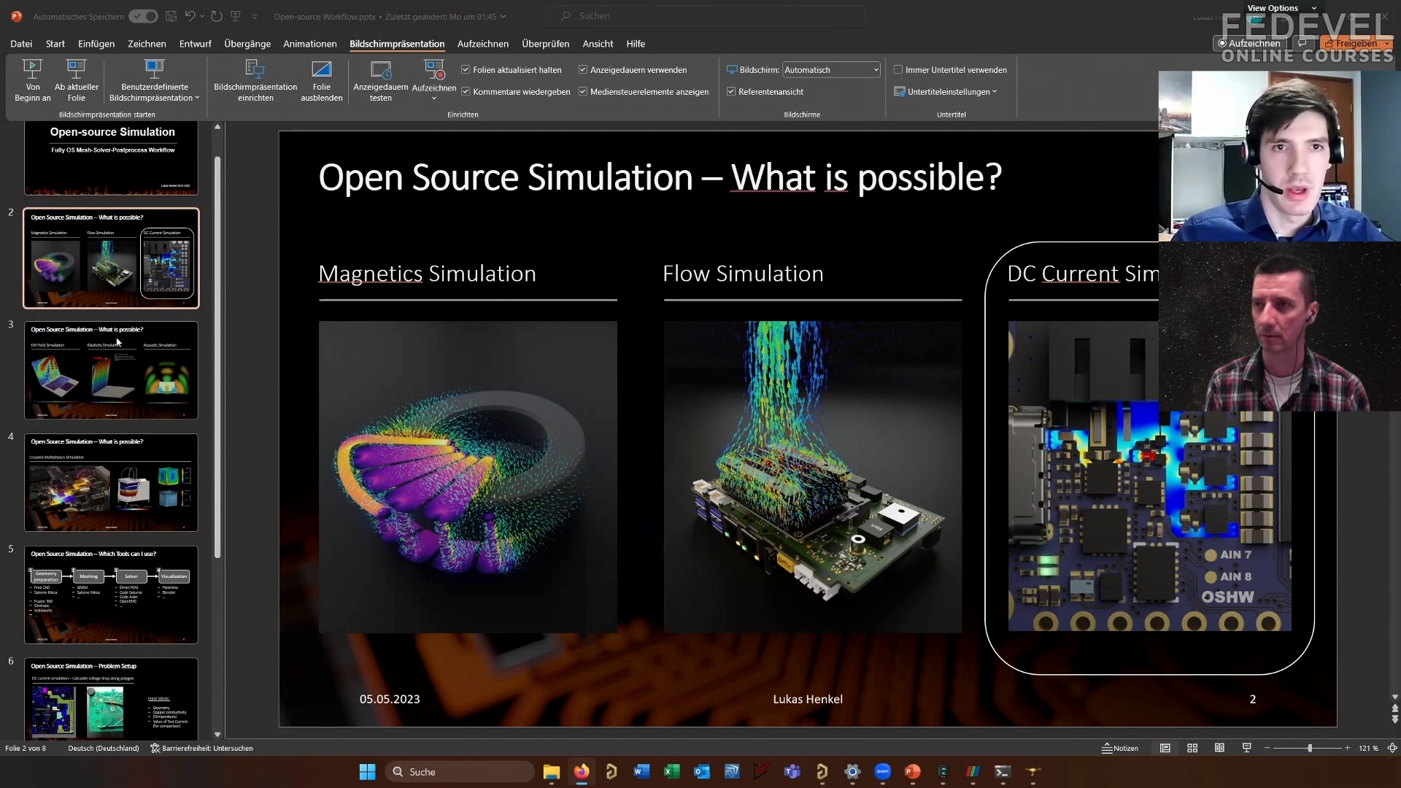
{"action": "key", "text": "alt+Tab"}
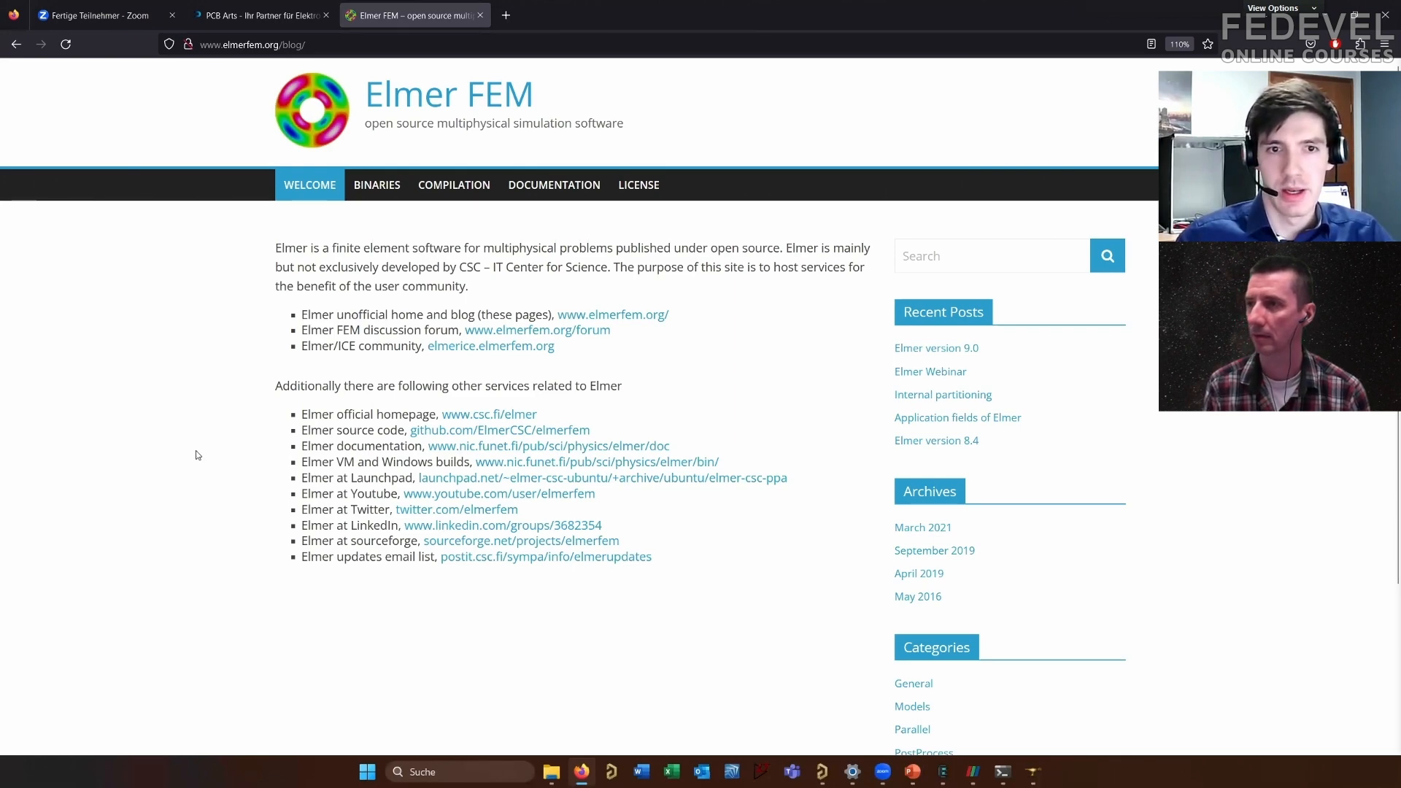
{"action": "left_click", "coordinate": [467, 416]}
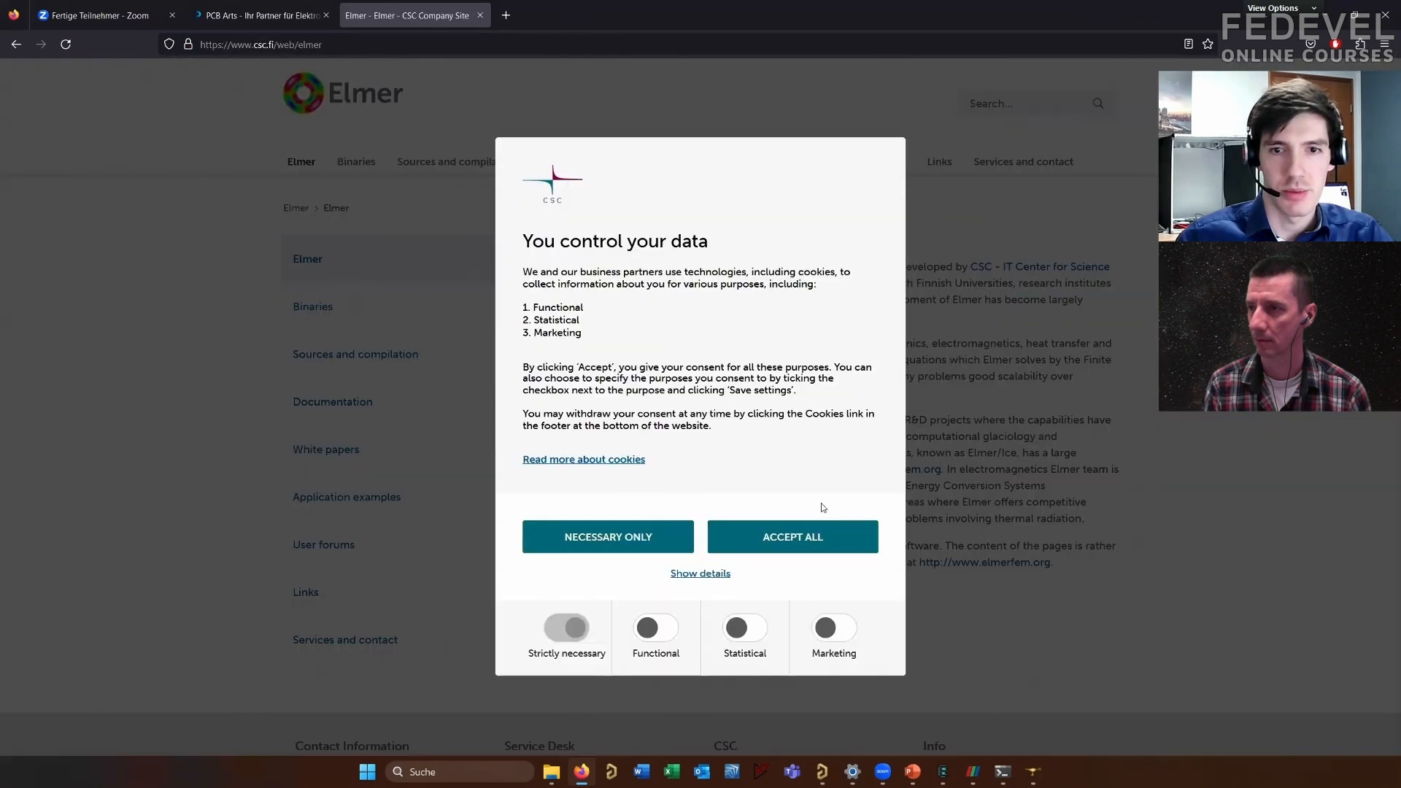
{"action": "left_click", "coordinate": [801, 537]}
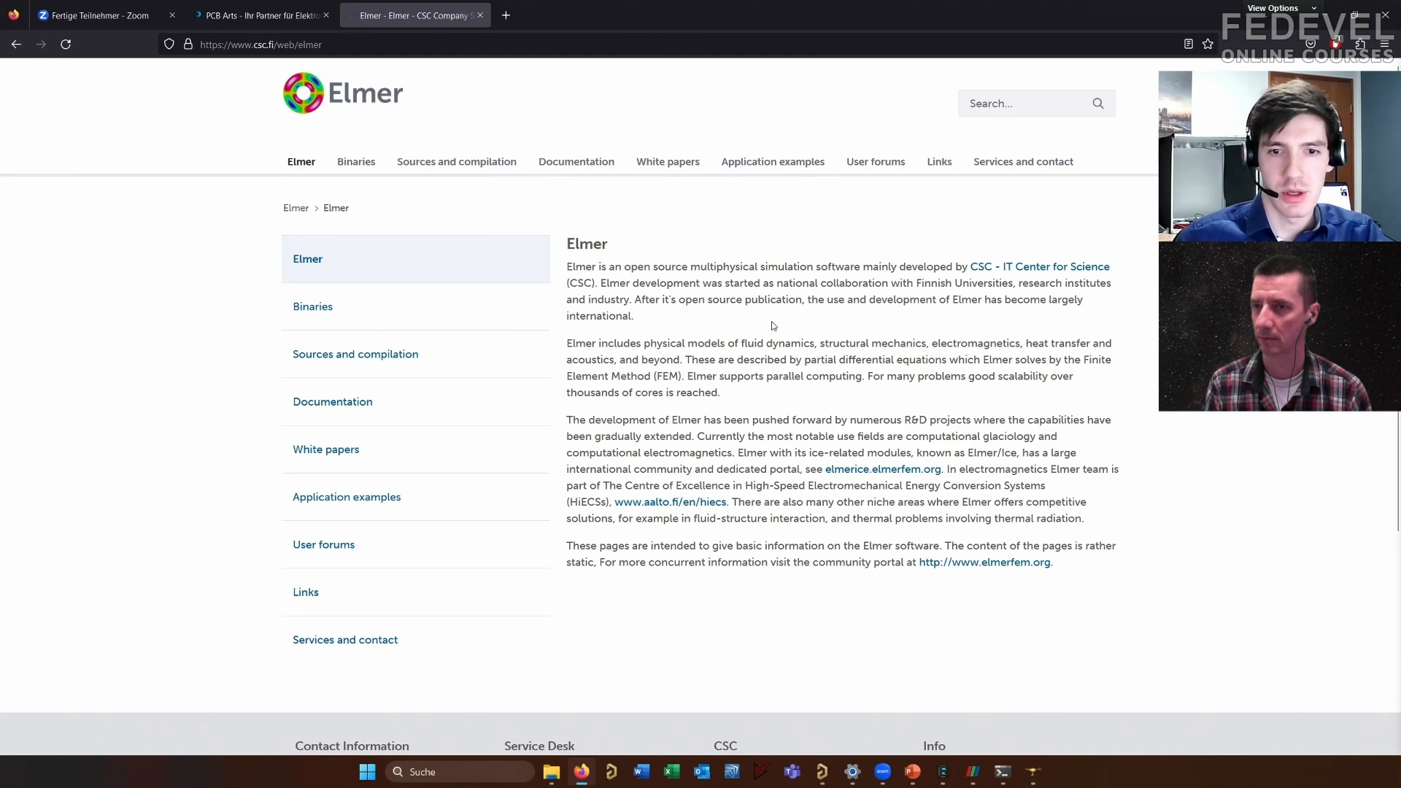
Skim the Elmer homepage and open its Services and contact page
{"action": "scroll", "coordinate": [772, 329], "scroll_direction": "down", "scroll_amount": 1}
{"action": "scroll", "coordinate": [781, 335], "scroll_direction": "down", "scroll_amount": 3}
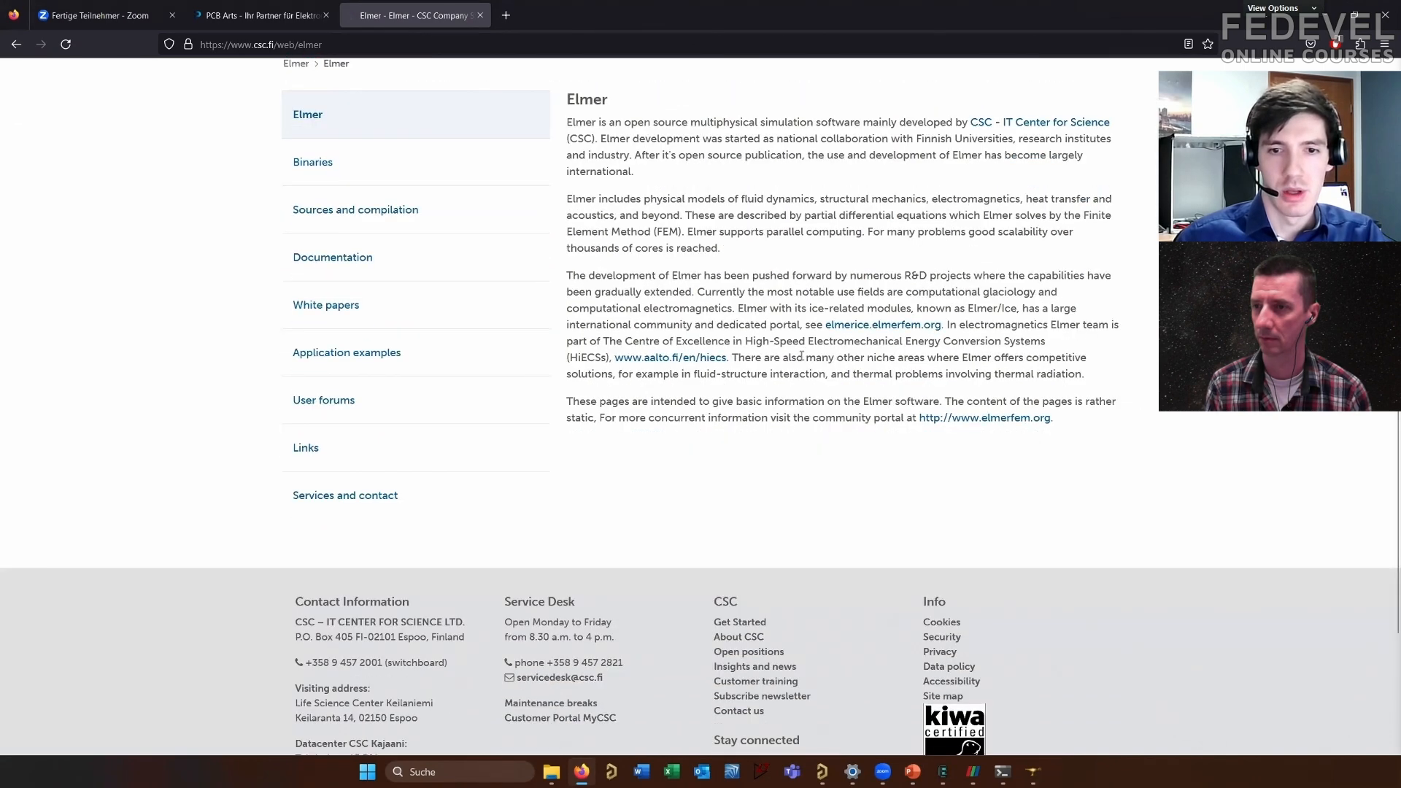
{"action": "scroll", "coordinate": [801, 355], "scroll_direction": "up", "scroll_amount": 4}
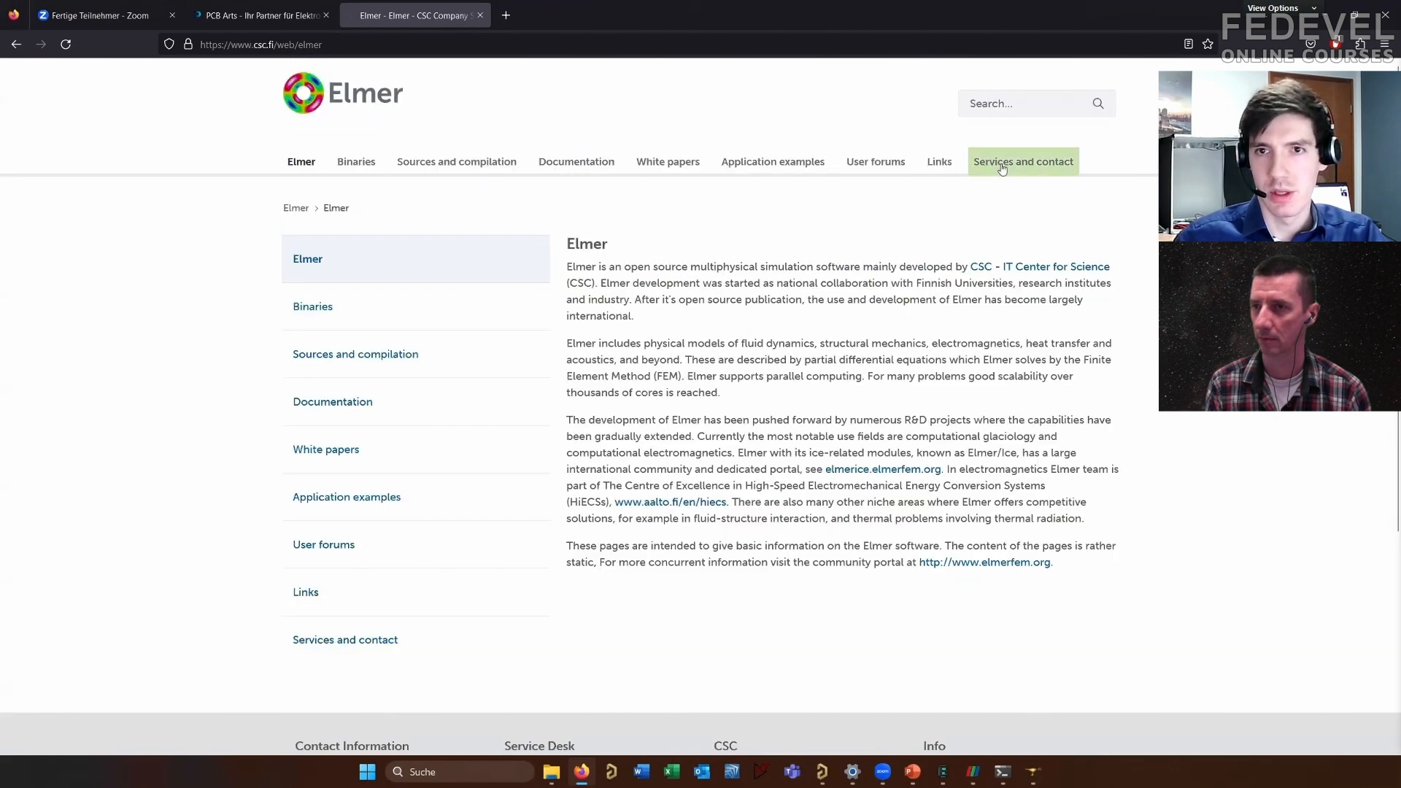
{"action": "scroll", "coordinate": [650, 248], "scroll_direction": "down", "scroll_amount": 1}
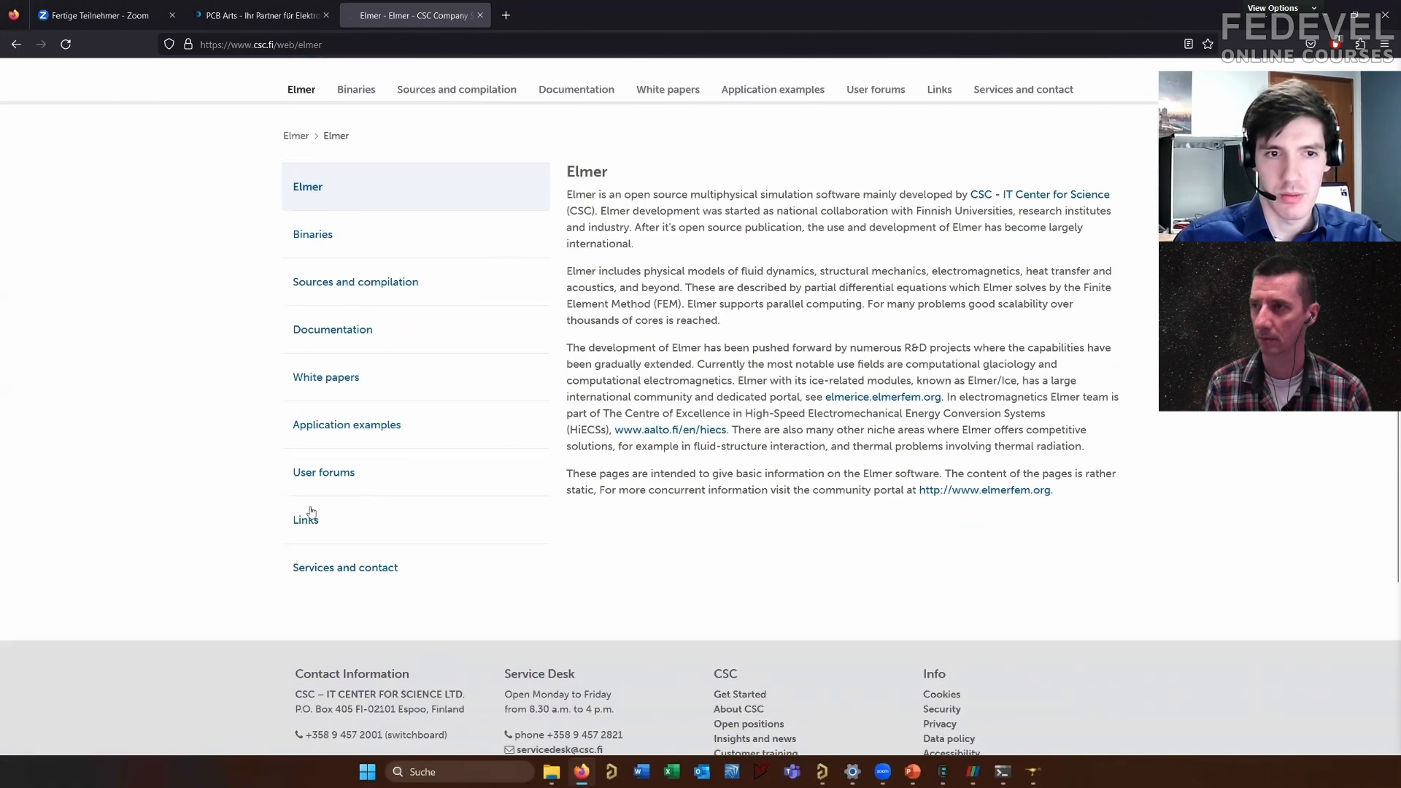
{"action": "left_click", "coordinate": [359, 567]}
{"action": "scroll", "coordinate": [988, 401], "scroll_direction": "up", "scroll_amount": 1}
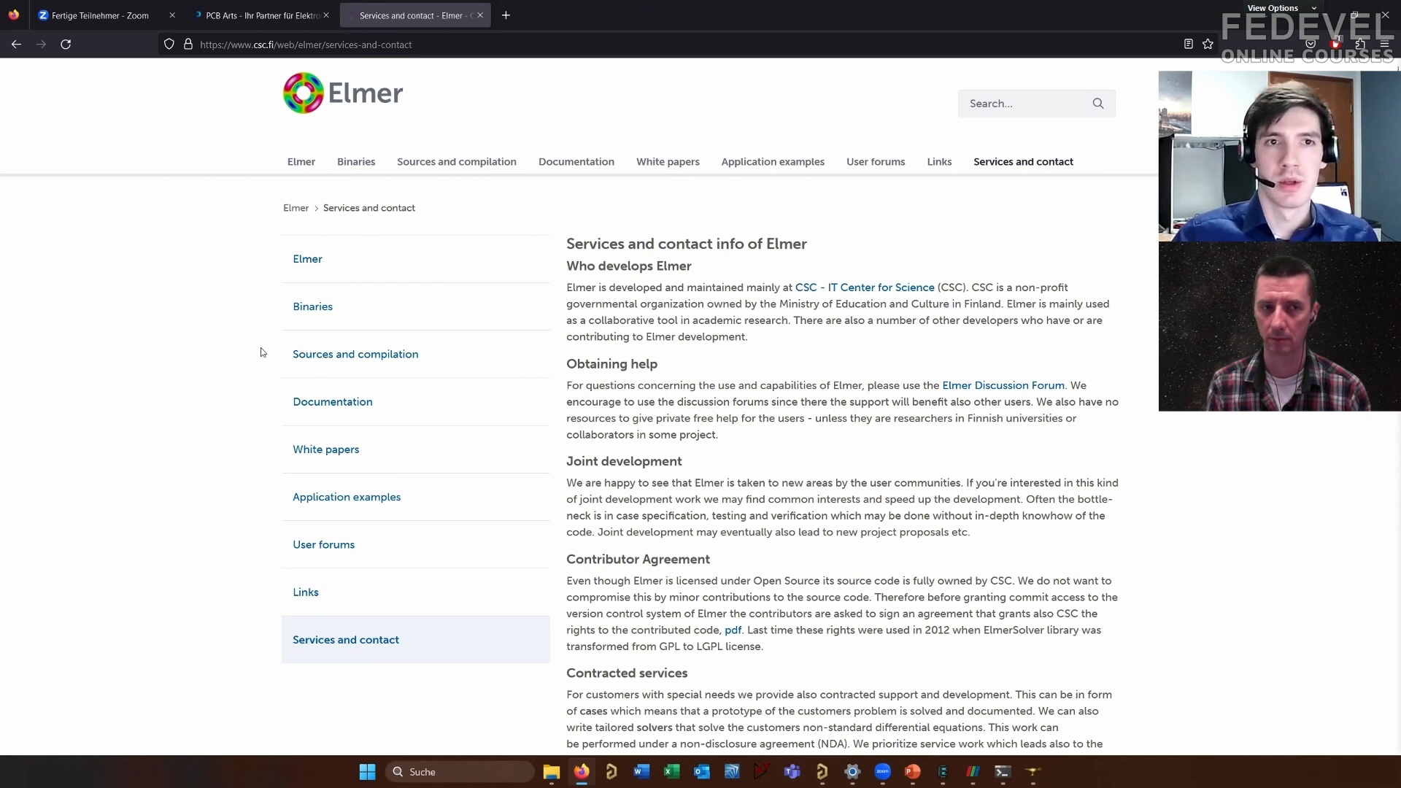
Switch to ElmerGUI, add a new equation and widen its dialog to show all the solver types
{"action": "left_click_drag", "start_coordinate": [1053, 28], "coordinate": [1003, 57]}
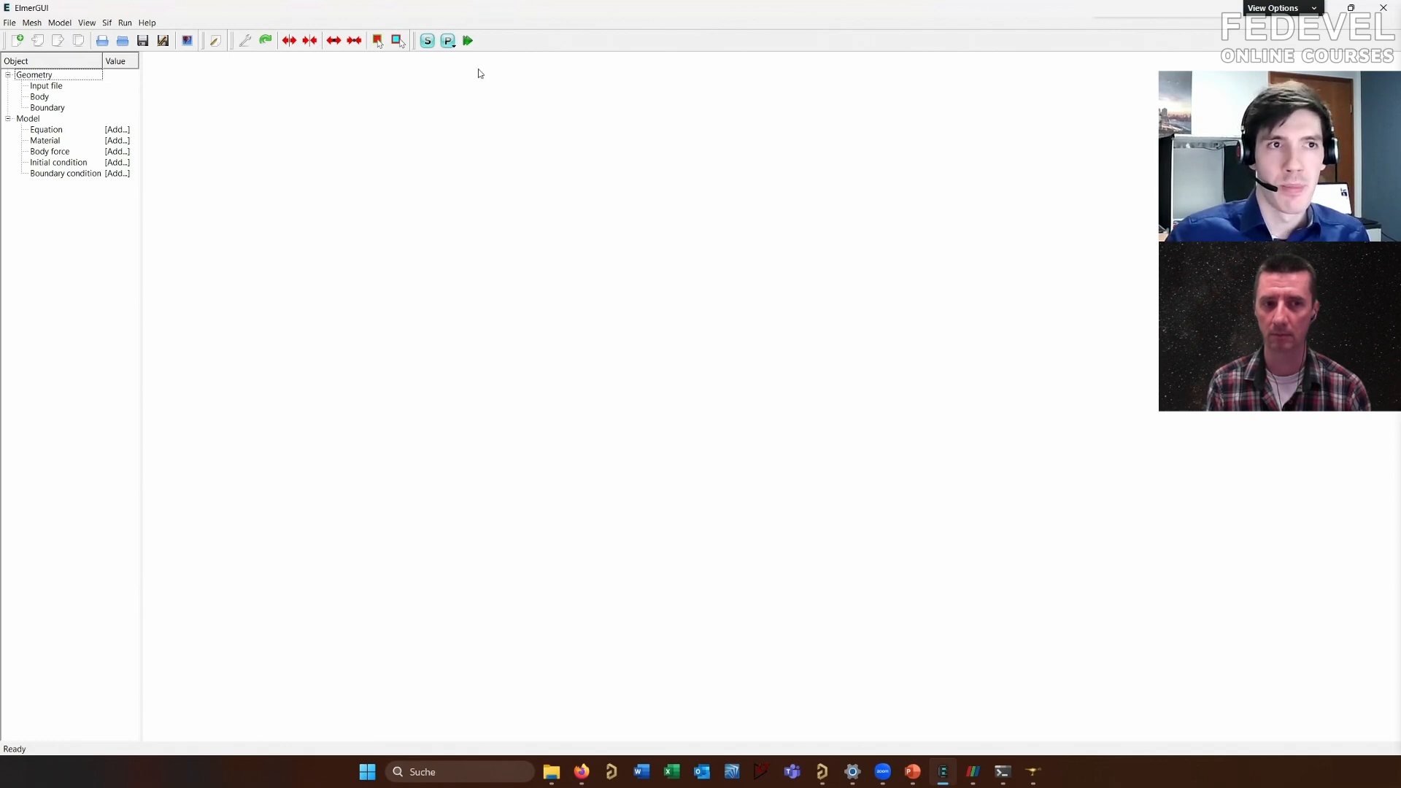
{"action": "left_click", "coordinate": [59, 23]}
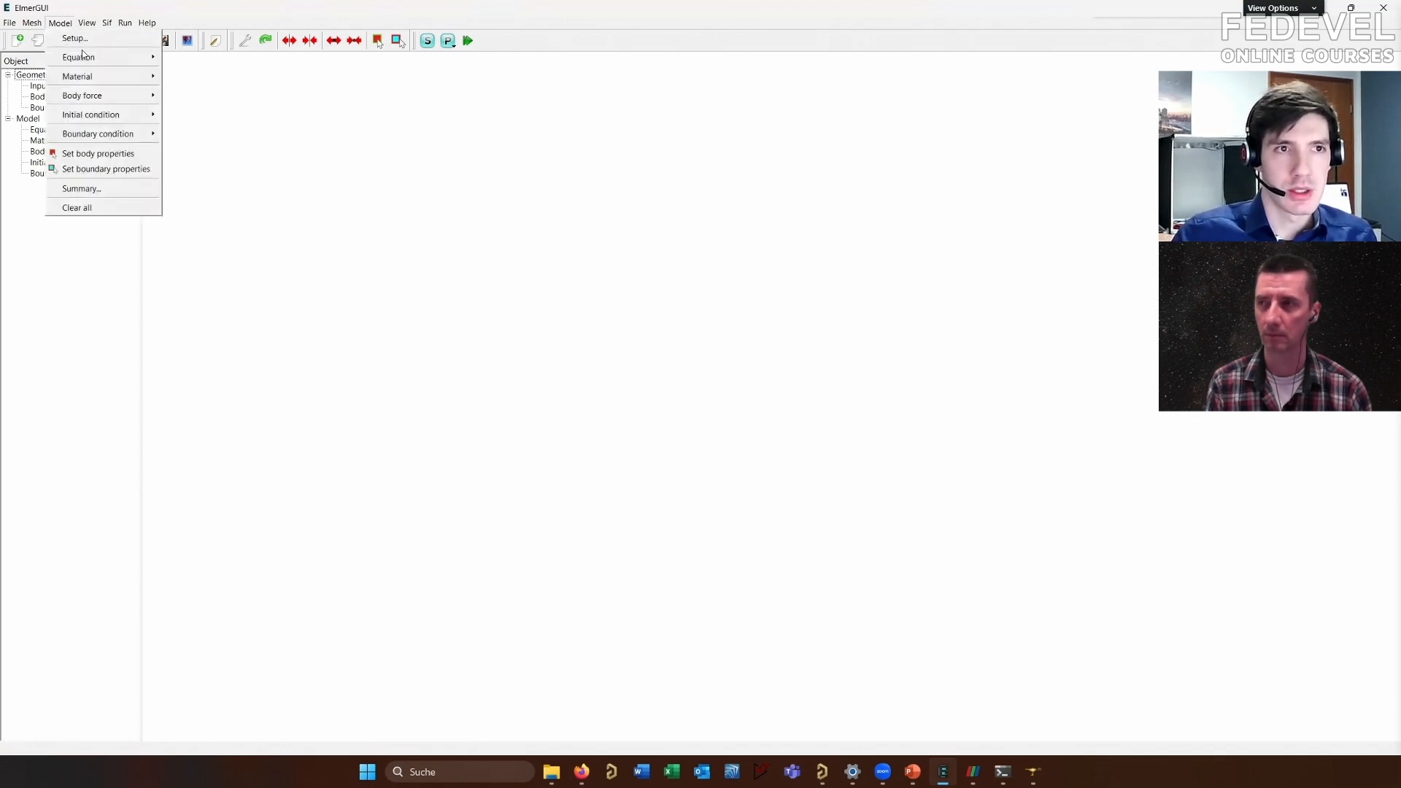
{"action": "mouse_move", "coordinate": [83, 57]}
{"action": "left_click", "coordinate": [179, 57]}
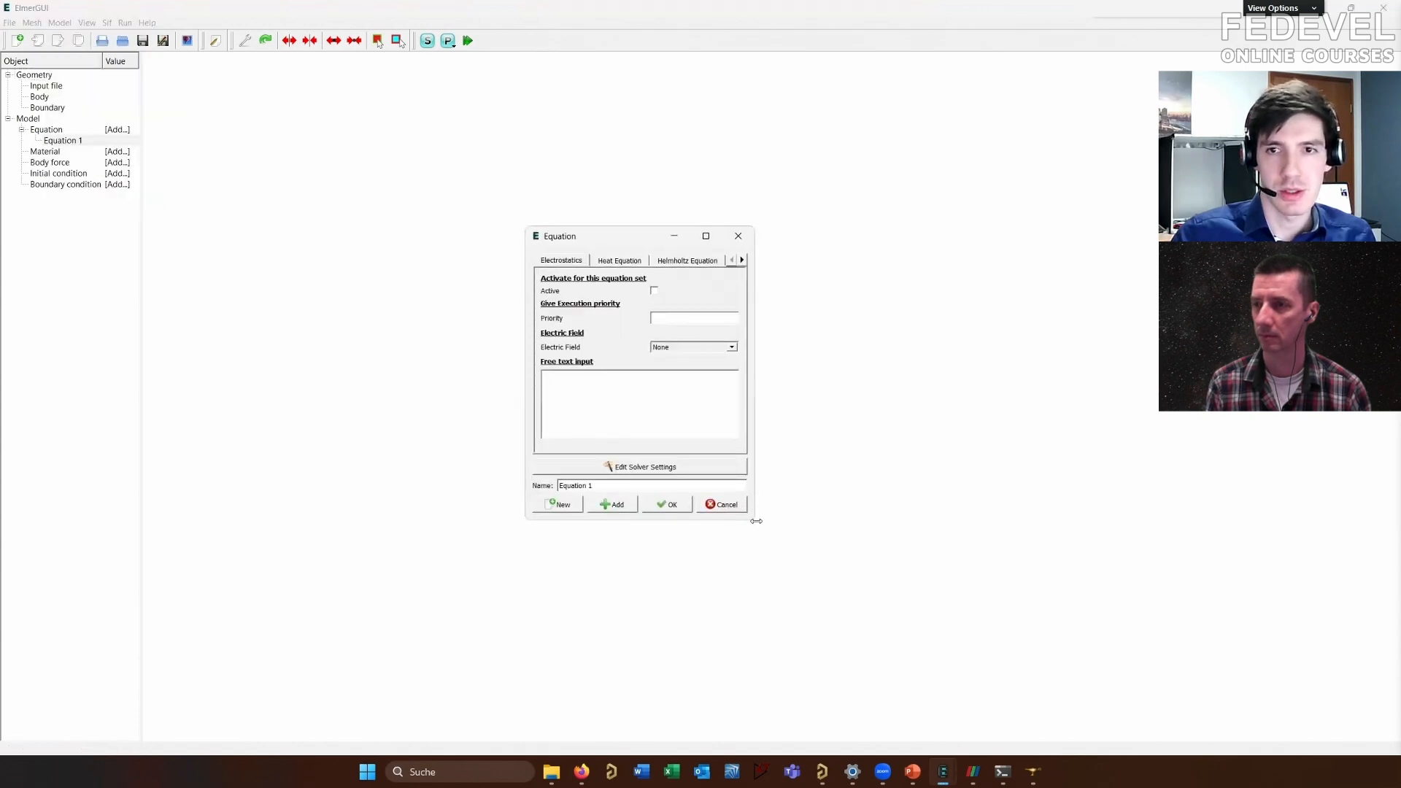
{"action": "left_click_drag", "start_coordinate": [755, 521], "coordinate": [1386, 521]}
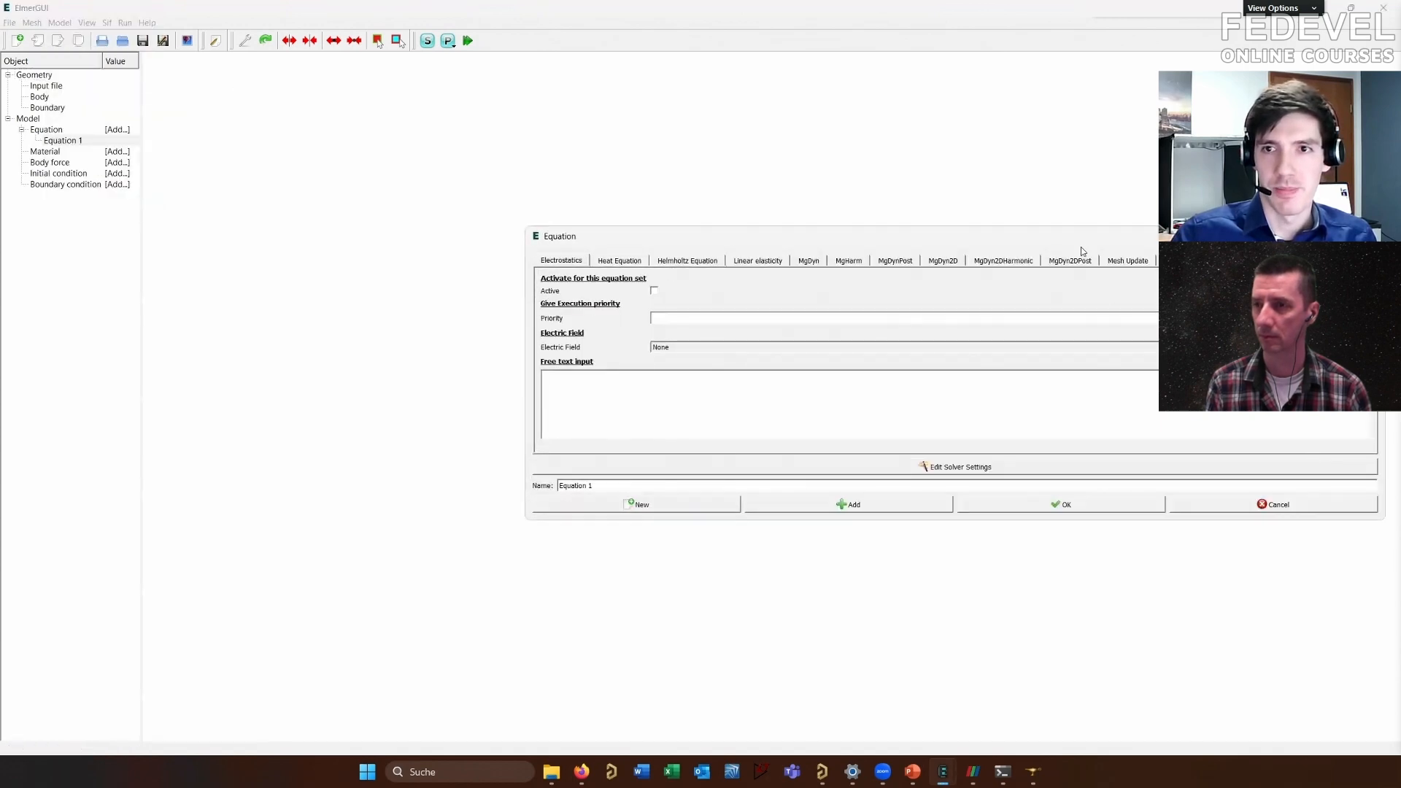
{"action": "left_click_drag", "start_coordinate": [1074, 235], "coordinate": [827, 185]}
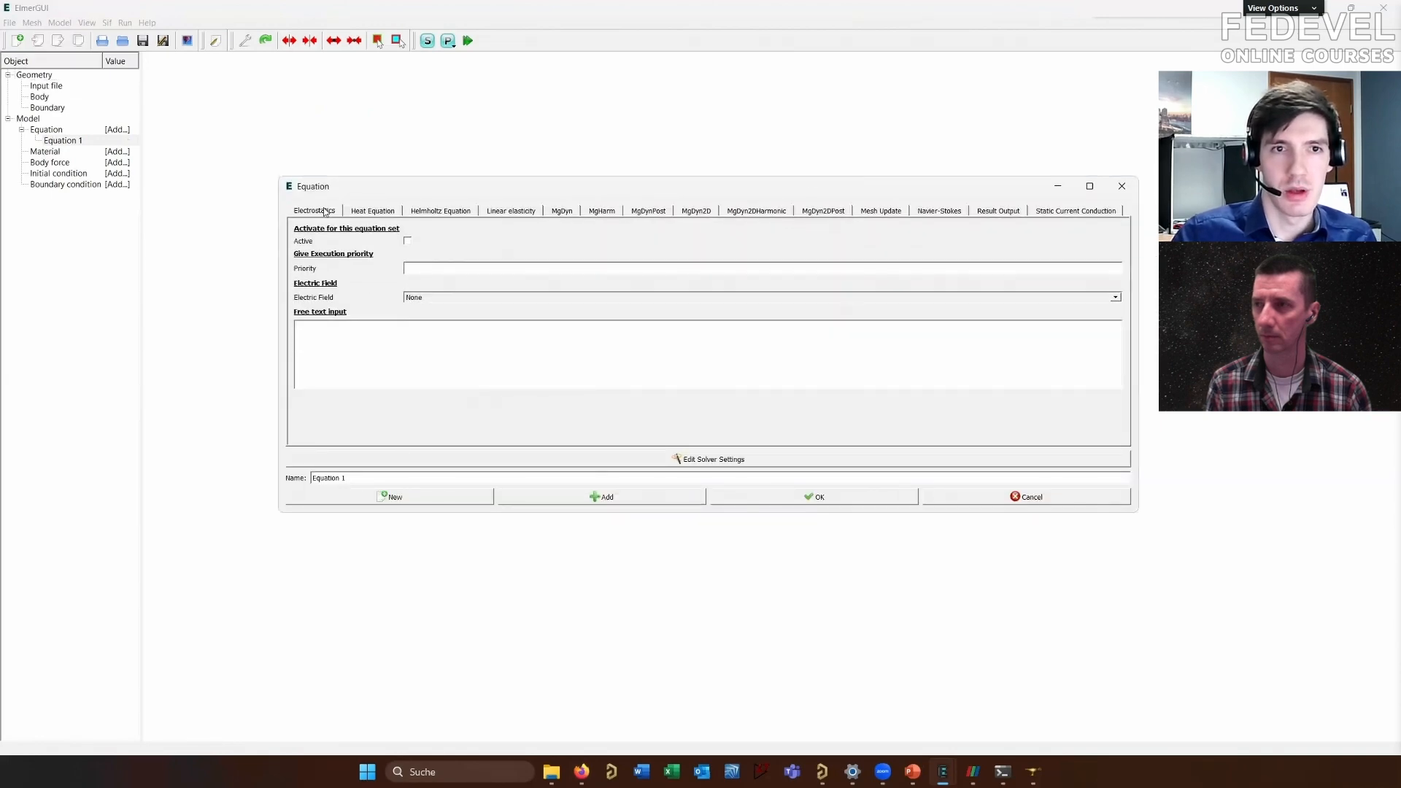
Examine the equation's Heat Equation, Helmholtz Equation, Linear elasticity and Electrostatics solver options
{"action": "left_click", "coordinate": [369, 211]}
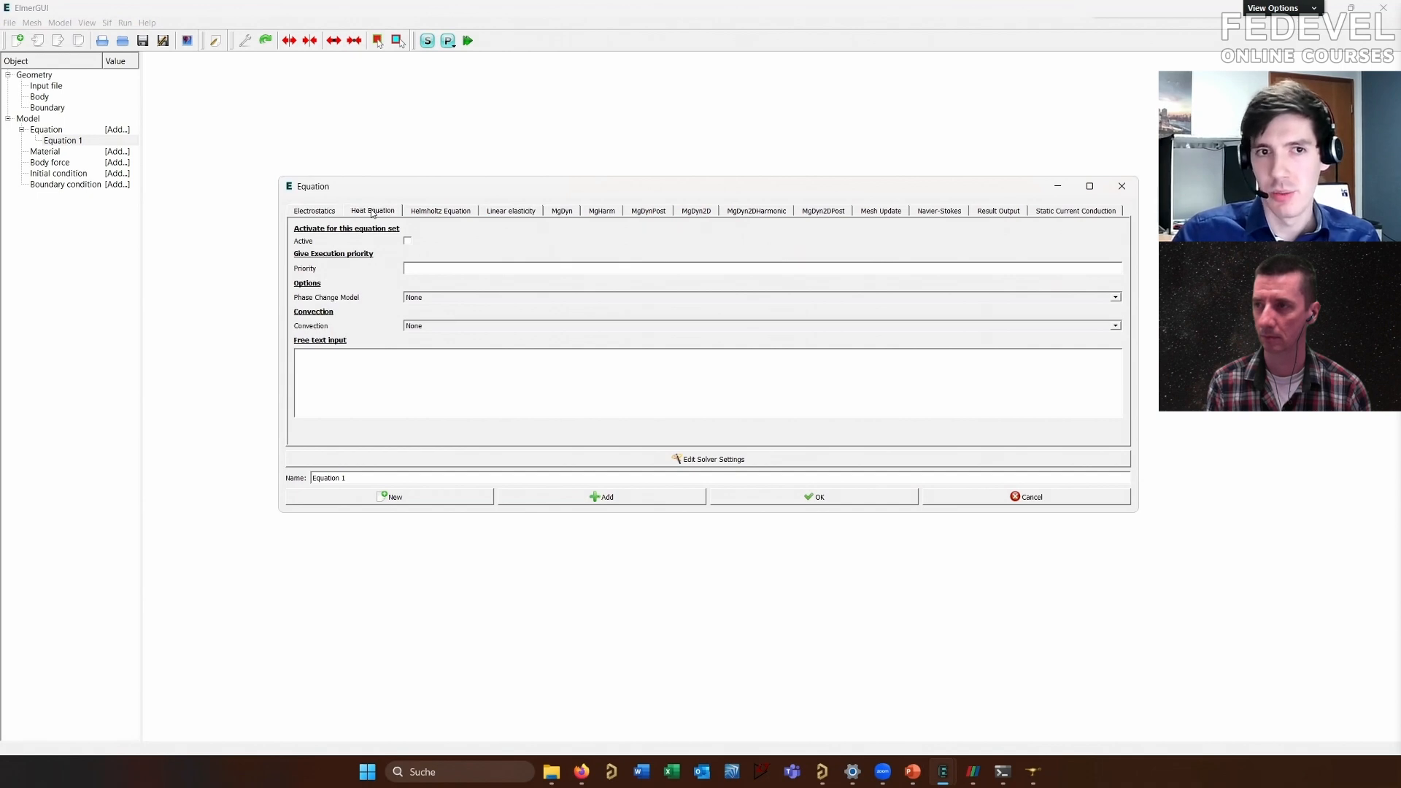
{"action": "left_click", "coordinate": [445, 213]}
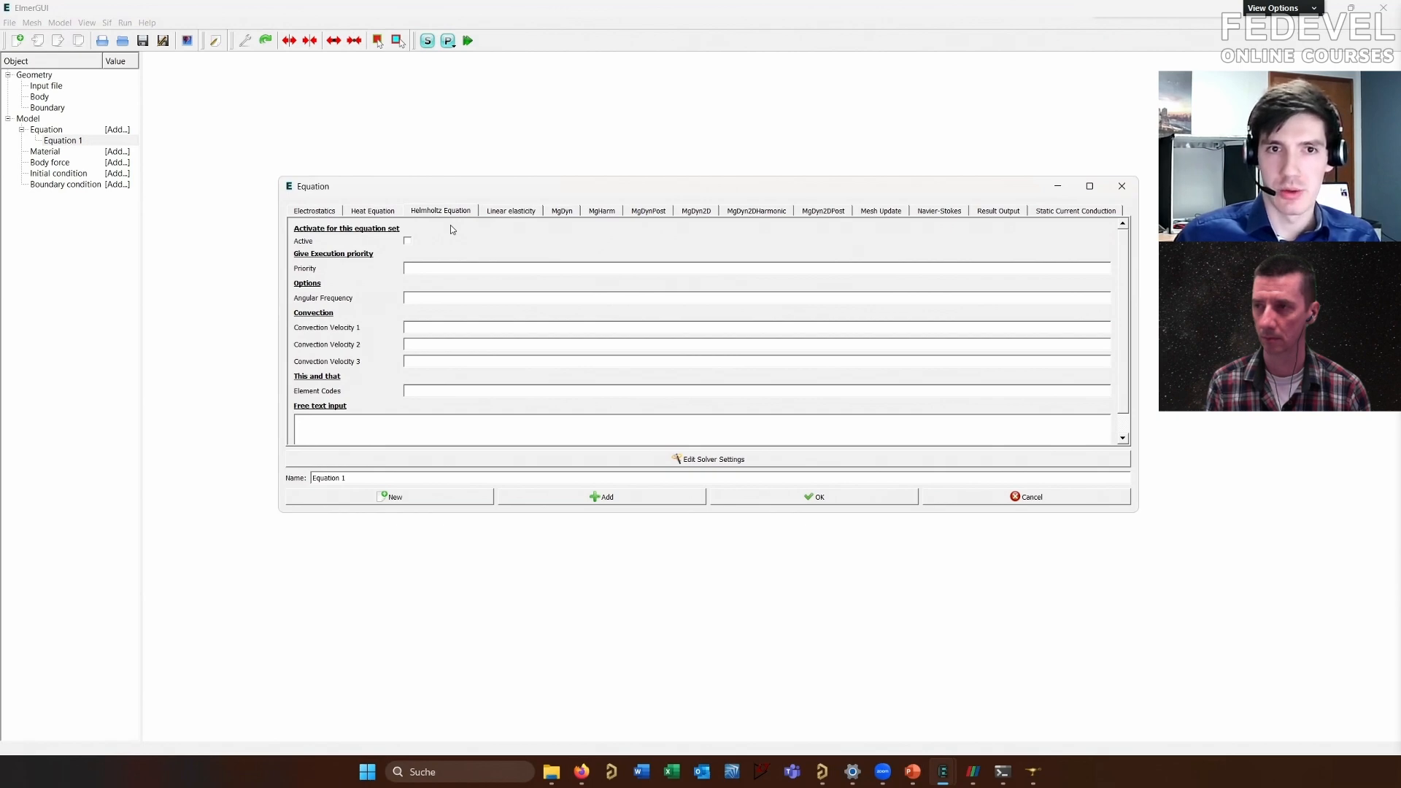
{"action": "left_click", "coordinate": [503, 214]}
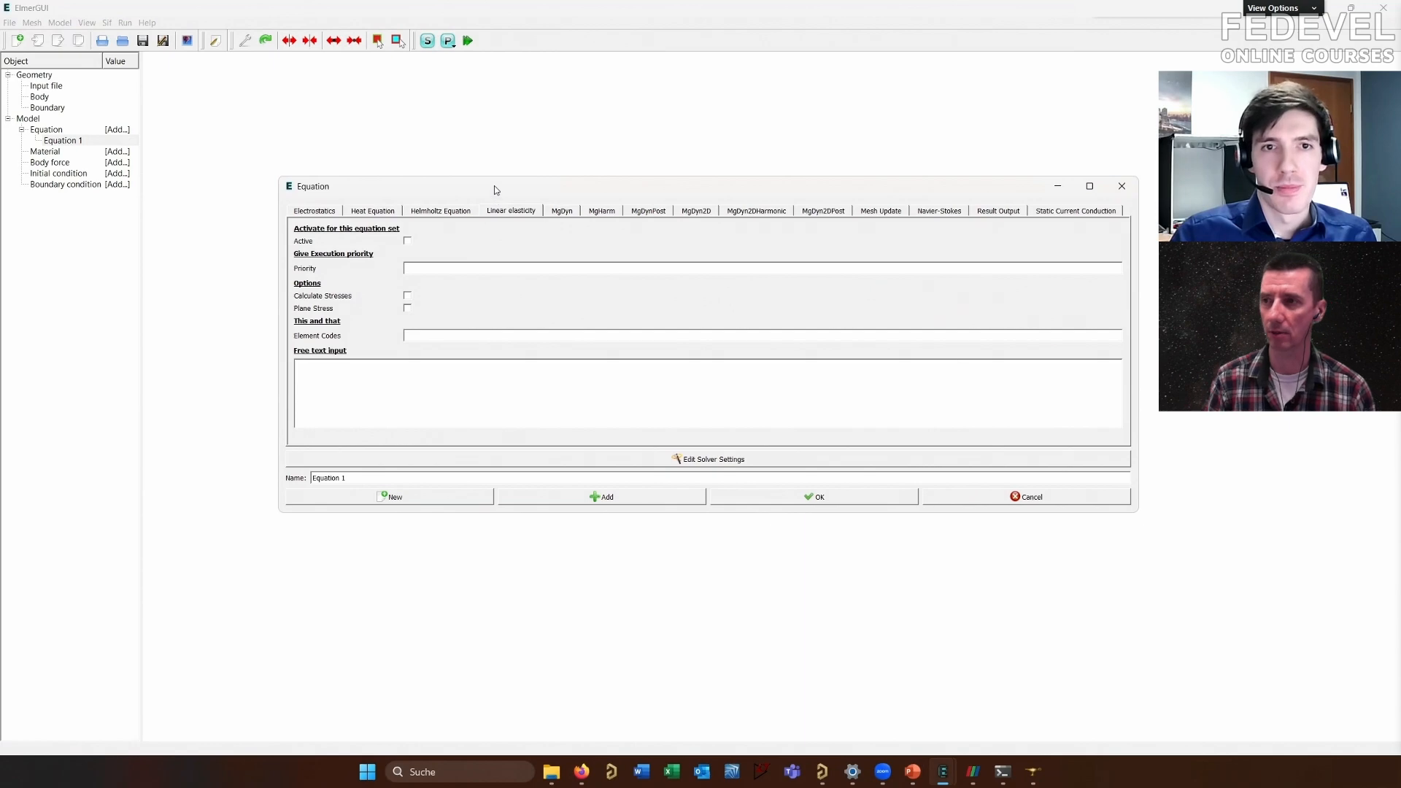
{"action": "left_click_drag", "start_coordinate": [493, 185], "coordinate": [476, 182]}
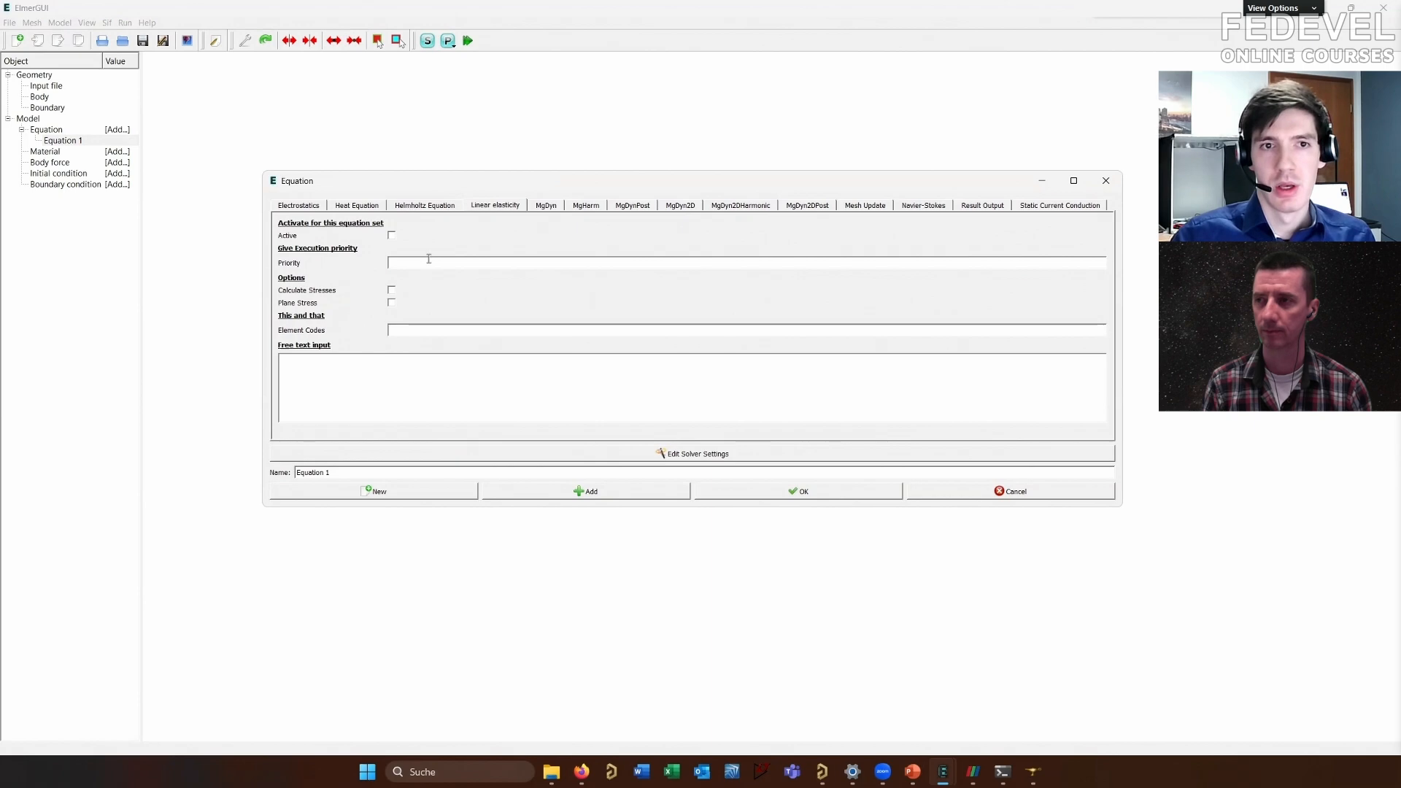
{"action": "left_click", "coordinate": [309, 205]}
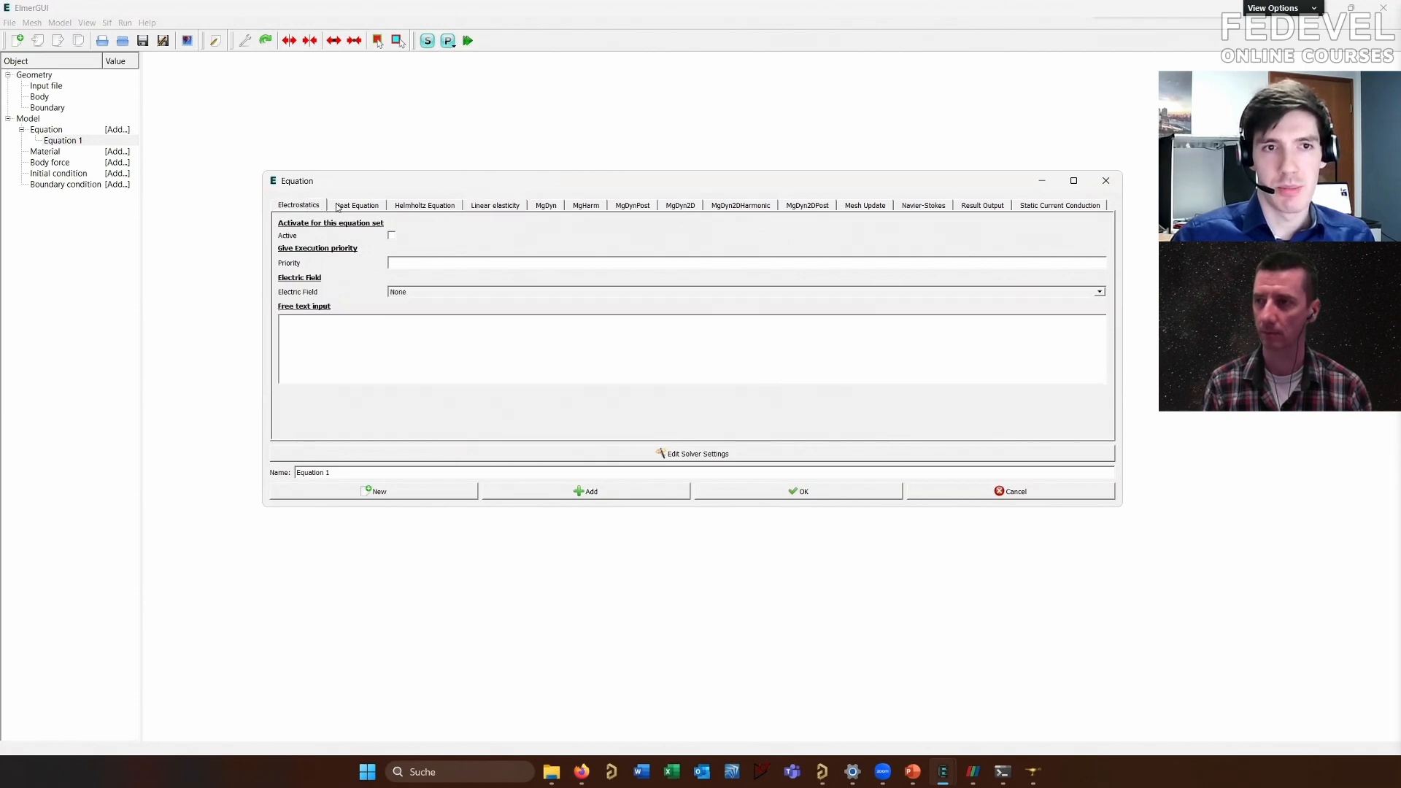
{"action": "left_click", "coordinate": [355, 205]}
{"action": "left_click", "coordinate": [402, 210]}
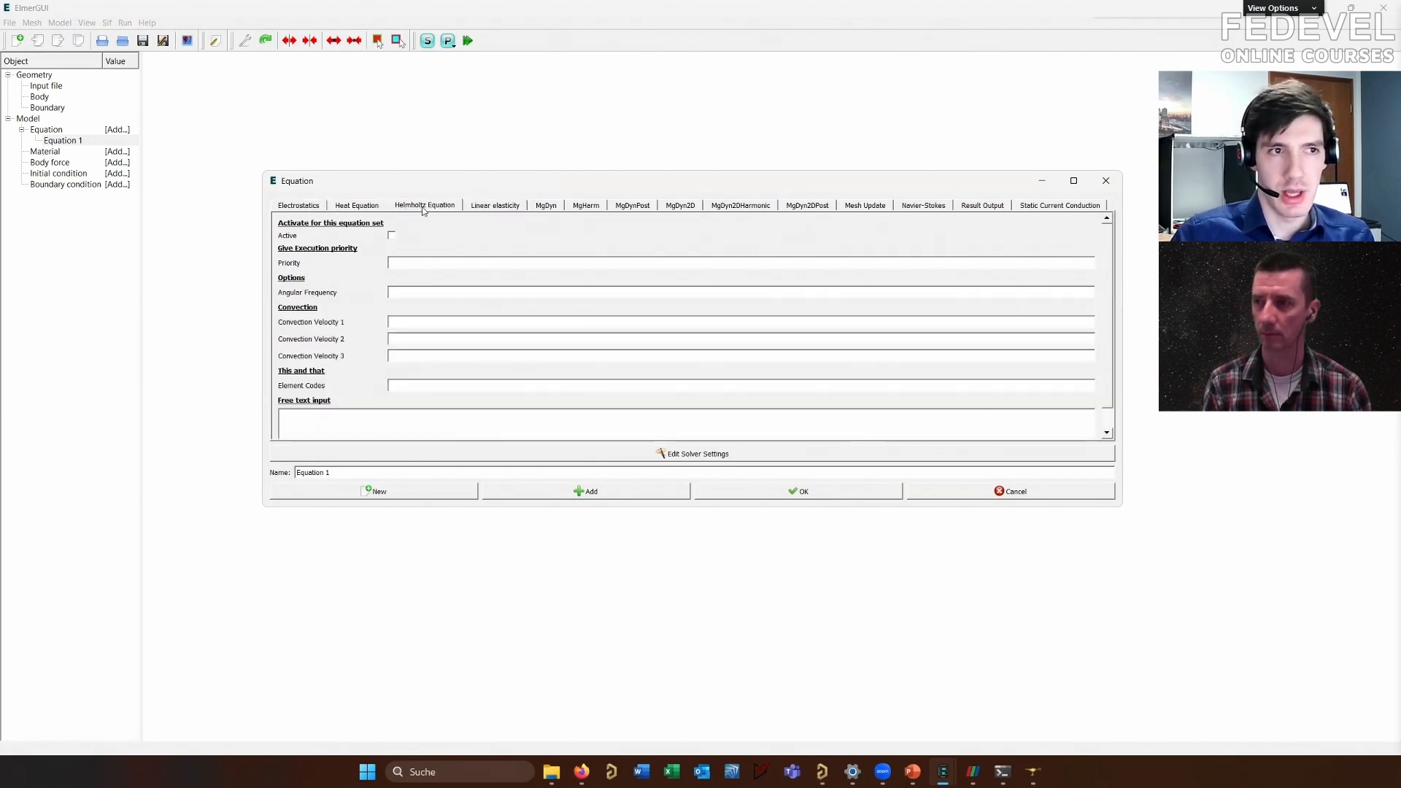
{"action": "left_click", "coordinate": [495, 209]}
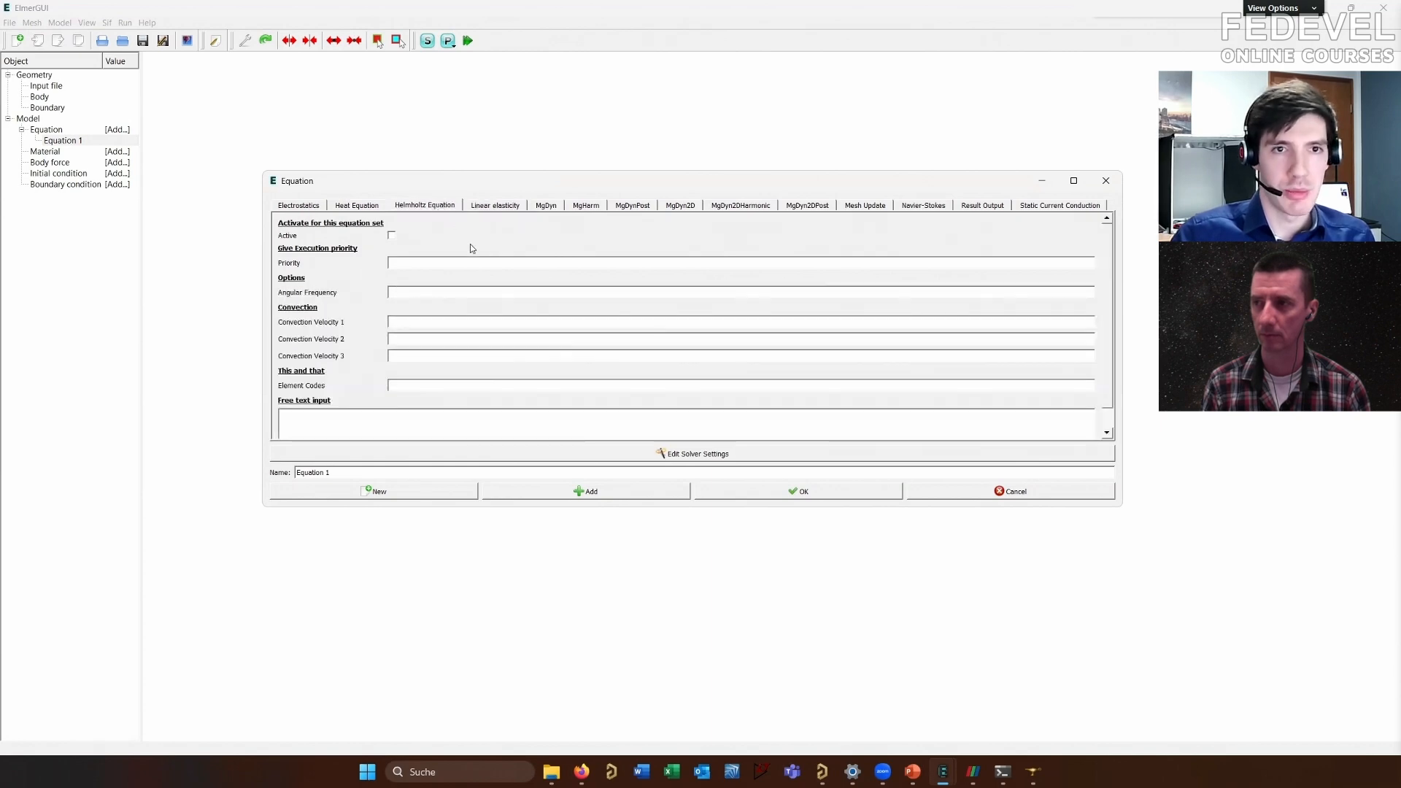
{"action": "left_click", "coordinate": [313, 207]}
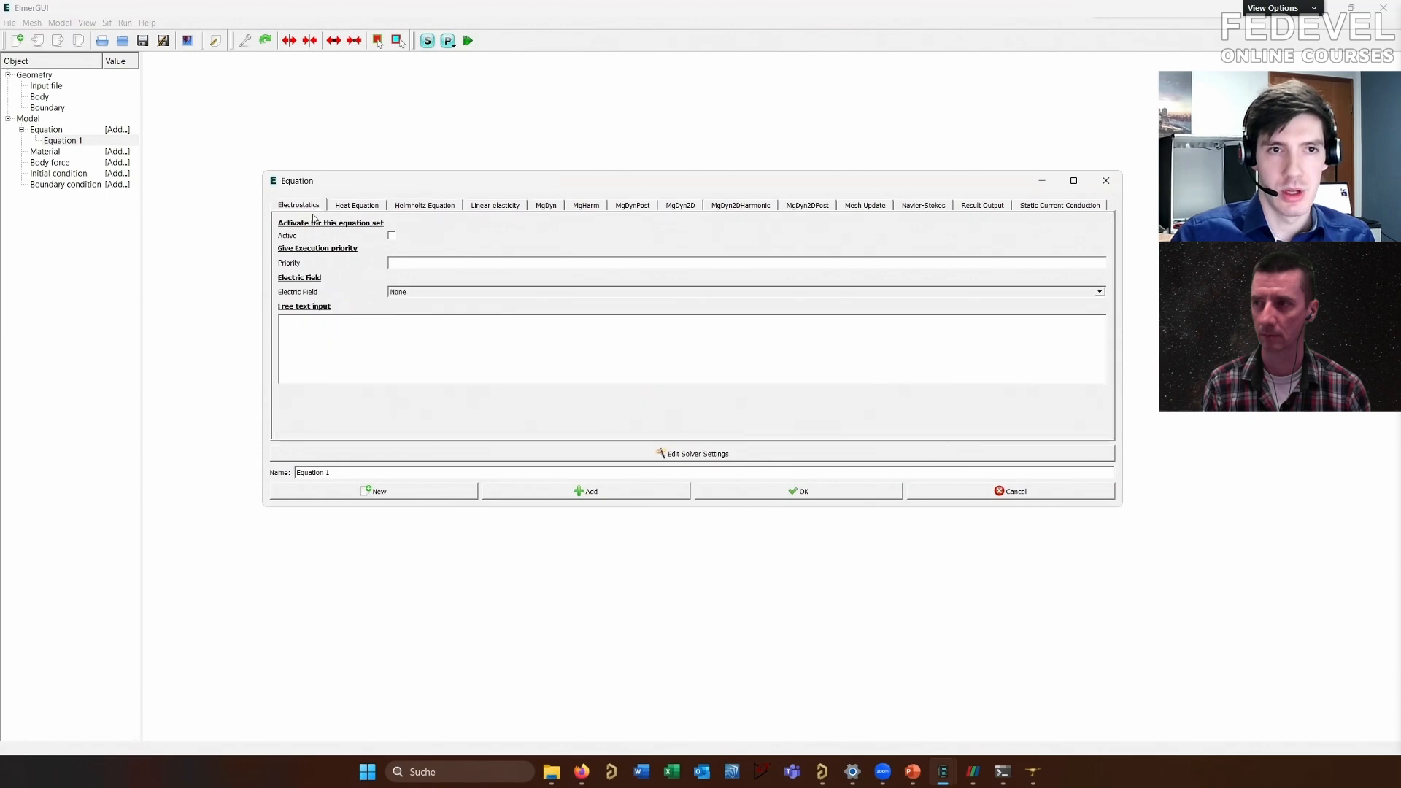
Activate the Electrostatics and Static Current Conduction solvers for Equation 1 and close the equation settings
{"action": "left_click", "coordinate": [391, 236]}
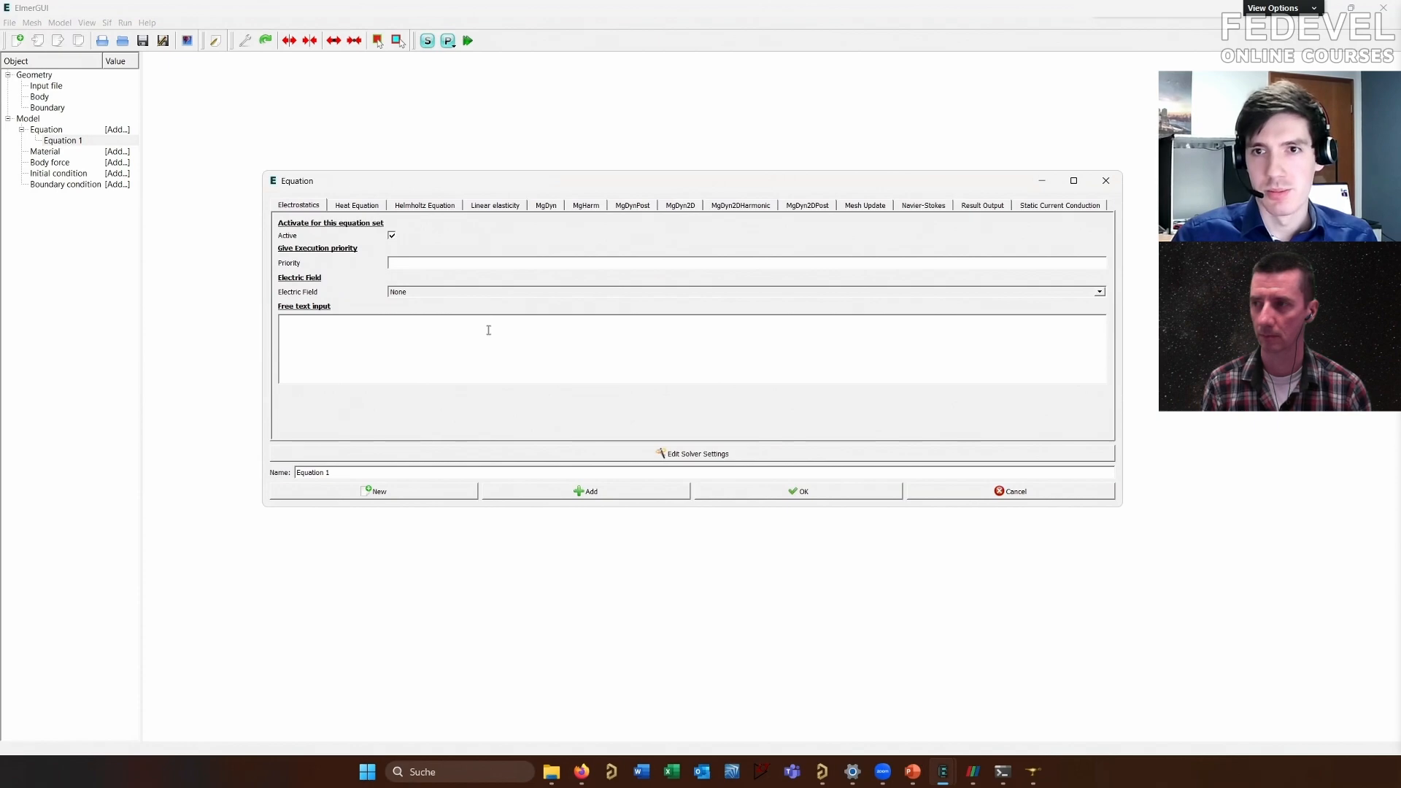
{"action": "left_click", "coordinate": [1073, 207]}
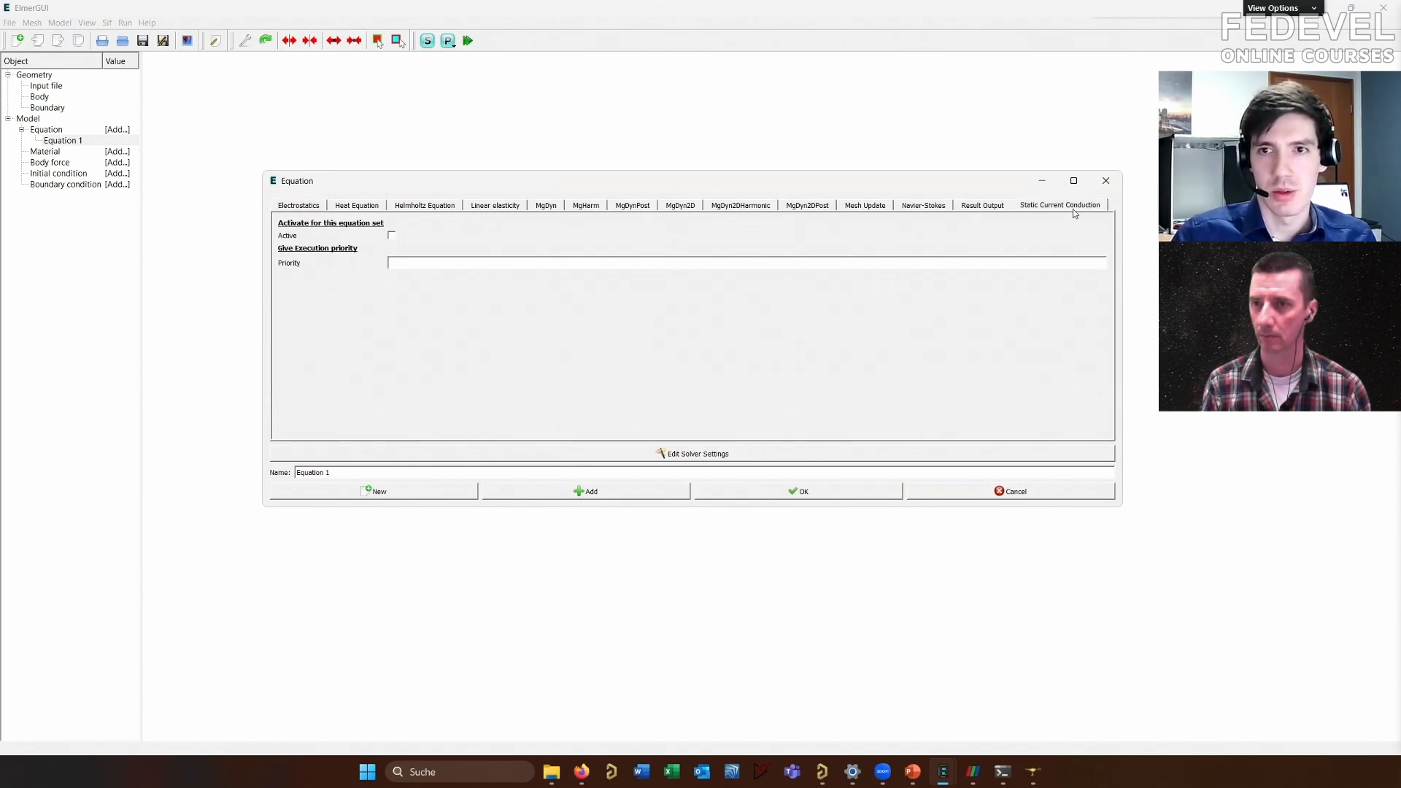
{"action": "left_click", "coordinate": [392, 236]}
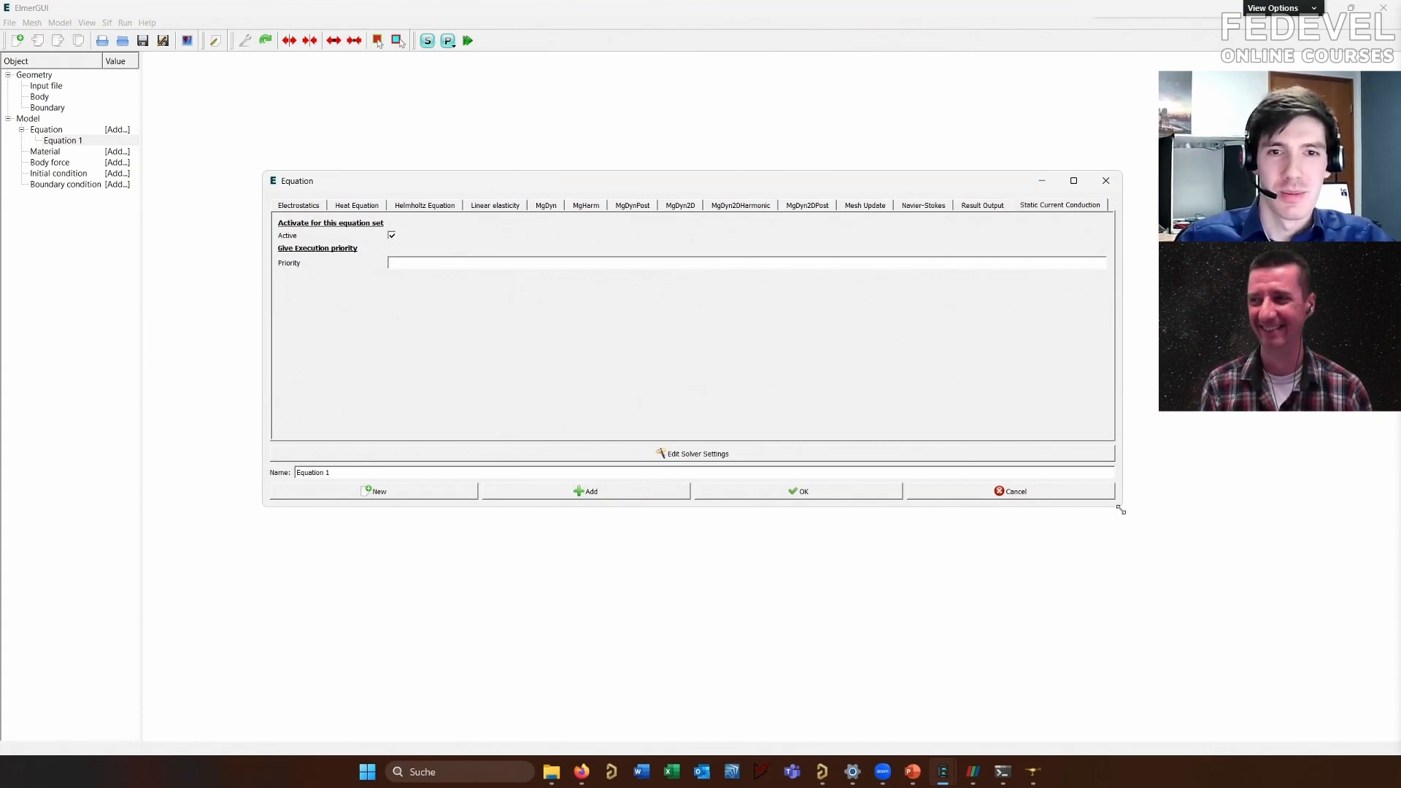
{"action": "left_click_drag", "start_coordinate": [1121, 510], "coordinate": [1123, 514]}
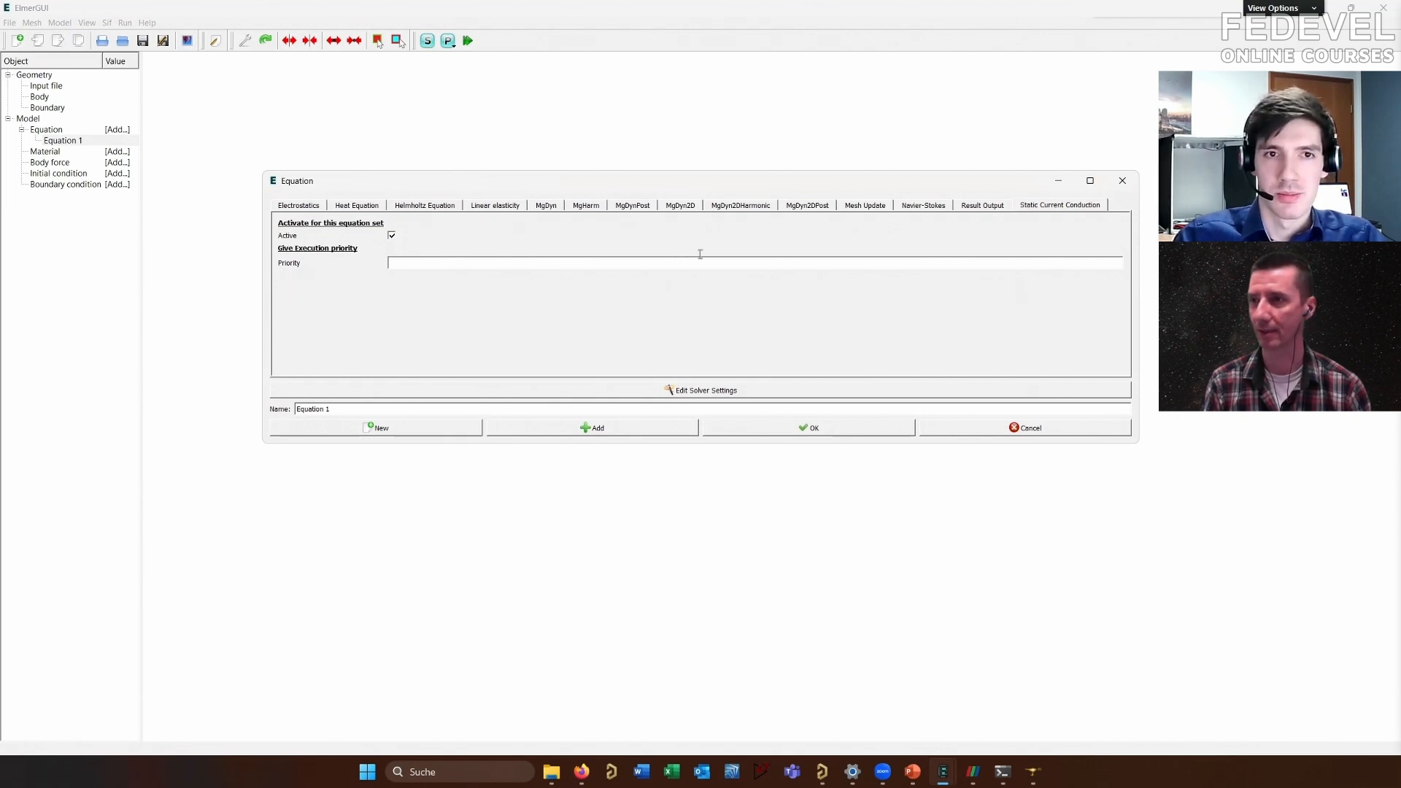
{"action": "left_click", "coordinate": [1122, 181]}
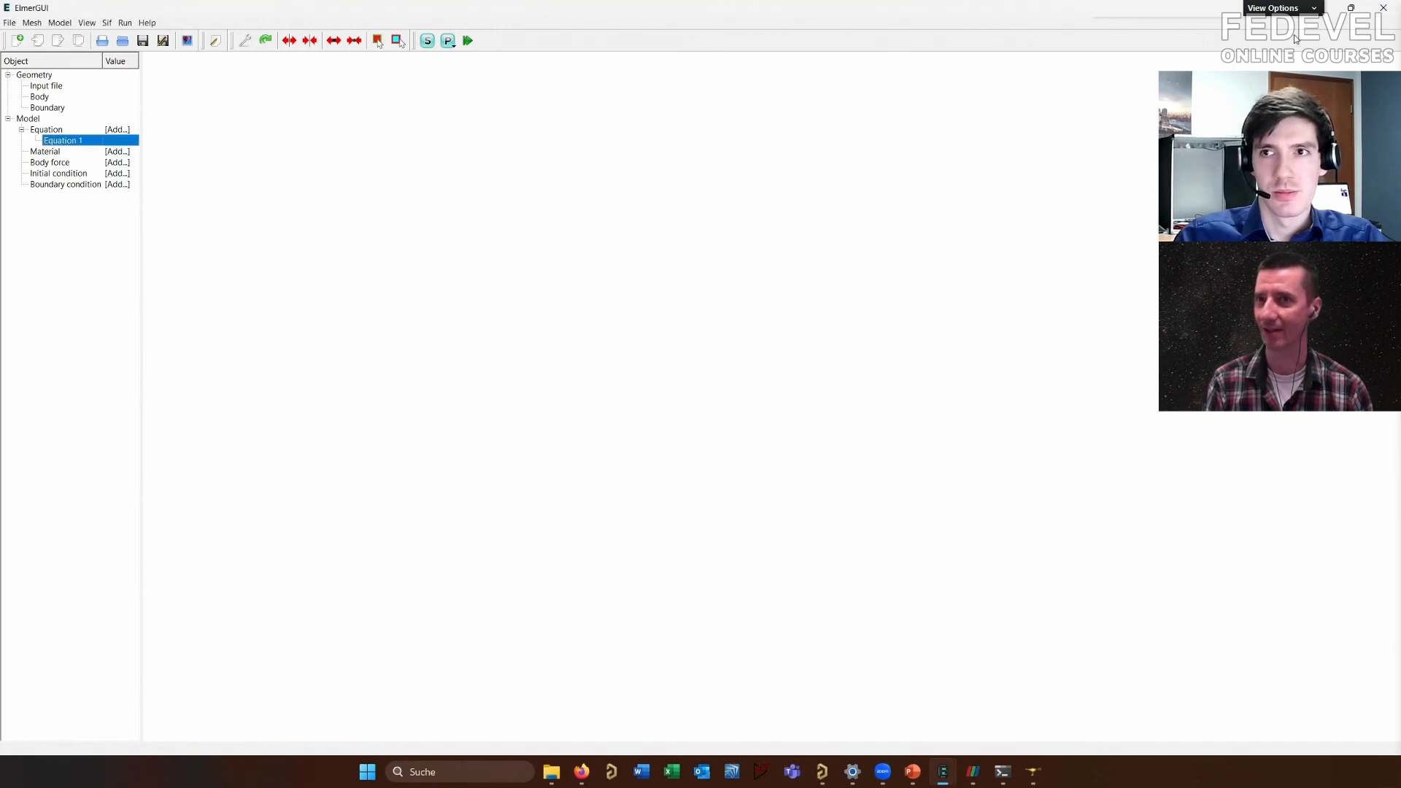
Switch to Altium Designer, show the whole EdgeKit mainboard and enlarge the layout area
{"action": "left_click", "coordinate": [1317, 9]}
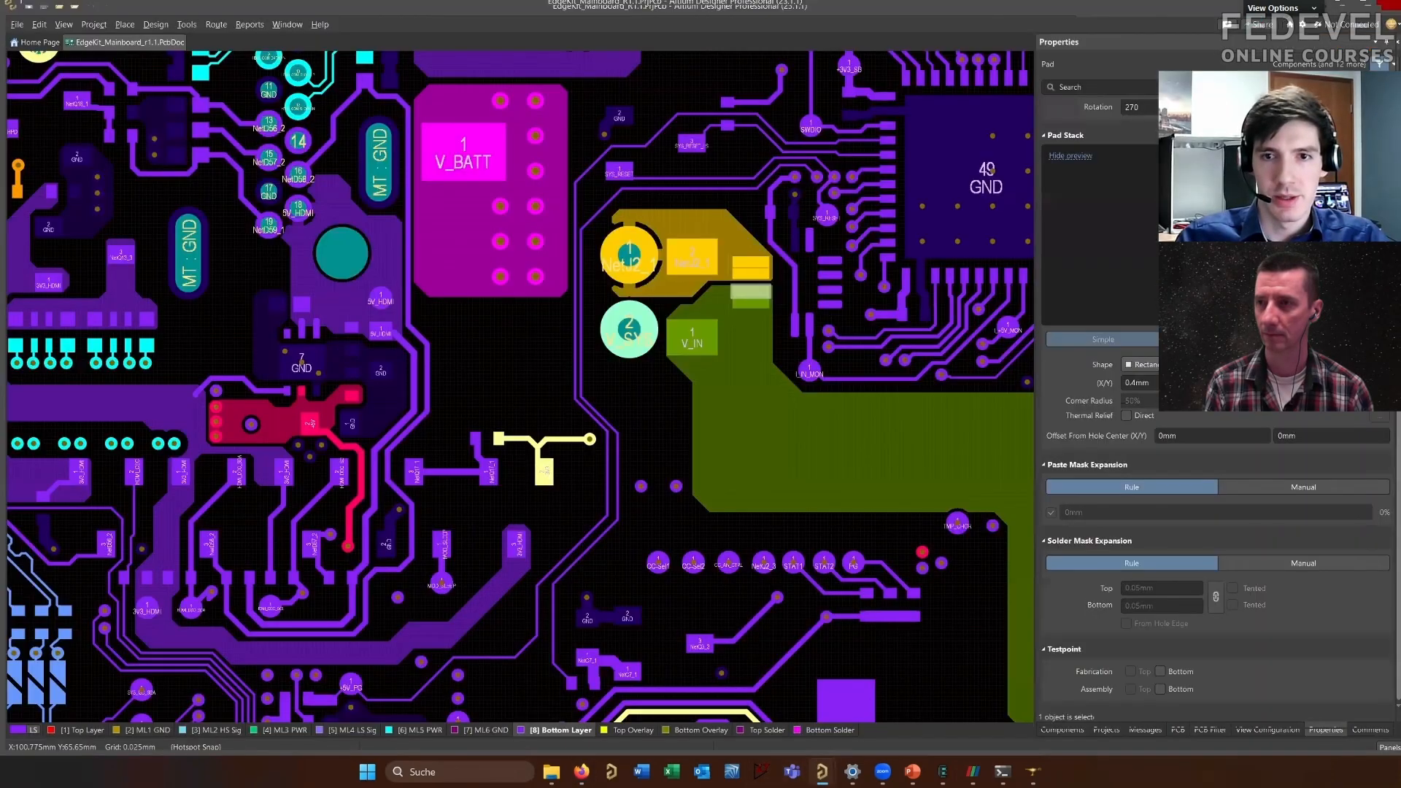
{"action": "scroll", "coordinate": [659, 257], "scroll_direction": "down", "scroll_amount": 4, "text": "ctrl"}
{"action": "scroll", "coordinate": [712, 219], "scroll_direction": "down", "scroll_amount": 1, "text": "ctrl"}
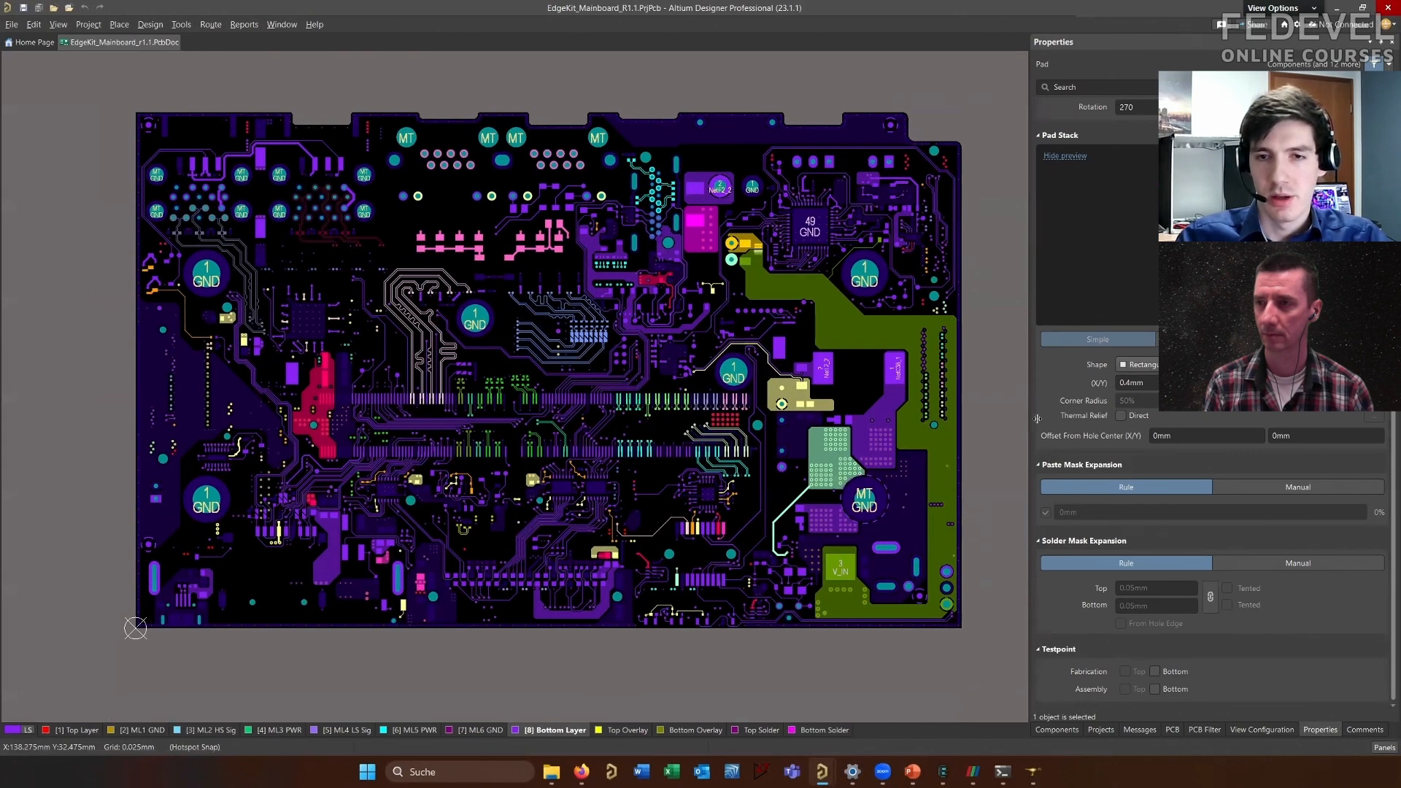
{"action": "left_click_drag", "start_coordinate": [1029, 420], "coordinate": [1159, 420]}
{"action": "middle_click_drag", "start_coordinate": [875, 407], "coordinate": [875, 394]}
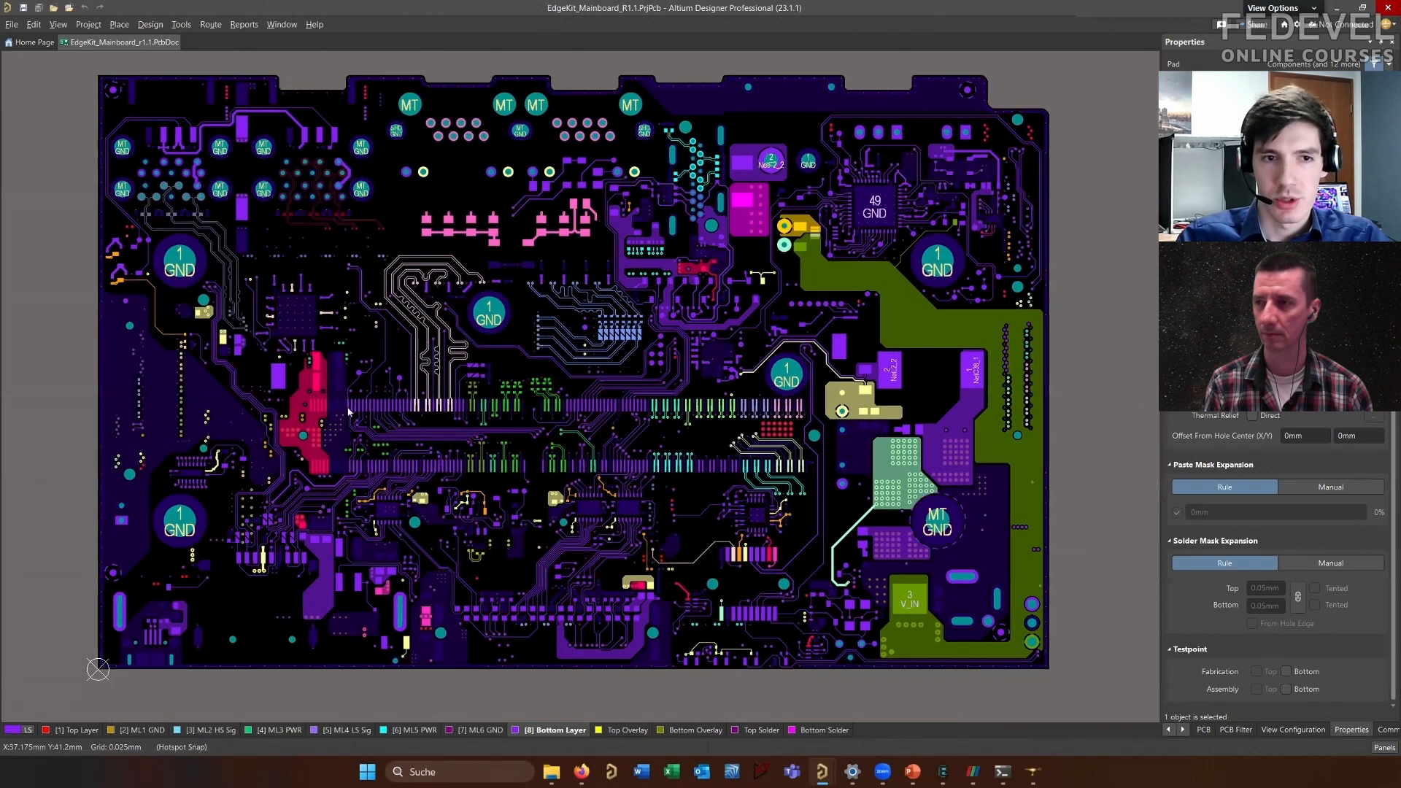
Select the V_IN polygon pour on the bottom layer, examine its current path up close and clear the selection
{"action": "left_click", "coordinate": [709, 450]}
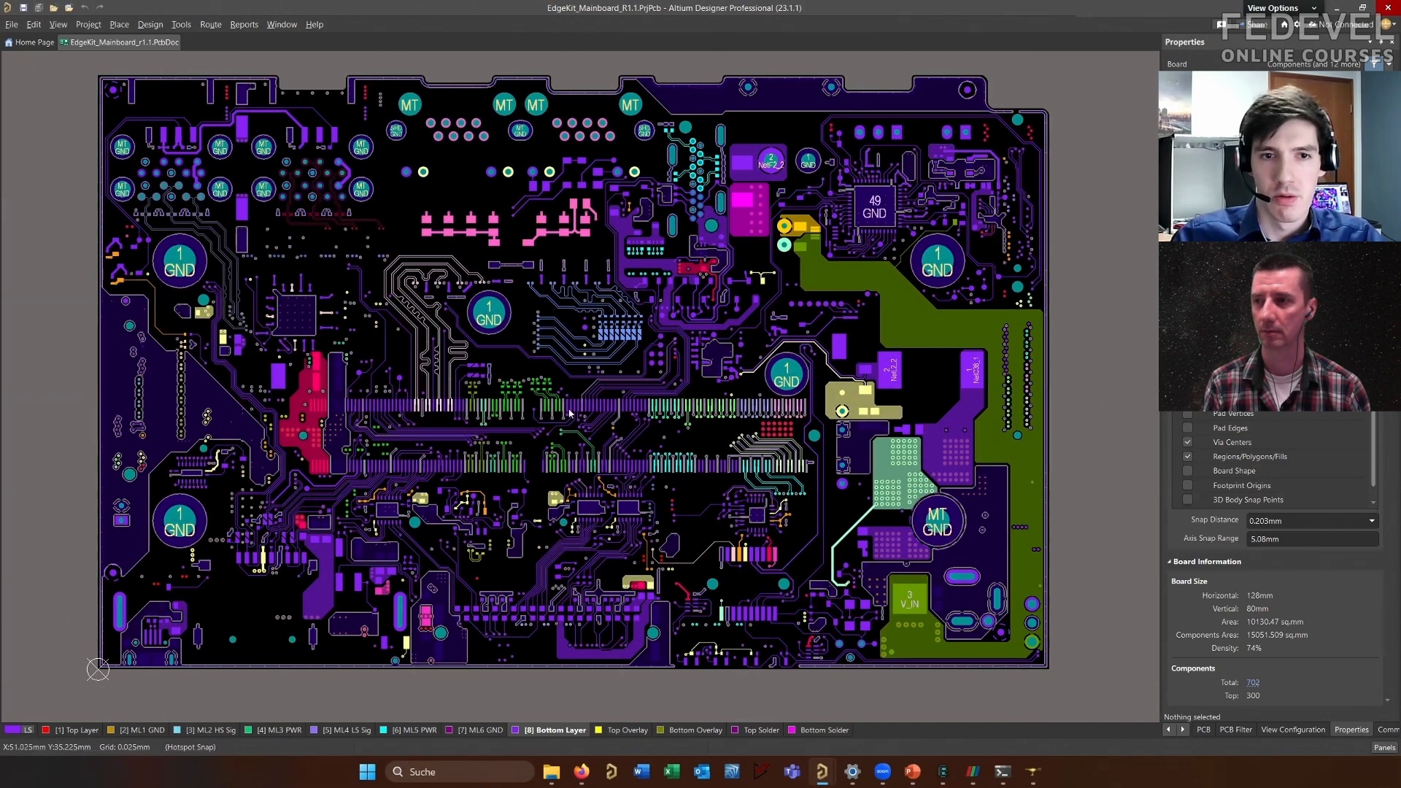
{"action": "left_click", "coordinate": [922, 351]}
{"action": "left_click", "coordinate": [886, 325]}
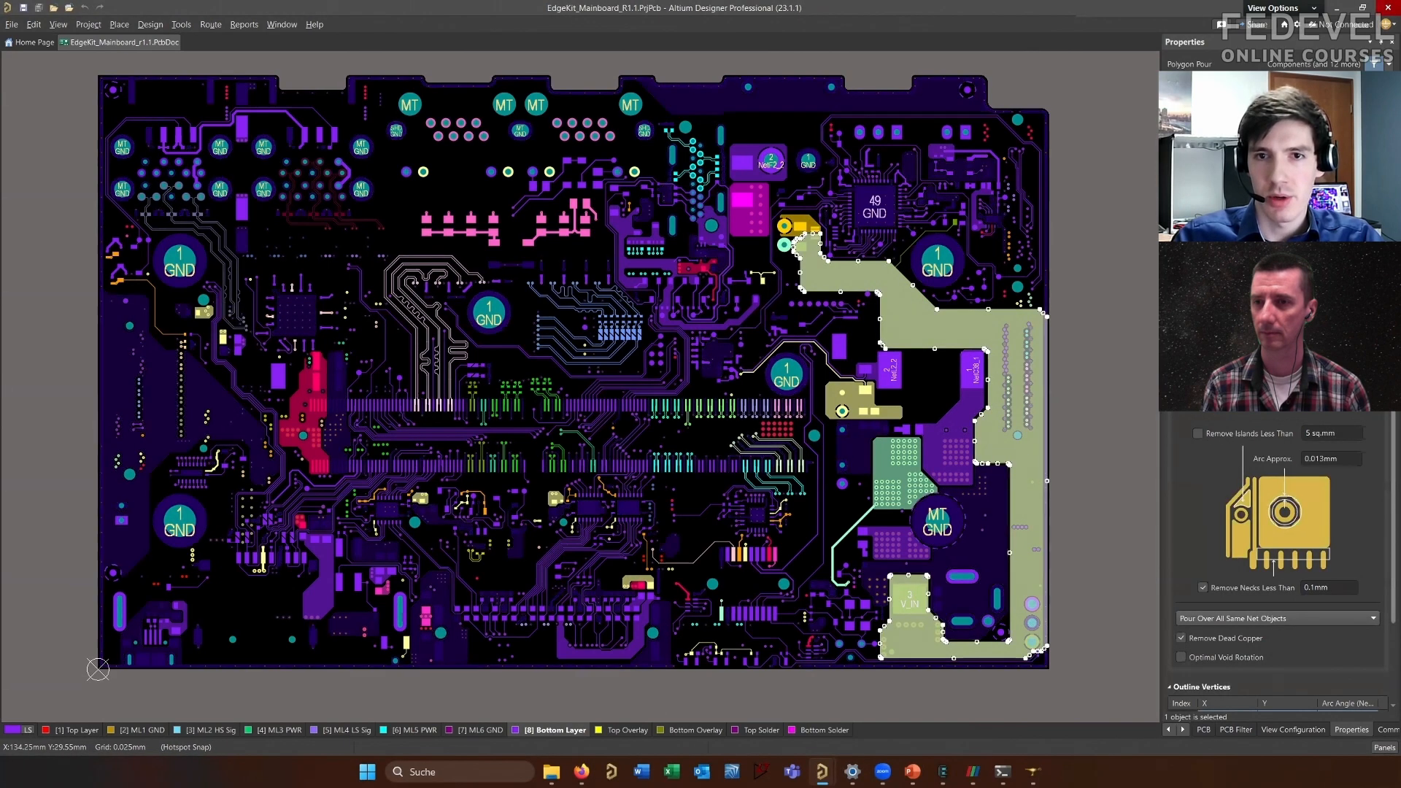
{"action": "scroll", "coordinate": [1095, 443], "scroll_direction": "up", "scroll_amount": 3, "text": "ctrl"}
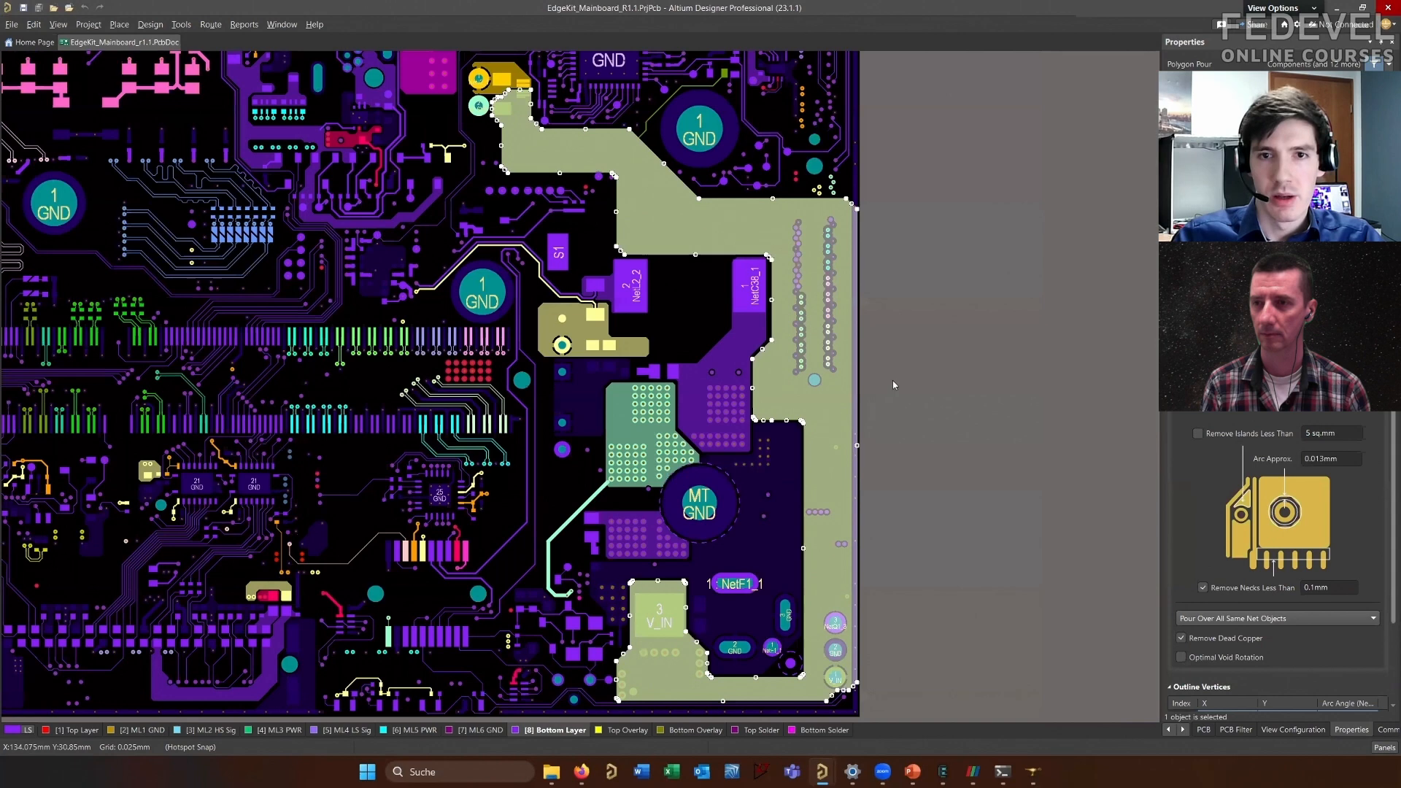
{"action": "scroll", "coordinate": [893, 384], "scroll_direction": "down", "scroll_amount": 1, "text": "ctrl"}
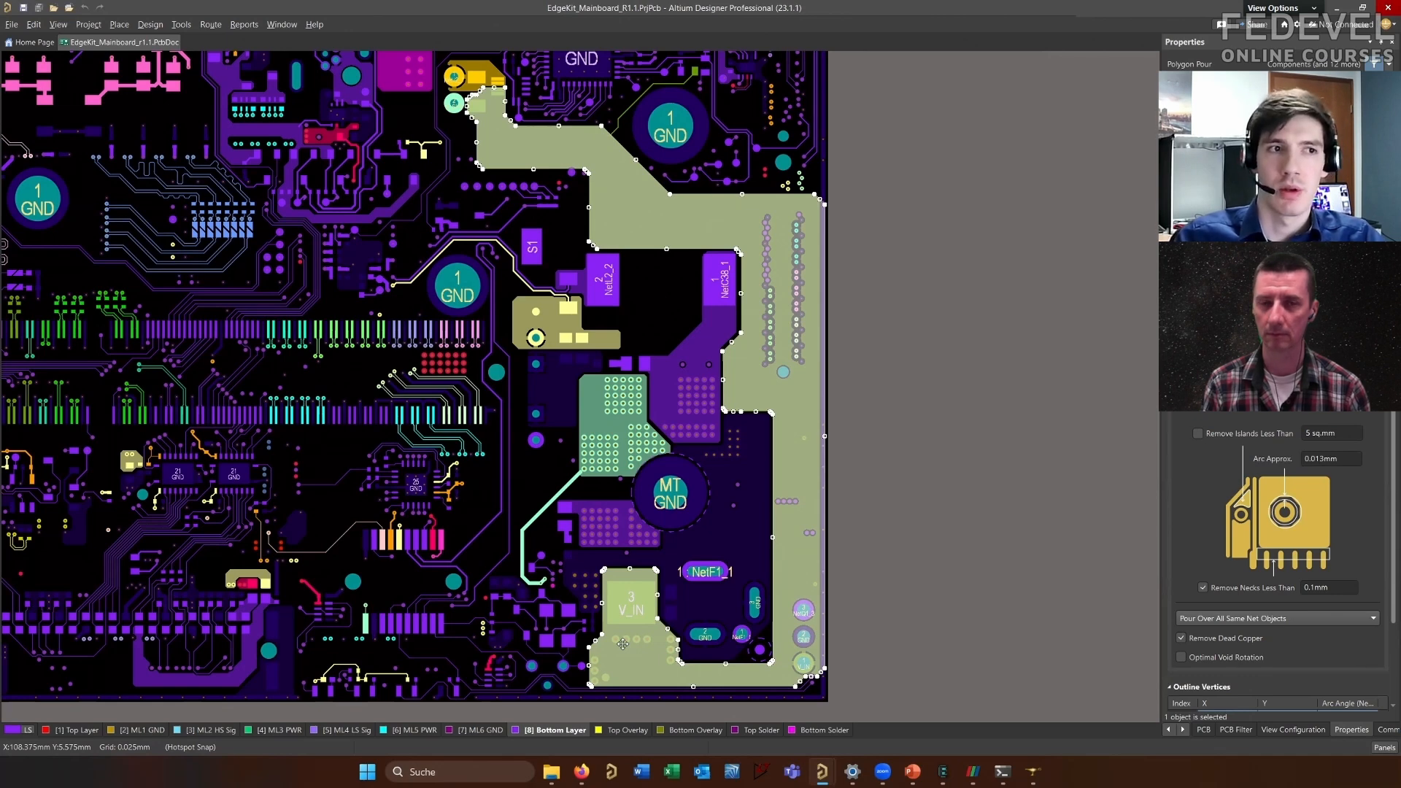
{"action": "left_click", "coordinate": [1031, 545]}
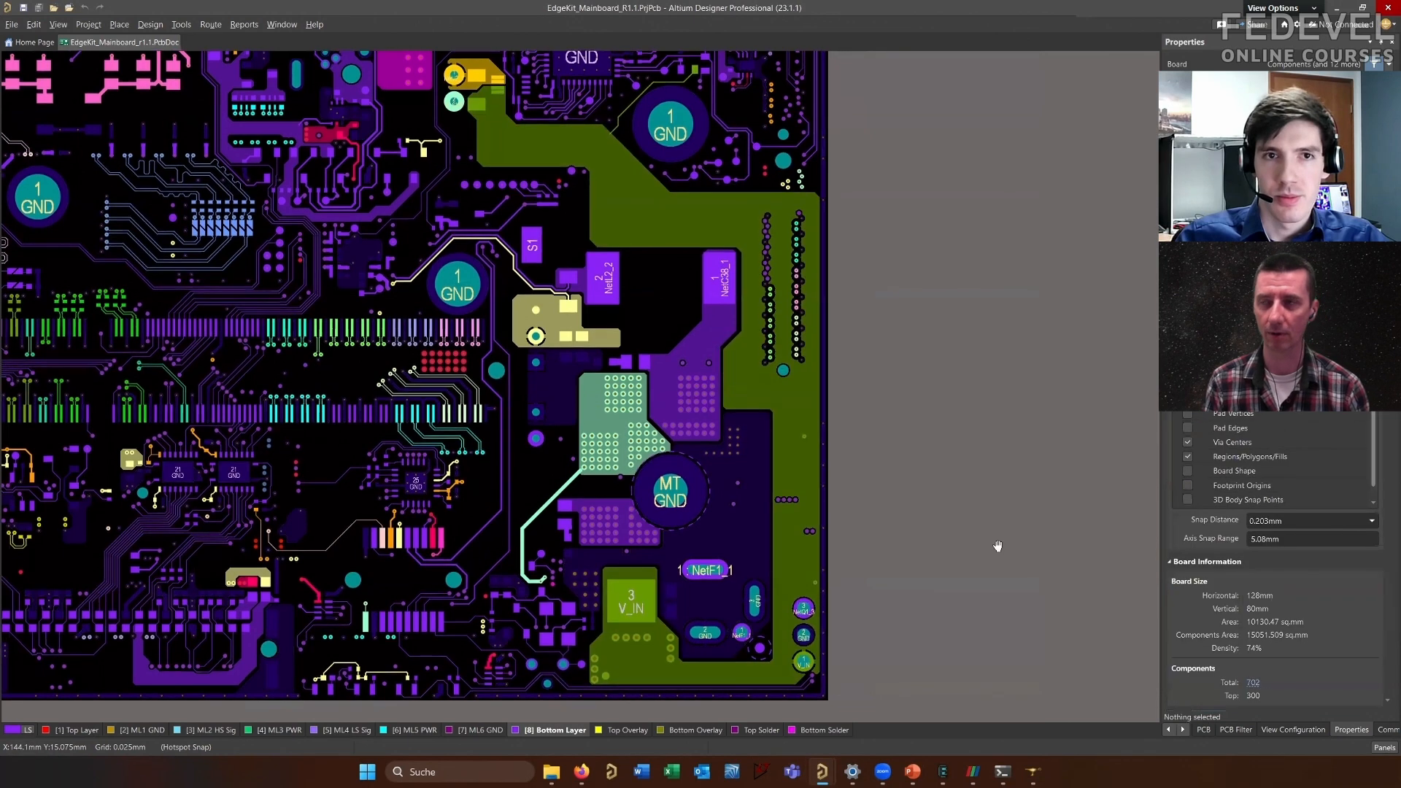
{"action": "middle_click_drag", "start_coordinate": [972, 486], "coordinate": [969, 484]}
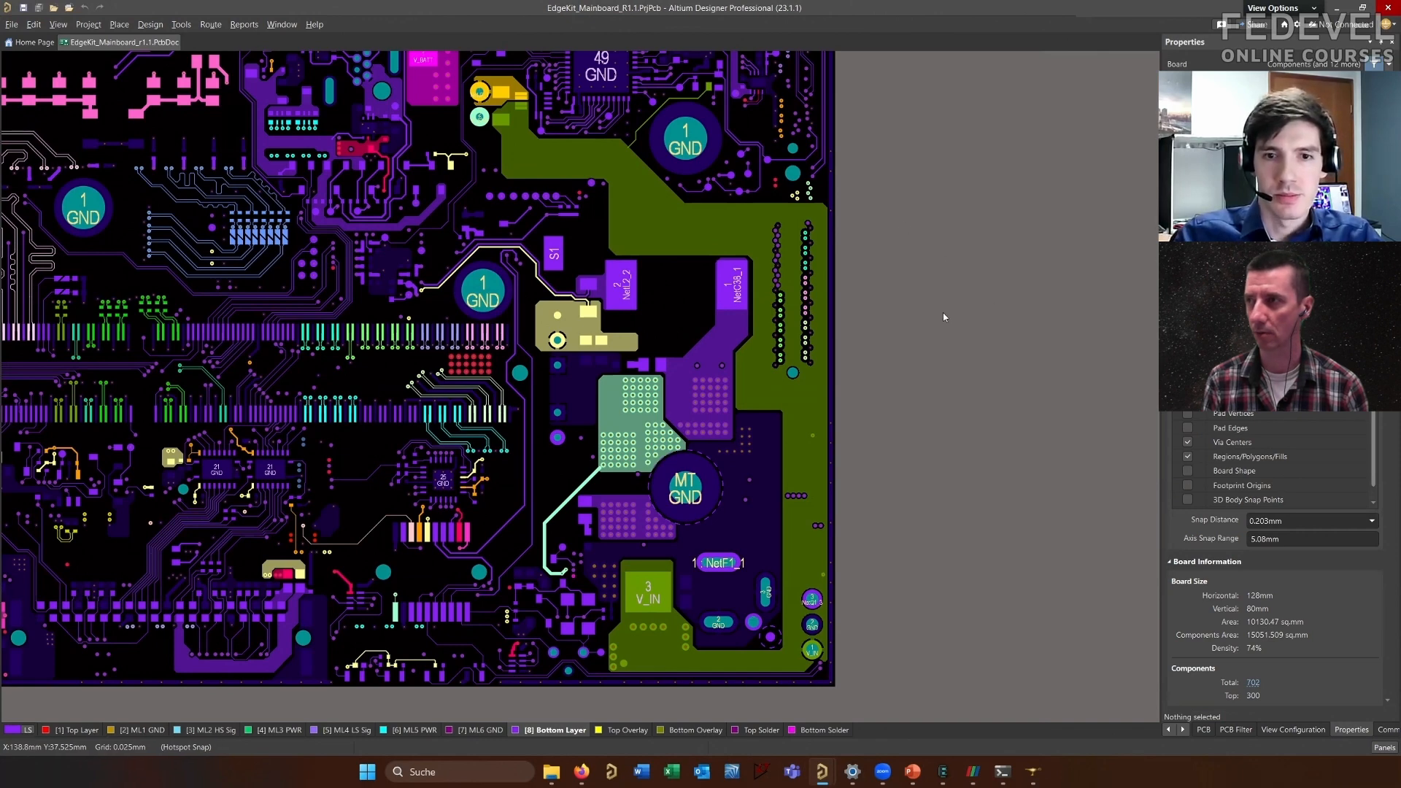
{"action": "right_click_drag", "start_coordinate": [933, 315], "coordinate": [945, 320]}
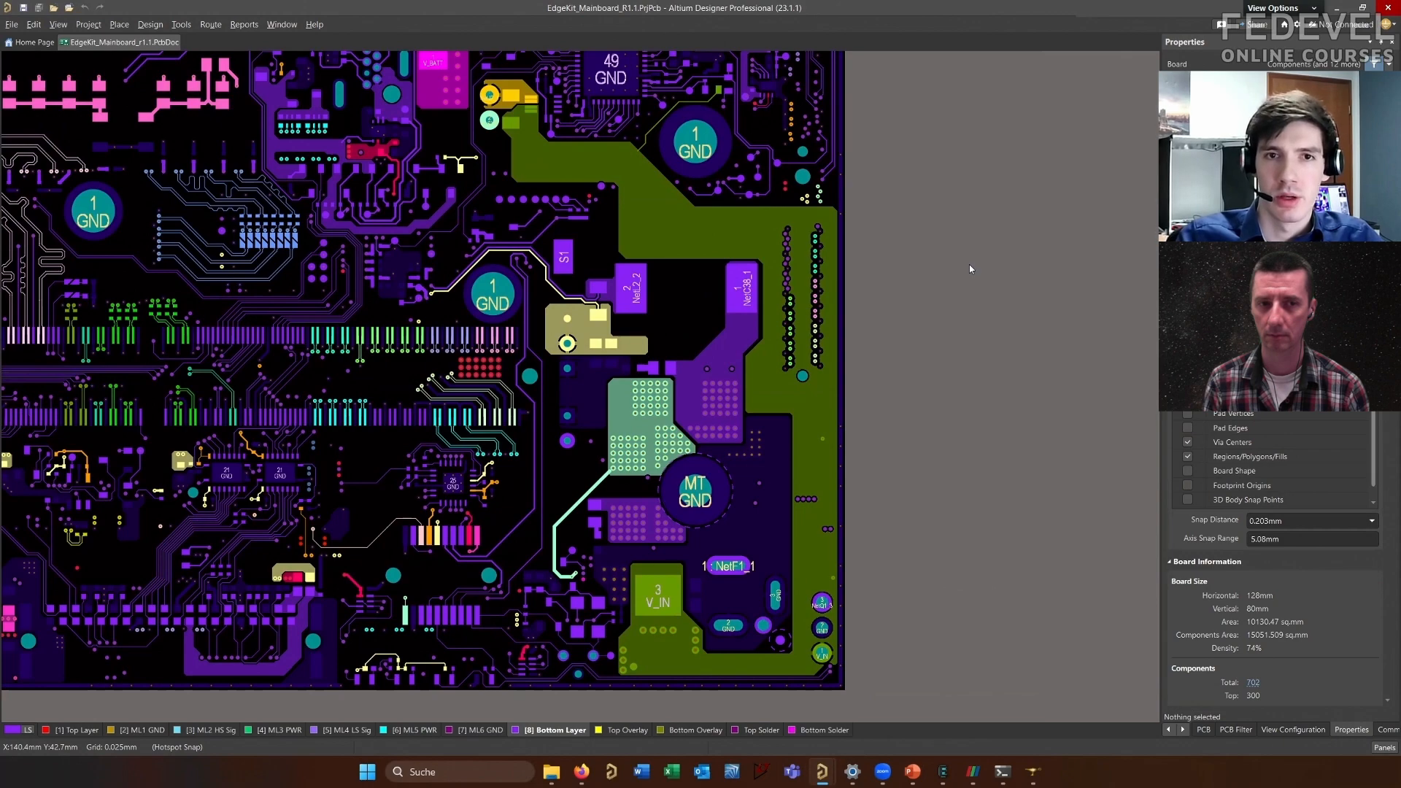
Select the V_IN polygon pour together with the component at its V_IN pad 3 and the small component at its opposite end
{"action": "left_click", "coordinate": [772, 246]}
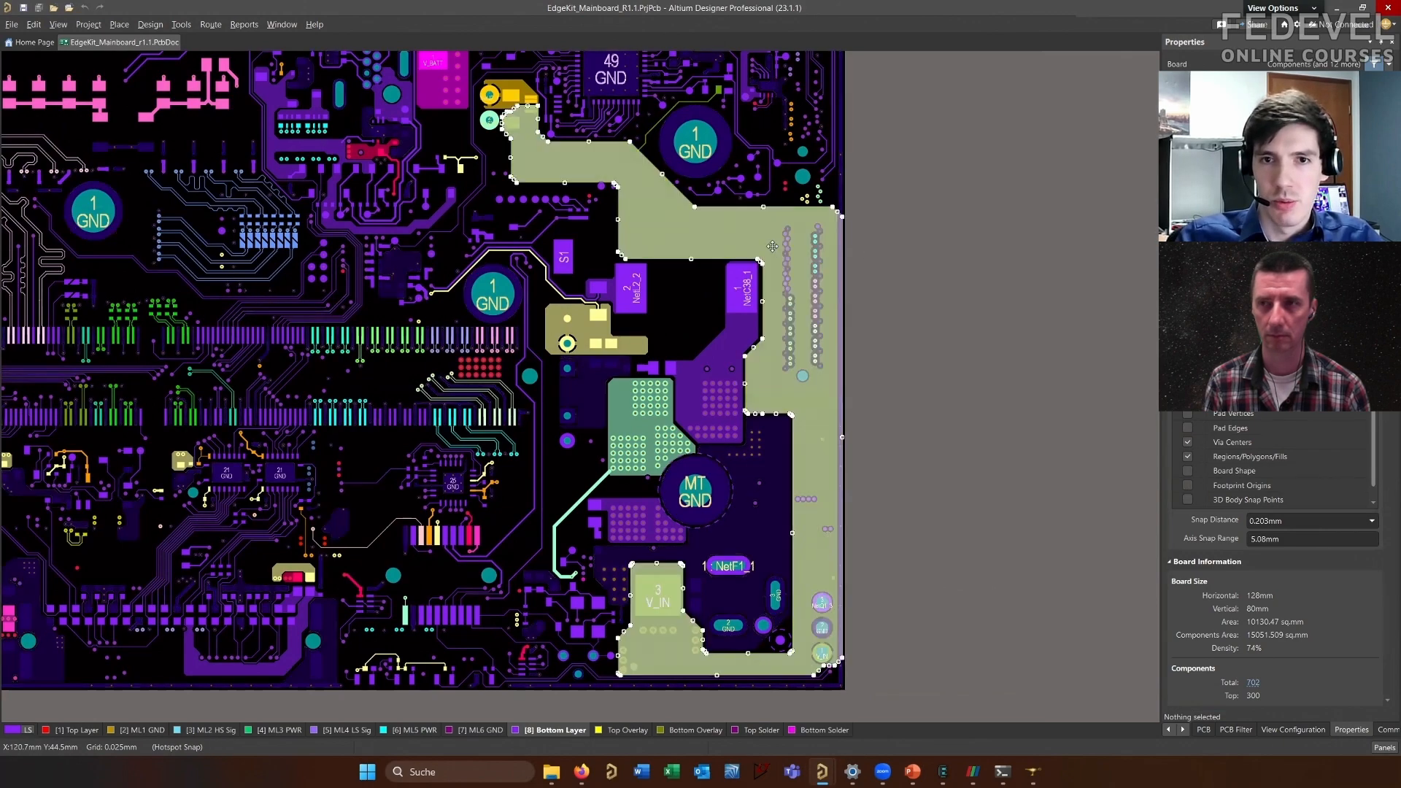
{"action": "scroll", "coordinate": [719, 604], "scroll_direction": "up", "scroll_amount": 4, "text": "ctrl"}
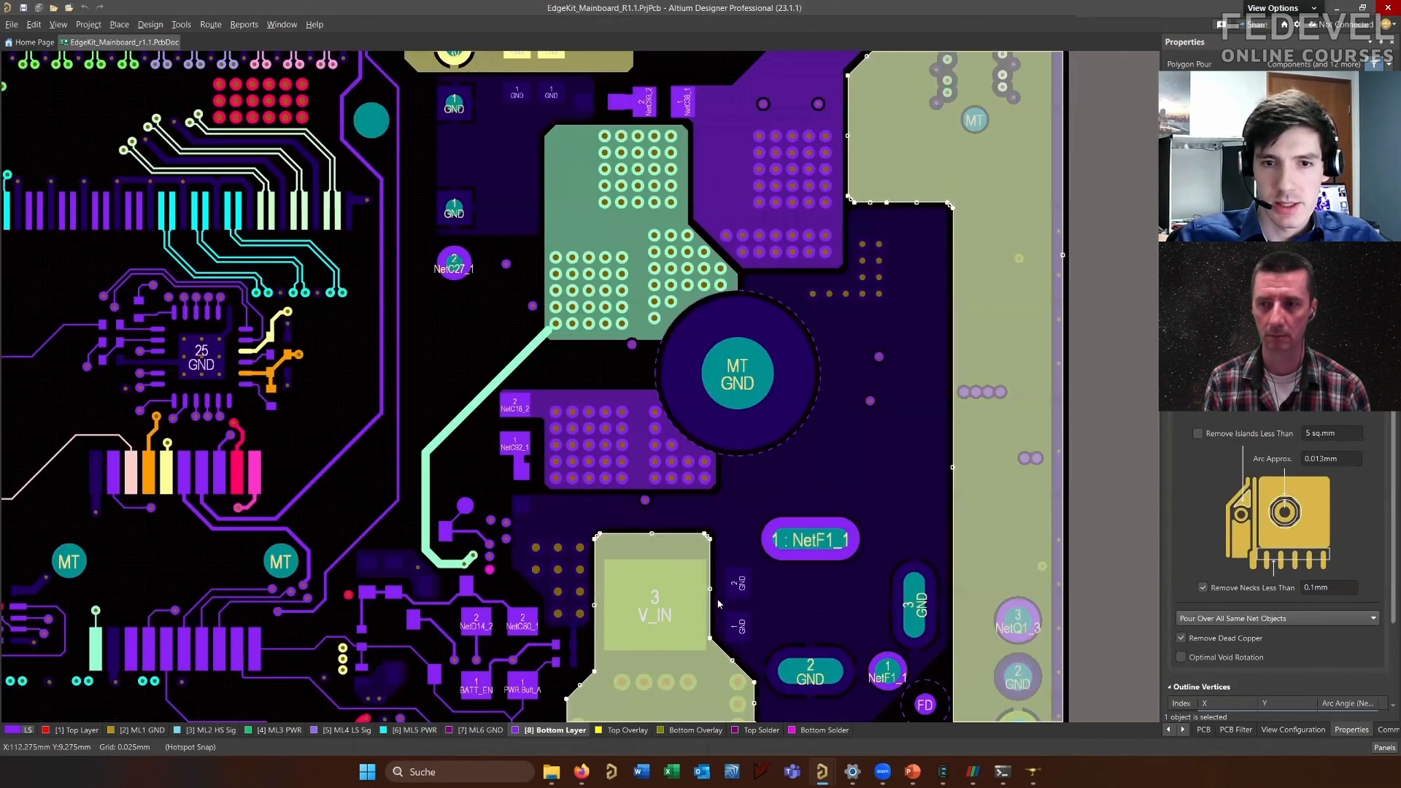
{"action": "left_click", "coordinate": [717, 600], "text": "shift"}
{"action": "scroll", "coordinate": [737, 511], "scroll_direction": "down", "scroll_amount": 2, "text": "ctrl"}
{"action": "scroll", "coordinate": [678, 365], "scroll_direction": "up", "scroll_amount": 2}
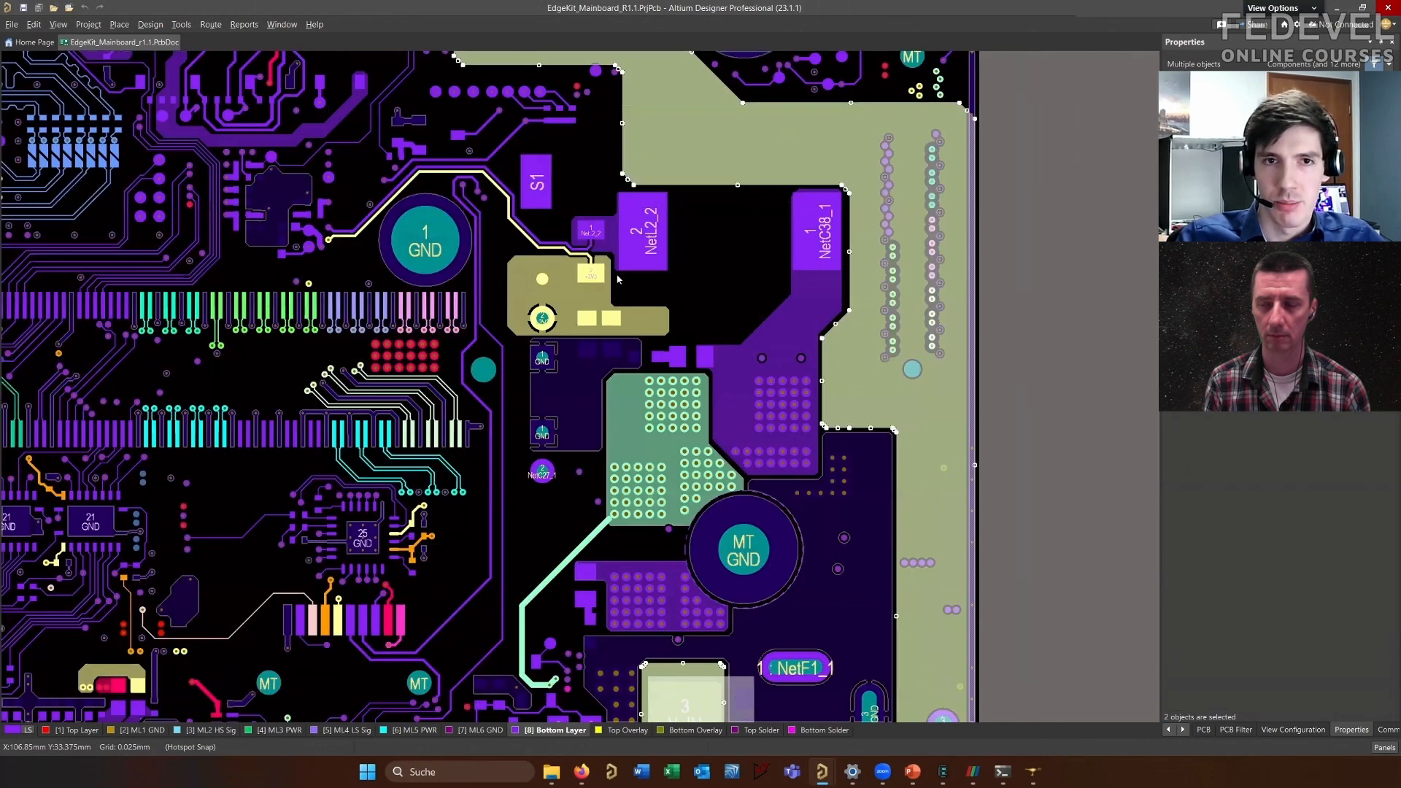
{"action": "right_click_drag", "start_coordinate": [617, 279], "coordinate": [639, 540]}
{"action": "left_click", "coordinate": [526, 187], "text": "shift"}
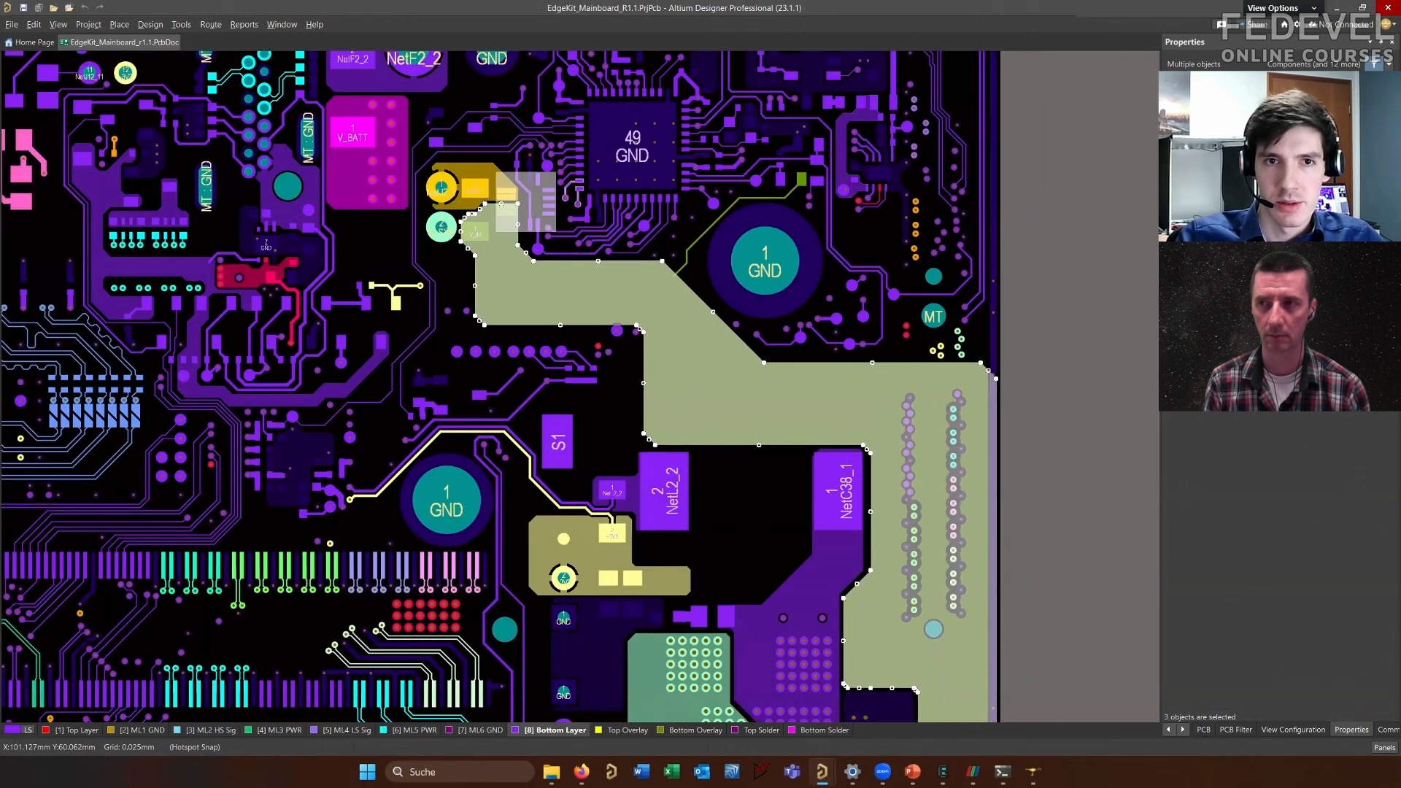
Copy the selected pour and components, using the centre of component D2's V_IN pad 3 as the reference point
{"action": "scroll", "coordinate": [583, 181], "scroll_direction": "down", "scroll_amount": 4, "text": "ctrl"}
{"action": "key", "text": "ctrl+c"}
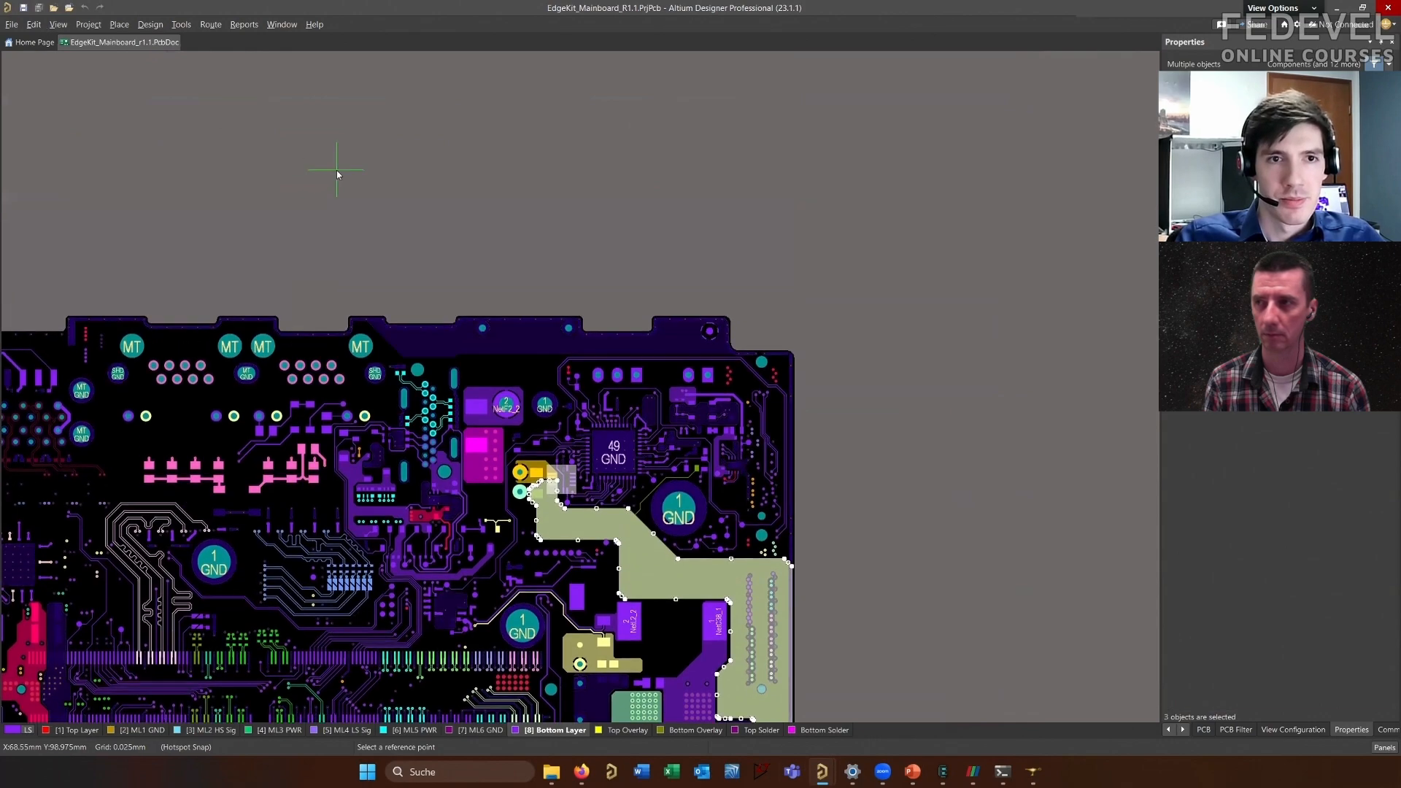
{"action": "scroll", "coordinate": [401, 172], "scroll_direction": "down", "scroll_amount": 5}
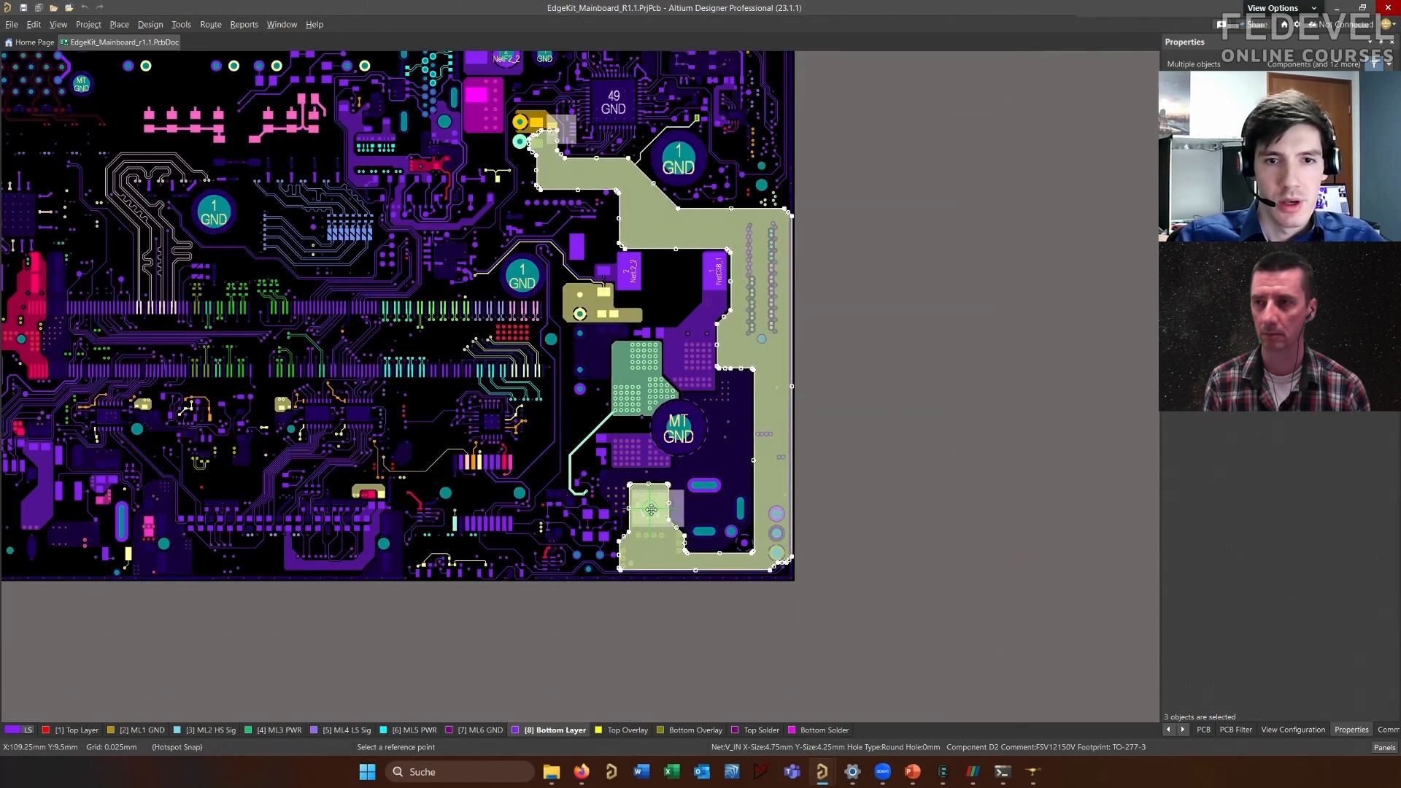
{"action": "left_click", "coordinate": [651, 509]}
Create a new PCB document and paste the copied V_IN pour and components inside the board near its lower-left corner
{"action": "left_click", "coordinate": [11, 24]}
{"action": "mouse_move", "coordinate": [49, 41]}
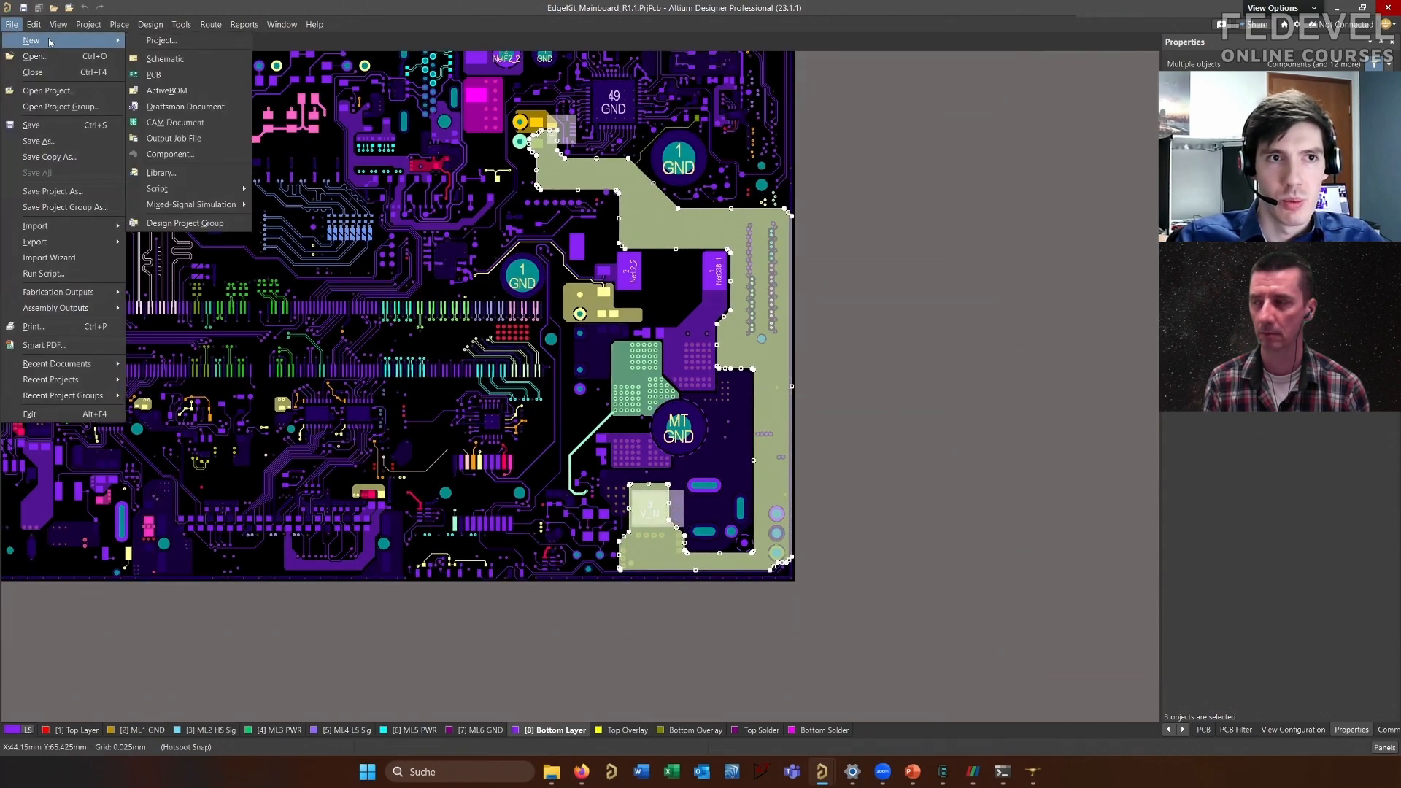
{"action": "left_click", "coordinate": [153, 74]}
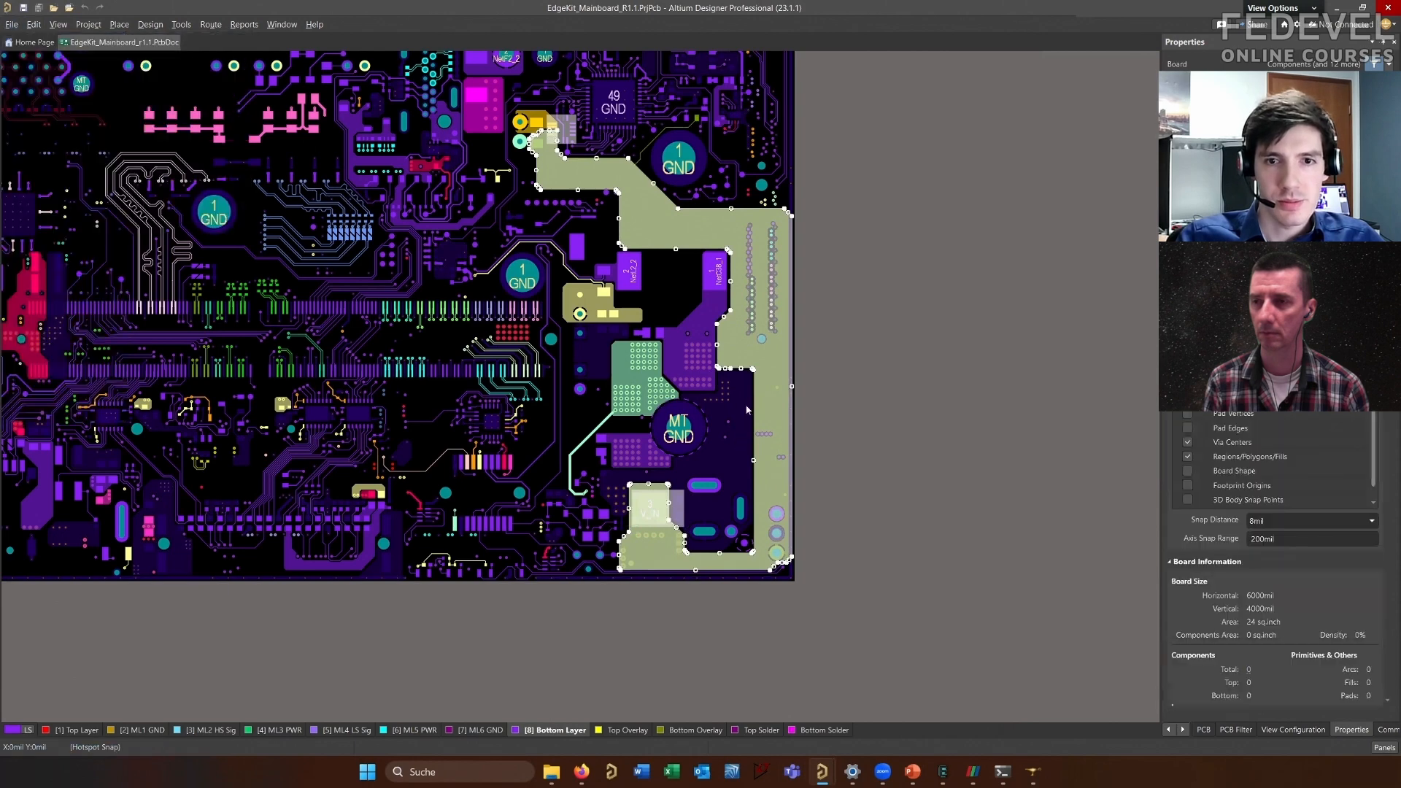
{"action": "key", "text": "ctrl+v"}
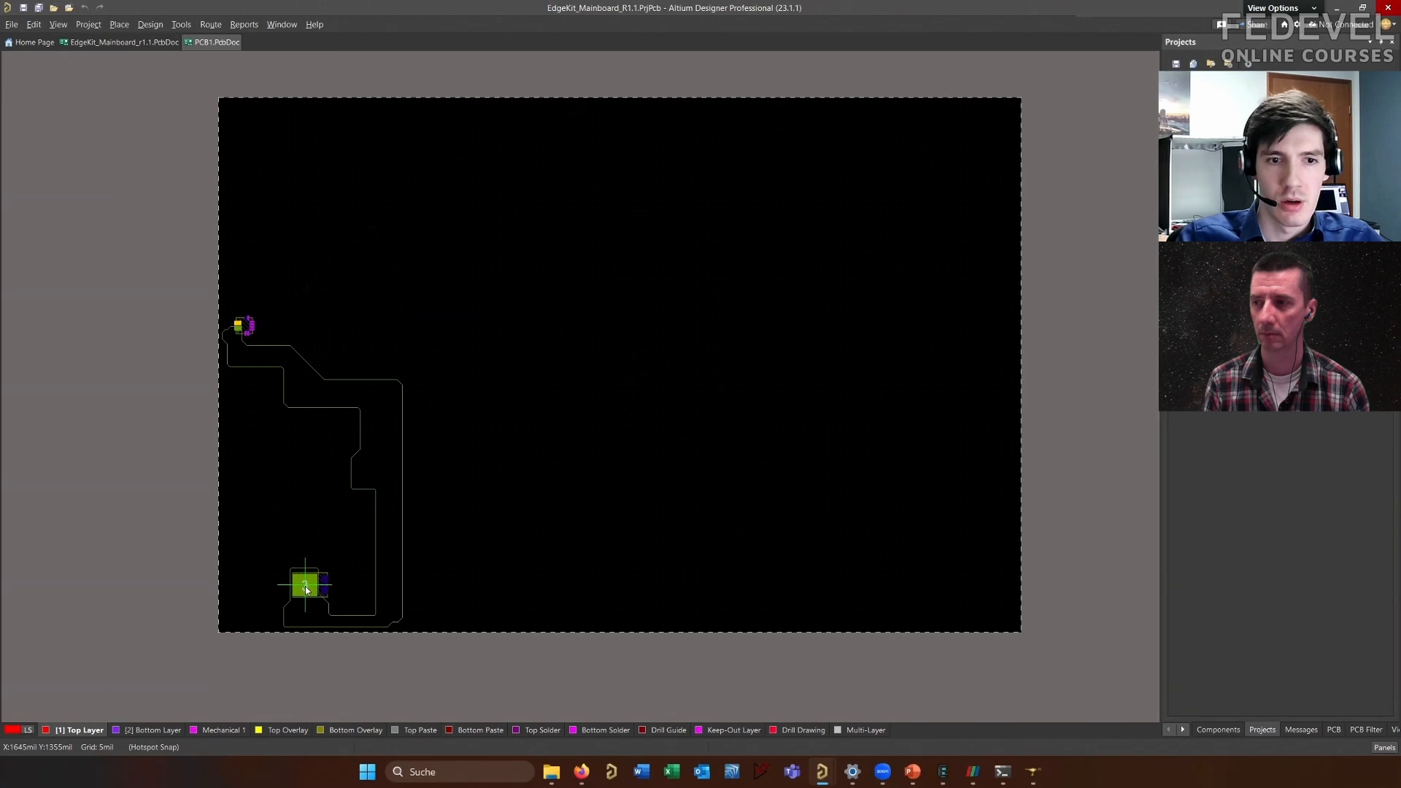
{"action": "left_click", "coordinate": [306, 589]}
Set the new PCB's relative origin at the lower-left corner of the board outline
{"action": "scroll", "coordinate": [307, 589], "scroll_direction": "up", "scroll_amount": 4, "text": "ctrl"}
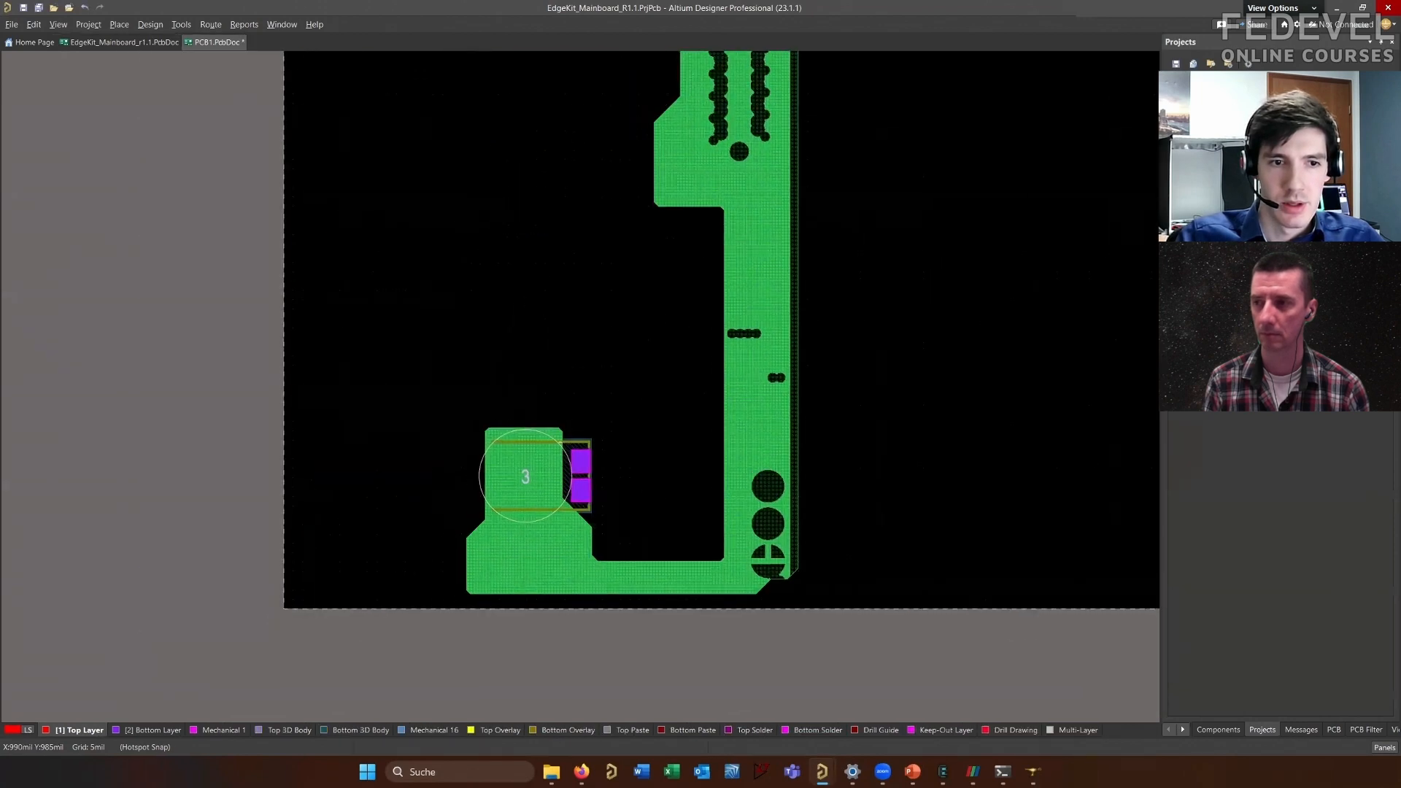
{"action": "scroll", "coordinate": [268, 606], "scroll_direction": "up", "scroll_amount": 1, "text": "ctrl"}
{"action": "key", "text": "e"}
{"action": "key", "text": "o"}
{"action": "key", "text": "s"}
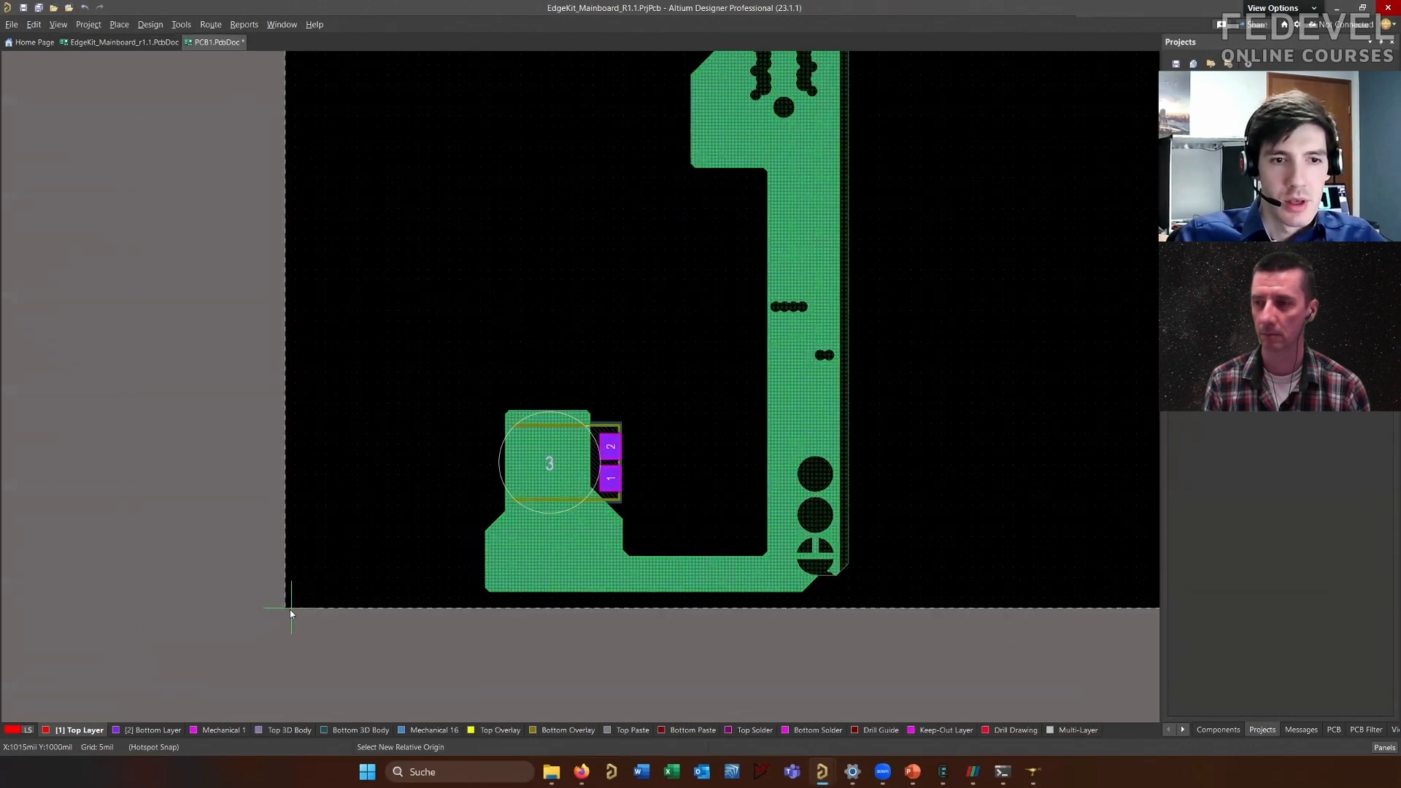
{"action": "left_click", "coordinate": [286, 607]}
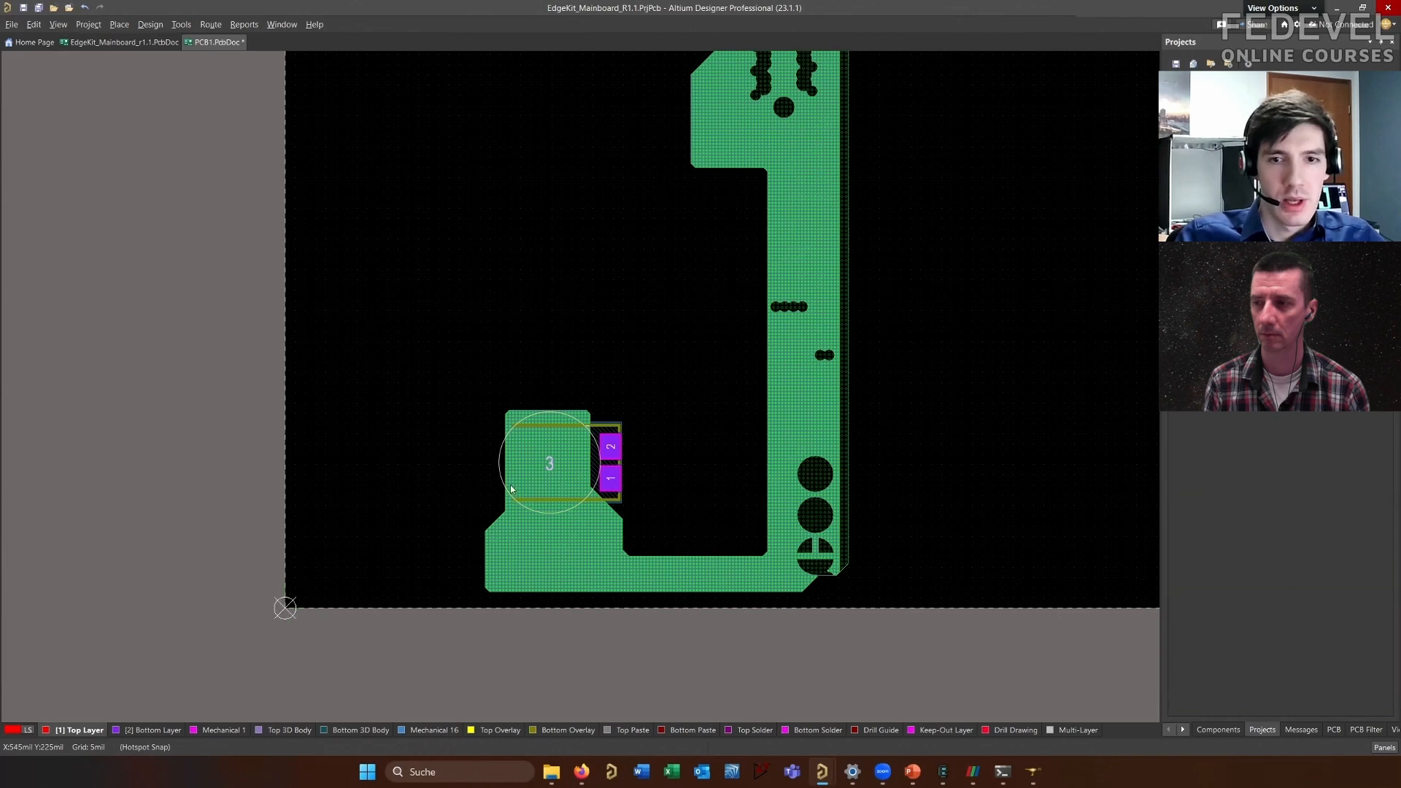
{"action": "scroll", "coordinate": [511, 489], "scroll_direction": "down", "scroll_amount": 2, "text": "ctrl"}
{"action": "scroll", "coordinate": [525, 426], "scroll_direction": "up", "scroll_amount": 2}
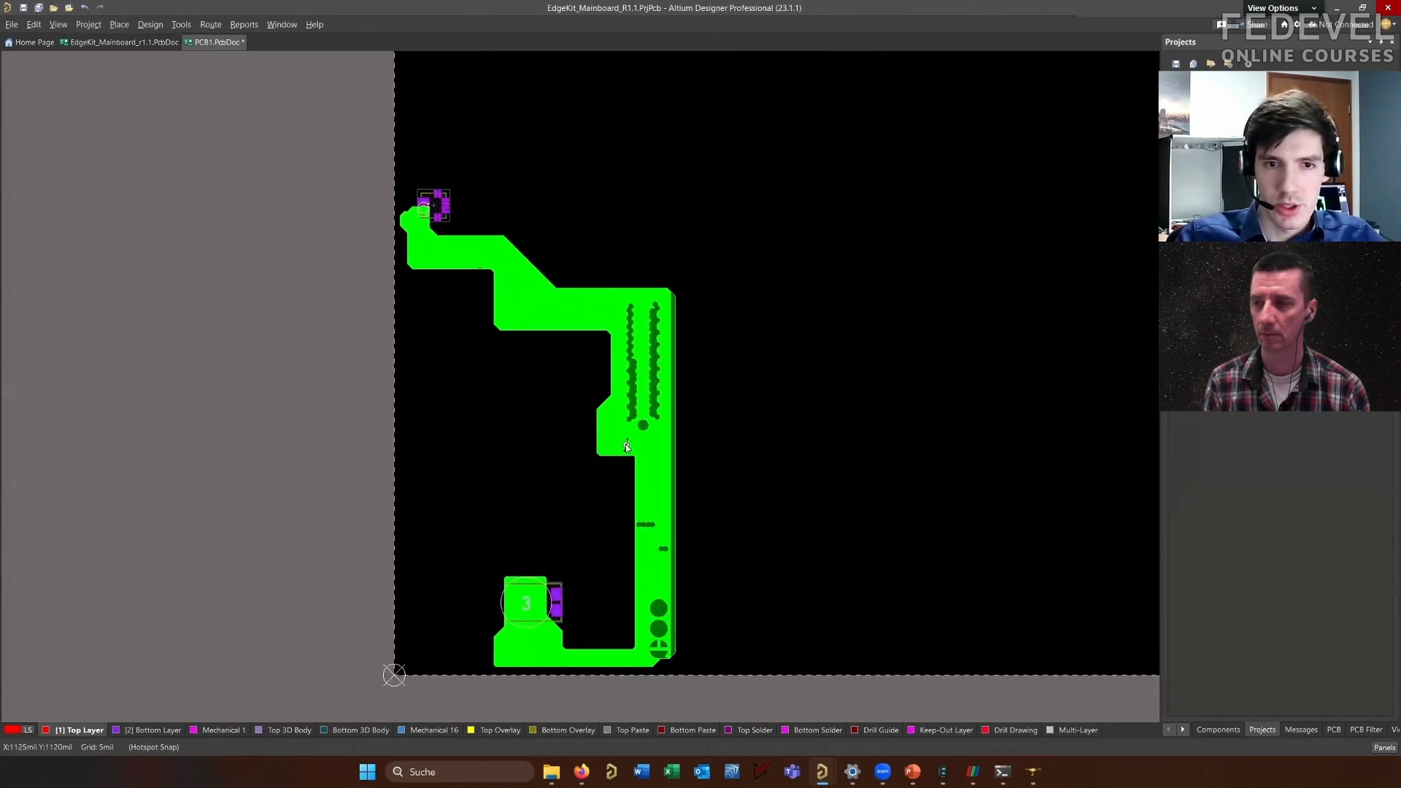
{"action": "scroll", "coordinate": [626, 447], "scroll_direction": "up", "scroll_amount": 1, "text": "ctrl"}
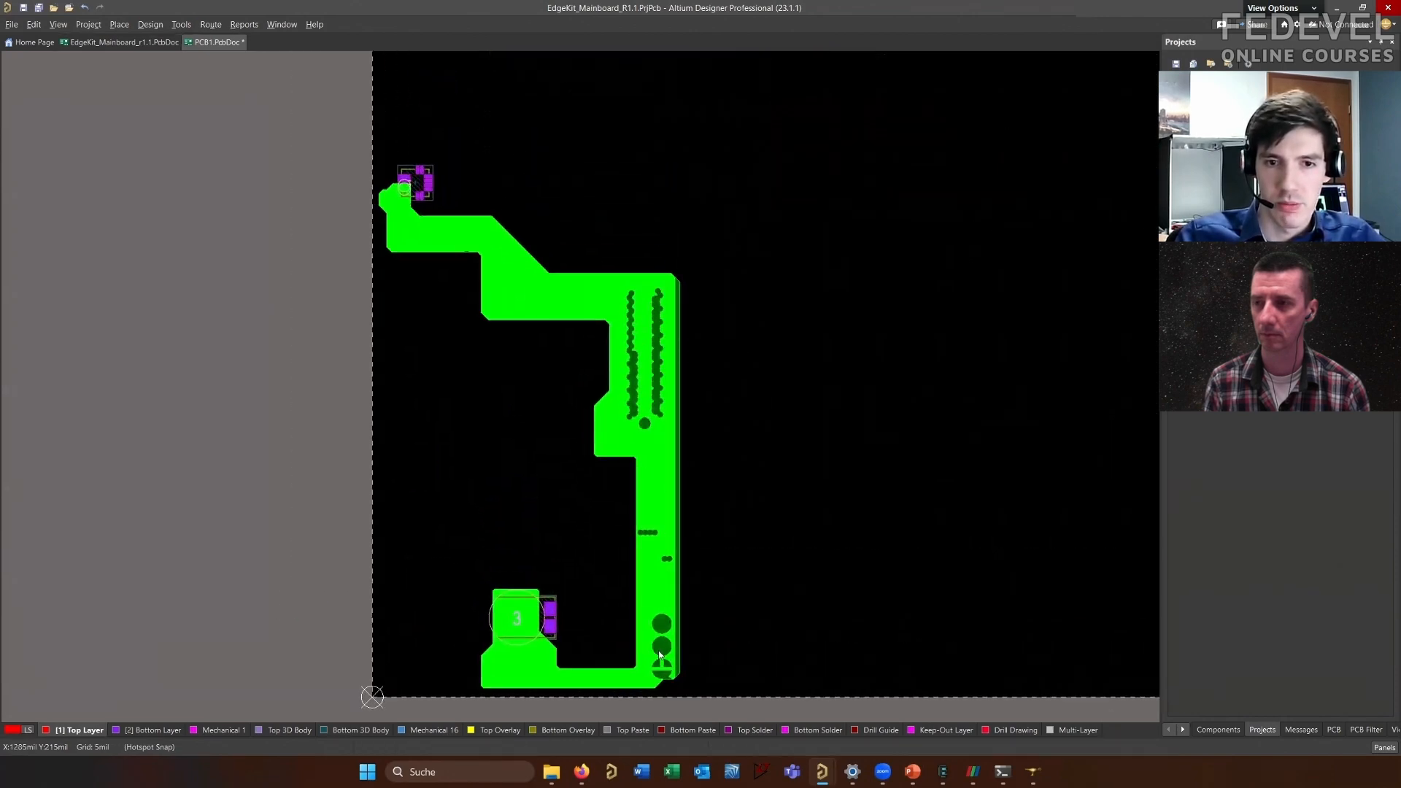
{"action": "scroll", "coordinate": [544, 678], "scroll_direction": "up", "scroll_amount": 2, "text": "ctrl"}
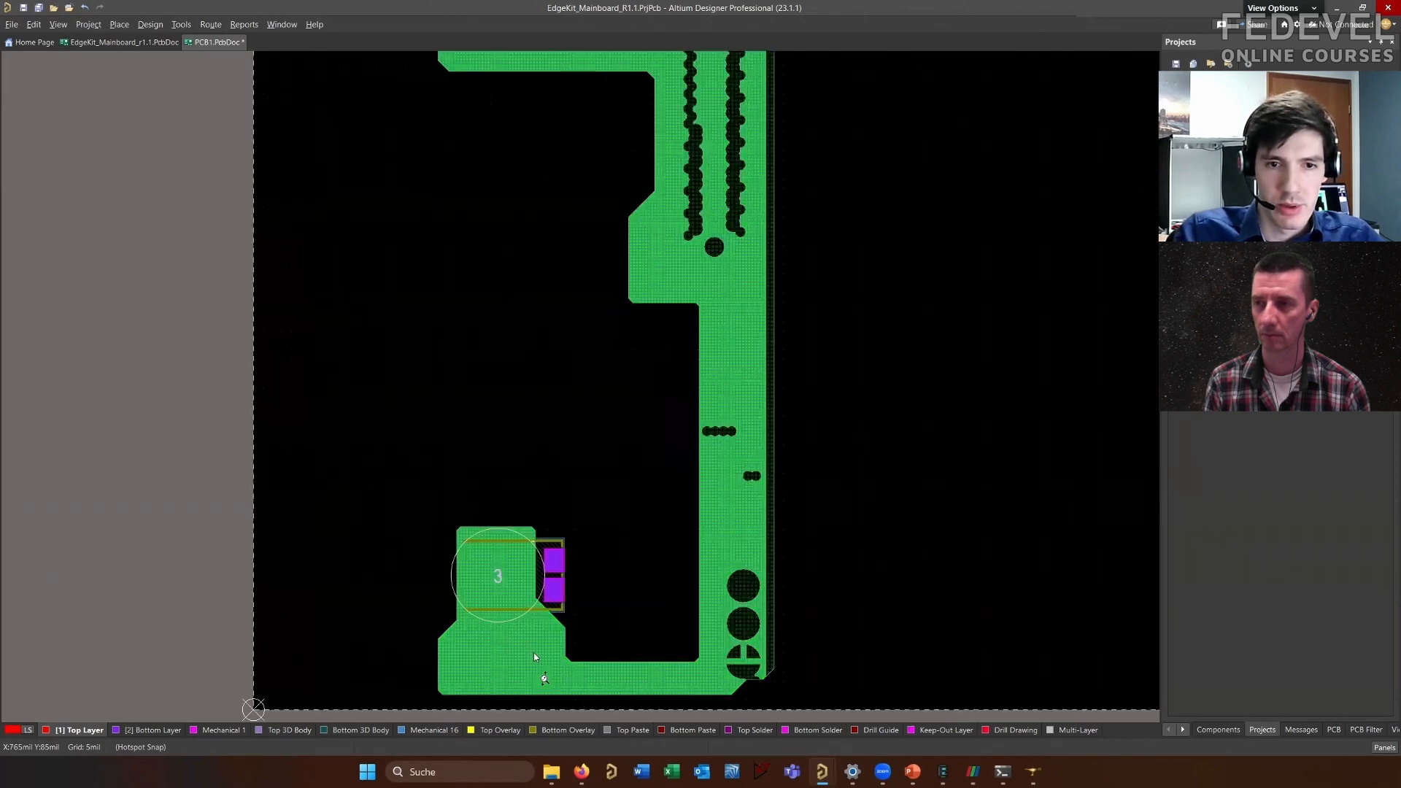
{"action": "scroll", "coordinate": [489, 609], "scroll_direction": "down", "scroll_amount": 2, "text": "ctrl"}
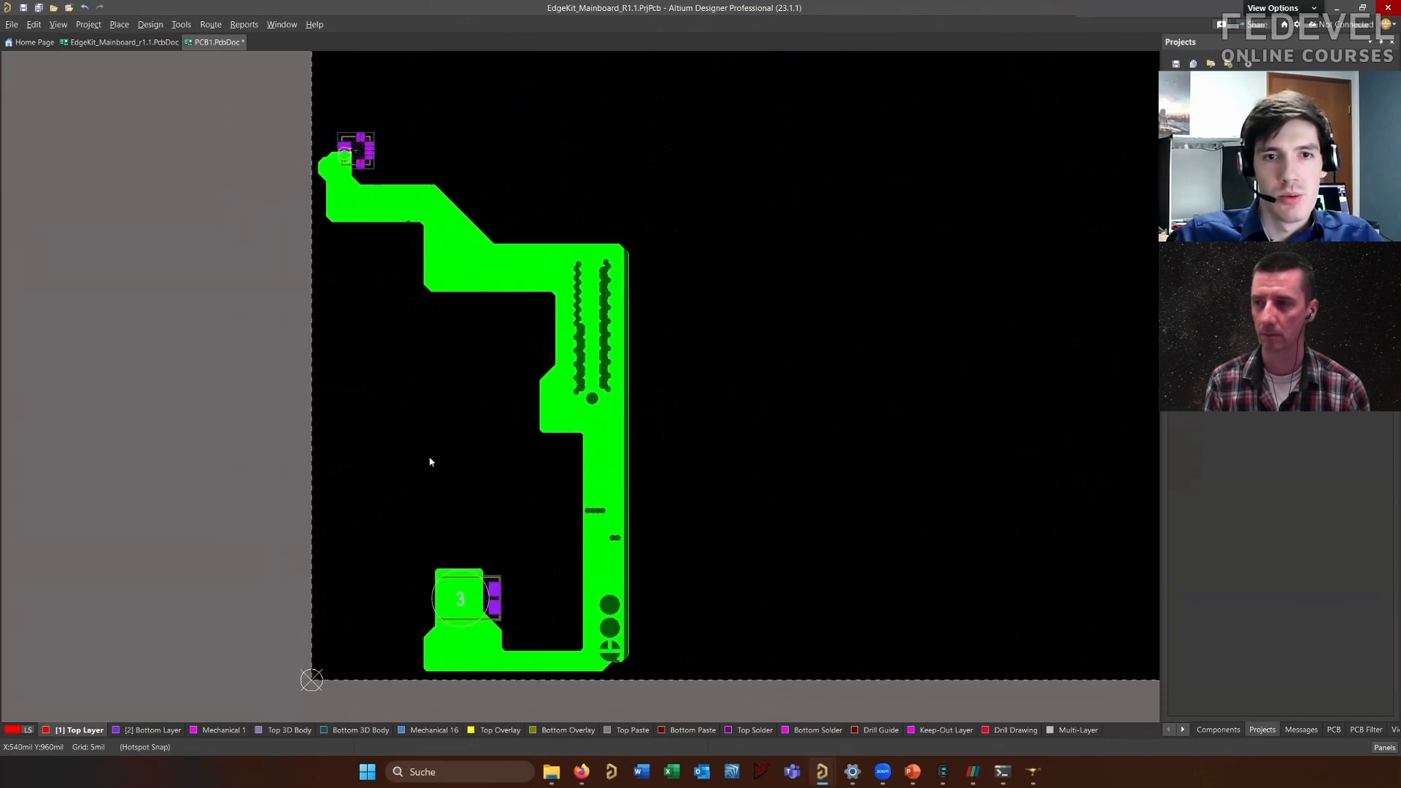
{"action": "right_click_drag", "start_coordinate": [434, 463], "coordinate": [428, 462]}
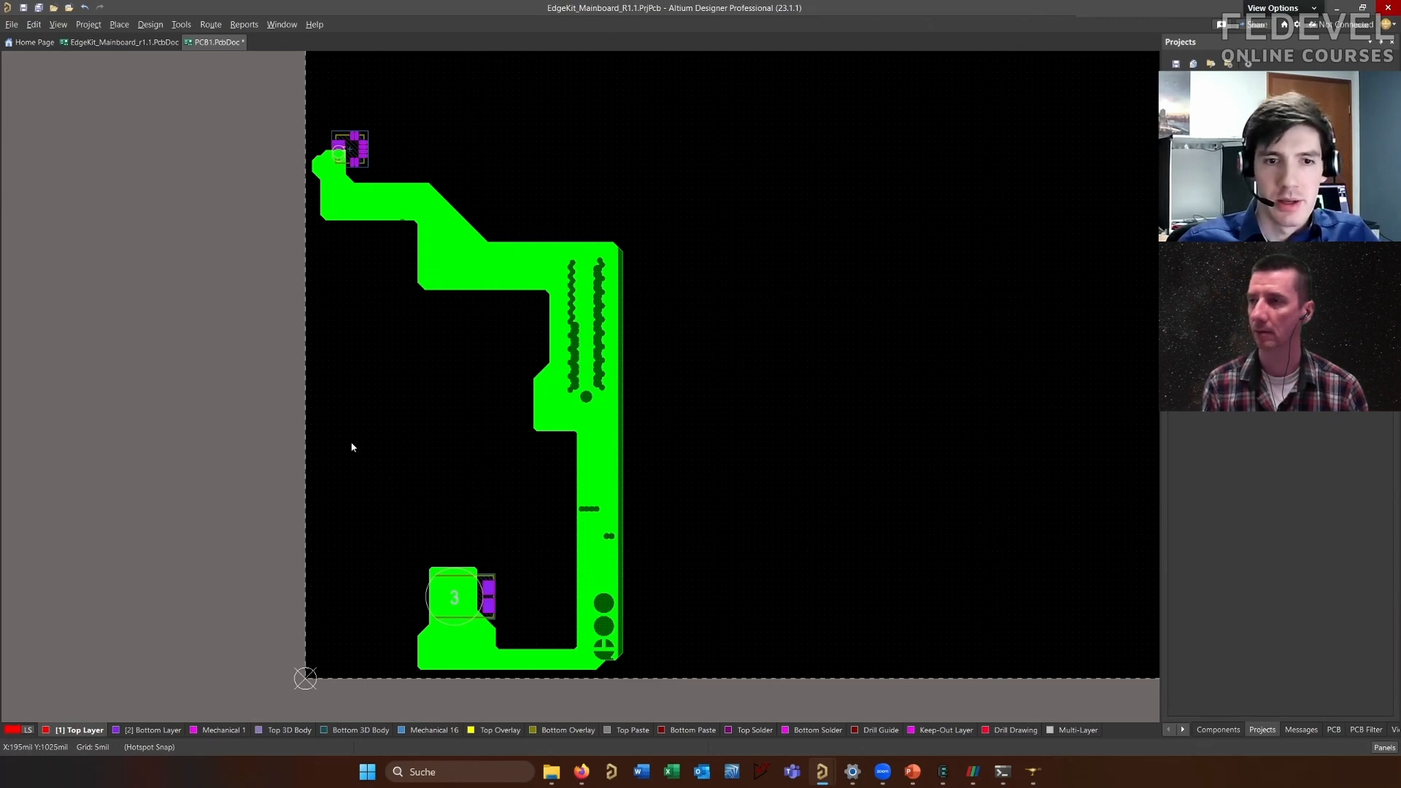
Export the new PCB in DXF/DWG format and acknowledge the completed export
{"action": "left_click", "coordinate": [12, 25]}
{"action": "mouse_move", "coordinate": [111, 240]}
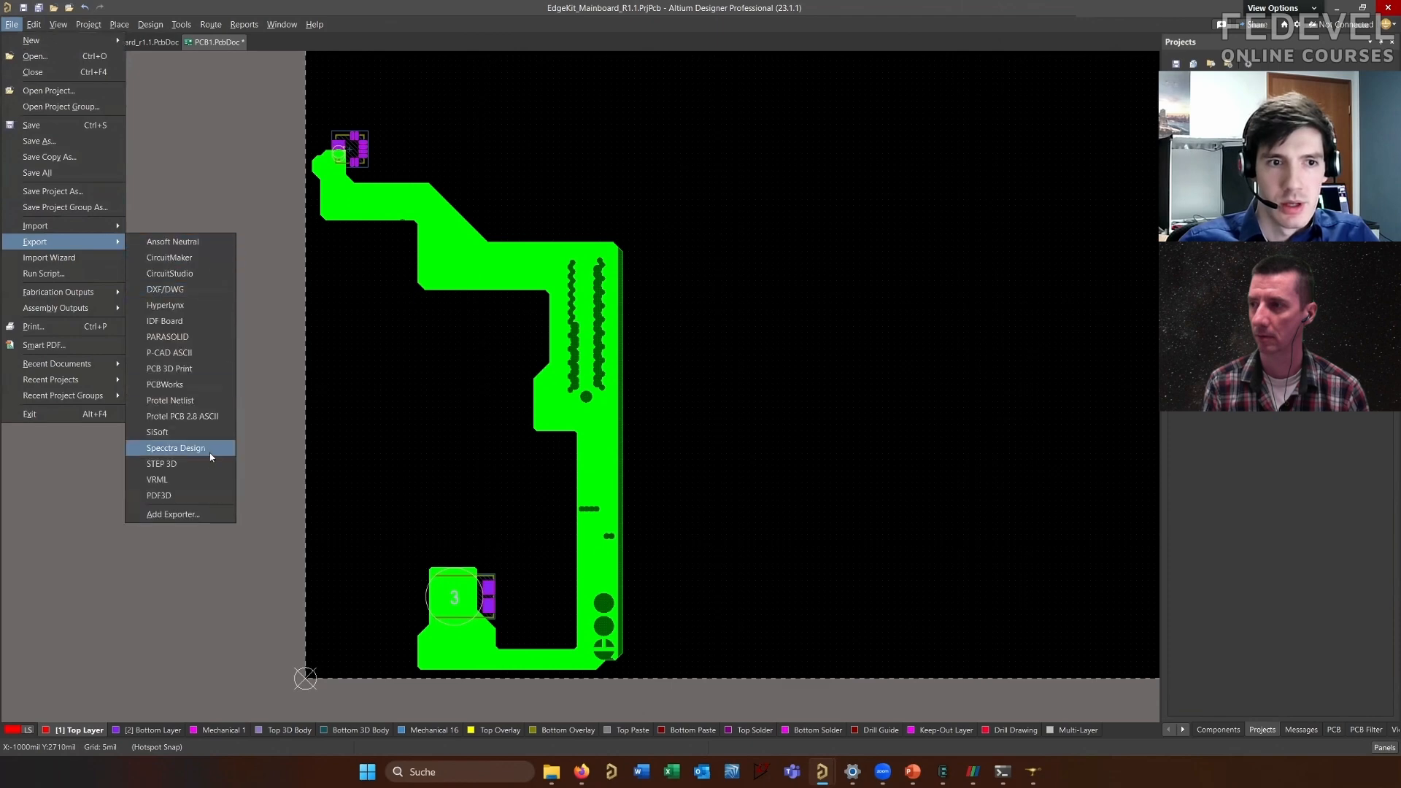
{"action": "left_click", "coordinate": [175, 289]}
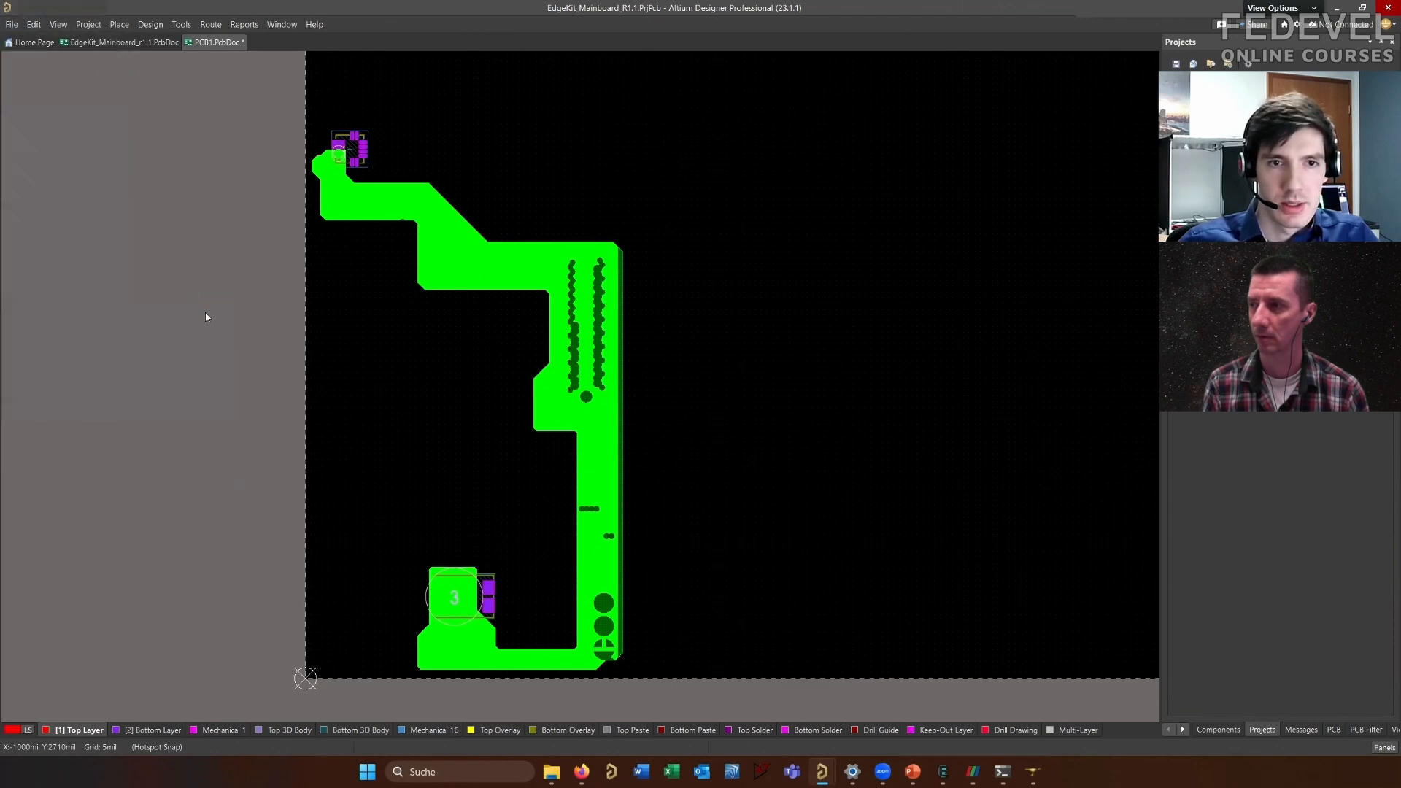
{"action": "left_click_drag", "start_coordinate": [679, 114], "coordinate": [1, 131]}
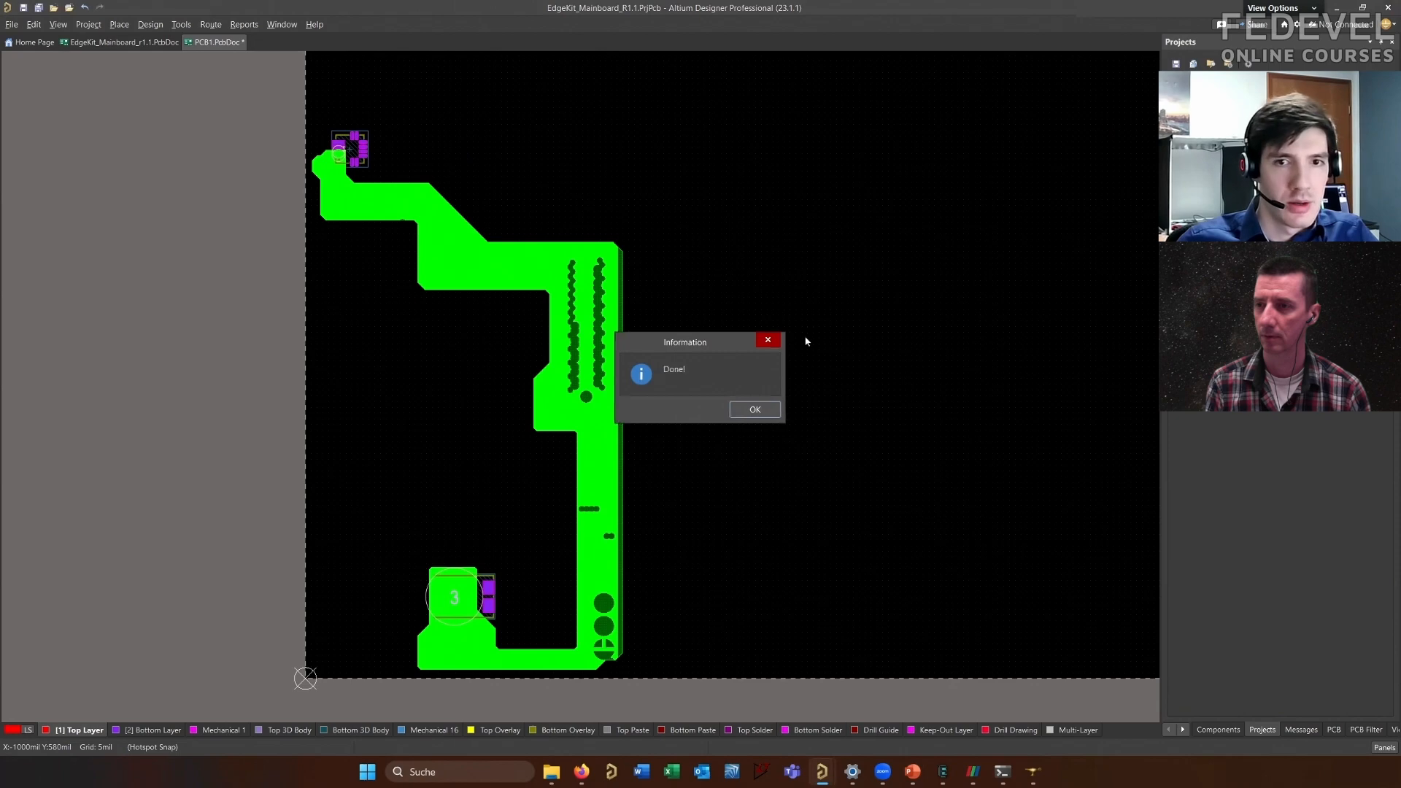
{"action": "left_click", "coordinate": [754, 409]}
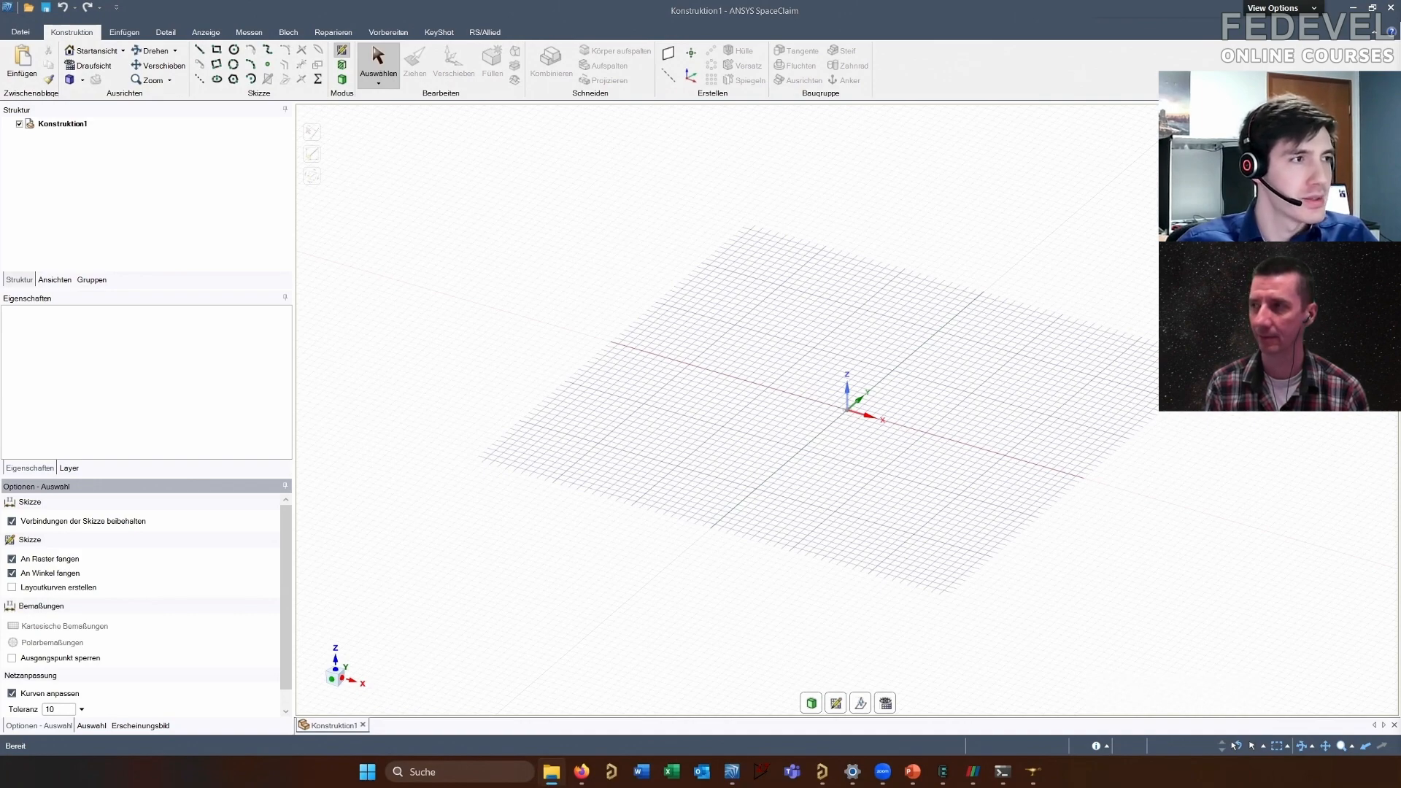
Switch to ANSYS SpaceClaim, start opening a file and go to the Dokumente > PDN > Simulation folder
{"action": "left_click", "coordinate": [36, 35]}
{"action": "key", "text": "alt+Tab"}
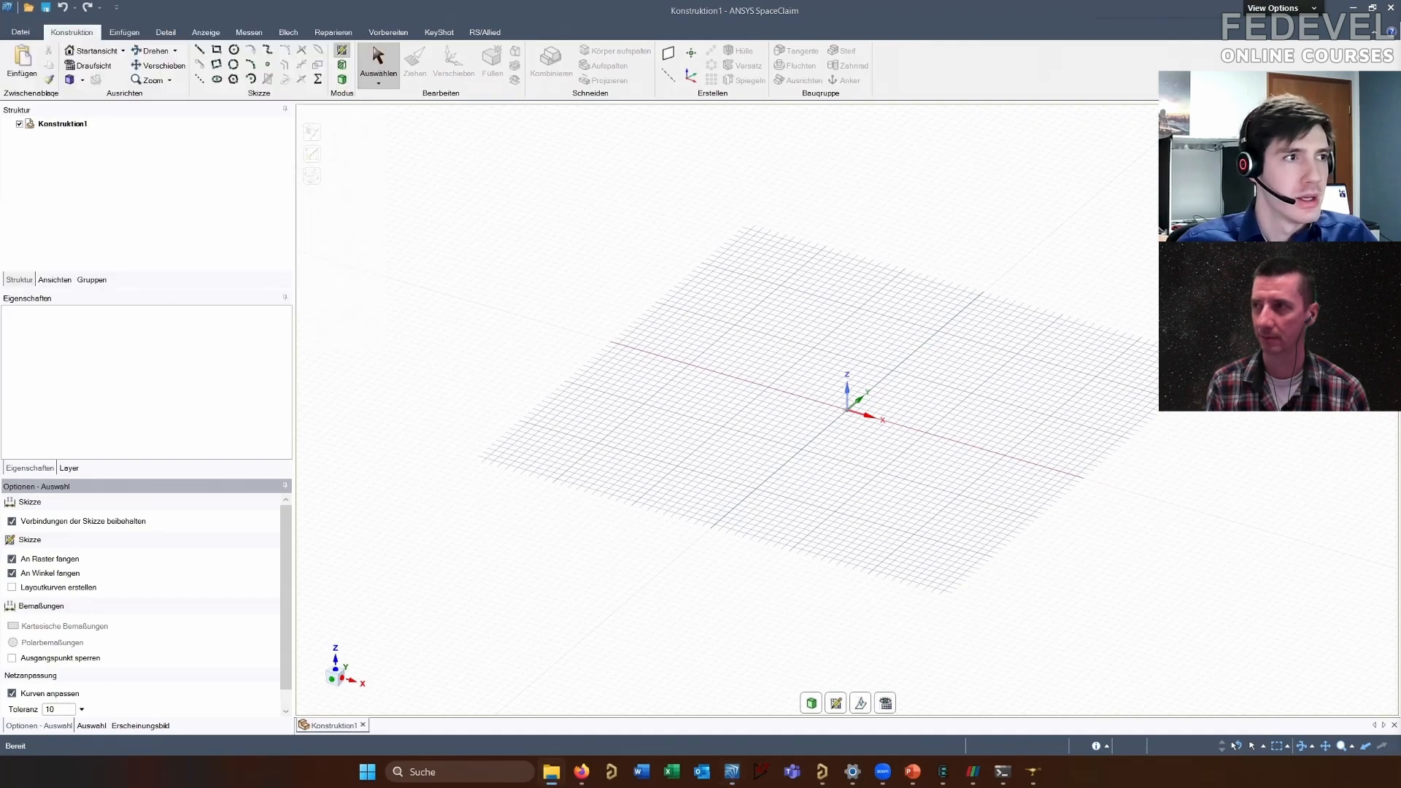
{"action": "left_click", "coordinate": [21, 31]}
{"action": "left_click", "coordinate": [399, 130]}
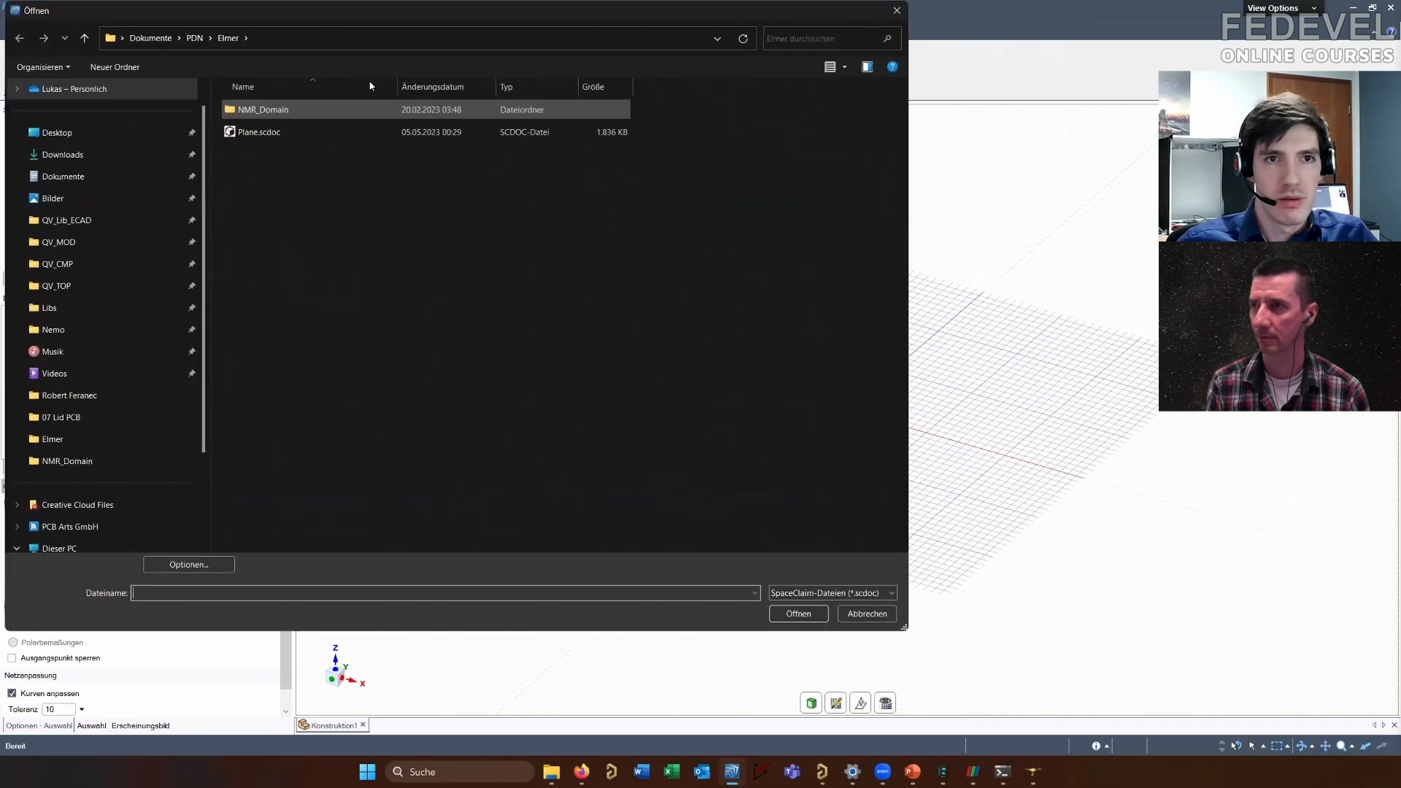
{"action": "left_click", "coordinate": [363, 44]}
{"action": "key", "text": "ctrl+v"}
{"action": "key", "text": "Return"}
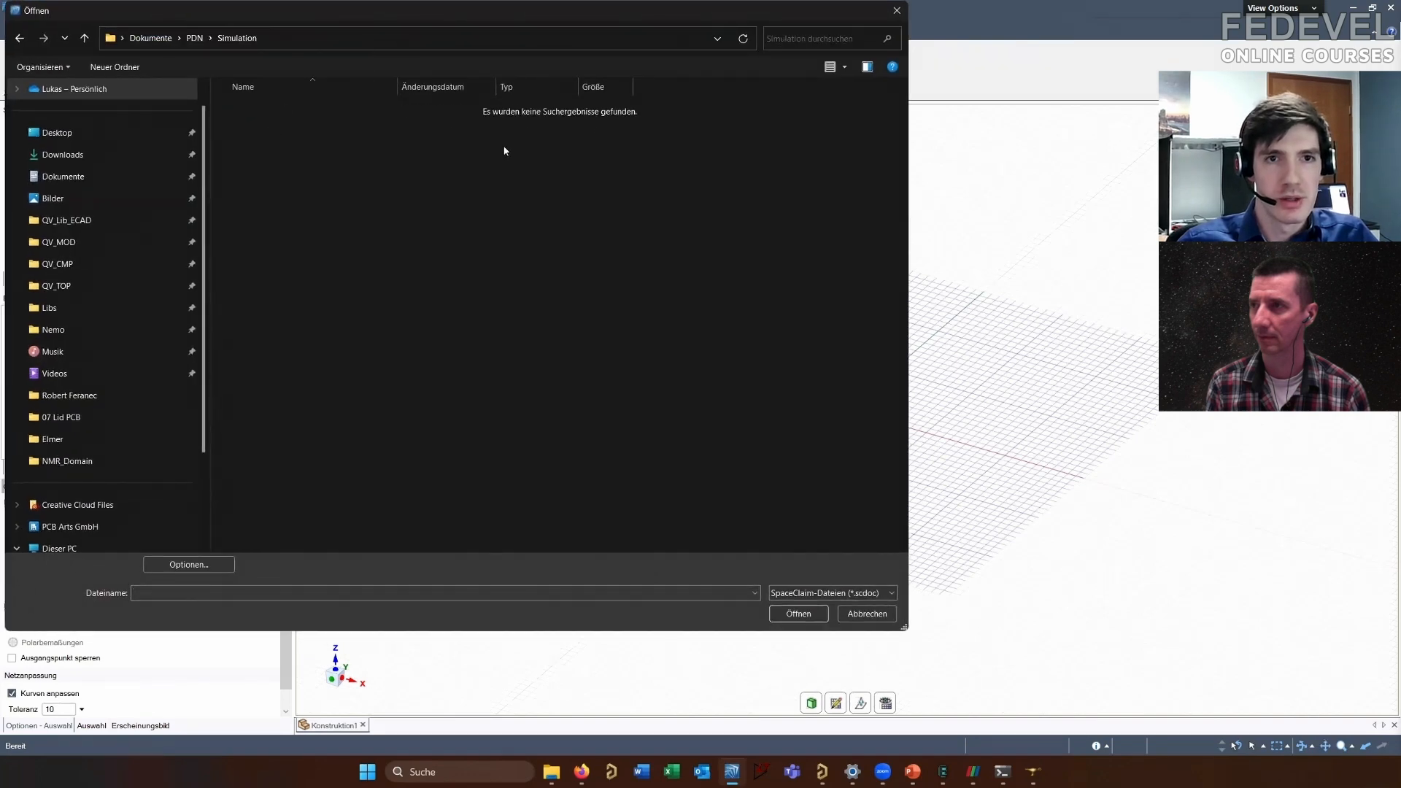
Filter the folder for AutoCAD (*.dwg;*.dxf) files and open the exported PCB drawing
{"action": "left_click", "coordinate": [832, 593]}
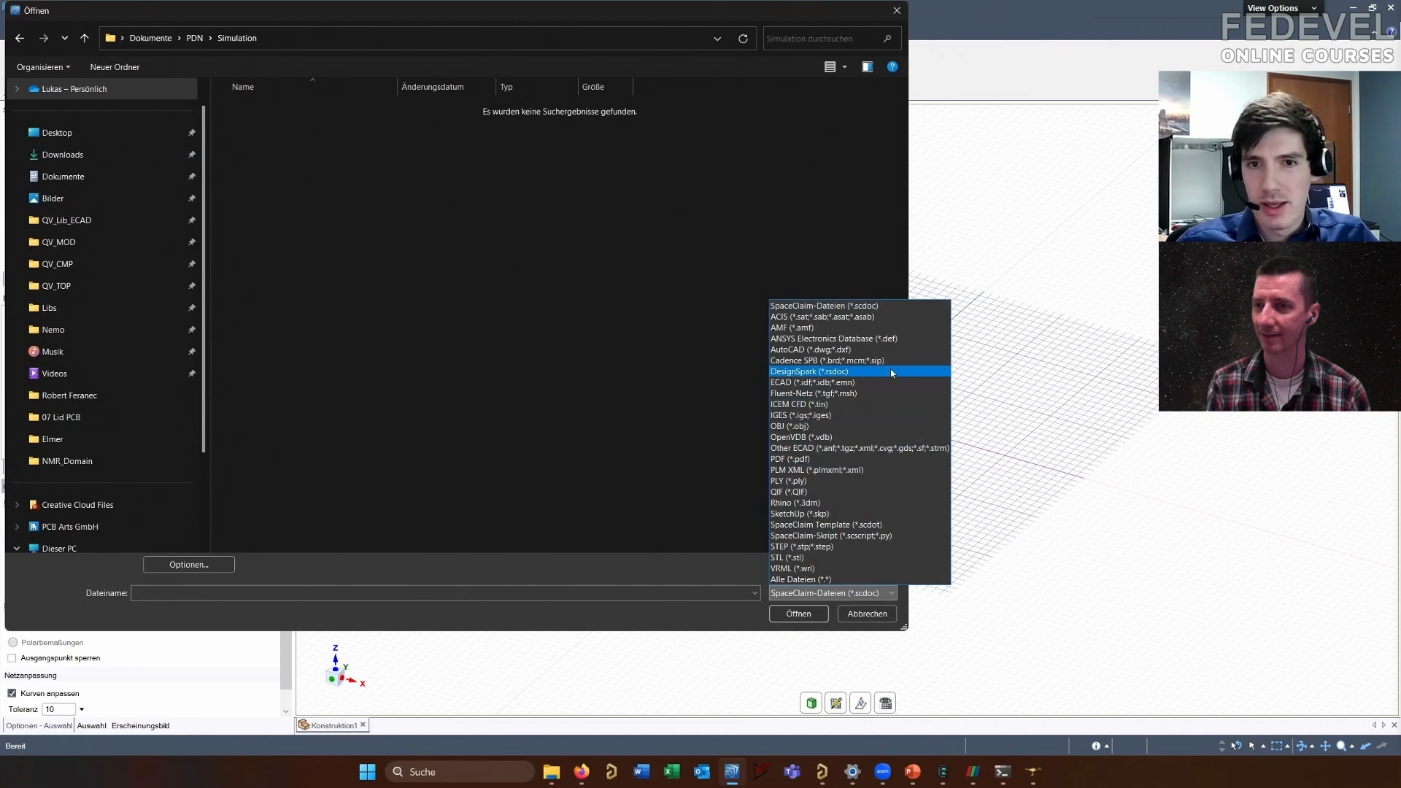
{"action": "left_click", "coordinate": [891, 351]}
{"action": "double_click", "coordinate": [276, 111]}
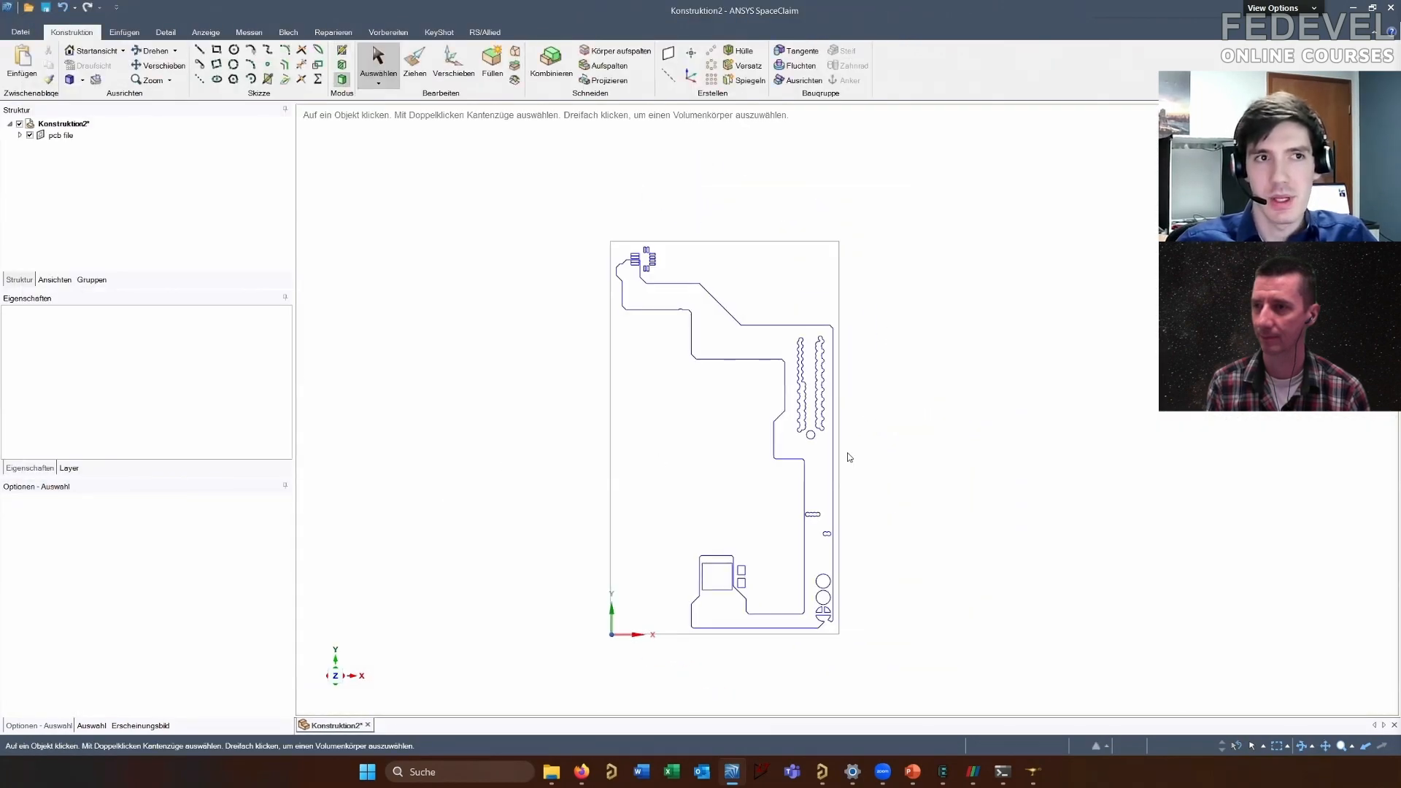
Select the complete connected outer contour of the imported V_IN copper area
{"action": "scroll", "coordinate": [879, 459], "scroll_direction": "up", "scroll_amount": 2}
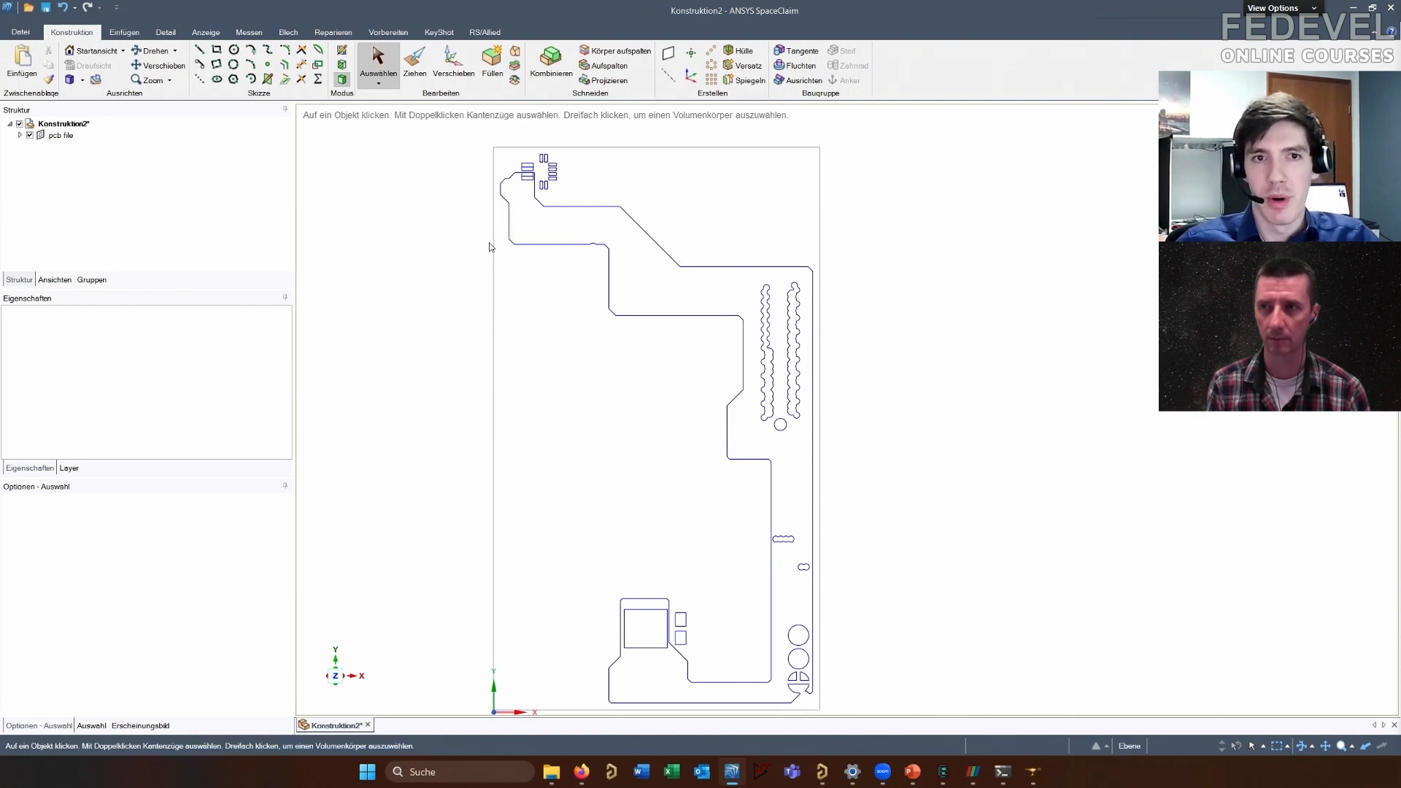
{"action": "left_click", "coordinate": [492, 197]}
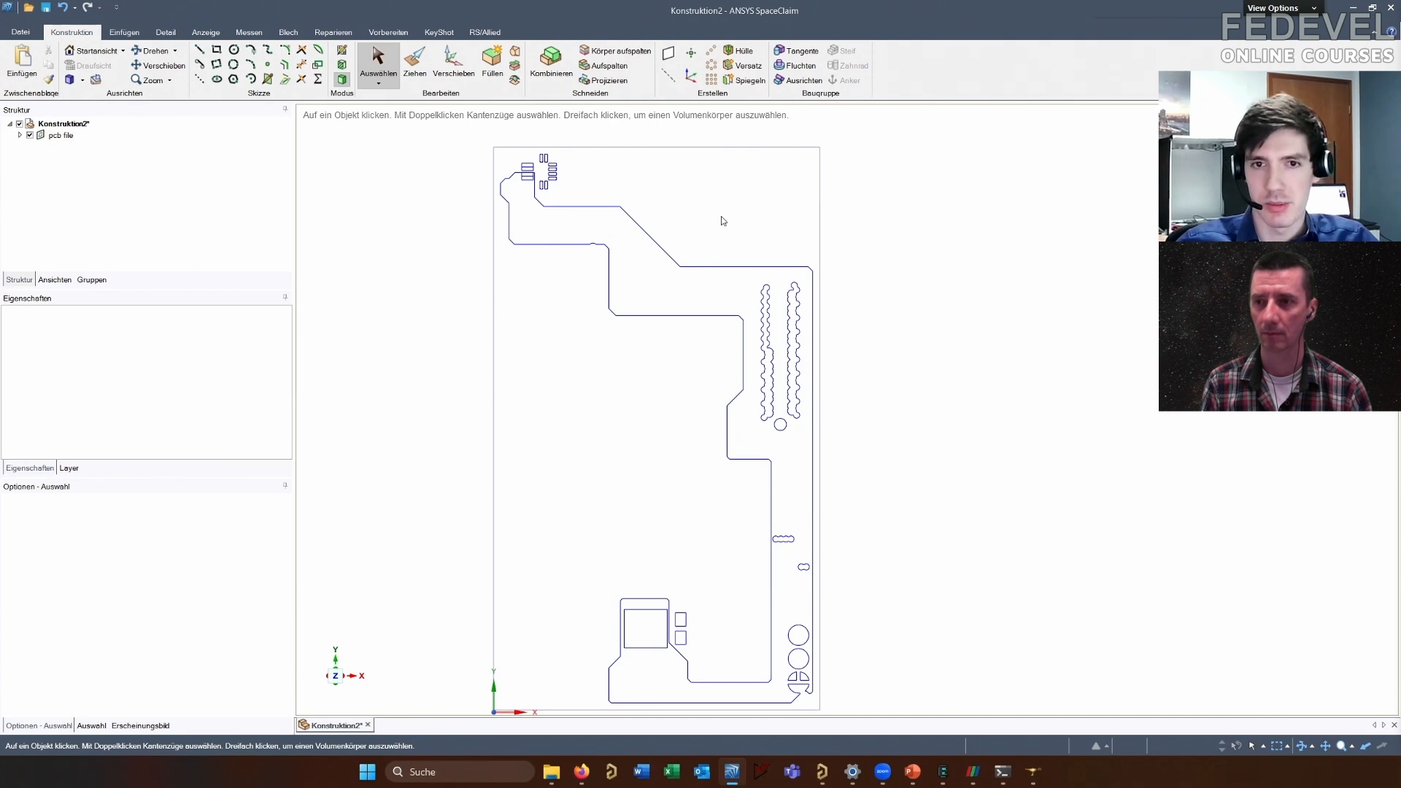
{"action": "double_click", "coordinate": [712, 316]}
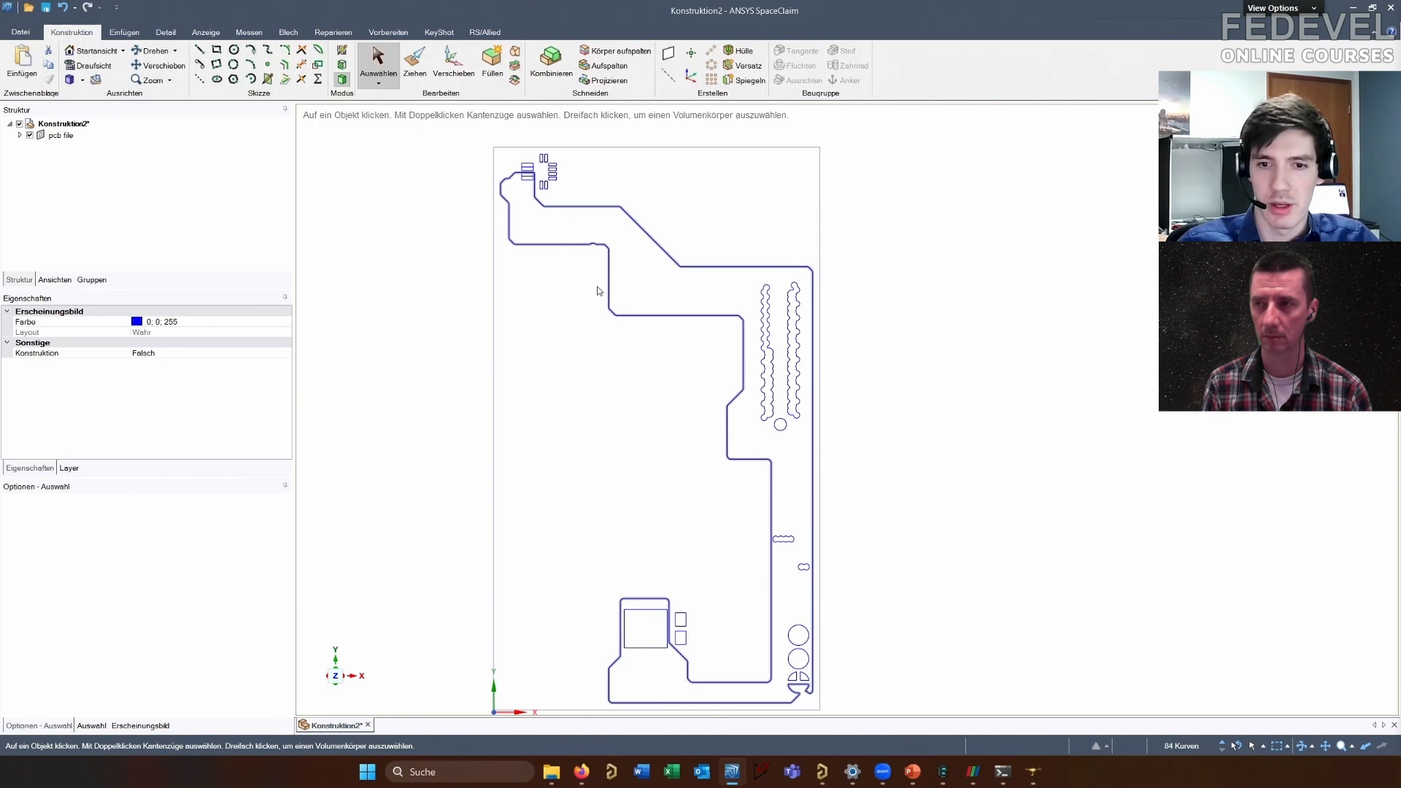
Look up the Top Layer's thickness in the EdgeKit mainboard's layer stack in Altium Designer and return to SpaceClaim
{"action": "mouse_move", "coordinate": [822, 771]}
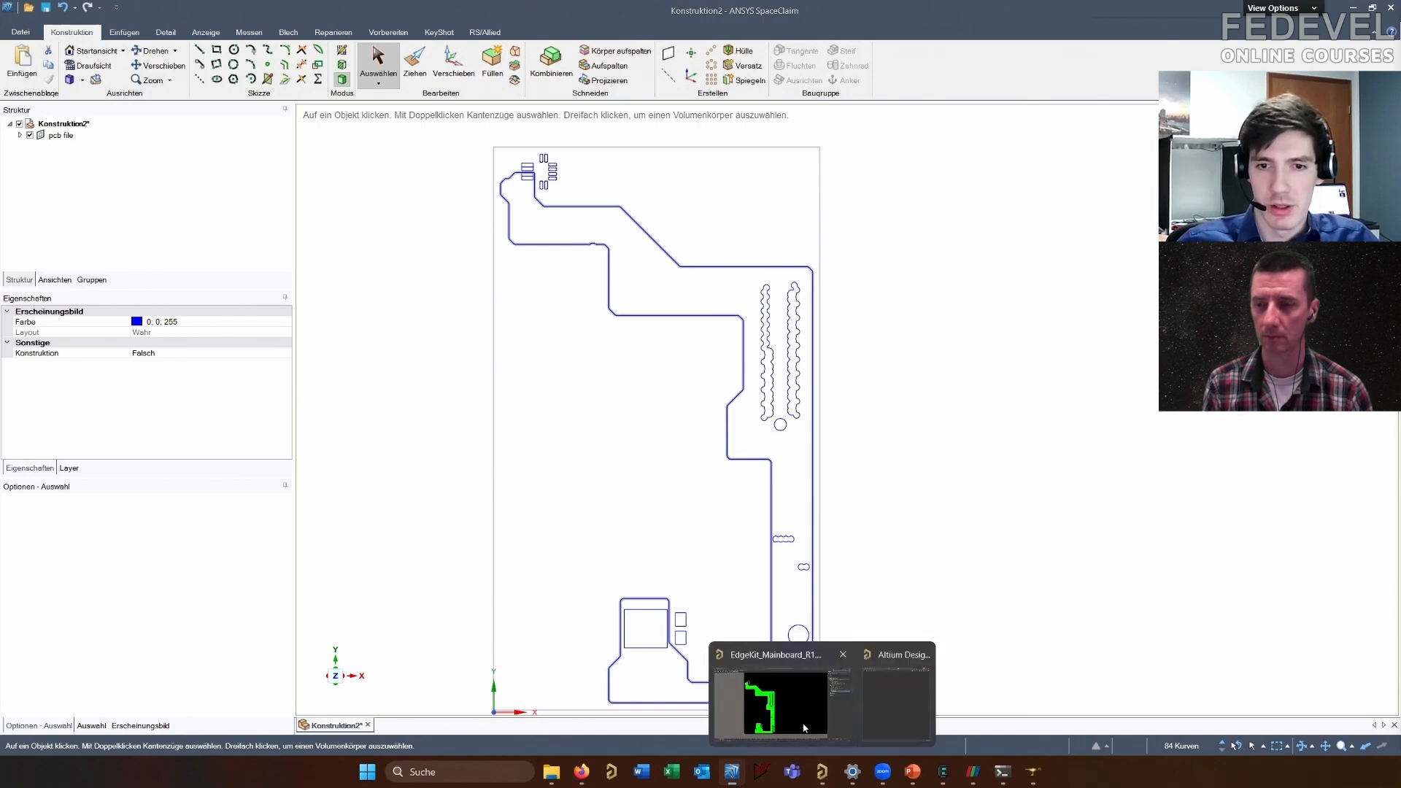
{"action": "left_click", "coordinate": [804, 727]}
{"action": "key", "text": "2"}
{"action": "left_click", "coordinate": [180, 24]}
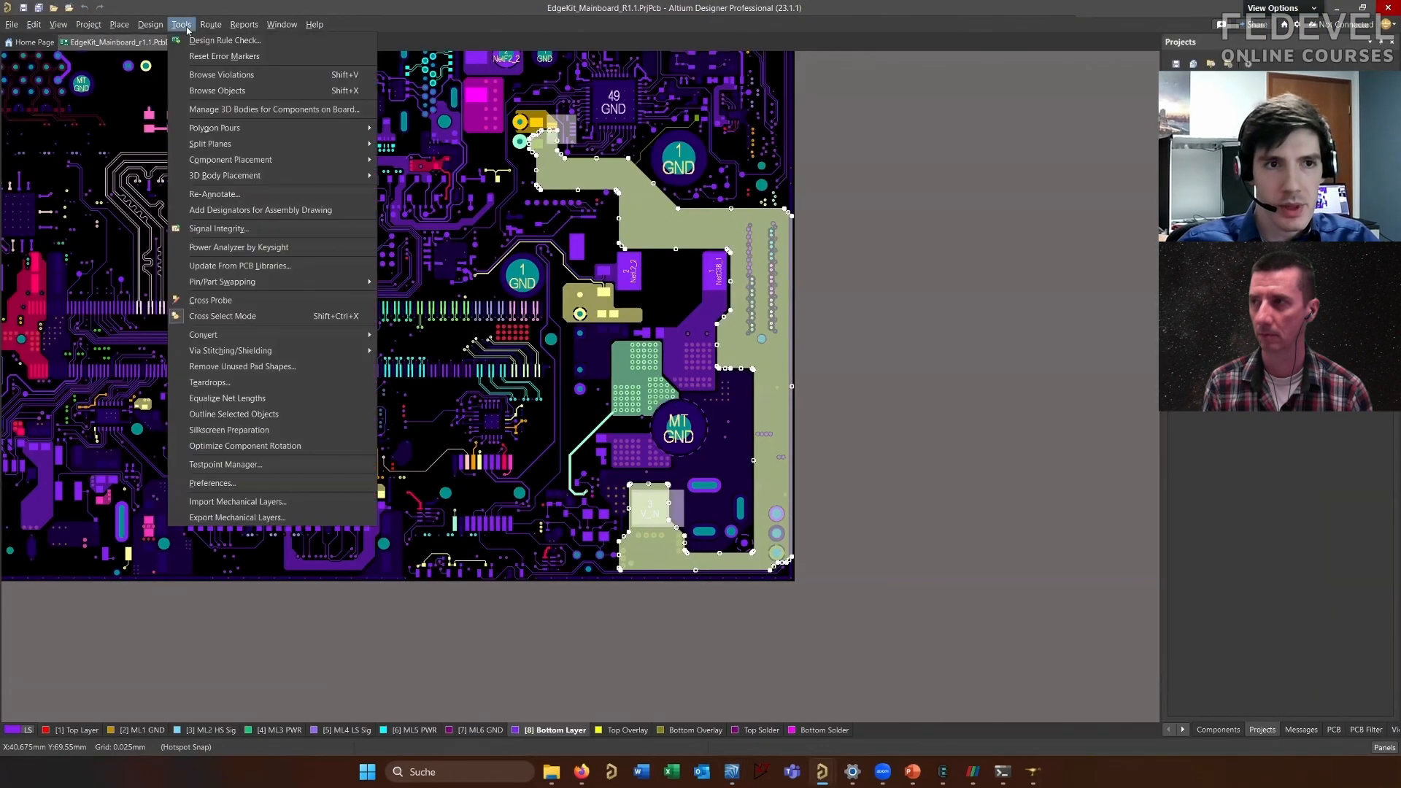
{"action": "mouse_move", "coordinate": [150, 24]}
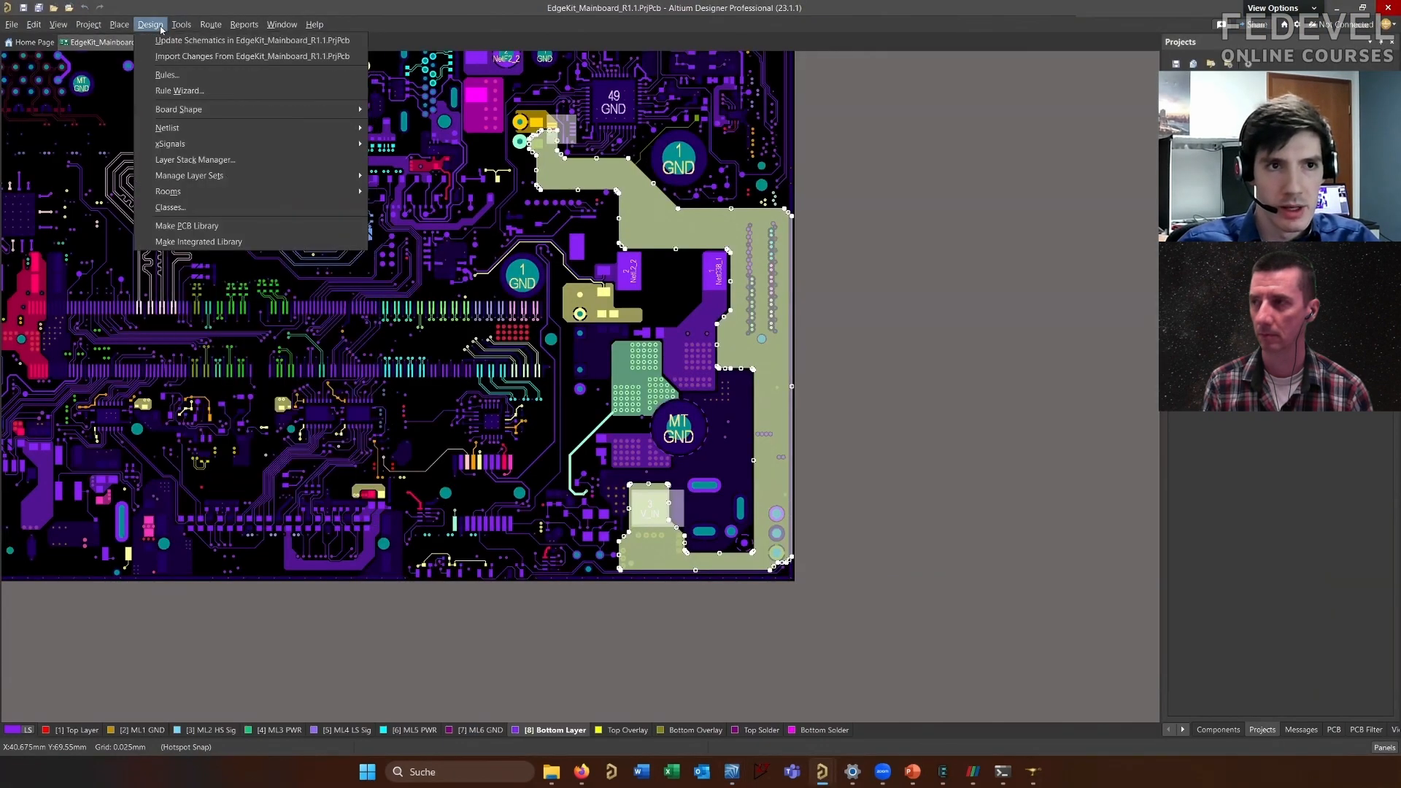
{"action": "left_click", "coordinate": [241, 156]}
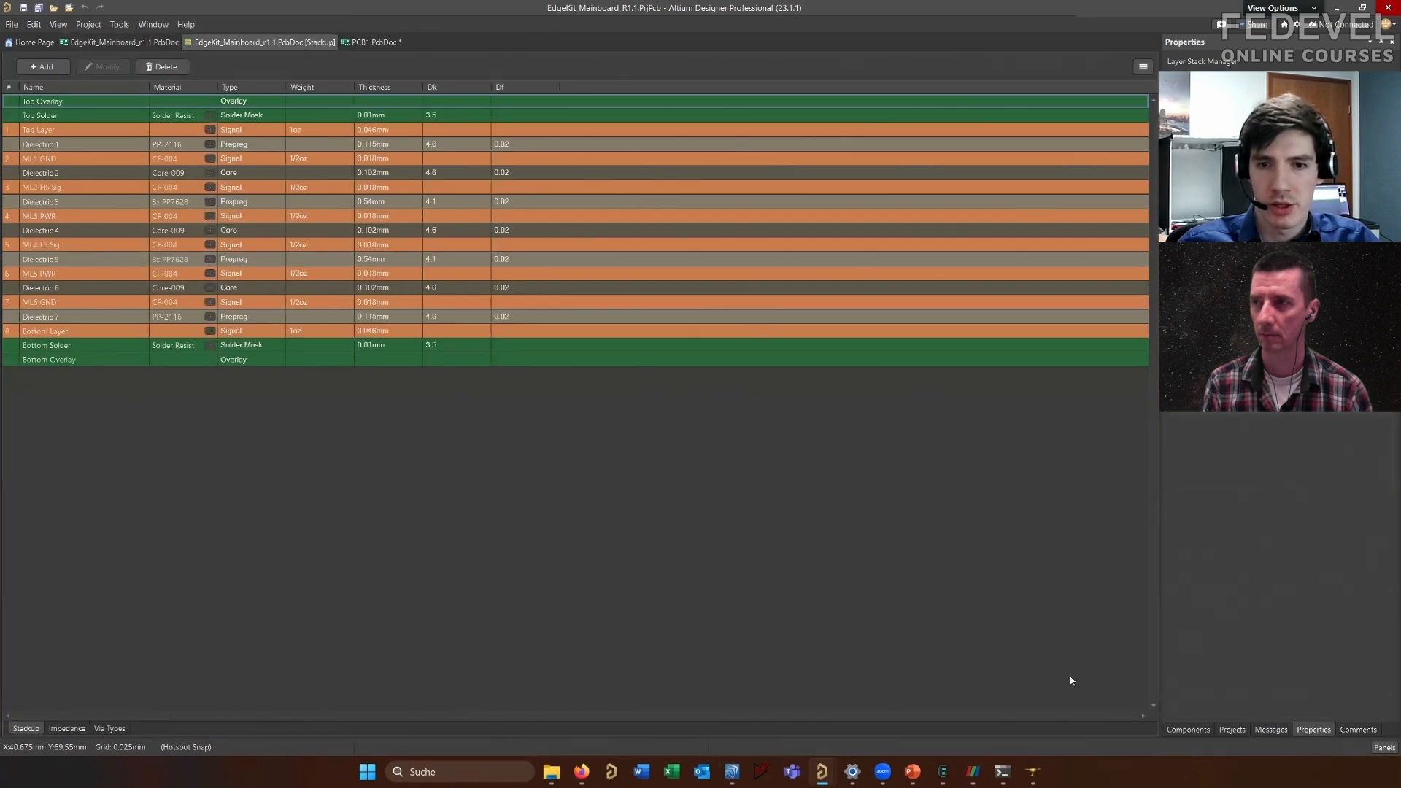
{"action": "left_click", "coordinate": [397, 132]}
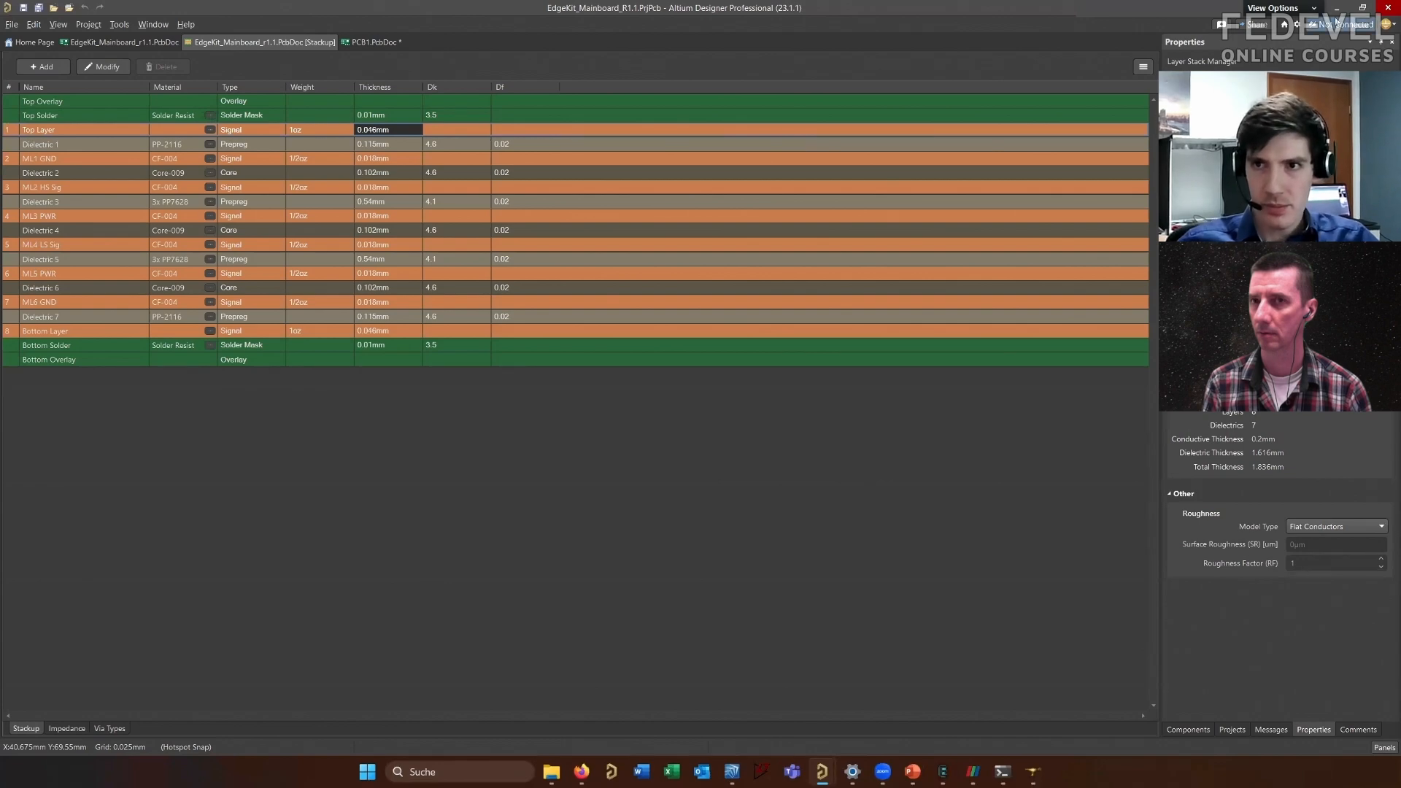
{"action": "left_click", "coordinate": [1337, 10]}
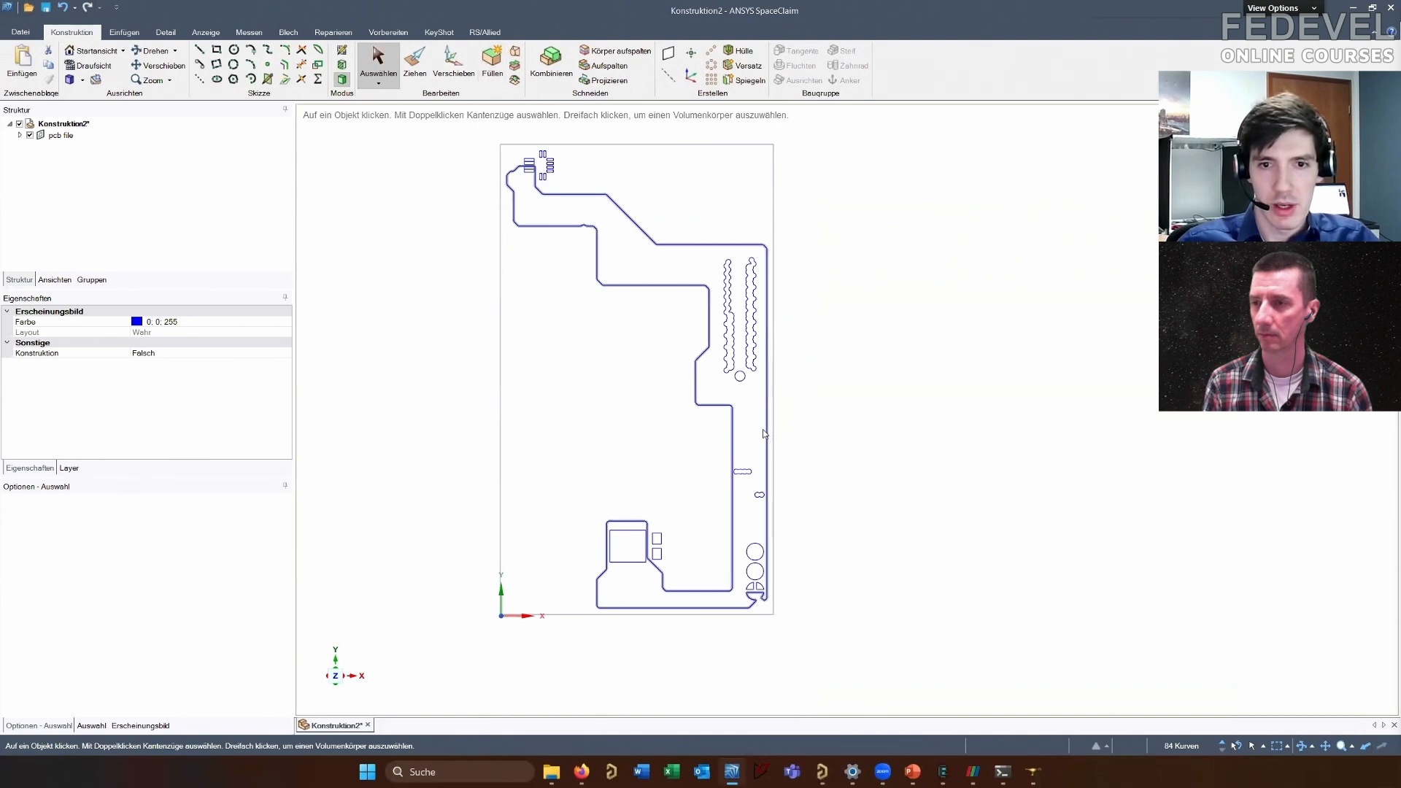
Fill the selected V_IN outline to form a surface and pull it into a solid 0.046 mm thick
{"action": "left_click", "coordinate": [490, 64]}
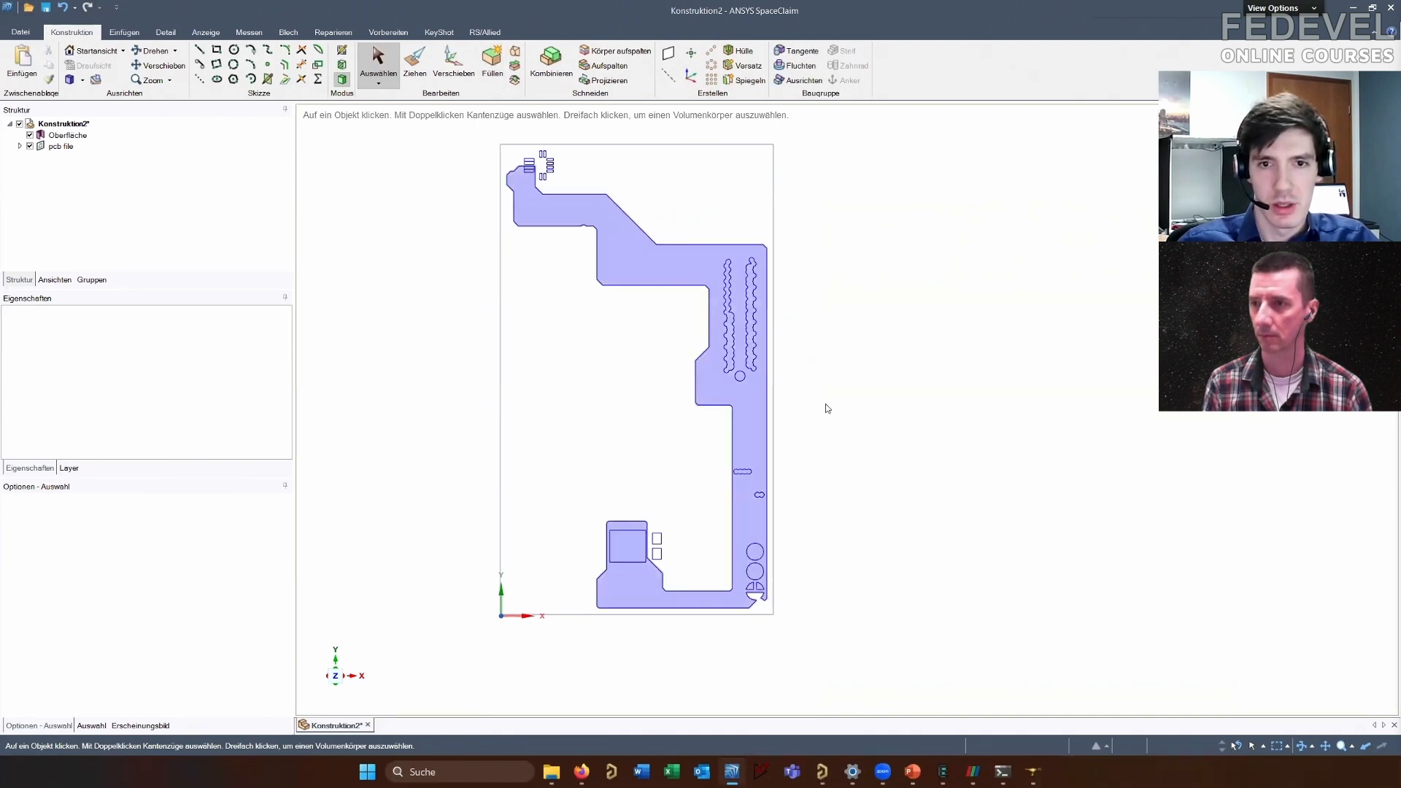
{"action": "left_click", "coordinate": [731, 394]}
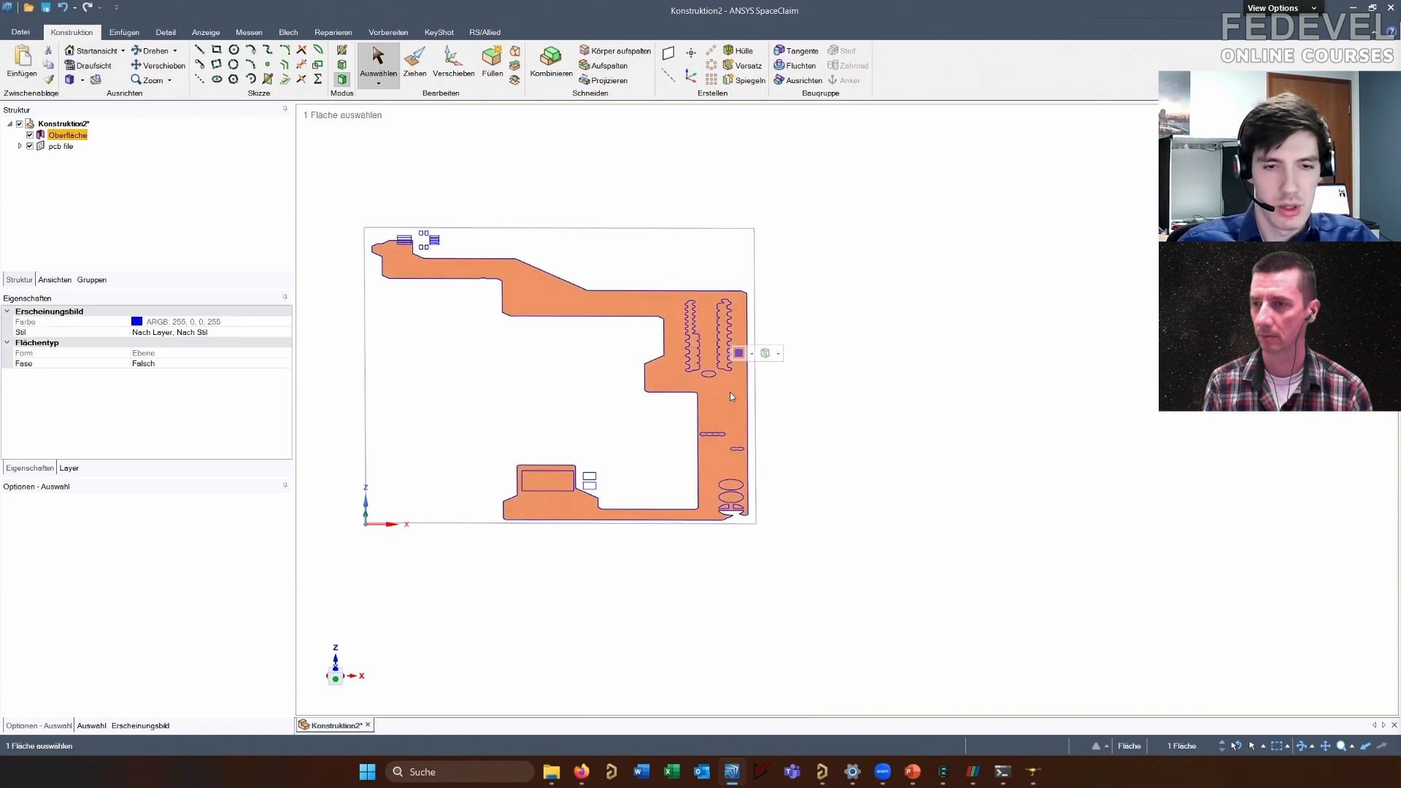
{"action": "key", "text": "p"}
{"action": "left_click_drag", "start_coordinate": [729, 392], "coordinate": [729, 397]}
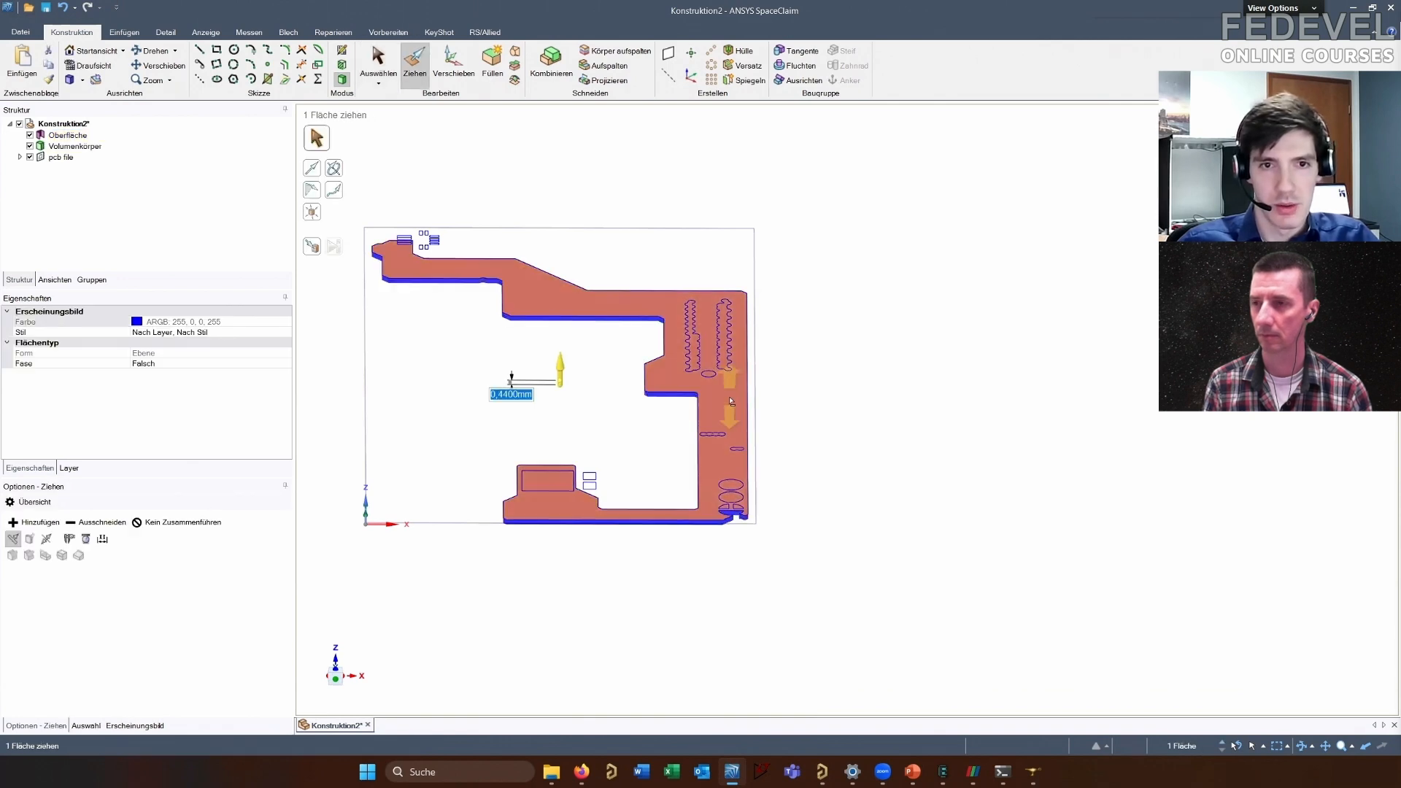
{"action": "type", "text": "0.0"}
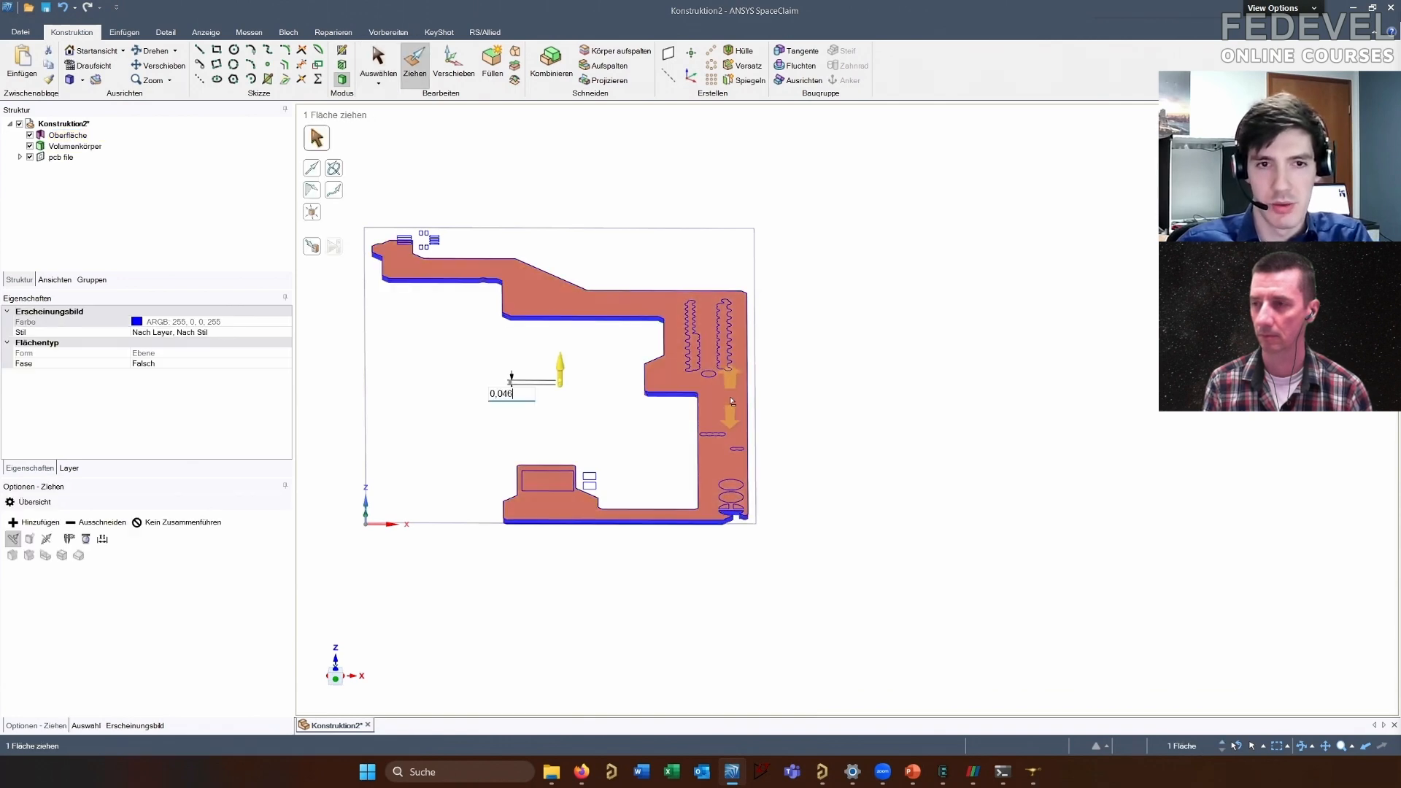
{"action": "key", "text": "Return"}
{"action": "key", "text": "Escape"}
{"action": "key", "text": "Escape"}
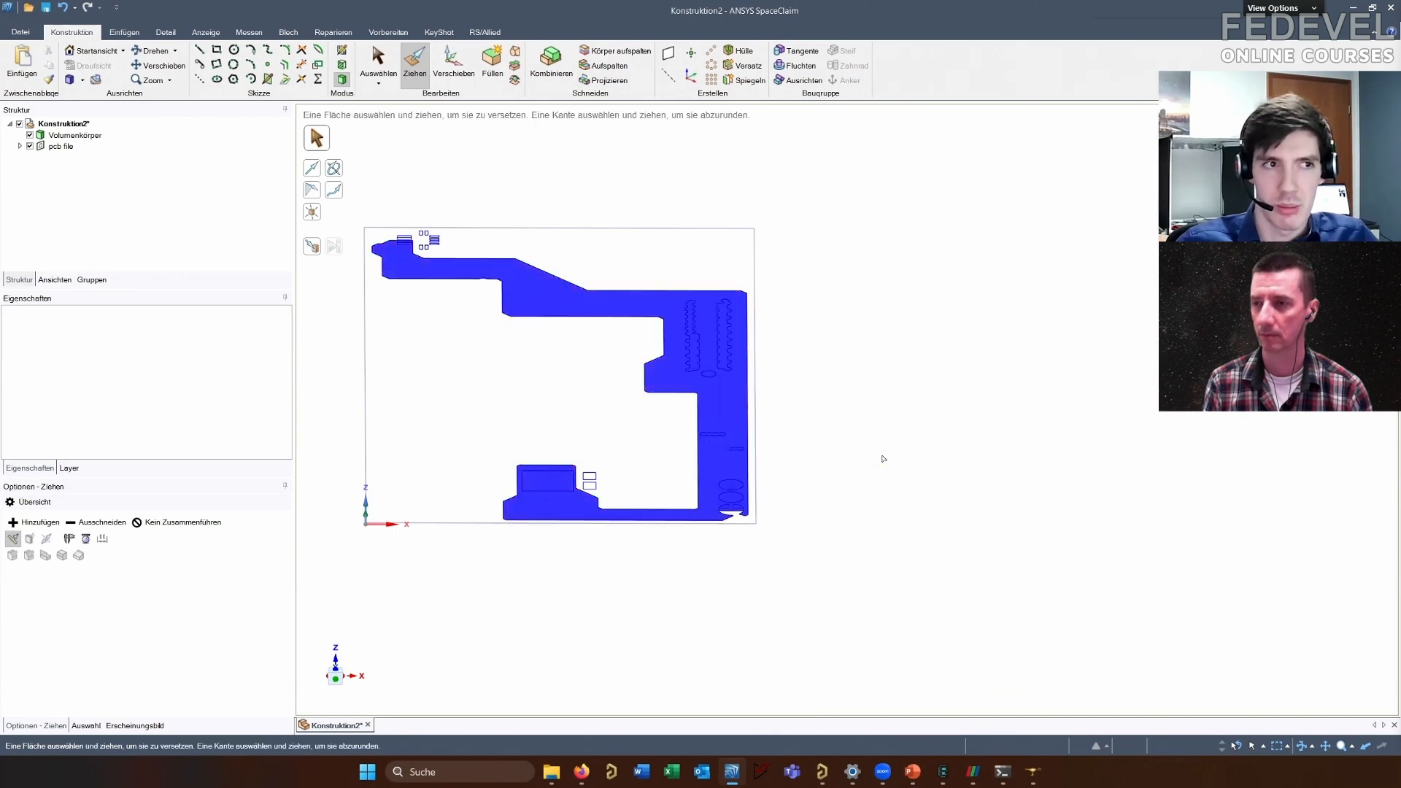
Recolour the whole copper body with the light orange user-defined colour
{"action": "middle_click_drag", "start_coordinate": [844, 416], "coordinate": [843, 482]}
{"action": "triple_click", "coordinate": [728, 406]}
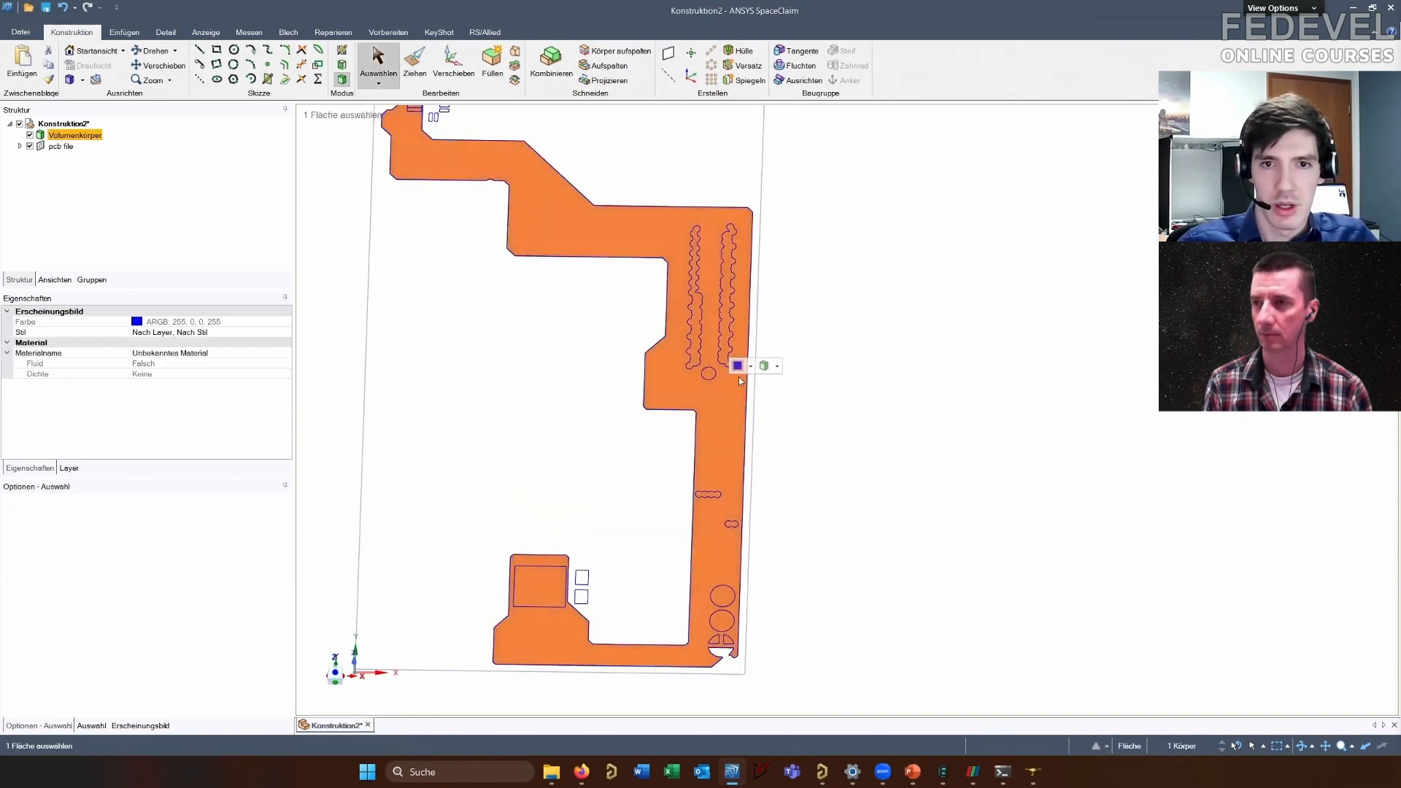
{"action": "left_click", "coordinate": [750, 365]}
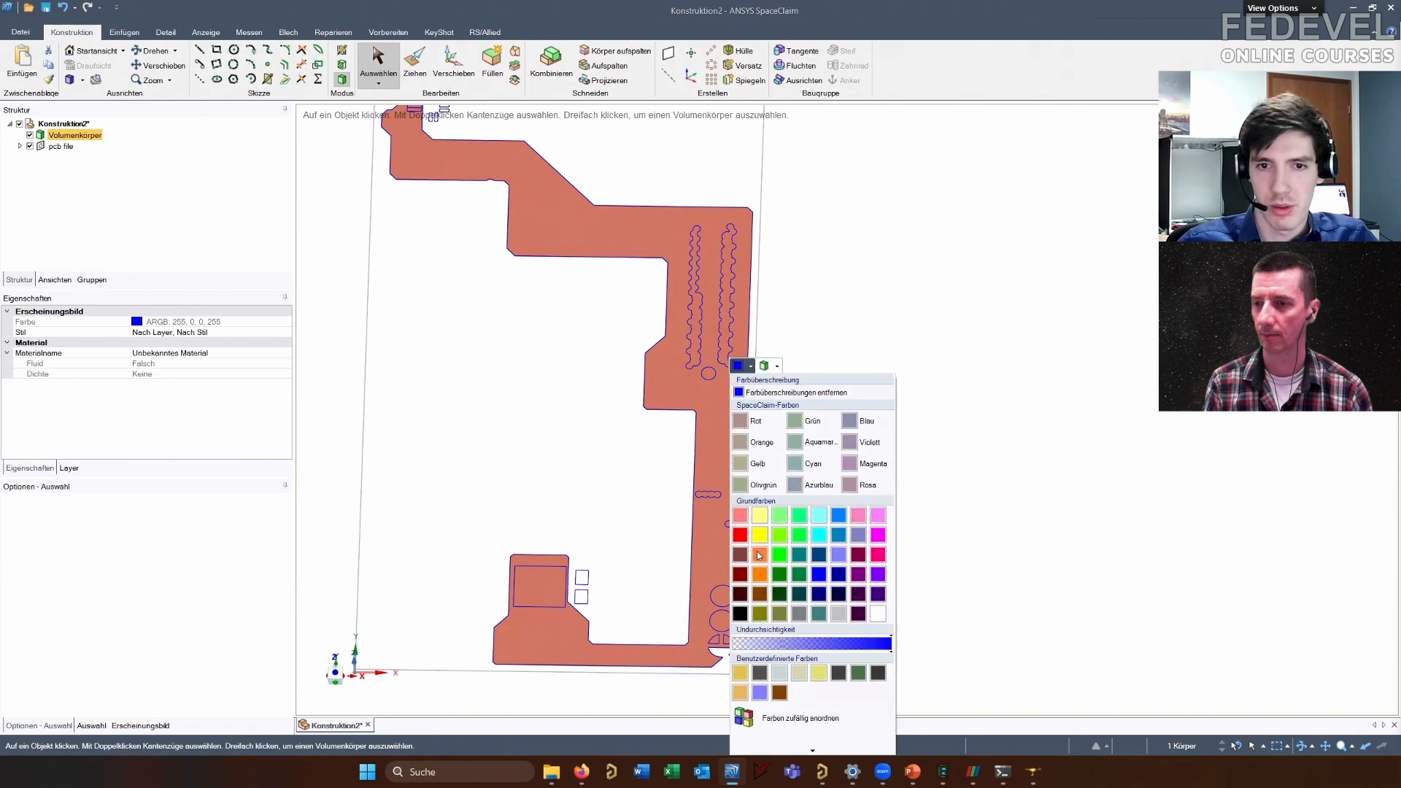
{"action": "left_click", "coordinate": [741, 692]}
{"action": "left_click", "coordinate": [833, 619]}
{"action": "middle_click_drag", "start_coordinate": [802, 402], "coordinate": [801, 444]}
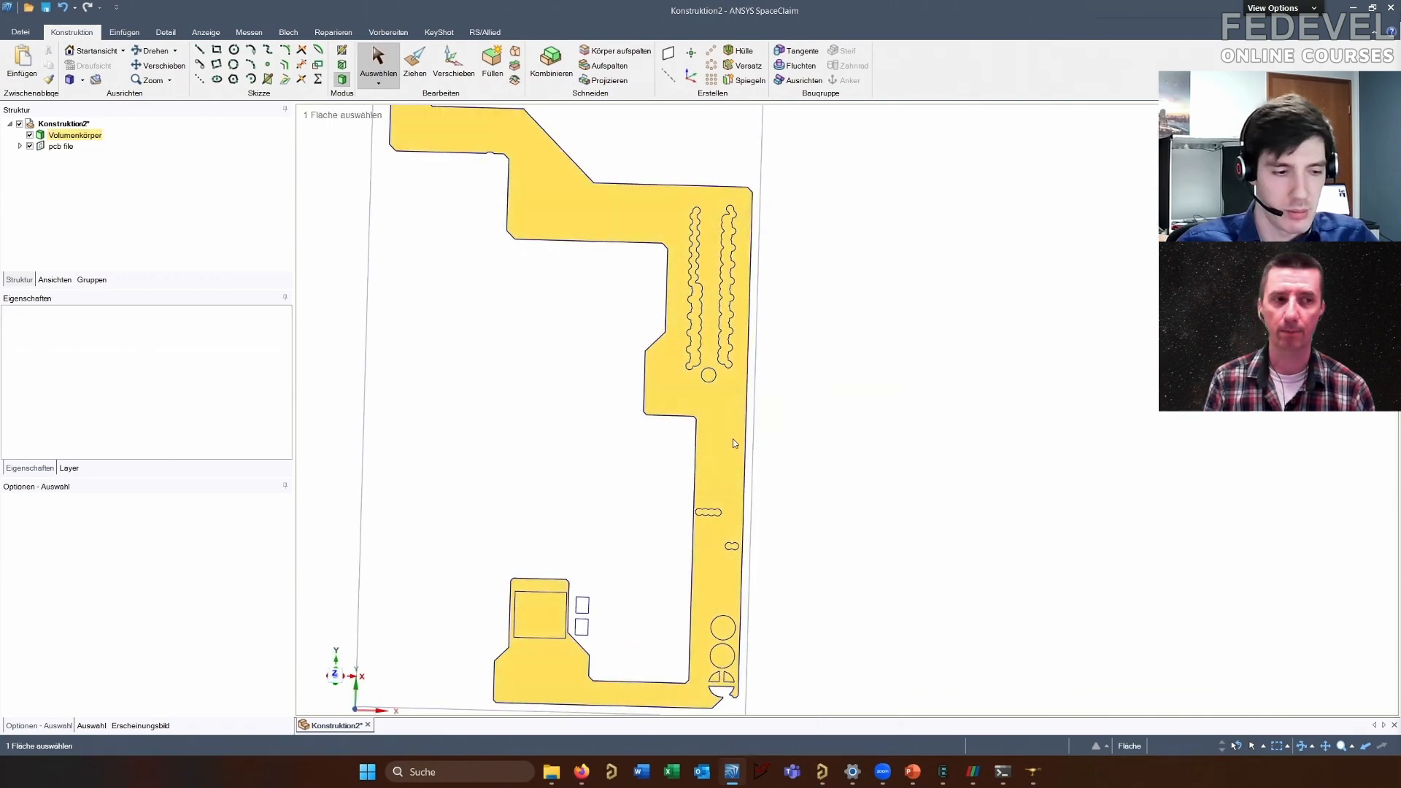
{"action": "left_click", "coordinate": [732, 439]}
{"action": "key", "text": "v"}
{"action": "left_click", "coordinate": [921, 415]}
{"action": "scroll", "coordinate": [921, 411], "scroll_direction": "down", "scroll_amount": 3}
{"action": "middle_click_drag", "start_coordinate": [927, 439], "coordinate": [928, 422], "text": "shift"}
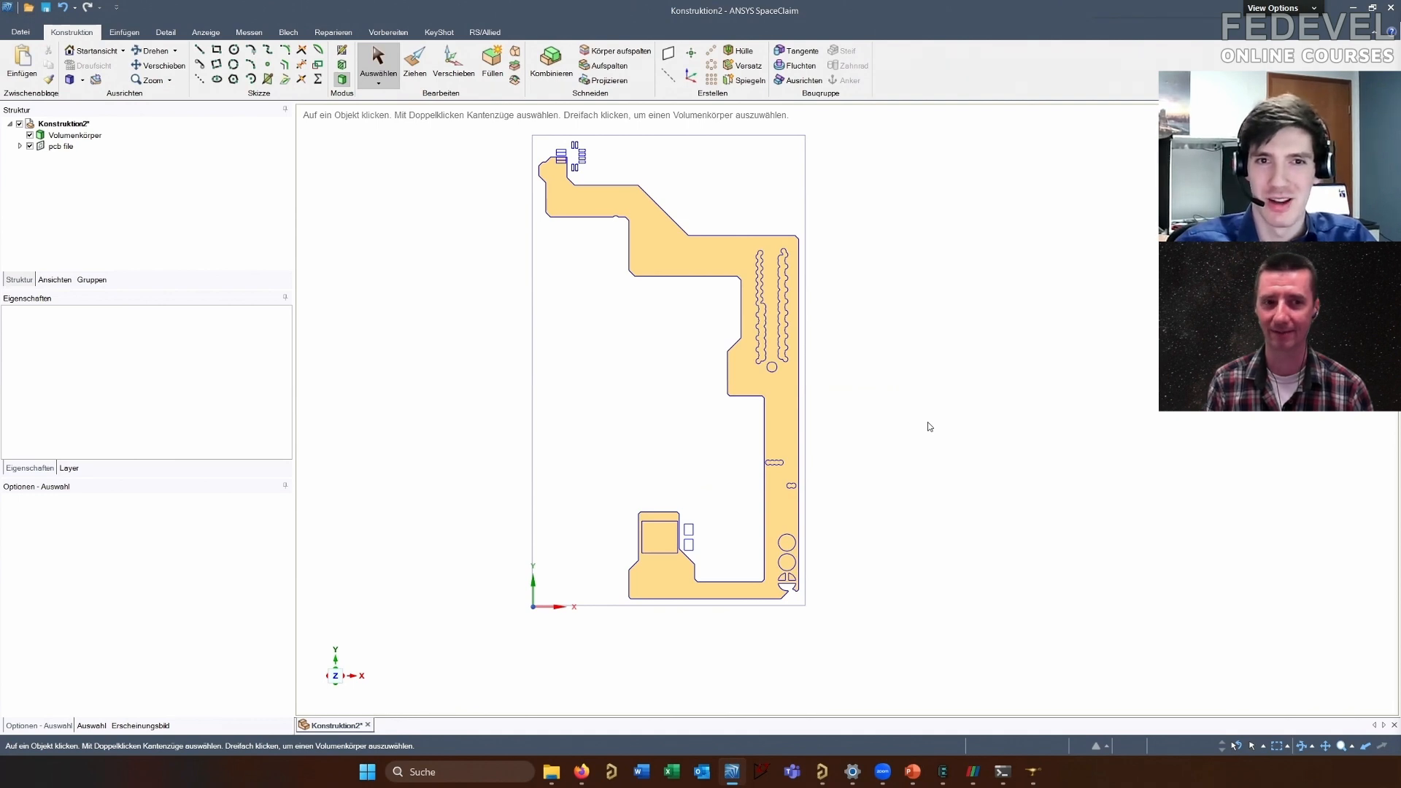
{"action": "scroll", "coordinate": [858, 379], "scroll_direction": "up", "scroll_amount": 3}
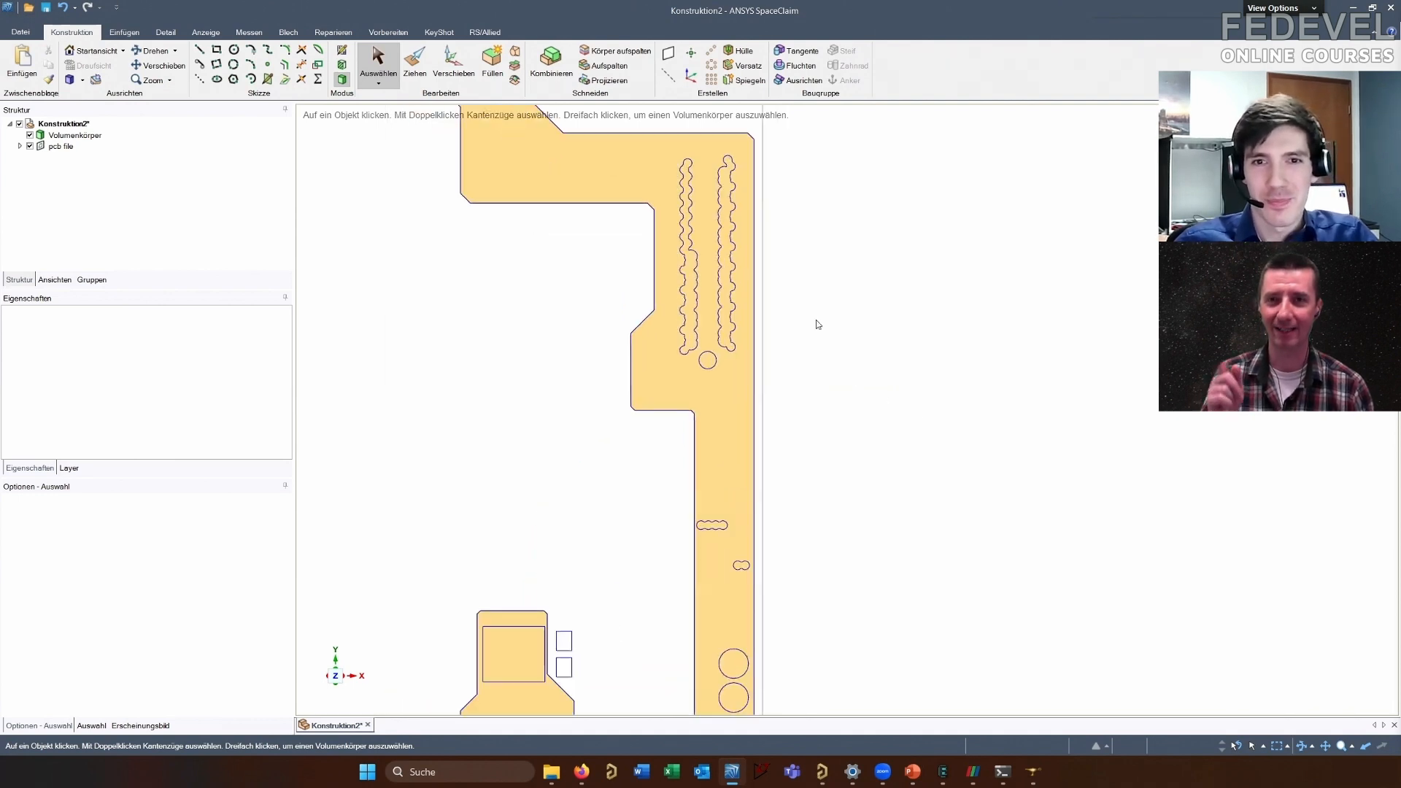
{"action": "middle_click_drag", "start_coordinate": [844, 275], "coordinate": [909, 332], "text": "shift"}
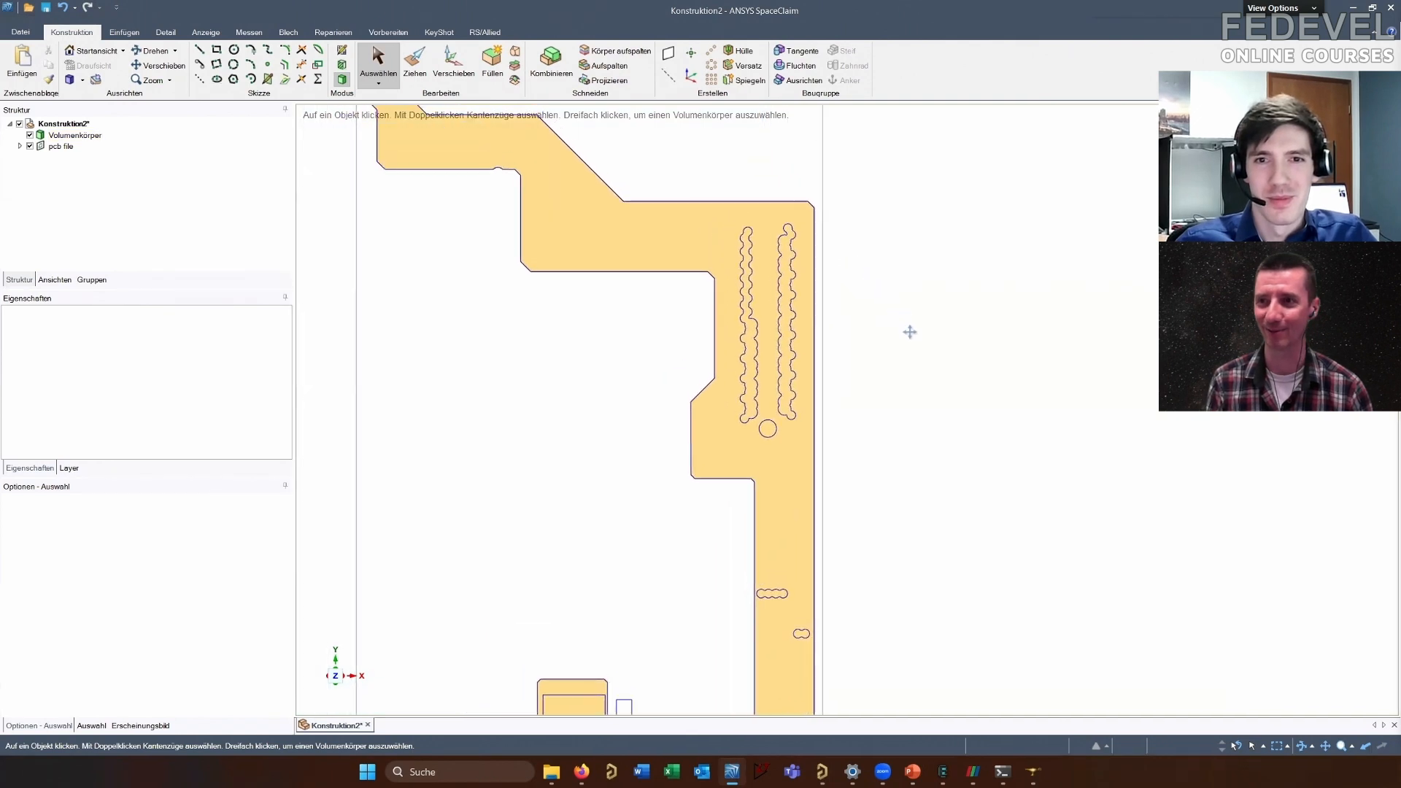
{"action": "left_click", "coordinate": [799, 241]}
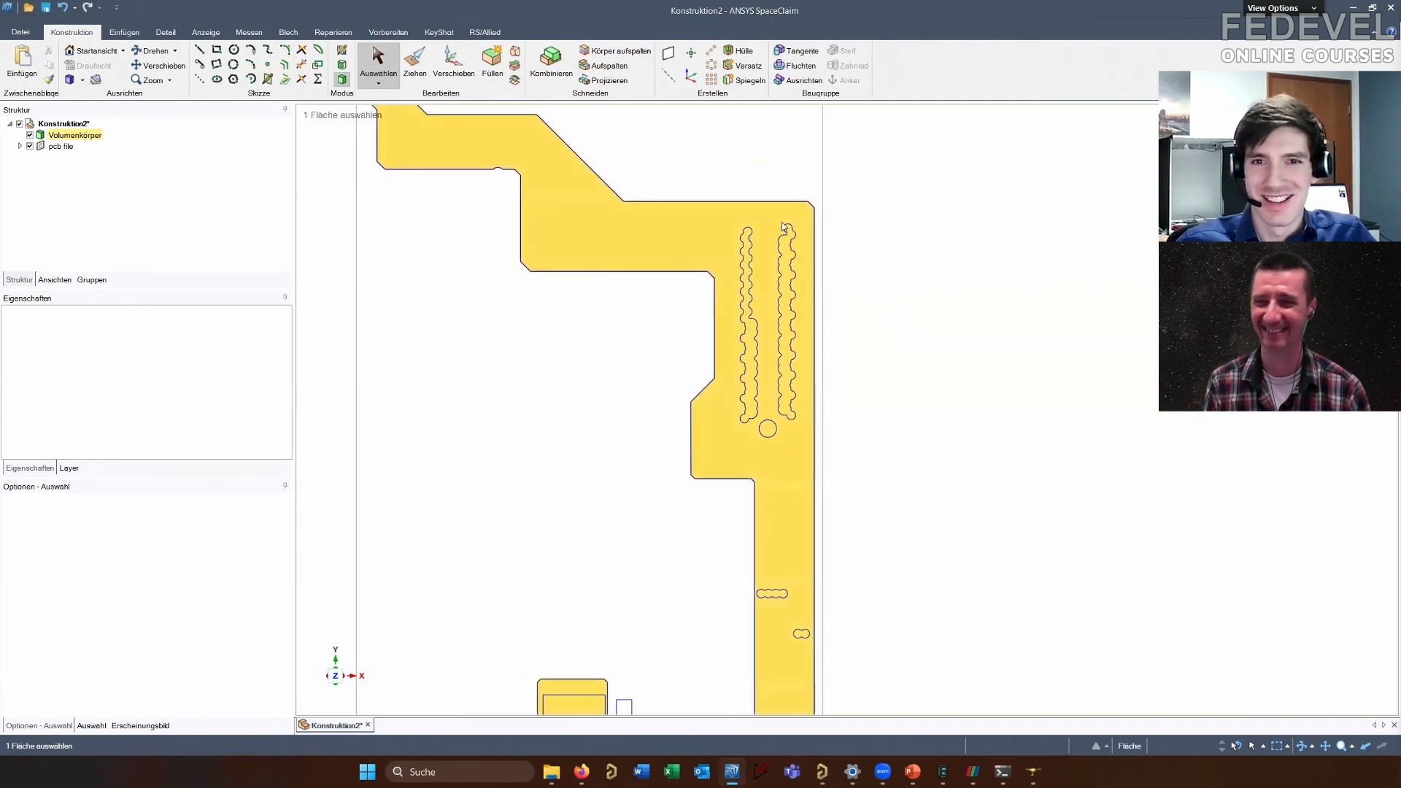
{"action": "left_click_drag", "start_coordinate": [776, 223], "coordinate": [839, 424]}
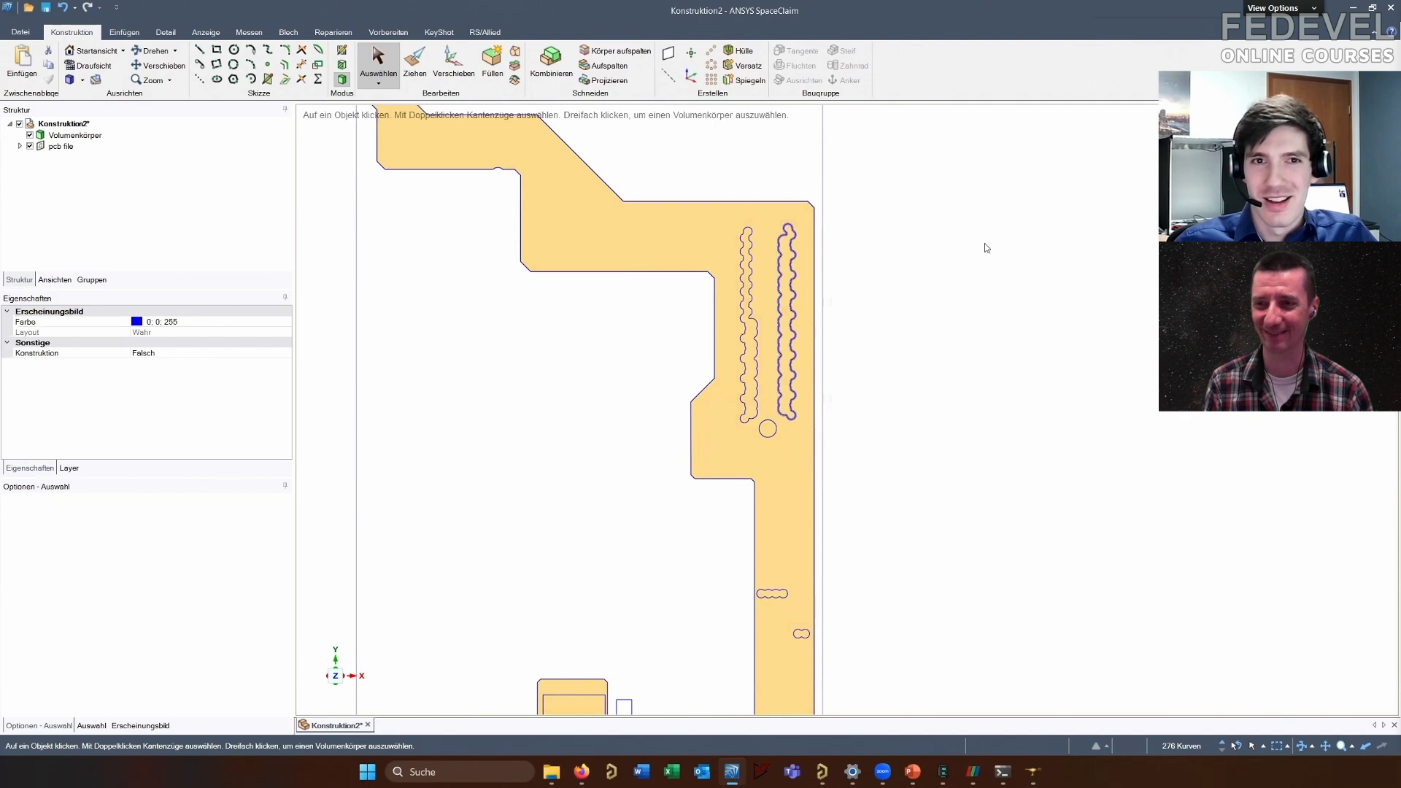
{"action": "left_click", "coordinate": [550, 62]}
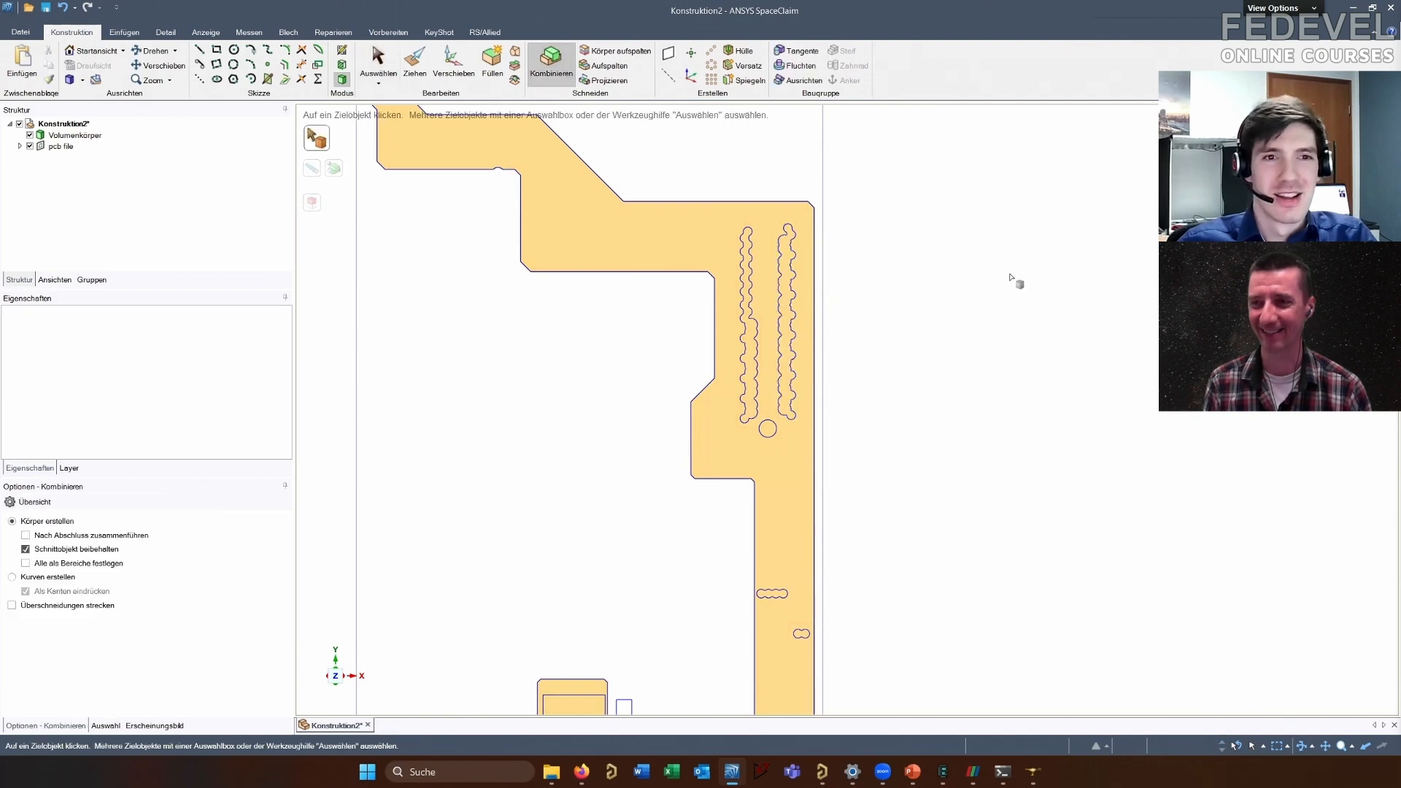
{"action": "key", "text": "Escape"}
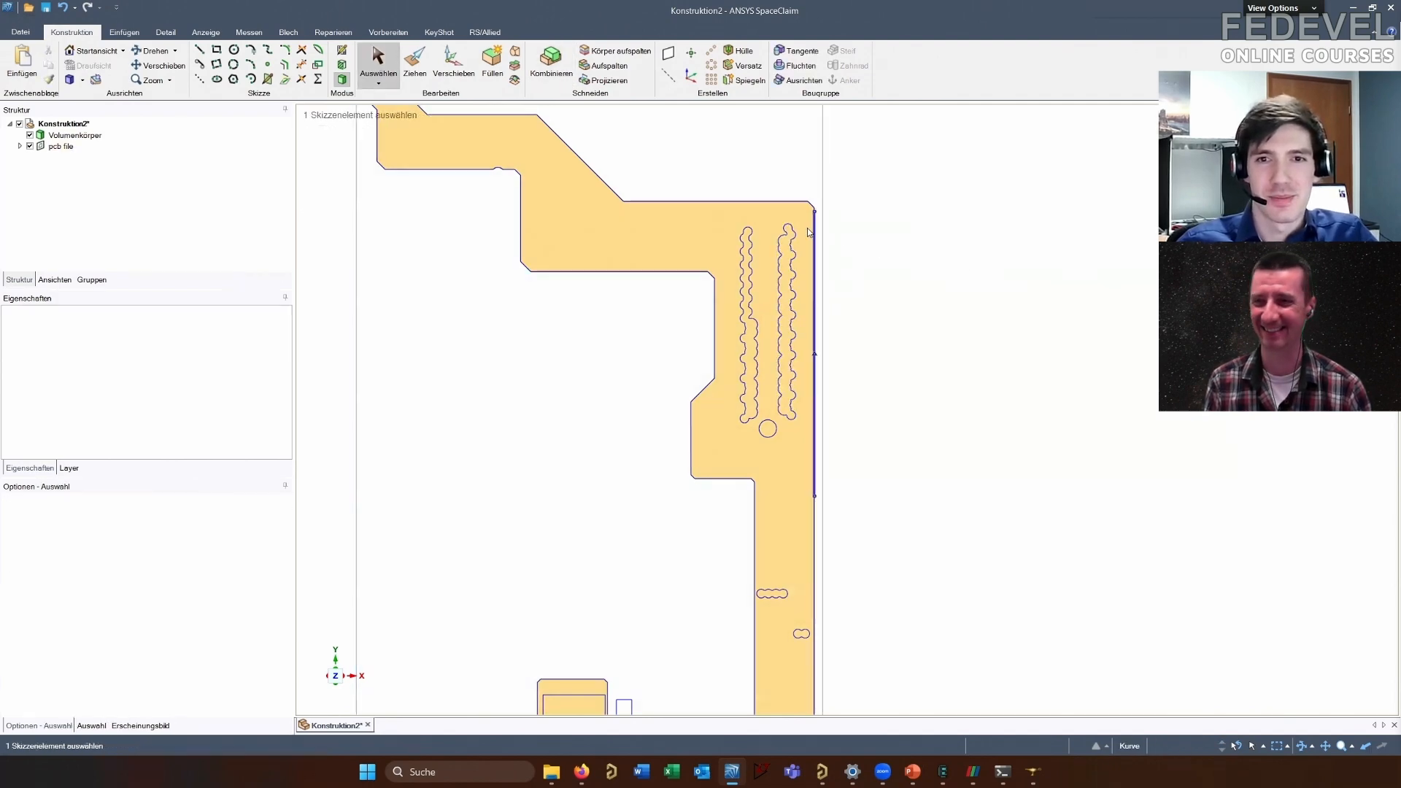
Hide the solid to select all curves of the right-hand long scalloped outline, show the solid again and fill the outline as a surface
{"action": "left_click", "coordinate": [30, 135]}
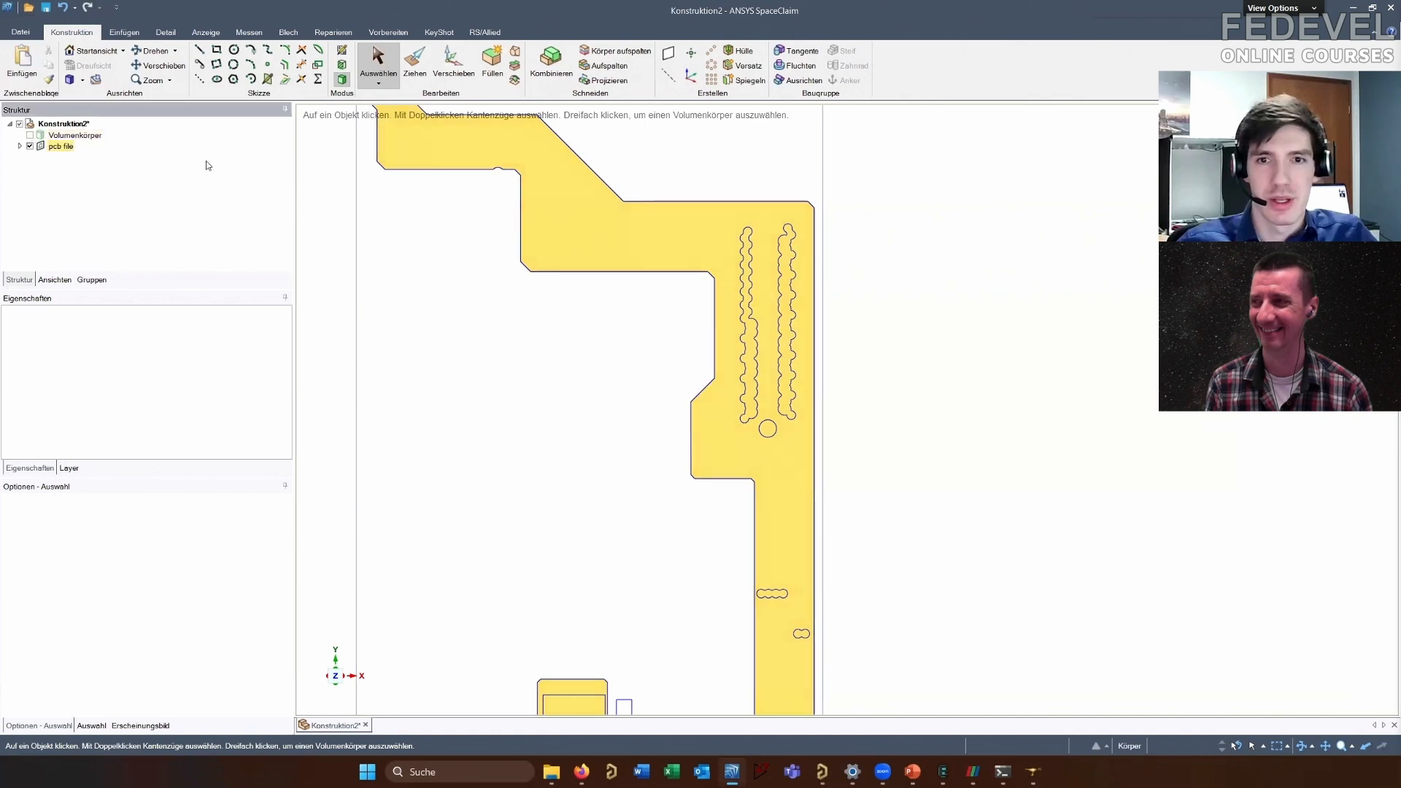
{"action": "left_click_drag", "start_coordinate": [772, 219], "coordinate": [809, 426]}
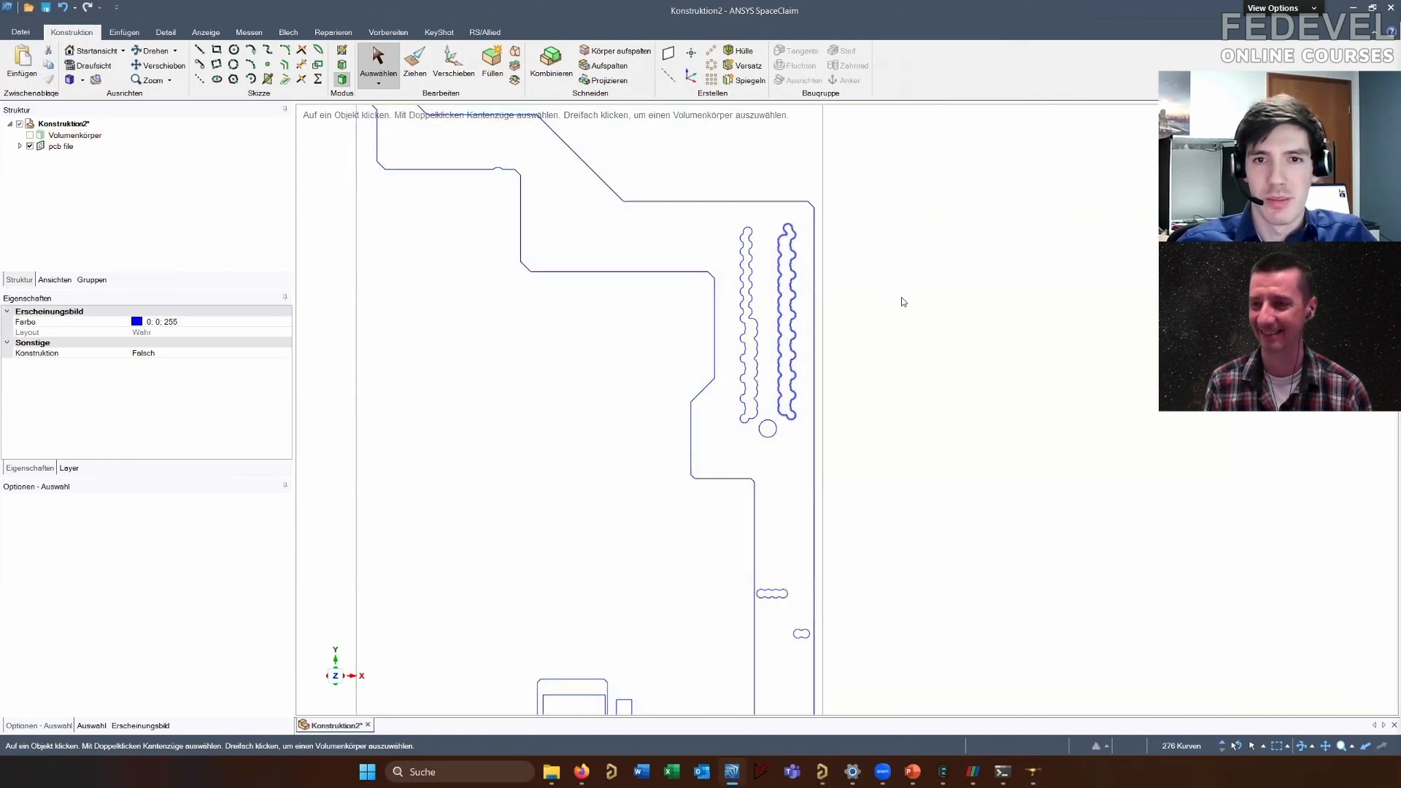
{"action": "scroll", "coordinate": [905, 299], "scroll_direction": "down", "scroll_amount": 1}
{"action": "left_click", "coordinate": [30, 135]}
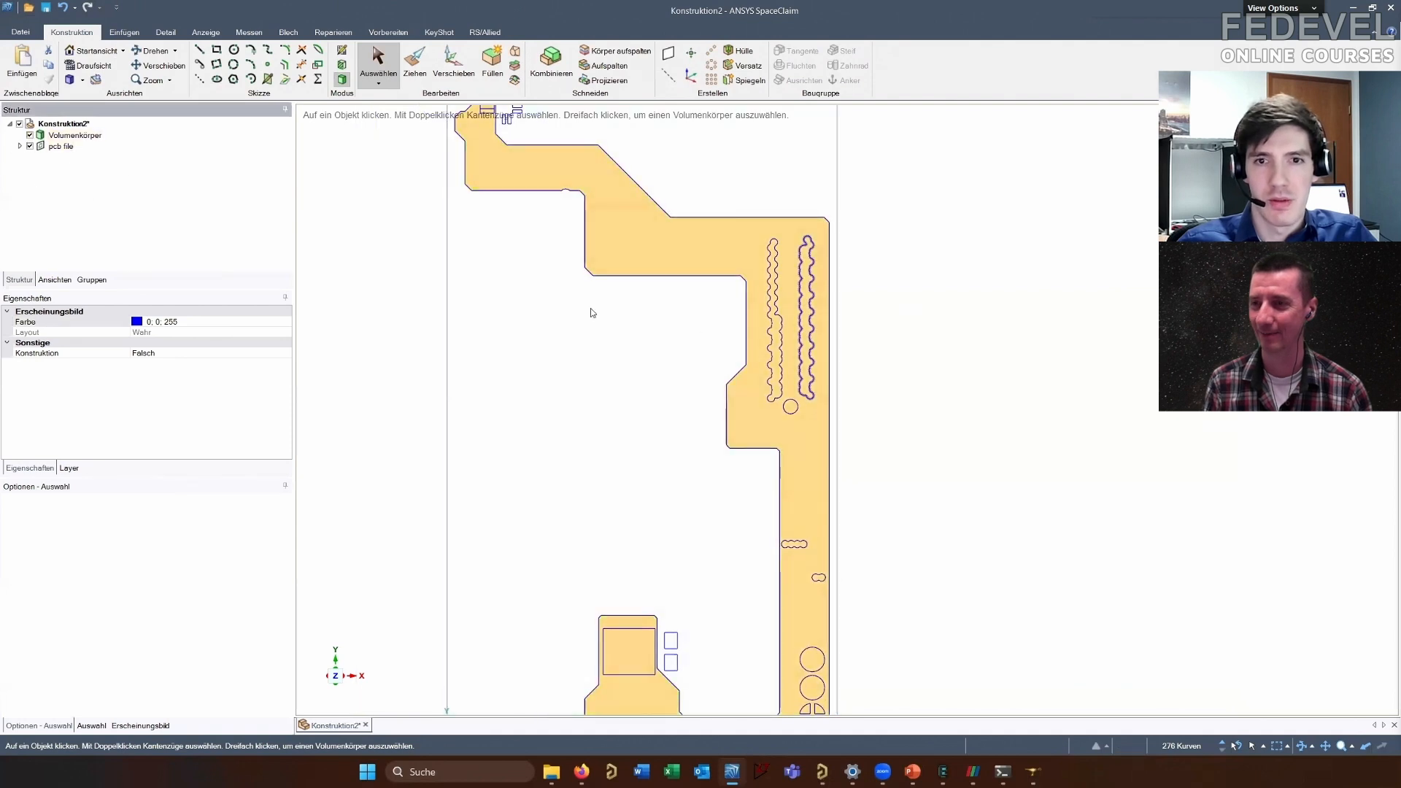
{"action": "scroll", "coordinate": [971, 372], "scroll_direction": "down", "scroll_amount": 1}
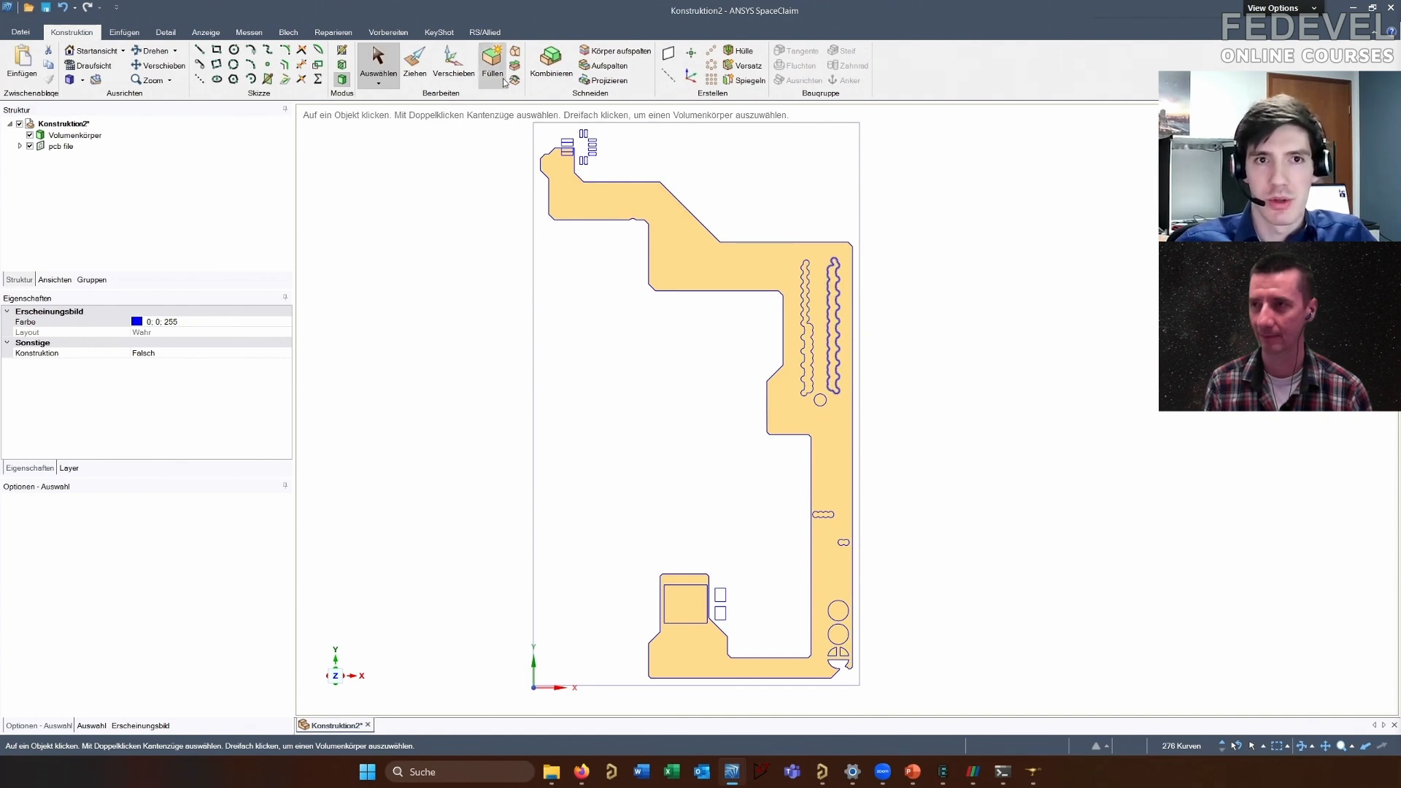
{"action": "scroll", "coordinate": [992, 414], "scroll_direction": "up", "scroll_amount": 1}
{"action": "scroll", "coordinate": [992, 414], "scroll_direction": "up", "scroll_amount": 2}
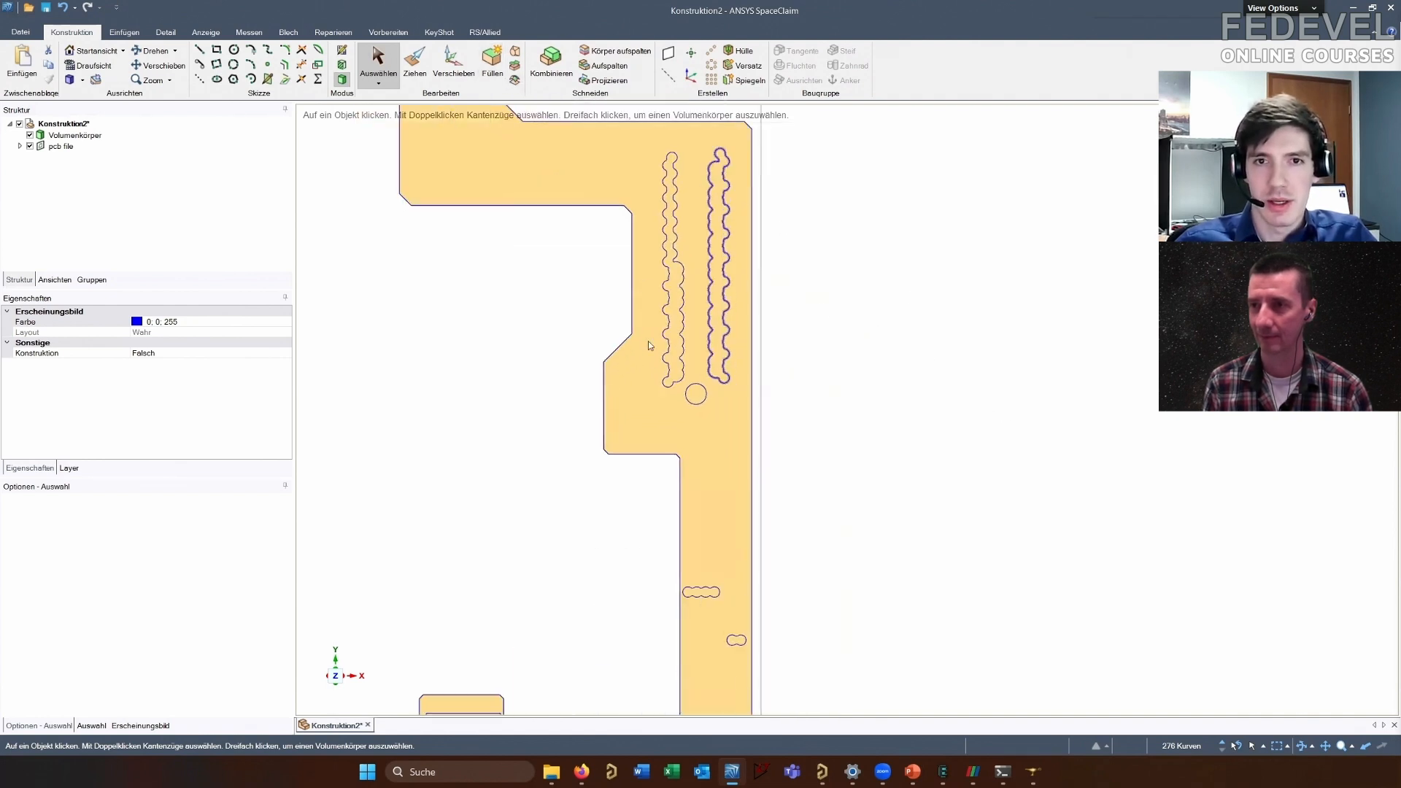
{"action": "left_click", "coordinate": [677, 341]}
{"action": "key", "text": "Escape"}
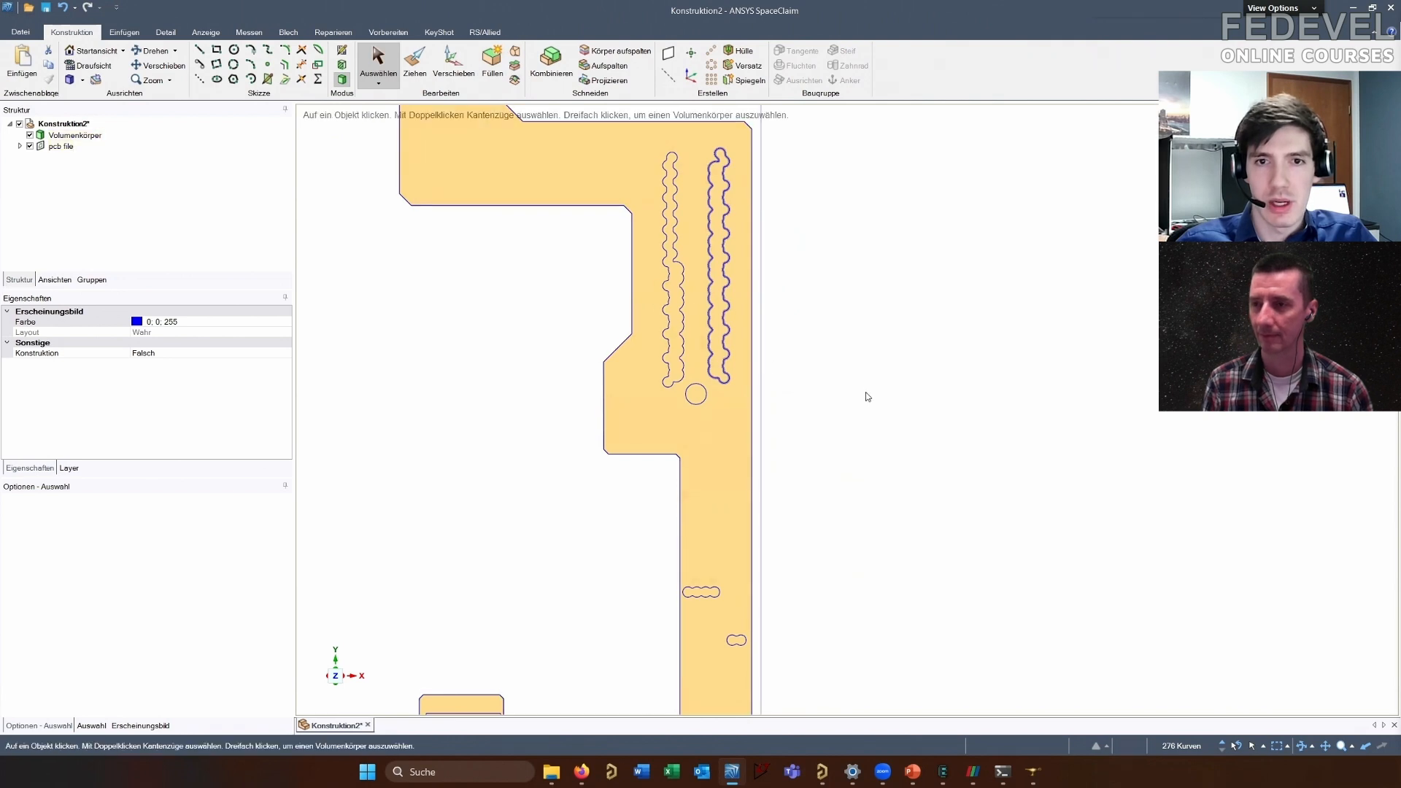
{"action": "scroll", "coordinate": [867, 395], "scroll_direction": "down", "scroll_amount": 1}
{"action": "scroll", "coordinate": [866, 398], "scroll_direction": "down", "scroll_amount": 1}
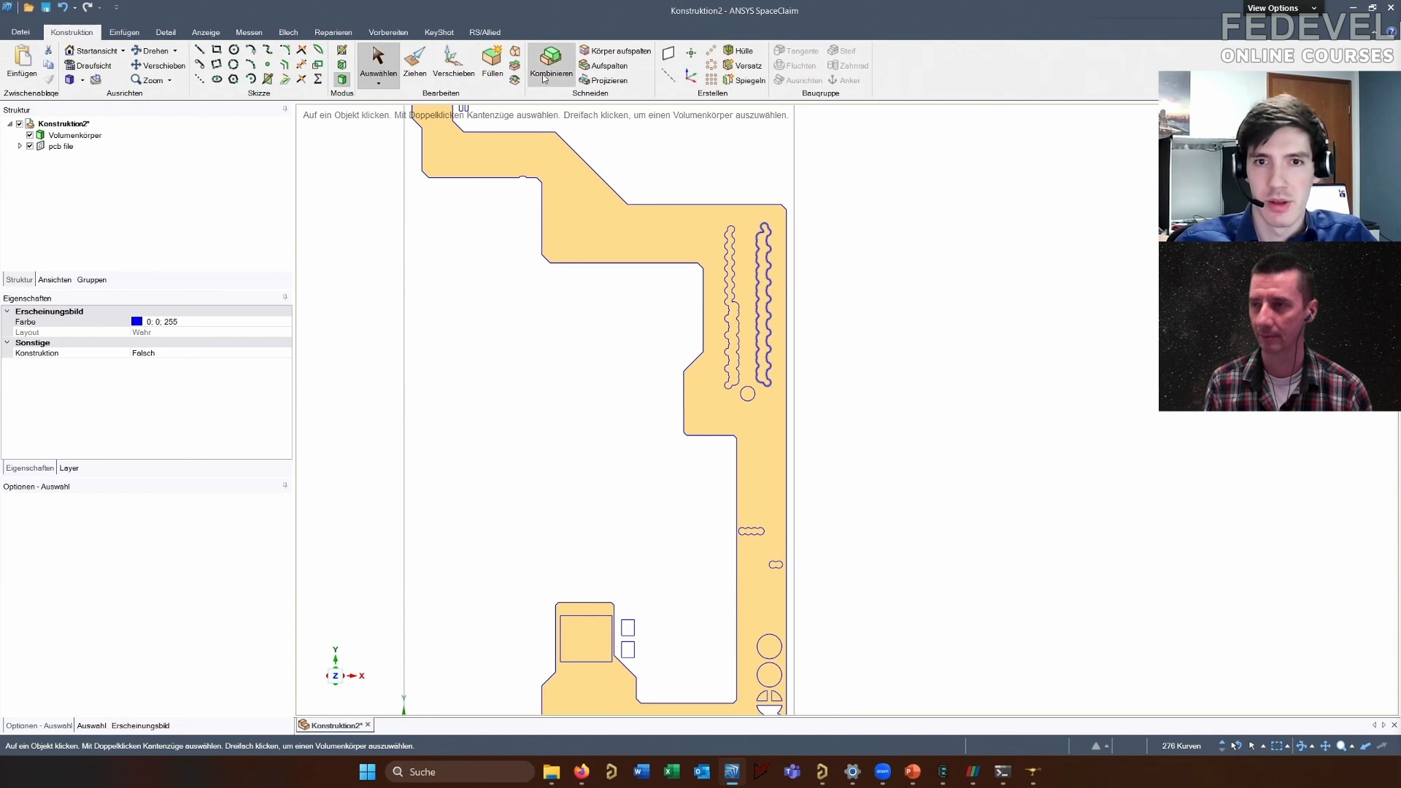
{"action": "left_click", "coordinate": [491, 62]}
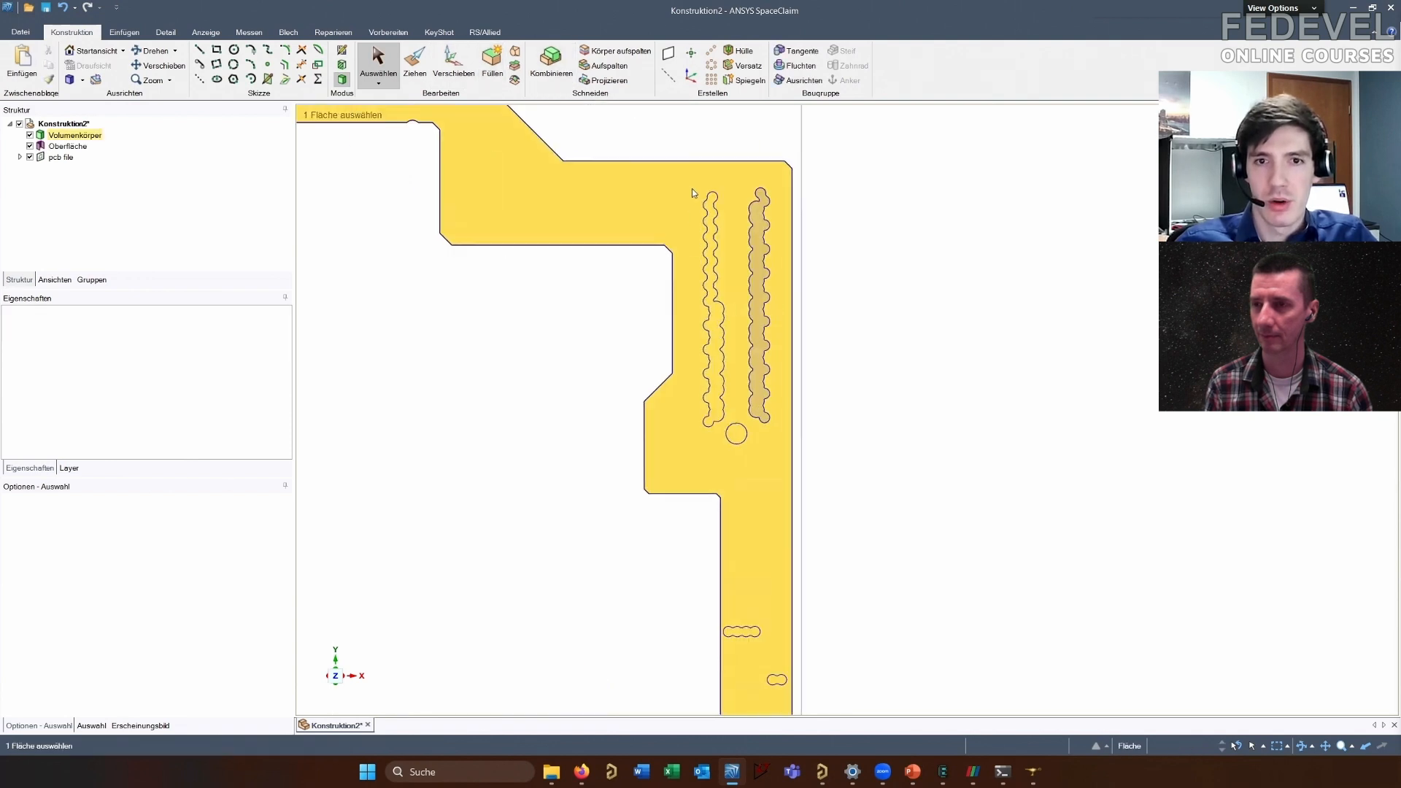
Fill the left-hand long scalloped outline and the small circle below the two scalloped outlines as surfaces
{"action": "left_click_drag", "start_coordinate": [691, 188], "coordinate": [730, 431]}
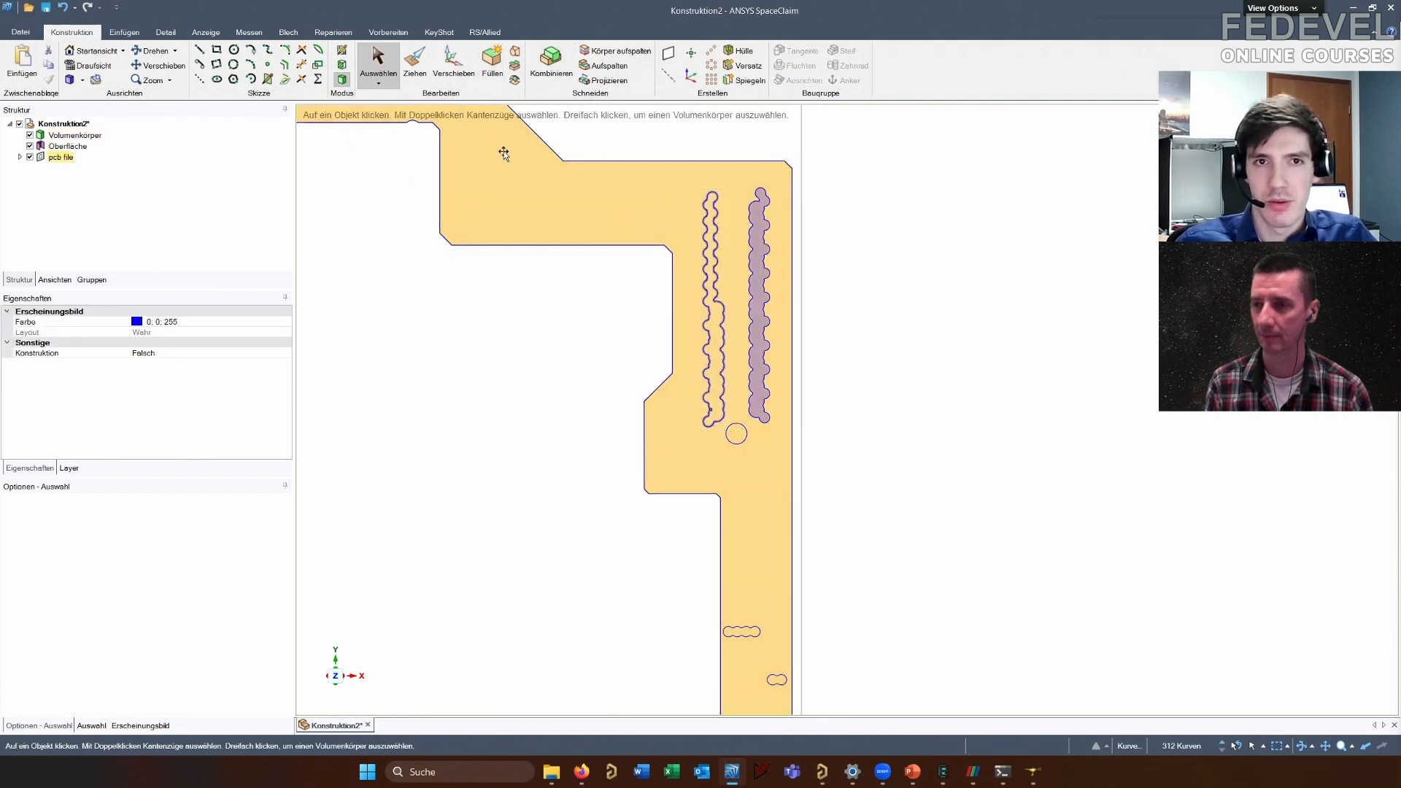
{"action": "left_click", "coordinate": [492, 62]}
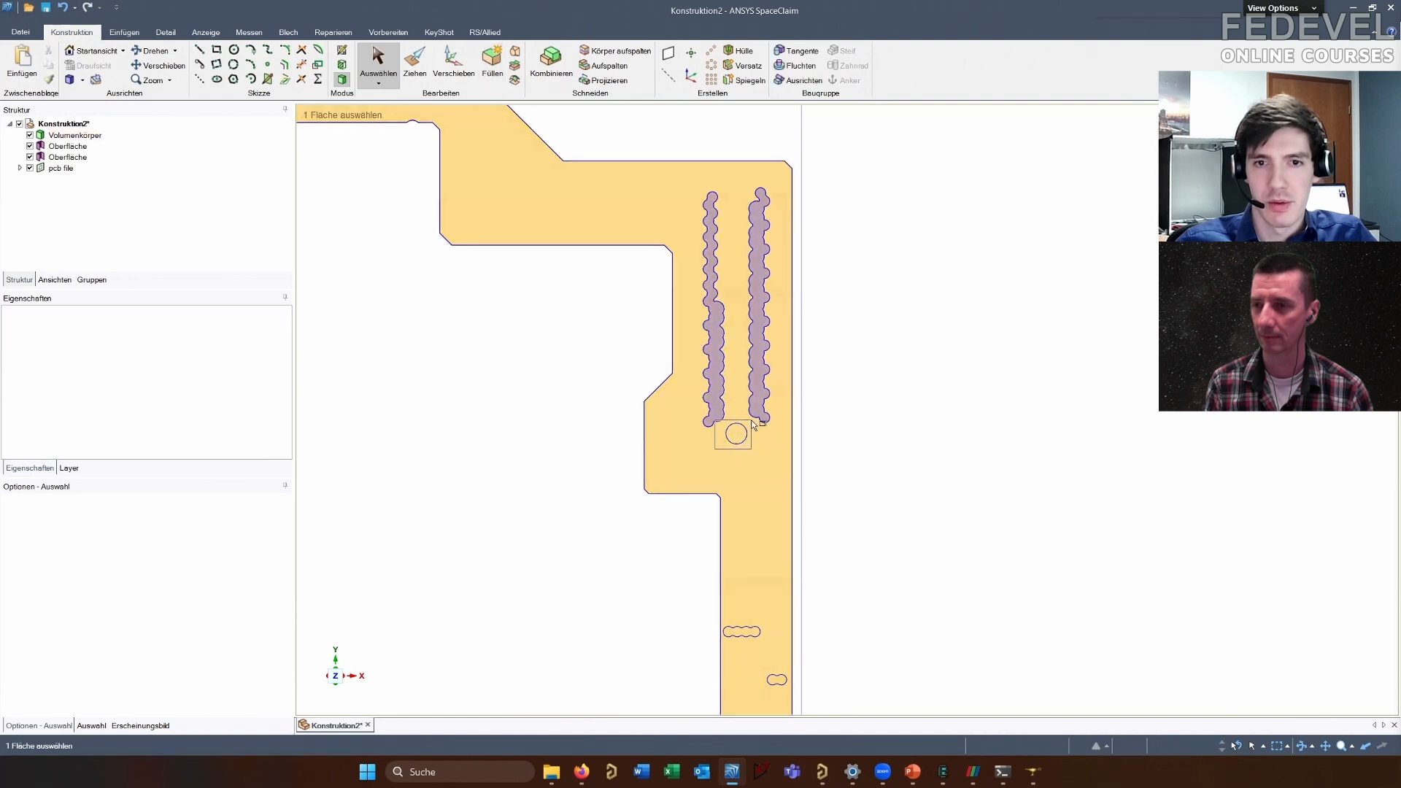
{"action": "scroll", "coordinate": [753, 424], "scroll_direction": "up", "scroll_amount": 3}
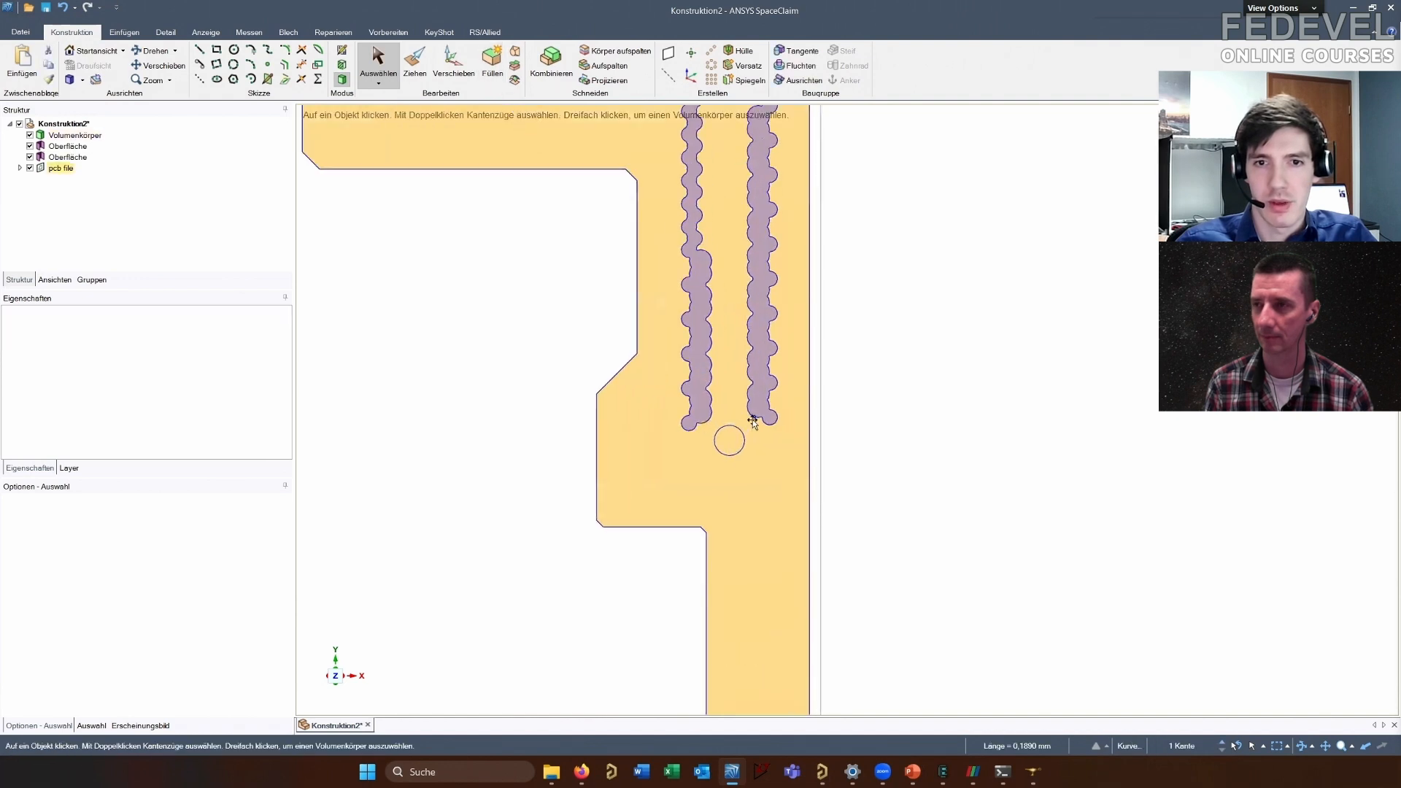
{"action": "left_click", "coordinate": [723, 463]}
{"action": "scroll", "coordinate": [726, 462], "scroll_direction": "up", "scroll_amount": 2}
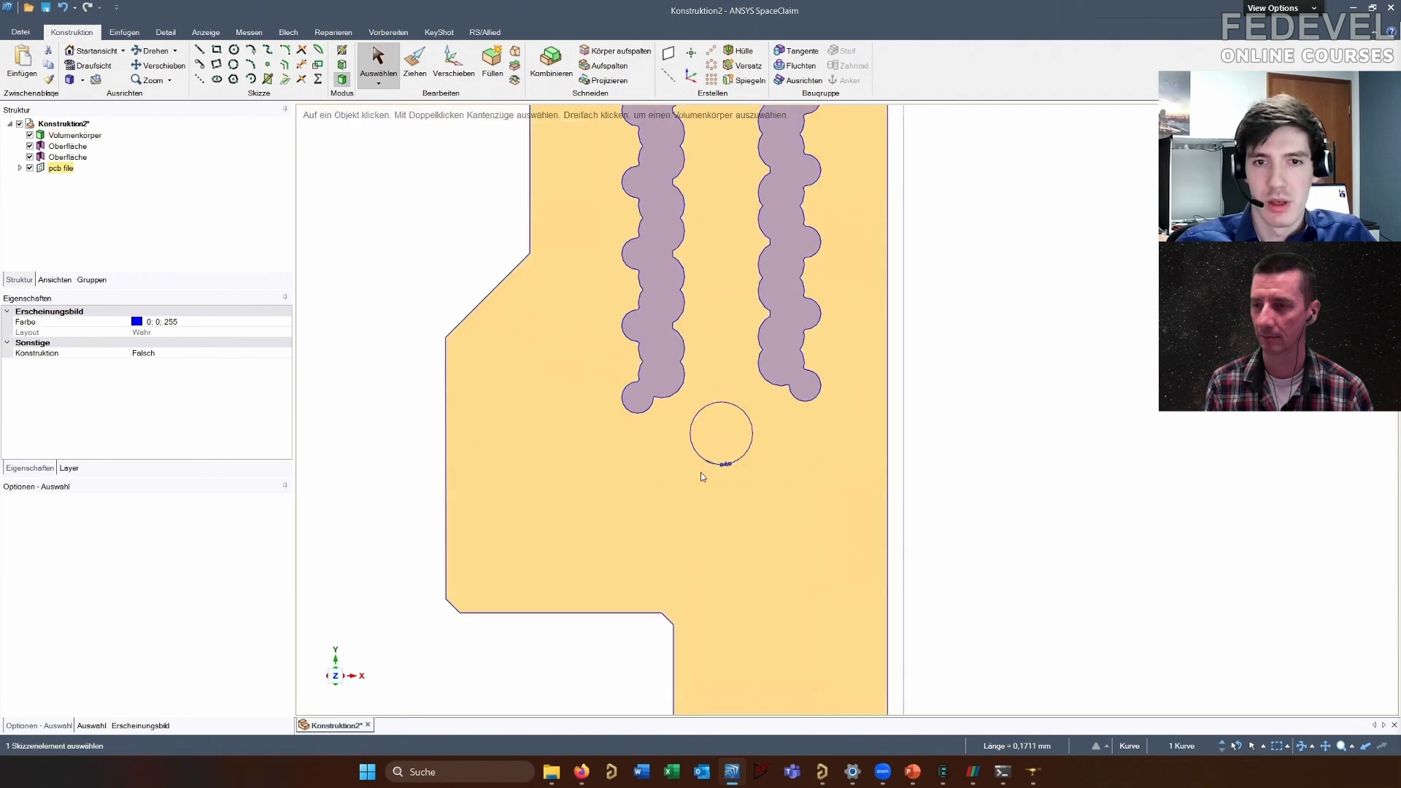
{"action": "left_click_drag", "start_coordinate": [693, 474], "coordinate": [774, 396]}
{"action": "key", "text": "f"}
{"action": "scroll", "coordinate": [711, 328], "scroll_direction": "down", "scroll_amount": 3}
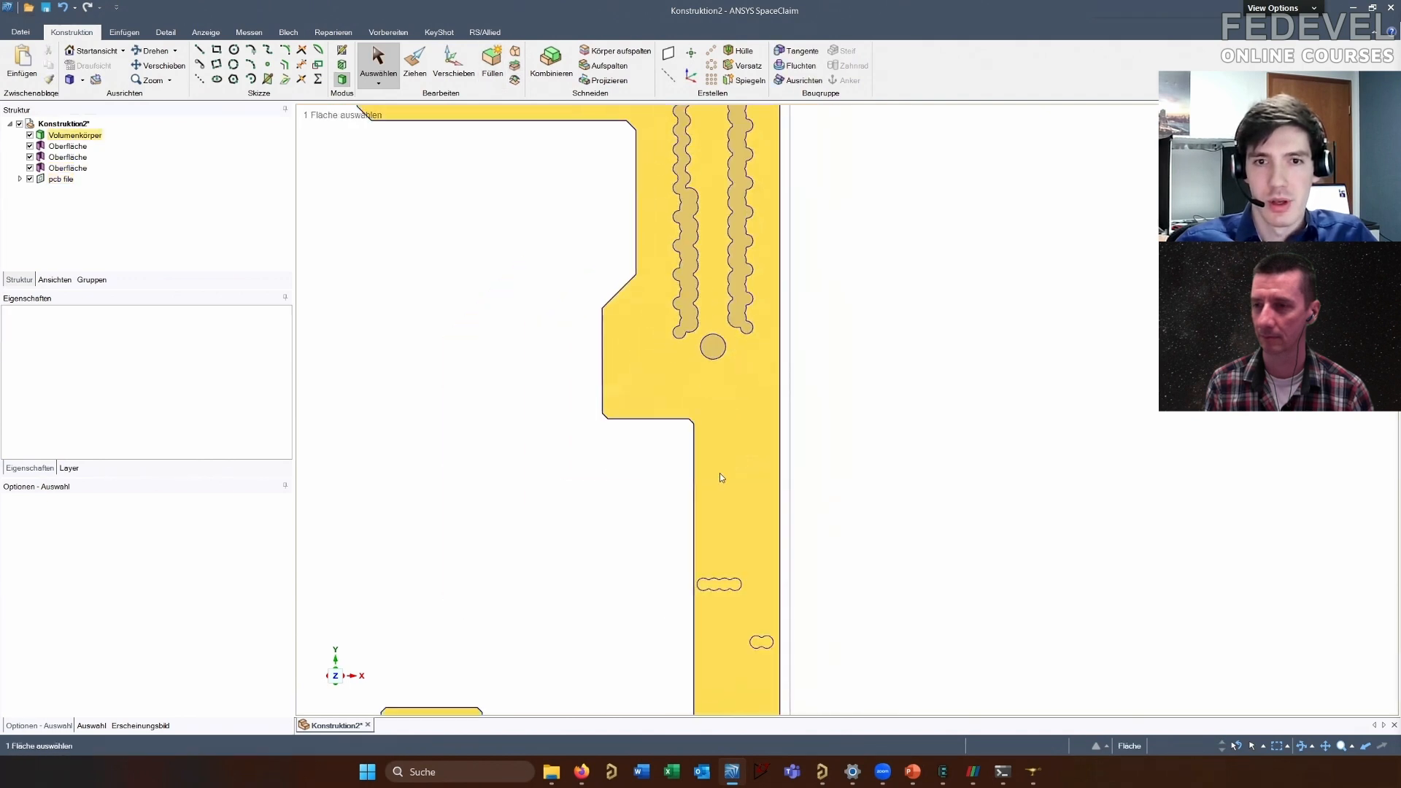
Fill the four-lobed and two-lobed slot outlines in the narrow vertical section of the copper as surfaces
{"action": "middle_click_drag", "start_coordinate": [719, 472], "coordinate": [713, 251], "text": "shift"}
{"action": "left_click_drag", "start_coordinate": [677, 340], "coordinate": [753, 377]}
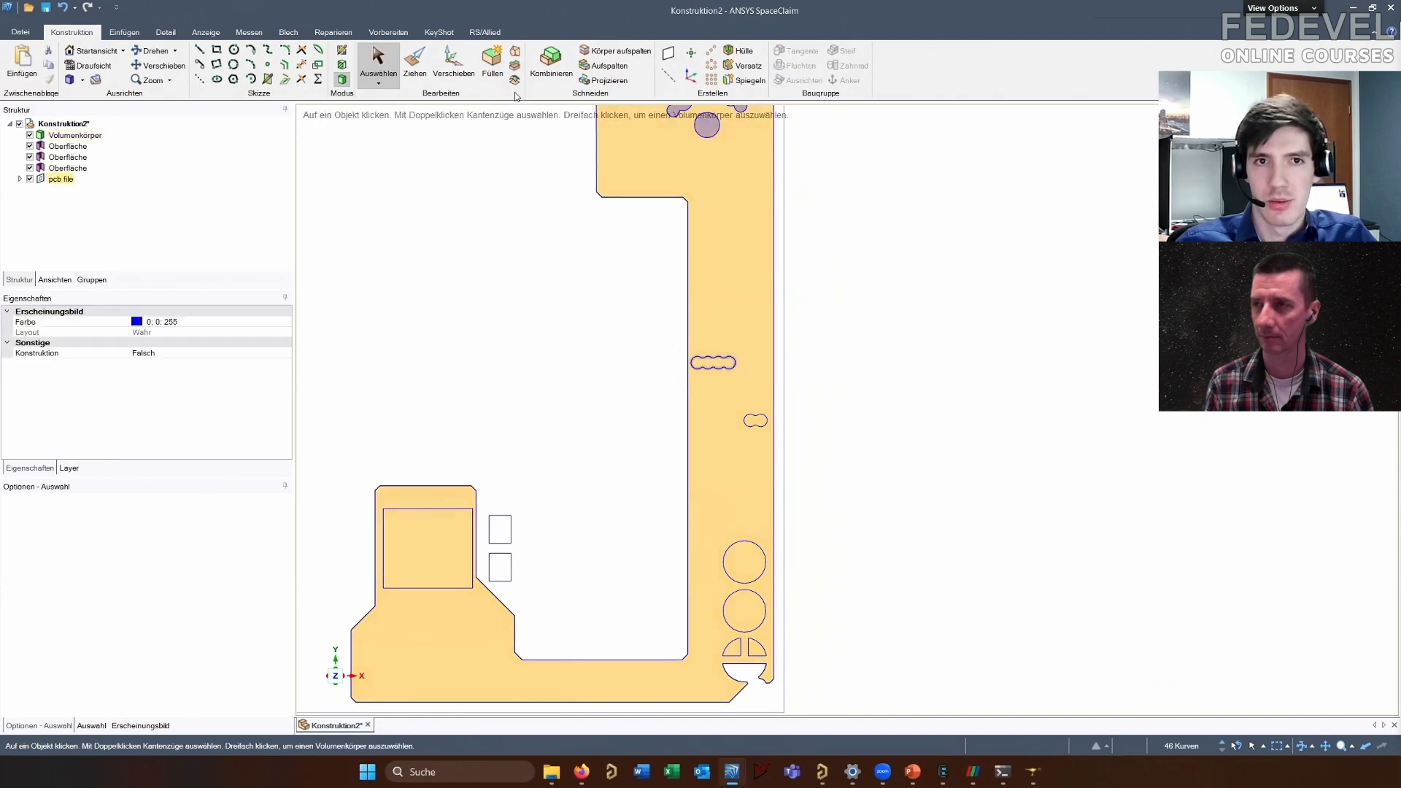
{"action": "left_click", "coordinate": [493, 70]}
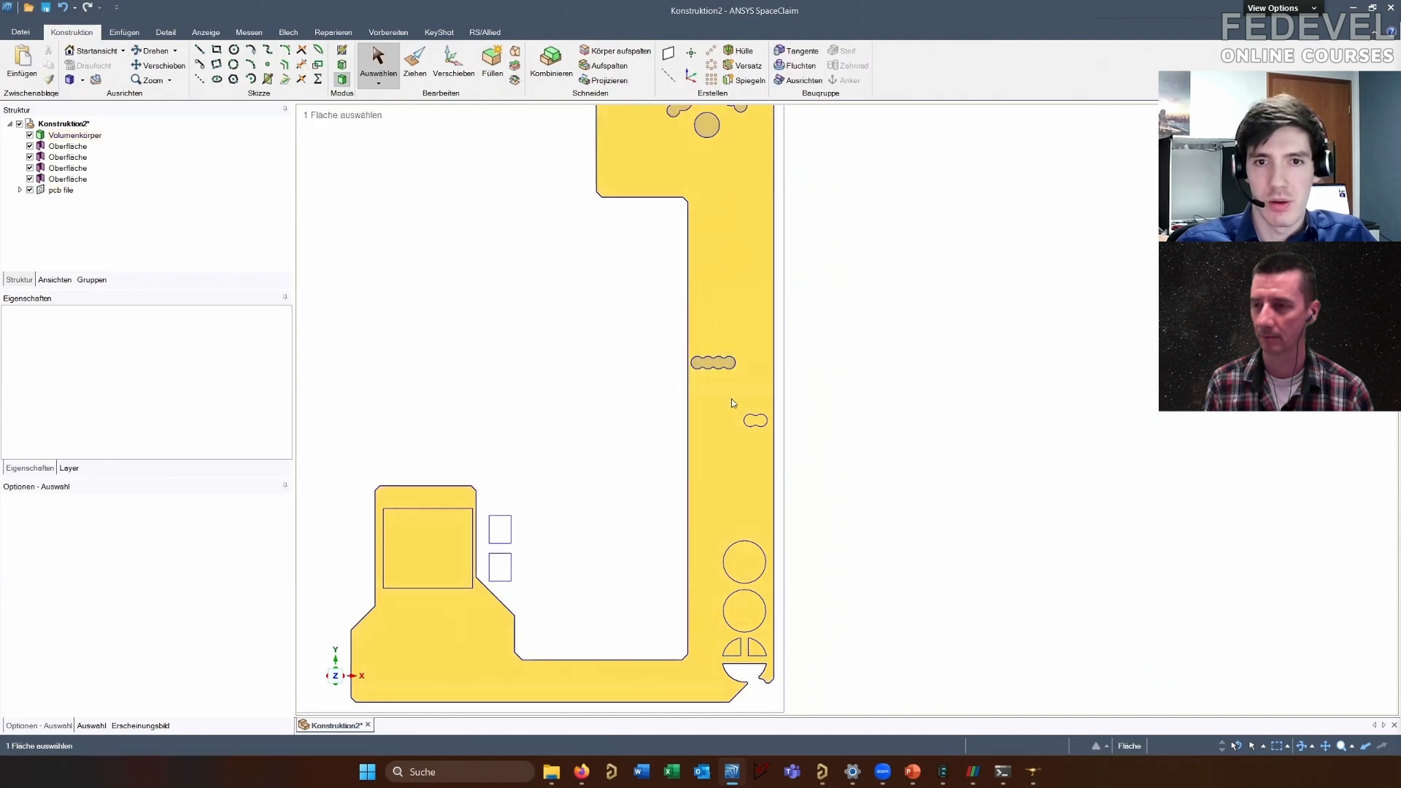
{"action": "left_click", "coordinate": [495, 74]}
Fill the two large circles and the two quarter-circle segments at the lower end of the vertical copper section as surfaces
{"action": "scroll", "coordinate": [700, 262], "scroll_direction": "down", "scroll_amount": 2}
{"action": "scroll", "coordinate": [762, 628], "scroll_direction": "up", "scroll_amount": 2}
{"action": "scroll", "coordinate": [689, 363], "scroll_direction": "up", "scroll_amount": 1}
{"action": "left_click_drag", "start_coordinate": [671, 336], "coordinate": [763, 523]}
{"action": "key", "text": "f"}
{"action": "scroll", "coordinate": [859, 561], "scroll_direction": "down", "scroll_amount": 2}
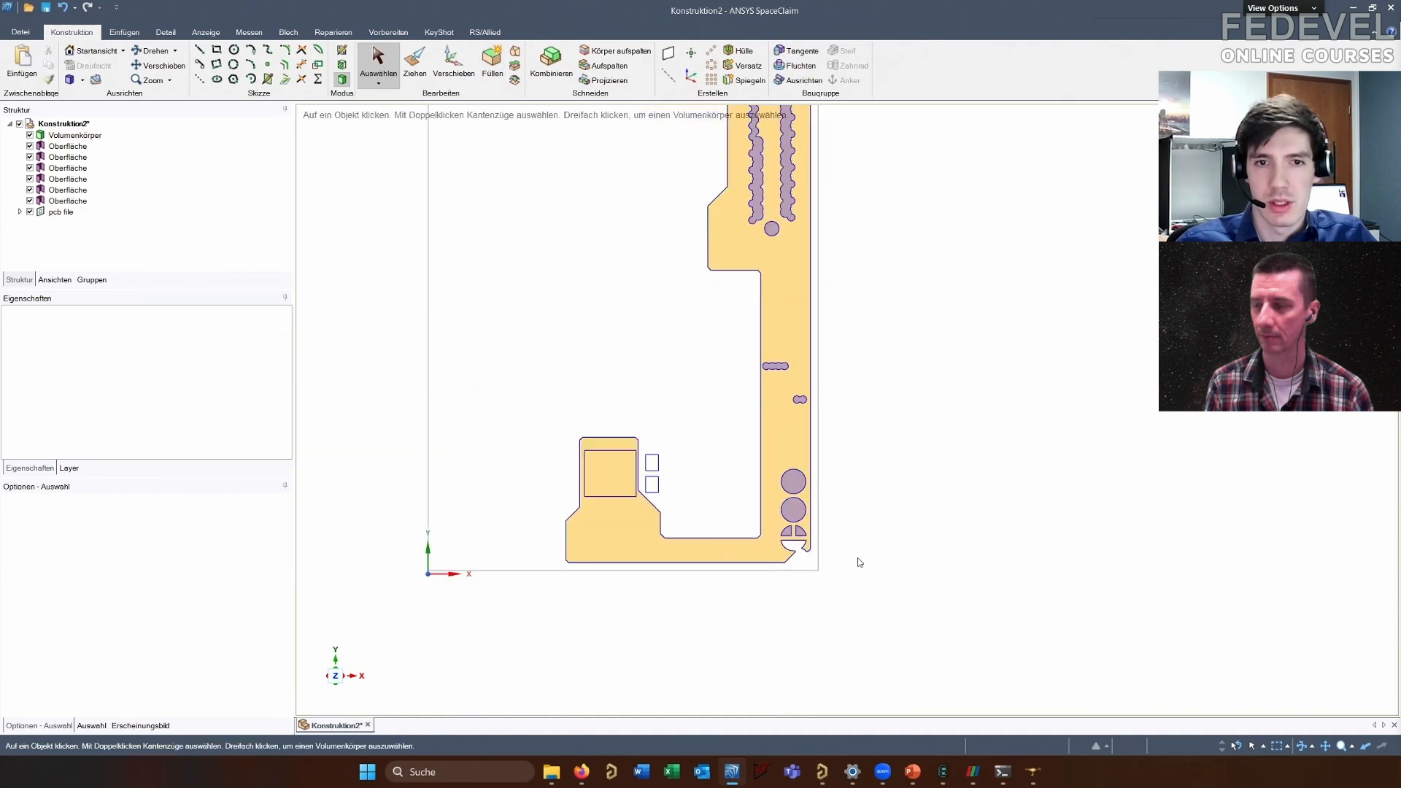
Fill the large rectangular pad outline at the copper area's lower-left end as a surface
{"action": "scroll", "coordinate": [610, 457], "scroll_direction": "up", "scroll_amount": 2}
{"action": "left_click", "coordinate": [601, 441]}
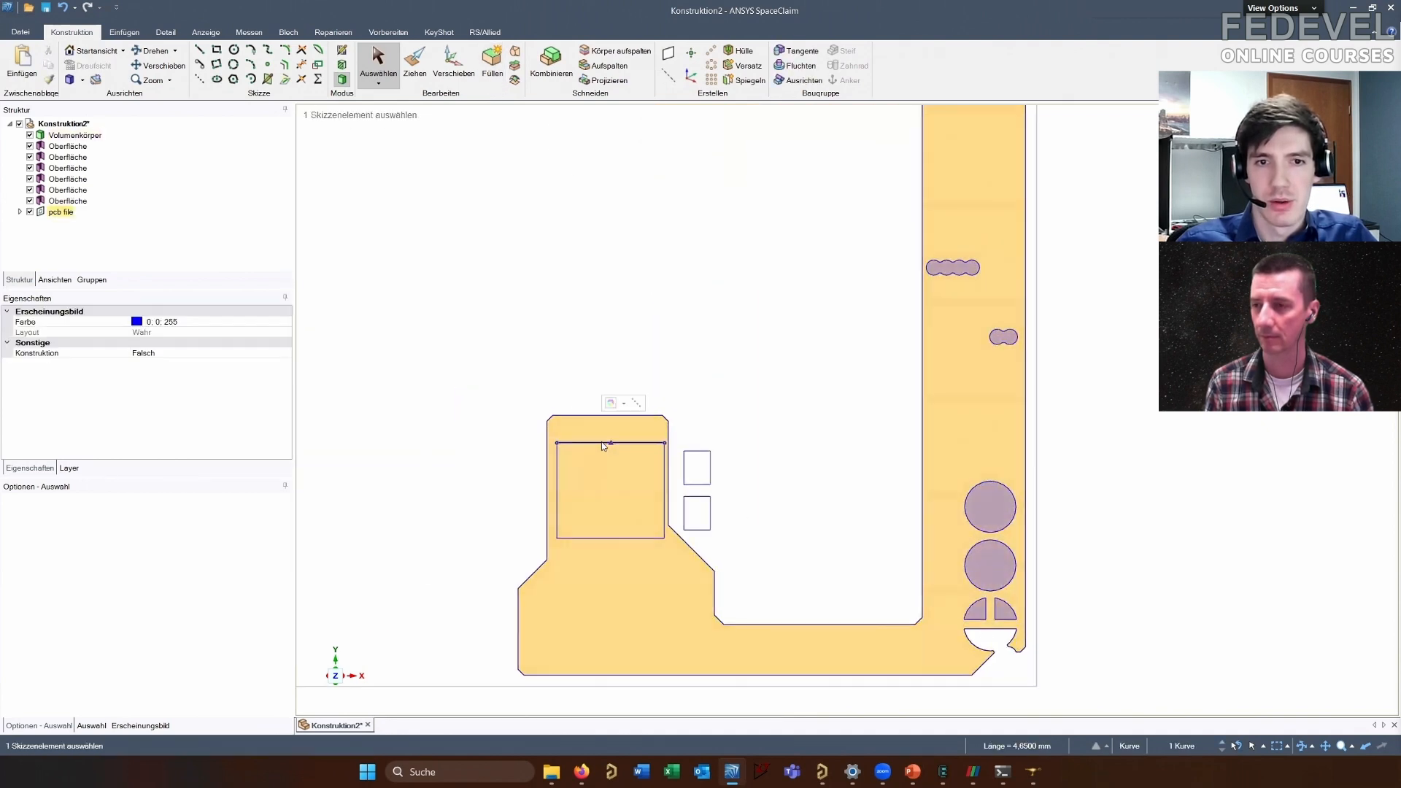
{"action": "double_click", "coordinate": [601, 441]}
{"action": "left_click", "coordinate": [493, 75]}
Fill the rectangular pad outline overlapping the copper area's upper-left end as a surface
{"action": "scroll", "coordinate": [777, 599], "scroll_direction": "down", "scroll_amount": 2}
{"action": "middle_click_drag", "start_coordinate": [796, 300], "coordinate": [770, 637], "text": "shift"}
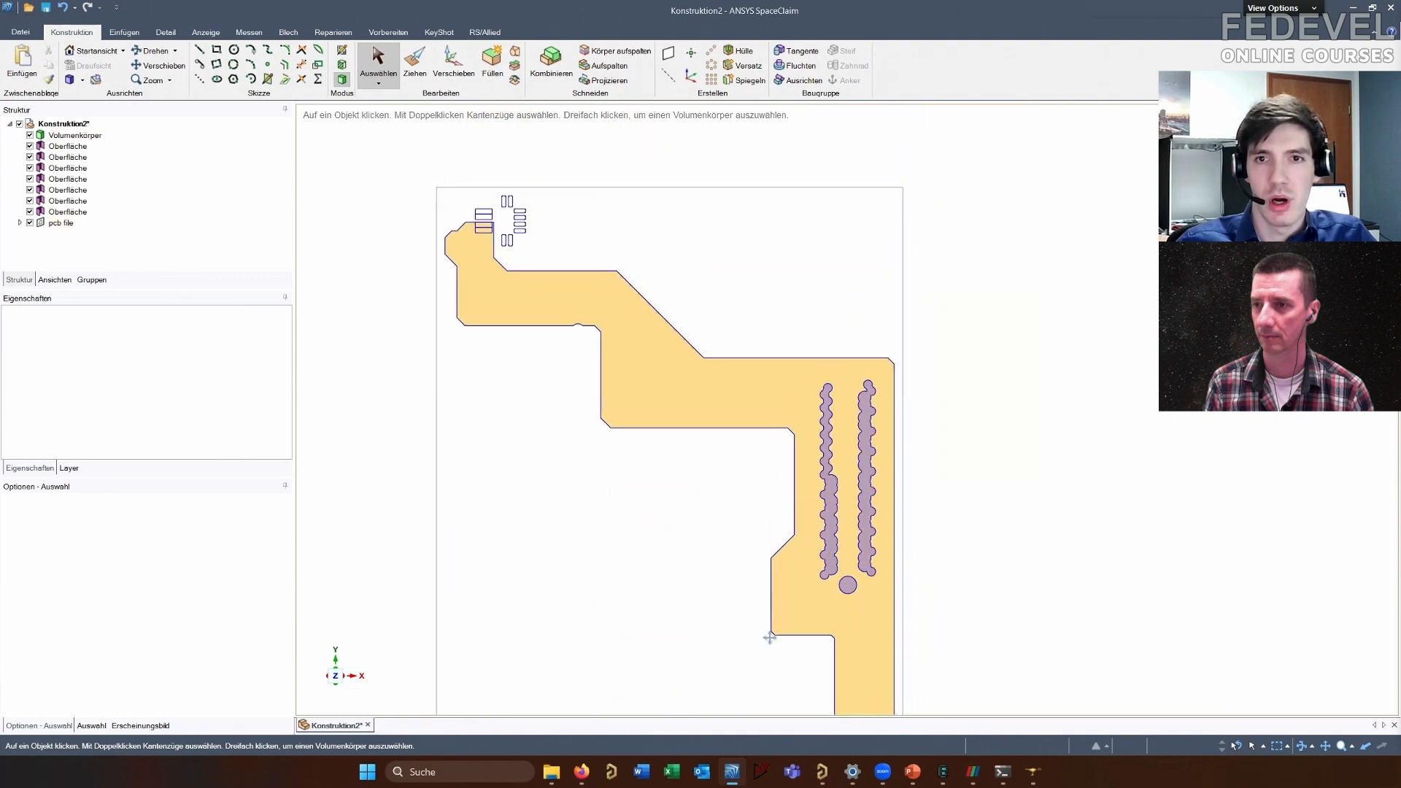
{"action": "scroll", "coordinate": [520, 286], "scroll_direction": "up", "scroll_amount": 3}
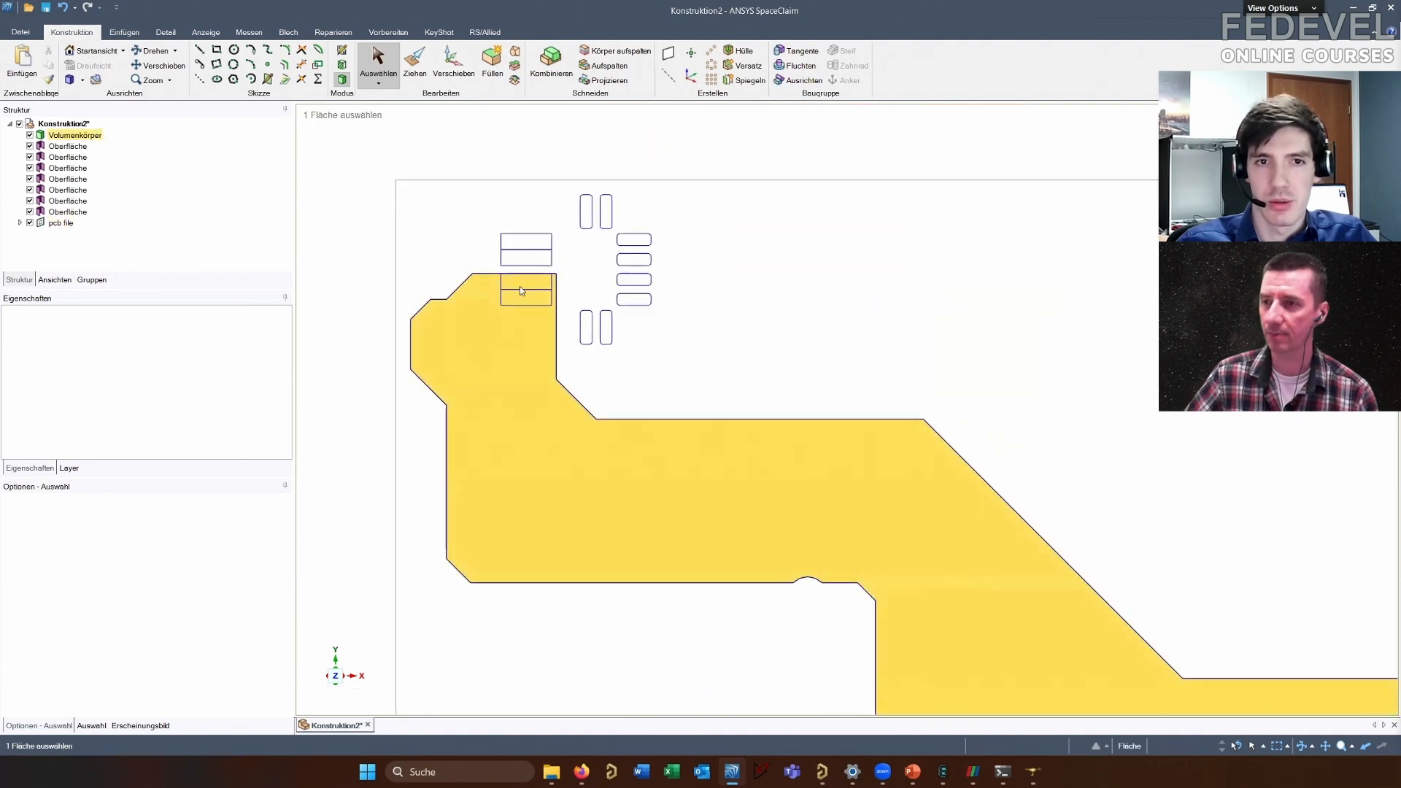
{"action": "double_click", "coordinate": [550, 309]}
{"action": "left_click", "coordinate": [491, 62]}
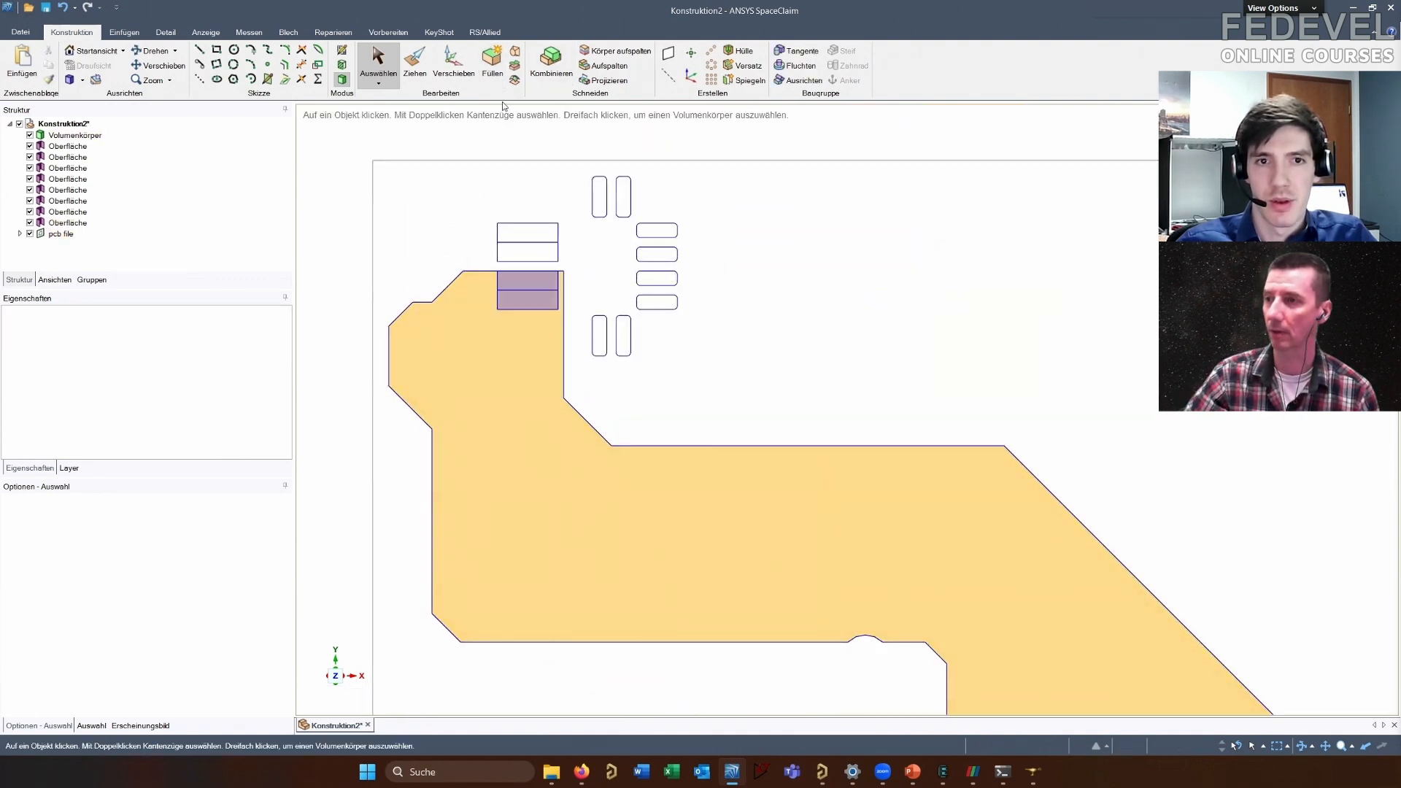
Examine the filled via, slot and pad surfaces along the vertical copper section and at the copper area's lower-left end
{"action": "scroll", "coordinate": [556, 195], "scroll_direction": "down", "scroll_amount": 5}
{"action": "middle_click_drag", "start_coordinate": [881, 322], "coordinate": [892, 226]}
{"action": "scroll", "coordinate": [871, 512], "scroll_direction": "up", "scroll_amount": 2}
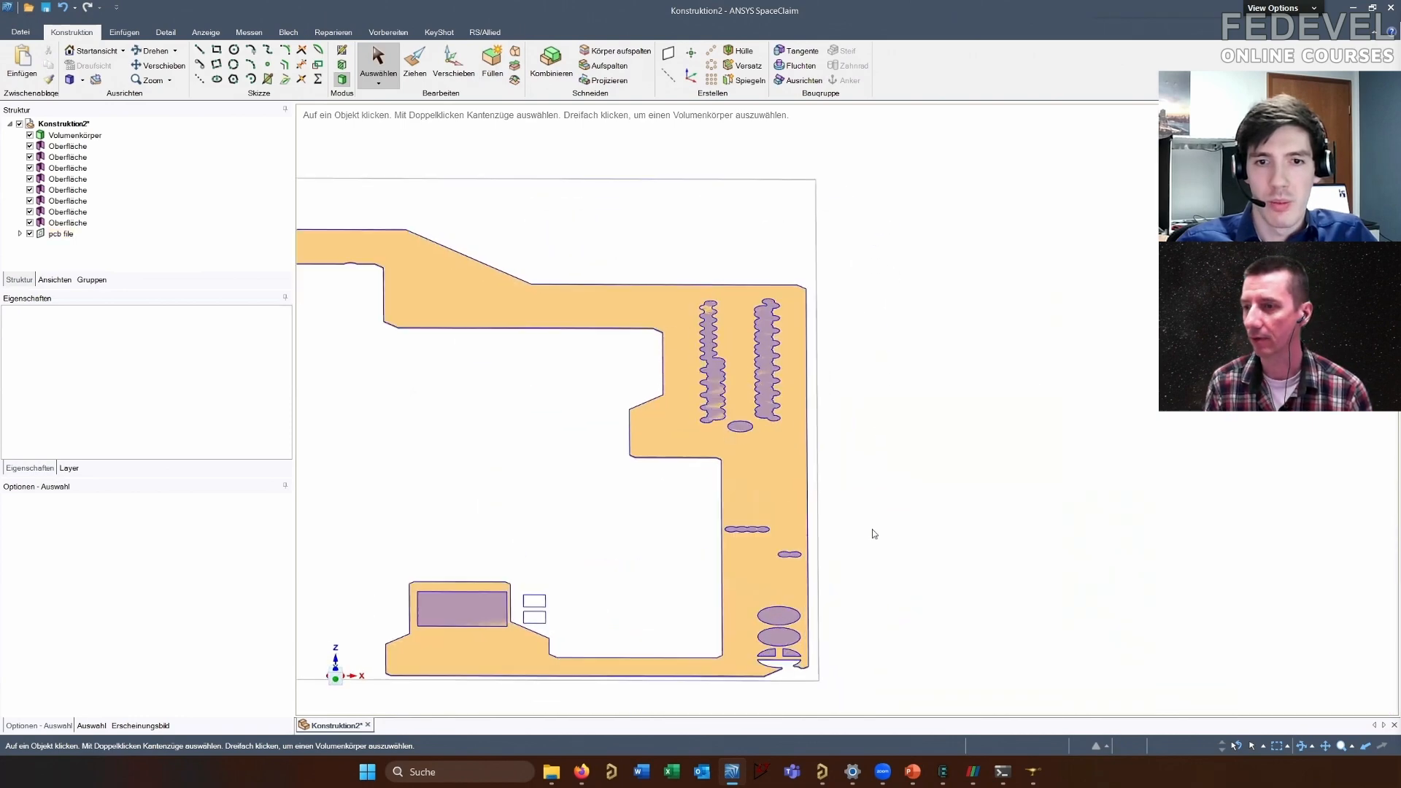
{"action": "scroll", "coordinate": [753, 692], "scroll_direction": "up", "scroll_amount": 3}
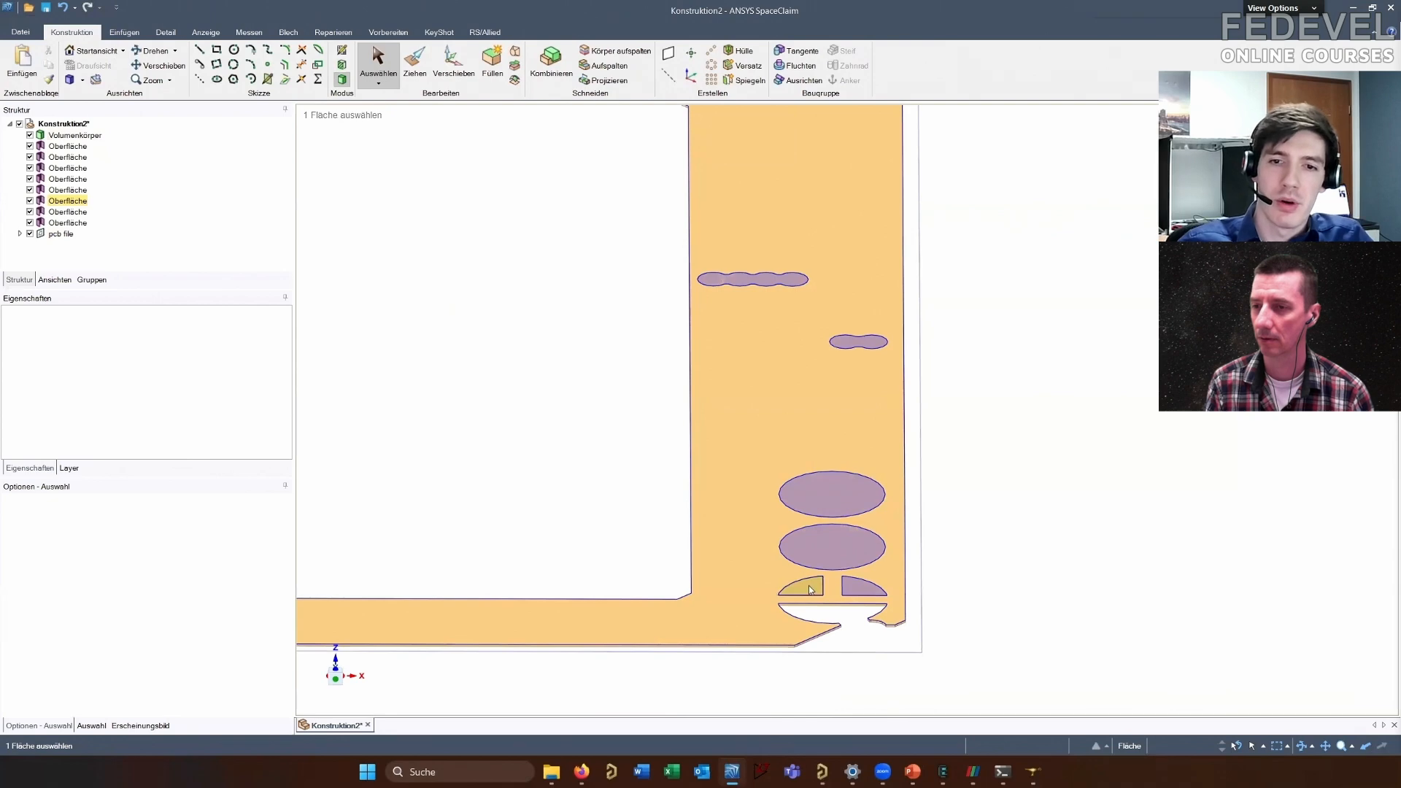
{"action": "scroll", "coordinate": [808, 585], "scroll_direction": "down", "scroll_amount": 2}
{"action": "scroll", "coordinate": [808, 587], "scroll_direction": "up", "scroll_amount": 4}
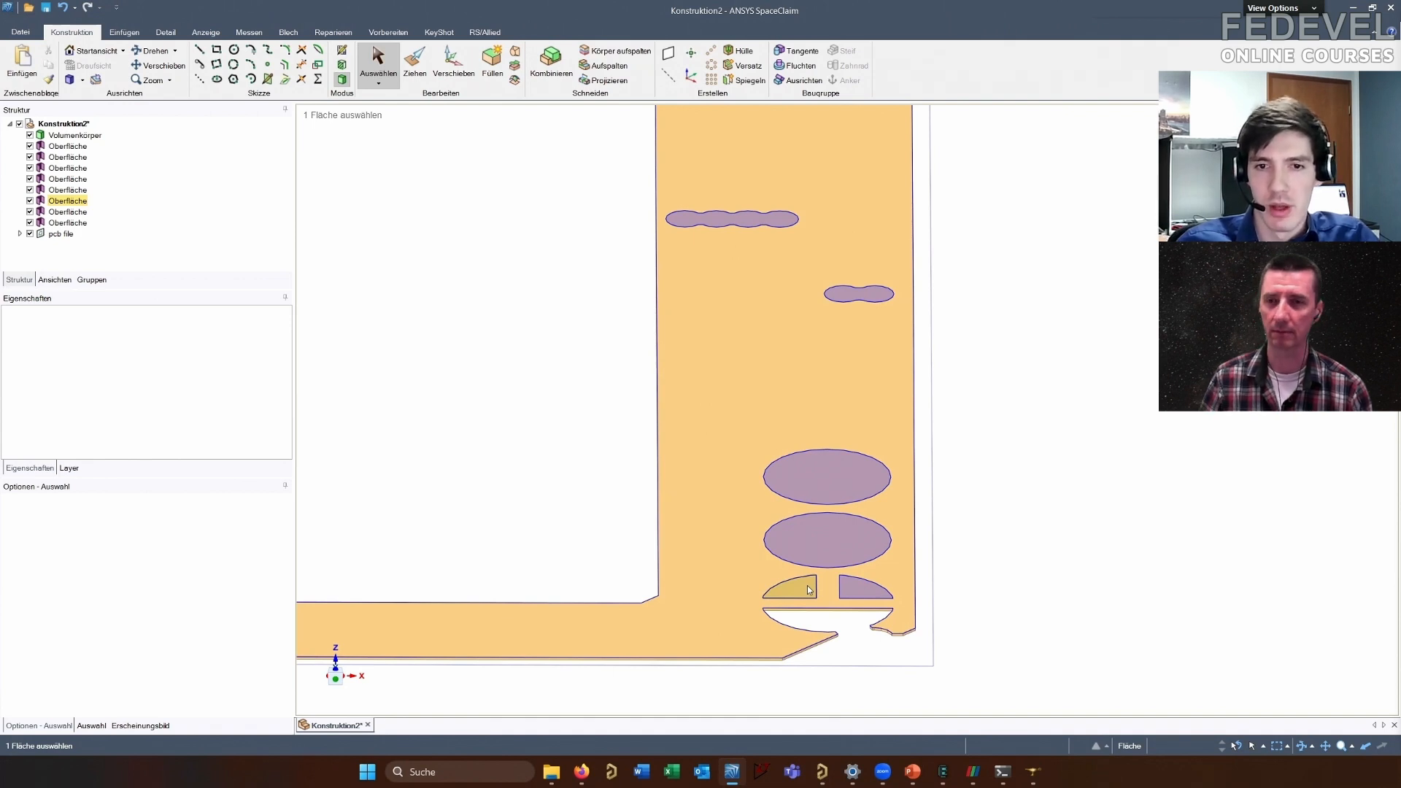
{"action": "scroll", "coordinate": [809, 590], "scroll_direction": "down", "scroll_amount": 3}
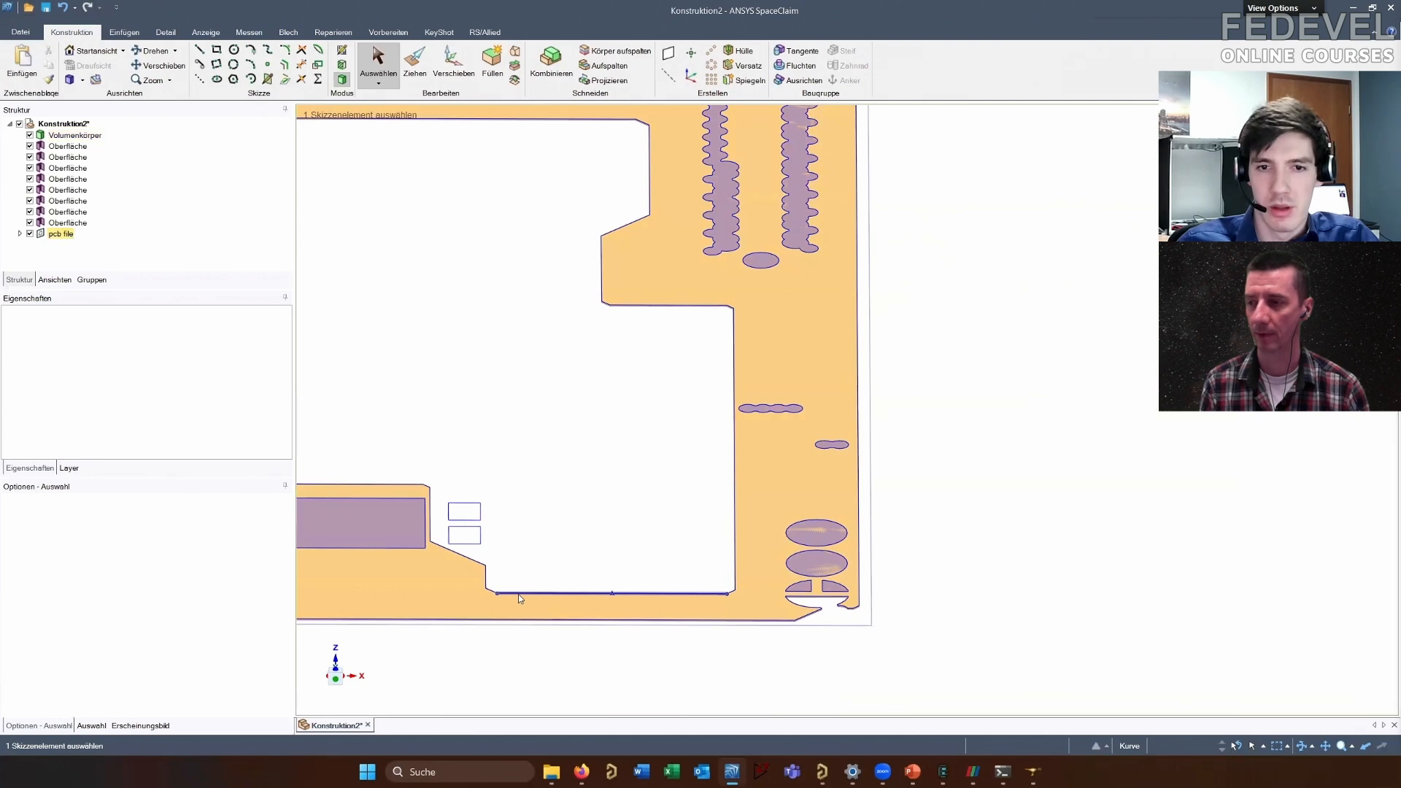
{"action": "scroll", "coordinate": [714, 639], "scroll_direction": "up", "scroll_amount": 1}
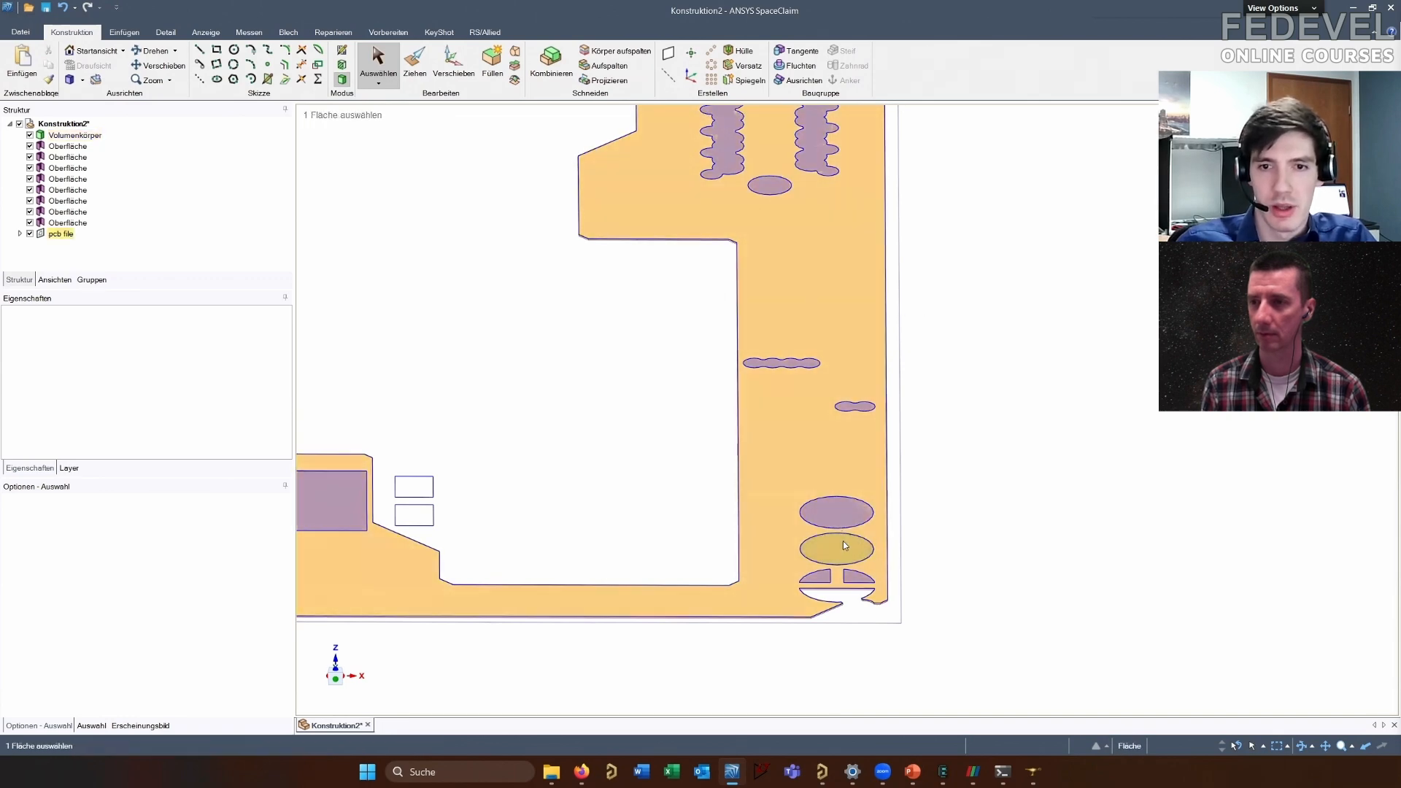
{"action": "scroll", "coordinate": [958, 534], "scroll_direction": "down", "scroll_amount": 2}
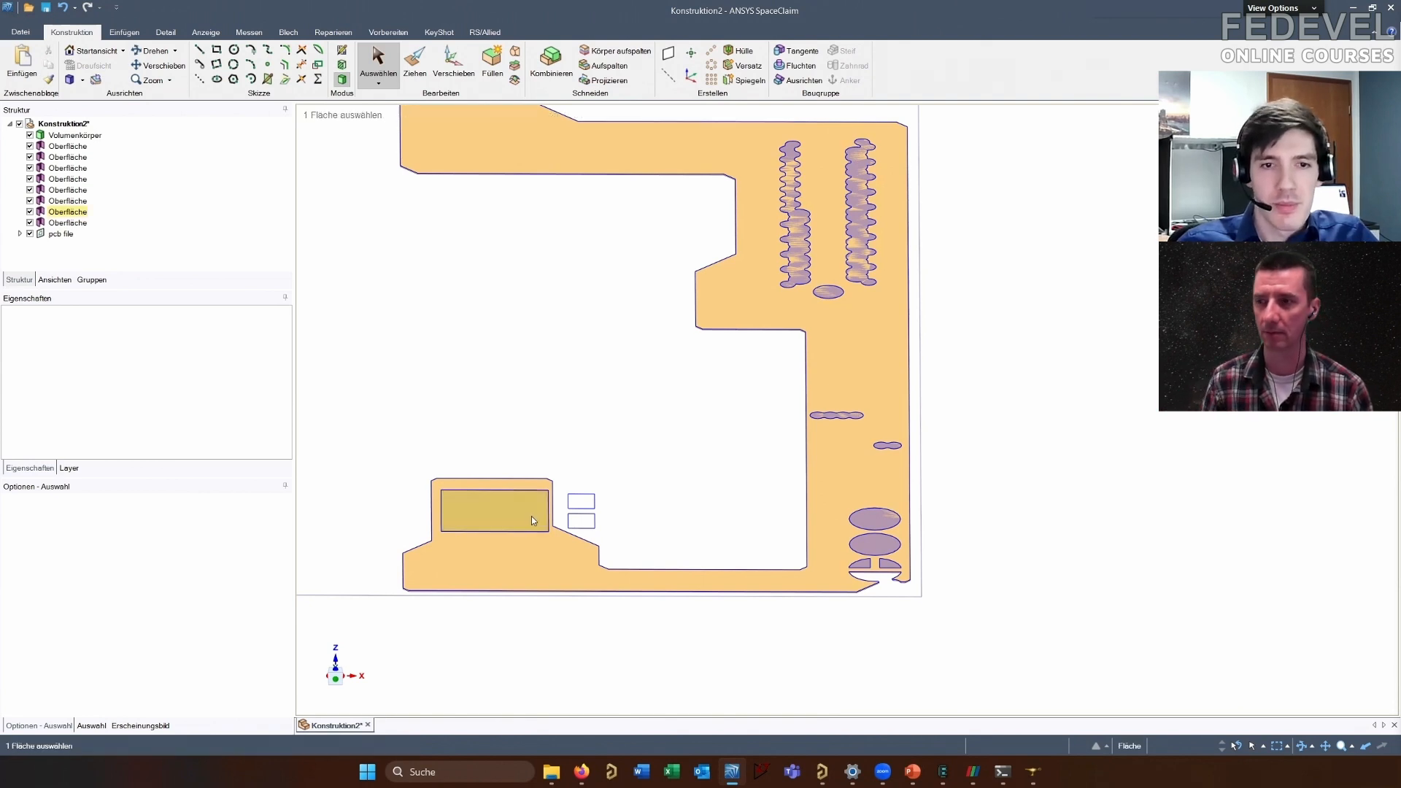
Delete the filled surfaces of both serrated slots, the small circle, the lobed slots, the two large circles and the two quarter-circle segments
{"action": "scroll", "coordinate": [908, 566], "scroll_direction": "up", "scroll_amount": 4}
{"action": "left_click", "coordinate": [817, 561]}
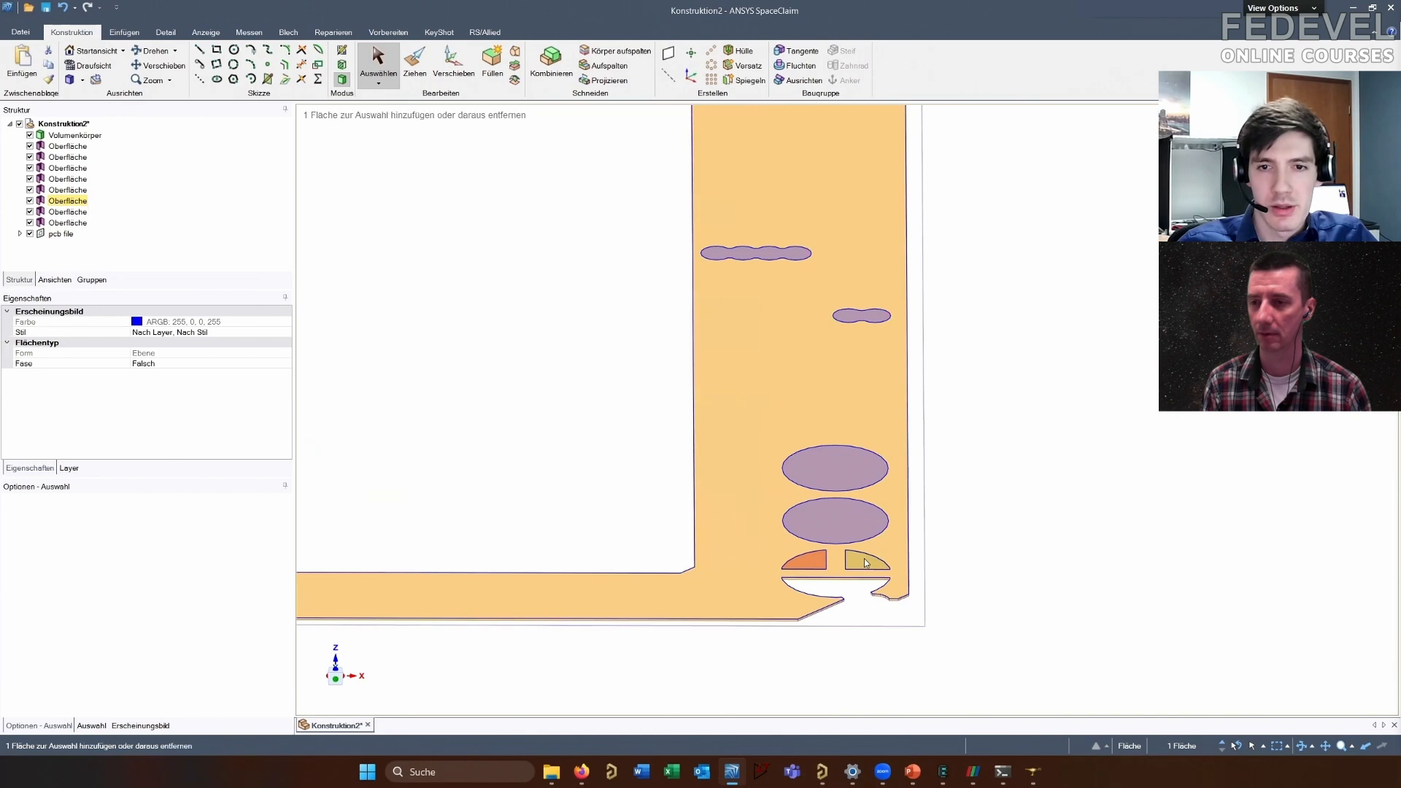
{"action": "left_click", "coordinate": [866, 560], "text": "ctrl"}
{"action": "left_click", "coordinate": [812, 525], "text": "ctrl"}
{"action": "left_click", "coordinate": [839, 471], "text": "ctrl"}
{"action": "left_click", "coordinate": [877, 317], "text": "ctrl"}
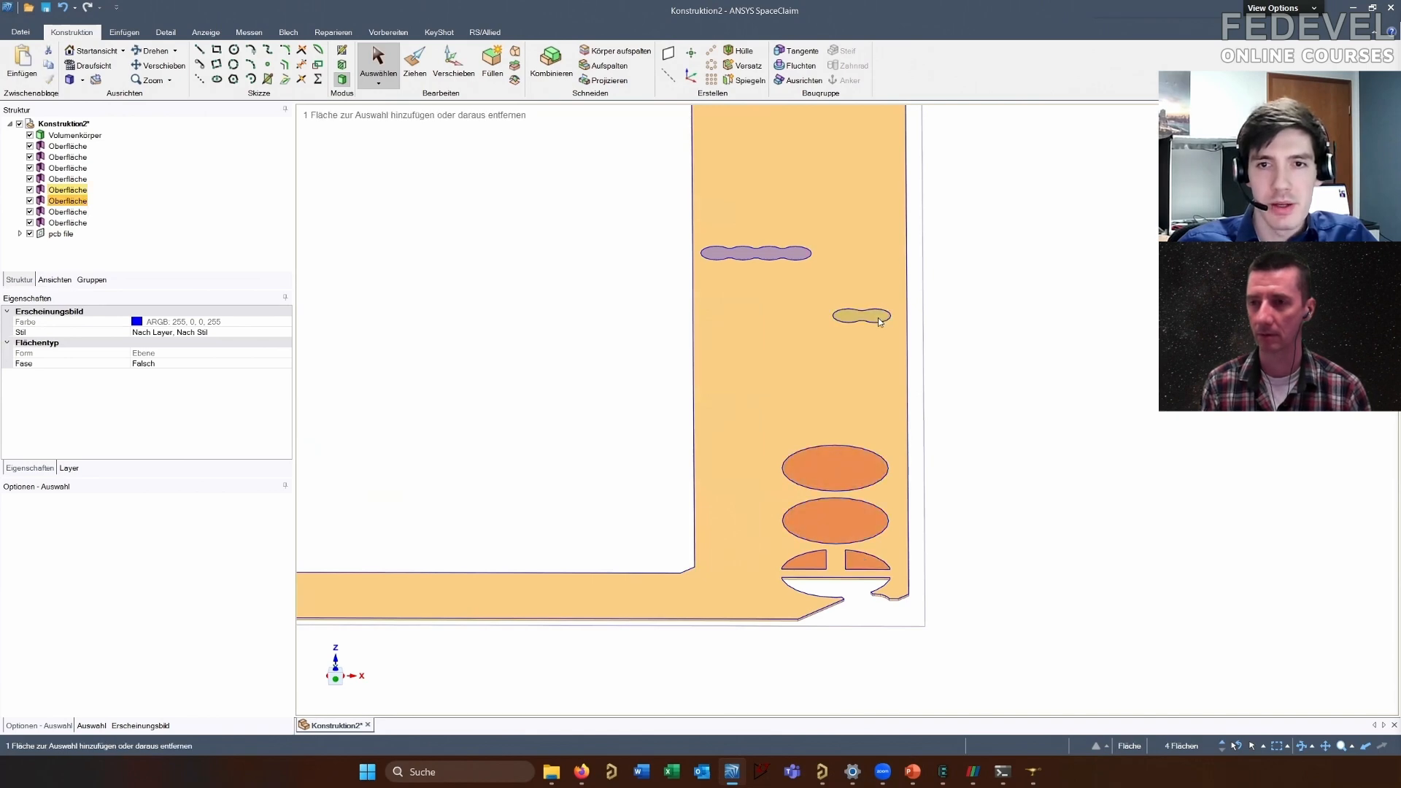
{"action": "left_click", "coordinate": [766, 250], "text": "ctrl"}
{"action": "scroll", "coordinate": [781, 285], "scroll_direction": "down", "scroll_amount": 6}
{"action": "middle_click_drag", "start_coordinate": [811, 323], "coordinate": [809, 397], "text": "shift"}
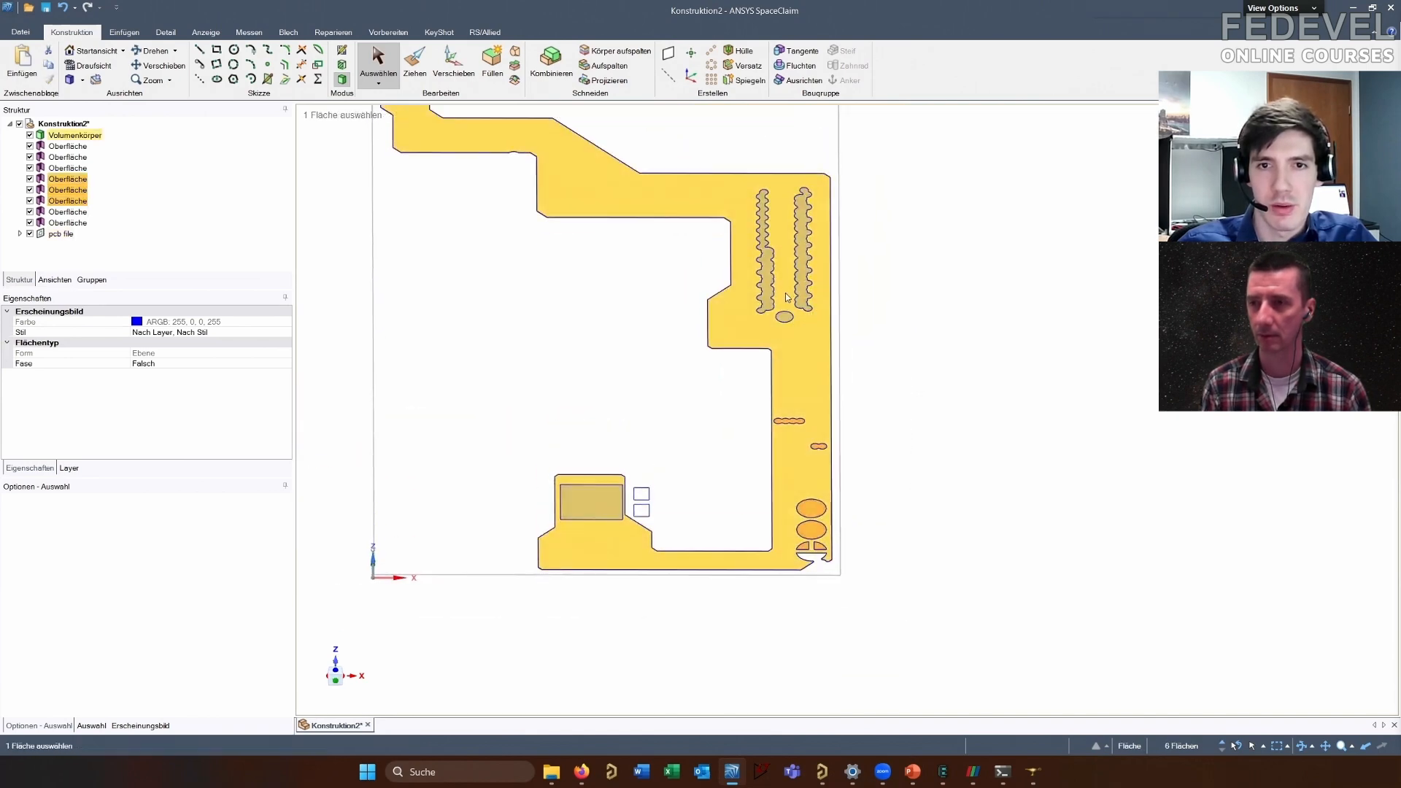
{"action": "scroll", "coordinate": [769, 291], "scroll_direction": "up", "scroll_amount": 2}
{"action": "left_click", "coordinate": [766, 292], "text": "ctrl"}
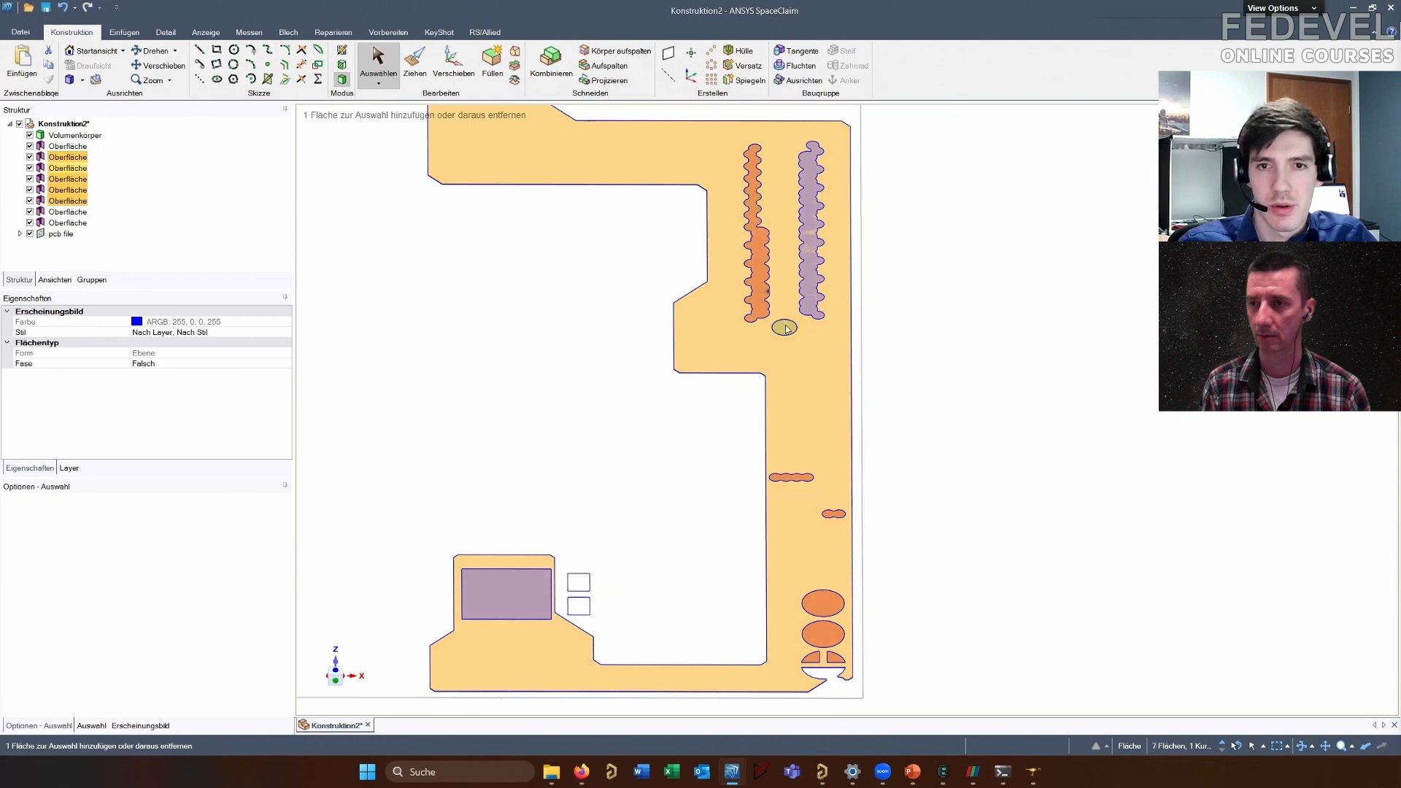
{"action": "left_click", "coordinate": [809, 306], "text": "ctrl"}
{"action": "scroll", "coordinate": [802, 299], "scroll_direction": "up", "scroll_amount": 3}
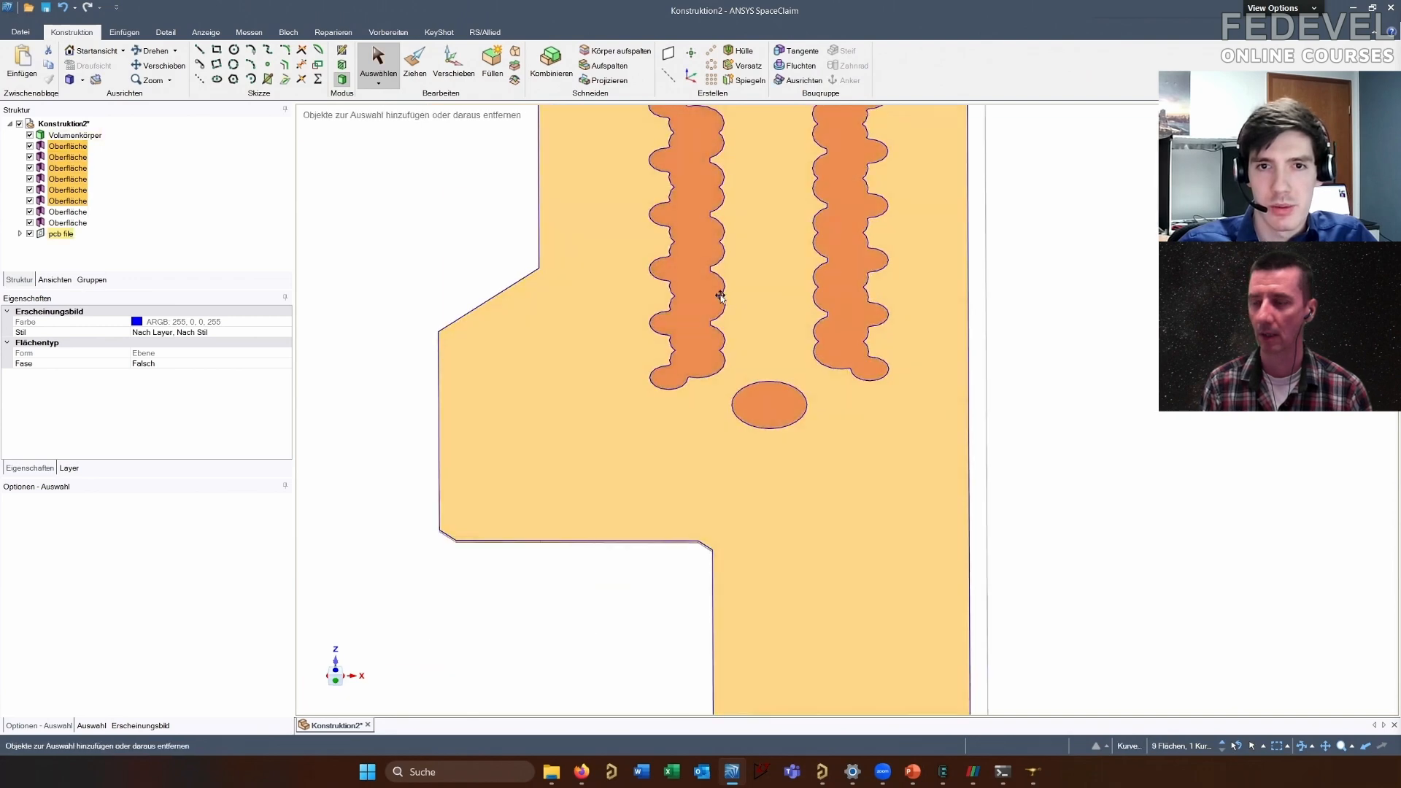
{"action": "scroll", "coordinate": [918, 269], "scroll_direction": "down", "scroll_amount": 5}
{"action": "scroll", "coordinate": [868, 326], "scroll_direction": "up", "scroll_amount": 2}
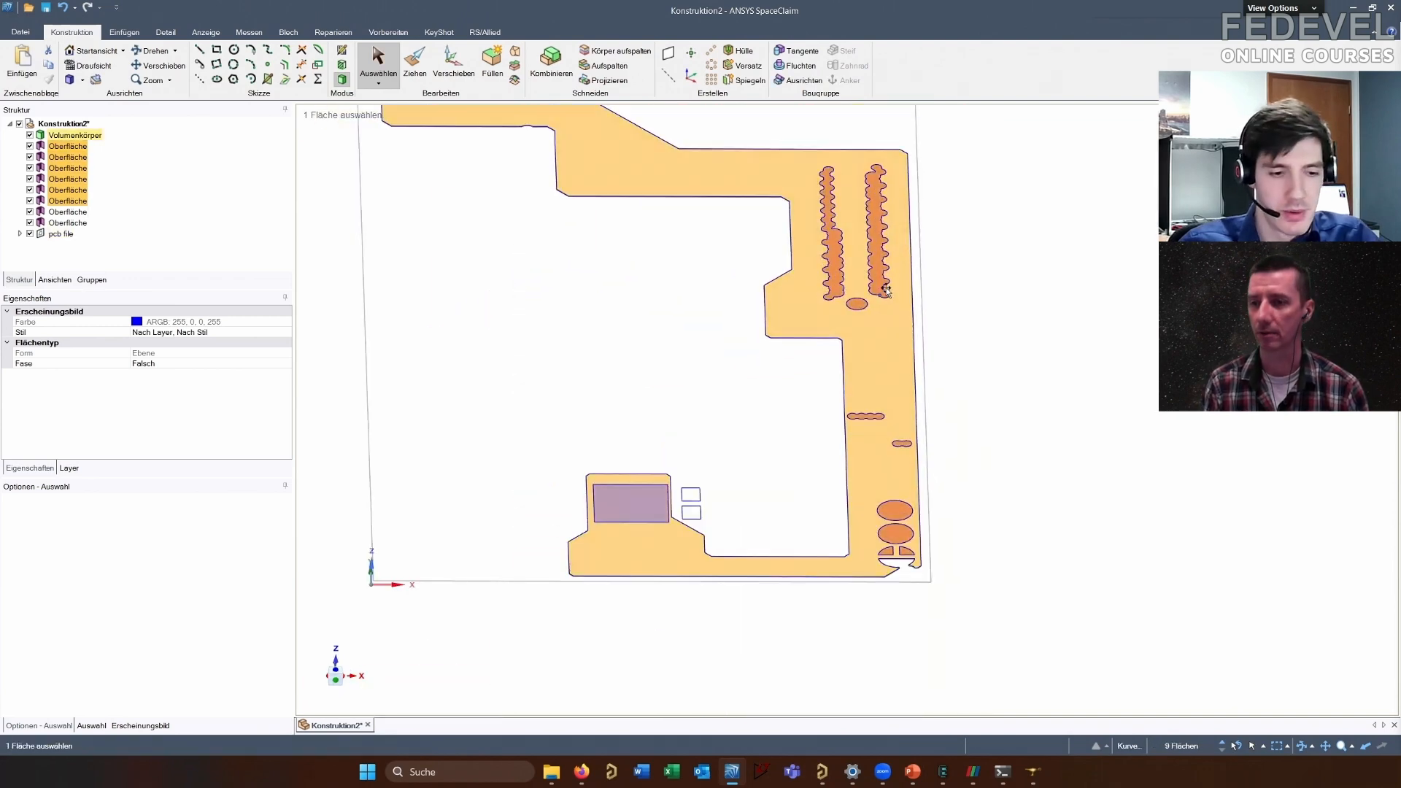
{"action": "key", "text": "p"}
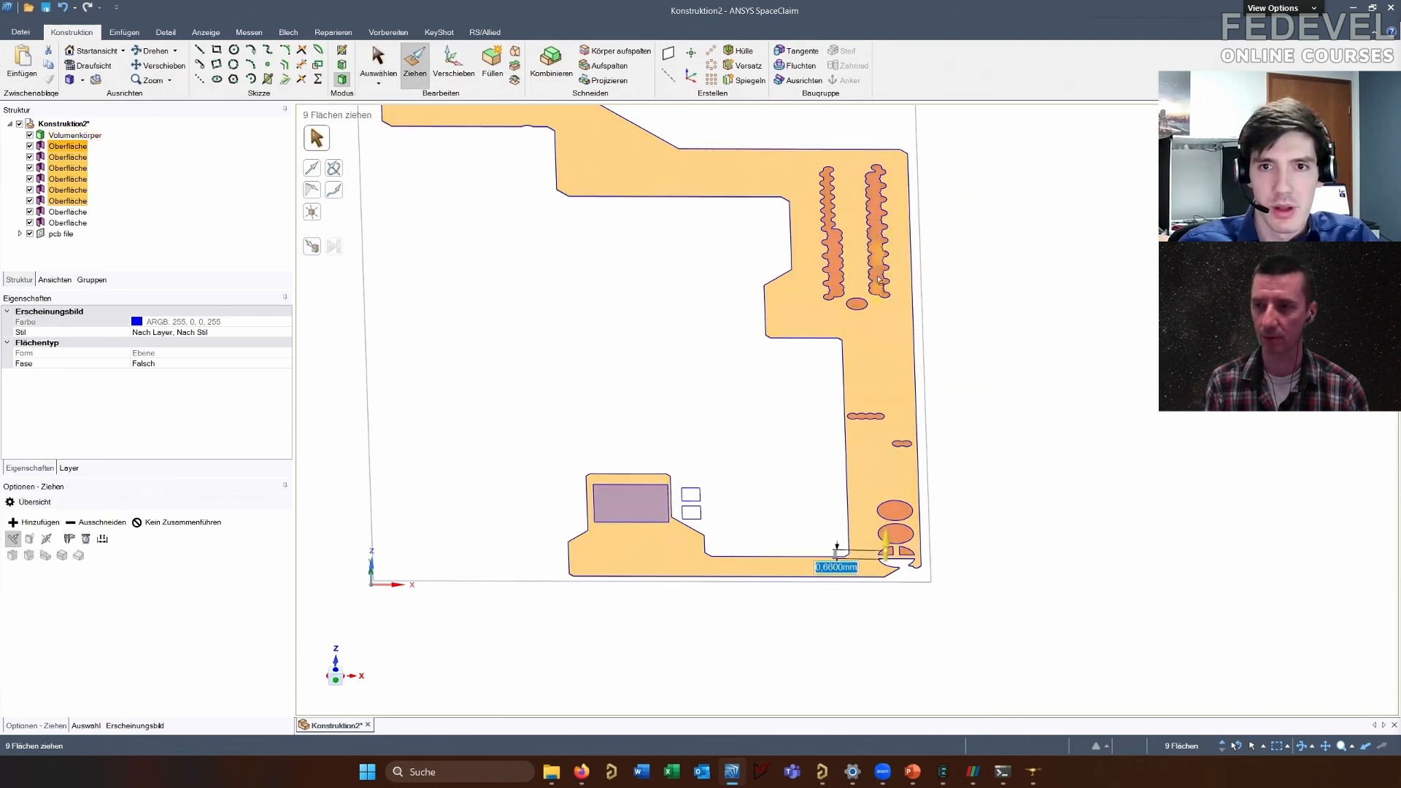
{"action": "key", "text": "Delete"}
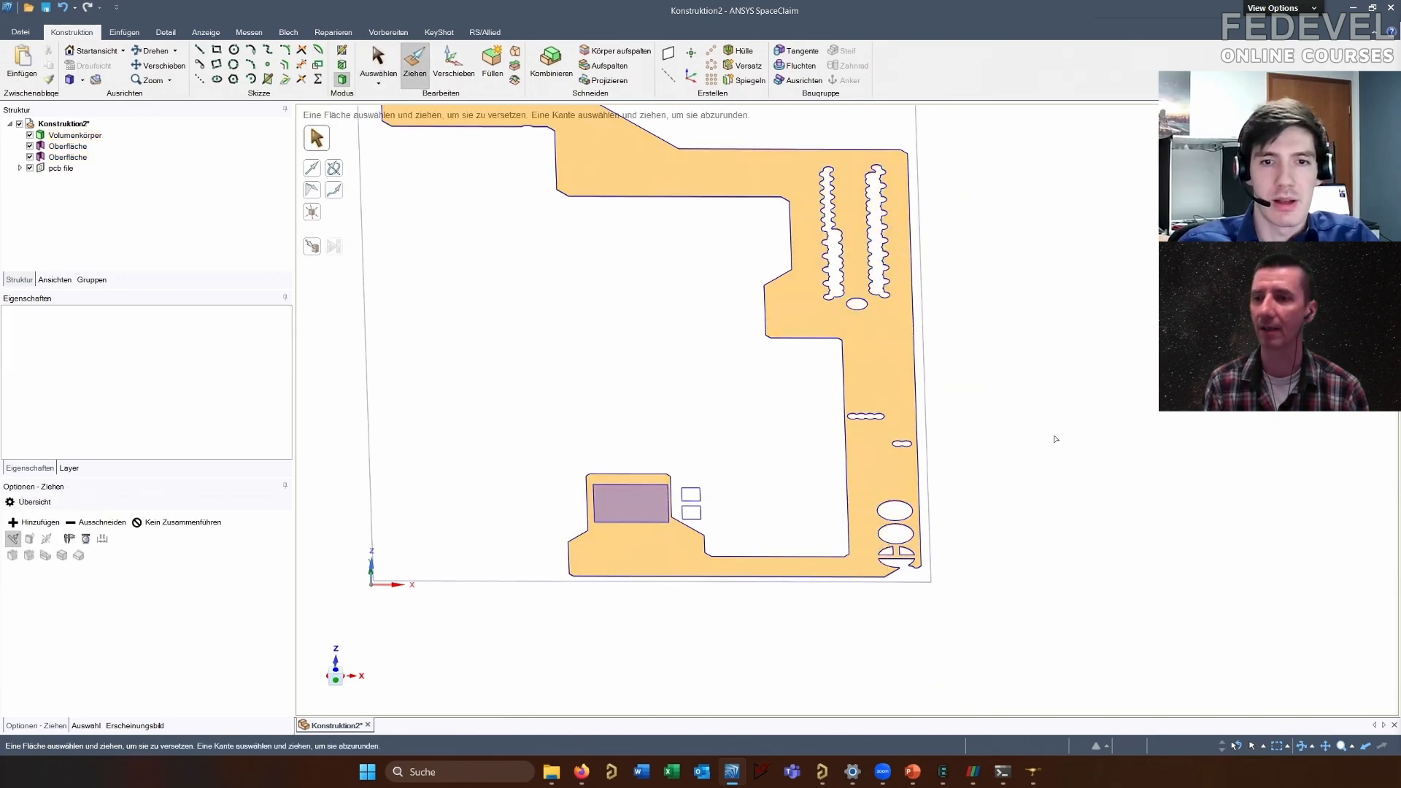
Pull the two pad surfaces at the copper area's upper-left end 0.05 mm outward into a raised solid contact
{"action": "middle_click_drag", "start_coordinate": [1052, 437], "coordinate": [1031, 434]}
{"action": "scroll", "coordinate": [989, 429], "scroll_direction": "down", "scroll_amount": 3}
{"action": "middle_click_drag", "start_coordinate": [837, 375], "coordinate": [829, 438]}
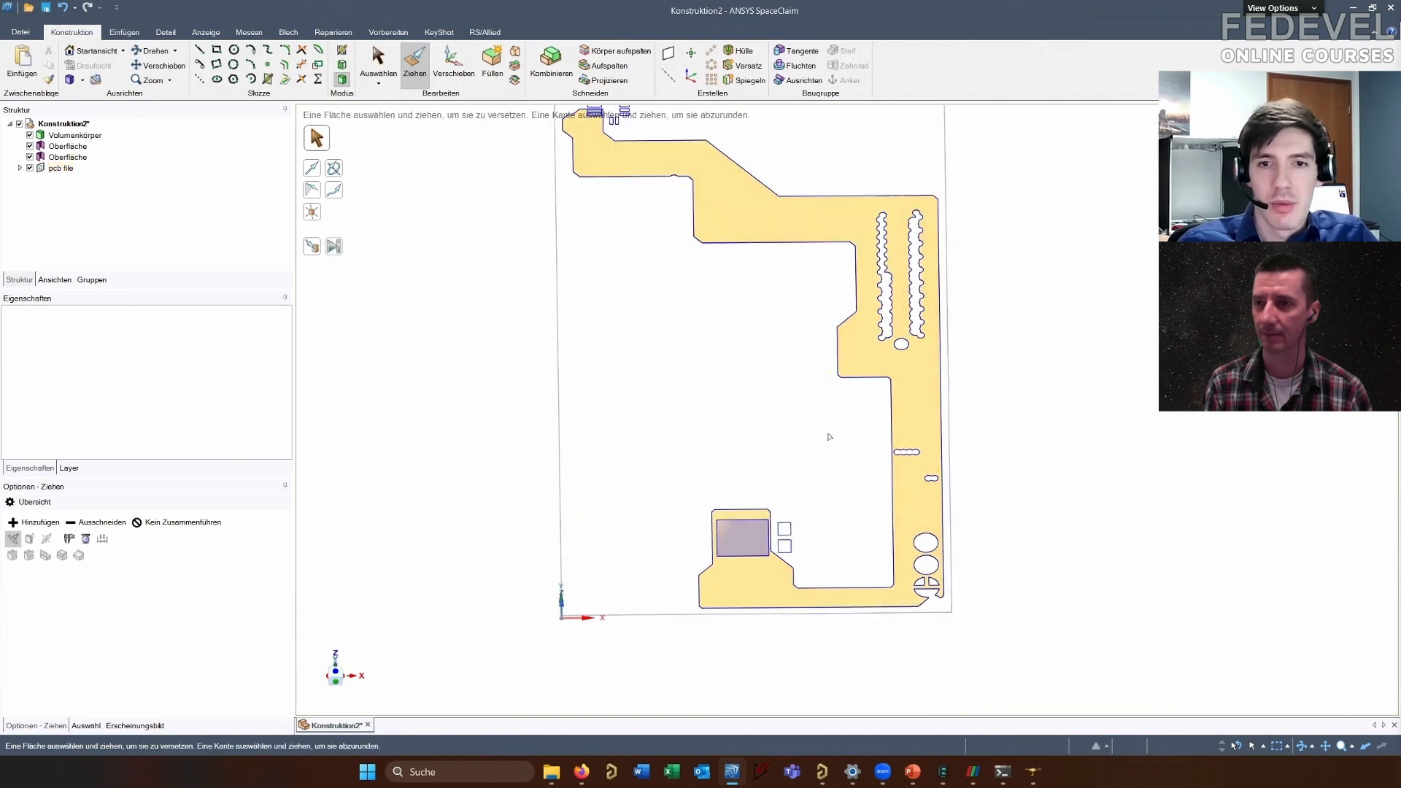
{"action": "key", "text": "Escape"}
{"action": "middle_click_drag", "start_coordinate": [781, 234], "coordinate": [766, 313], "text": "shift"}
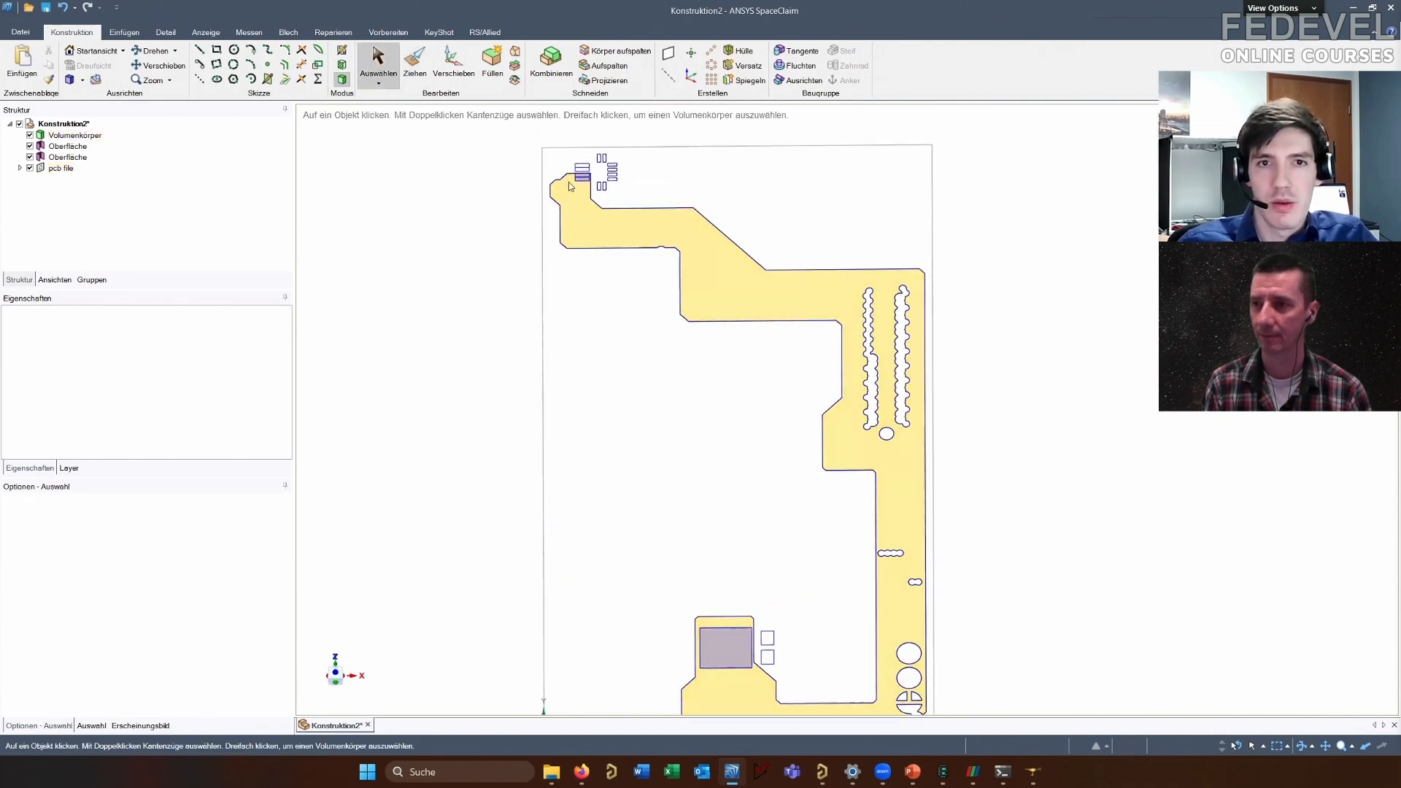
{"action": "scroll", "coordinate": [645, 218], "scroll_direction": "up", "scroll_amount": 5}
{"action": "left_click", "coordinate": [645, 217]}
{"action": "scroll", "coordinate": [653, 225], "scroll_direction": "up", "scroll_amount": 3}
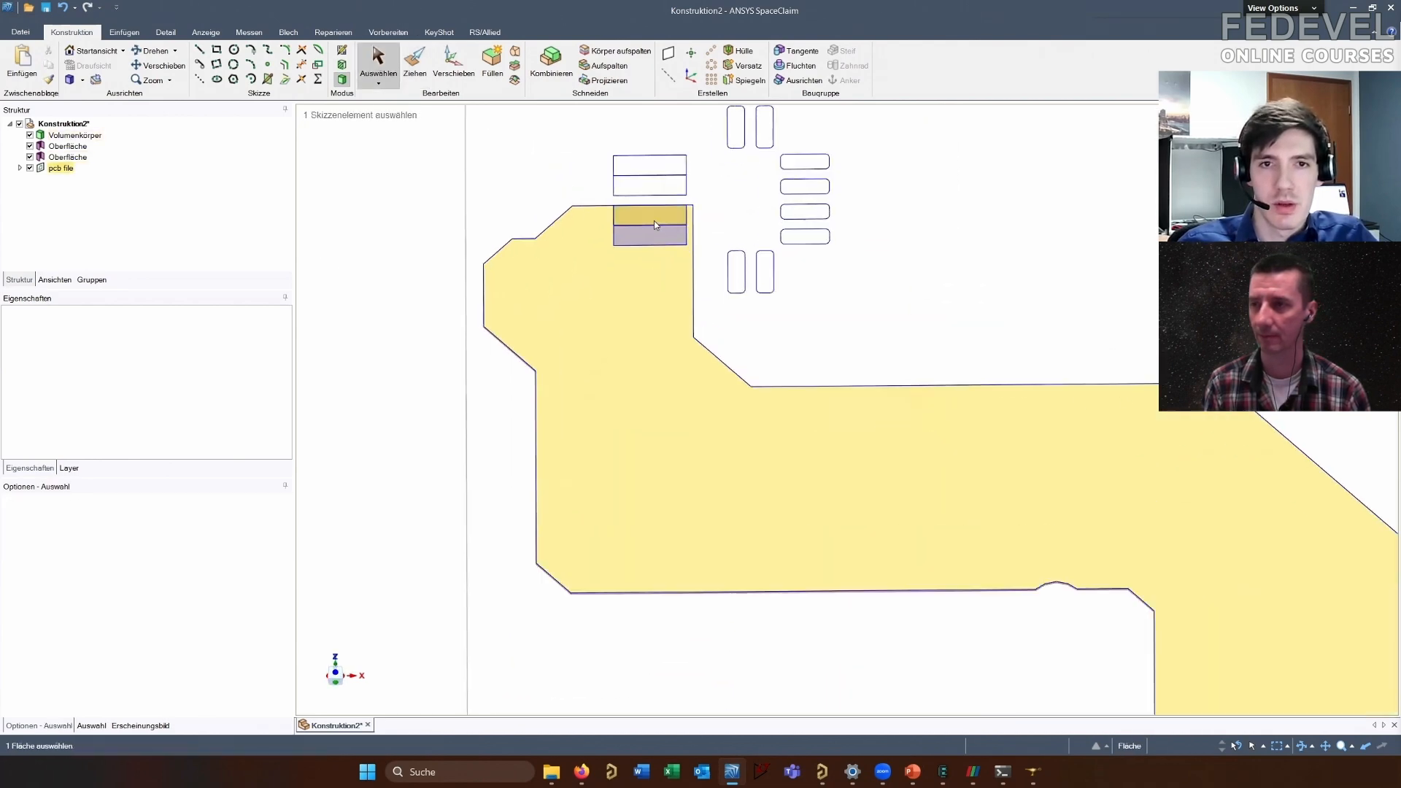
{"action": "left_click", "coordinate": [653, 219]}
{"action": "left_click", "coordinate": [650, 232], "text": "ctrl"}
{"action": "middle_click_drag", "start_coordinate": [651, 243], "coordinate": [678, 206]}
{"action": "scroll", "coordinate": [667, 217], "scroll_direction": "up", "scroll_amount": 2}
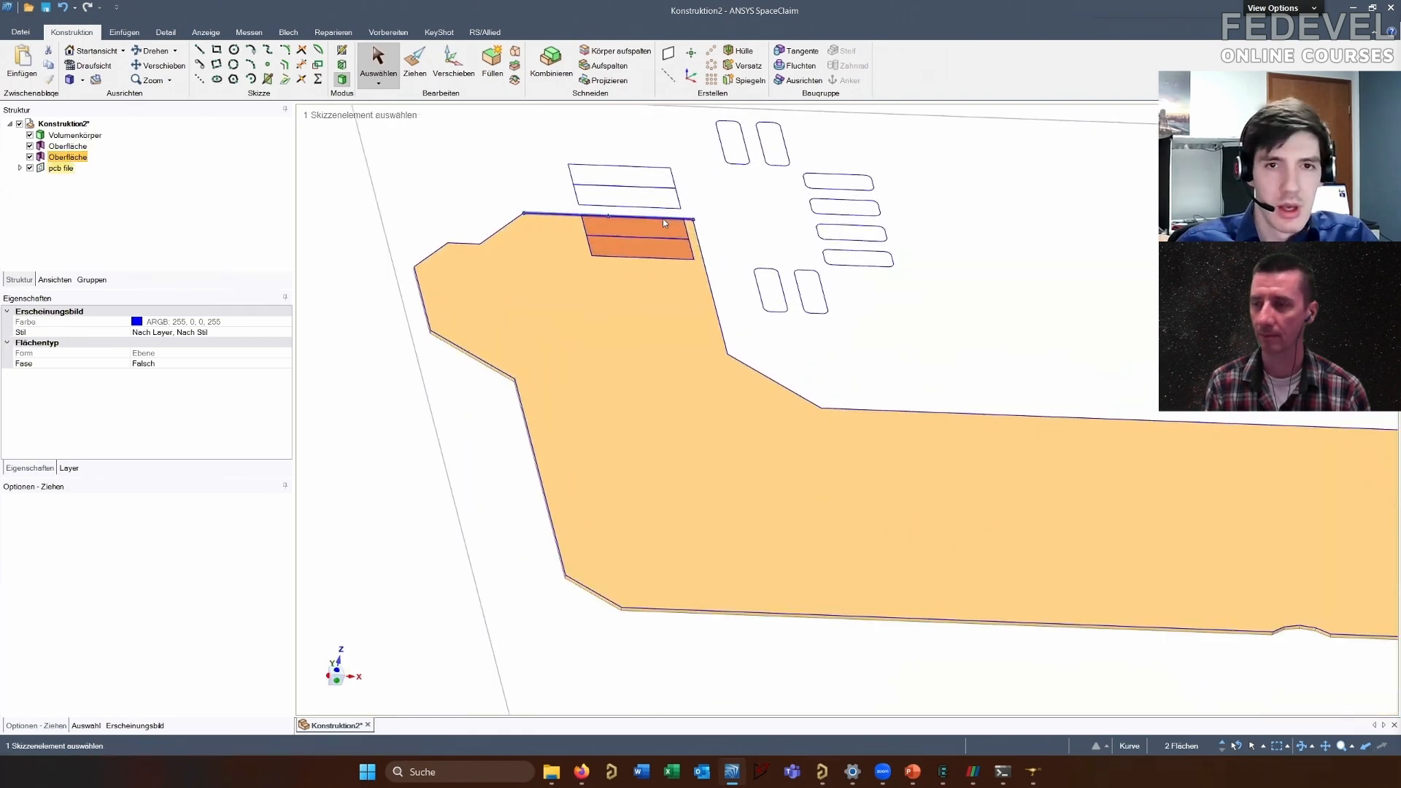
{"action": "key", "text": "p"}
{"action": "left_click_drag", "start_coordinate": [640, 238], "coordinate": [644, 247]}
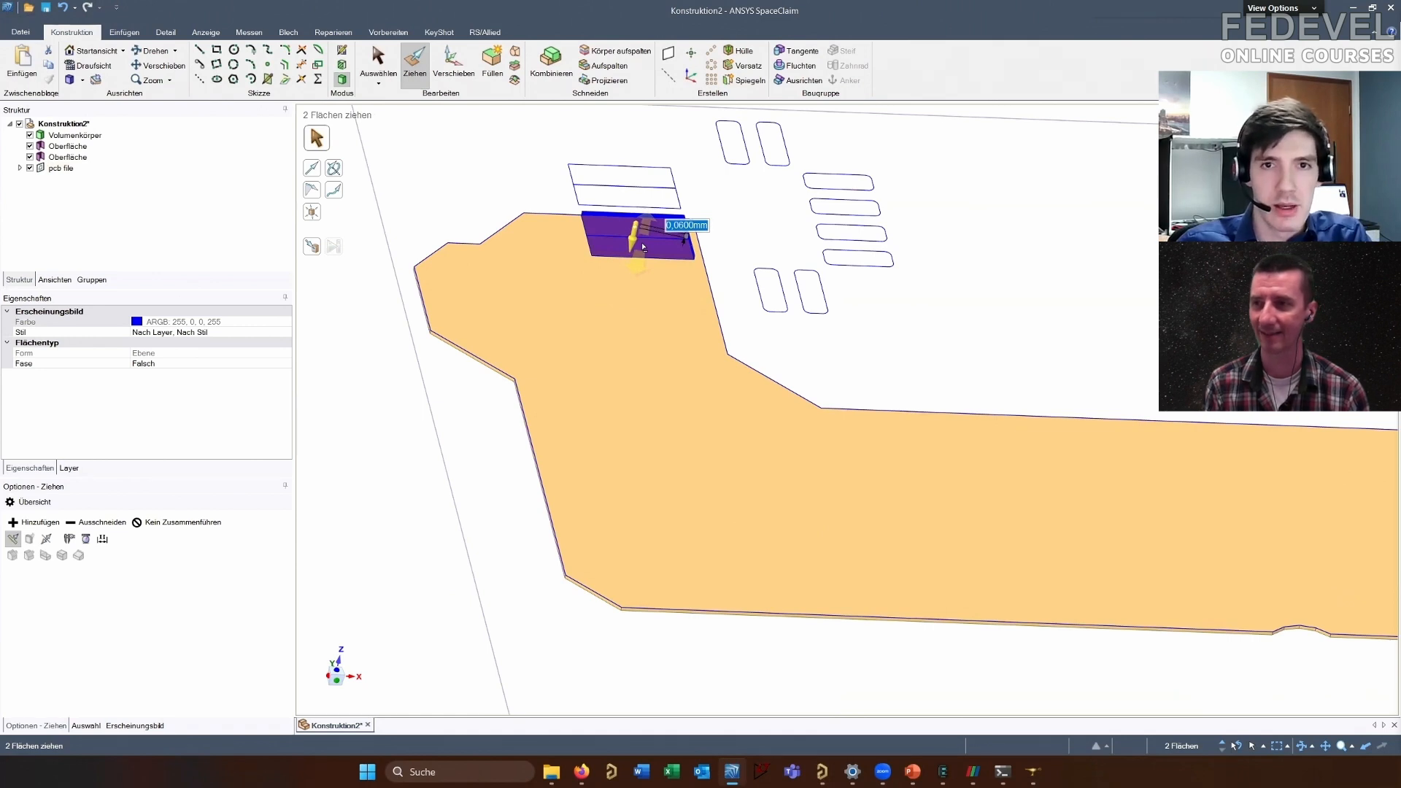
{"action": "type", "text": "0,05"}
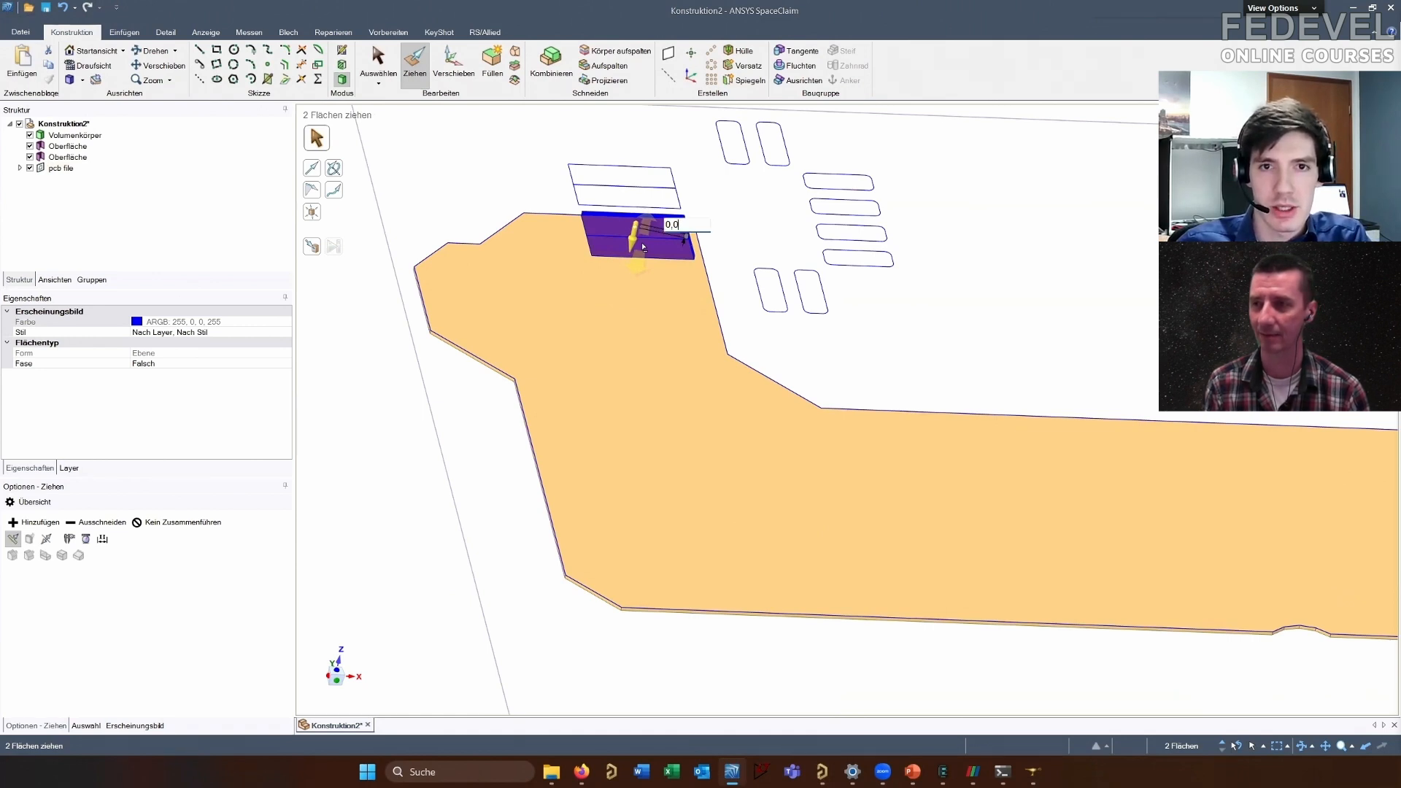
{"action": "key", "text": "Return"}
{"action": "middle_click_drag", "start_coordinate": [869, 282], "coordinate": [961, 288]}
{"action": "key", "text": "Escape"}
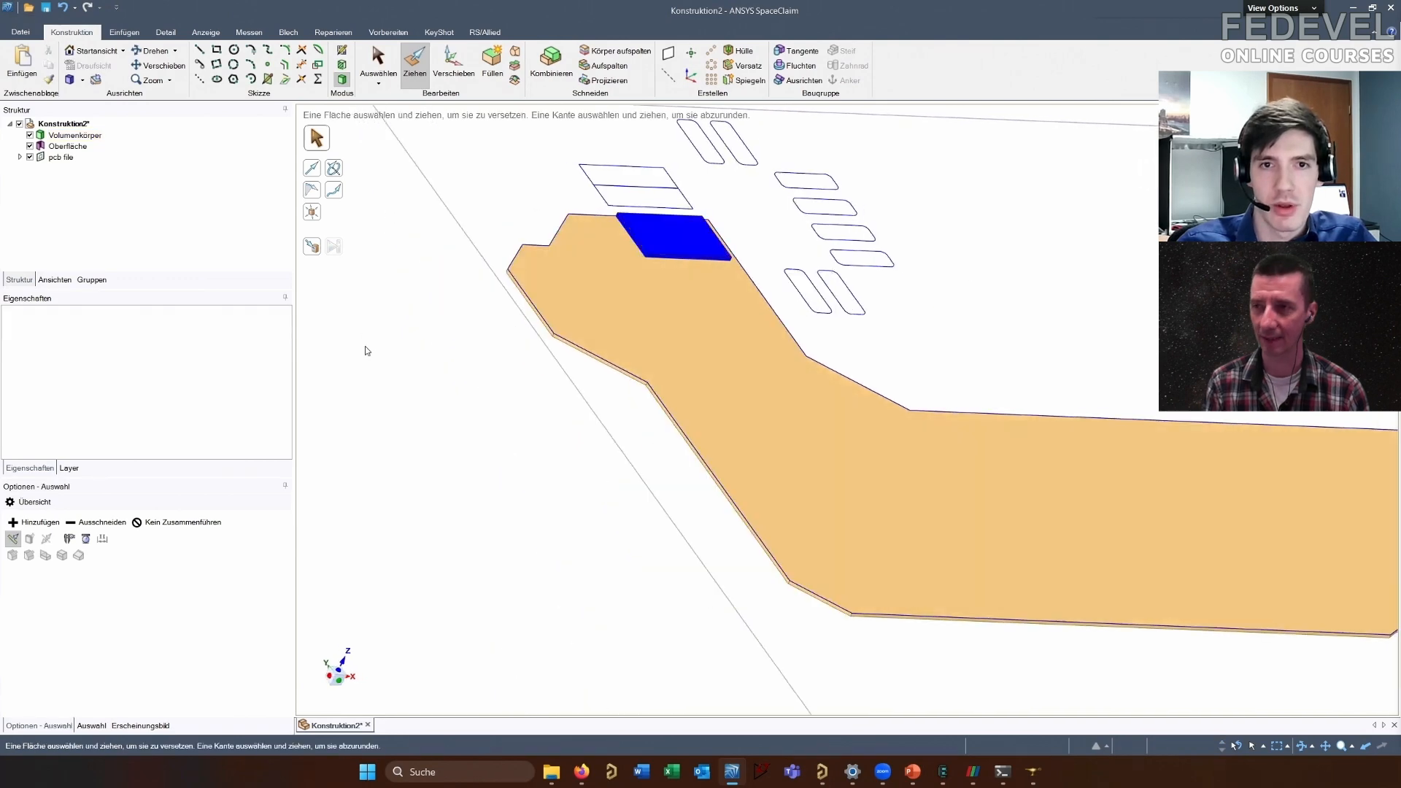
{"action": "key", "text": "Escape"}
Select the whole copper body including the raised pad and remove its colour overrides
{"action": "scroll", "coordinate": [651, 225], "scroll_direction": "up", "scroll_amount": 2}
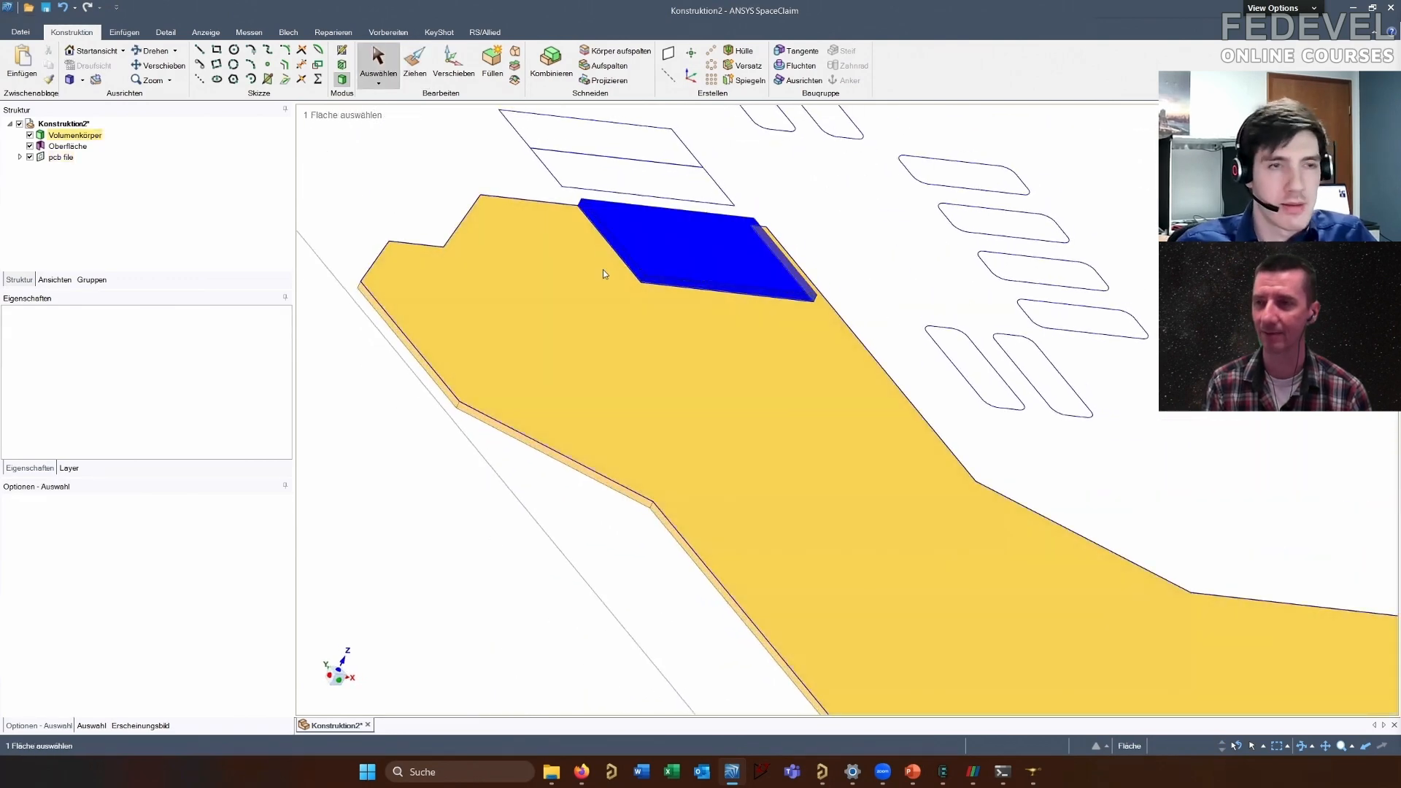
{"action": "left_click", "coordinate": [651, 300]}
{"action": "double_click", "coordinate": [651, 299]}
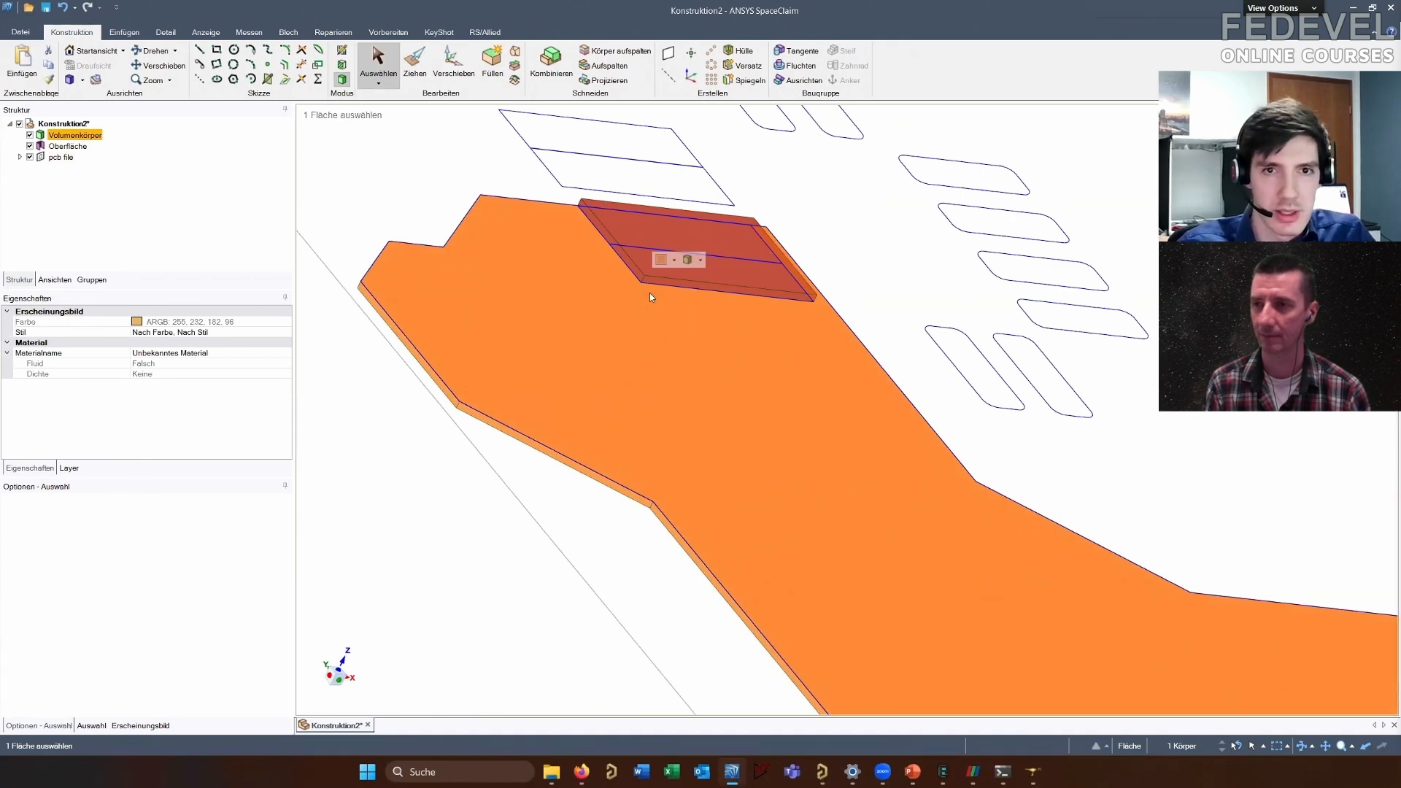
{"action": "left_click", "coordinate": [643, 261]}
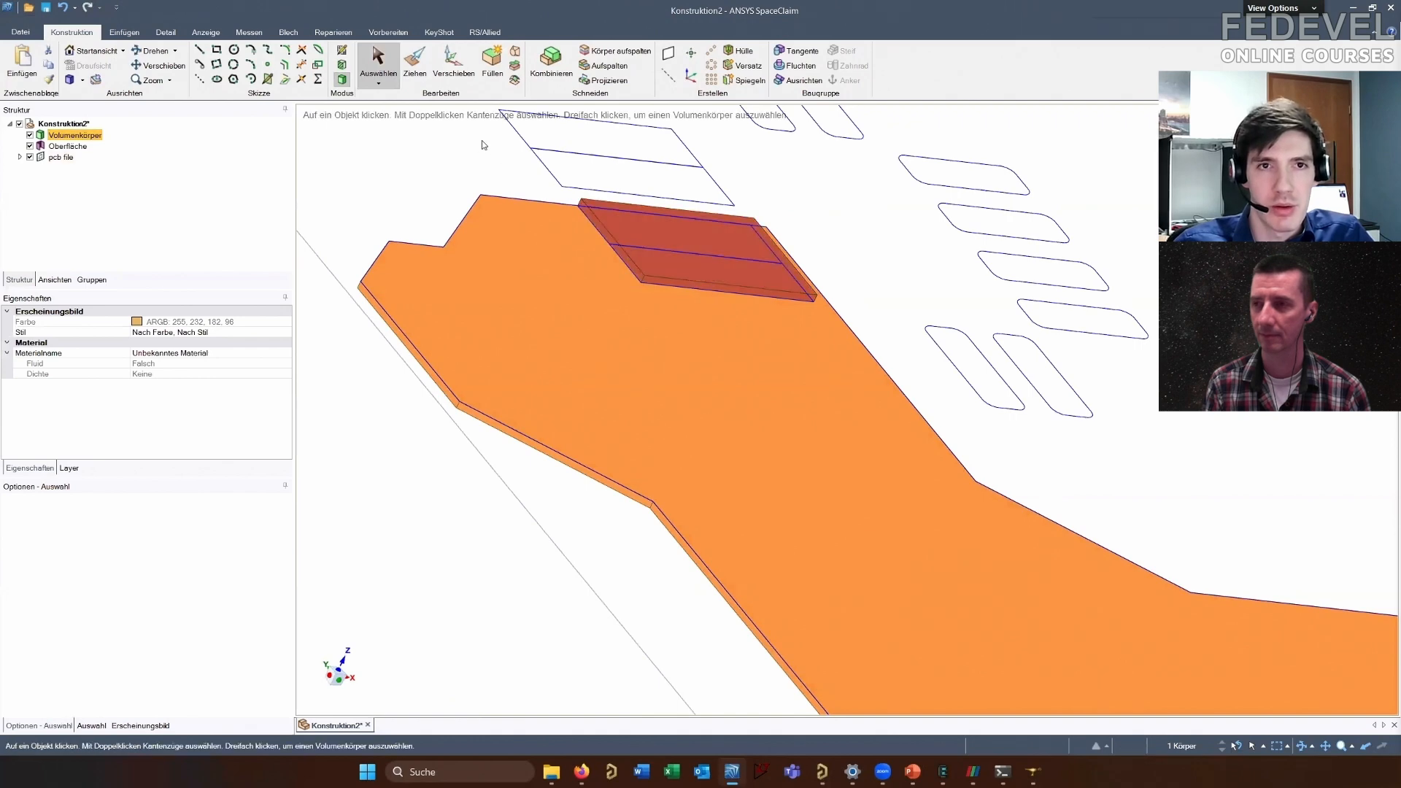
{"action": "scroll", "coordinate": [645, 243], "scroll_direction": "down", "scroll_amount": 3}
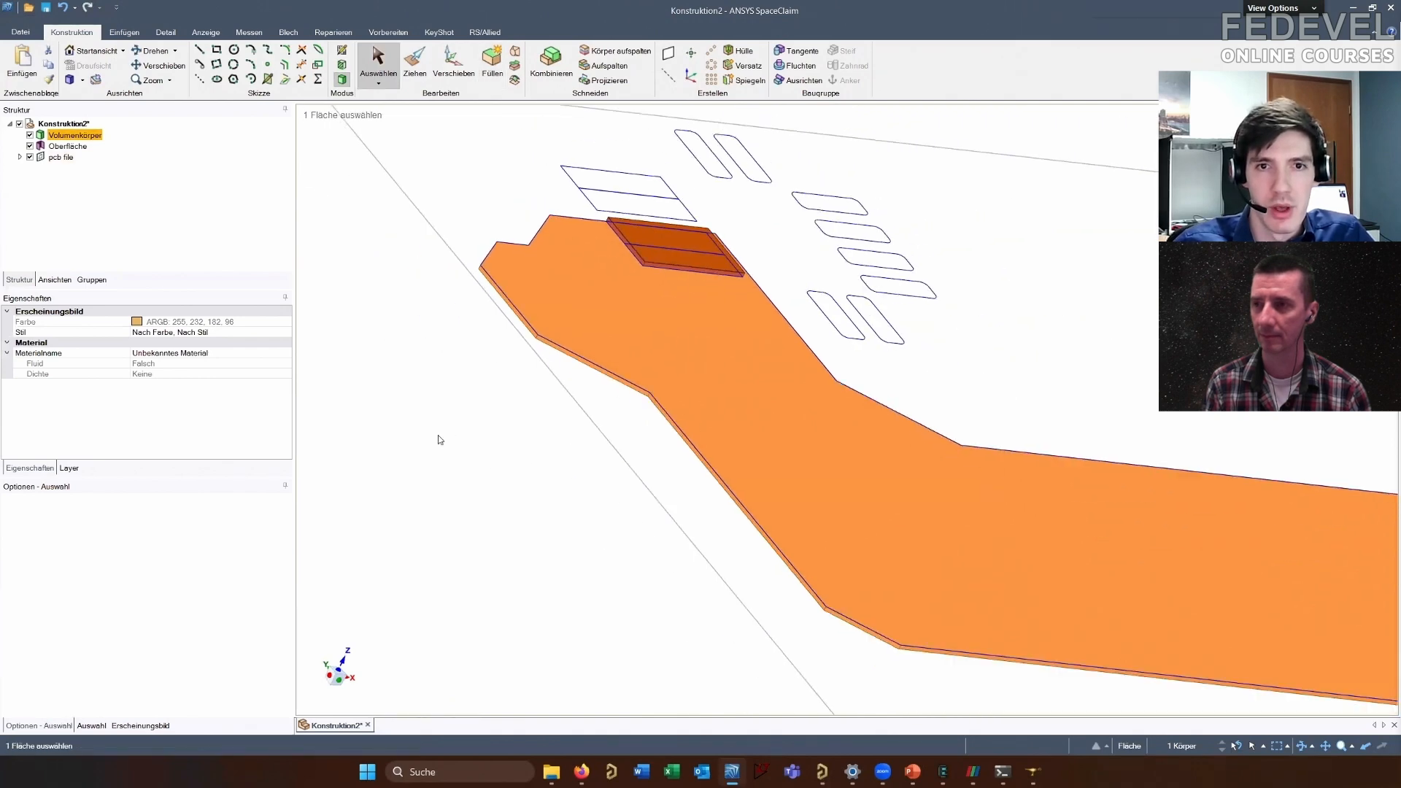
{"action": "left_click", "coordinate": [442, 434]}
{"action": "scroll", "coordinate": [650, 267], "scroll_direction": "up", "scroll_amount": 2}
{"action": "mouse_move", "coordinate": [653, 270]}
{"action": "middle_mouse_down"}
{"action": "mouse_move", "coordinate": [672, 228]}
{"action": "mouse_move", "coordinate": [645, 267]}
{"action": "middle_mouse_up"}
{"action": "triple_click", "coordinate": [656, 286]}
{"action": "left_click", "coordinate": [643, 224], "text": "ctrl"}
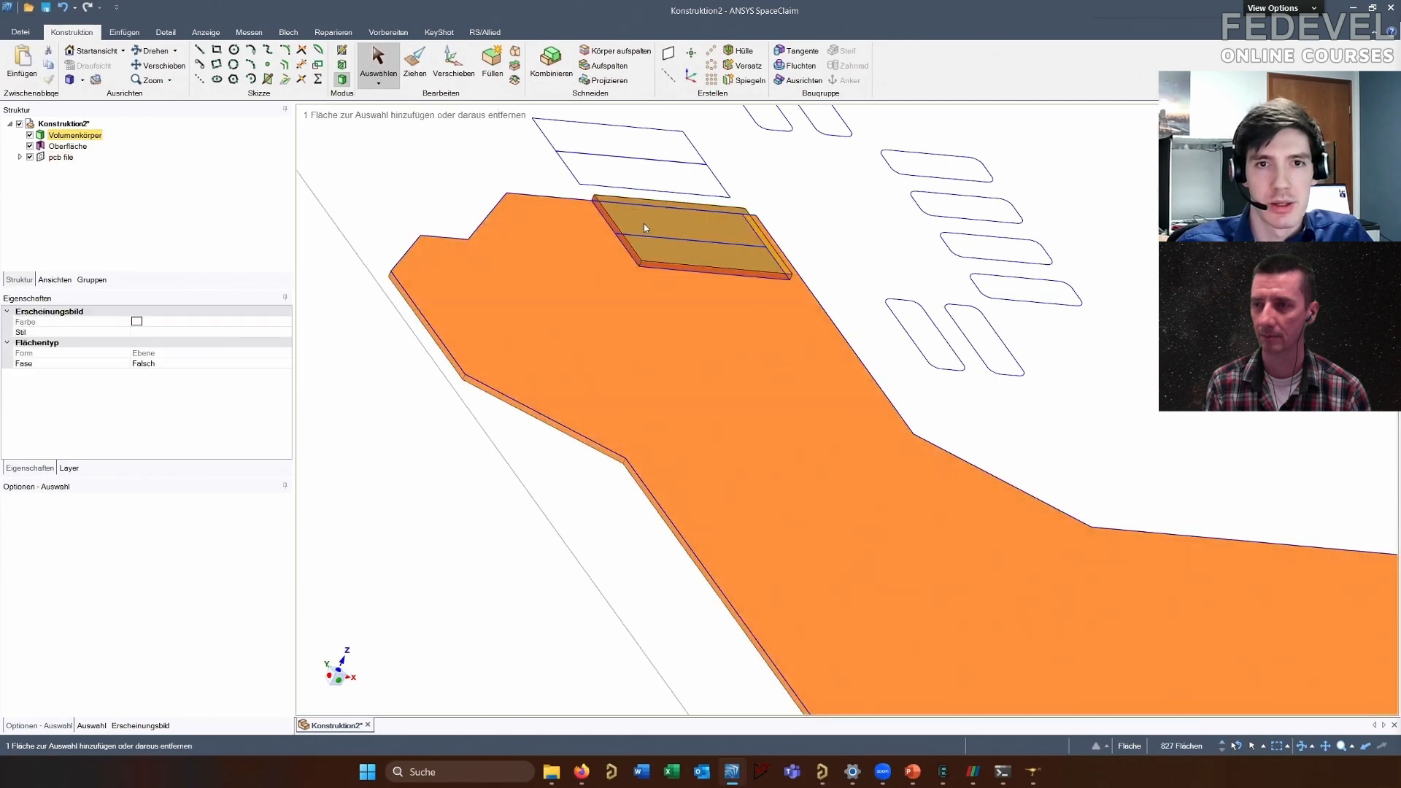
{"action": "triple_click", "coordinate": [650, 246]}
{"action": "left_click", "coordinate": [633, 282], "text": "ctrl"}
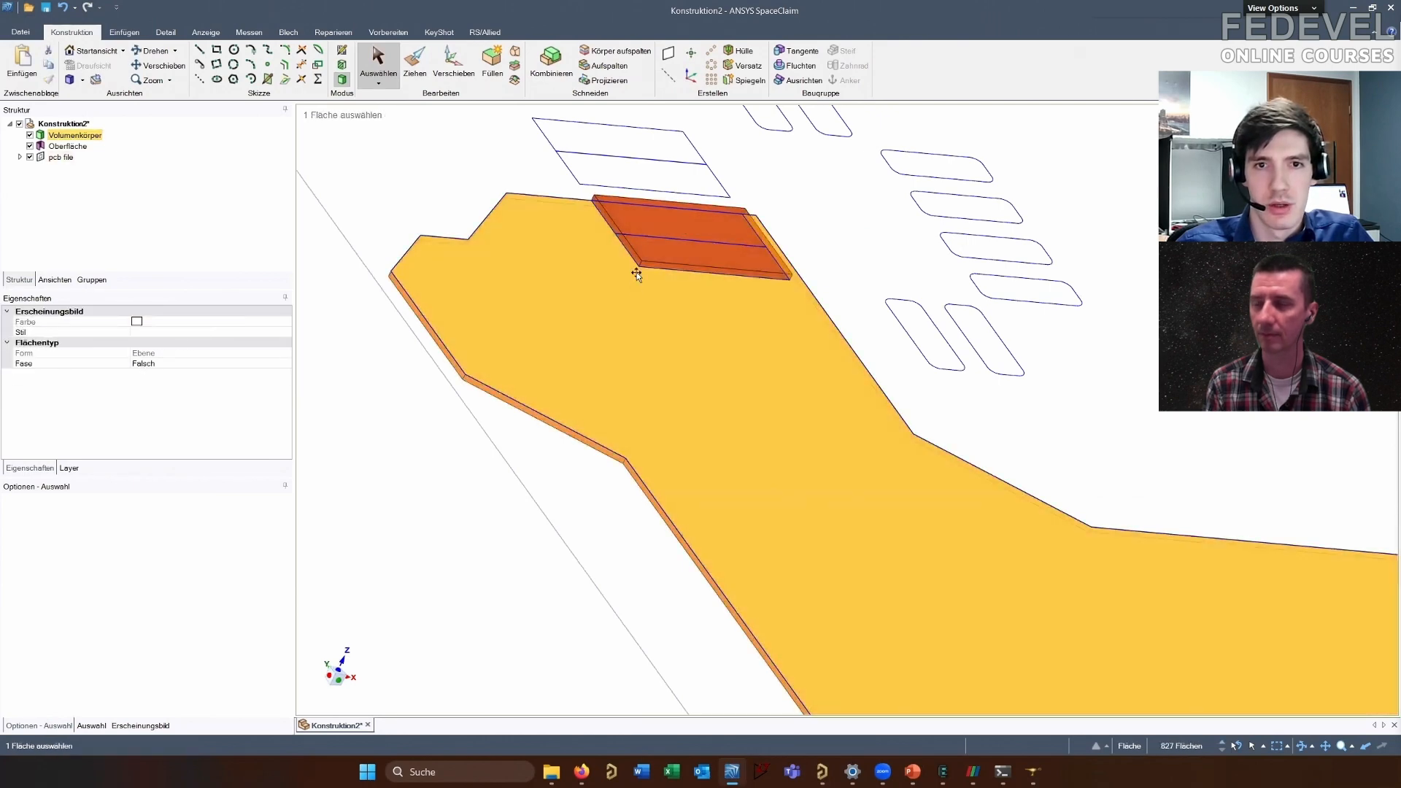
{"action": "left_click", "coordinate": [636, 267]}
{"action": "triple_click", "coordinate": [606, 262]}
{"action": "left_click", "coordinate": [616, 227]}
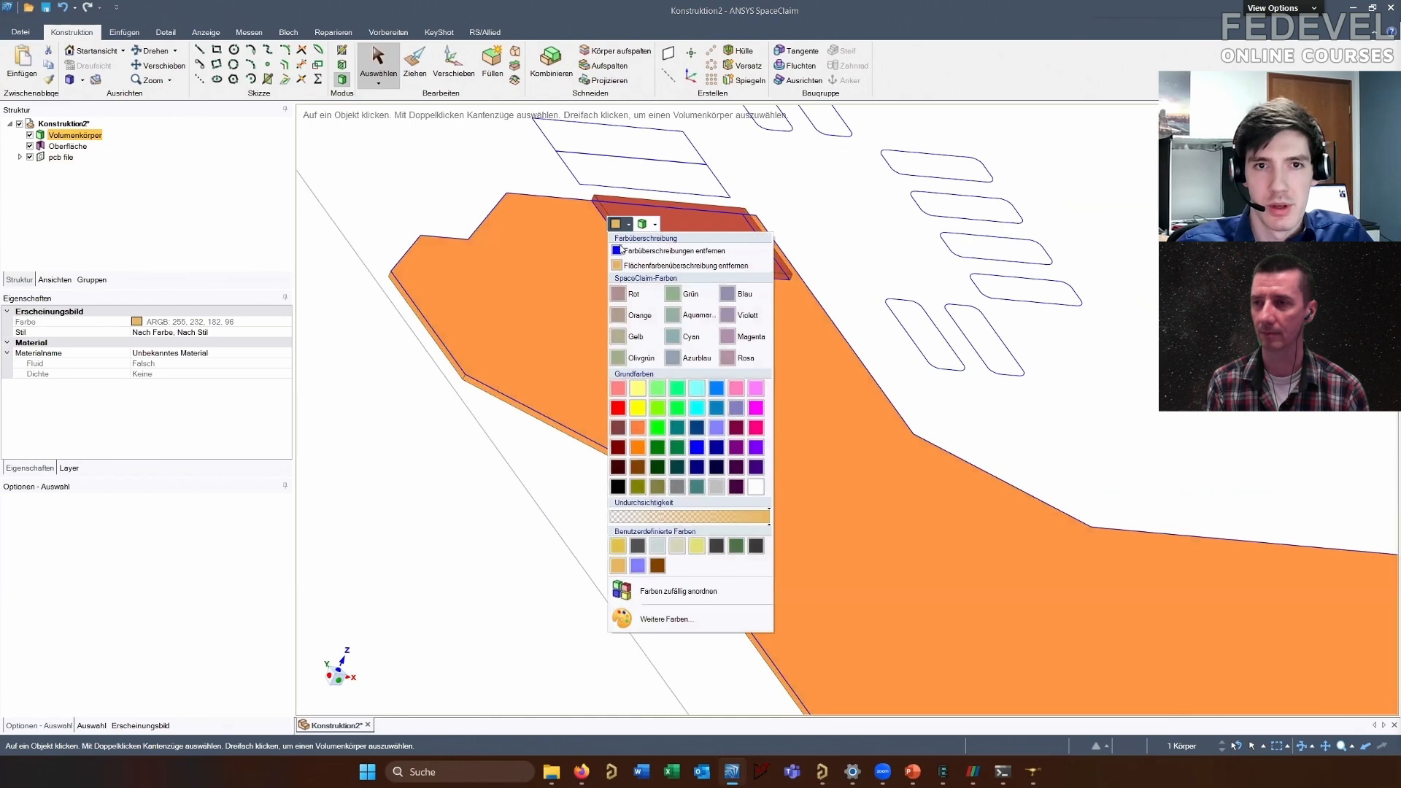
{"action": "left_click", "coordinate": [635, 252]}
{"action": "left_click", "coordinate": [482, 450]}
{"action": "scroll", "coordinate": [582, 283], "scroll_direction": "down", "scroll_amount": 1}
{"action": "scroll", "coordinate": [582, 286], "scroll_direction": "down", "scroll_amount": 2}
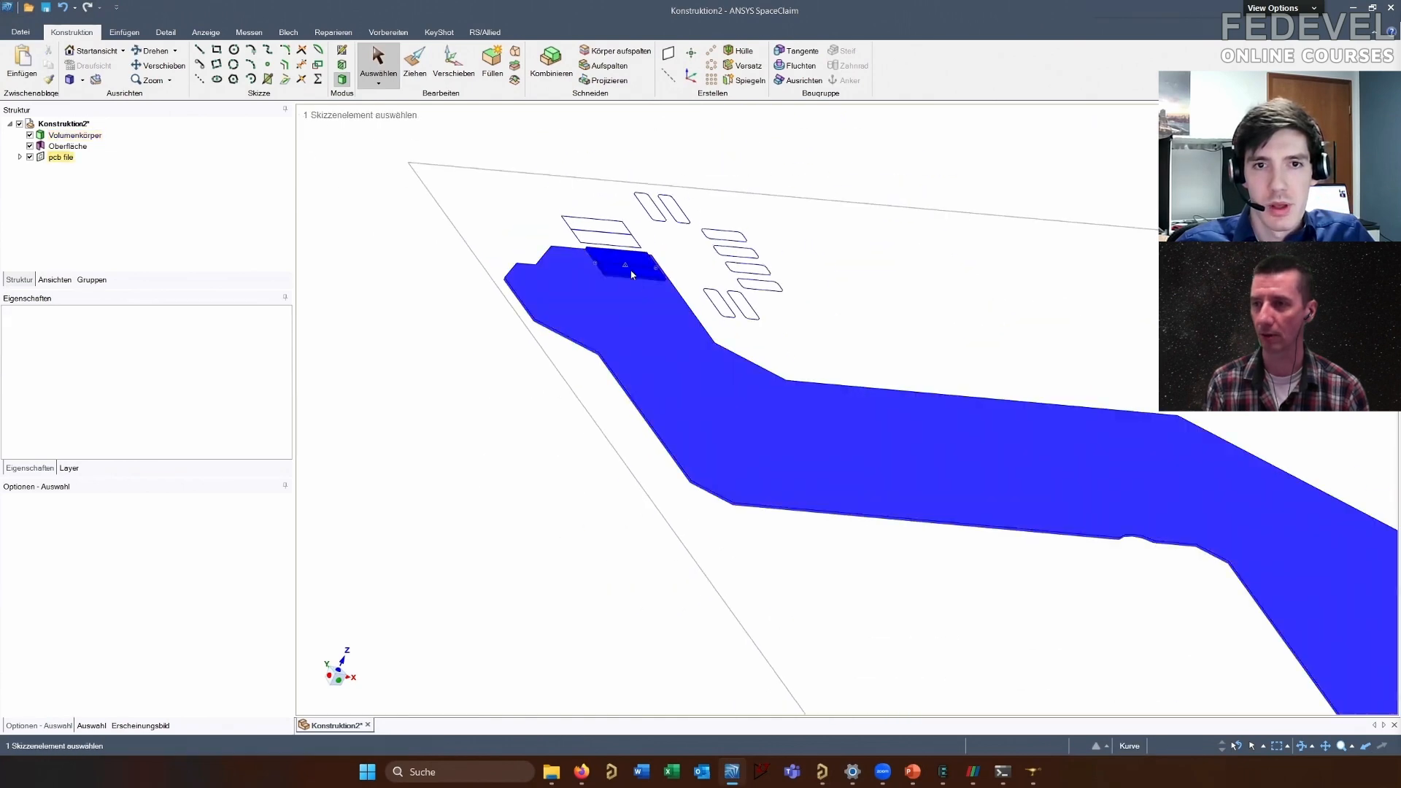
Give the copper body the light orange custom colour
{"action": "left_click", "coordinate": [628, 293]}
{"action": "left_click", "coordinate": [630, 301]}
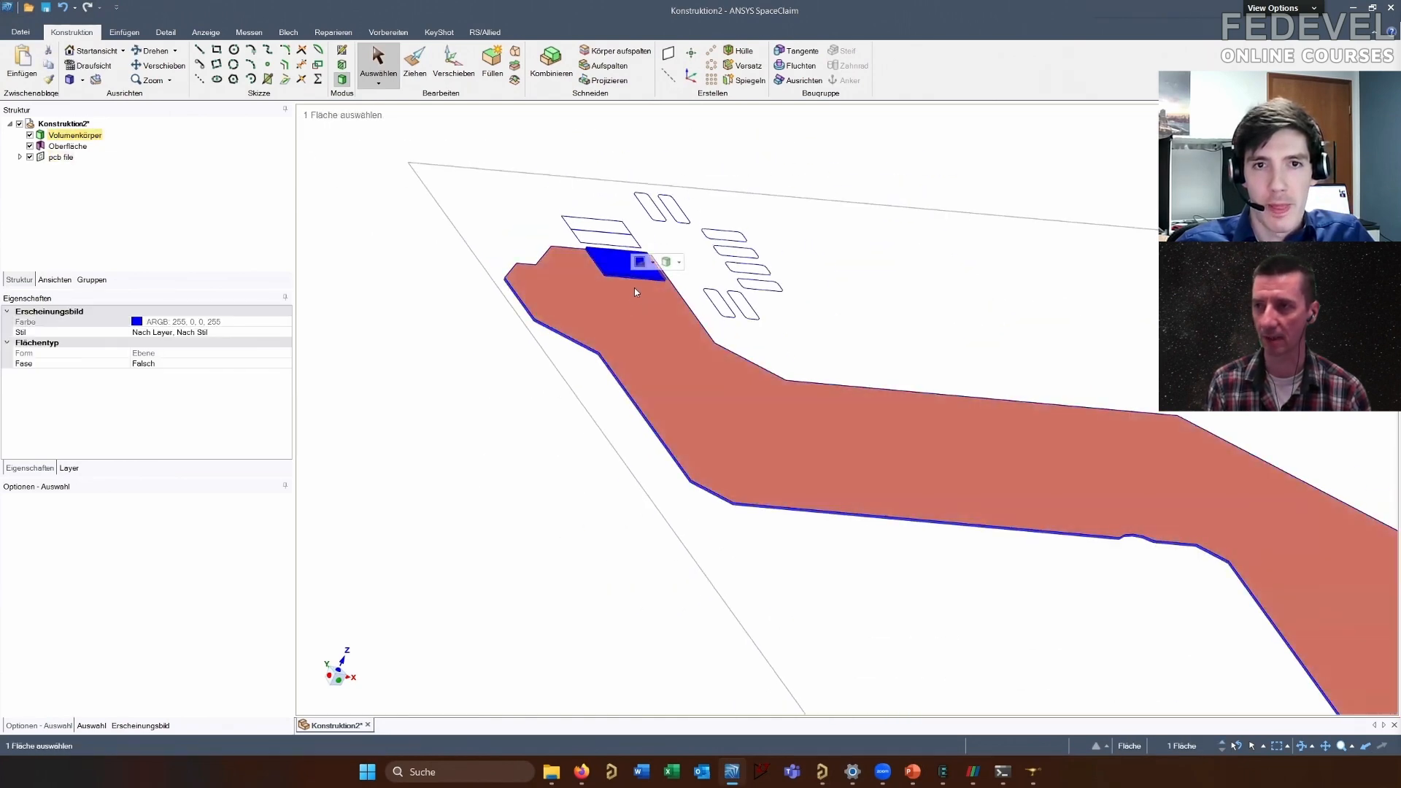
{"action": "triple_click", "coordinate": [658, 335]}
{"action": "left_click", "coordinate": [664, 298]}
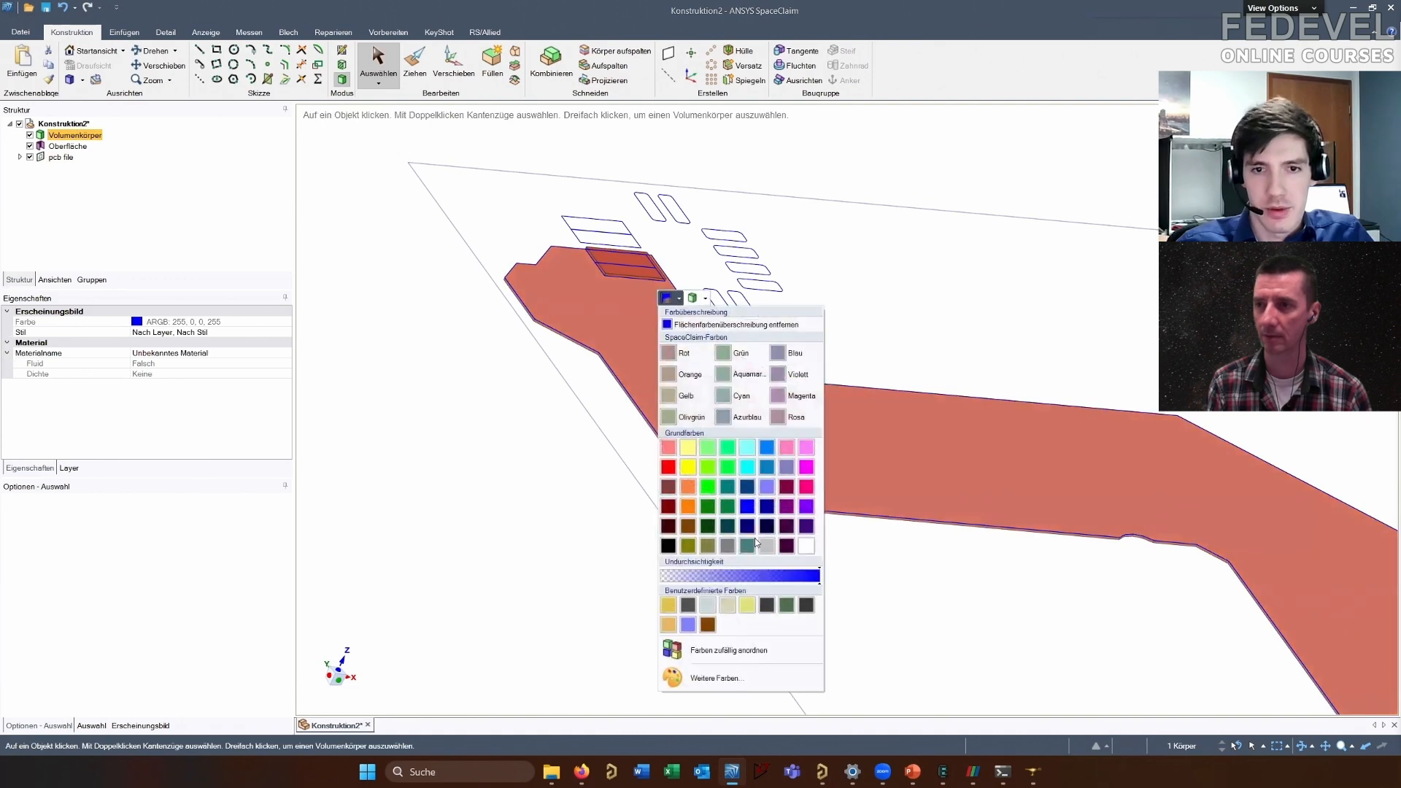
{"action": "left_click", "coordinate": [666, 624]}
{"action": "left_click", "coordinate": [769, 510]}
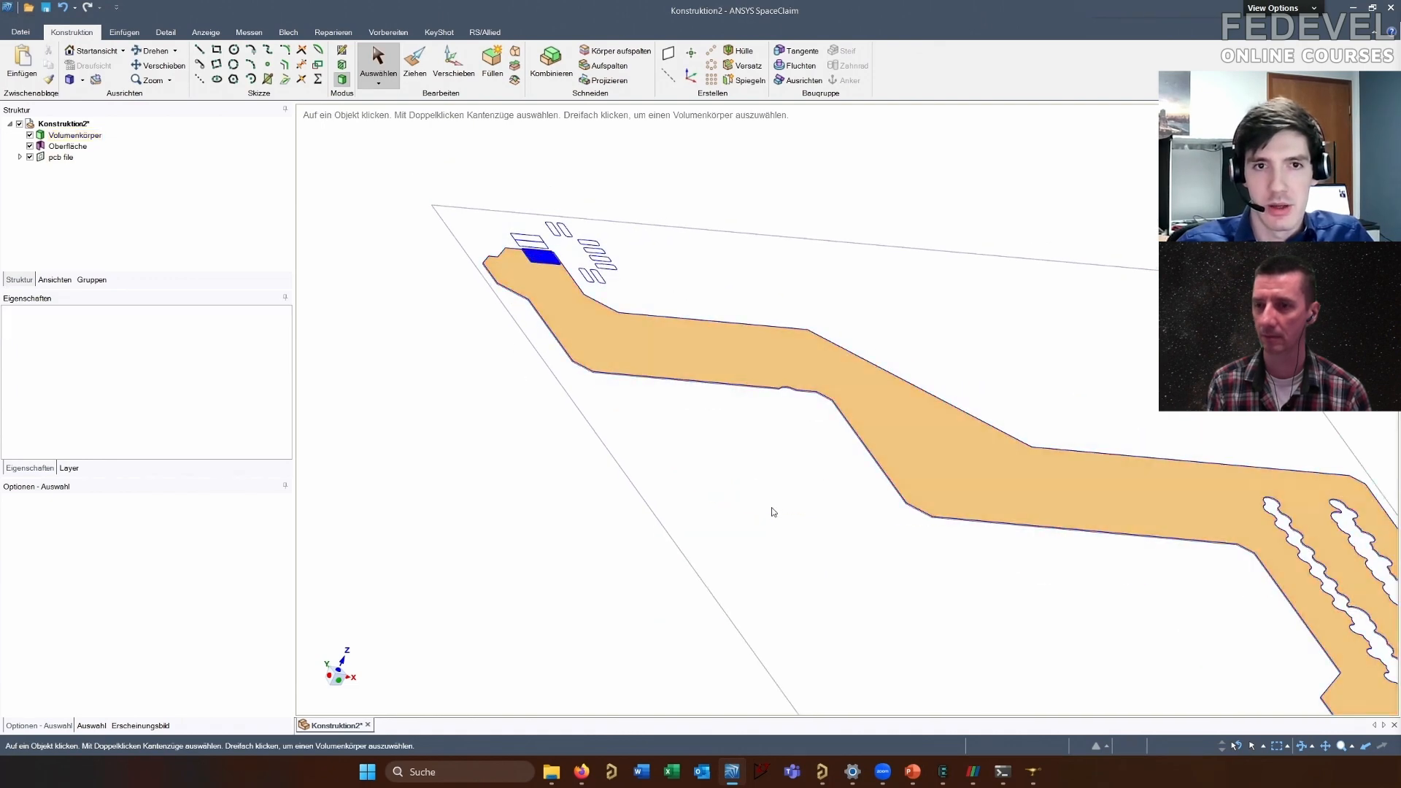
Pull the large rectangular pad surface at the copper area's lower-left end outward into a raised solid contact
{"action": "scroll", "coordinate": [907, 437], "scroll_direction": "up", "scroll_amount": 5}
{"action": "scroll", "coordinate": [1018, 410], "scroll_direction": "up", "scroll_amount": 3}
{"action": "left_click", "coordinate": [1017, 405]}
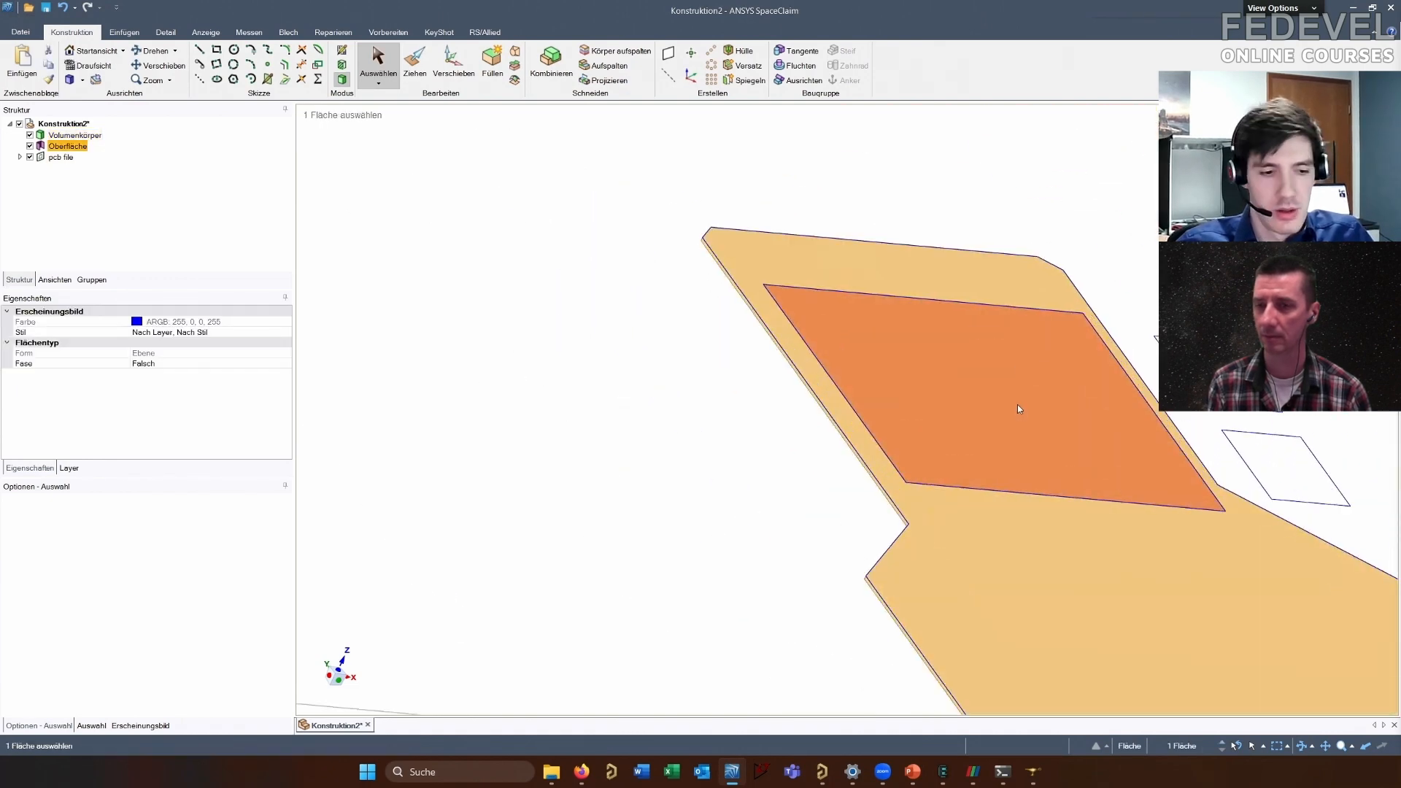
{"action": "key", "text": "p"}
{"action": "left_click", "coordinate": [1008, 408]}
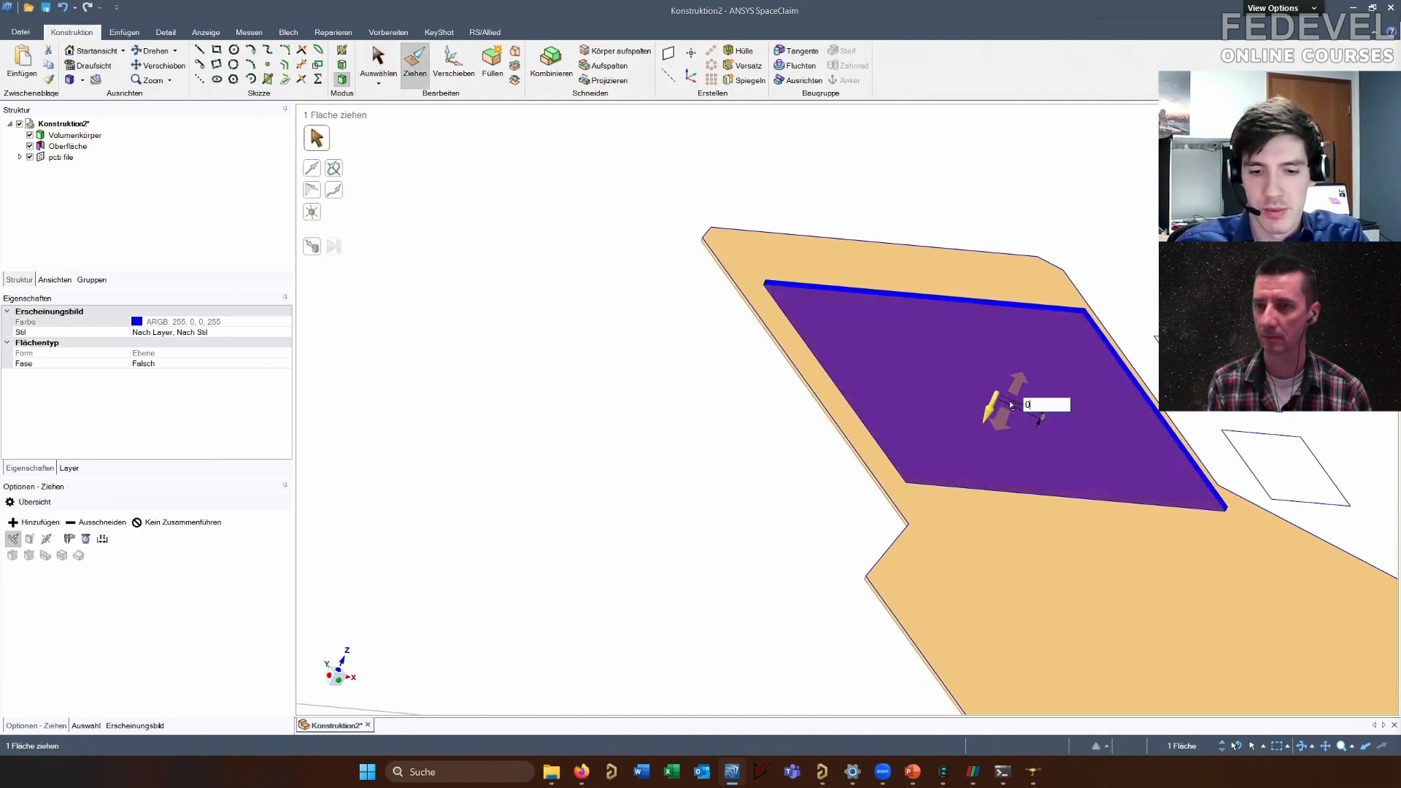
{"action": "key", "text": "Return"}
{"action": "scroll", "coordinate": [598, 441], "scroll_direction": "down", "scroll_amount": 3}
{"action": "key", "text": "Escape"}
{"action": "key", "text": "Escape"}
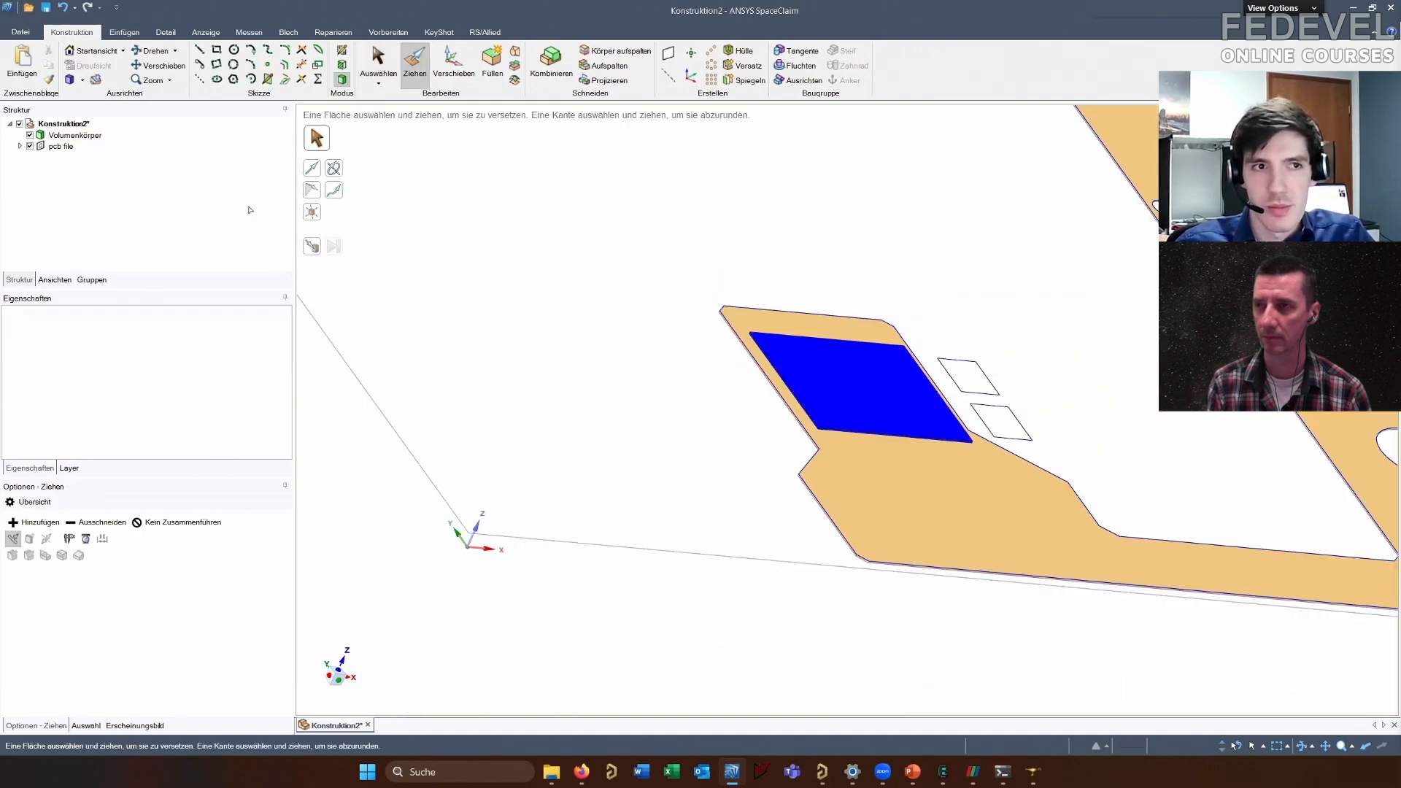
Hide the pcb file component and view the copper body straight from above
{"action": "left_click", "coordinate": [29, 147]}
{"action": "scroll", "coordinate": [642, 436], "scroll_direction": "down", "scroll_amount": 3}
{"action": "middle_click_drag", "start_coordinate": [705, 401], "coordinate": [721, 410]}
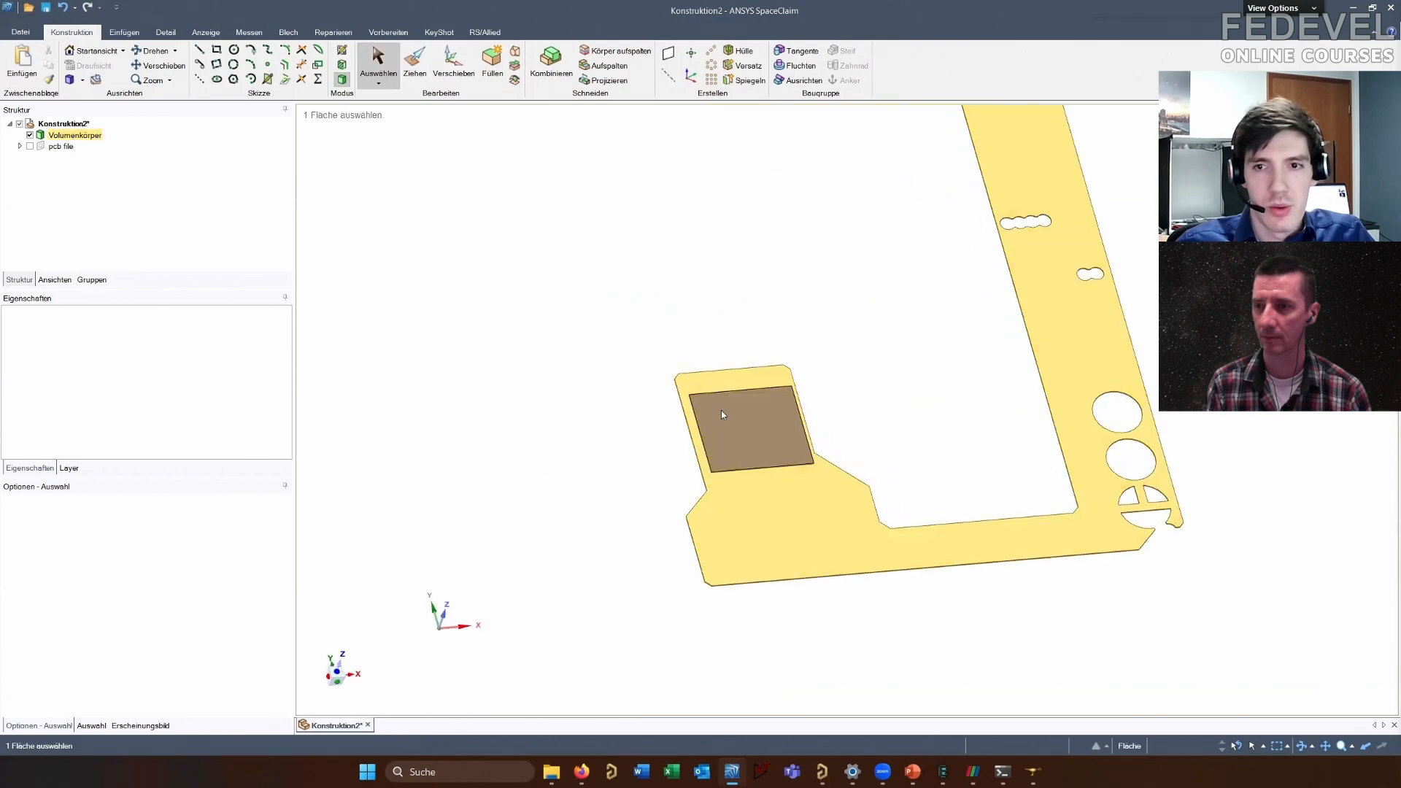
{"action": "left_click", "coordinate": [756, 435]}
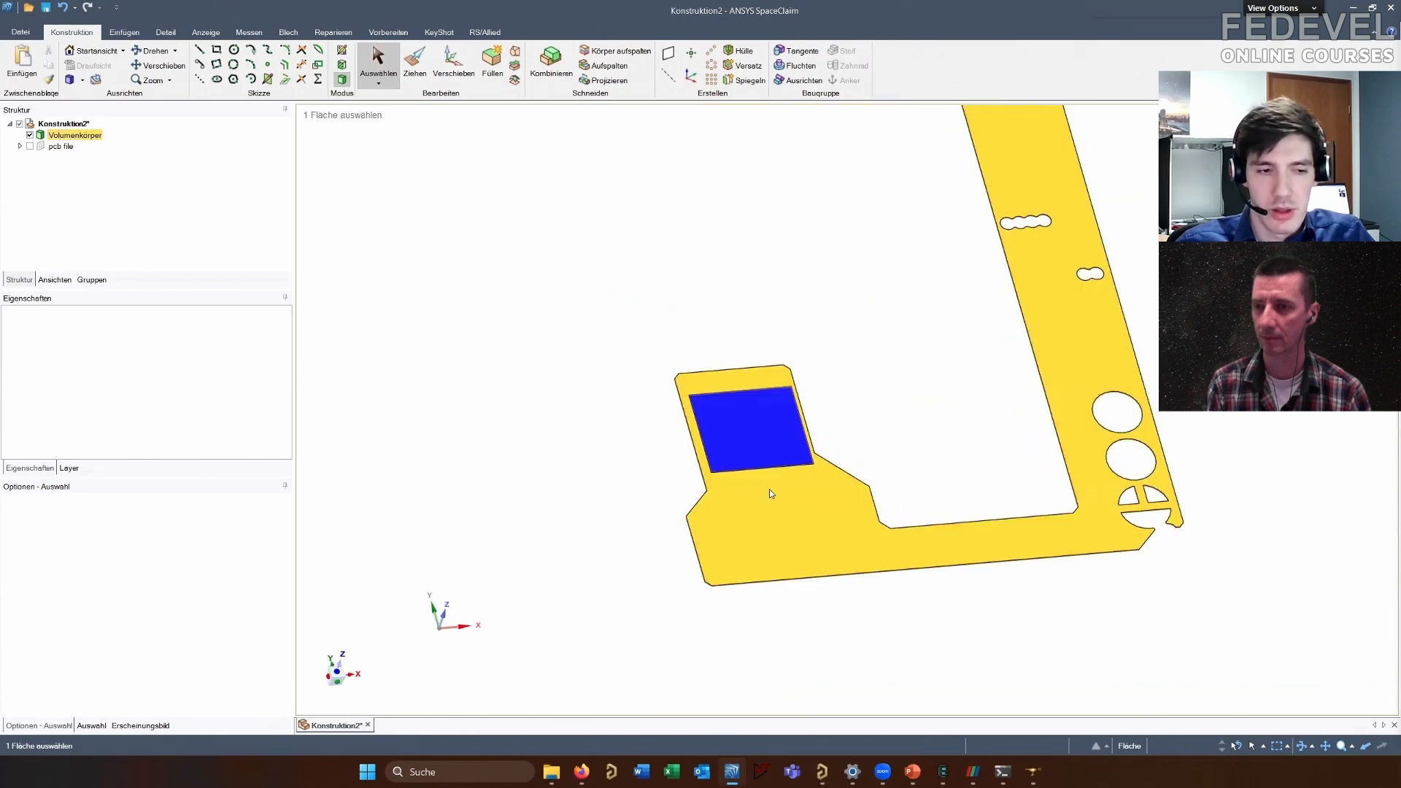
{"action": "key", "text": "v"}
{"action": "key", "text": "Escape"}
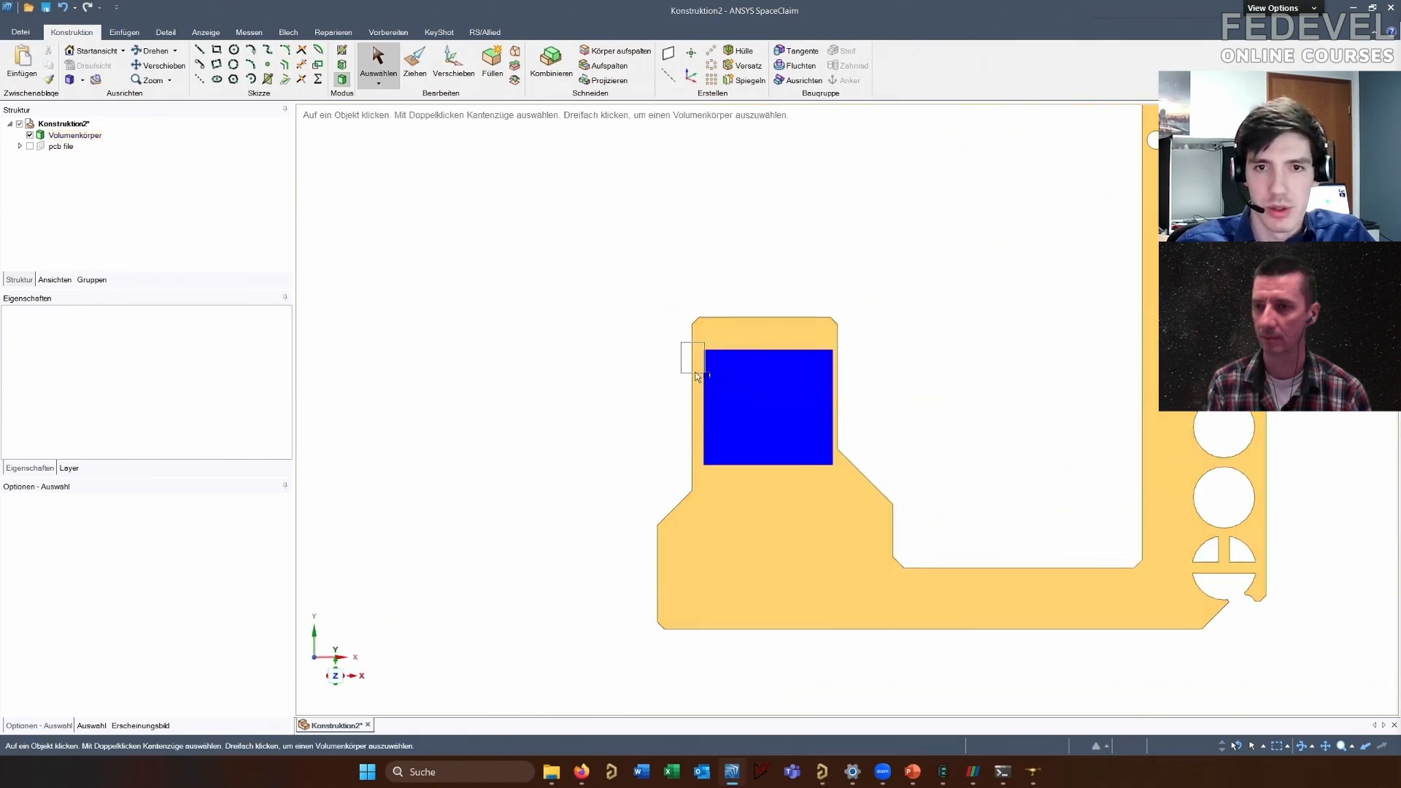
Examine the copper body from several angles, checking the blue contact surfaces on the raised pads at both ends
{"action": "scroll", "coordinate": [669, 523], "scroll_direction": "down", "scroll_amount": 2}
{"action": "middle_click_drag", "start_coordinate": [757, 485], "coordinate": [887, 523]}
{"action": "scroll", "coordinate": [1022, 490], "scroll_direction": "up", "scroll_amount": 5}
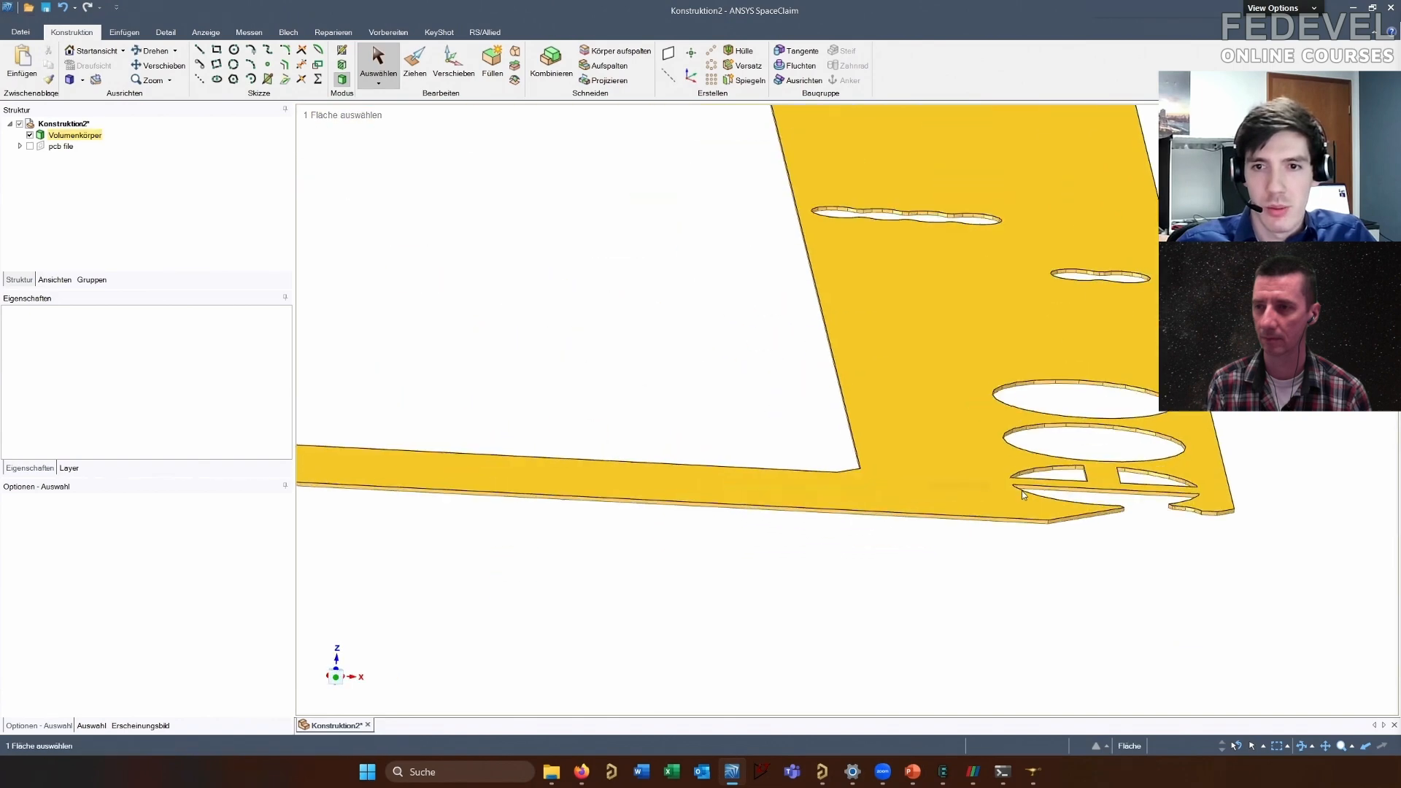
{"action": "scroll", "coordinate": [1036, 521], "scroll_direction": "up", "scroll_amount": 4}
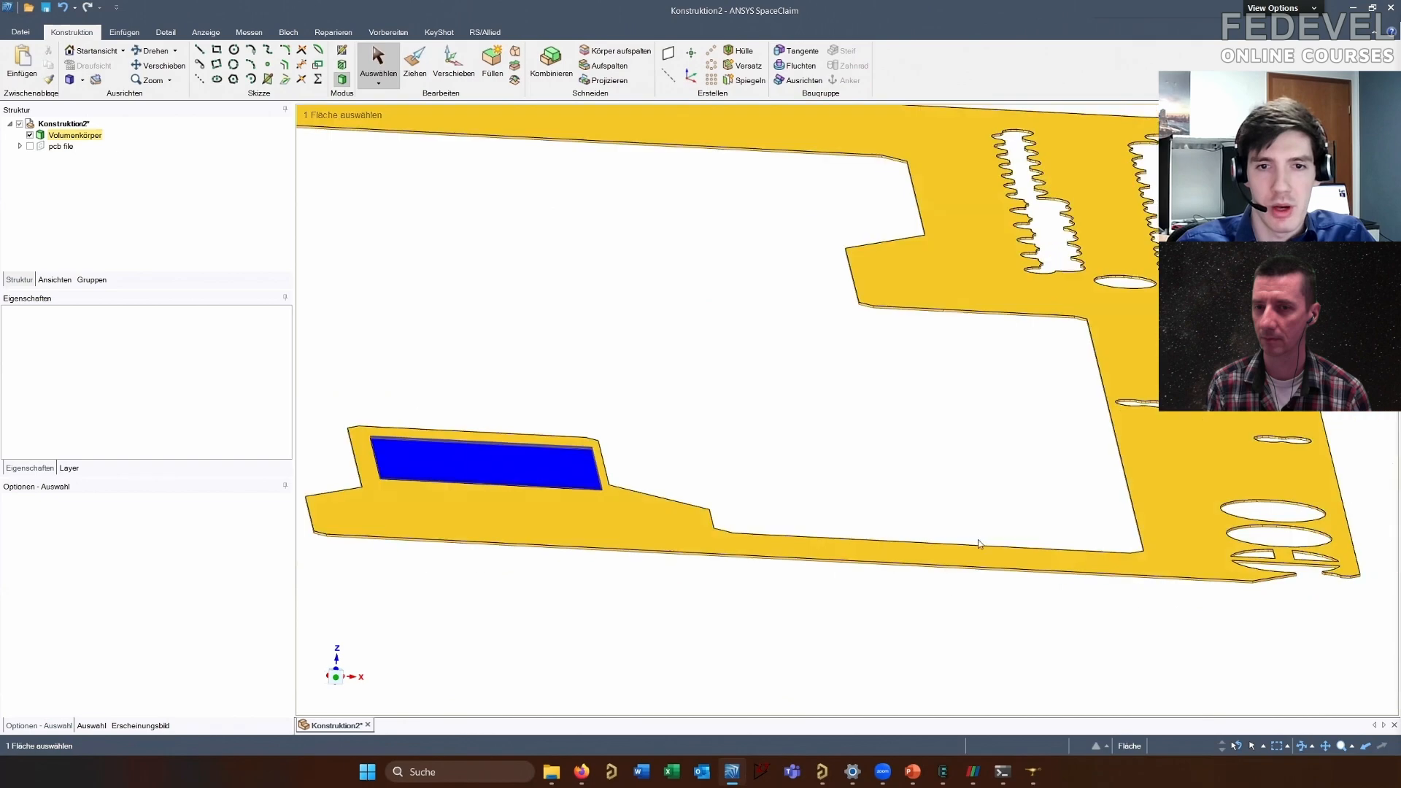
{"action": "left_click", "coordinate": [891, 551]}
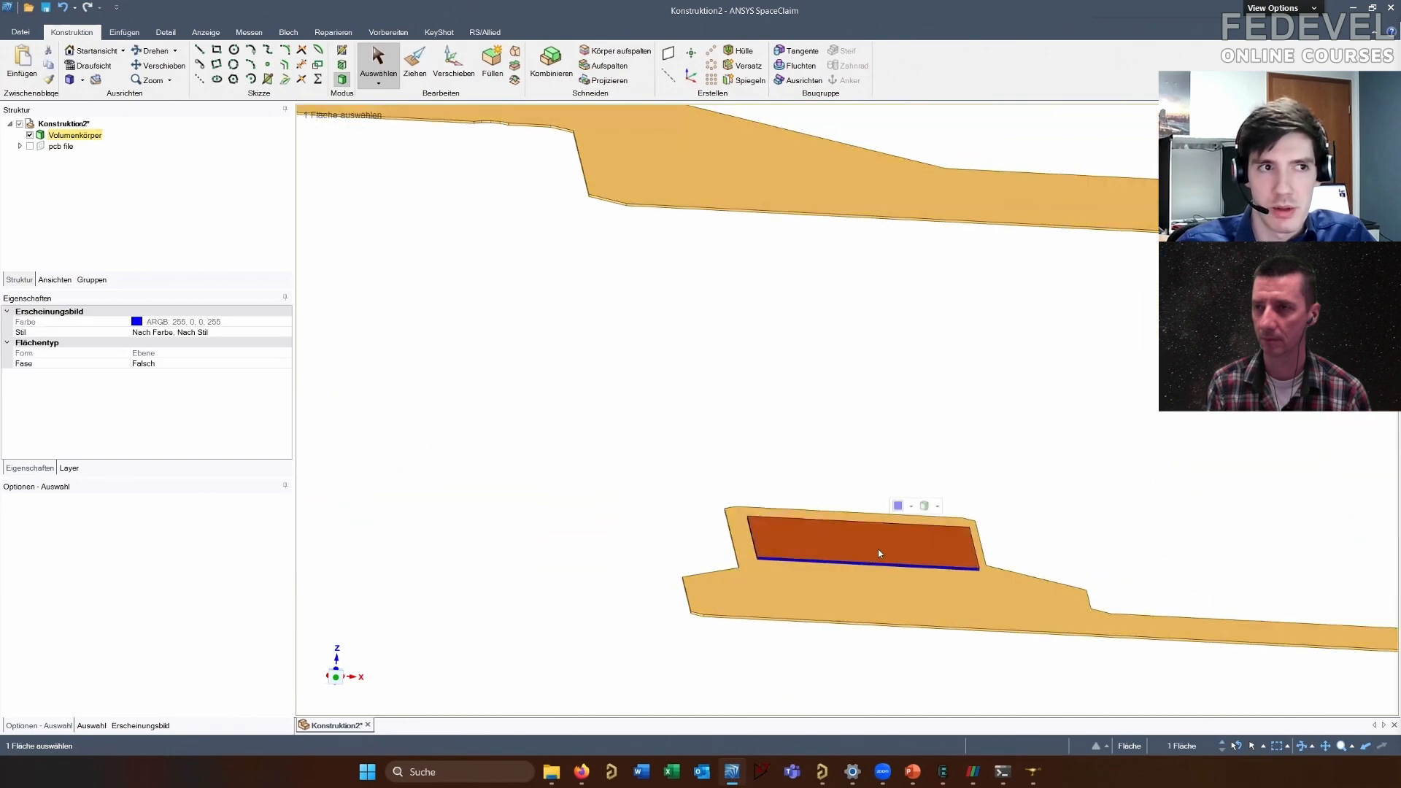
{"action": "middle_click_drag", "start_coordinate": [837, 538], "coordinate": [909, 610]}
{"action": "scroll", "coordinate": [909, 610], "scroll_direction": "down", "scroll_amount": 4}
{"action": "middle_click_drag", "start_coordinate": [653, 245], "coordinate": [935, 600], "text": "ctrl"}
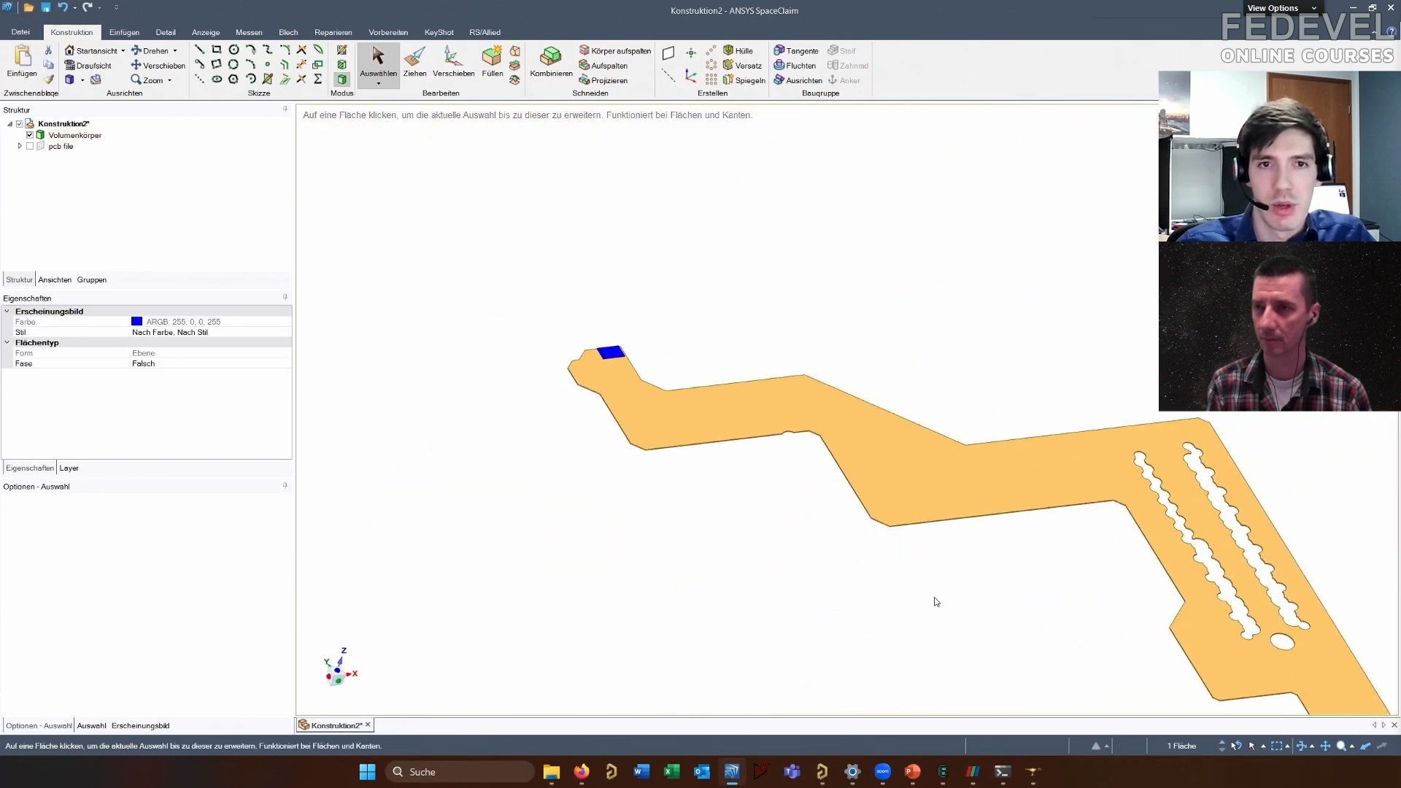
{"action": "scroll", "coordinate": [581, 329], "scroll_direction": "up", "scroll_amount": 4}
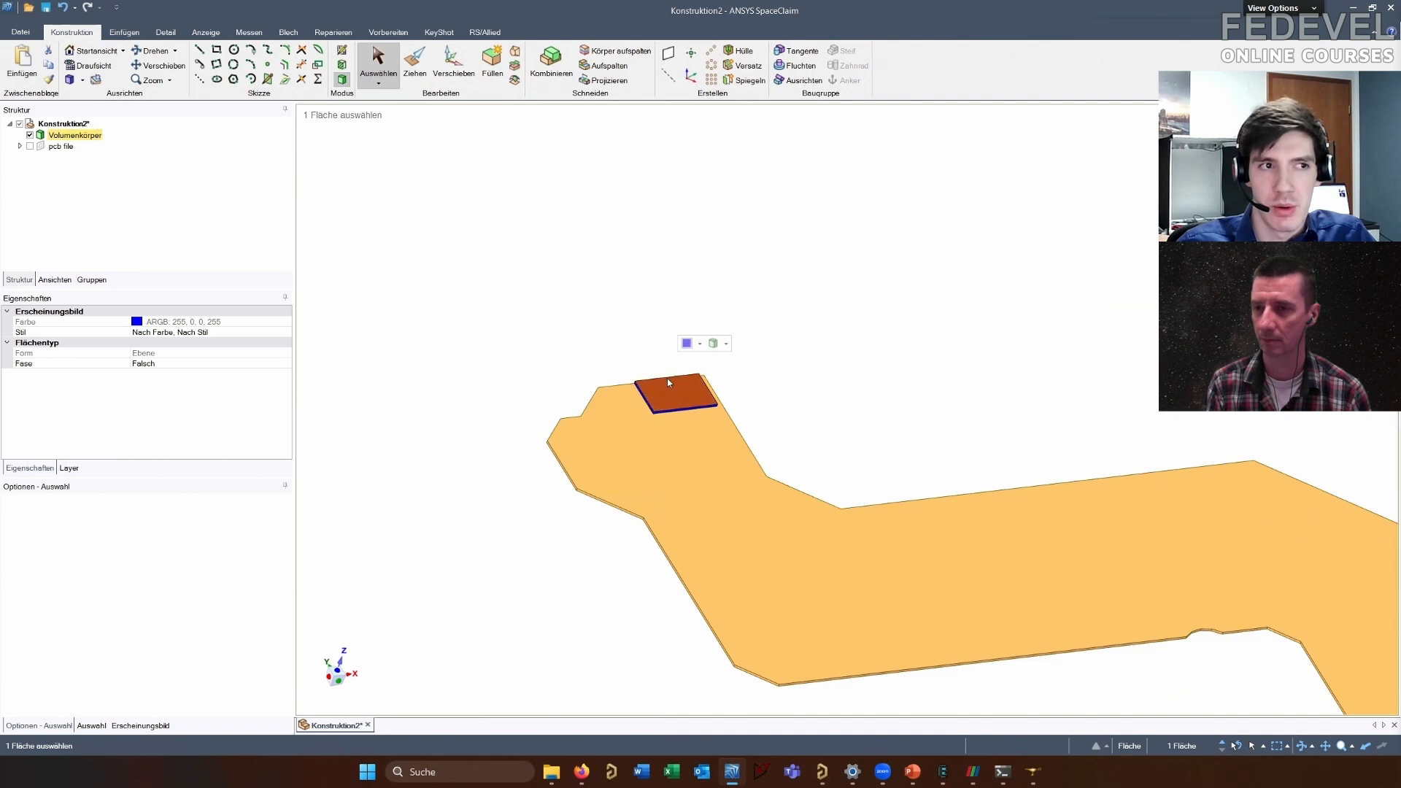
{"action": "scroll", "coordinate": [576, 319], "scroll_direction": "down", "scroll_amount": 4}
{"action": "left_click", "coordinate": [789, 286]}
{"action": "scroll", "coordinate": [677, 276], "scroll_direction": "down", "scroll_amount": 2}
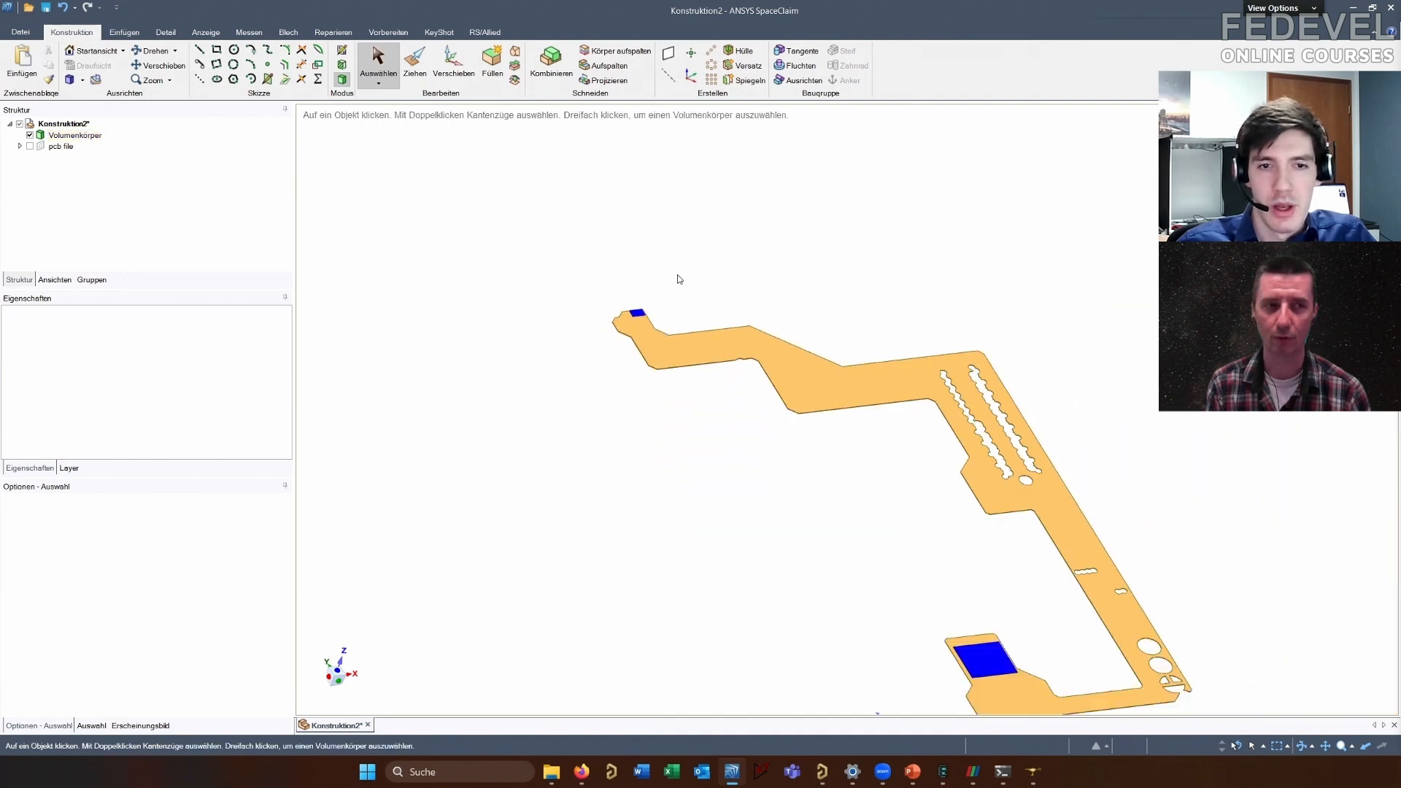
{"action": "middle_click_drag", "start_coordinate": [946, 460], "coordinate": [747, 381], "text": "shift"}
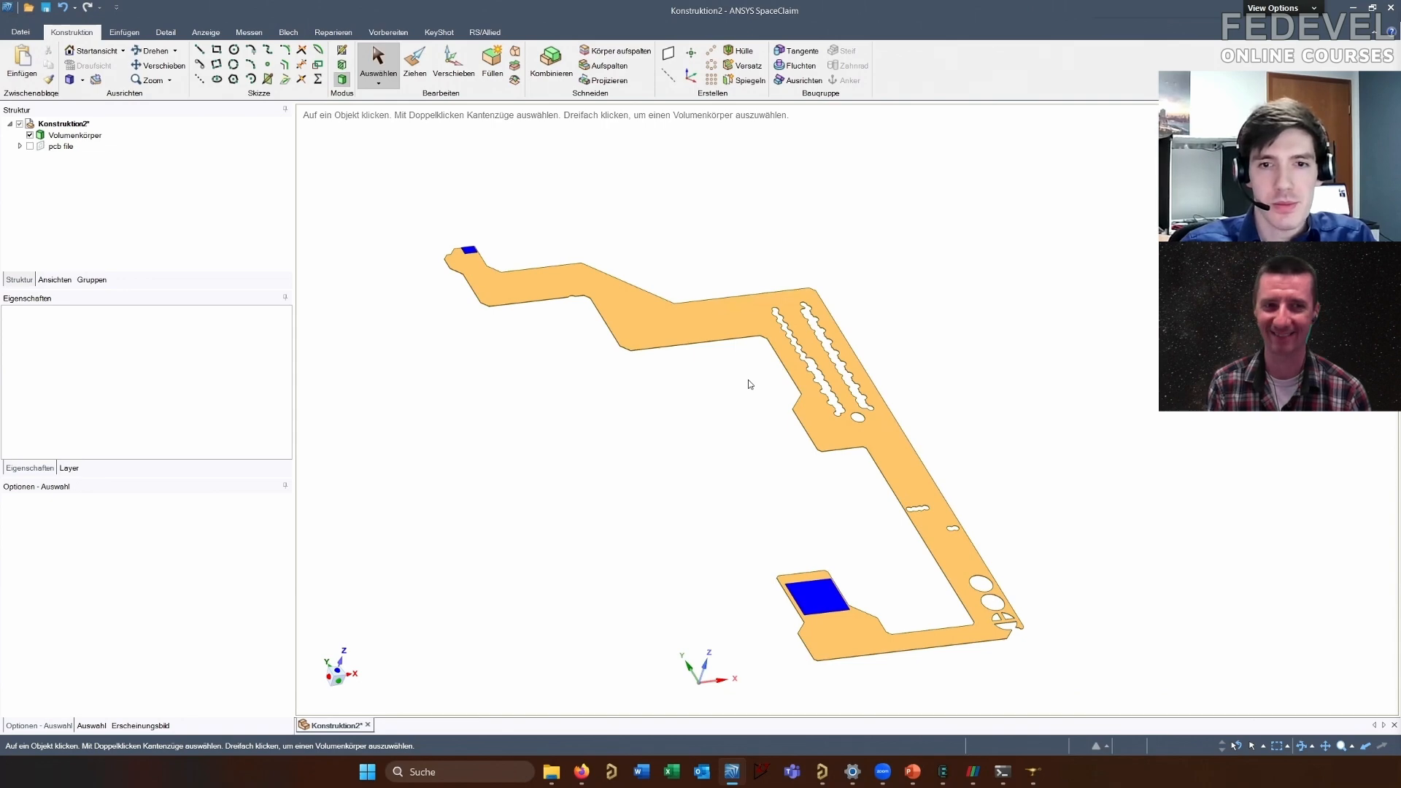
Inspect the edges and side faces of the large raised contact at the copper body's lower-left end up close
{"action": "scroll", "coordinate": [836, 600], "scroll_direction": "up", "scroll_amount": 5}
{"action": "middle_click_drag", "start_coordinate": [867, 605], "coordinate": [824, 609]}
{"action": "scroll", "coordinate": [865, 641], "scroll_direction": "up", "scroll_amount": 4}
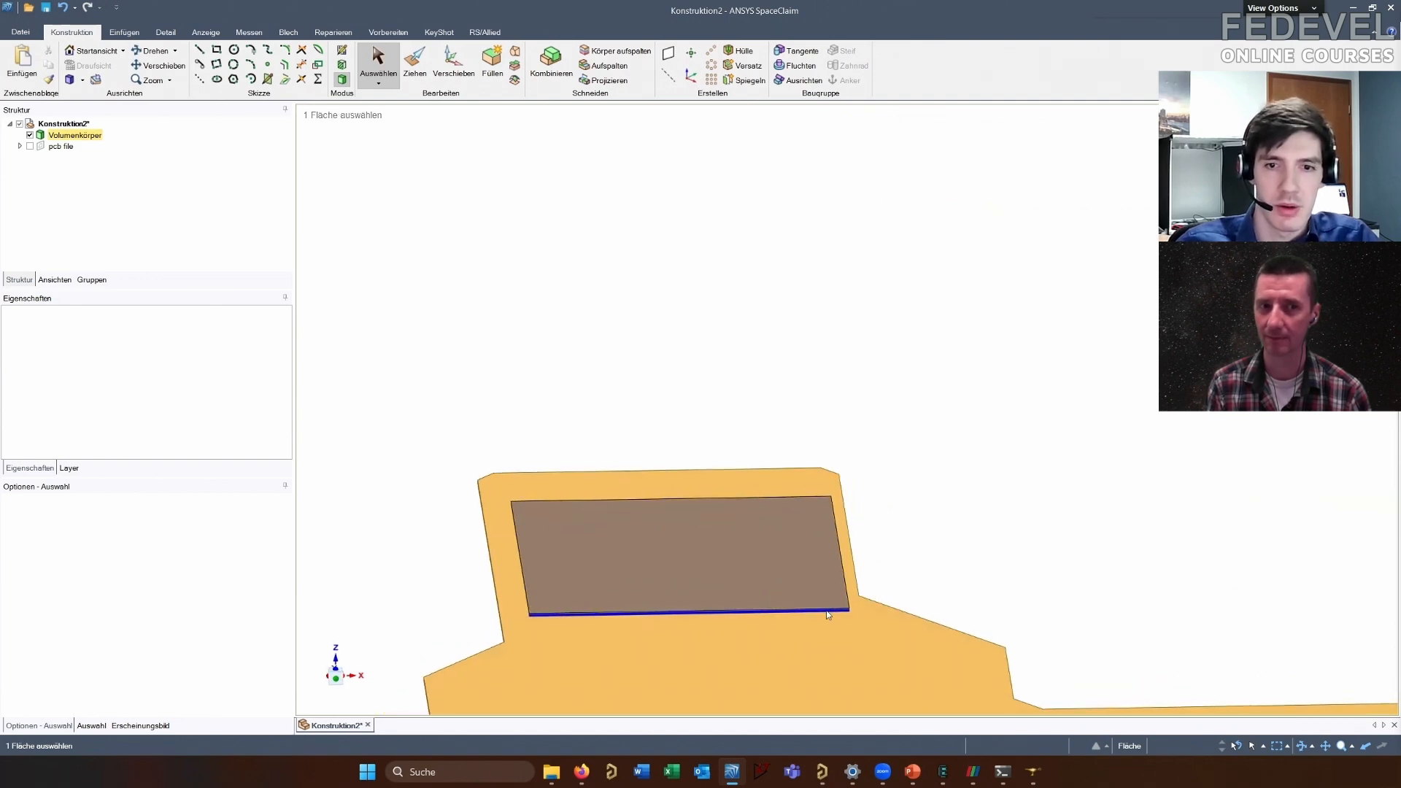
{"action": "left_click", "coordinate": [828, 614]}
{"action": "middle_click_drag", "start_coordinate": [945, 503], "coordinate": [906, 501]}
{"action": "scroll", "coordinate": [779, 632], "scroll_direction": "up", "scroll_amount": 5}
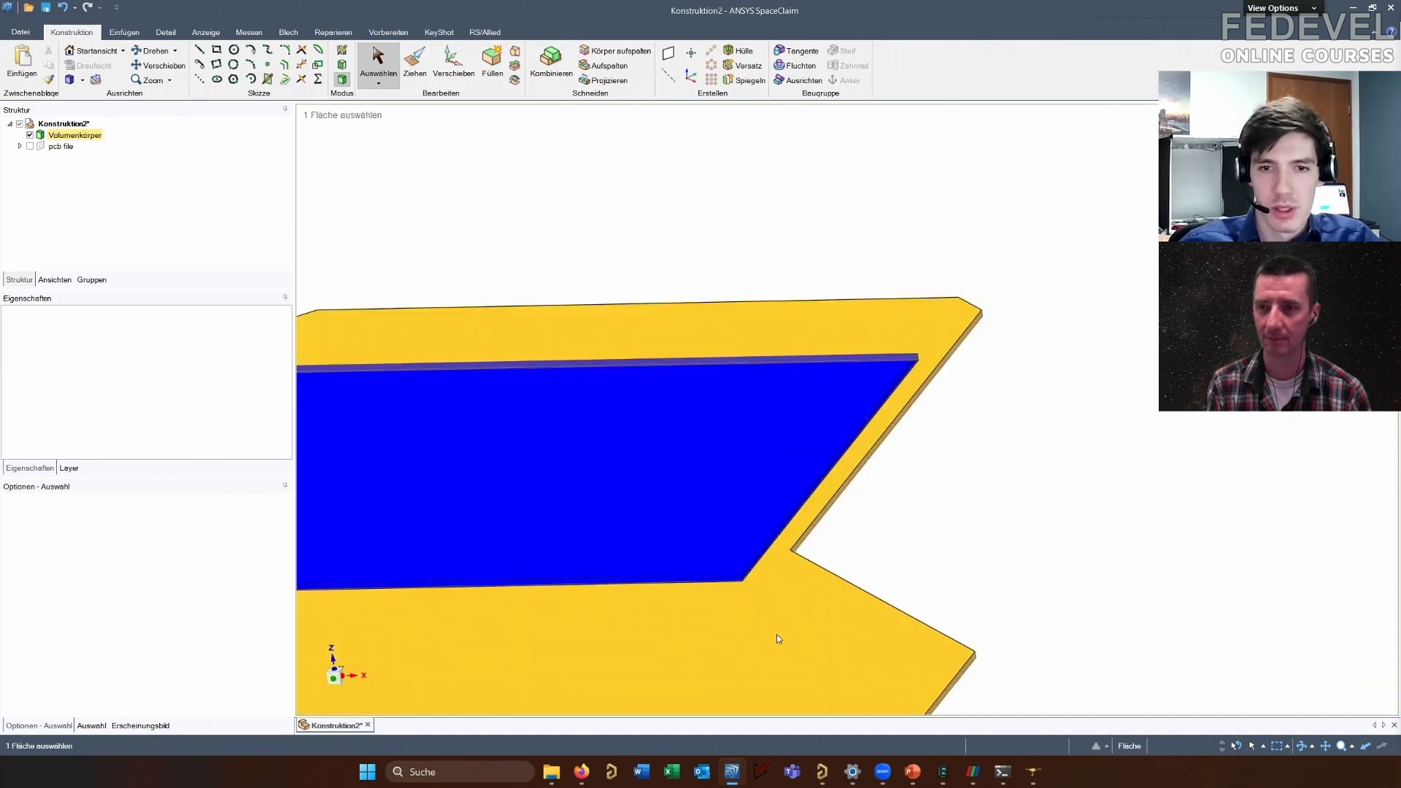
{"action": "scroll", "coordinate": [742, 558], "scroll_direction": "up", "scroll_amount": 3}
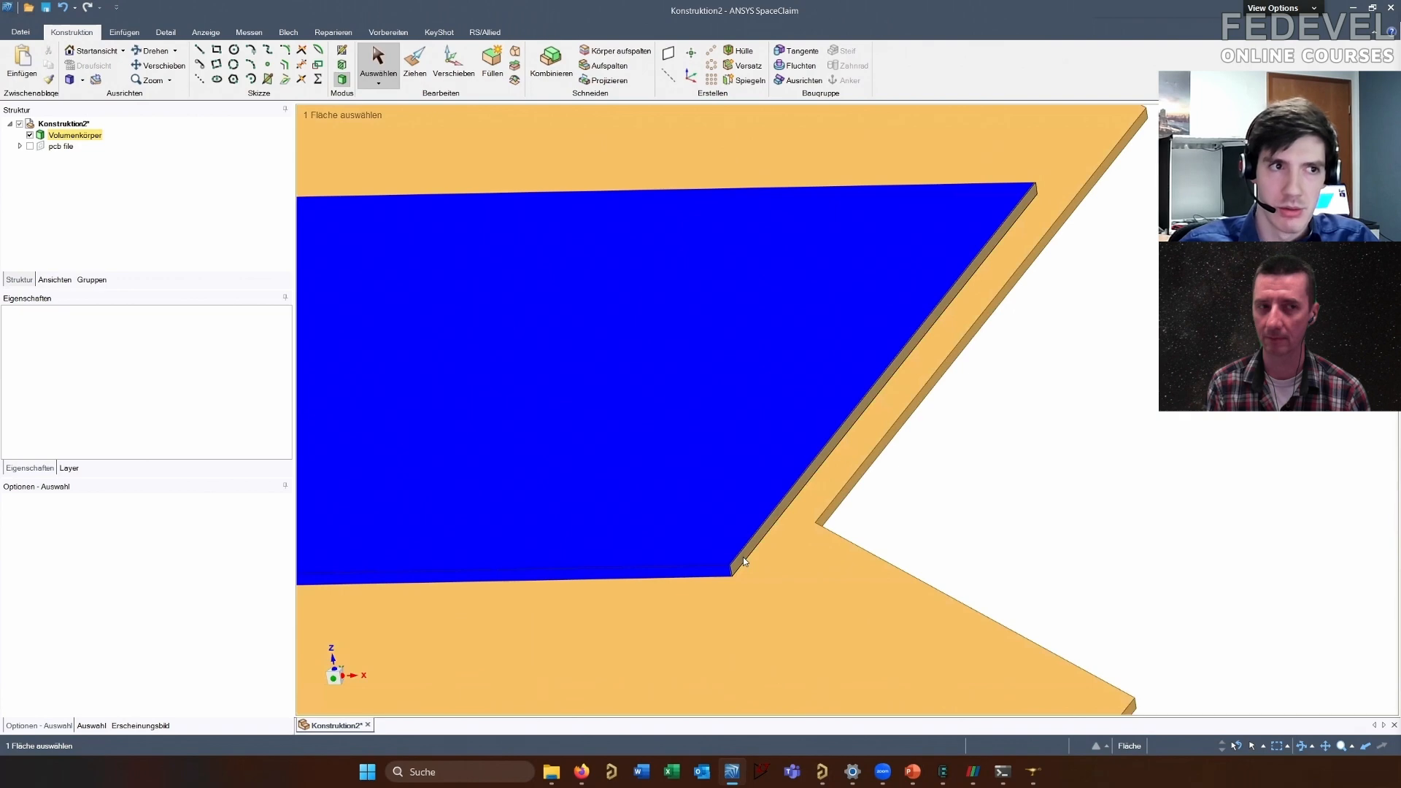
{"action": "scroll", "coordinate": [749, 550], "scroll_direction": "down", "scroll_amount": 3}
{"action": "scroll", "coordinate": [769, 509], "scroll_direction": "down", "scroll_amount": 3}
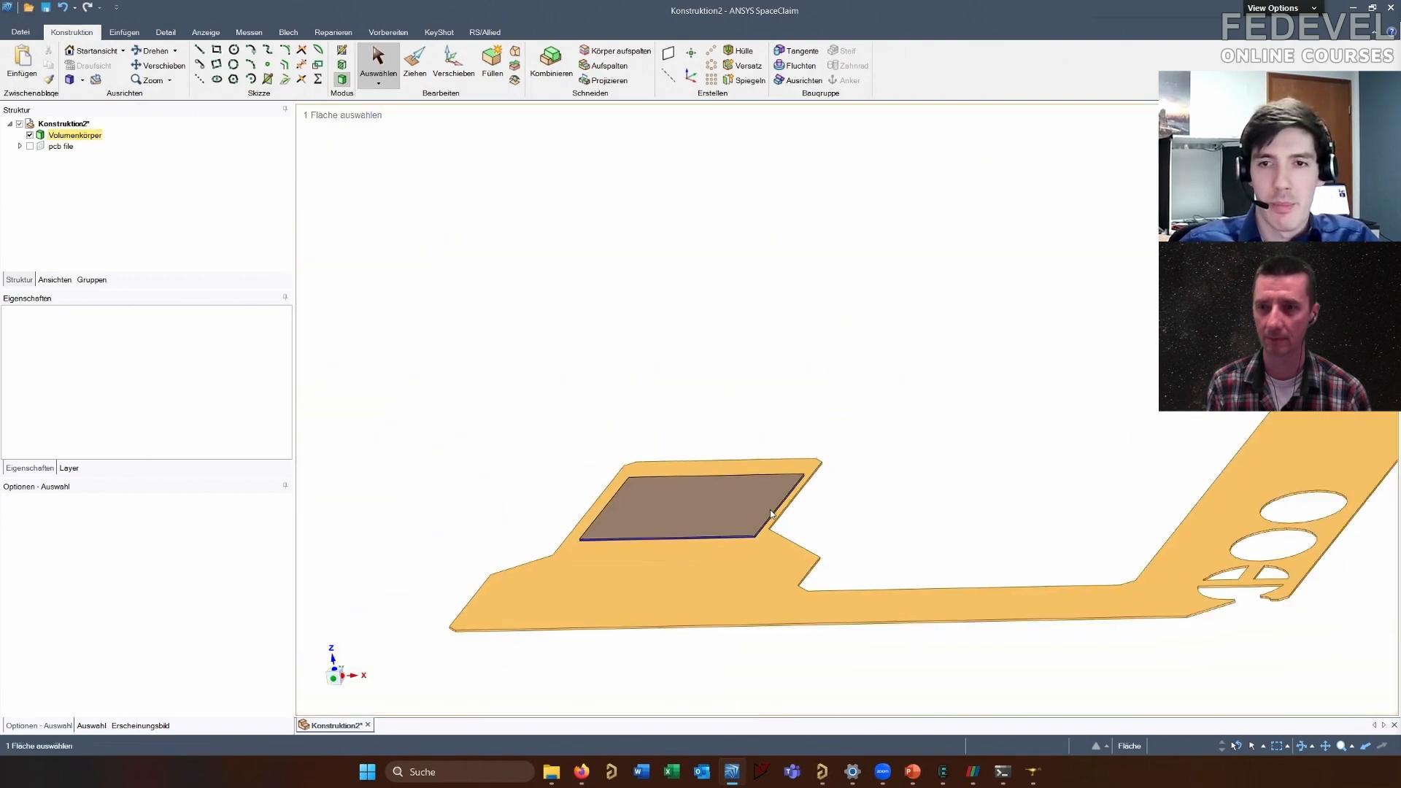
{"action": "middle_click_drag", "start_coordinate": [787, 503], "coordinate": [848, 629]}
{"action": "scroll", "coordinate": [849, 574], "scroll_direction": "down", "scroll_amount": 3}
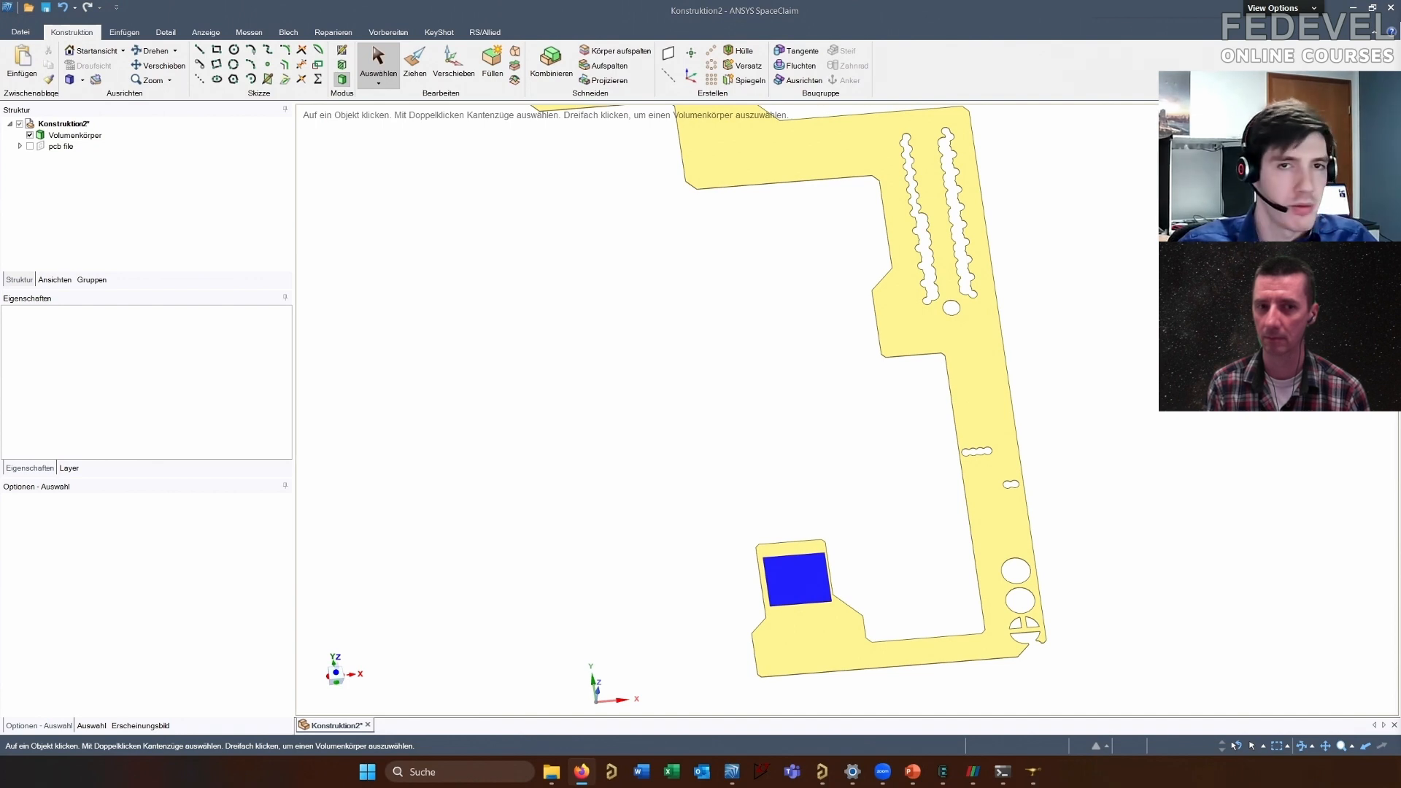
Switch to Firefox, open ZofzPCB's Premium page and check the STEP File Export entry in the feature comparison table
{"action": "key", "text": "alt+Tab"}
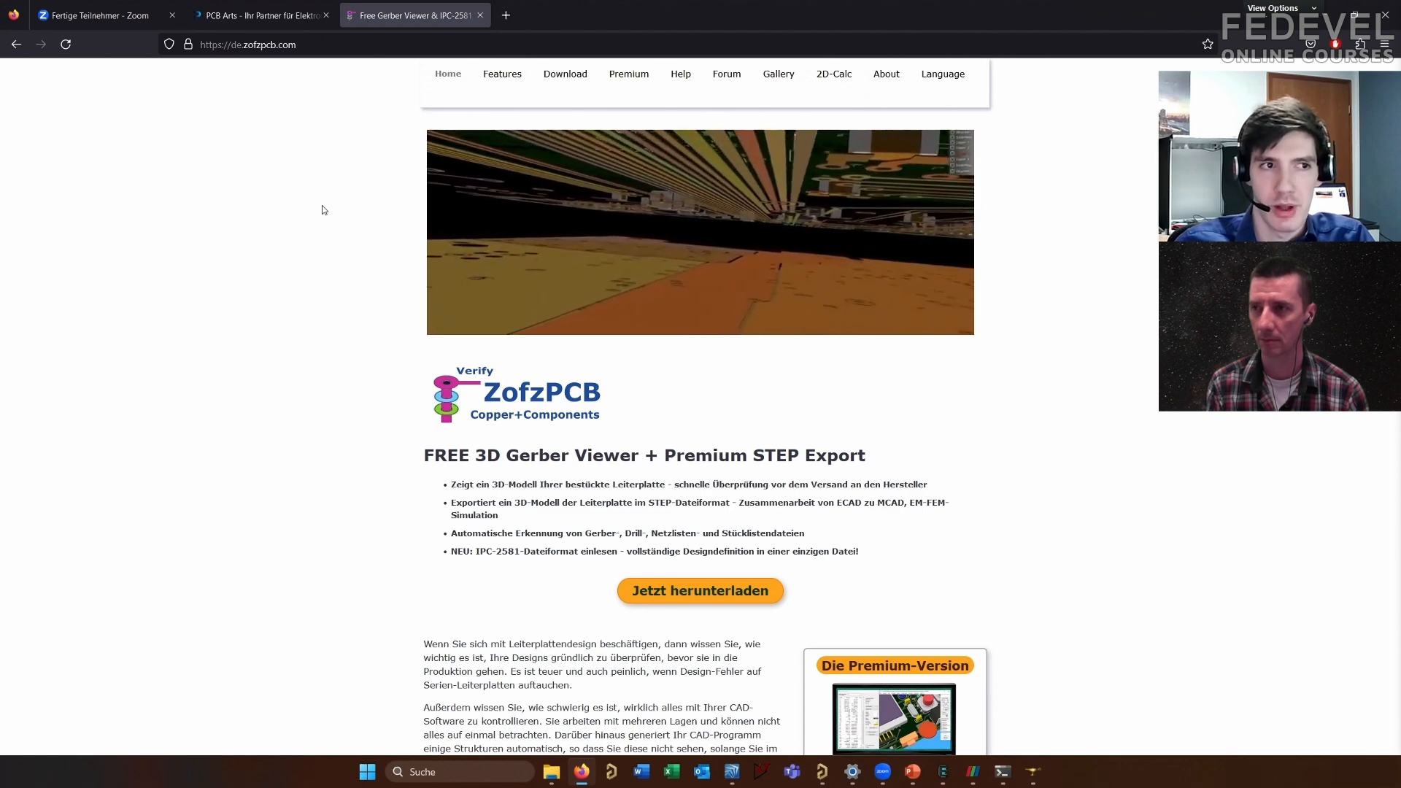
{"action": "left_click", "coordinate": [627, 73]}
{"action": "scroll", "coordinate": [445, 195], "scroll_direction": "down", "scroll_amount": 8}
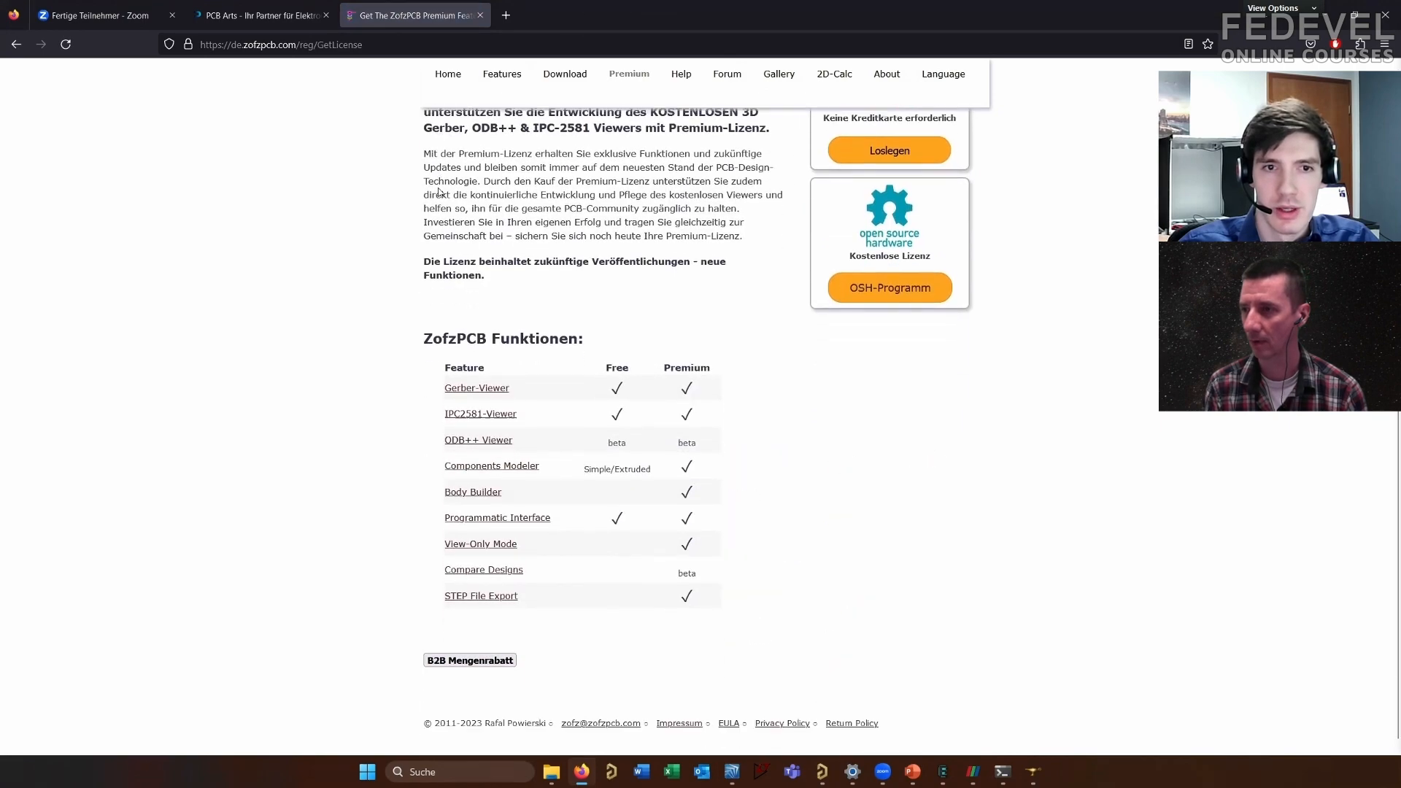
{"action": "scroll", "coordinate": [445, 195], "scroll_direction": "up", "scroll_amount": 4}
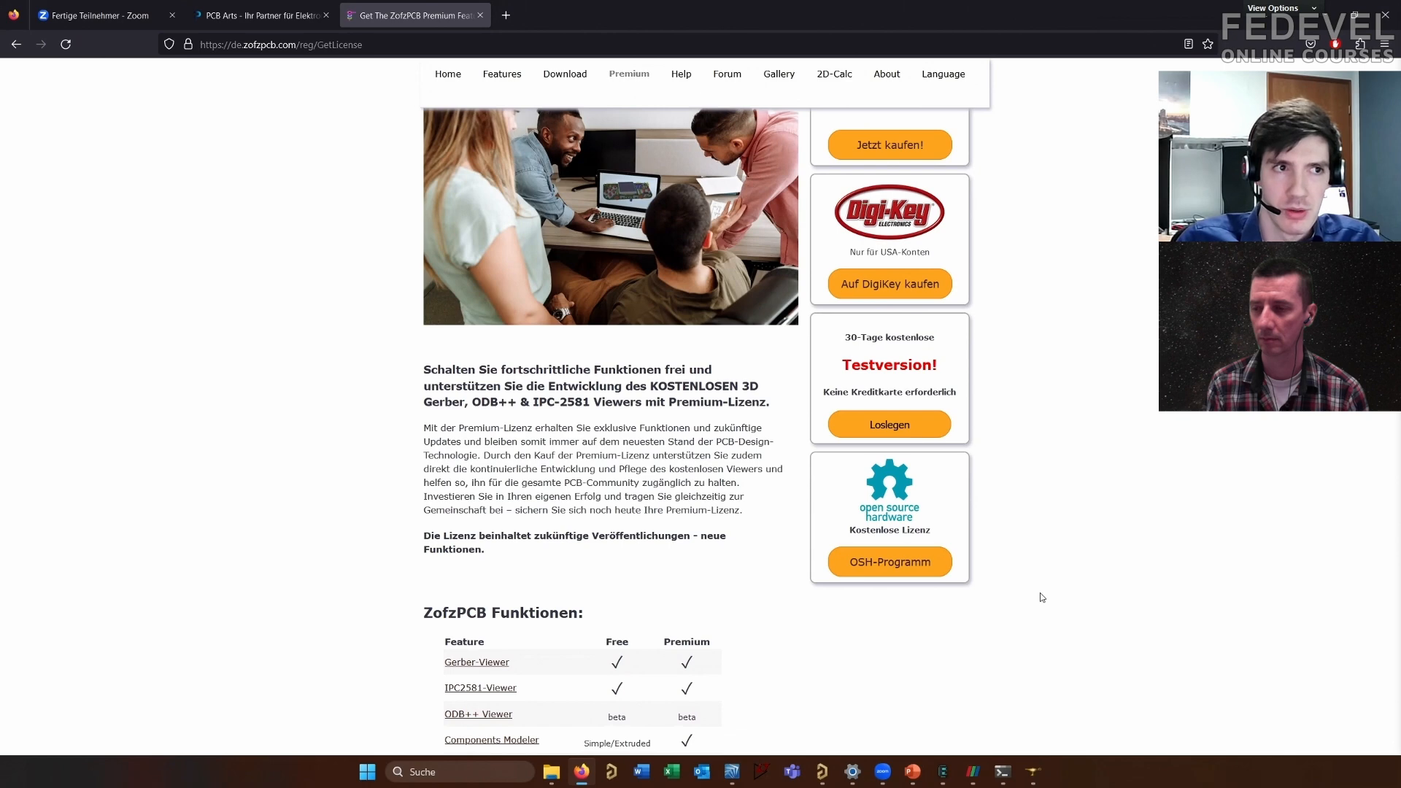
{"action": "scroll", "coordinate": [904, 525], "scroll_direction": "down", "scroll_amount": 4}
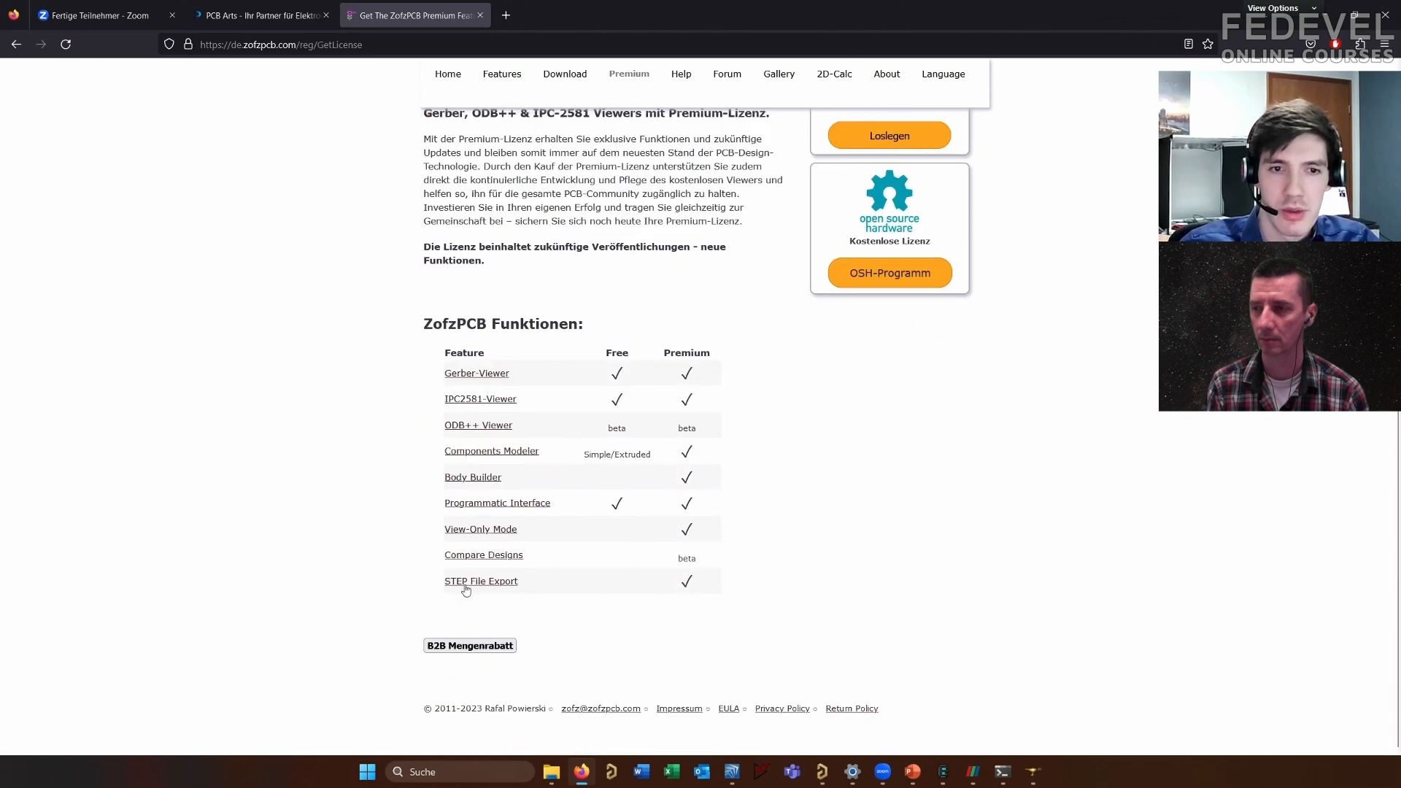
{"action": "left_click_drag", "start_coordinate": [451, 589], "coordinate": [533, 593]}
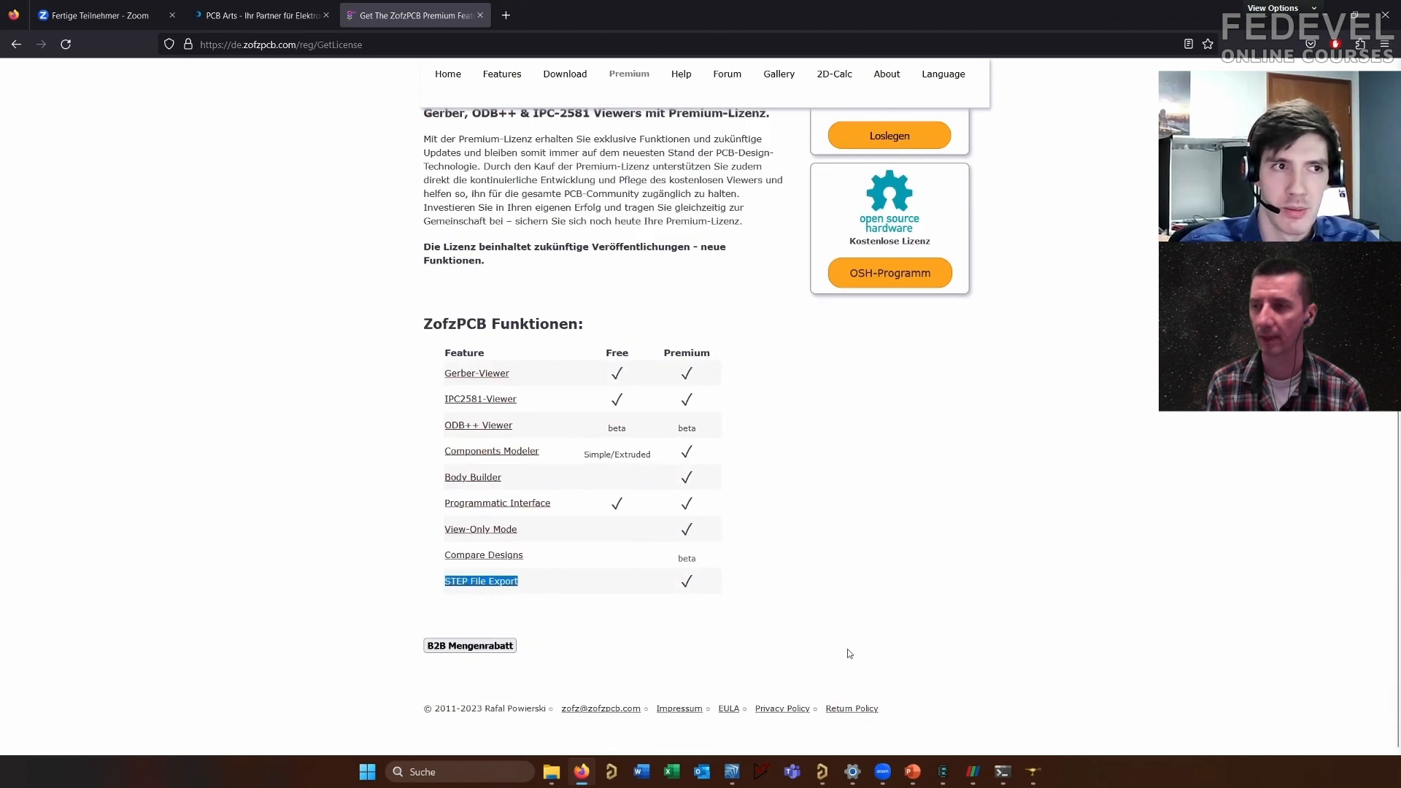
{"action": "left_click", "coordinate": [869, 642]}
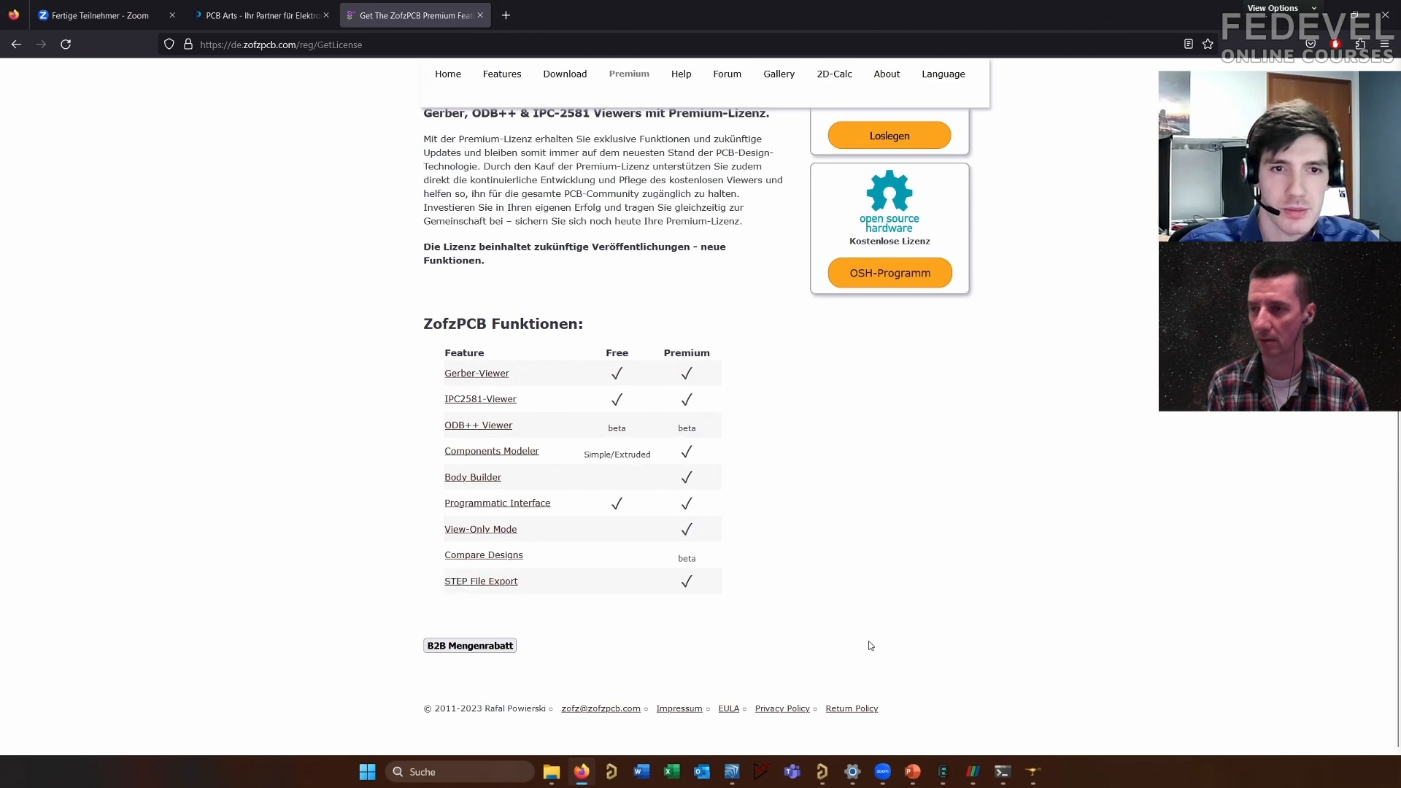
Review the ZofzPCB Premium licence prices, the 30-day trial offer and the Free versus Premium feature list
{"action": "scroll", "coordinate": [866, 639], "scroll_direction": "up", "scroll_amount": 8}
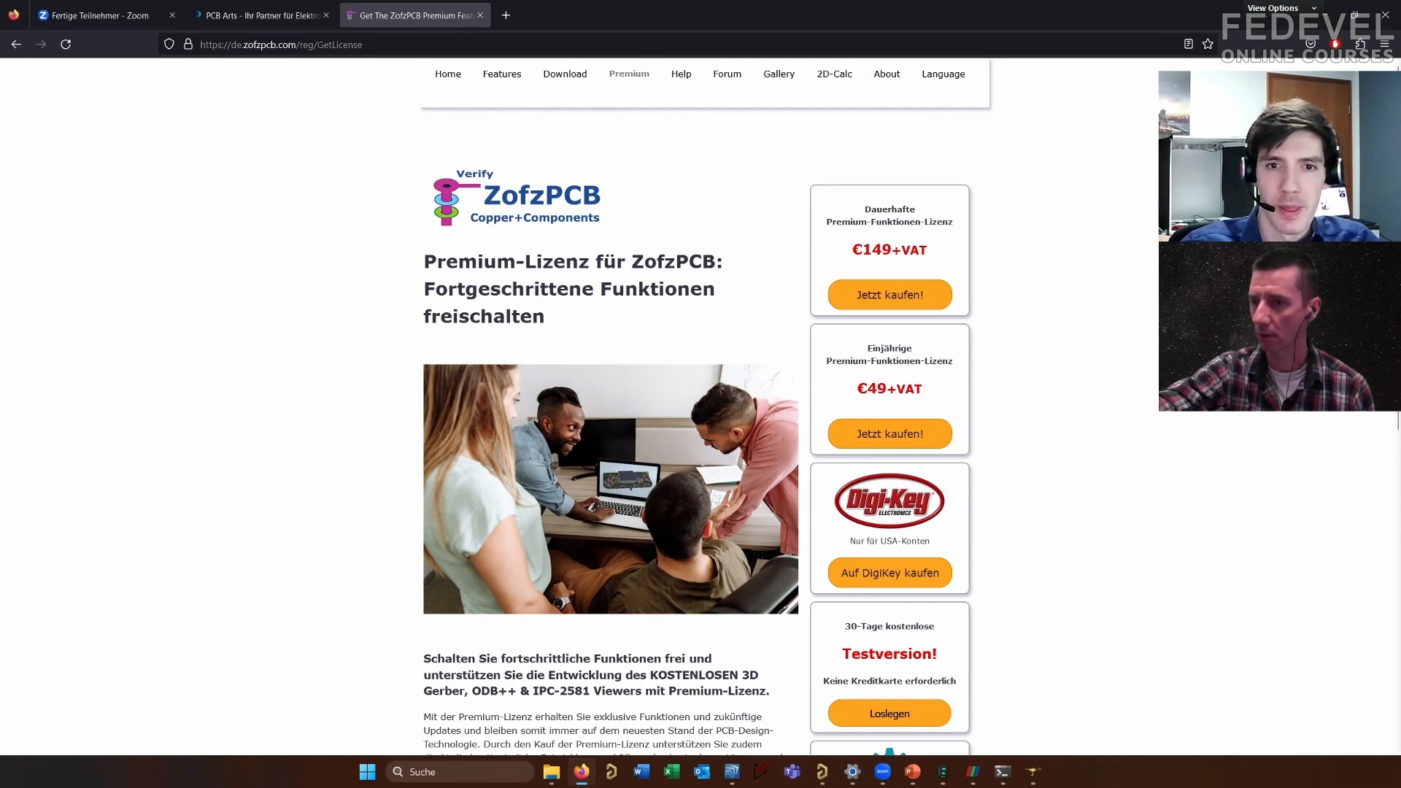
{"action": "scroll", "coordinate": [1147, 197], "scroll_direction": "down", "scroll_amount": 8}
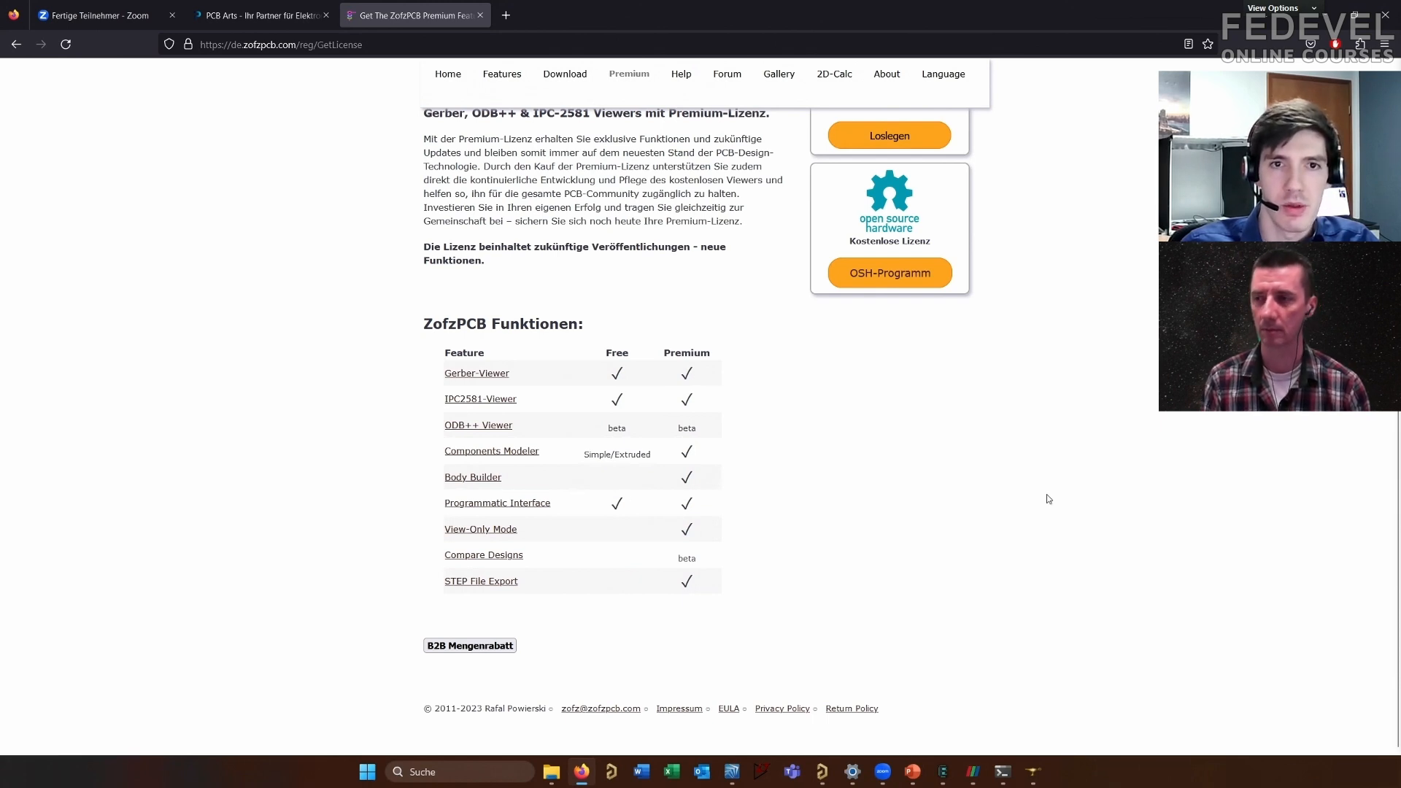
{"action": "scroll", "coordinate": [1013, 499], "scroll_direction": "up", "scroll_amount": 3}
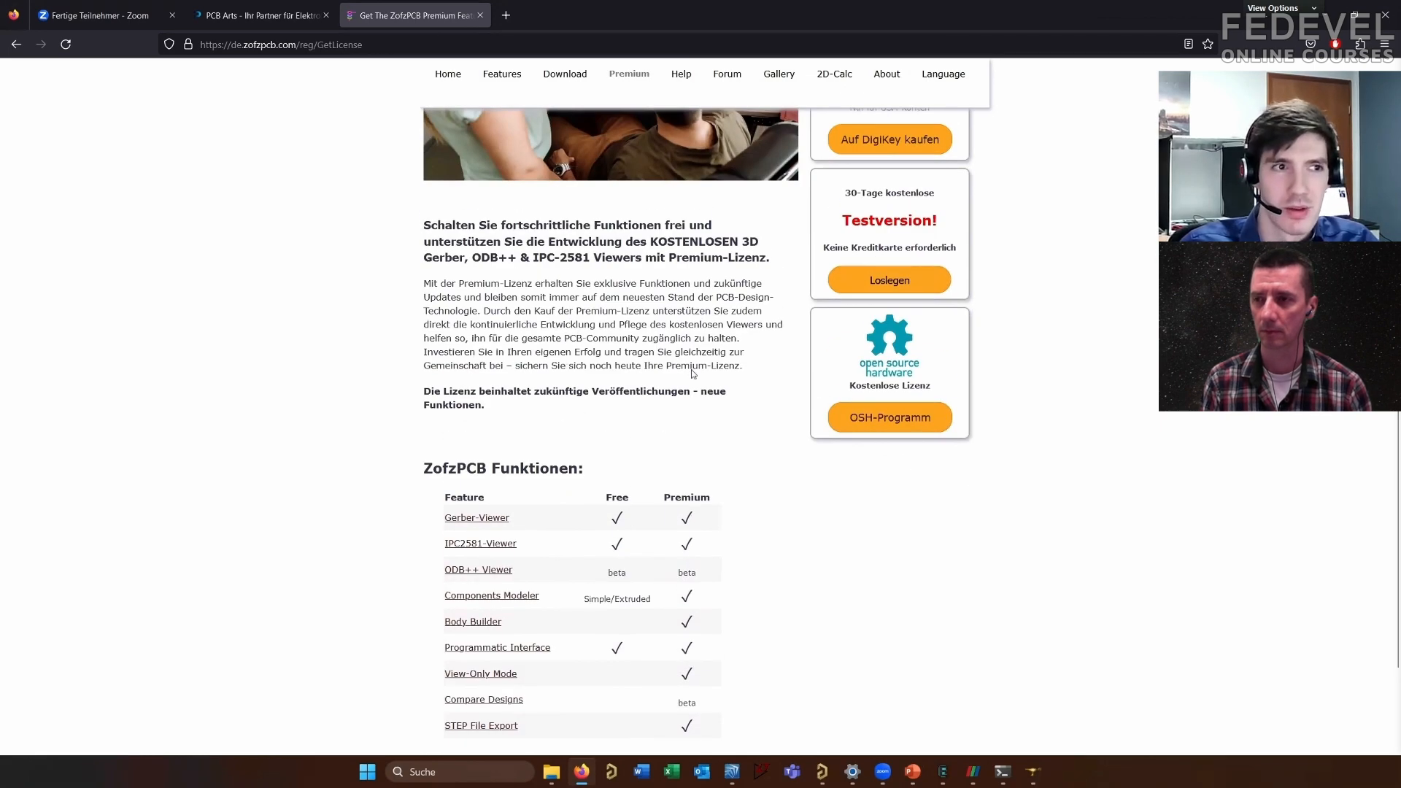
{"action": "scroll", "coordinate": [698, 377], "scroll_direction": "up", "scroll_amount": 2}
{"action": "scroll", "coordinate": [698, 377], "scroll_direction": "up", "scroll_amount": 2}
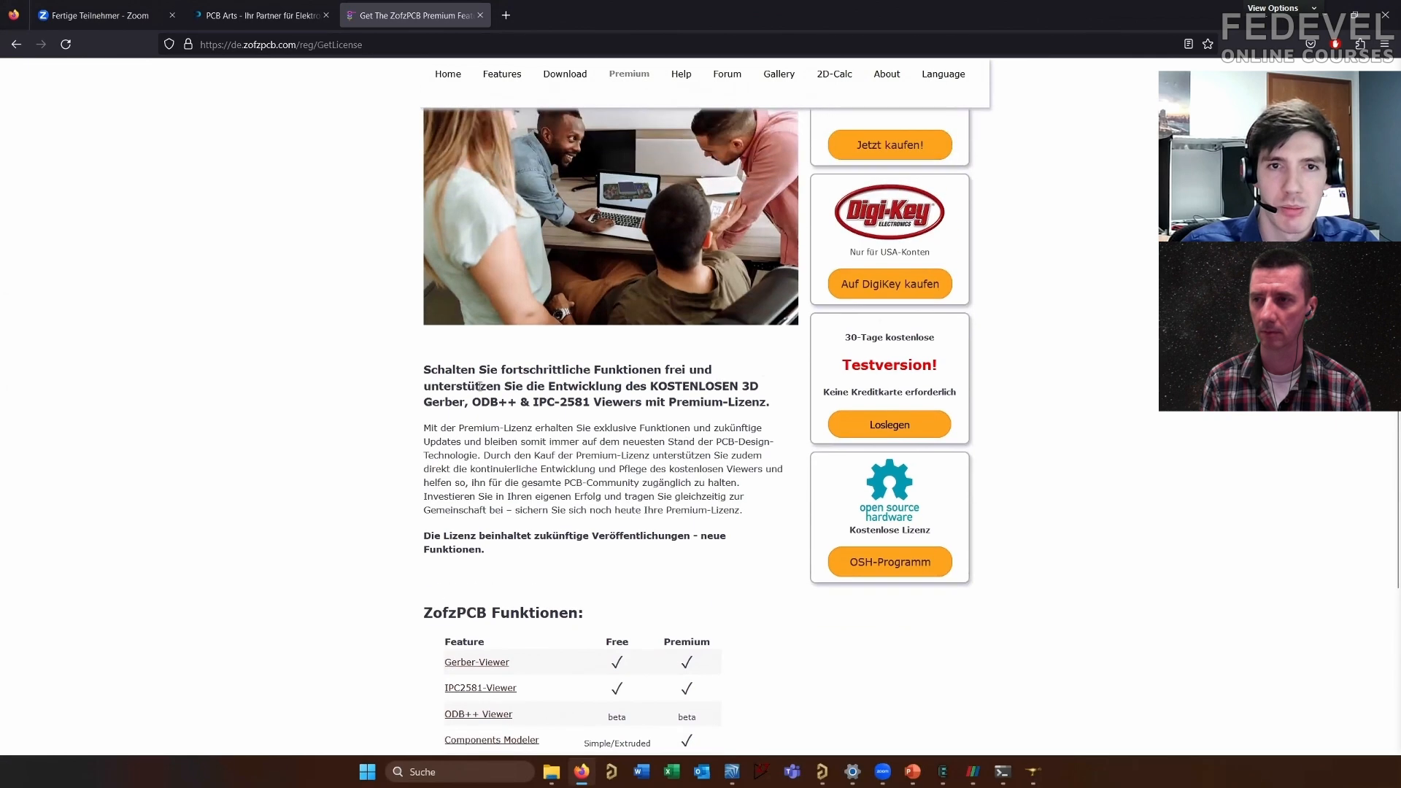
{"action": "scroll", "coordinate": [302, 363], "scroll_direction": "up", "scroll_amount": 2}
{"action": "scroll", "coordinate": [309, 363], "scroll_direction": "up", "scroll_amount": 2}
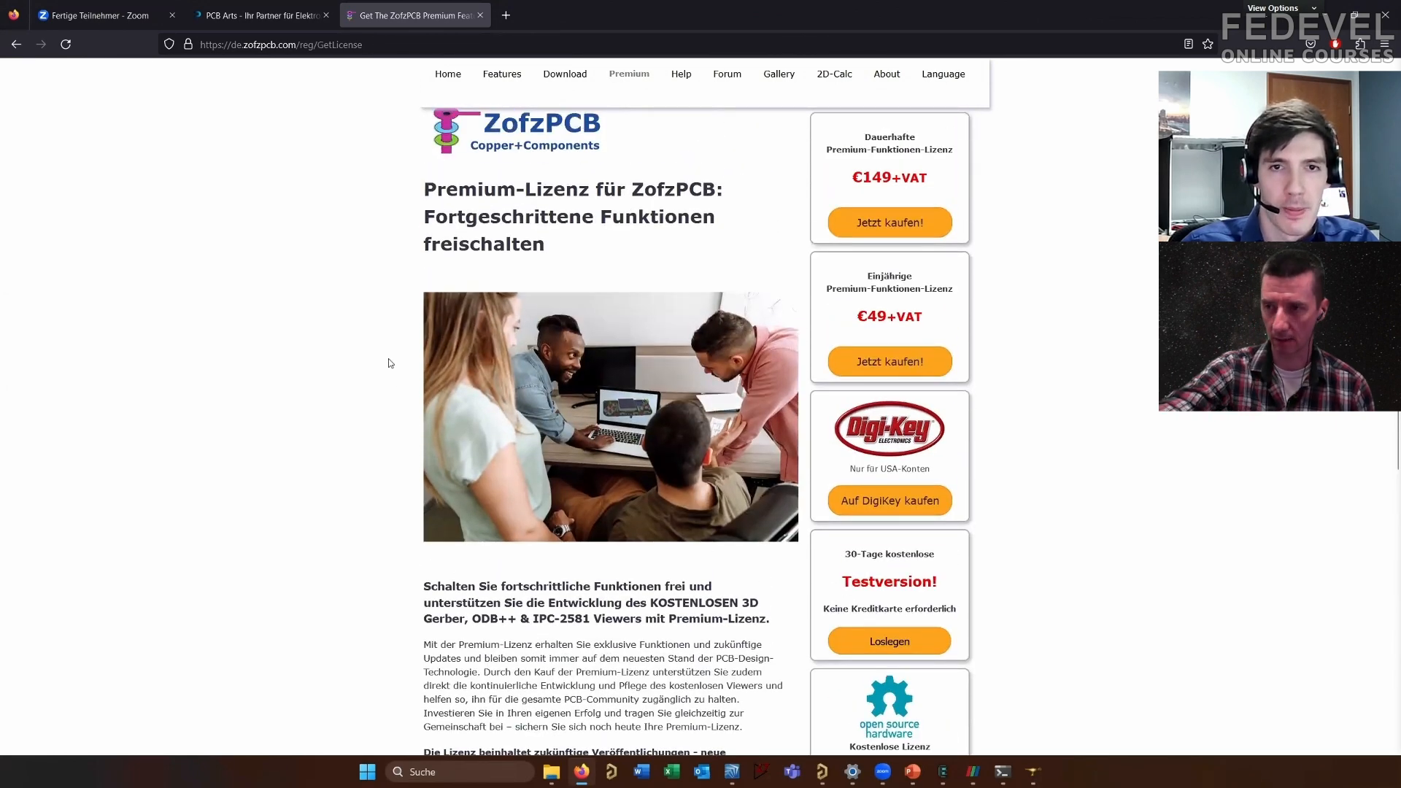
{"action": "scroll", "coordinate": [394, 365], "scroll_direction": "down", "scroll_amount": 6}
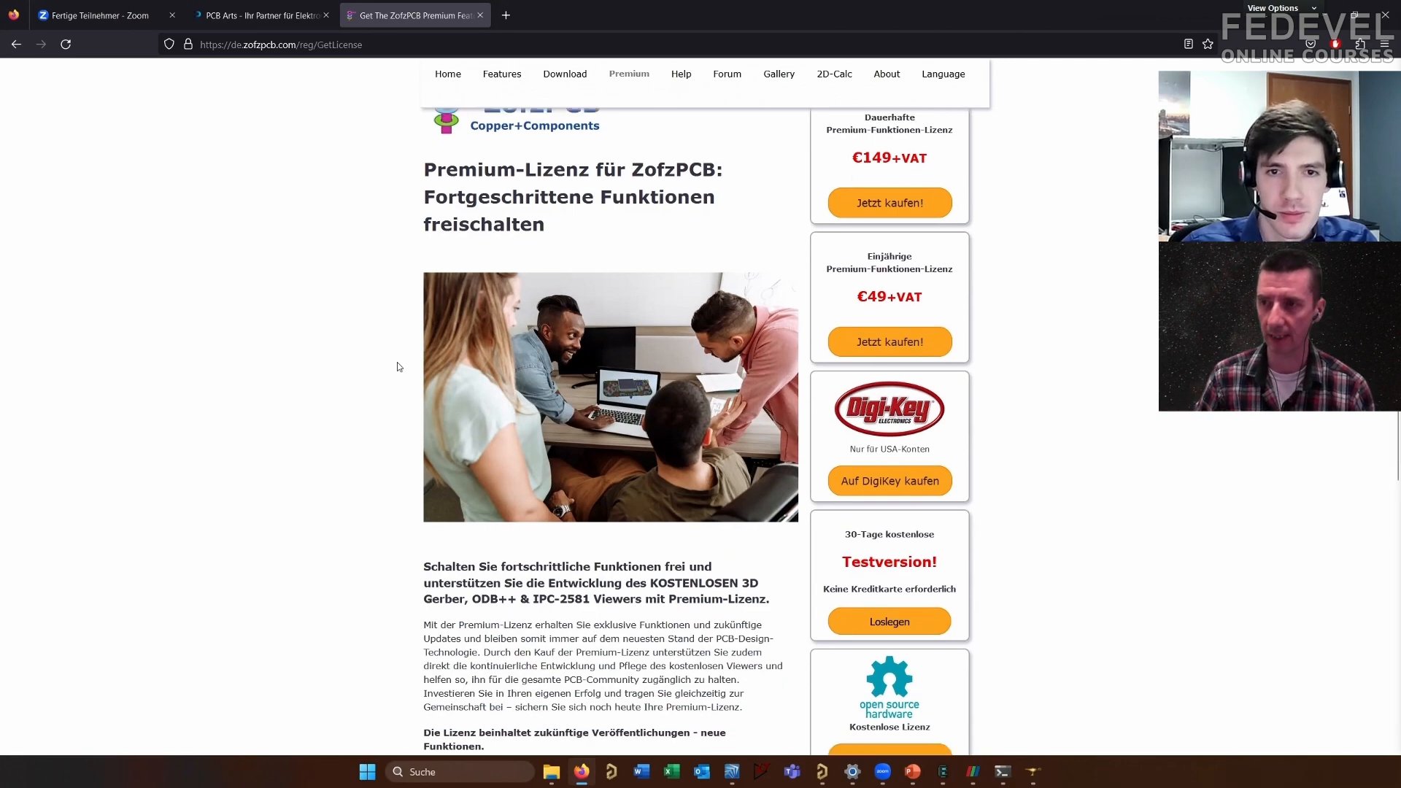
{"action": "scroll", "coordinate": [399, 370], "scroll_direction": "up", "scroll_amount": 4}
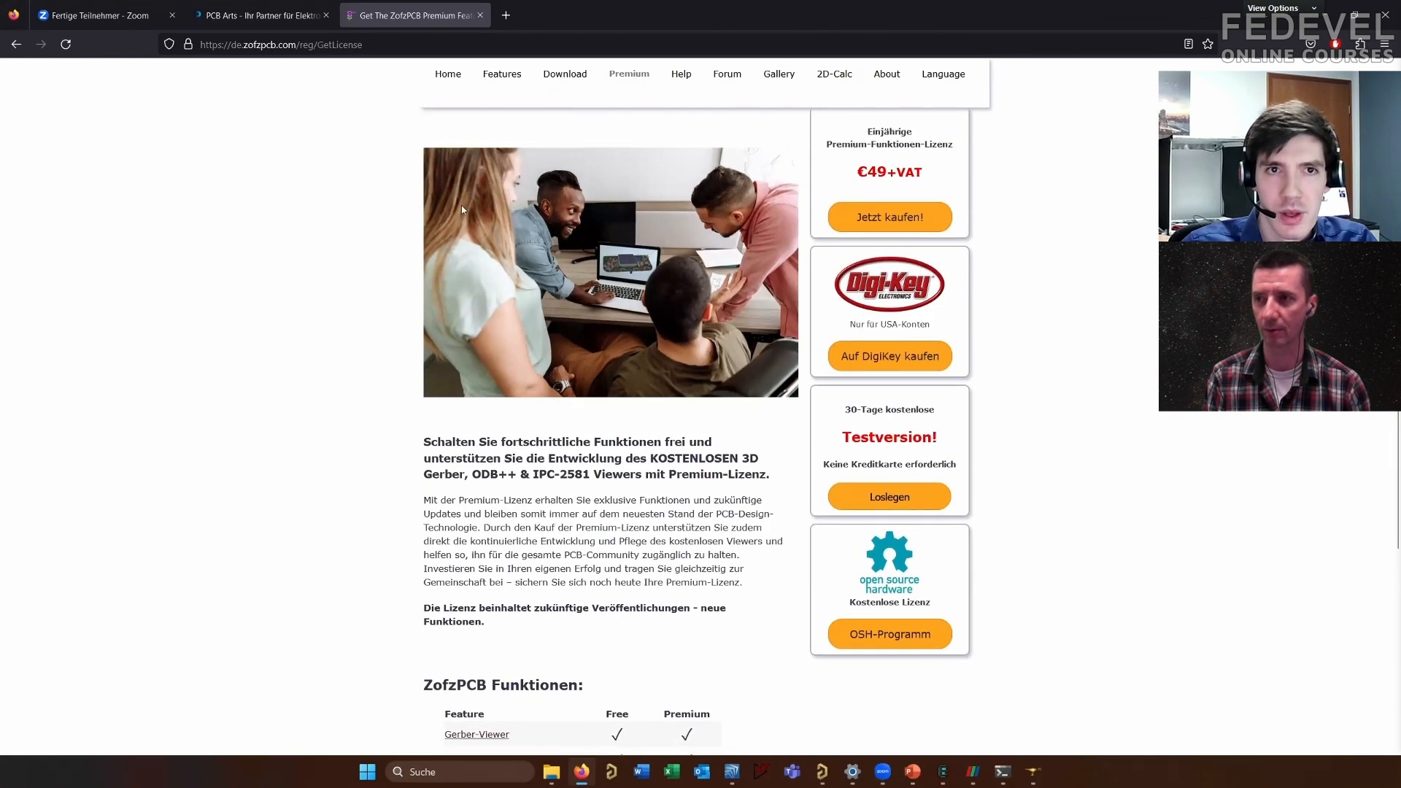
Go back to the ZofzPCB home page, change the site language to English and read through its description
{"action": "left_click", "coordinate": [447, 76]}
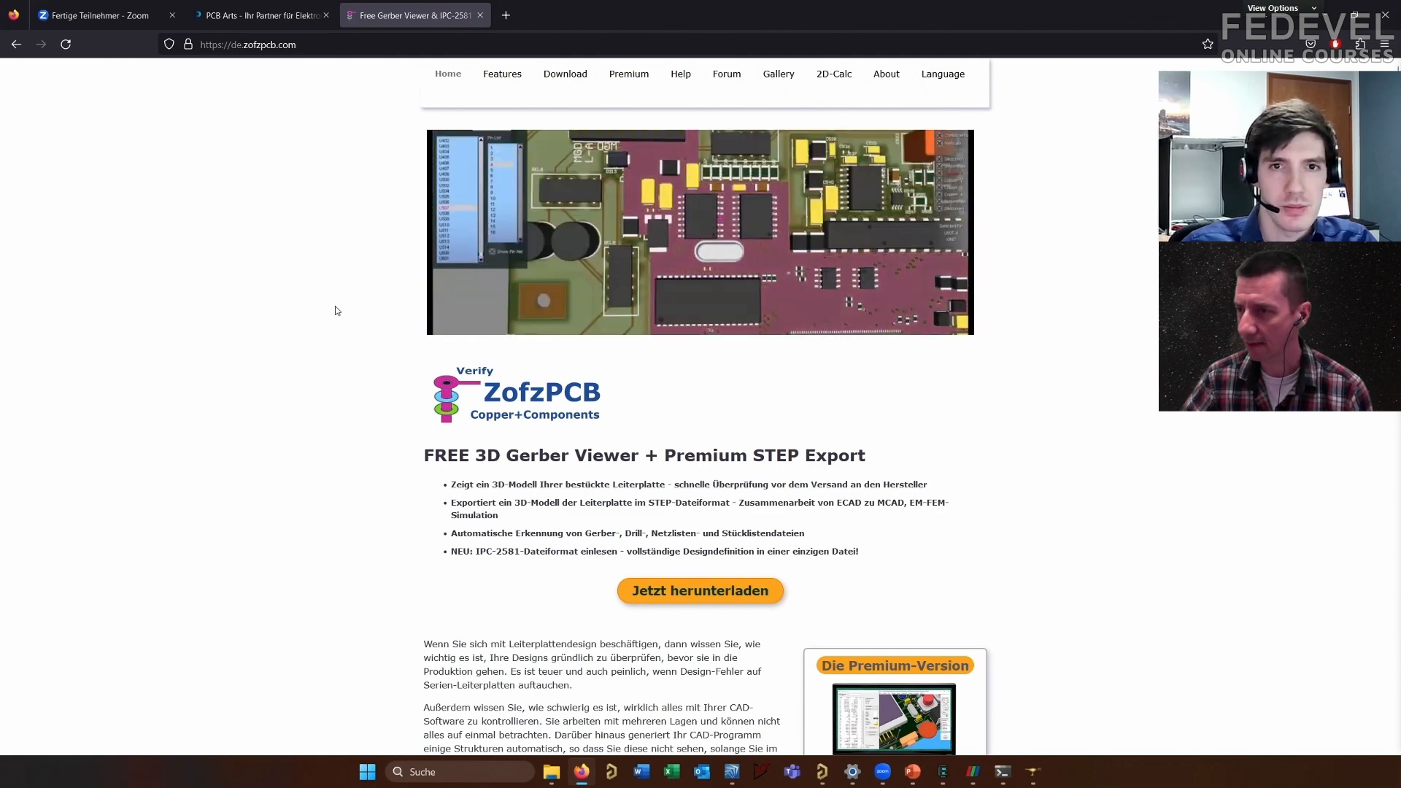
{"action": "scroll", "coordinate": [314, 310], "scroll_direction": "down", "scroll_amount": 2}
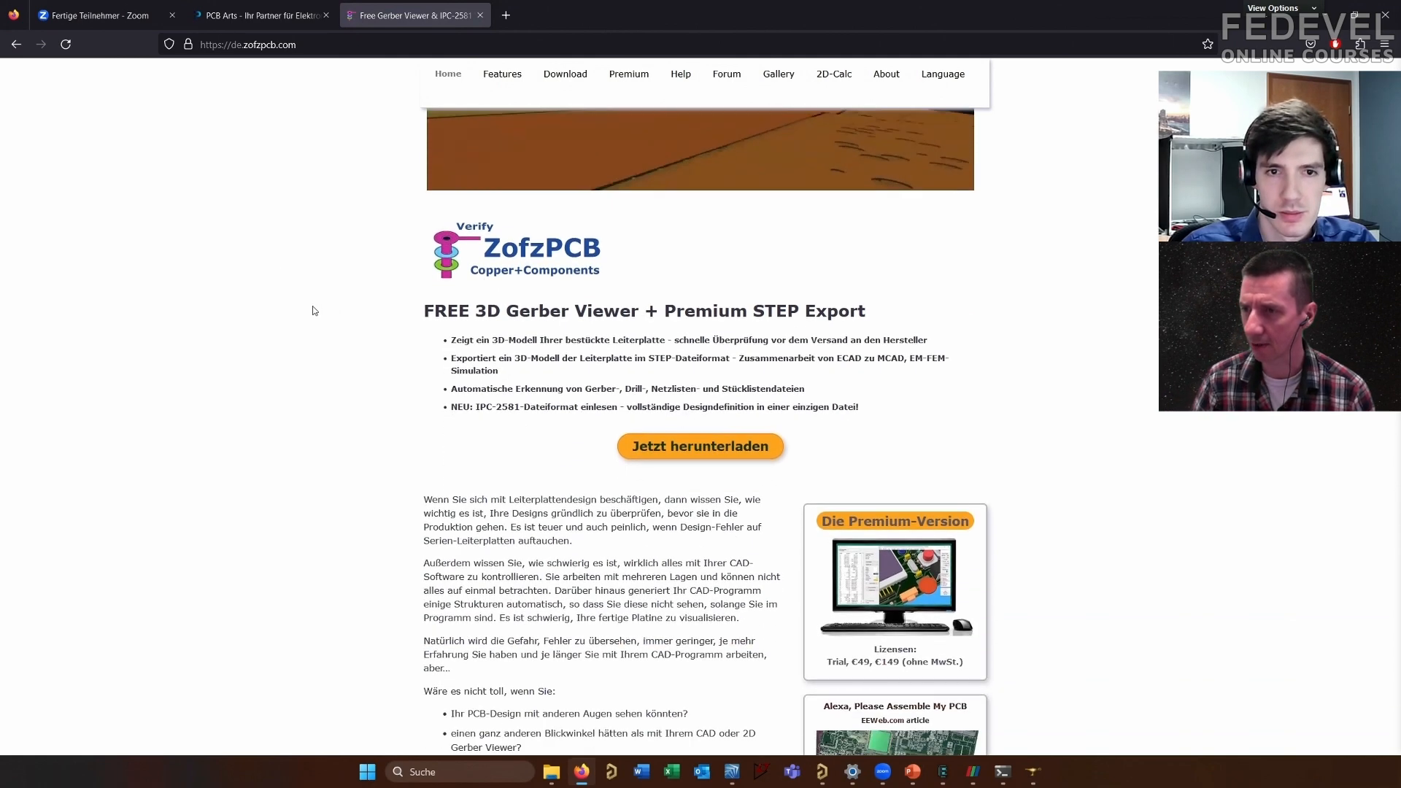
{"action": "scroll", "coordinate": [312, 305], "scroll_direction": "down", "scroll_amount": 3}
{"action": "scroll", "coordinate": [318, 307], "scroll_direction": "up", "scroll_amount": 3}
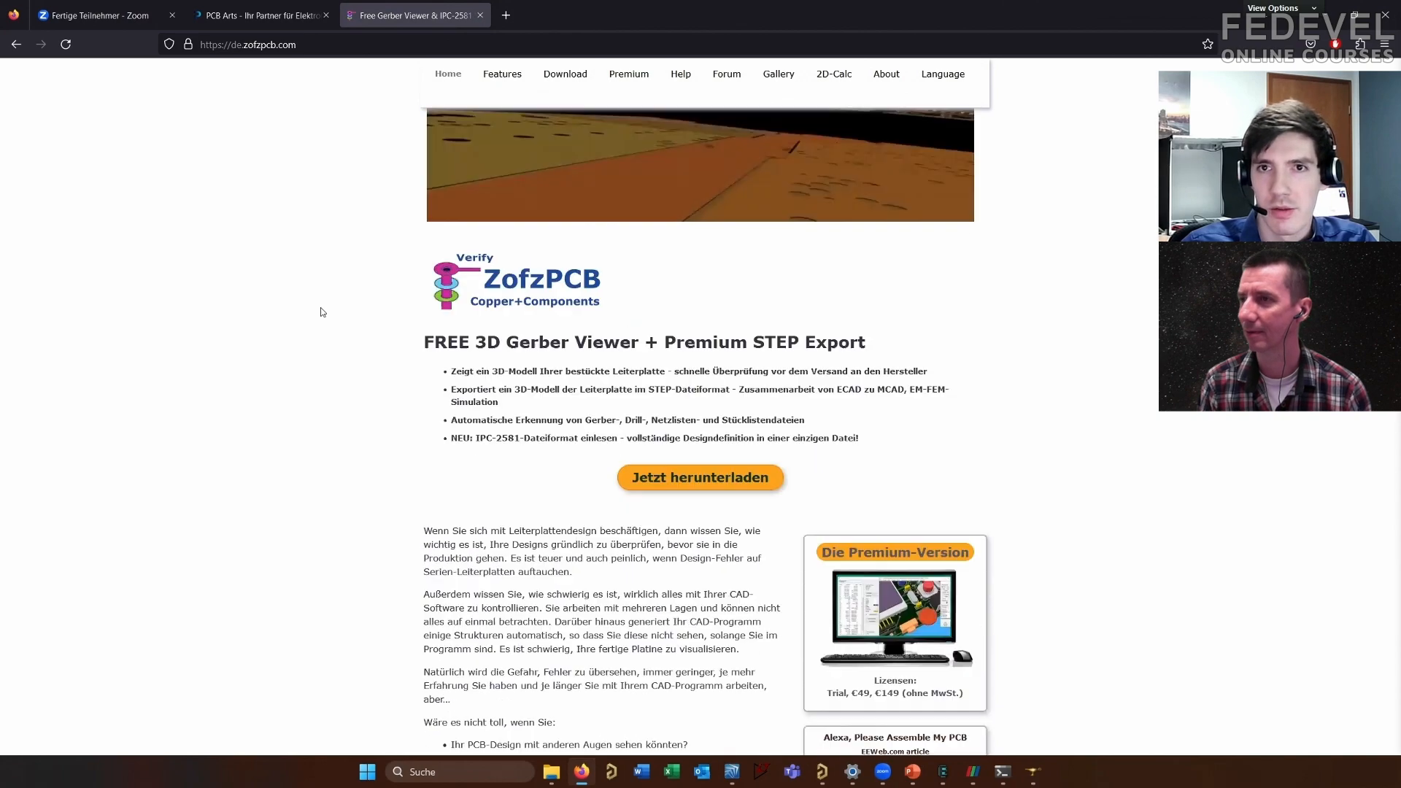
{"action": "scroll", "coordinate": [321, 310], "scroll_direction": "up", "scroll_amount": 2}
{"action": "left_click", "coordinate": [938, 93]}
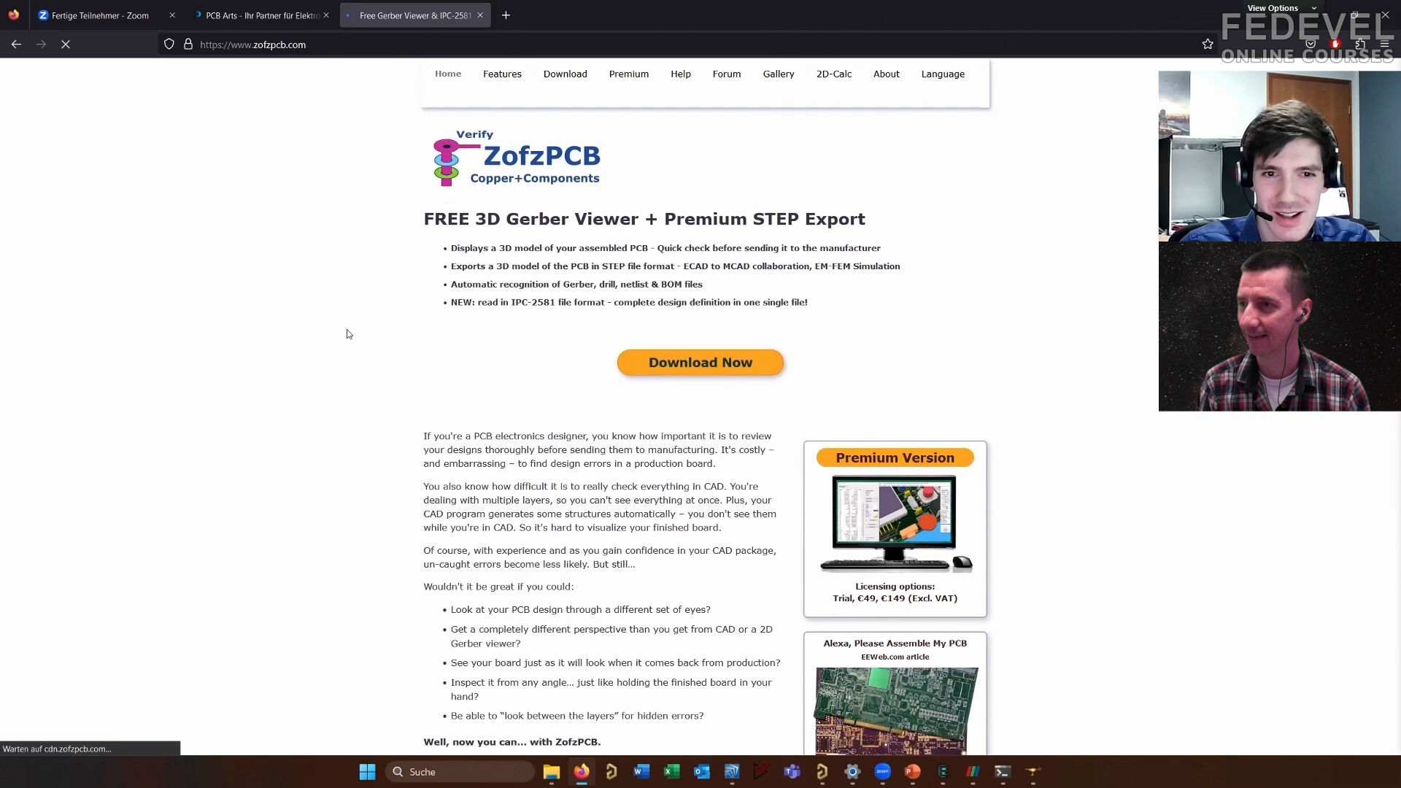
{"action": "scroll", "coordinate": [347, 334], "scroll_direction": "down", "scroll_amount": 4}
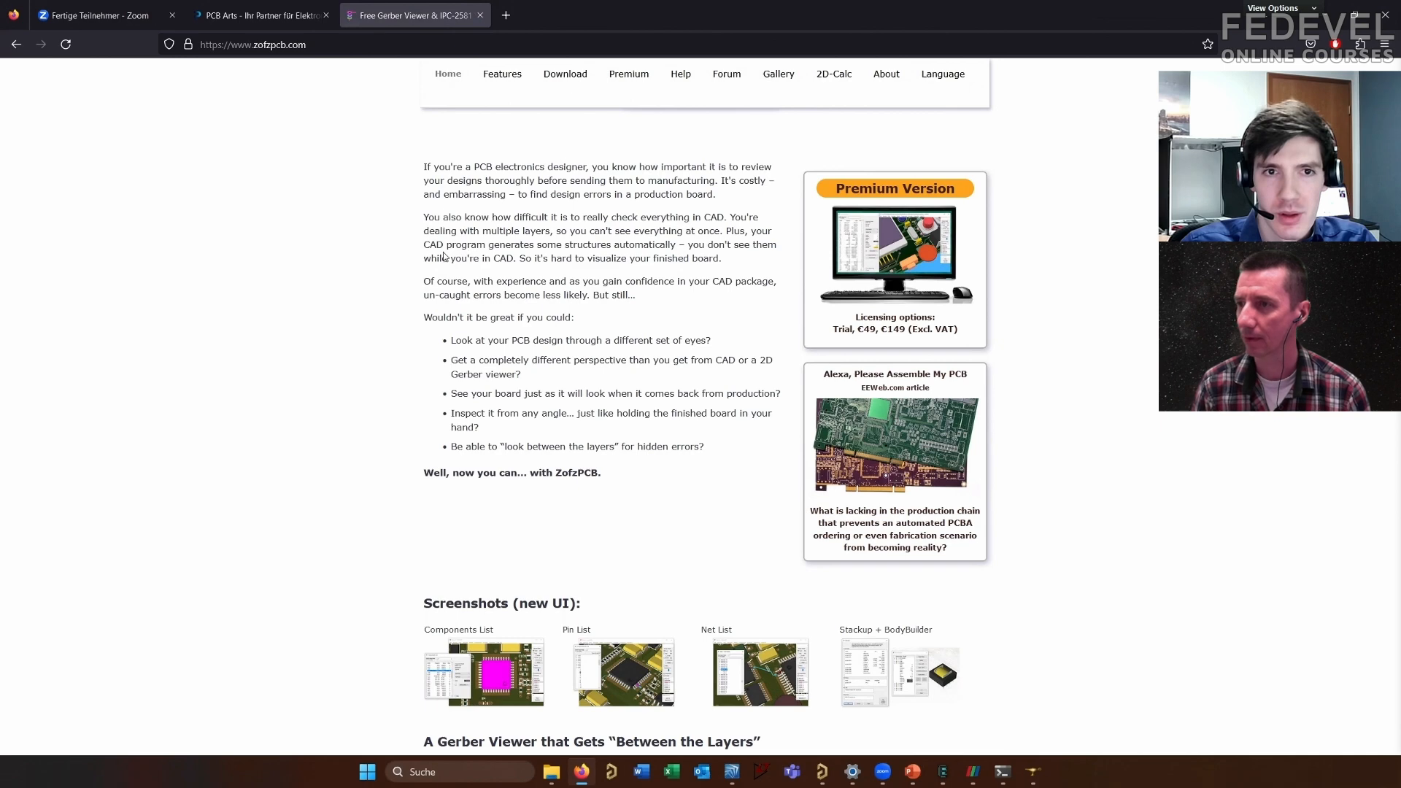
{"action": "scroll", "coordinate": [447, 273], "scroll_direction": "up", "scroll_amount": 2}
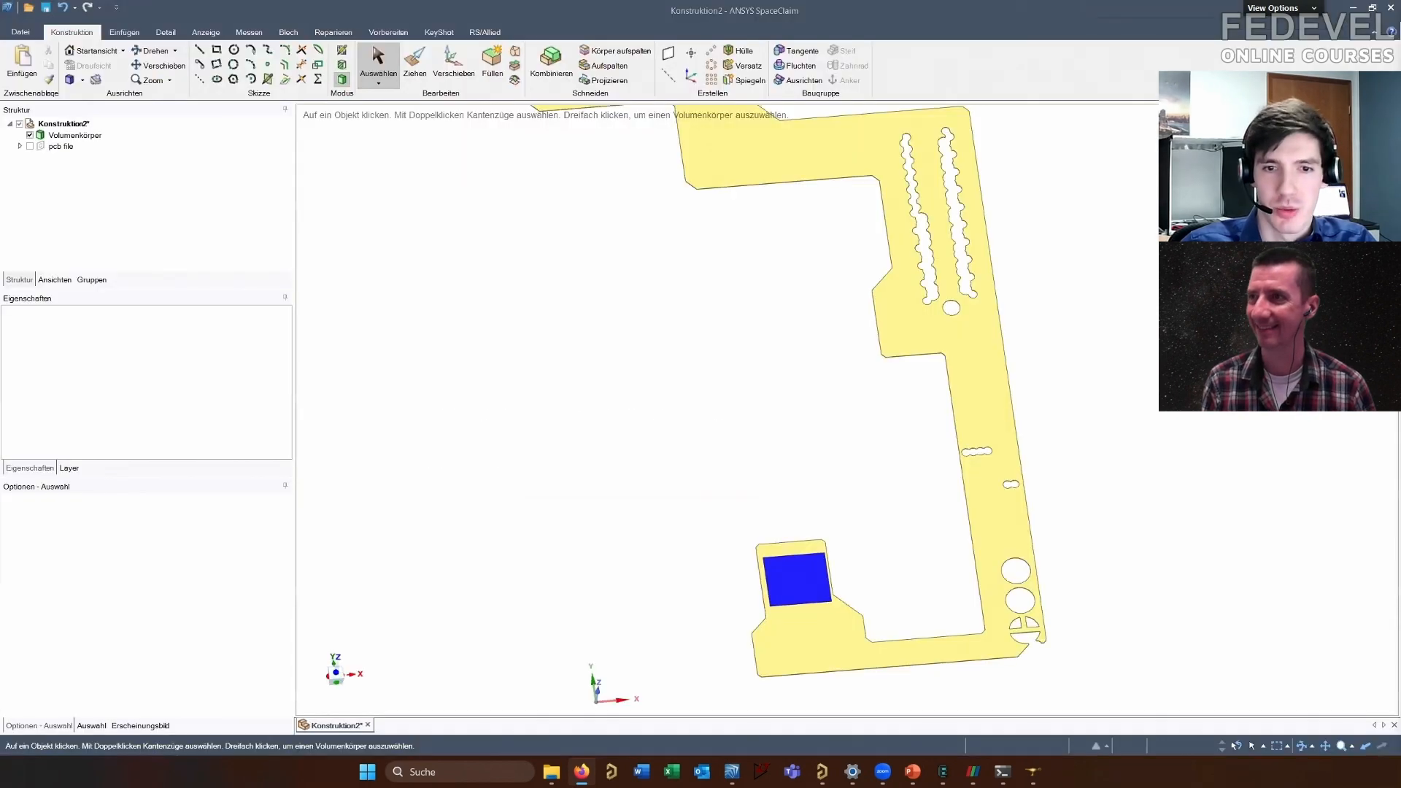
Switch back to SpaceClaim and view the whole copper body with both raised contacts at an angle
{"action": "mouse_move", "coordinate": [575, 470]}
{"action": "middle_mouse_down"}
{"action": "mouse_move", "coordinate": [632, 537]}
{"action": "mouse_move", "coordinate": [673, 427]}
{"action": "mouse_move", "coordinate": [738, 428]}
{"action": "mouse_move", "coordinate": [660, 417]}
{"action": "mouse_move", "coordinate": [728, 400]}
{"action": "mouse_move", "coordinate": [698, 422]}
{"action": "mouse_move", "coordinate": [704, 436]}
{"action": "mouse_move", "coordinate": [739, 395]}
{"action": "middle_mouse_up"}
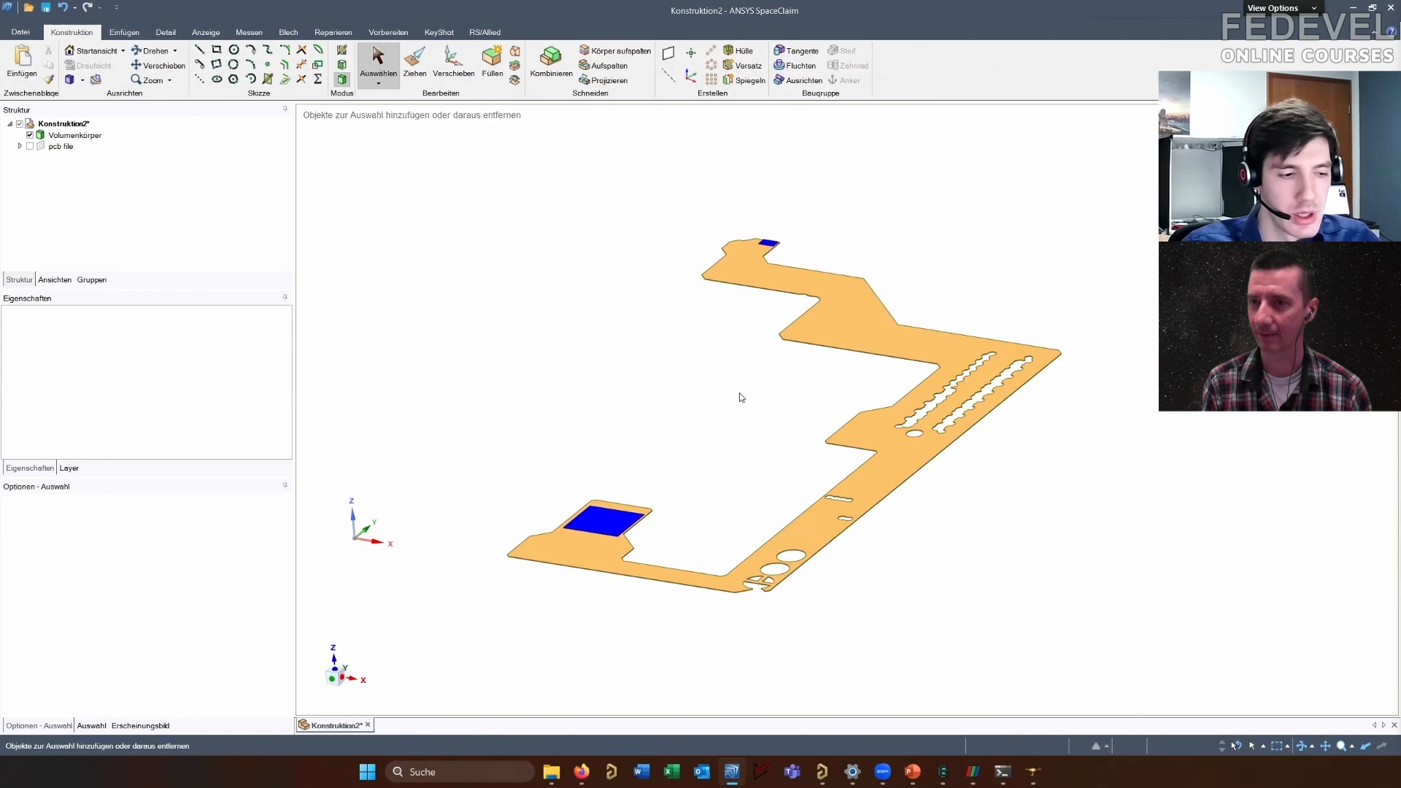
Export the copper body as a STEP file named PCB Geometry in the Documents\PDN\Simulation folder
{"action": "key", "text": "ctrl+s"}
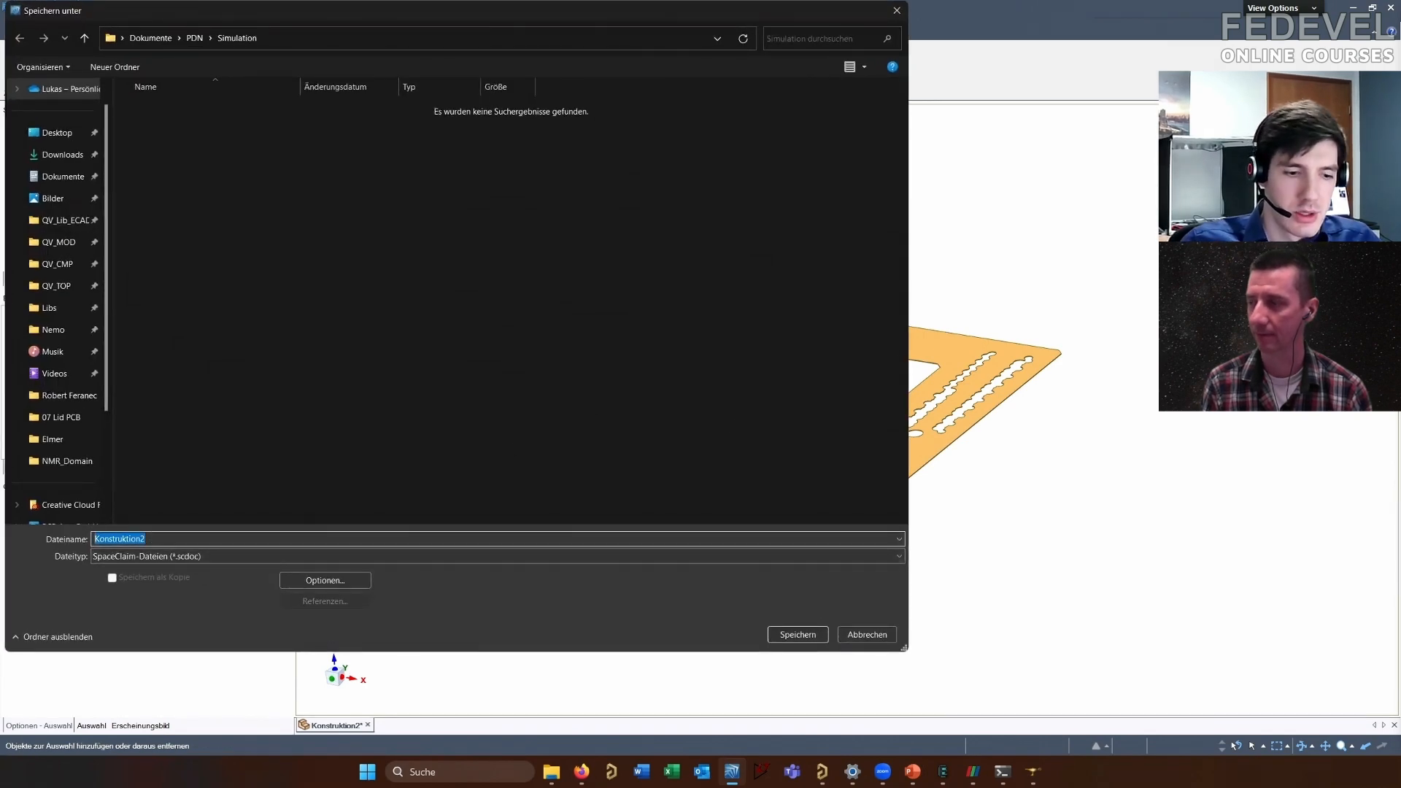
{"action": "type", "text": "PCB Geometry"}
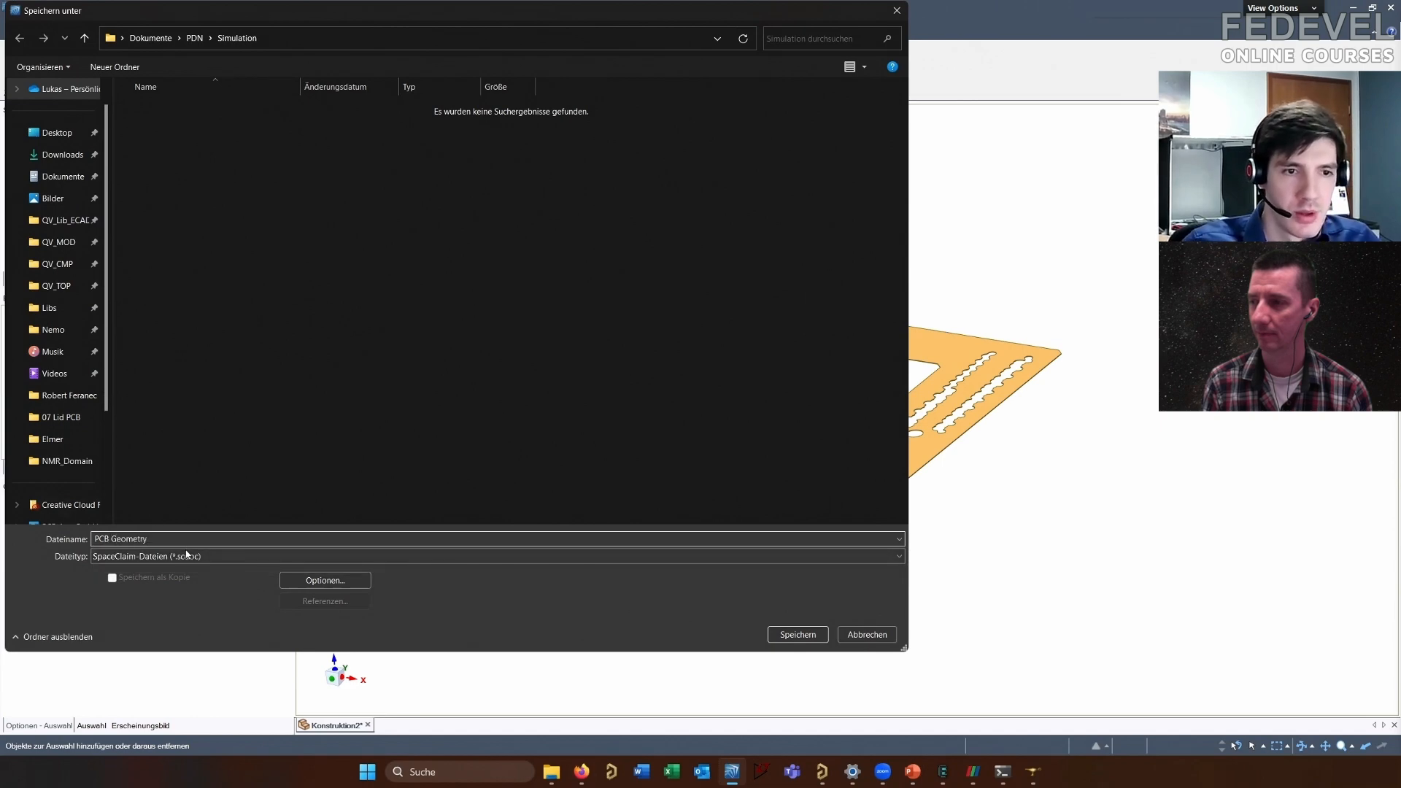
{"action": "left_click", "coordinate": [187, 554]}
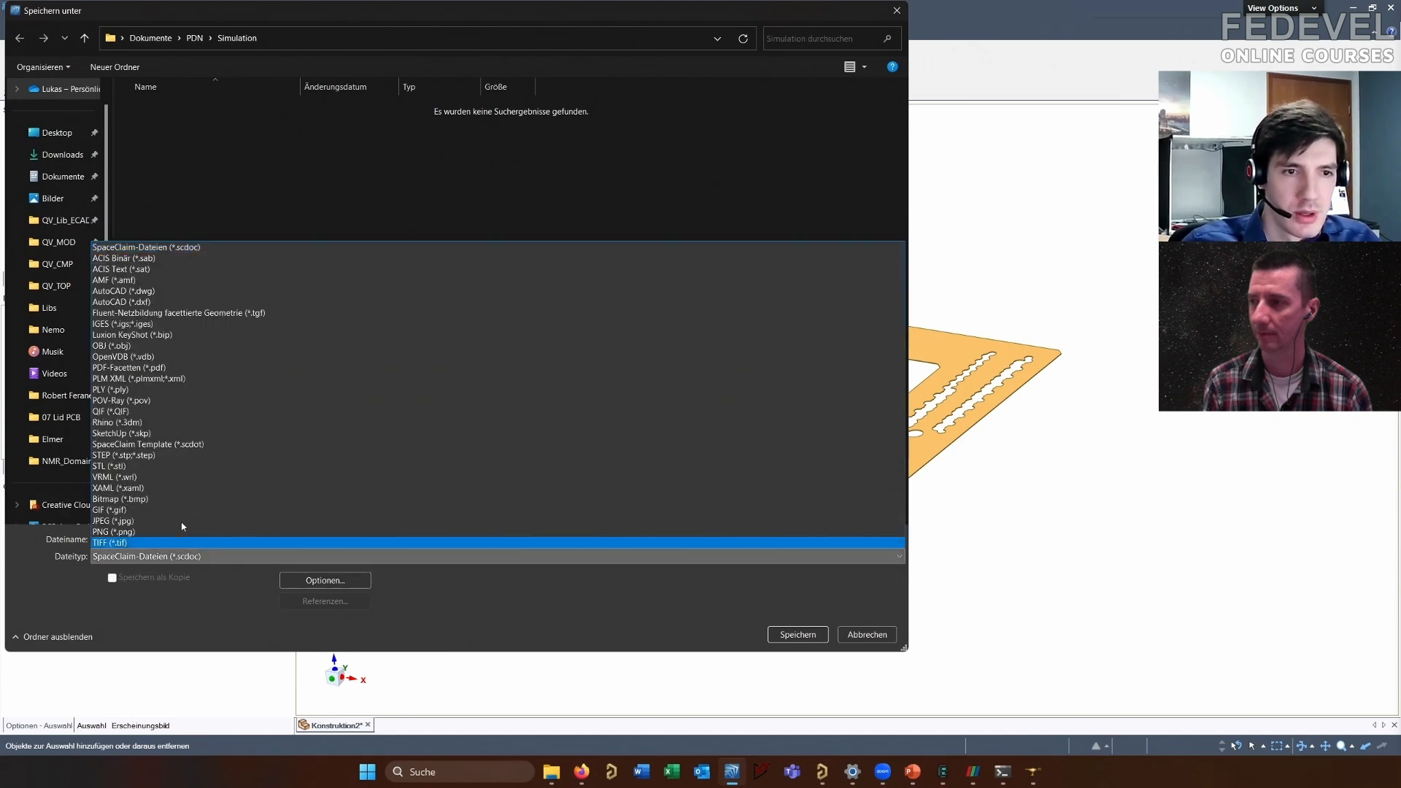
{"action": "left_click", "coordinate": [127, 454]}
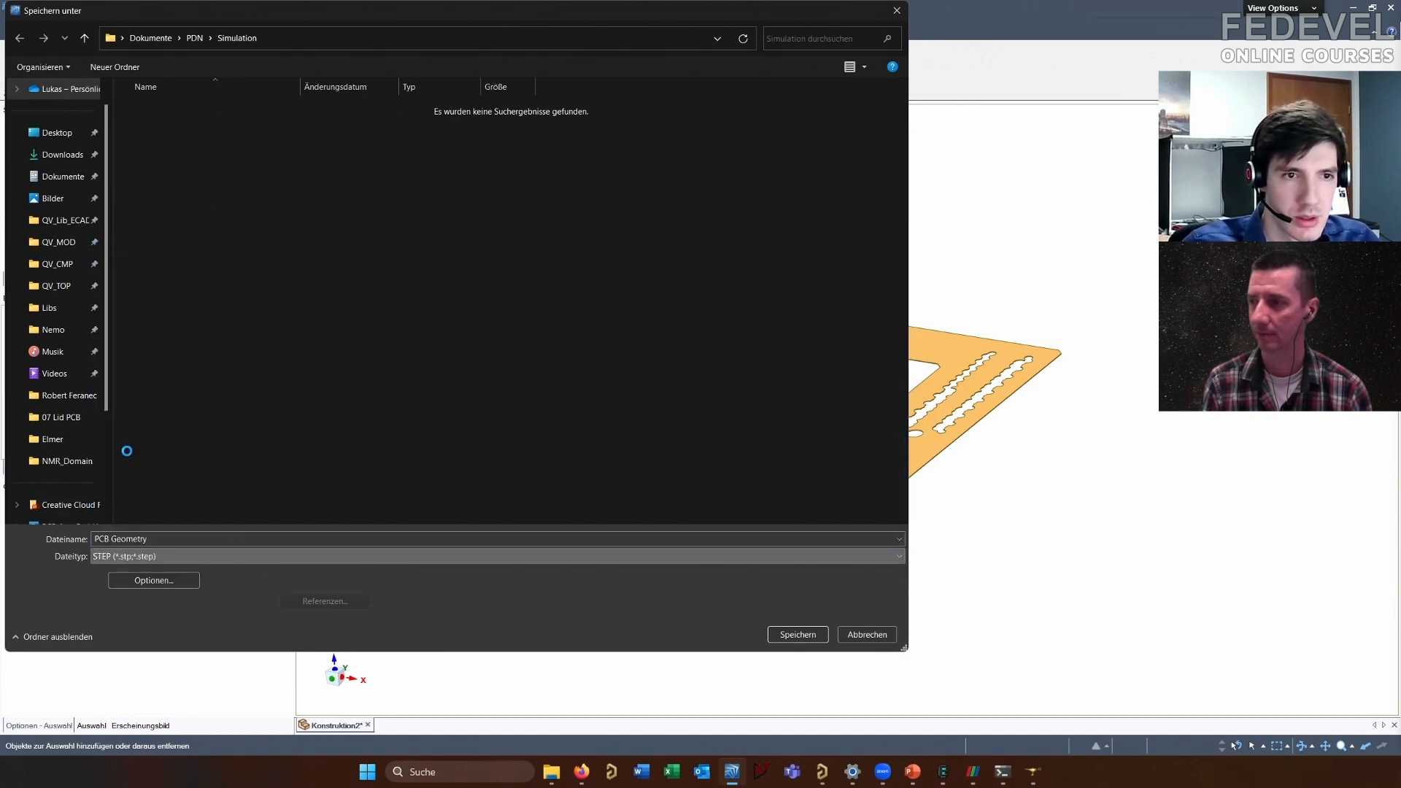
{"action": "left_click", "coordinate": [793, 664]}
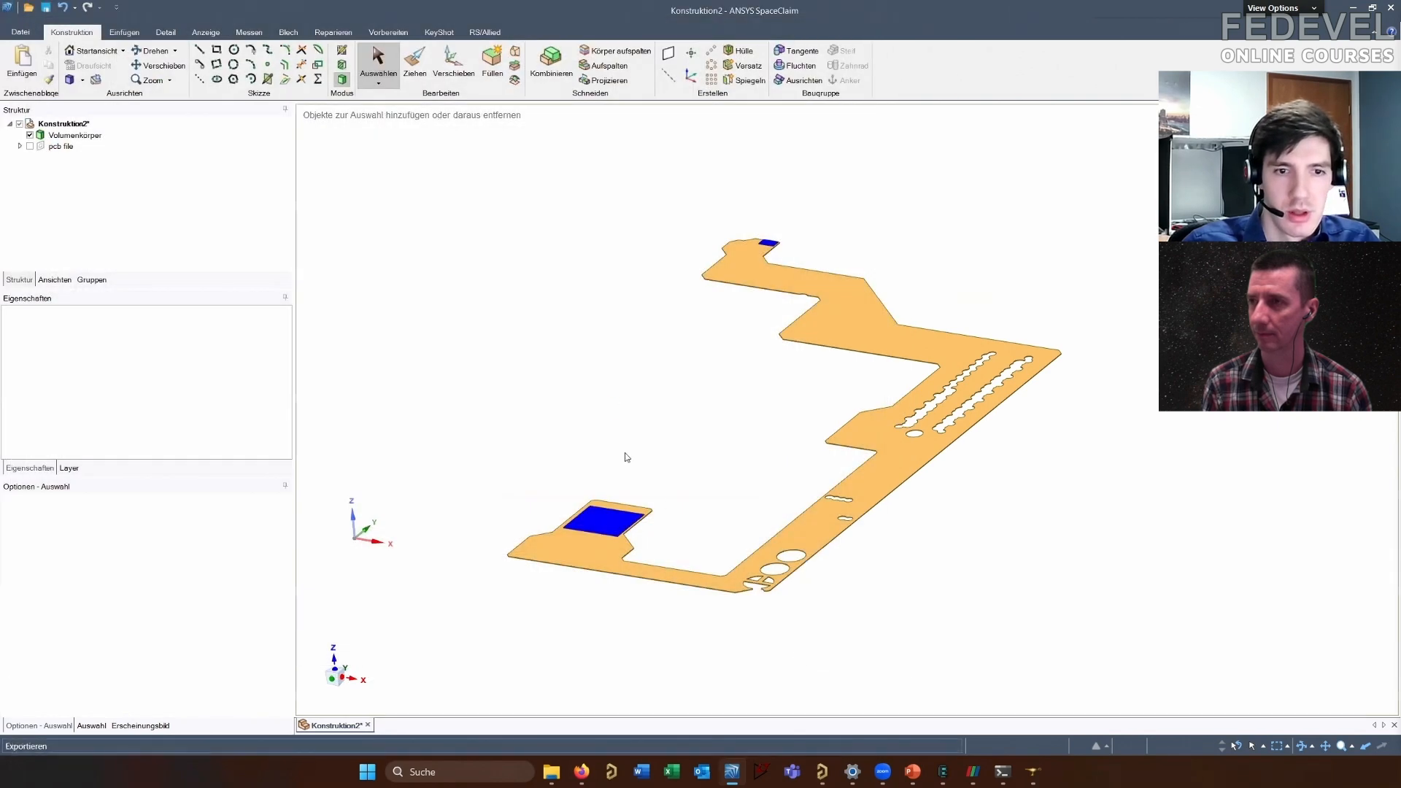
Close SpaceClaim without saving the changes to Konstruktion2
{"action": "scroll", "coordinate": [614, 398], "scroll_direction": "down", "scroll_amount": 3}
{"action": "middle_click_drag", "start_coordinate": [636, 369], "coordinate": [663, 322]}
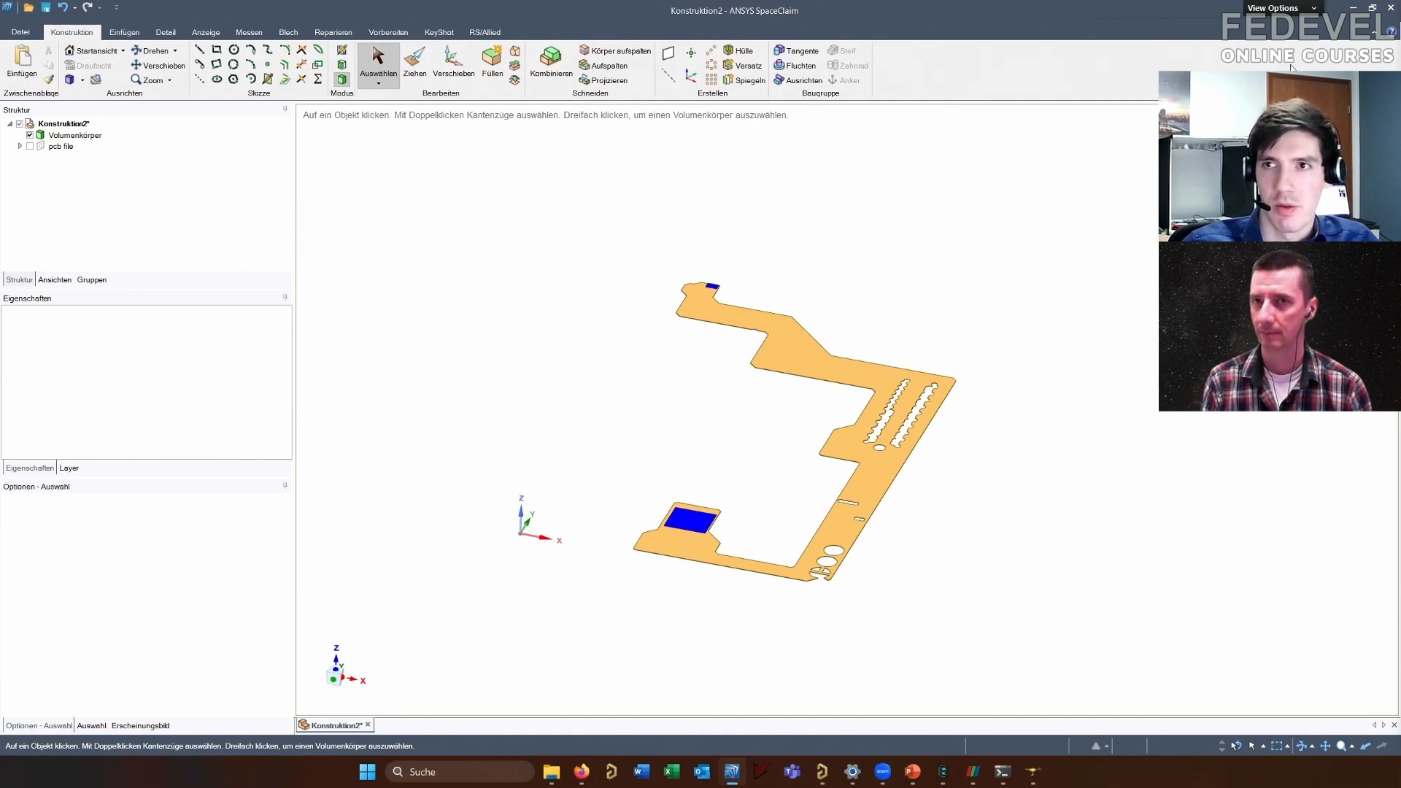
{"action": "left_click", "coordinate": [1390, 8]}
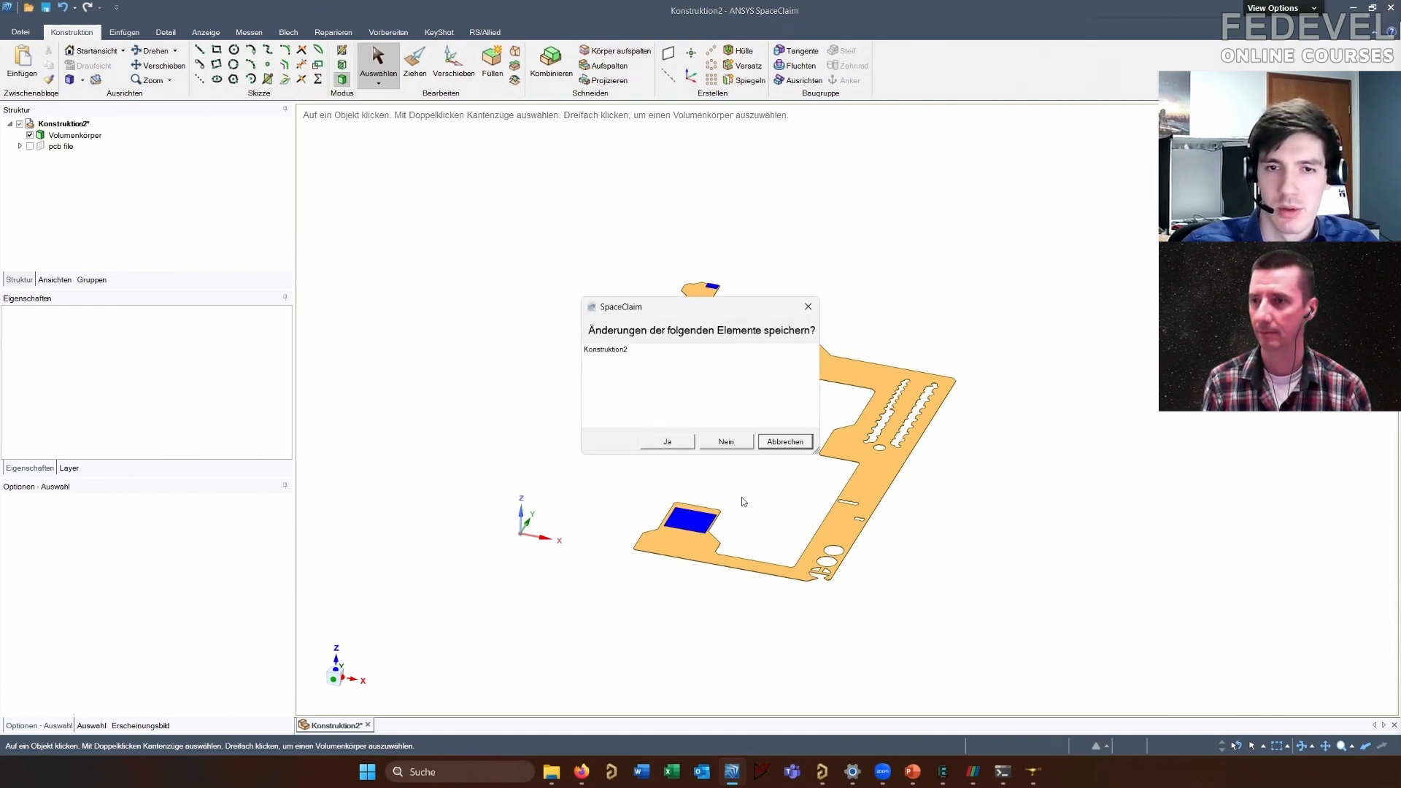
{"action": "left_click", "coordinate": [737, 441]}
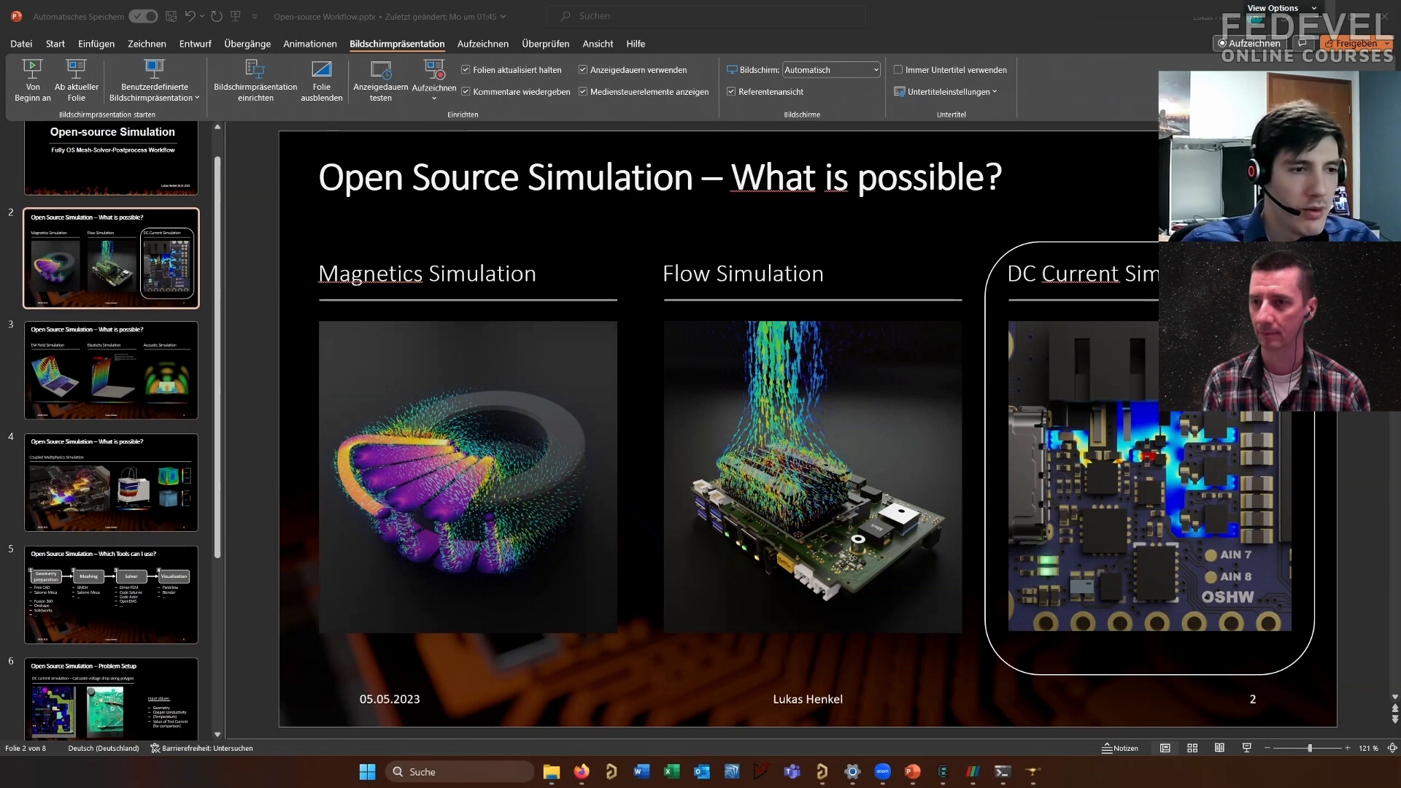
Show the "Which Tools can I use?" slide of the Open-source Workflow presentation in PowerPoint
{"action": "left_click", "coordinate": [112, 566]}
{"action": "left_click", "coordinate": [111, 566]}
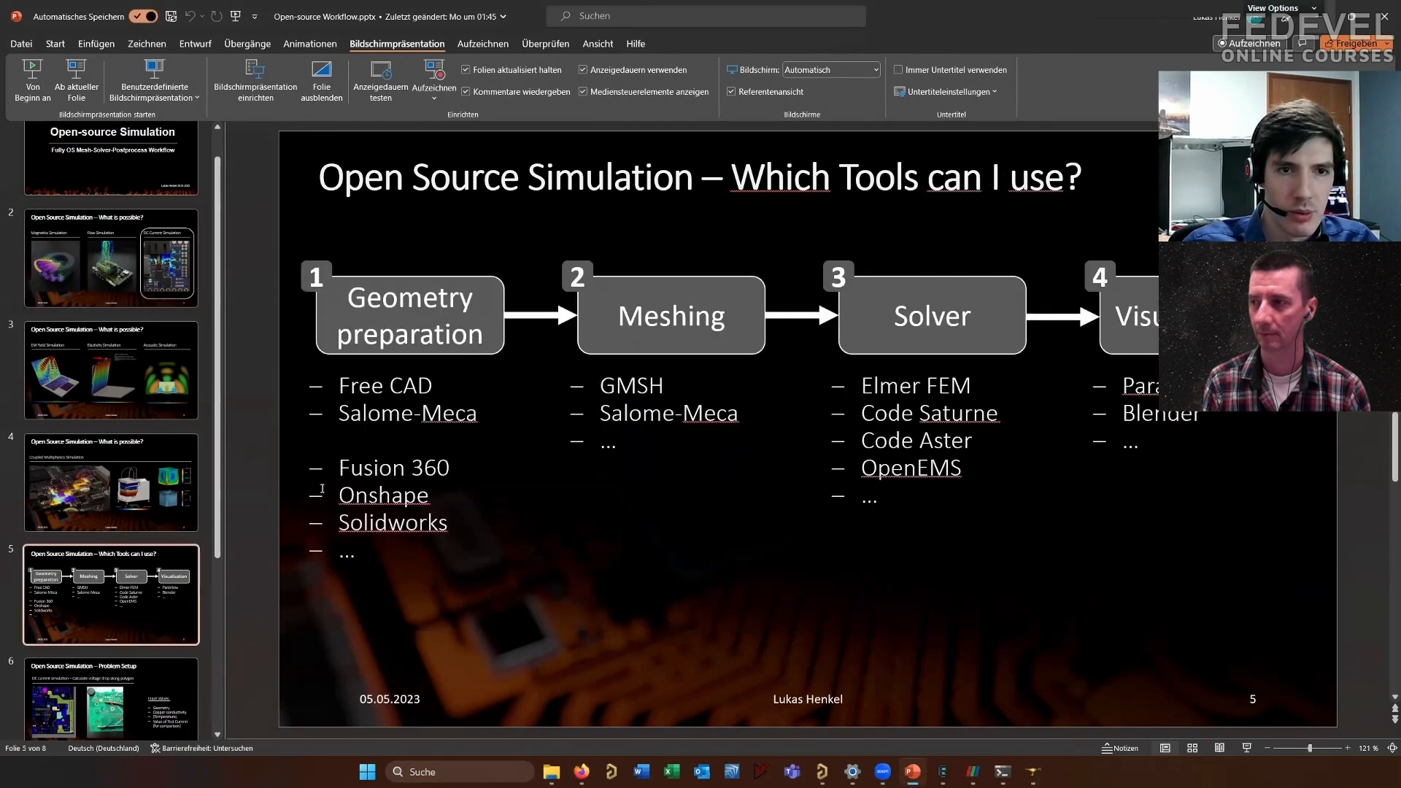
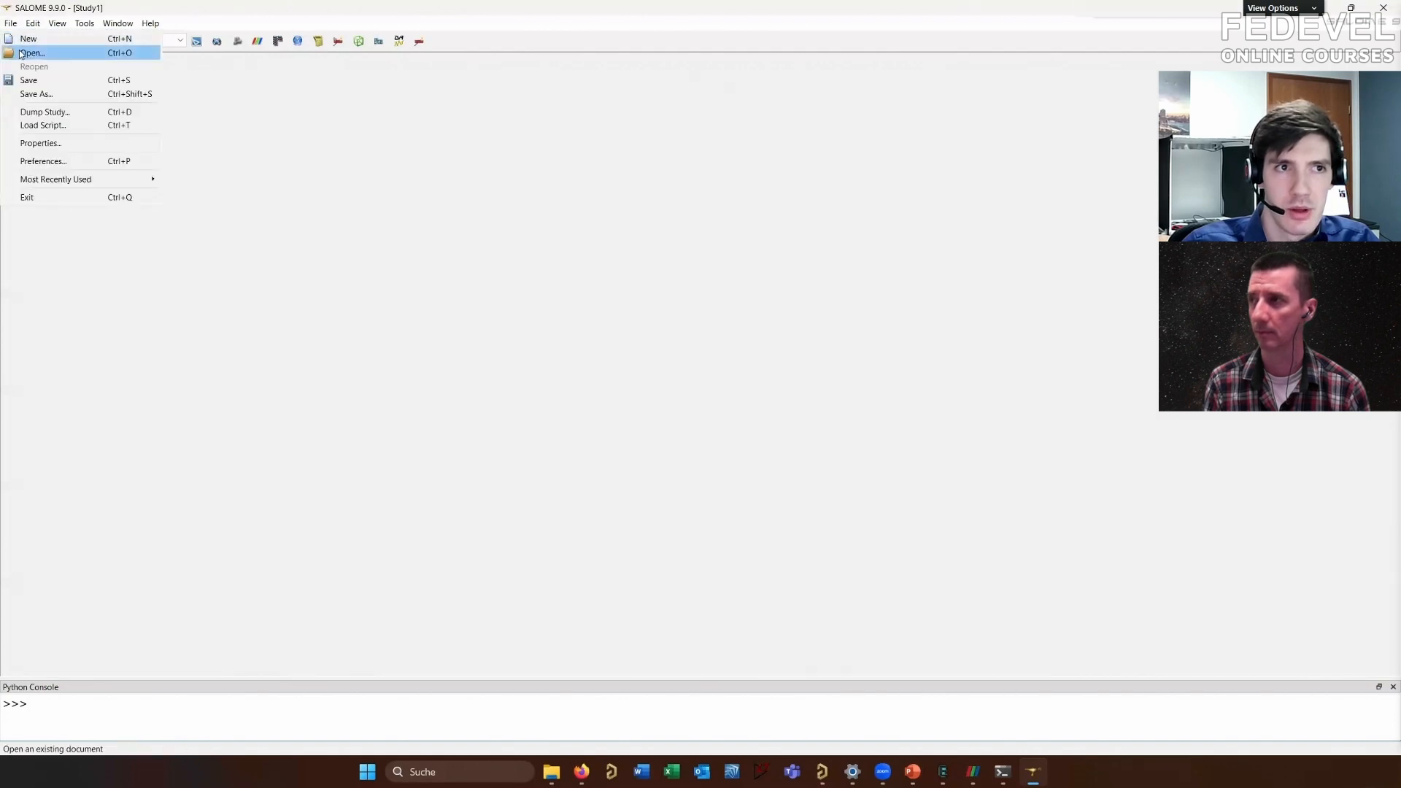
Switch to SALOME, create a new study and activate the Geometry module
{"action": "left_click", "coordinate": [31, 52]}
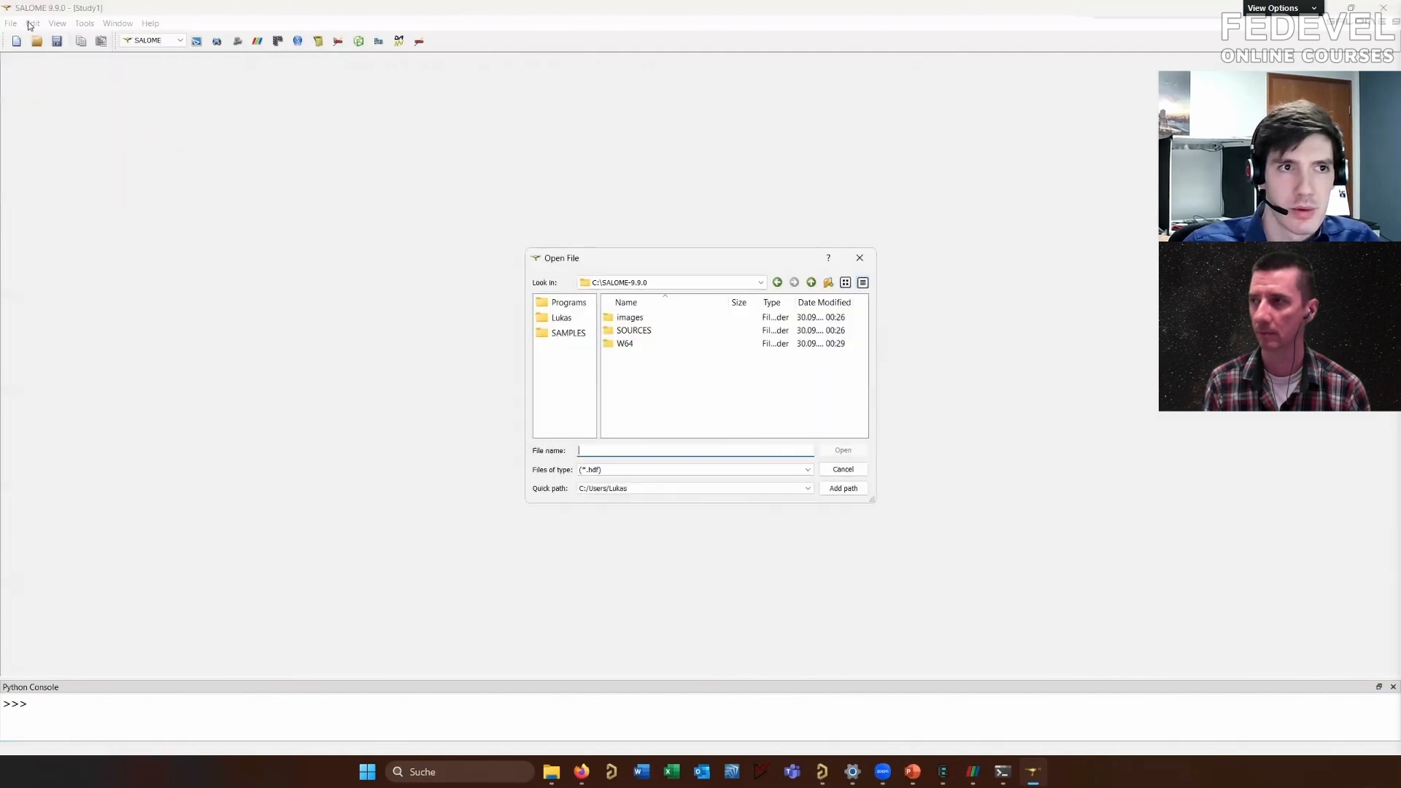
{"action": "key", "text": "Escape"}
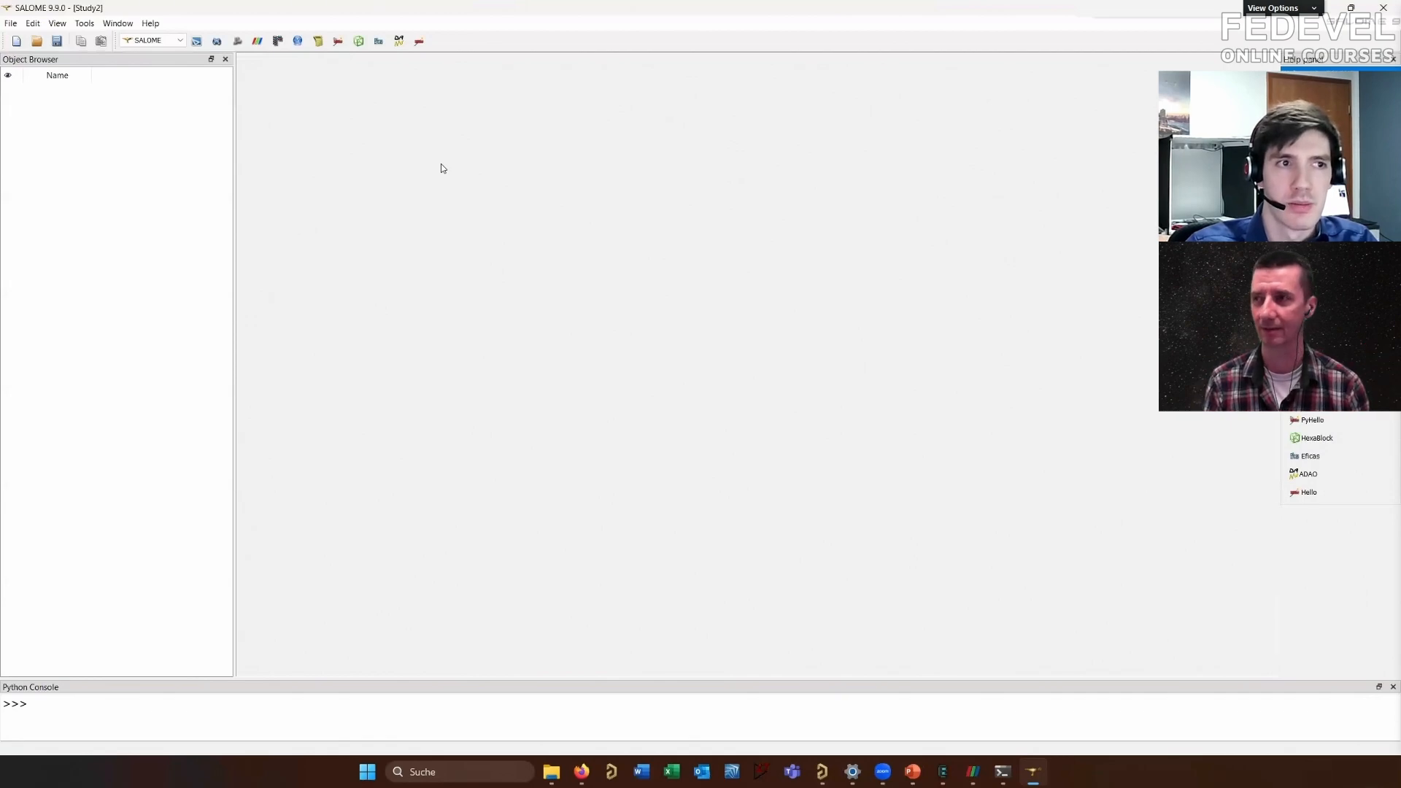
{"action": "left_click", "coordinate": [221, 39]}
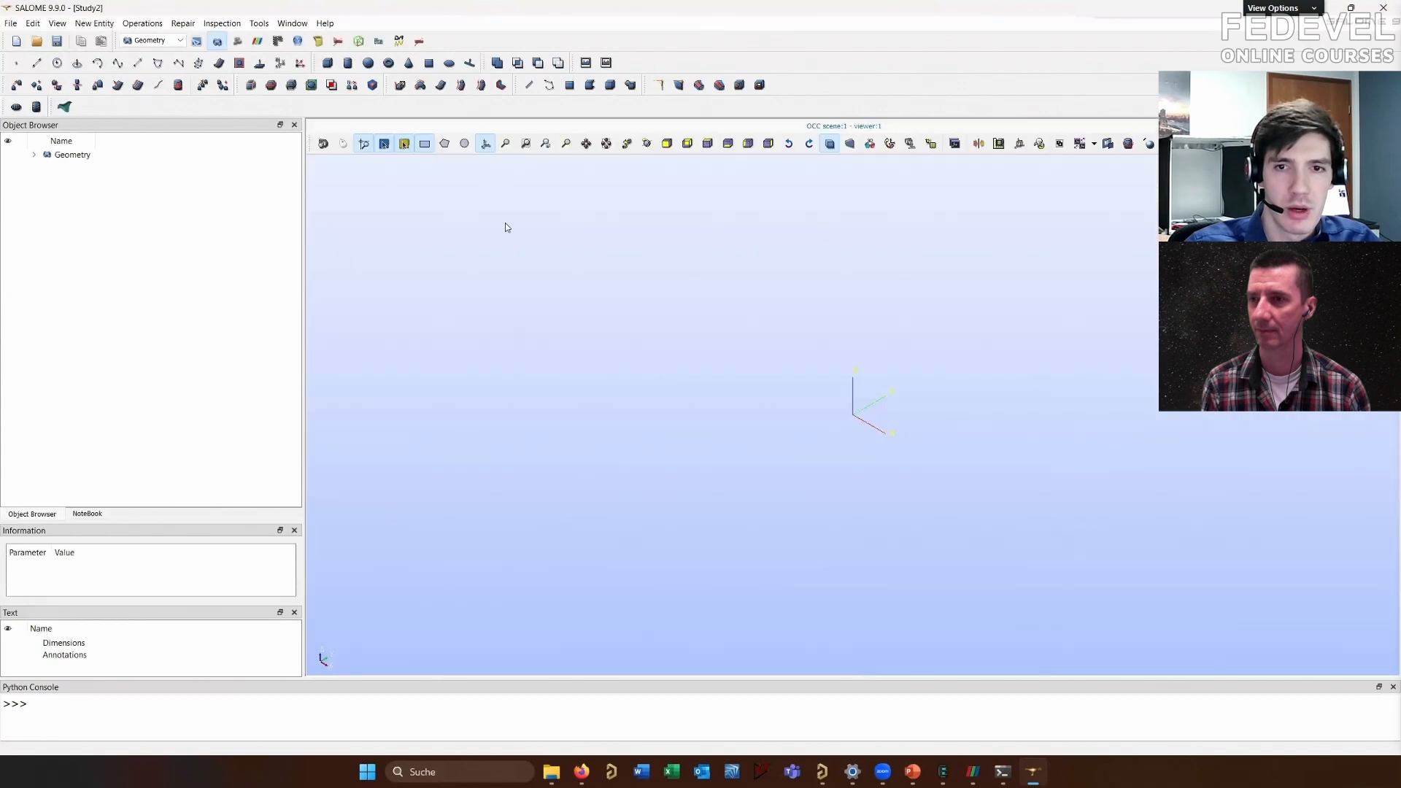
Import the STEP file PCB Geometry.stp from the Documents\PDN\Simulation folder into the study
{"action": "left_click", "coordinate": [10, 24]}
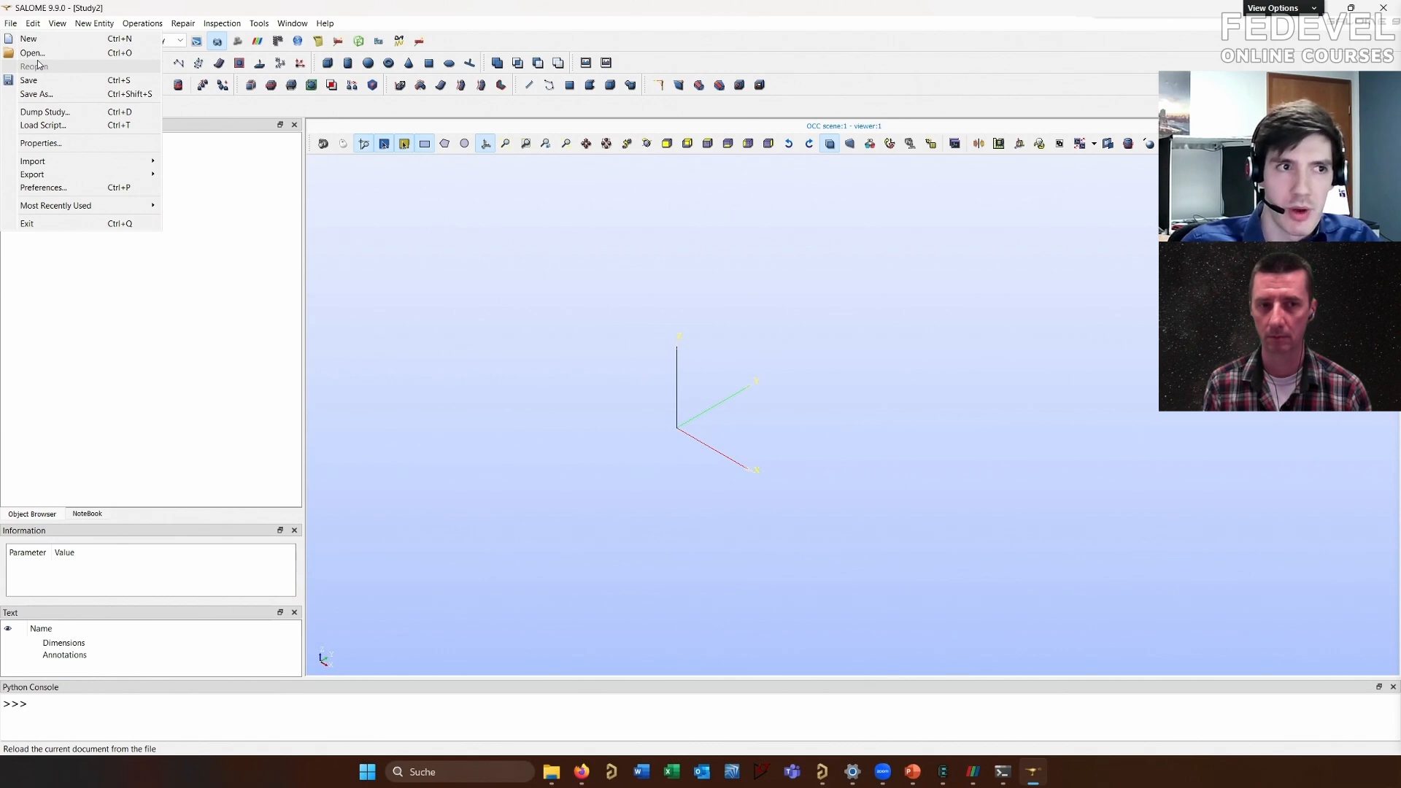
{"action": "left_click", "coordinate": [32, 4]}
{"action": "left_click", "coordinate": [11, 22]}
{"action": "mouse_move", "coordinate": [91, 160]}
{"action": "left_click", "coordinate": [188, 174]}
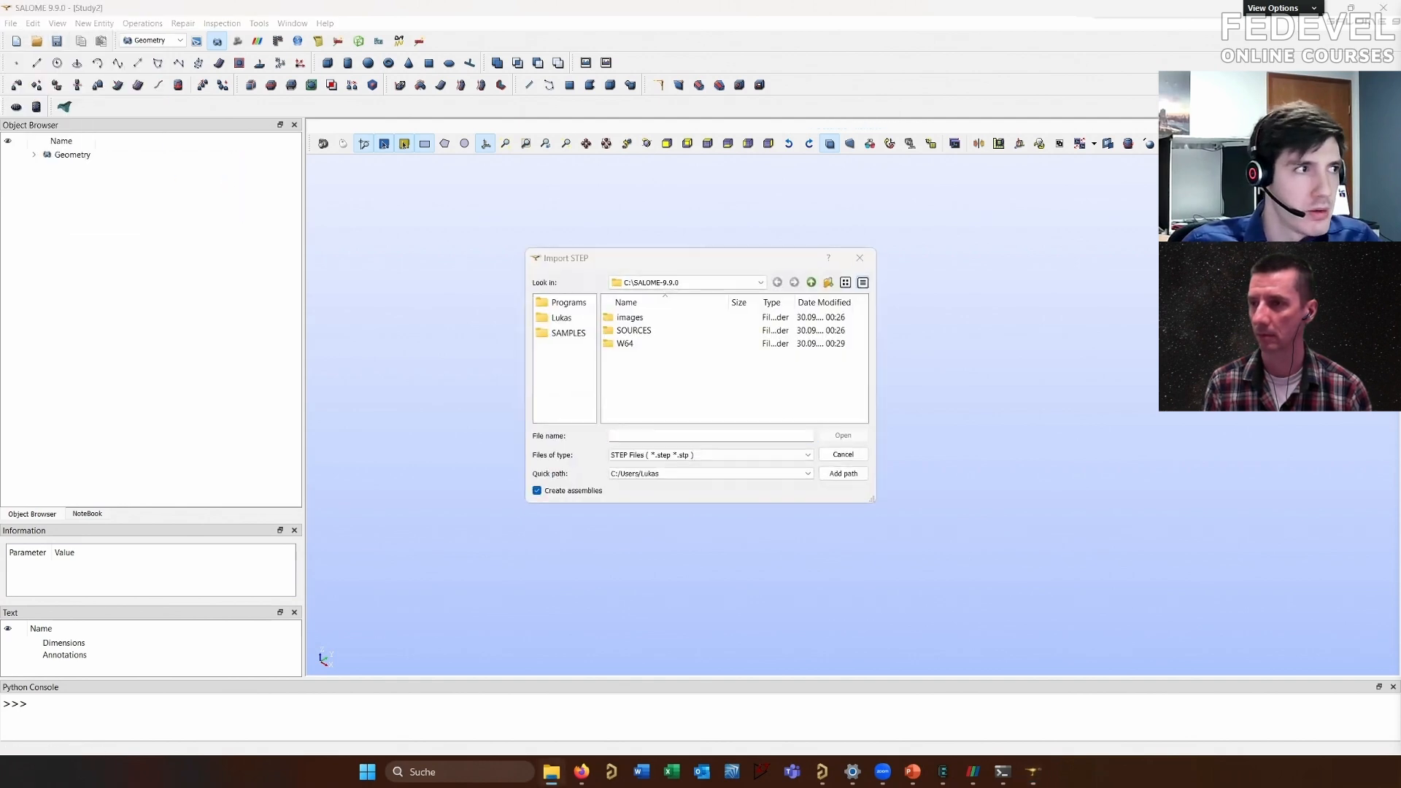
{"action": "type", "text": "C:\\Users\\Lukas\\Documents\\PDN\\Simulation"}
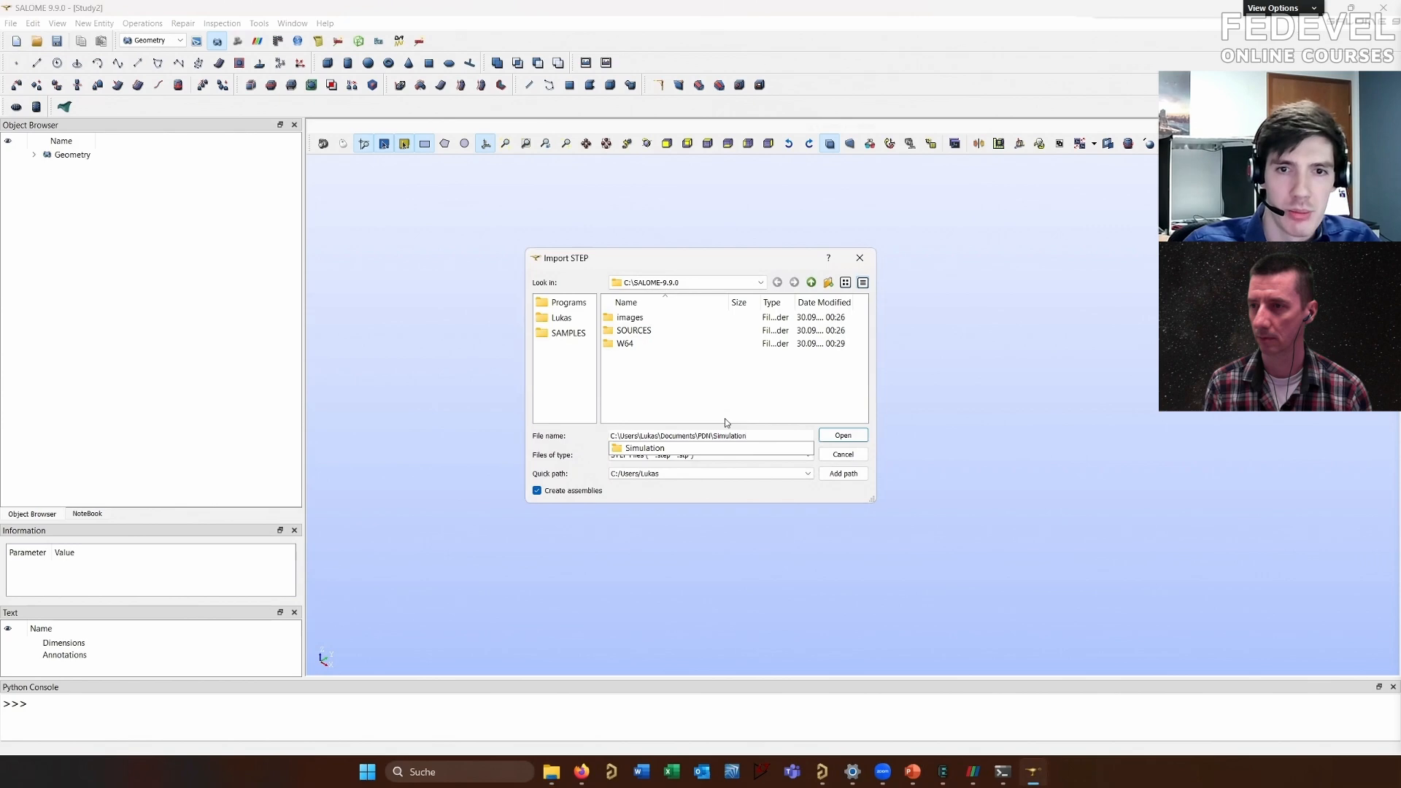
{"action": "key", "text": "Return"}
{"action": "double_click", "coordinate": [652, 319]}
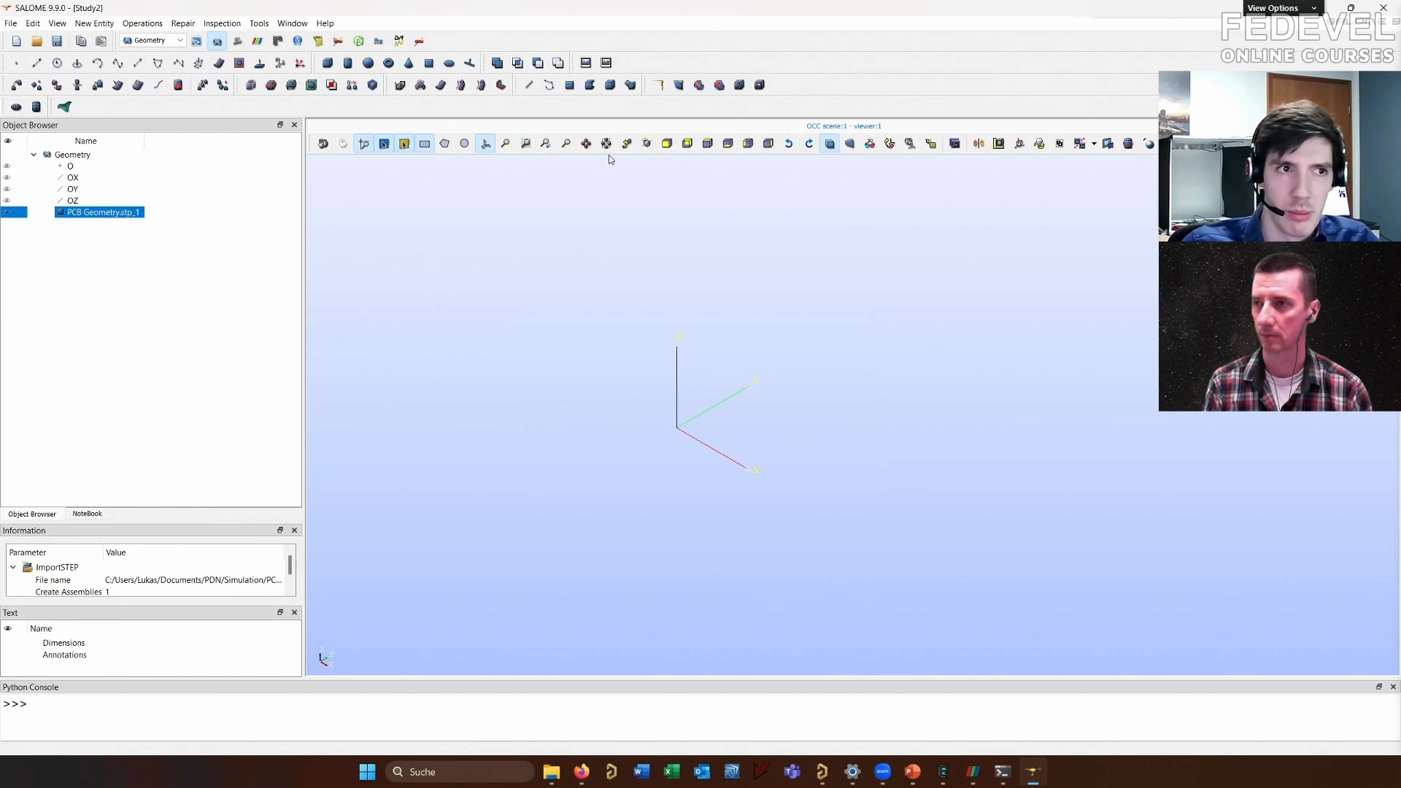
Fit the imported copper geometry in the view and examine the edges around its round cut-outs and slots
{"action": "left_click", "coordinate": [607, 144]}
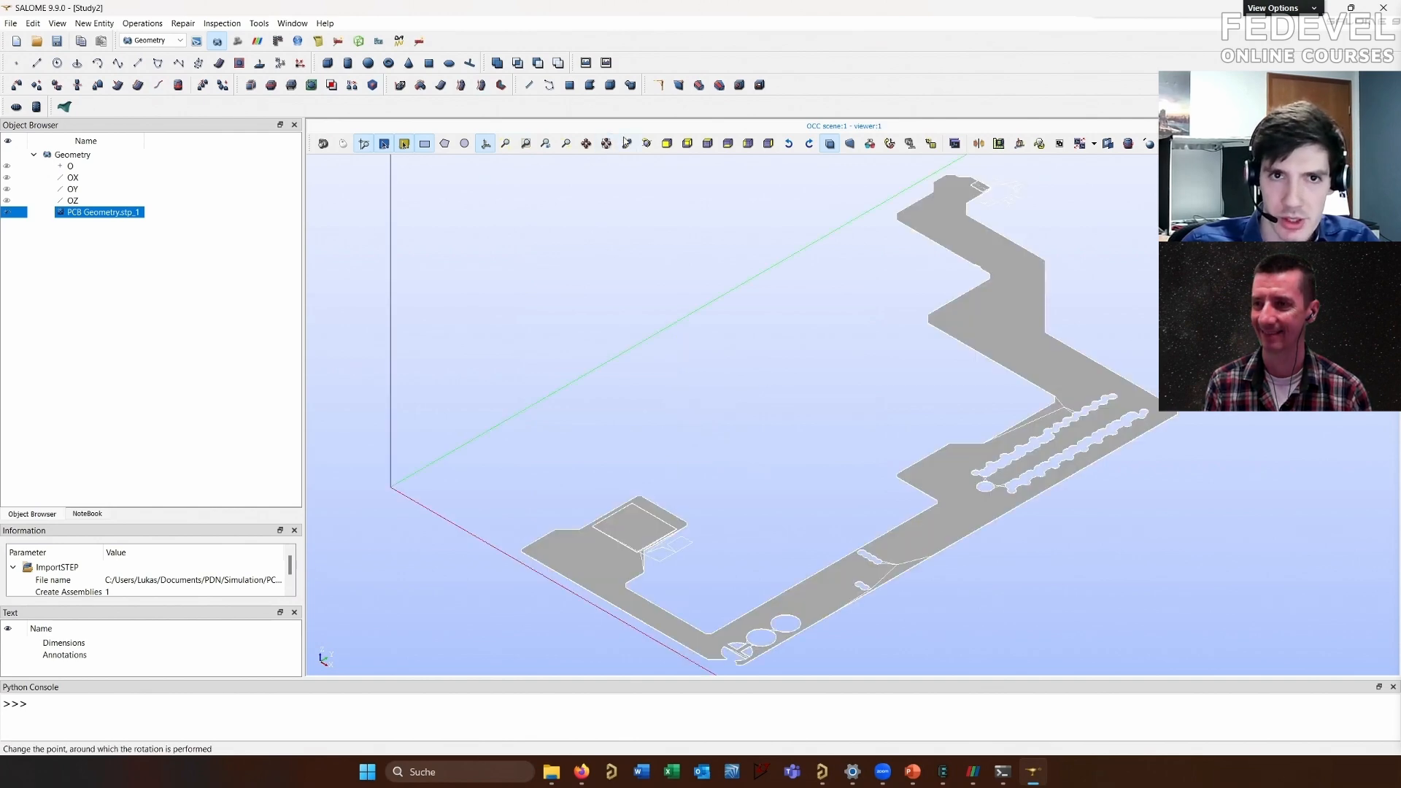
{"action": "left_click", "coordinate": [649, 146]}
{"action": "left_click_drag", "start_coordinate": [759, 419], "coordinate": [835, 639]}
{"action": "scroll", "coordinate": [828, 626], "scroll_direction": "up", "scroll_amount": 5}
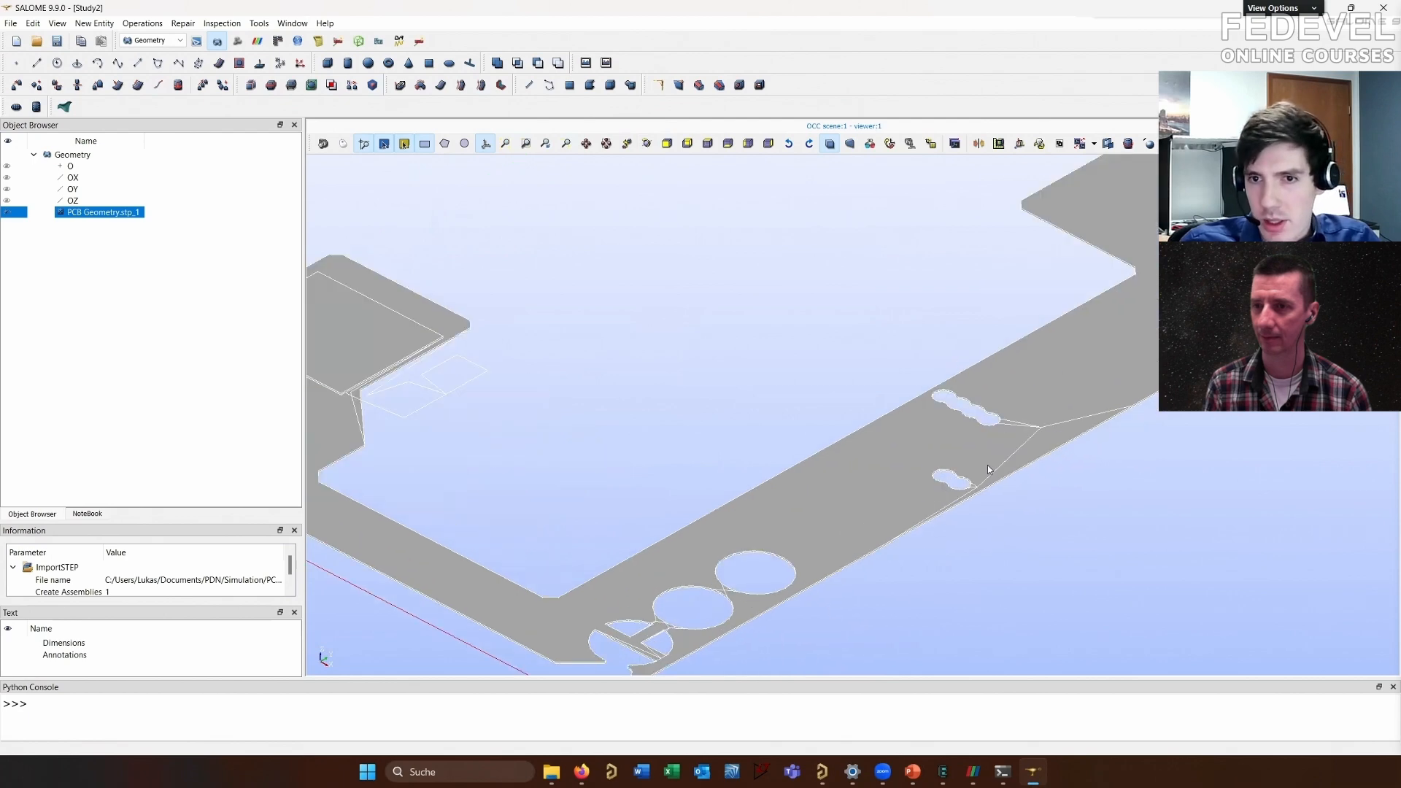
{"action": "scroll", "coordinate": [661, 642], "scroll_direction": "up", "scroll_amount": 6}
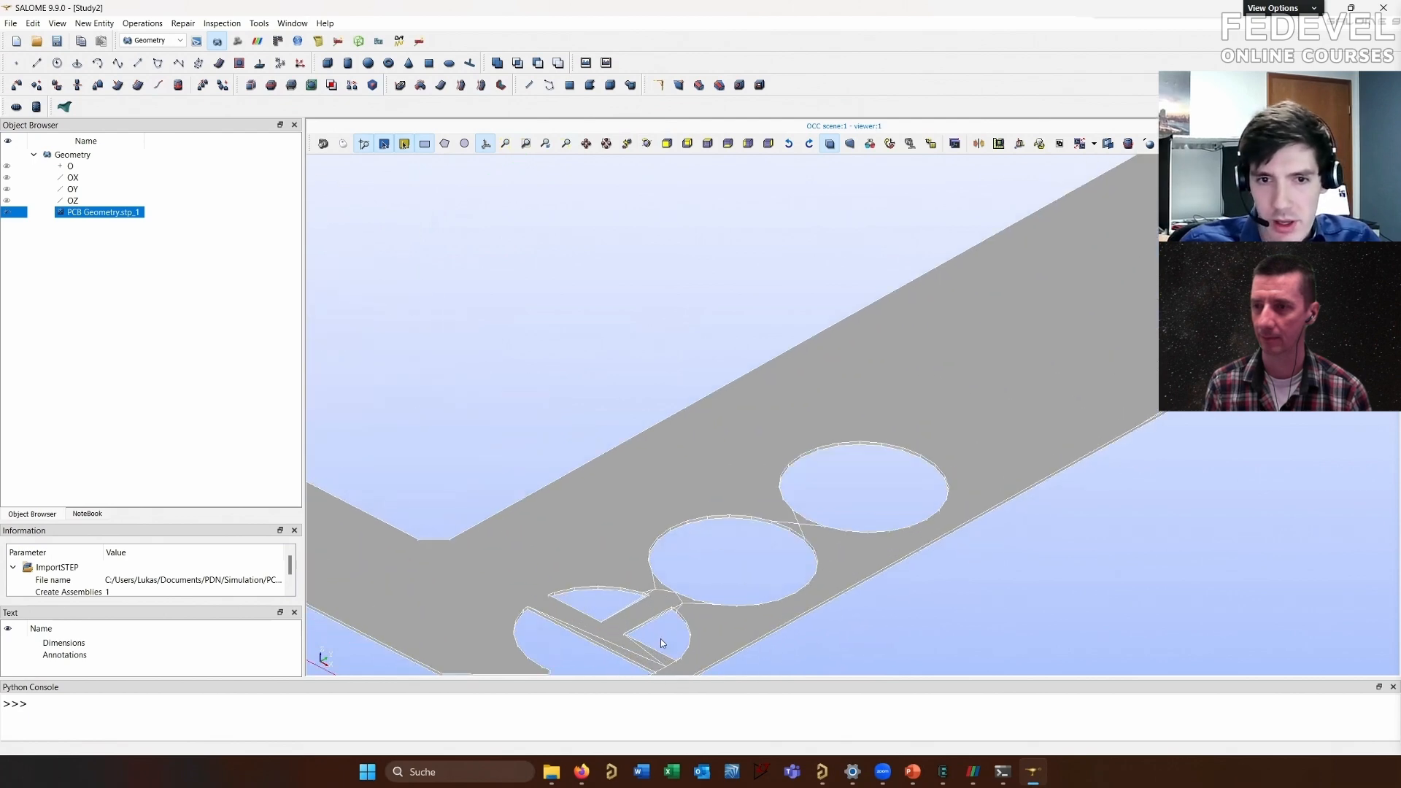
{"action": "scroll", "coordinate": [719, 540], "scroll_direction": "down", "scroll_amount": 8}
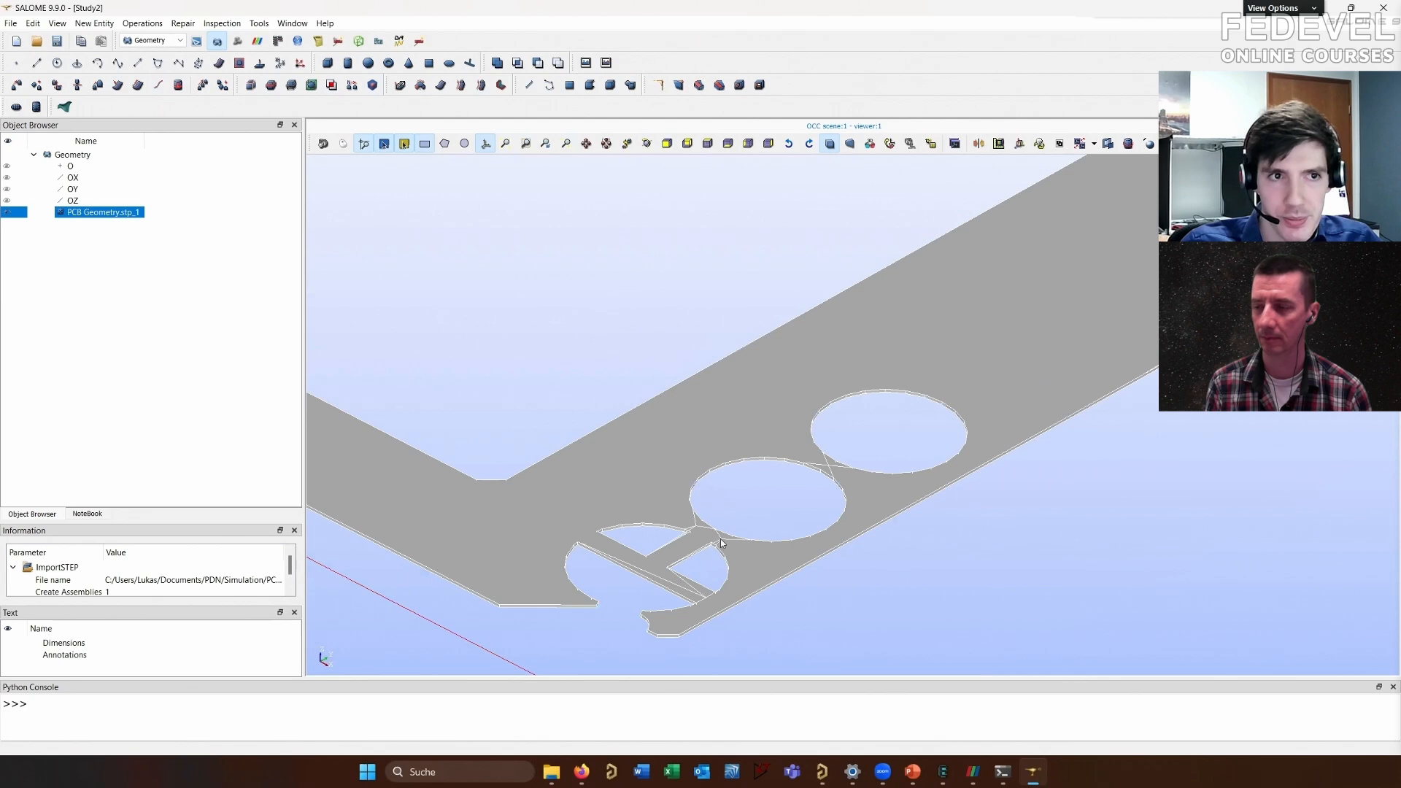
{"action": "scroll", "coordinate": [724, 541], "scroll_direction": "up", "scroll_amount": 3}
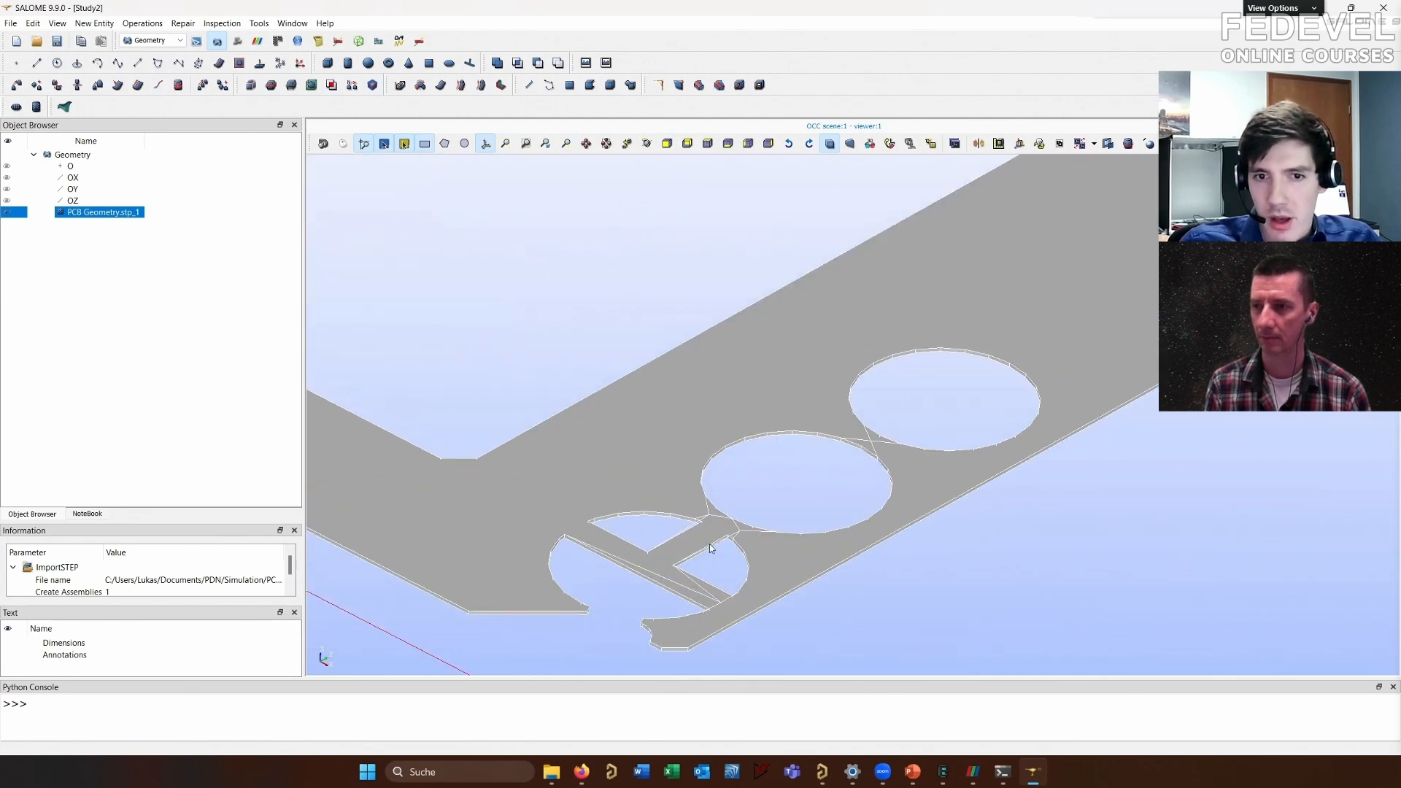
{"action": "scroll", "coordinate": [711, 547], "scroll_direction": "down", "scroll_amount": 6}
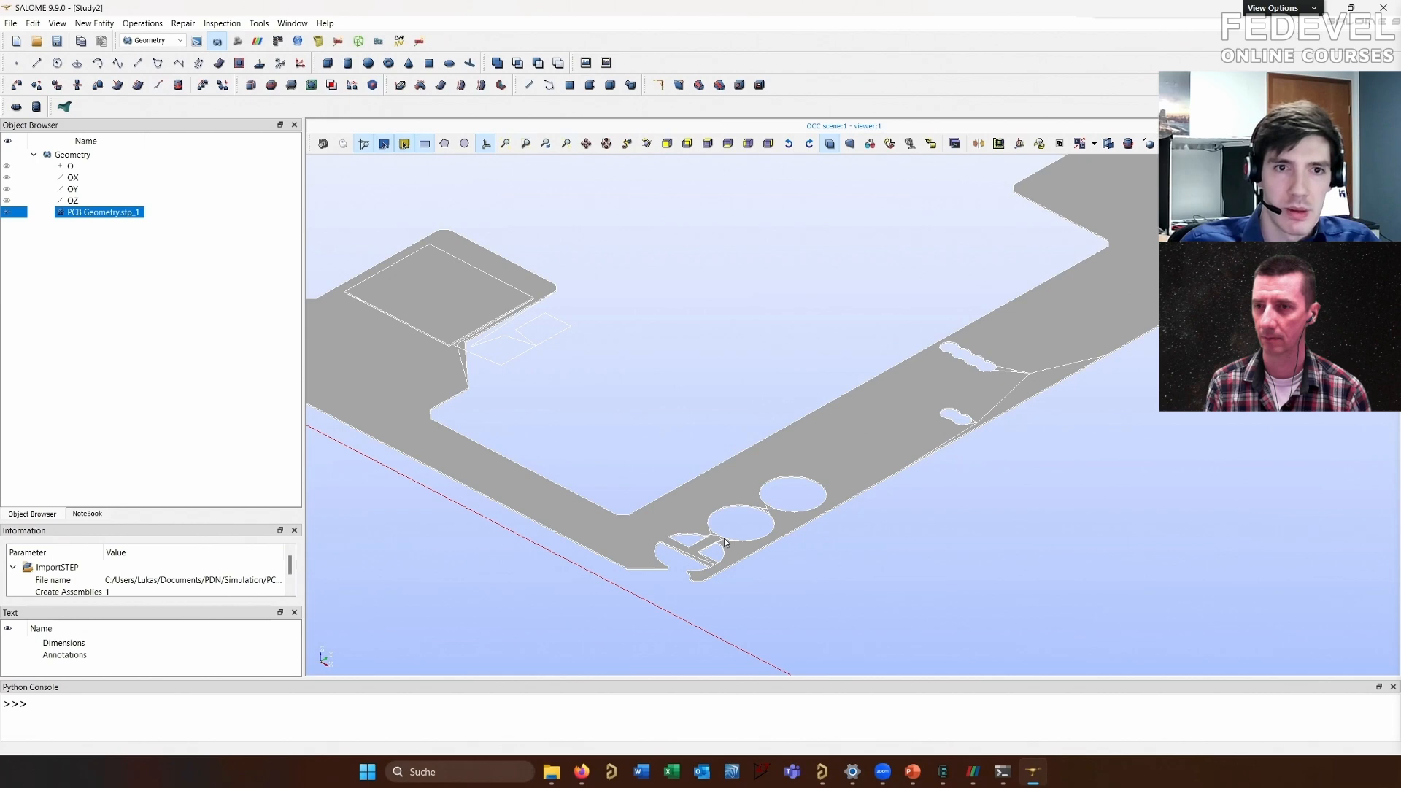
{"action": "scroll", "coordinate": [784, 597], "scroll_direction": "down", "scroll_amount": 2}
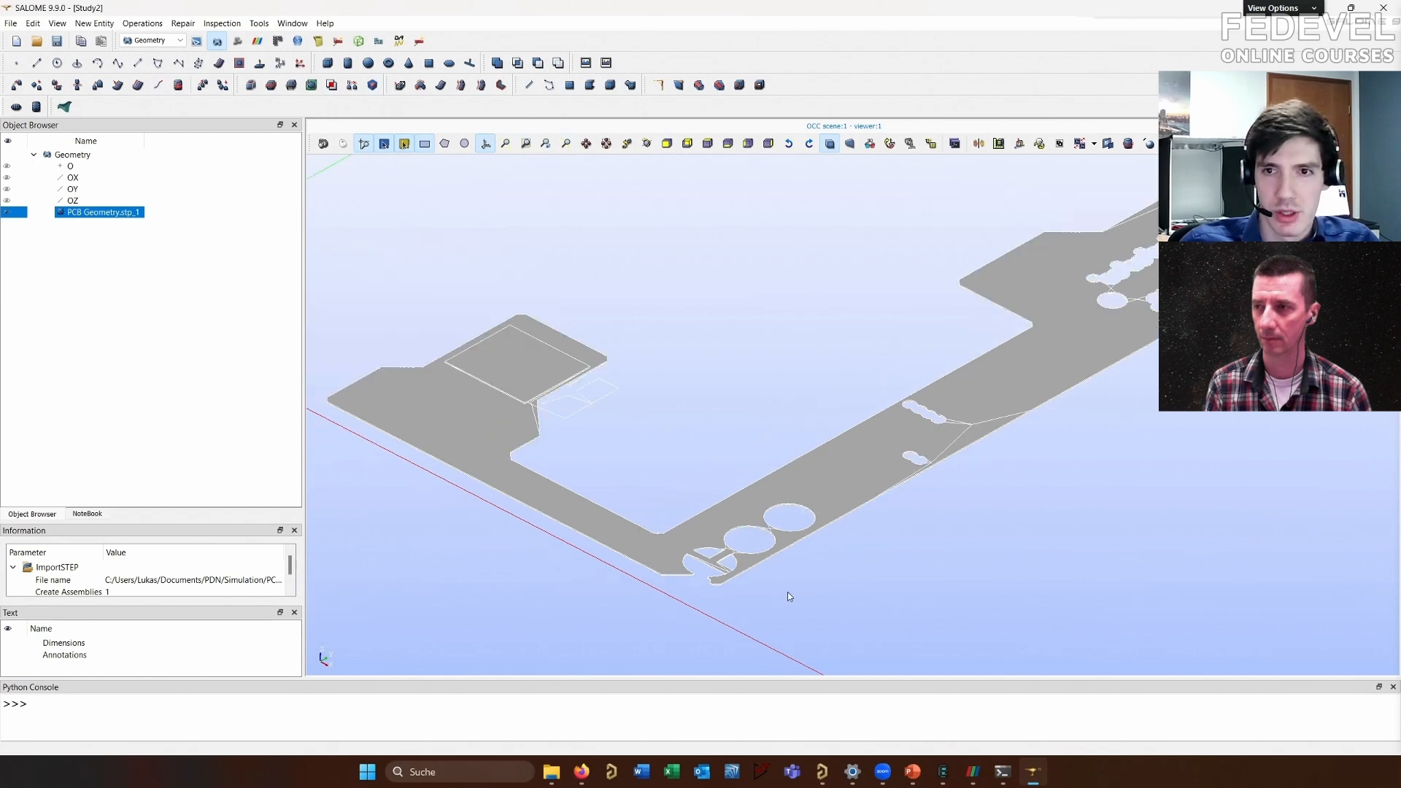
Explode PCB Geometry.stp_1 into sub-shapes of type Solid
{"action": "left_click", "coordinate": [133, 24]}
{"action": "mouse_move", "coordinate": [94, 23]}
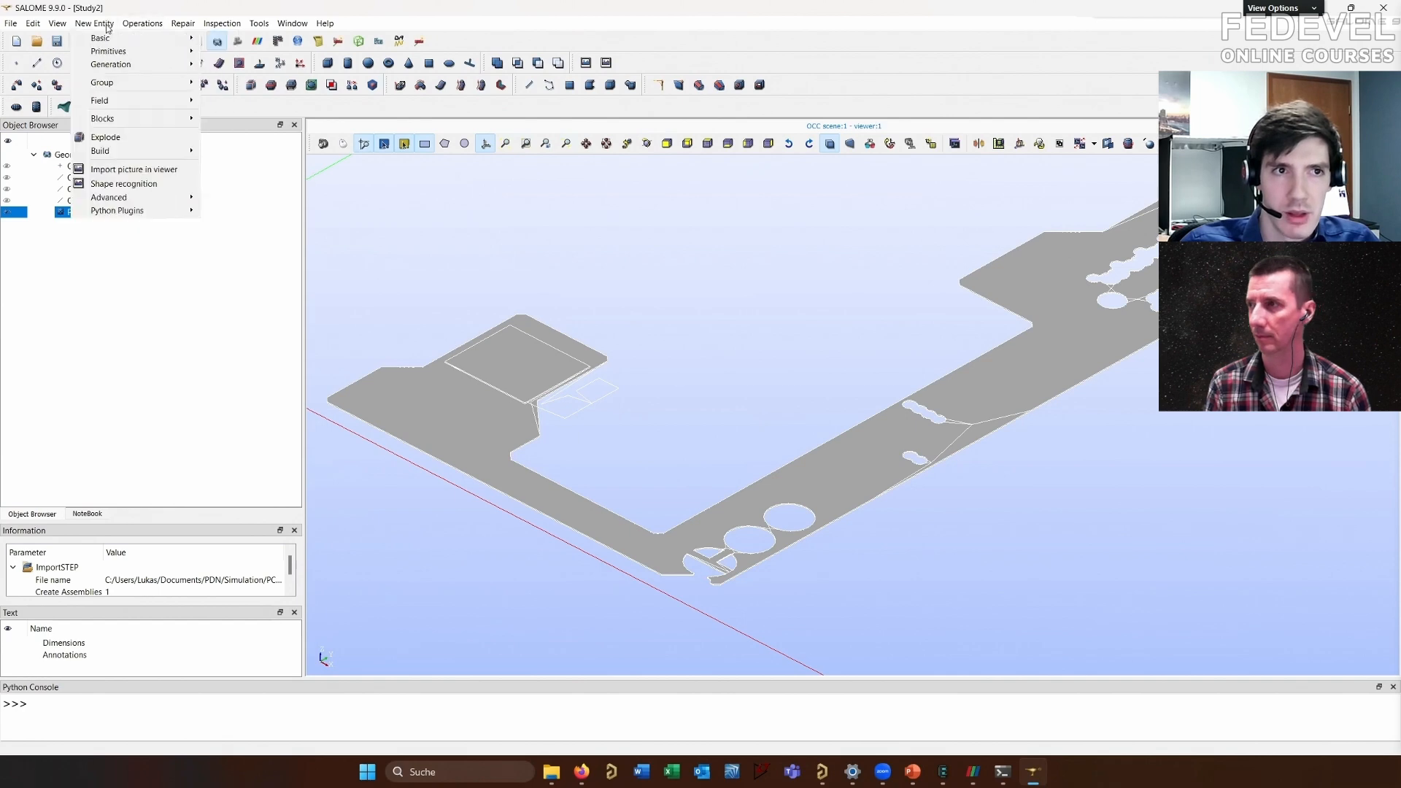
{"action": "left_click", "coordinate": [104, 139]}
{"action": "left_click", "coordinate": [672, 346]}
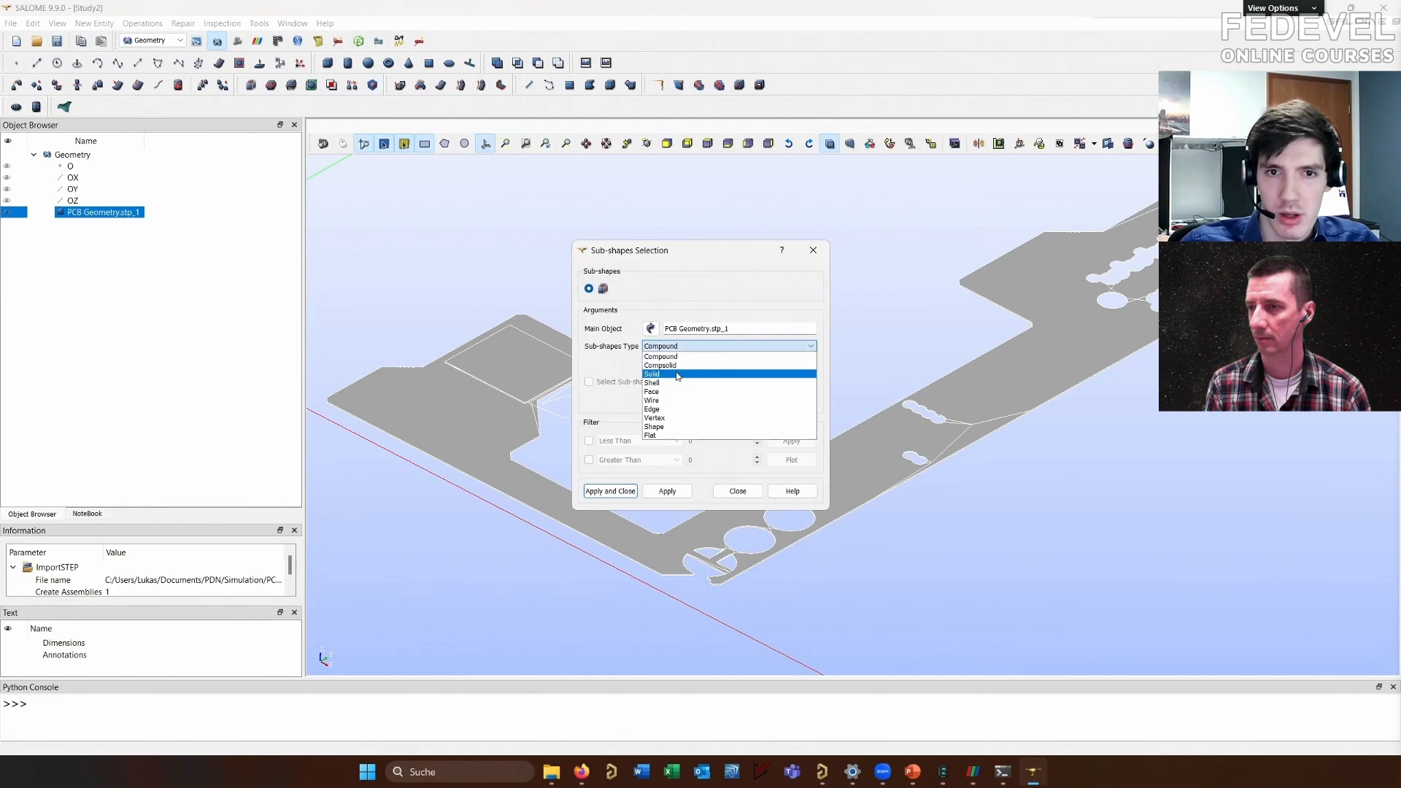
{"action": "left_click", "coordinate": [678, 374]}
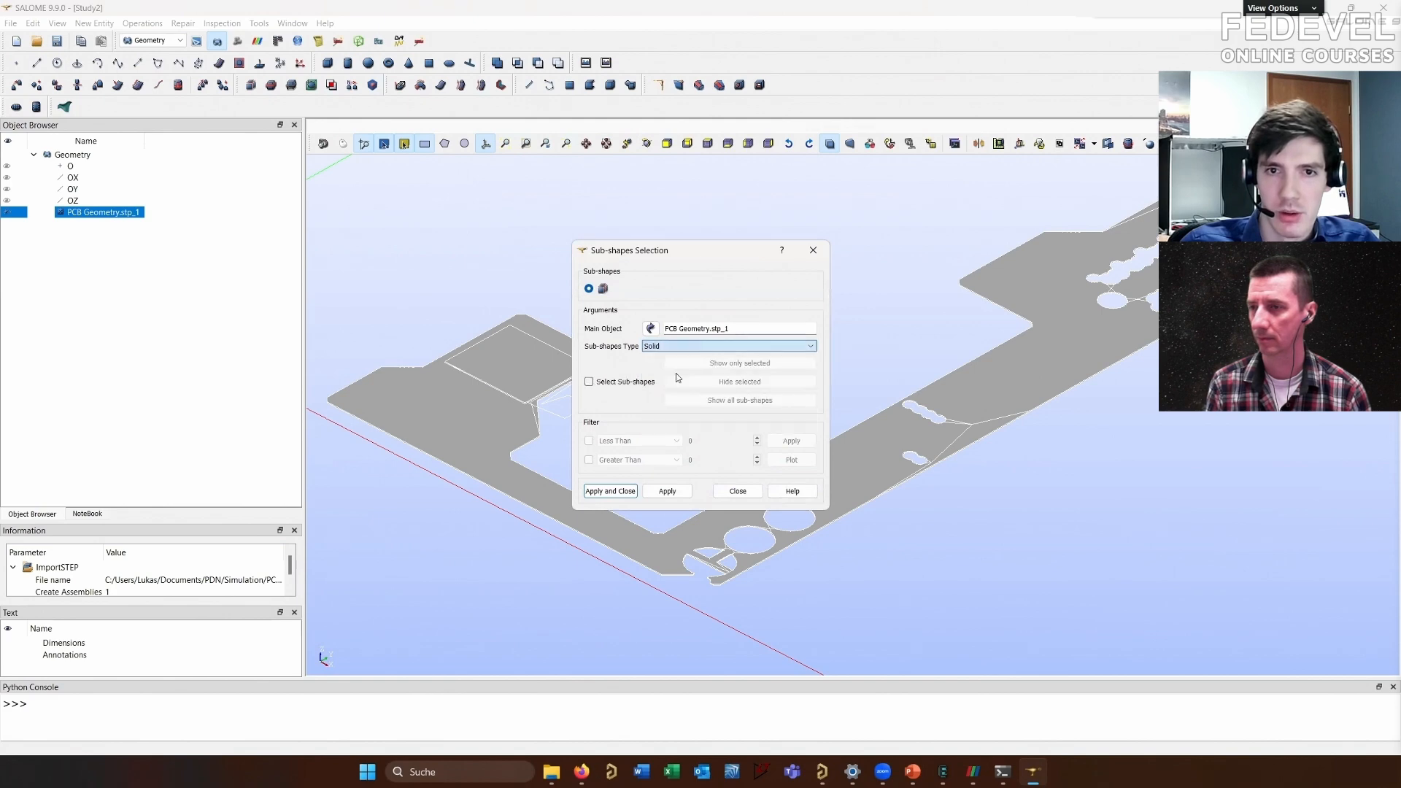
{"action": "left_click", "coordinate": [600, 491]}
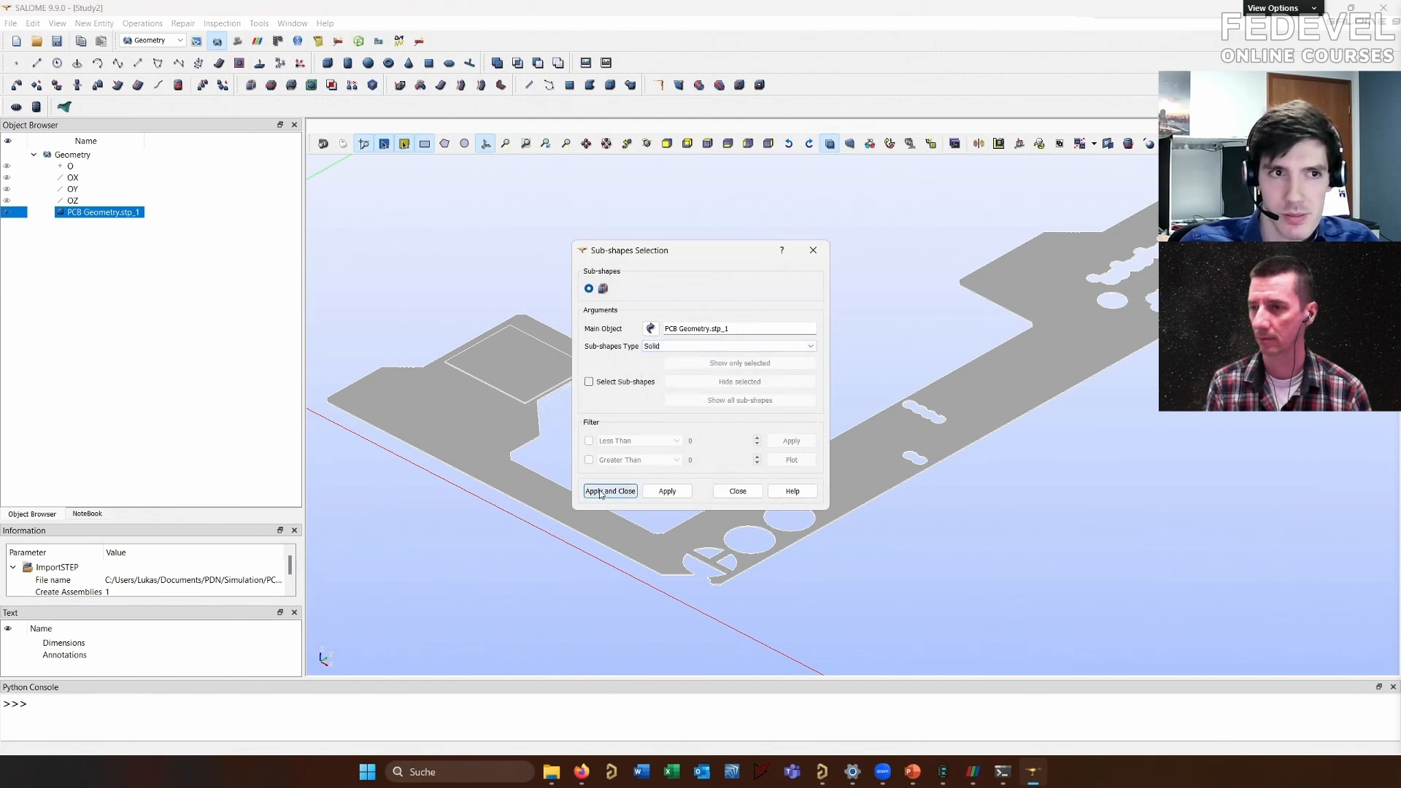
Rename the exploded solid under PCB Geometry.stp_1 to PCB Geometry
{"action": "scroll", "coordinate": [753, 580], "scroll_direction": "up", "scroll_amount": 2}
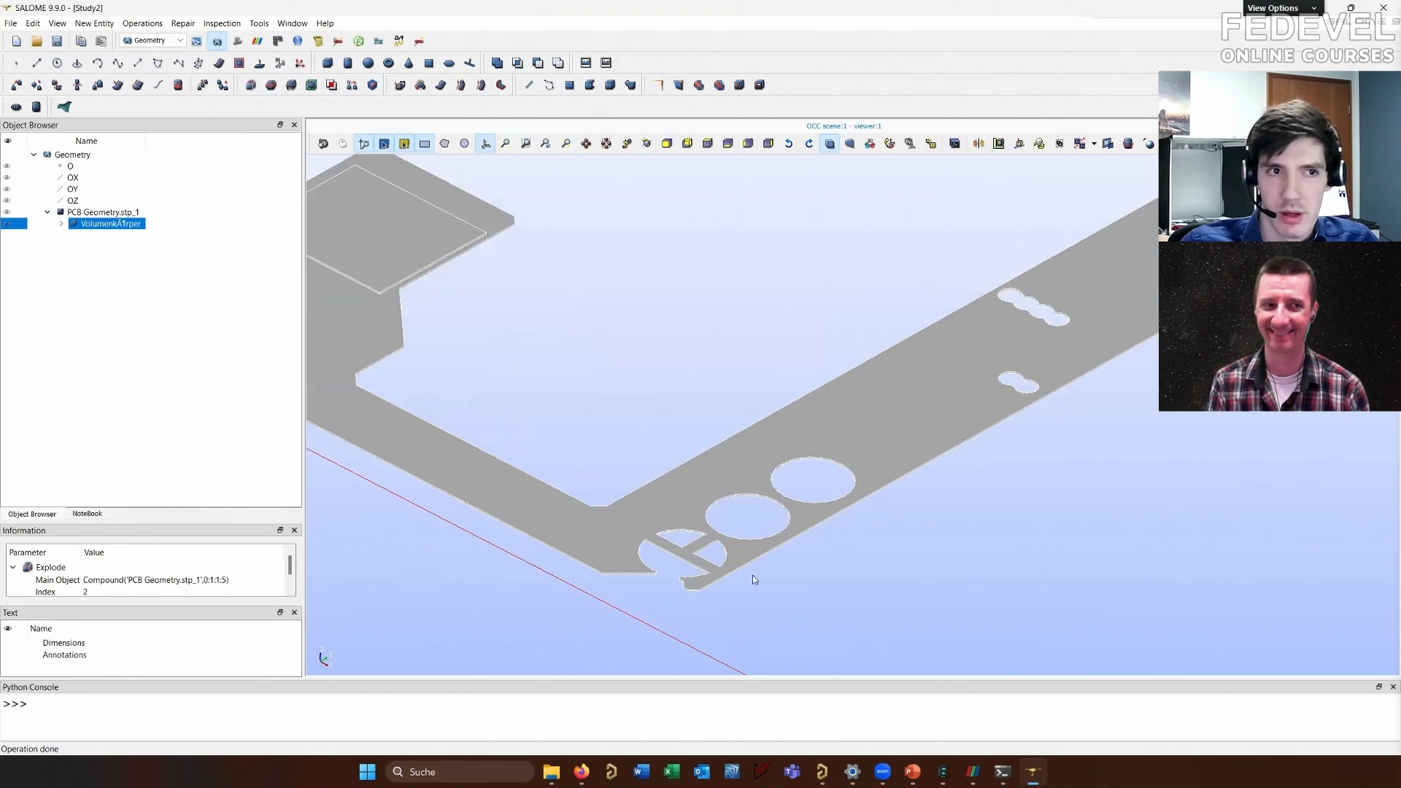
{"action": "left_click", "coordinate": [139, 225]}
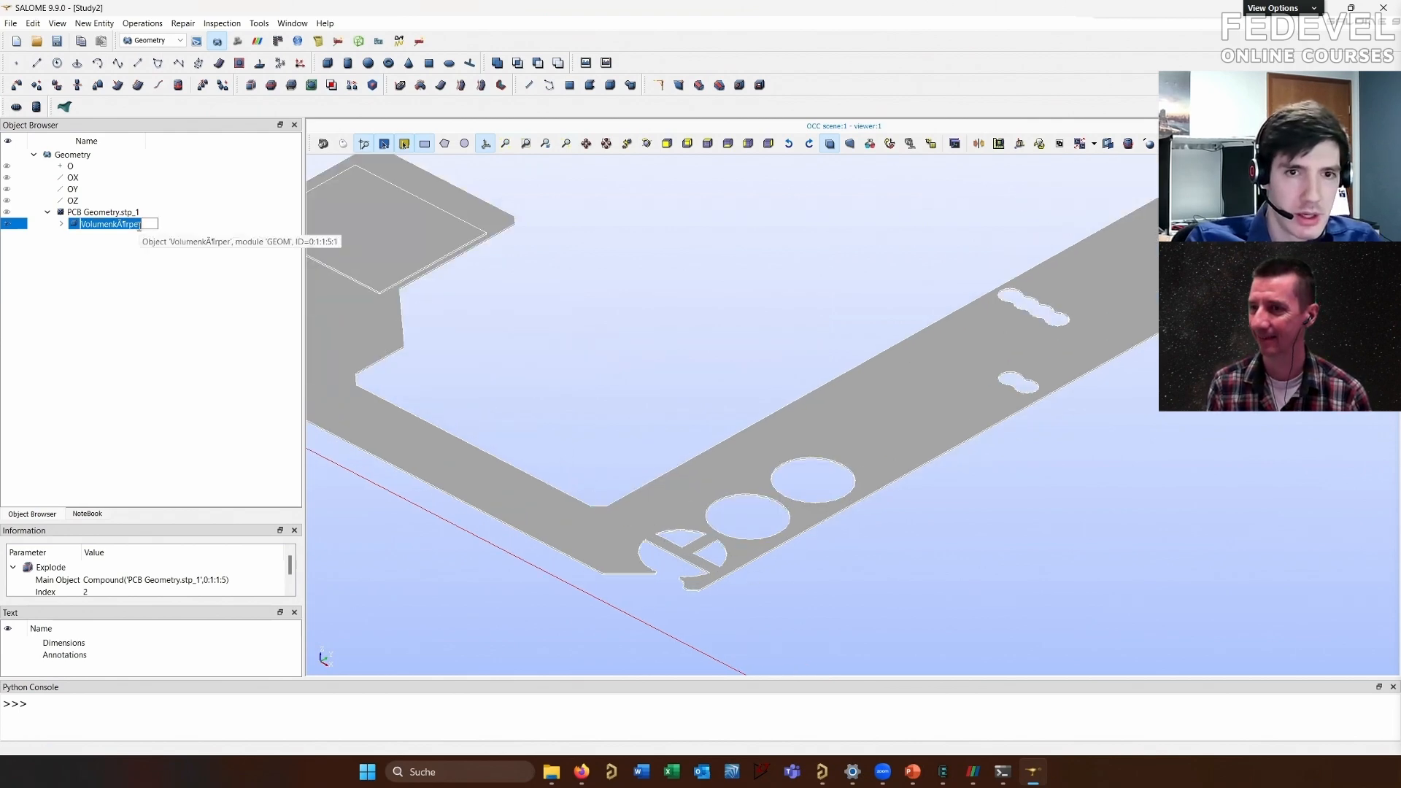
{"action": "type", "text": "PCB Geometry"}
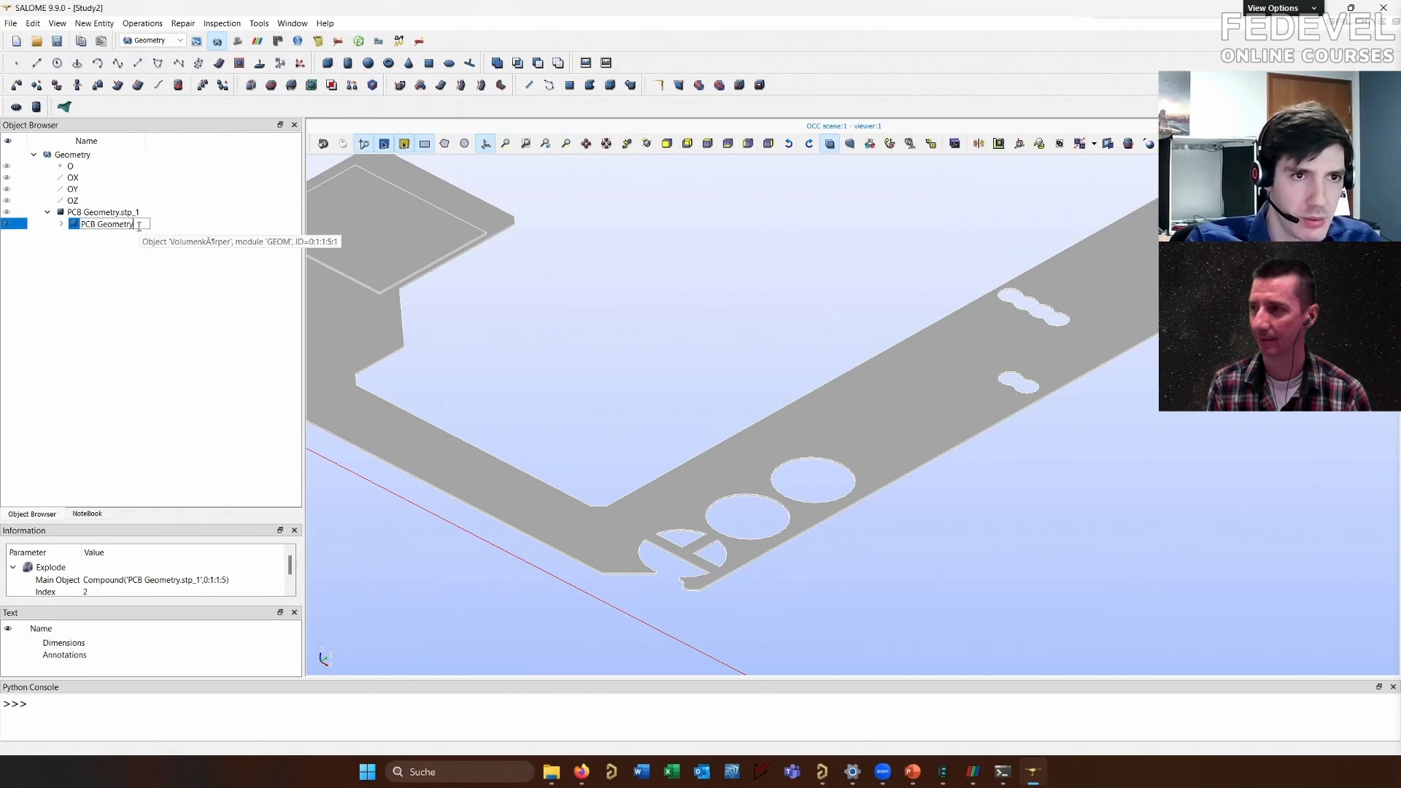
{"action": "key", "text": "Return"}
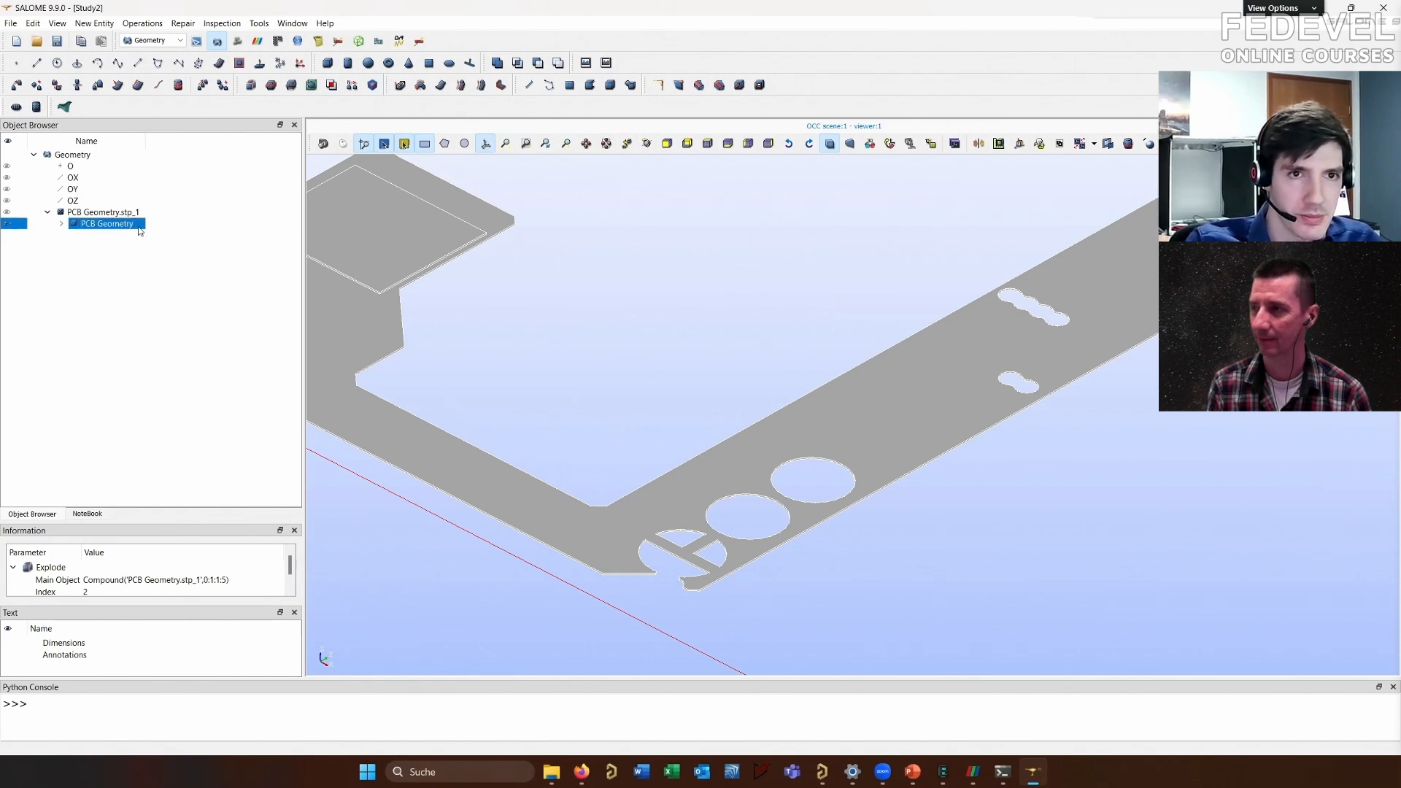
Deselect the solid and examine the whole copper body with both contact pads from an angle
{"action": "scroll", "coordinate": [814, 503], "scroll_direction": "down", "scroll_amount": 4}
{"action": "left_click", "coordinate": [1031, 524]}
{"action": "scroll", "coordinate": [725, 500], "scroll_direction": "down", "scroll_amount": 5}
{"action": "scroll", "coordinate": [686, 248], "scroll_direction": "up", "scroll_amount": 5}
{"action": "scroll", "coordinate": [689, 280], "scroll_direction": "down", "scroll_amount": 2}
{"action": "left_click", "coordinate": [647, 143]}
{"action": "left_click_drag", "start_coordinate": [796, 346], "coordinate": [824, 354]}
{"action": "scroll", "coordinate": [690, 317], "scroll_direction": "down", "scroll_amount": 1}
{"action": "scroll", "coordinate": [960, 646], "scroll_direction": "up", "scroll_amount": 2}
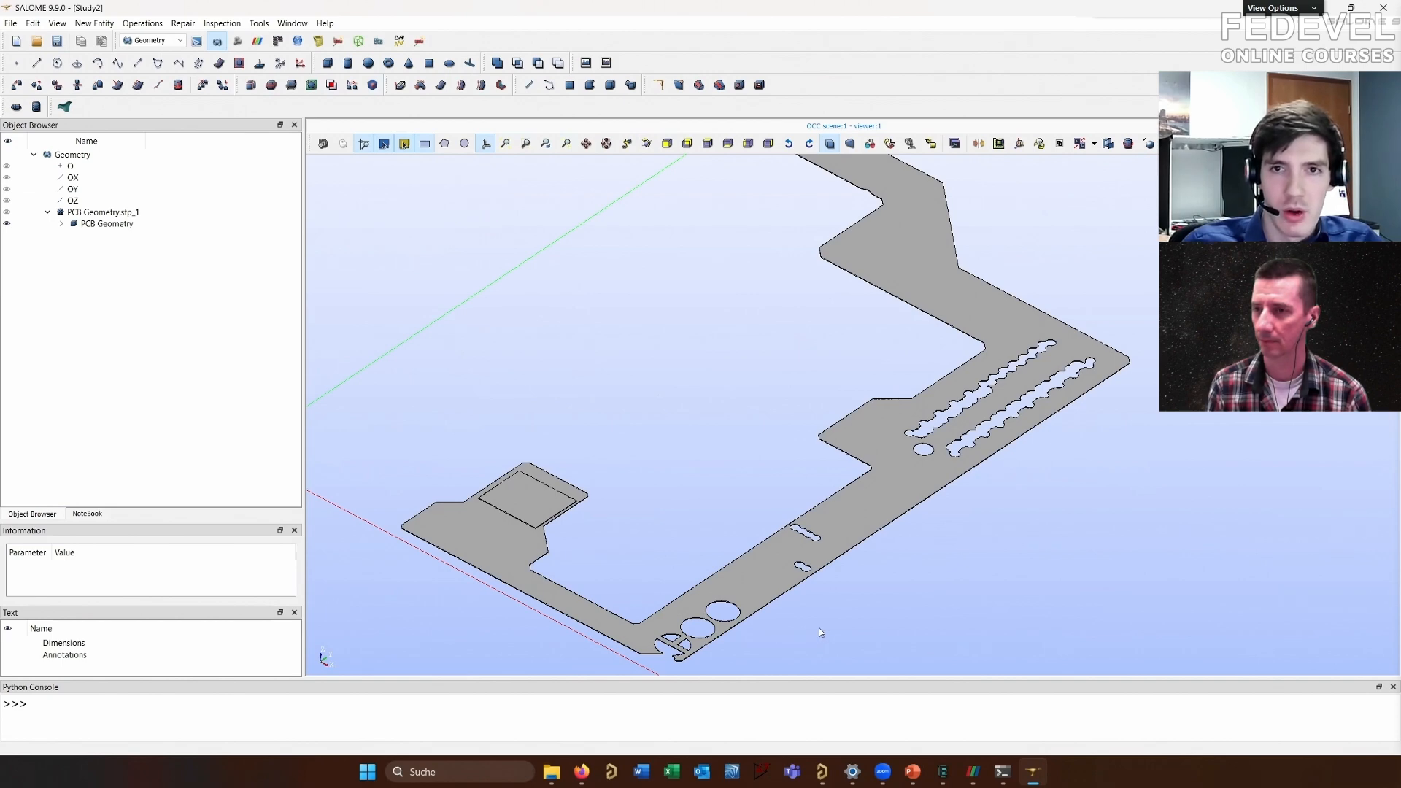
{"action": "scroll", "coordinate": [818, 629], "scroll_direction": "down", "scroll_amount": 1}
{"action": "scroll", "coordinate": [814, 676], "scroll_direction": "up", "scroll_amount": 1}
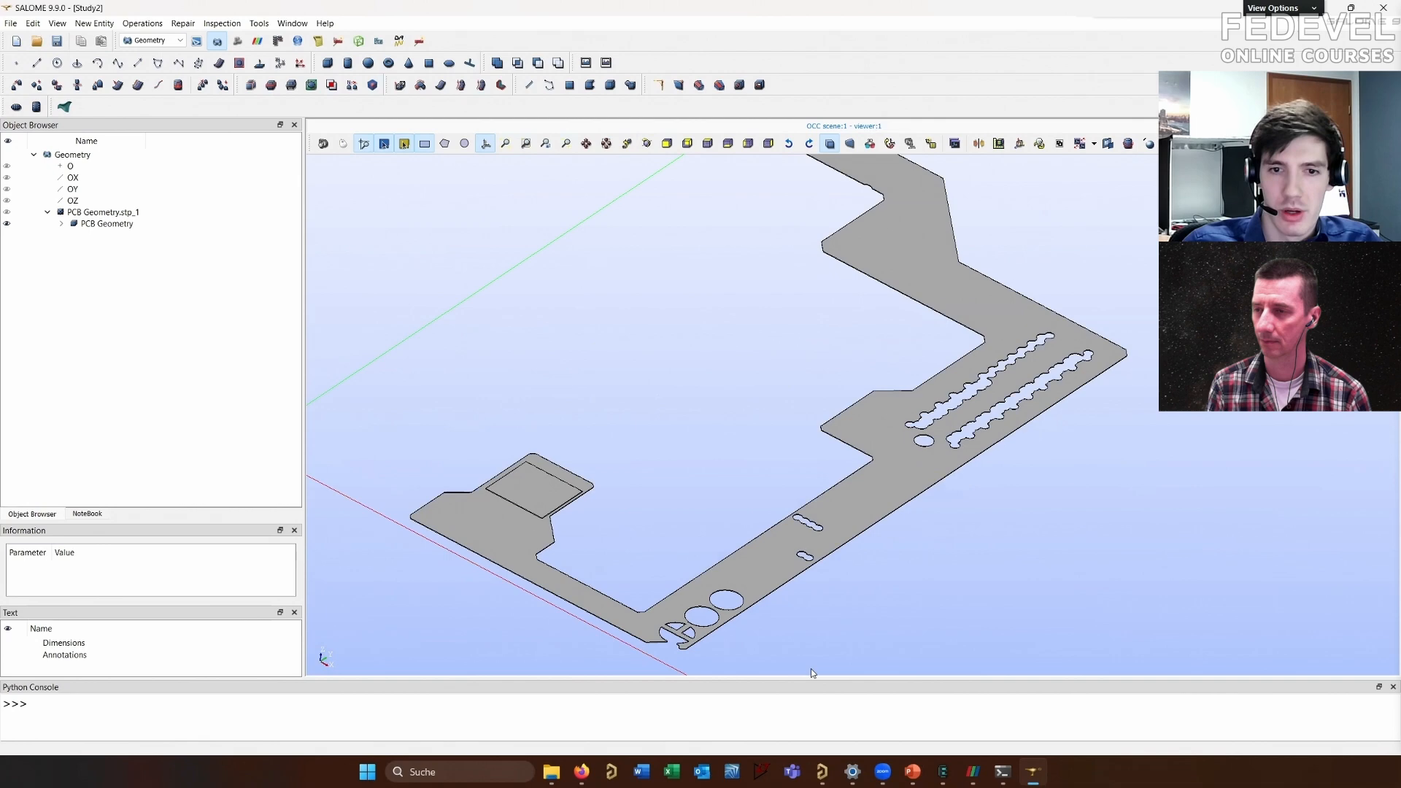
{"action": "scroll", "coordinate": [810, 667], "scroll_direction": "down", "scroll_amount": 1}
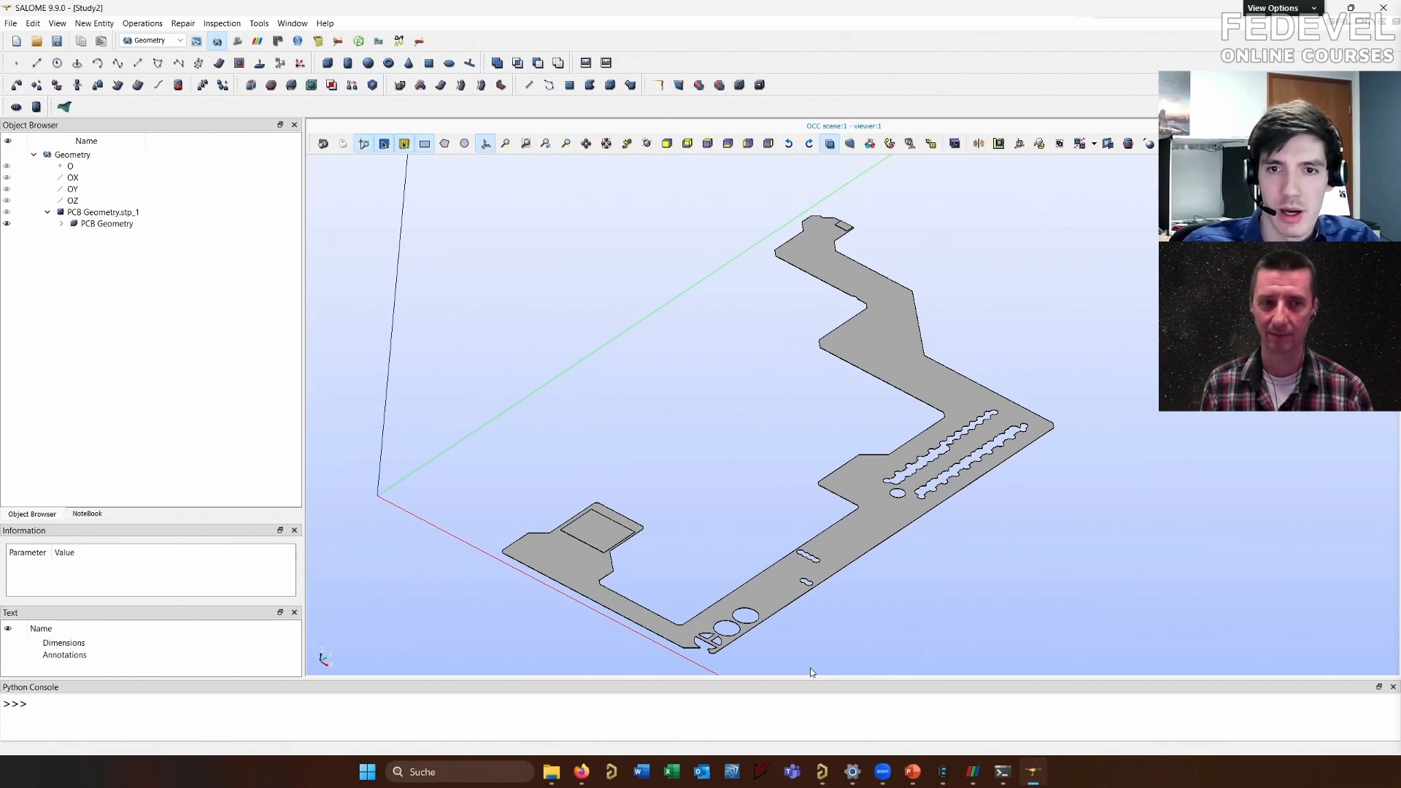
Examine the copper body's round cut-outs and both contact pads, then clear the selection of the solid
{"action": "scroll", "coordinate": [737, 645], "scroll_direction": "up", "scroll_amount": 5}
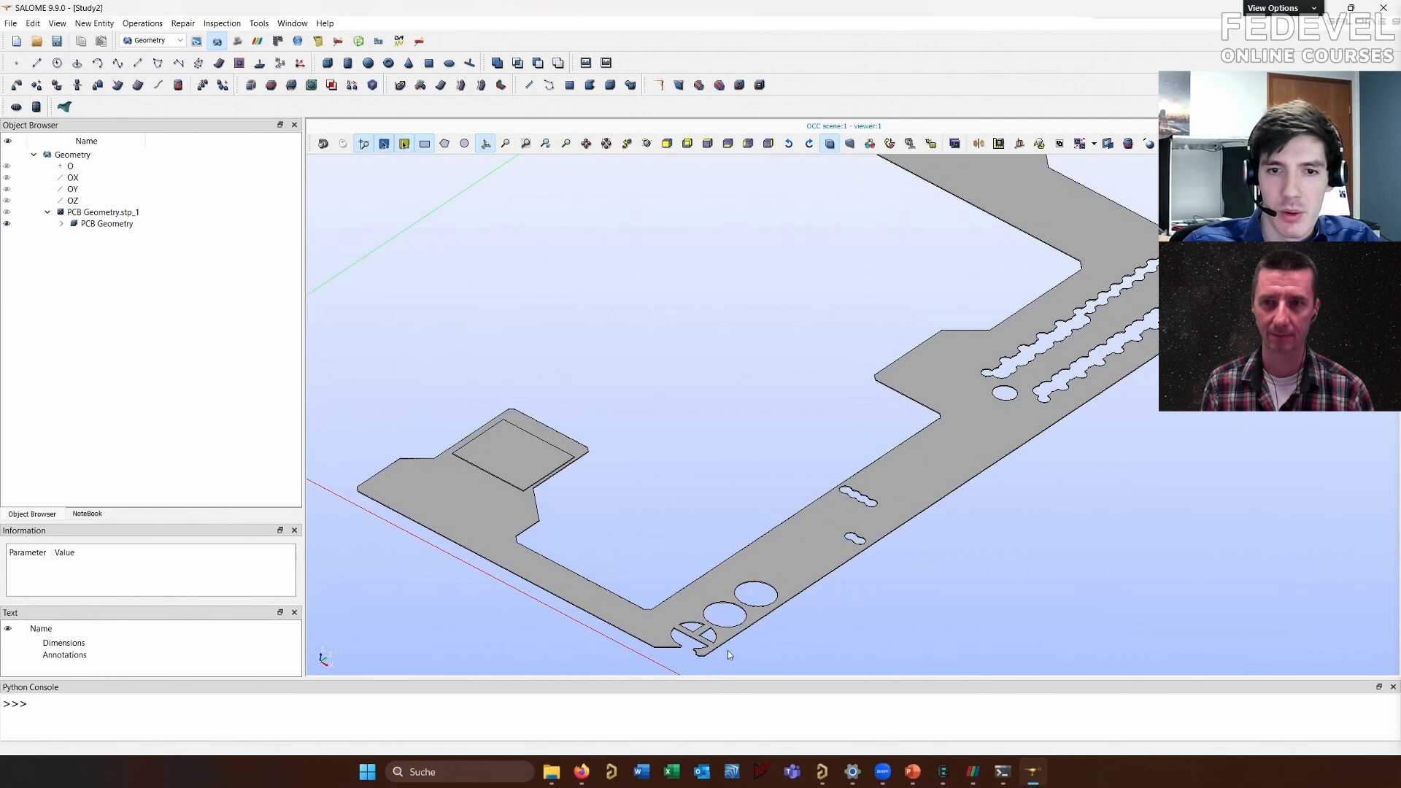
{"action": "scroll", "coordinate": [711, 656], "scroll_direction": "up", "scroll_amount": 2}
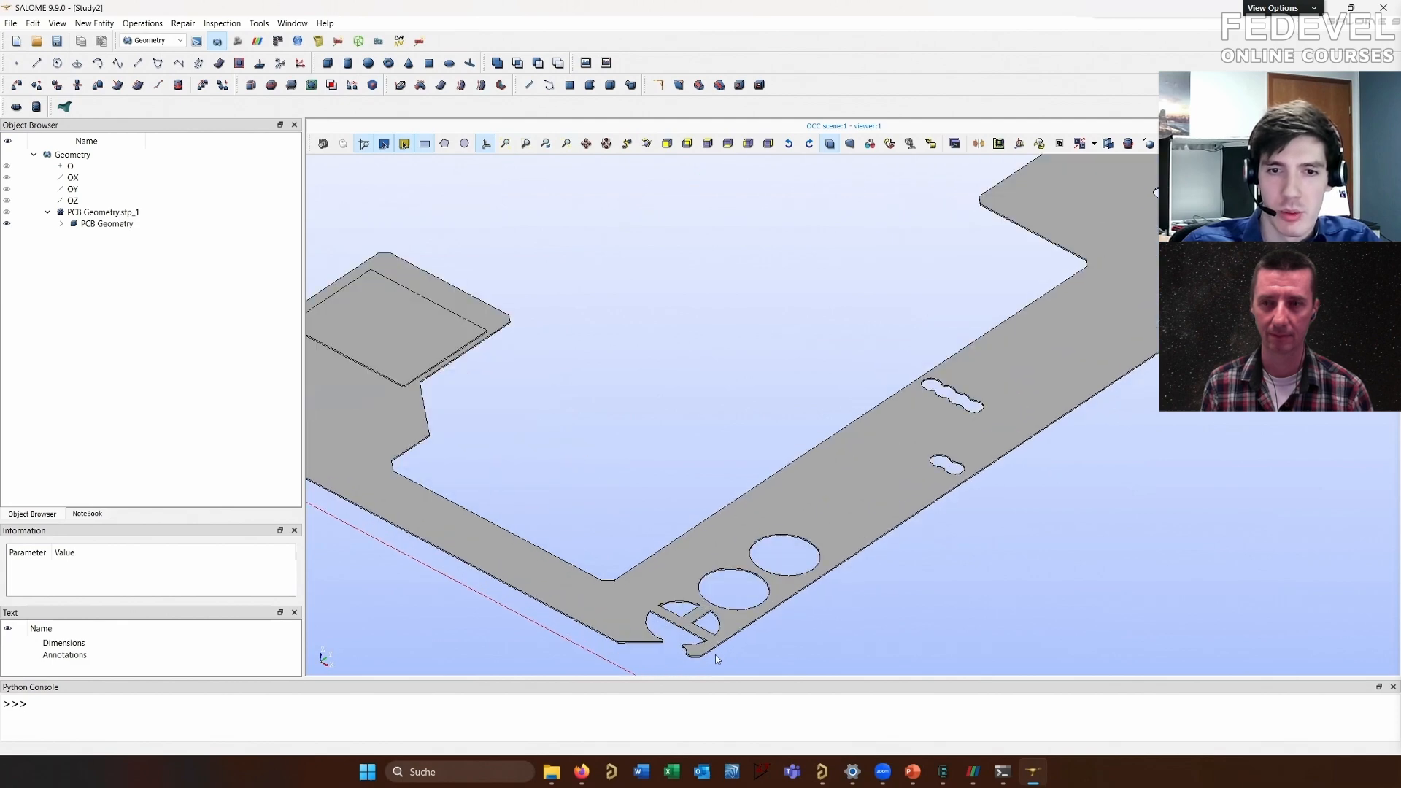
{"action": "scroll", "coordinate": [716, 655], "scroll_direction": "down", "scroll_amount": 6}
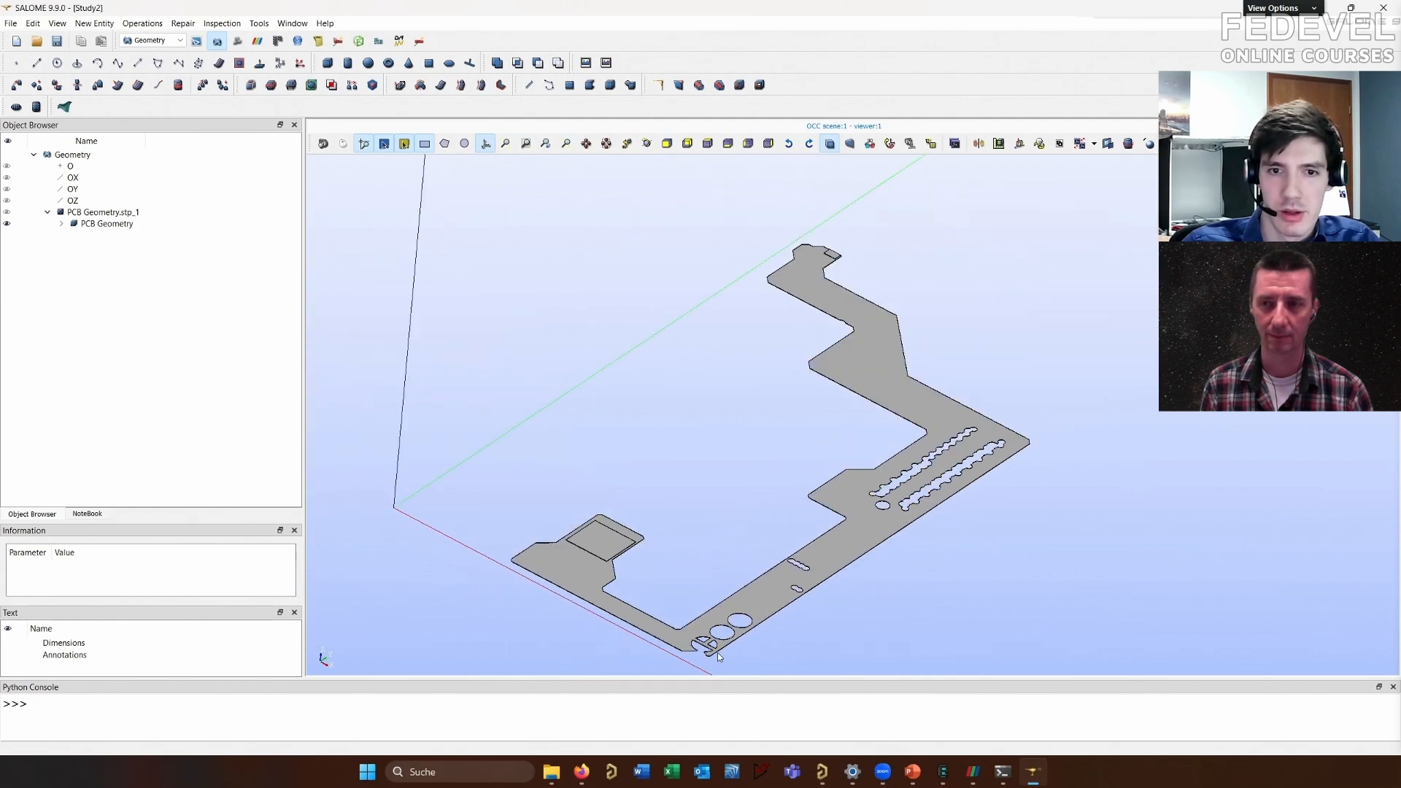
{"action": "scroll", "coordinate": [722, 660], "scroll_direction": "up", "scroll_amount": 1}
{"action": "scroll", "coordinate": [728, 667], "scroll_direction": "down", "scroll_amount": 2}
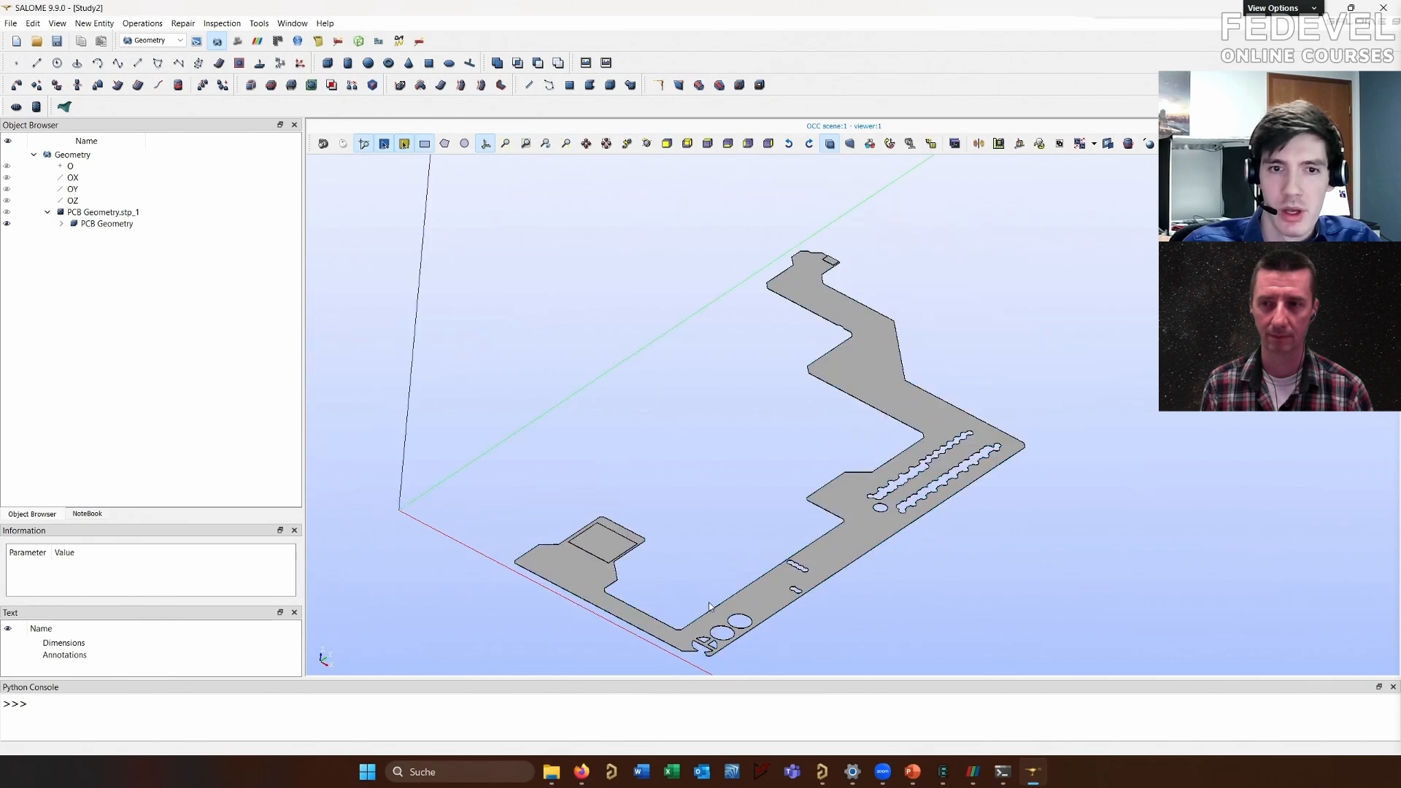
{"action": "left_click", "coordinate": [621, 550]}
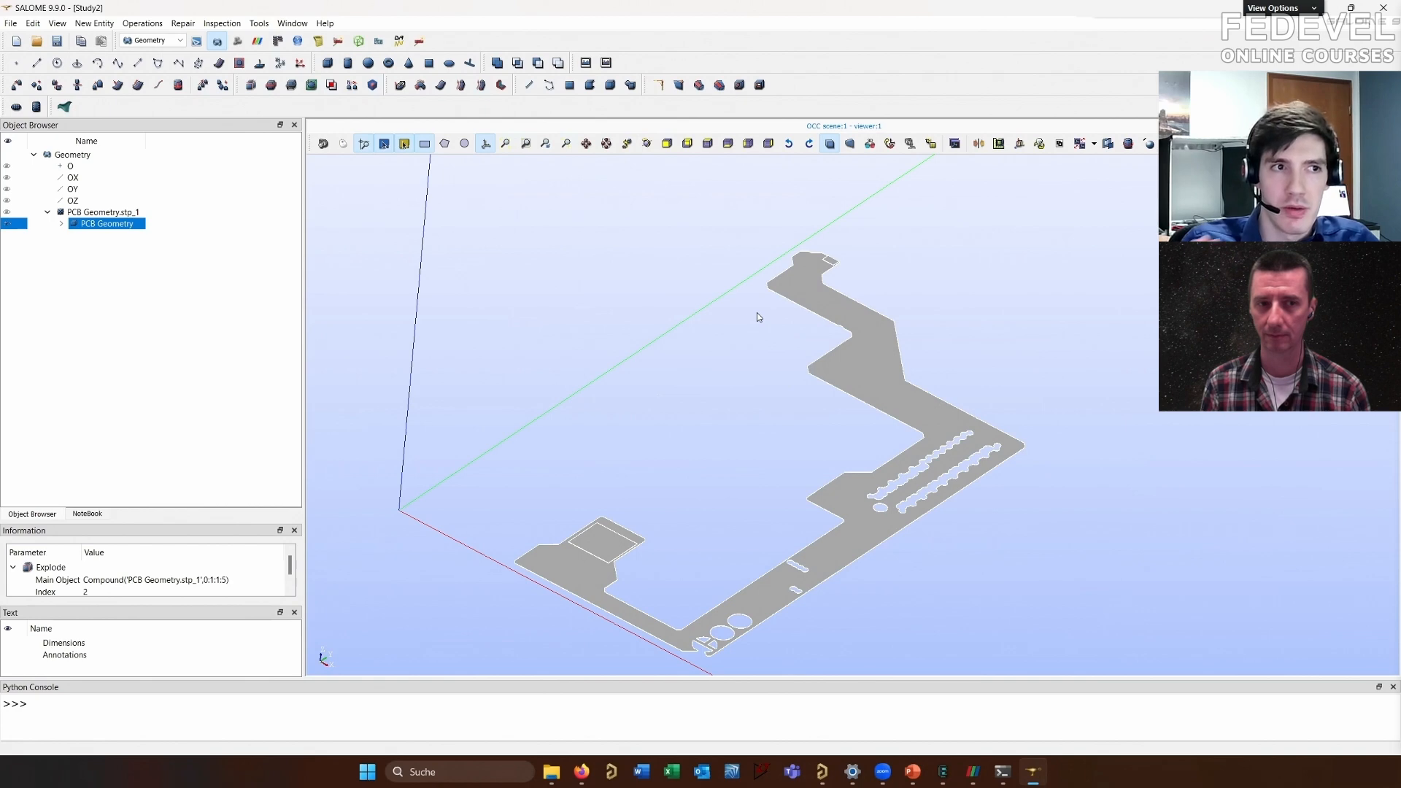
{"action": "left_click", "coordinate": [603, 378]}
{"action": "scroll", "coordinate": [605, 571], "scroll_direction": "up", "scroll_amount": 3}
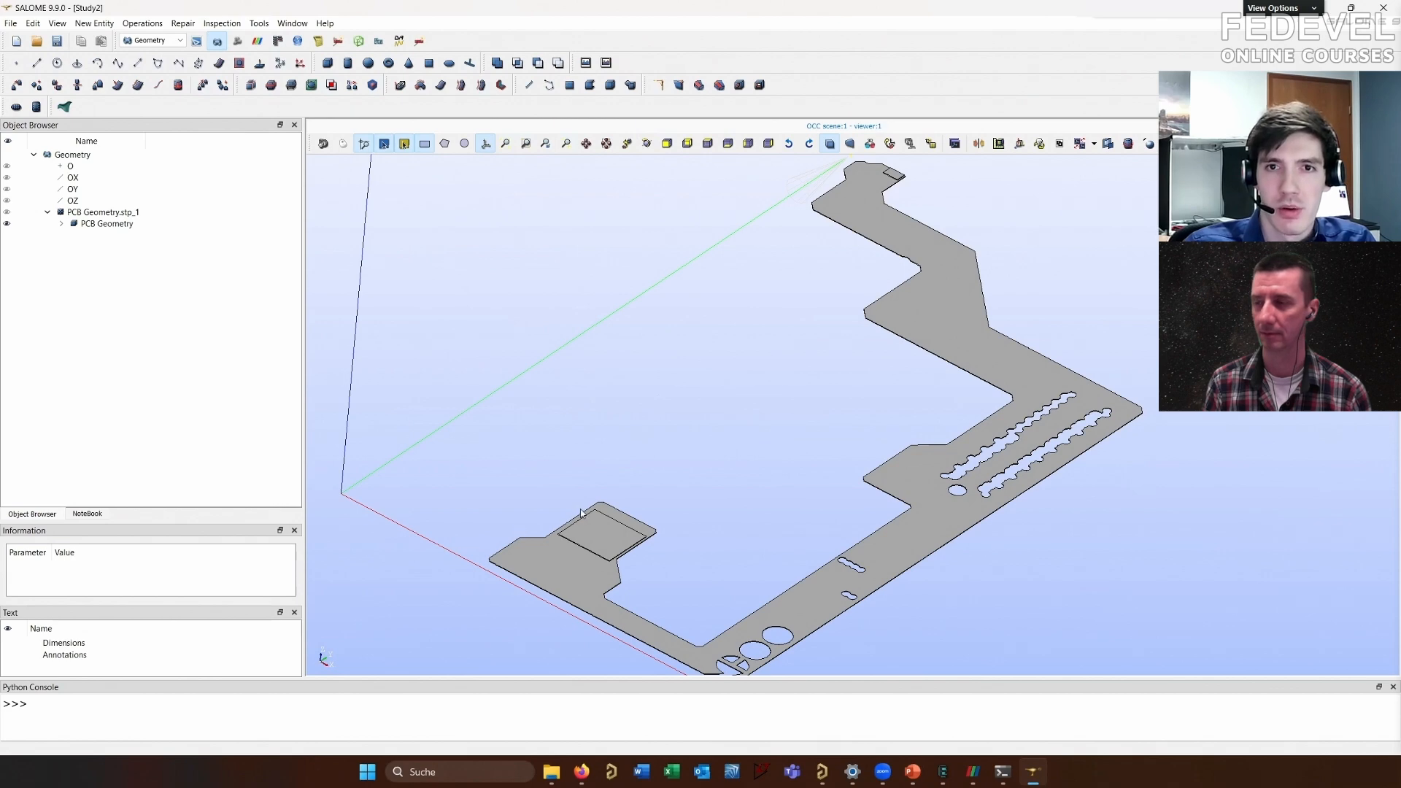
Start a new group on the PCB Geometry solid with Face as its shape type, keeping the small far-end pad in view
{"action": "left_click", "coordinate": [896, 176]}
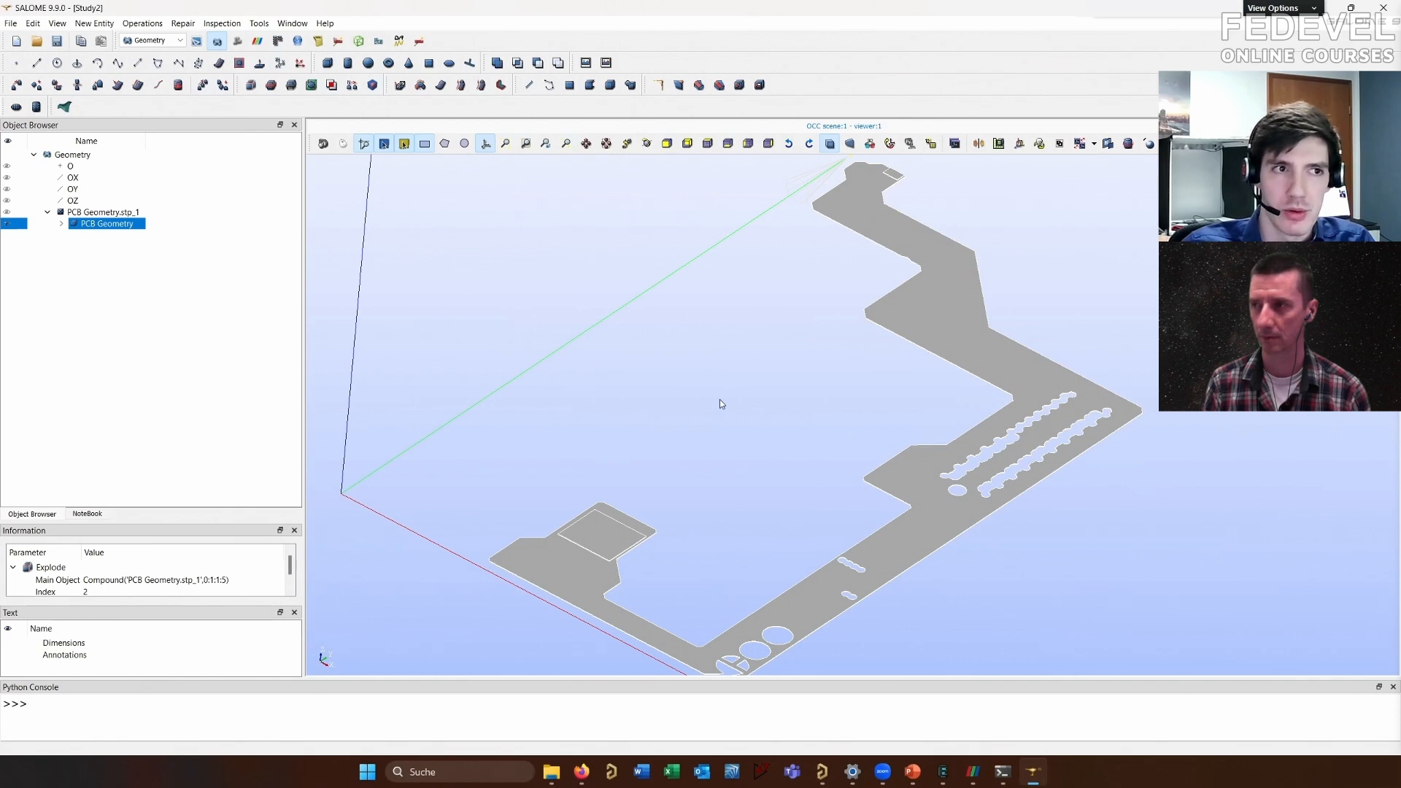
{"action": "right_click", "coordinate": [125, 230]}
{"action": "left_click", "coordinate": [155, 267]}
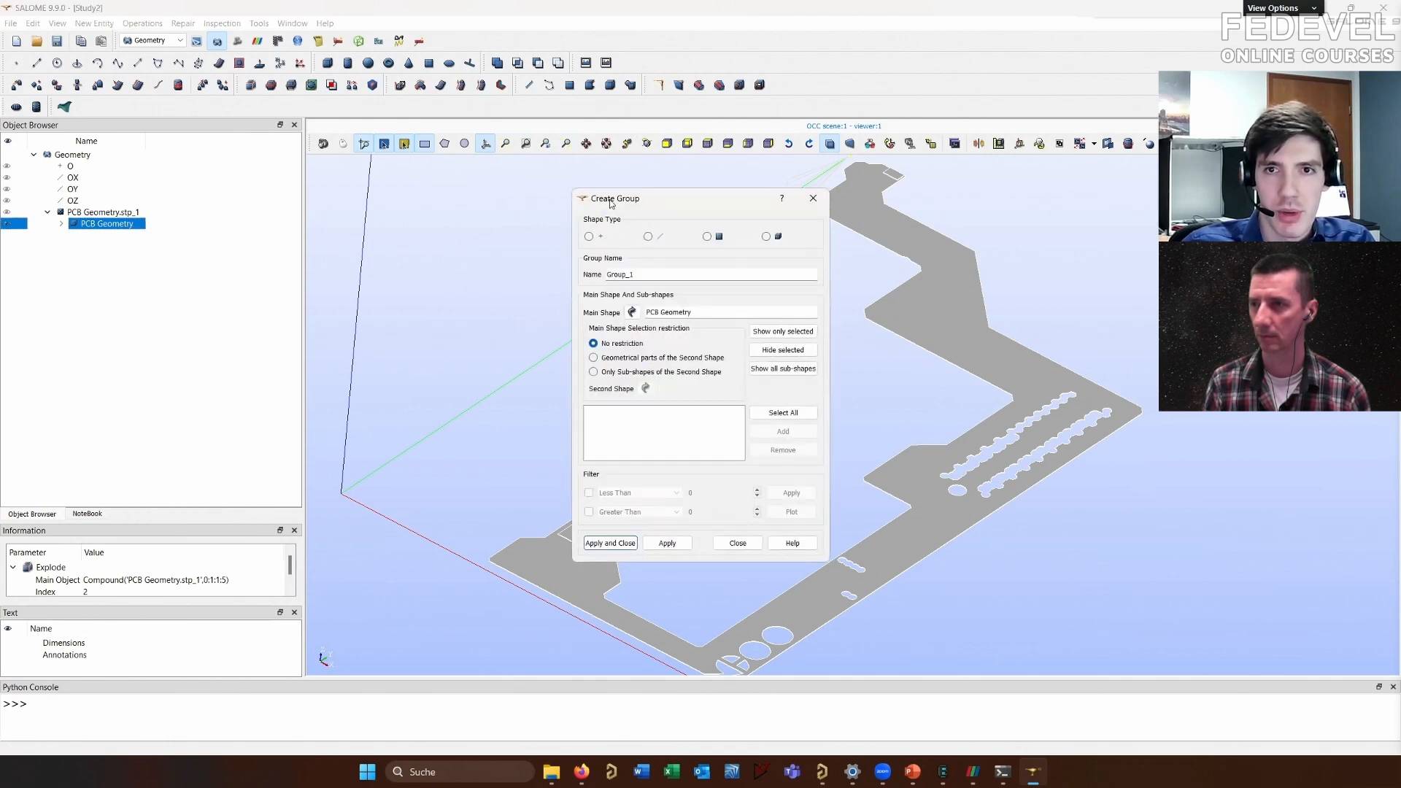
{"action": "left_click_drag", "start_coordinate": [612, 203], "coordinate": [178, 181]}
{"action": "scroll", "coordinate": [913, 159], "scroll_direction": "up", "scroll_amount": 5}
{"action": "scroll", "coordinate": [876, 196], "scroll_direction": "up", "scroll_amount": 2}
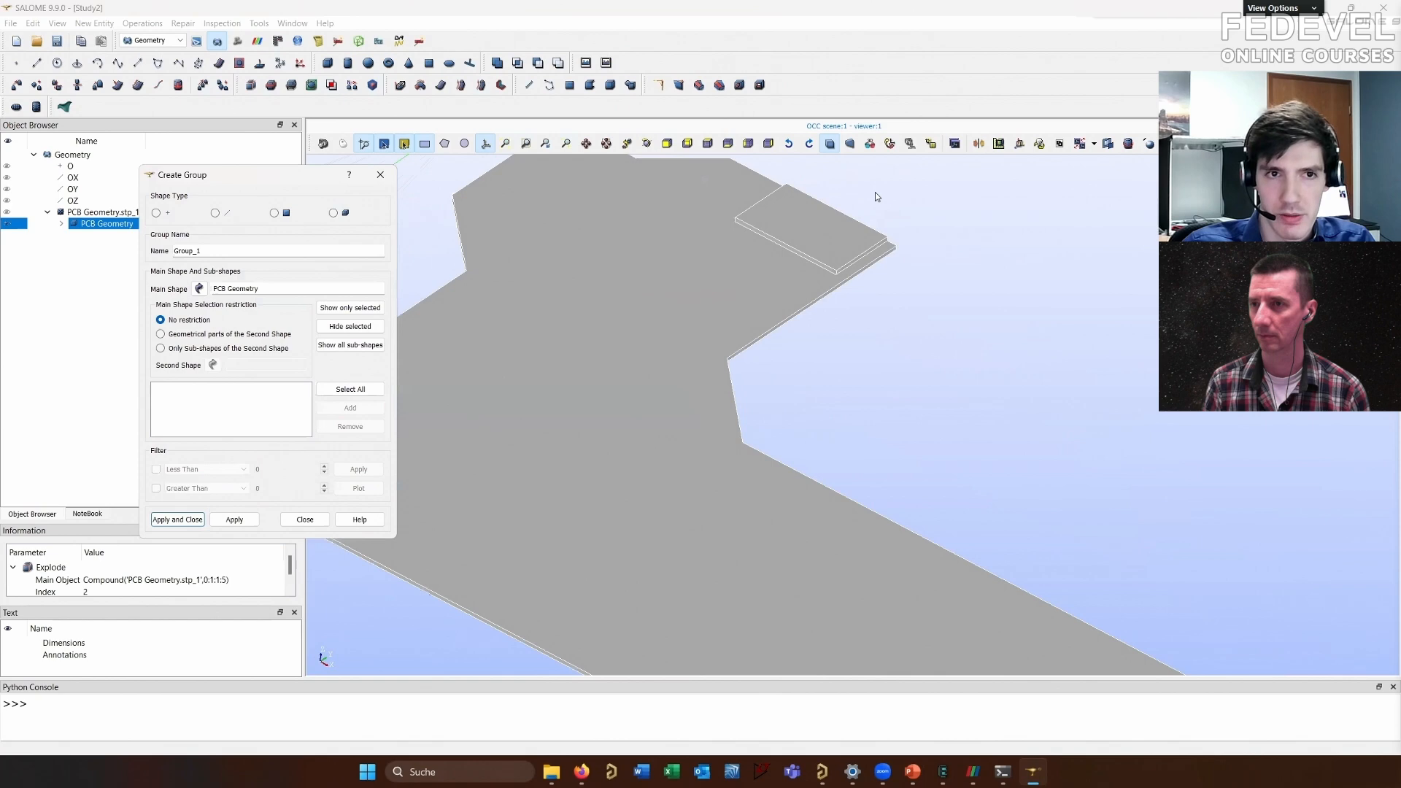
{"action": "left_click", "coordinate": [273, 213]}
{"action": "scroll", "coordinate": [1032, 476], "scroll_direction": "down", "scroll_amount": 2}
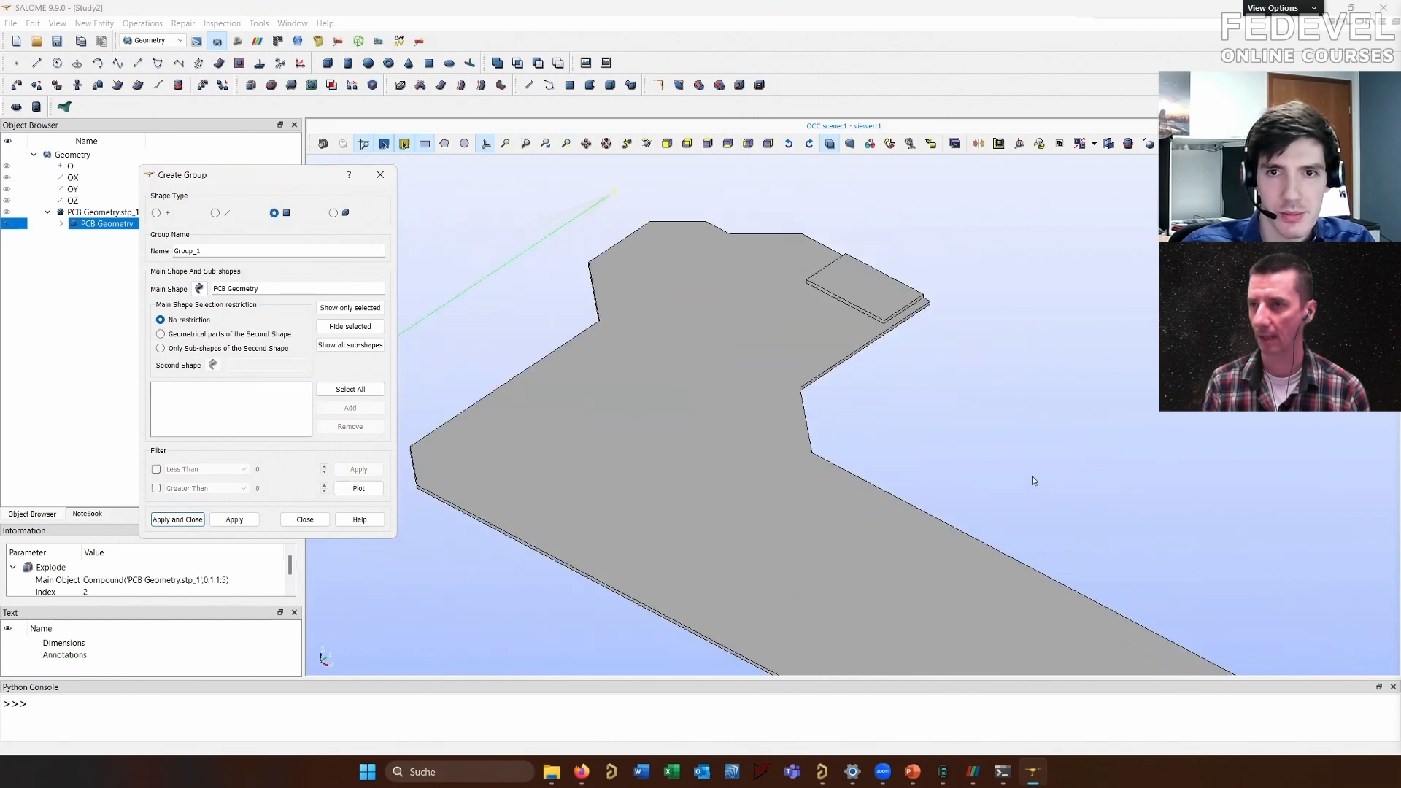
Pick the top face of the small contact pad at the copper's far end and name the group Input
{"action": "left_click", "coordinate": [892, 305]}
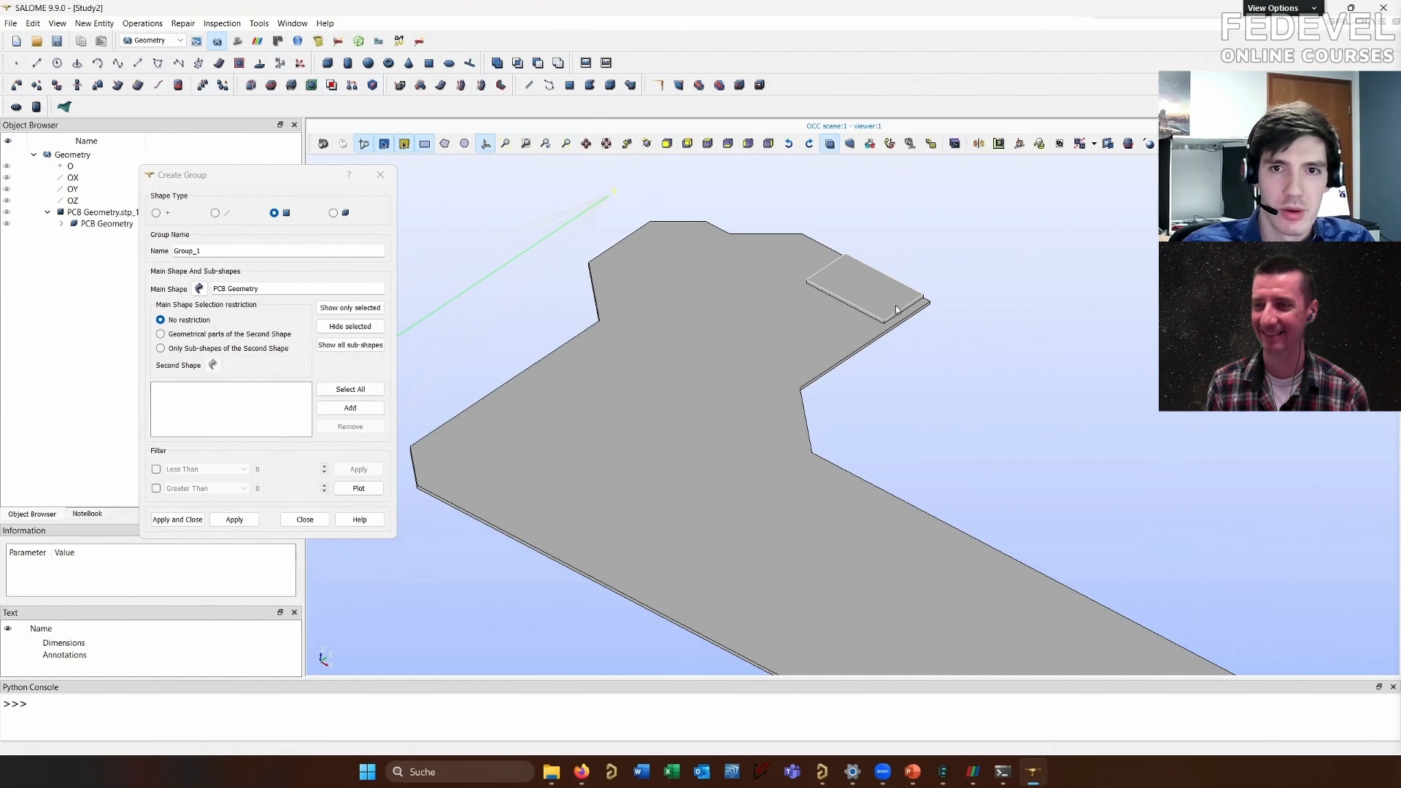
{"action": "scroll", "coordinate": [896, 310], "scroll_direction": "down", "scroll_amount": 1}
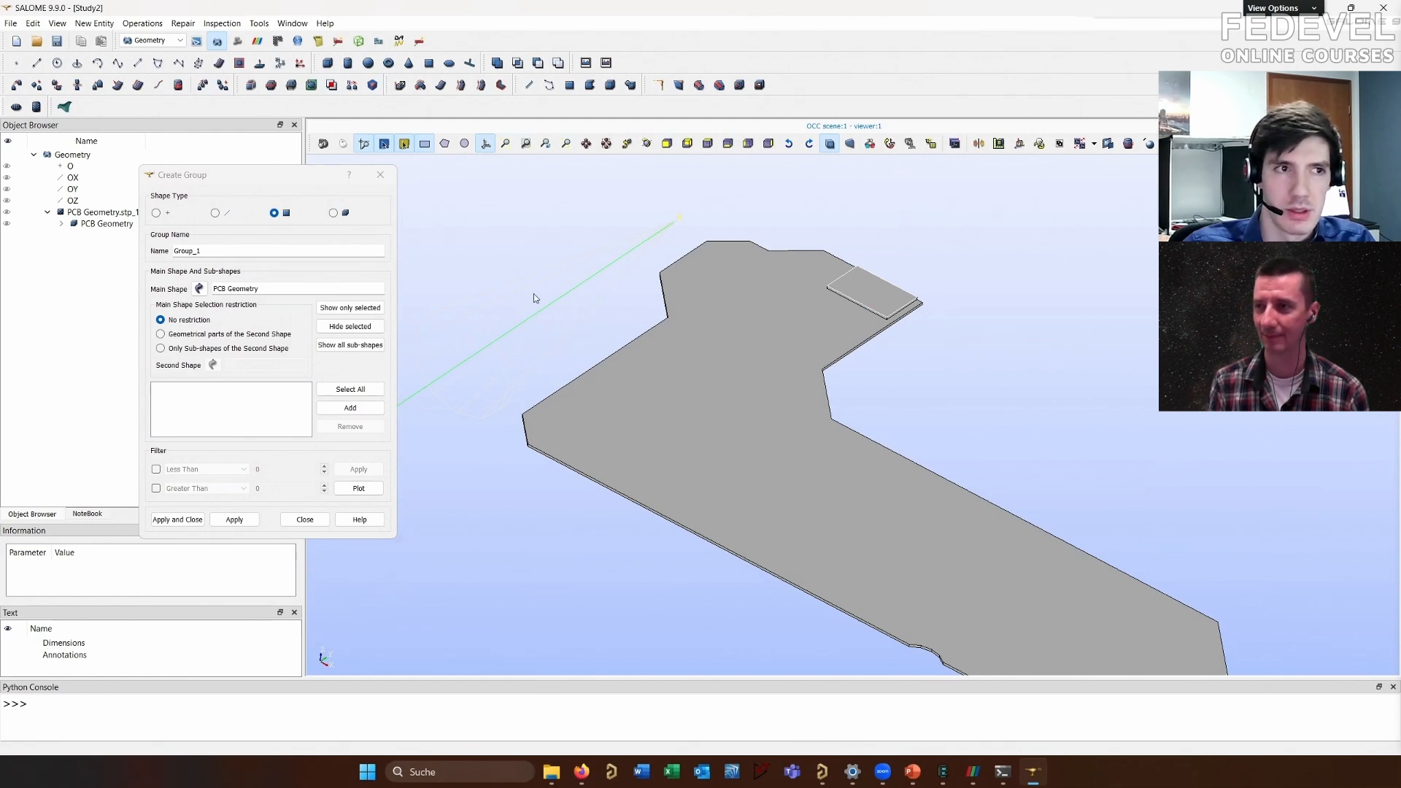
{"action": "scroll", "coordinate": [969, 295], "scroll_direction": "down", "scroll_amount": 2}
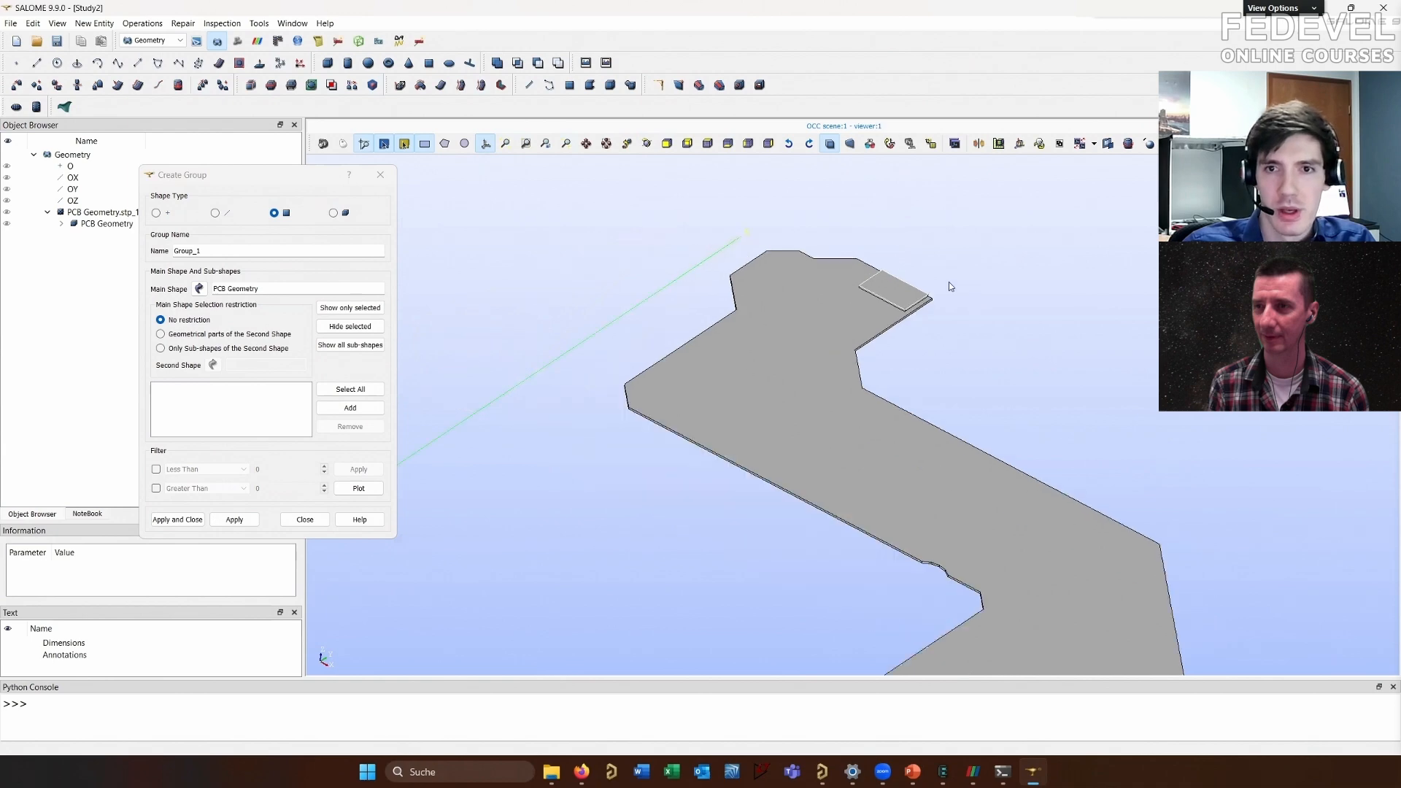
{"action": "scroll", "coordinate": [969, 299], "scroll_direction": "up", "scroll_amount": 3}
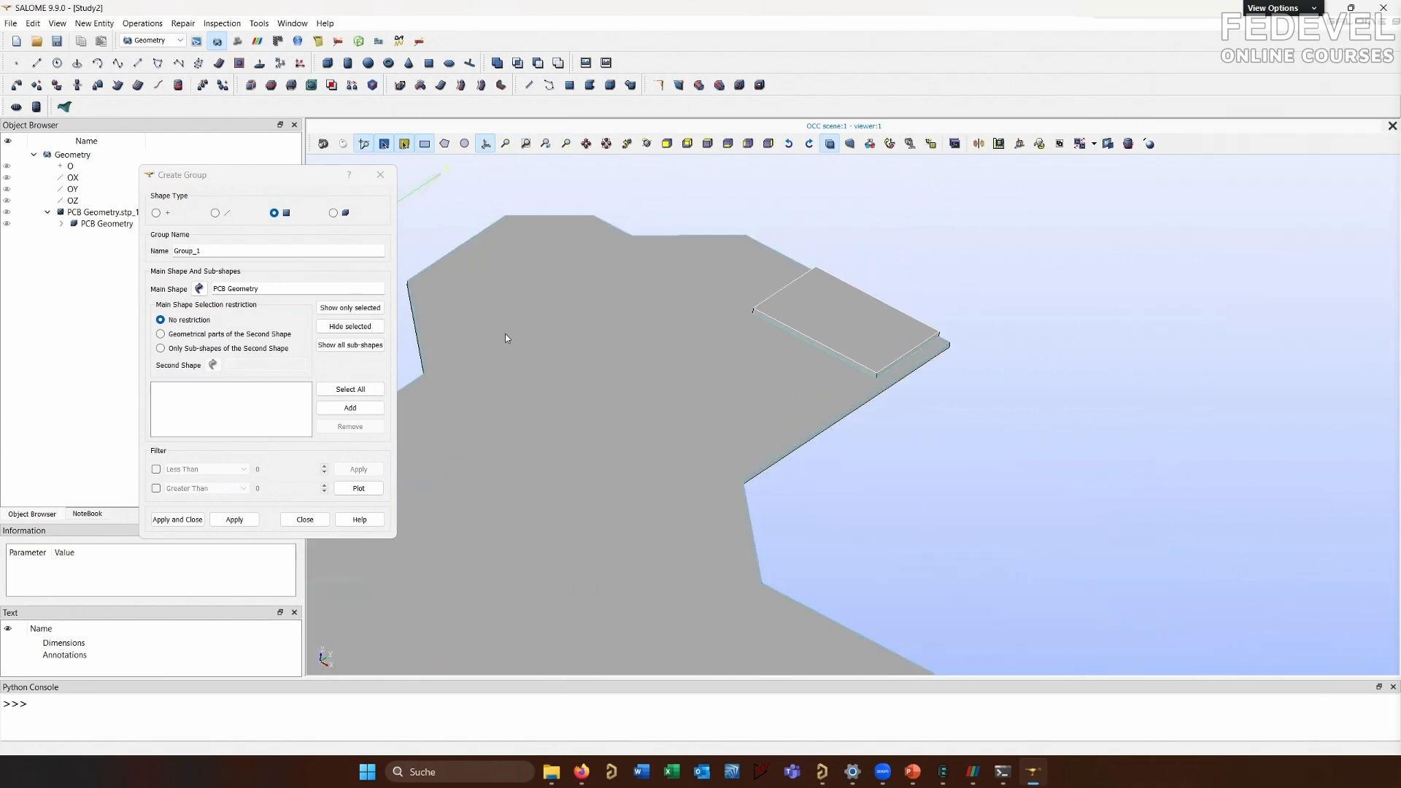
{"action": "double_click", "coordinate": [187, 251]}
{"action": "type", "text": "Input"}
Add the small pad's top face to the Input group and create the group, leaving the group creation open for another one
{"action": "scroll", "coordinate": [772, 403], "scroll_direction": "down", "scroll_amount": 2}
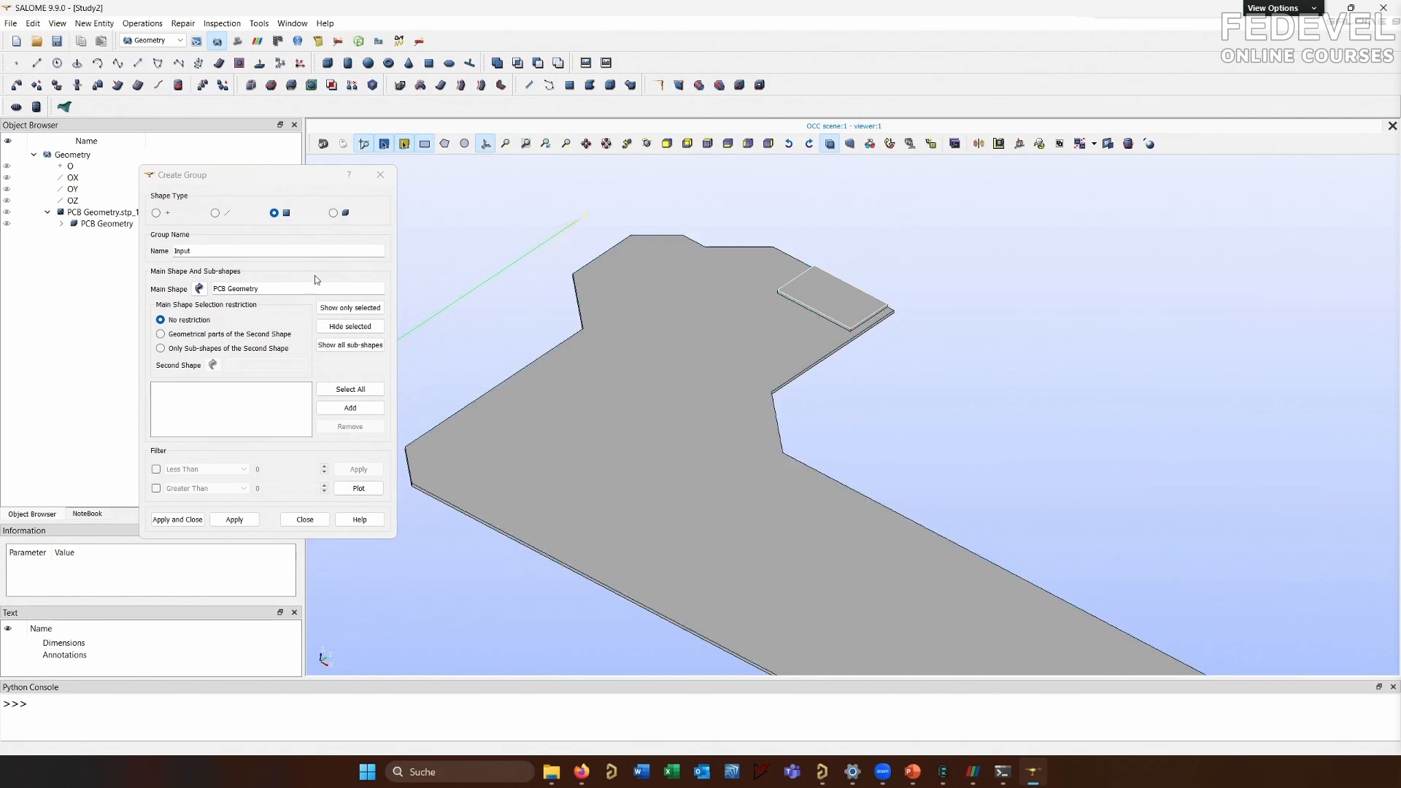
{"action": "left_click", "coordinate": [866, 293]}
{"action": "left_click", "coordinate": [350, 408]}
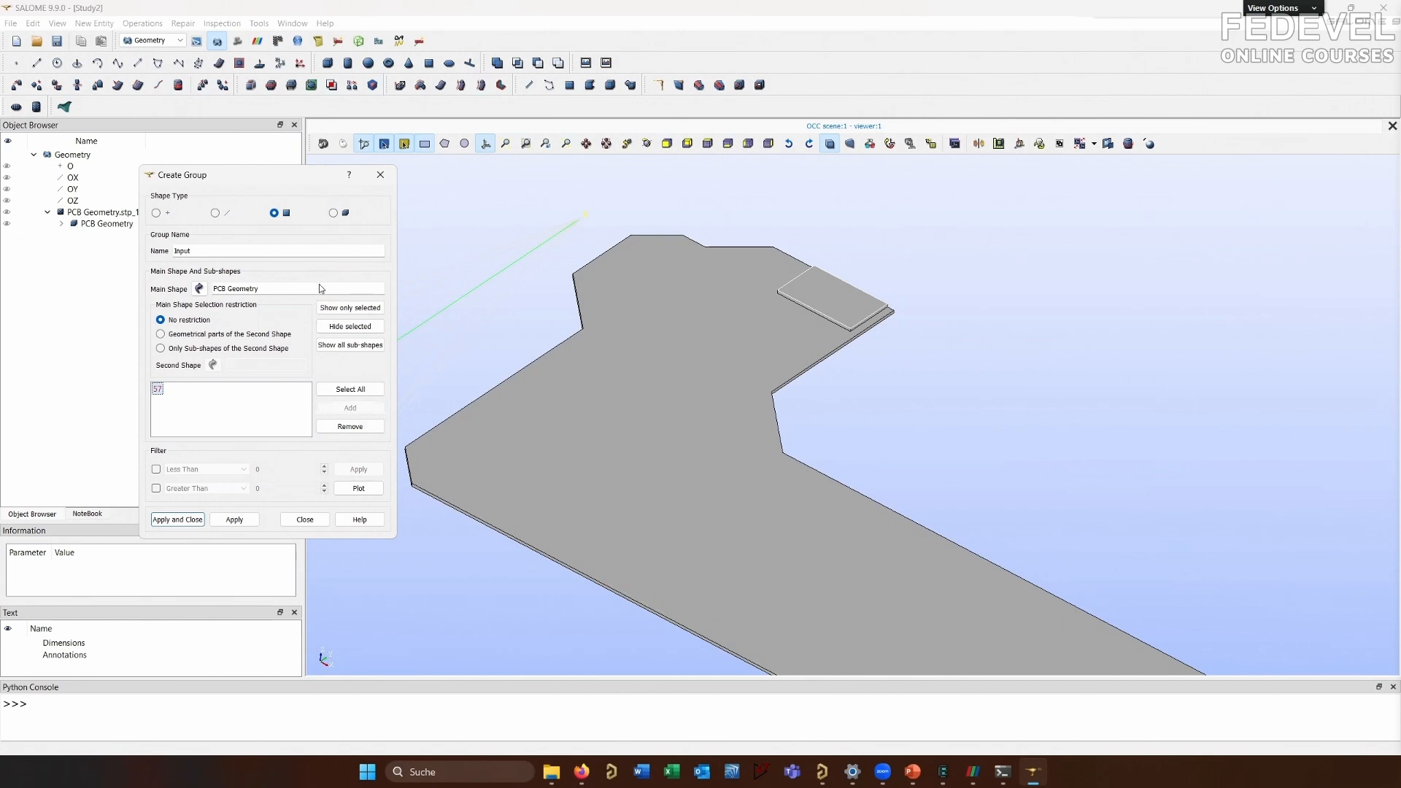
{"action": "left_click", "coordinate": [215, 249]}
{"action": "scroll", "coordinate": [565, 325], "scroll_direction": "down", "scroll_amount": 2}
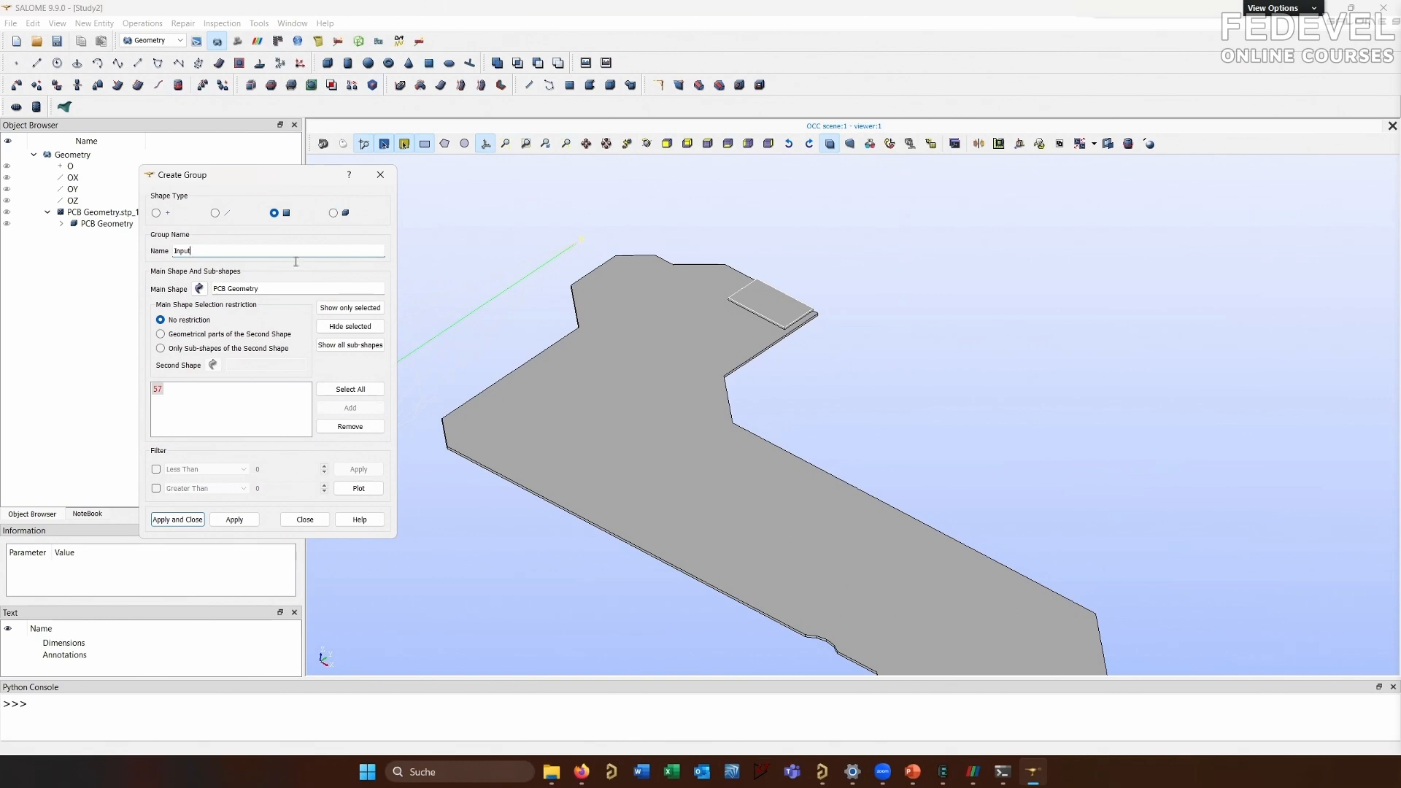
{"action": "left_click_drag", "start_coordinate": [228, 248], "coordinate": [149, 253]}
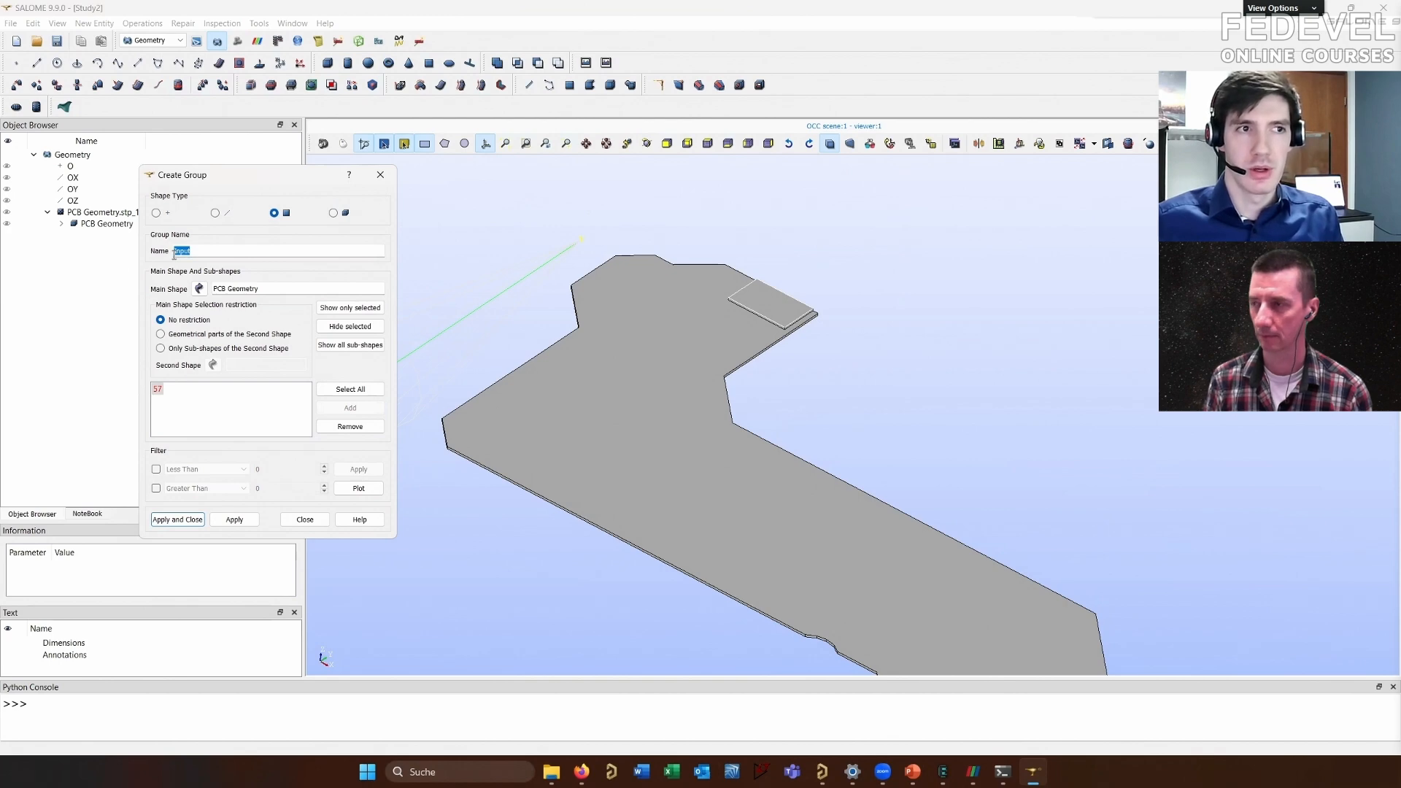
{"action": "left_click", "coordinate": [234, 519]}
Create a face group named Output from the top face of the large contact pad near the origin and finish group creation
{"action": "scroll", "coordinate": [813, 272], "scroll_direction": "down", "scroll_amount": 8}
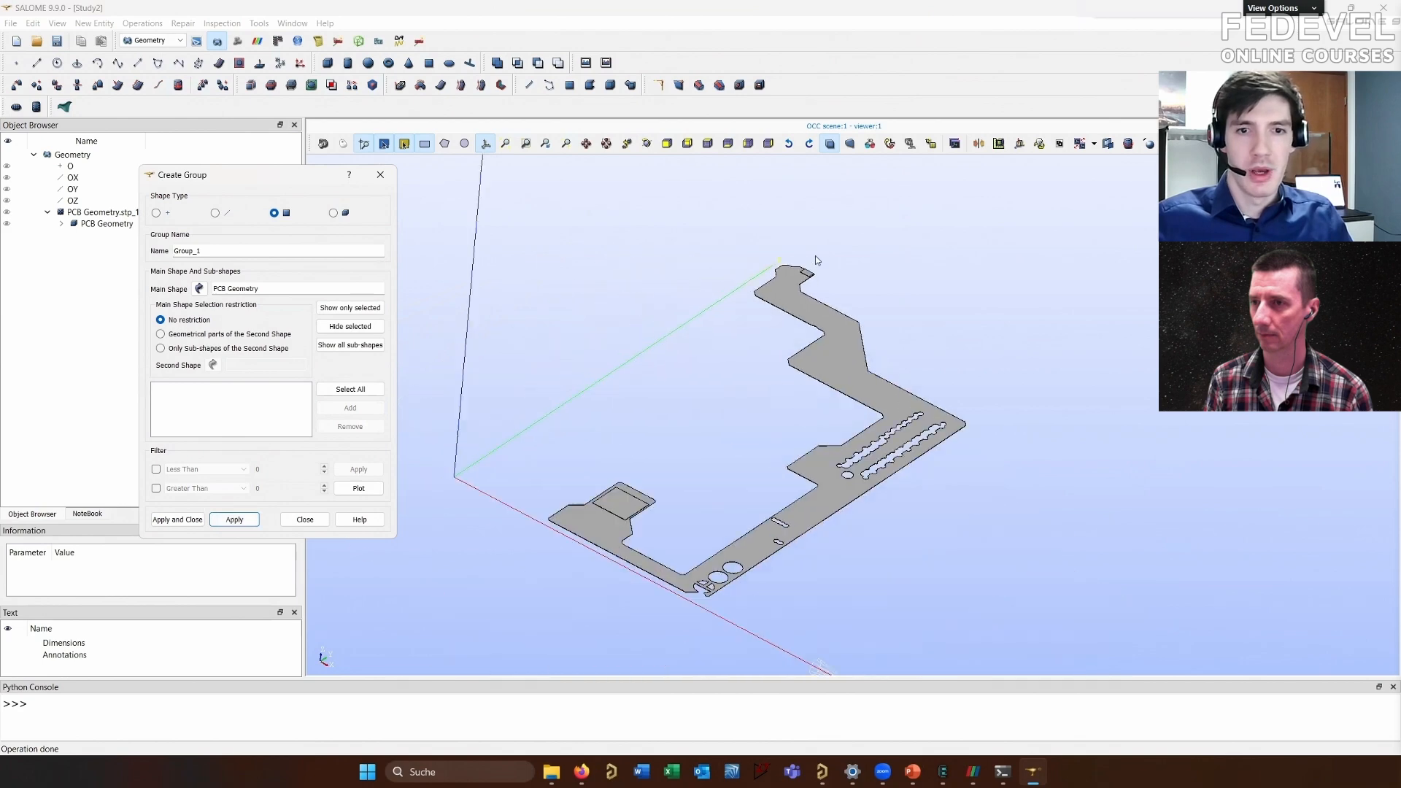
{"action": "scroll", "coordinate": [579, 589], "scroll_direction": "up", "scroll_amount": 5}
{"action": "left_click", "coordinate": [671, 364]}
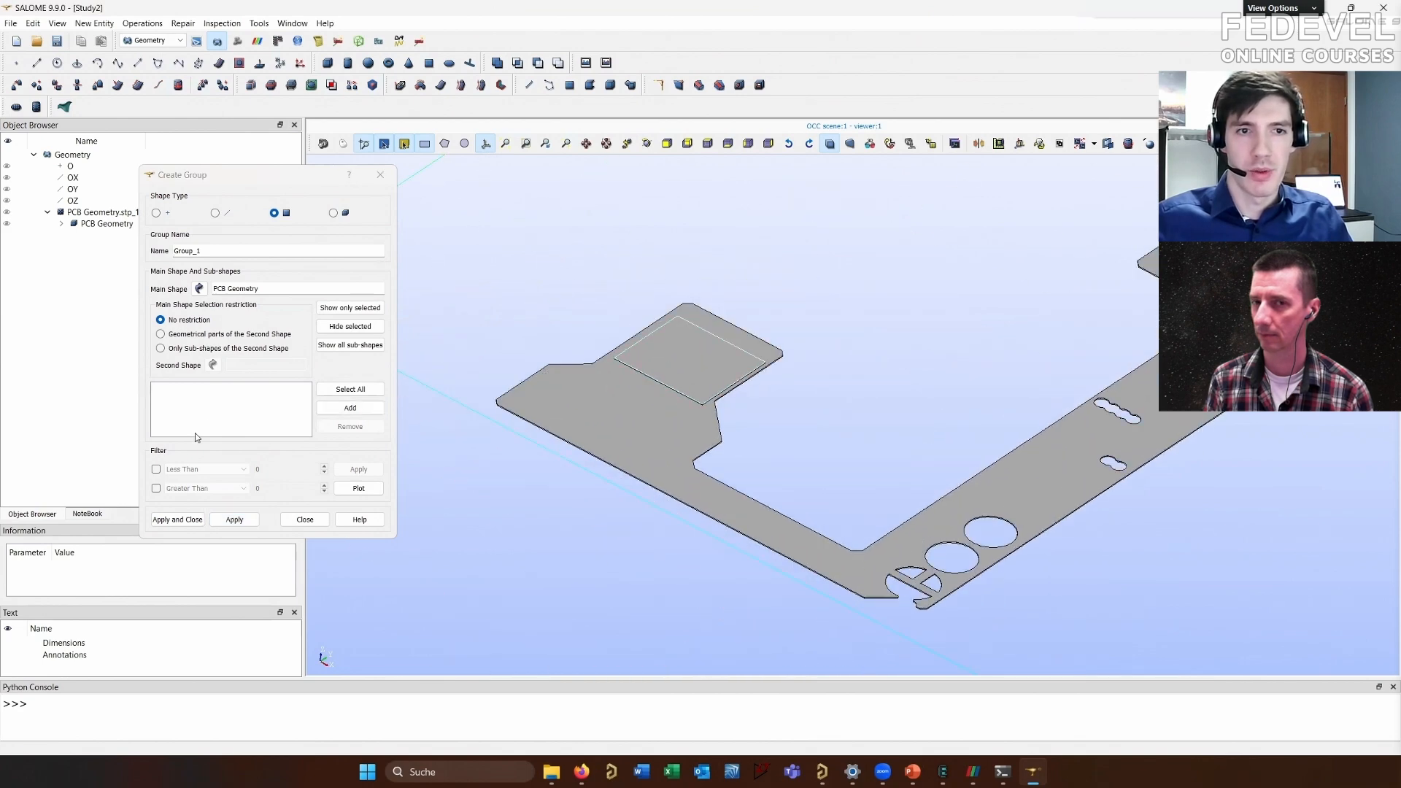
{"action": "left_click", "coordinate": [339, 408]}
{"action": "double_click", "coordinate": [232, 252]}
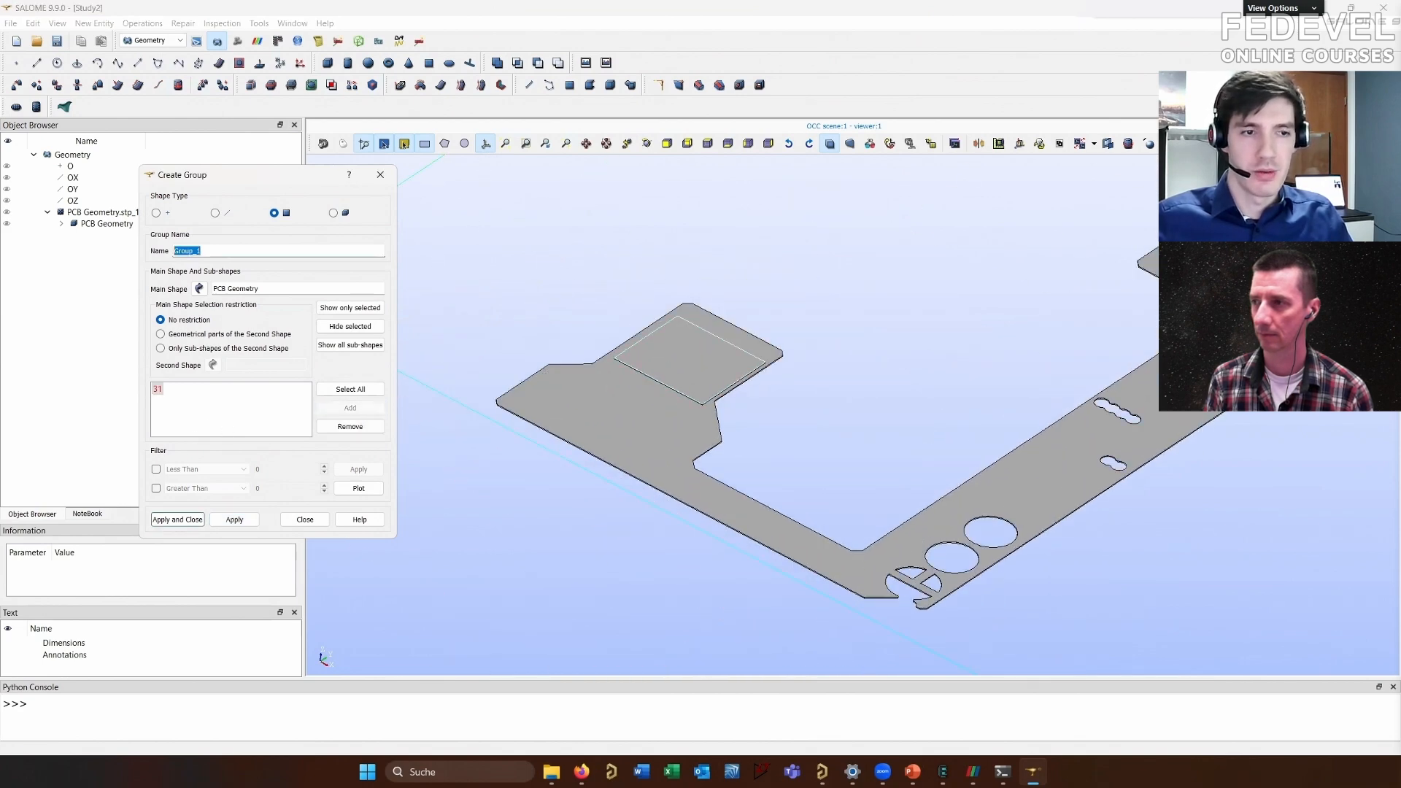
{"action": "type", "text": "Output"}
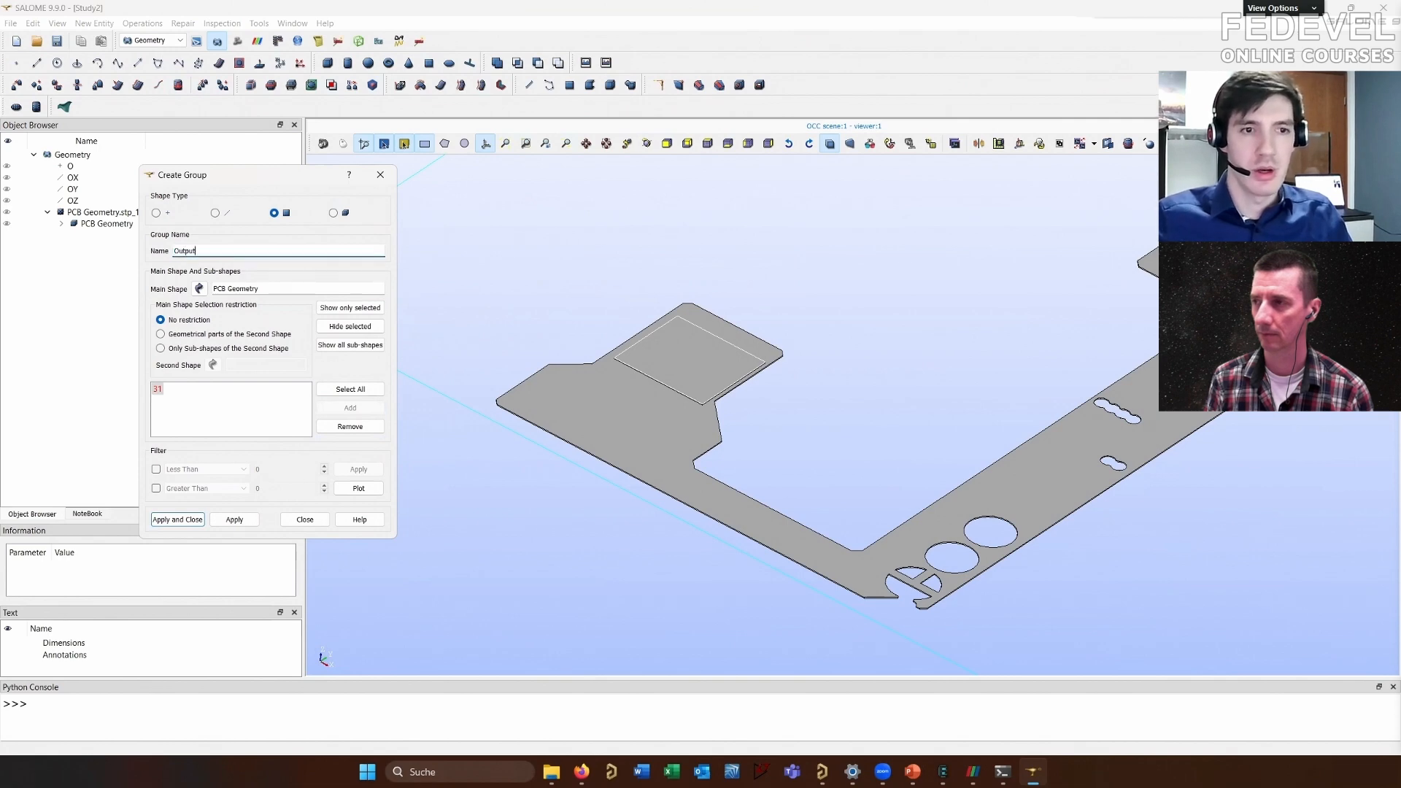
{"action": "left_click", "coordinate": [178, 520]}
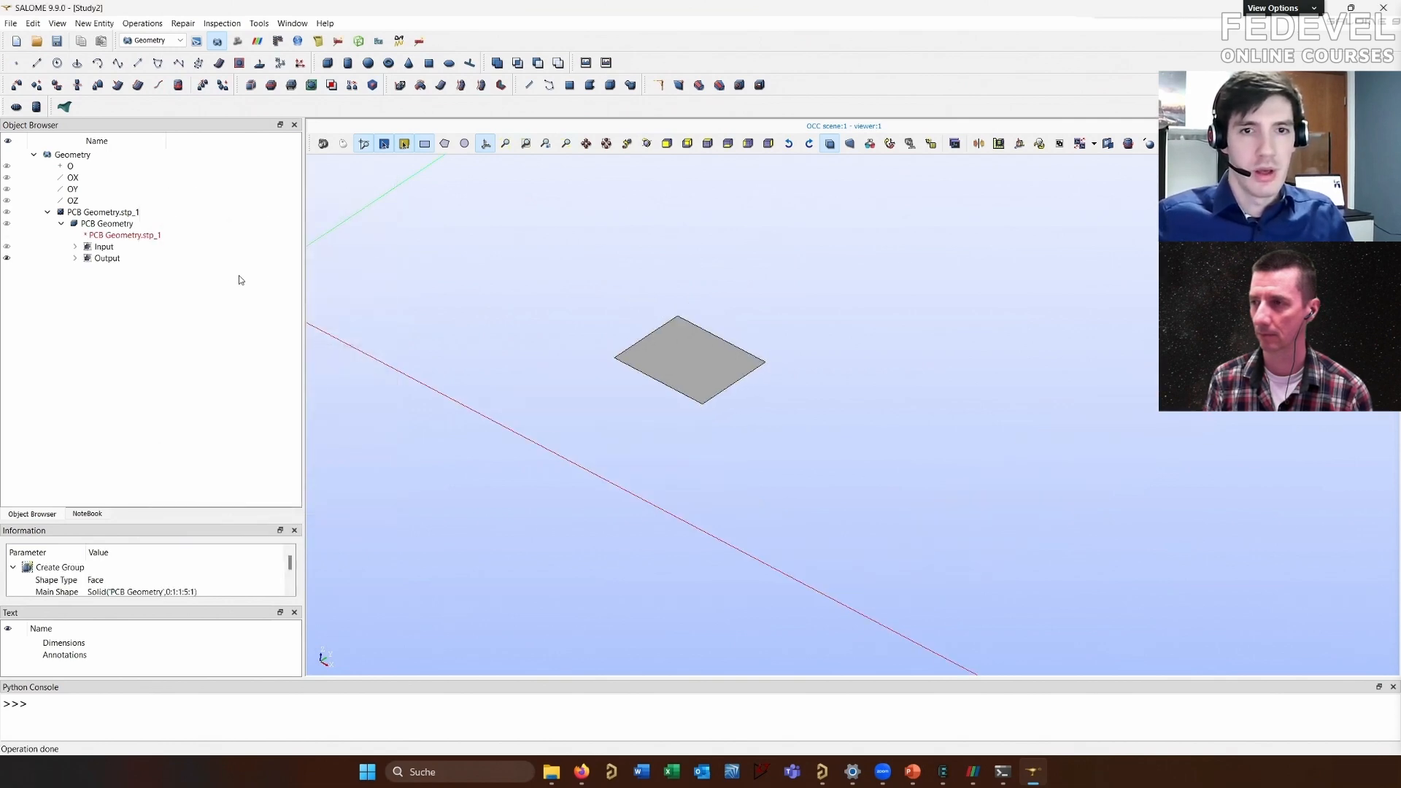
Show the Input group and the PCB Geometry solid together with the Output group, then clear the selection
{"action": "scroll", "coordinate": [529, 476], "scroll_direction": "down", "scroll_amount": 3}
{"action": "left_click", "coordinate": [11, 249]}
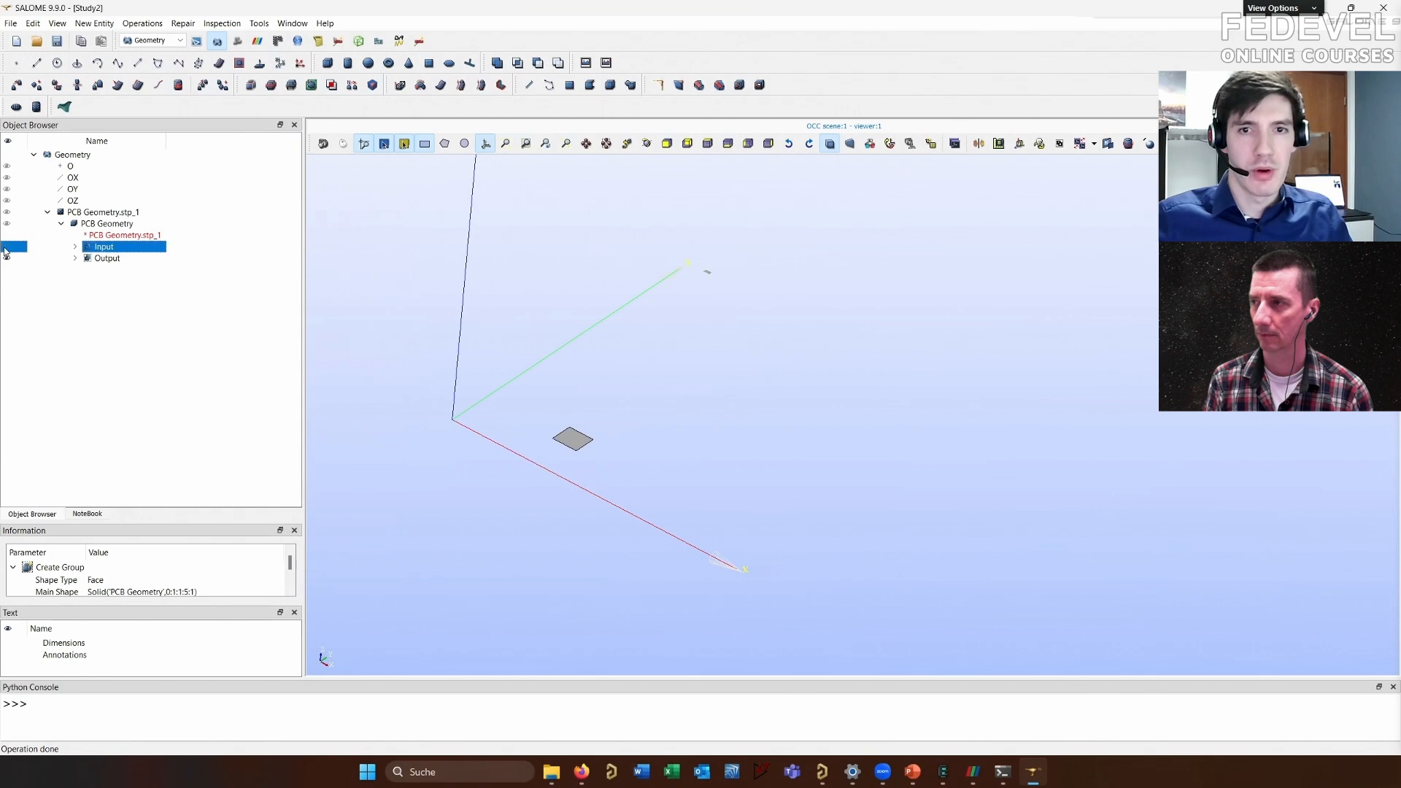
{"action": "scroll", "coordinate": [674, 255], "scroll_direction": "up", "scroll_amount": 2}
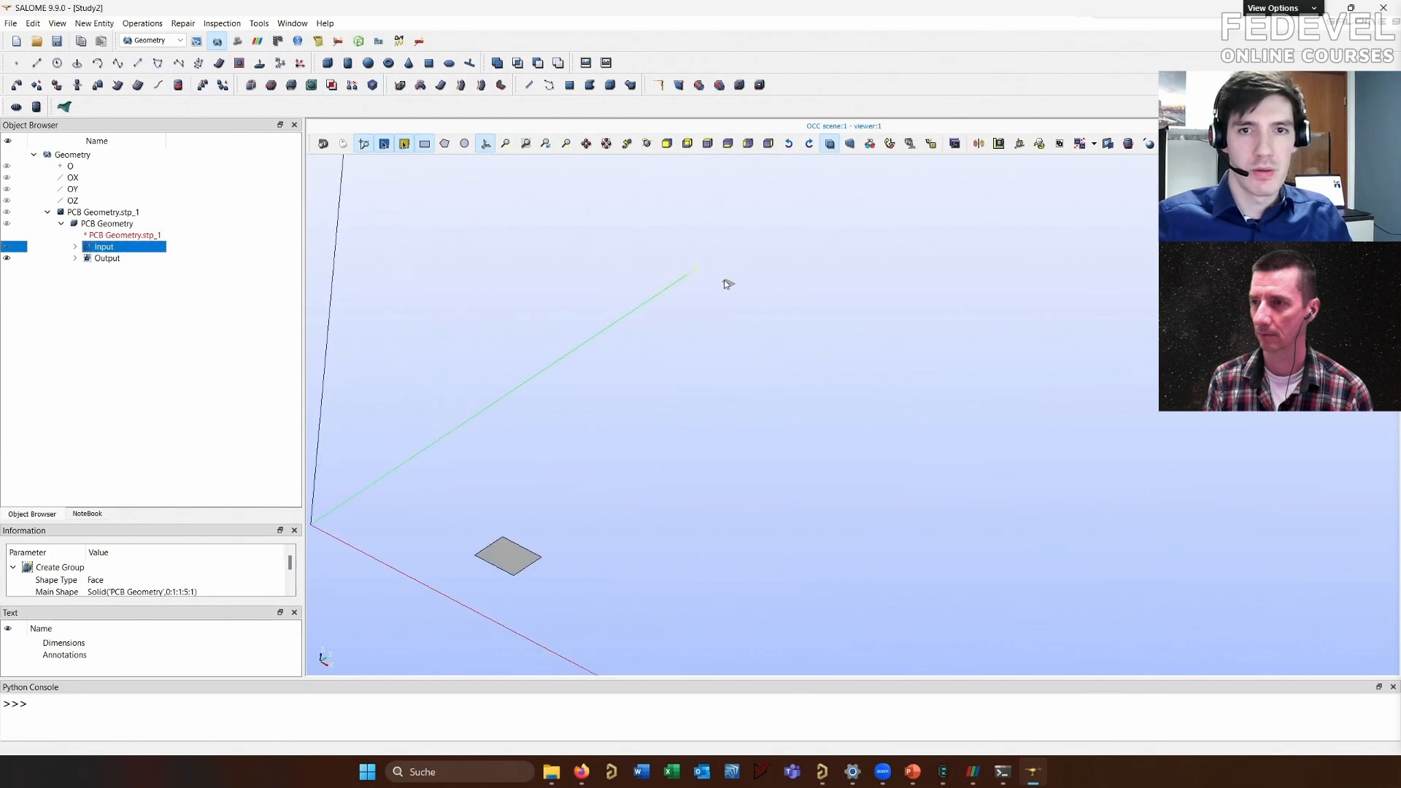
{"action": "left_click", "coordinate": [109, 259]}
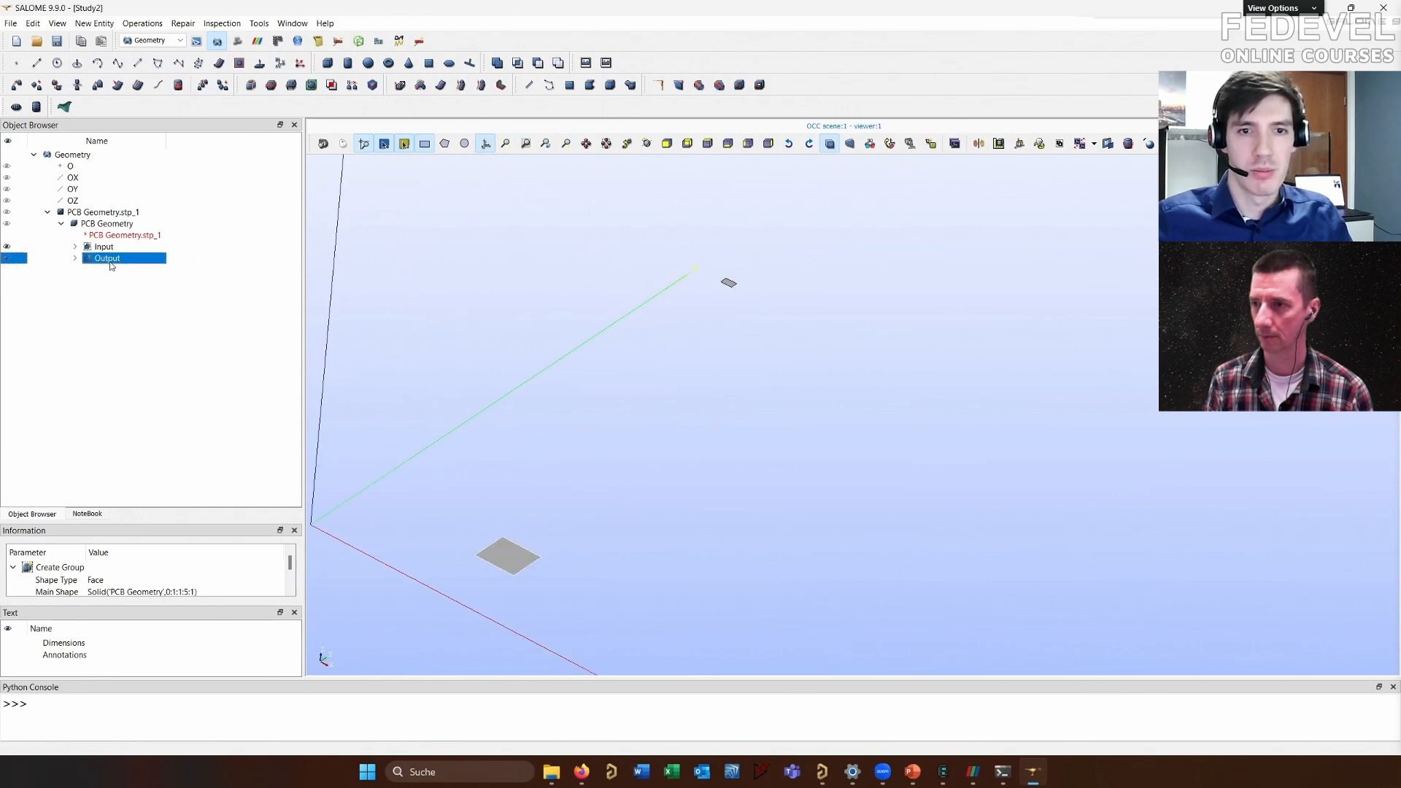
{"action": "left_click", "coordinate": [8, 224]}
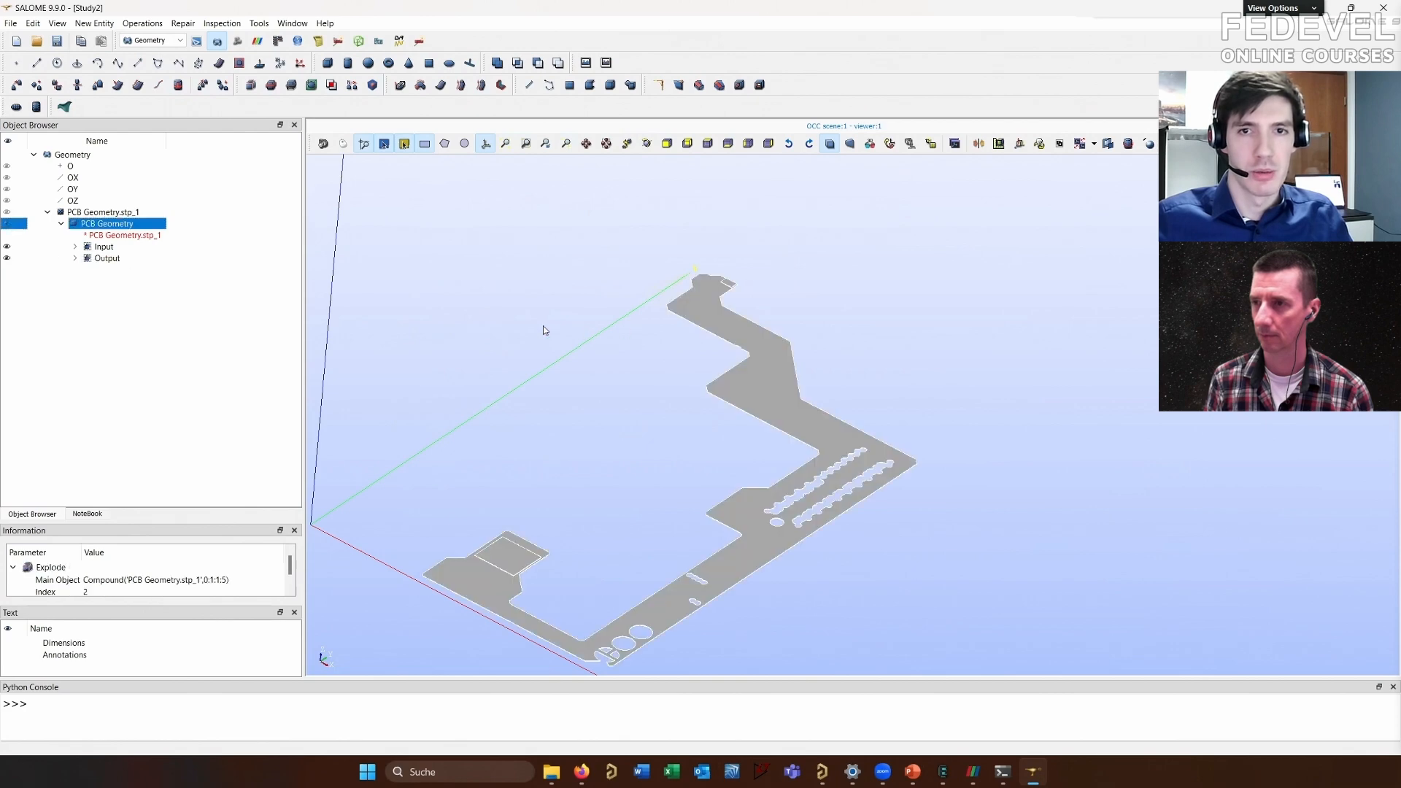
{"action": "left_click", "coordinate": [501, 256]}
{"action": "scroll", "coordinate": [502, 255], "scroll_direction": "down", "scroll_amount": 2}
Save the study as Simulation Geometry in HDF format in the Documents\PDN\Simulation folder
{"action": "key", "text": "ctrl+s"}
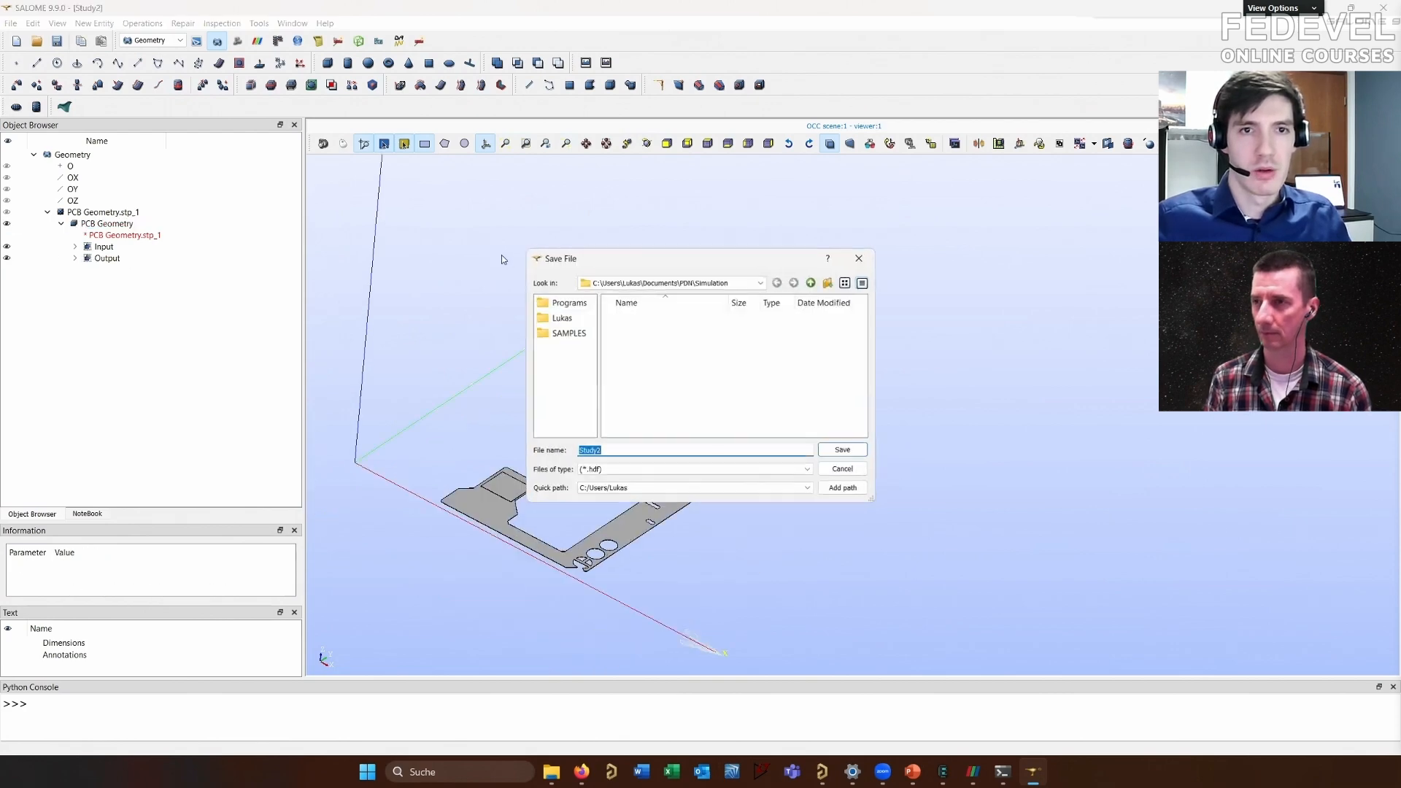
{"action": "double_click", "coordinate": [681, 447]}
{"action": "type", "text": "C:\\Users\\Lukas\\Documents\\PDN\\Simulation"}
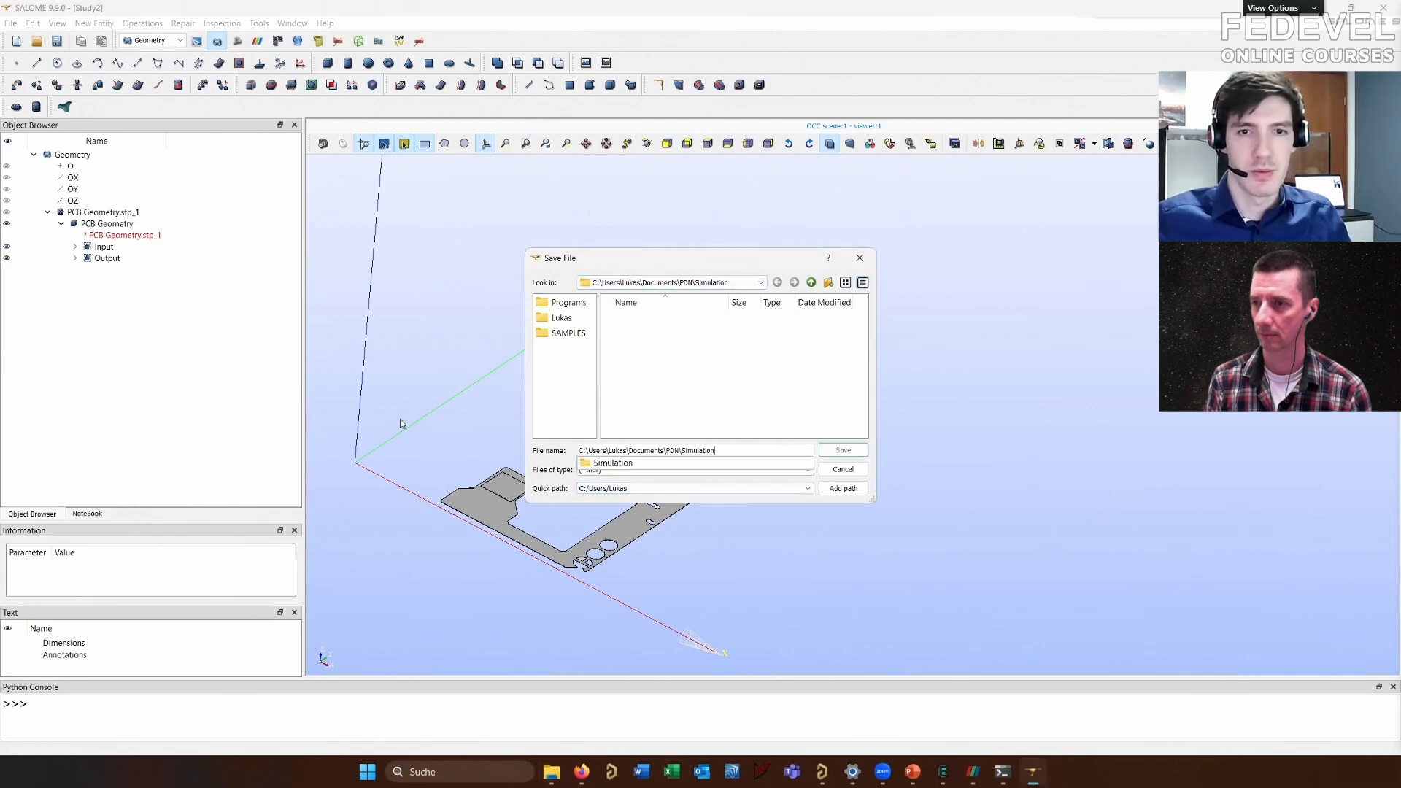
{"action": "left_click", "coordinate": [760, 450]}
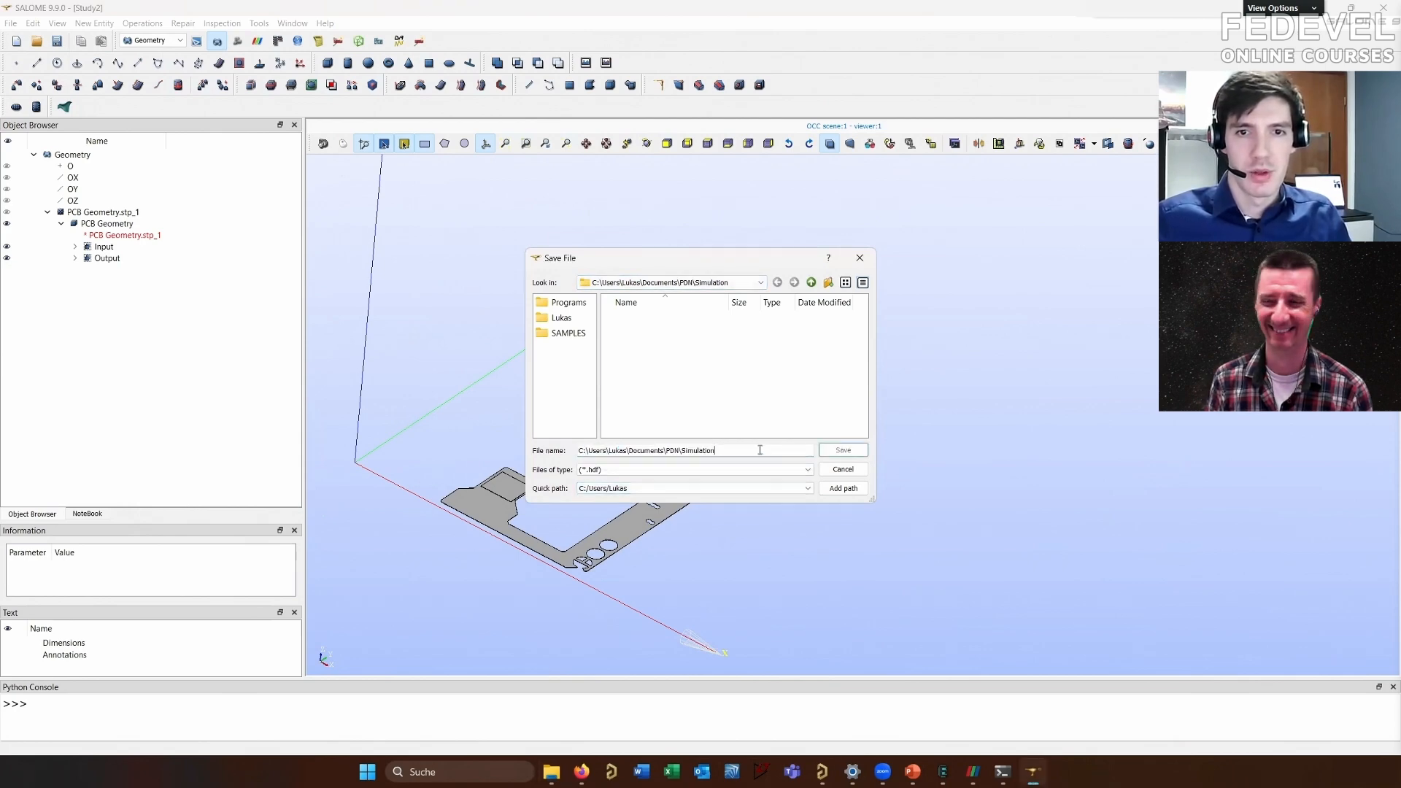
{"action": "left_click_drag", "start_coordinate": [715, 451], "coordinate": [560, 452]}
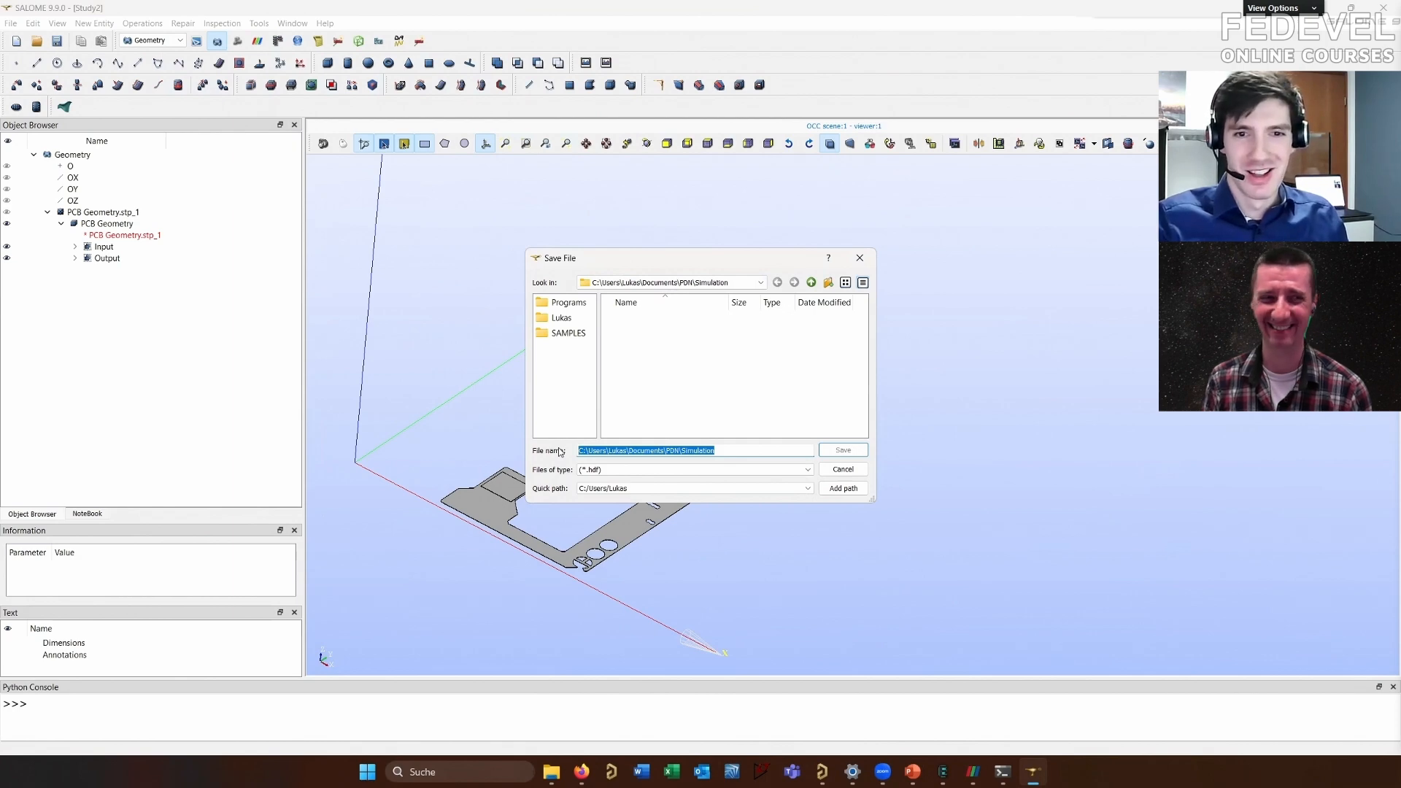
{"action": "type", "text": "G"}
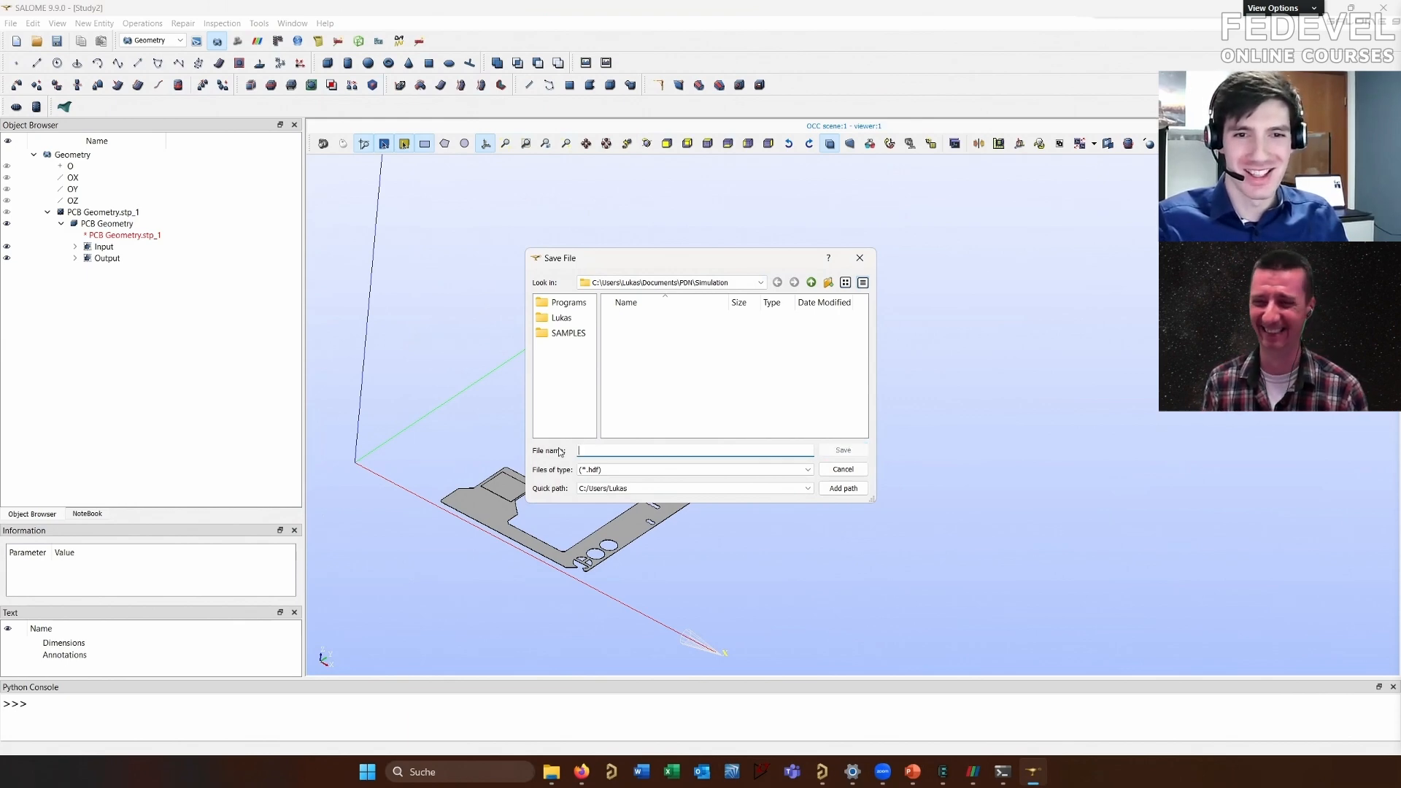
{"action": "type", "text": "mulation Geometr"}
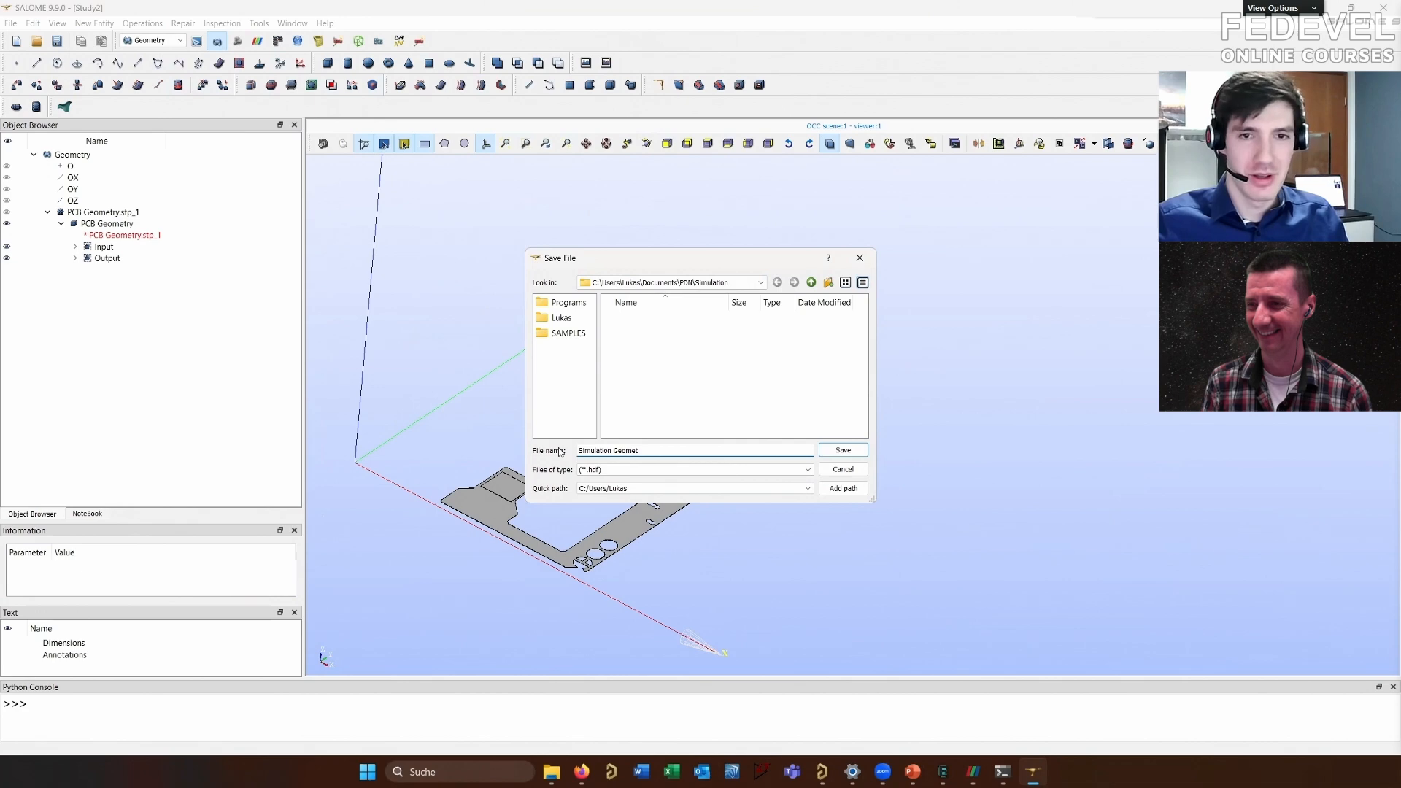
{"action": "type", "text": "ry"}
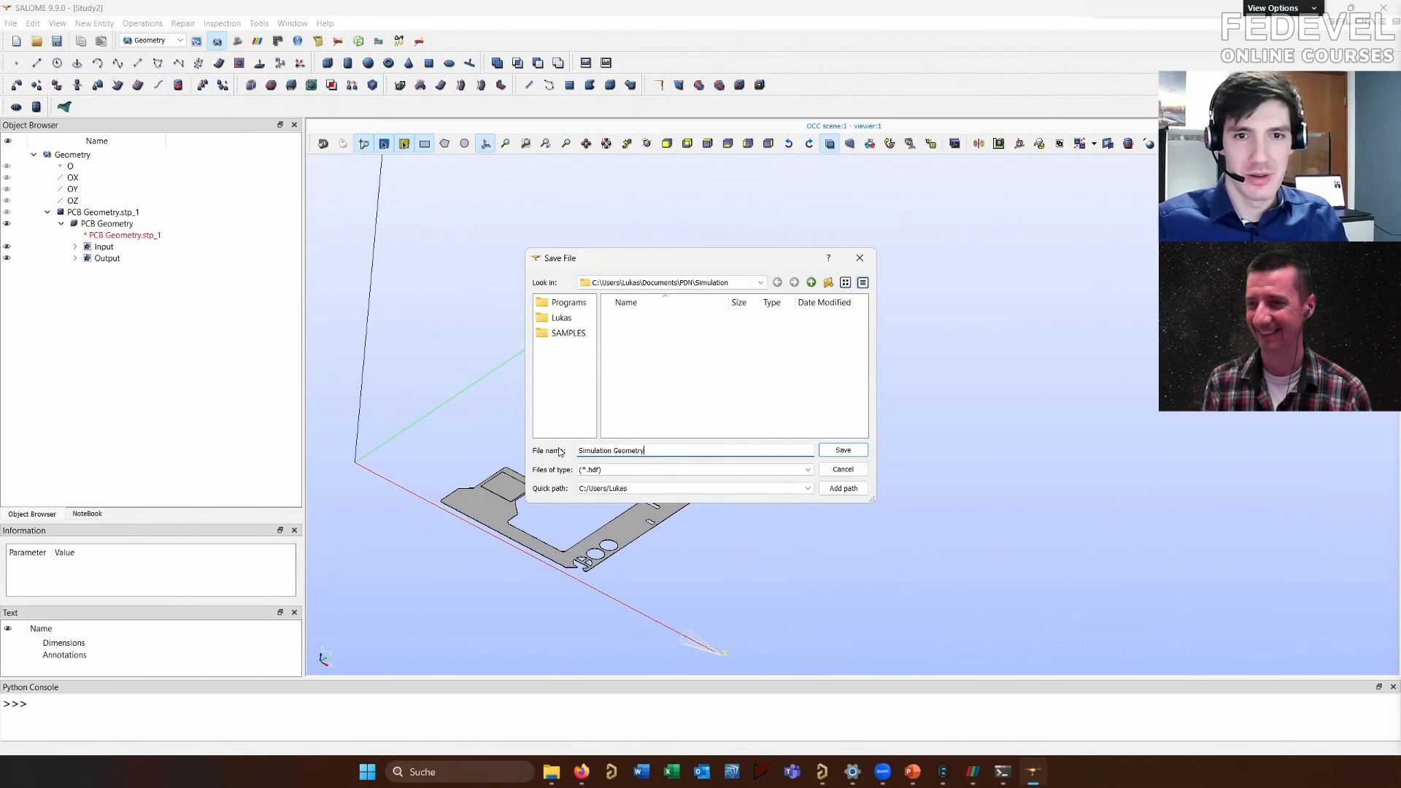
{"action": "left_click", "coordinate": [839, 451]}
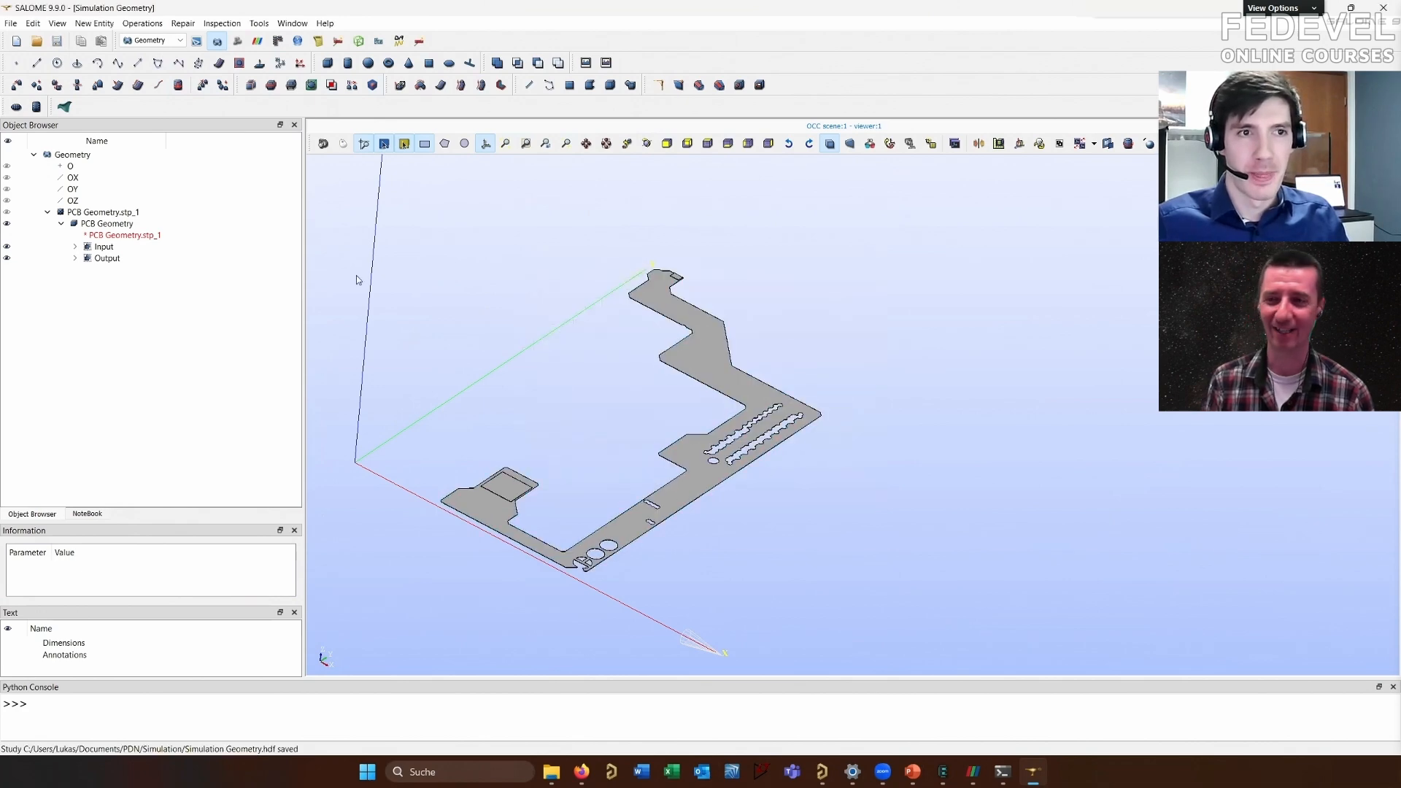
Select the PCB Geometry solid and examine its copper outline, cutouts and contact pads from the Output end to the Input end
{"action": "left_click", "coordinate": [134, 224]}
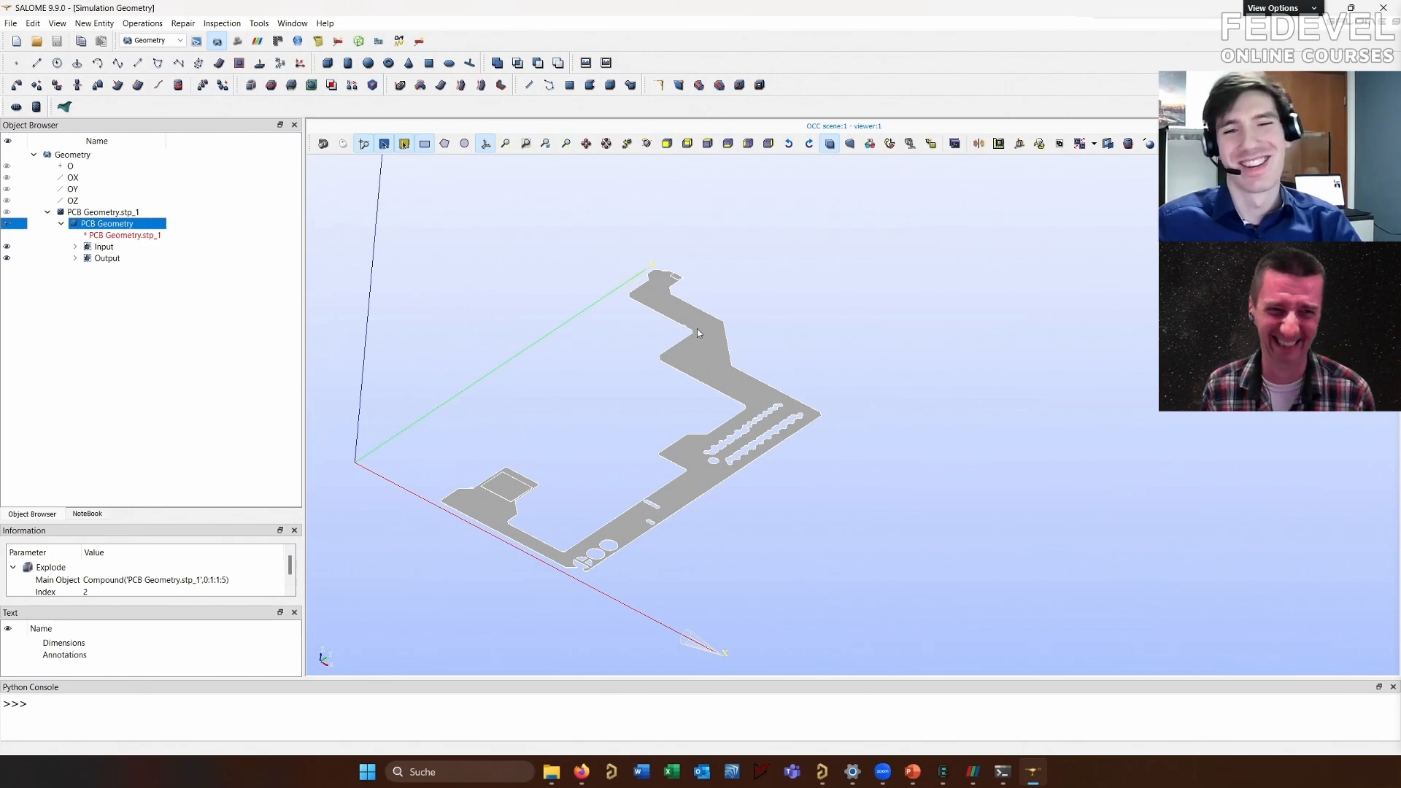
{"action": "scroll", "coordinate": [612, 562], "scroll_direction": "up", "scroll_amount": 3}
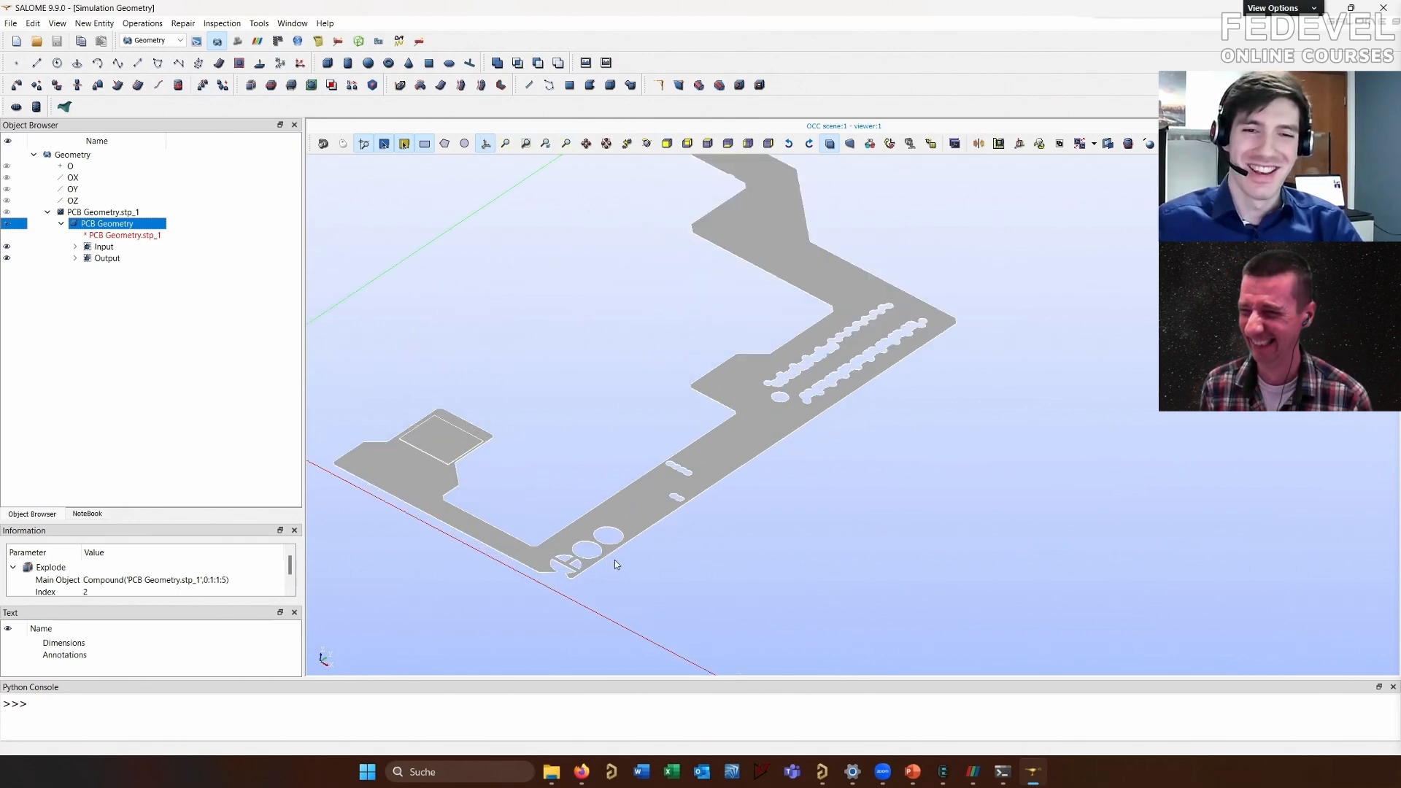
{"action": "scroll", "coordinate": [737, 616], "scroll_direction": "down", "scroll_amount": 2}
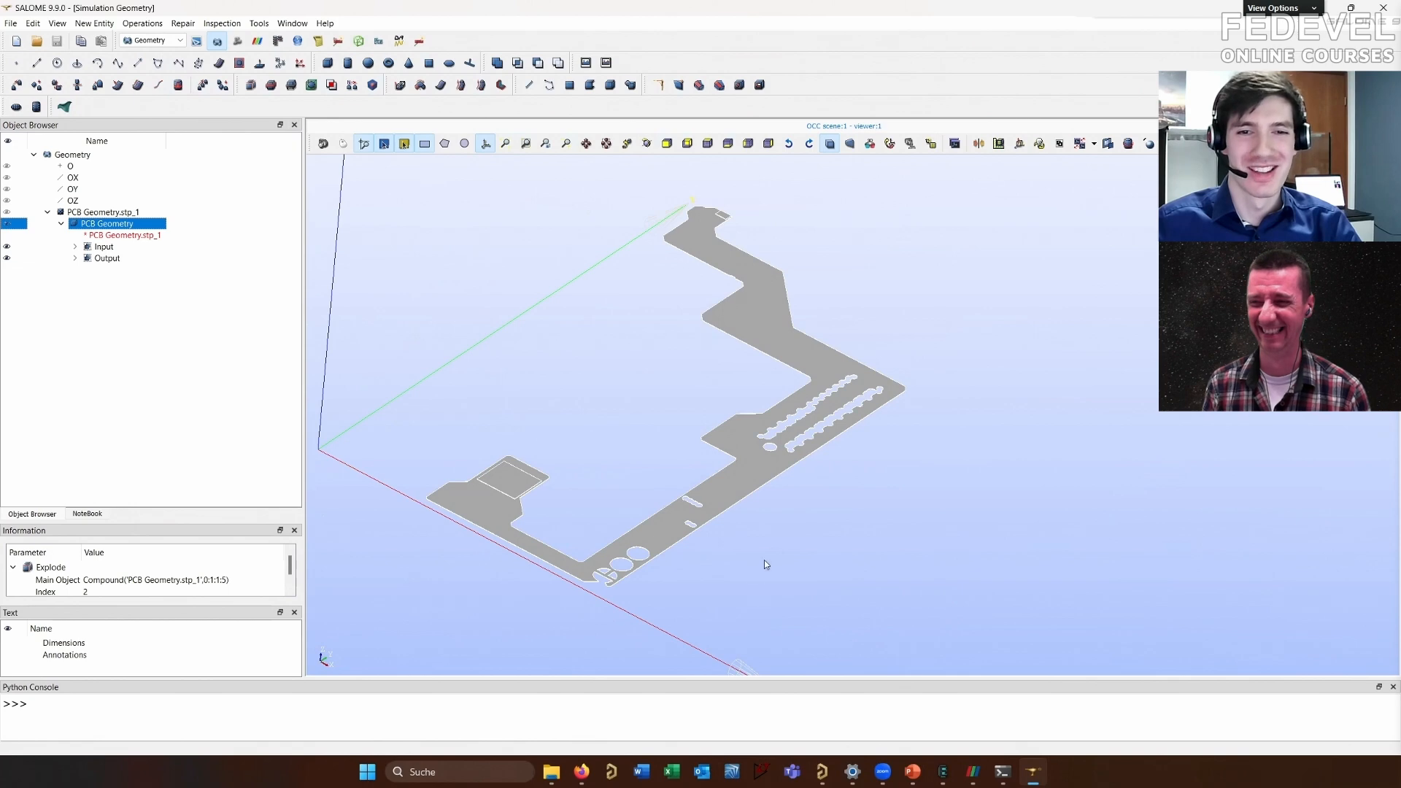
{"action": "scroll", "coordinate": [592, 615], "scroll_direction": "up", "scroll_amount": 3}
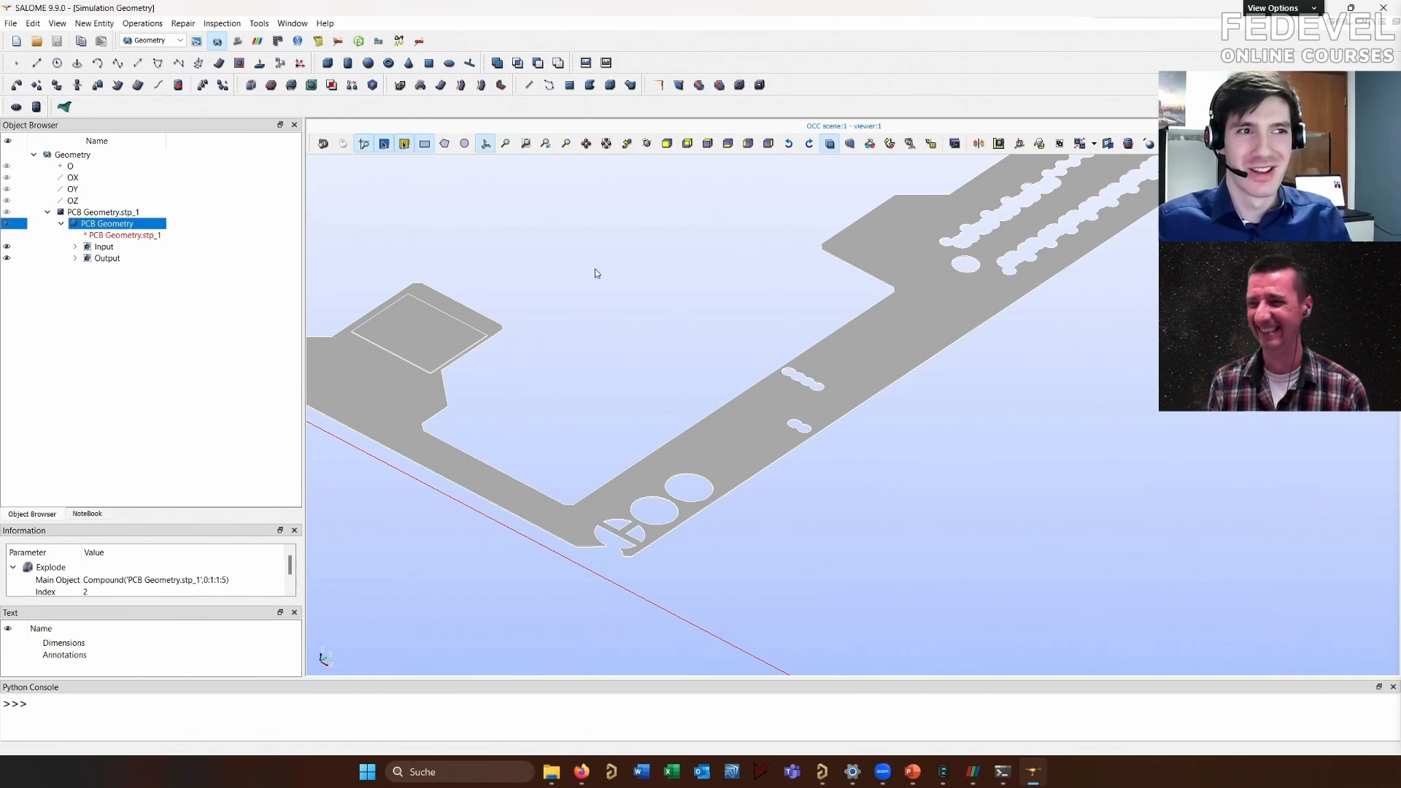
{"action": "scroll", "coordinate": [732, 315], "scroll_direction": "down", "scroll_amount": 3}
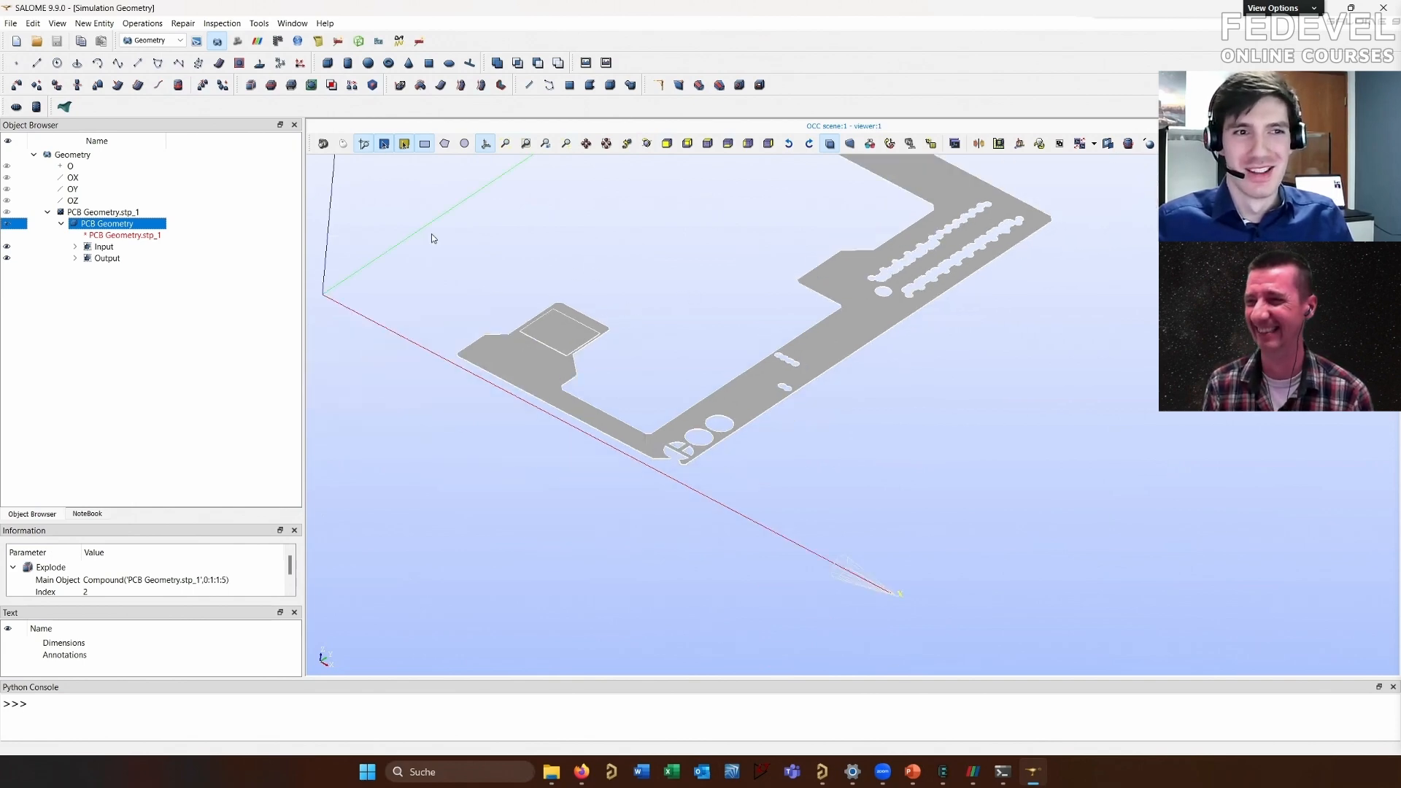
{"action": "left_click", "coordinate": [124, 235]}
{"action": "left_click", "coordinate": [133, 225]}
{"action": "scroll", "coordinate": [626, 587], "scroll_direction": "down", "scroll_amount": 2}
{"action": "scroll", "coordinate": [598, 357], "scroll_direction": "up", "scroll_amount": 2}
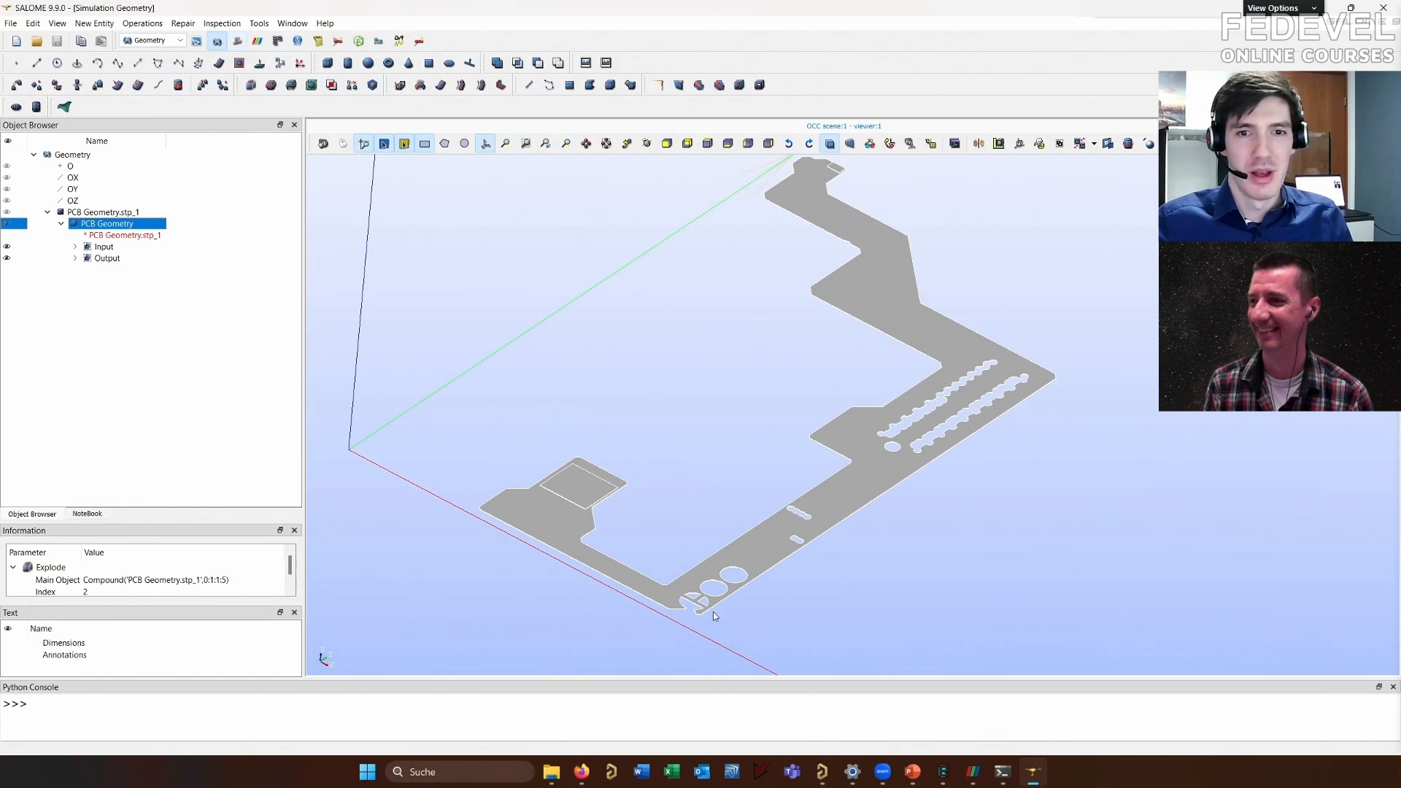
{"action": "scroll", "coordinate": [652, 604], "scroll_direction": "down", "scroll_amount": 2}
{"action": "scroll", "coordinate": [739, 456], "scroll_direction": "up", "scroll_amount": 1}
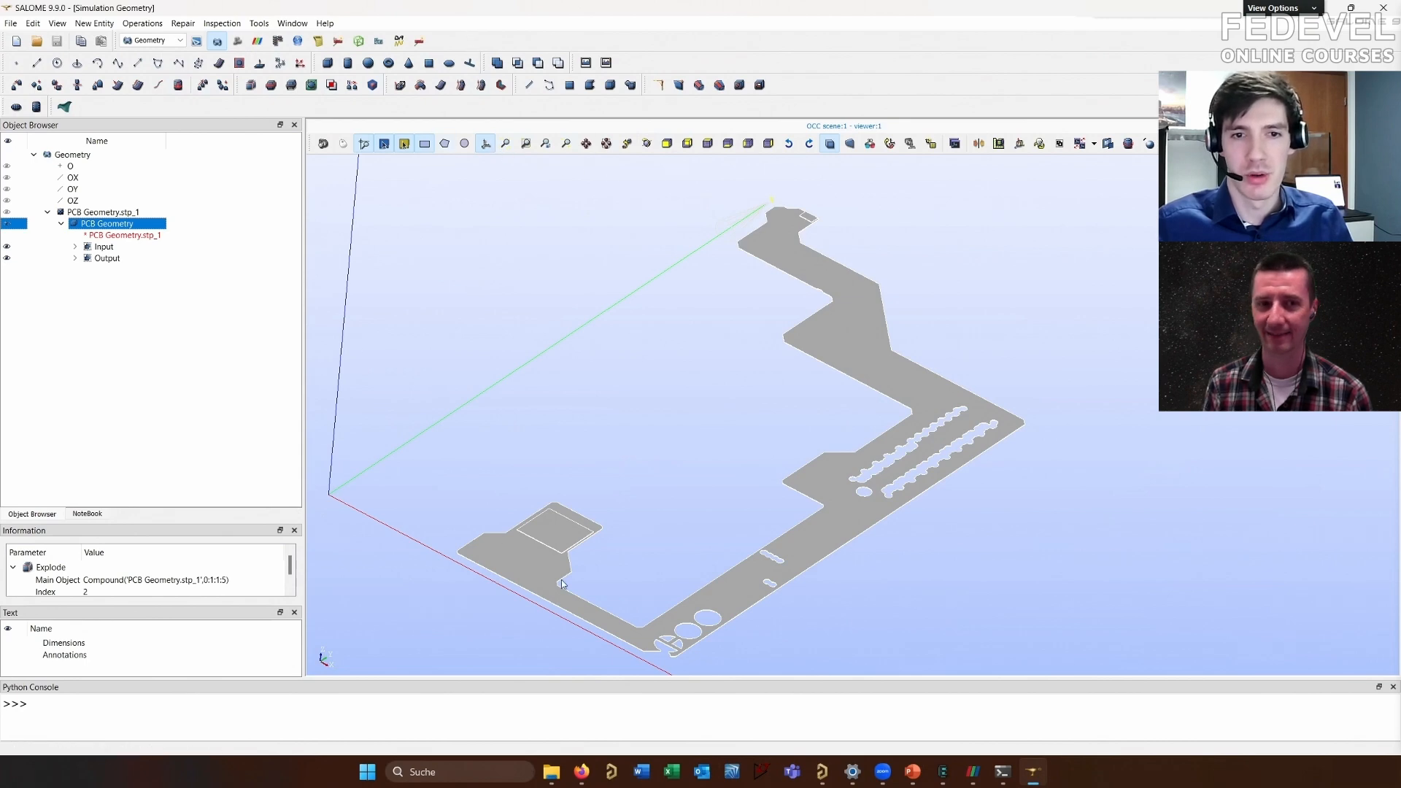
Return to the Geometry module and review the file formats available for geometry import
{"action": "left_click", "coordinate": [559, 547]}
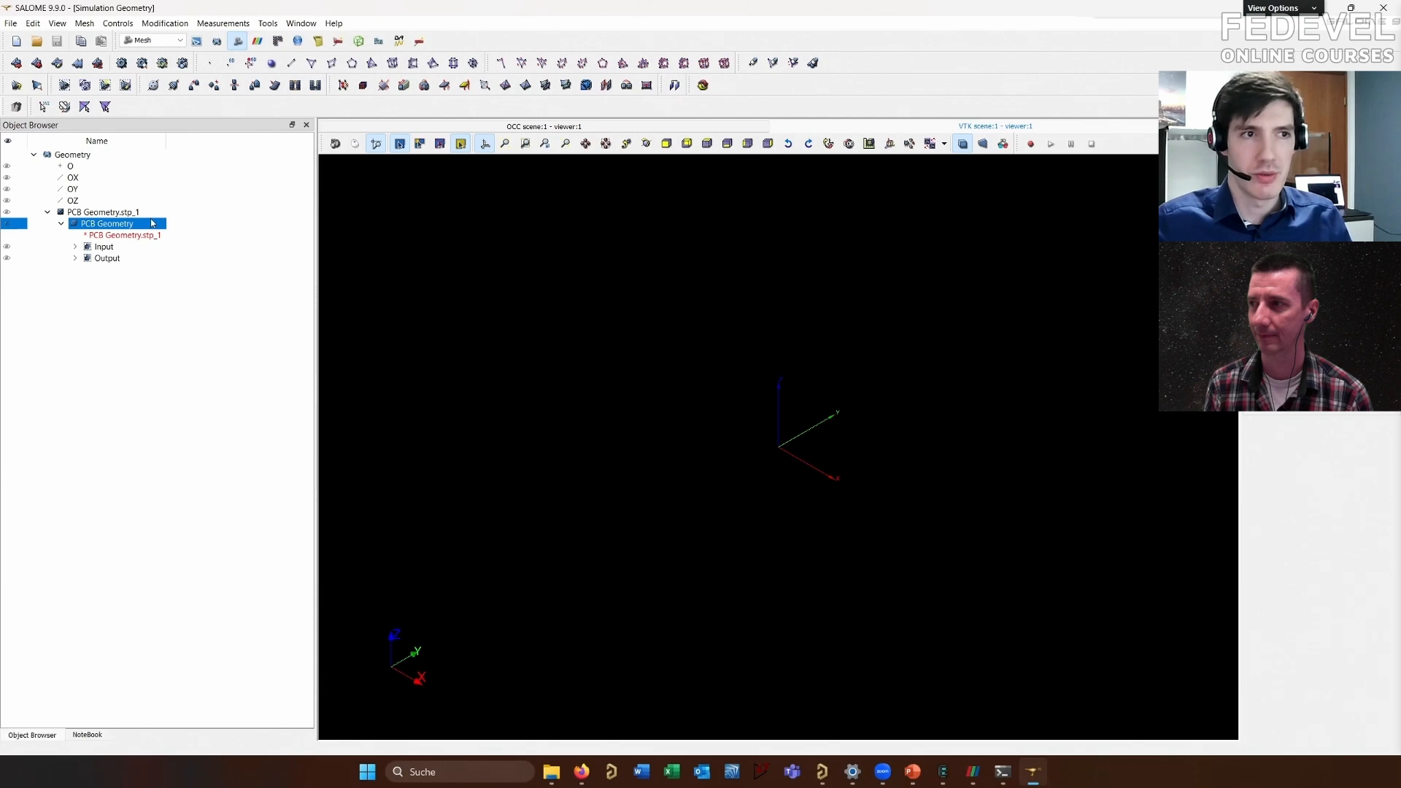
{"action": "left_click", "coordinate": [108, 248]}
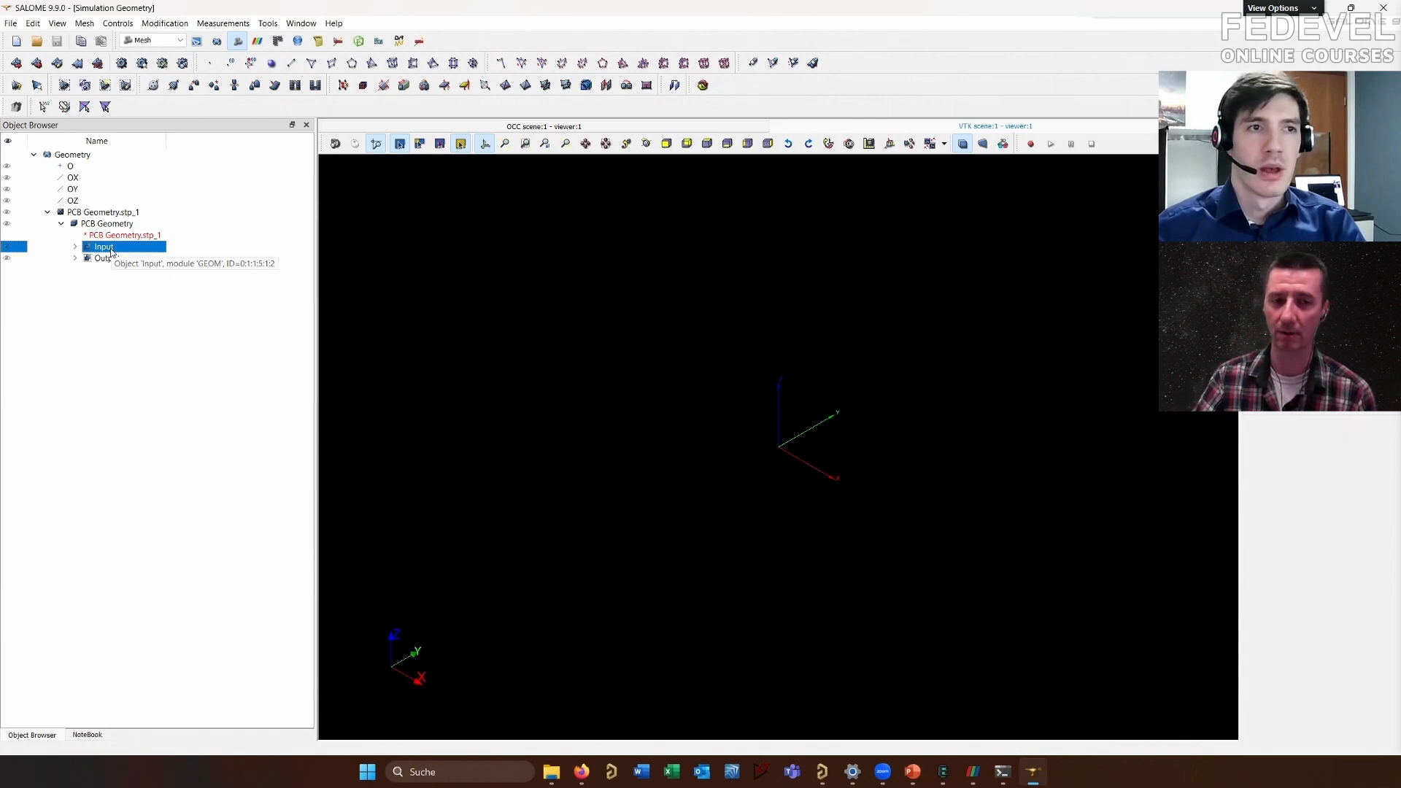
{"action": "left_click", "coordinate": [217, 42]}
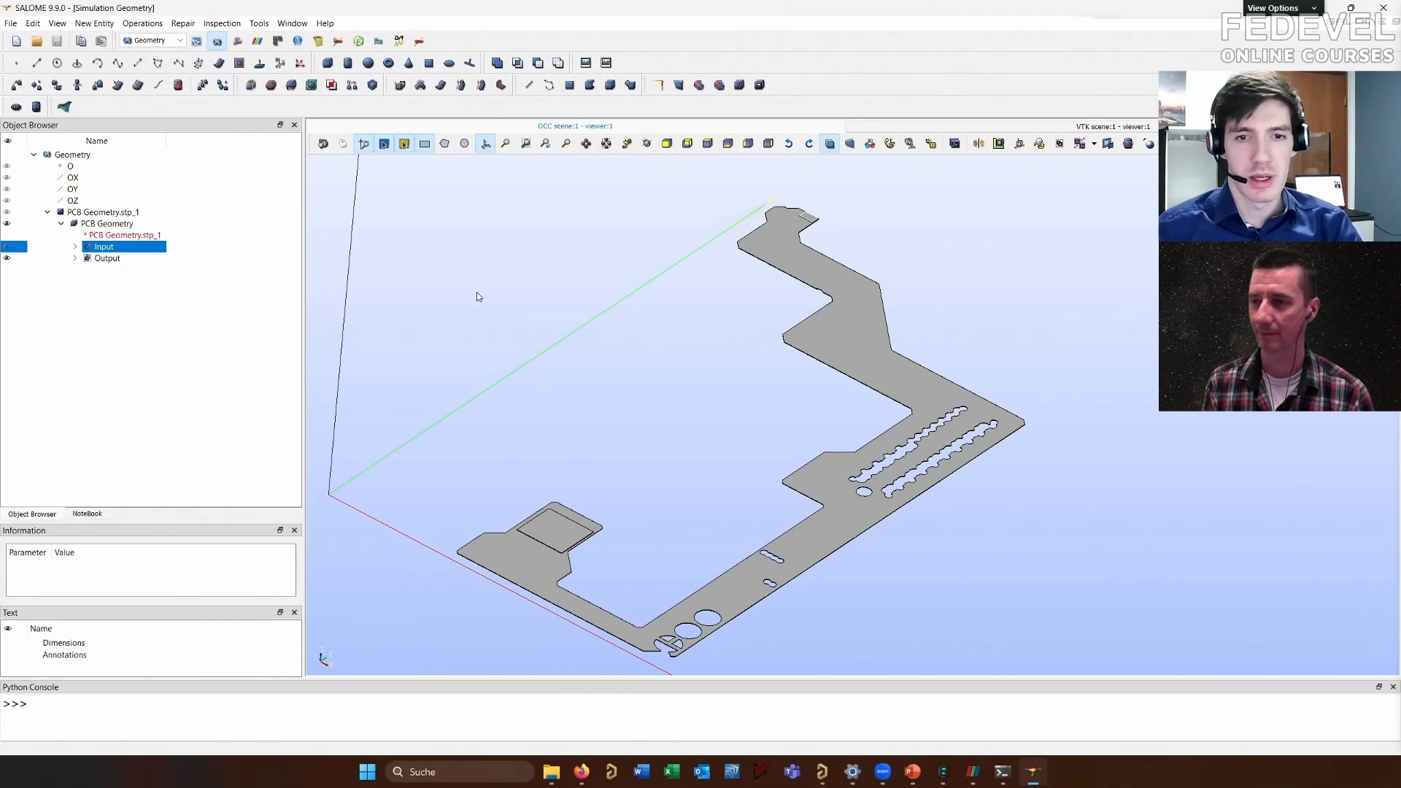
{"action": "left_click", "coordinate": [11, 23]}
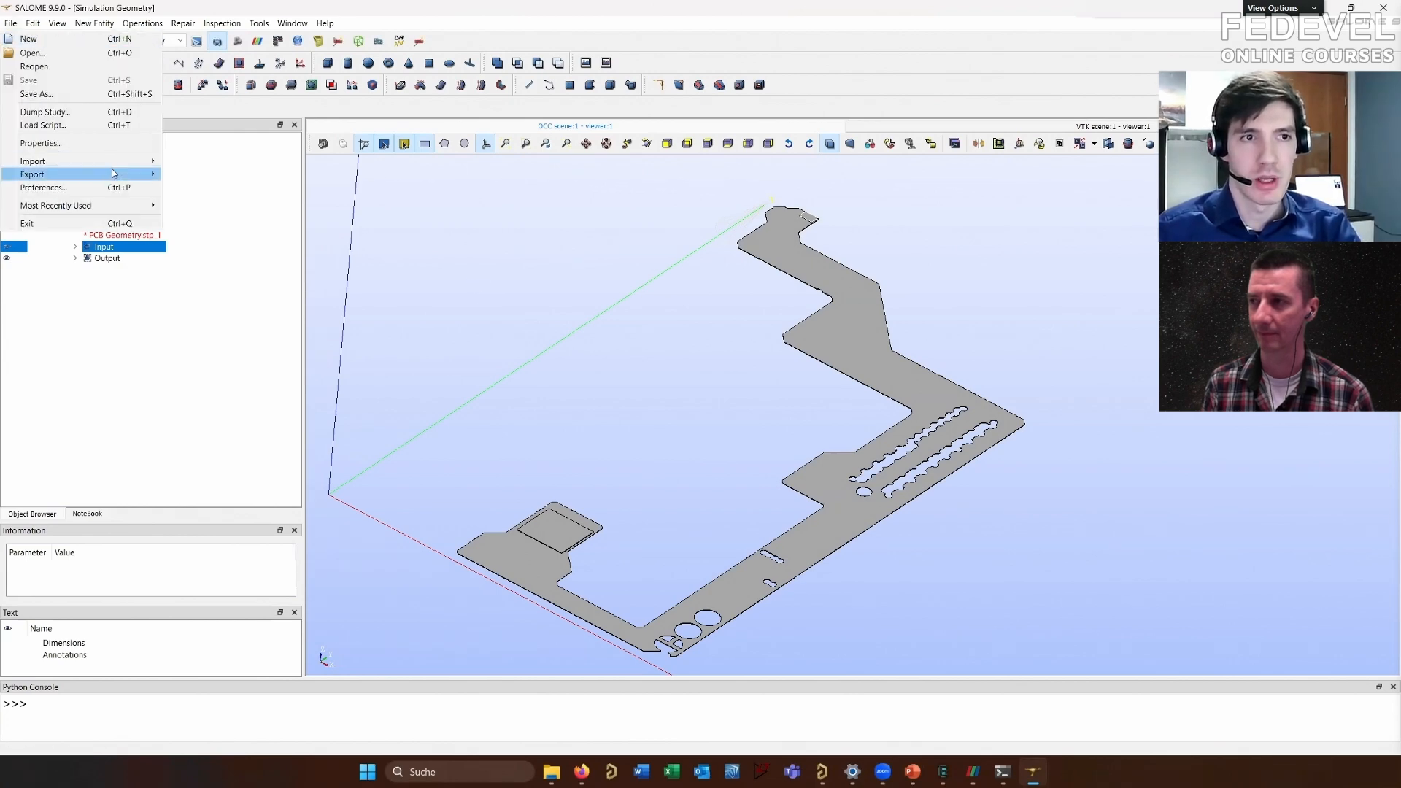
{"action": "mouse_move", "coordinate": [115, 164]}
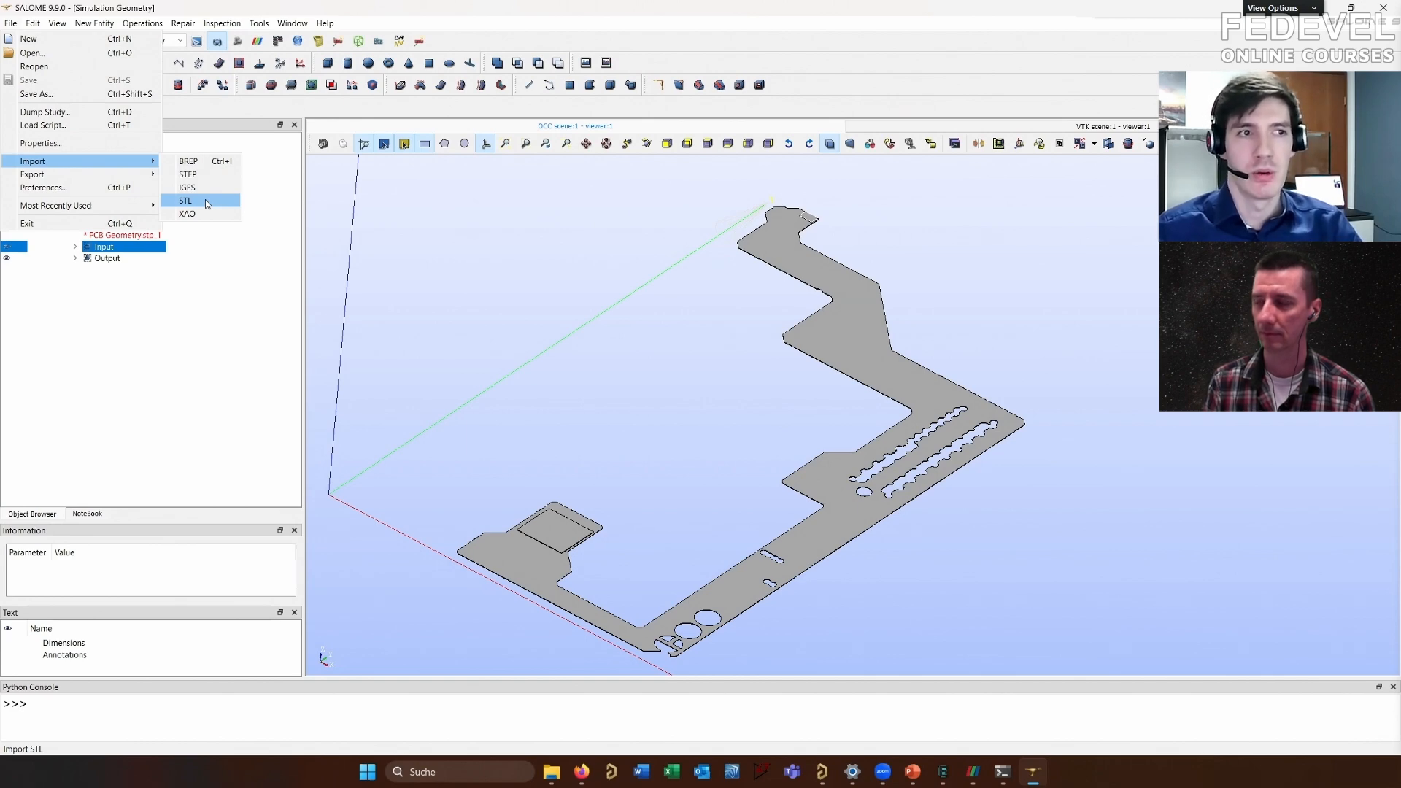
{"action": "left_click", "coordinate": [440, 228]}
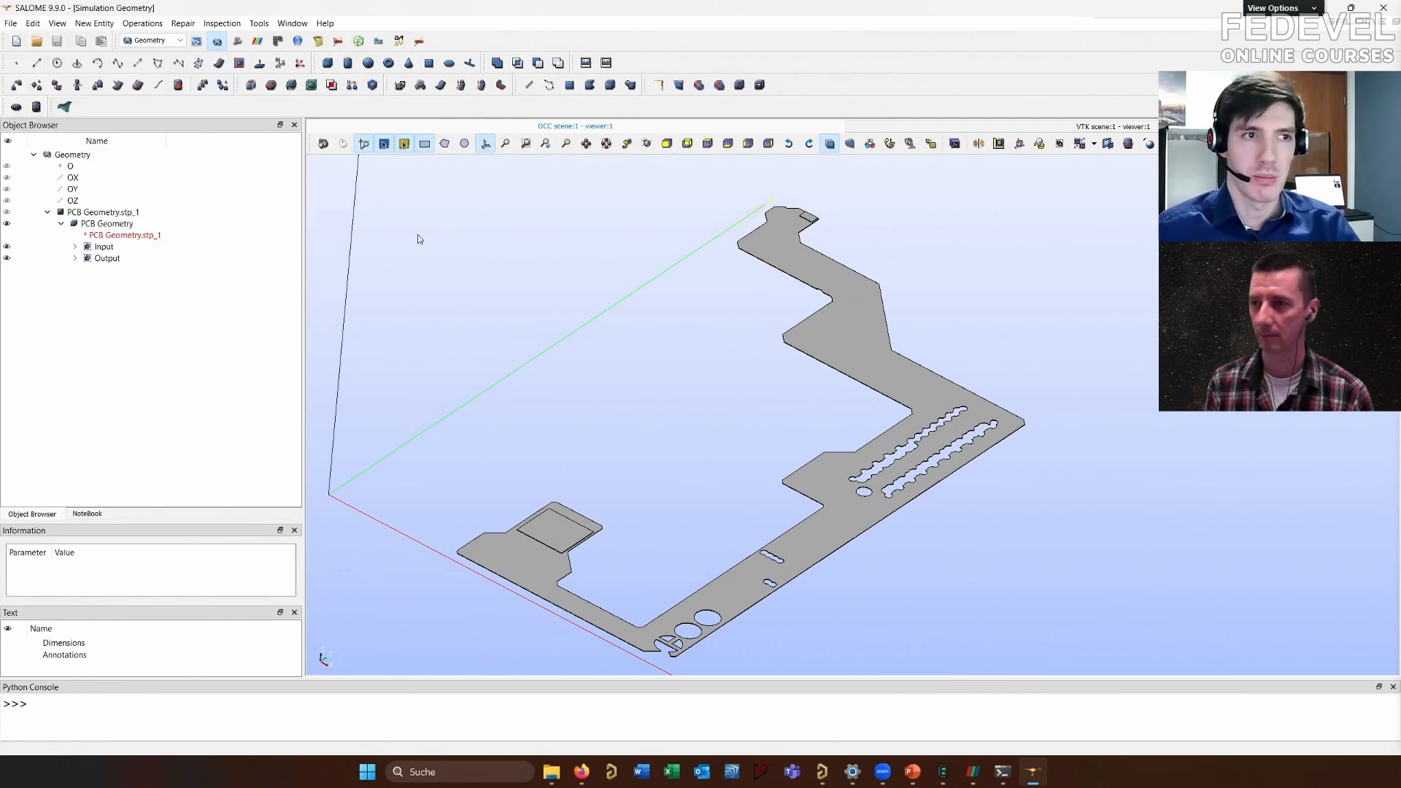
Switch to the Mesh module and start a new mesh on the PCB Geometry solid, naming it PCB_Geometry
{"action": "left_click", "coordinate": [239, 42]}
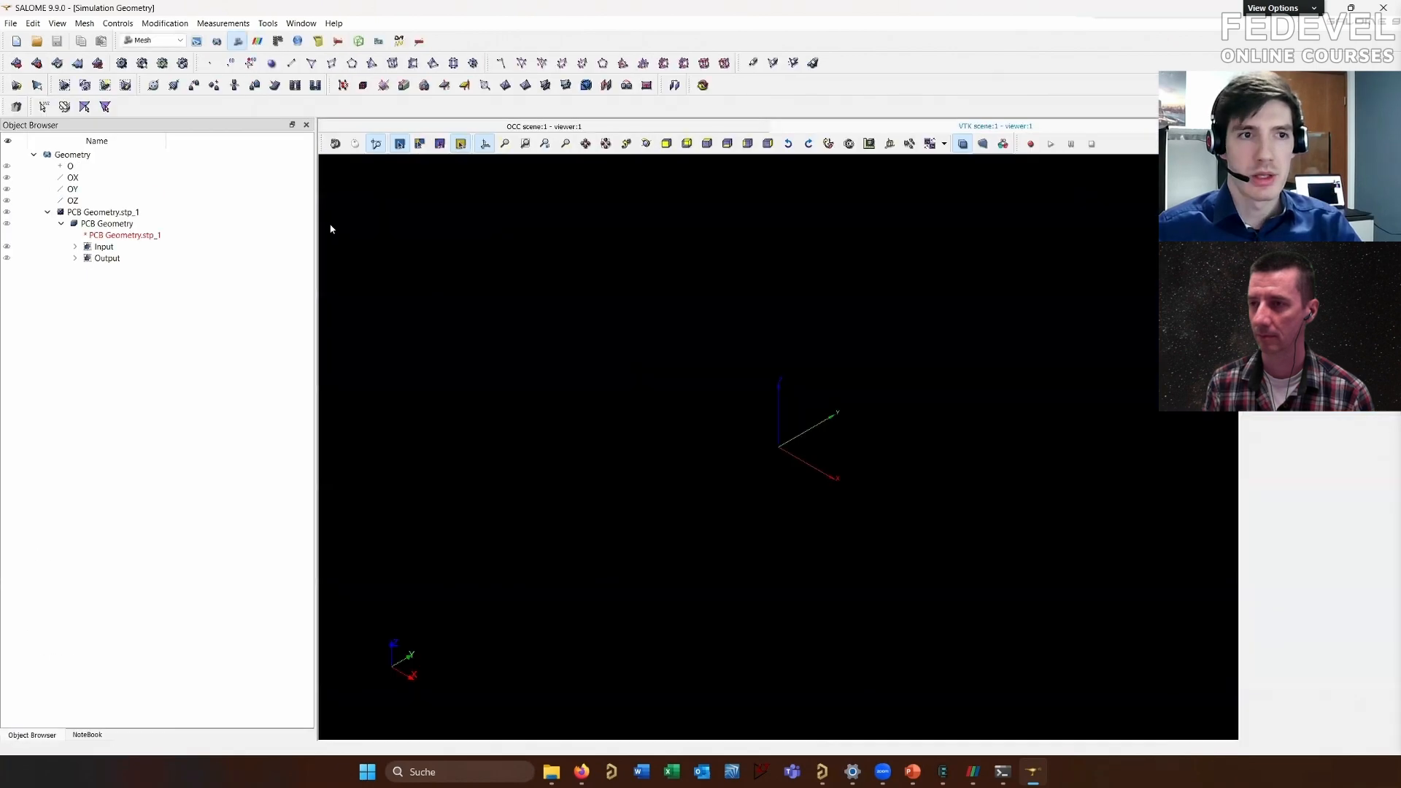
{"action": "left_click", "coordinate": [128, 225]}
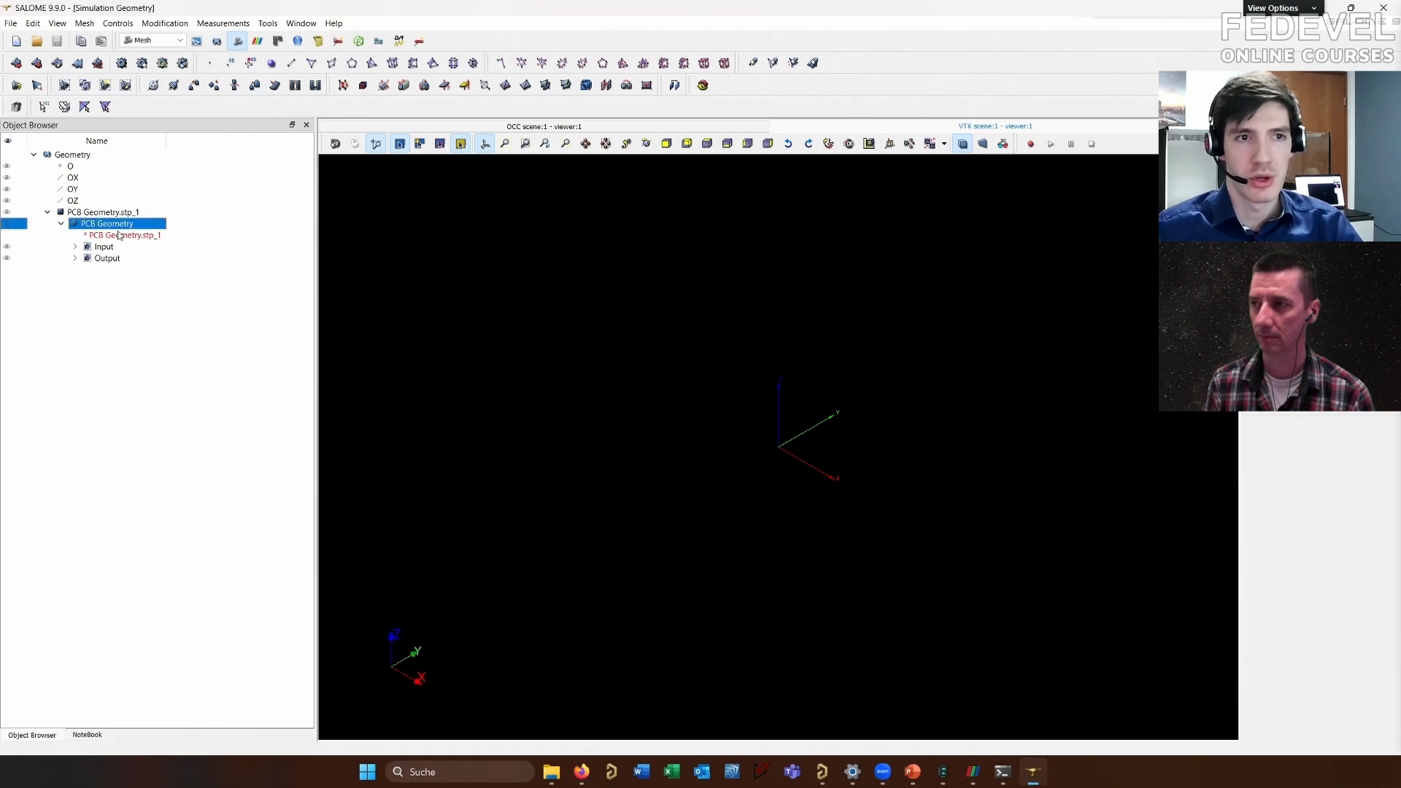
{"action": "left_click", "coordinate": [86, 23]}
{"action": "left_click", "coordinate": [91, 47]}
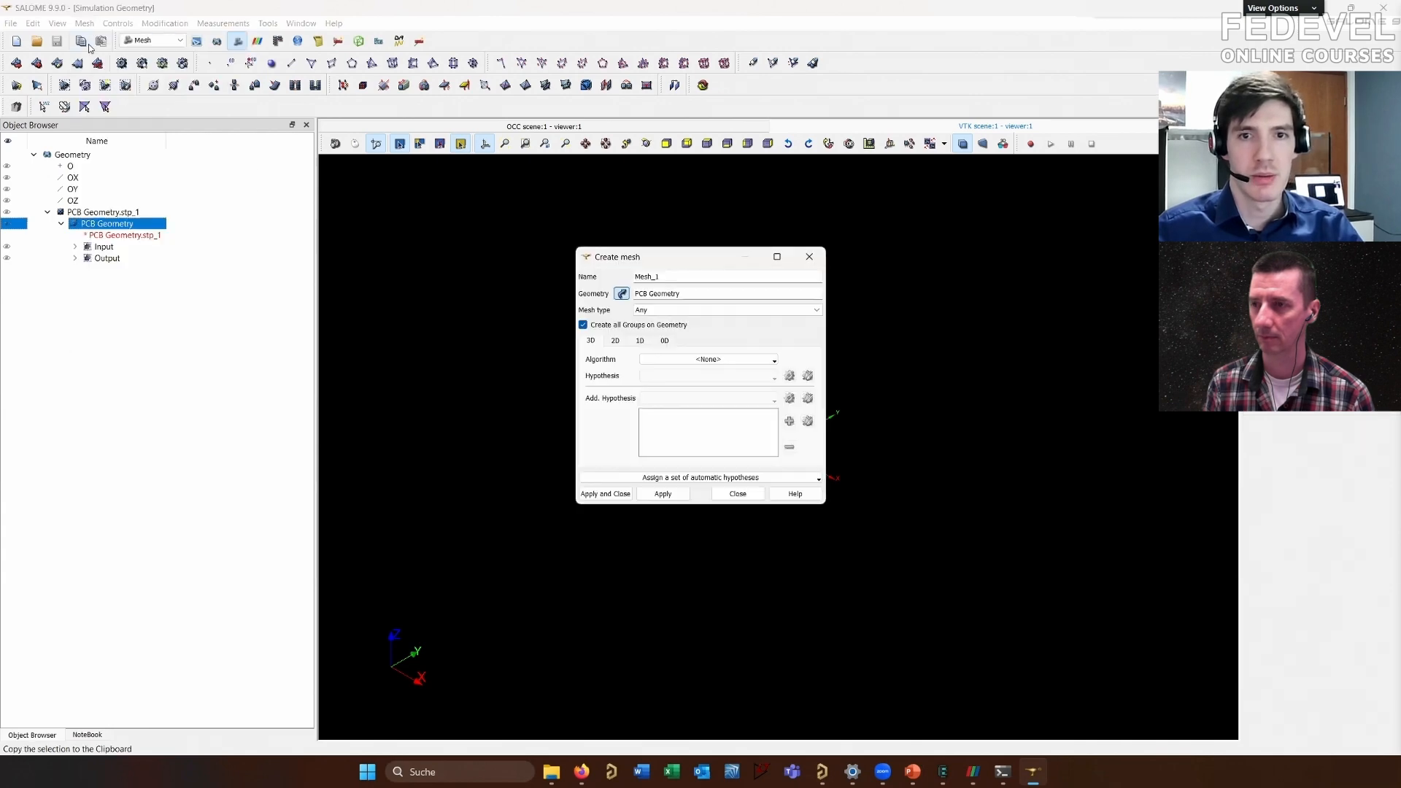
{"action": "left_click_drag", "start_coordinate": [666, 276], "coordinate": [585, 279]}
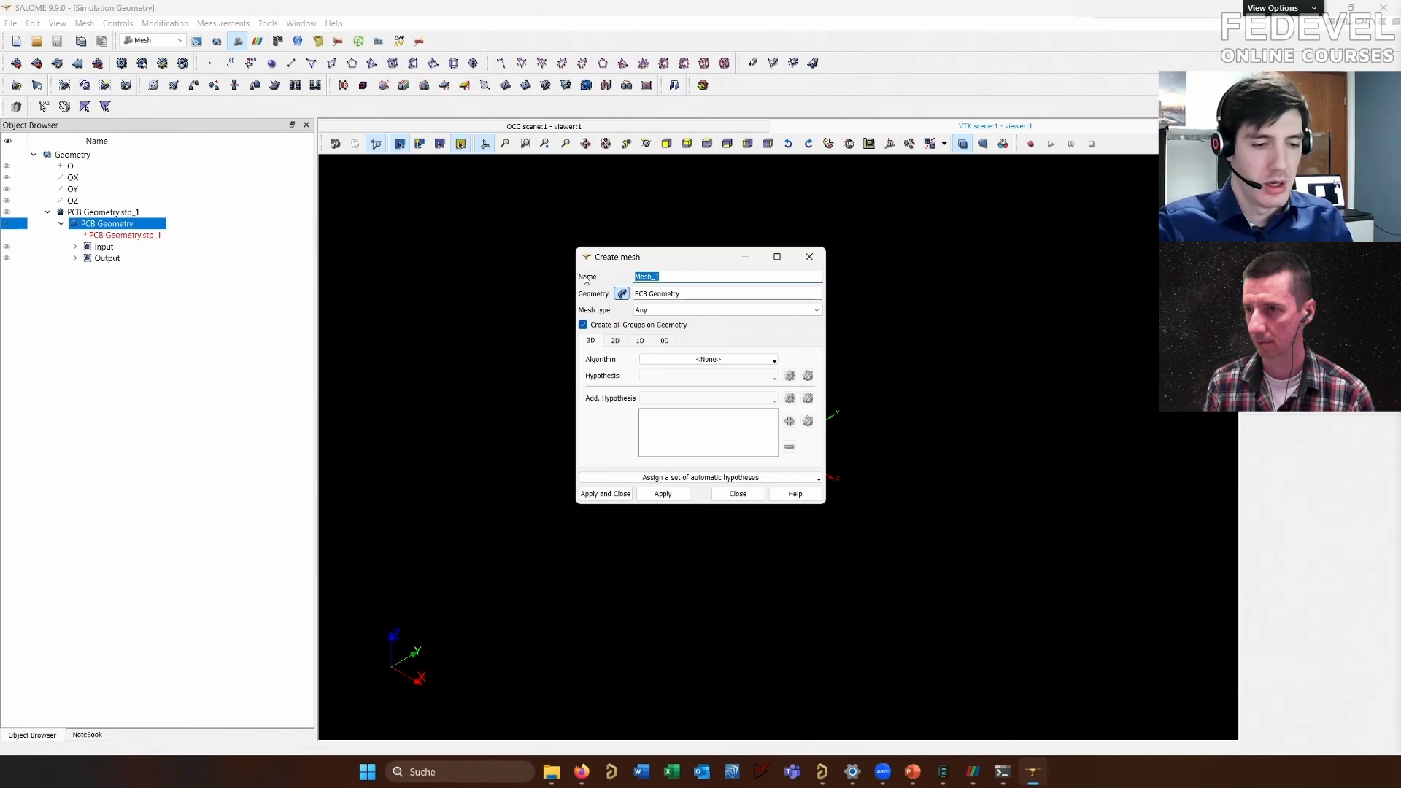
{"action": "type", "text": "PCB Geometry"}
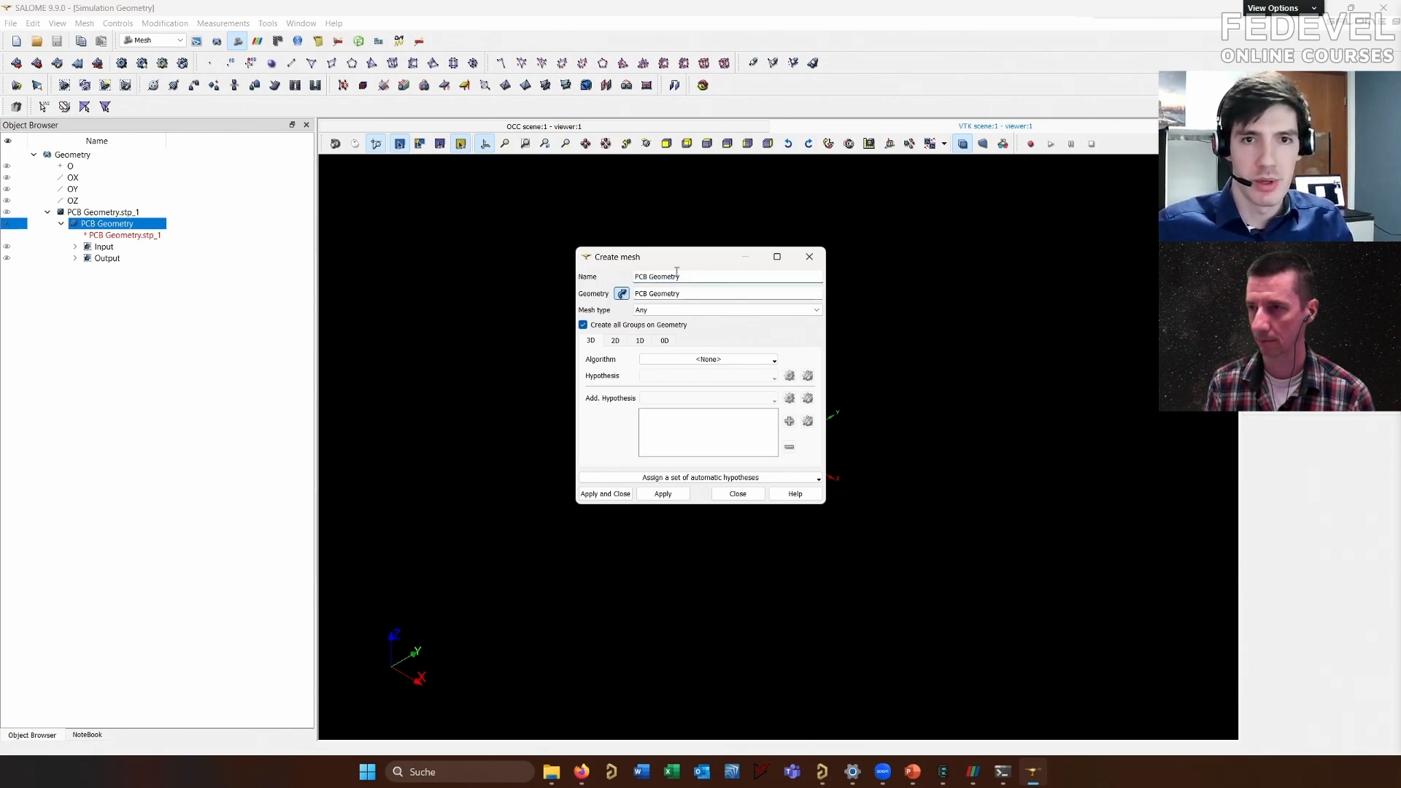
{"action": "key", "text": "Left"}
{"action": "key", "text": "Left"}
{"action": "key", "text": "BackSpace"}
{"action": "type", "text": "_"}
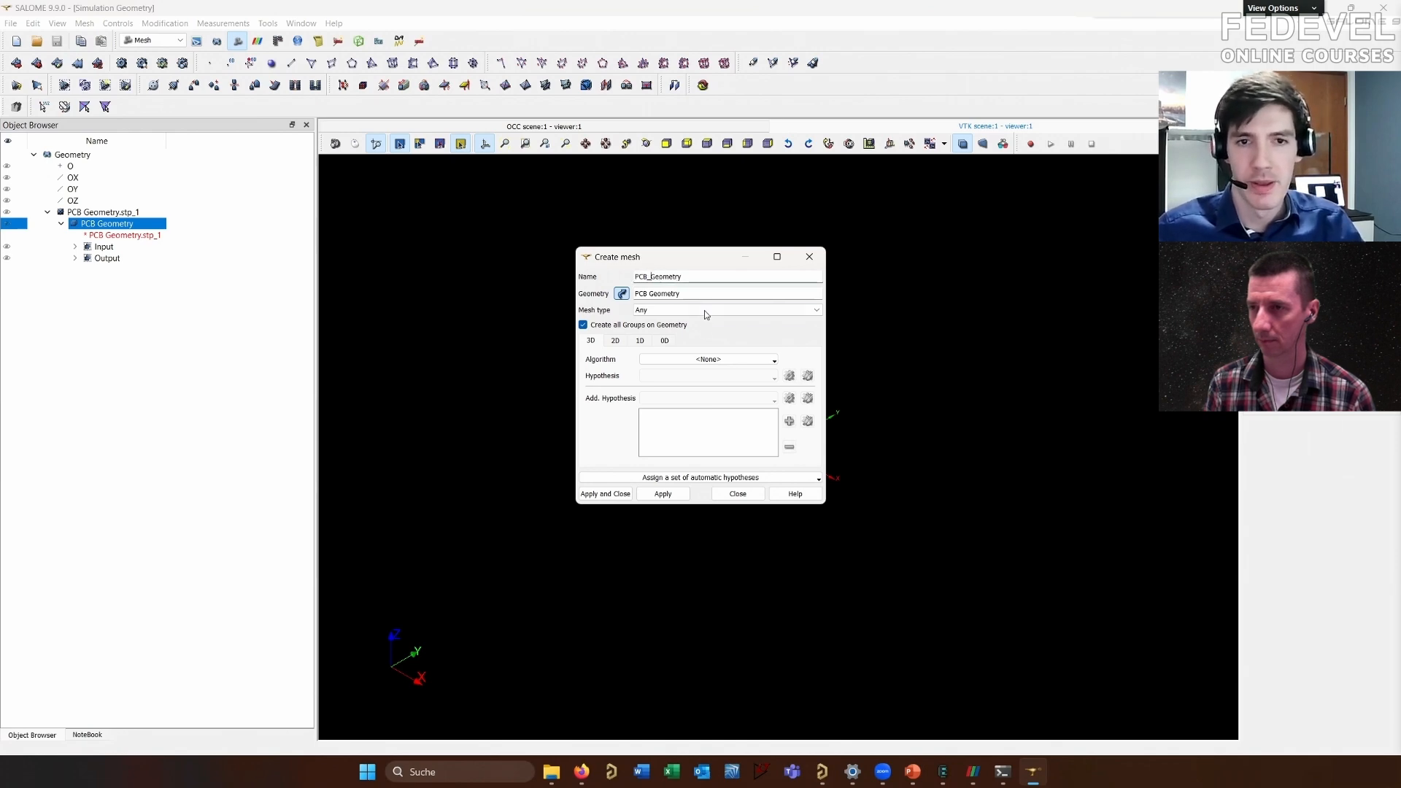
Assign the NETGEN 1D-2D-3D algorithm and start a NETGEN 3D Parameters hypothesis named NETGEN 3D Parameters_Header
{"action": "left_click", "coordinate": [713, 359]}
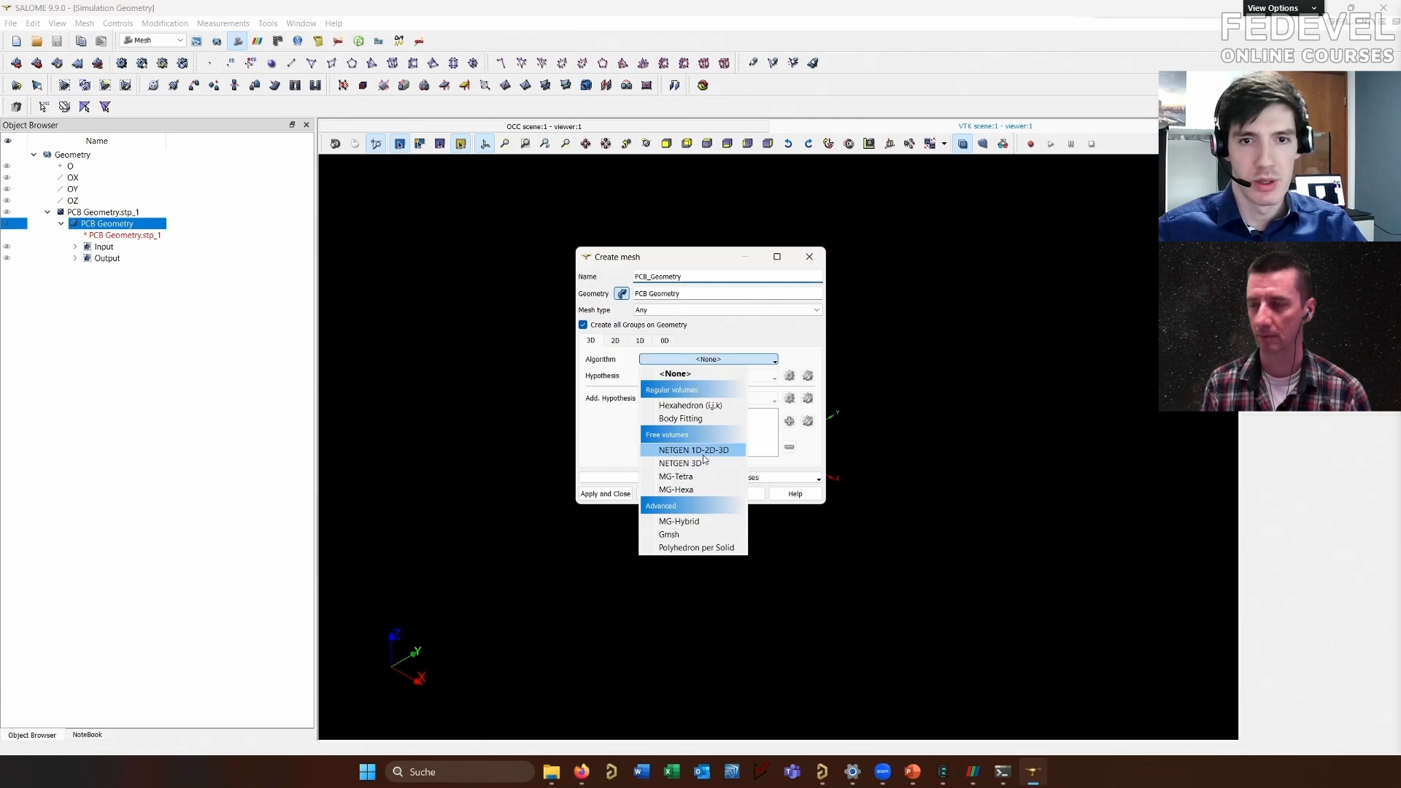
{"action": "left_click", "coordinate": [704, 452]}
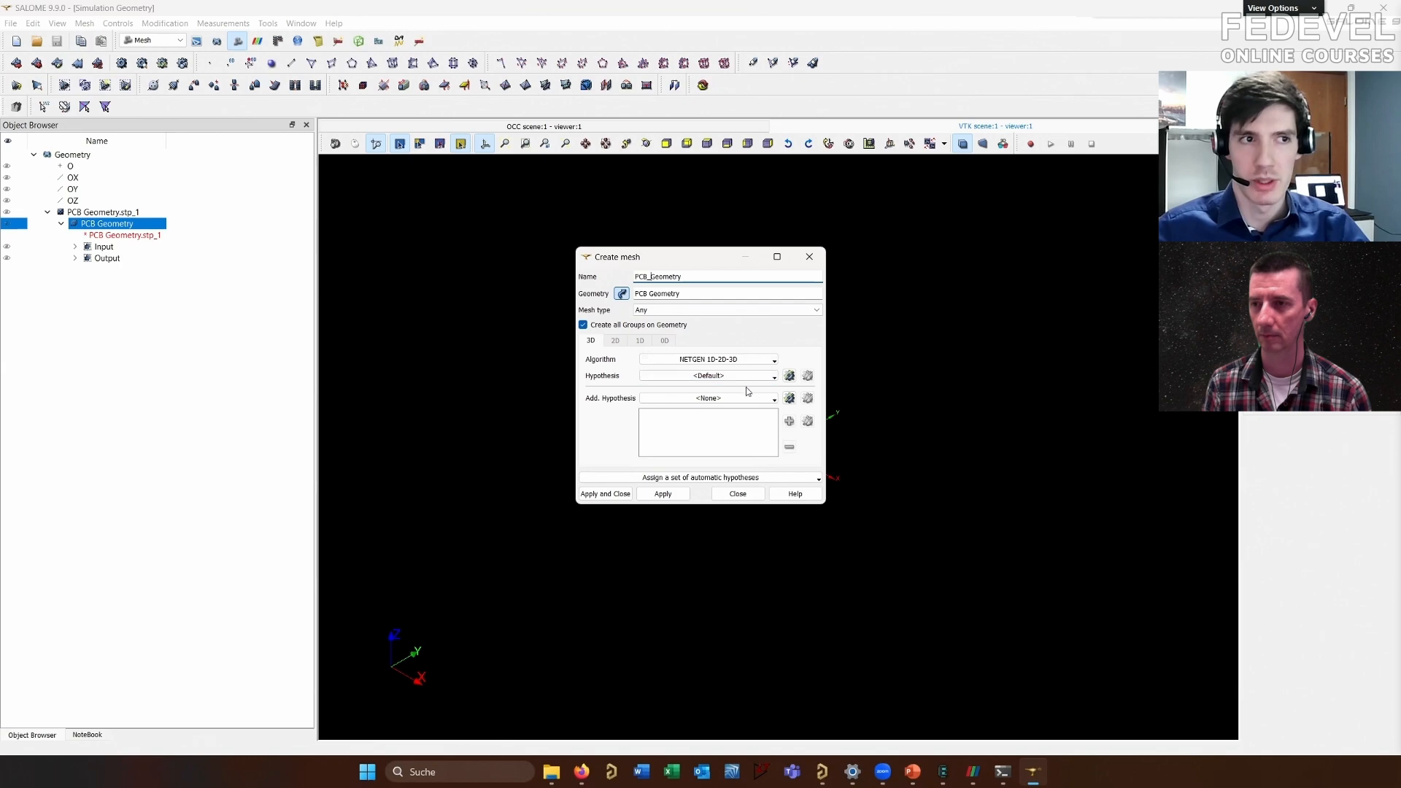
{"action": "left_click", "coordinate": [789, 375]}
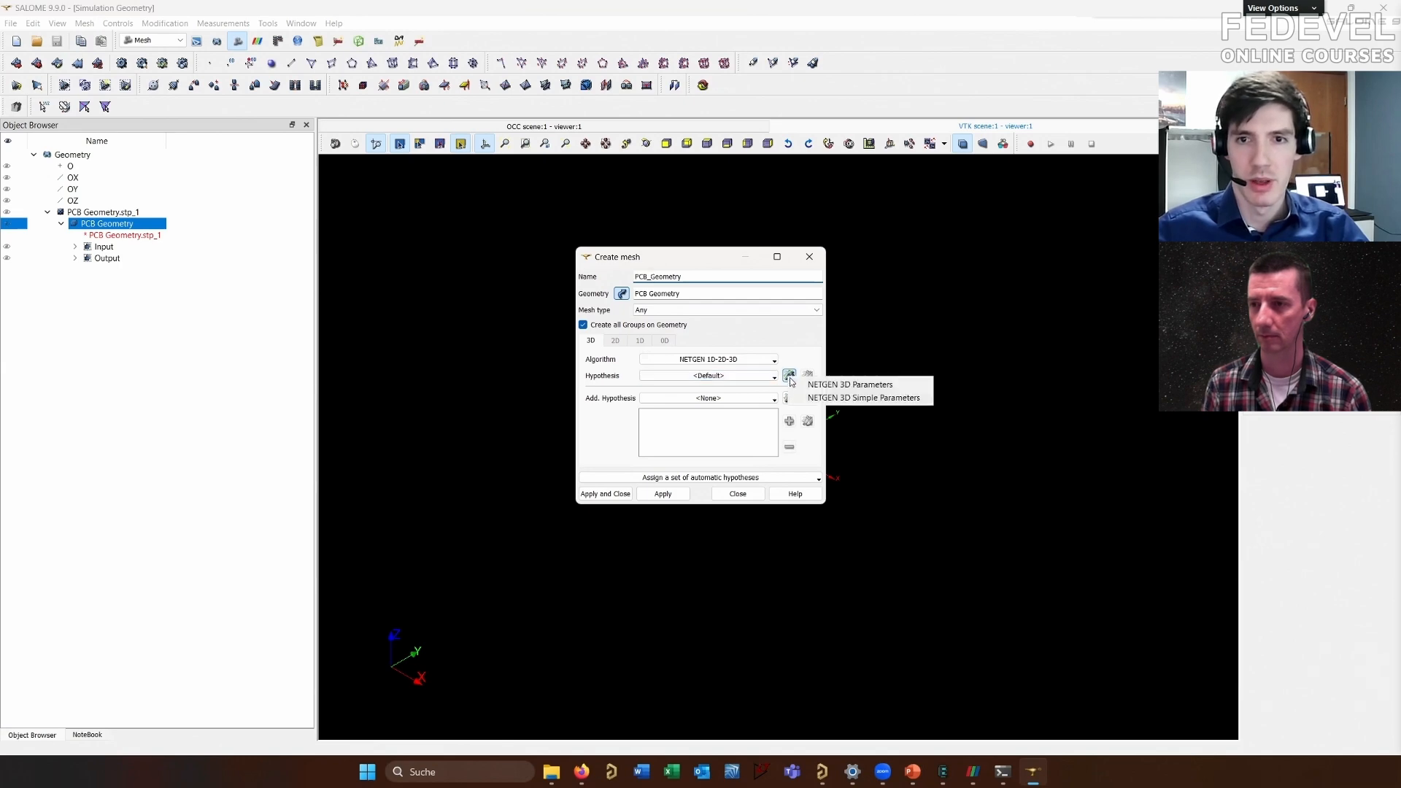
{"action": "left_click", "coordinate": [819, 387]}
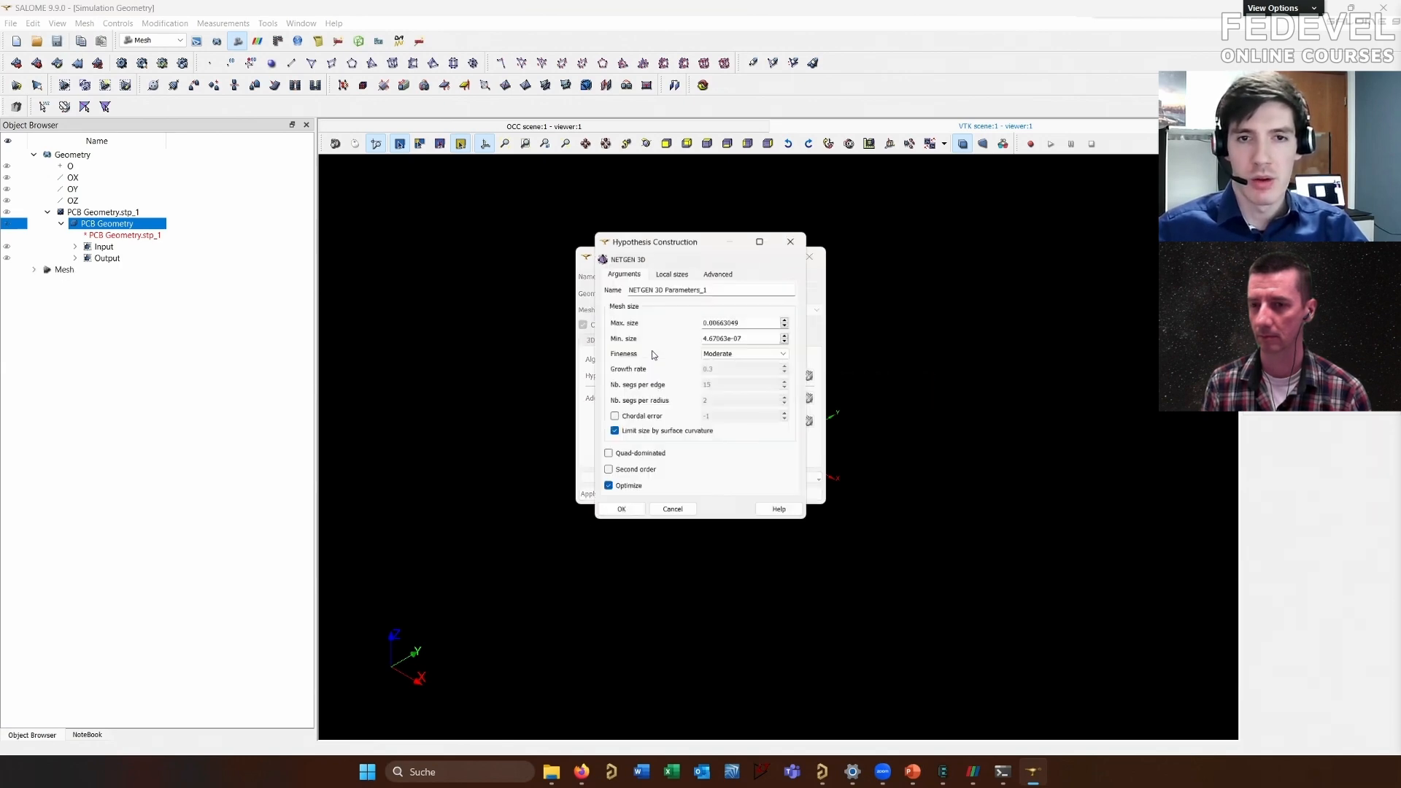
{"action": "left_click_drag", "start_coordinate": [719, 289], "coordinate": [705, 289]}
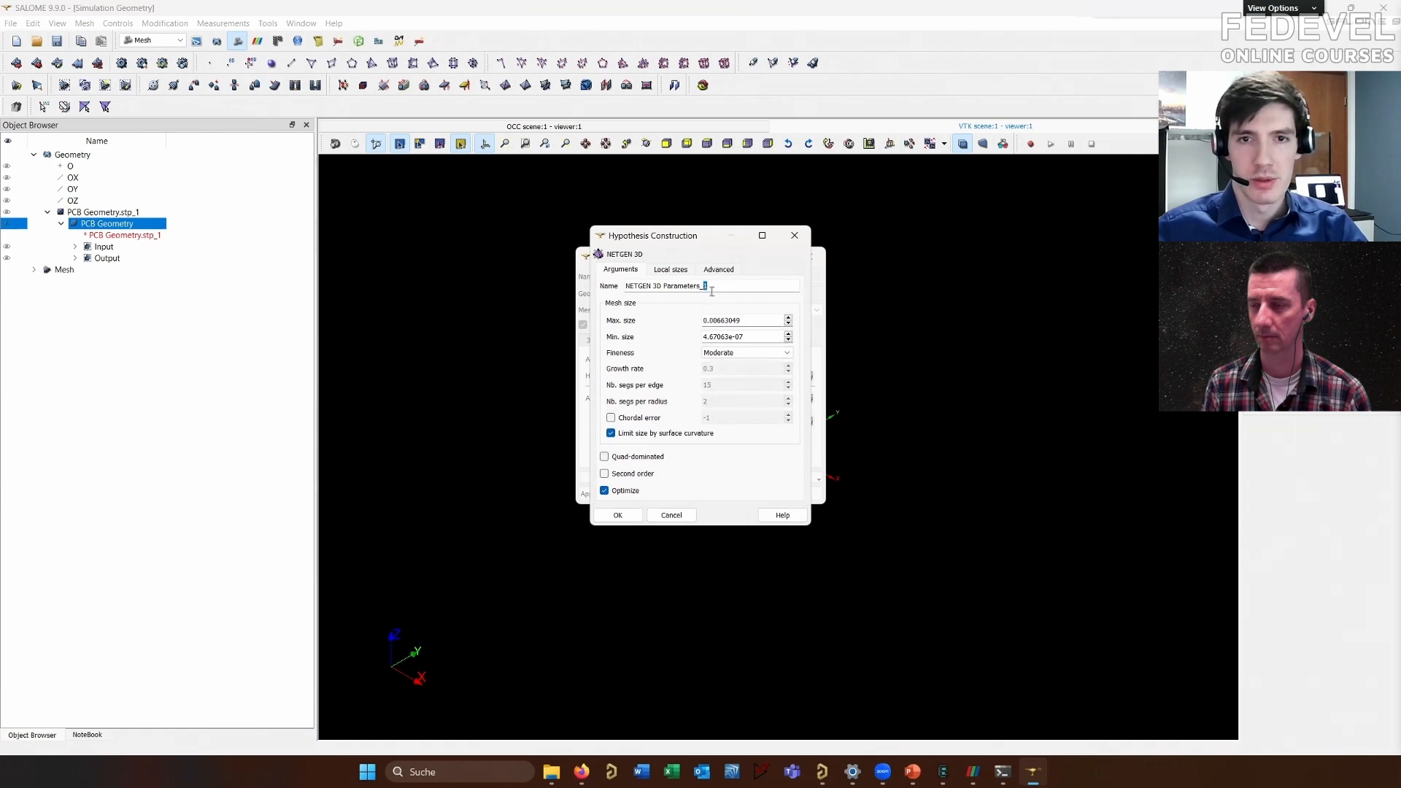
{"action": "type", "text": "He"}
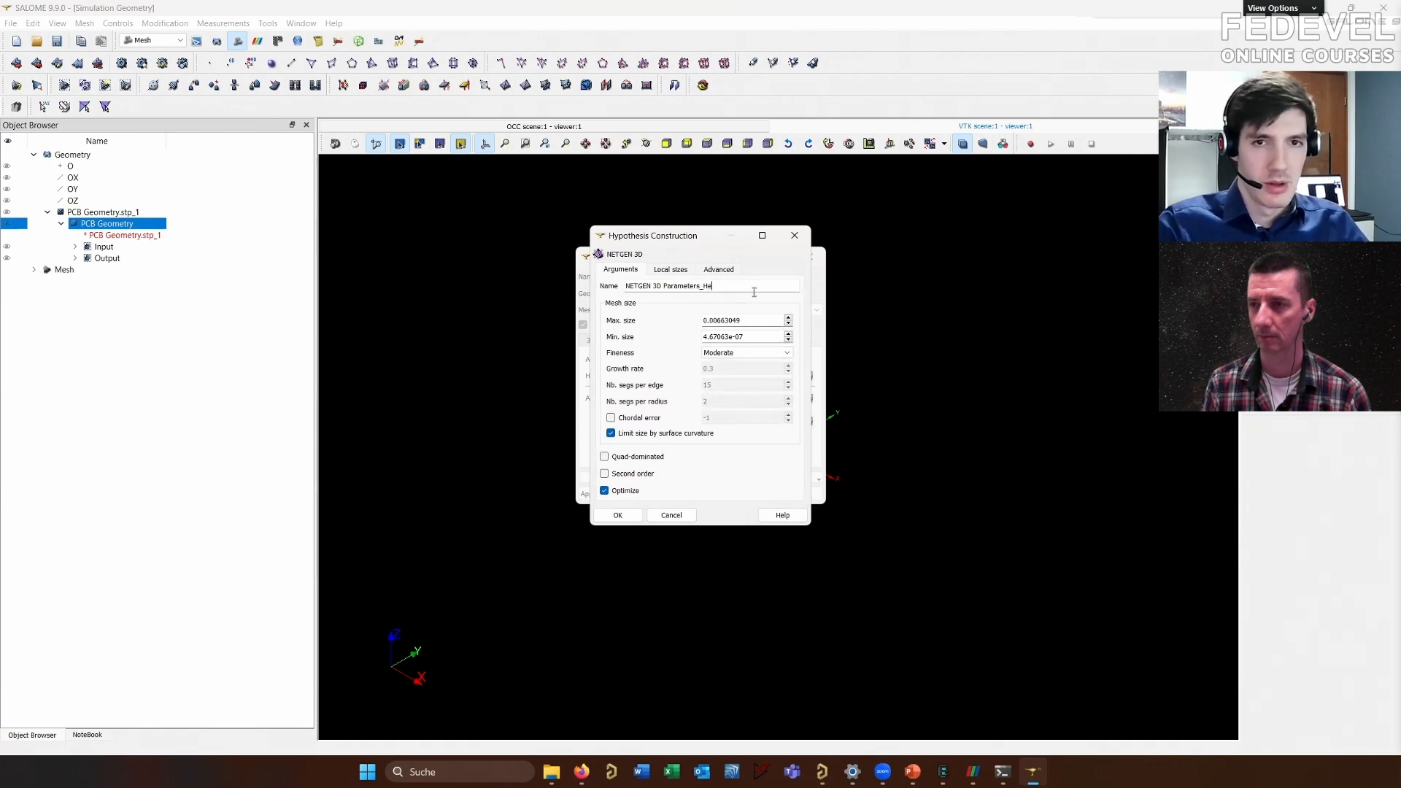
{"action": "type", "text": "ader"}
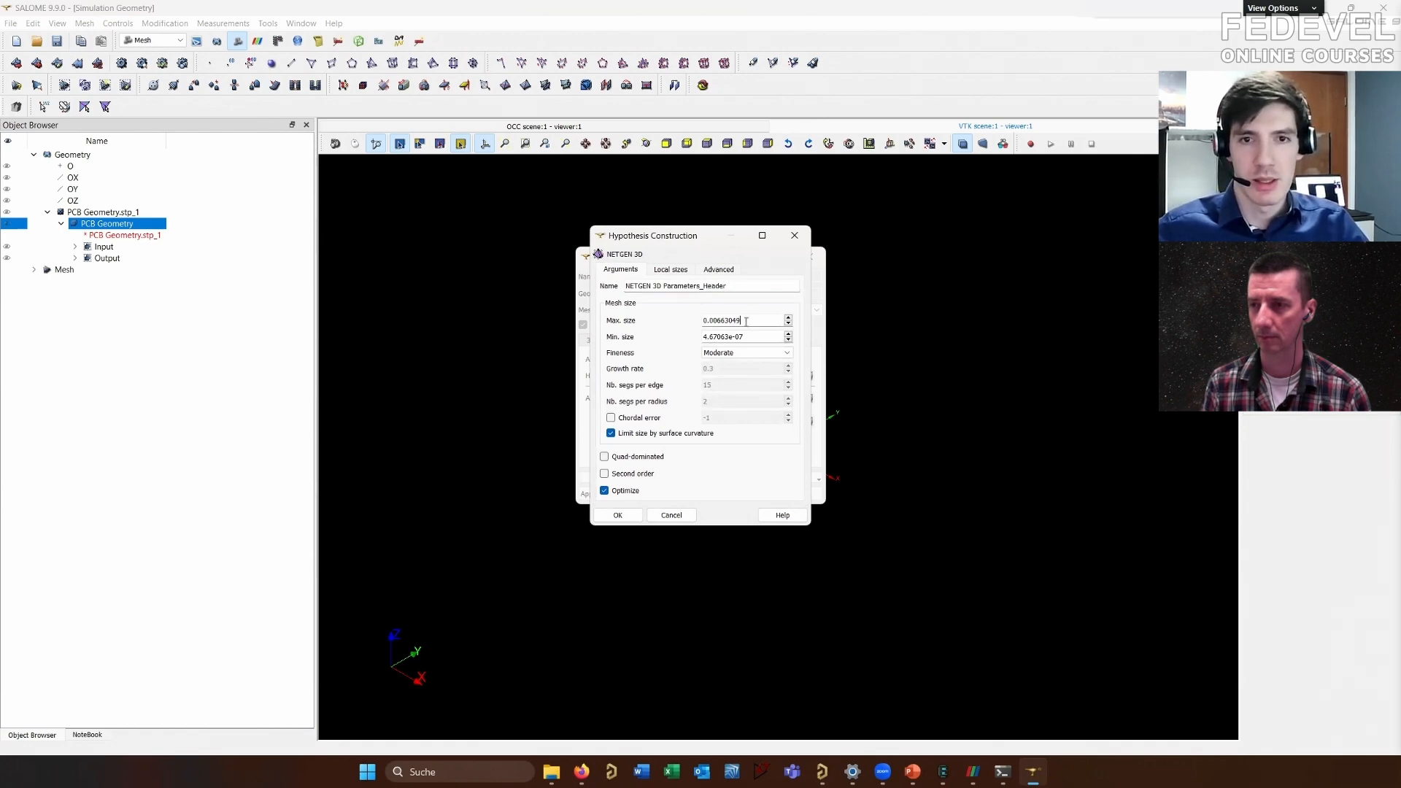
Set the hypothesis's maximum size to 0.002 and minimum size to 0.00004, accept it and create the mesh
{"action": "left_click_drag", "start_coordinate": [750, 322], "coordinate": [718, 325]}
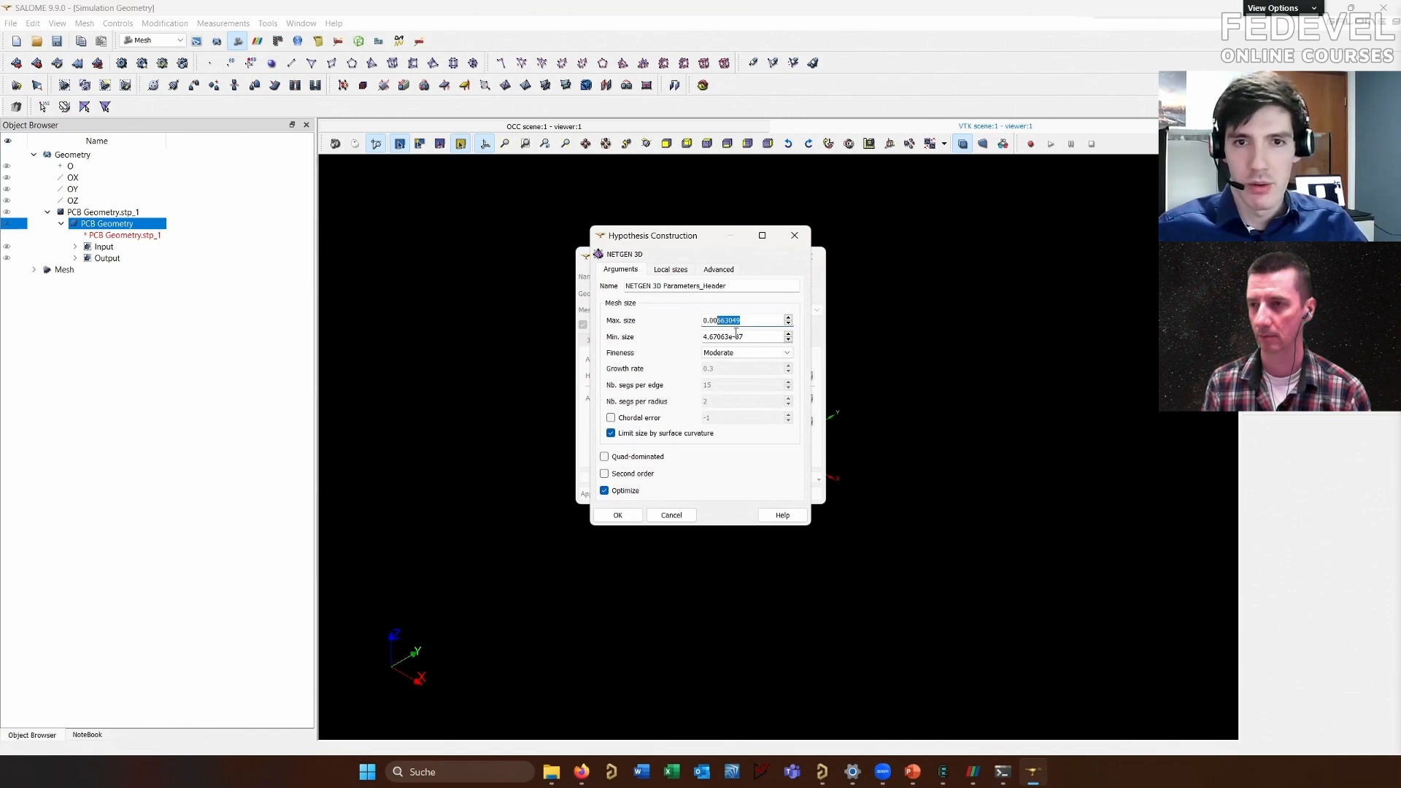
{"action": "type", "text": "2"}
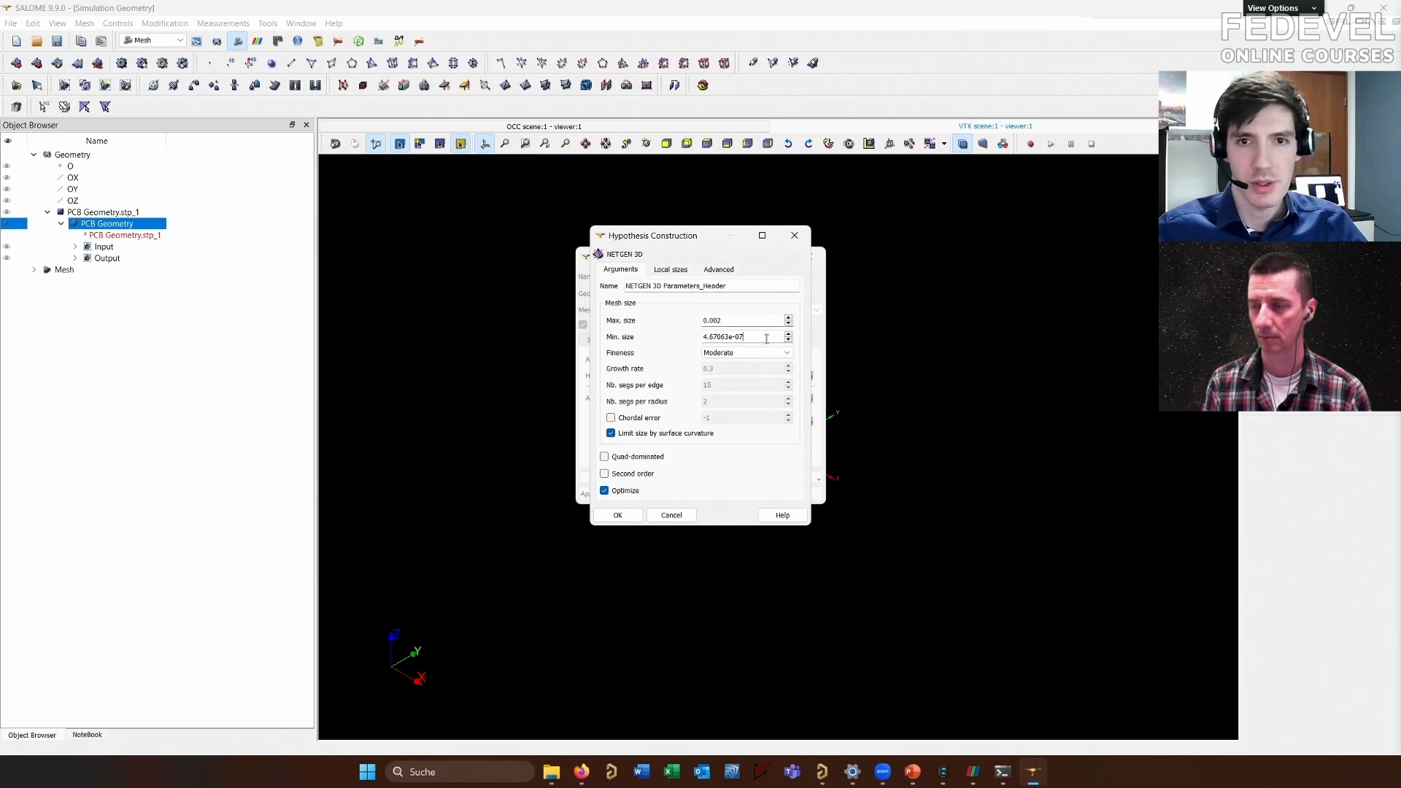
{"action": "left_click_drag", "start_coordinate": [758, 340], "coordinate": [653, 336]}
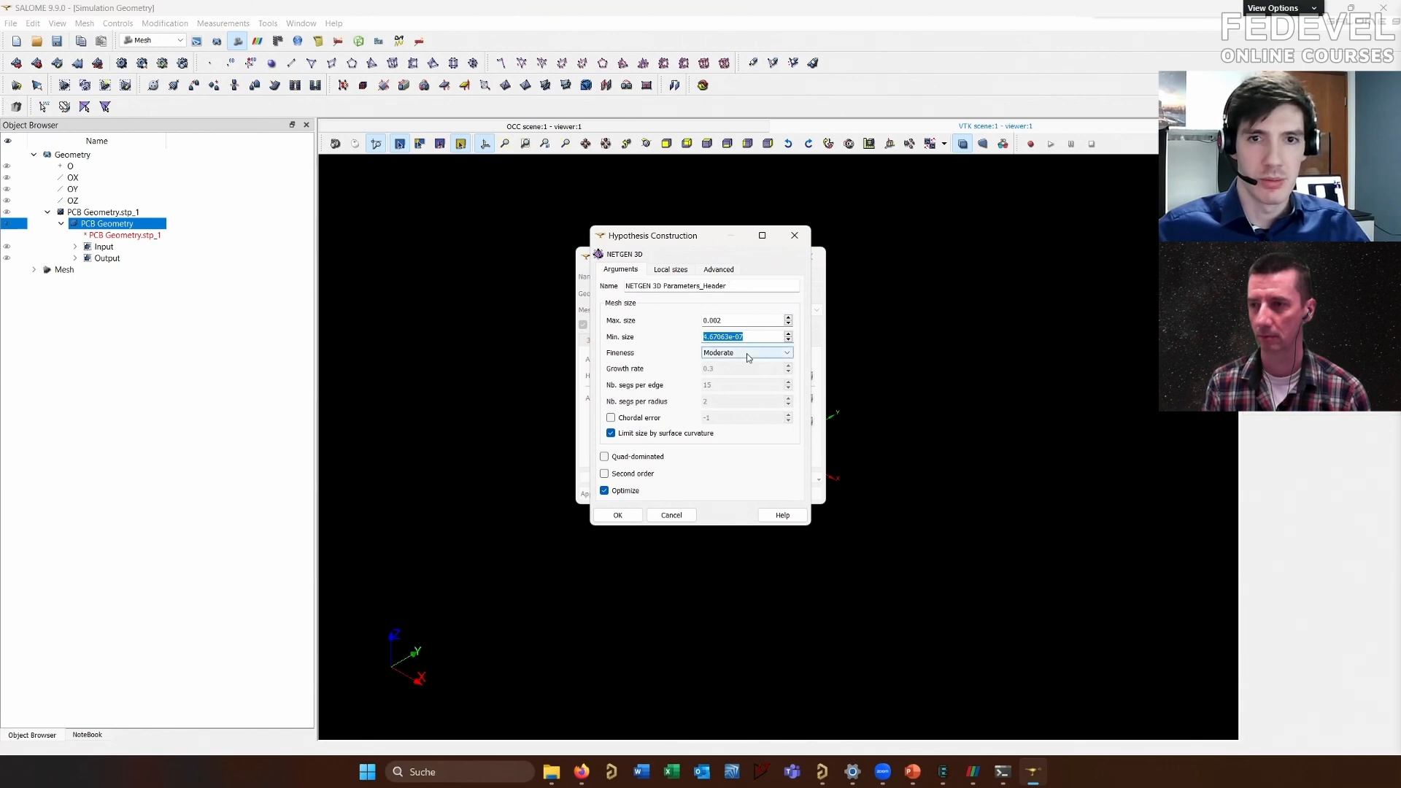
{"action": "type", "text": "0.00"}
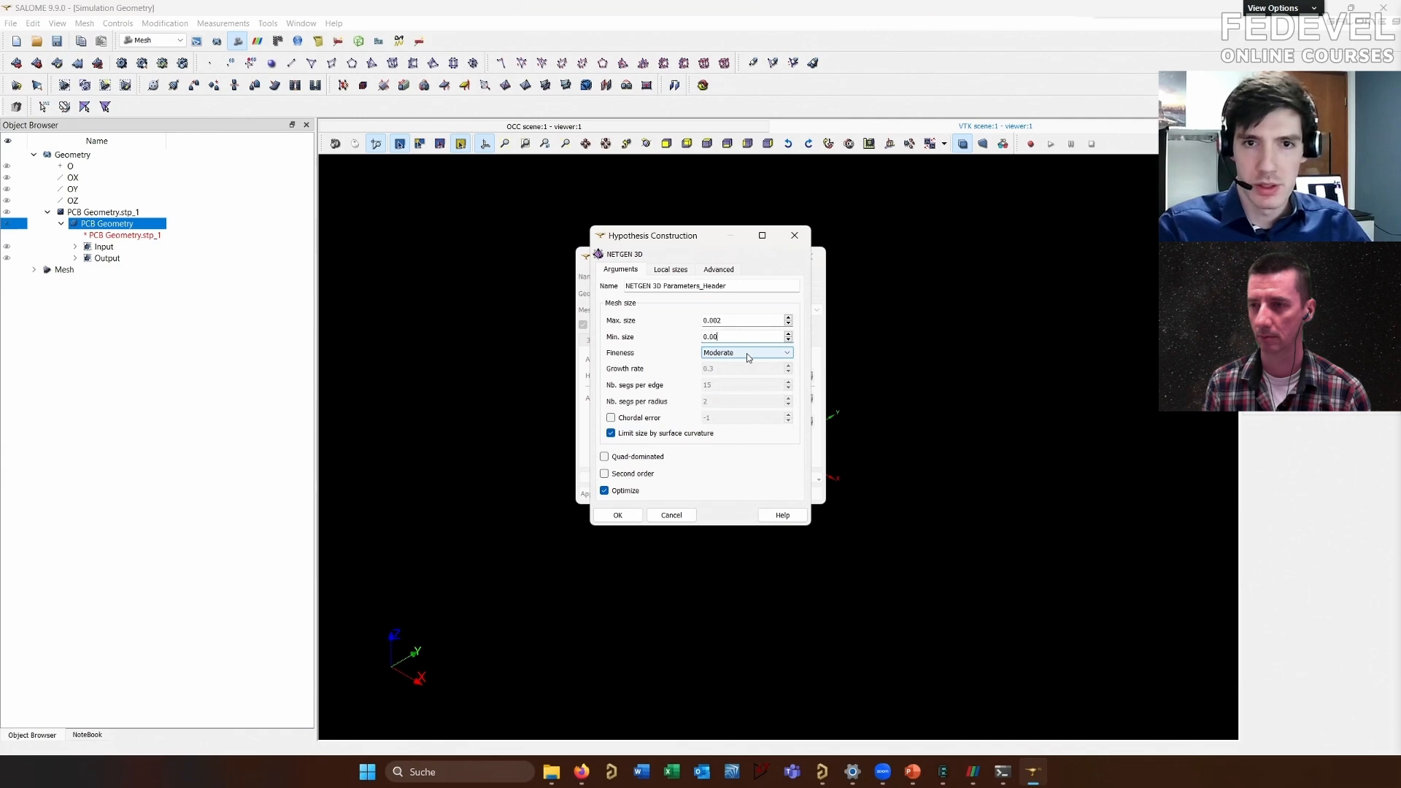
{"action": "type", "text": "004"}
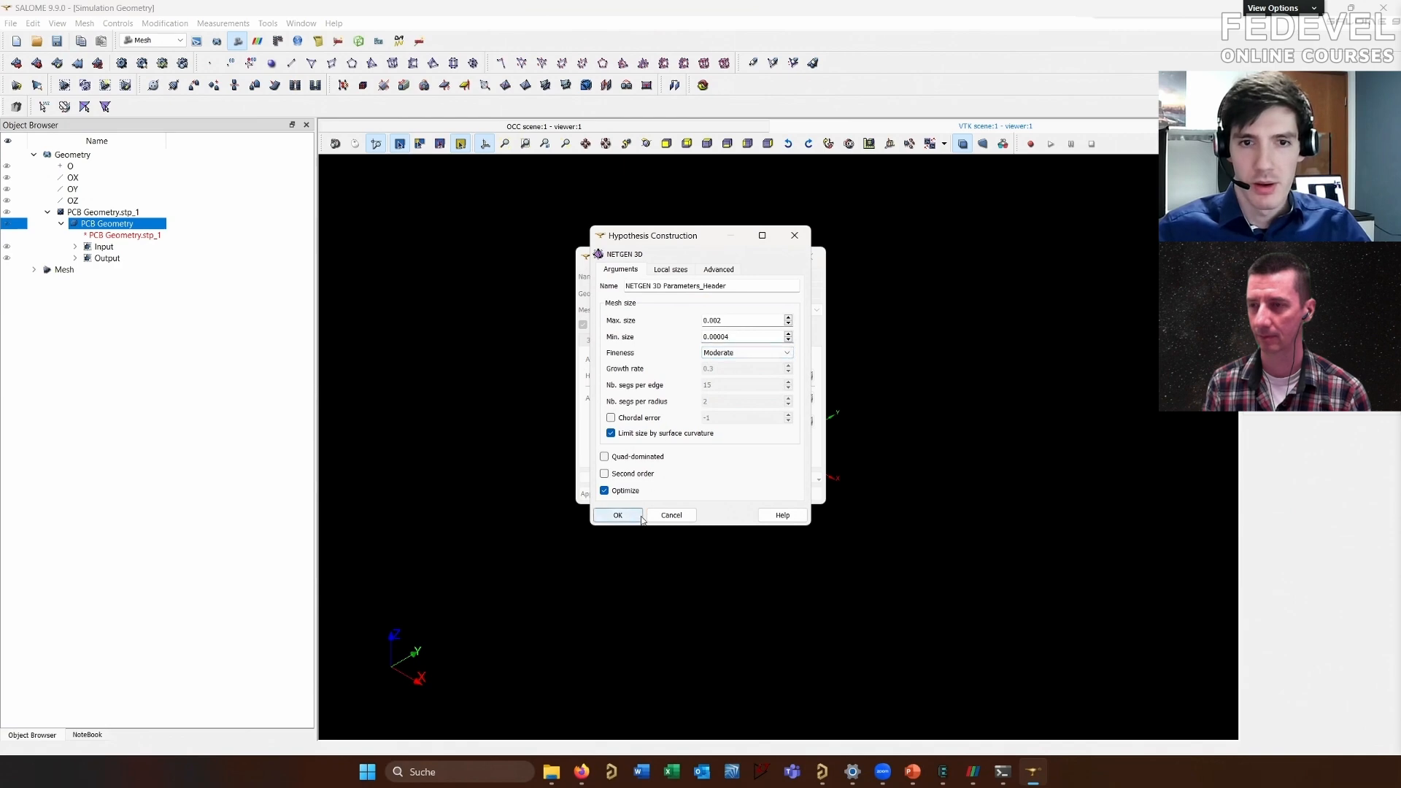
{"action": "left_click", "coordinate": [617, 515]}
{"action": "left_click", "coordinate": [605, 494]}
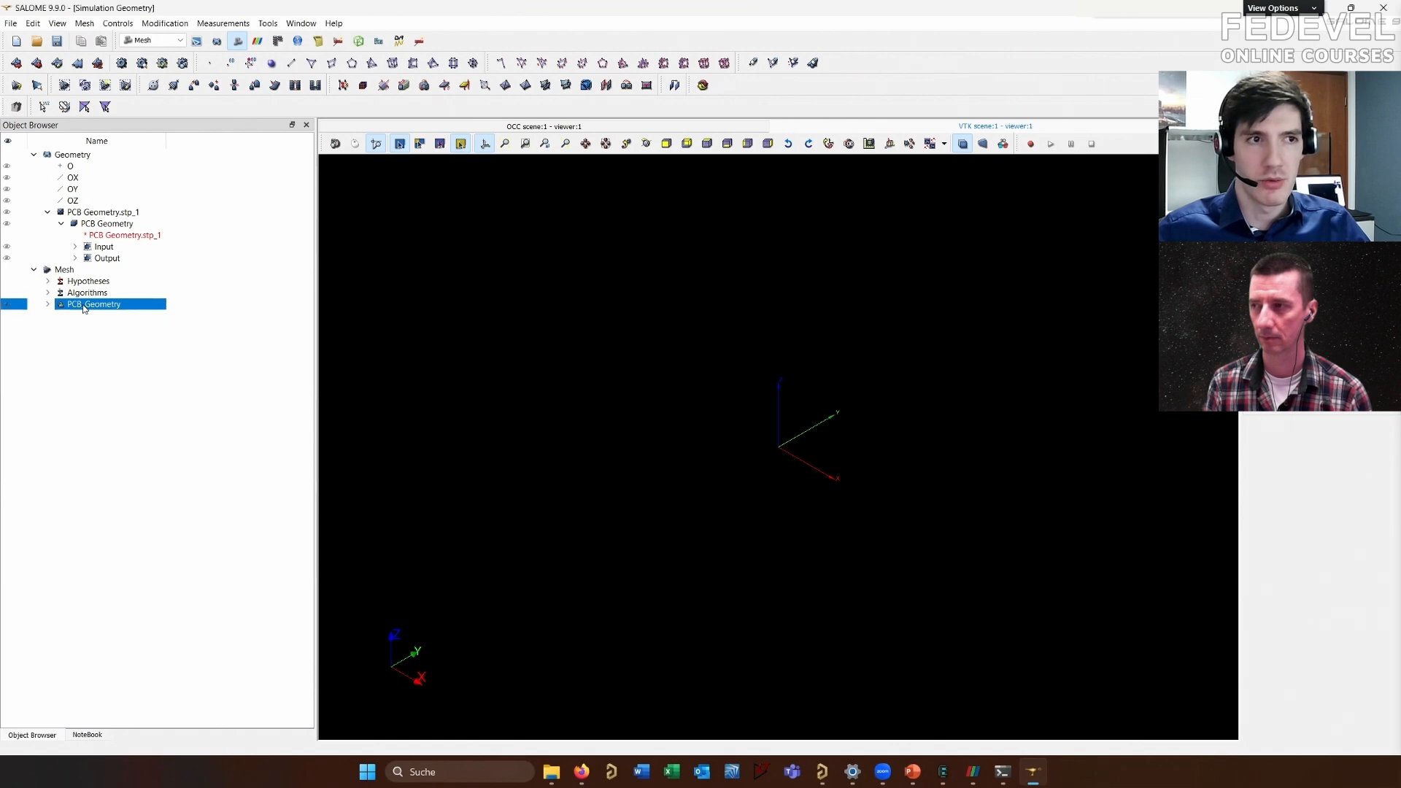
Compute the PCB_Geometry mesh and close the computation report
{"action": "right_click", "coordinate": [83, 308]}
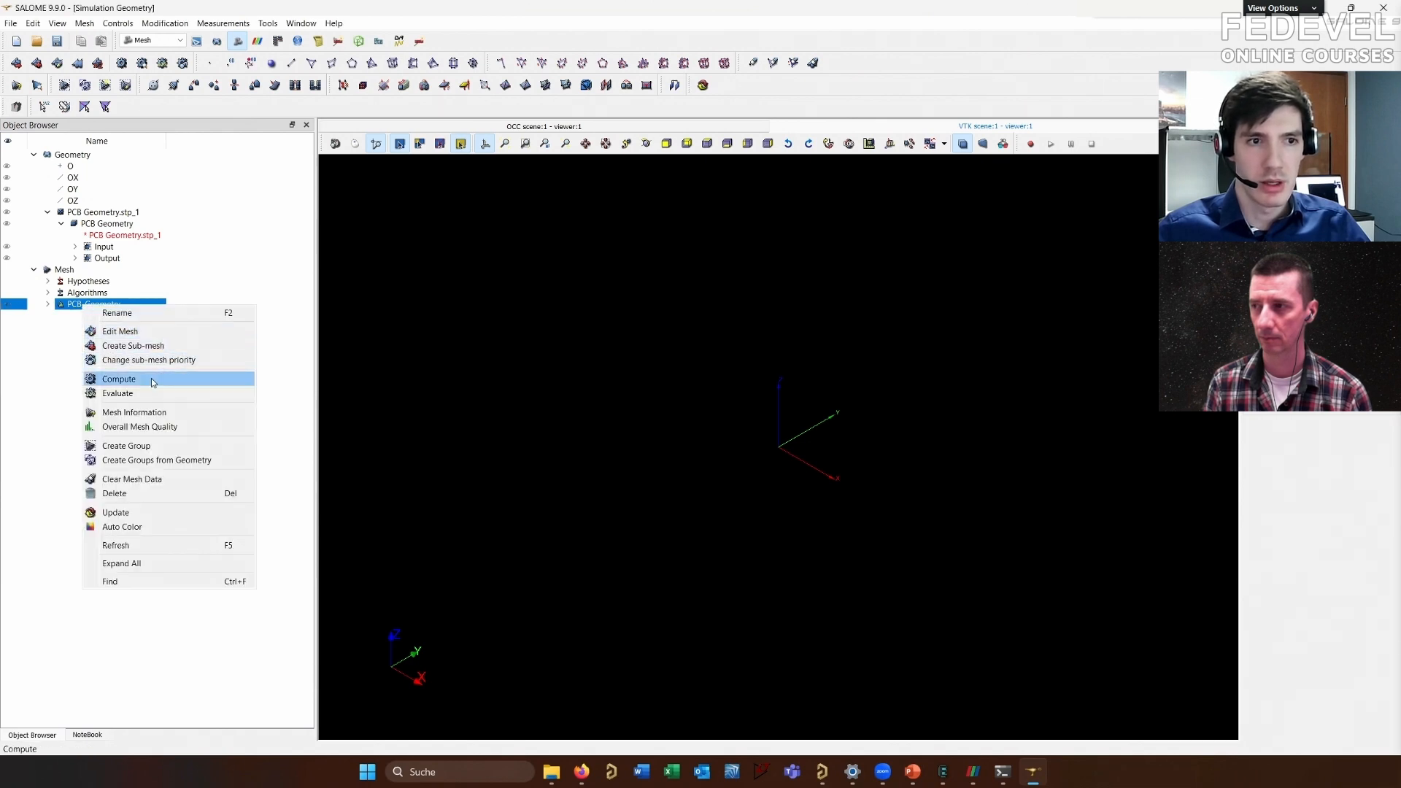
{"action": "left_click", "coordinate": [118, 379]}
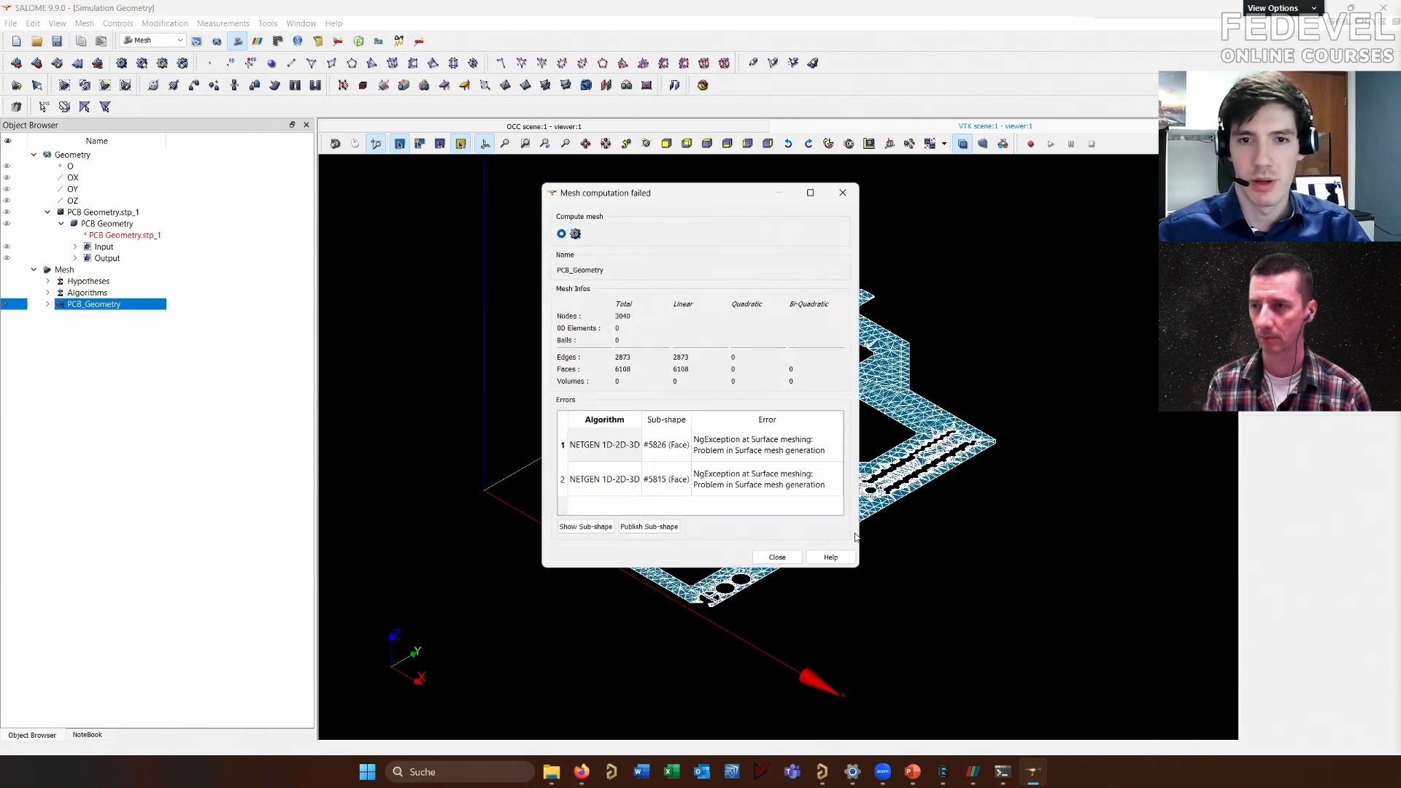
{"action": "left_click", "coordinate": [777, 558]}
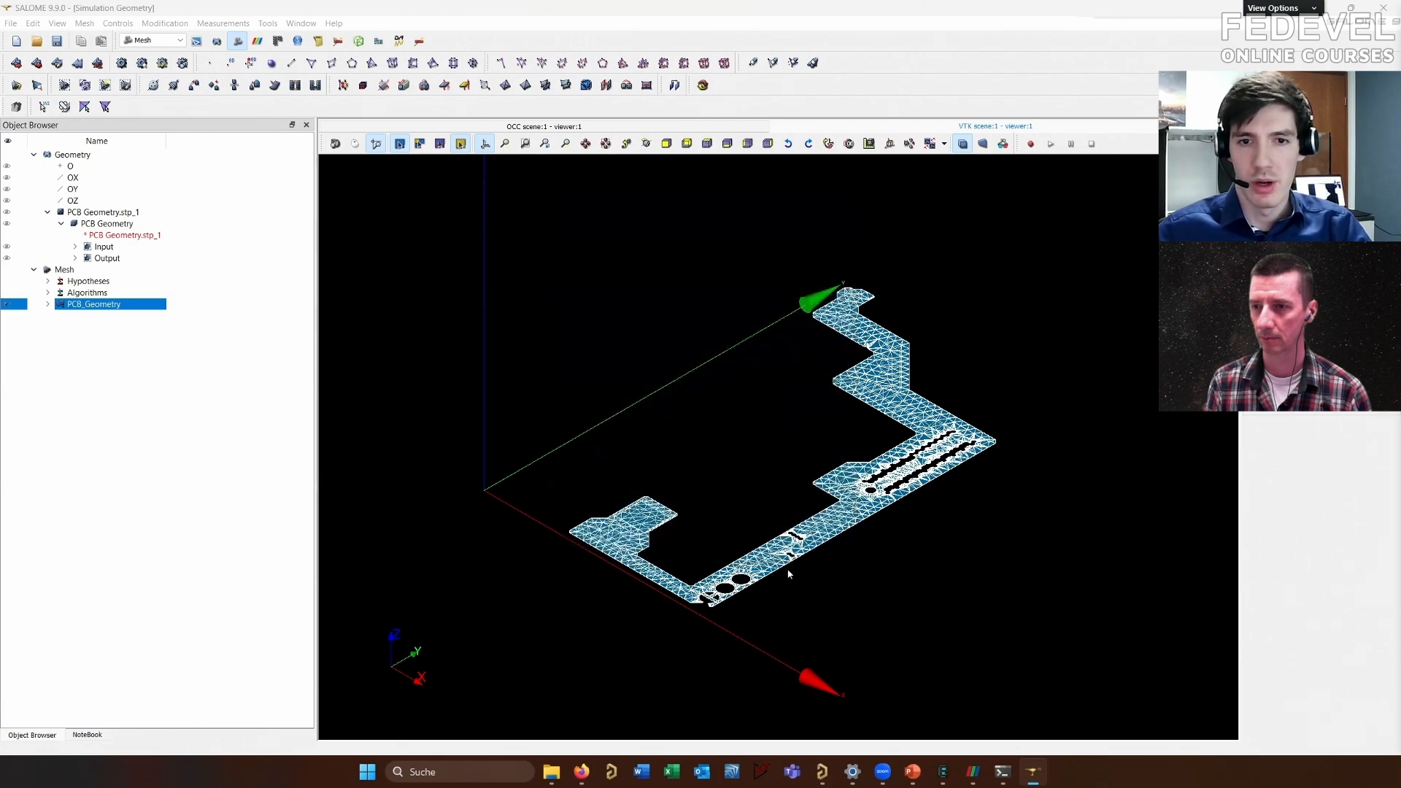
Set the maximum size of the NETGEN 3D Parameters_Header hypothesis to 0.001 and accept the change
{"action": "scroll", "coordinate": [782, 556], "scroll_direction": "up", "scroll_amount": 3}
{"action": "scroll", "coordinate": [782, 553], "scroll_direction": "up", "scroll_amount": 8}
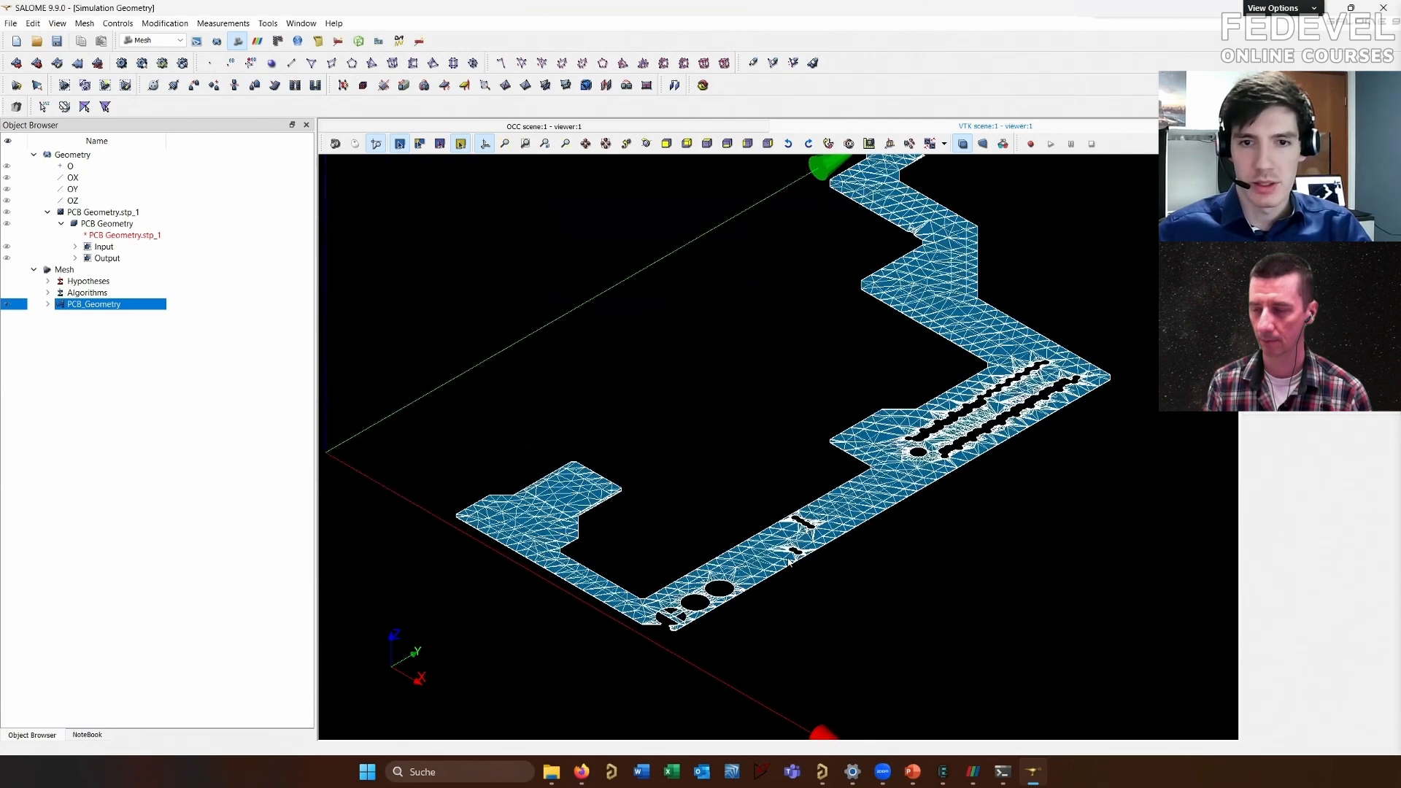
{"action": "scroll", "coordinate": [793, 561], "scroll_direction": "up", "scroll_amount": 5}
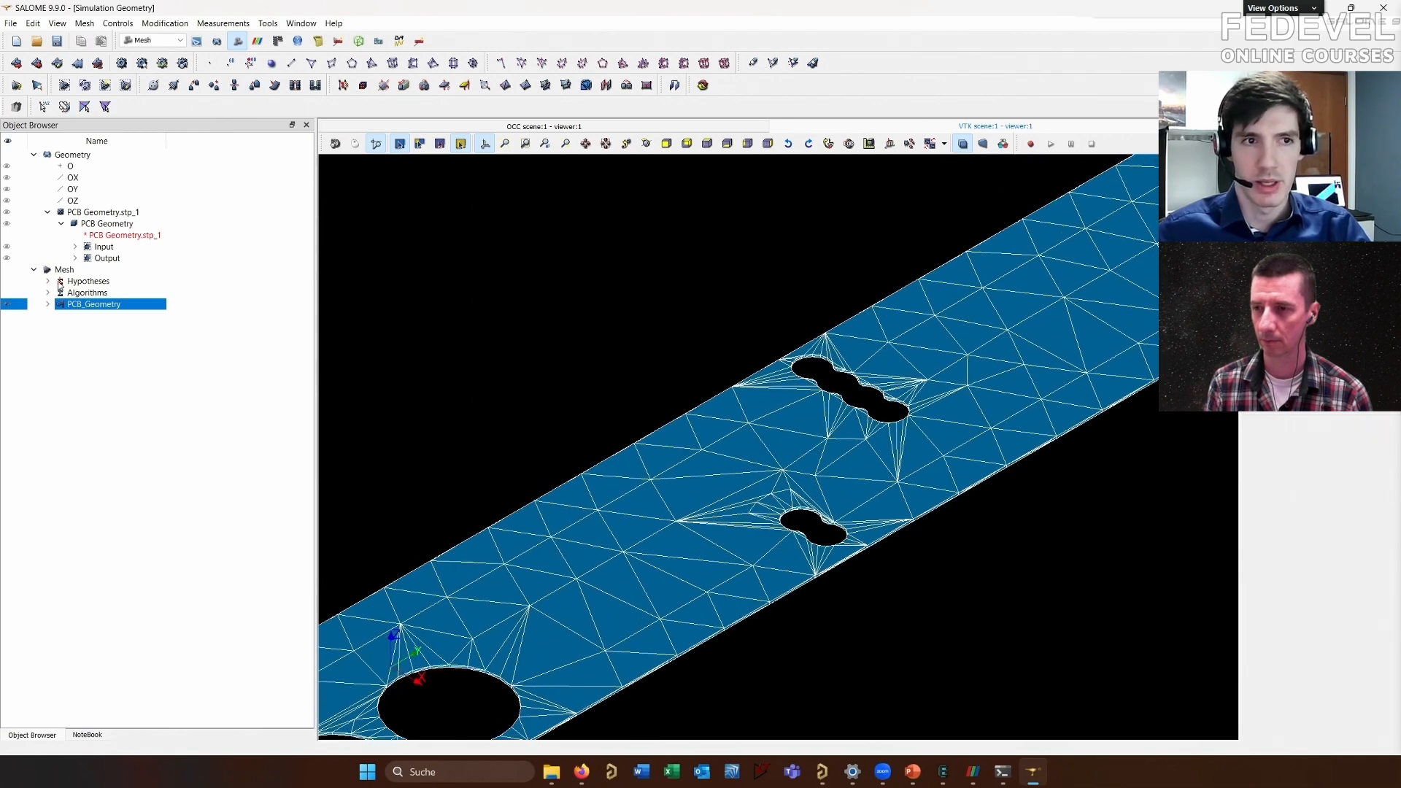
{"action": "left_click", "coordinate": [48, 281]}
{"action": "right_click", "coordinate": [121, 293]}
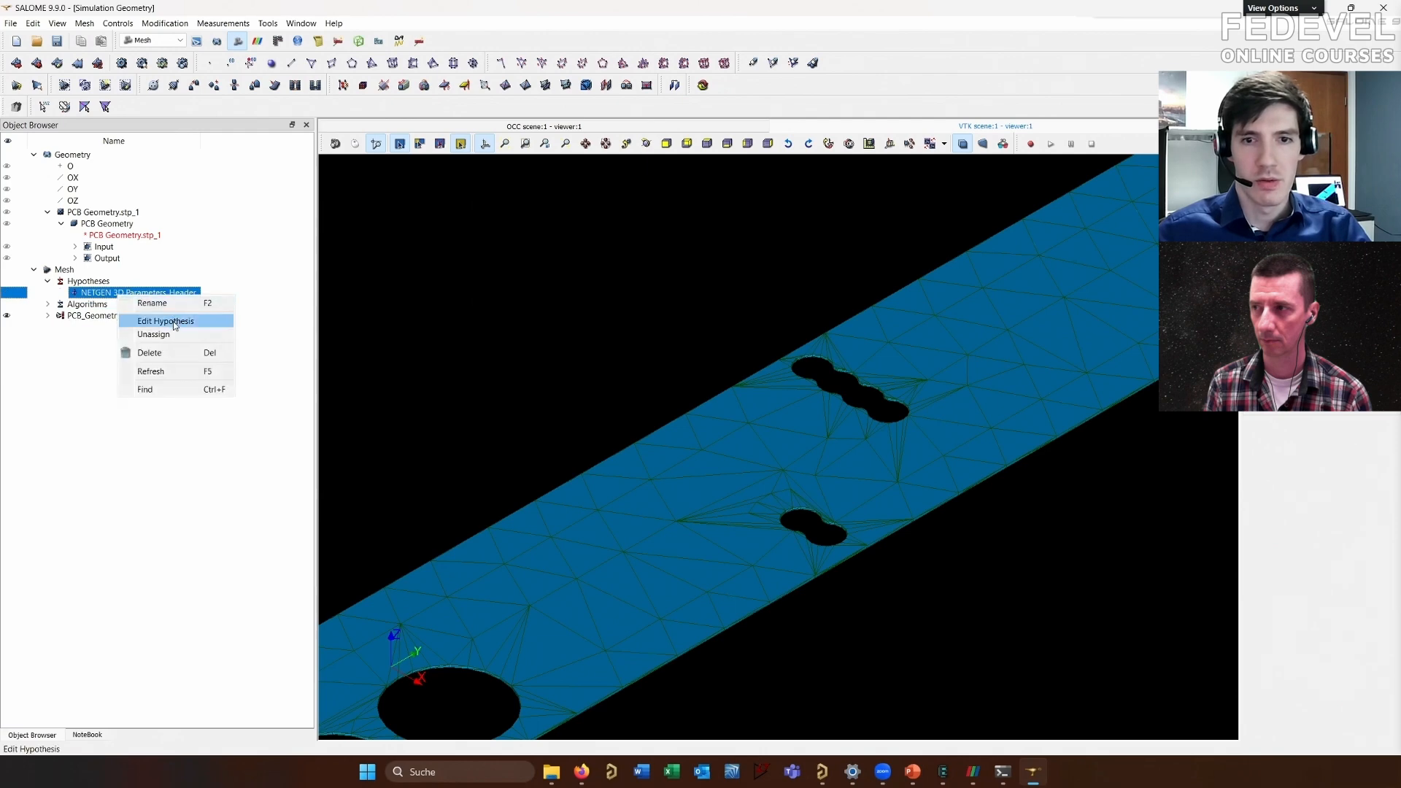
{"action": "left_click", "coordinate": [173, 321]}
{"action": "left_click_drag", "start_coordinate": [634, 248], "coordinate": [133, 206]}
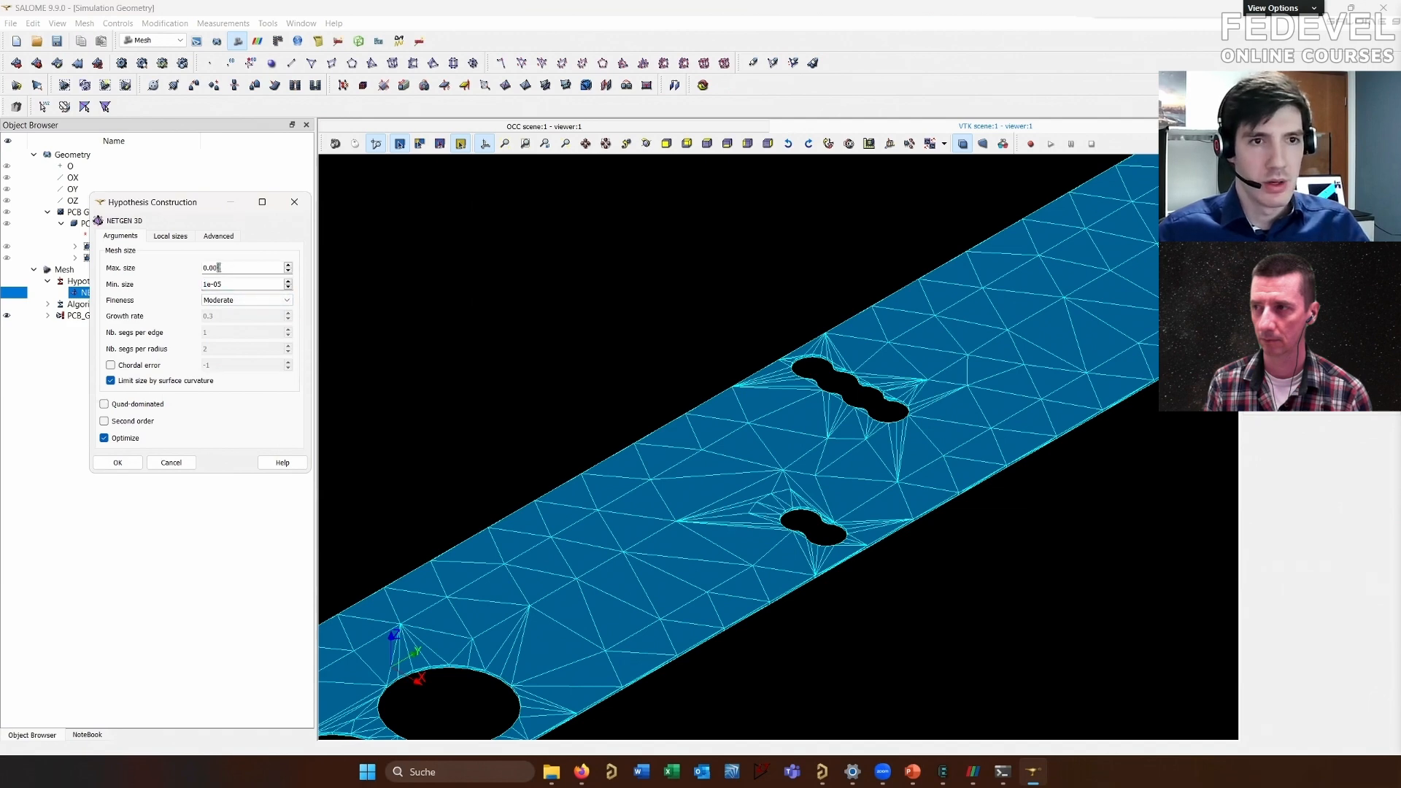
{"action": "left_click", "coordinate": [125, 465]}
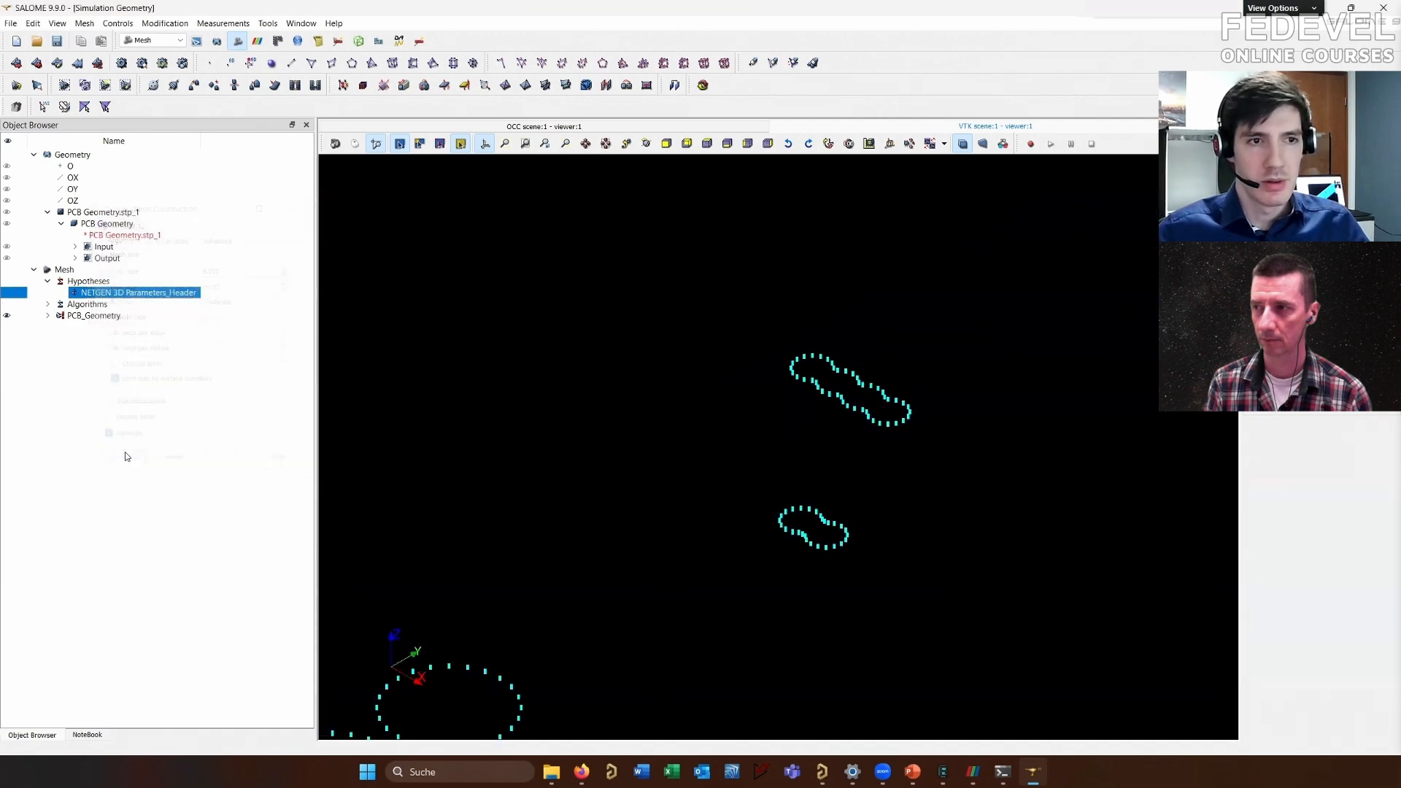
Compute the PCB_Geometry mesh again, review the errors listed for its faces and close the computation report
{"action": "right_click", "coordinate": [102, 318]}
{"action": "left_click", "coordinate": [168, 390]}
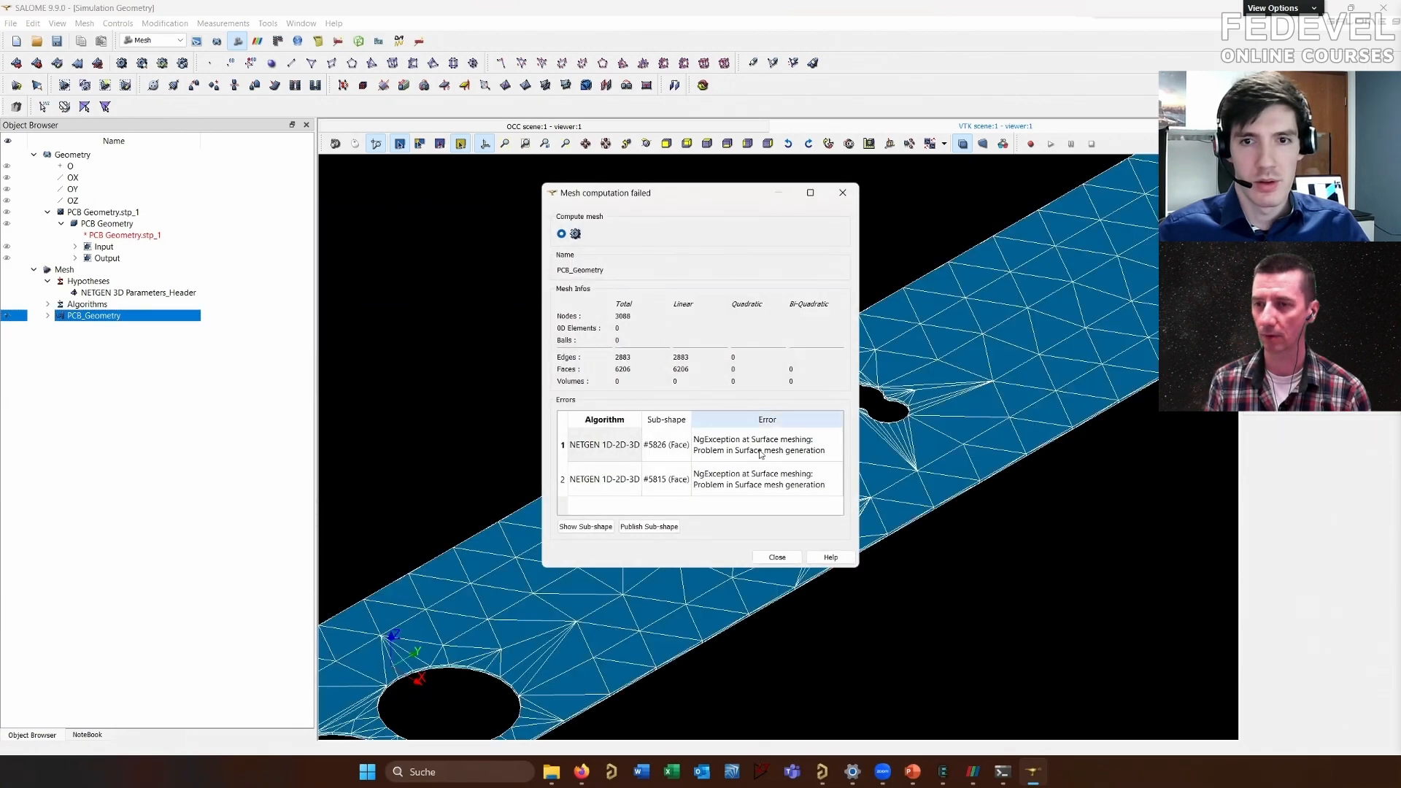
{"action": "left_click", "coordinate": [735, 456]}
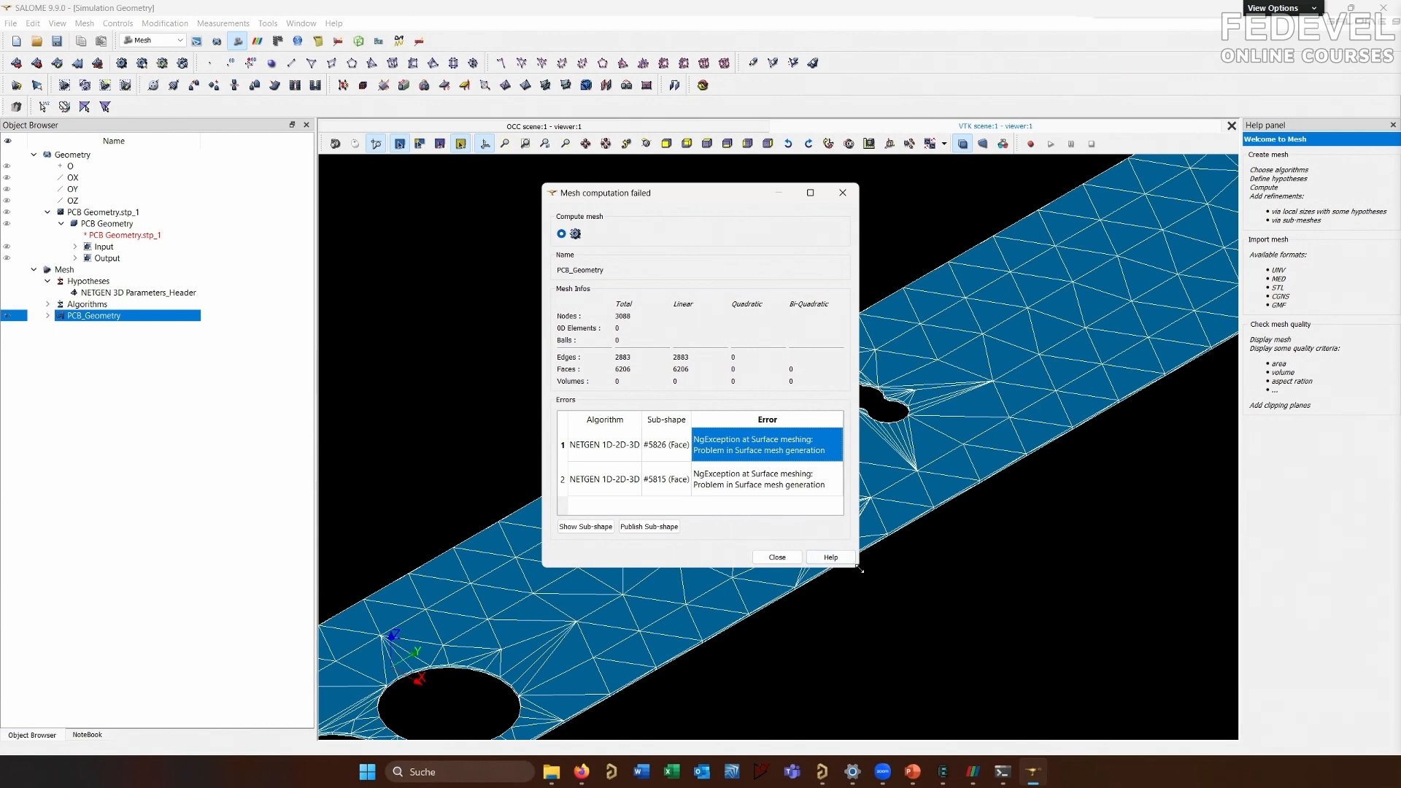
{"action": "left_click_drag", "start_coordinate": [1074, 577], "coordinate": [1072, 576]}
{"action": "left_click", "coordinate": [838, 479]}
{"action": "left_click", "coordinate": [835, 442]}
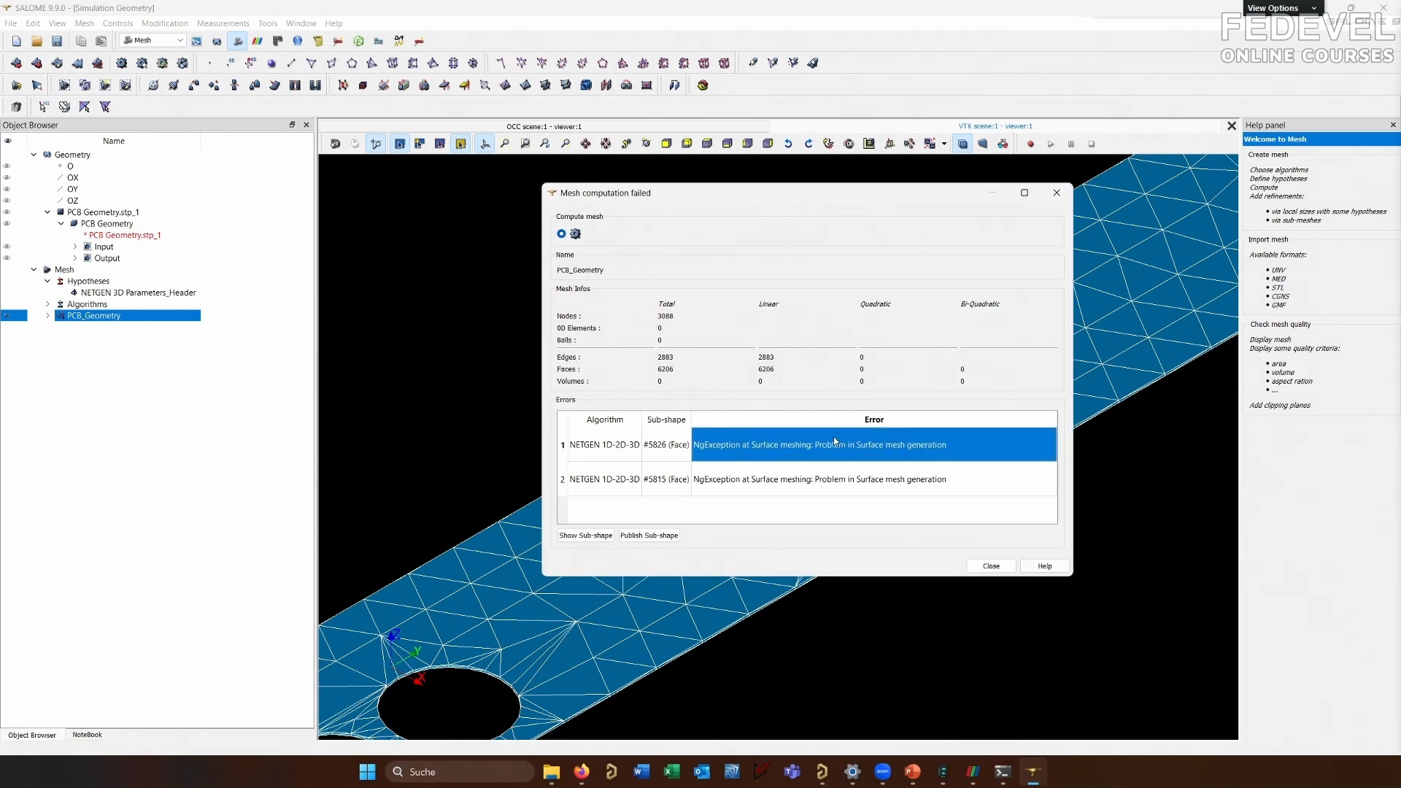
{"action": "left_click", "coordinate": [827, 478]}
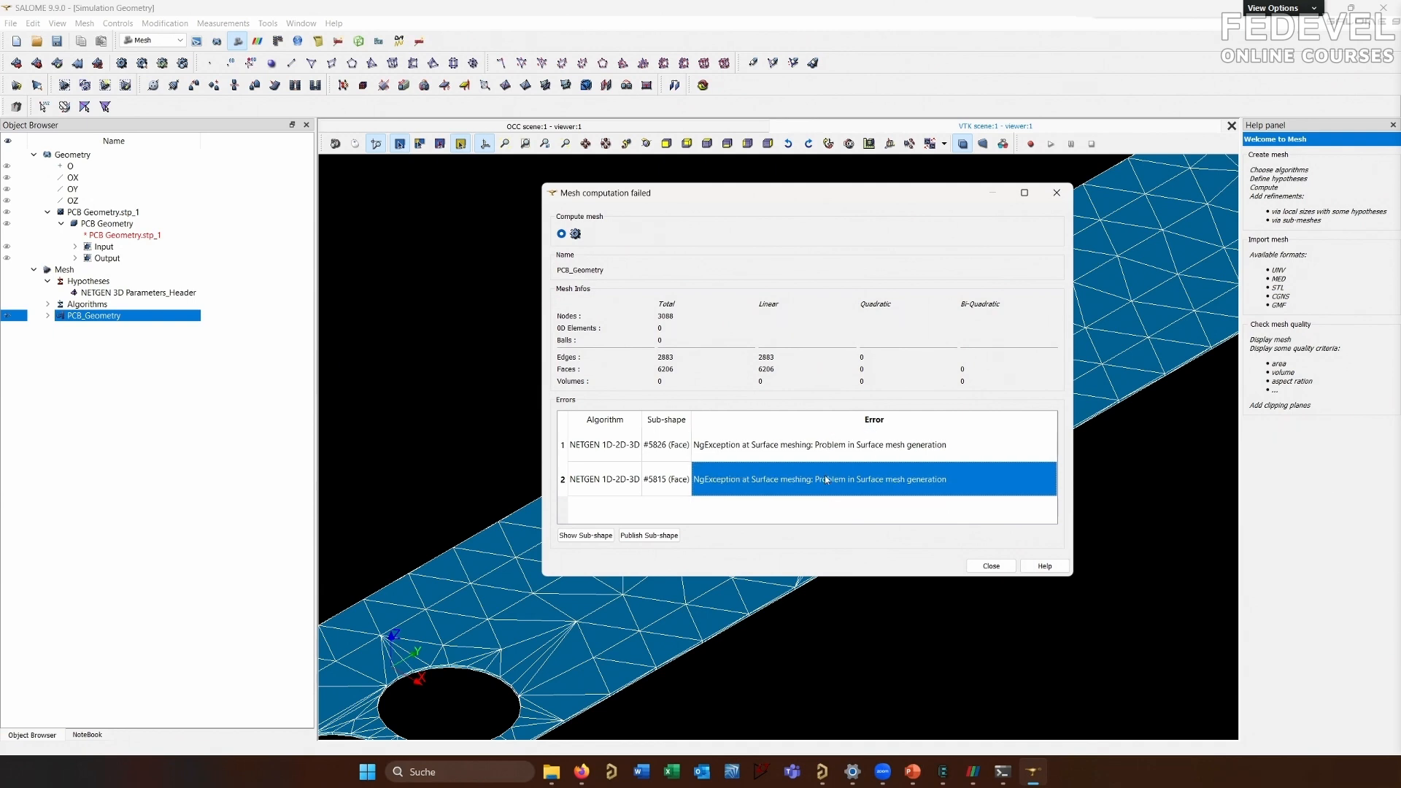
{"action": "left_click", "coordinate": [826, 458]}
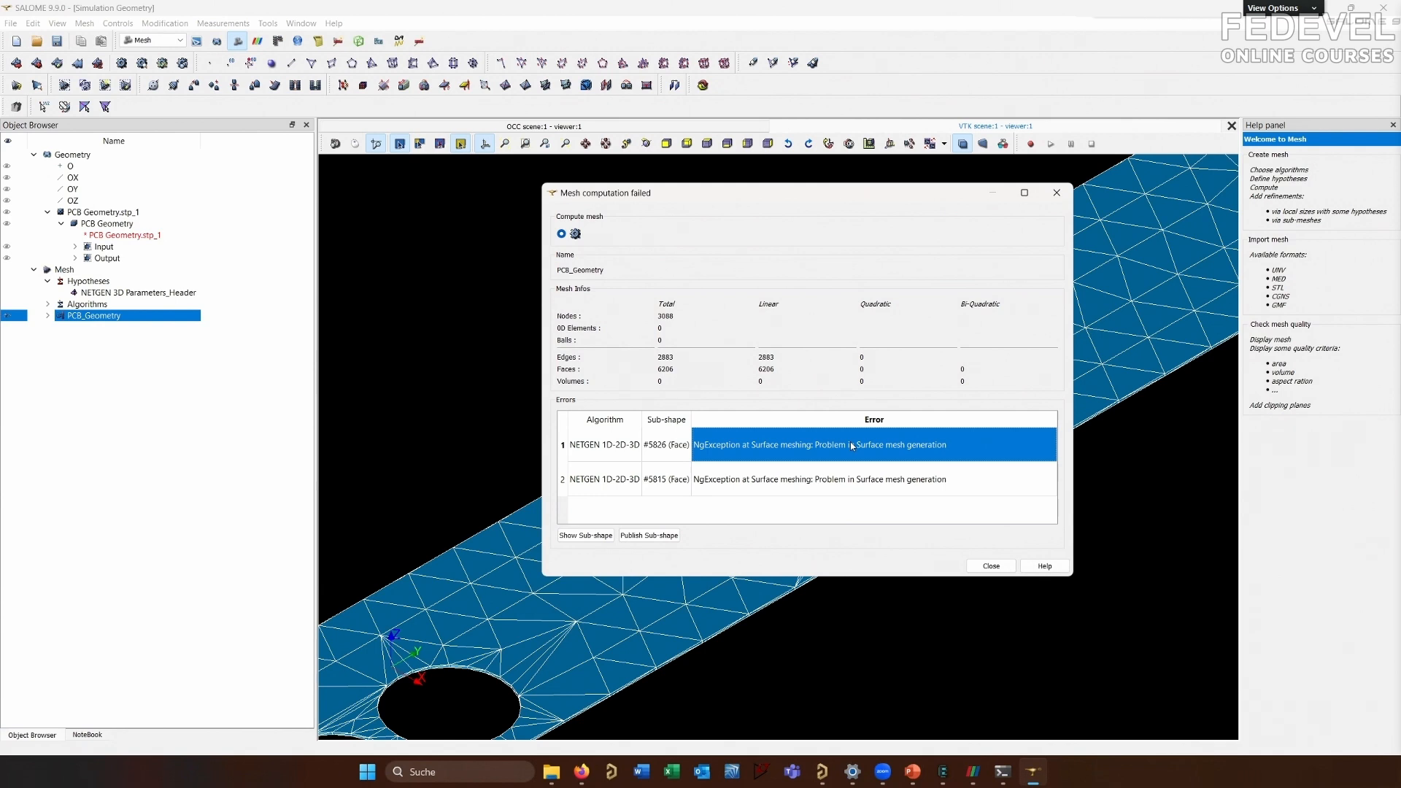
{"action": "left_click", "coordinate": [1005, 567]}
Set the fineness of the NETGEN 3D Parameters_Header hypothesis to Fine and accept the change
{"action": "scroll", "coordinate": [853, 559], "scroll_direction": "up", "scroll_amount": 3}
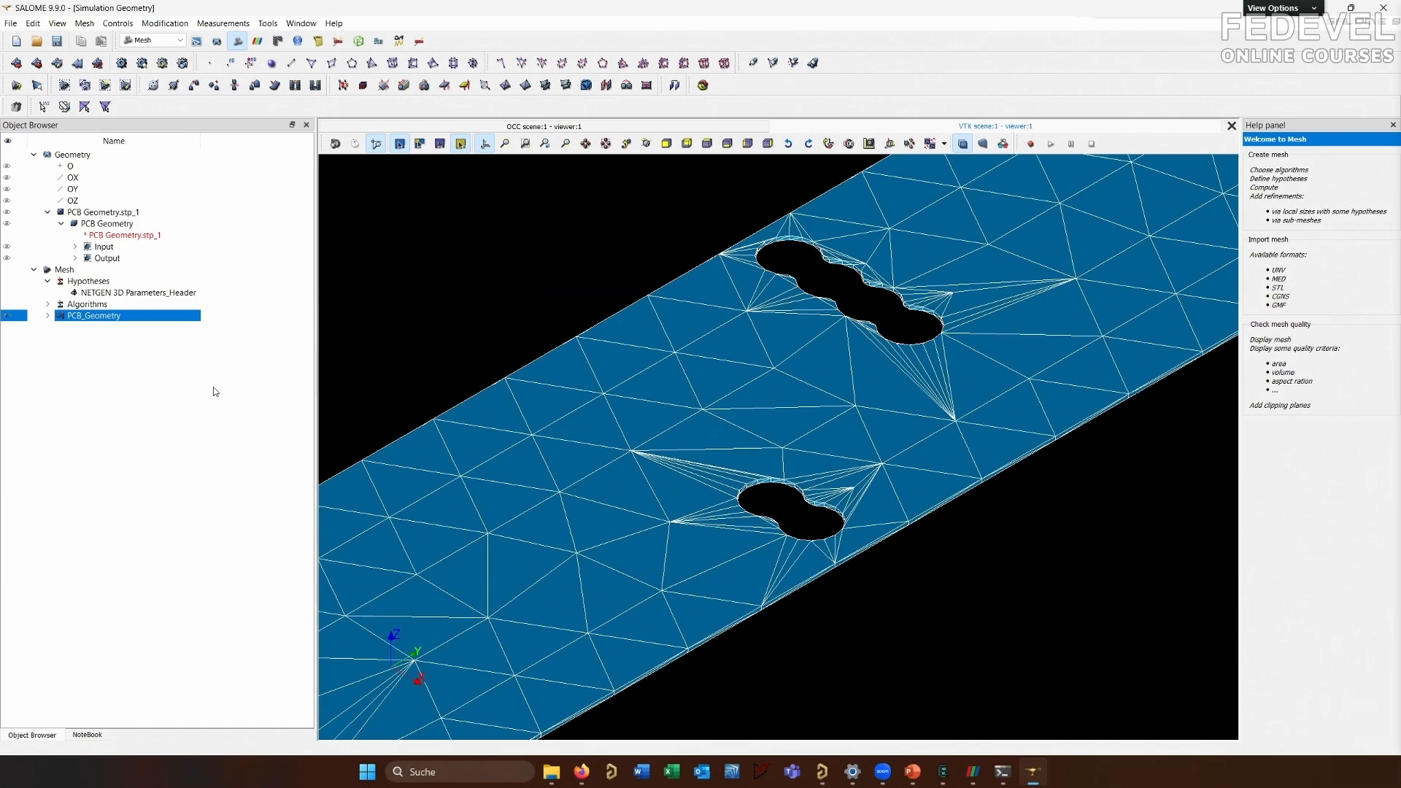
{"action": "right_click", "coordinate": [120, 292]}
{"action": "left_click", "coordinate": [167, 319]}
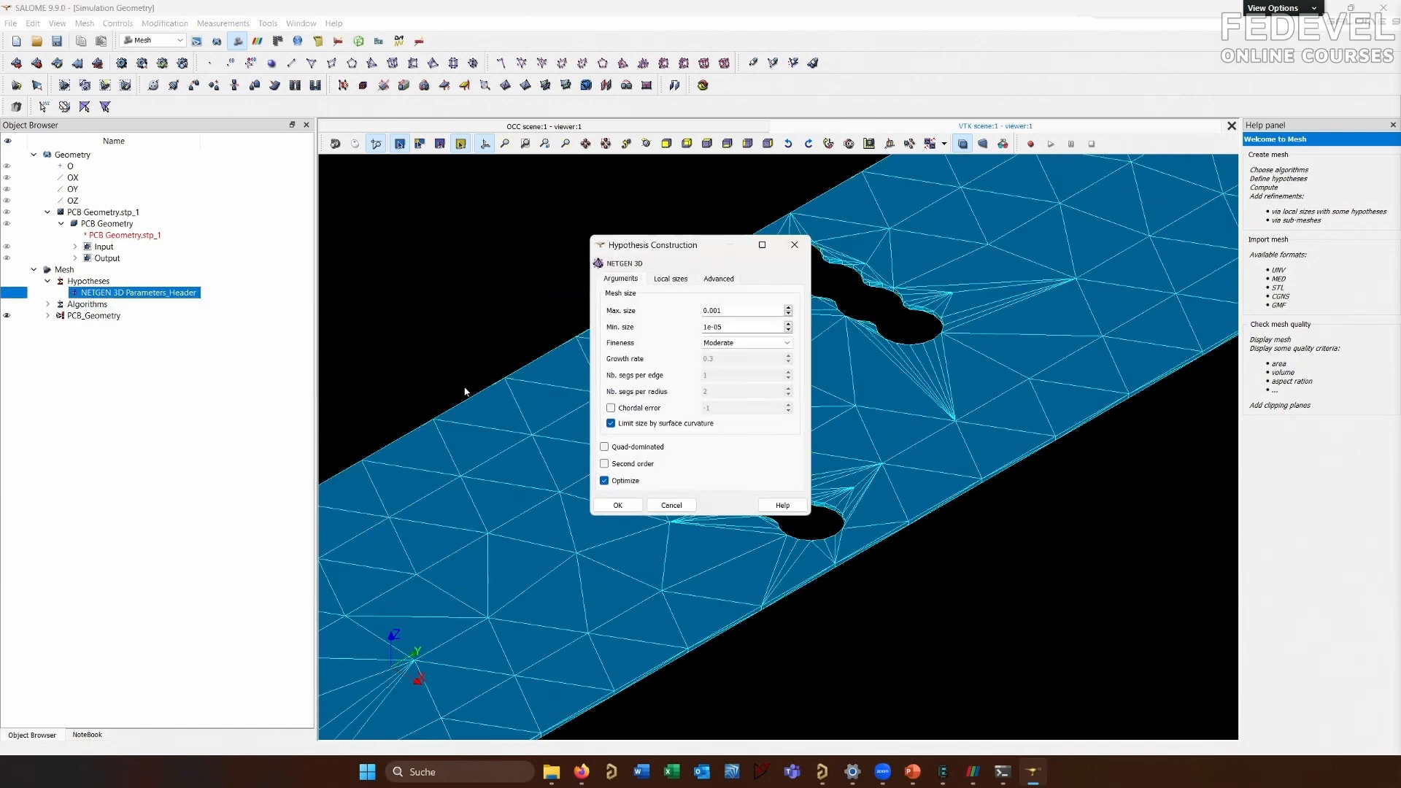
{"action": "left_click", "coordinate": [733, 343]}
{"action": "left_click", "coordinate": [726, 379]}
{"action": "left_click_drag", "start_coordinate": [651, 250], "coordinate": [641, 249]}
{"action": "scroll", "coordinate": [839, 271], "scroll_direction": "up", "scroll_amount": 3}
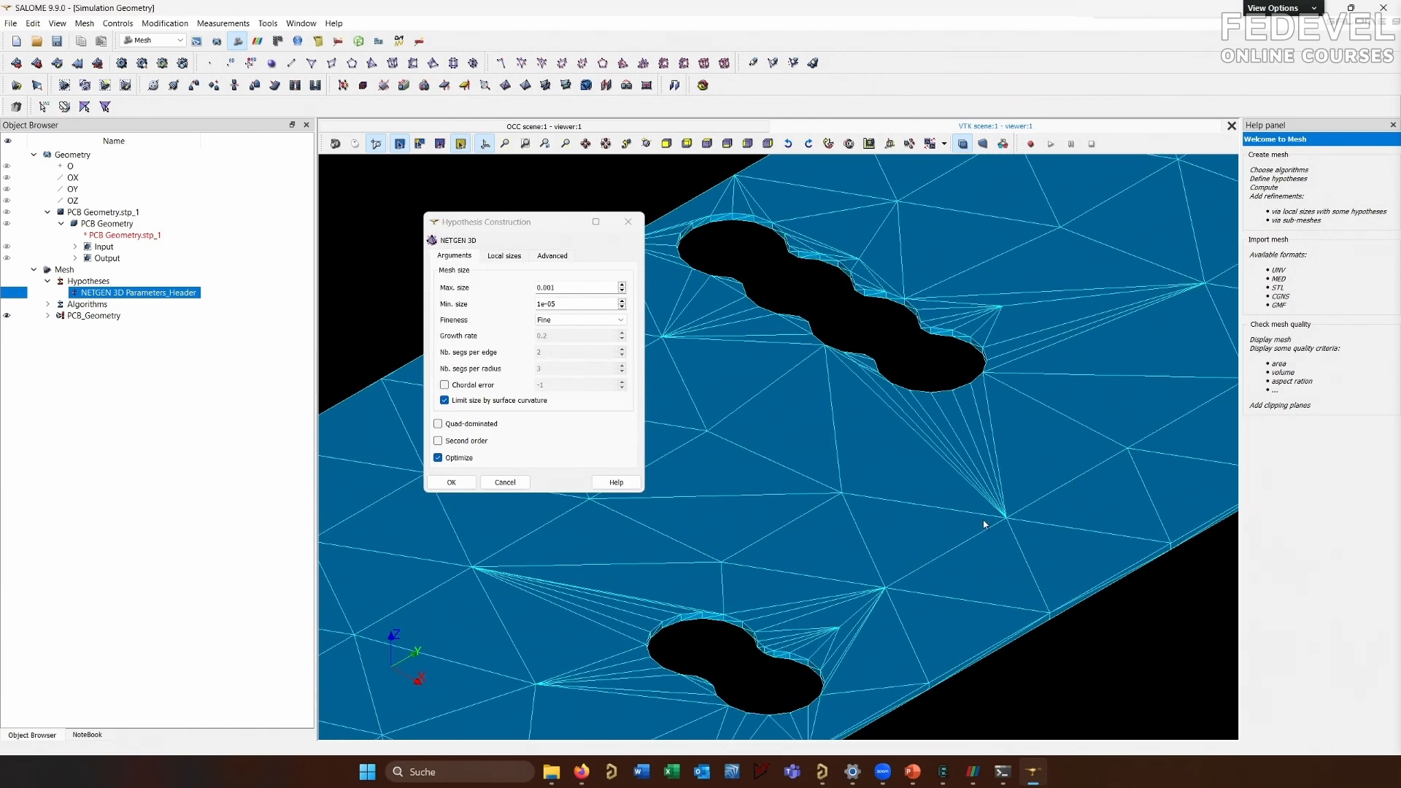
{"action": "left_click", "coordinate": [577, 321]}
{"action": "left_click", "coordinate": [578, 323]}
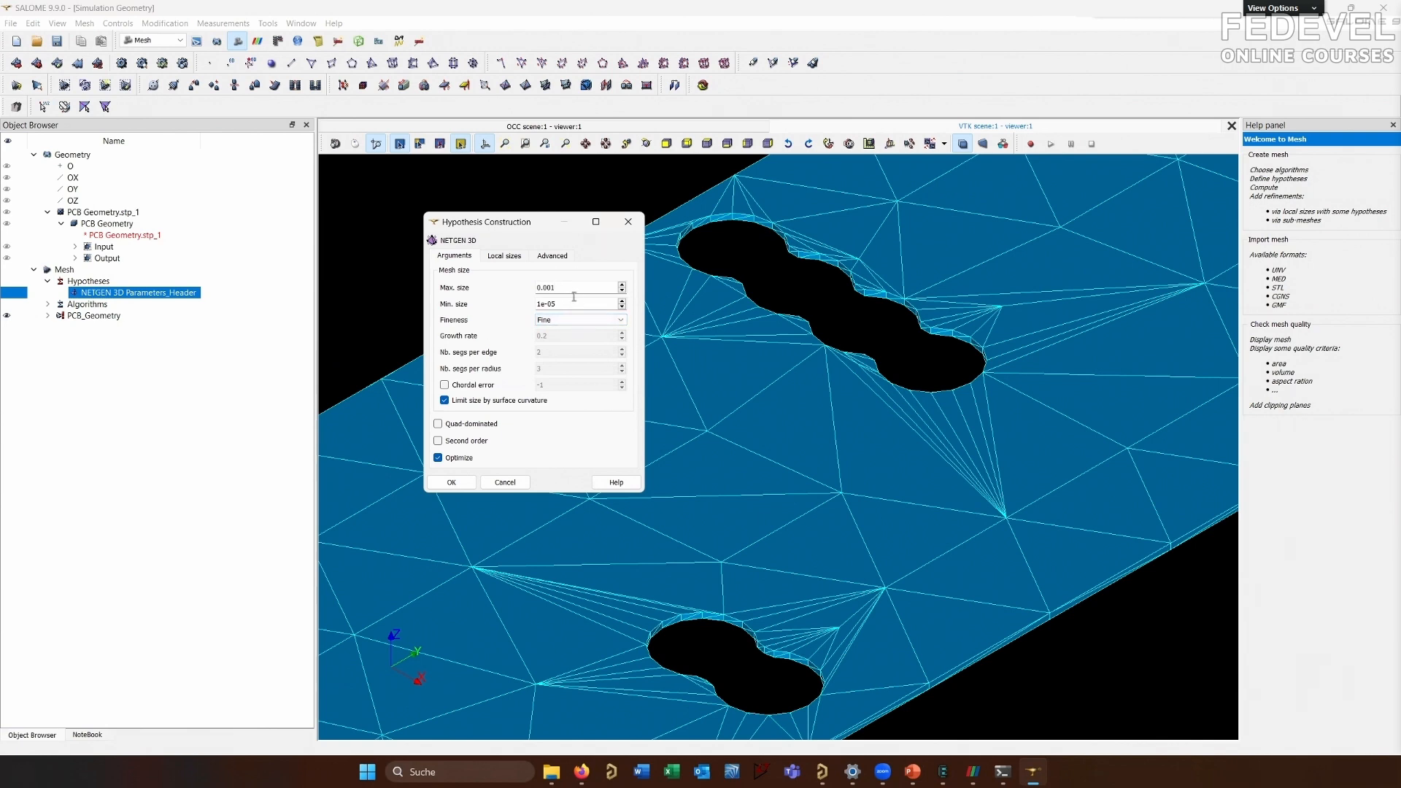
{"action": "left_click", "coordinate": [566, 305]}
{"action": "left_click_drag", "start_coordinate": [542, 304], "coordinate": [515, 302]}
{"action": "left_click", "coordinate": [542, 303]}
{"action": "left_click", "coordinate": [452, 482]}
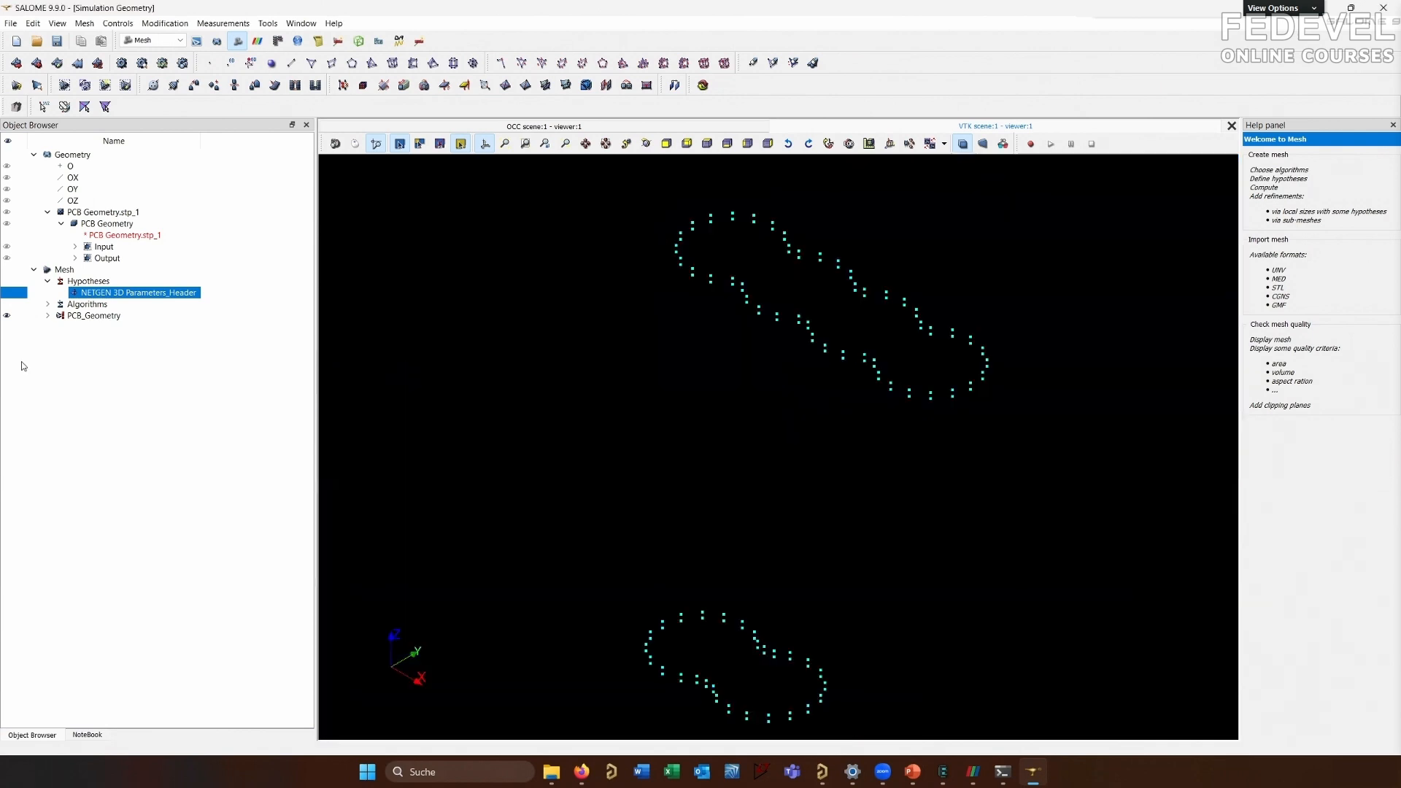
Recompute the PCB_Geometry mesh with the Fine setting and close the computation report
{"action": "right_click", "coordinate": [82, 320]}
{"action": "left_click", "coordinate": [251, 388]}
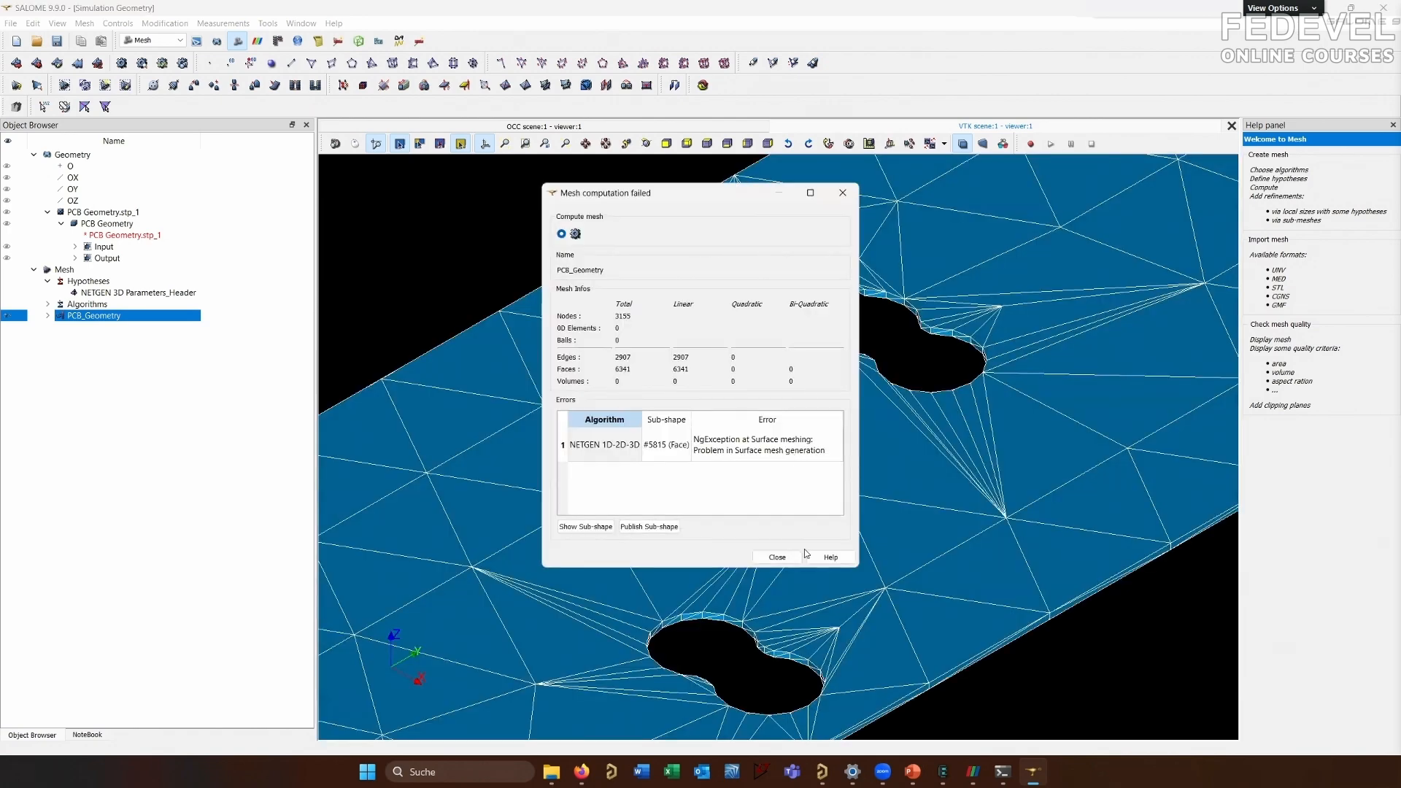
{"action": "left_click", "coordinate": [777, 557]}
Set the minimum size of the NETGEN 3D Parameters_Header hypothesis to 1e-06 and accept the change
{"action": "right_click", "coordinate": [164, 294]}
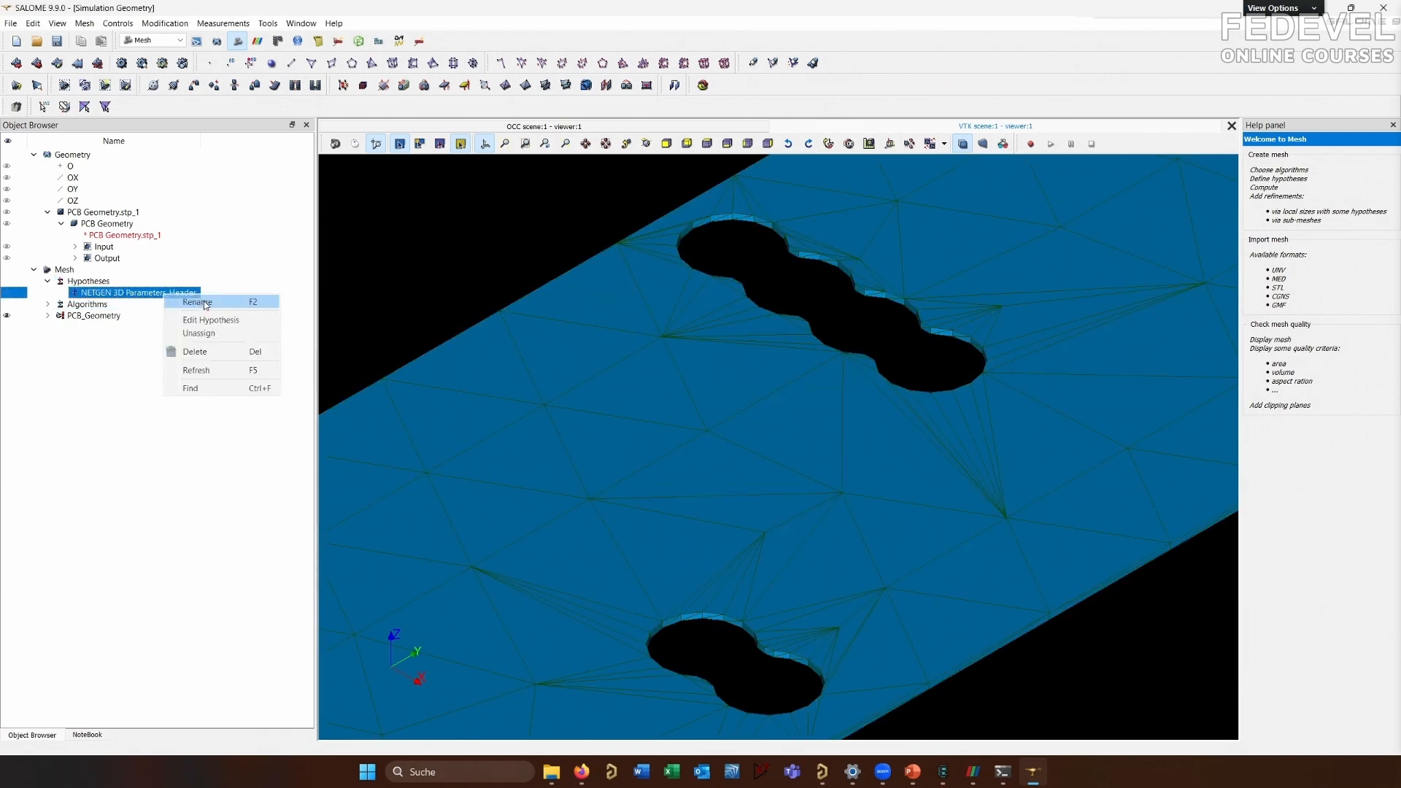
{"action": "left_click", "coordinate": [236, 320]}
{"action": "left_click_drag", "start_coordinate": [729, 327], "coordinate": [690, 329]}
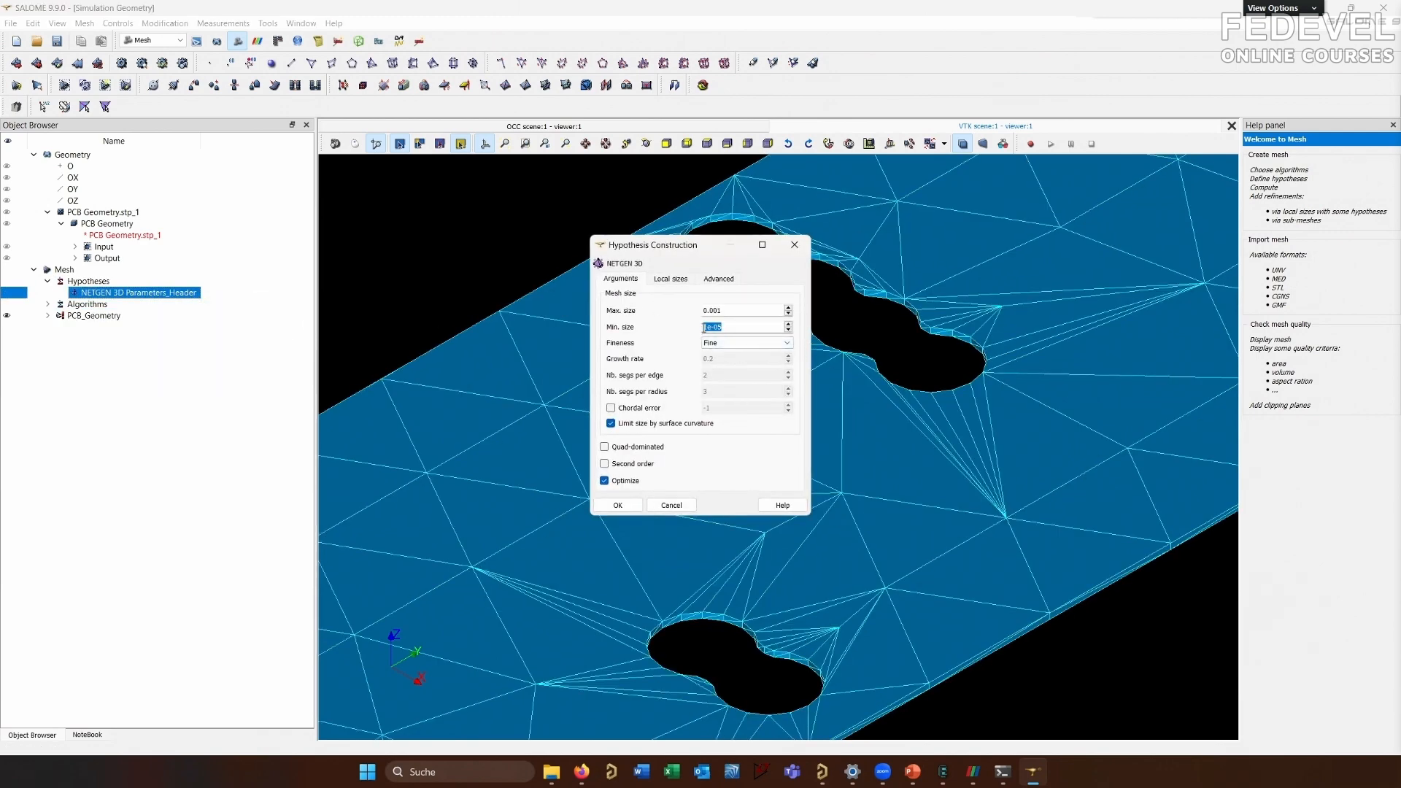
{"action": "left_click_drag", "start_coordinate": [722, 311], "coordinate": [717, 311]}
{"action": "left_click_drag", "start_coordinate": [723, 327], "coordinate": [669, 327]}
{"action": "type", "text": "1e"}
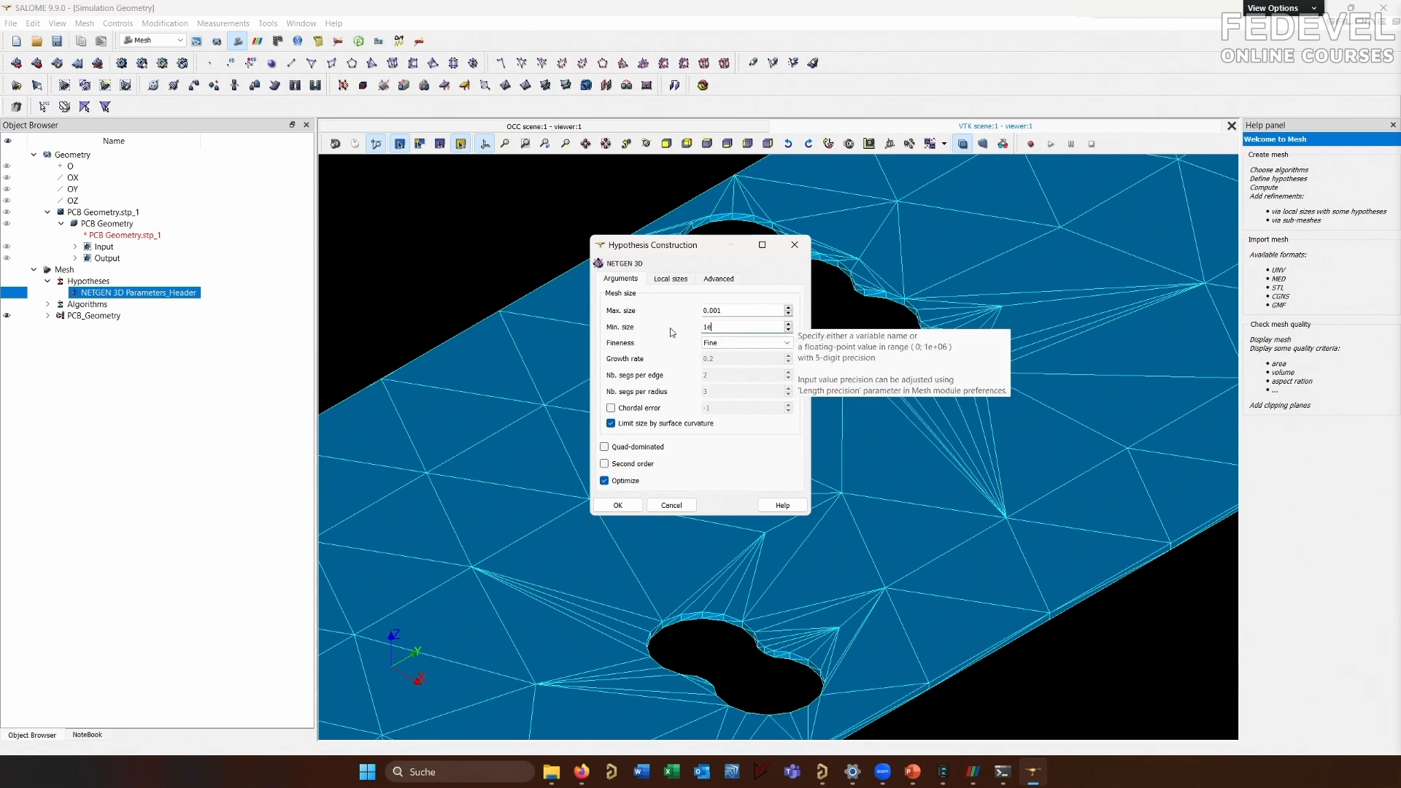
{"action": "type", "text": "-06"}
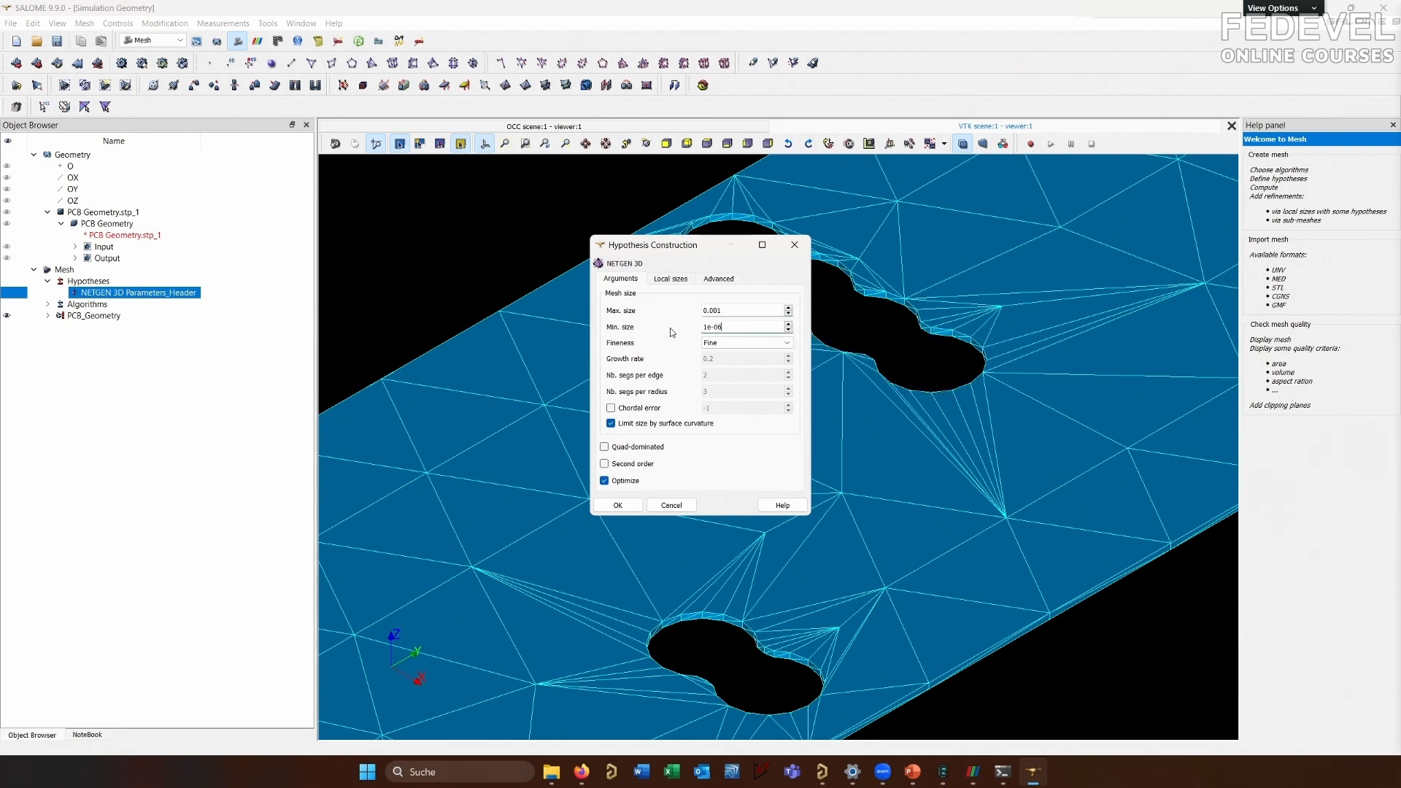
{"action": "left_click", "coordinate": [617, 505]}
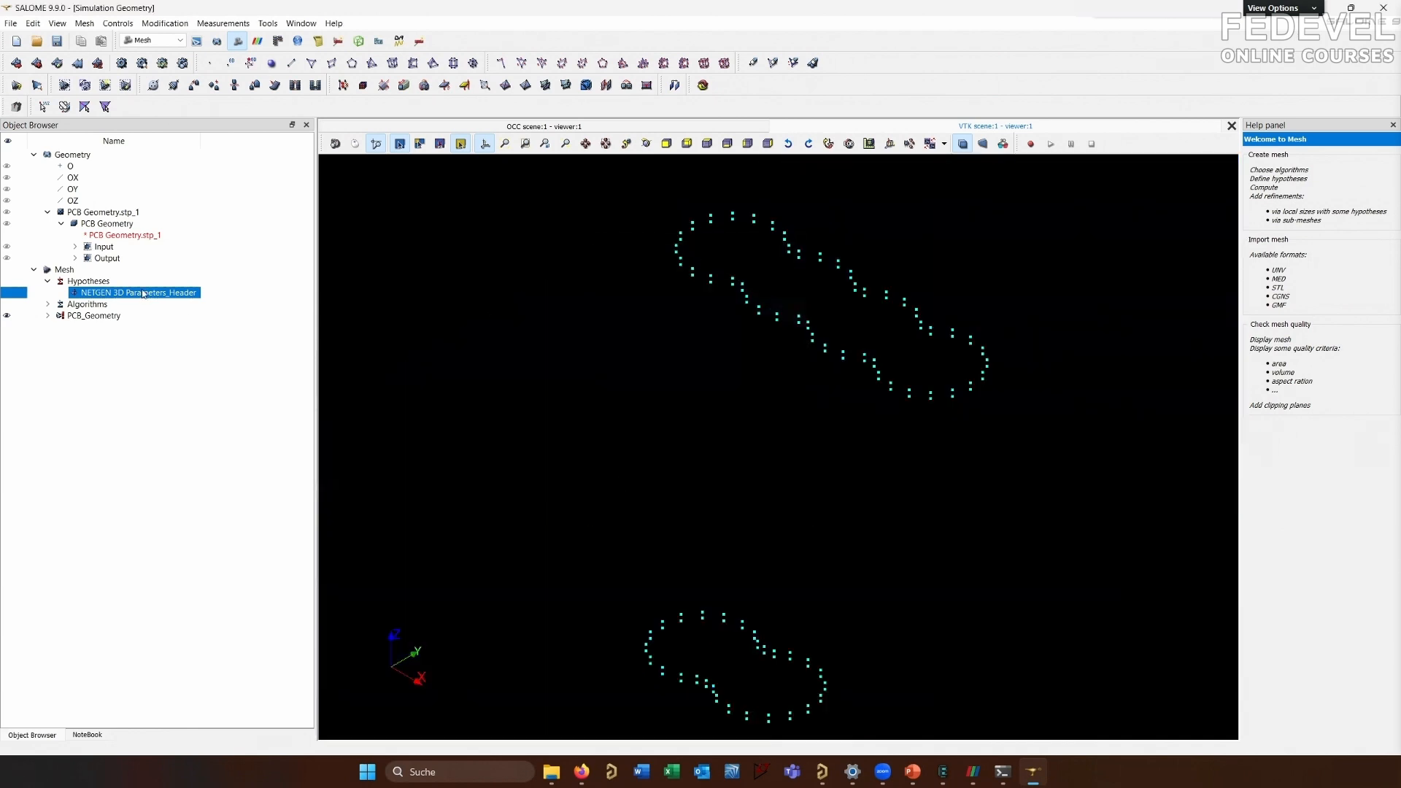
Recompute the PCB_Geometry mesh with the smaller minimum size and close the computation report
{"action": "right_click", "coordinate": [86, 316]}
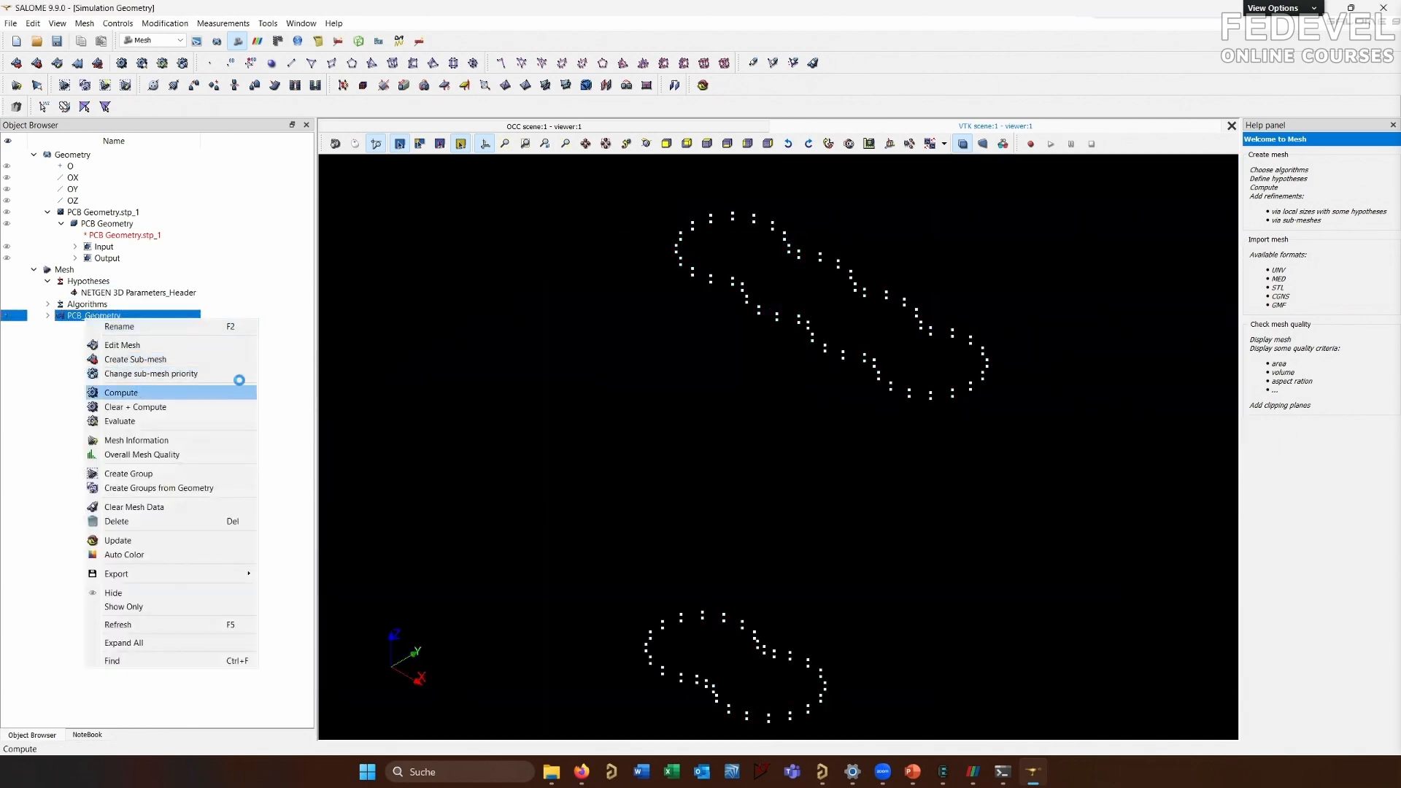
{"action": "left_click", "coordinate": [124, 392]}
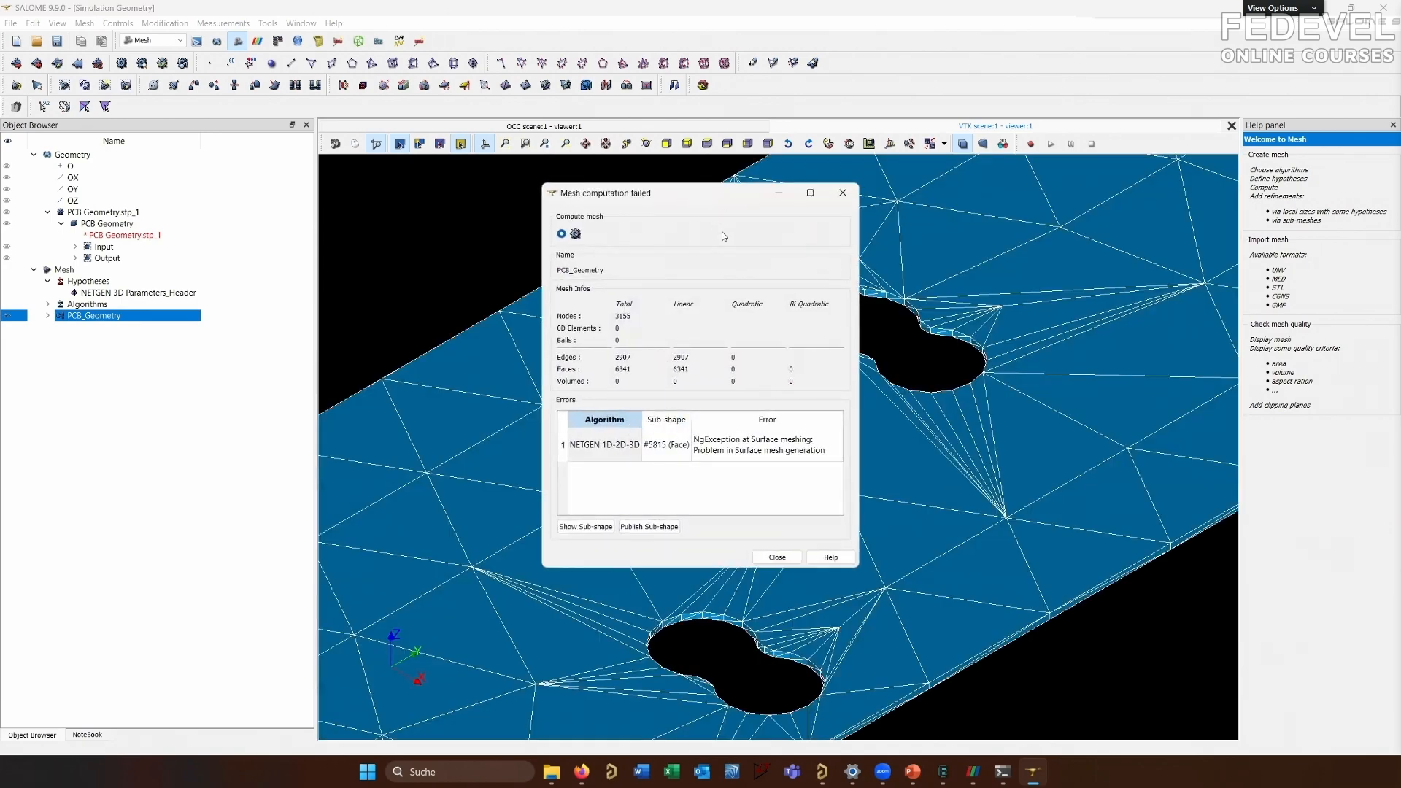
{"action": "left_click", "coordinate": [786, 558]}
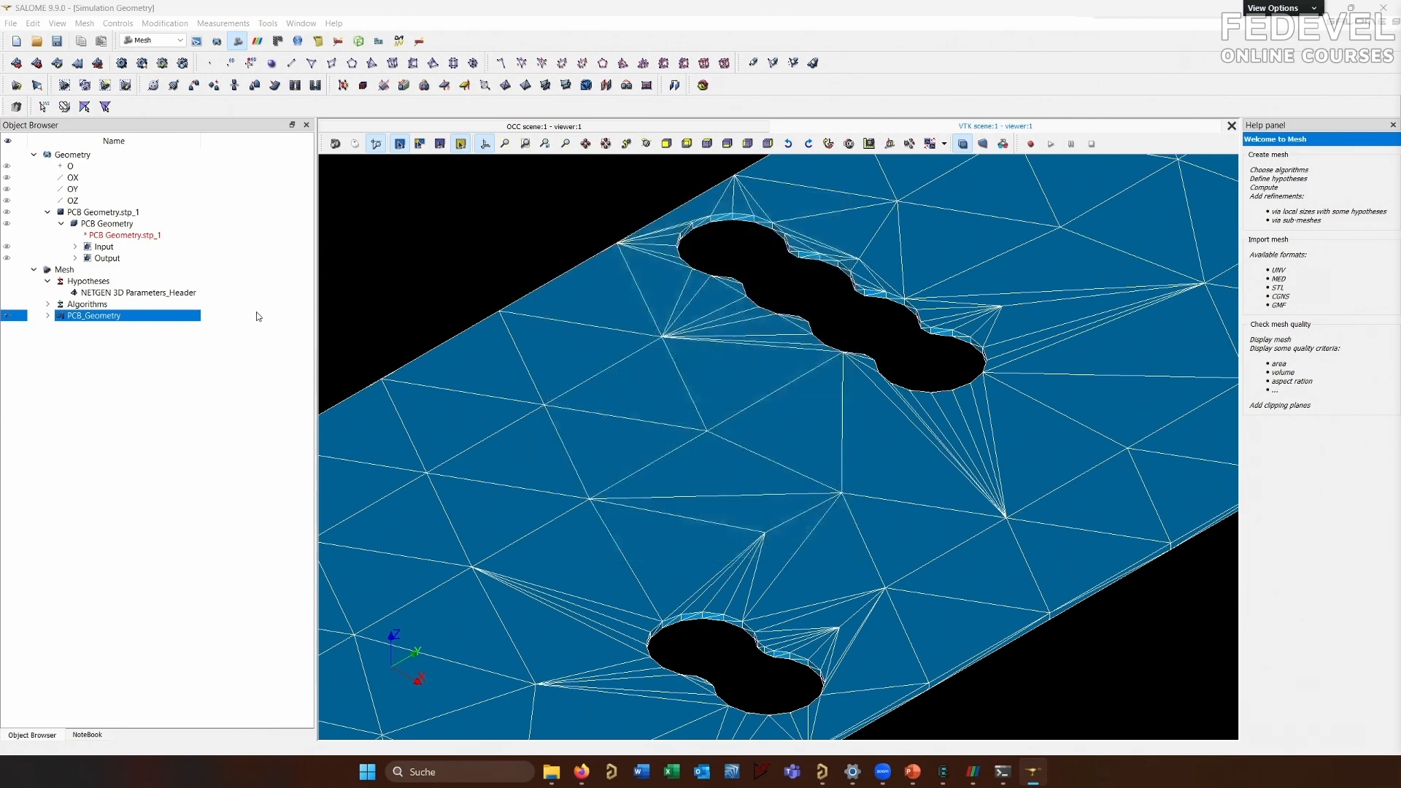
Reduce the maximum size of the NETGEN 3D Parameters_Header hypothesis to 0.0001 and accept the change
{"action": "right_click", "coordinate": [144, 293]}
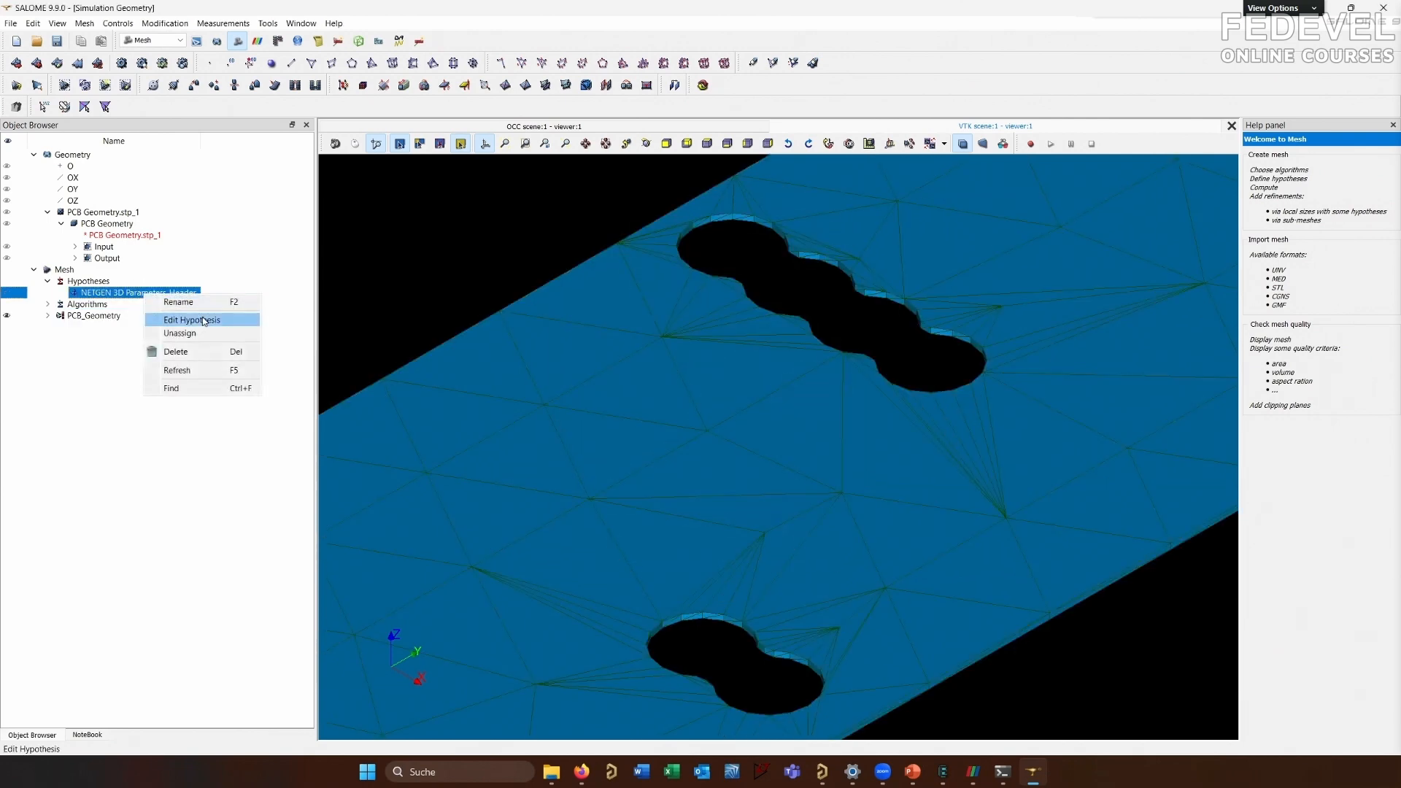
{"action": "left_click", "coordinate": [204, 321]}
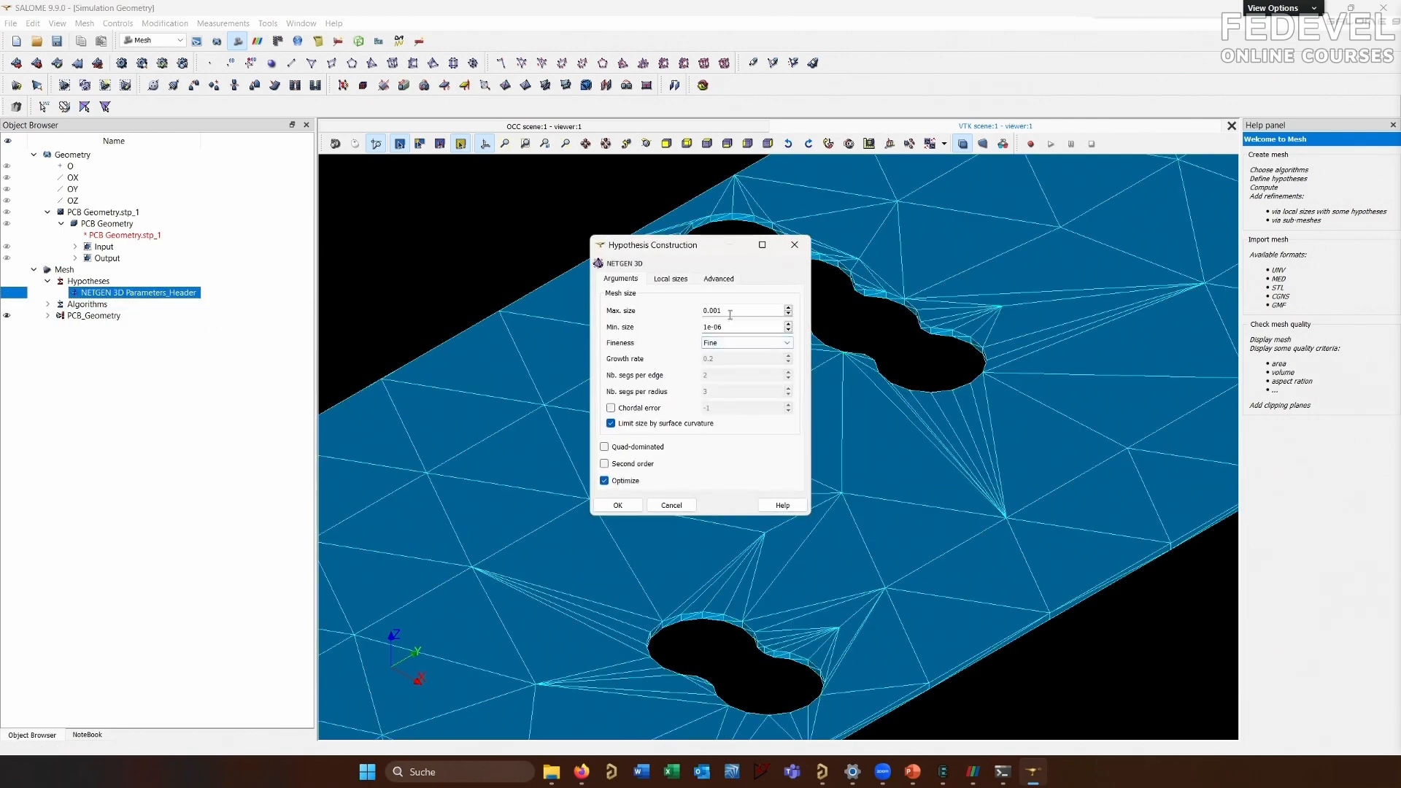
{"action": "left_click_drag", "start_coordinate": [724, 312], "coordinate": [713, 309]}
{"action": "type", "text": "001"}
{"action": "left_click", "coordinate": [617, 505]}
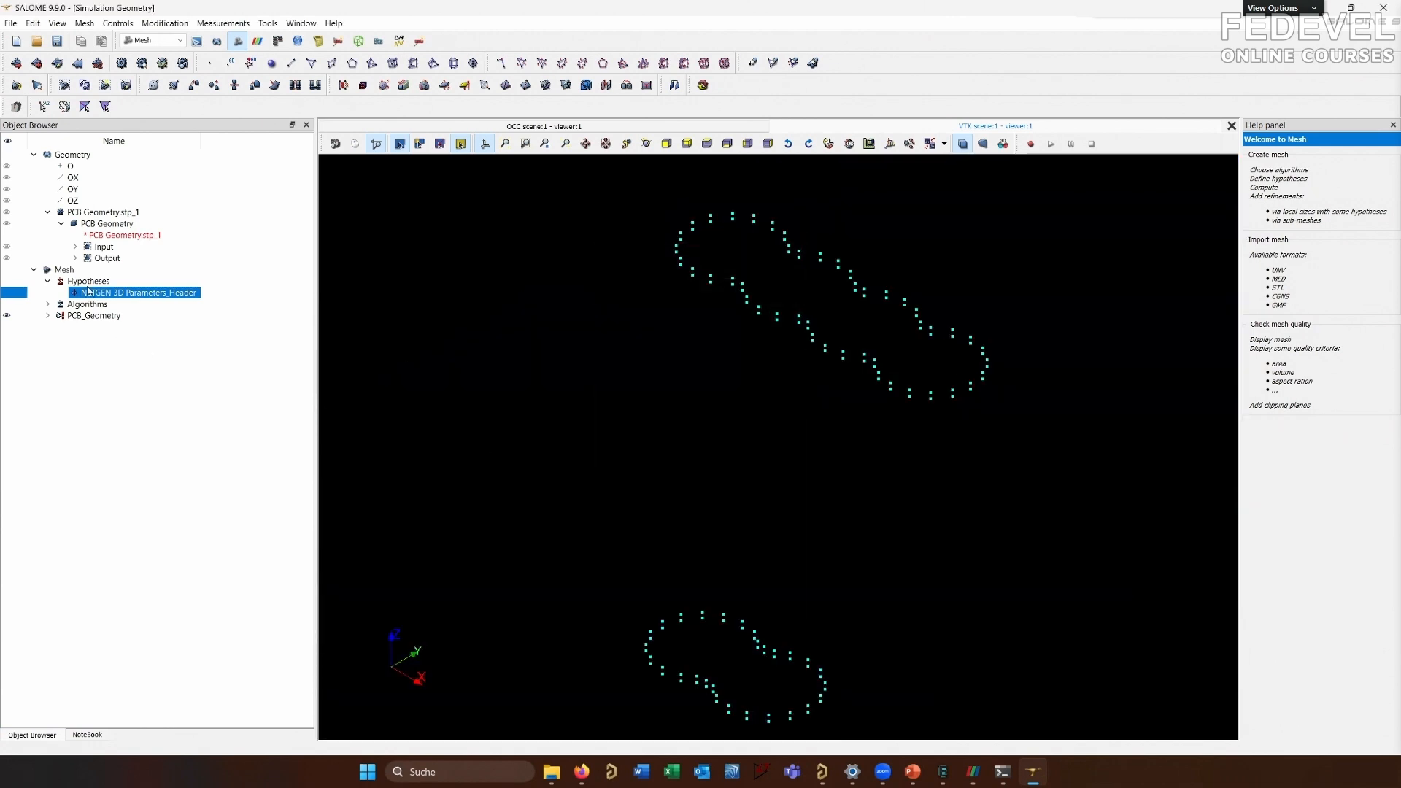
Compute the PCB_Geometry mesh with the reduced maximum size, dismissing the size warning and the computation report
{"action": "right_click", "coordinate": [92, 315]}
{"action": "left_click", "coordinate": [127, 388]}
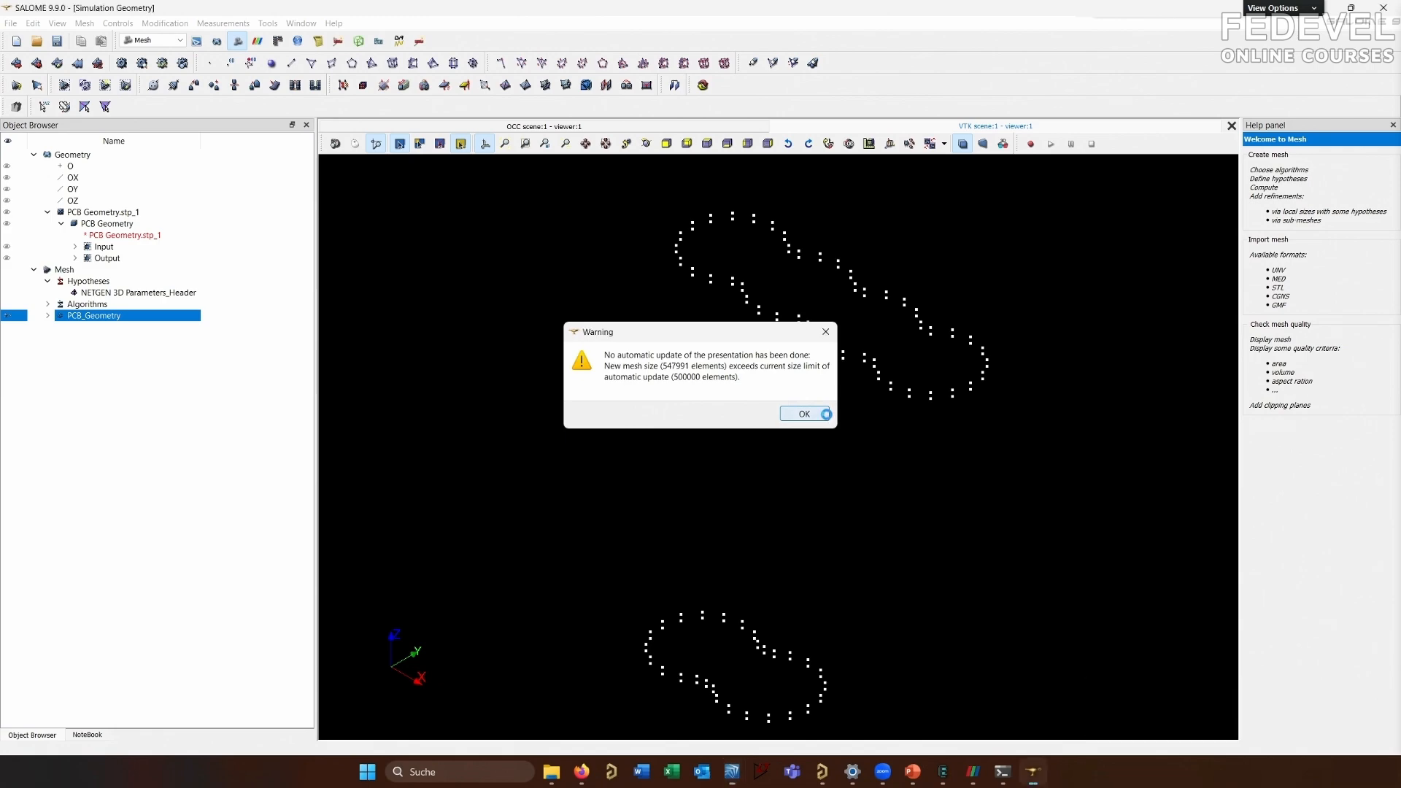
{"action": "left_click", "coordinate": [804, 414]}
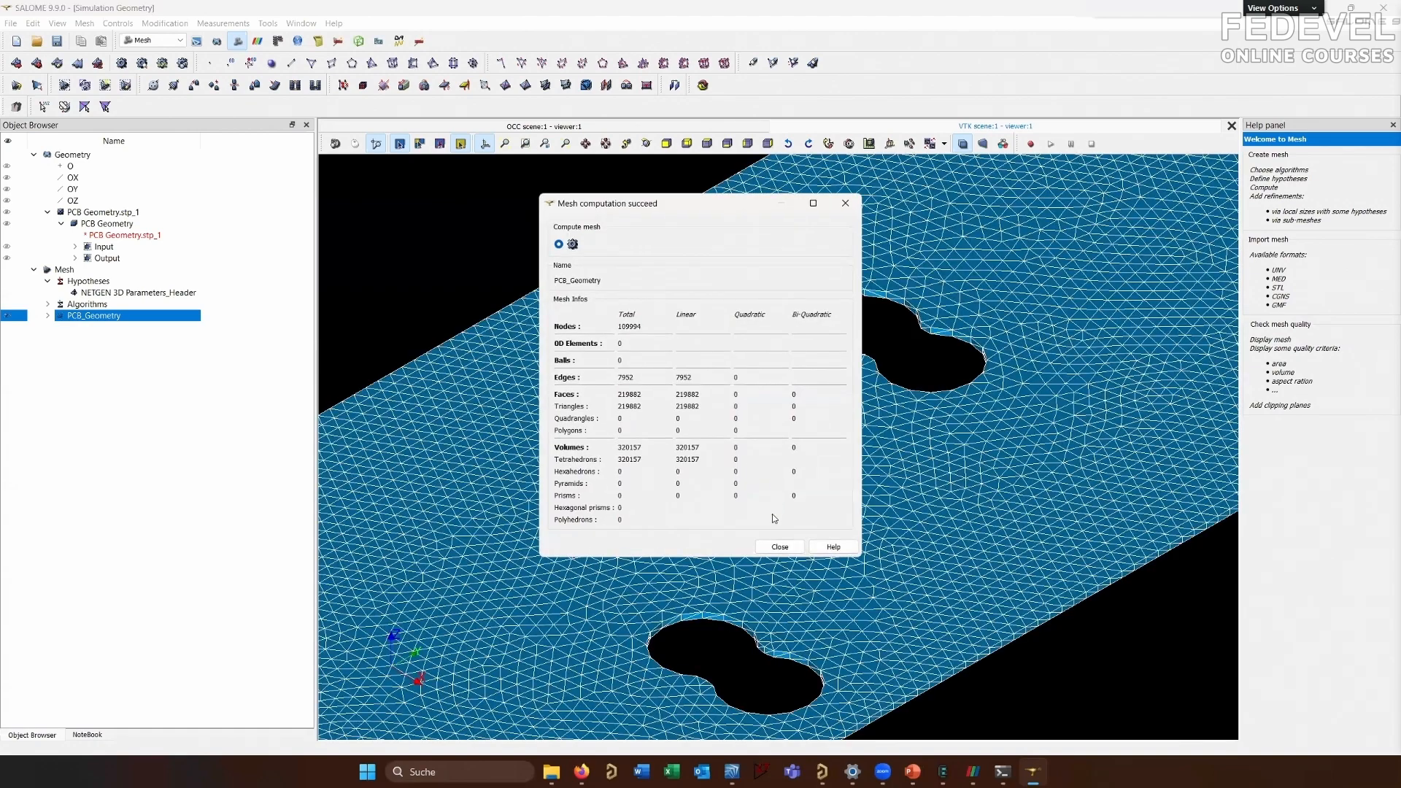
{"action": "left_click", "coordinate": [776, 547]}
Examine the refined PCB_Geometry mesh around the via cut-outs, large round holes and the narrow end of the copper strip
{"action": "scroll", "coordinate": [771, 484], "scroll_direction": "down", "scroll_amount": 5}
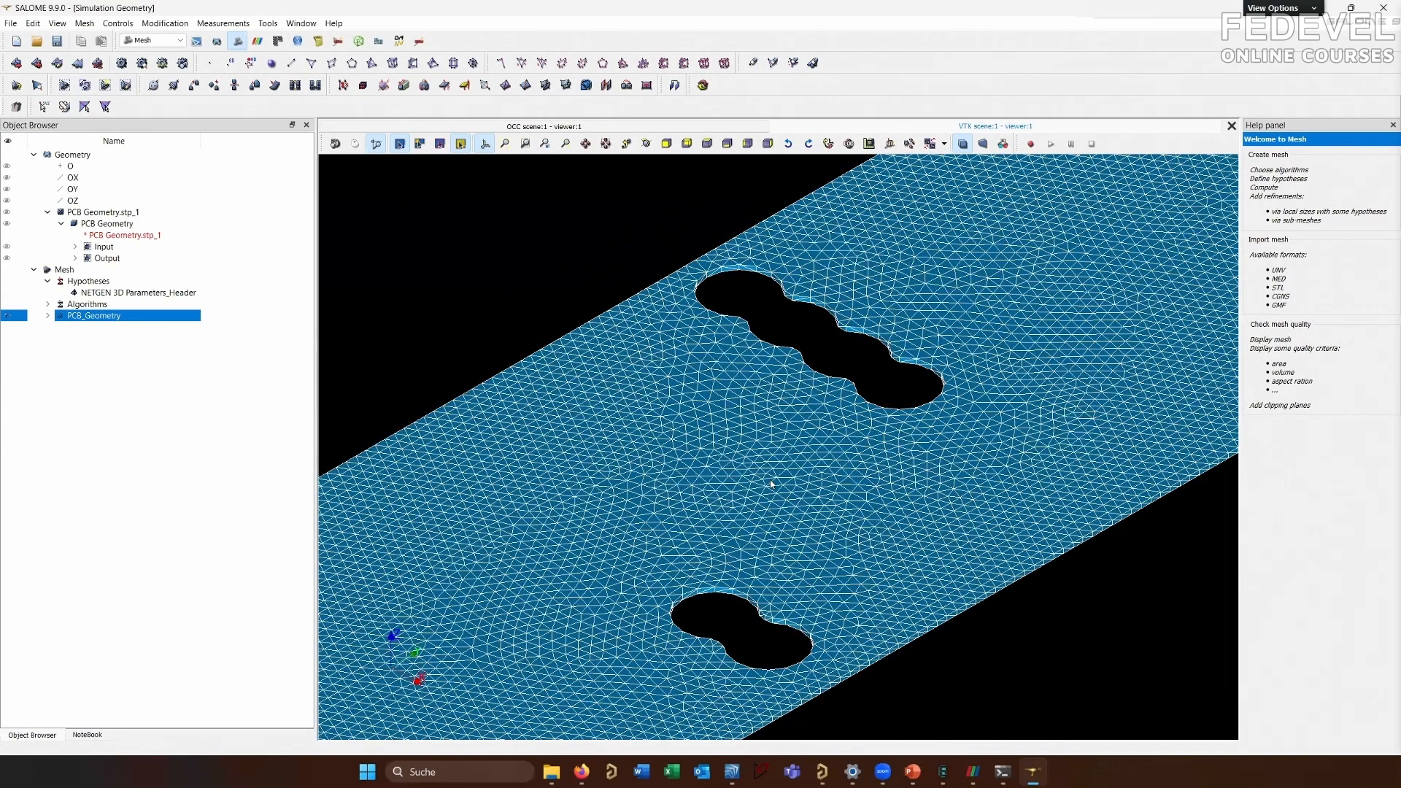
{"action": "scroll", "coordinate": [787, 496], "scroll_direction": "down", "scroll_amount": 6}
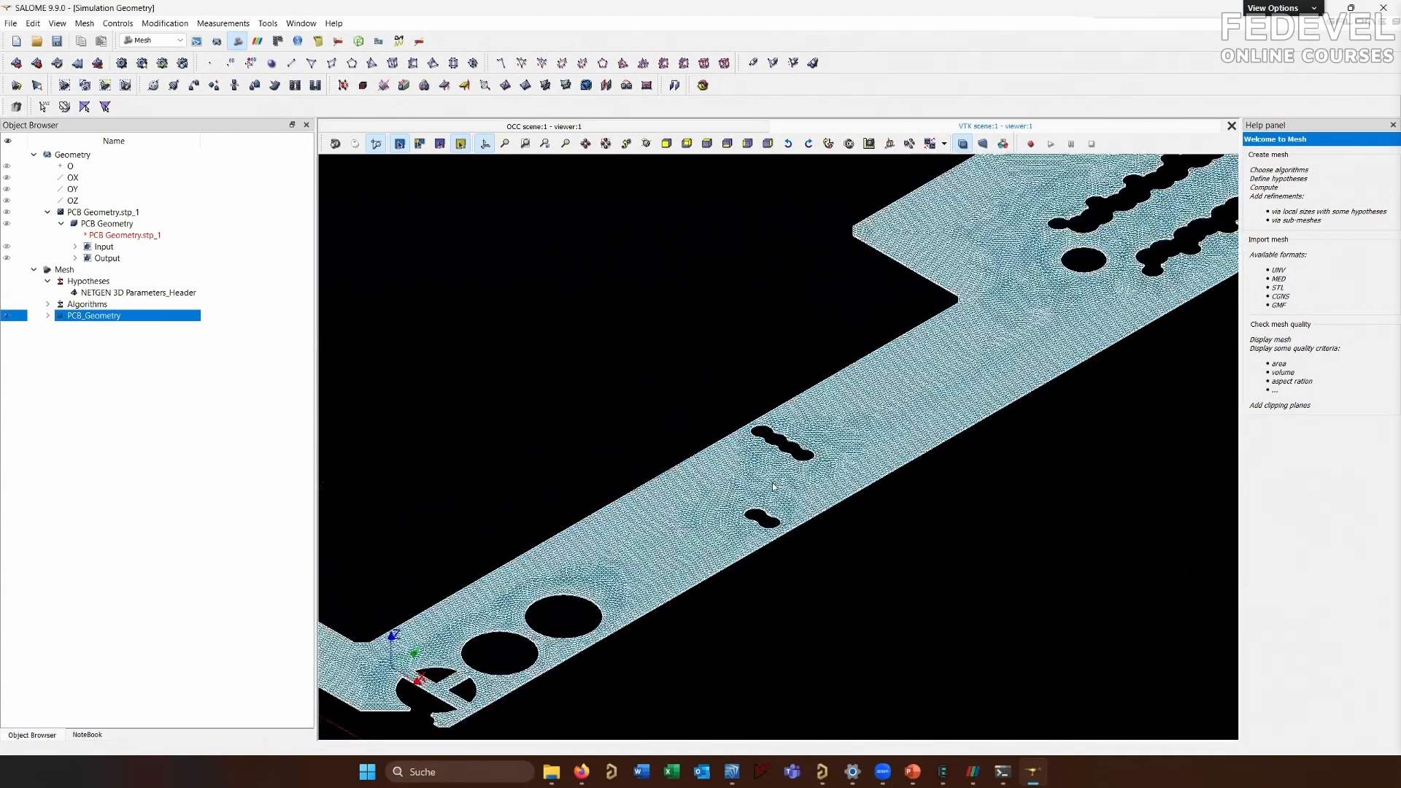
{"action": "left_click", "coordinate": [846, 532]}
{"action": "scroll", "coordinate": [579, 640], "scroll_direction": "up", "scroll_amount": 5}
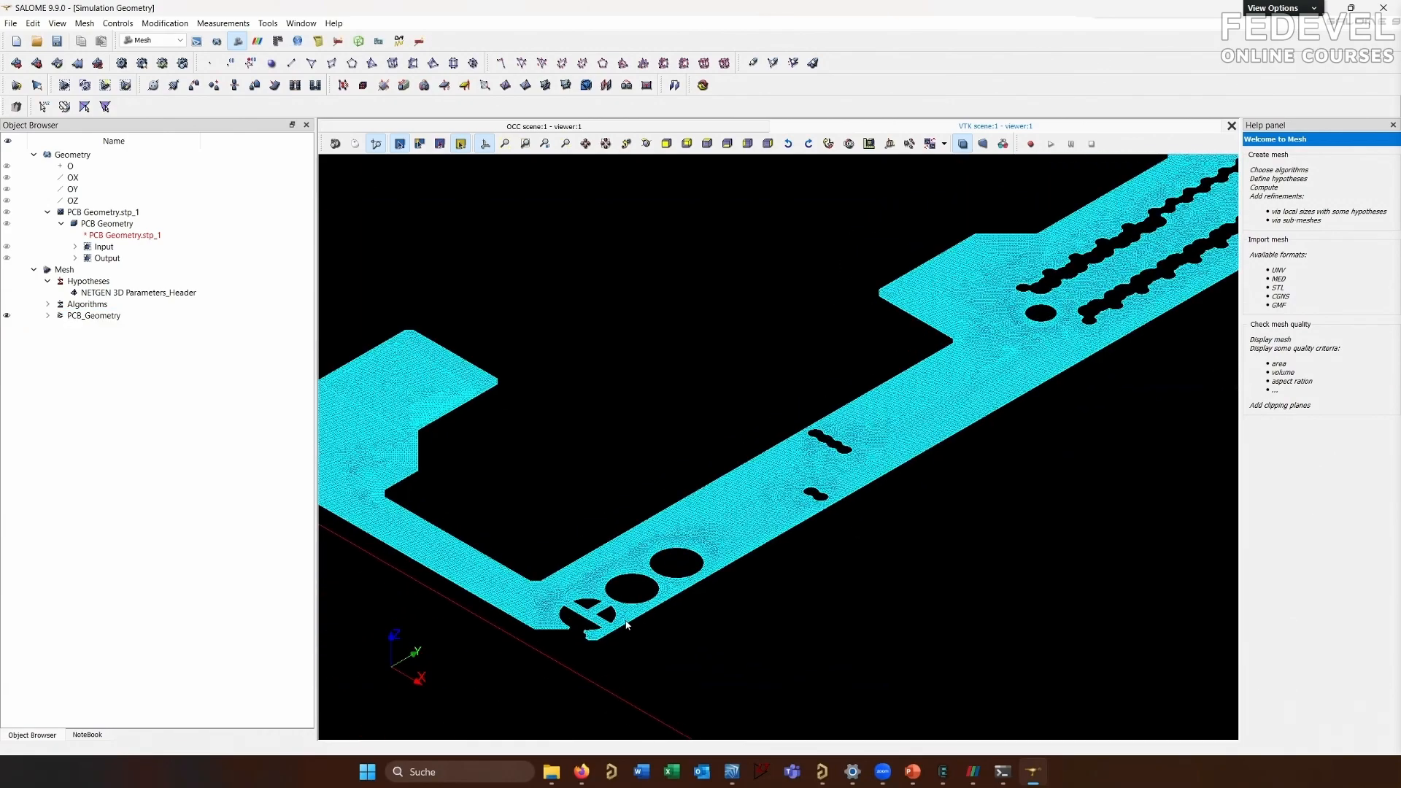
{"action": "scroll", "coordinate": [579, 641], "scroll_direction": "up", "scroll_amount": 5}
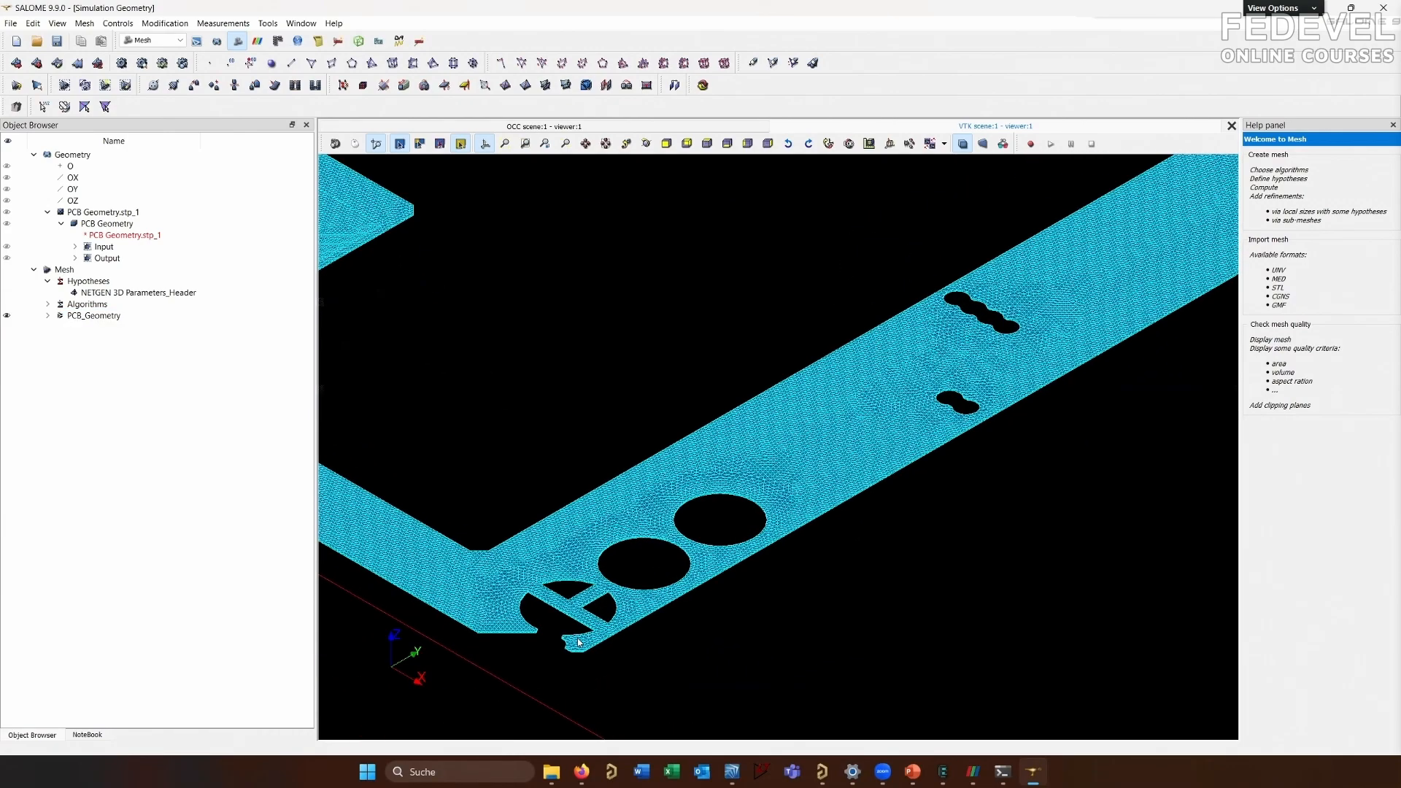
{"action": "scroll", "coordinate": [764, 559], "scroll_direction": "down", "scroll_amount": 2}
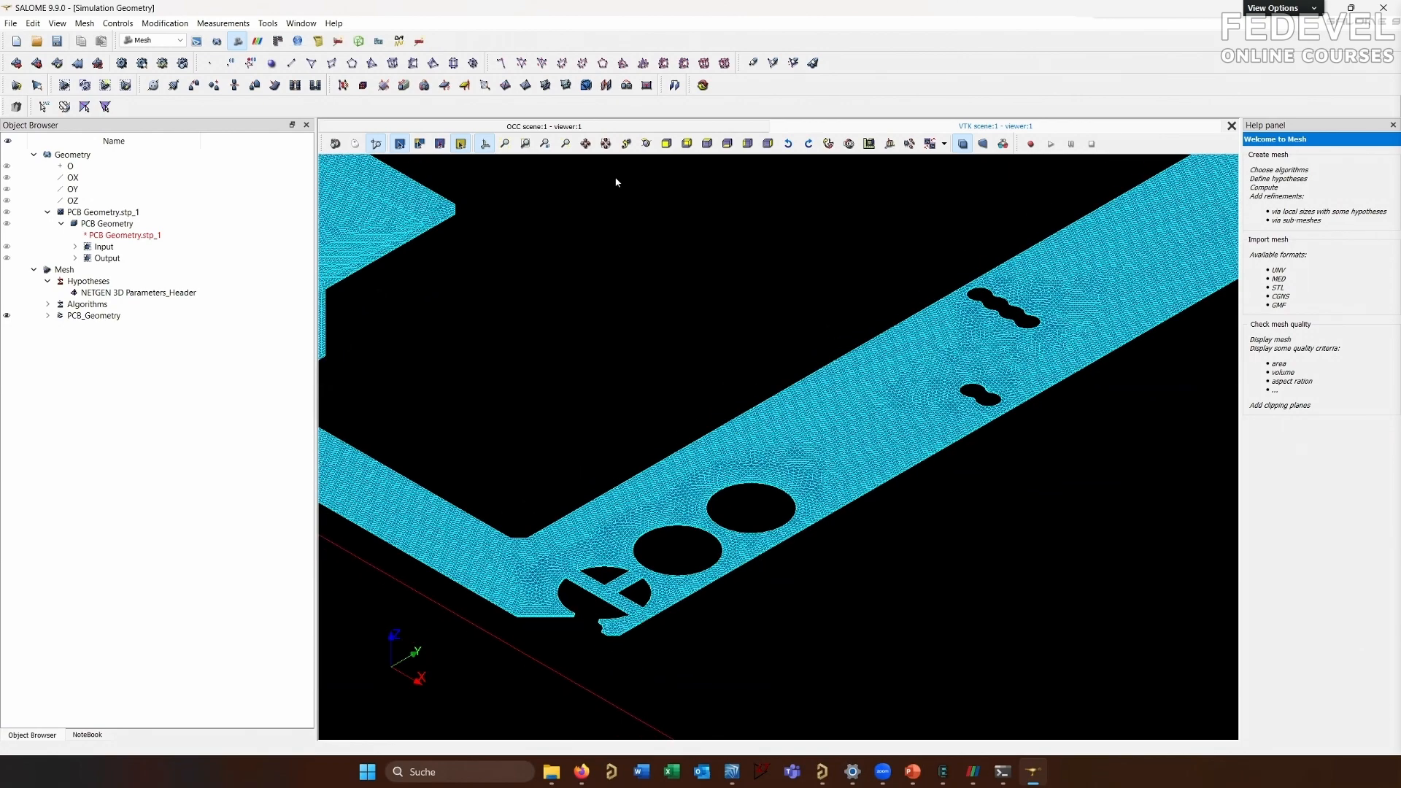
{"action": "scroll", "coordinate": [725, 391], "scroll_direction": "up", "scroll_amount": 4}
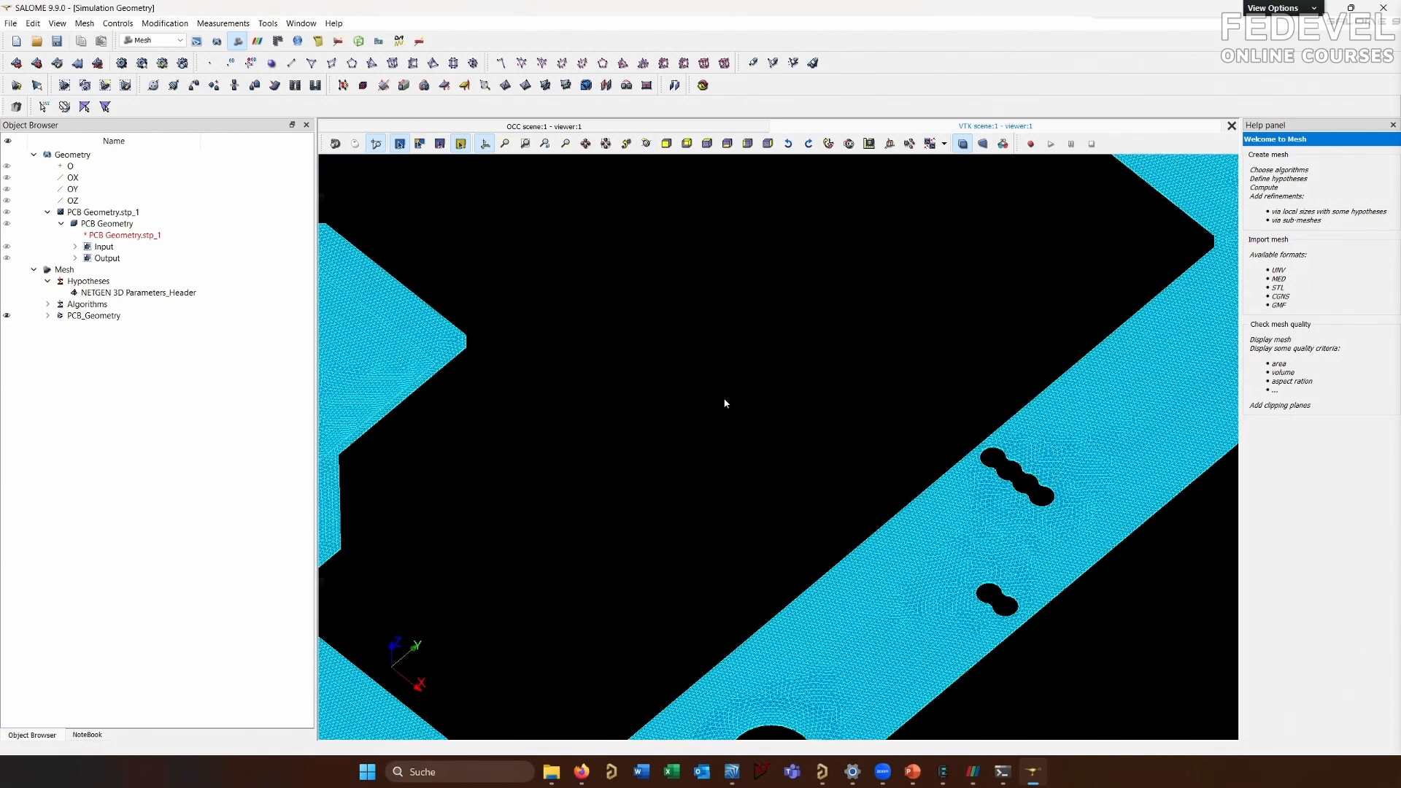
Set the maximum size of the NETGEN 3D Parameters_Header hypothesis to 0.0005 and accept the change
{"action": "scroll", "coordinate": [725, 403], "scroll_direction": "down", "scroll_amount": 5}
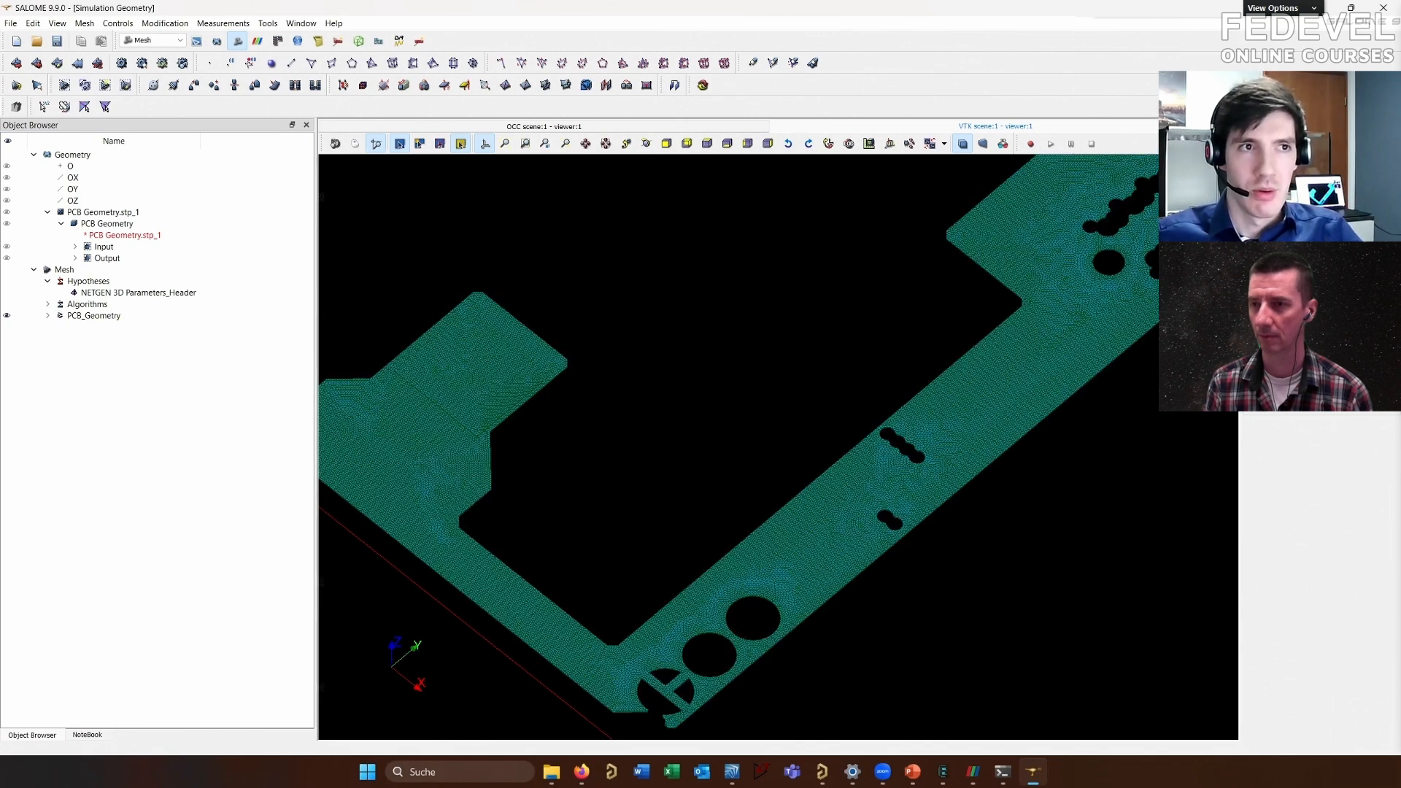
{"action": "left_click", "coordinate": [732, 771]}
{"action": "left_click", "coordinate": [1033, 771]}
{"action": "scroll", "coordinate": [912, 665], "scroll_direction": "up", "scroll_amount": 1}
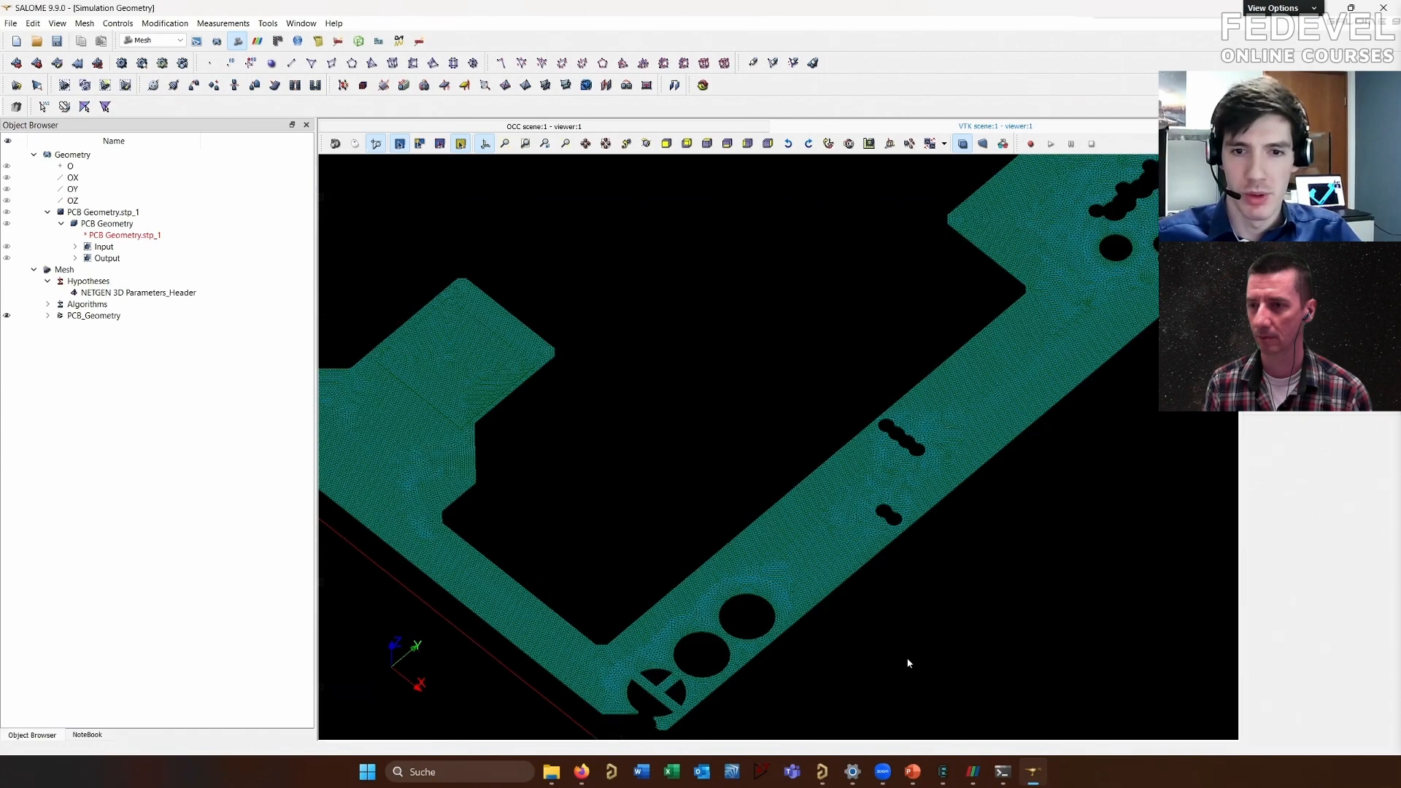
{"action": "scroll", "coordinate": [912, 666], "scroll_direction": "up", "scroll_amount": 3}
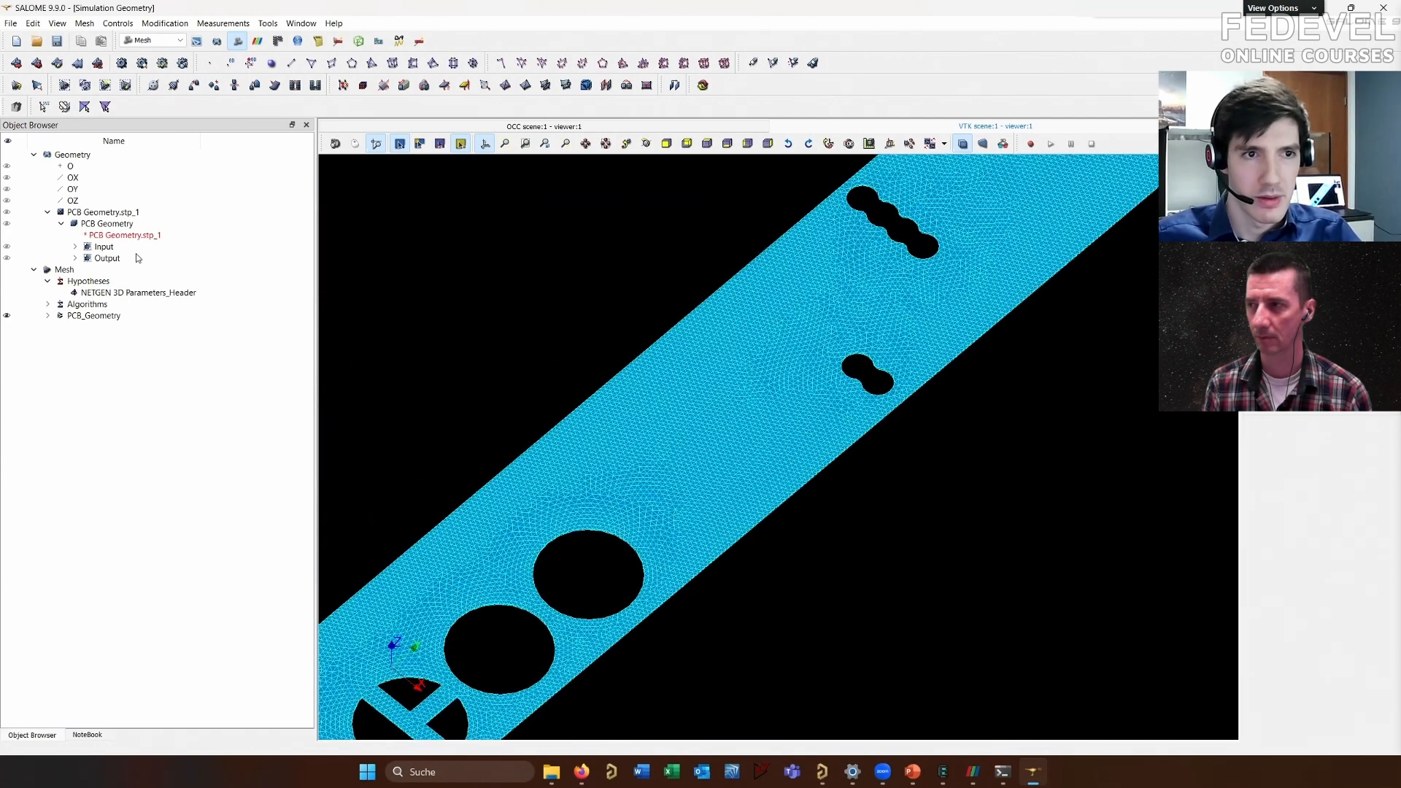
{"action": "right_click", "coordinate": [130, 293]}
{"action": "left_click", "coordinate": [177, 317]}
{"action": "left_click_drag", "start_coordinate": [725, 316], "coordinate": [723, 320]}
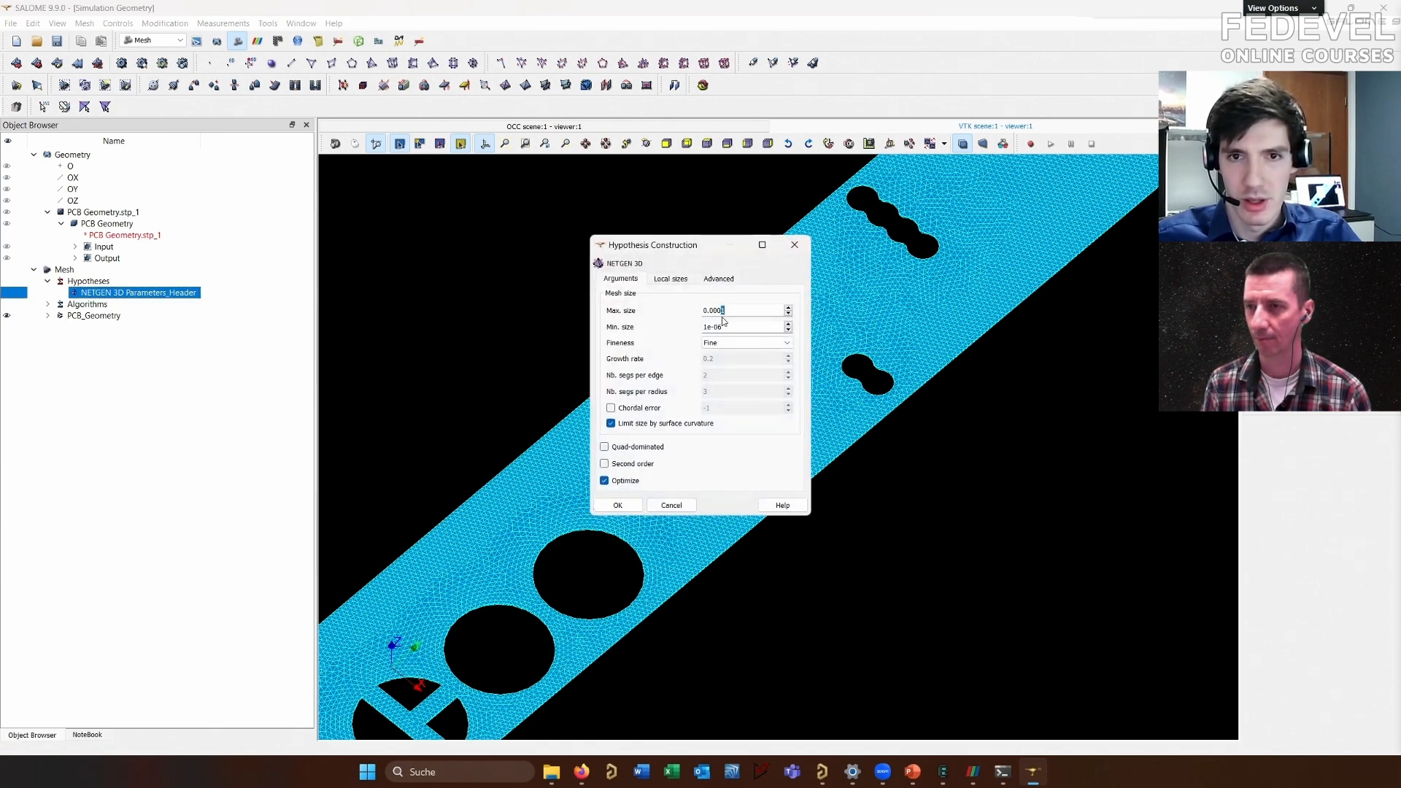
{"action": "type", "text": "5"}
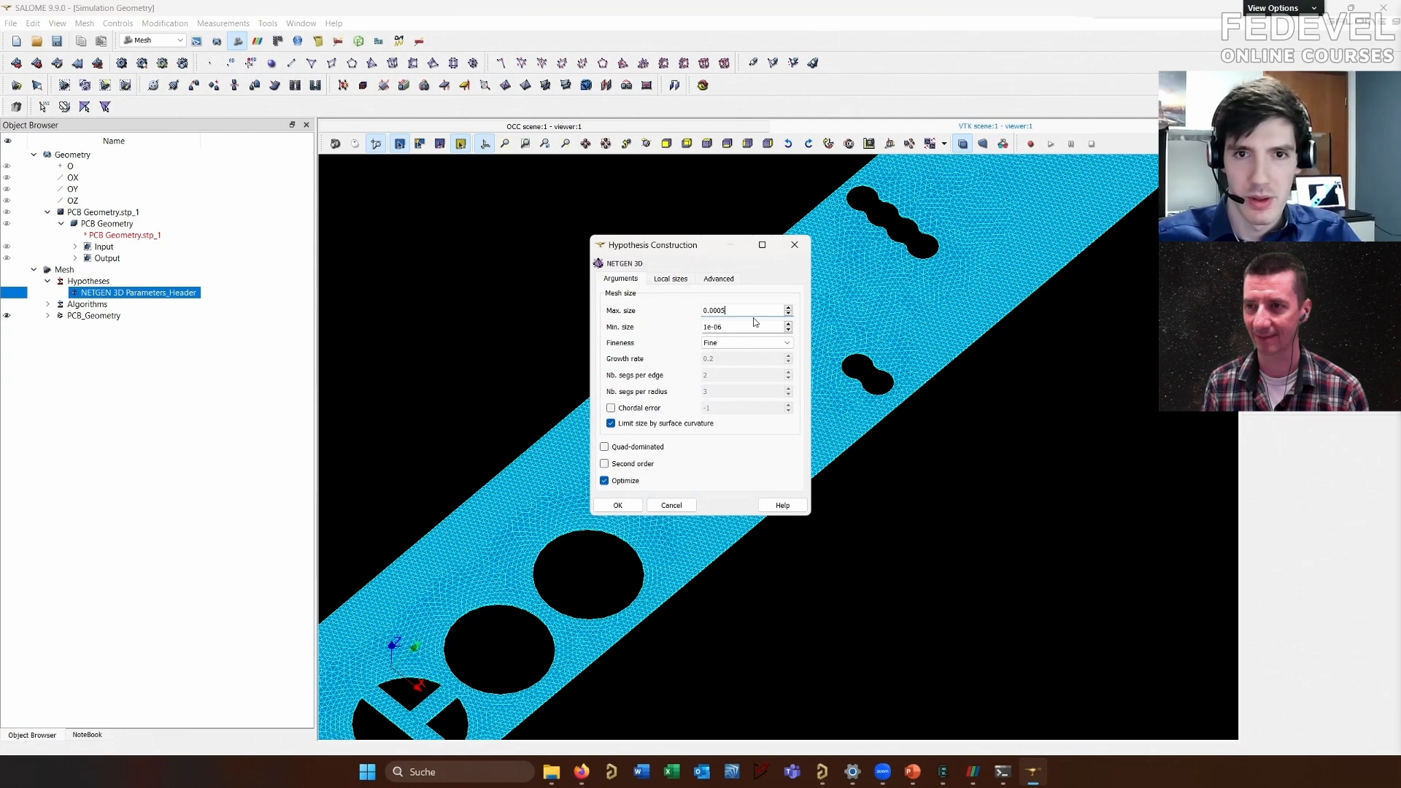
{"action": "left_click", "coordinate": [618, 506]}
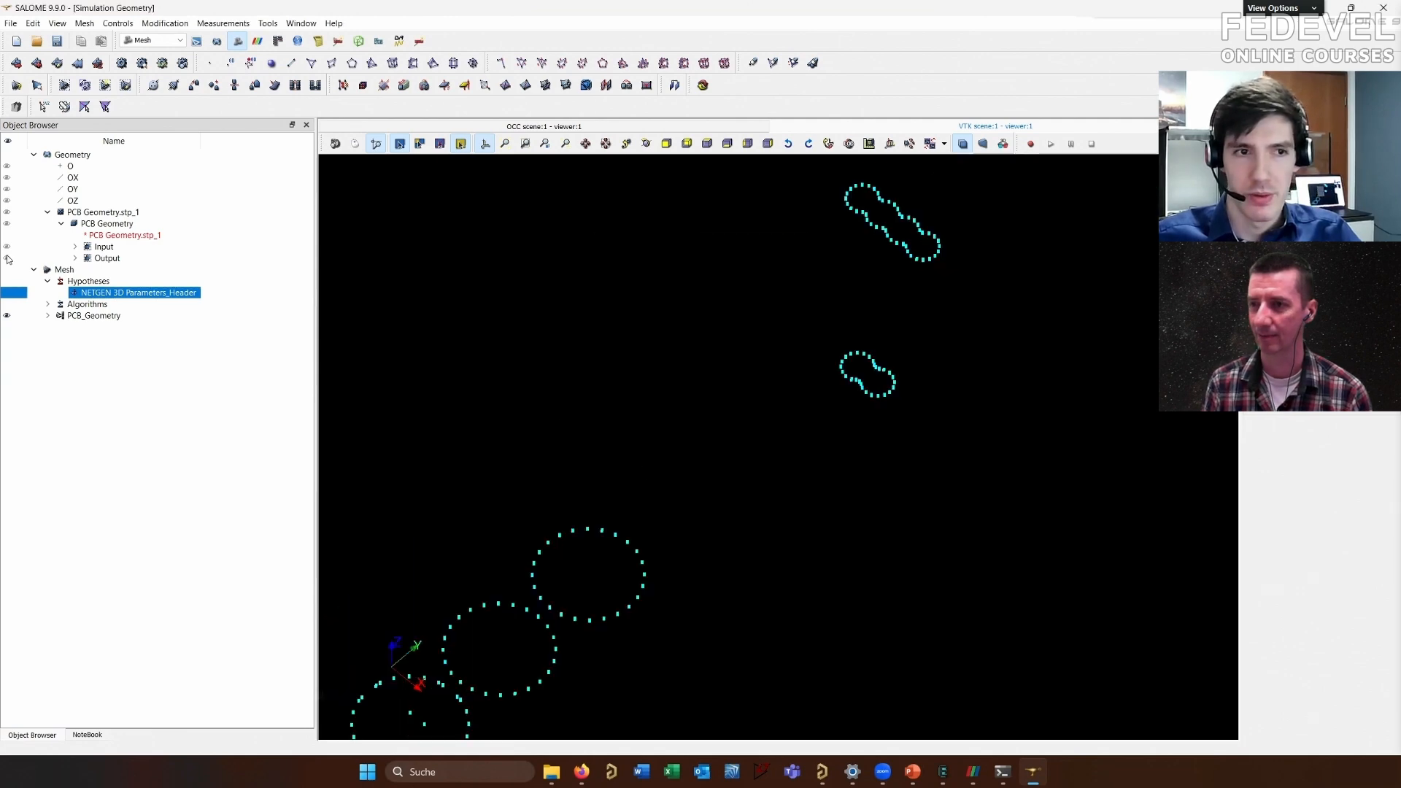
Recompute the PCB_Geometry mesh, inspect the elements around the small via cut-outs, and close the computation report
{"action": "right_click", "coordinate": [93, 315]}
{"action": "left_click", "coordinate": [117, 386]}
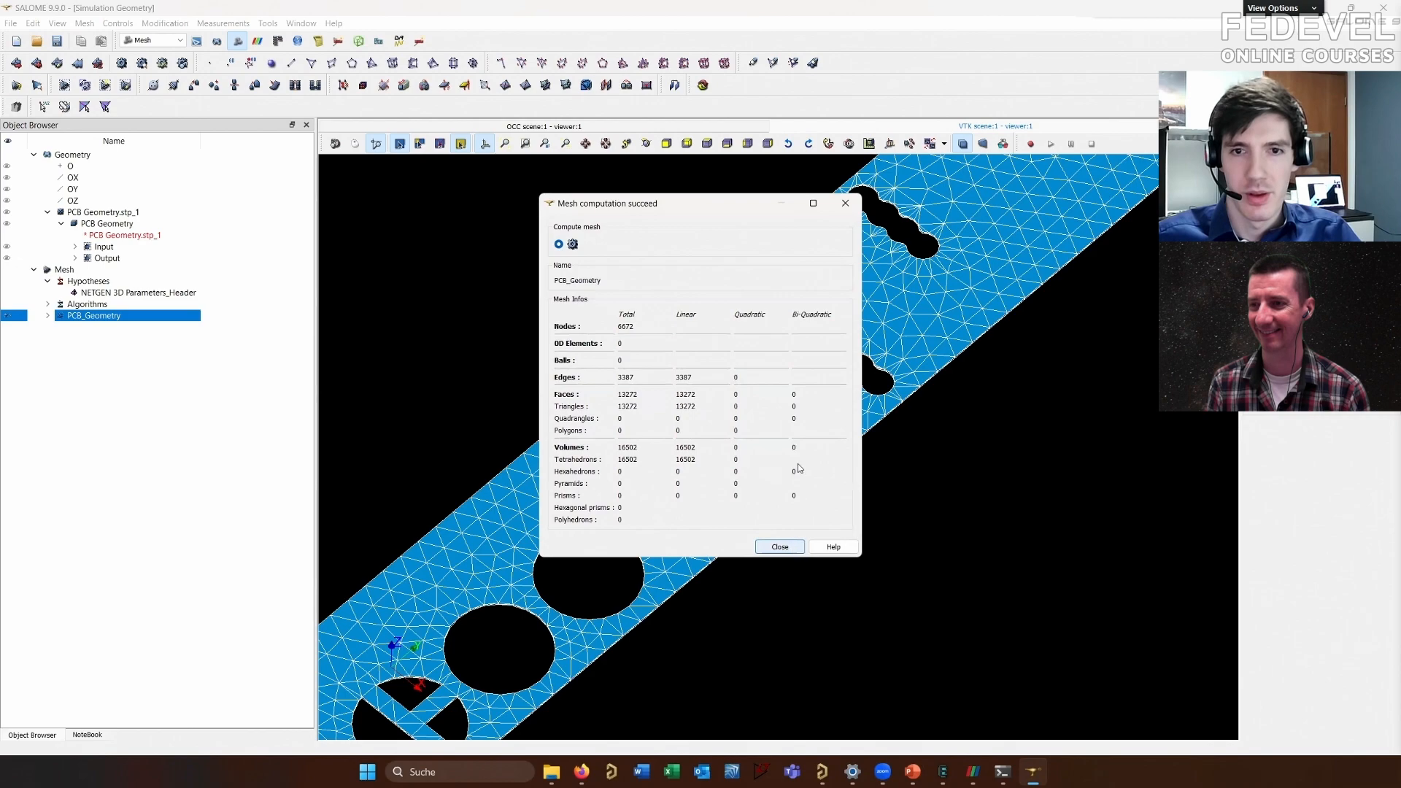
{"action": "left_click_drag", "start_coordinate": [732, 203], "coordinate": [402, 215]}
{"action": "scroll", "coordinate": [877, 385], "scroll_direction": "up", "scroll_amount": 6}
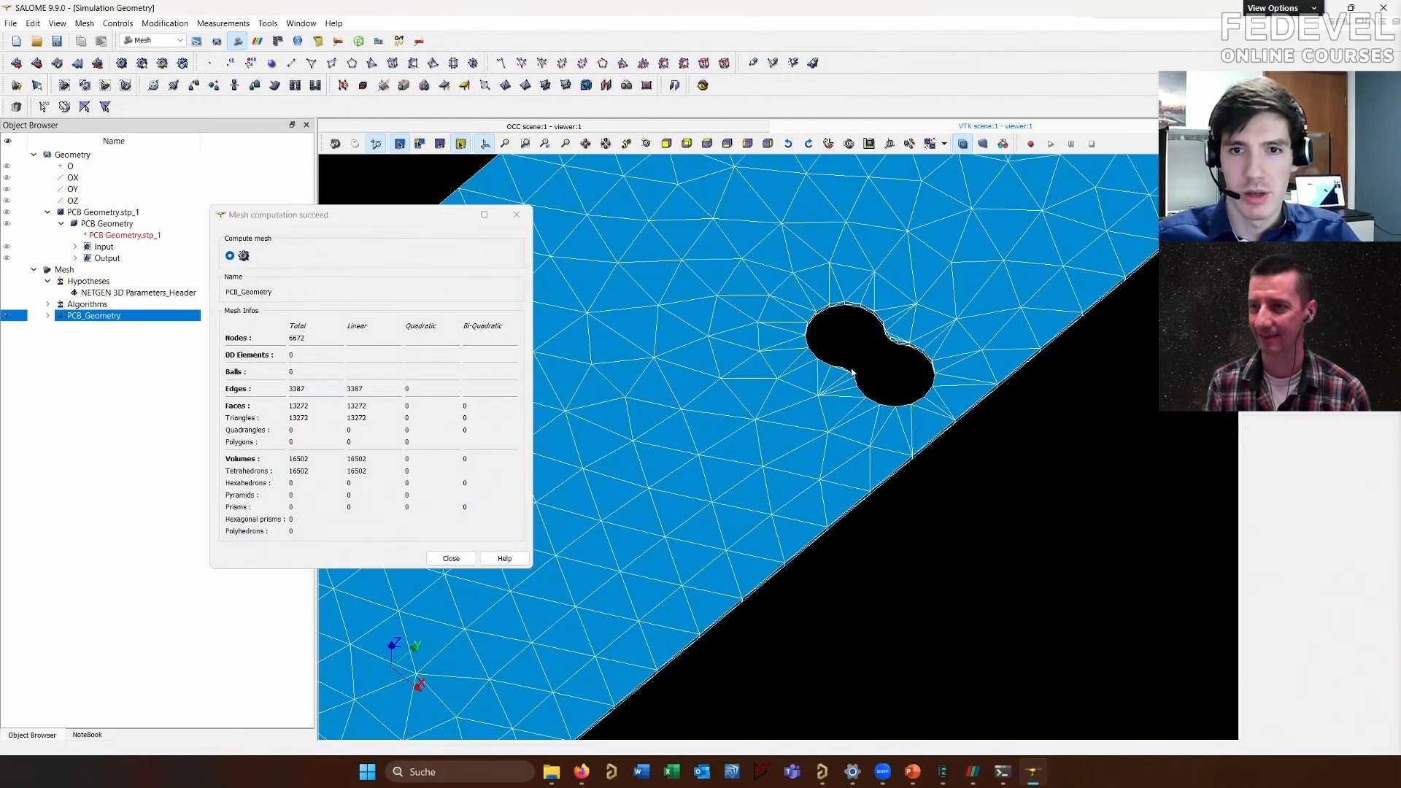
{"action": "scroll", "coordinate": [848, 374], "scroll_direction": "up", "scroll_amount": 3}
{"action": "scroll", "coordinate": [920, 427], "scroll_direction": "down", "scroll_amount": 8}
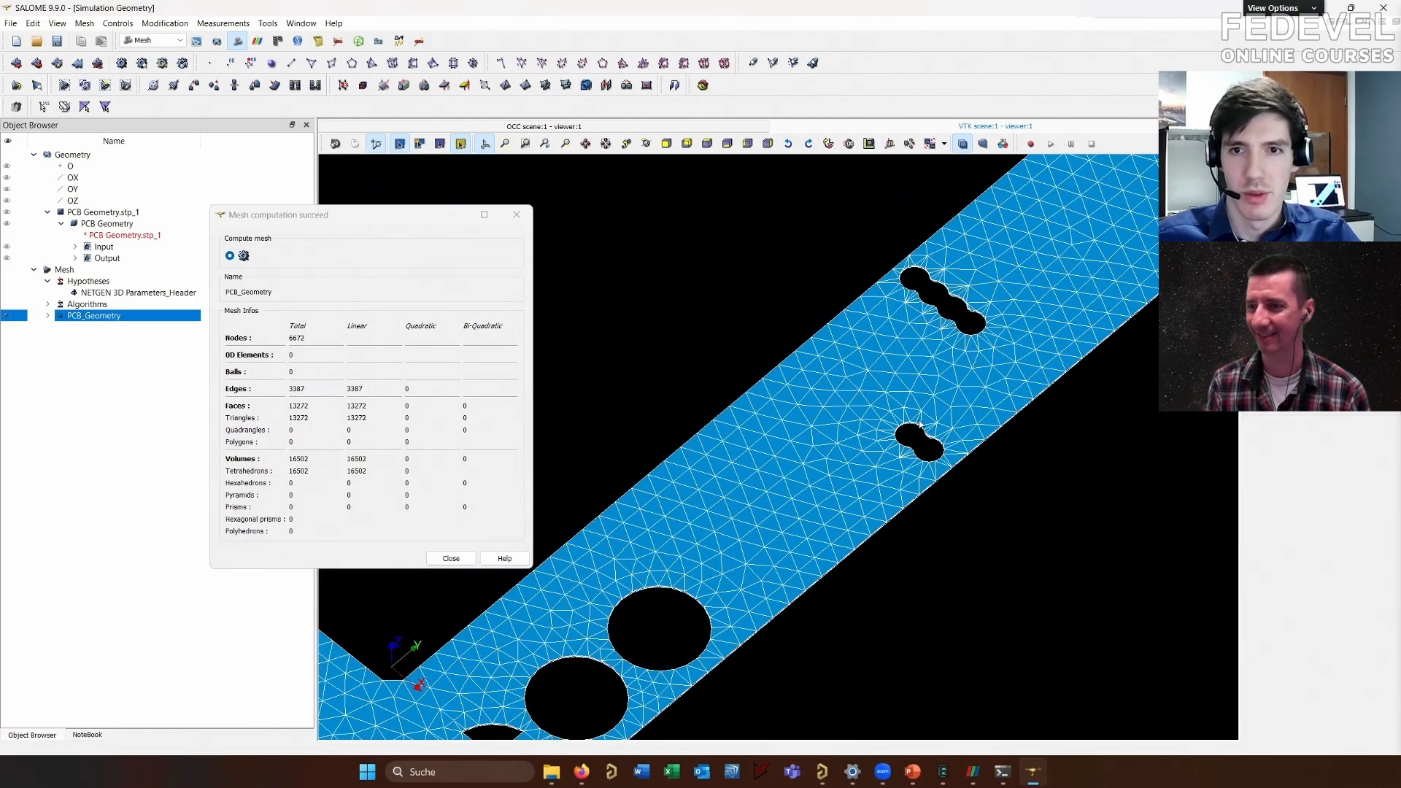
{"action": "scroll", "coordinate": [920, 427], "scroll_direction": "down", "scroll_amount": 4}
{"action": "left_click", "coordinate": [451, 558]}
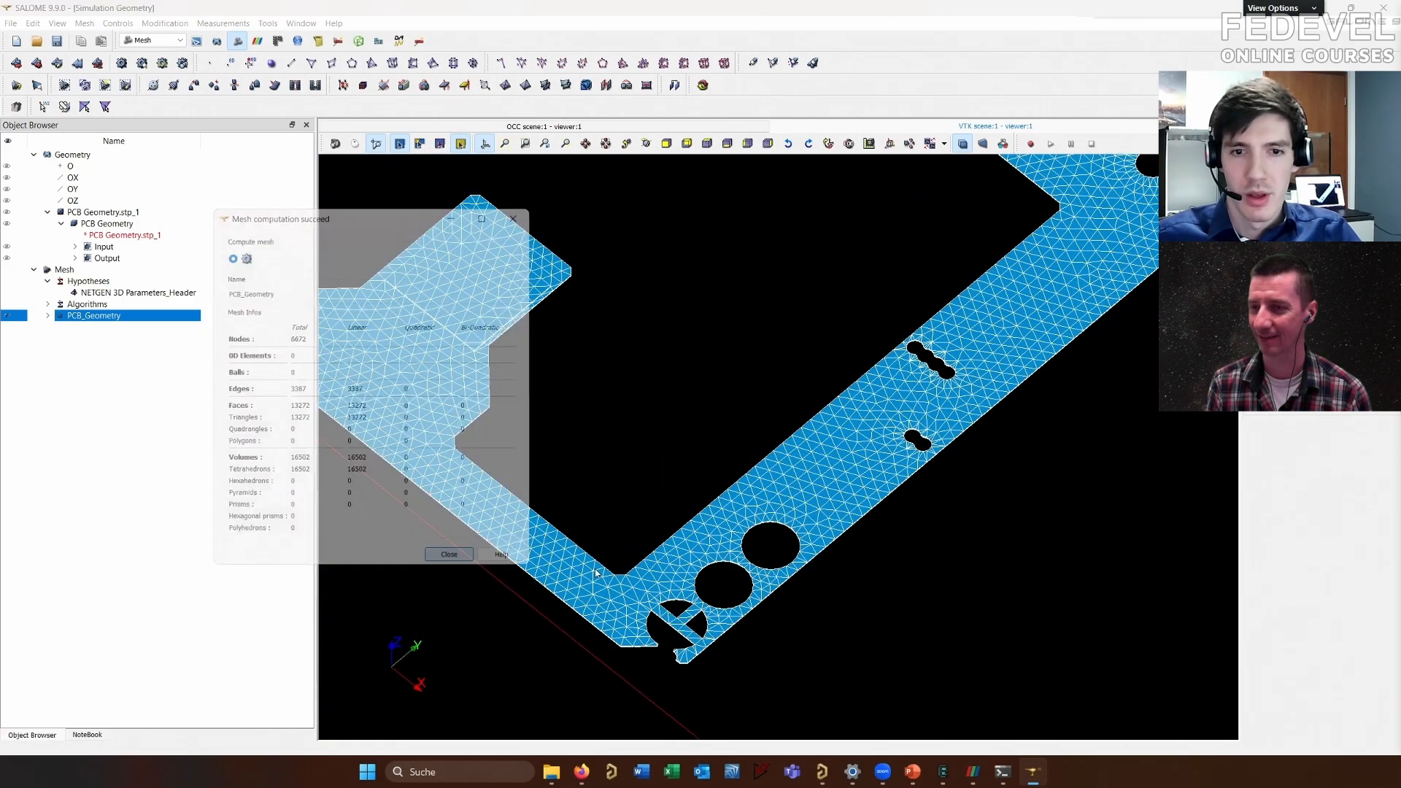
Expand the PCB_Geometry mesh's groups of faces and display the Input group at the far end of the copper strip
{"action": "scroll", "coordinate": [599, 438], "scroll_direction": "down", "scroll_amount": 3}
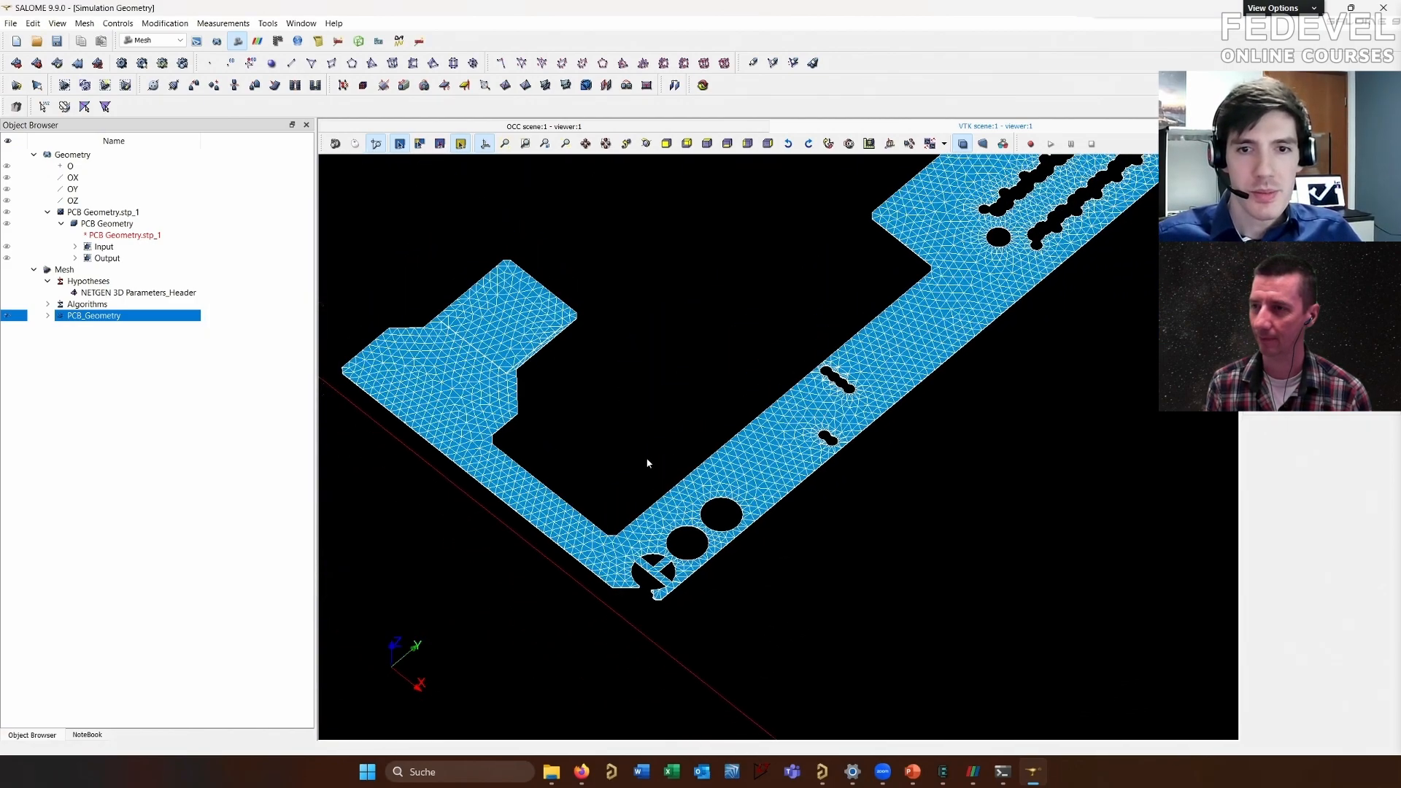
{"action": "scroll", "coordinate": [605, 435], "scroll_direction": "down", "scroll_amount": 6}
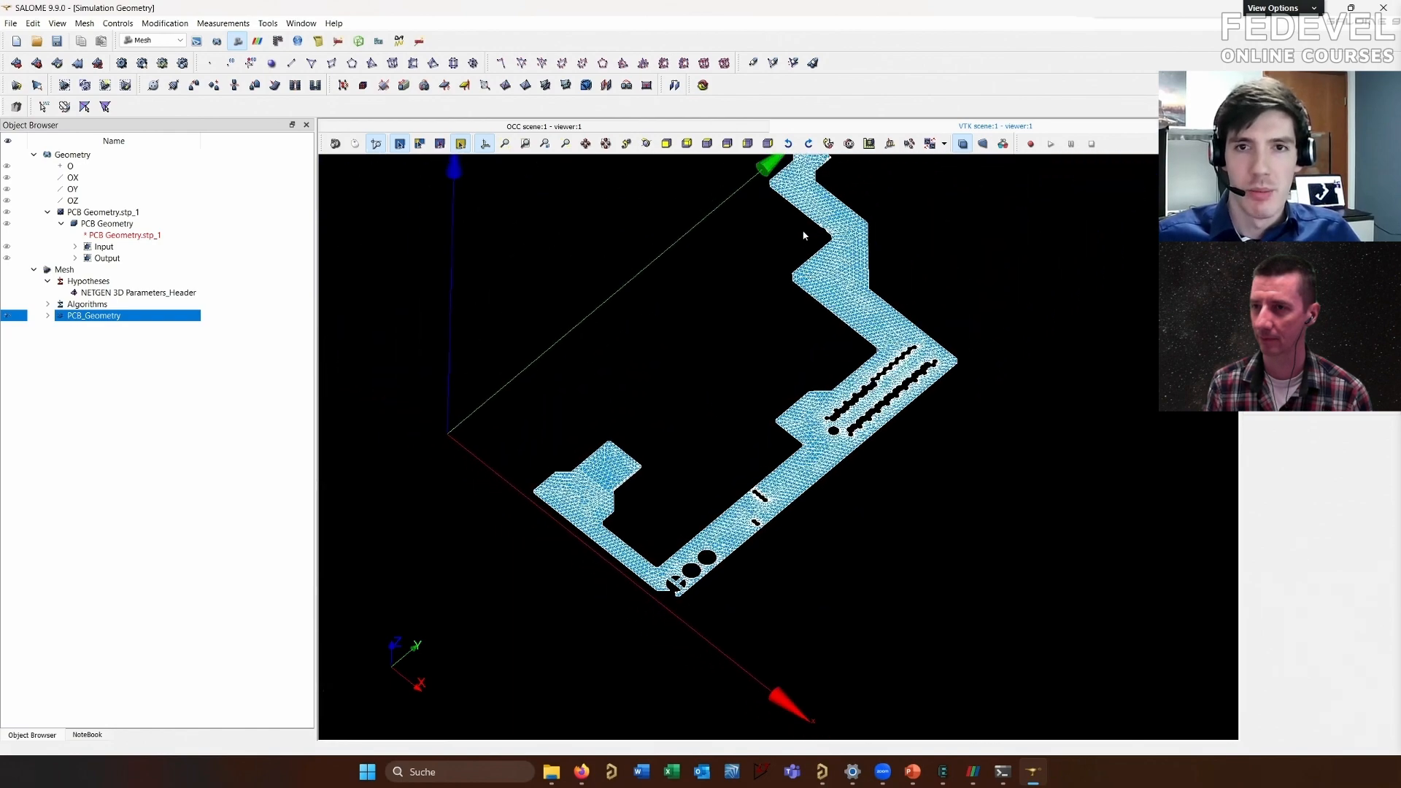
{"action": "scroll", "coordinate": [738, 425], "scroll_direction": "up", "scroll_amount": 1}
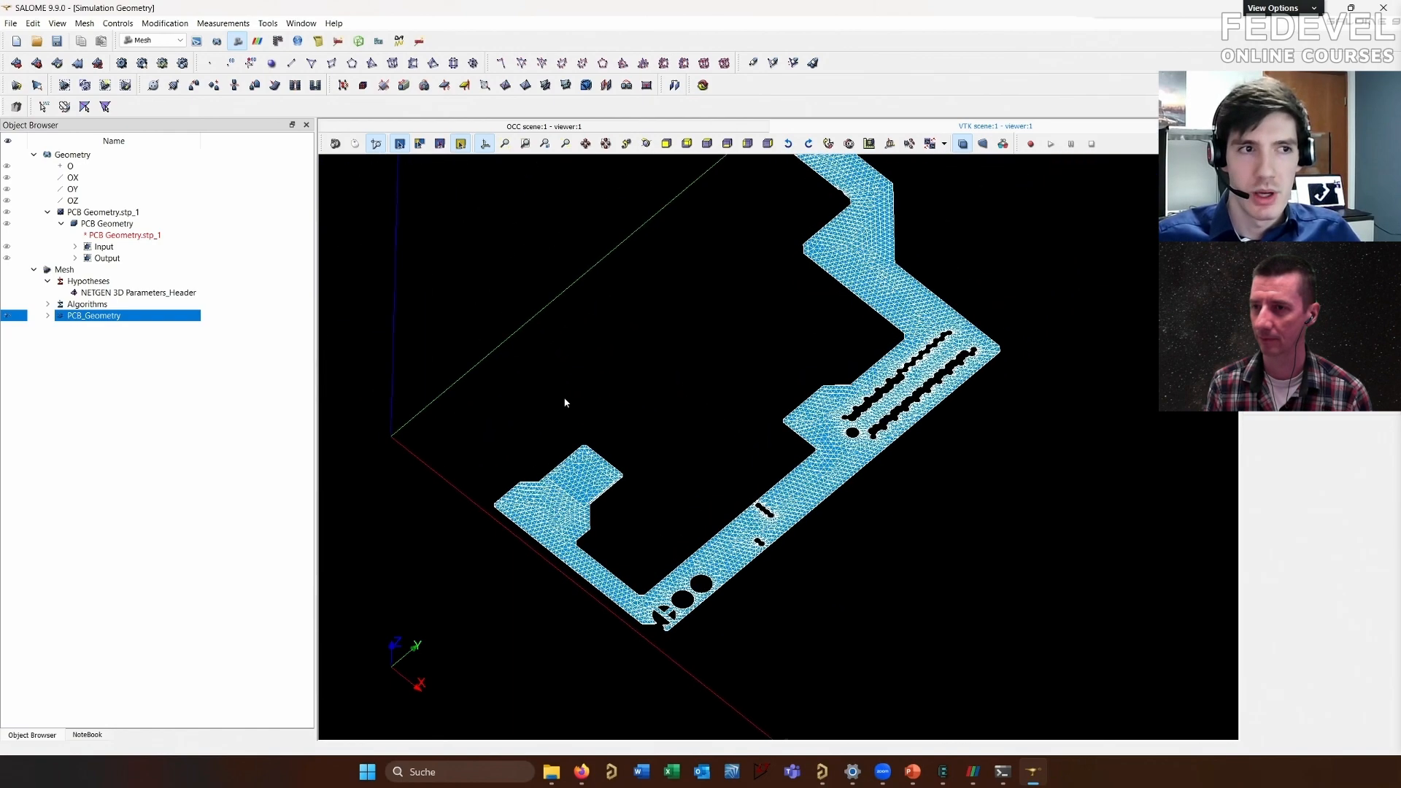
{"action": "right_click", "coordinate": [106, 319]}
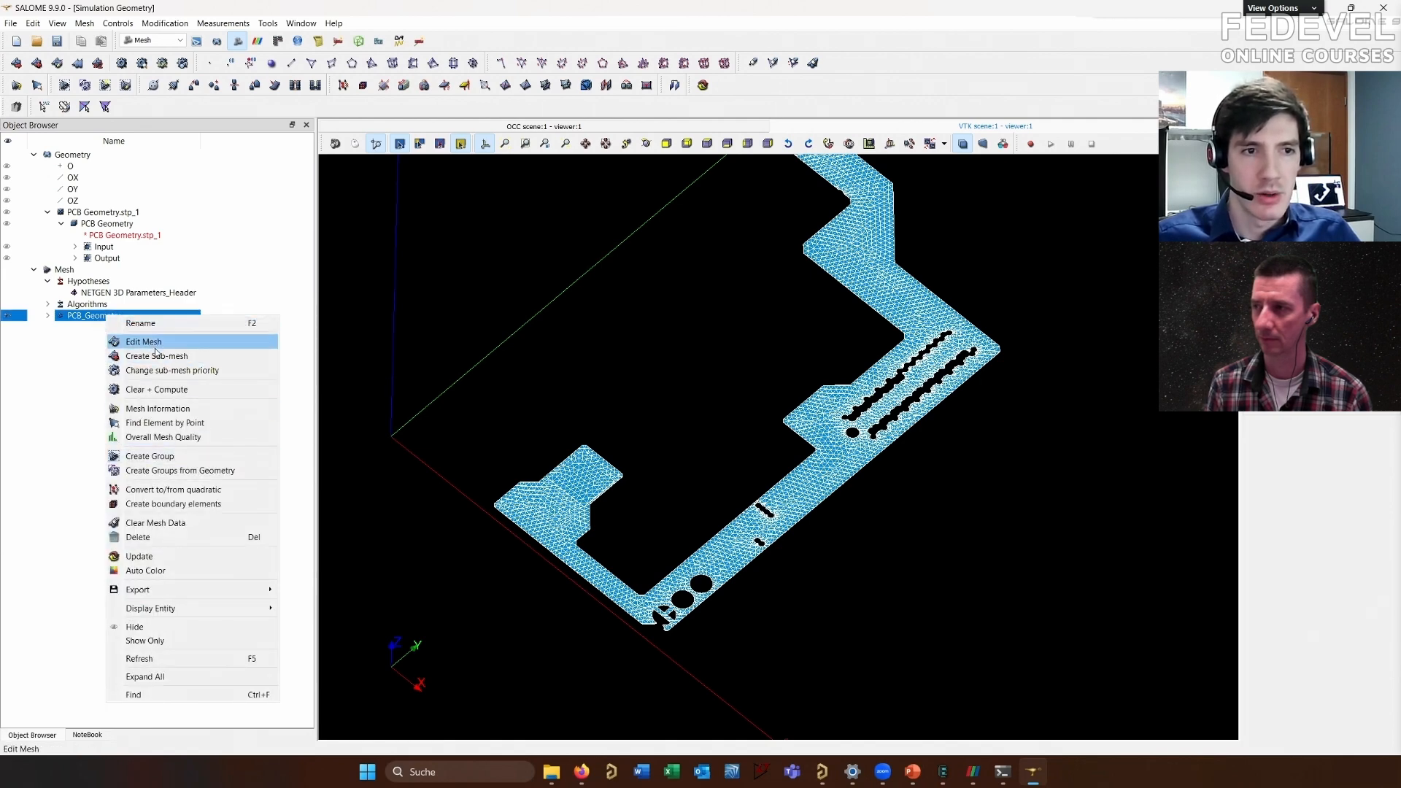
{"action": "left_click", "coordinate": [51, 321]}
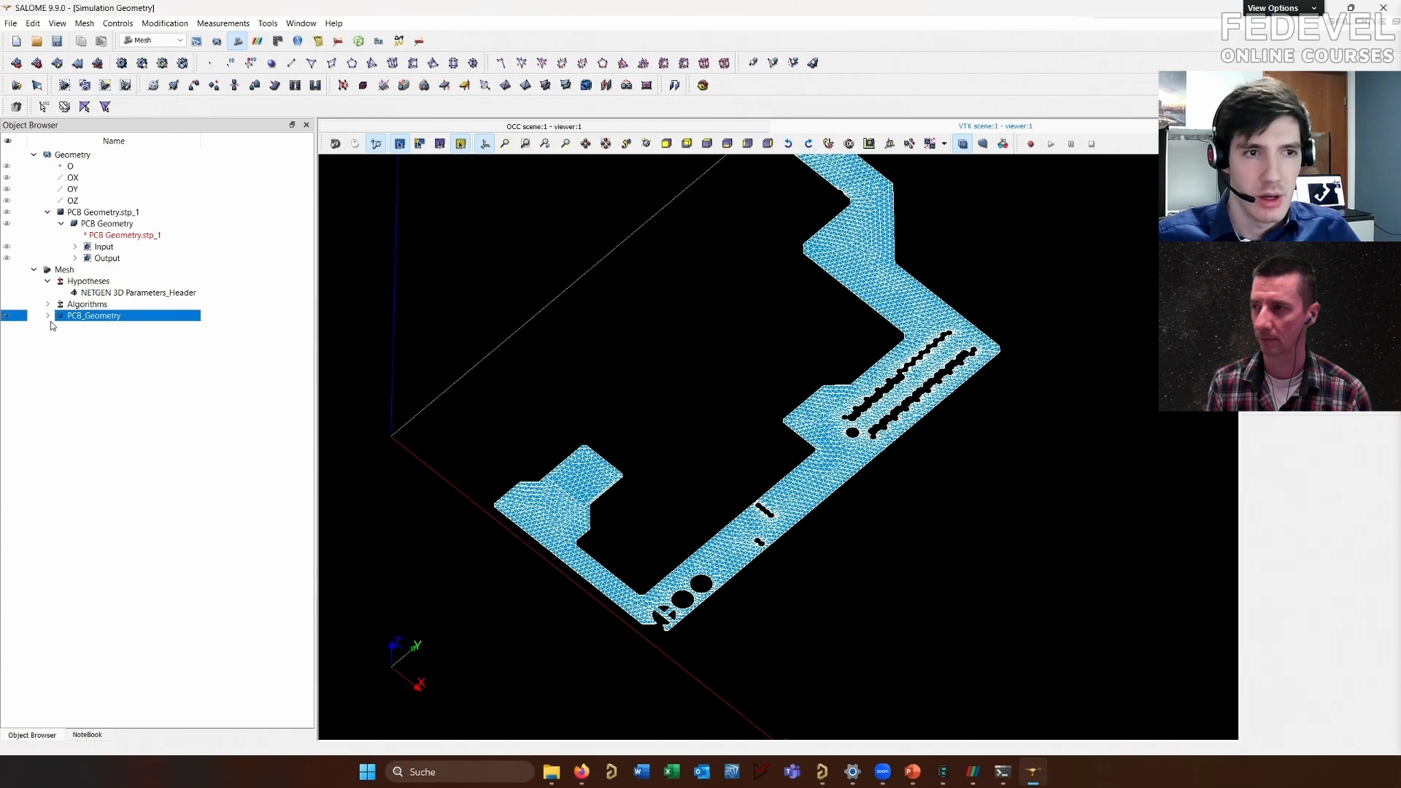
{"action": "left_click", "coordinate": [48, 318]}
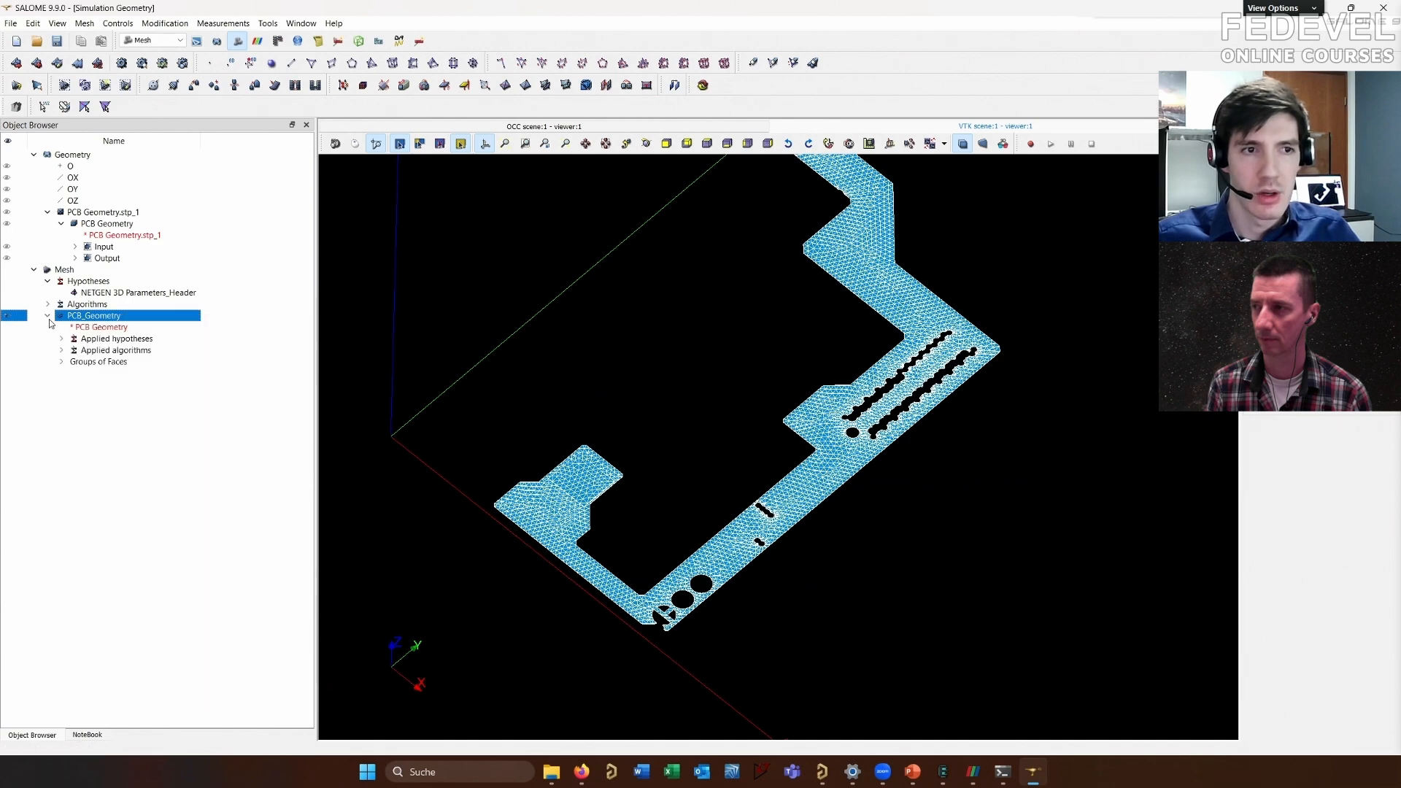
{"action": "left_click", "coordinate": [62, 362]}
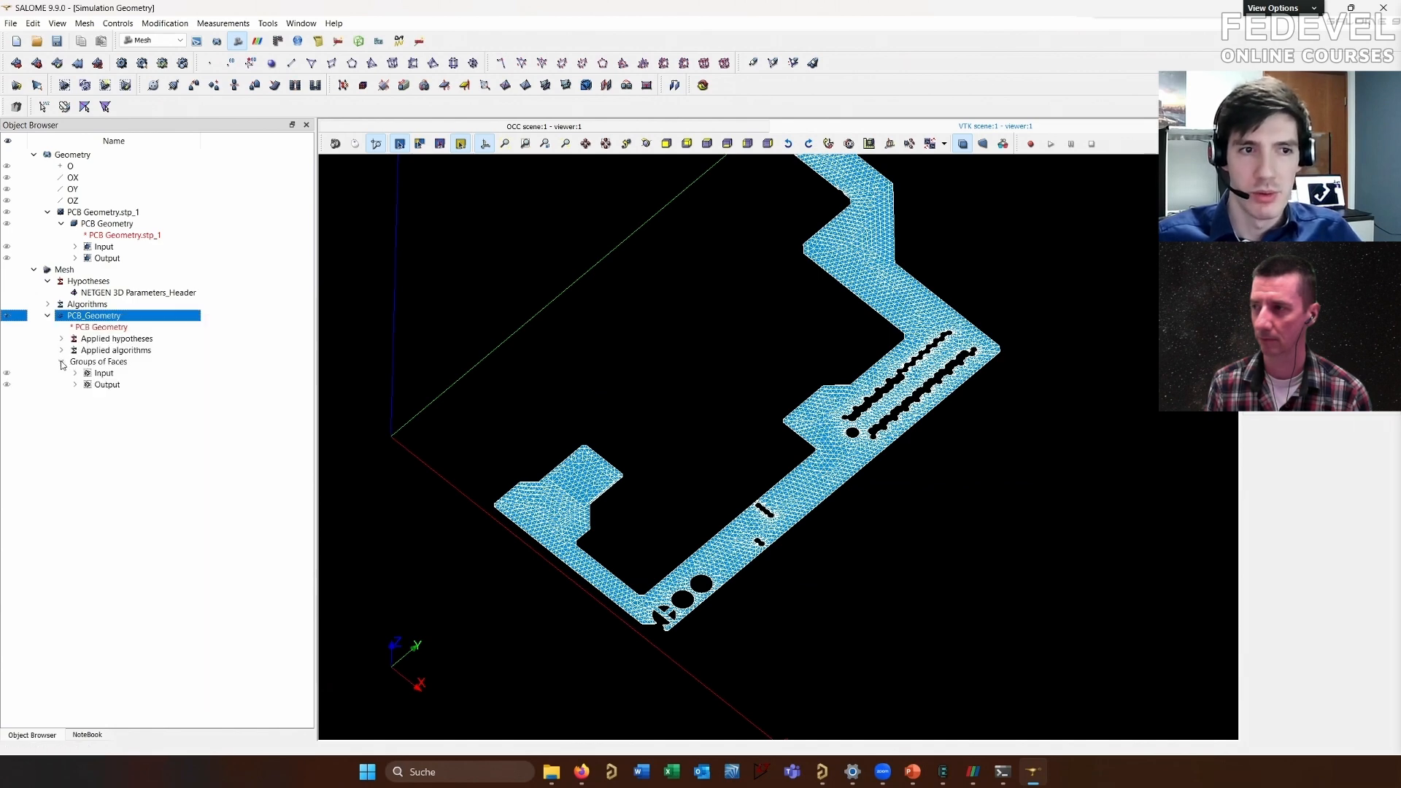
{"action": "left_click", "coordinate": [13, 373]}
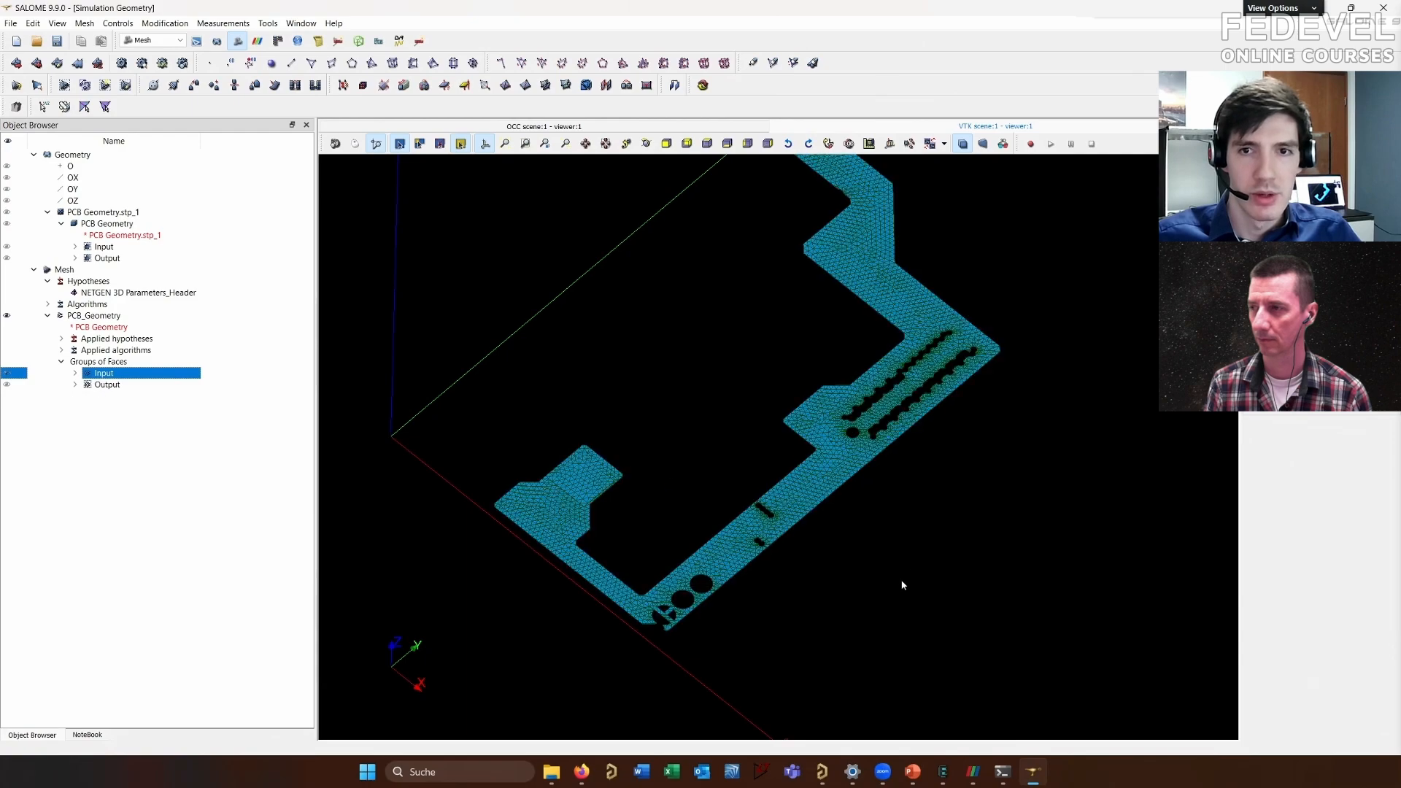
{"action": "scroll", "coordinate": [903, 581], "scroll_direction": "down", "scroll_amount": 3}
{"action": "scroll", "coordinate": [935, 198], "scroll_direction": "up", "scroll_amount": 4}
{"action": "scroll", "coordinate": [800, 241], "scroll_direction": "up", "scroll_amount": 6}
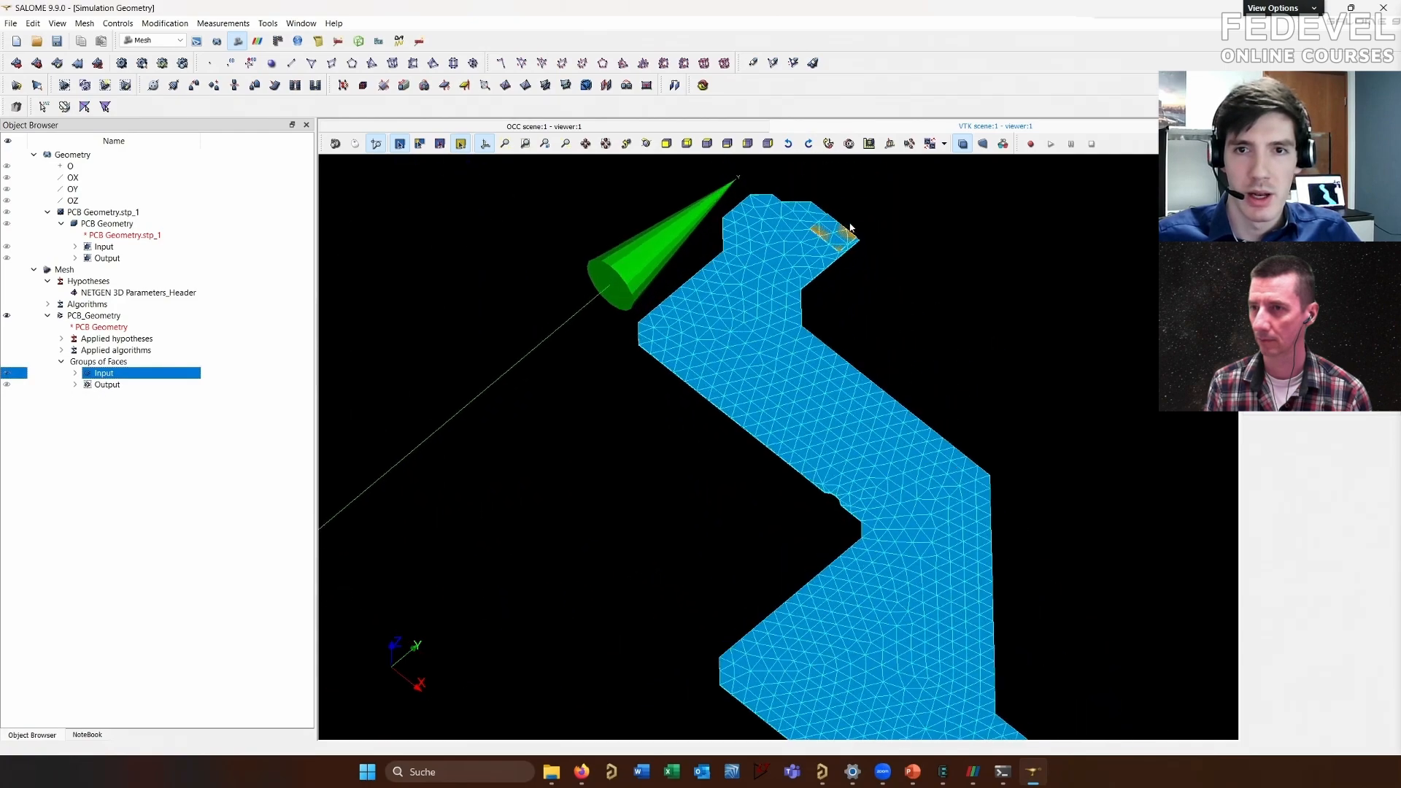
Hide the full PCB_Geometry mesh to view the Input and Output face groups alone, and show the mesh again
{"action": "left_click", "coordinate": [7, 315]}
{"action": "left_click", "coordinate": [6, 384]}
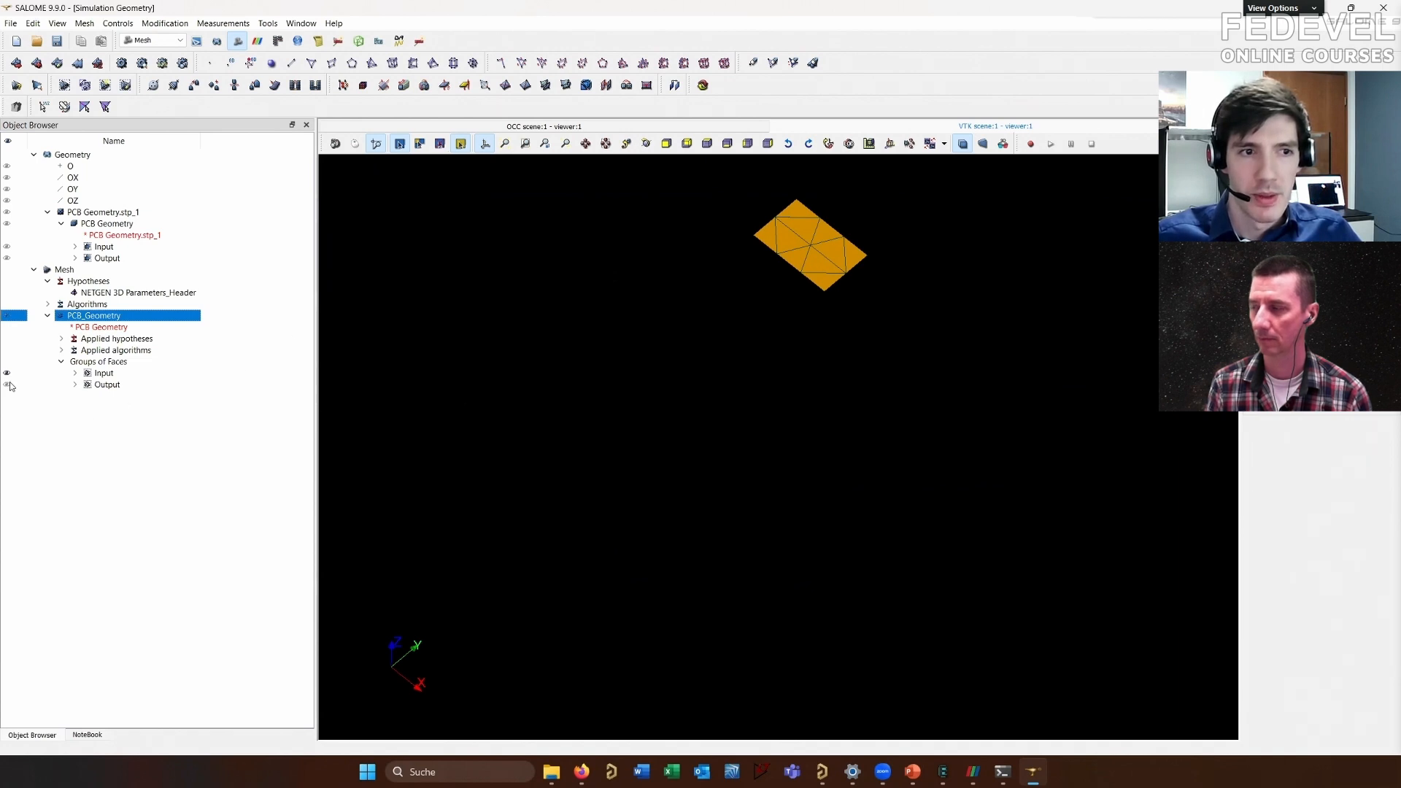
{"action": "scroll", "coordinate": [894, 310], "scroll_direction": "down", "scroll_amount": 2}
{"action": "scroll", "coordinate": [880, 301], "scroll_direction": "down", "scroll_amount": 5}
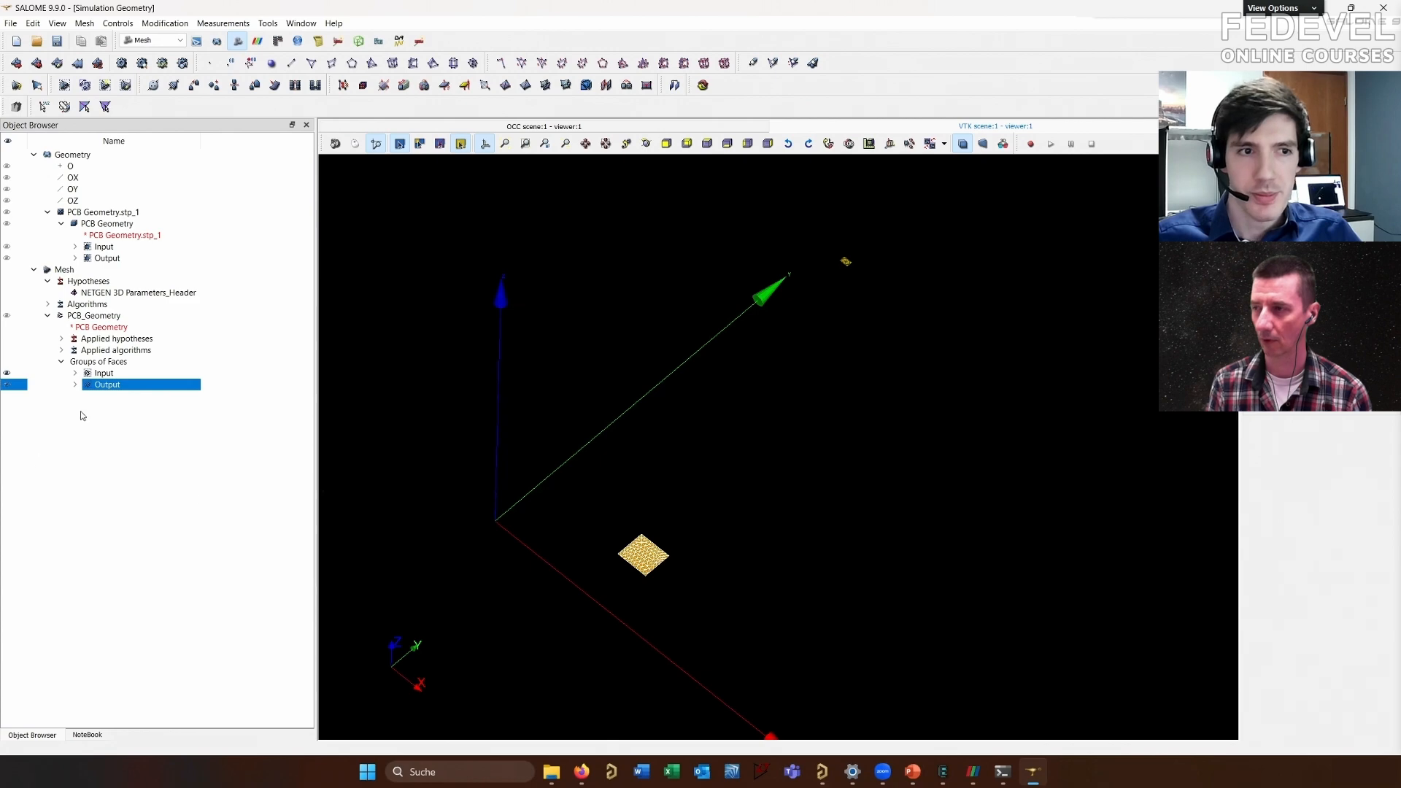
{"action": "left_click", "coordinate": [9, 317]}
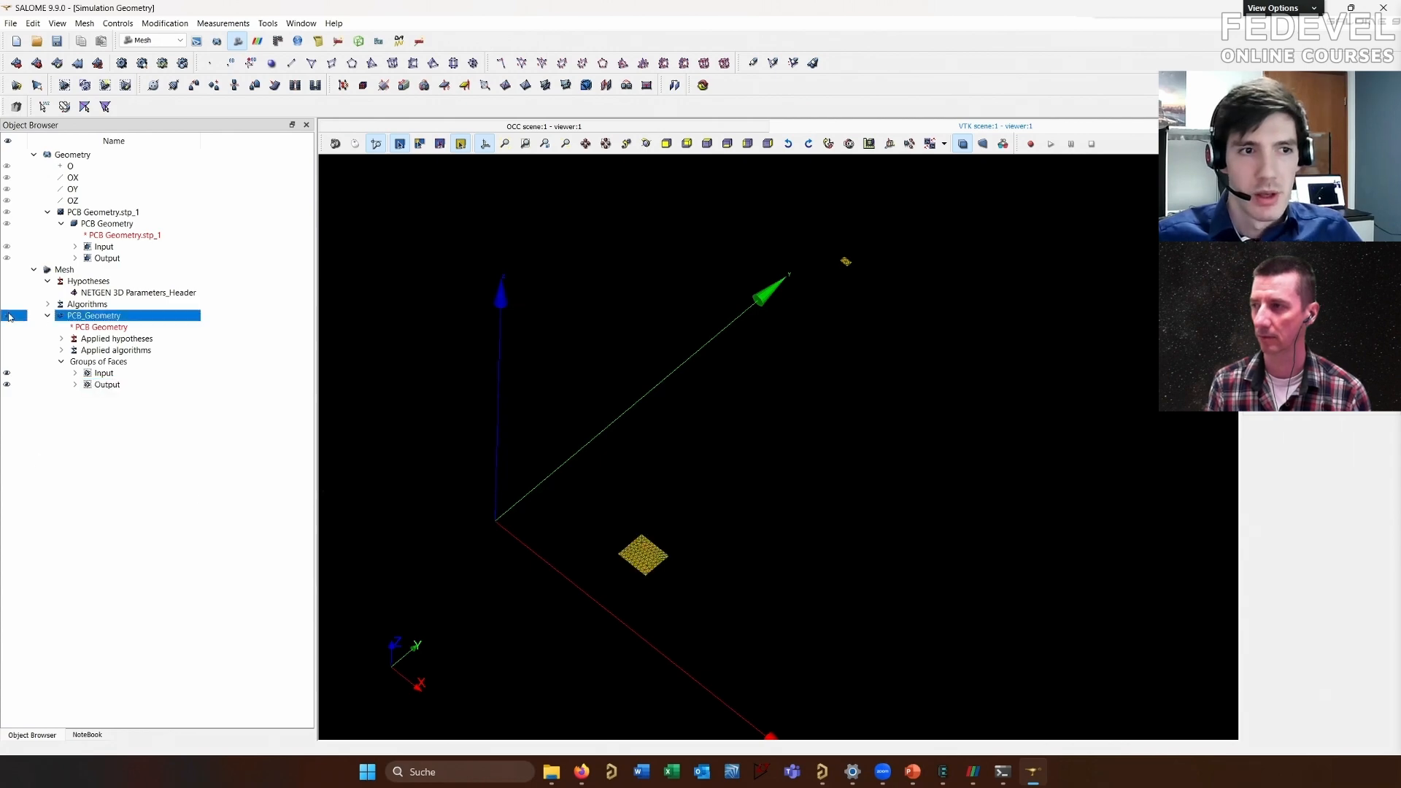
Export the PCB_Geometry mesh as a UNV file named PCB_Geometry in the Simulation folder
{"action": "right_click", "coordinate": [153, 325]}
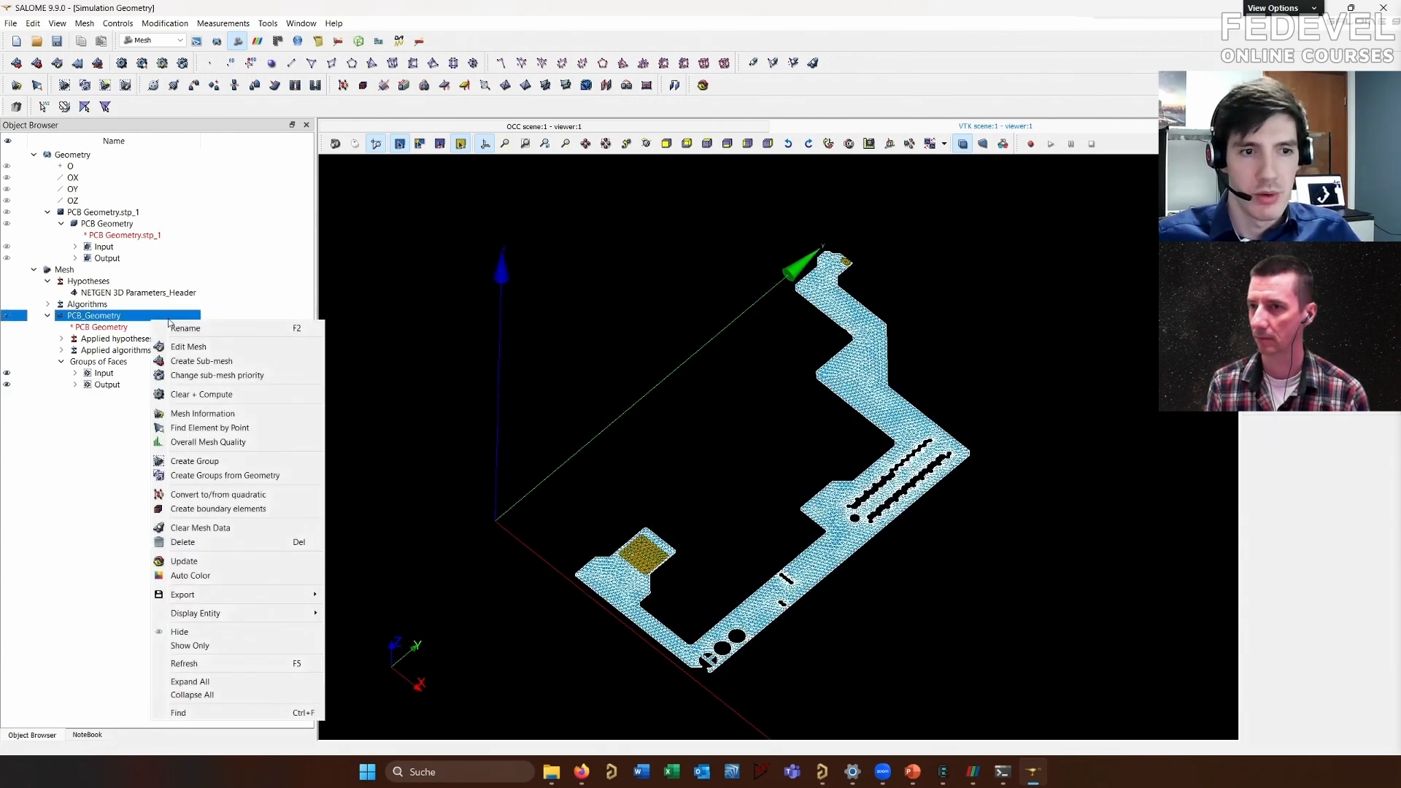
{"action": "mouse_move", "coordinate": [255, 598]}
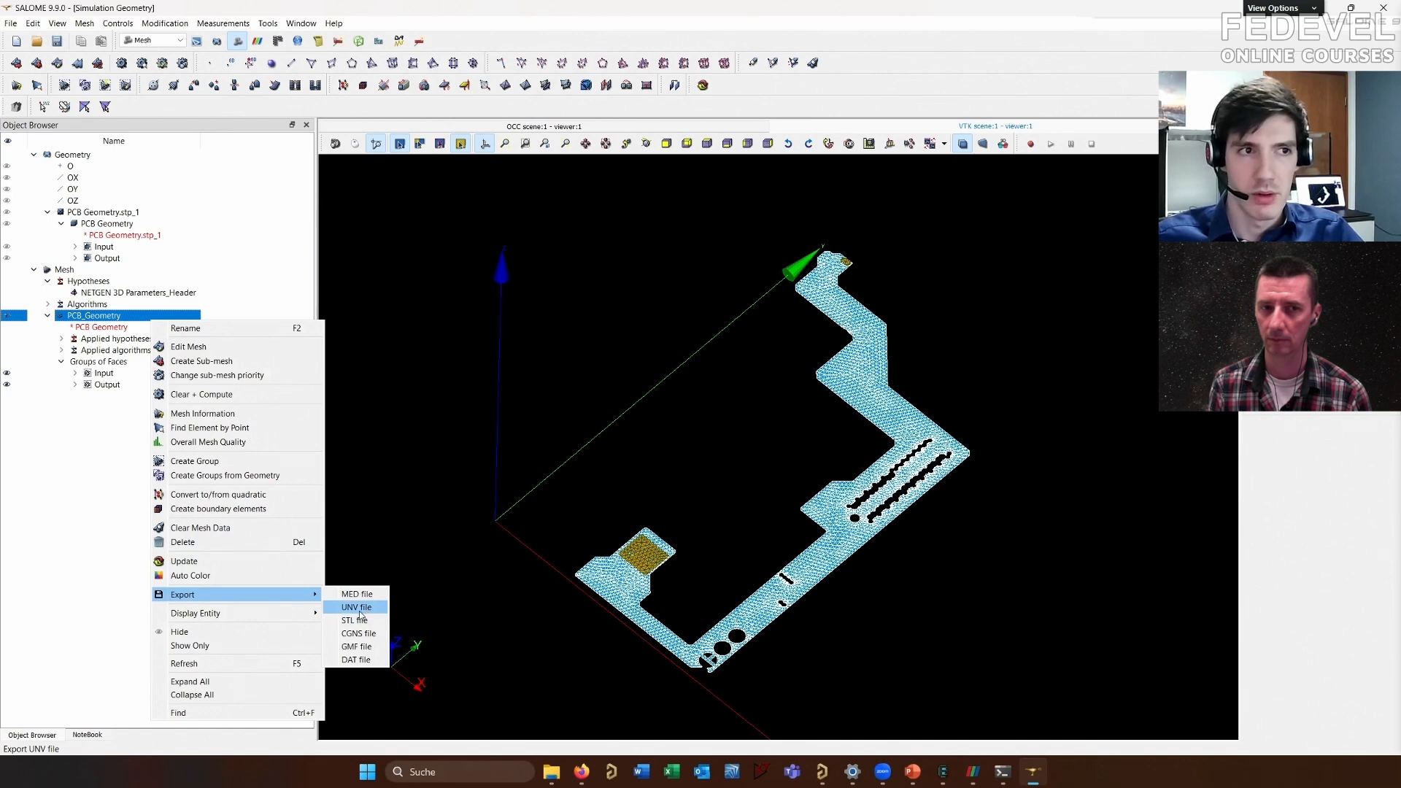
{"action": "left_click", "coordinate": [358, 608]}
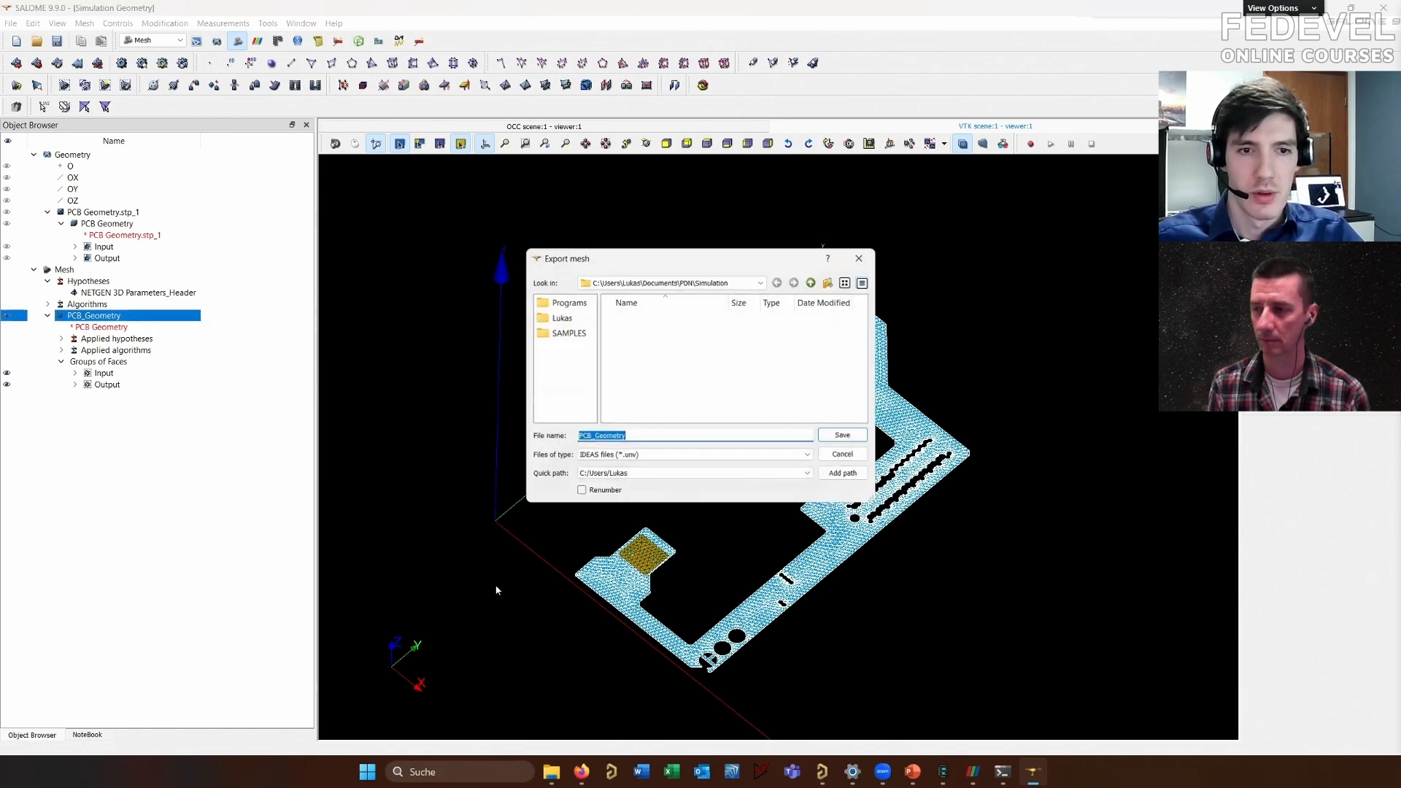
{"action": "left_click", "coordinate": [656, 435]}
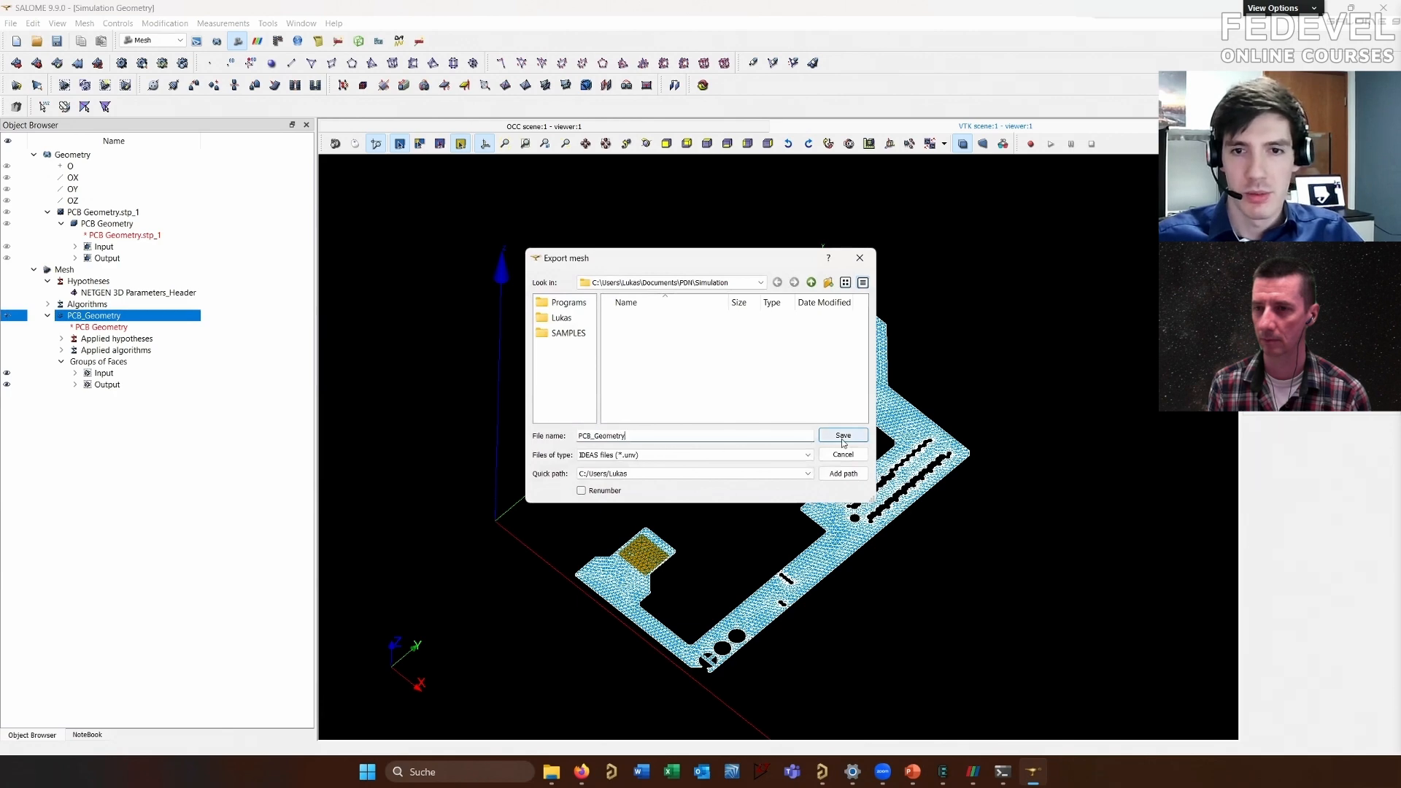
{"action": "left_click", "coordinate": [842, 436]}
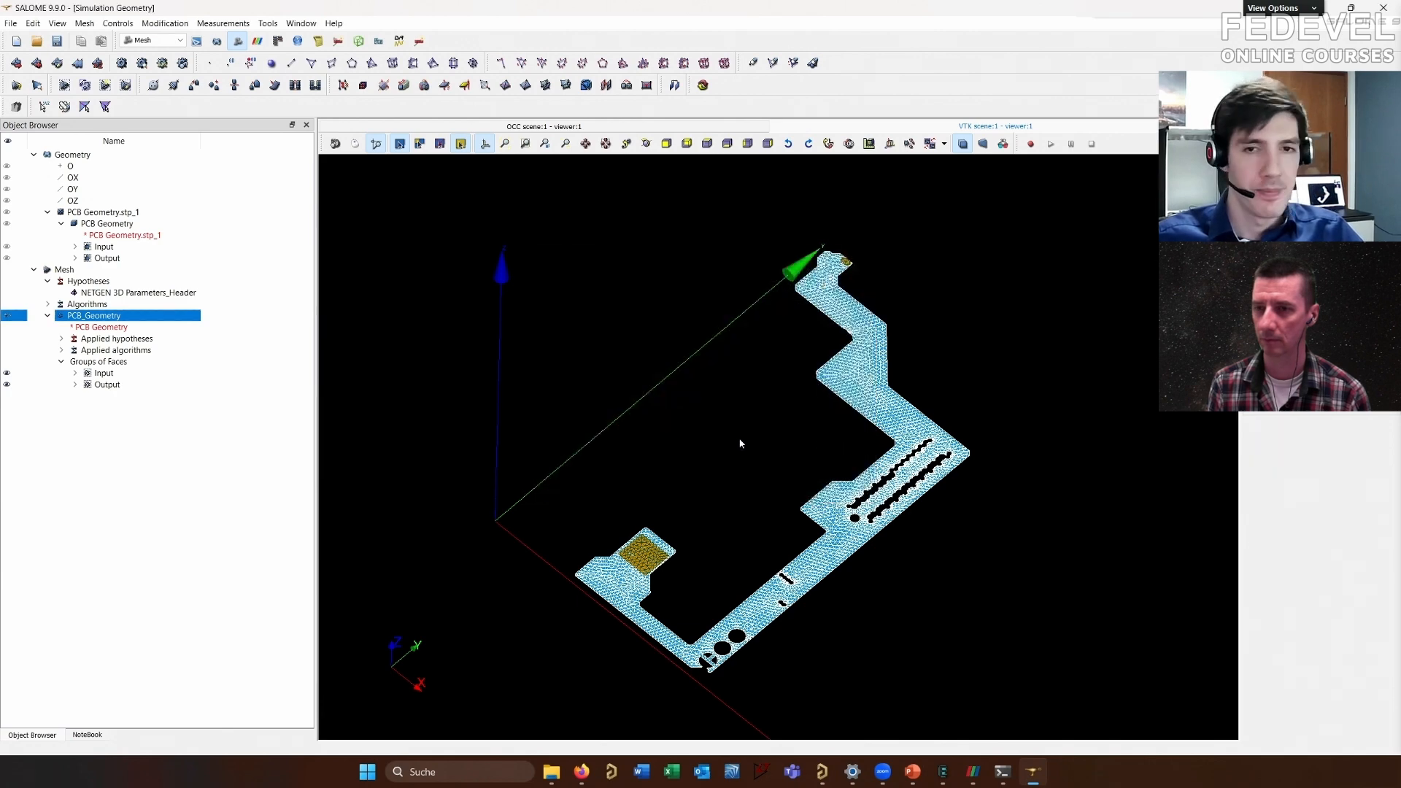
Save the Simulation Geometry study and quit SALOME
{"action": "scroll", "coordinate": [730, 445], "scroll_direction": "down", "scroll_amount": 3}
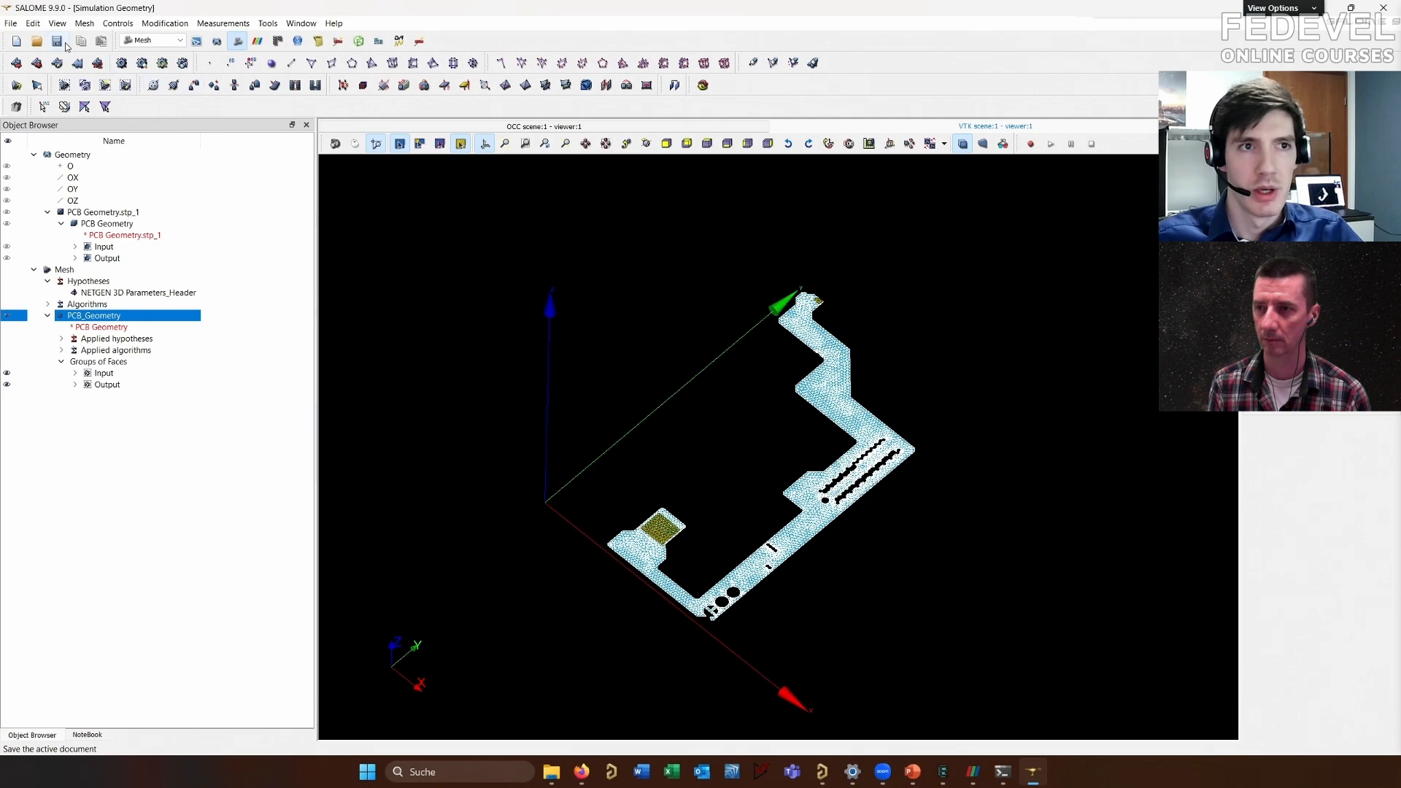
{"action": "left_click", "coordinate": [583, 275]}
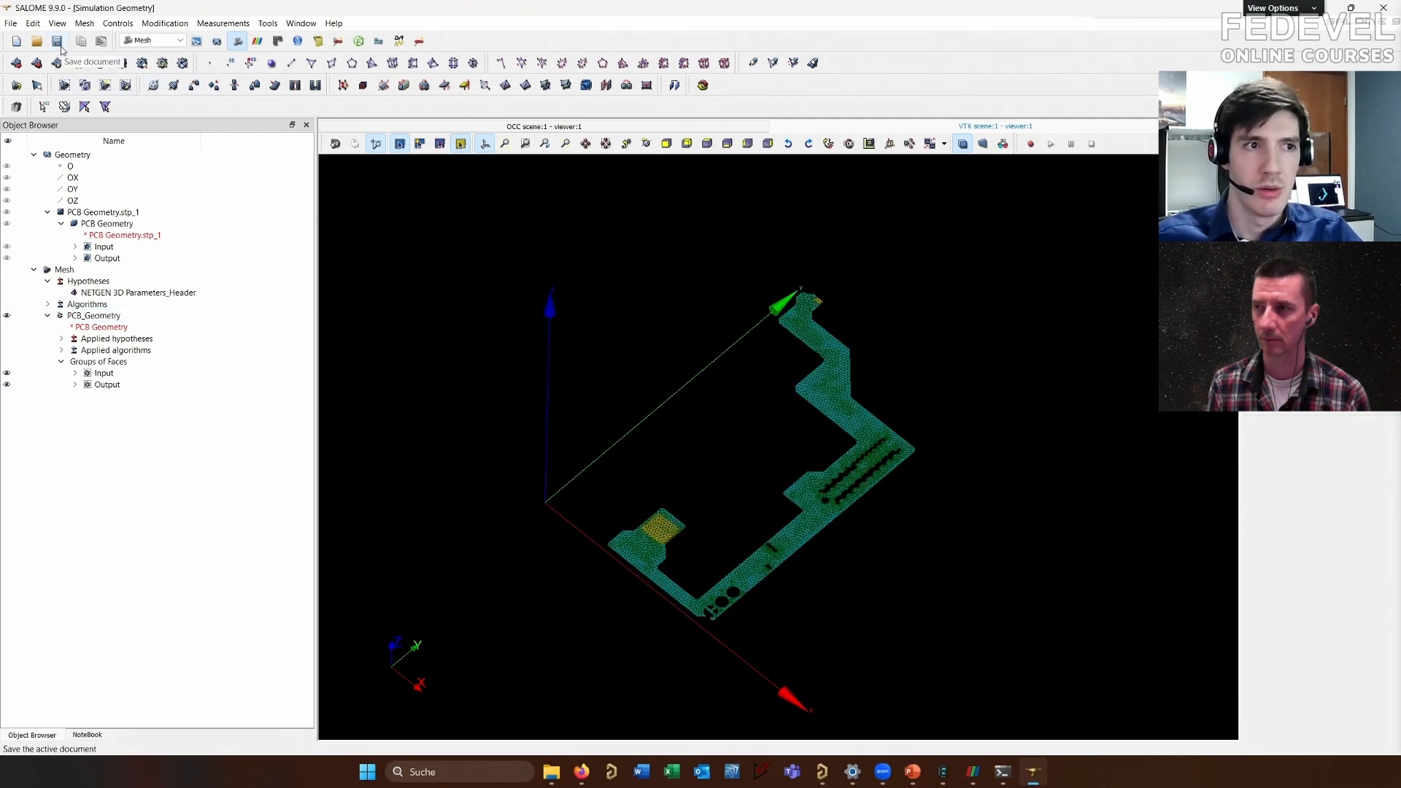
{"action": "left_click", "coordinate": [57, 42]}
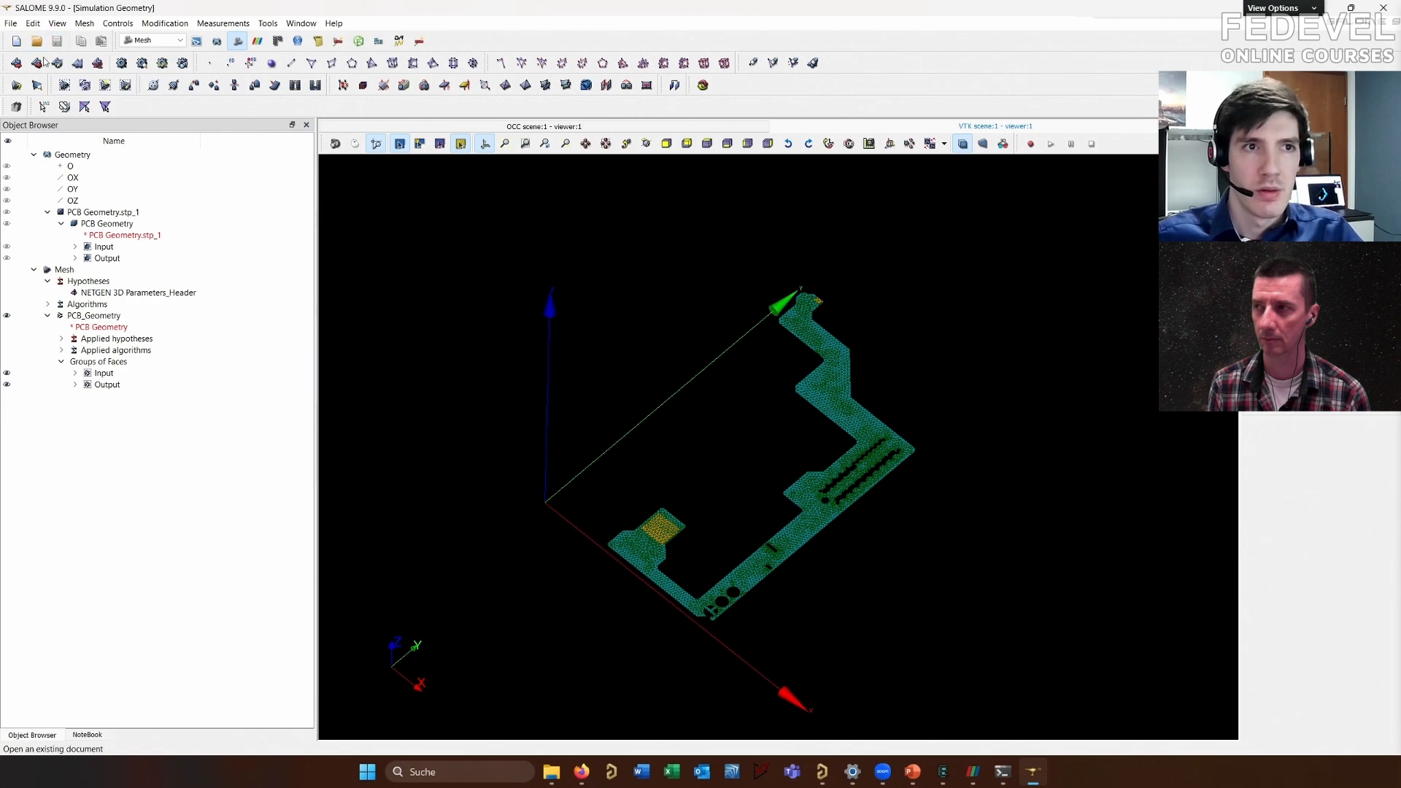
{"action": "left_click", "coordinate": [1389, 14]}
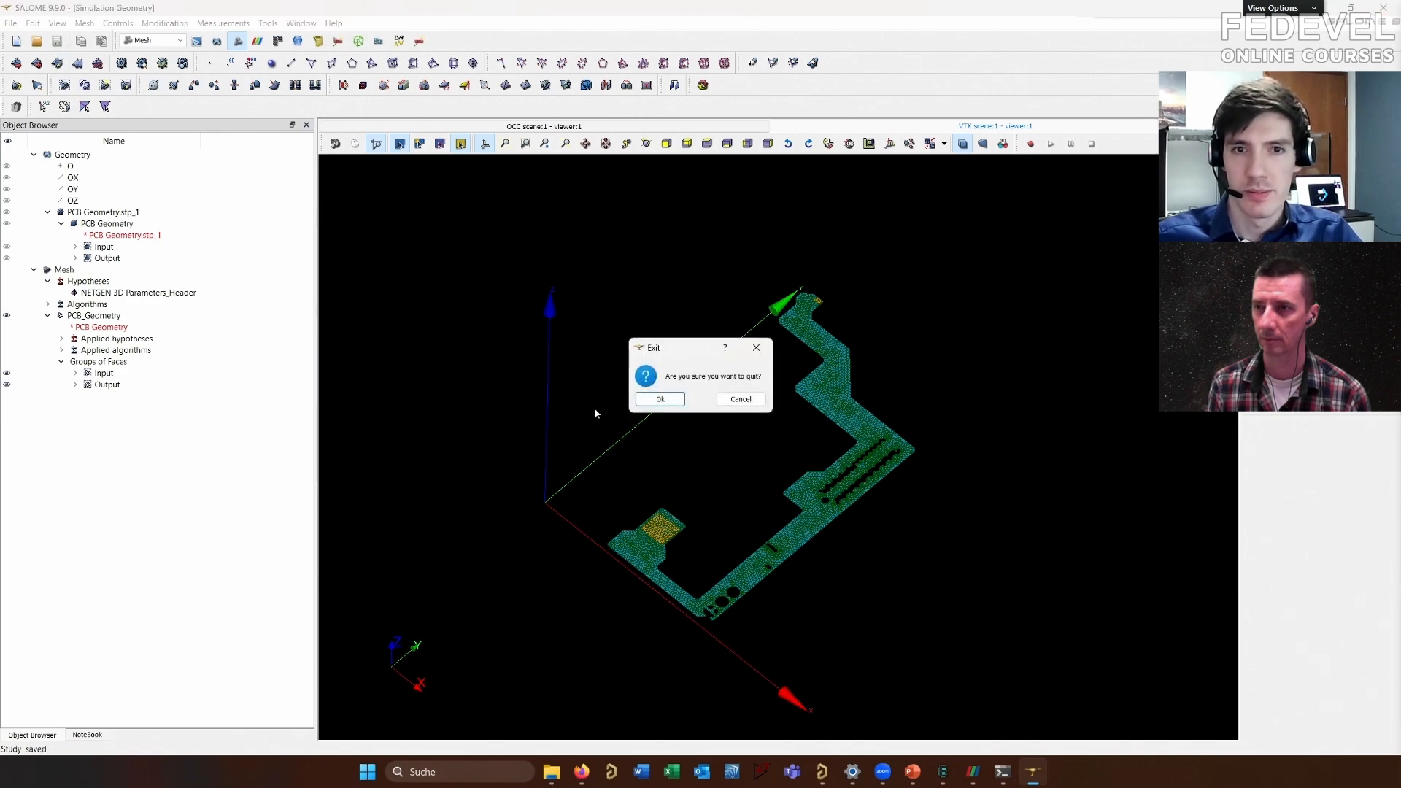
{"action": "left_click", "coordinate": [657, 401]}
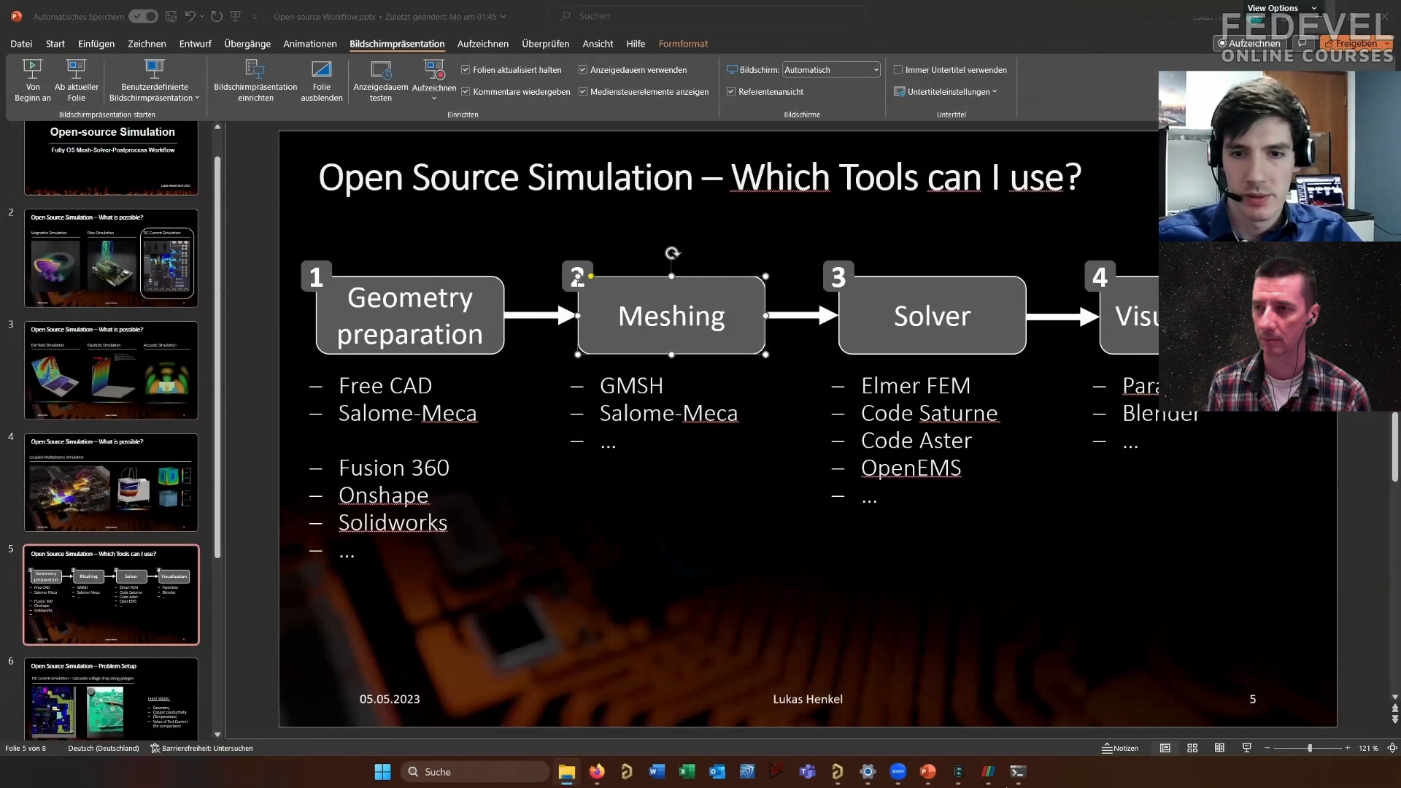
Switch to ElmerGUI and open the PCB_Geometry.unv mesh from the PDN\Simulation folder
{"action": "left_click", "coordinate": [957, 773]}
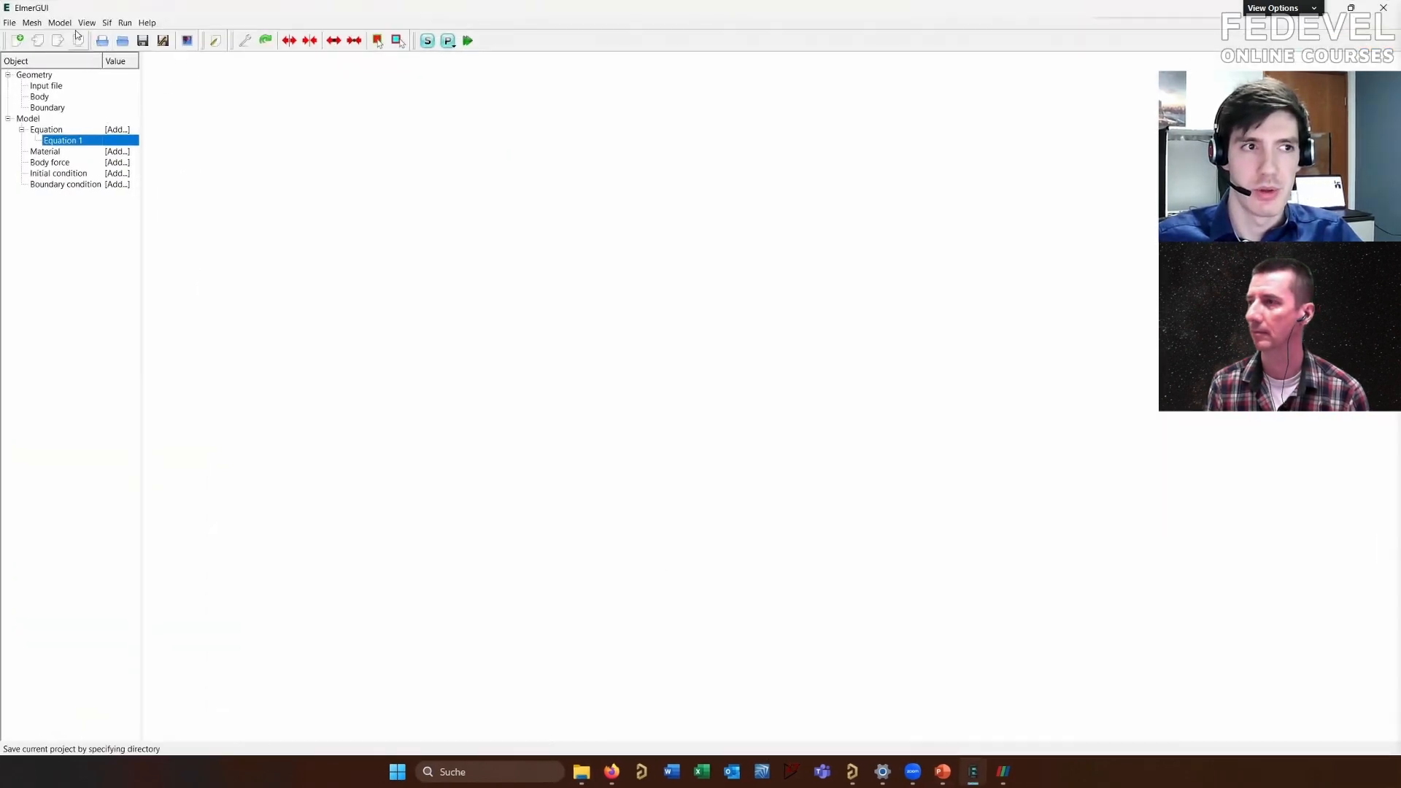
{"action": "left_click", "coordinate": [15, 24]}
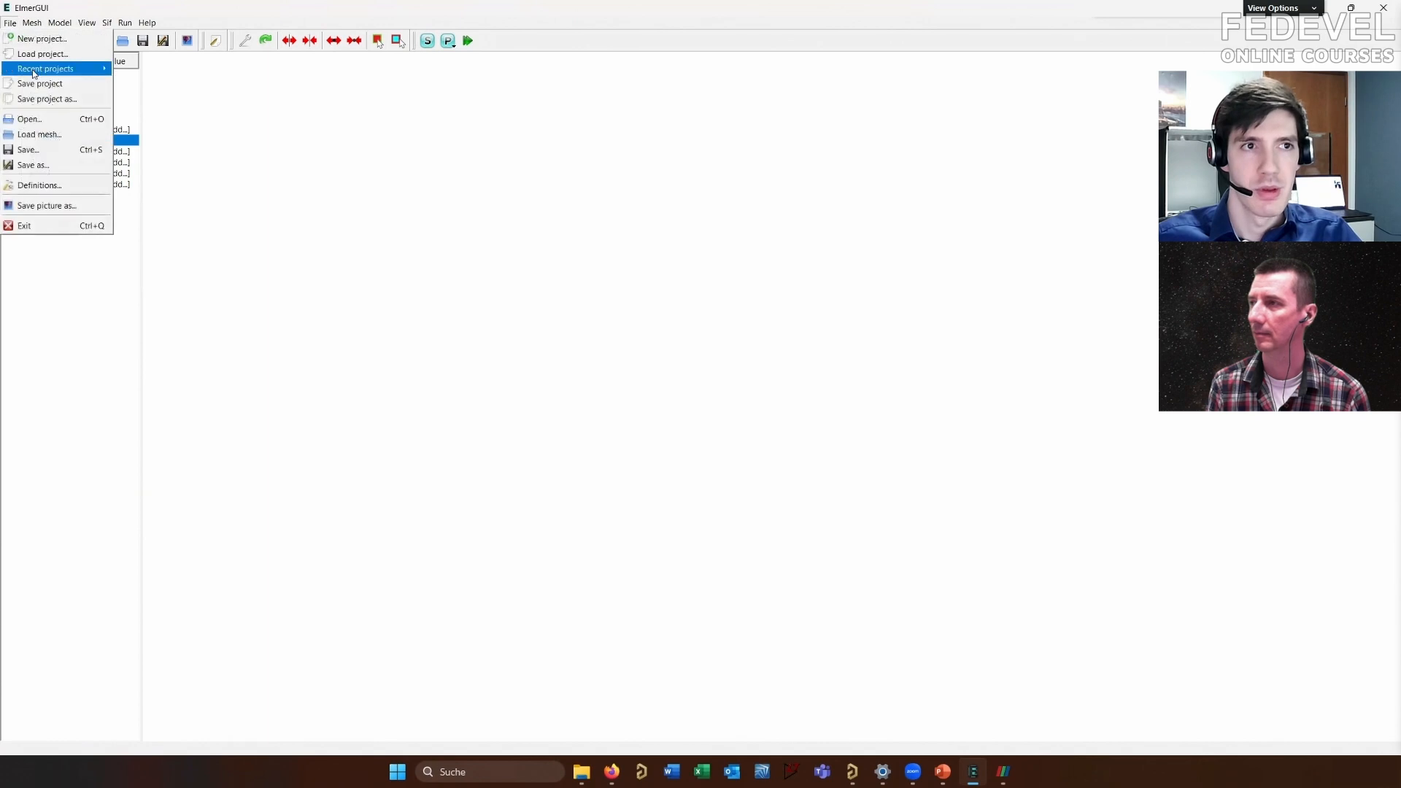
{"action": "left_click", "coordinate": [62, 119]}
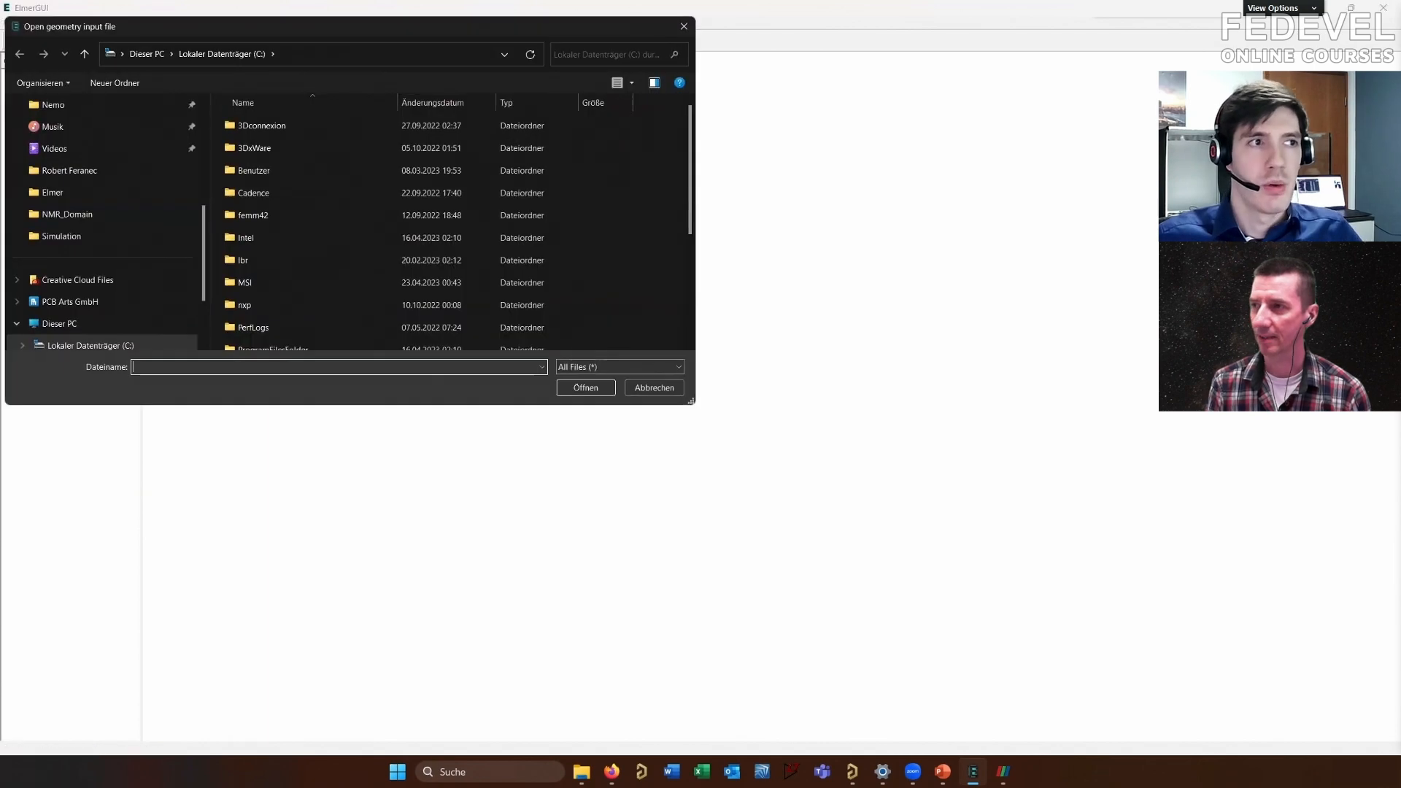
{"action": "left_click", "coordinate": [328, 54]}
{"action": "type", "text": "C:\\Users\\Lukas\\Documents\\PDN\\Simulation"}
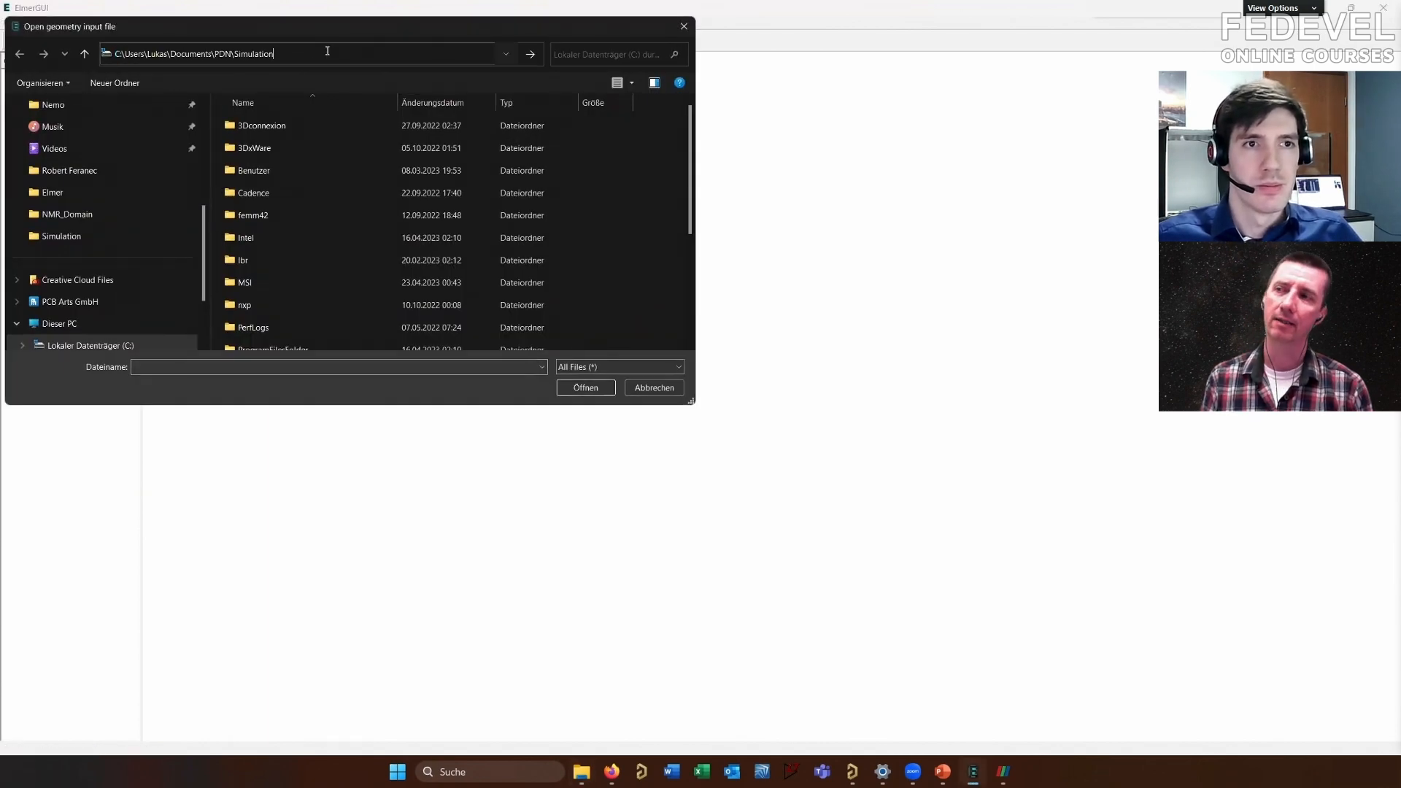
{"action": "key", "text": "Return"}
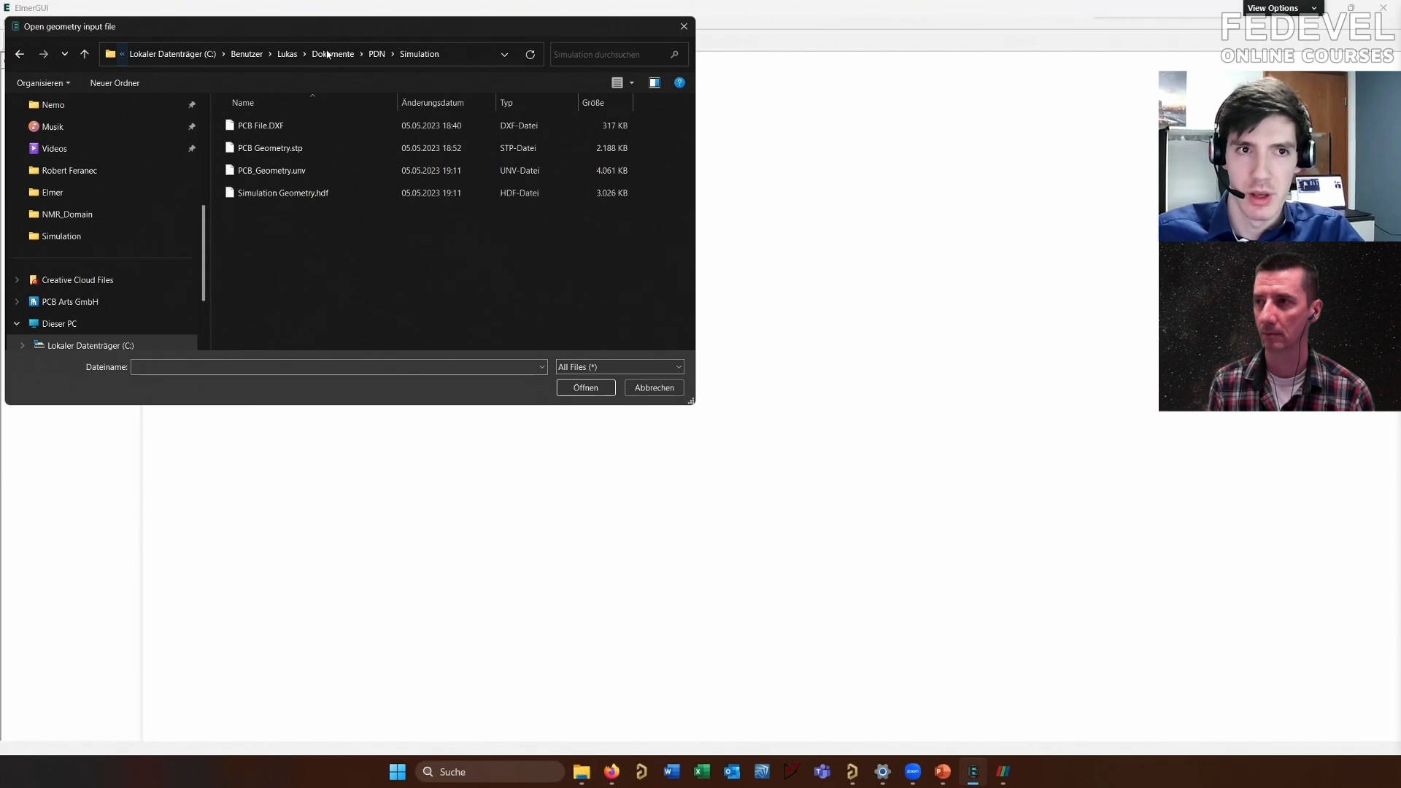
{"action": "double_click", "coordinate": [501, 169]}
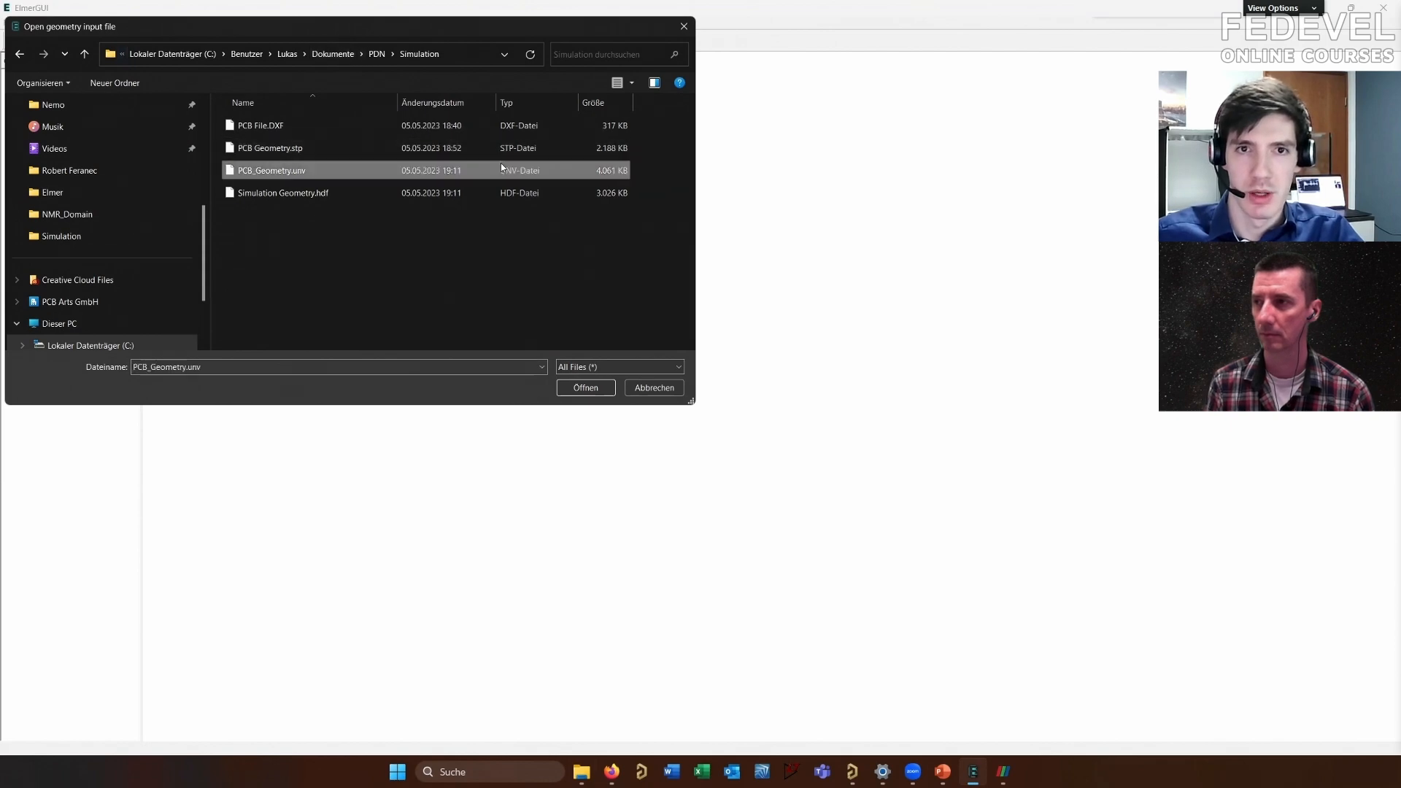
Inspect the imported copper mesh from several angles, including both ends of the strip and its cutouts
{"action": "scroll", "coordinate": [905, 427], "scroll_direction": "up", "scroll_amount": 3}
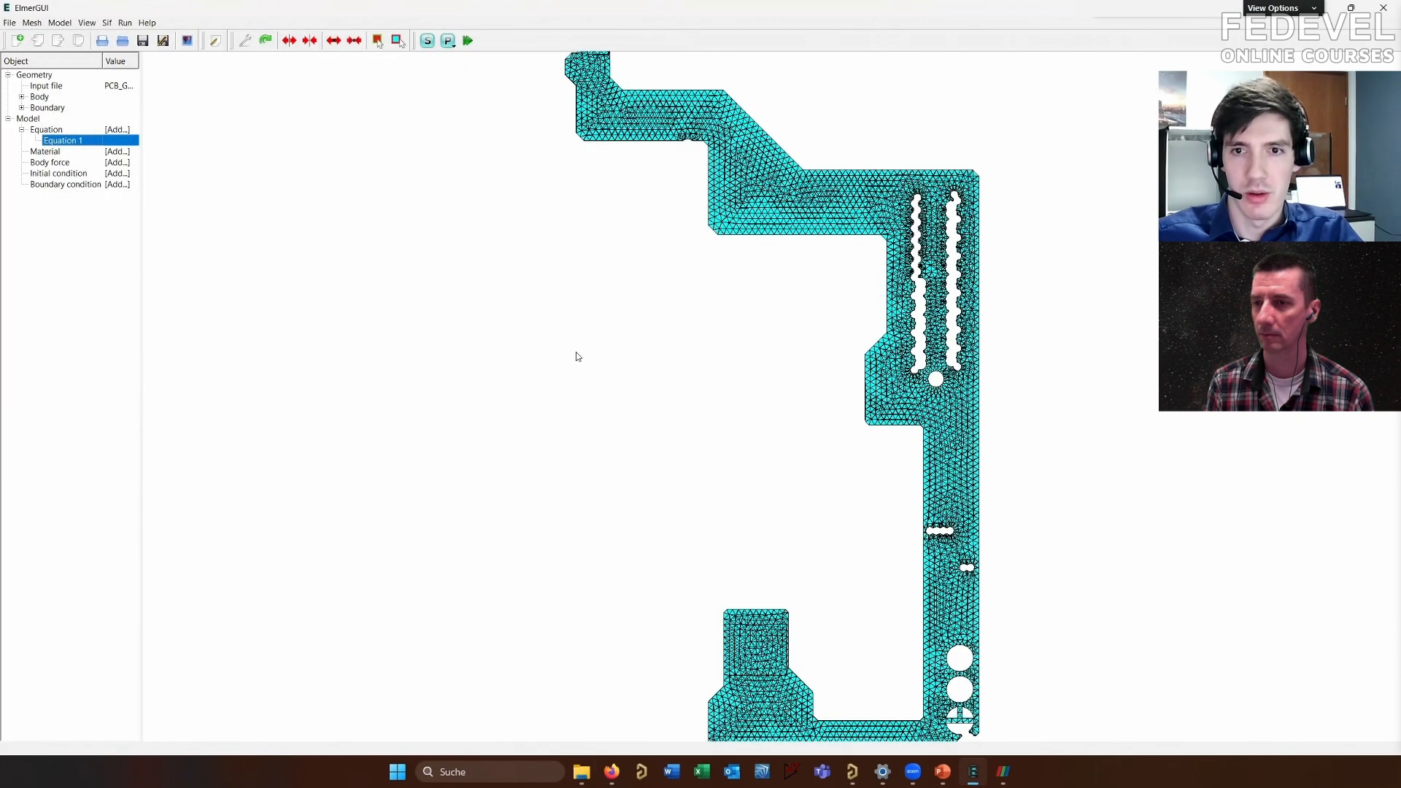
{"action": "scroll", "coordinate": [510, 348], "scroll_direction": "down", "scroll_amount": 1}
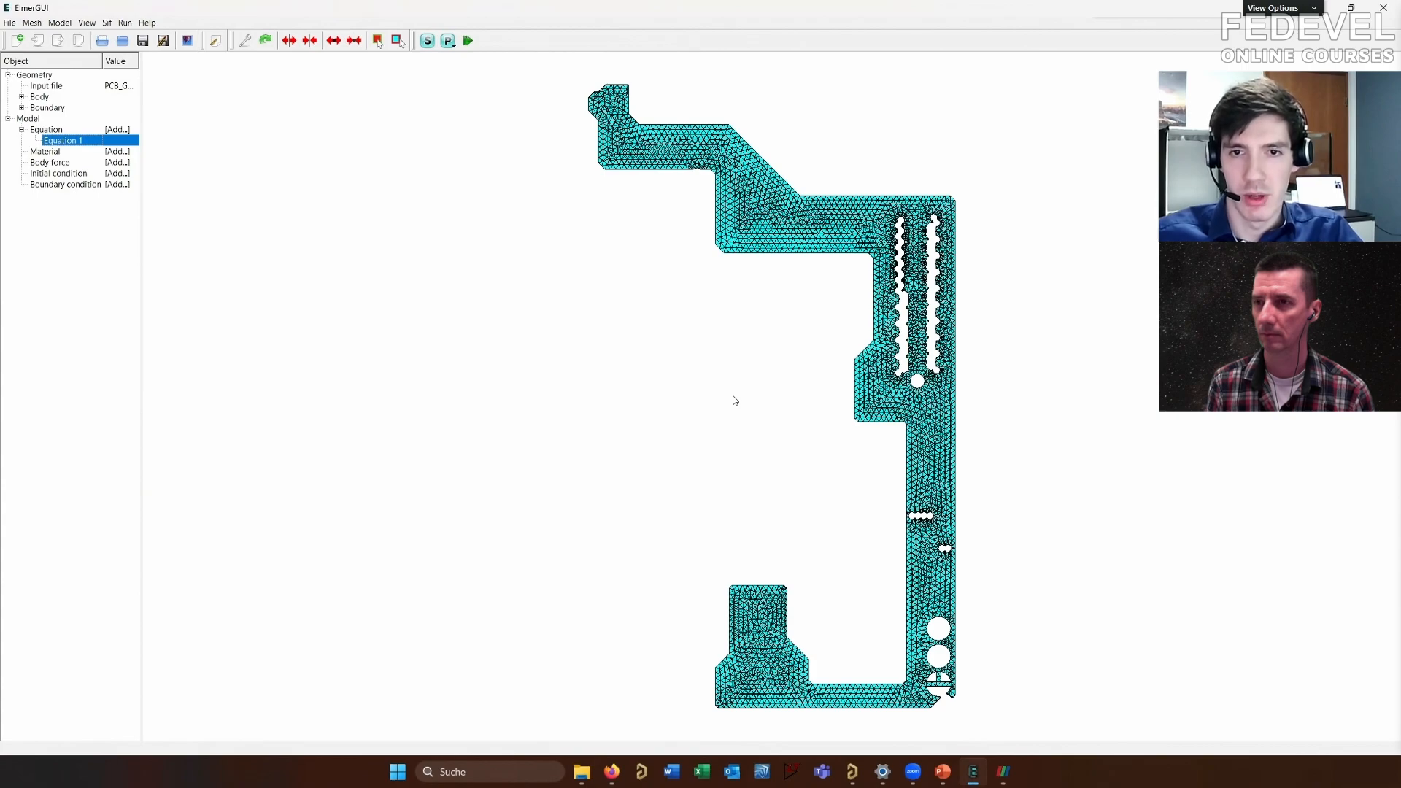
{"action": "left_click_drag", "start_coordinate": [712, 400], "coordinate": [810, 578]}
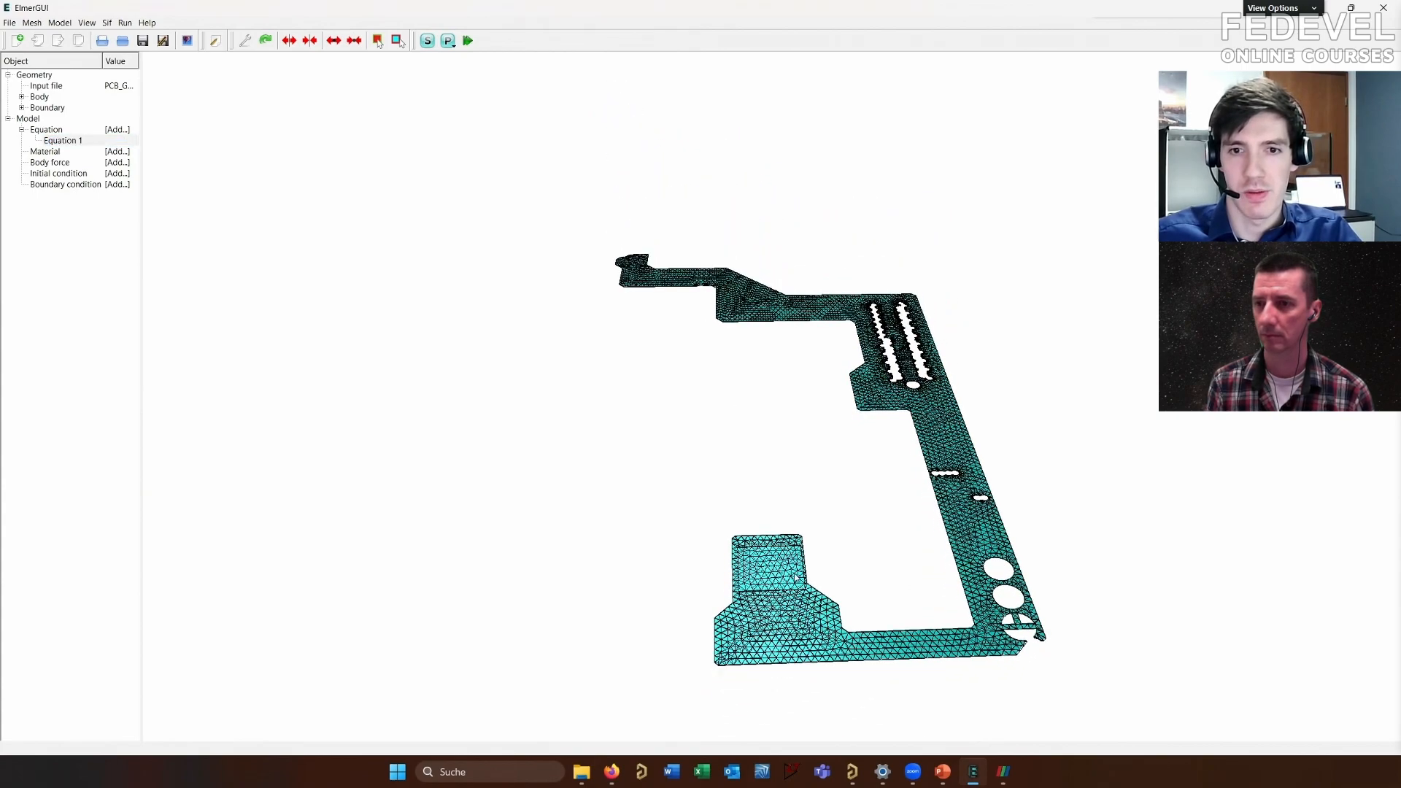
{"action": "left_click_drag", "start_coordinate": [692, 523], "coordinate": [547, 375]}
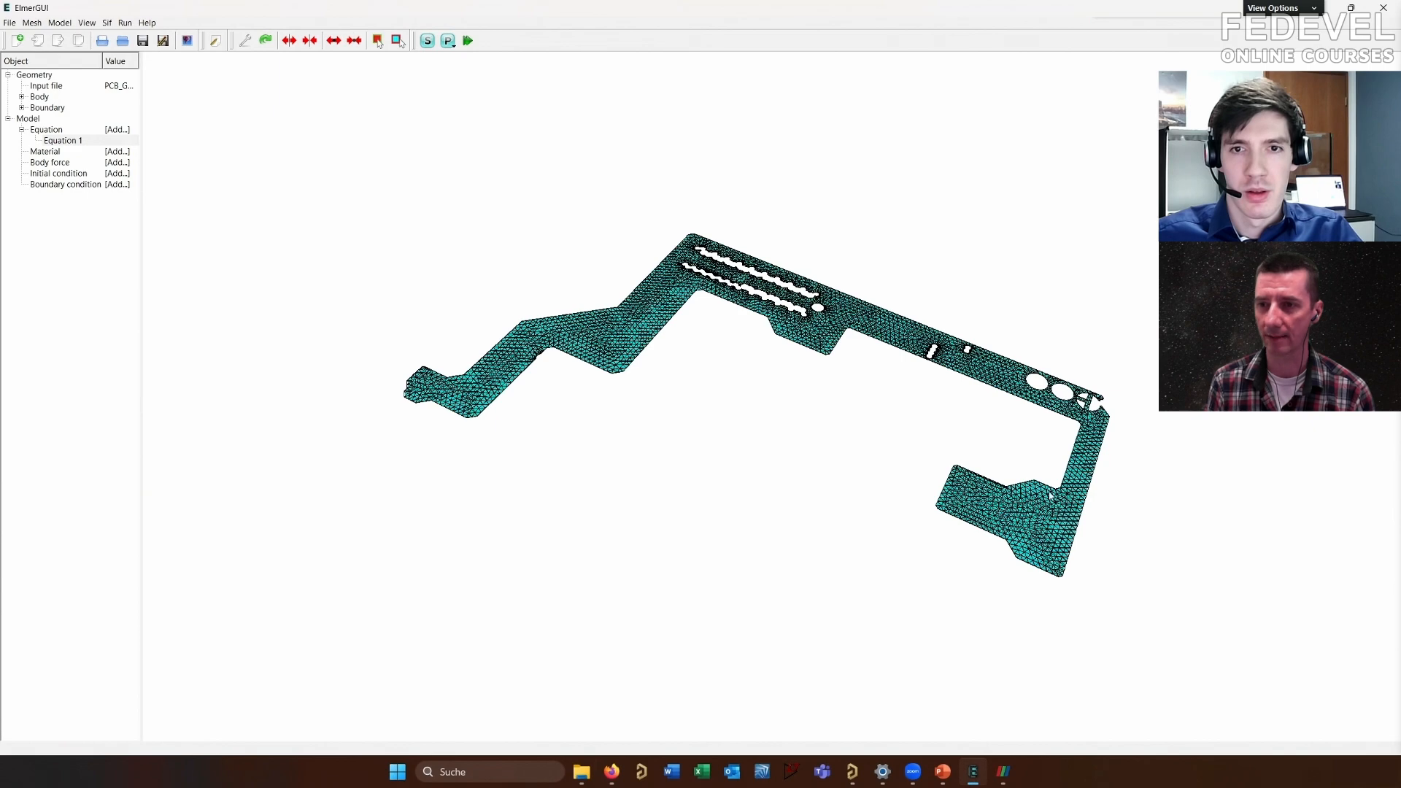
{"action": "scroll", "coordinate": [1127, 445], "scroll_direction": "up", "scroll_amount": 3}
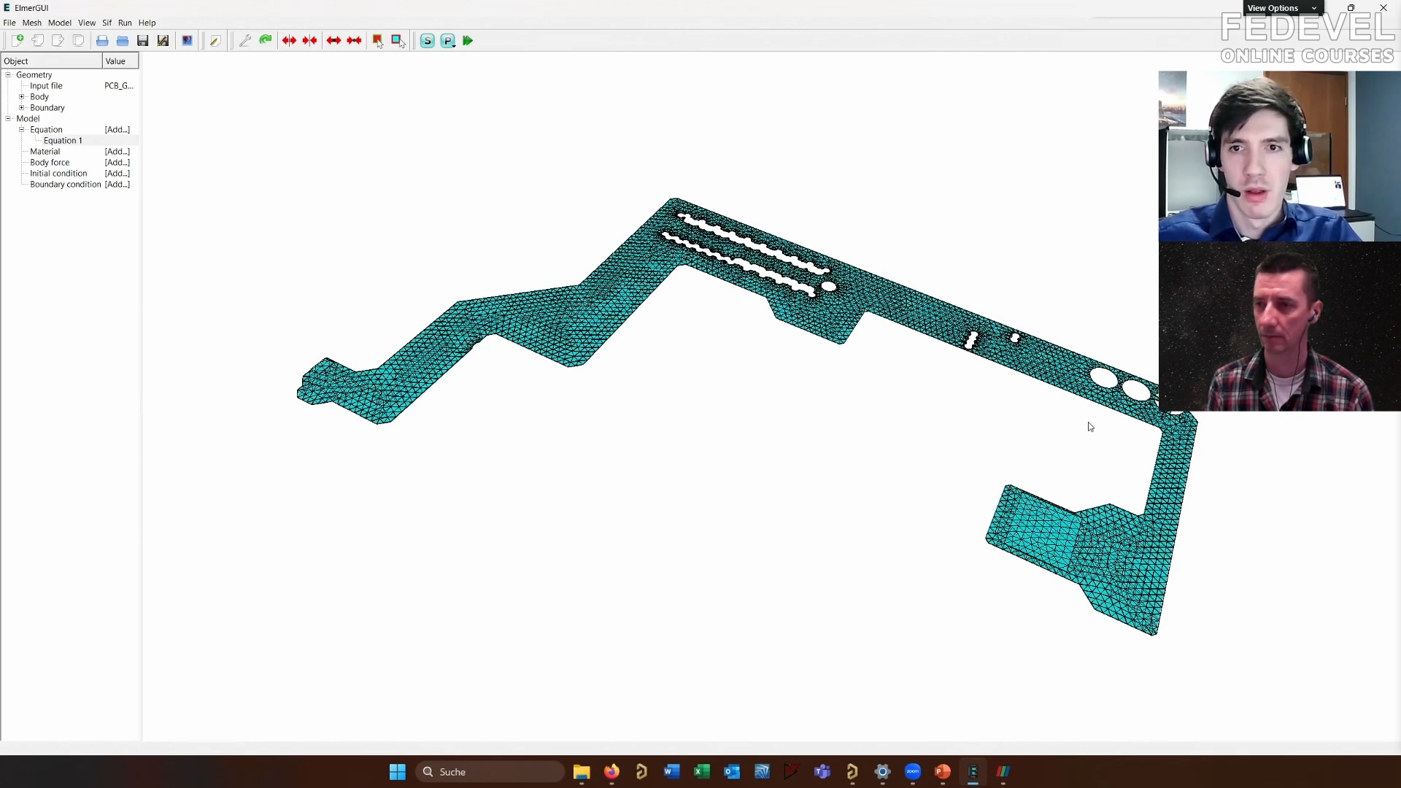
{"action": "left_click_drag", "start_coordinate": [750, 340], "coordinate": [667, 342]}
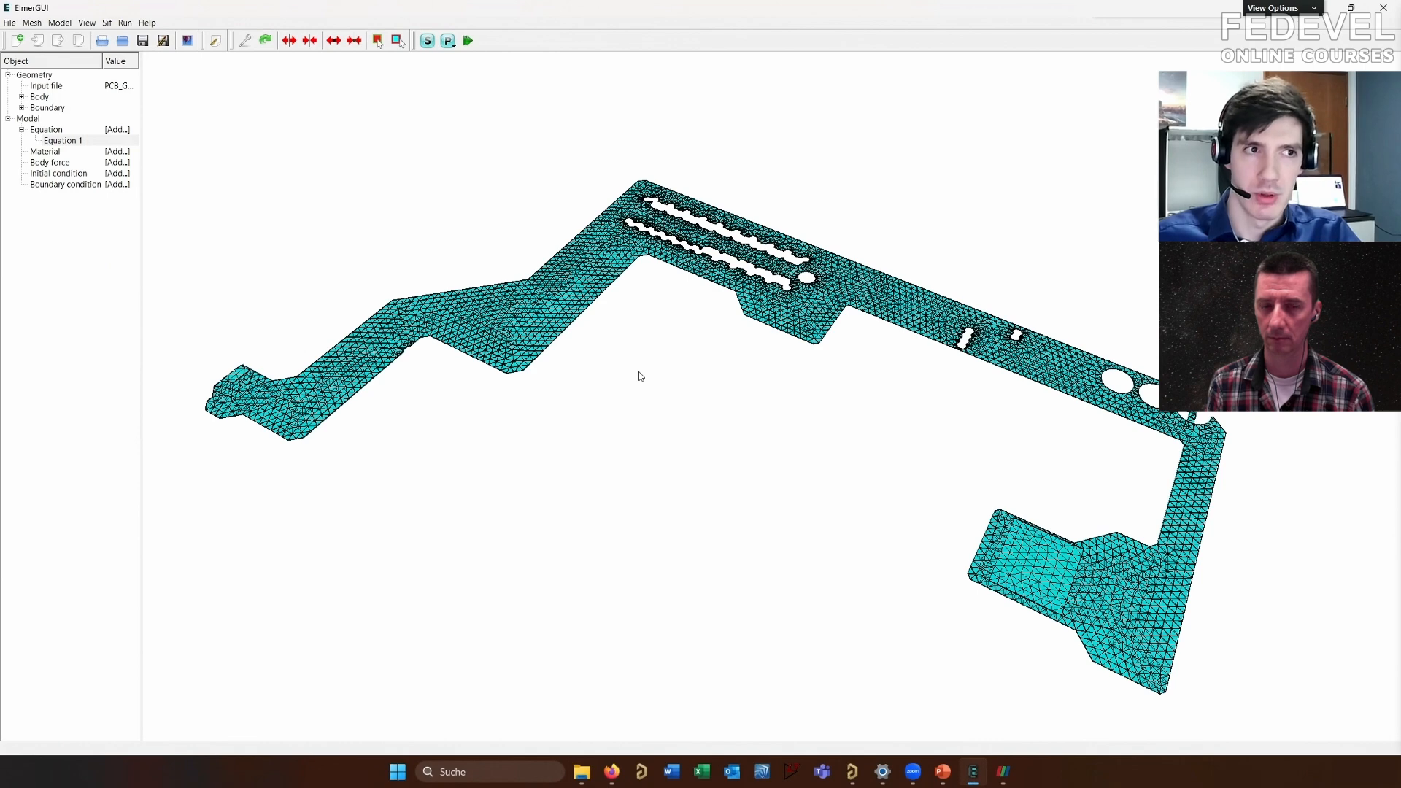
{"action": "scroll", "coordinate": [639, 369], "scroll_direction": "down", "scroll_amount": 3}
{"action": "scroll", "coordinate": [639, 369], "scroll_direction": "up", "scroll_amount": 3}
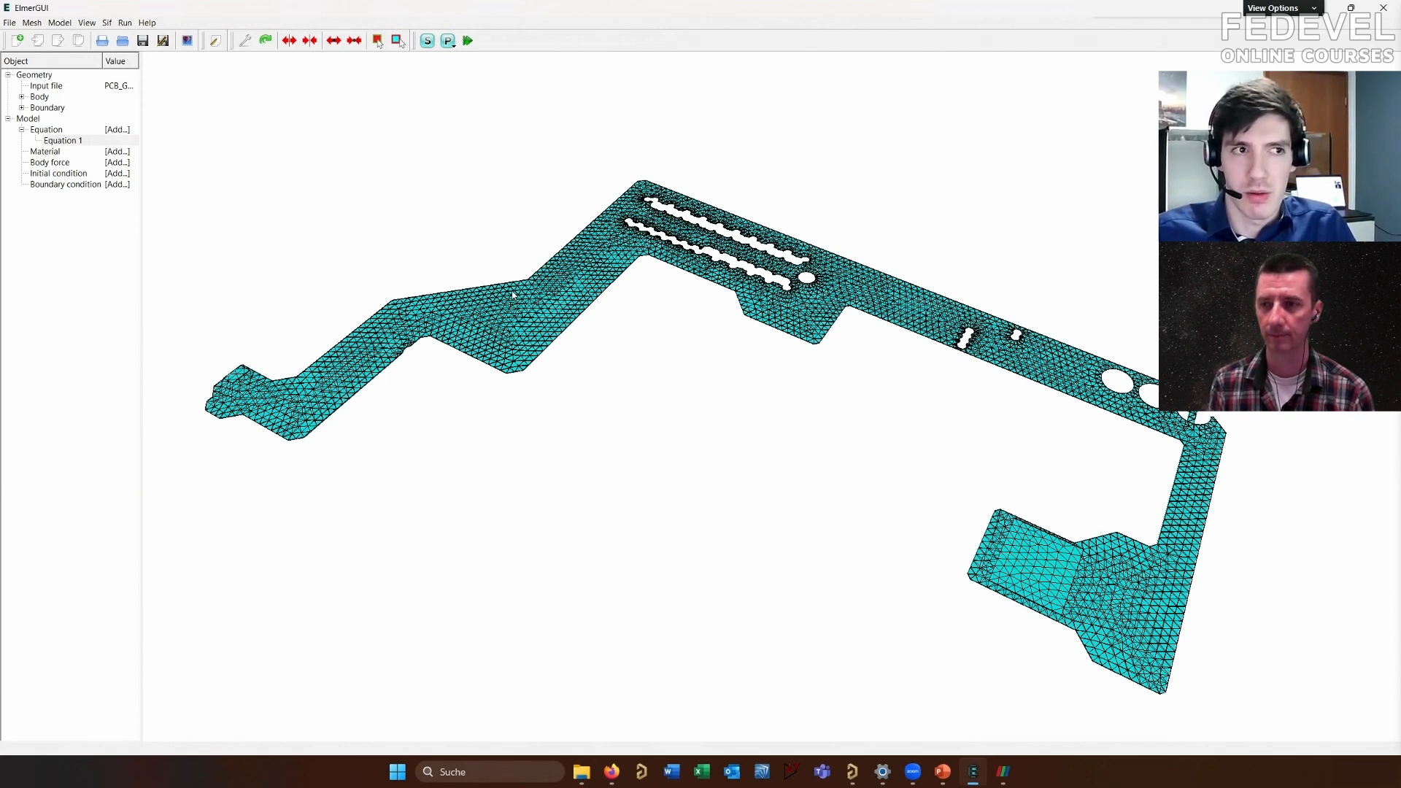
{"action": "left_click_drag", "start_coordinate": [467, 242], "coordinate": [565, 331]}
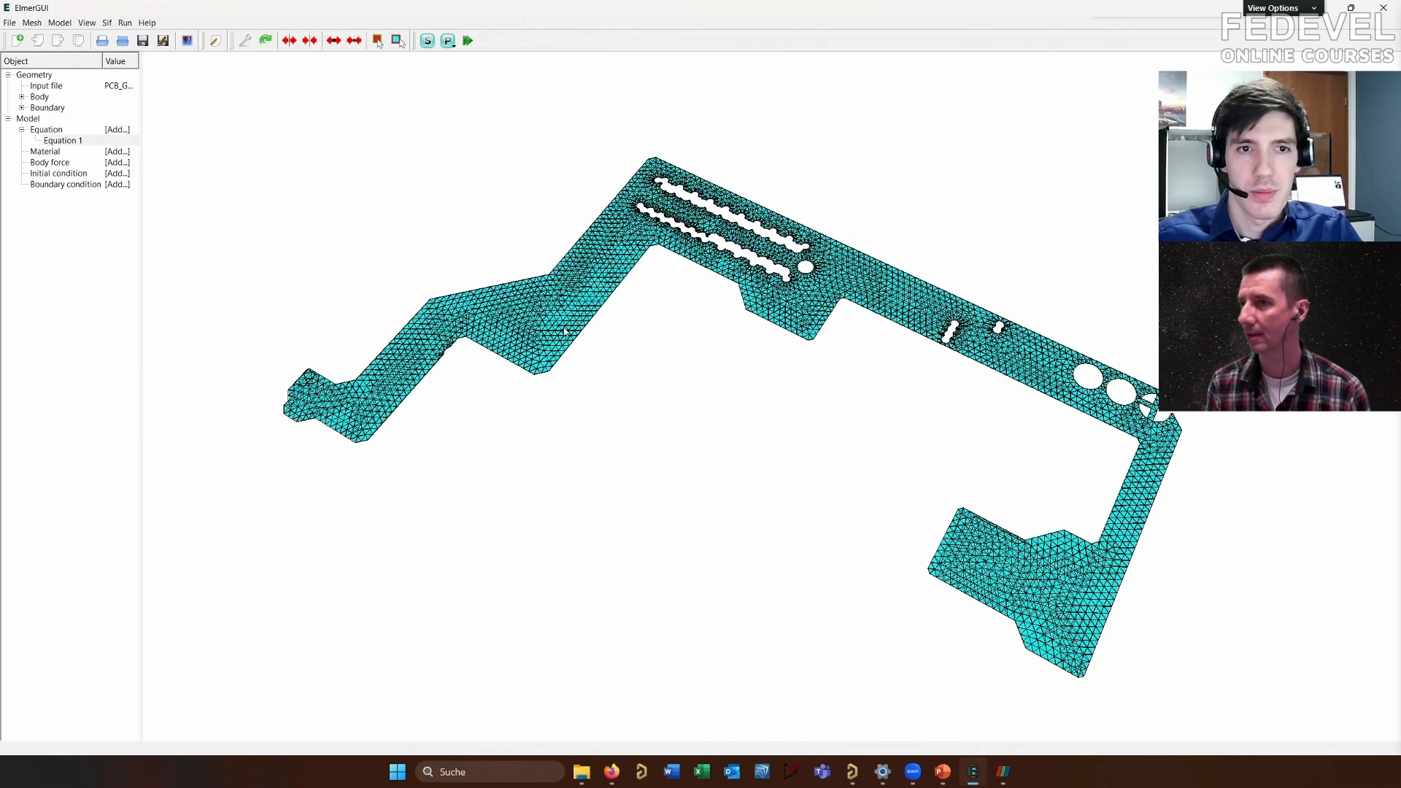
Apply Equation 1, the Static Current Conduction equation set, to Body Property 1
{"action": "left_click", "coordinate": [60, 23]}
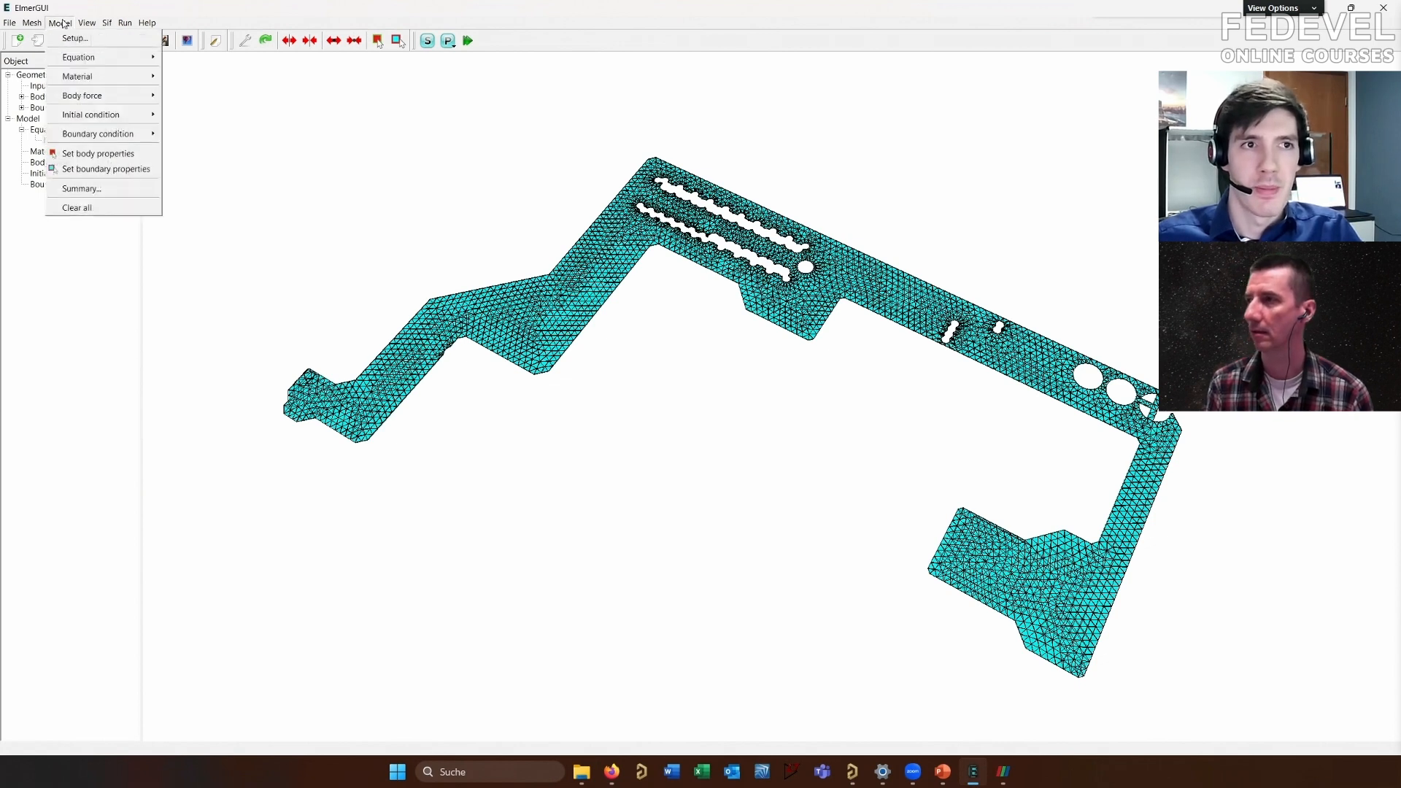
{"action": "mouse_move", "coordinate": [87, 63]}
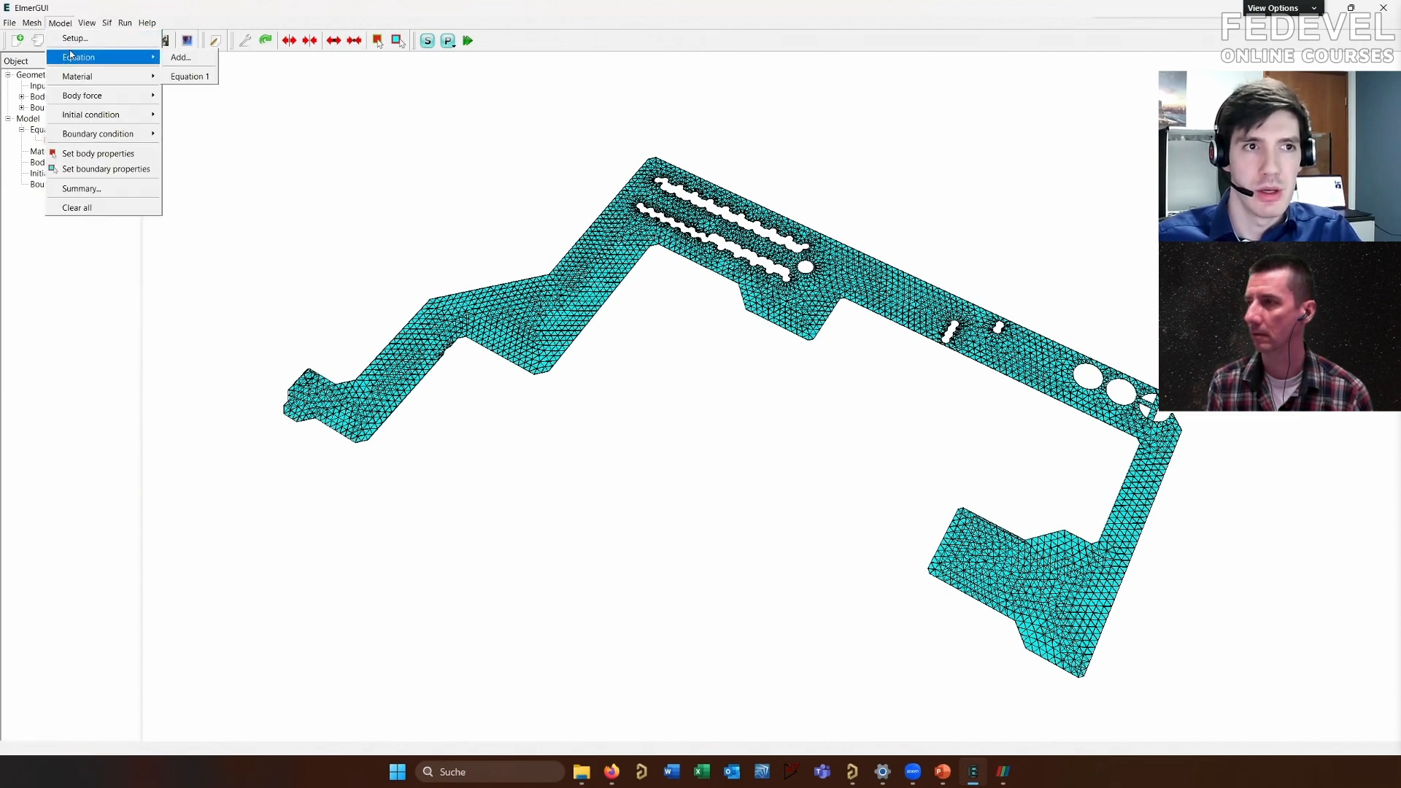
{"action": "left_click", "coordinate": [192, 77]}
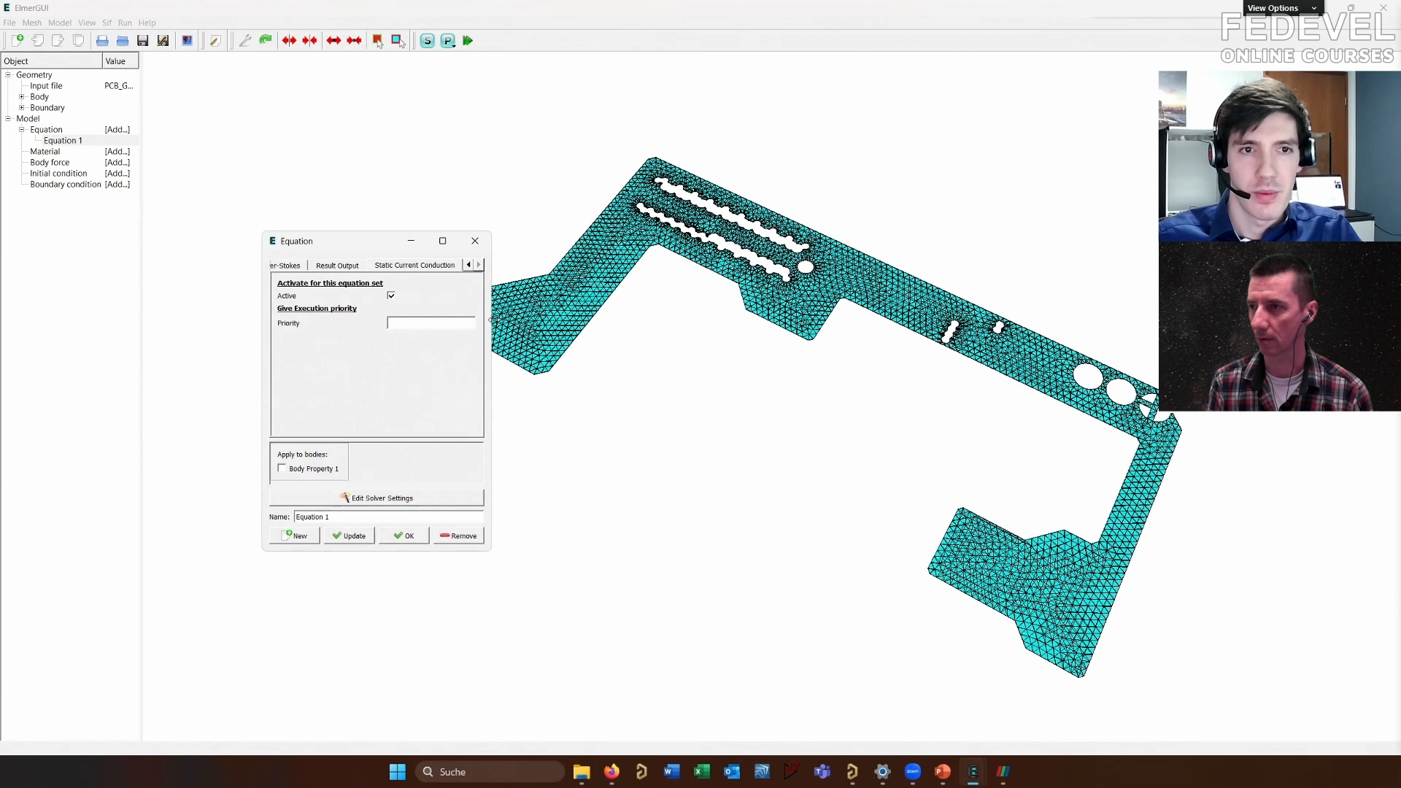
{"action": "left_click_drag", "start_coordinate": [491, 319], "coordinate": [1140, 319]}
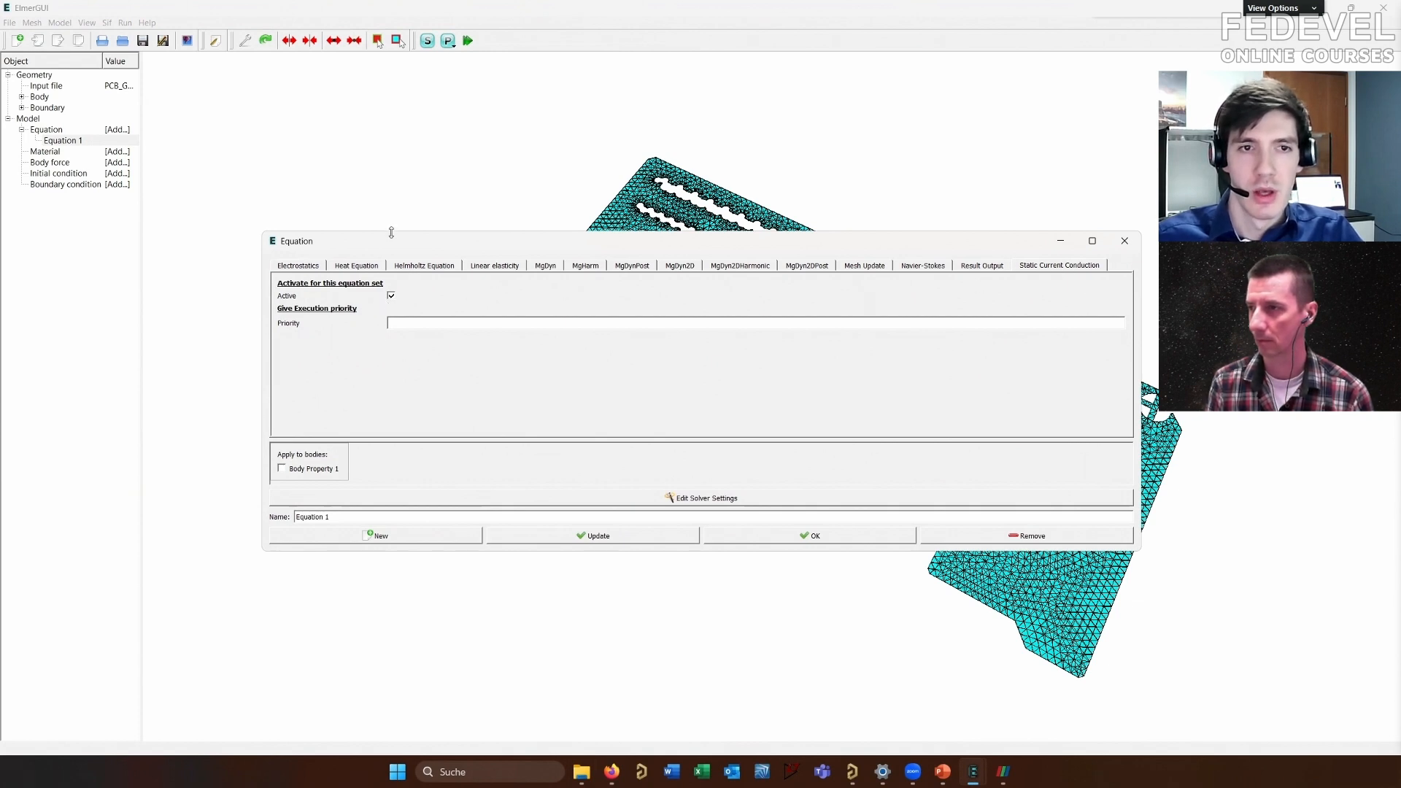
{"action": "left_click_drag", "start_coordinate": [391, 232], "coordinate": [392, 118]}
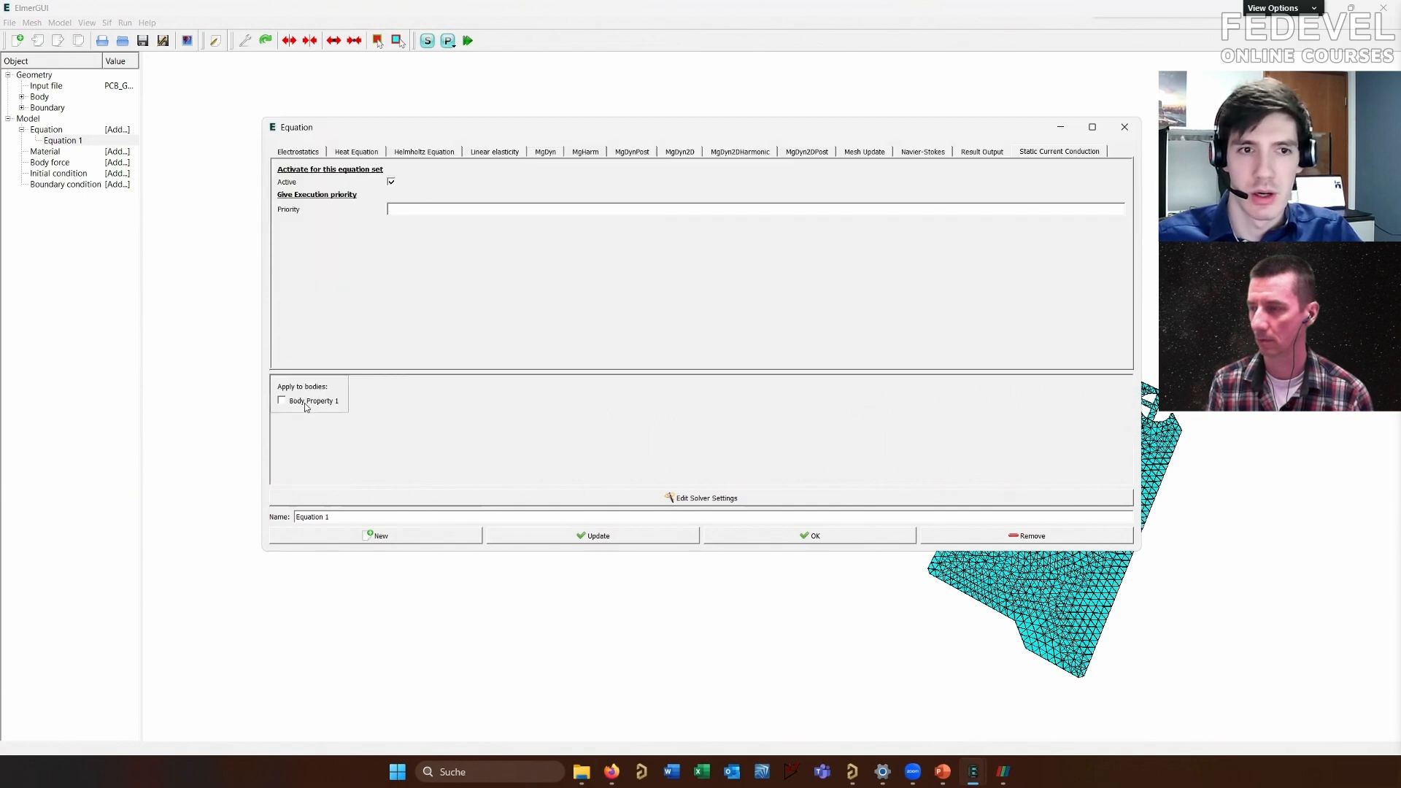
{"action": "left_click", "coordinate": [281, 402]}
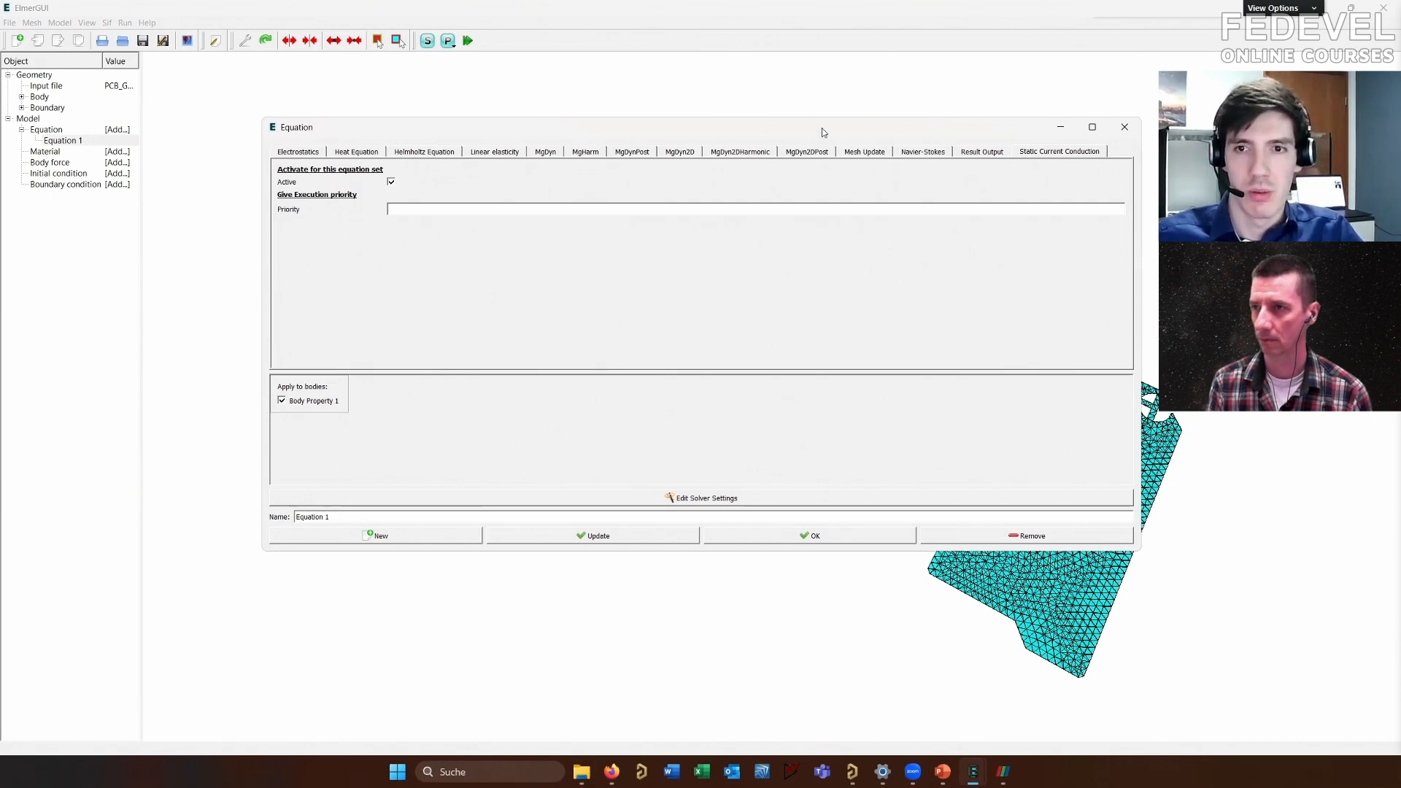
{"action": "left_click_drag", "start_coordinate": [821, 129], "coordinate": [586, 135]}
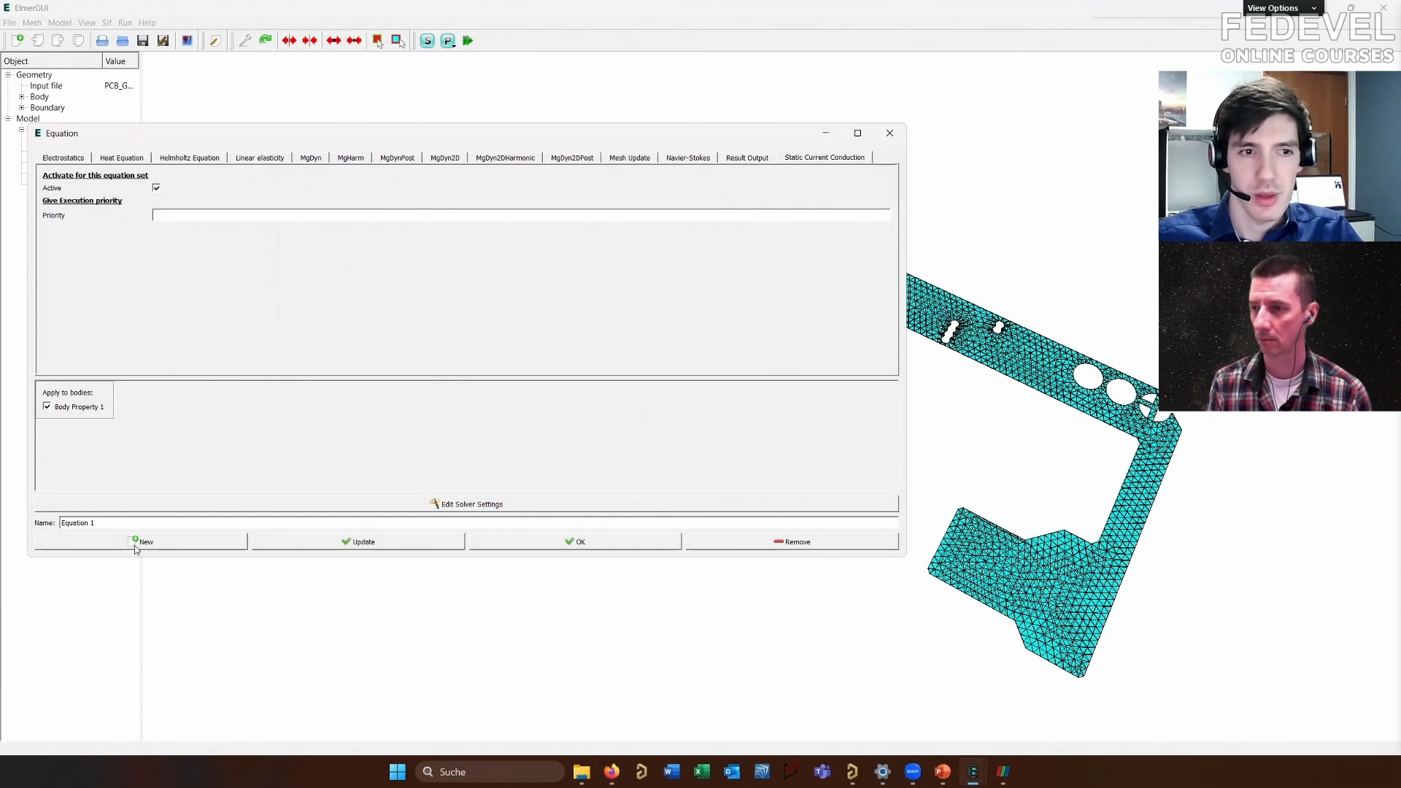
{"action": "left_click", "coordinate": [571, 546]}
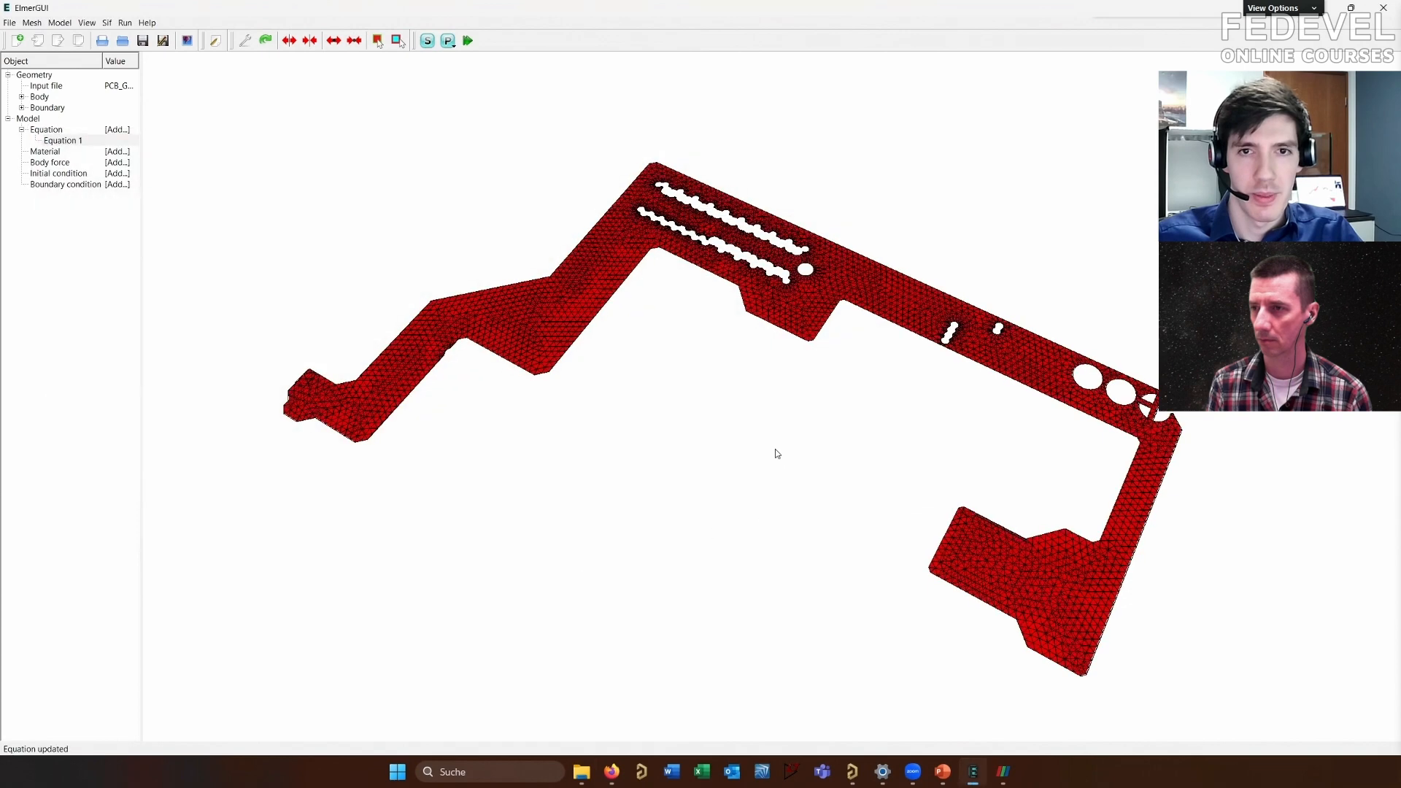
Add a new material and display its Static Current Conduction properties in an enlarged dialog
{"action": "left_click_drag", "start_coordinate": [776, 454], "coordinate": [776, 445]}
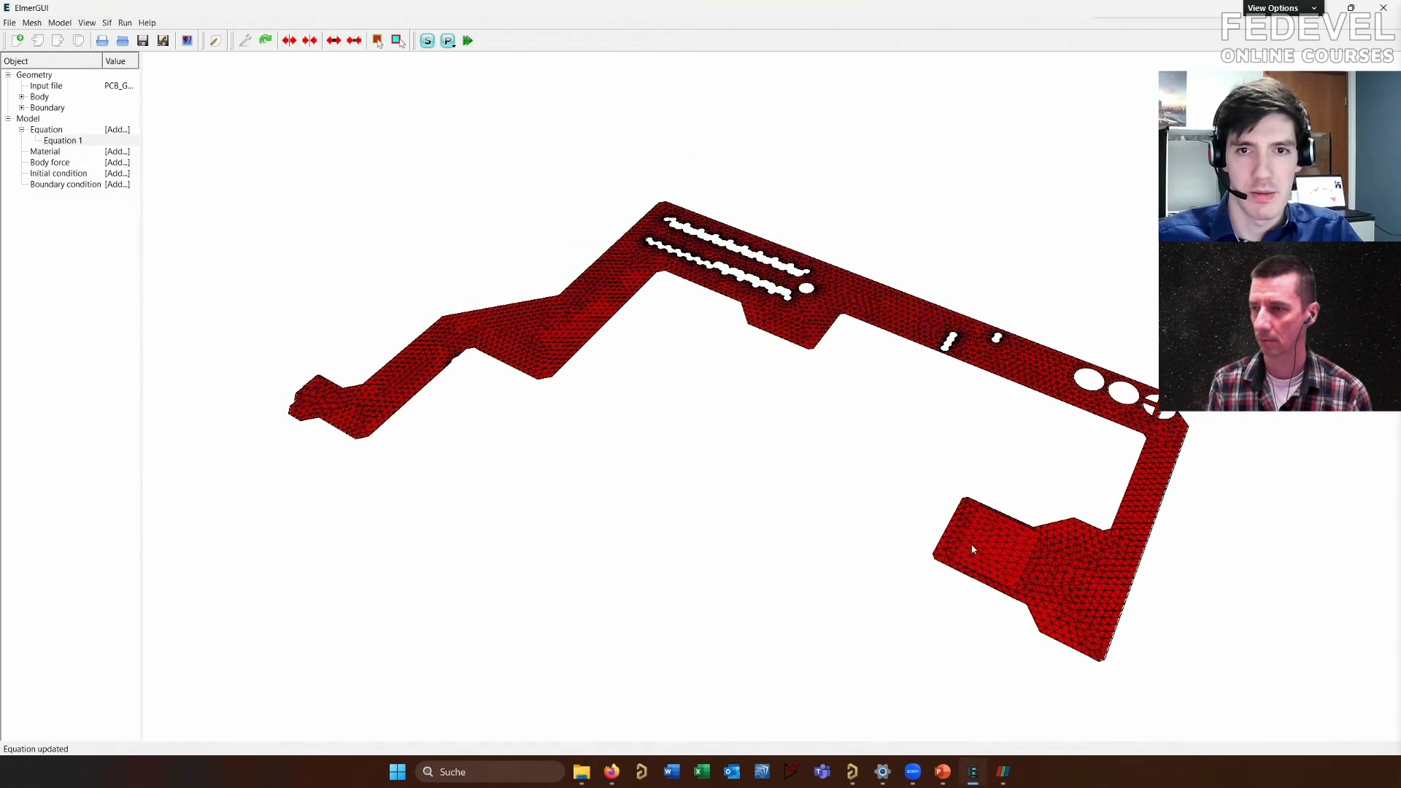
{"action": "left_click_drag", "start_coordinate": [719, 366], "coordinate": [697, 396]}
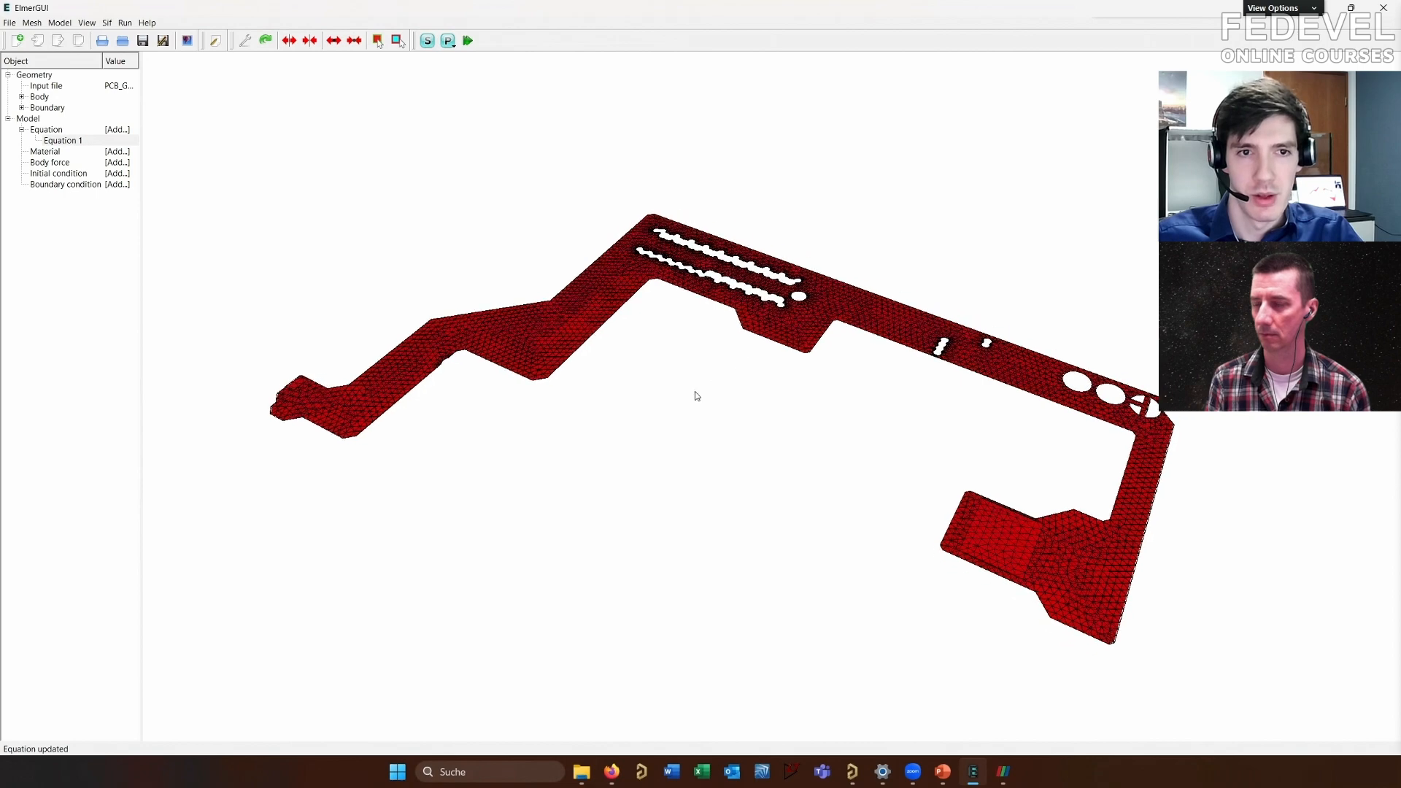
{"action": "left_click", "coordinate": [60, 23]}
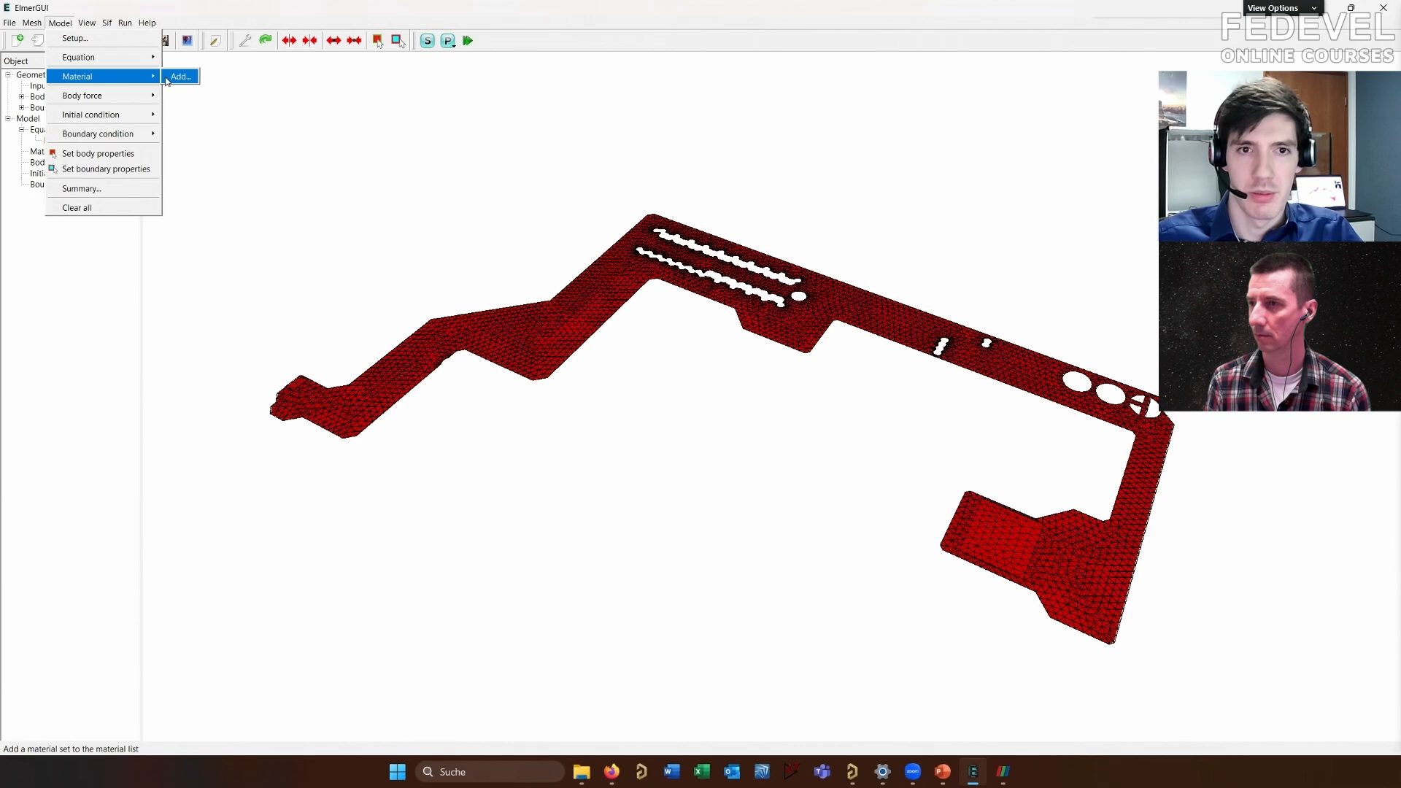
{"action": "left_click", "coordinate": [166, 79]}
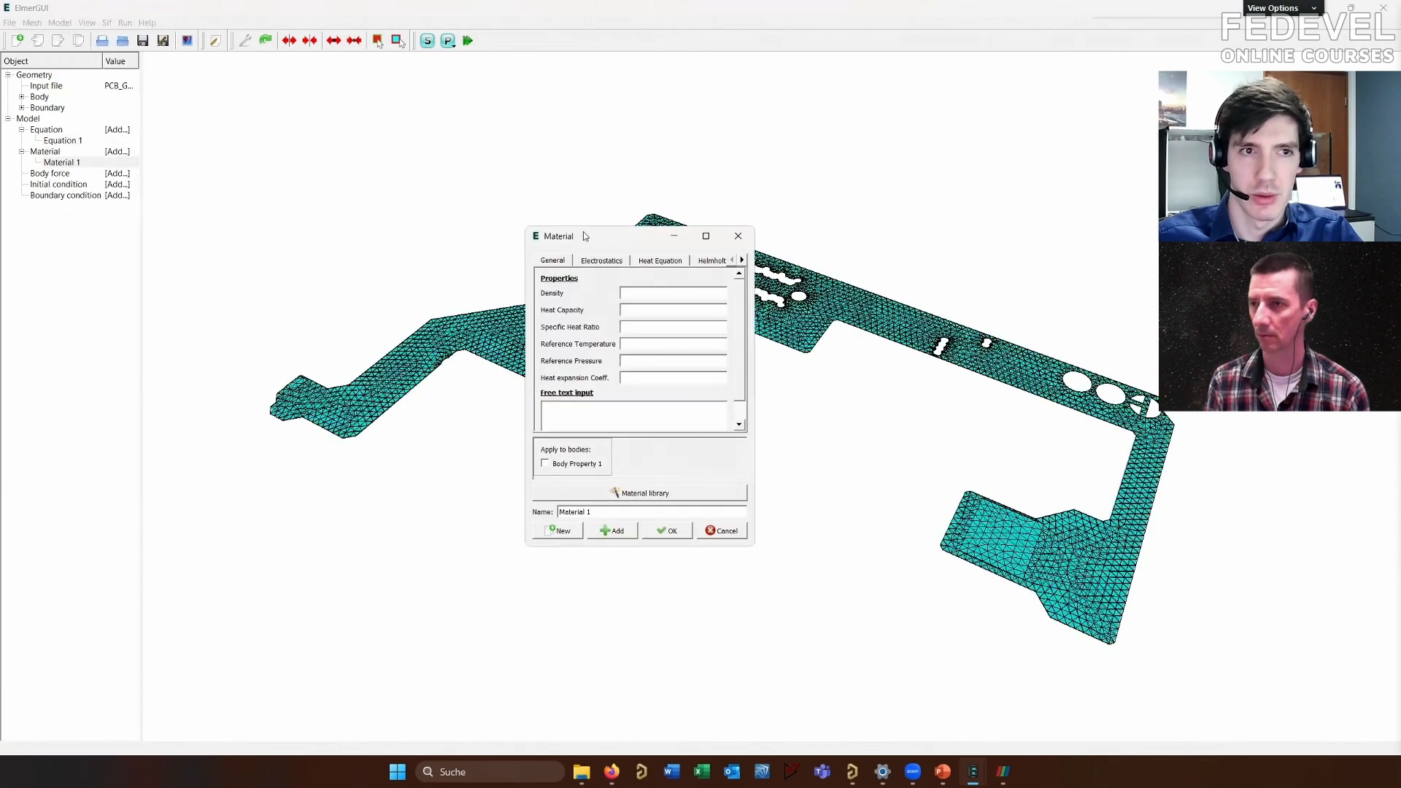
{"action": "left_click_drag", "start_coordinate": [583, 231], "coordinate": [471, 158]}
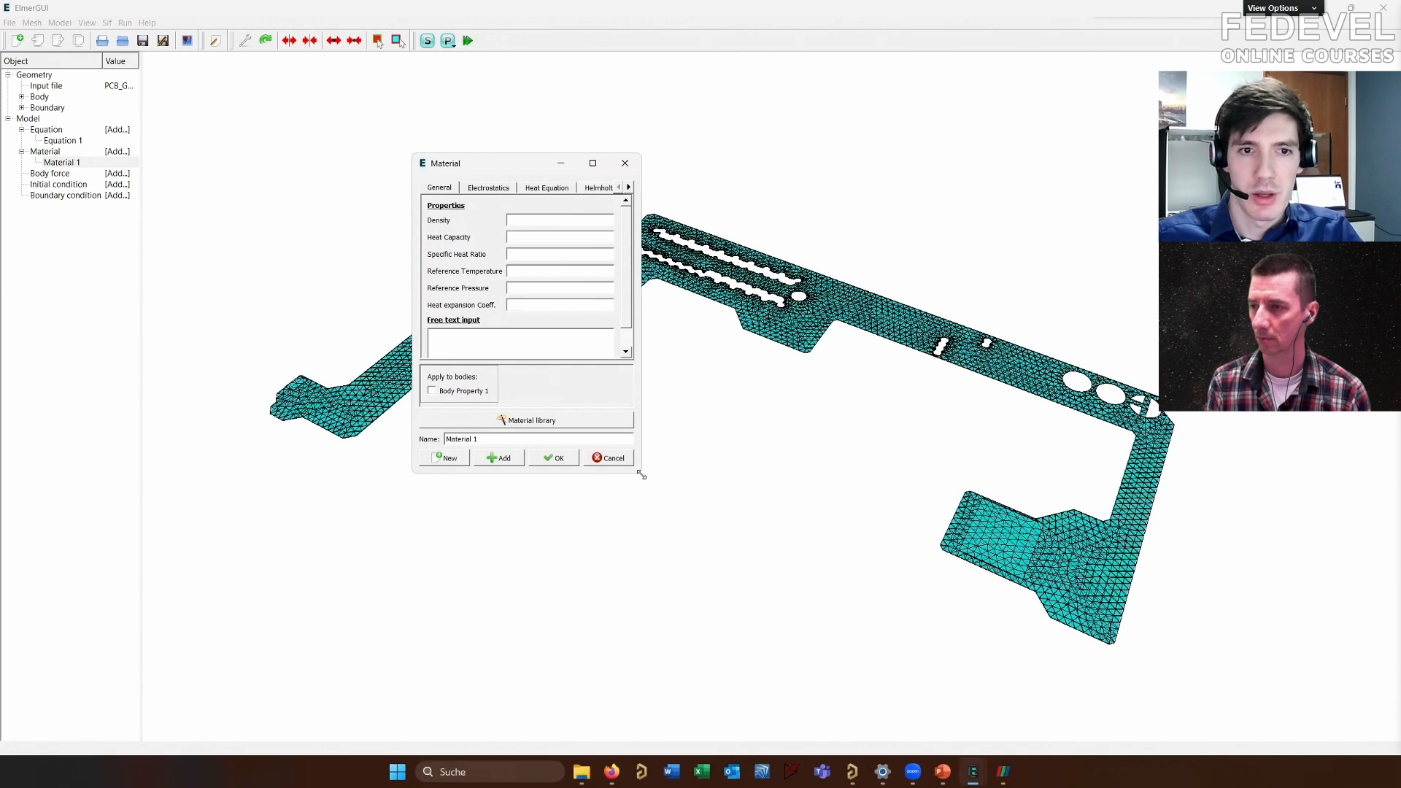
{"action": "left_click_drag", "start_coordinate": [641, 475], "coordinate": [1031, 563]}
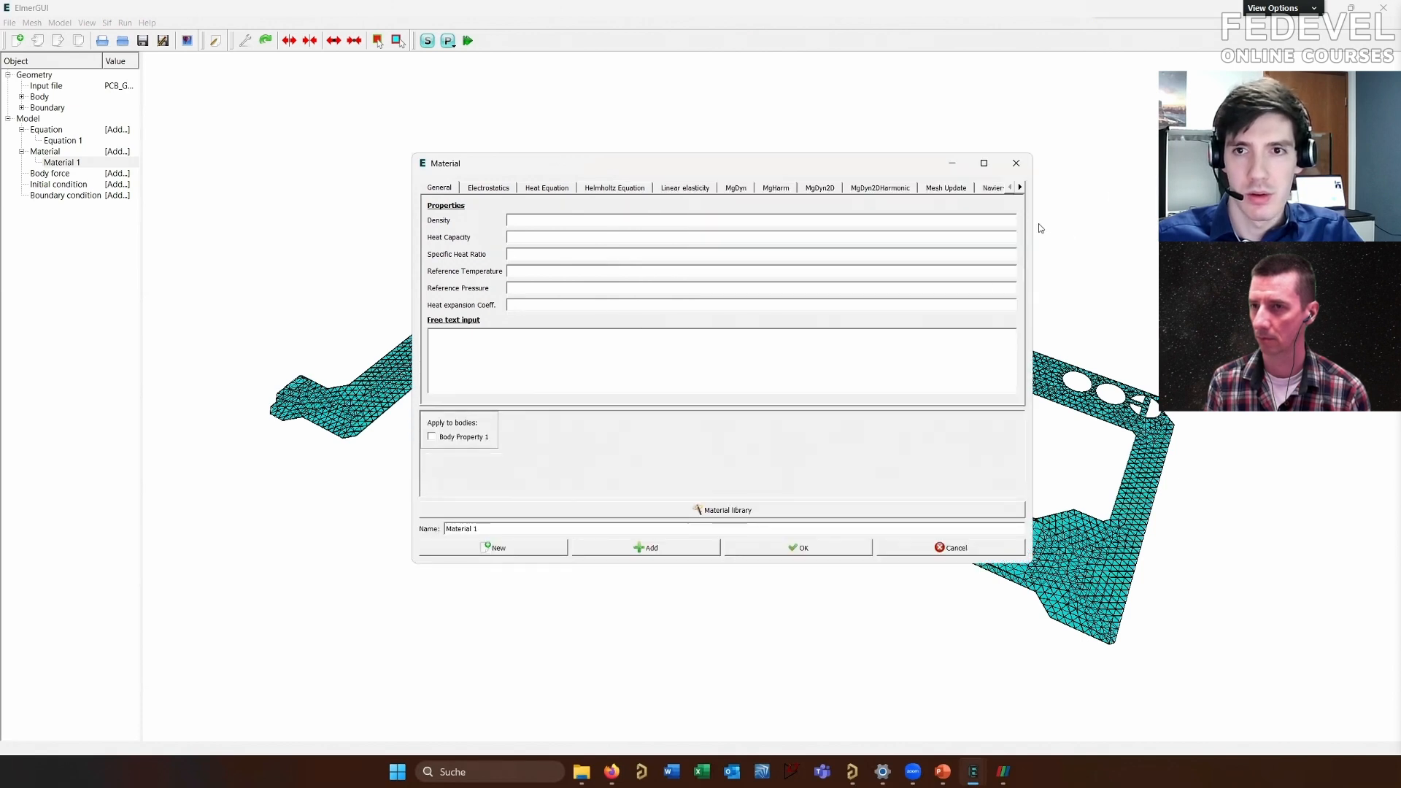
{"action": "left_click_drag", "start_coordinate": [1041, 229], "coordinate": [1254, 228]}
{"action": "left_click", "coordinate": [1082, 187]}
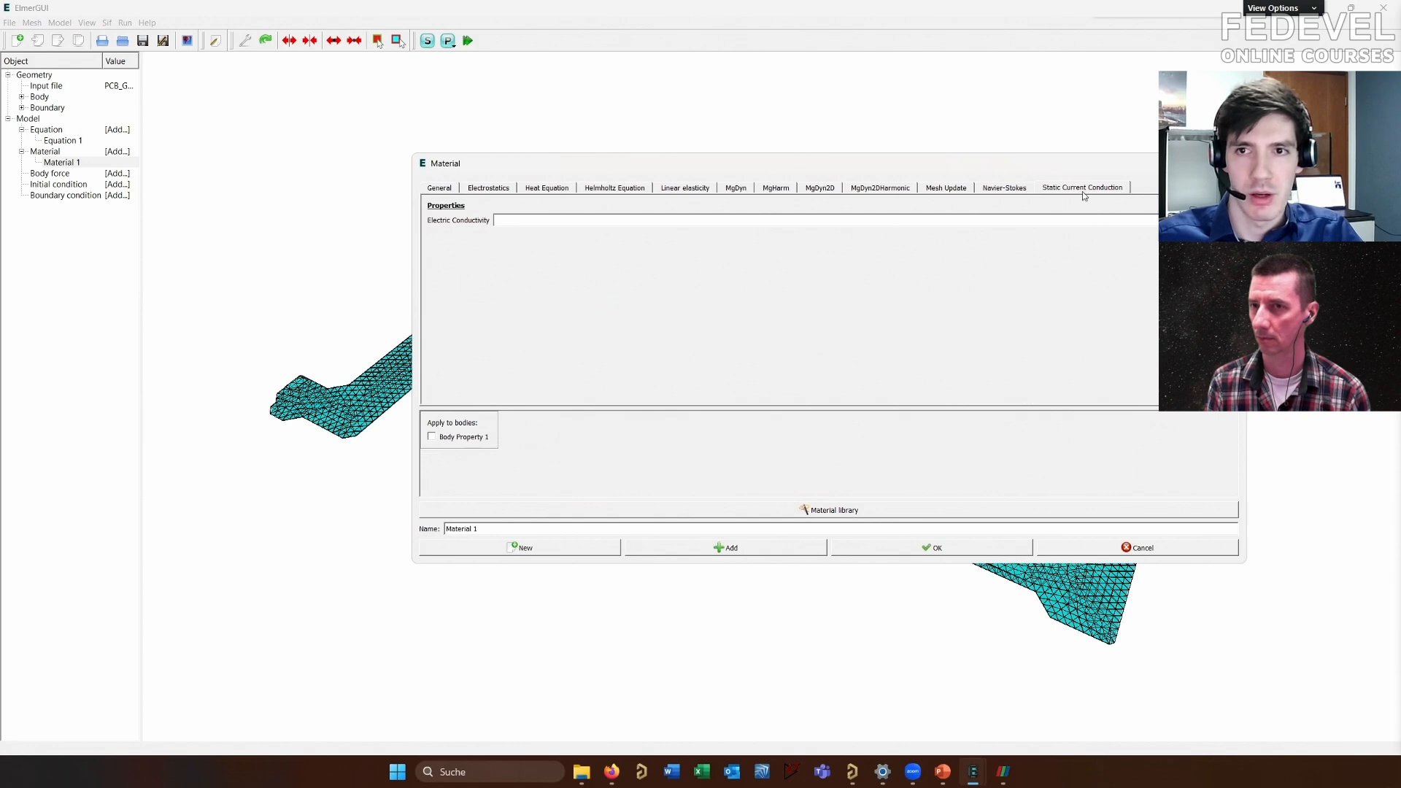
{"action": "left_click_drag", "start_coordinate": [1045, 164], "coordinate": [979, 159]}
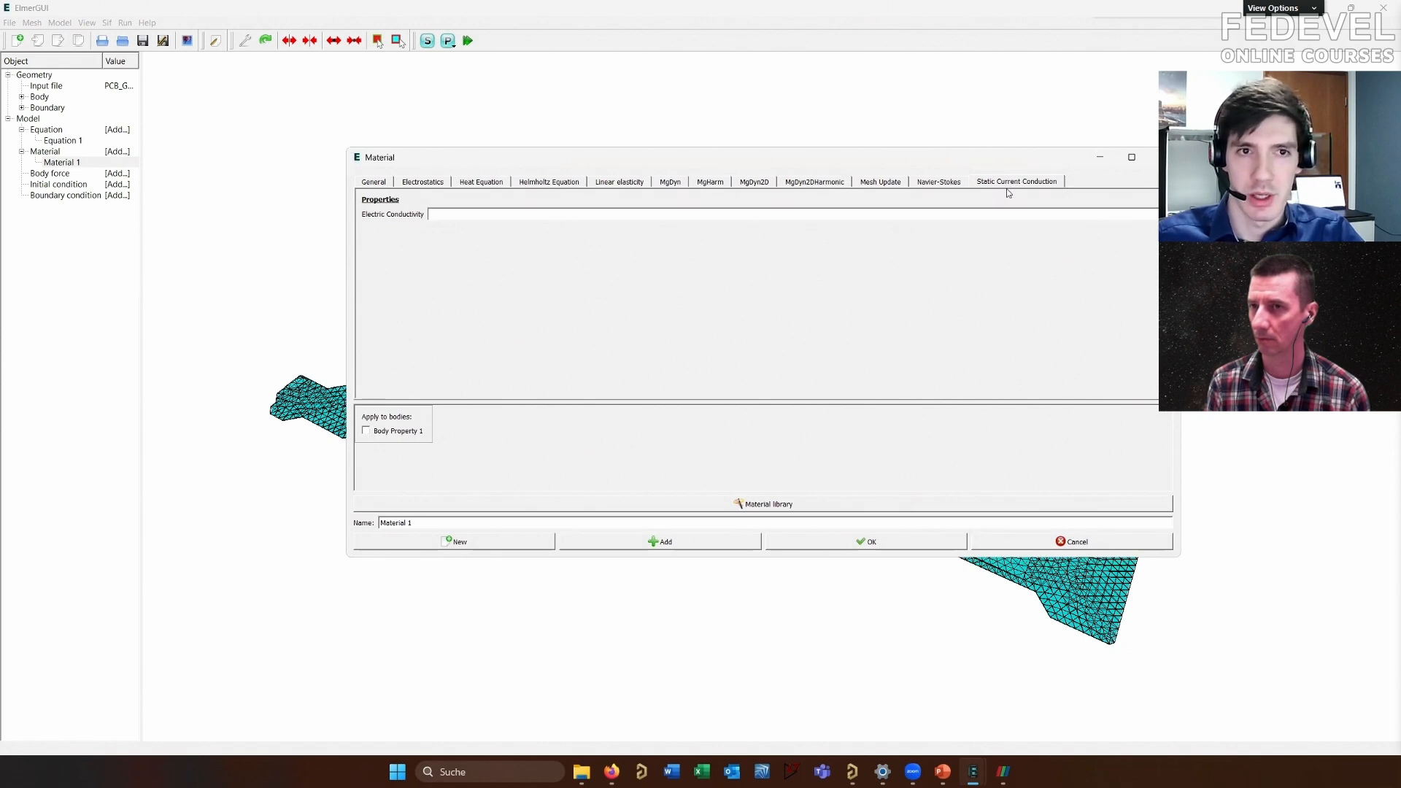
Load the Copper (generic) preset from the material library into the material definition
{"action": "left_click", "coordinate": [440, 215]}
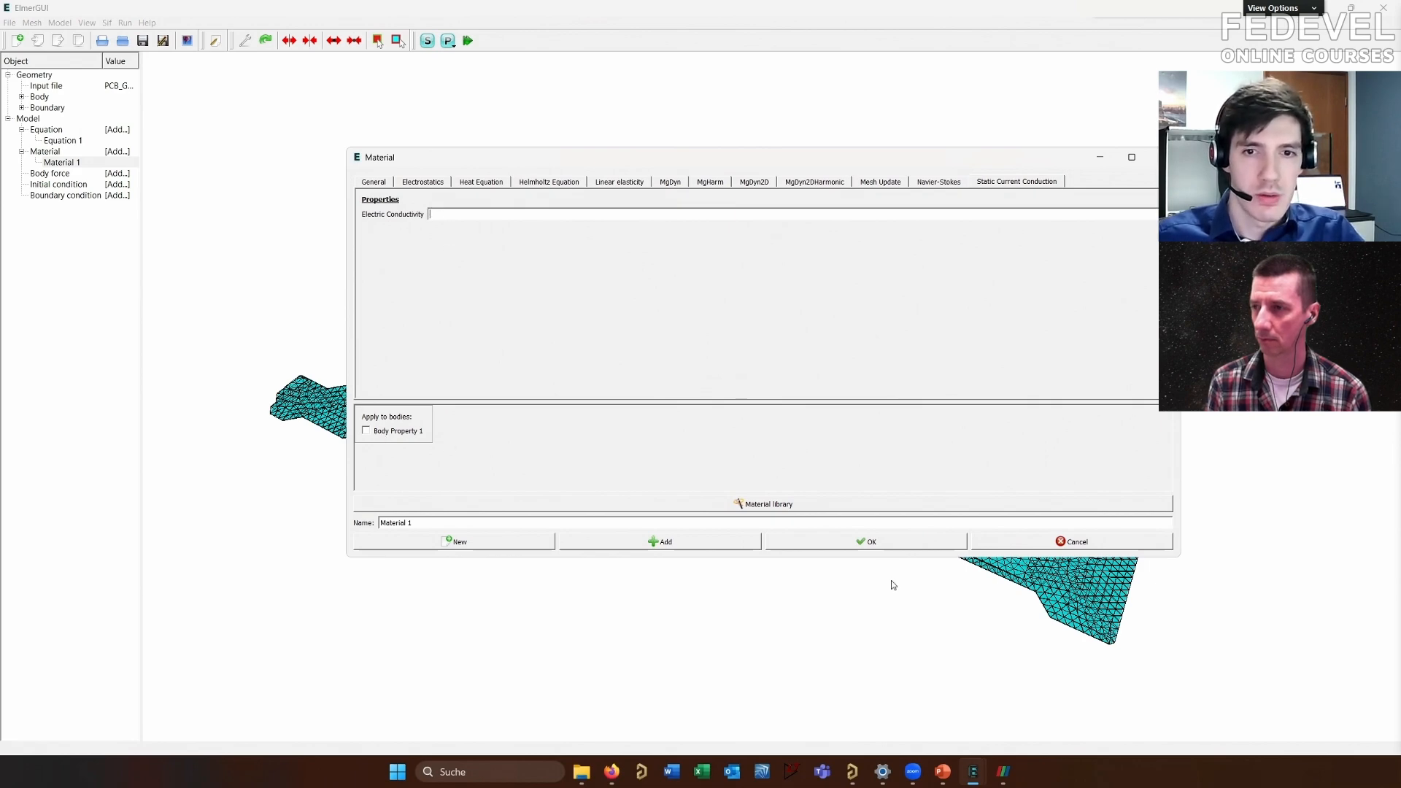
{"action": "left_click", "coordinate": [790, 503]}
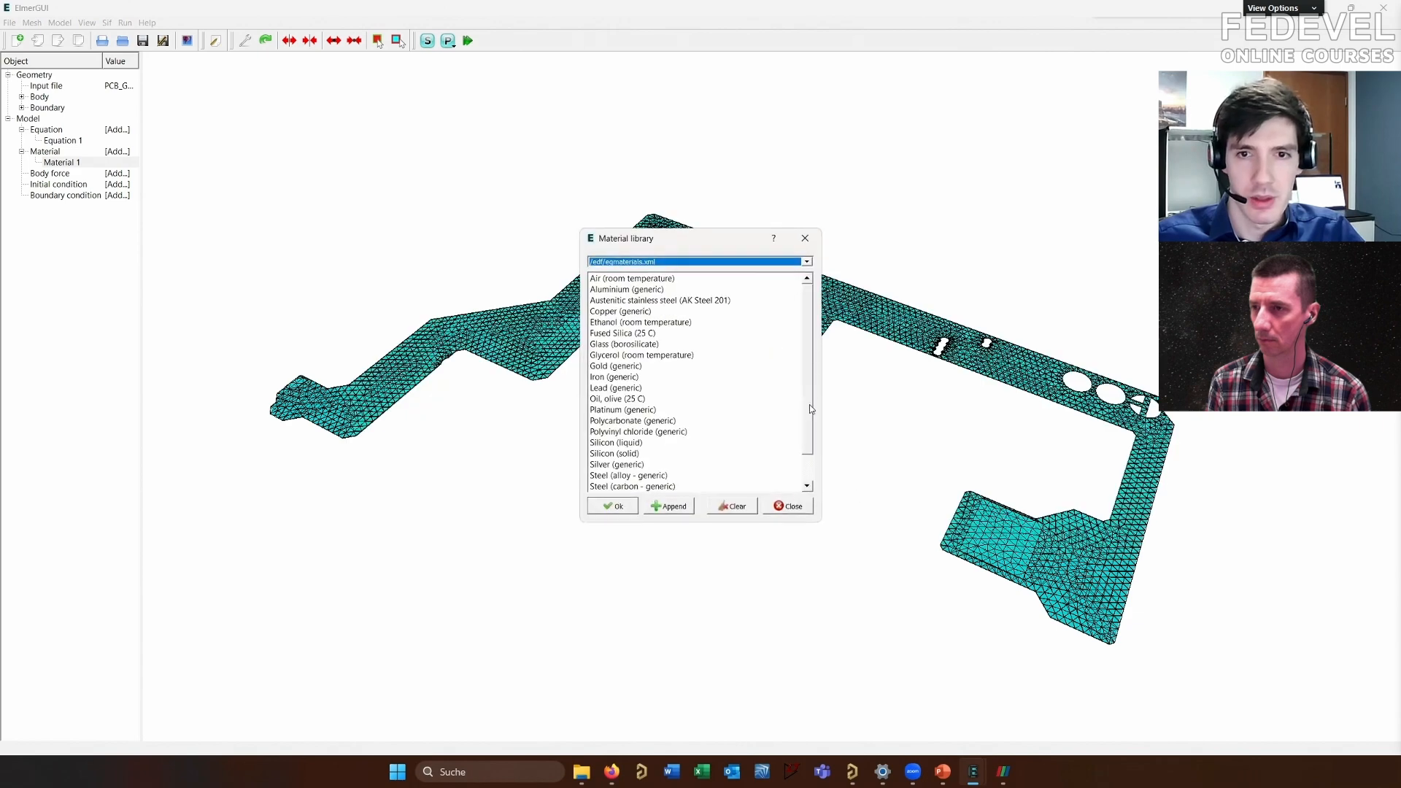
{"action": "mouse_move", "coordinate": [807, 397]}
{"action": "left_mouse_down"}
{"action": "mouse_move", "coordinate": [804, 423]}
{"action": "mouse_move", "coordinate": [809, 401]}
{"action": "left_mouse_up"}
{"action": "left_click", "coordinate": [651, 303]}
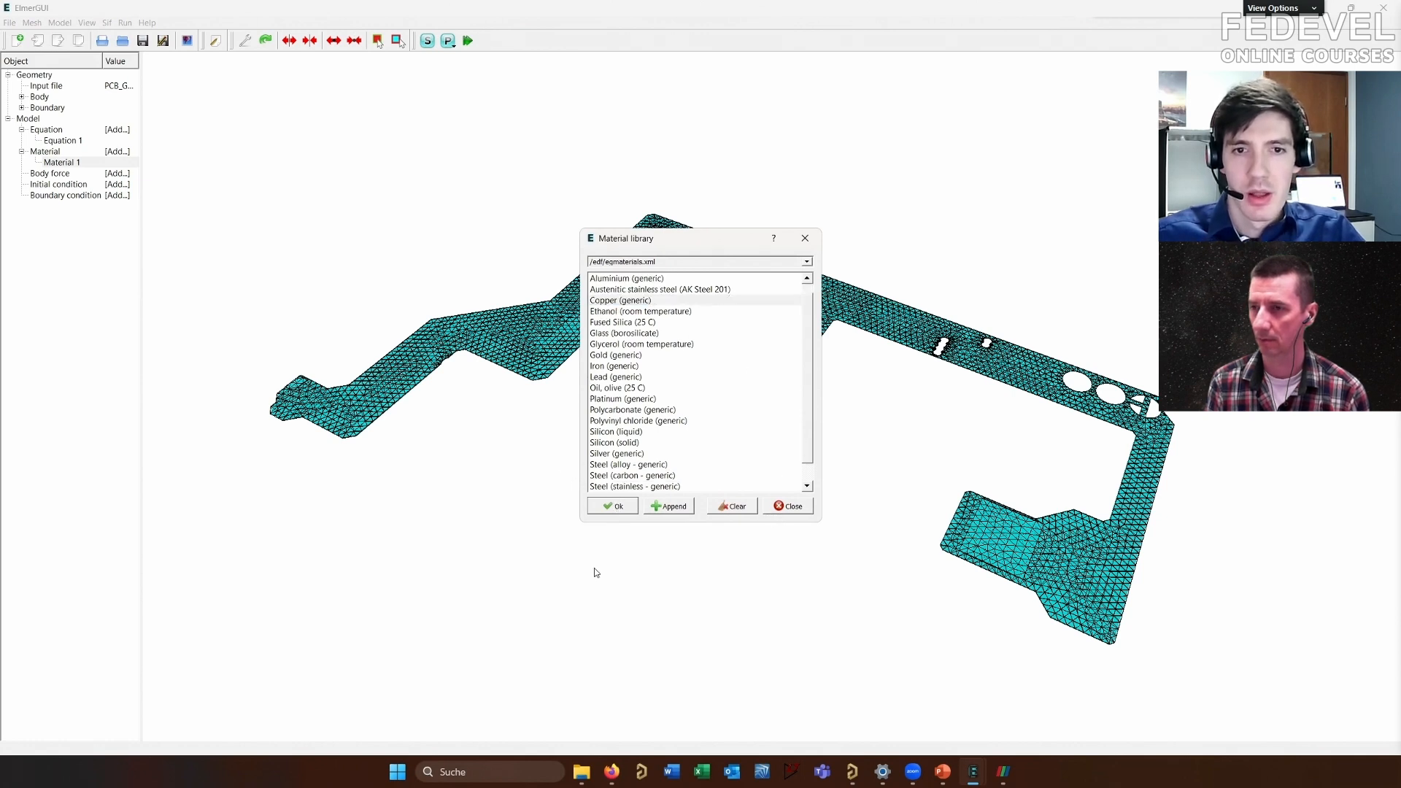
{"action": "left_click", "coordinate": [614, 505]}
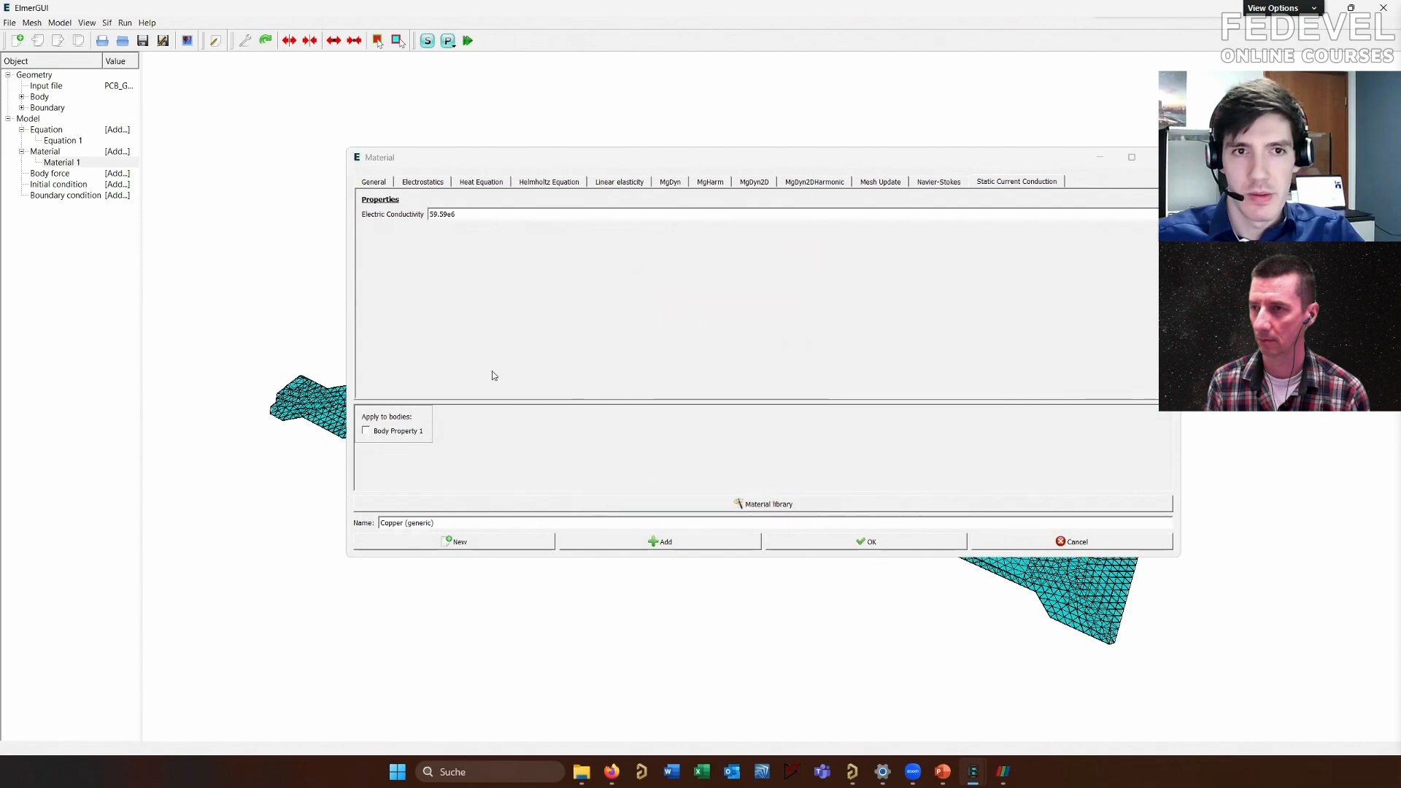
Set the copper's electric conductivity to 47.00e6 and apply the material to Body Property 1
{"action": "left_click_drag", "start_coordinate": [460, 215], "coordinate": [435, 214]}
{"action": "left_click", "coordinate": [437, 215]}
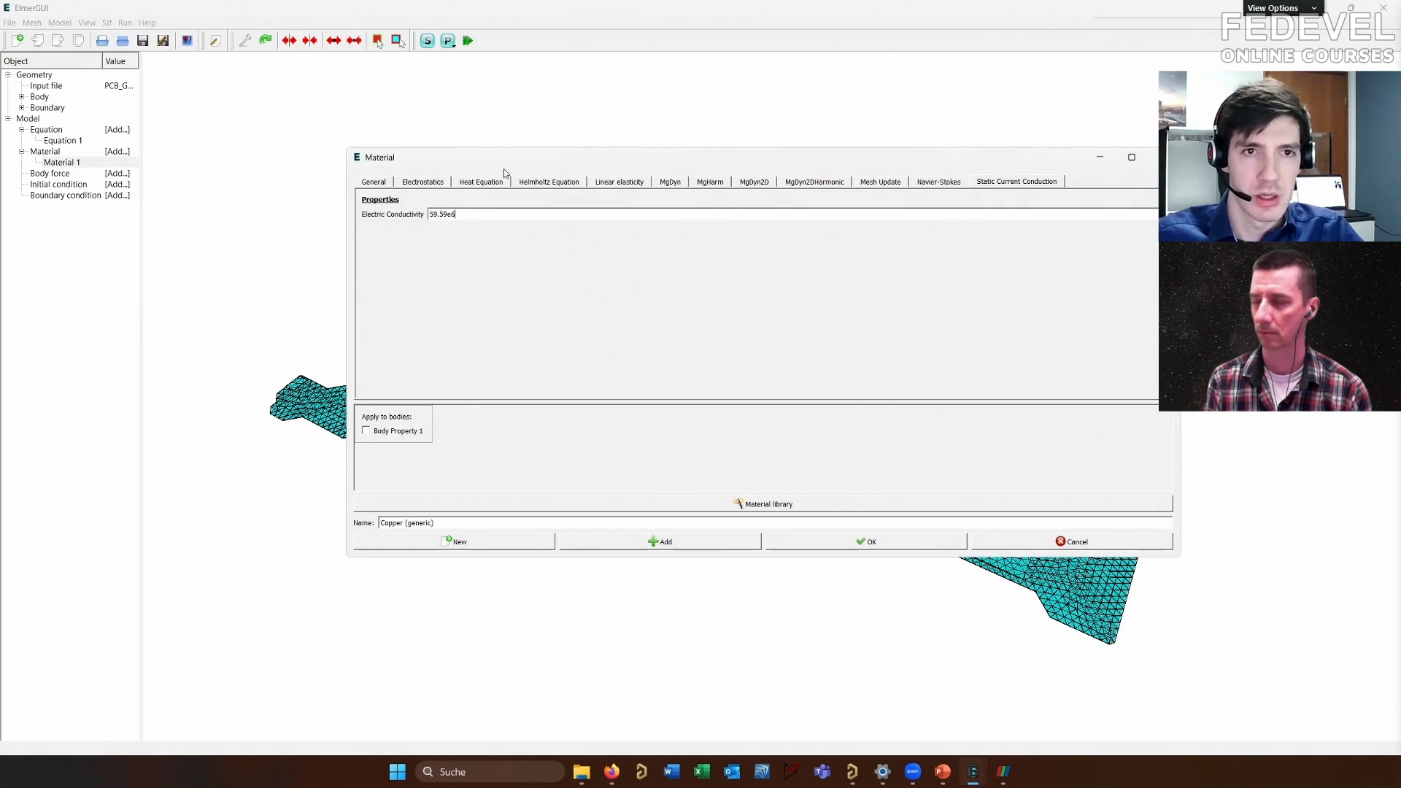
{"action": "left_click_drag", "start_coordinate": [501, 156], "coordinate": [492, 153]}
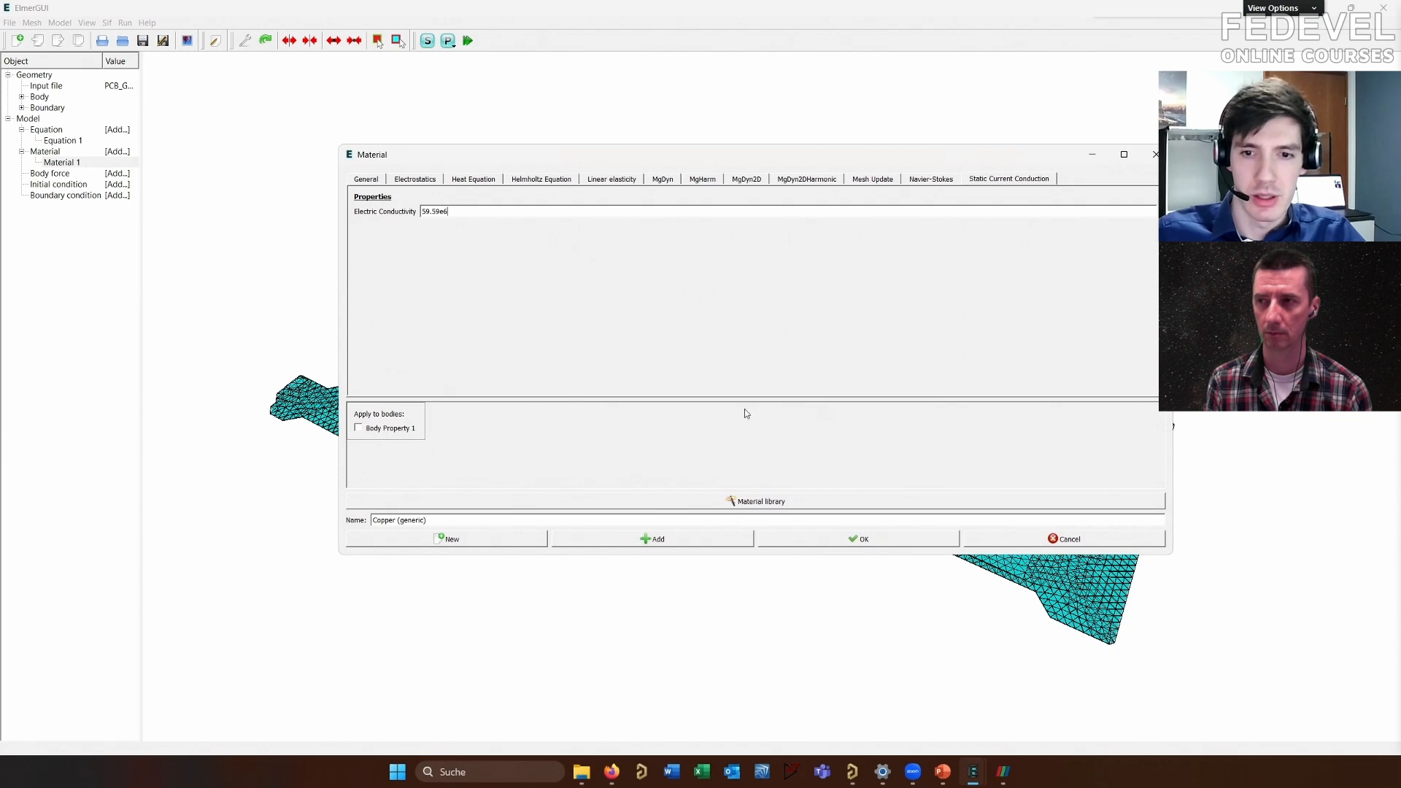
{"action": "left_click_drag", "start_coordinate": [488, 211], "coordinate": [421, 212]}
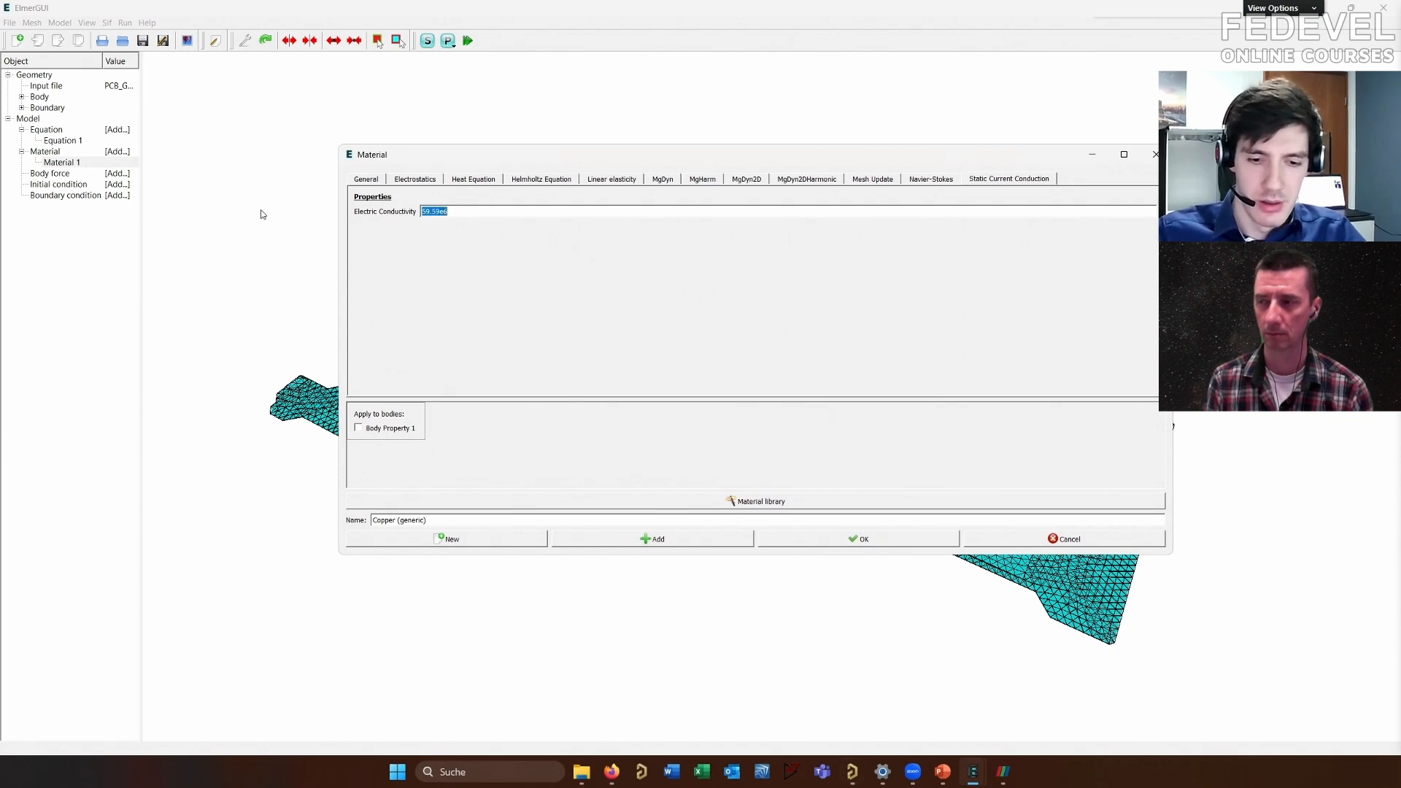
{"action": "mouse_move", "coordinate": [429, 212]}
{"action": "left_mouse_down"}
{"action": "mouse_move", "coordinate": [389, 215]}
{"action": "mouse_move", "coordinate": [434, 213]}
{"action": "left_mouse_up"}
{"action": "type", "text": "47."}
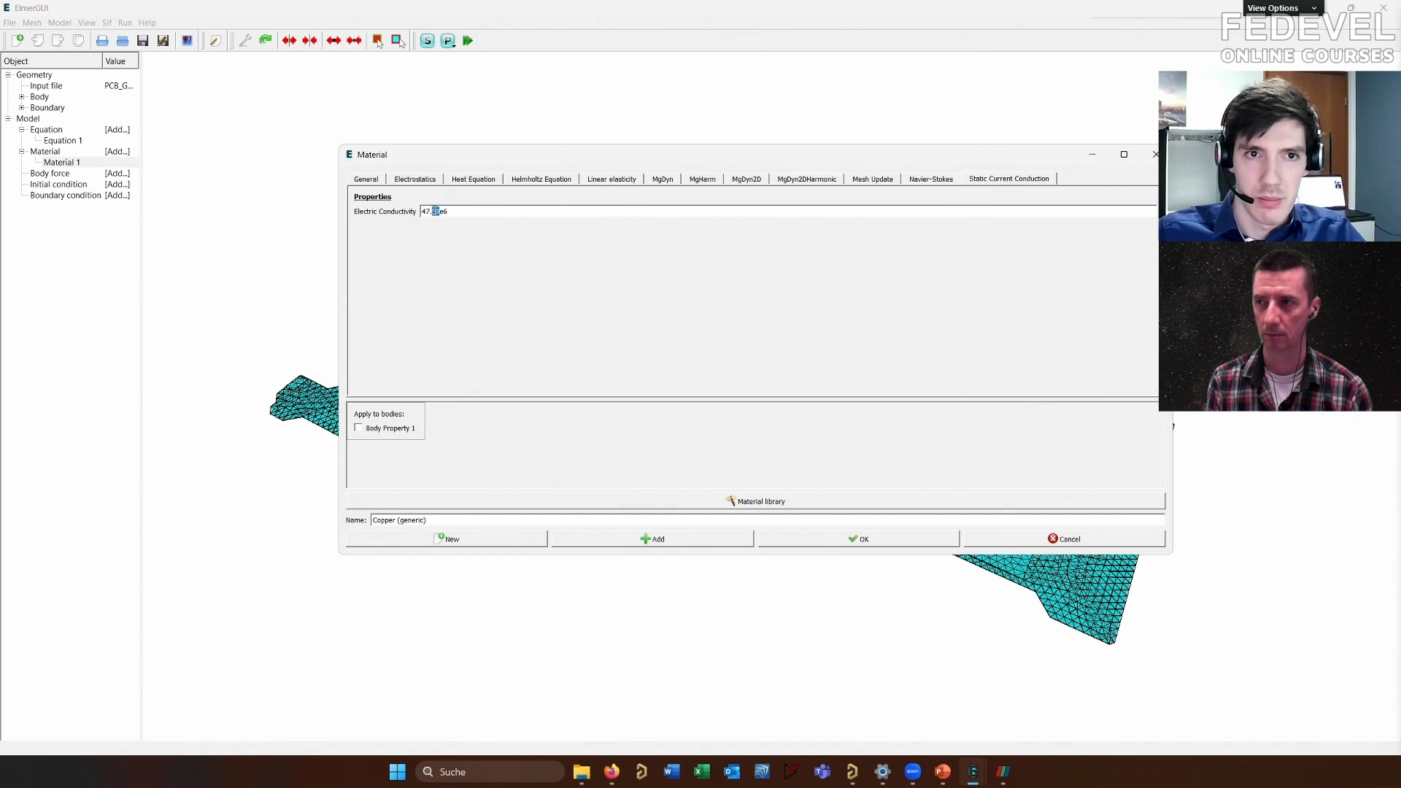
{"action": "type", "text": "00"}
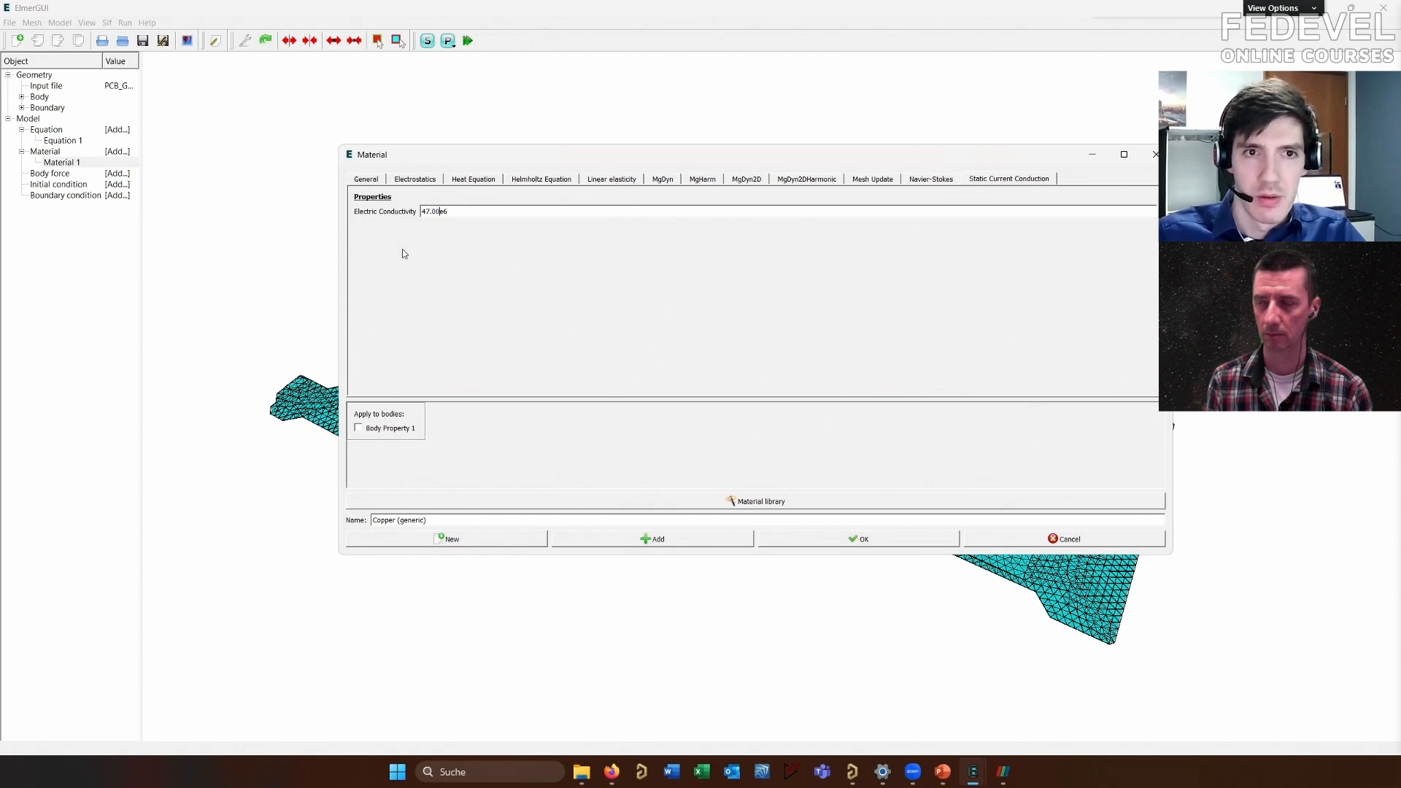
{"action": "left_click", "coordinate": [358, 428]}
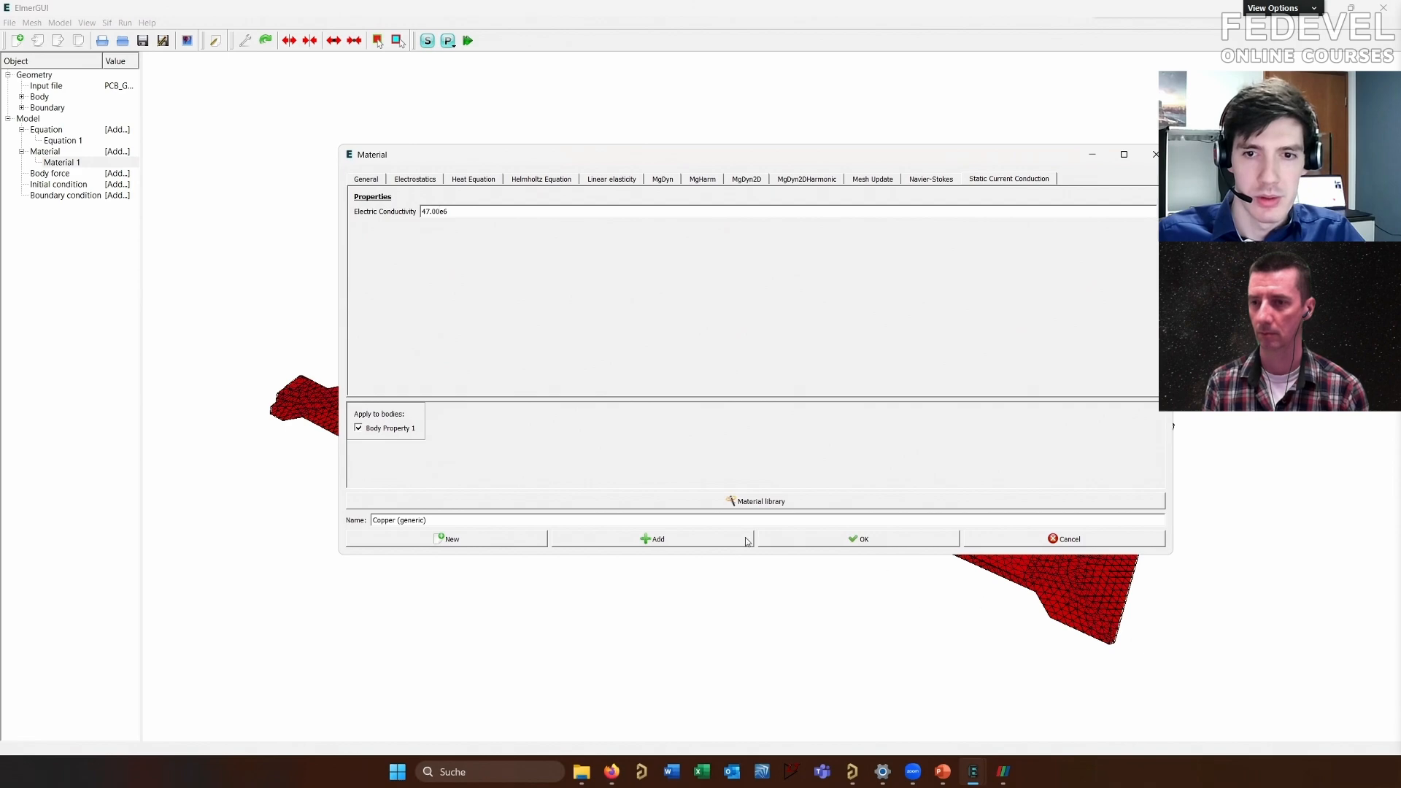
{"action": "left_click", "coordinate": [818, 540]}
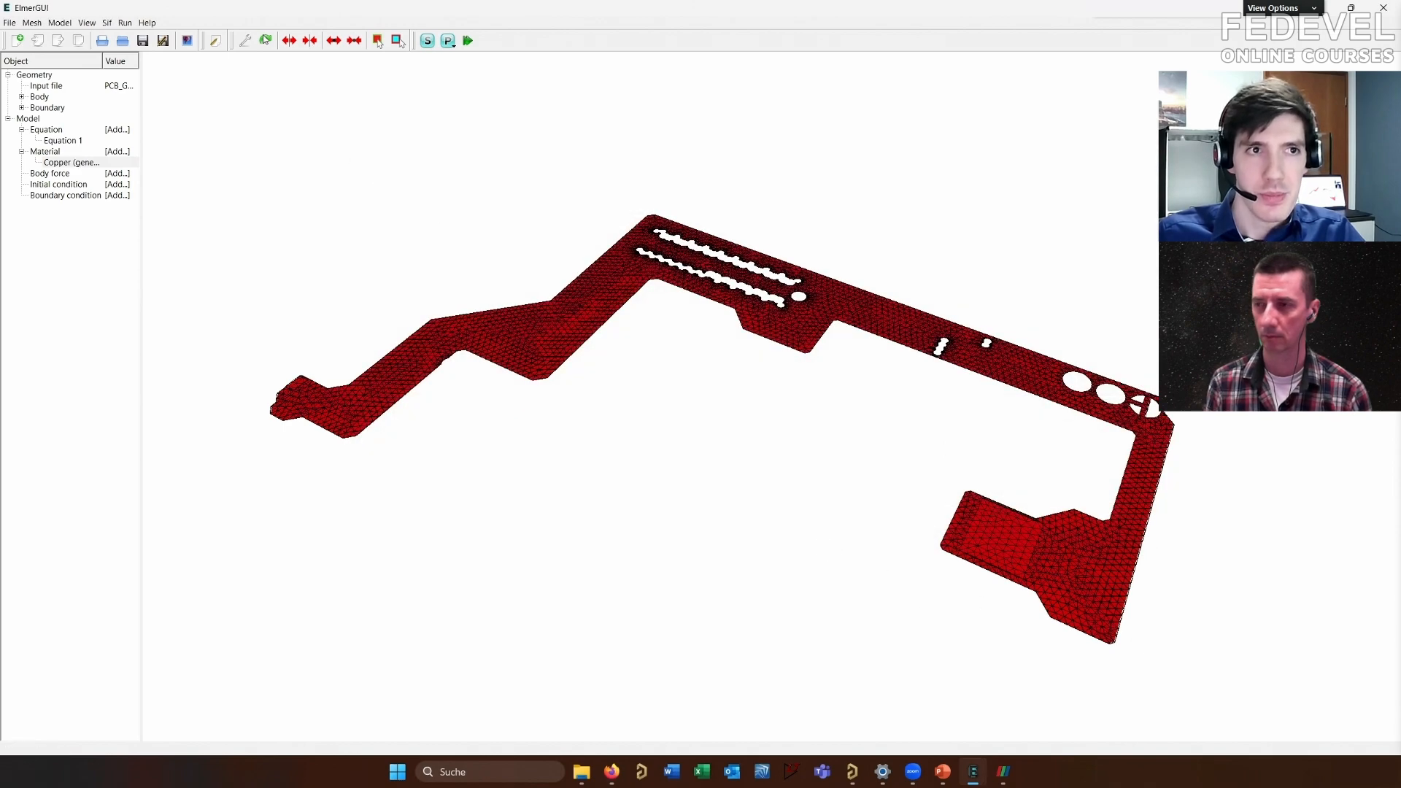
Add a boundary condition and show its Static Current Conduction settings in an enlarged dialog, moved to reveal more of the mesh
{"action": "scroll", "coordinate": [975, 357], "scroll_direction": "up", "scroll_amount": 2}
{"action": "scroll", "coordinate": [846, 346], "scroll_direction": "down", "scroll_amount": 2}
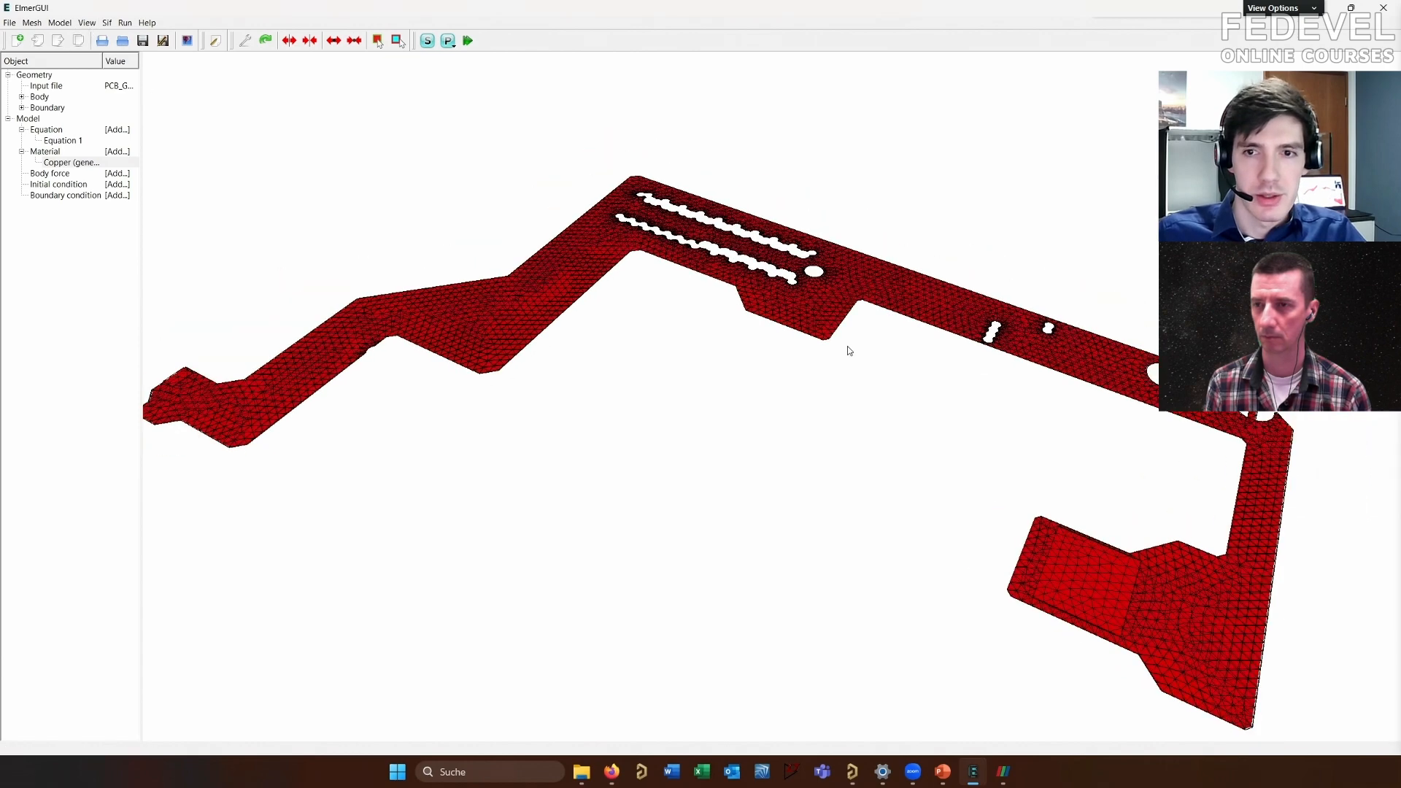
{"action": "left_click", "coordinate": [60, 23]}
{"action": "mouse_move", "coordinate": [116, 133]}
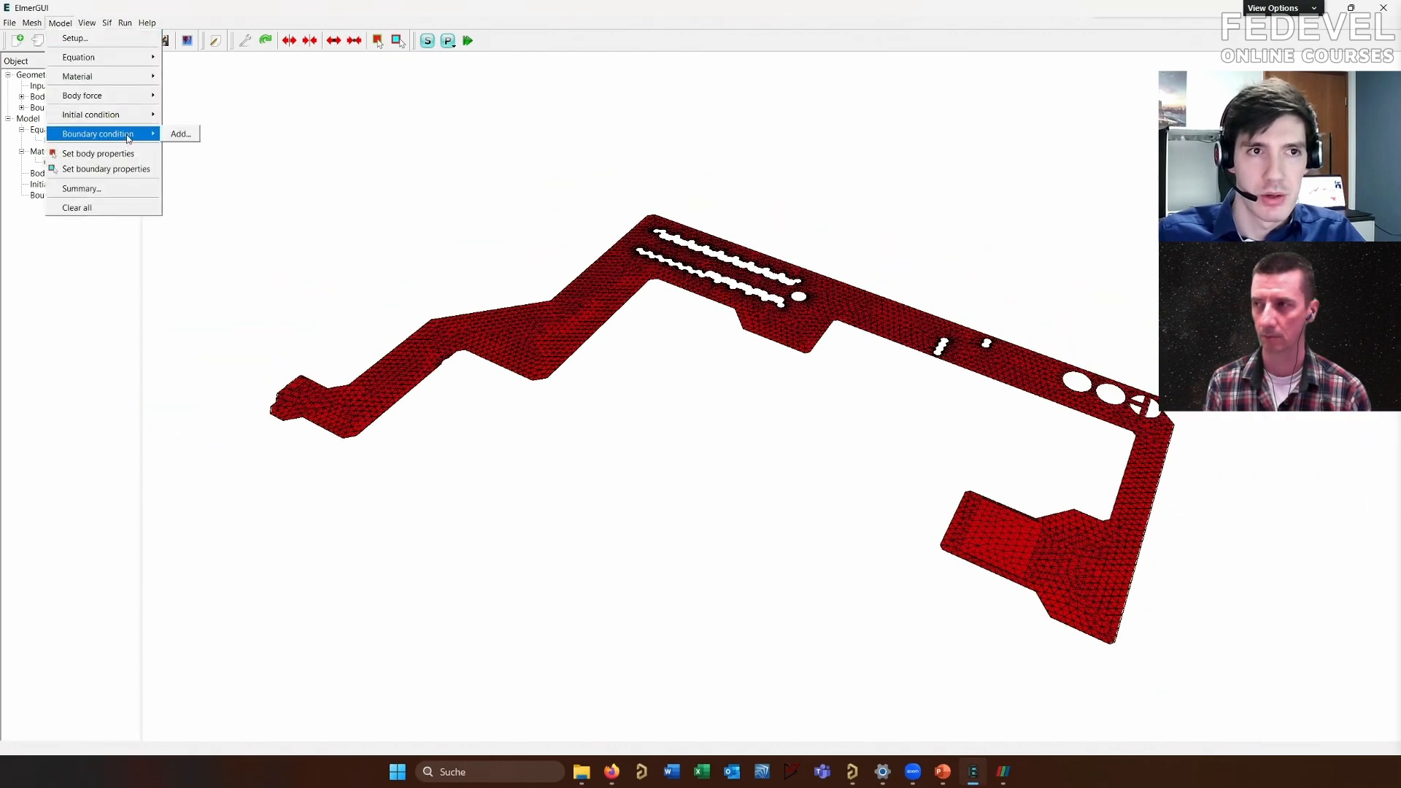
{"action": "left_click", "coordinate": [179, 133]}
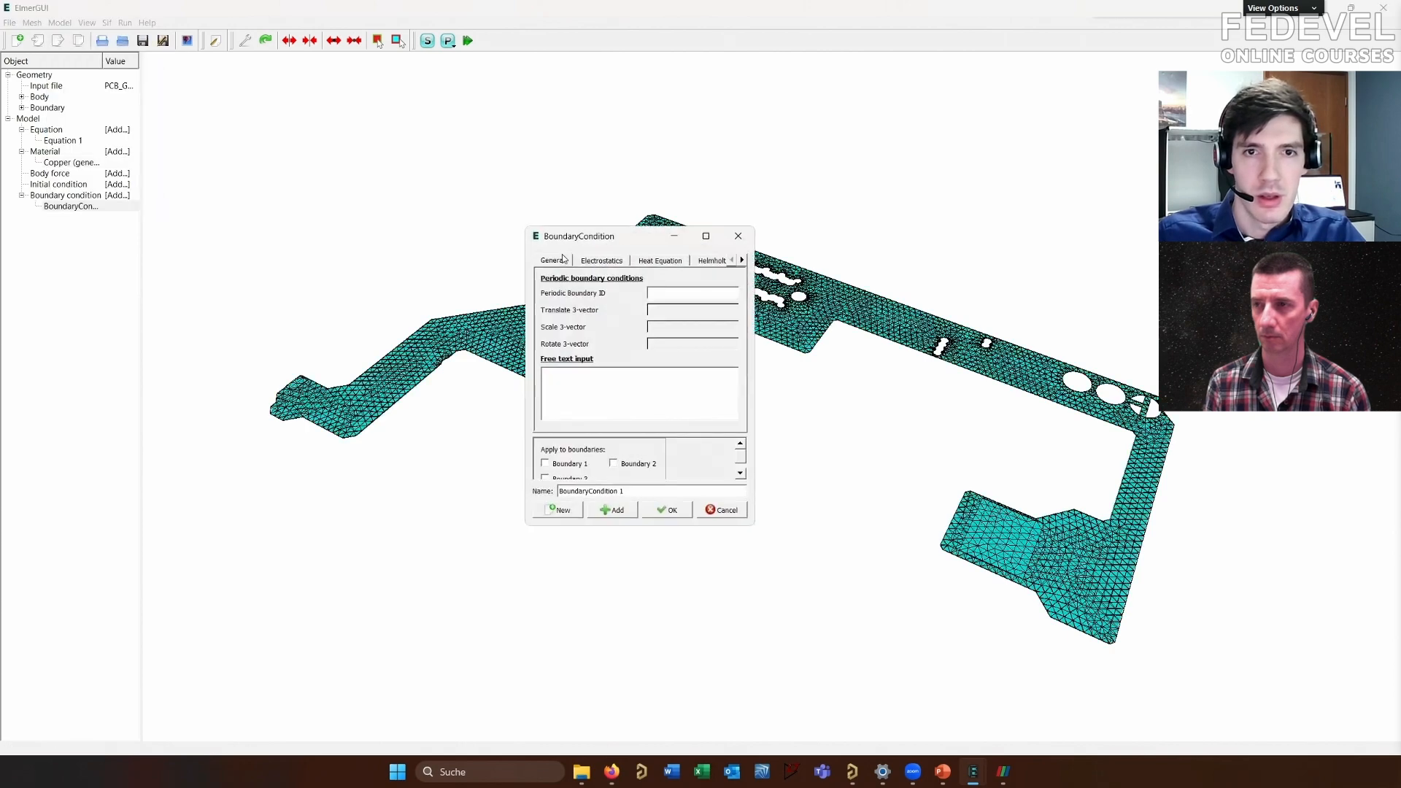
{"action": "left_click_drag", "start_coordinate": [758, 352], "coordinate": [1219, 351]}
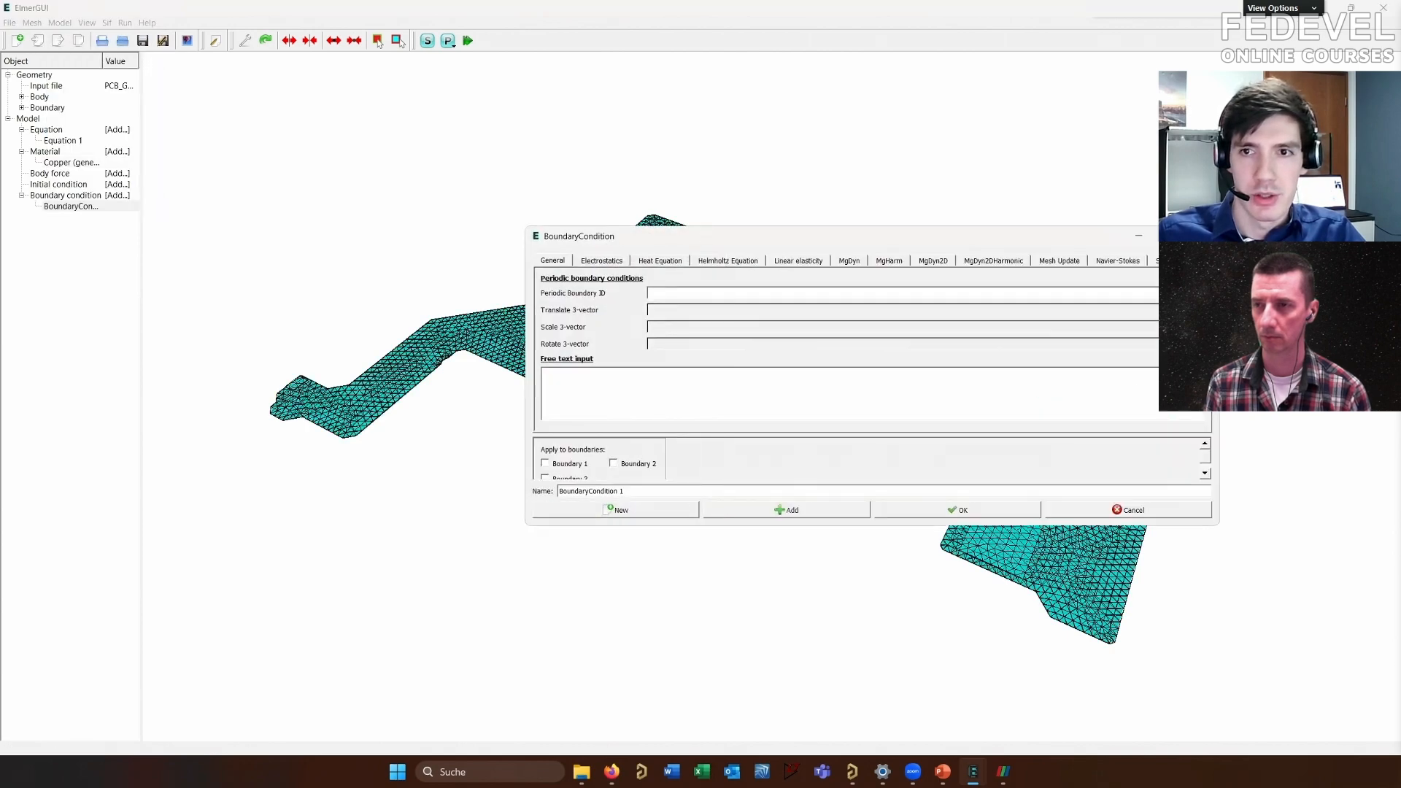
{"action": "left_click", "coordinate": [1170, 260]}
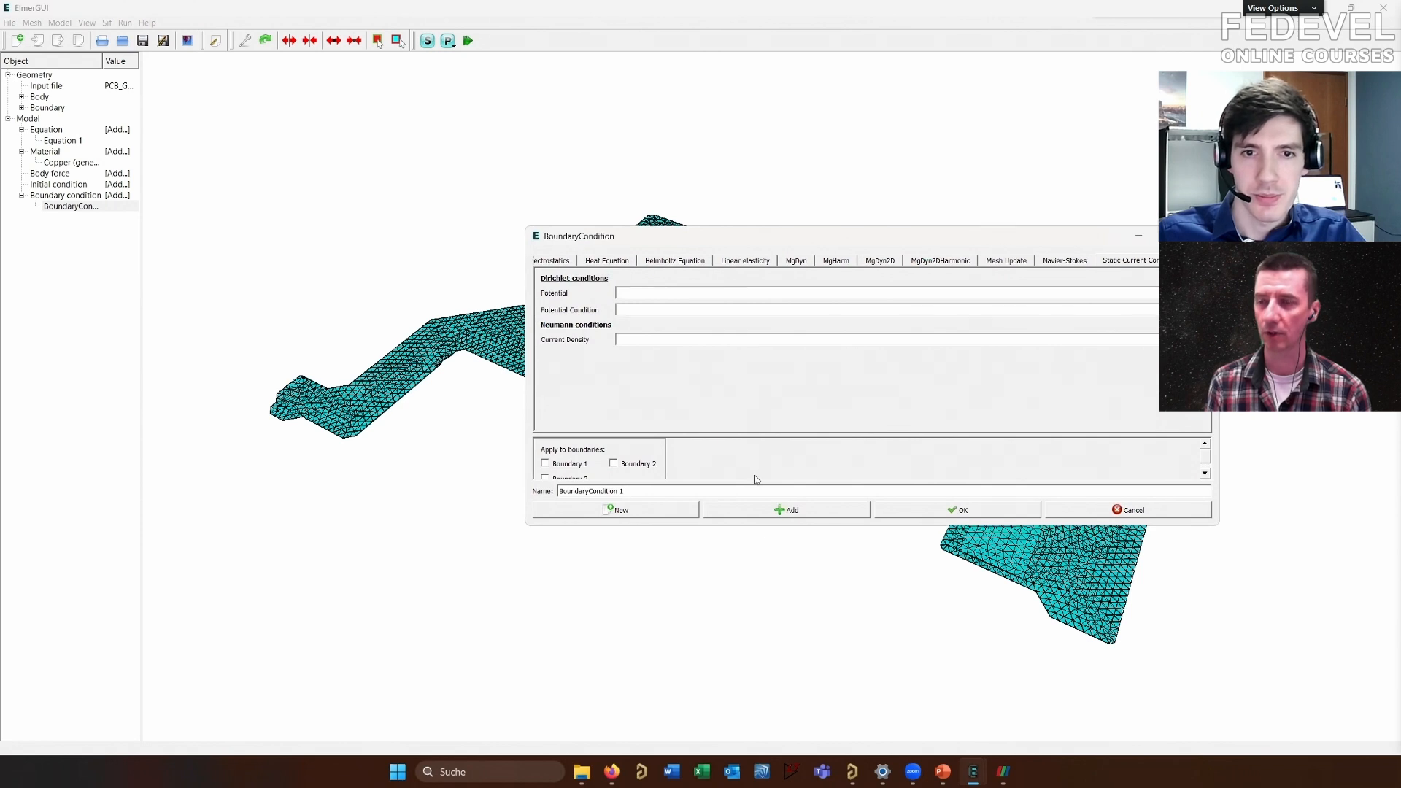
{"action": "left_click_drag", "start_coordinate": [760, 527], "coordinate": [755, 590]}
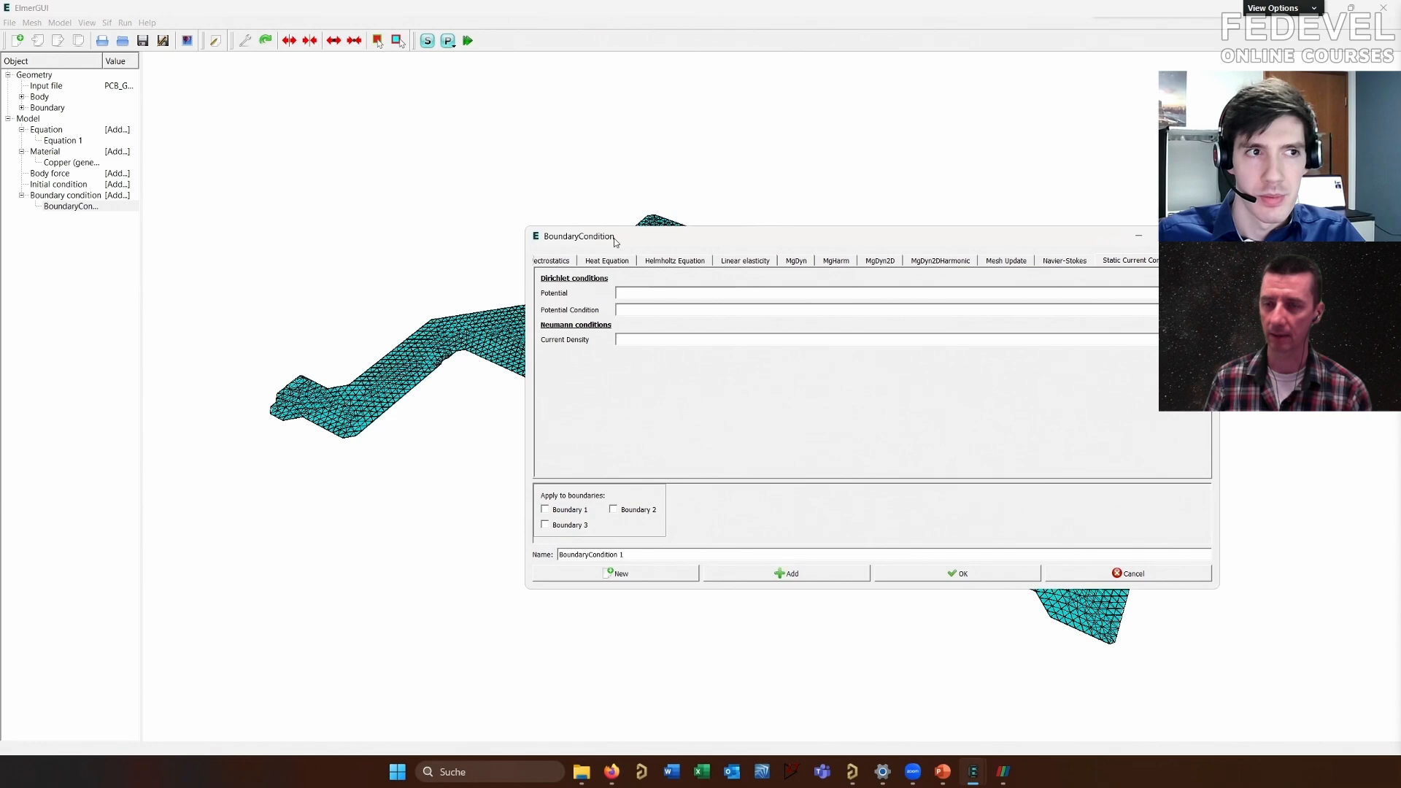
{"action": "left_click_drag", "start_coordinate": [615, 242], "coordinate": [411, 421]}
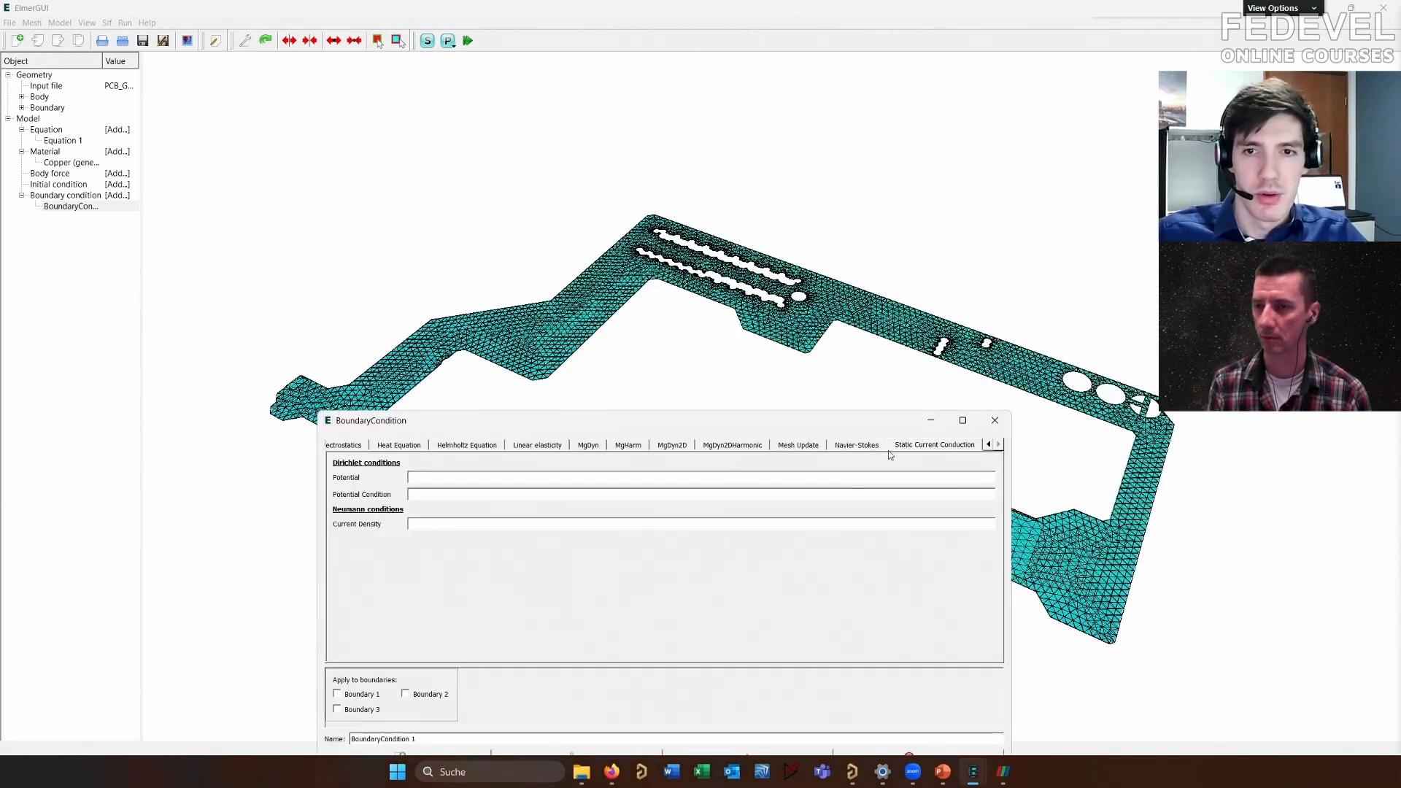
{"action": "left_click_drag", "start_coordinate": [865, 413], "coordinate": [841, 369]}
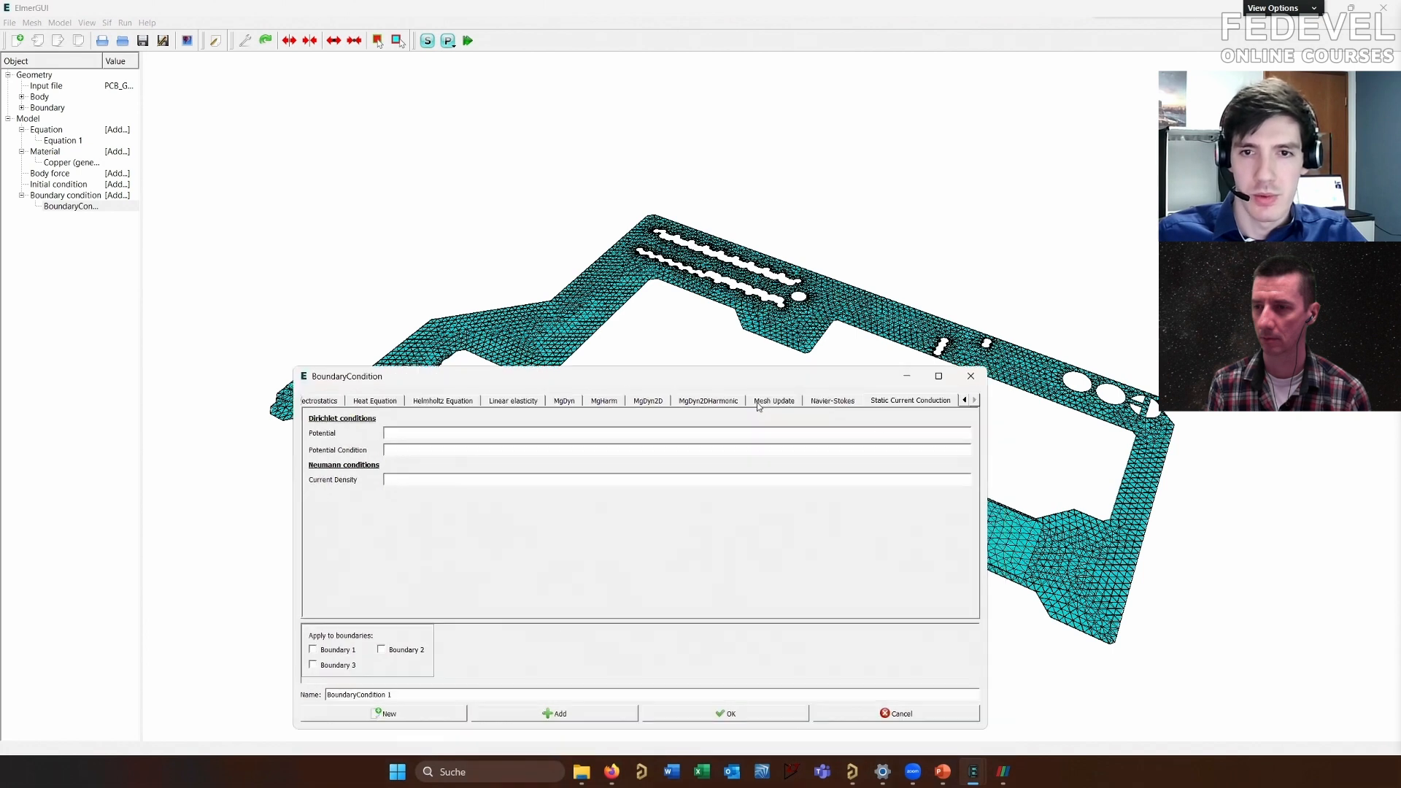
Name the boundary condition Input and set its potential to 5
{"action": "left_click", "coordinate": [445, 433]}
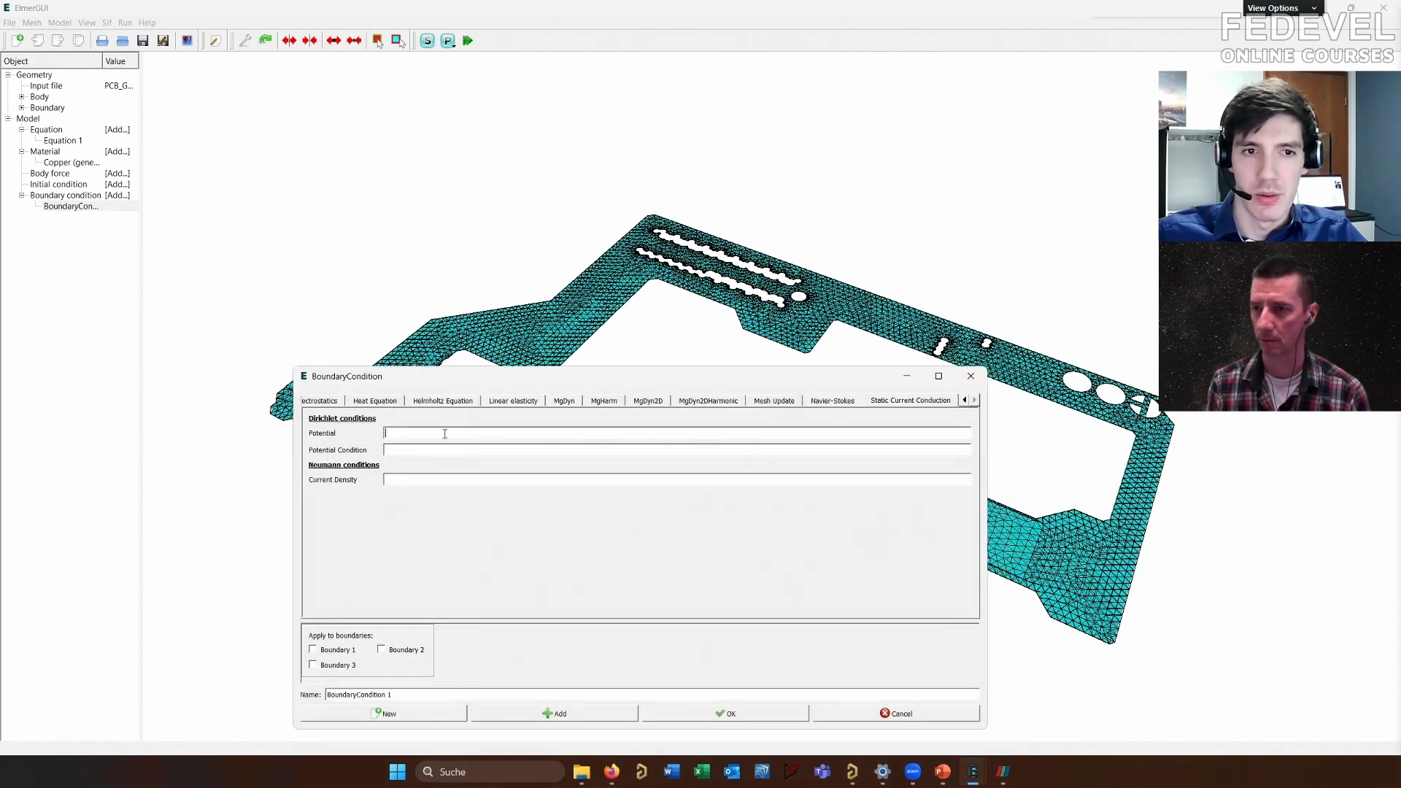
{"action": "left_click", "coordinate": [427, 448]}
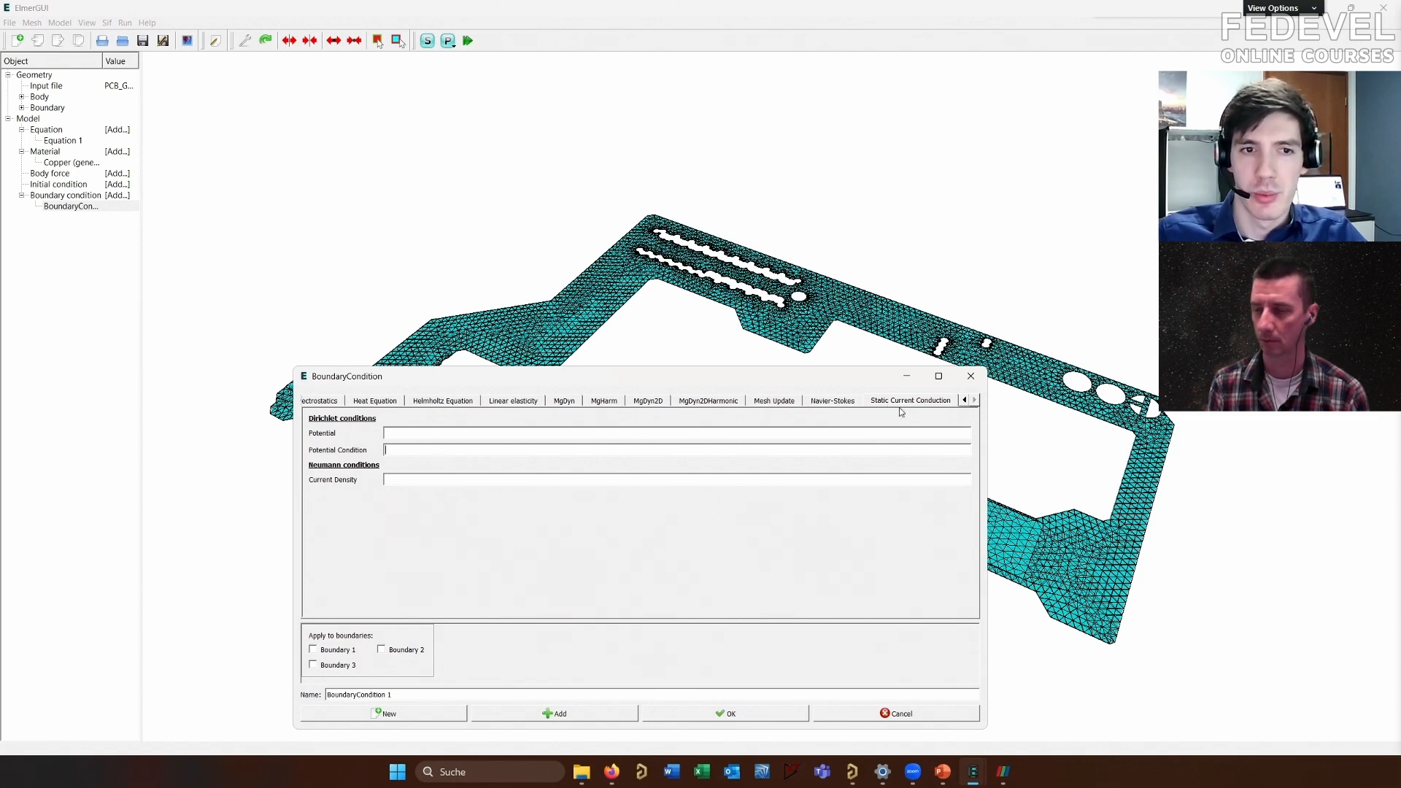
{"action": "left_click", "coordinate": [421, 433]}
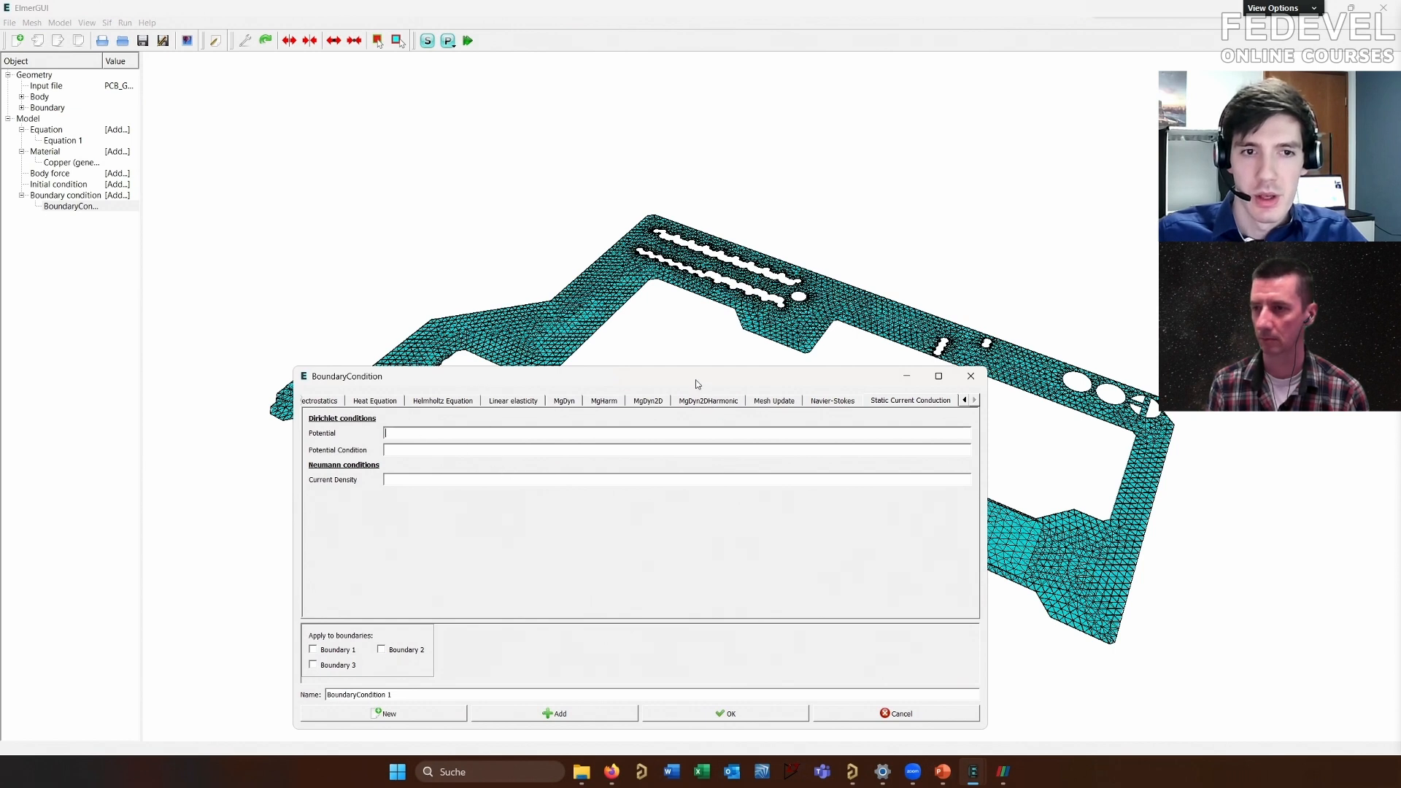
{"action": "left_click_drag", "start_coordinate": [693, 376], "coordinate": [665, 302]}
{"action": "left_click_drag", "start_coordinate": [378, 621], "coordinate": [144, 583]}
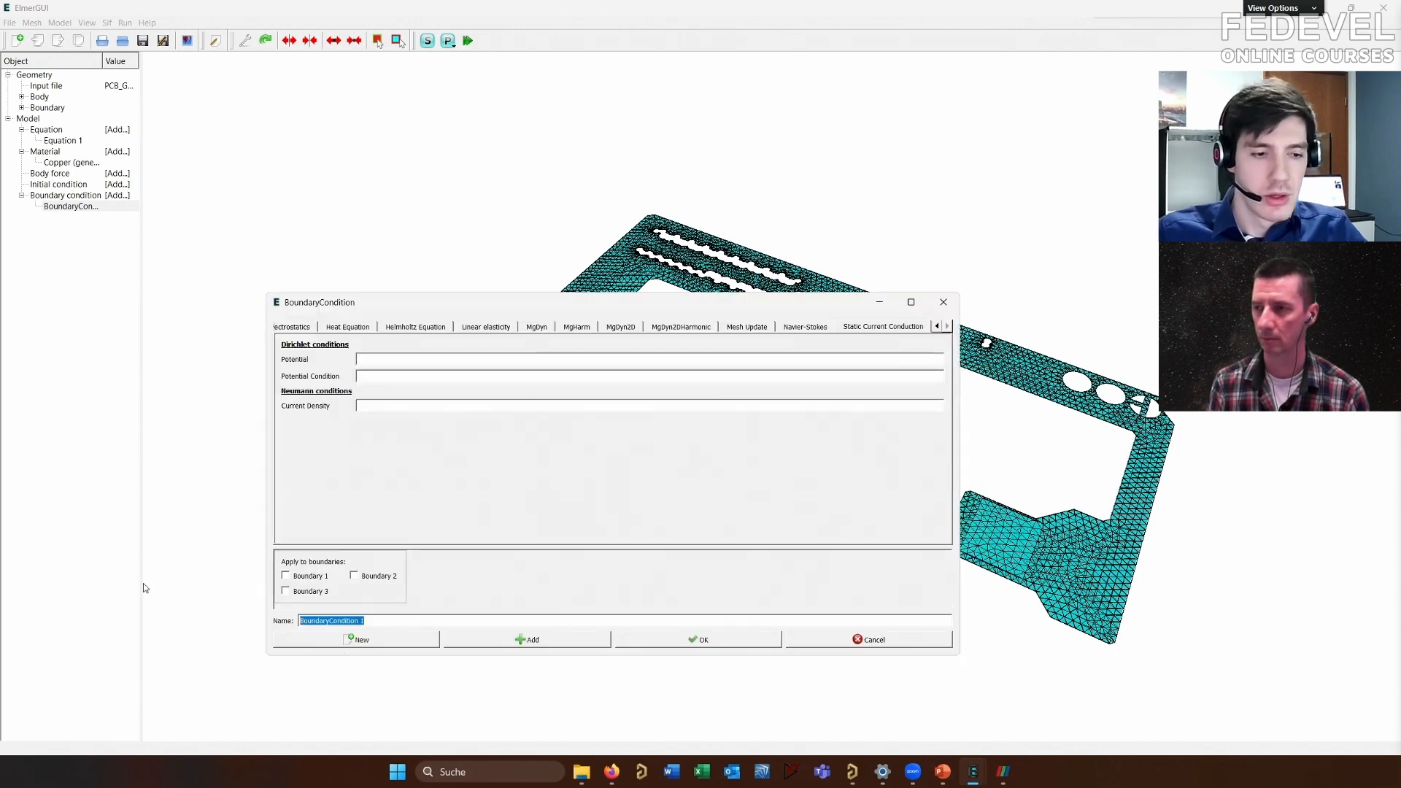
{"action": "type", "text": "Input"}
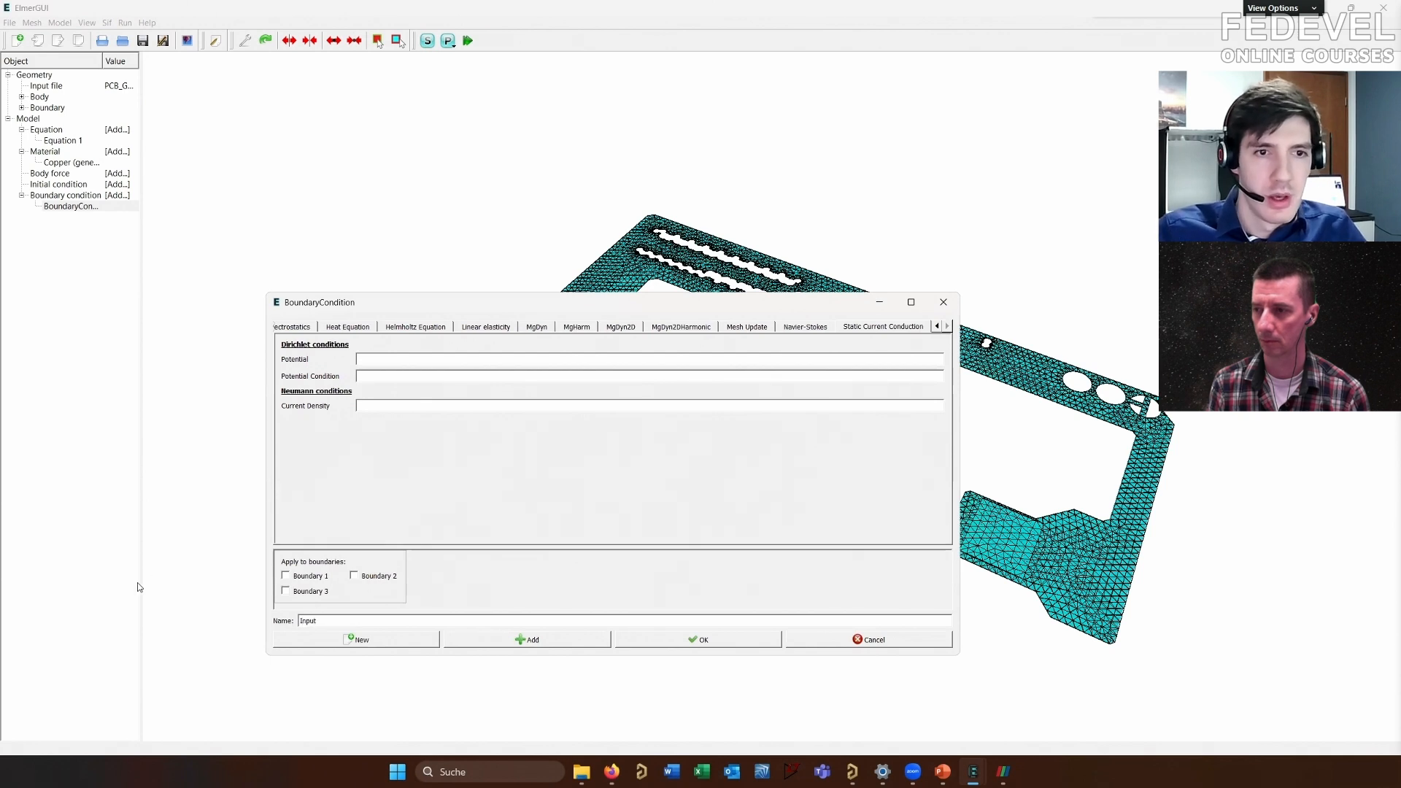
{"action": "type", "text": "5"}
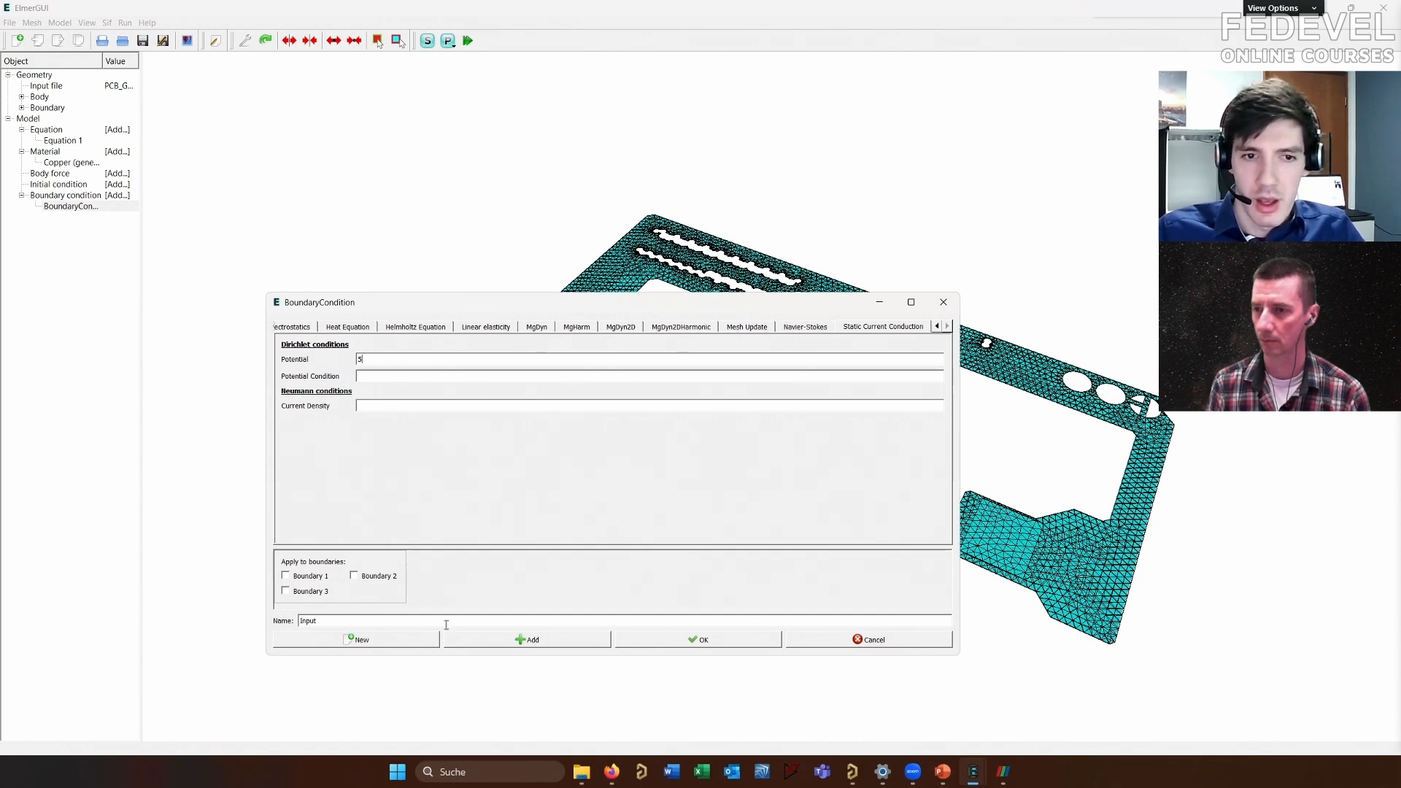
Create a second boundary condition named Ouput and enlarge its dialog to show all physics categories
{"action": "left_click", "coordinate": [344, 642]}
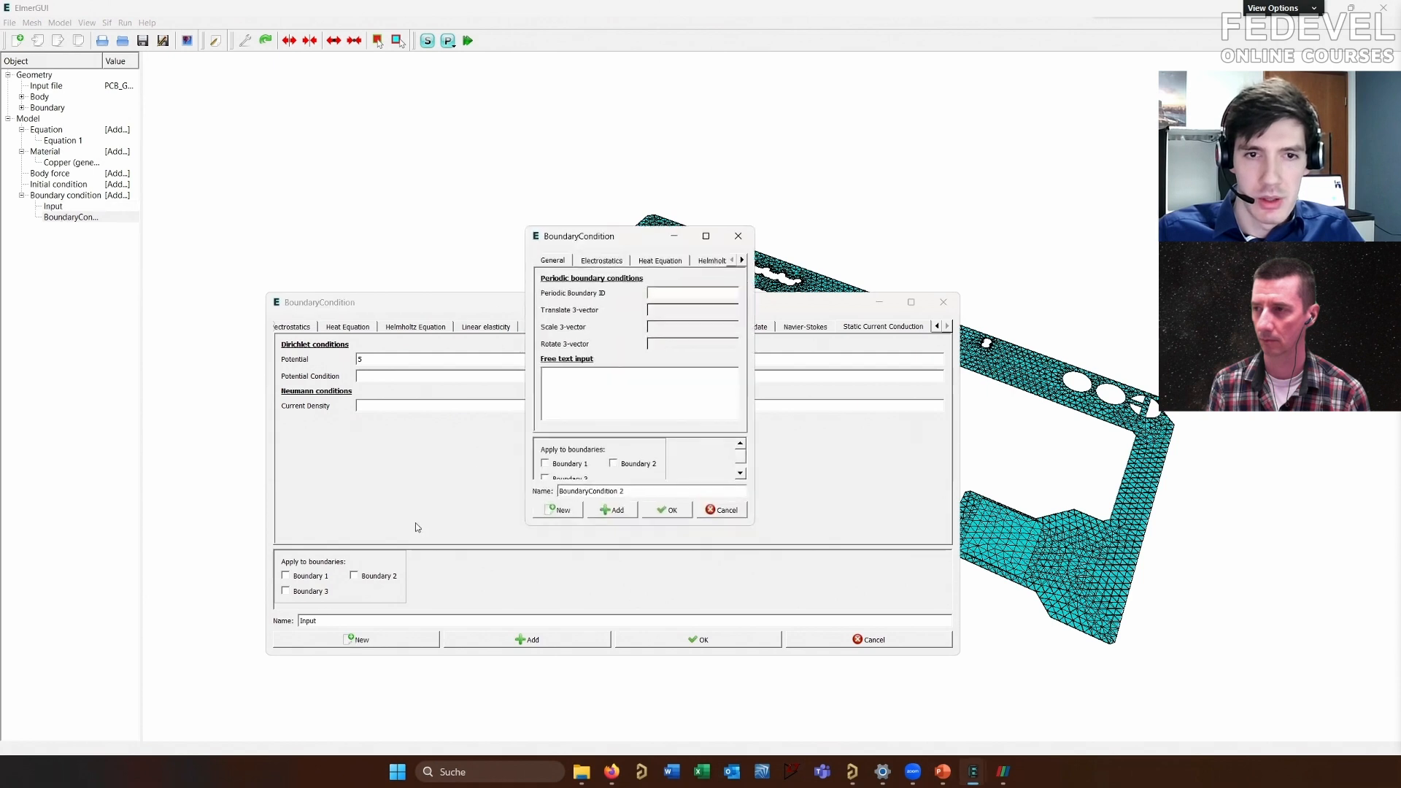
{"action": "triple_click", "coordinate": [644, 494]}
{"action": "type", "text": "Ouput"}
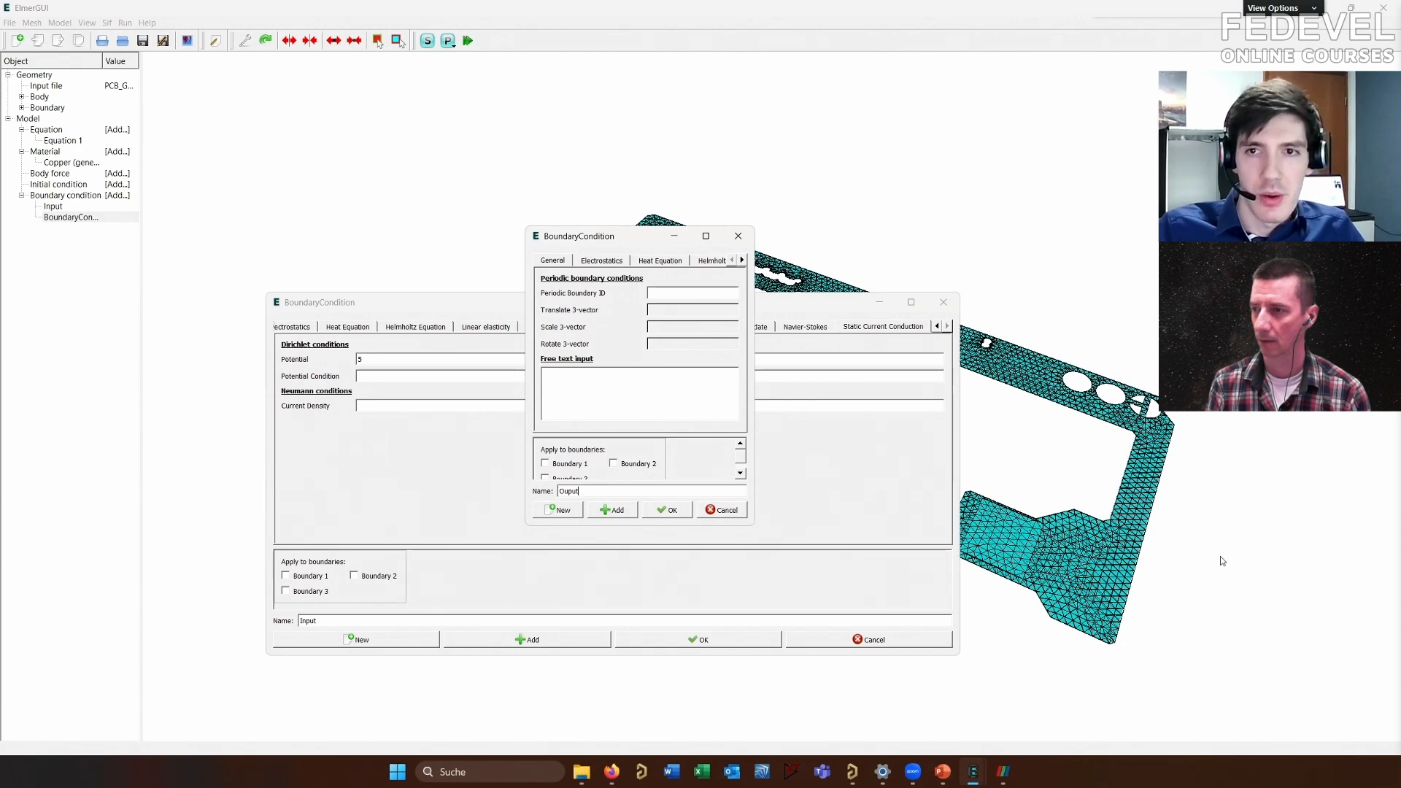
{"action": "left_click_drag", "start_coordinate": [754, 510], "coordinate": [1226, 571]}
{"action": "left_click_drag", "start_coordinate": [1020, 240], "coordinate": [752, 256]}
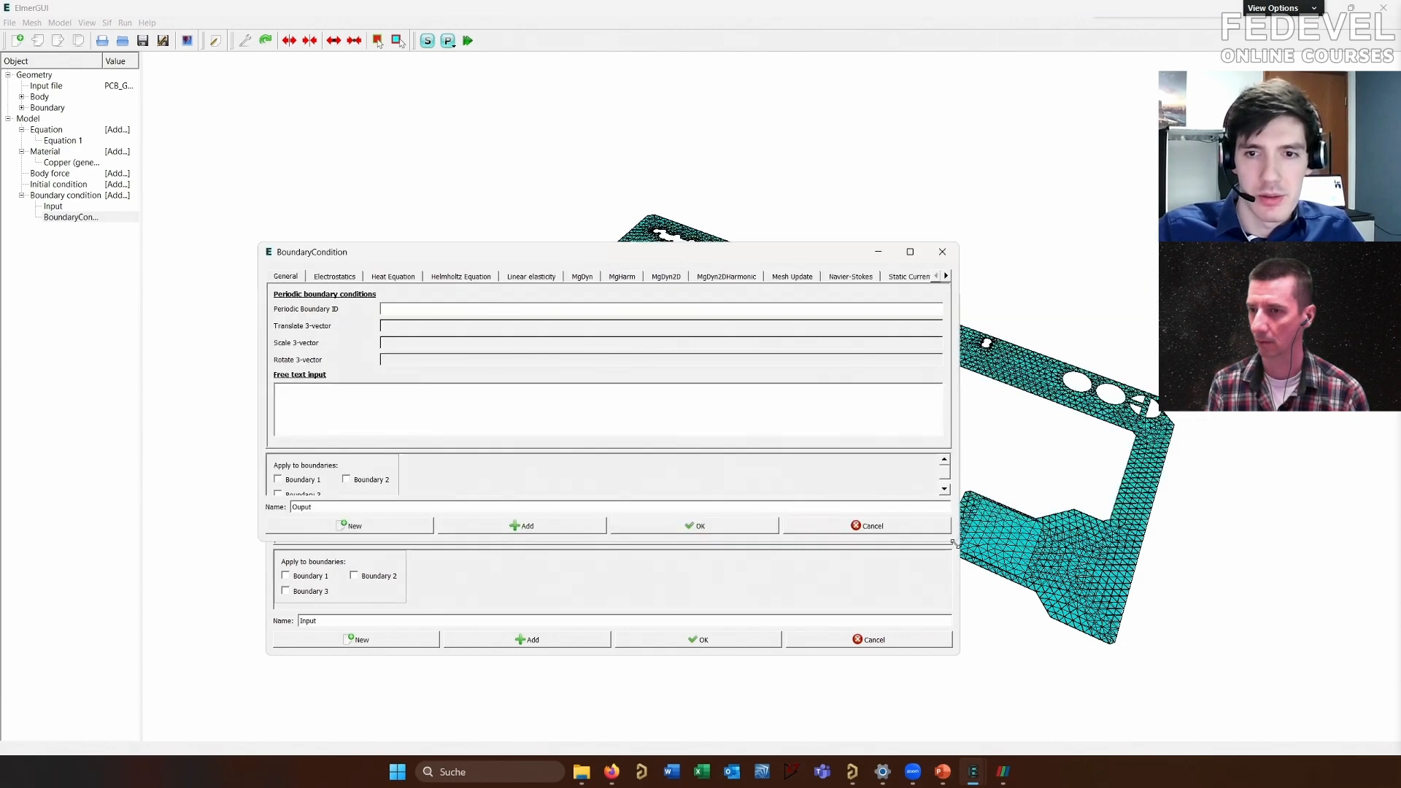
{"action": "left_click_drag", "start_coordinate": [954, 543], "coordinate": [1044, 675]}
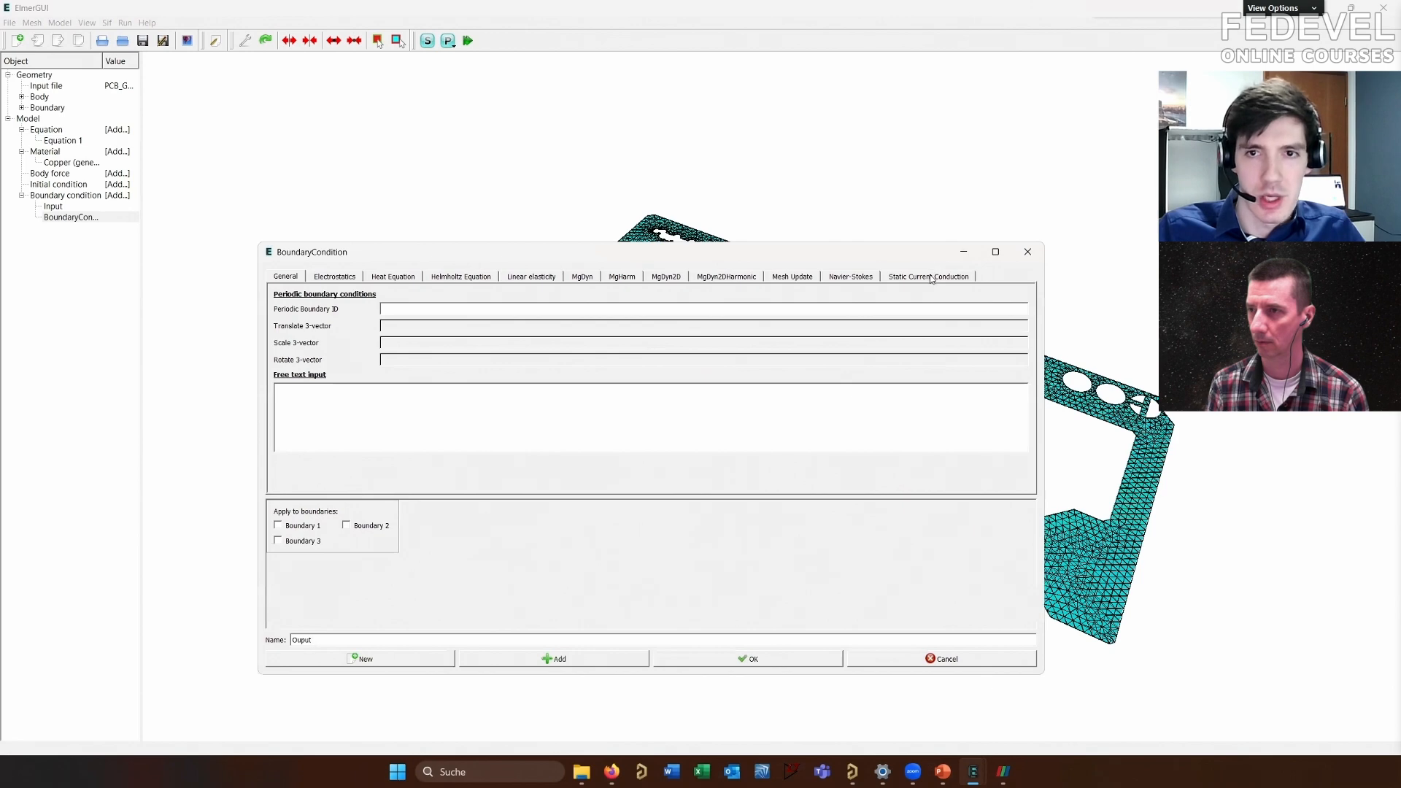
Set the Static Current Conduction current density of the Ouput boundary condition to 259100
{"action": "left_click", "coordinate": [931, 277]}
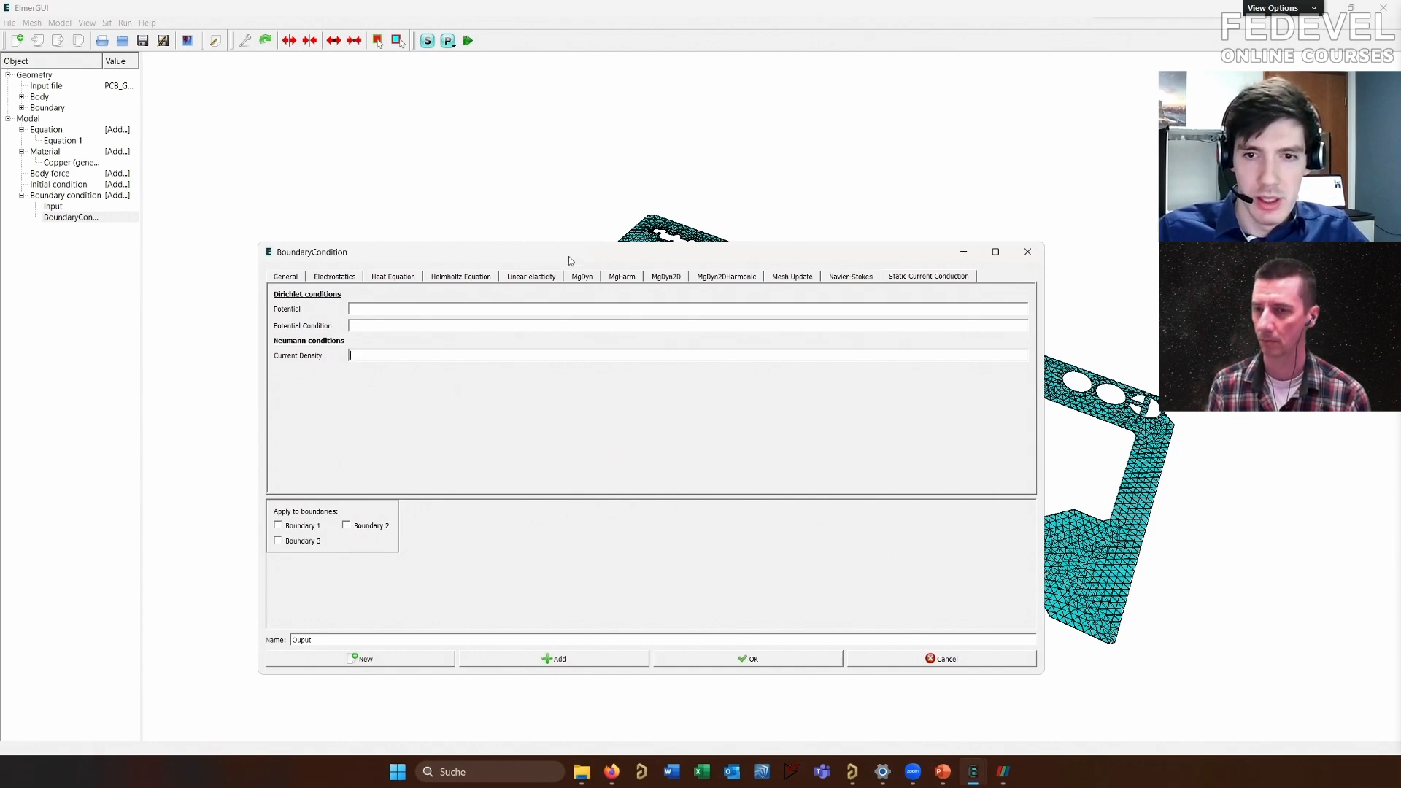
{"action": "left_click_drag", "start_coordinate": [568, 258], "coordinate": [493, 241]}
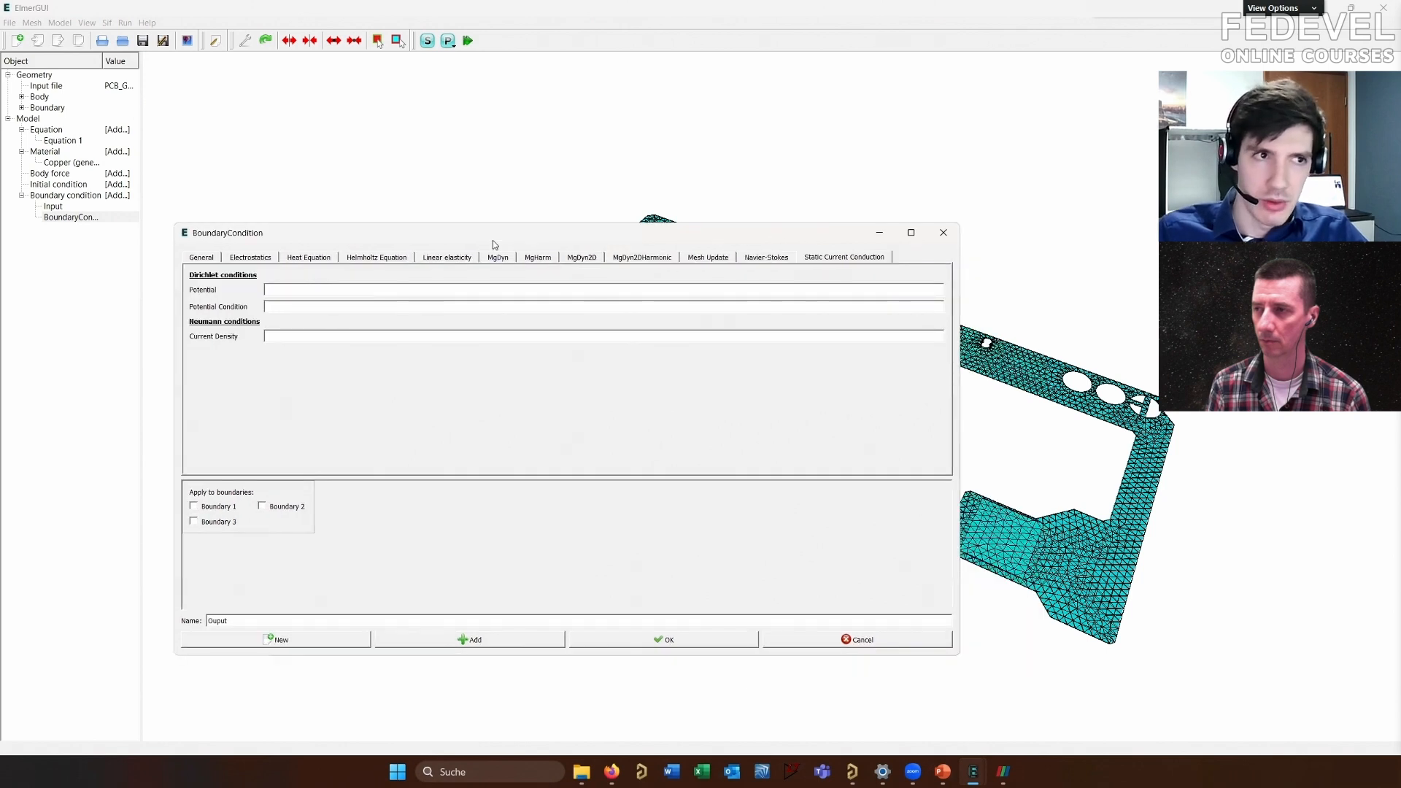
{"action": "left_click", "coordinate": [282, 335]}
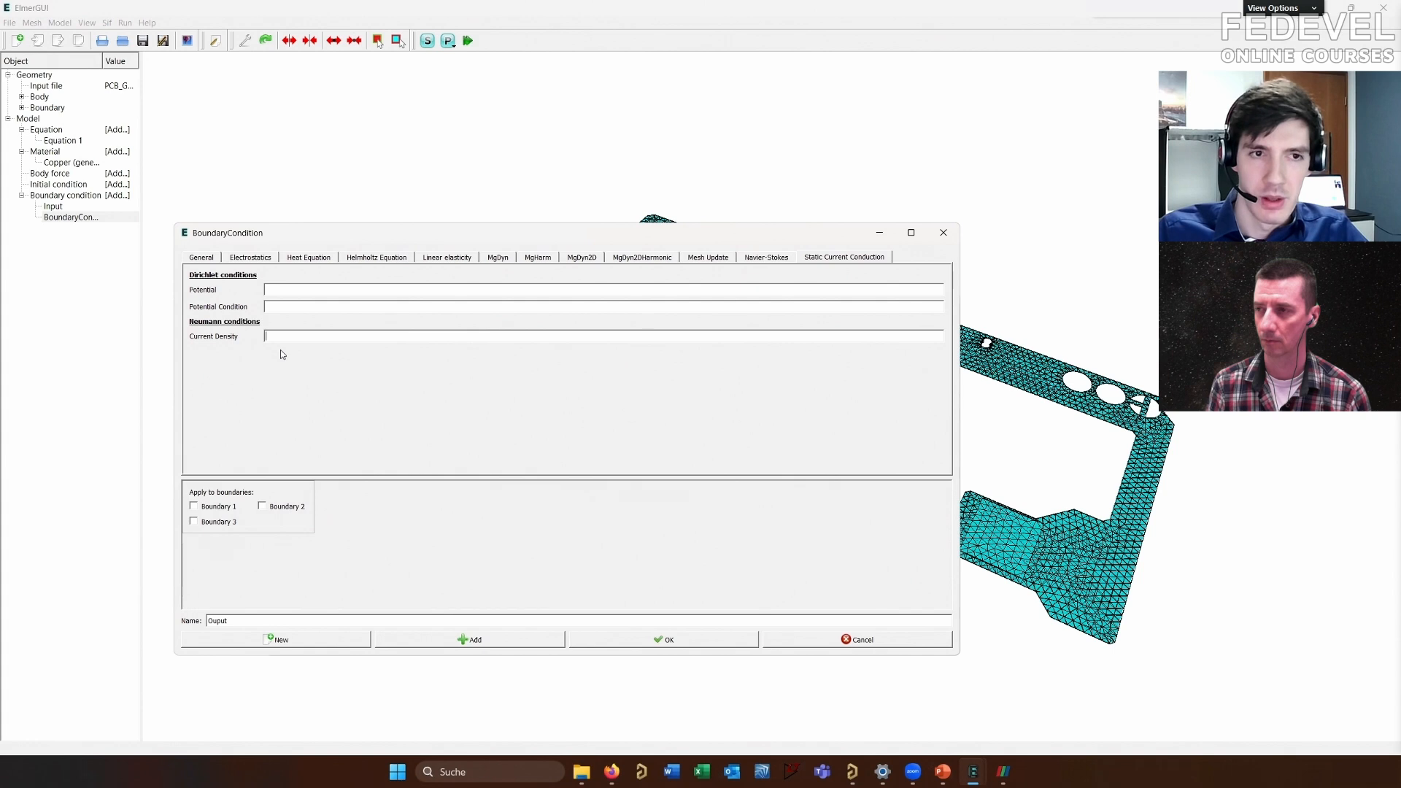
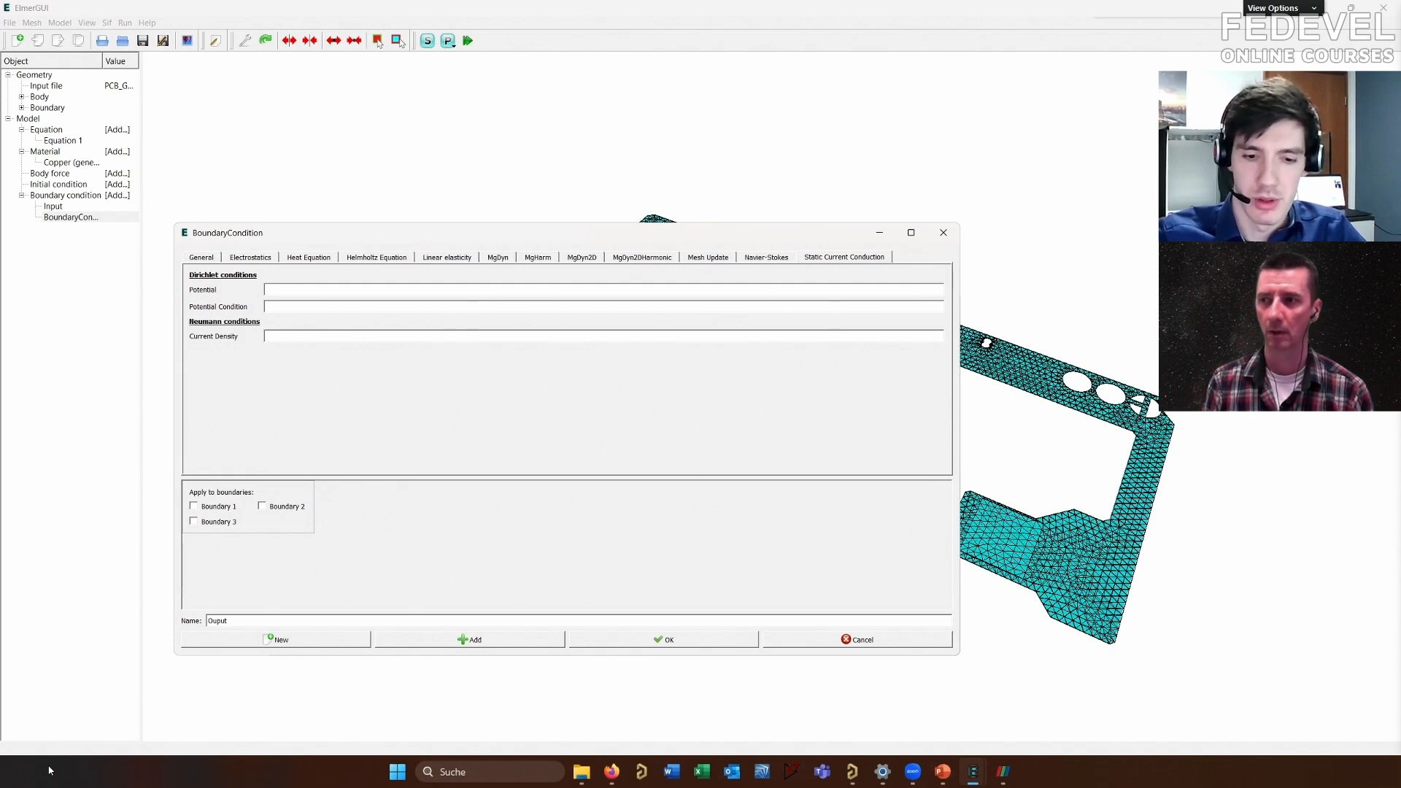
{"action": "type", "text": "259"}
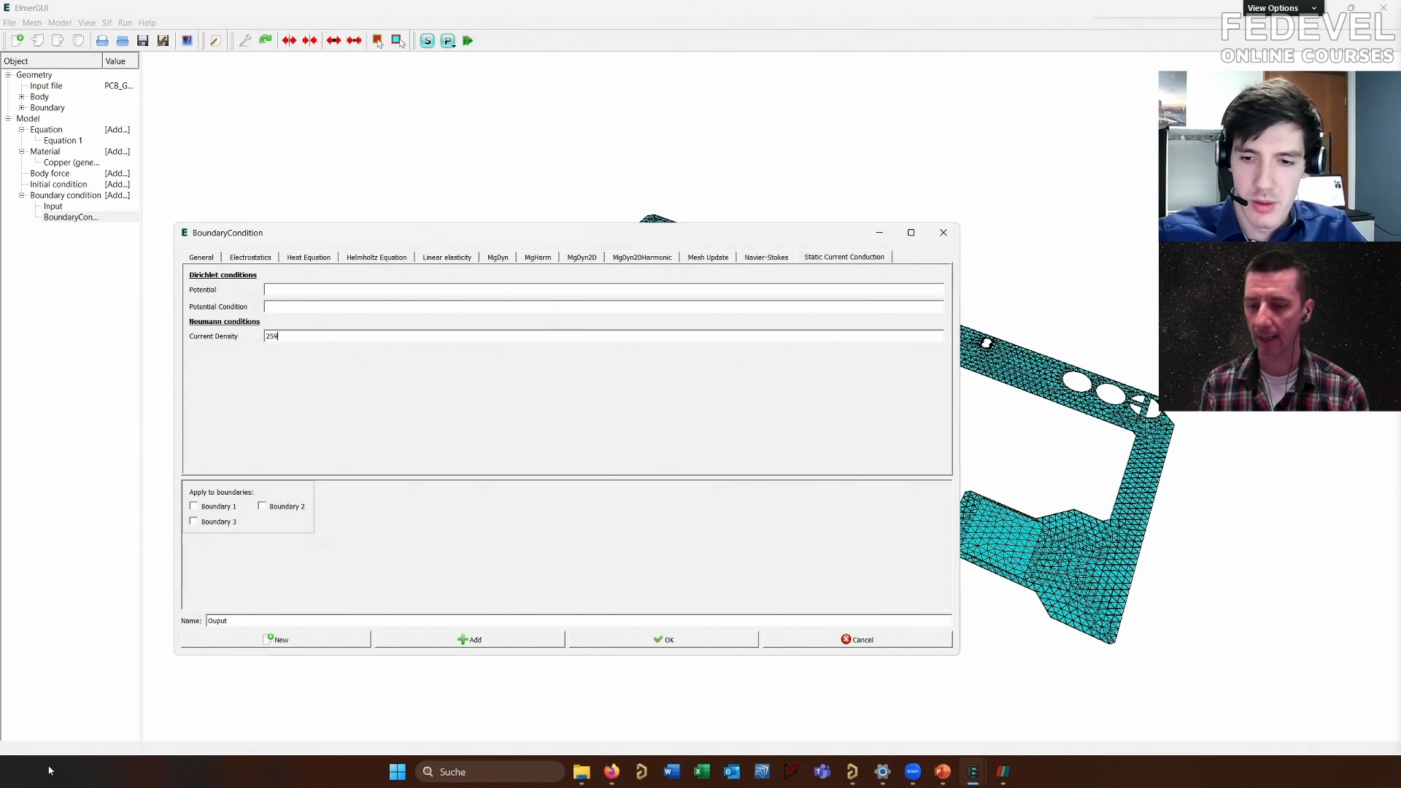
{"action": "type", "text": "100"}
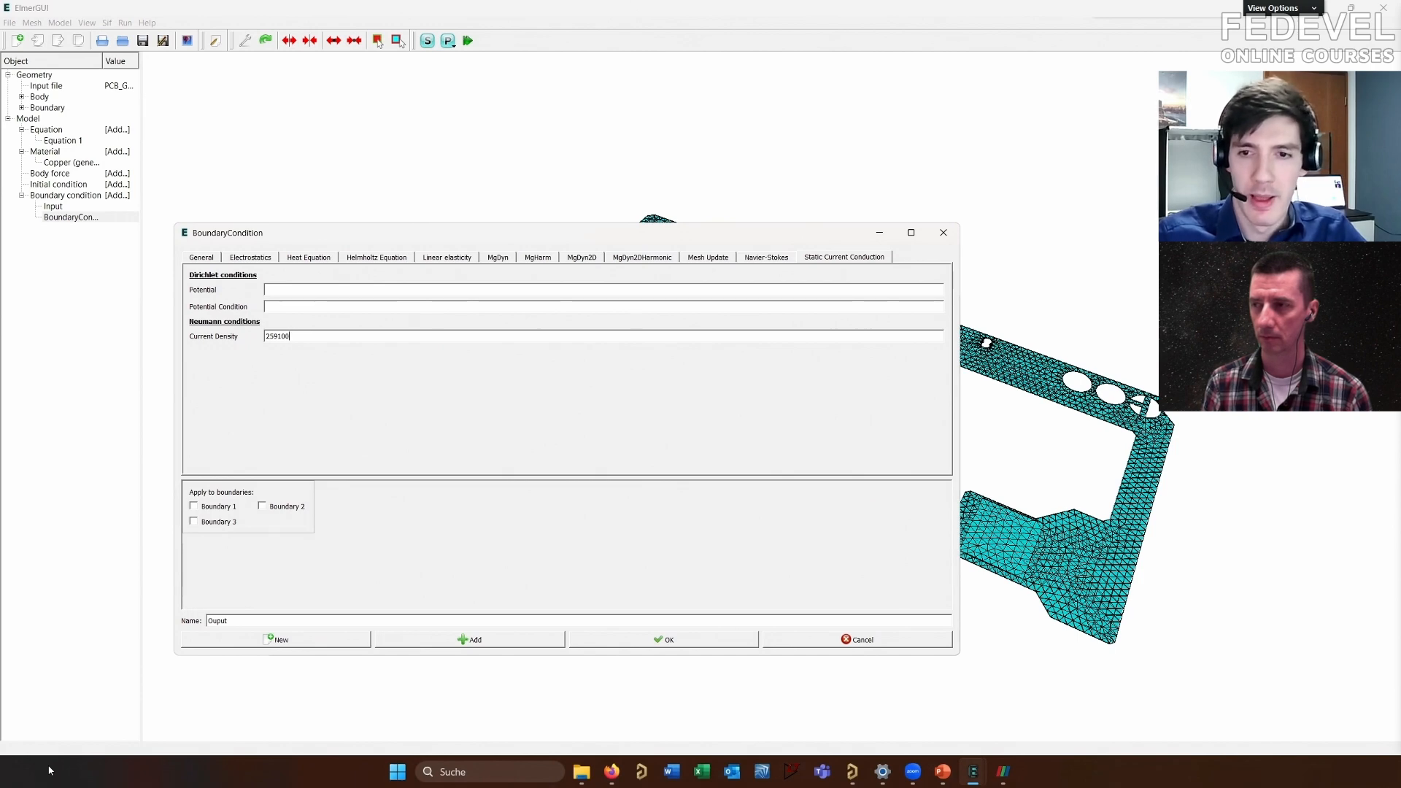
Change the Ouput boundary condition's current density to -259100 and accept the updated boundary condition
{"action": "left_click", "coordinate": [267, 335]}
{"action": "type", "text": "-"}
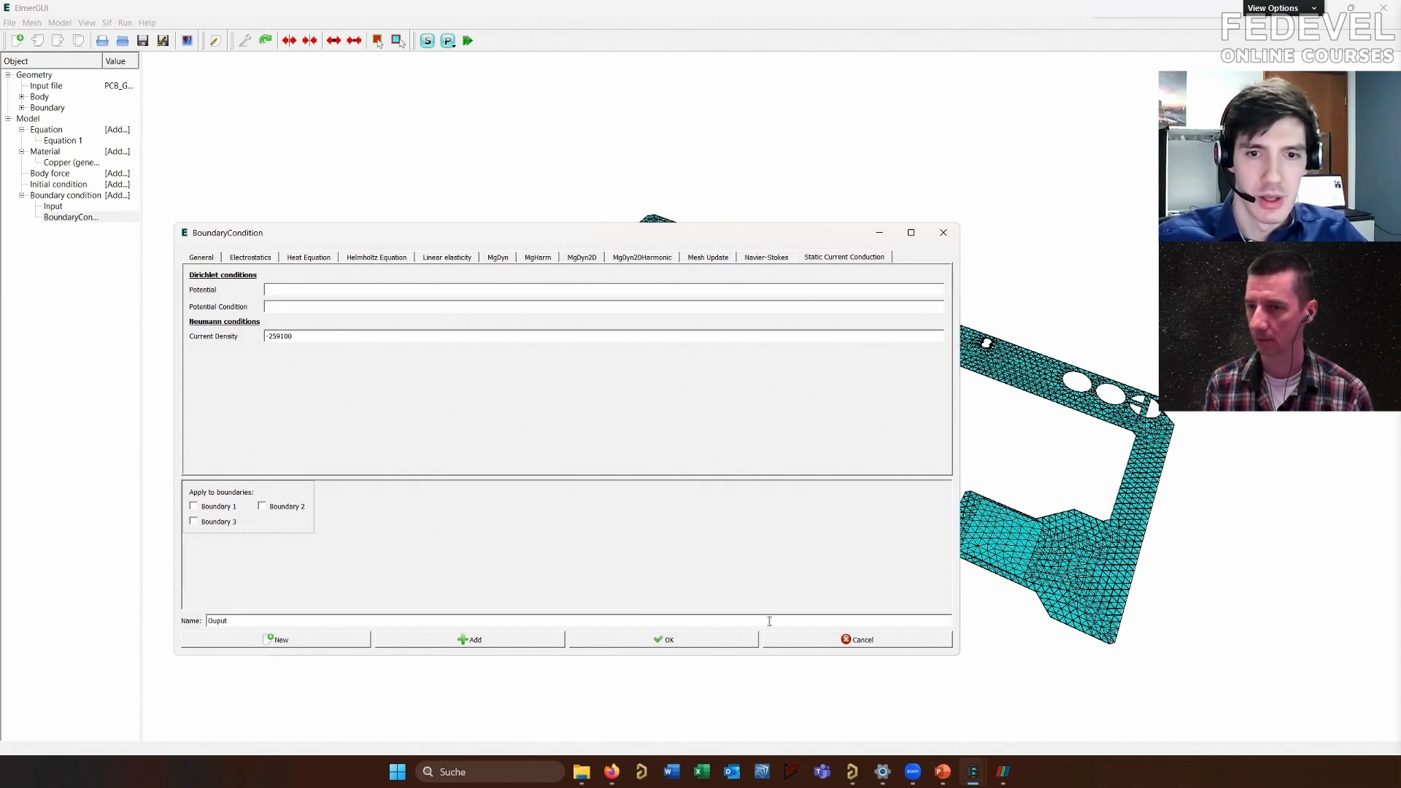
{"action": "left_click", "coordinate": [716, 637]}
{"action": "left_click", "coordinate": [694, 640]}
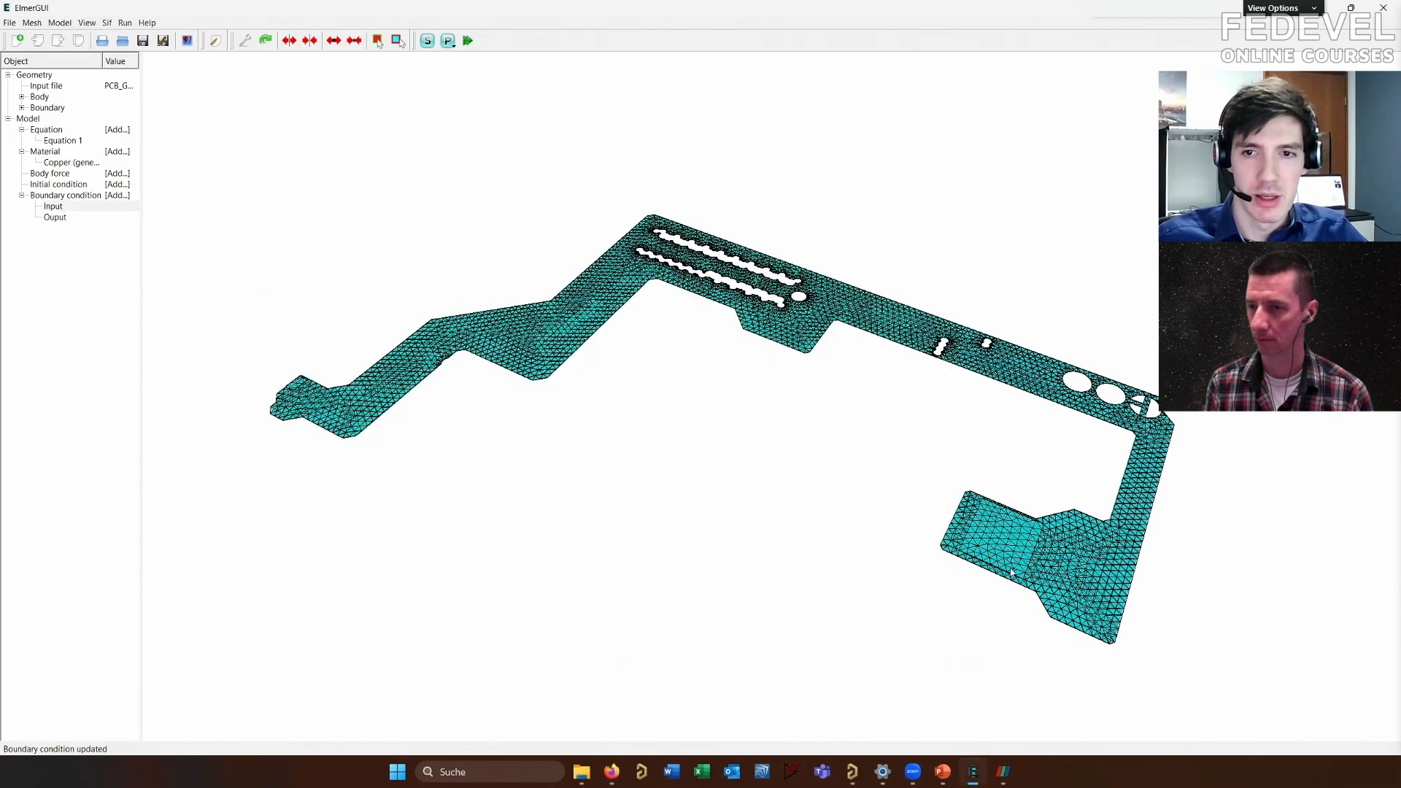
Assign the Ouput boundary condition to the large rectangular pad, boundary 2
{"action": "scroll", "coordinate": [1010, 568], "scroll_direction": "up", "scroll_amount": 3}
{"action": "scroll", "coordinate": [503, 431], "scroll_direction": "down", "scroll_amount": 2}
{"action": "middle_click_drag", "start_coordinate": [146, 323], "coordinate": [183, 315]}
{"action": "middle_click_drag", "start_coordinate": [829, 430], "coordinate": [677, 395]}
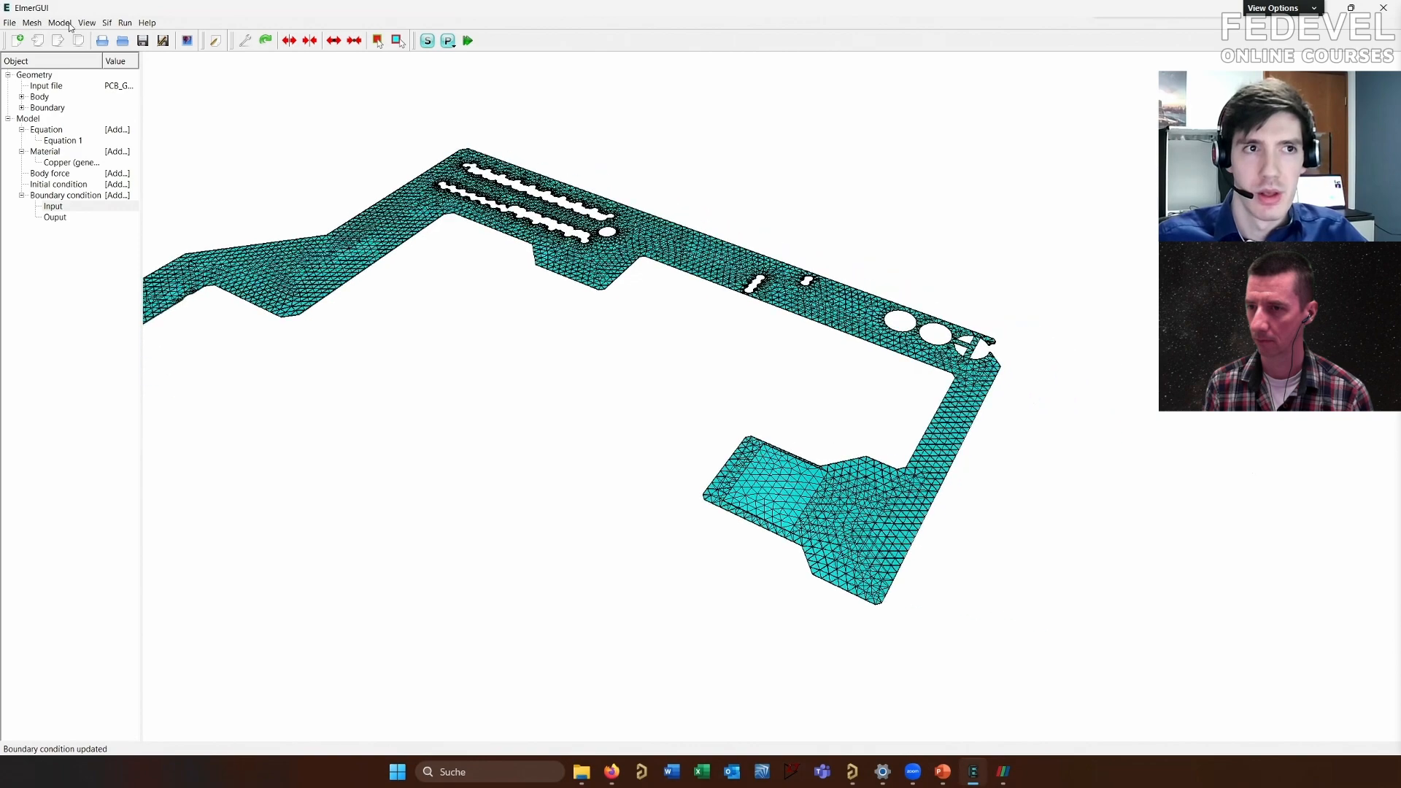
{"action": "left_click", "coordinate": [67, 22]}
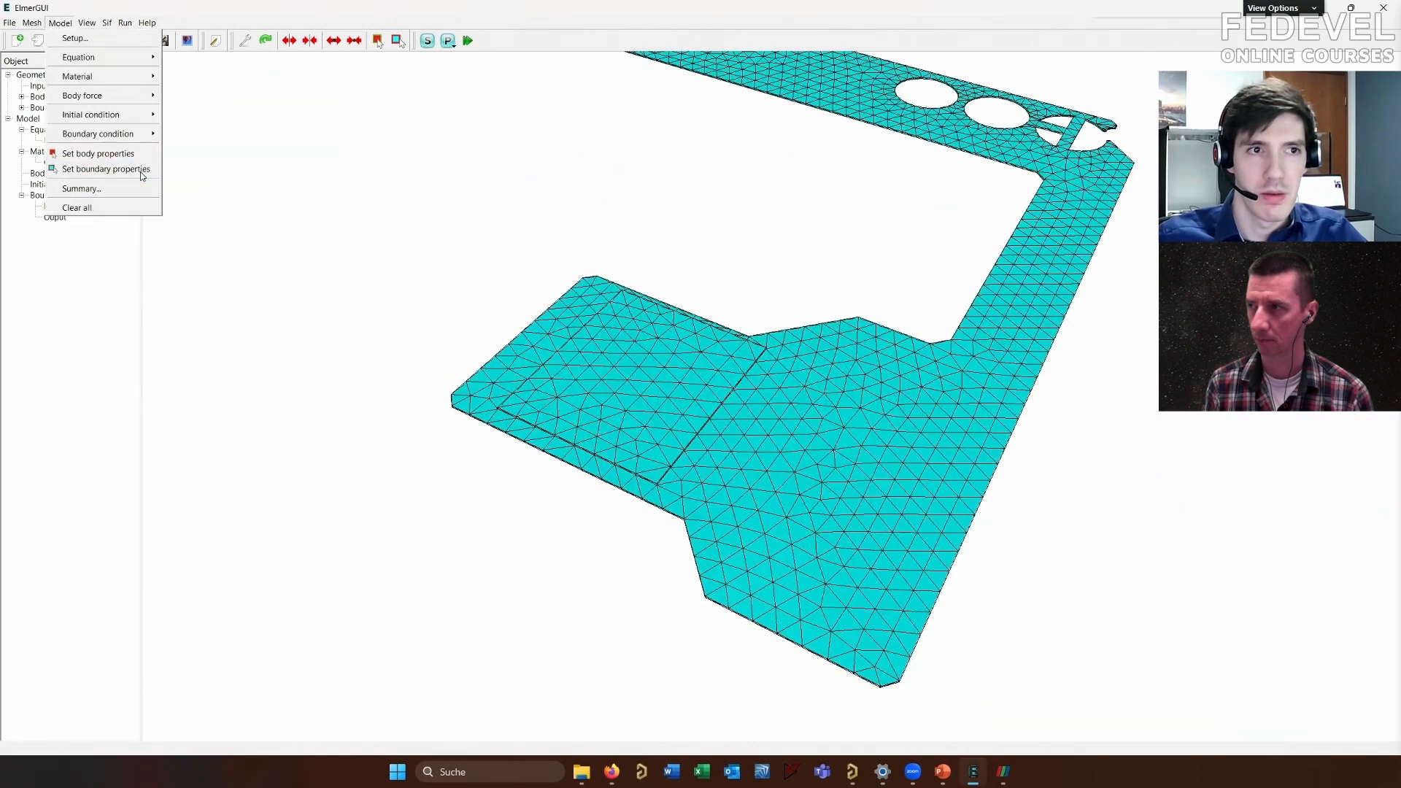
{"action": "left_click", "coordinate": [136, 168]}
{"action": "double_click", "coordinate": [669, 417]}
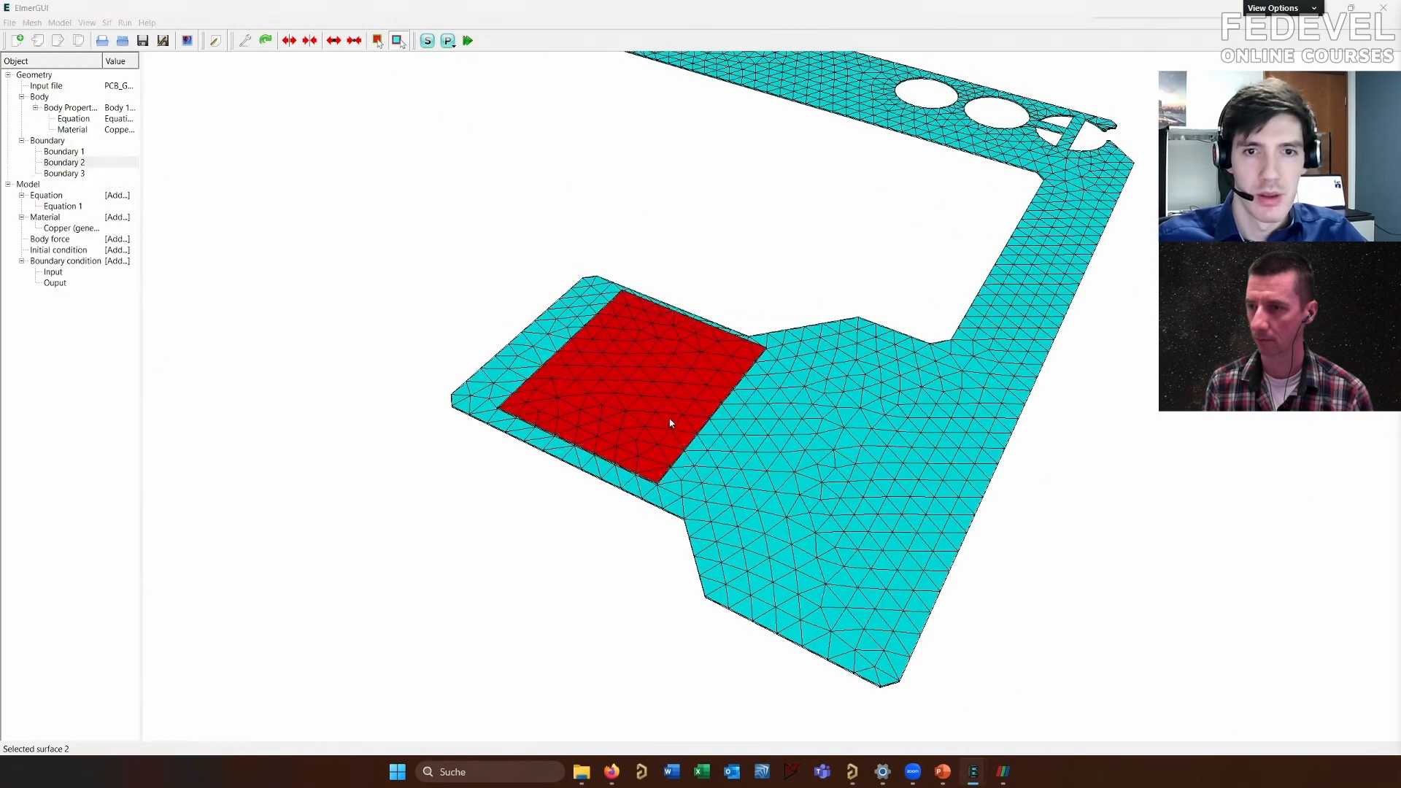
{"action": "left_click", "coordinate": [742, 379]}
{"action": "left_click", "coordinate": [735, 398]}
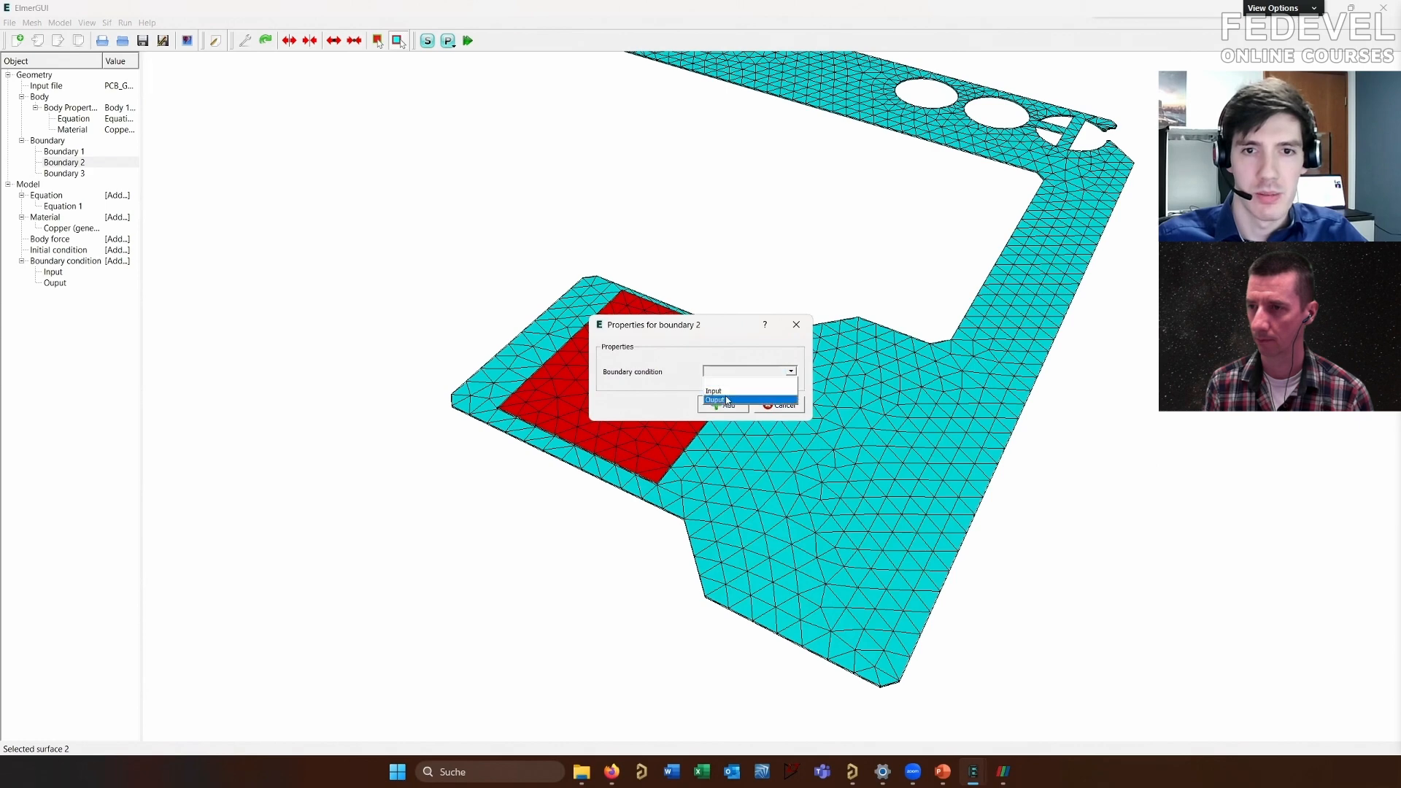
{"action": "left_click", "coordinate": [728, 404]}
Assign the Input boundary condition to the small pad at the opposite end of the copper shape, boundary 1
{"action": "scroll", "coordinate": [838, 489], "scroll_direction": "down", "scroll_amount": 5}
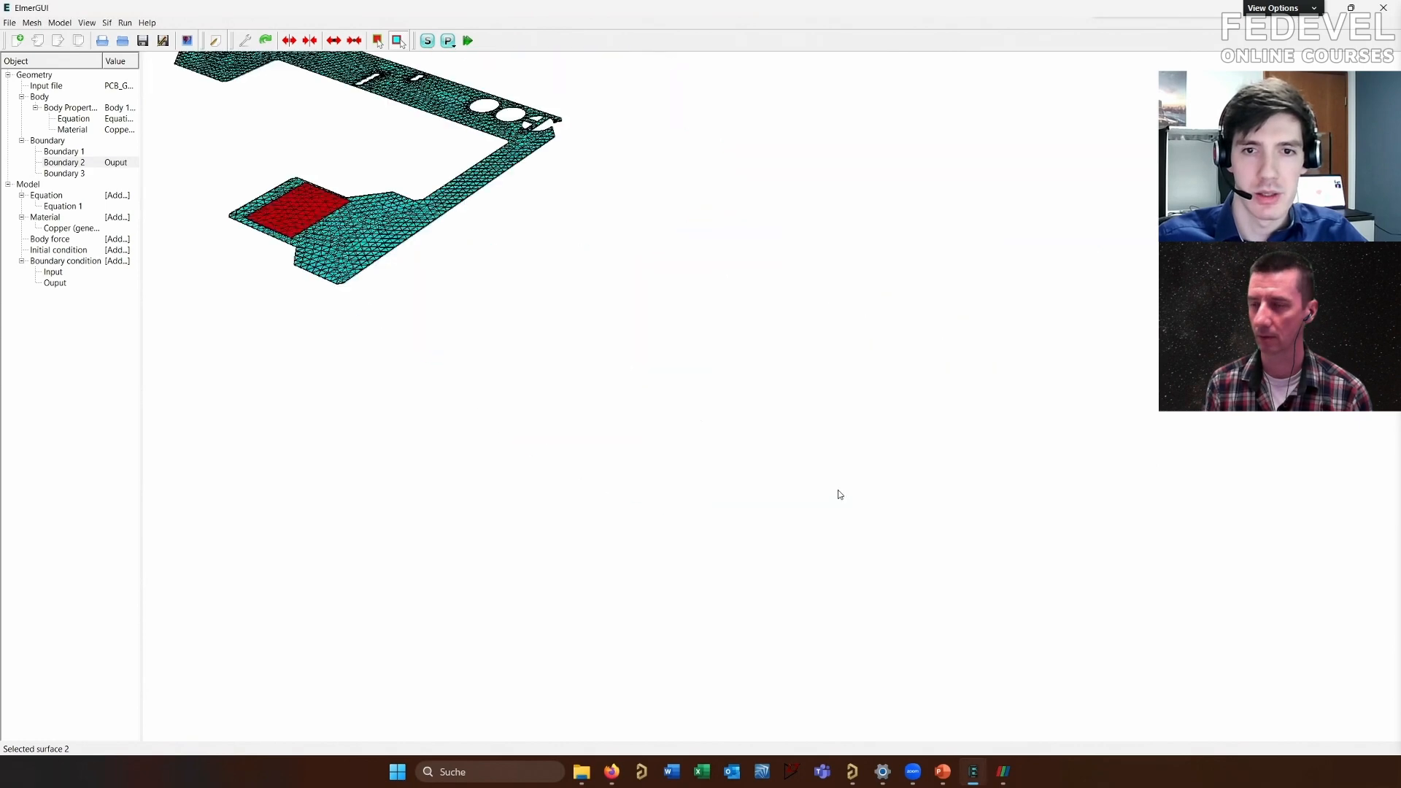
{"action": "right_click_drag", "start_coordinate": [394, 377], "coordinate": [1094, 408]}
{"action": "scroll", "coordinate": [593, 300], "scroll_direction": "up", "scroll_amount": 6}
{"action": "right_click_drag", "start_coordinate": [593, 301], "coordinate": [1313, 336]}
{"action": "scroll", "coordinate": [438, 338], "scroll_direction": "up", "scroll_amount": 7}
{"action": "right_click_drag", "start_coordinate": [438, 338], "coordinate": [987, 426]}
{"action": "left_click_drag", "start_coordinate": [987, 426], "coordinate": [1116, 339]}
{"action": "right_click_drag", "start_coordinate": [374, 283], "coordinate": [423, 288]}
{"action": "double_click", "coordinate": [368, 302]}
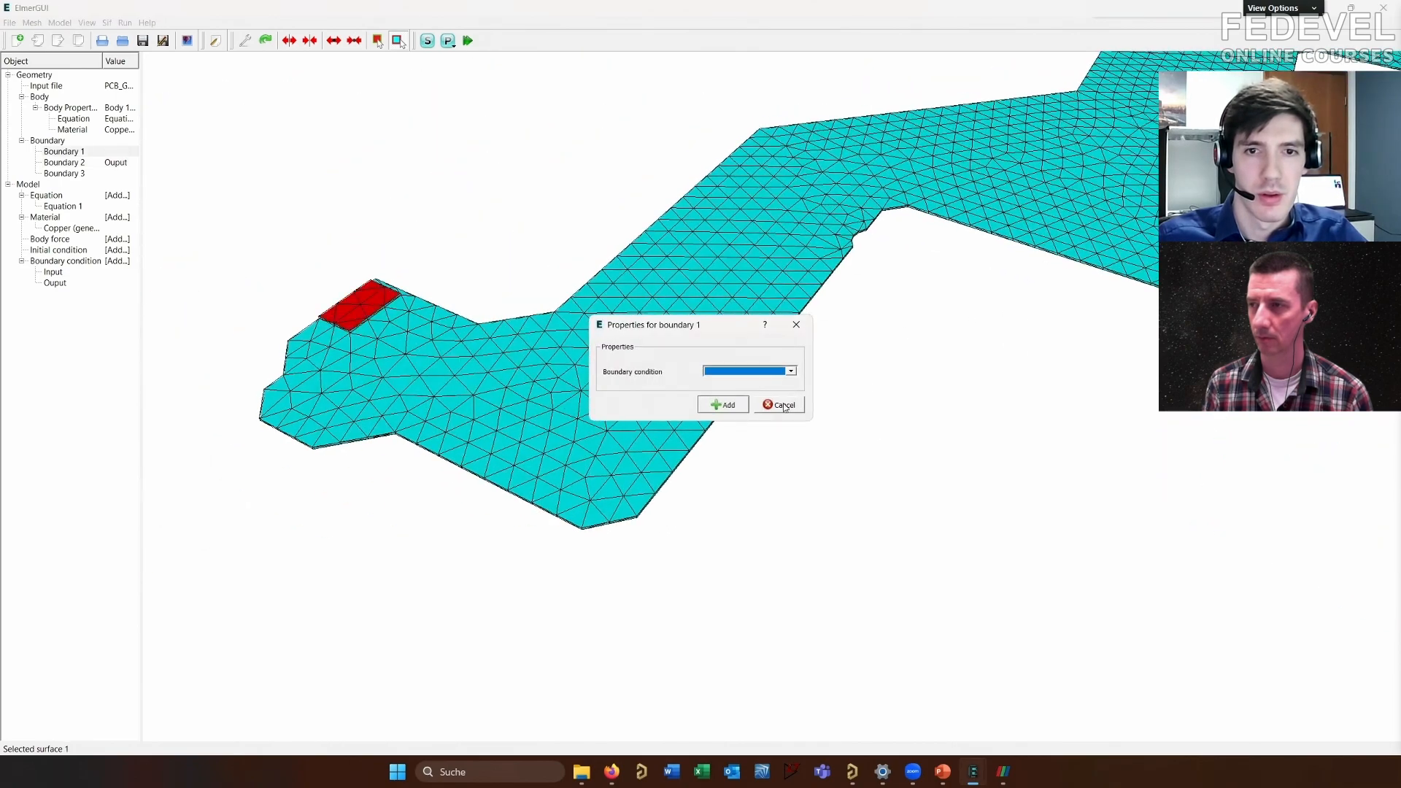
{"action": "left_click", "coordinate": [732, 374]}
{"action": "left_click", "coordinate": [732, 391]}
{"action": "left_click", "coordinate": [734, 406]}
Save the project in the PDN/Simulation folder
{"action": "scroll", "coordinate": [358, 352], "scroll_direction": "down", "scroll_amount": 10}
{"action": "mouse_move", "coordinate": [894, 328]}
{"action": "right_mouse_down"}
{"action": "mouse_move", "coordinate": [134, 359]}
{"action": "mouse_move", "coordinate": [42, 348]}
{"action": "right_mouse_up"}
{"action": "scroll", "coordinate": [649, 325], "scroll_direction": "down", "scroll_amount": 3}
{"action": "right_click_drag", "start_coordinate": [649, 325], "coordinate": [513, 341]}
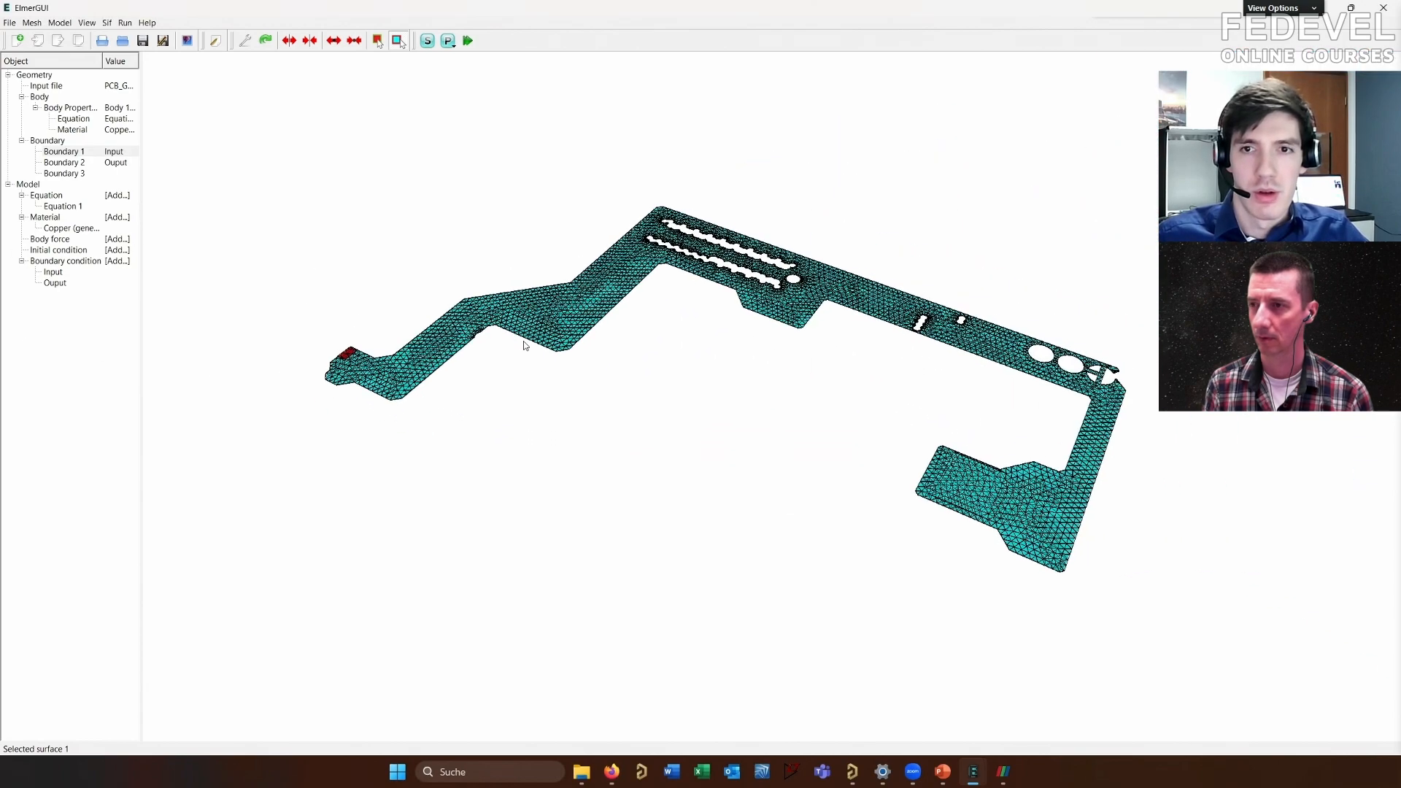
{"action": "scroll", "coordinate": [518, 338], "scroll_direction": "up", "scroll_amount": 2}
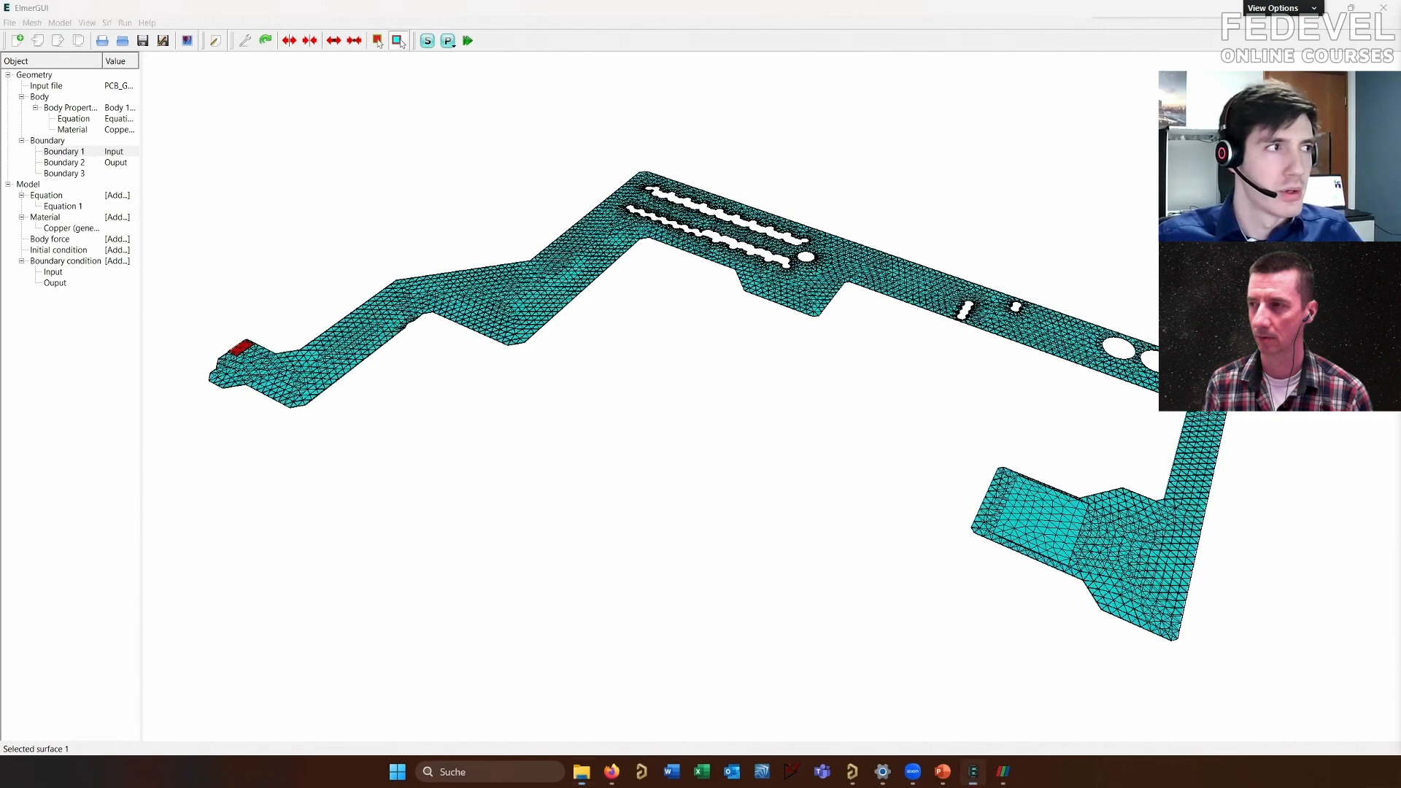
{"action": "left_click", "coordinate": [10, 23]}
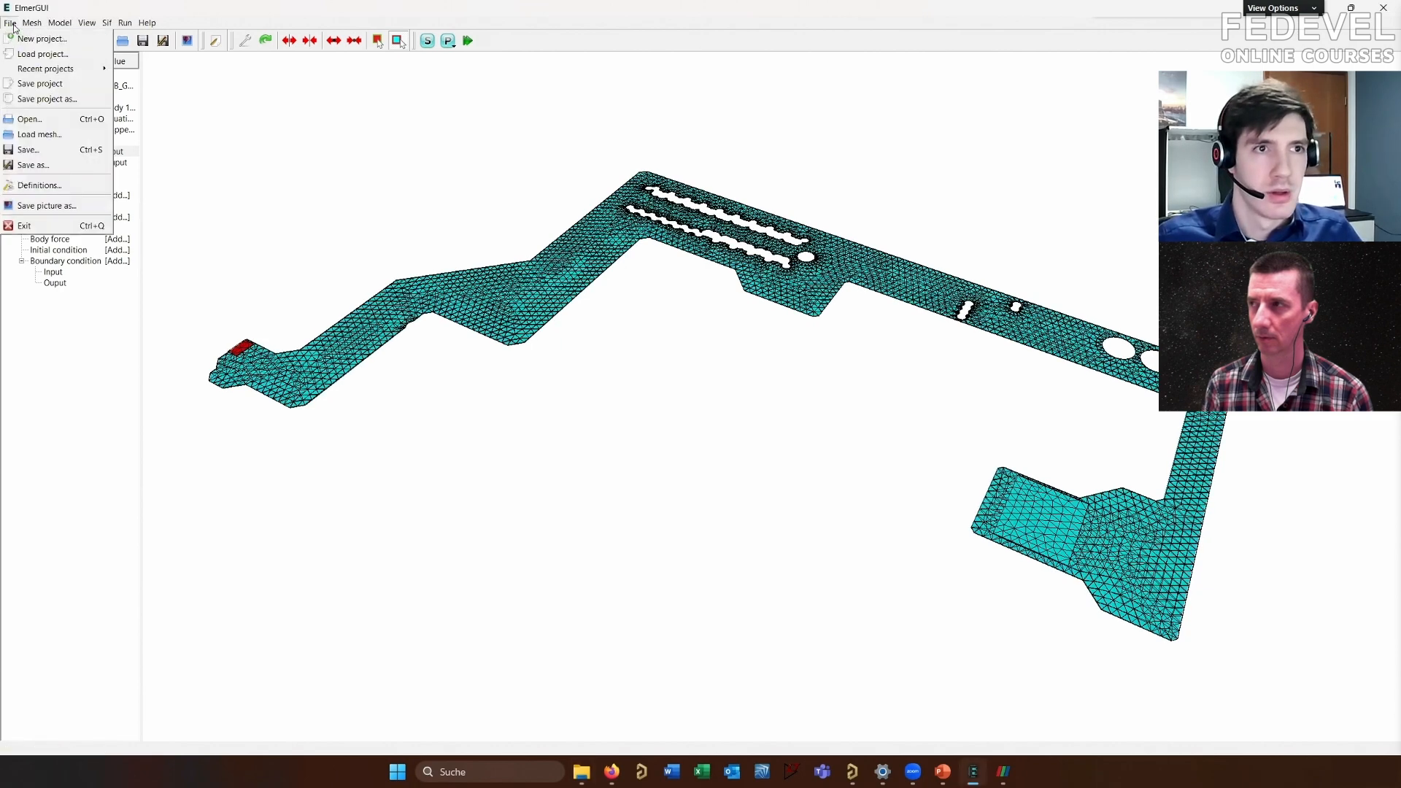
{"action": "left_click", "coordinate": [46, 83]}
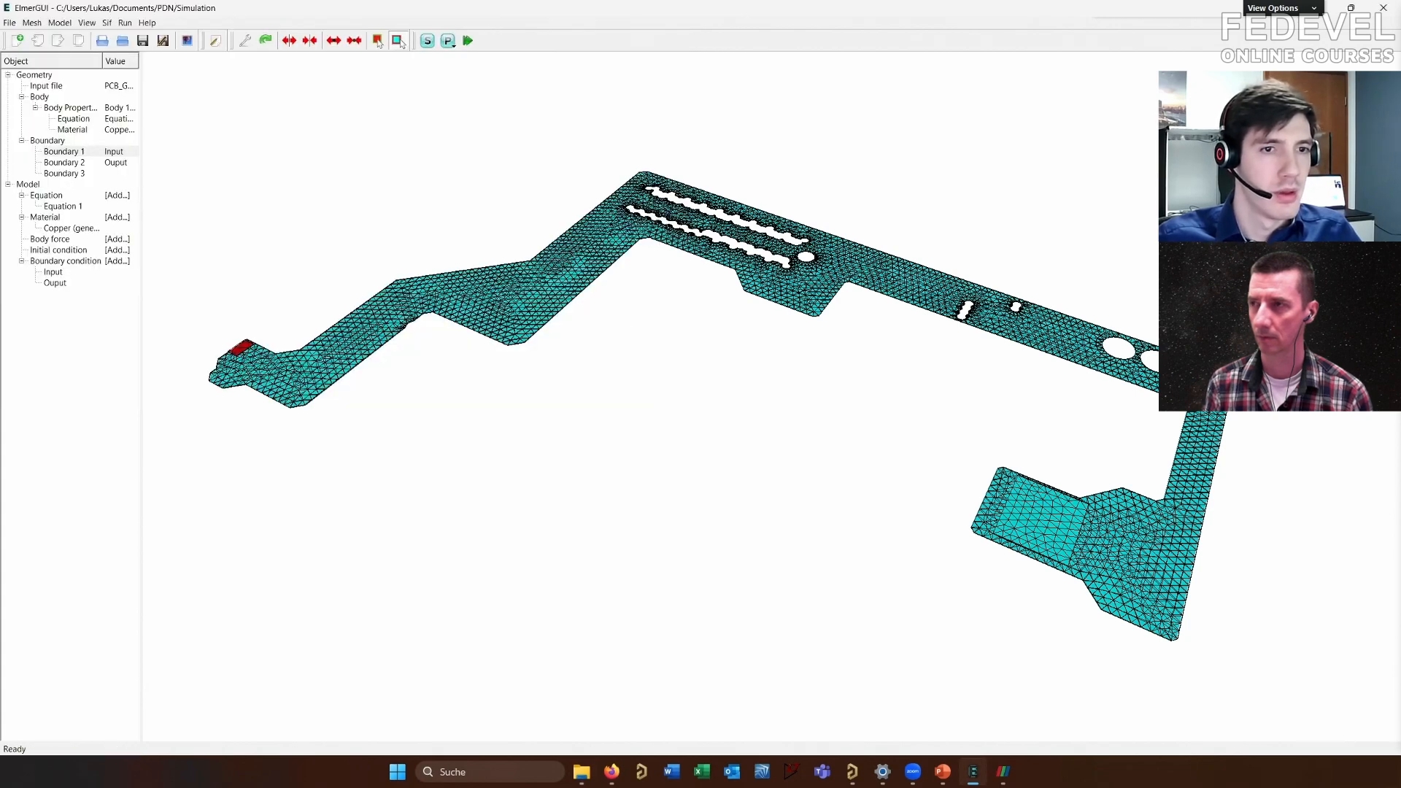
Examine the meshed copper shape and the path between its input and output pads from several angles and distances
{"action": "left_click_drag", "start_coordinate": [494, 425], "coordinate": [596, 435]}
{"action": "scroll", "coordinate": [592, 454], "scroll_direction": "up", "scroll_amount": 1}
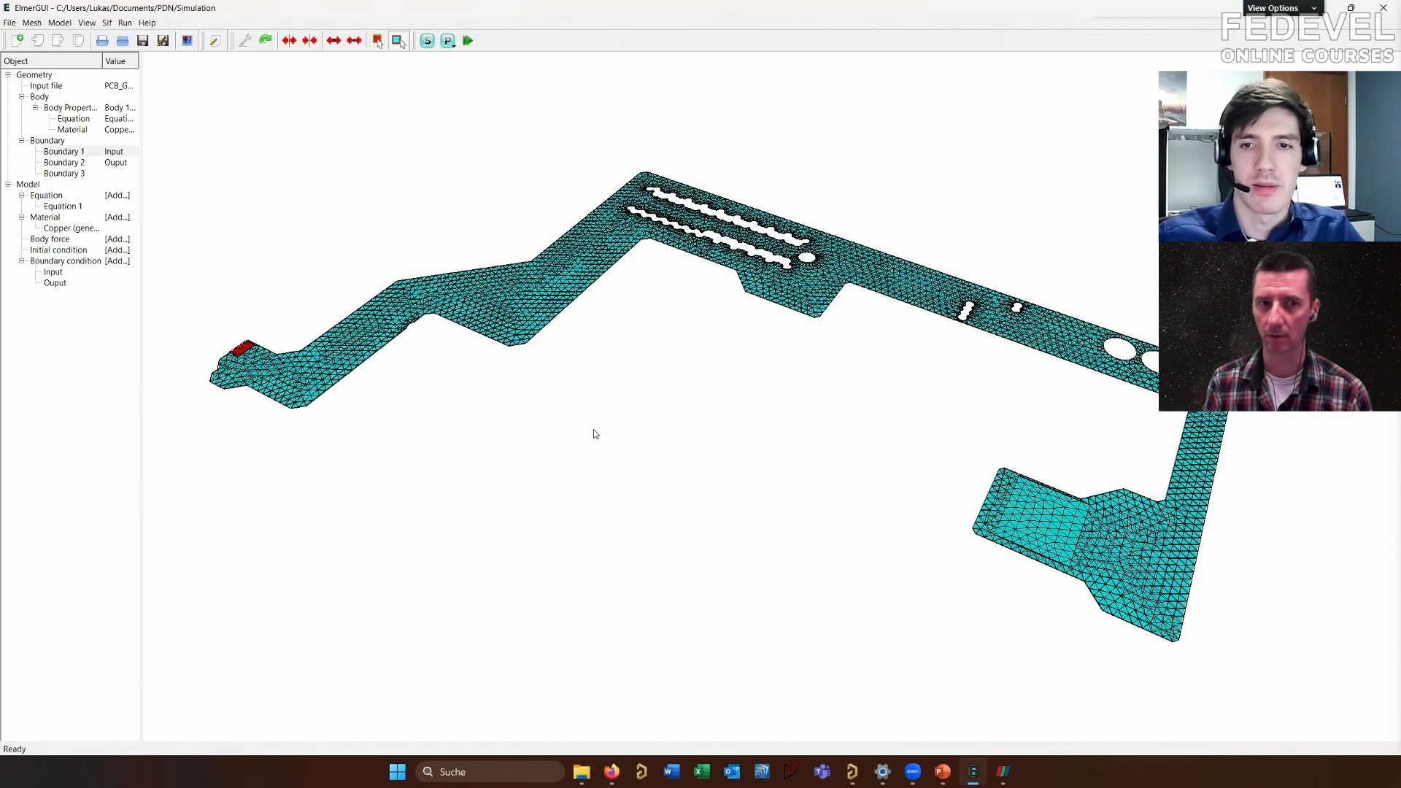
{"action": "scroll", "coordinate": [957, 411], "scroll_direction": "down", "scroll_amount": 1}
{"action": "right_click_drag", "start_coordinate": [887, 410], "coordinate": [646, 450]}
{"action": "scroll", "coordinate": [855, 472], "scroll_direction": "up", "scroll_amount": 5}
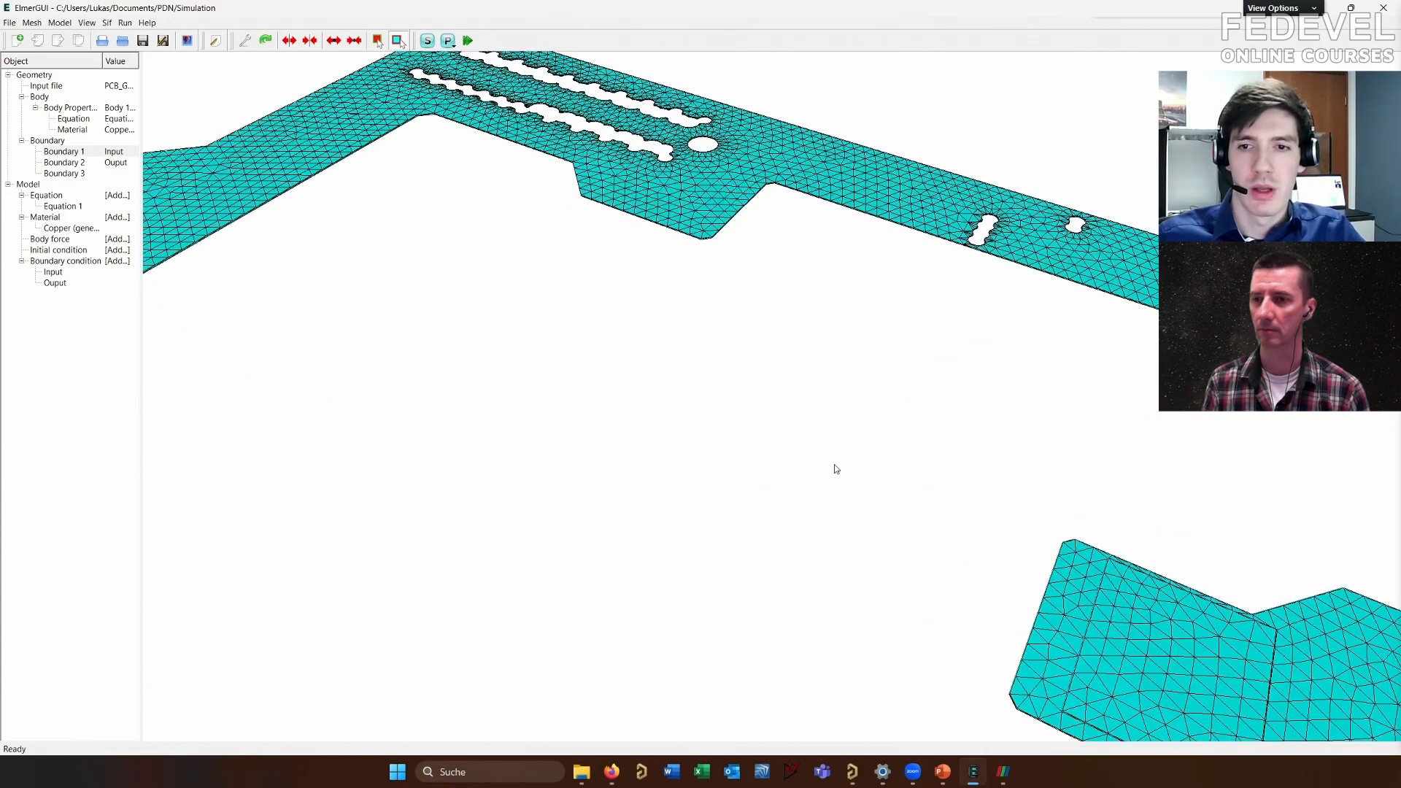
{"action": "right_click_drag", "start_coordinate": [856, 471], "coordinate": [239, 218]}
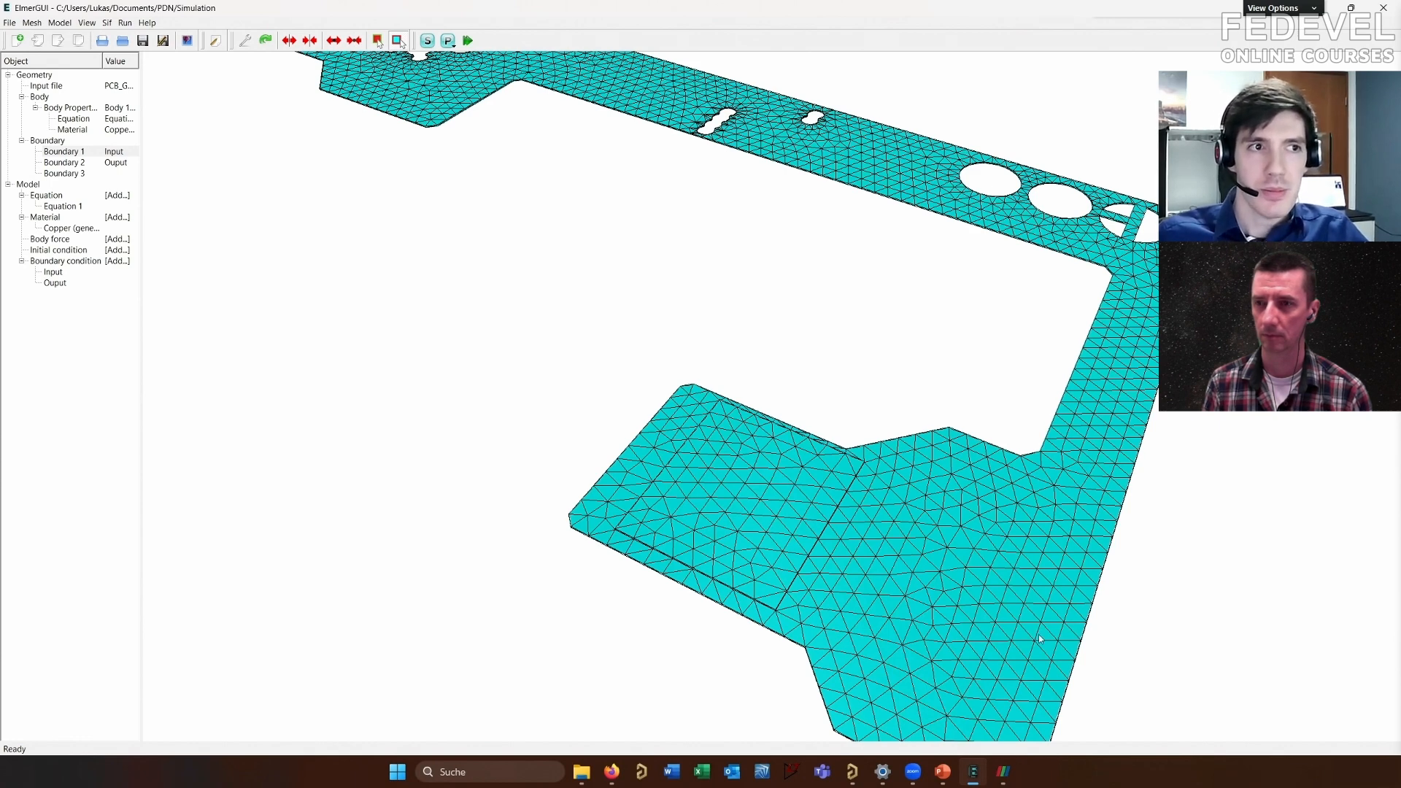
{"action": "scroll", "coordinate": [499, 232], "scroll_direction": "down", "scroll_amount": 5}
{"action": "mouse_move", "coordinate": [527, 246]}
{"action": "right_mouse_down"}
{"action": "mouse_move", "coordinate": [1391, 538]}
{"action": "mouse_move", "coordinate": [1400, 583]}
{"action": "right_mouse_up"}
{"action": "mouse_move", "coordinate": [882, 442]}
{"action": "right_mouse_down"}
{"action": "mouse_move", "coordinate": [1066, 444]}
{"action": "mouse_move", "coordinate": [1233, 470]}
{"action": "right_mouse_up"}
{"action": "scroll", "coordinate": [895, 394], "scroll_direction": "up", "scroll_amount": 2}
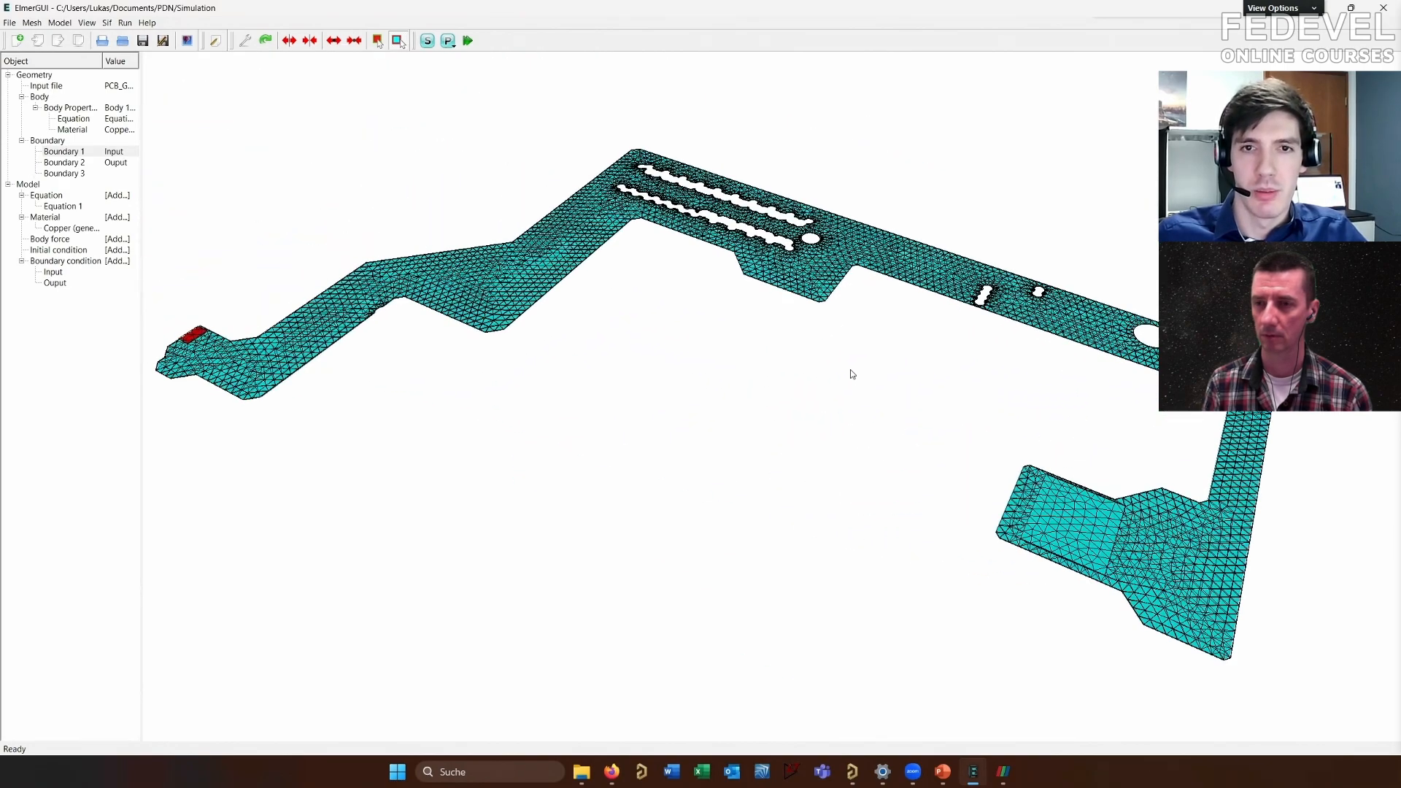
{"action": "scroll", "coordinate": [851, 370], "scroll_direction": "up", "scroll_amount": 3}
{"action": "scroll", "coordinate": [830, 429], "scroll_direction": "down", "scroll_amount": 2}
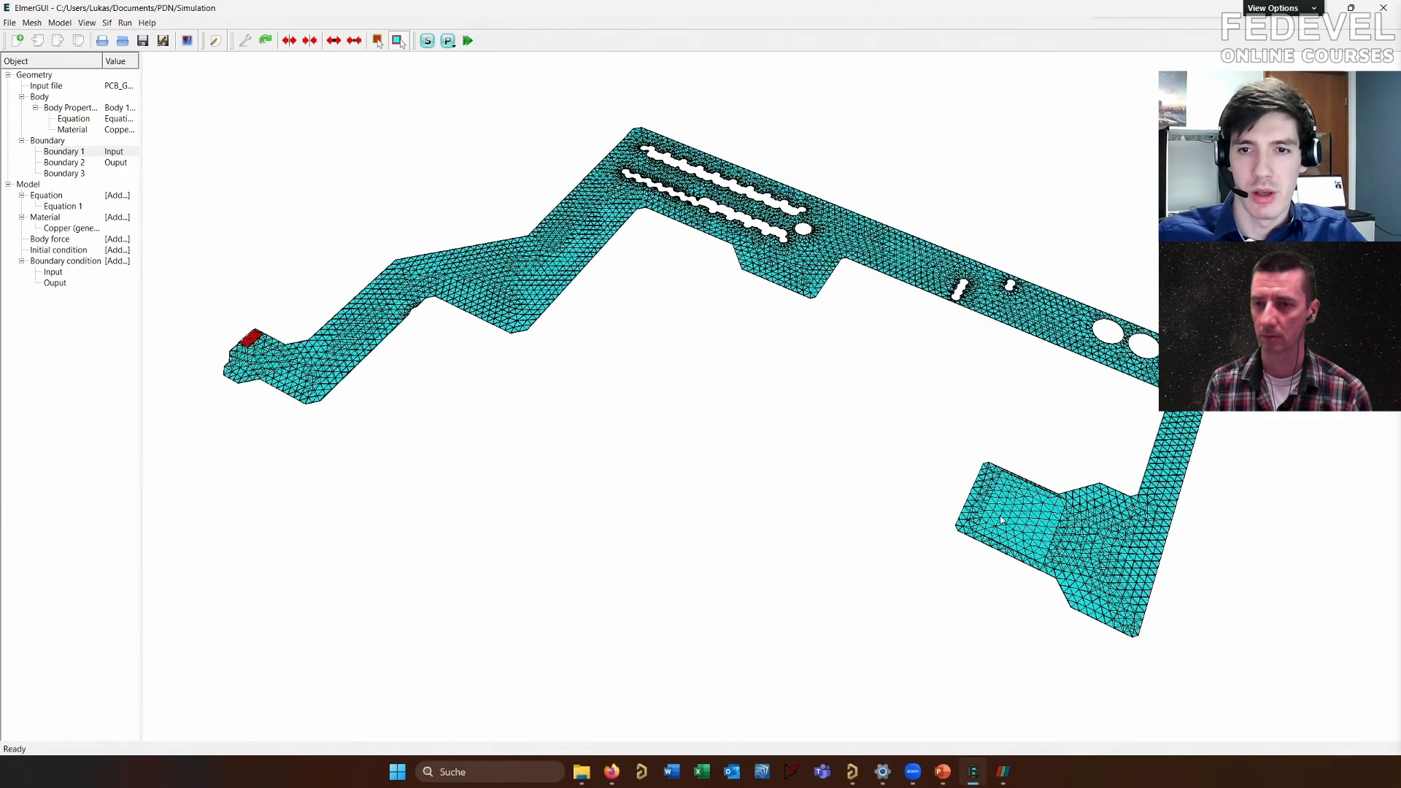
{"action": "left_click_drag", "start_coordinate": [996, 507], "coordinate": [984, 464]}
{"action": "right_click_drag", "start_coordinate": [1043, 467], "coordinate": [988, 458]}
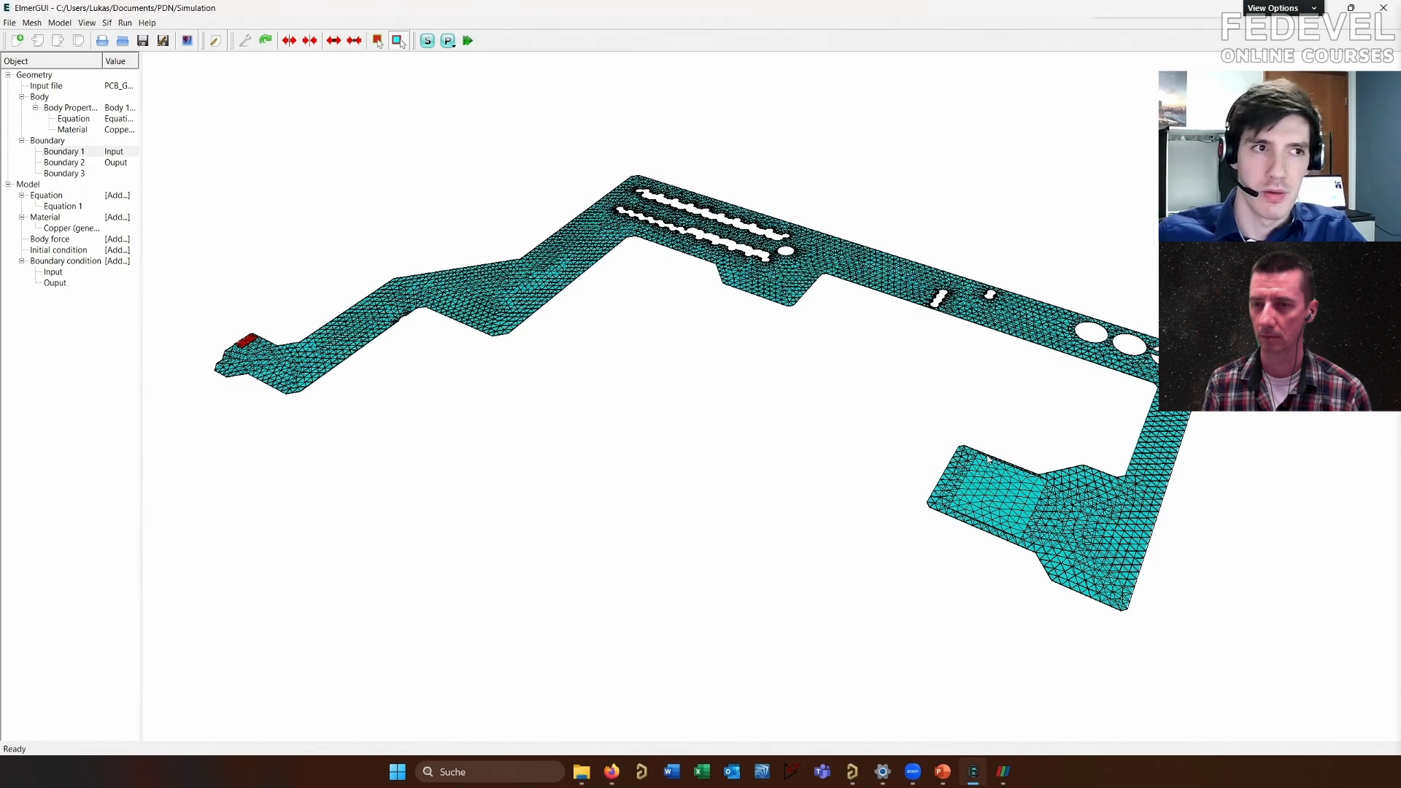
{"action": "left_click_drag", "start_coordinate": [683, 487], "coordinate": [712, 512]}
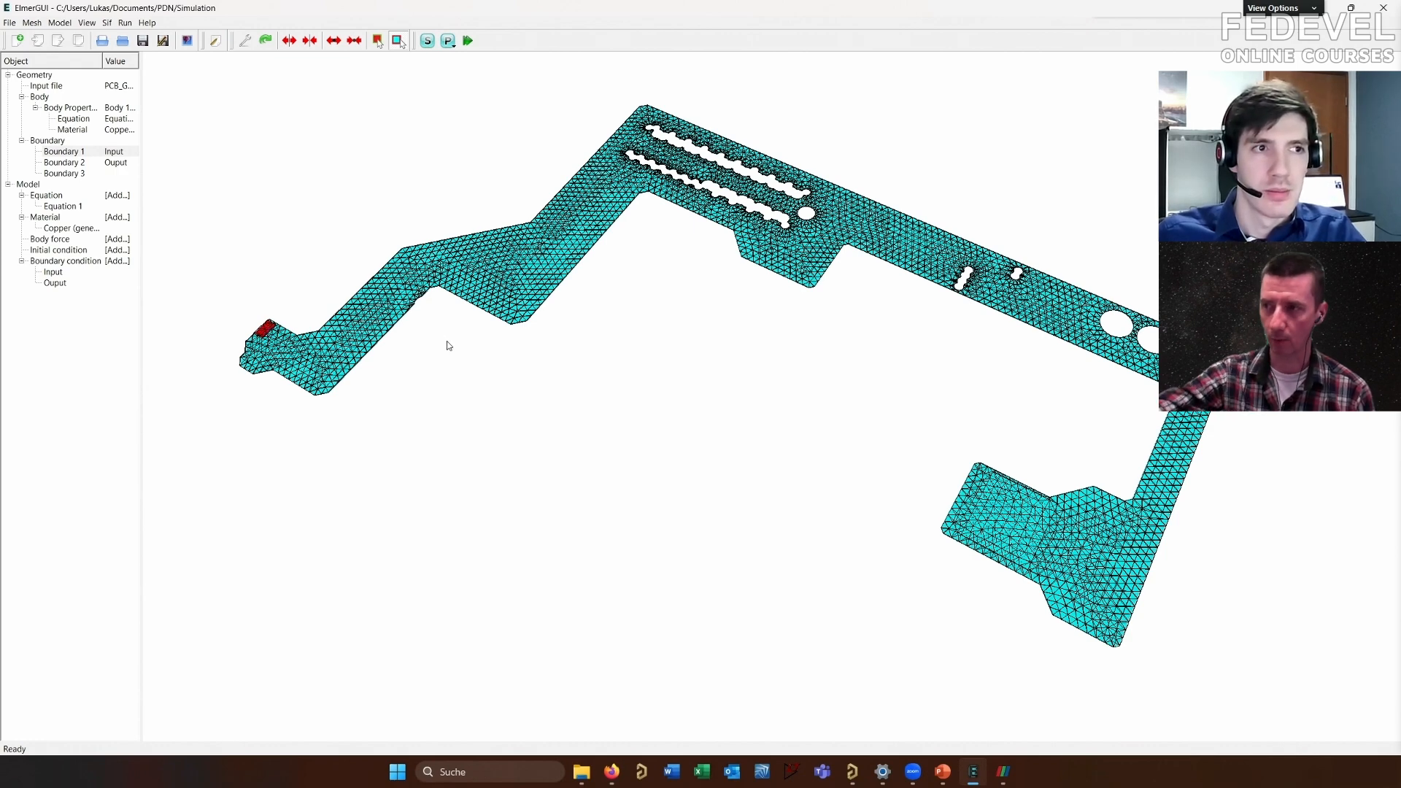
{"action": "left_click_drag", "start_coordinate": [482, 358], "coordinate": [585, 379]}
{"action": "left_click_drag", "start_coordinate": [431, 347], "coordinate": [560, 397]}
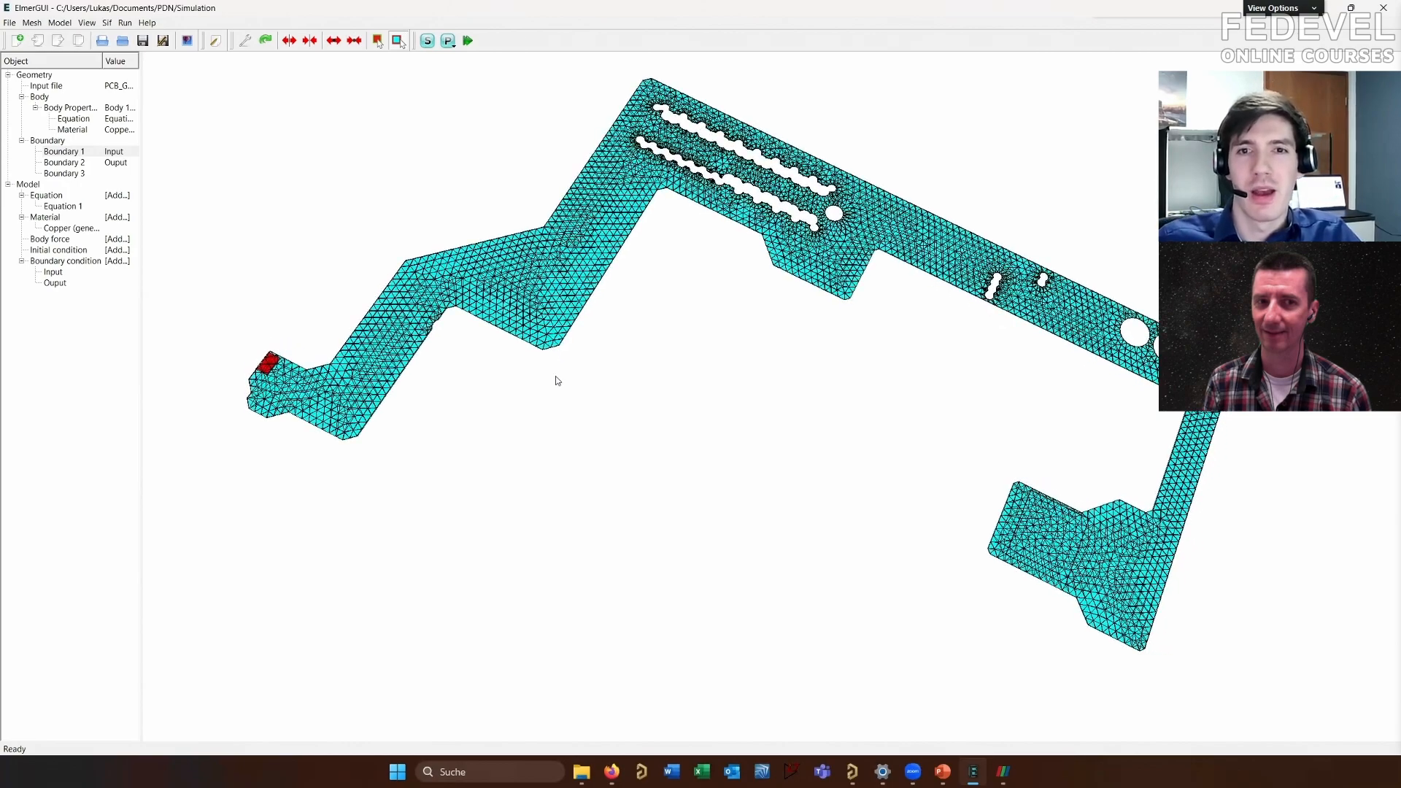
{"action": "left_click_drag", "start_coordinate": [597, 335], "coordinate": [548, 306]}
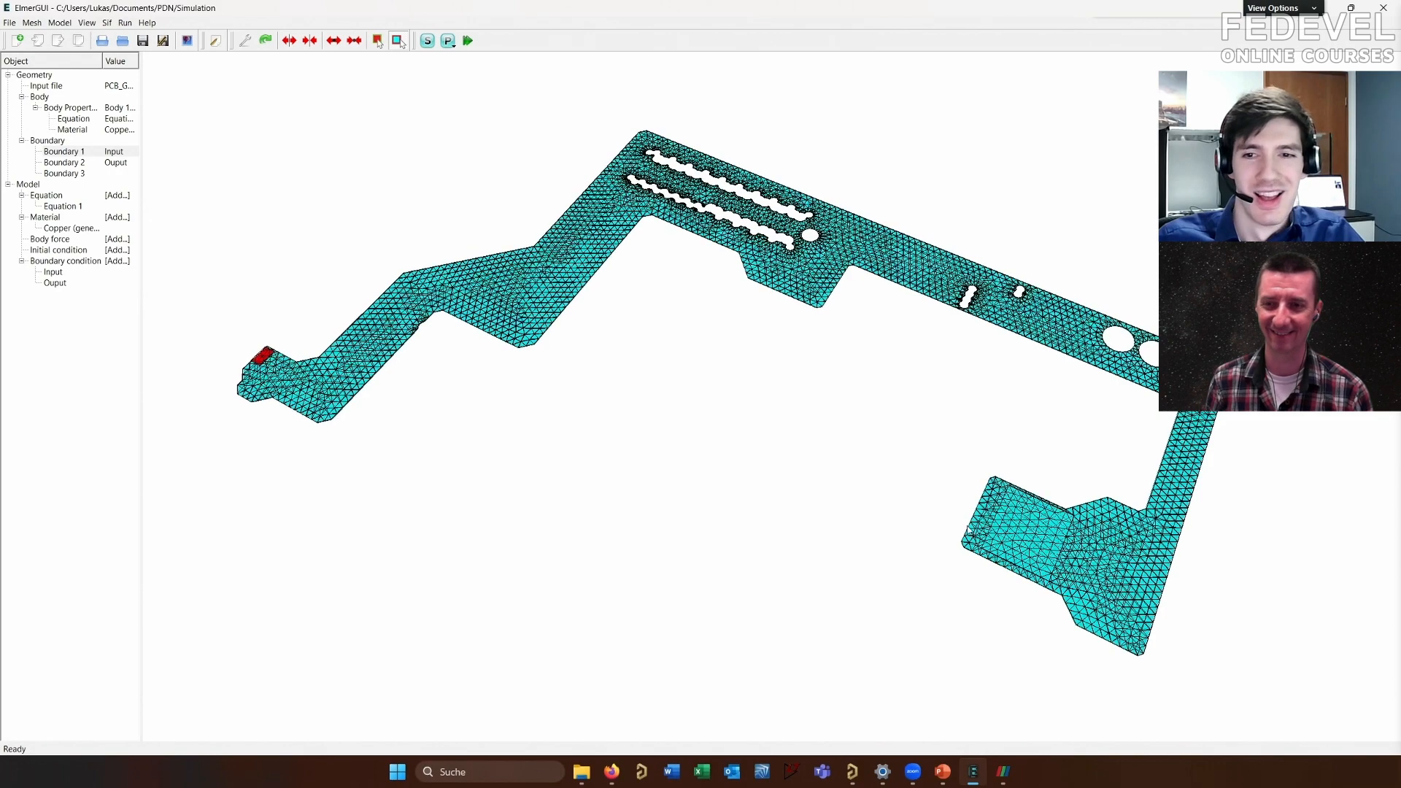
{"action": "left_click_drag", "start_coordinate": [950, 490], "coordinate": [979, 509]}
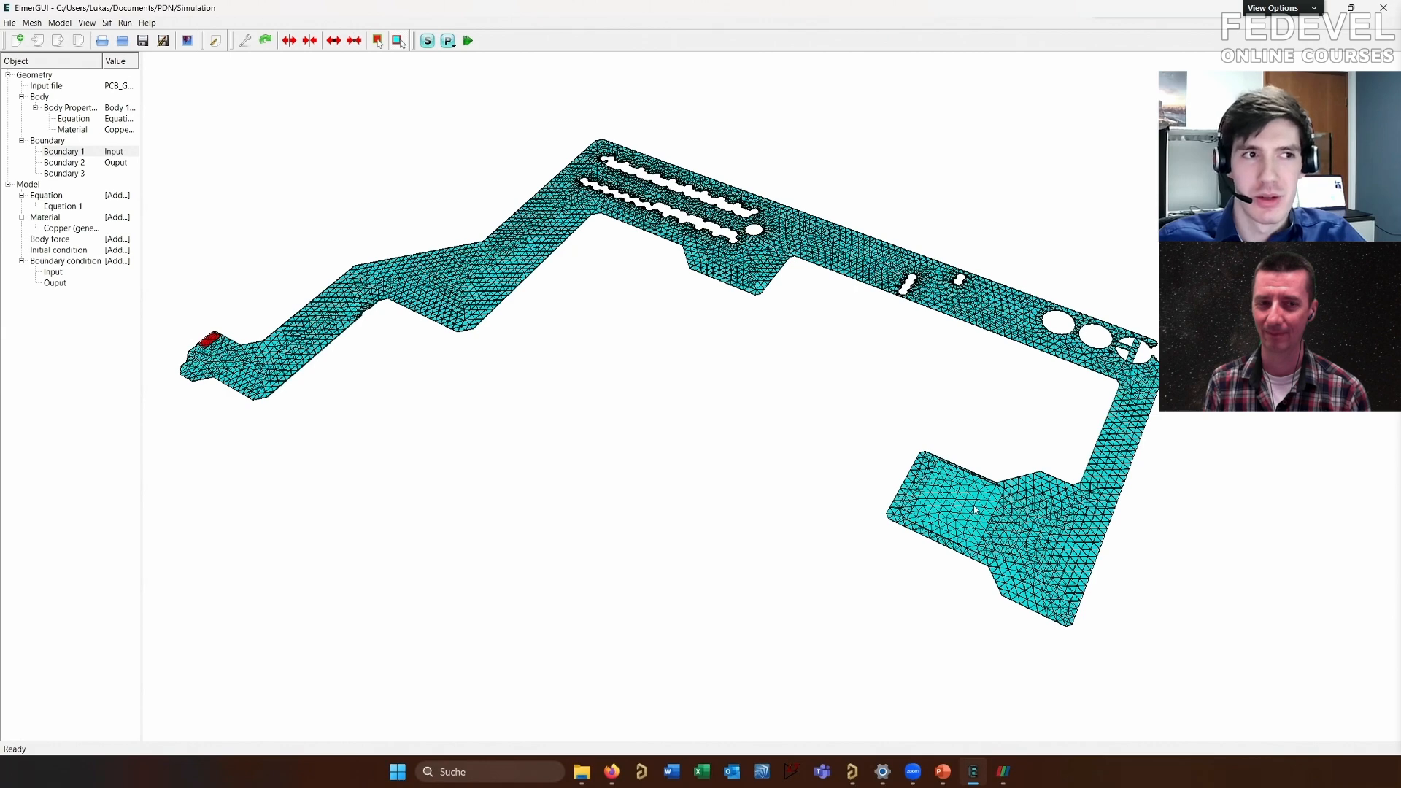
{"action": "scroll", "coordinate": [976, 509], "scroll_direction": "down", "scroll_amount": 2}
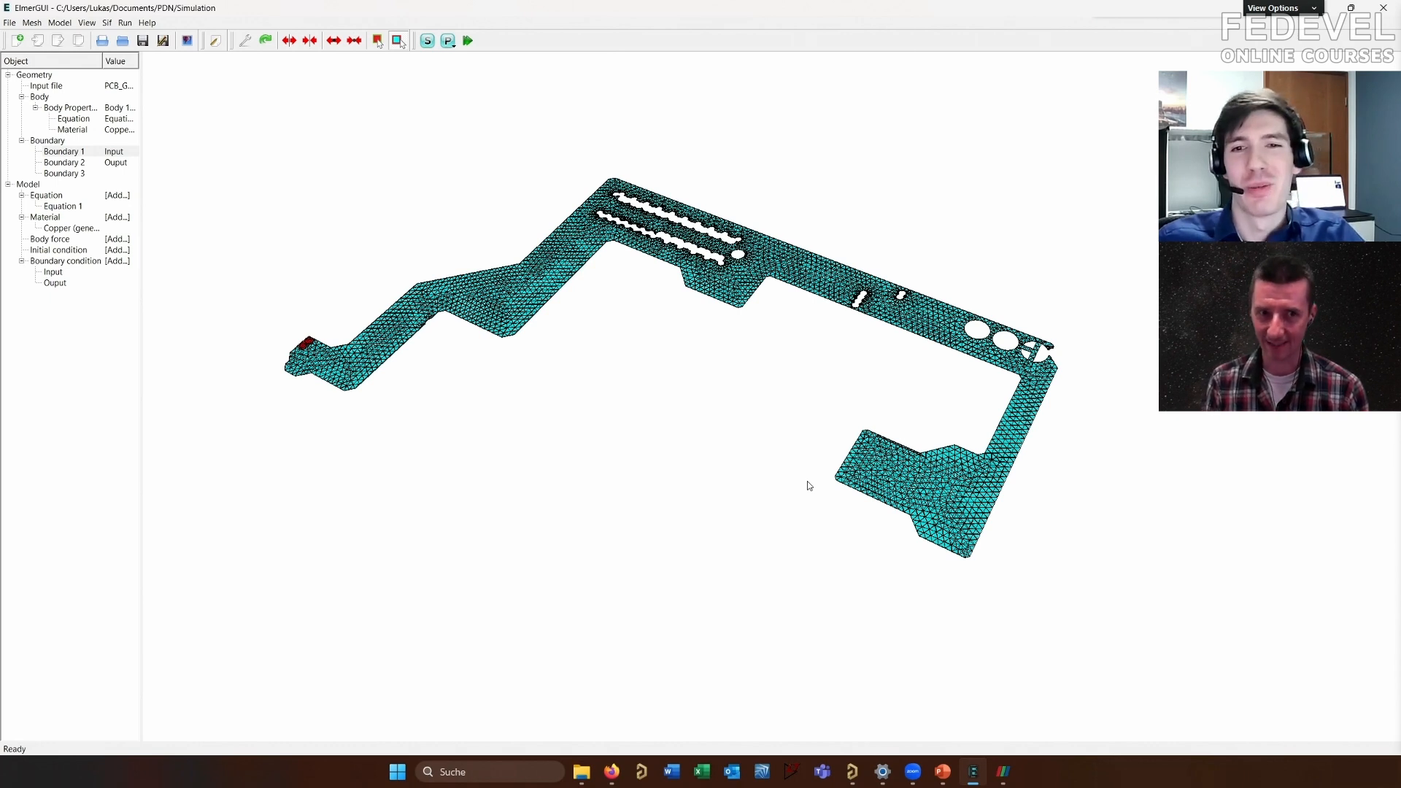
{"action": "left_click_drag", "start_coordinate": [788, 447], "coordinate": [798, 475]}
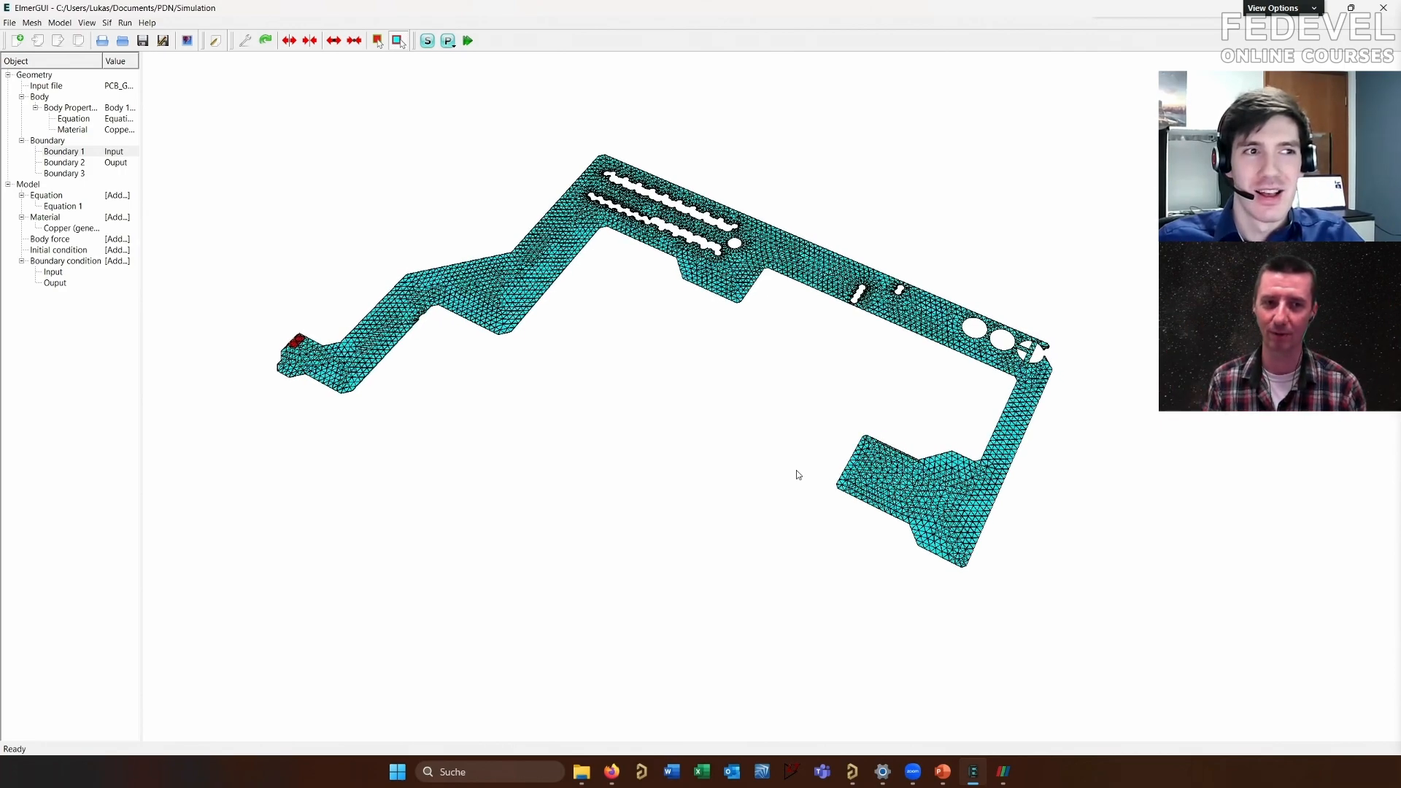
{"action": "left_click_drag", "start_coordinate": [798, 475], "coordinate": [800, 485]}
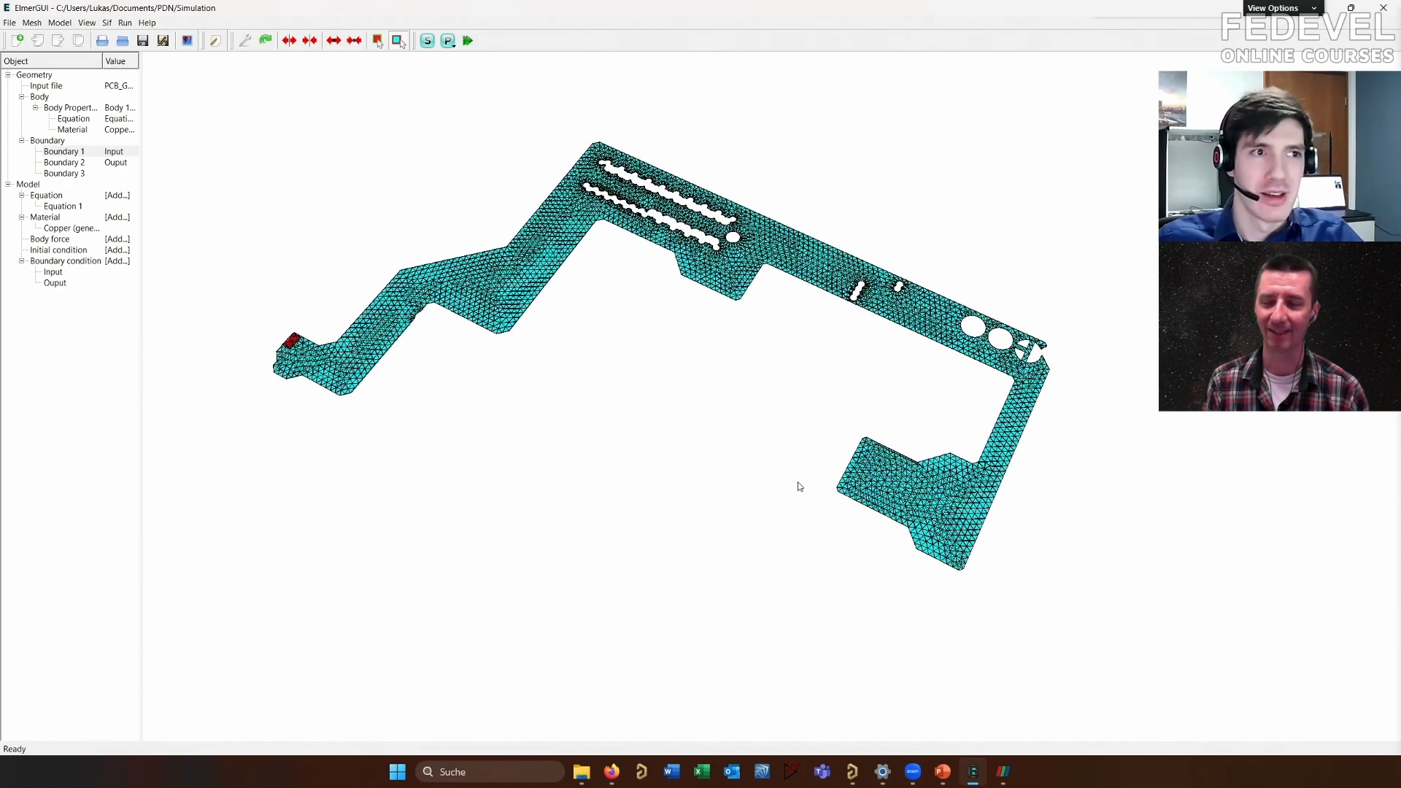
{"action": "middle_click_drag", "start_coordinate": [806, 467], "coordinate": [894, 477]}
{"action": "scroll", "coordinate": [531, 372], "scroll_direction": "up", "scroll_amount": 4}
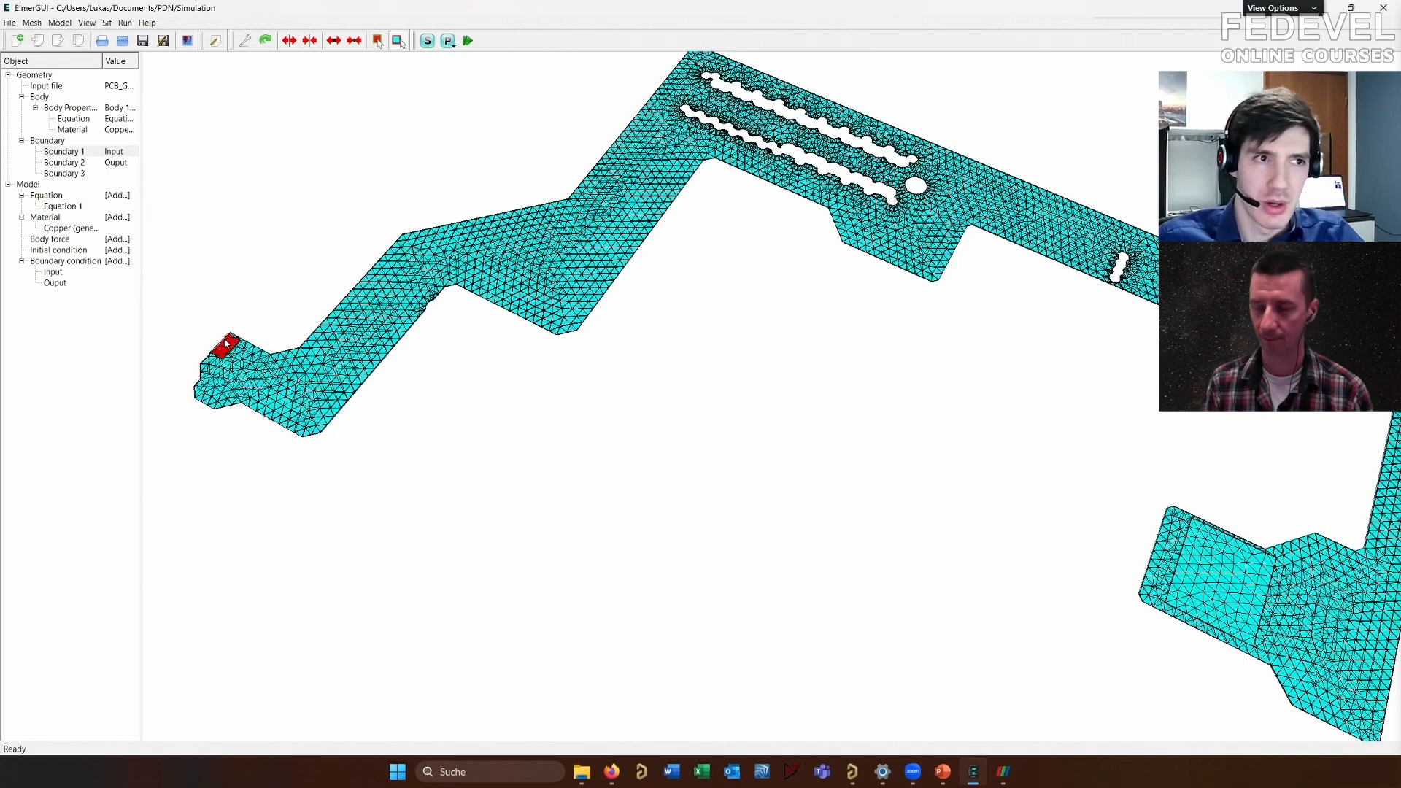
{"action": "scroll", "coordinate": [233, 348], "scroll_direction": "down", "scroll_amount": 1}
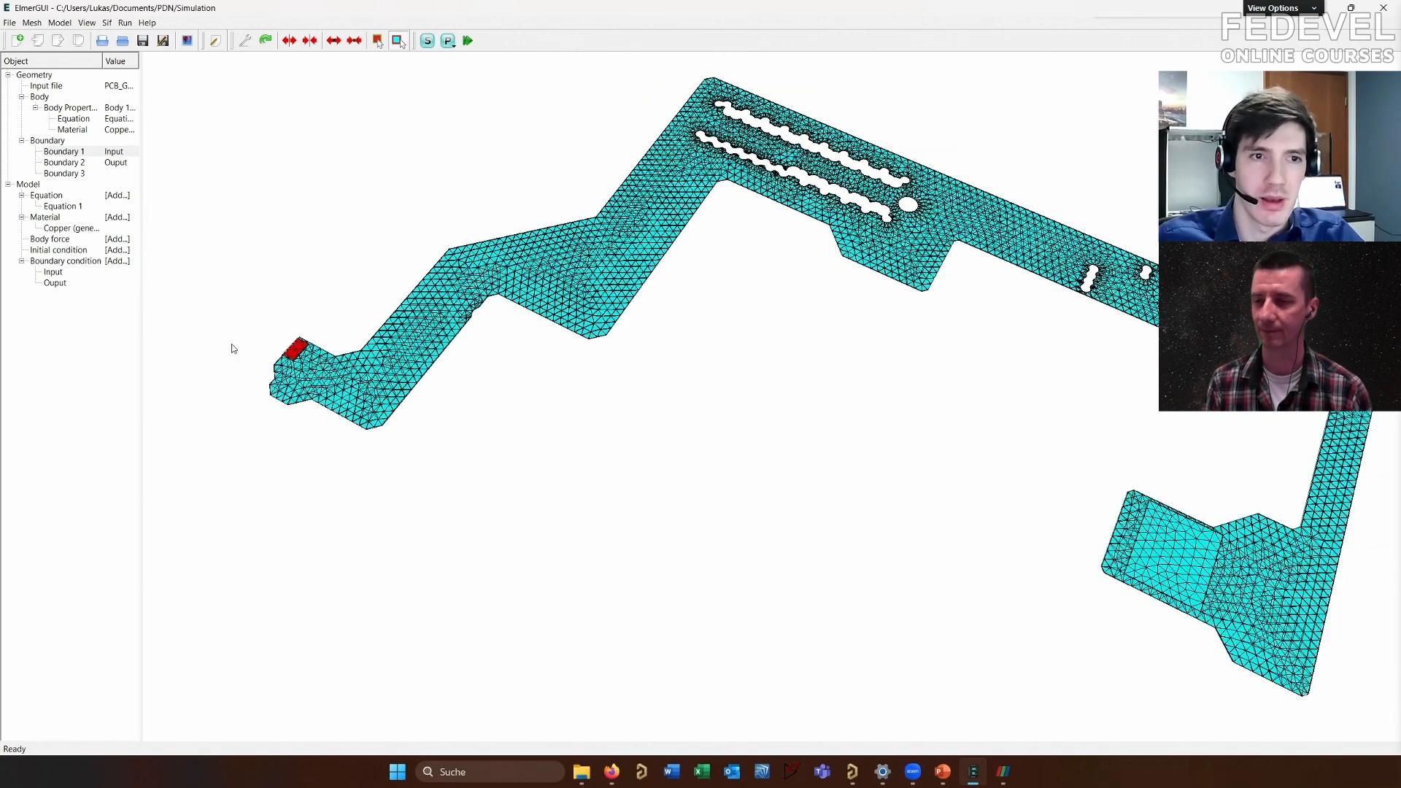
{"action": "scroll", "coordinate": [323, 350], "scroll_direction": "down", "scroll_amount": 1}
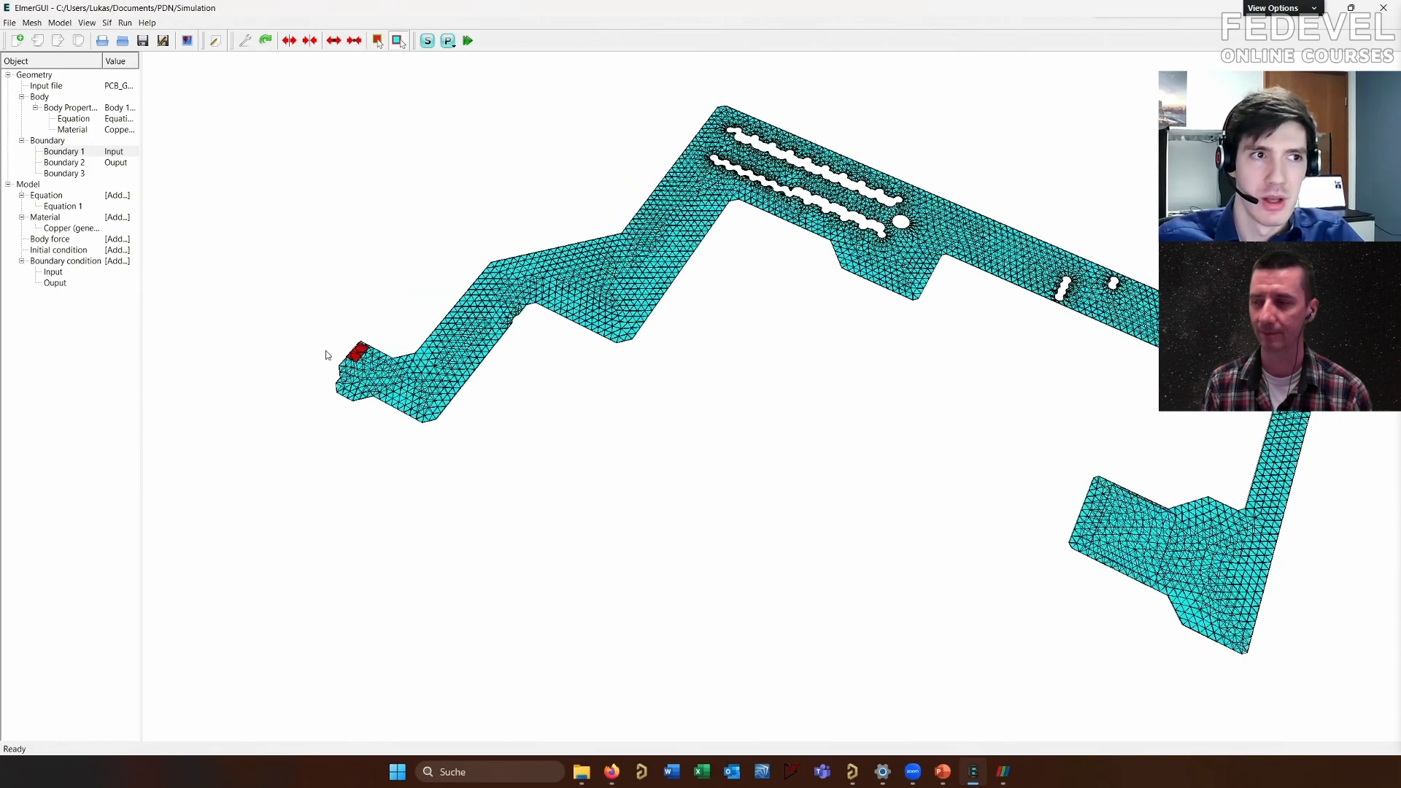
{"action": "right_click_drag", "start_coordinate": [617, 412], "coordinate": [509, 414]}
{"action": "left_click_drag", "start_coordinate": [505, 409], "coordinate": [1121, 488]}
{"action": "right_click_drag", "start_coordinate": [1057, 488], "coordinate": [1017, 490]}
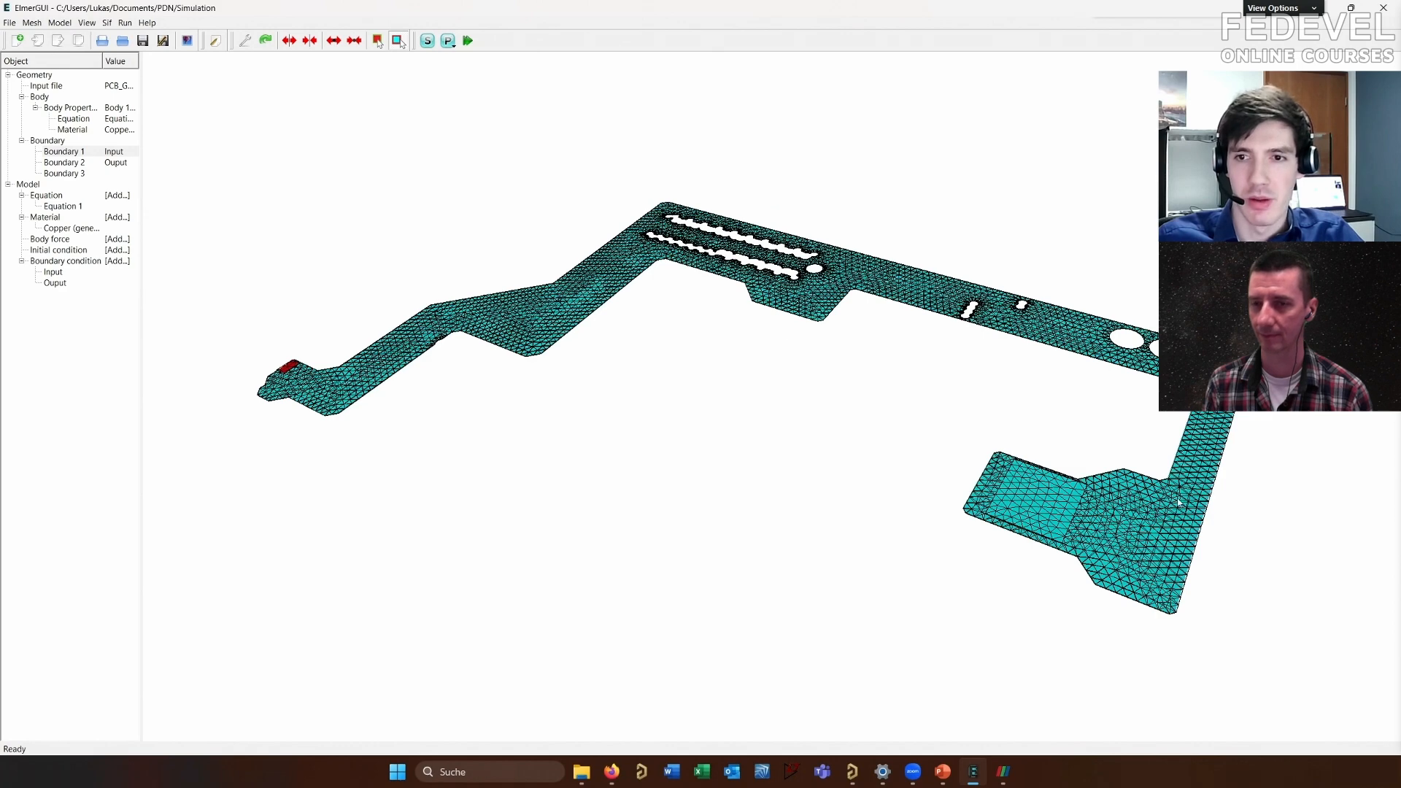
{"action": "left_click_drag", "start_coordinate": [960, 493], "coordinate": [800, 364]}
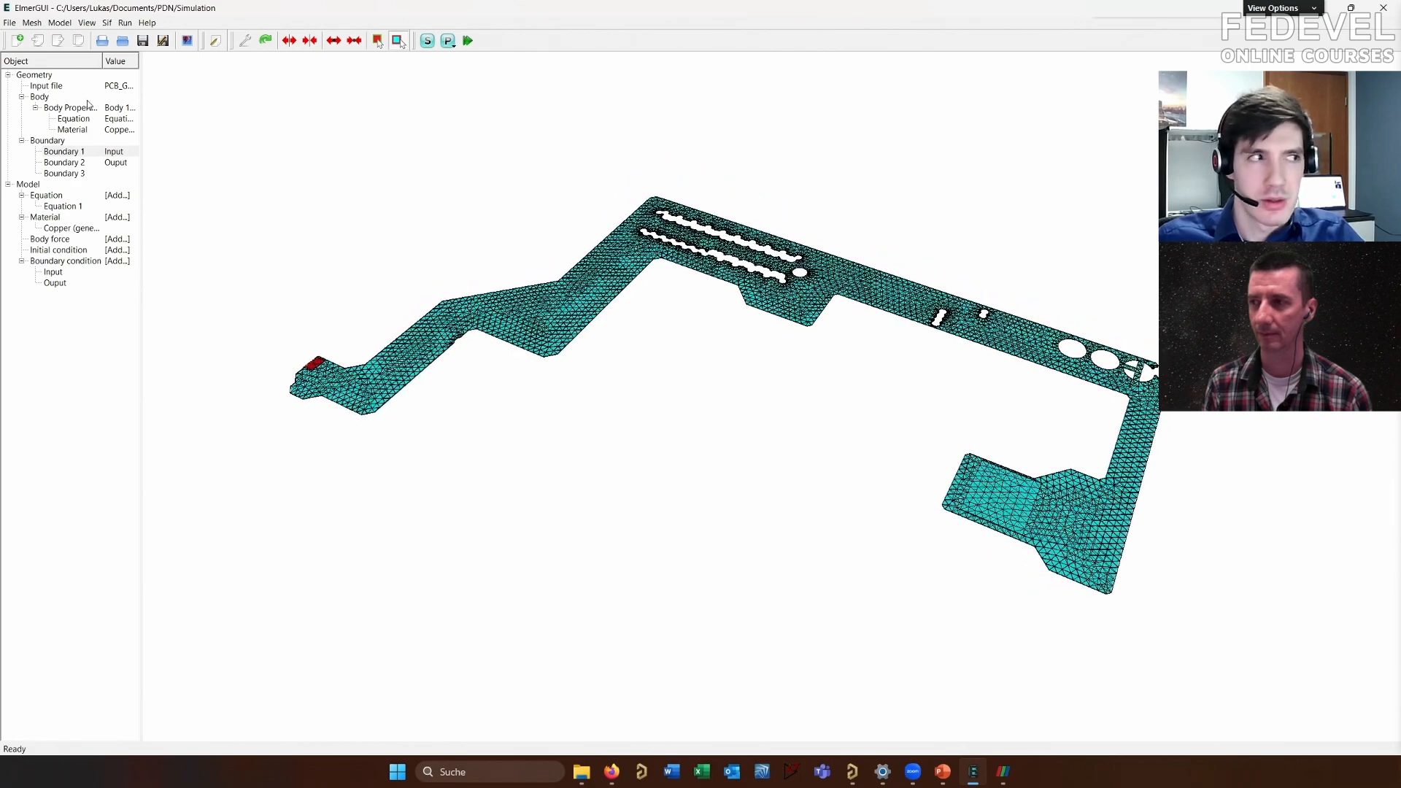
Try to run the solver, place the convergence monitor clear of the solver log, and close the log after reading it
{"action": "left_click", "coordinate": [9, 23]}
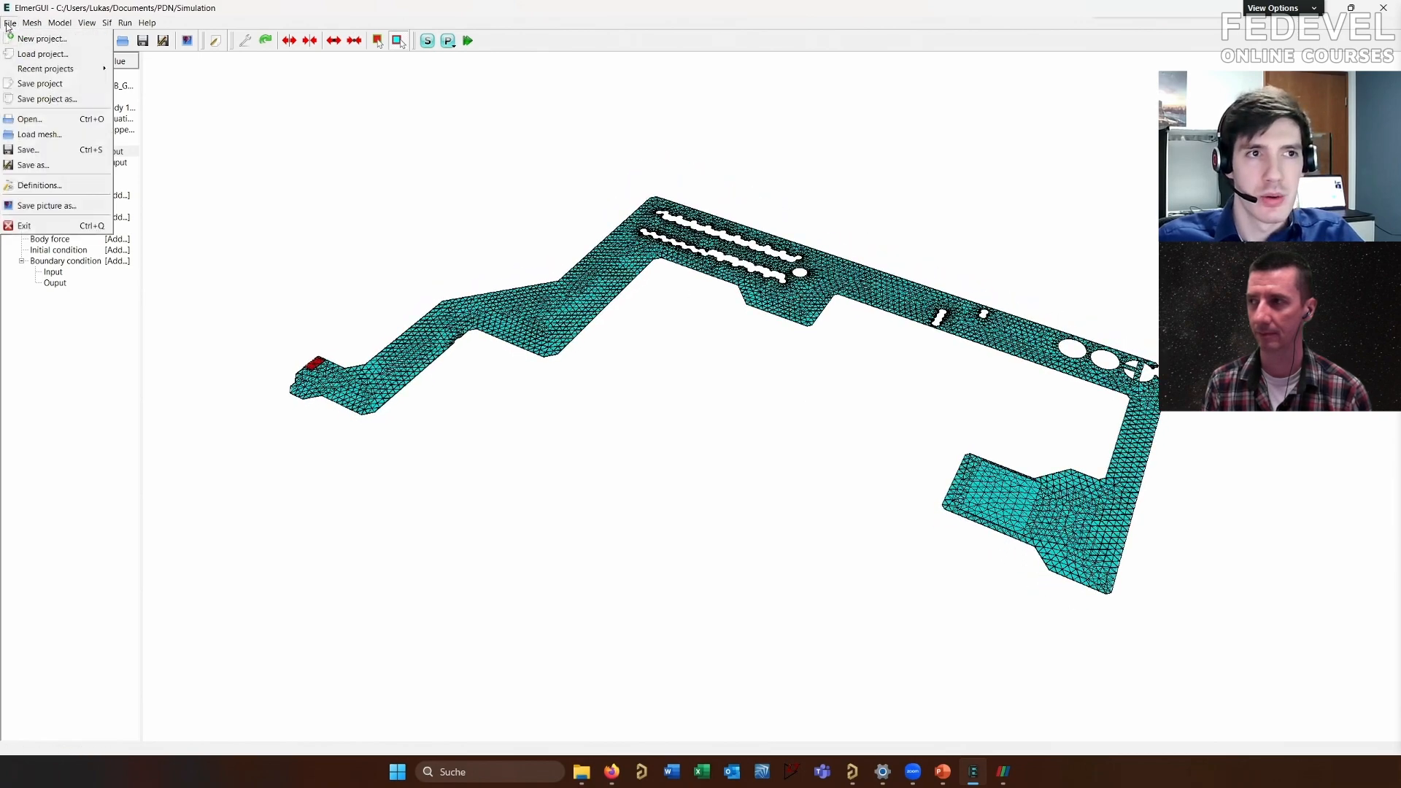
{"action": "mouse_move", "coordinate": [119, 26]}
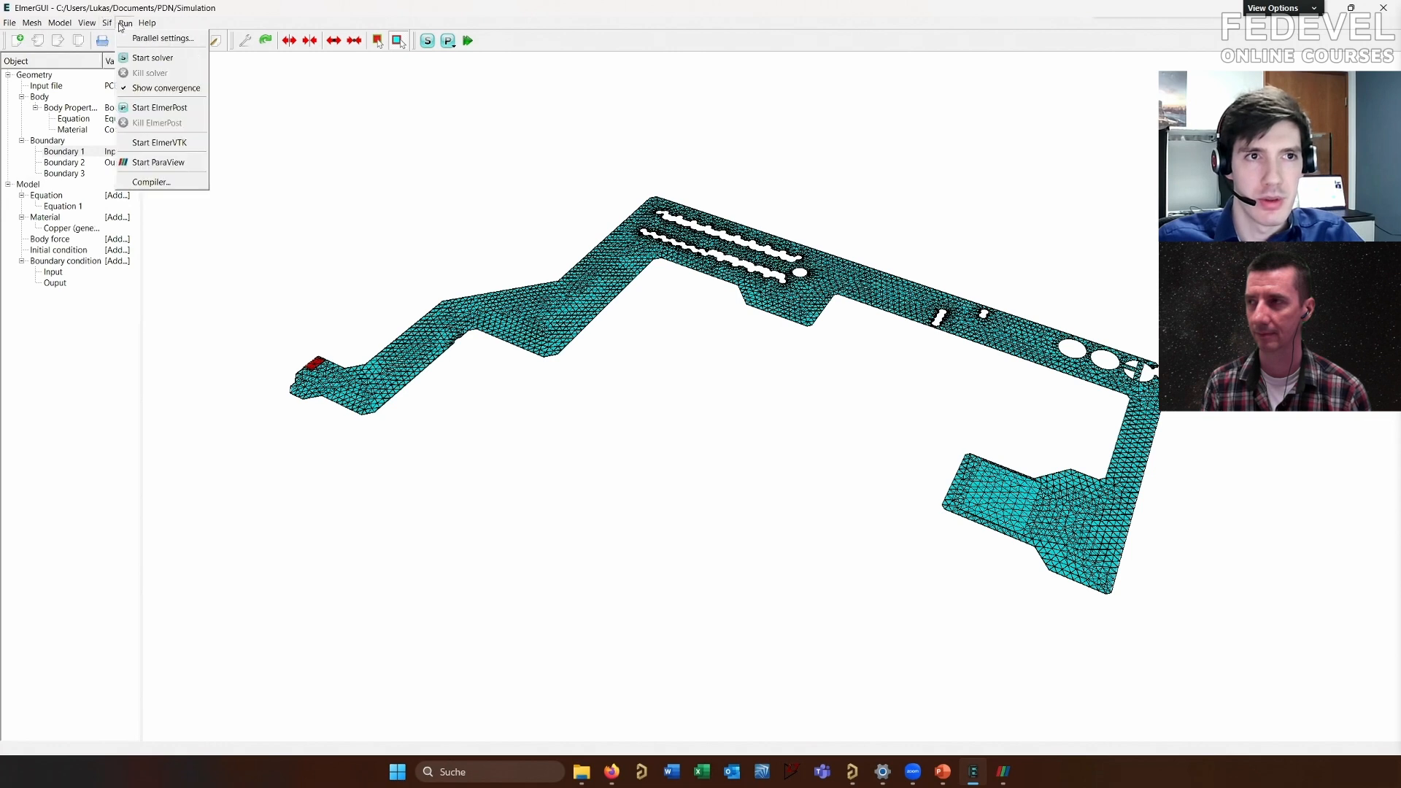
{"action": "left_click", "coordinate": [142, 58]}
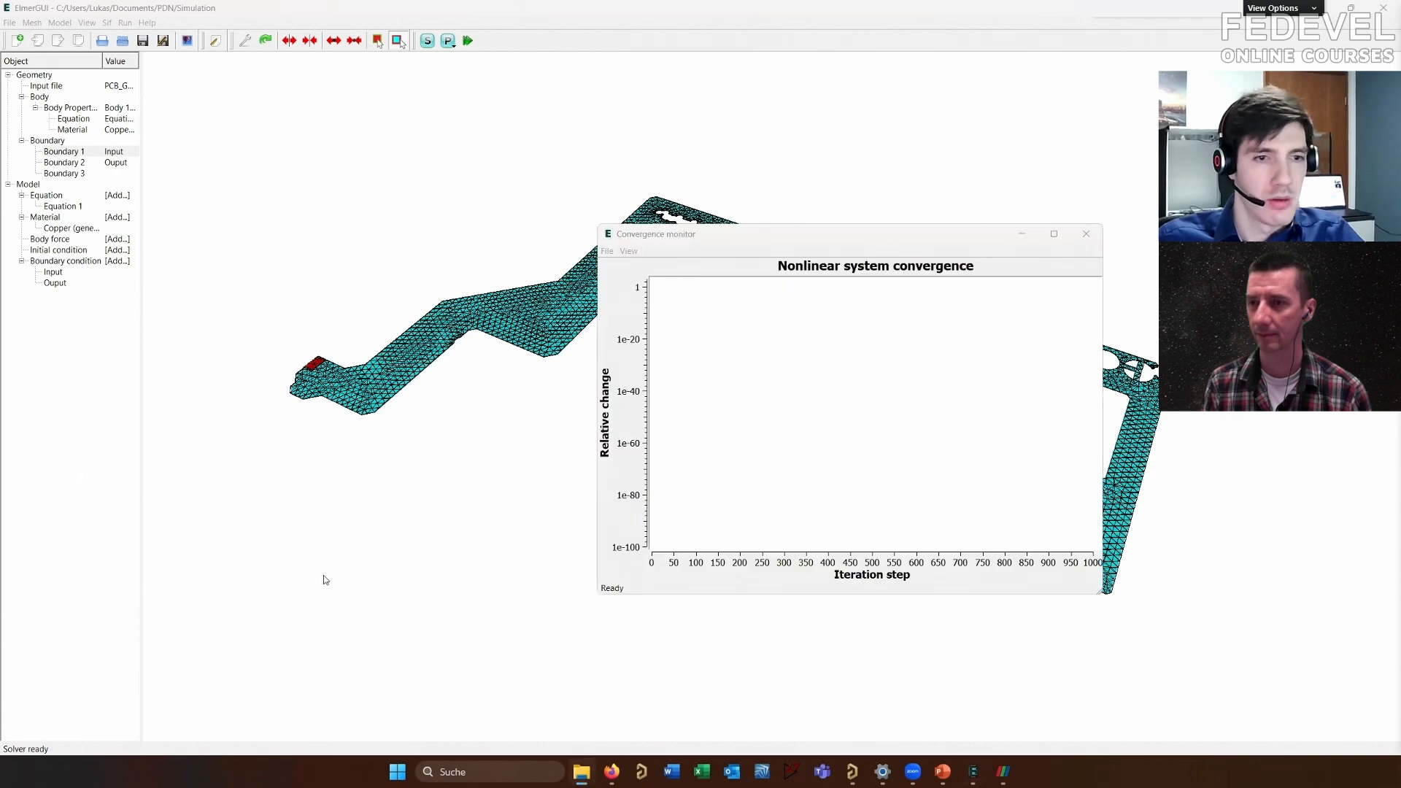
{"action": "left_click_drag", "start_coordinate": [875, 233], "coordinate": [0, 329]}
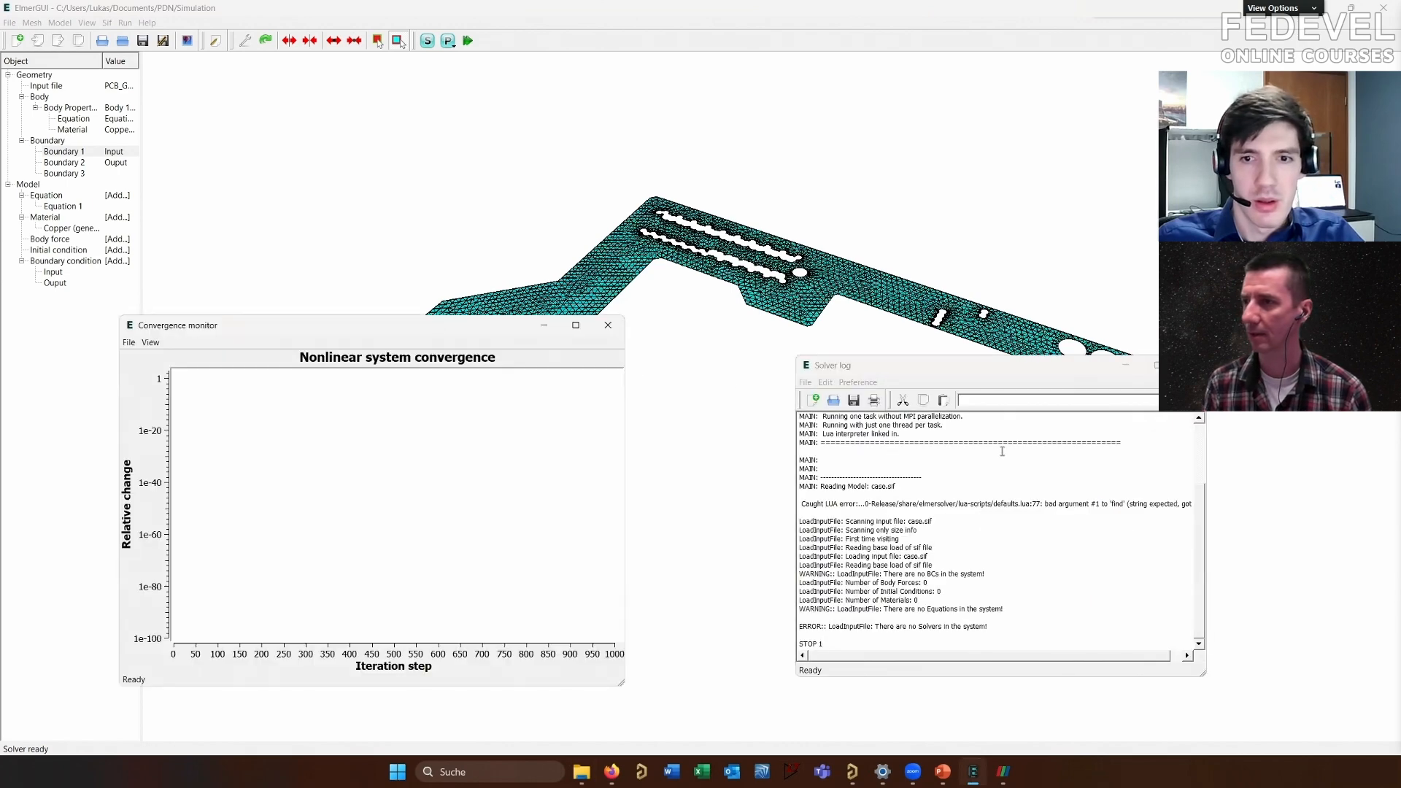
{"action": "left_click", "coordinate": [1189, 365]}
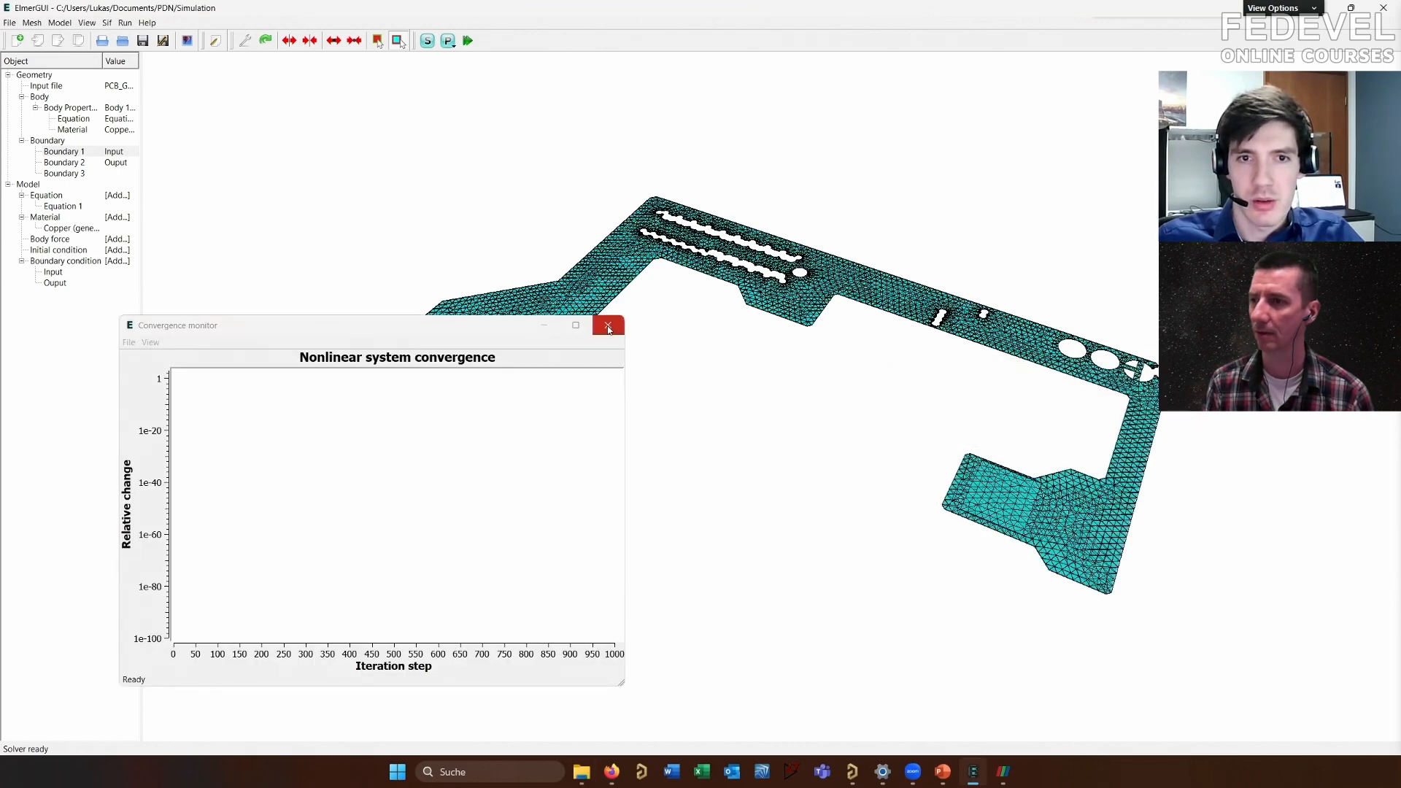
Close the convergence monitor, then toggle the boundary property setting mode and select the small input pad on the copper shape
{"action": "left_click", "coordinate": [608, 328]}
{"action": "scroll", "coordinate": [608, 330], "scroll_direction": "up", "scroll_amount": 4}
{"action": "middle_click_drag", "start_coordinate": [607, 330], "coordinate": [901, 294]}
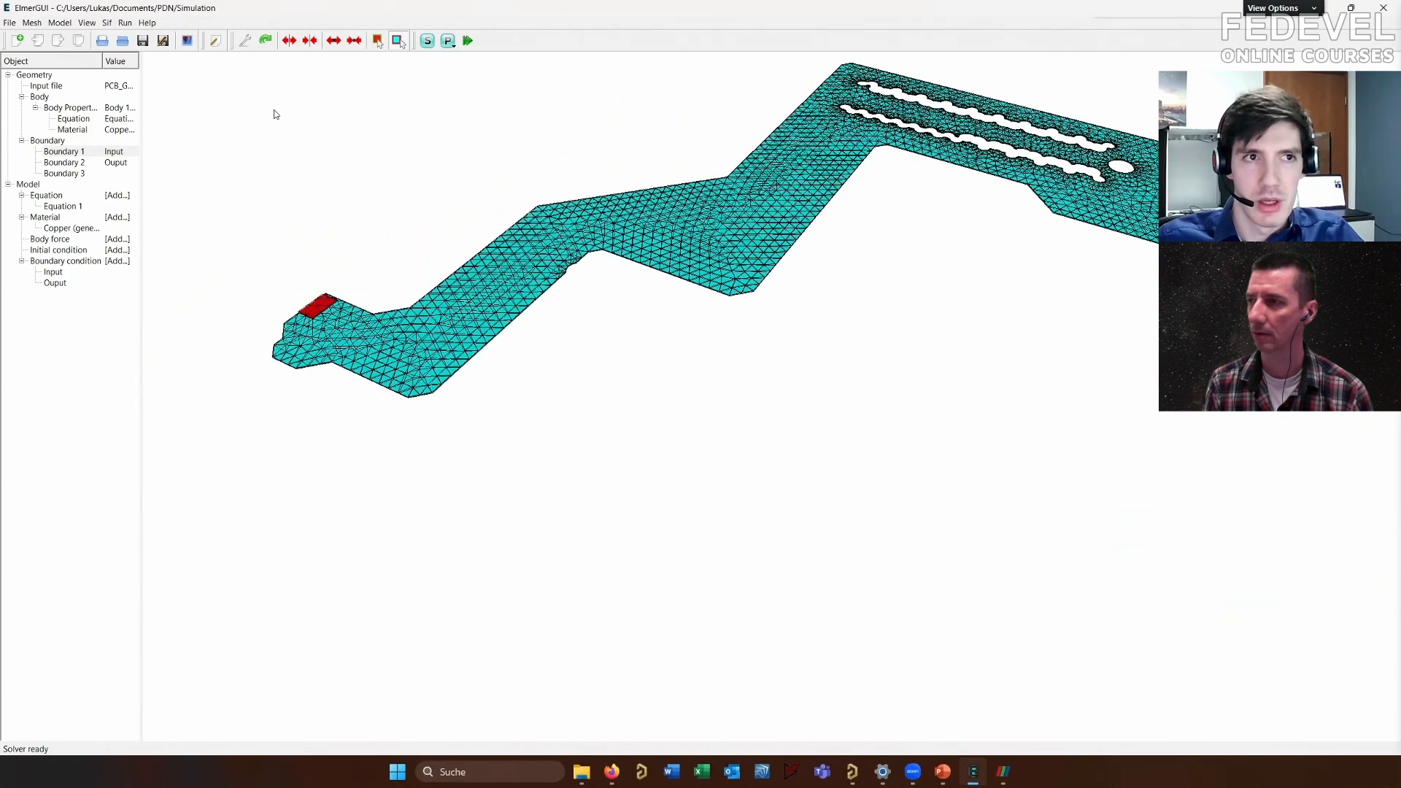
{"action": "left_click", "coordinate": [319, 307]}
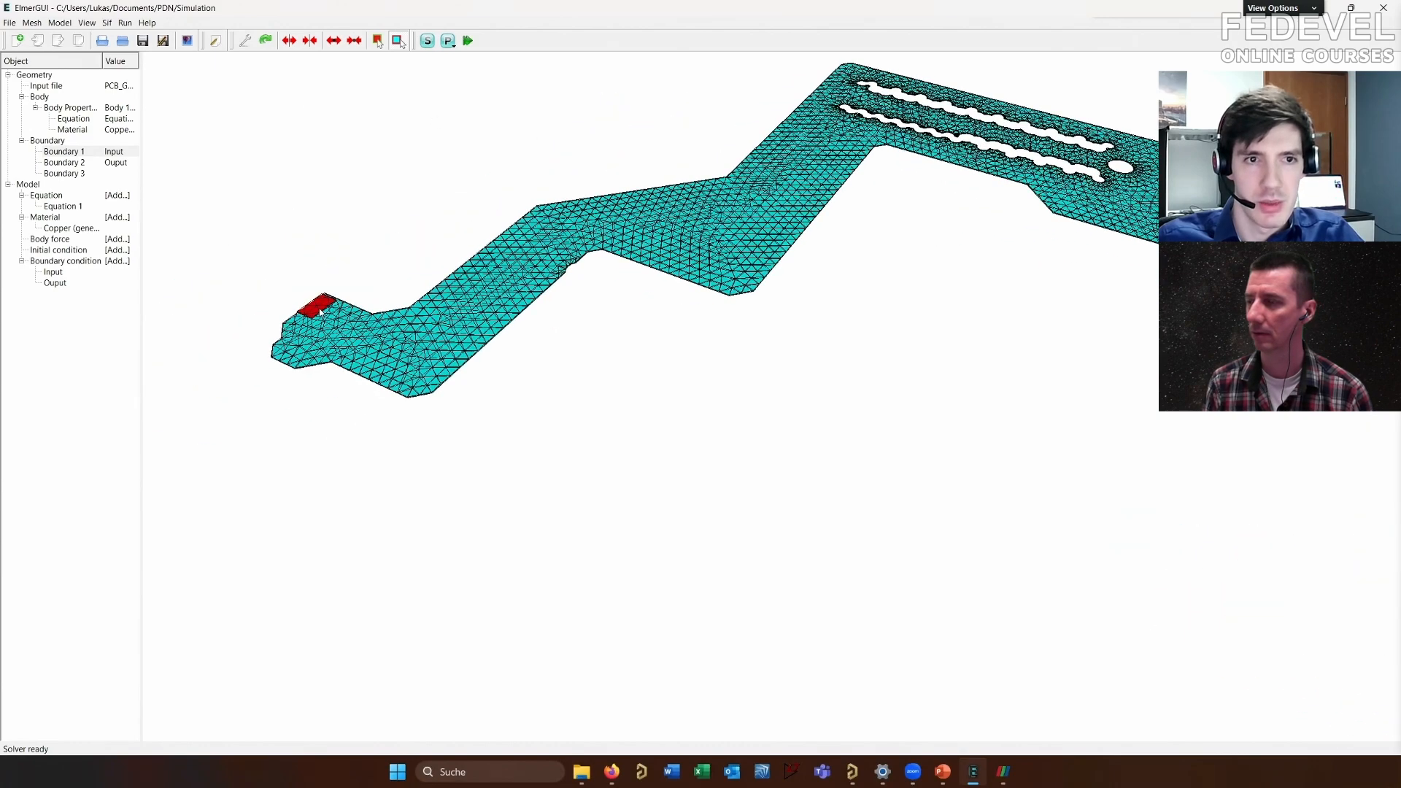
{"action": "left_click", "coordinate": [62, 23]}
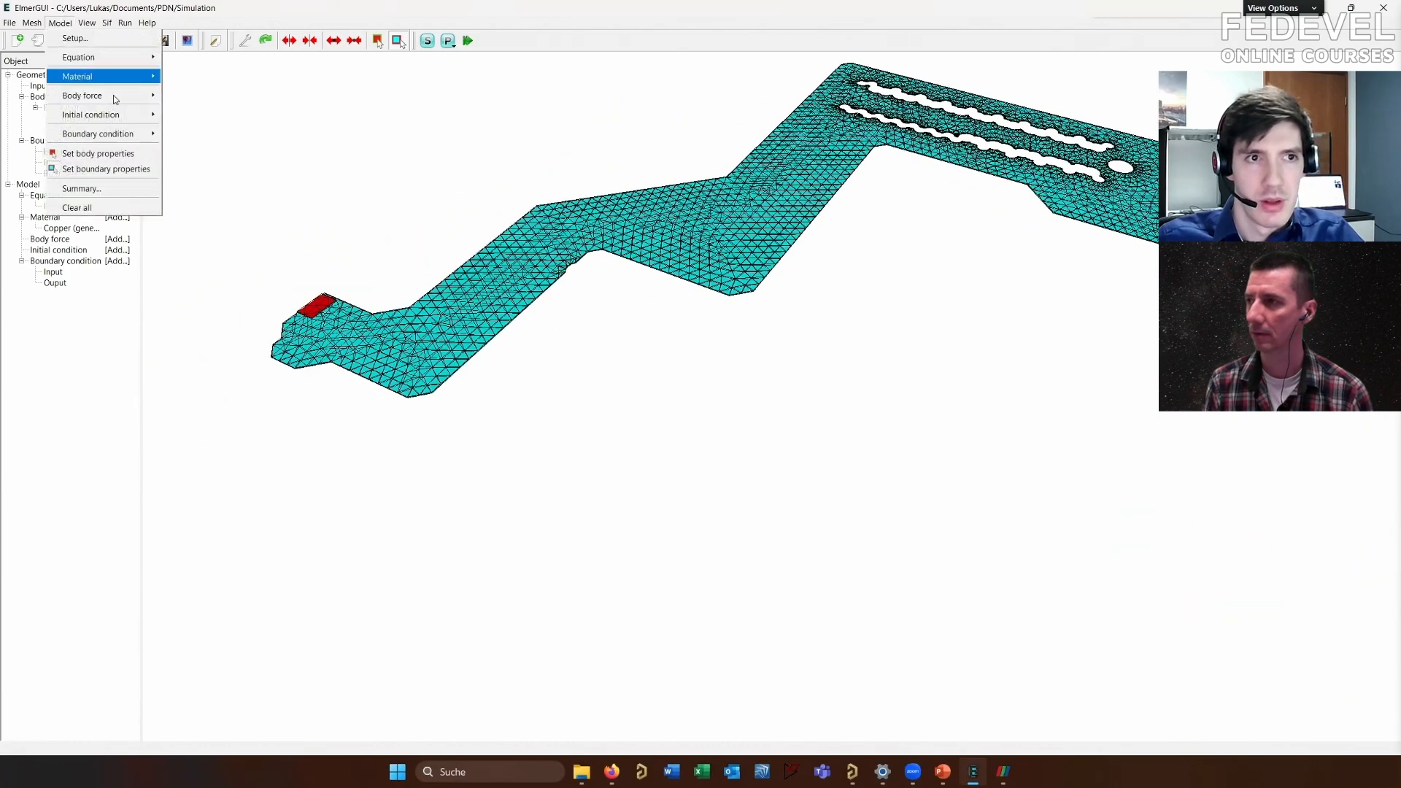
{"action": "left_click", "coordinate": [140, 170]}
{"action": "left_click", "coordinate": [318, 308]}
{"action": "left_click", "coordinate": [319, 309]}
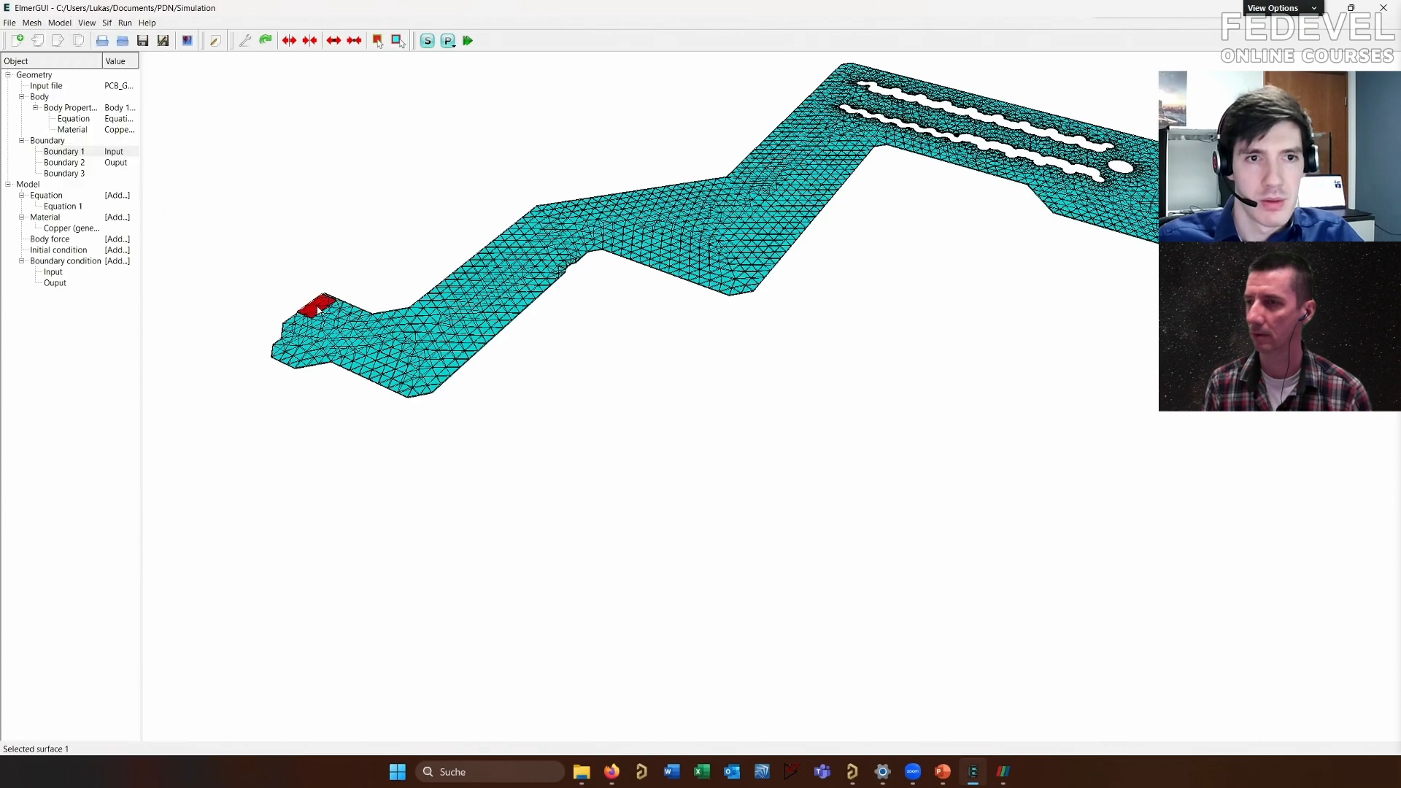
{"action": "right_click_drag", "start_coordinate": [565, 311], "coordinate": [593, 318]}
{"action": "scroll", "coordinate": [419, 275], "scroll_direction": "up", "scroll_amount": 5}
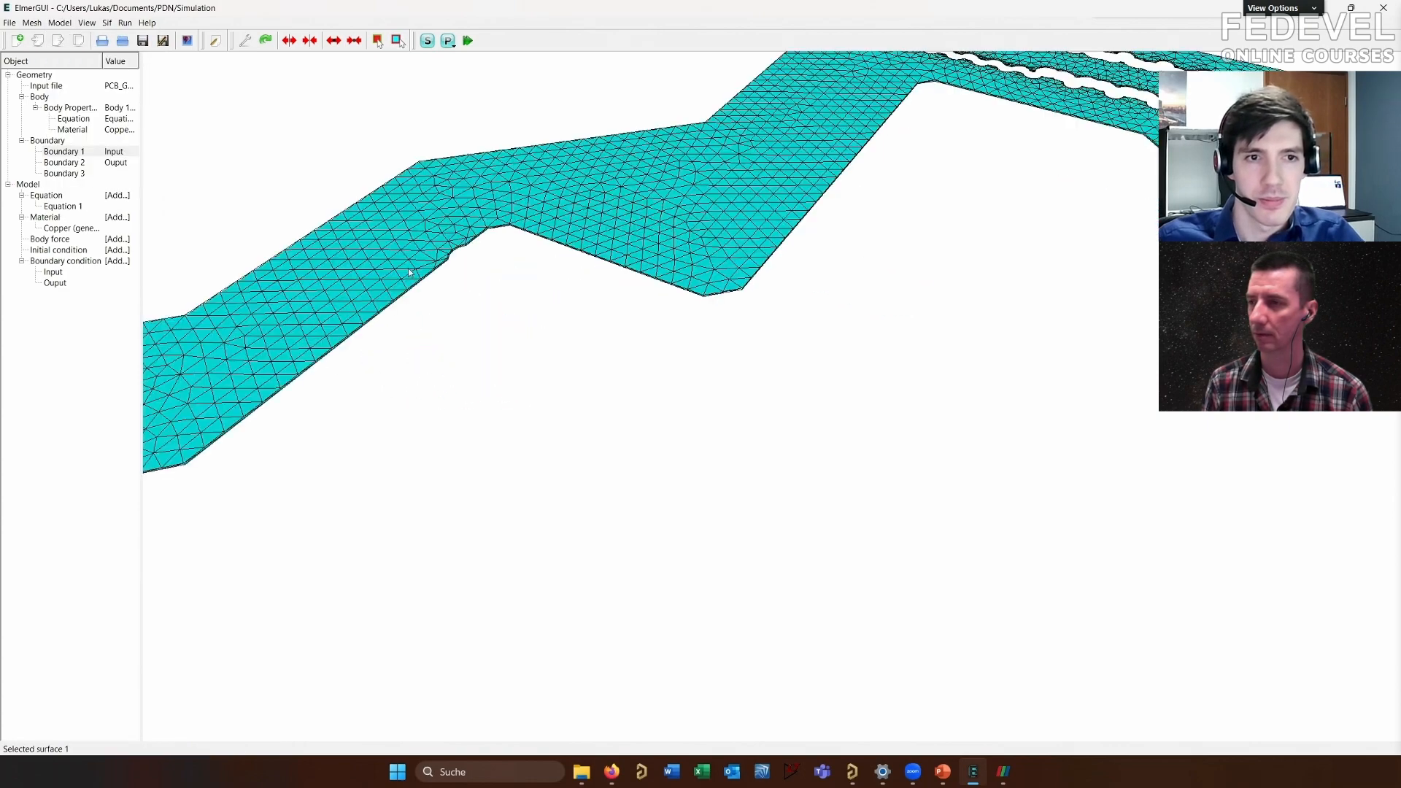
Review the Input boundary condition's static current conduction settings and its assigned boundary, leaving them as they are
{"action": "left_click", "coordinate": [60, 22]}
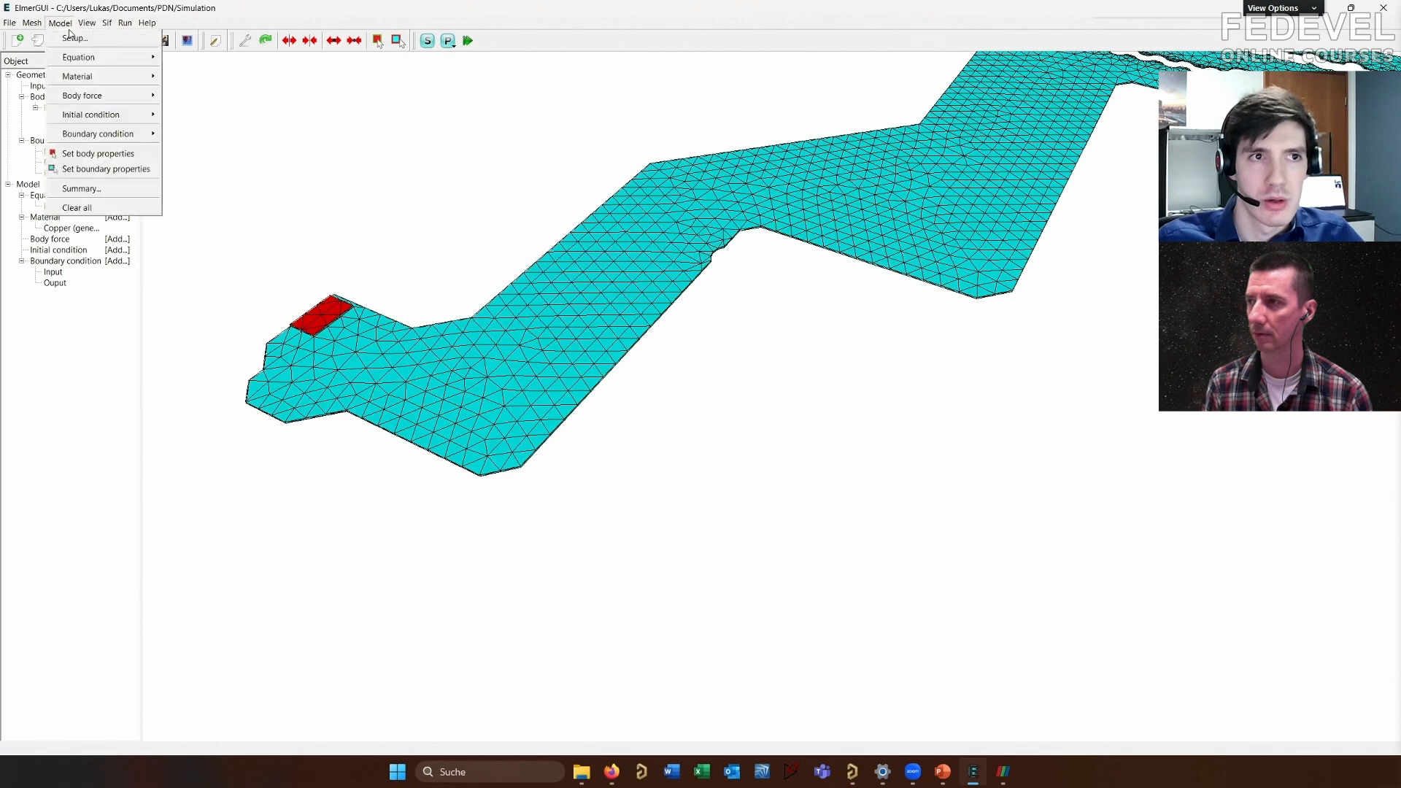
{"action": "mouse_move", "coordinate": [95, 80]}
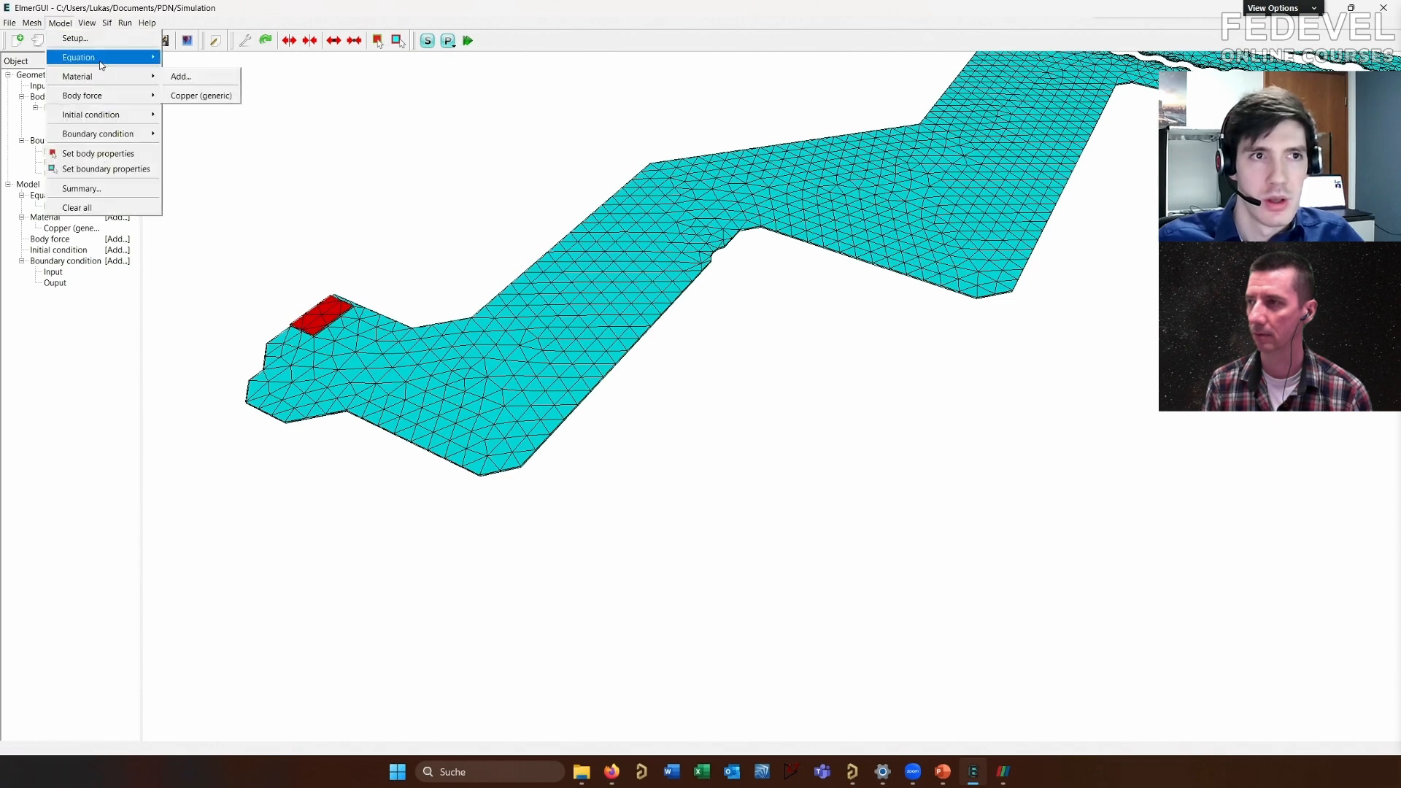
{"action": "mouse_move", "coordinate": [142, 137]}
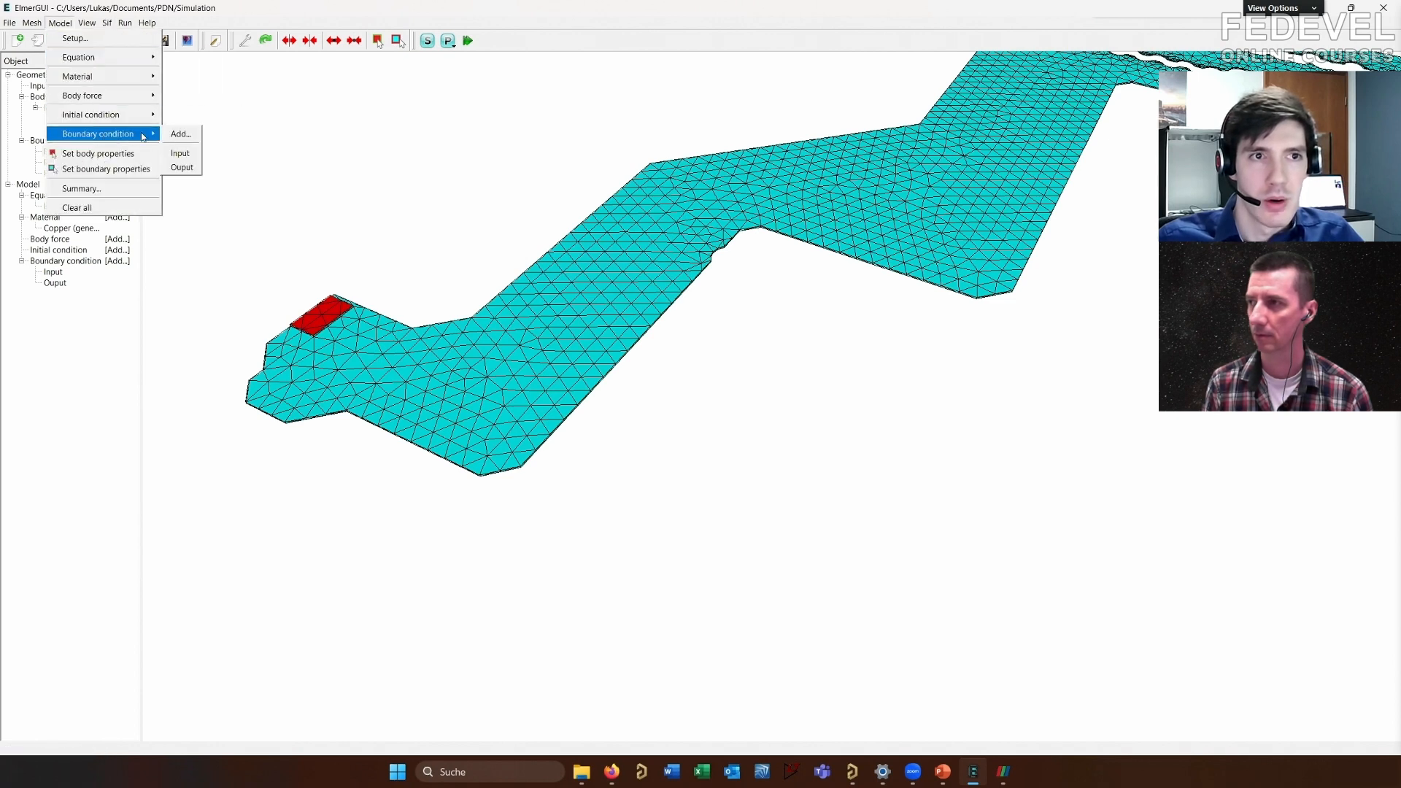
{"action": "left_click", "coordinate": [180, 153]}
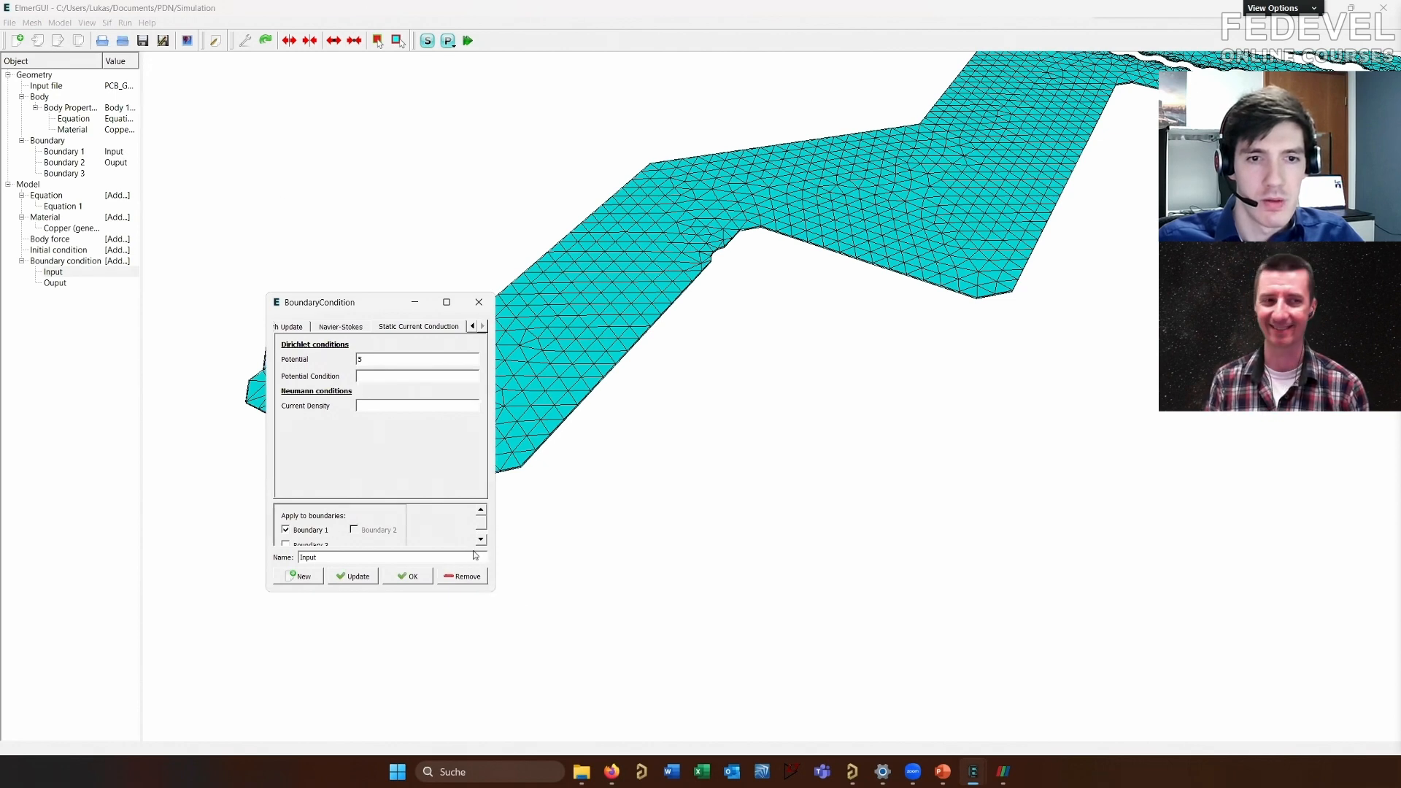
{"action": "left_click", "coordinate": [474, 301]}
Check the Ouput boundary condition's static current conduction settings and assigned boundary, then inspect the large output pad
{"action": "left_click", "coordinate": [60, 22]}
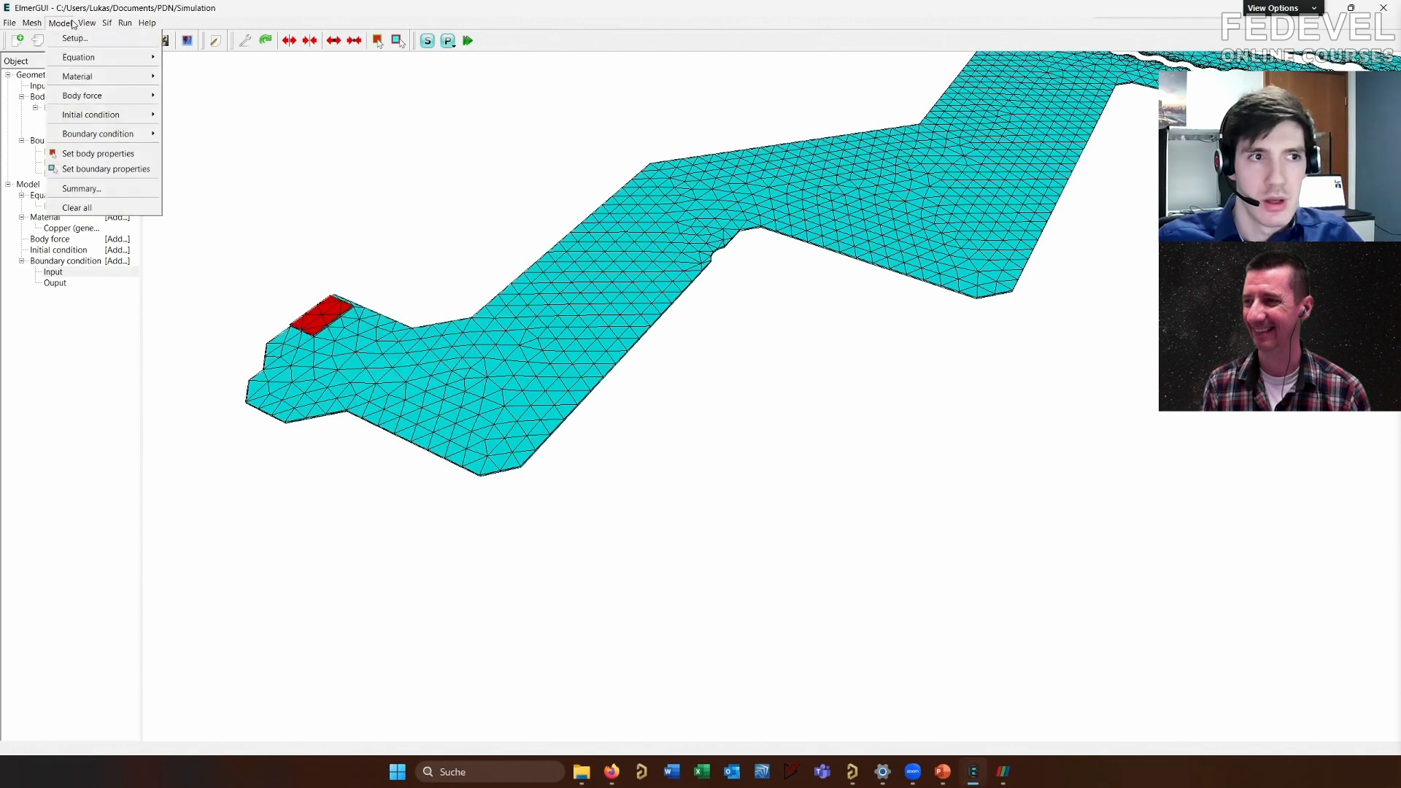
{"action": "mouse_move", "coordinate": [100, 137]}
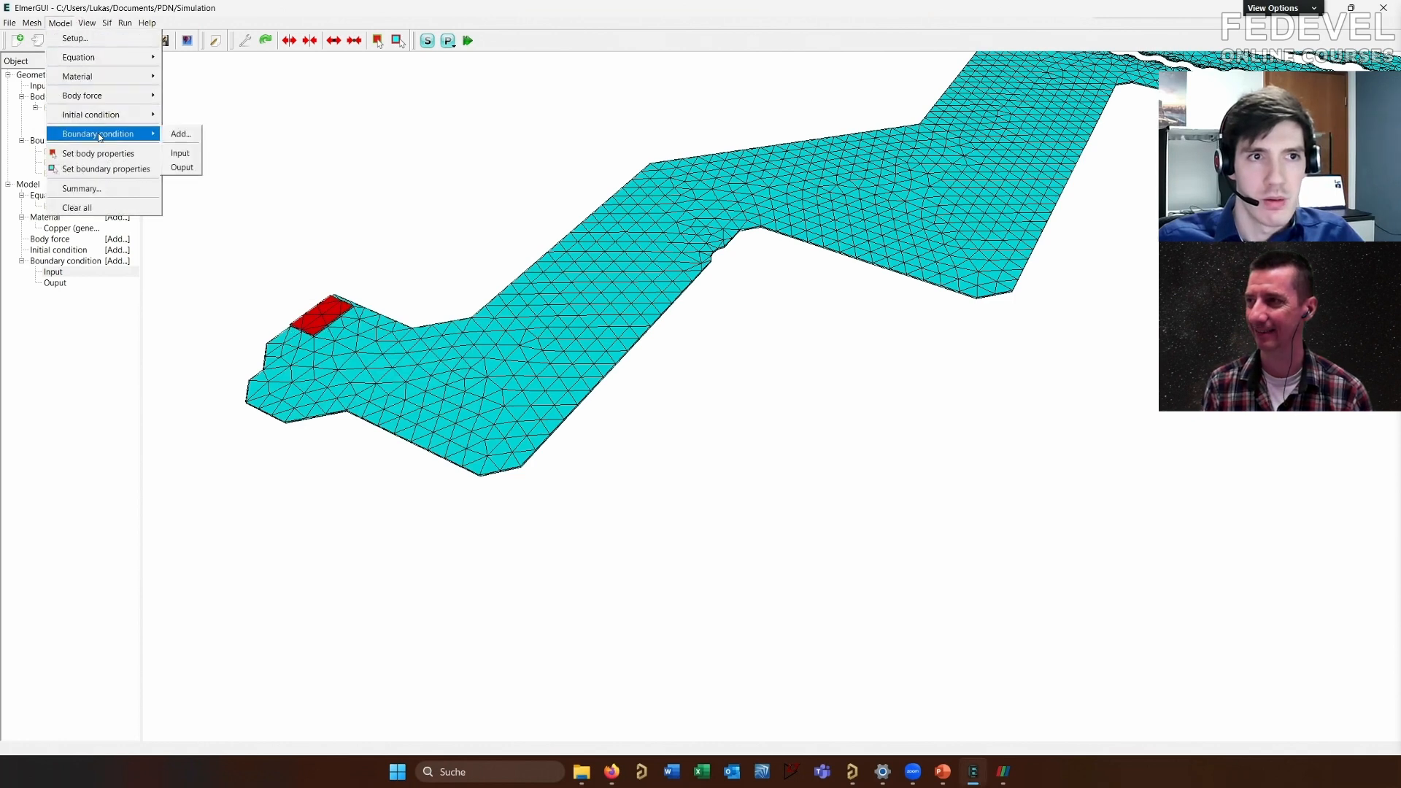
{"action": "left_click", "coordinate": [202, 167]}
{"action": "left_click", "coordinate": [60, 23]}
{"action": "mouse_move", "coordinate": [102, 134]}
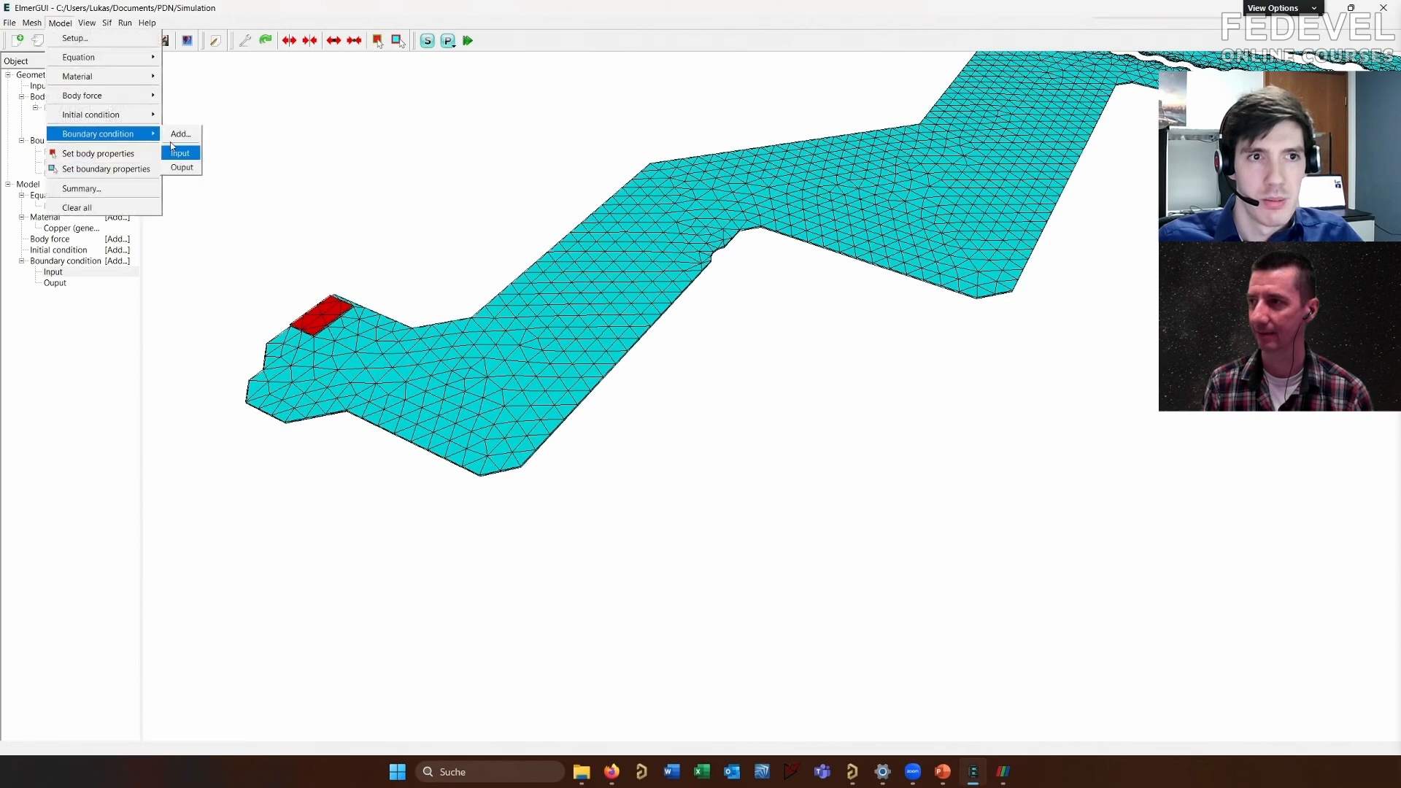
{"action": "left_click", "coordinate": [183, 167]}
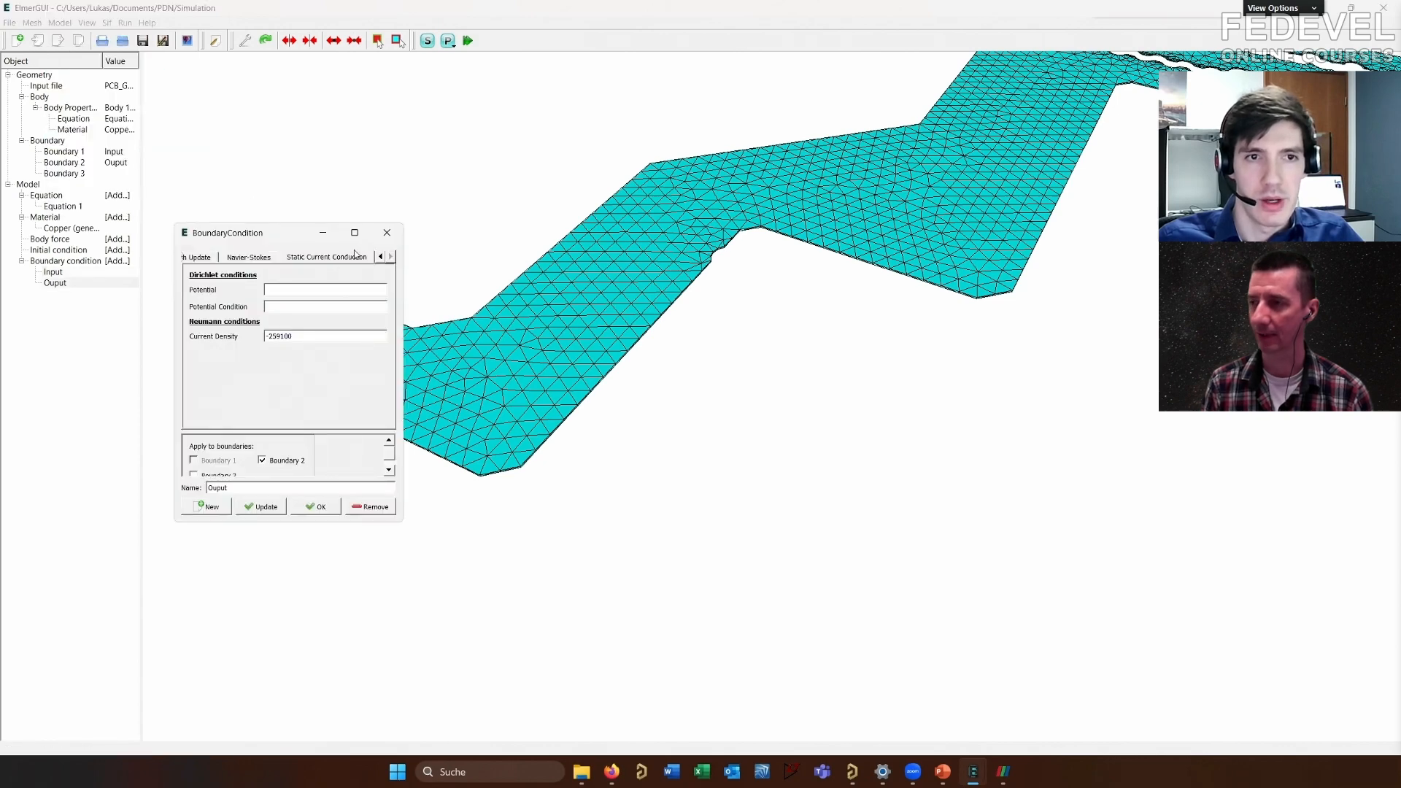
{"action": "left_click", "coordinate": [387, 232]}
{"action": "scroll", "coordinate": [303, 414], "scroll_direction": "down", "scroll_amount": 1}
{"action": "middle_click_drag", "start_coordinate": [861, 273], "coordinate": [226, 285]}
Try to run the solver again, read the solver log, and close both the log and the convergence monitor
{"action": "left_click", "coordinate": [55, 26]}
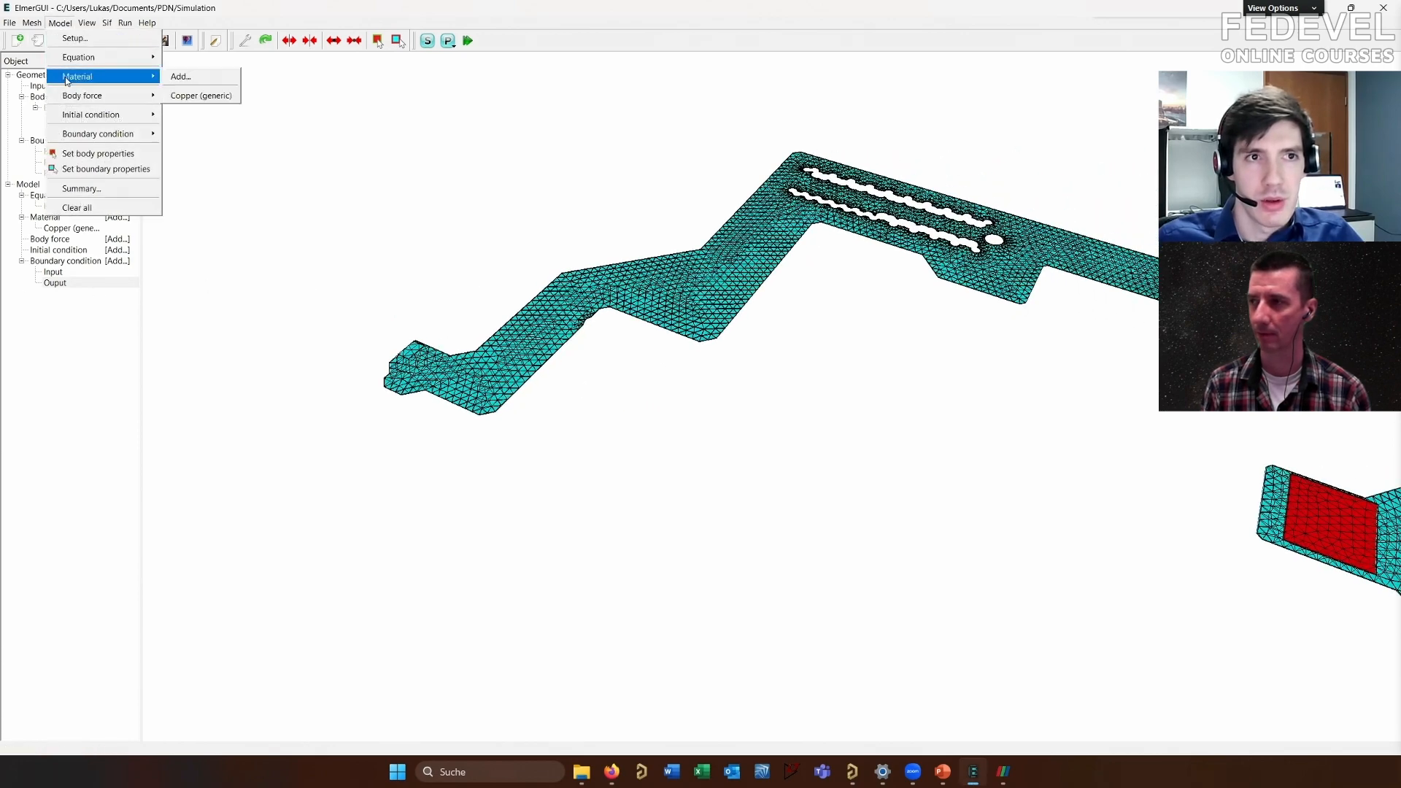
{"action": "left_click", "coordinate": [538, 130]}
{"action": "left_click_drag", "start_coordinate": [539, 130], "coordinate": [82, 100]}
{"action": "left_click_drag", "start_coordinate": [386, 151], "coordinate": [607, 150]}
{"action": "left_click", "coordinate": [427, 41]}
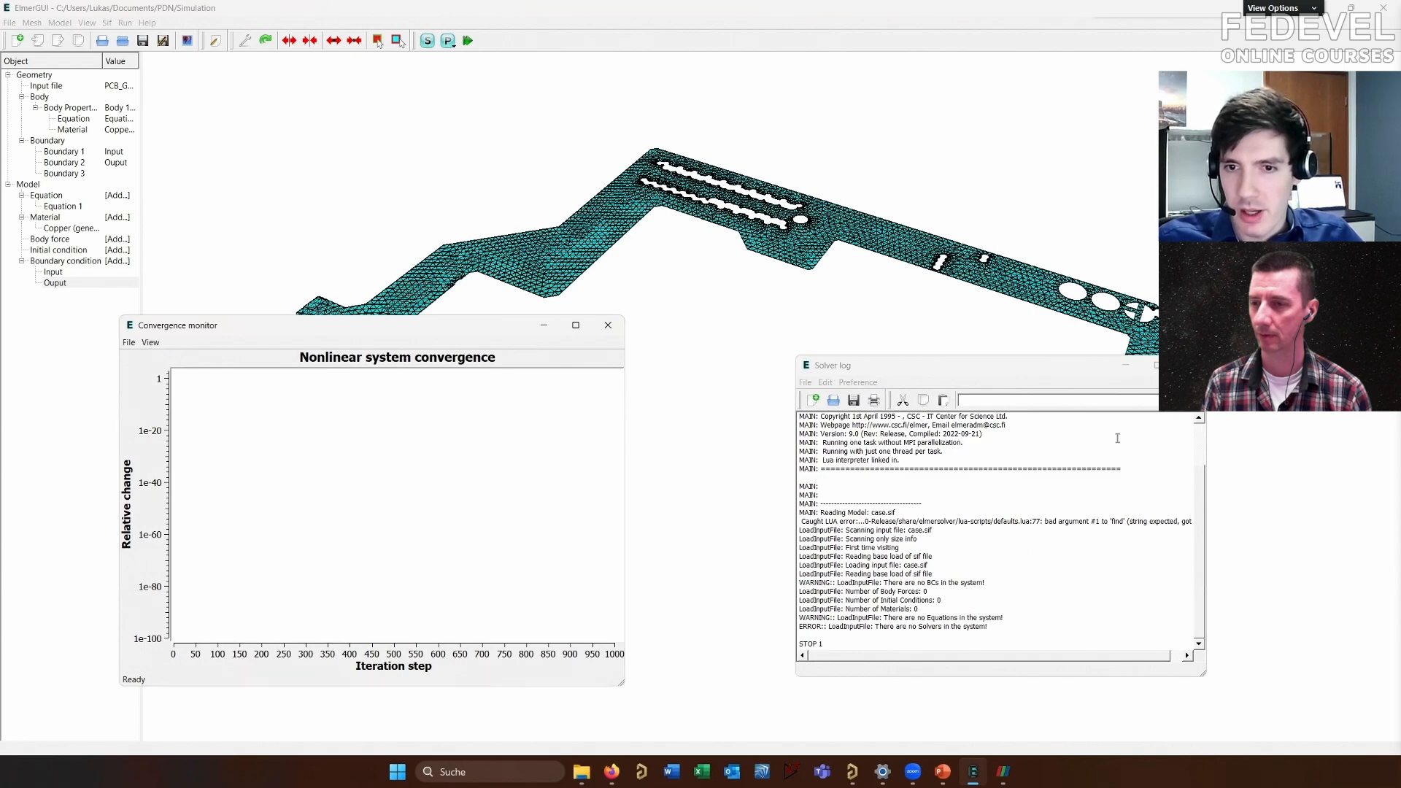
{"action": "left_click", "coordinate": [1186, 365]}
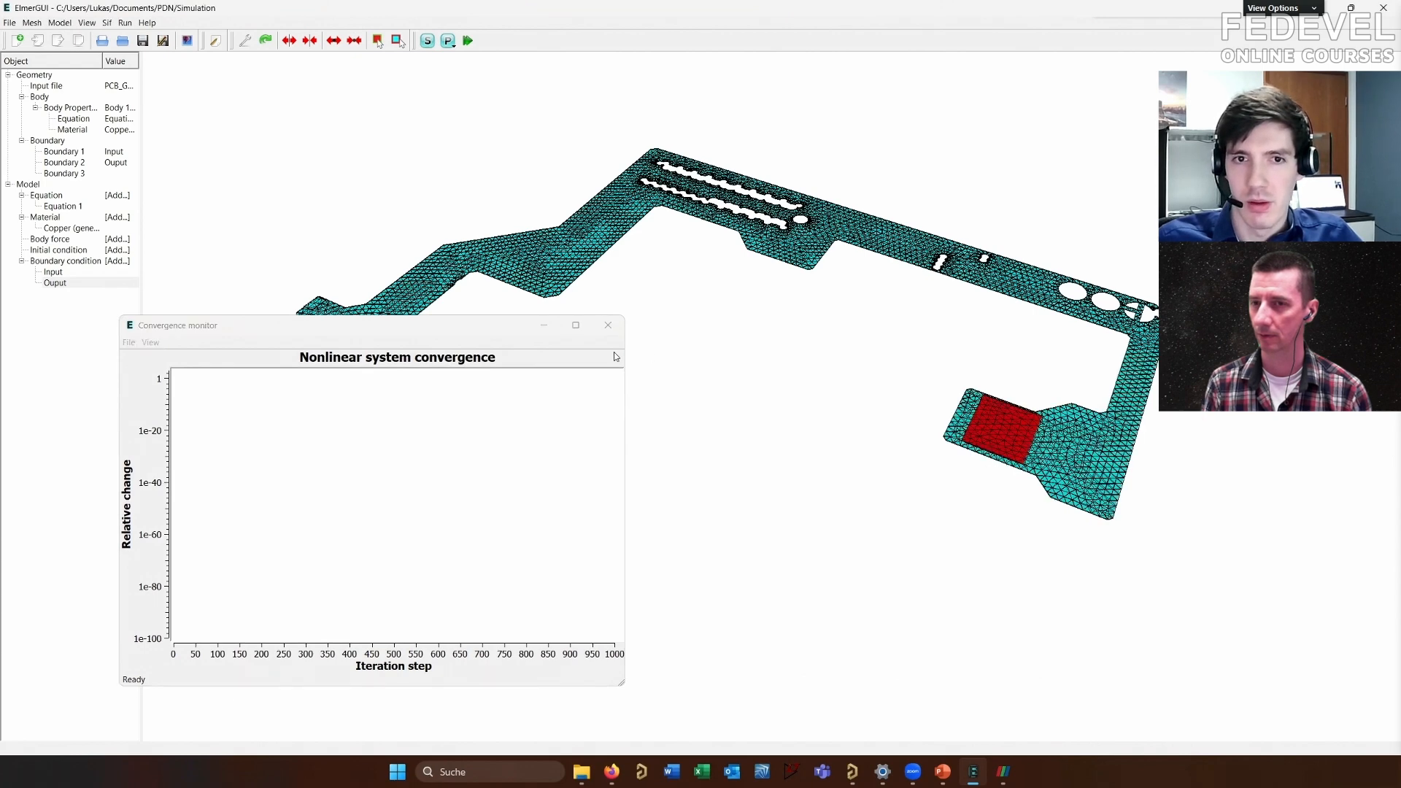
{"action": "left_click", "coordinate": [608, 325]}
Generate the solver input file and open it in an enlarged editor to review its simulation, body and solver sections
{"action": "left_click_drag", "start_coordinate": [569, 254], "coordinate": [584, 379]}
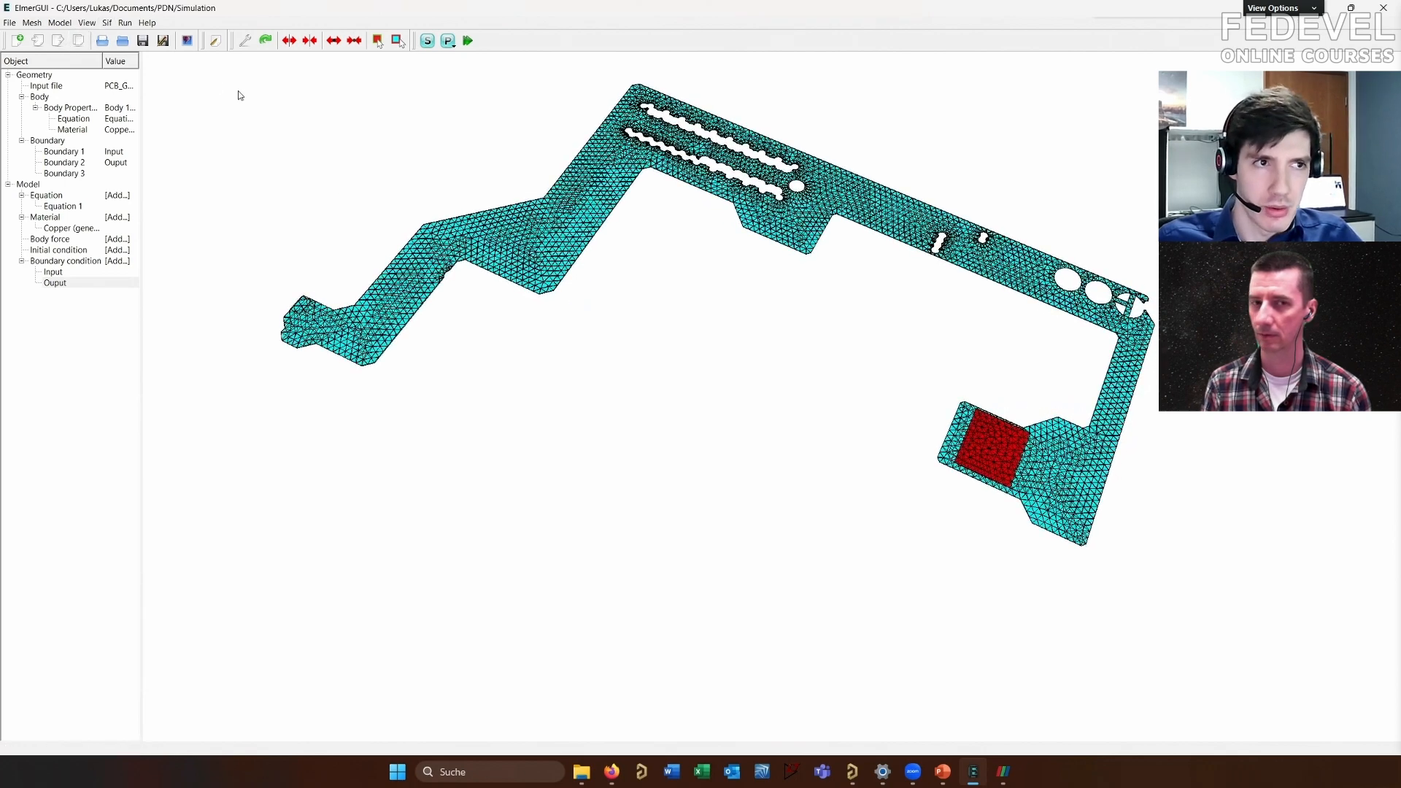
{"action": "left_click_drag", "start_coordinate": [330, 122], "coordinate": [486, 320]}
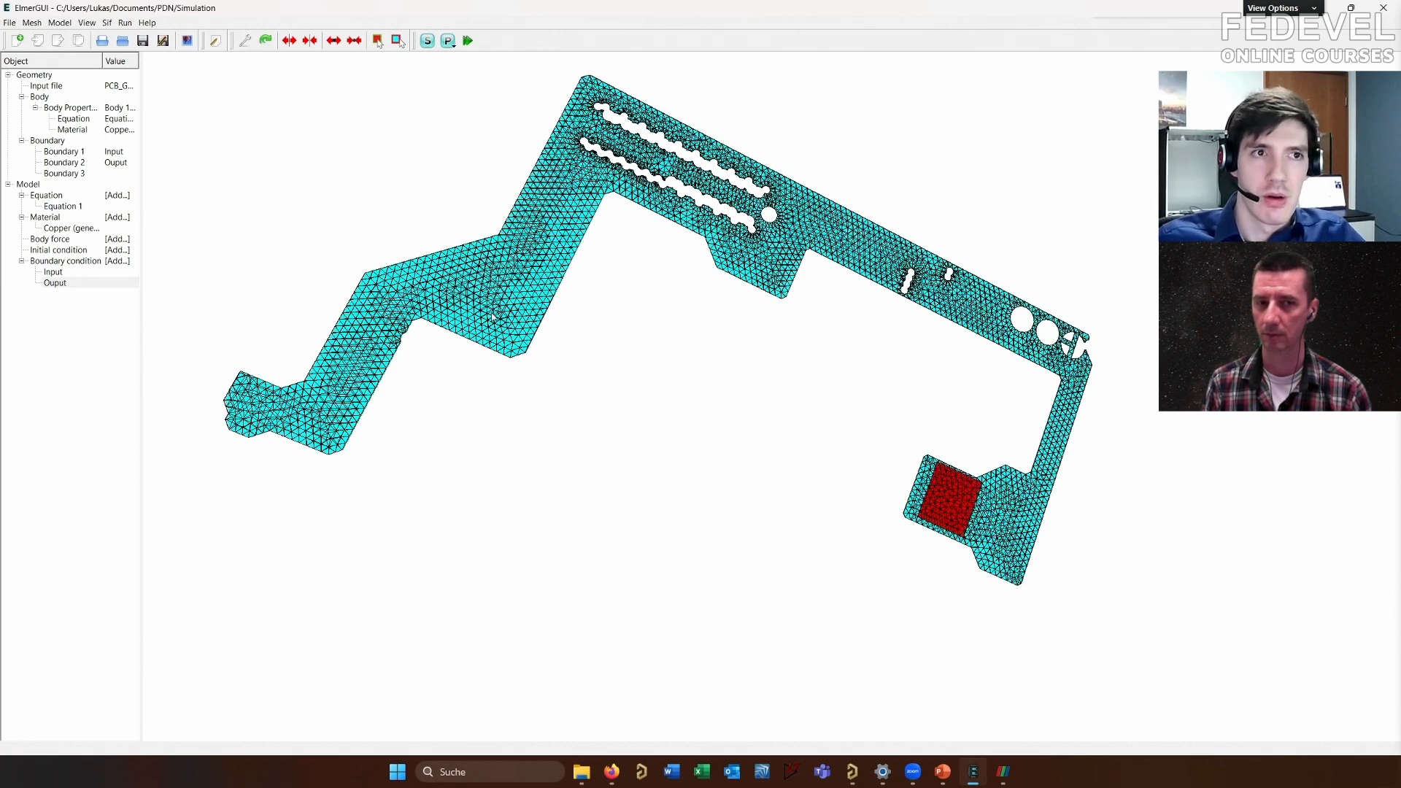
{"action": "left_click", "coordinate": [106, 22]}
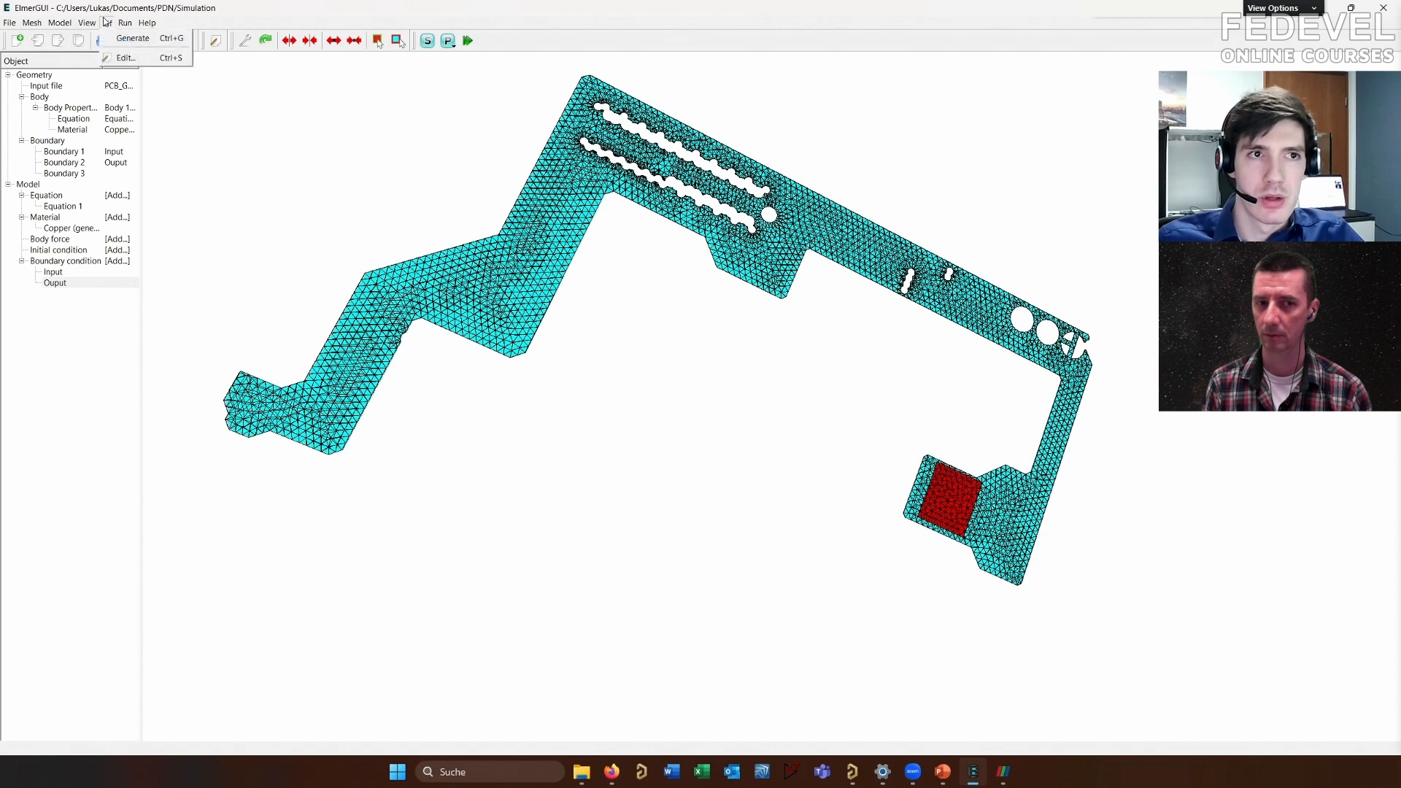
{"action": "left_click", "coordinate": [138, 45]}
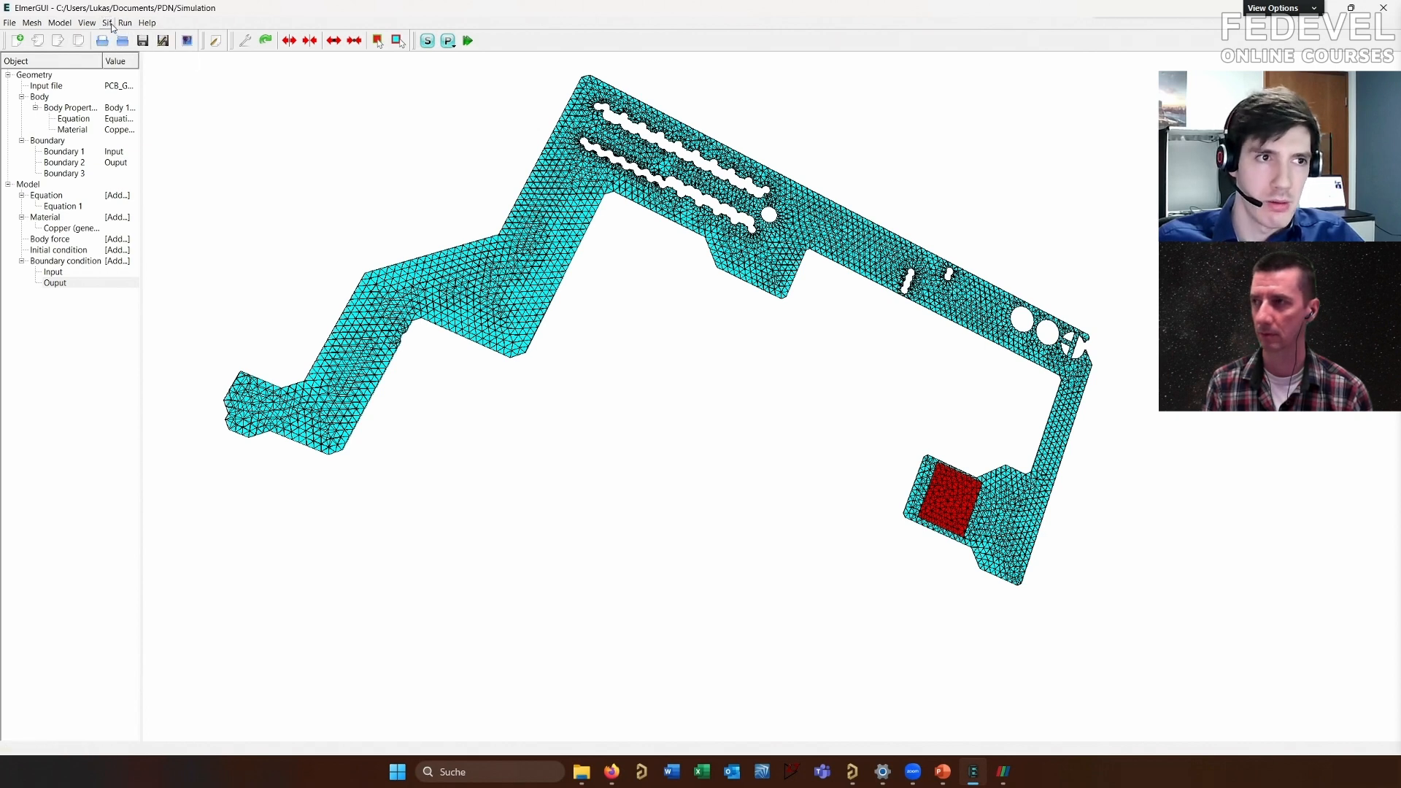
{"action": "left_click", "coordinate": [111, 23]}
{"action": "left_click", "coordinate": [116, 56]}
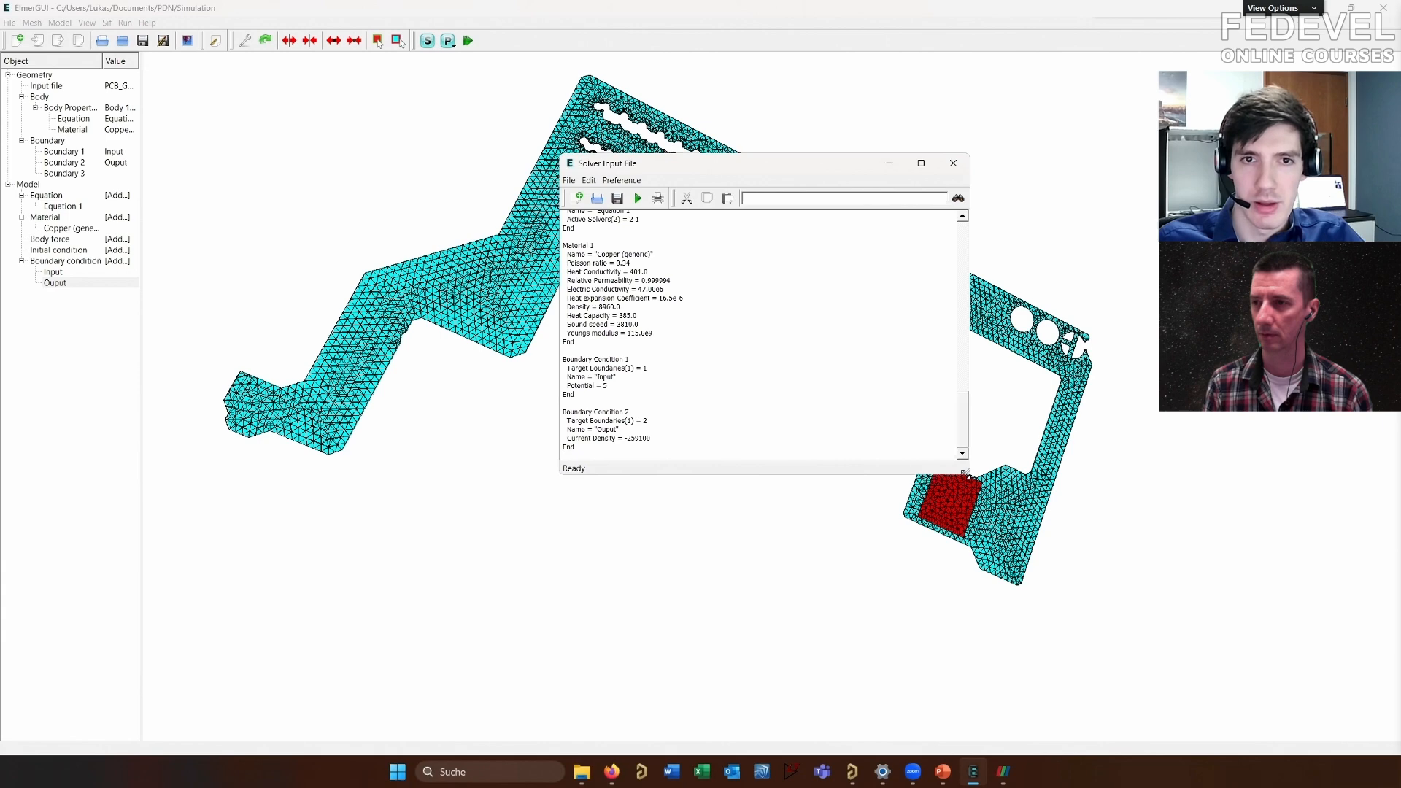
{"action": "left_click_drag", "start_coordinate": [963, 472], "coordinate": [1225, 712]}
{"action": "scroll", "coordinate": [834, 421], "scroll_direction": "up", "scroll_amount": 10}
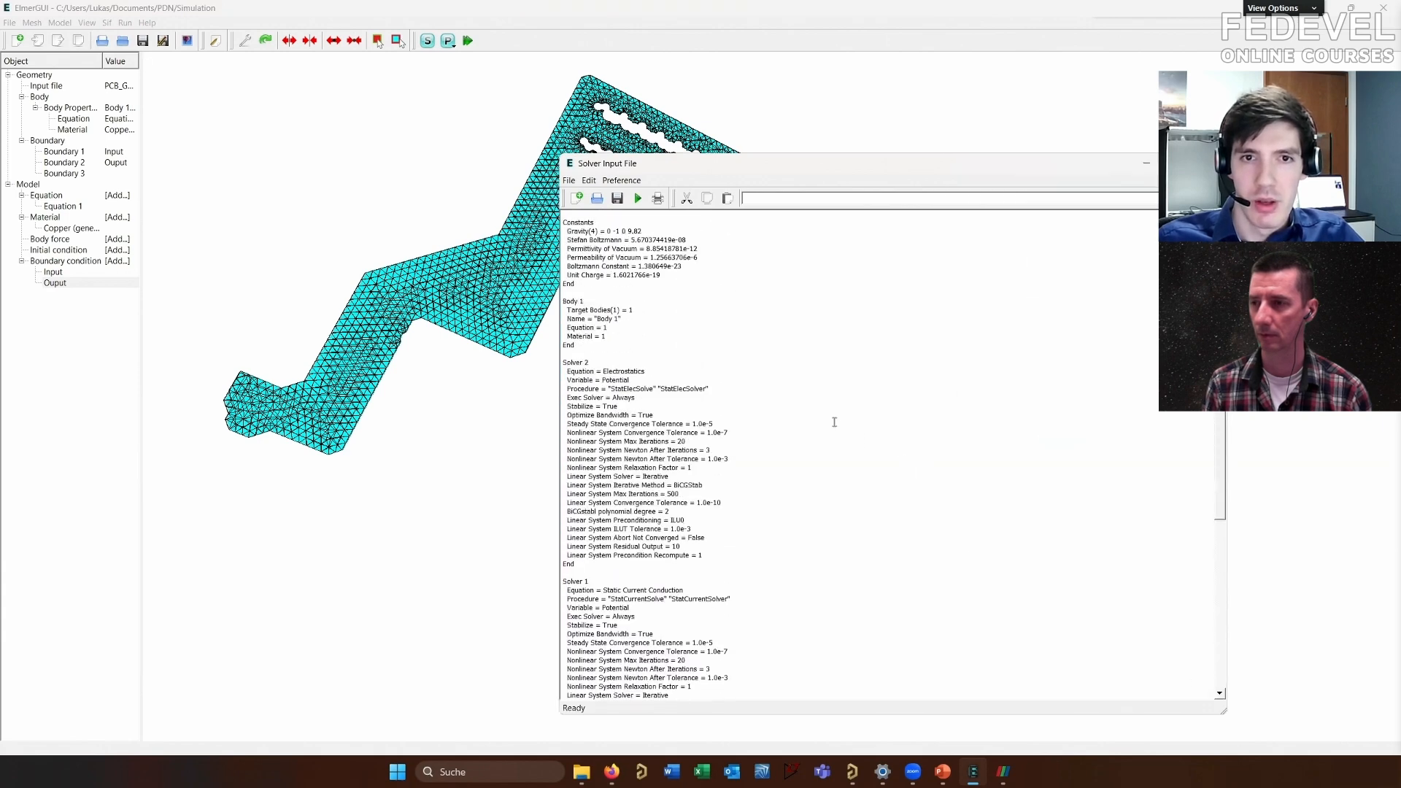
{"action": "scroll", "coordinate": [834, 420], "scroll_direction": "down", "scroll_amount": 4}
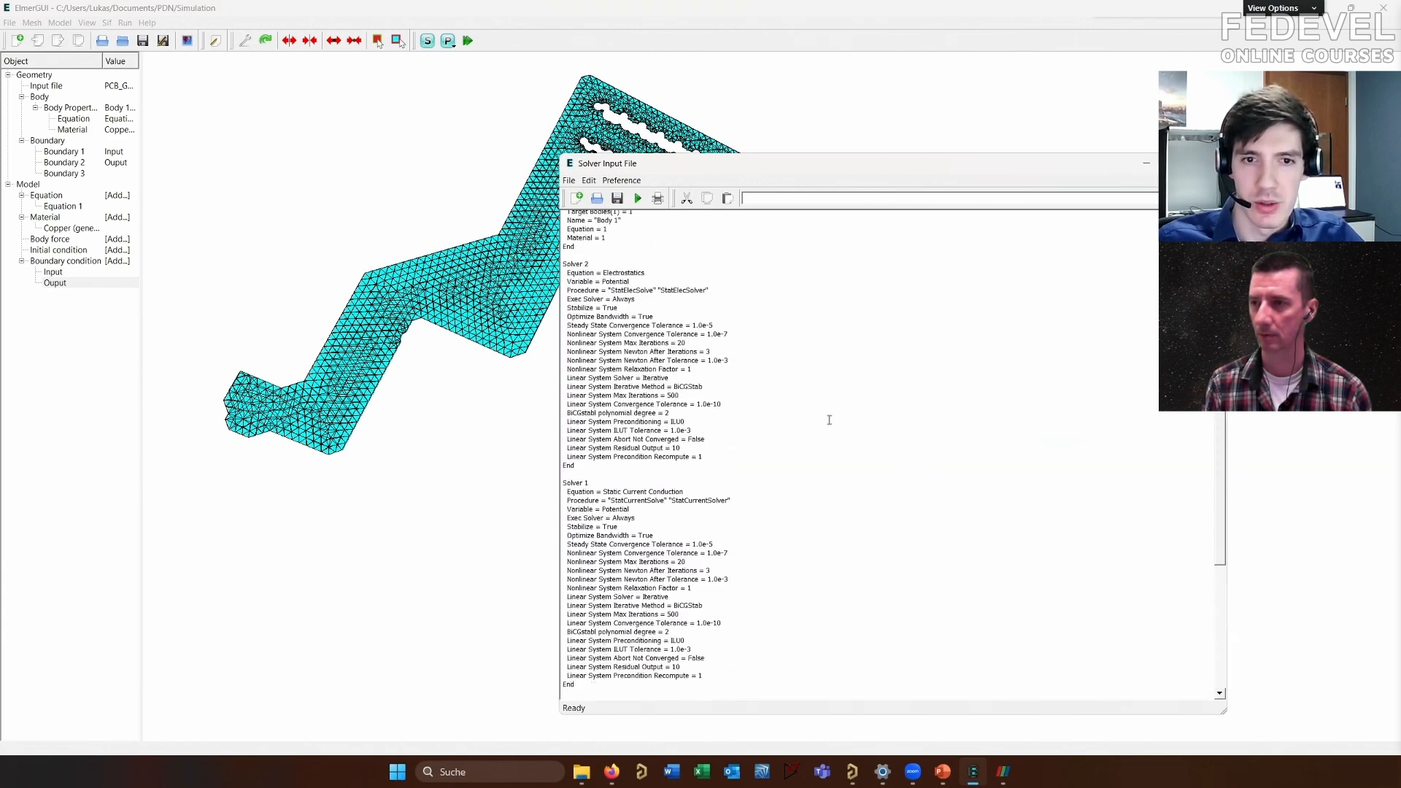
{"action": "scroll", "coordinate": [661, 427], "scroll_direction": "up", "scroll_amount": 6}
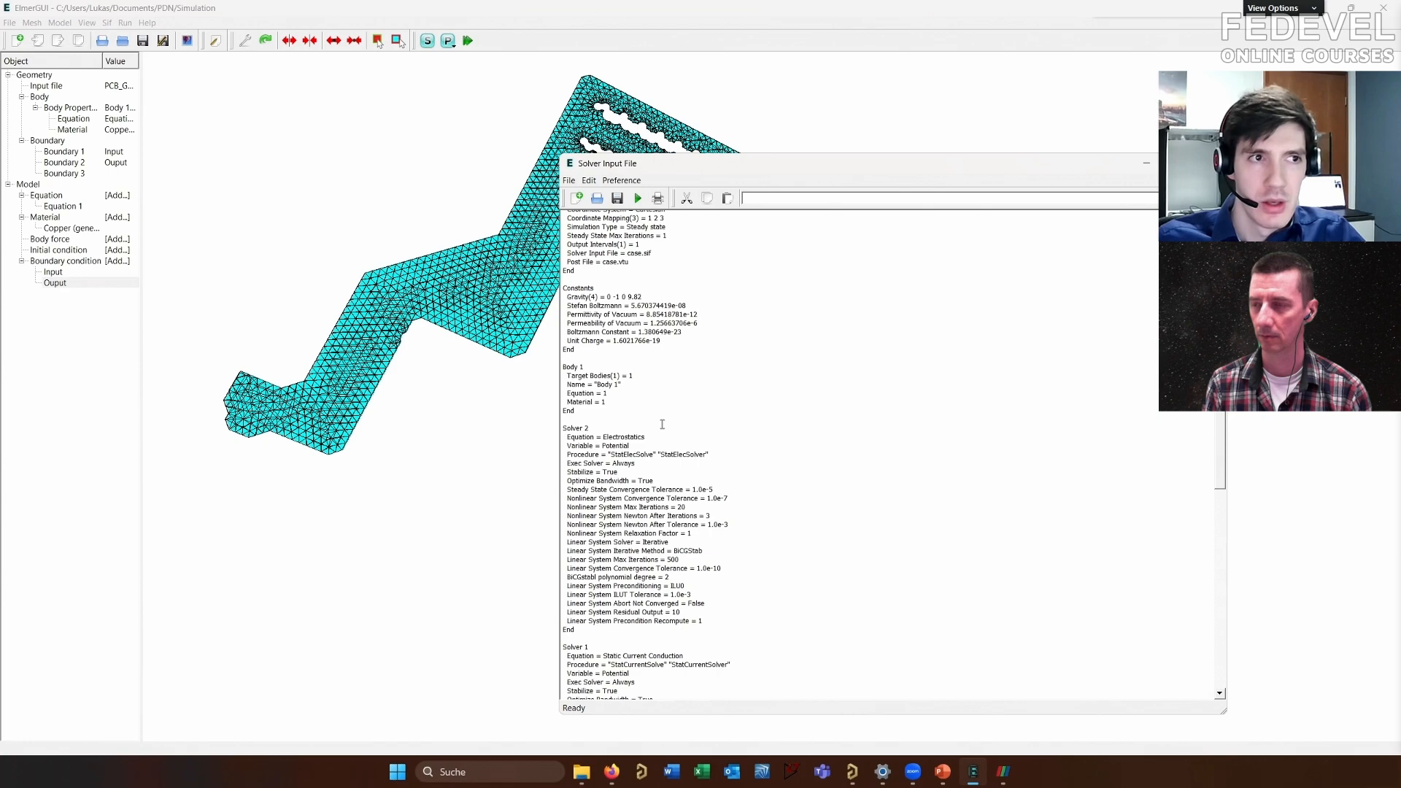
{"action": "scroll", "coordinate": [677, 413], "scroll_direction": "up", "scroll_amount": 4}
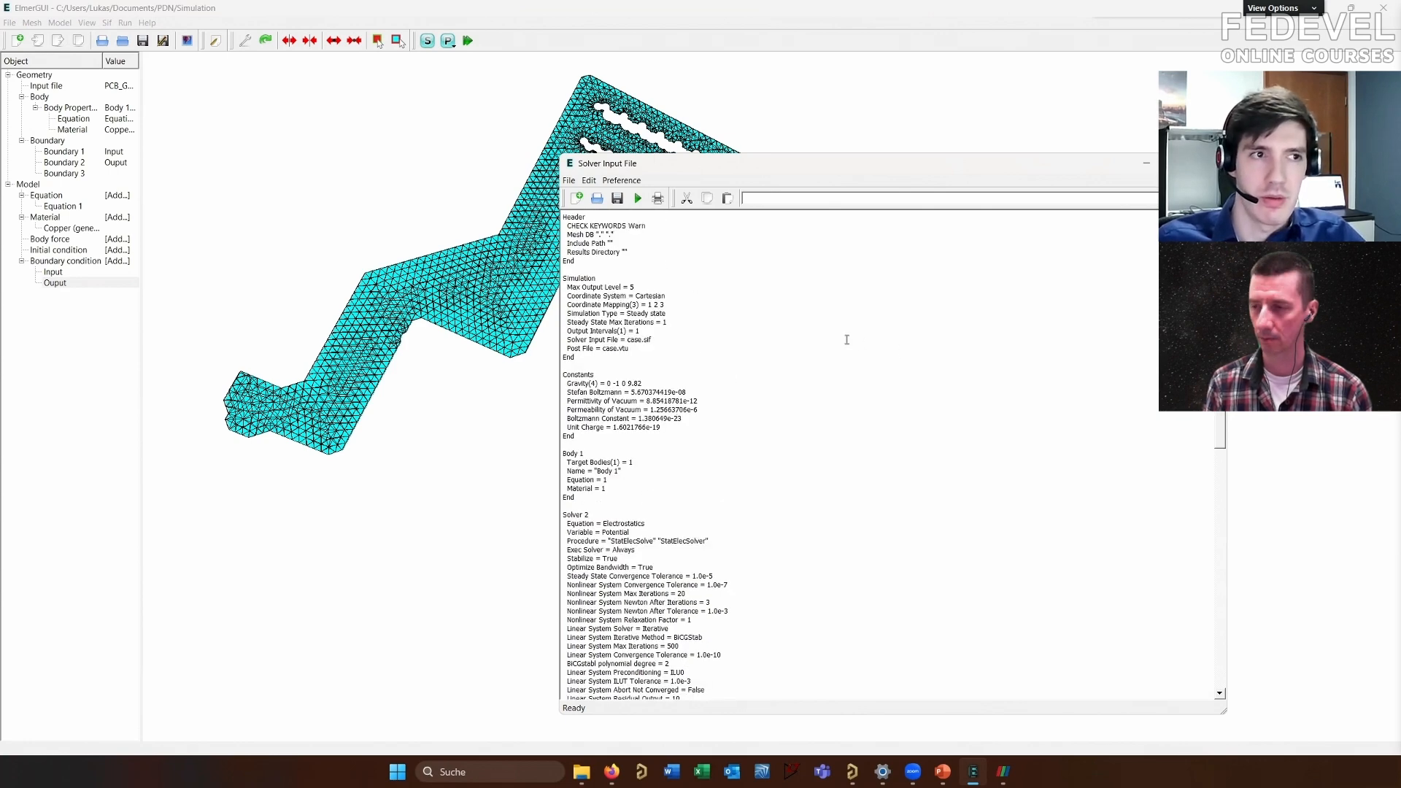
{"action": "scroll", "coordinate": [847, 339], "scroll_direction": "down", "scroll_amount": 1}
{"action": "scroll", "coordinate": [845, 340], "scroll_direction": "down", "scroll_amount": 6}
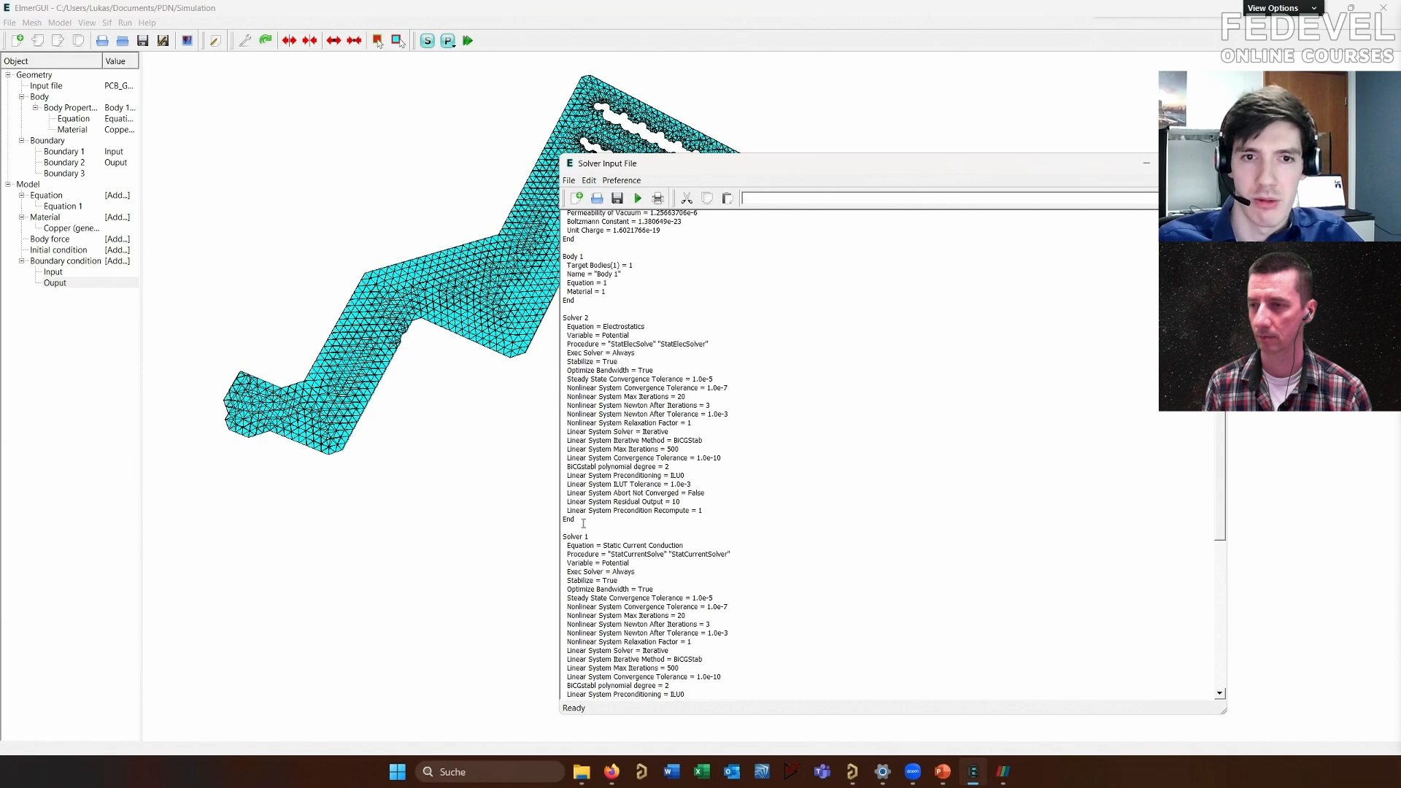
Delete the Electrostatics Solver 2 block from the solver input file and close the file editor
{"action": "left_click_drag", "start_coordinate": [581, 513], "coordinate": [563, 310]}
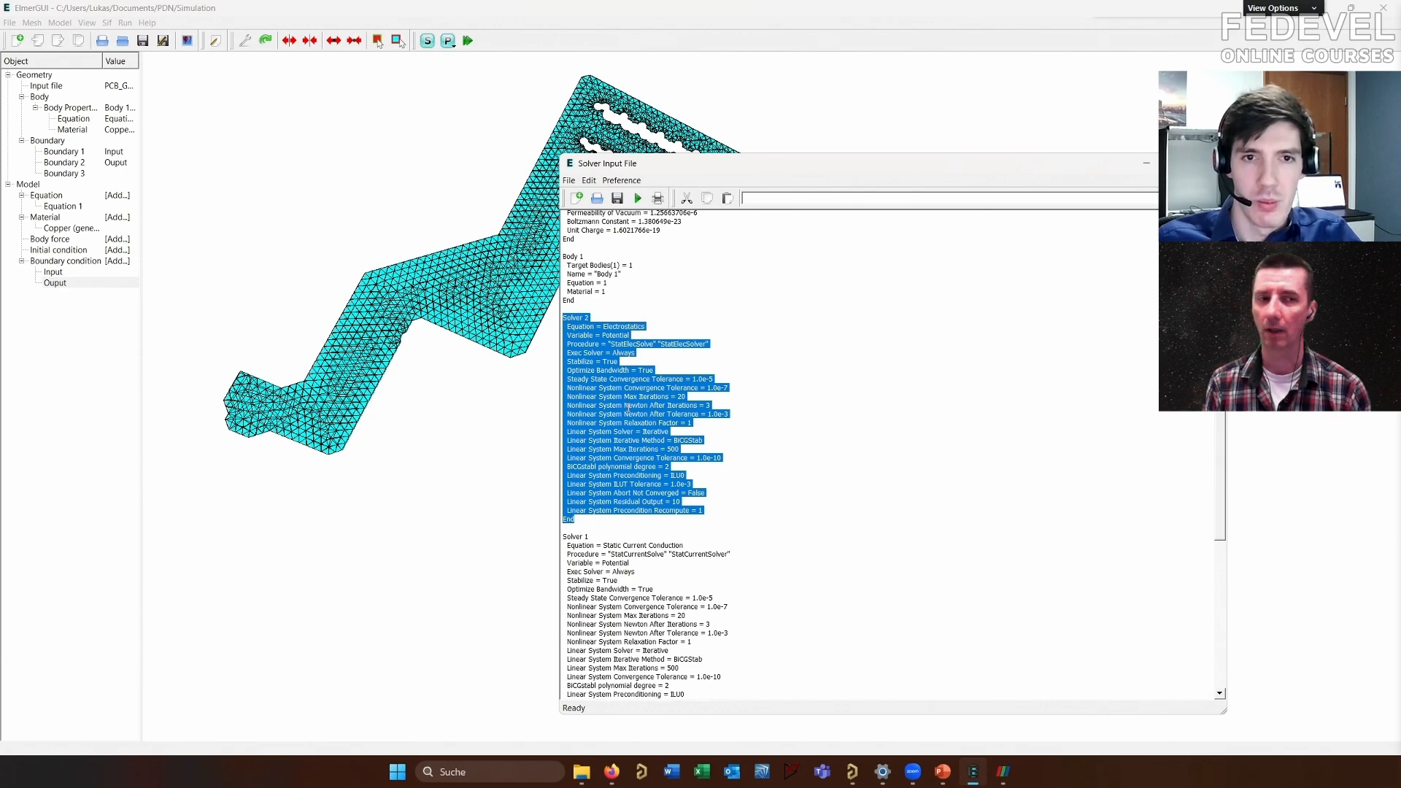
{"action": "key", "text": "Delete"}
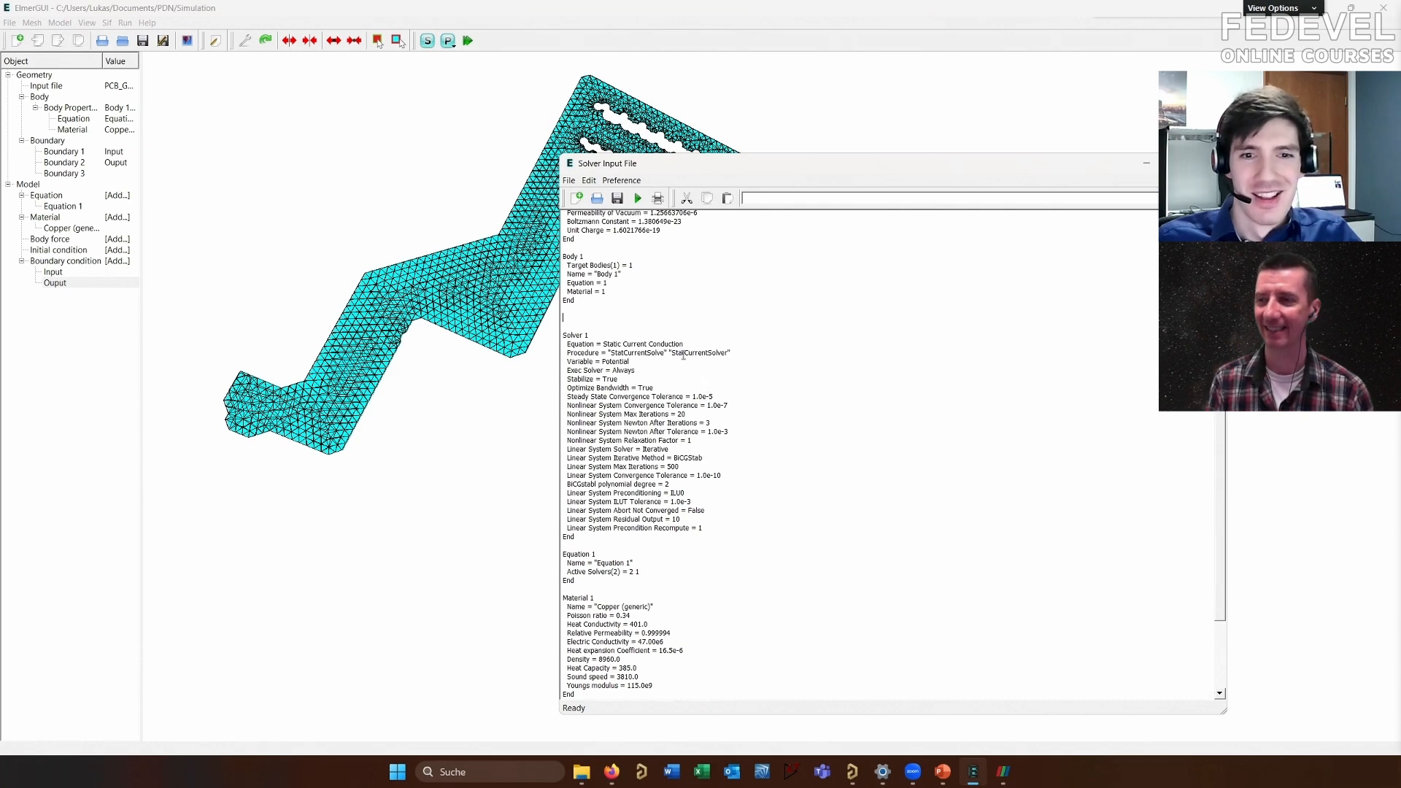
{"action": "key", "text": "Delete"}
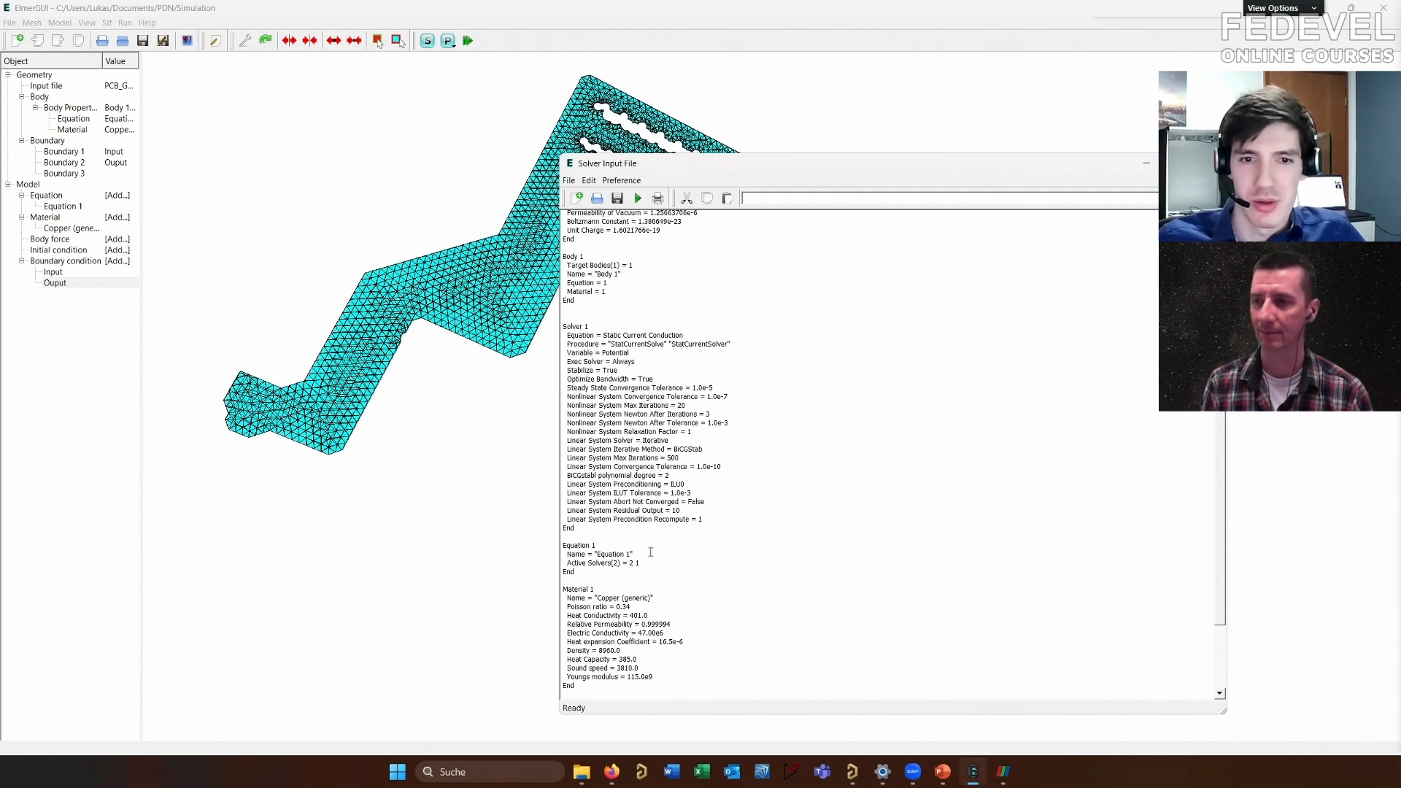
{"action": "double_click", "coordinate": [615, 562]}
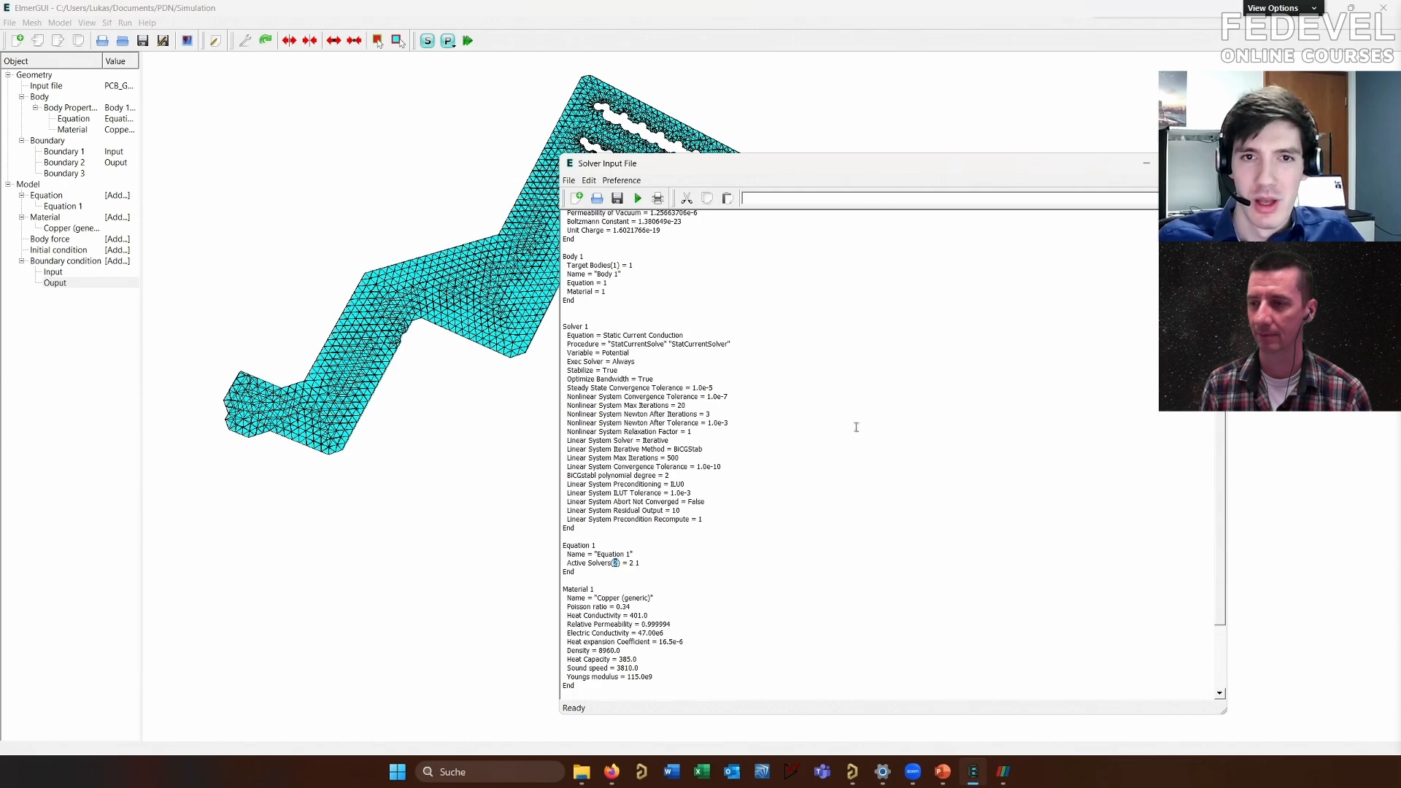
{"action": "left_click", "coordinate": [1211, 163]}
Open Equation 1 for editing and widen its dialog to fit all the equation types
{"action": "left_click_drag", "start_coordinate": [686, 182], "coordinate": [613, 124]}
{"action": "left_click", "coordinate": [61, 23]}
{"action": "mouse_move", "coordinate": [141, 60]}
{"action": "left_click", "coordinate": [189, 76]}
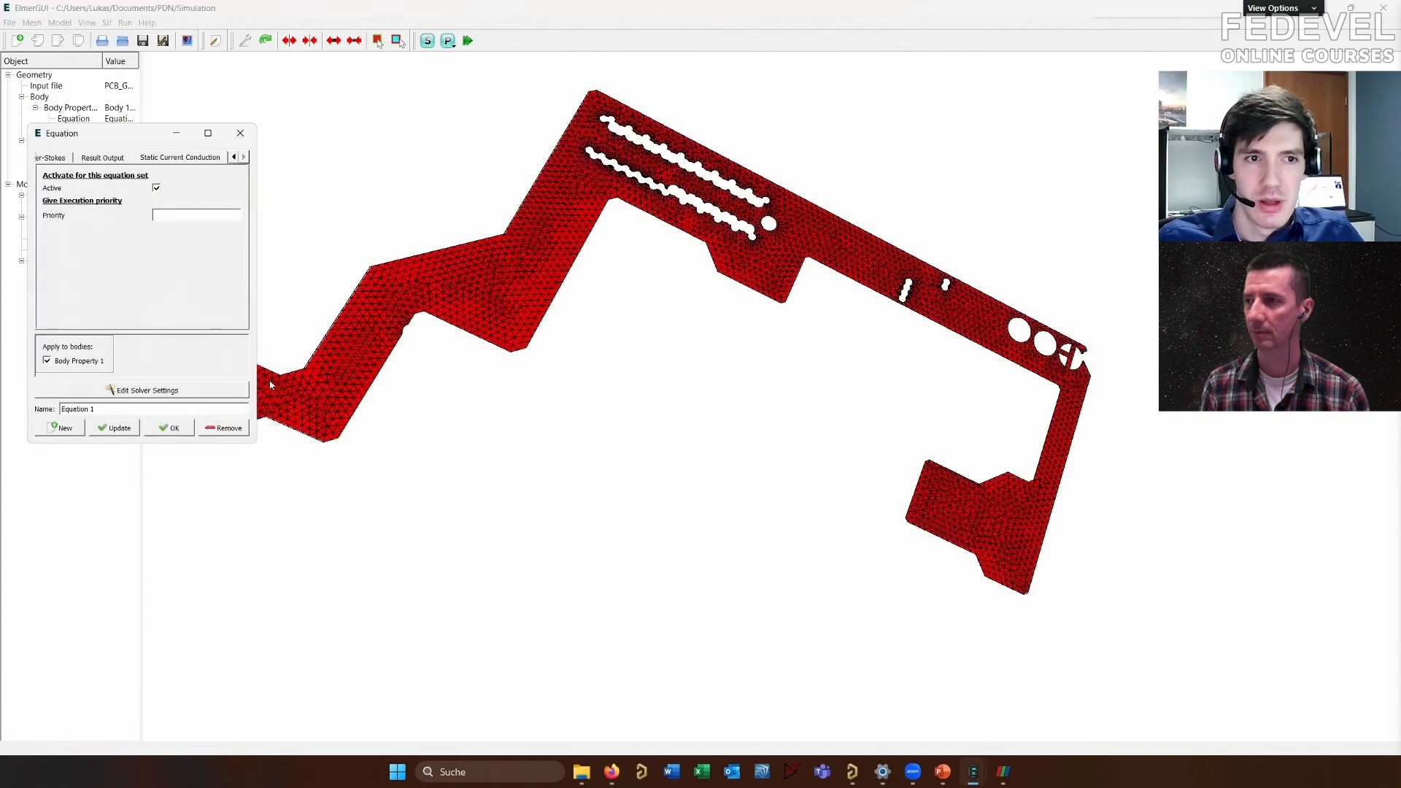
{"action": "left_click_drag", "start_coordinate": [257, 373], "coordinate": [1160, 397]}
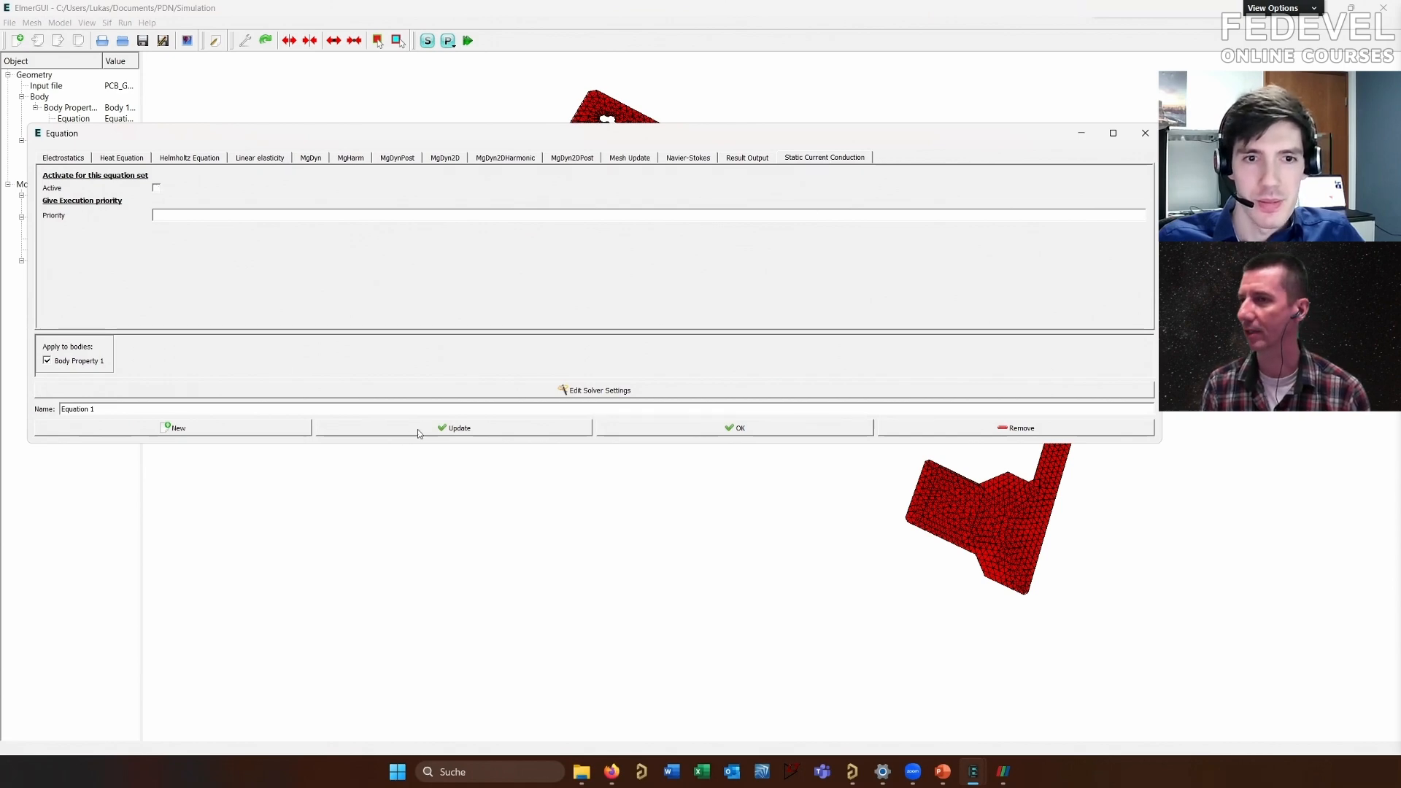
Check the activation setting of every equation type in Equation 1, from Heat Equation to Static Current Conduction, and update and close the equation
{"action": "left_click", "coordinate": [127, 161]}
{"action": "left_click", "coordinate": [174, 162]}
{"action": "left_click", "coordinate": [243, 162]}
{"action": "left_click", "coordinate": [321, 162]}
{"action": "left_click", "coordinate": [350, 159]}
{"action": "left_click", "coordinate": [397, 160]}
{"action": "left_click", "coordinate": [445, 160]}
{"action": "left_click", "coordinate": [506, 159]}
{"action": "left_click", "coordinate": [572, 159]}
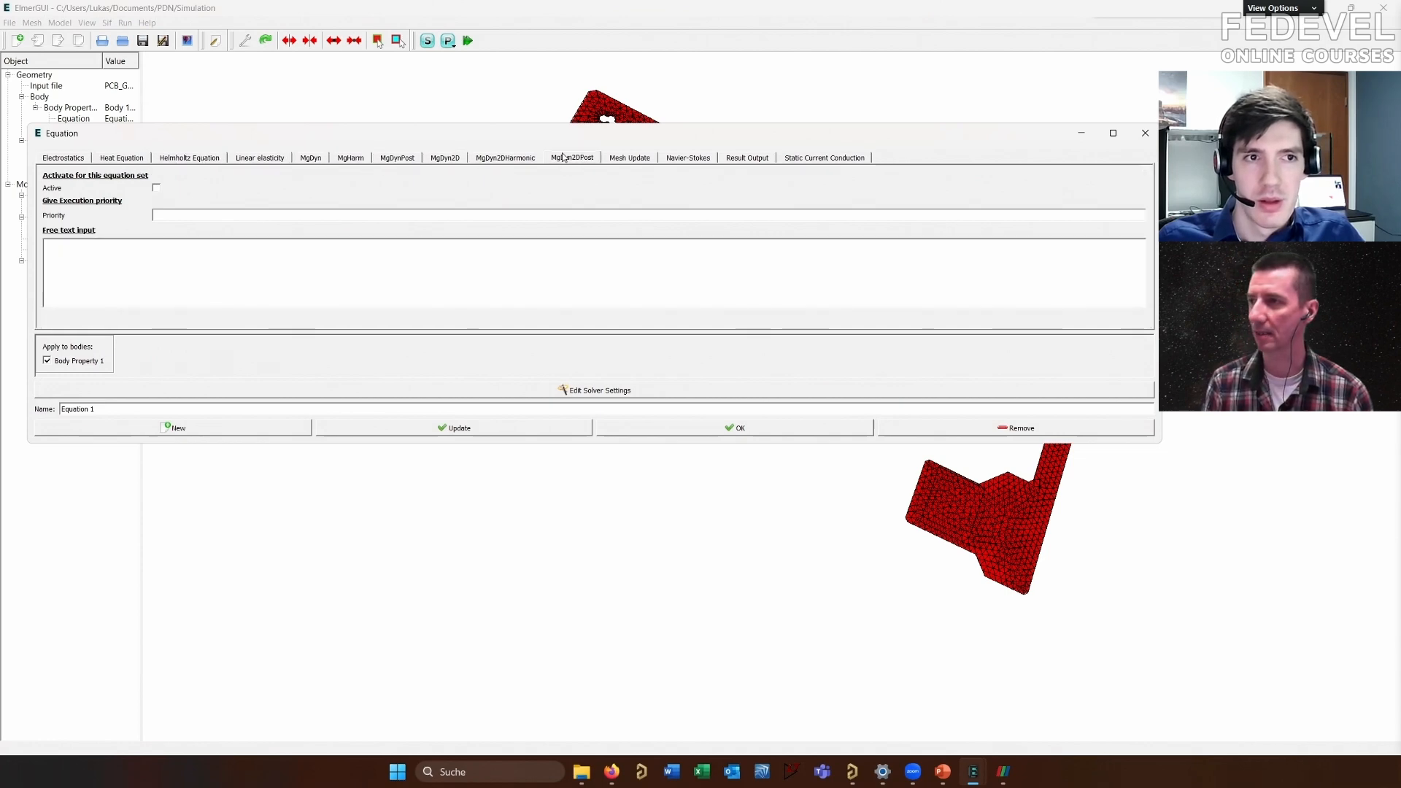
{"action": "left_click", "coordinate": [627, 159]}
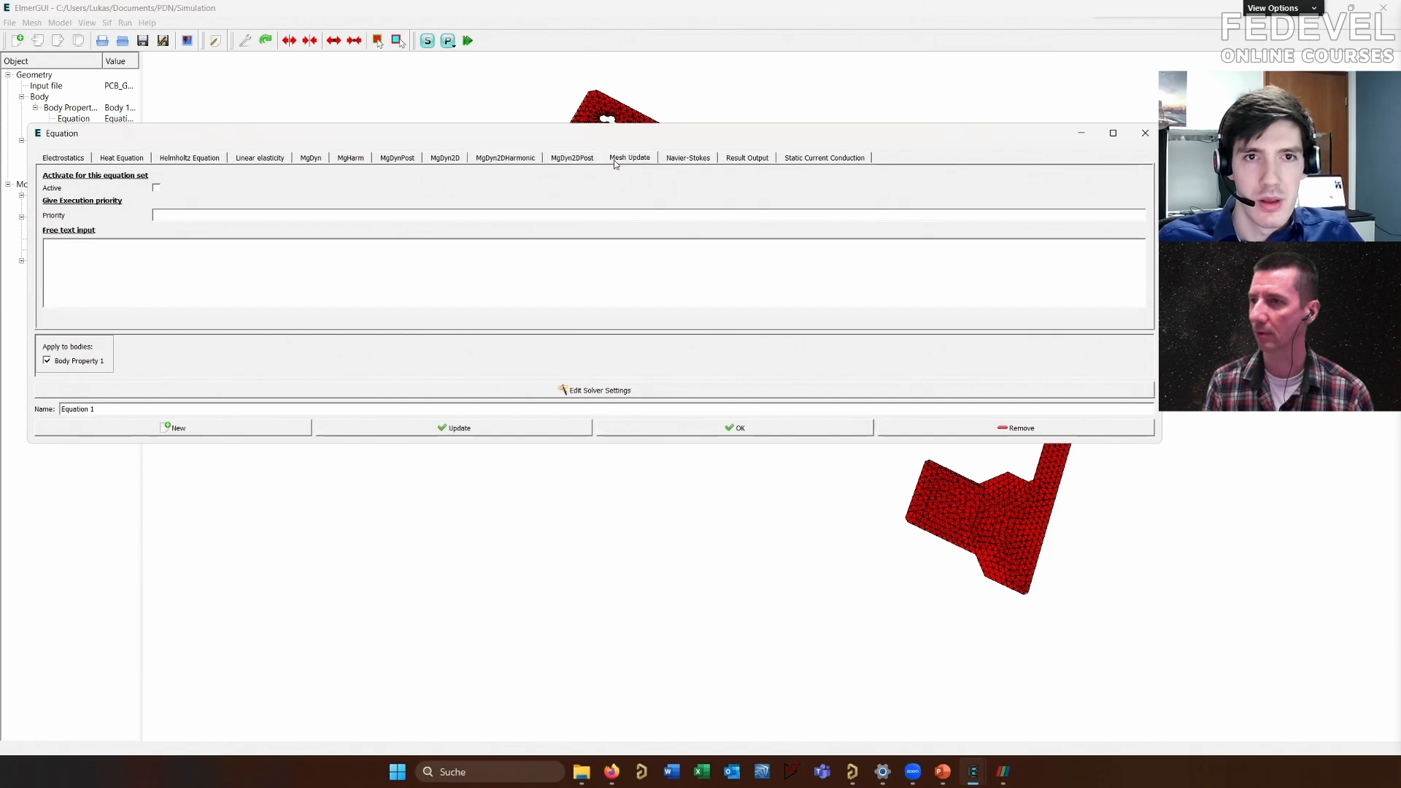
{"action": "left_click", "coordinate": [690, 159]}
{"action": "left_click", "coordinate": [742, 159]}
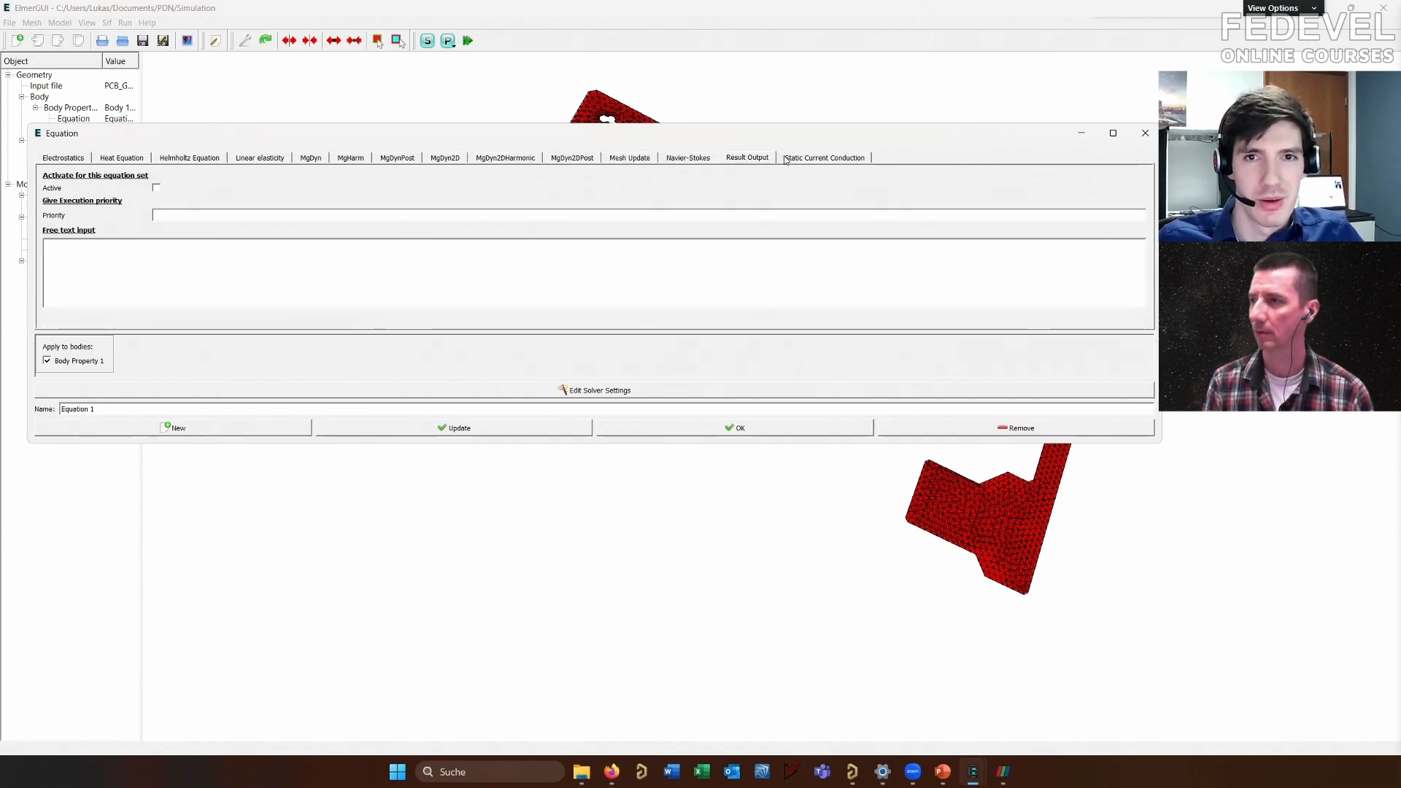
{"action": "left_click", "coordinate": [795, 159]}
{"action": "left_click", "coordinate": [738, 159]}
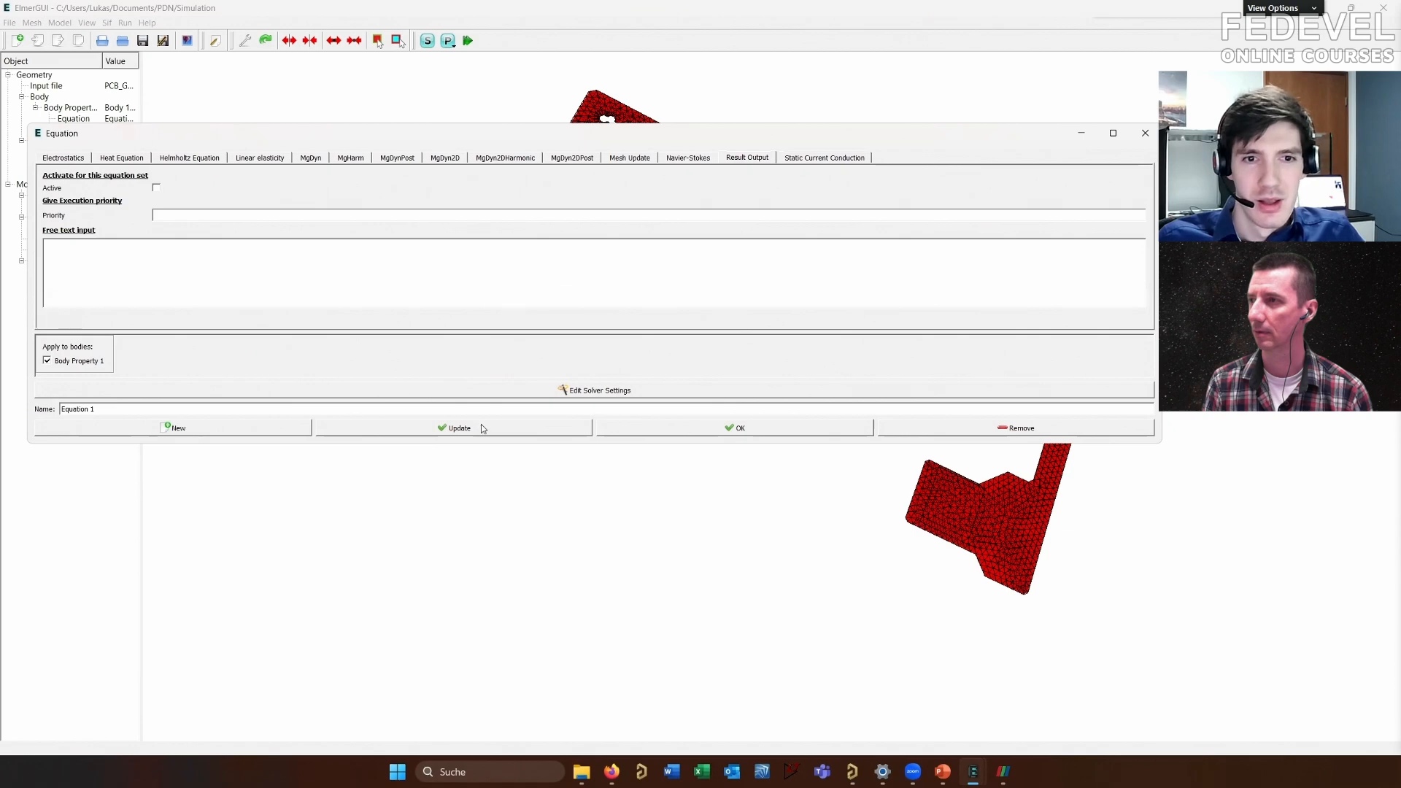
{"action": "left_click", "coordinate": [498, 433]}
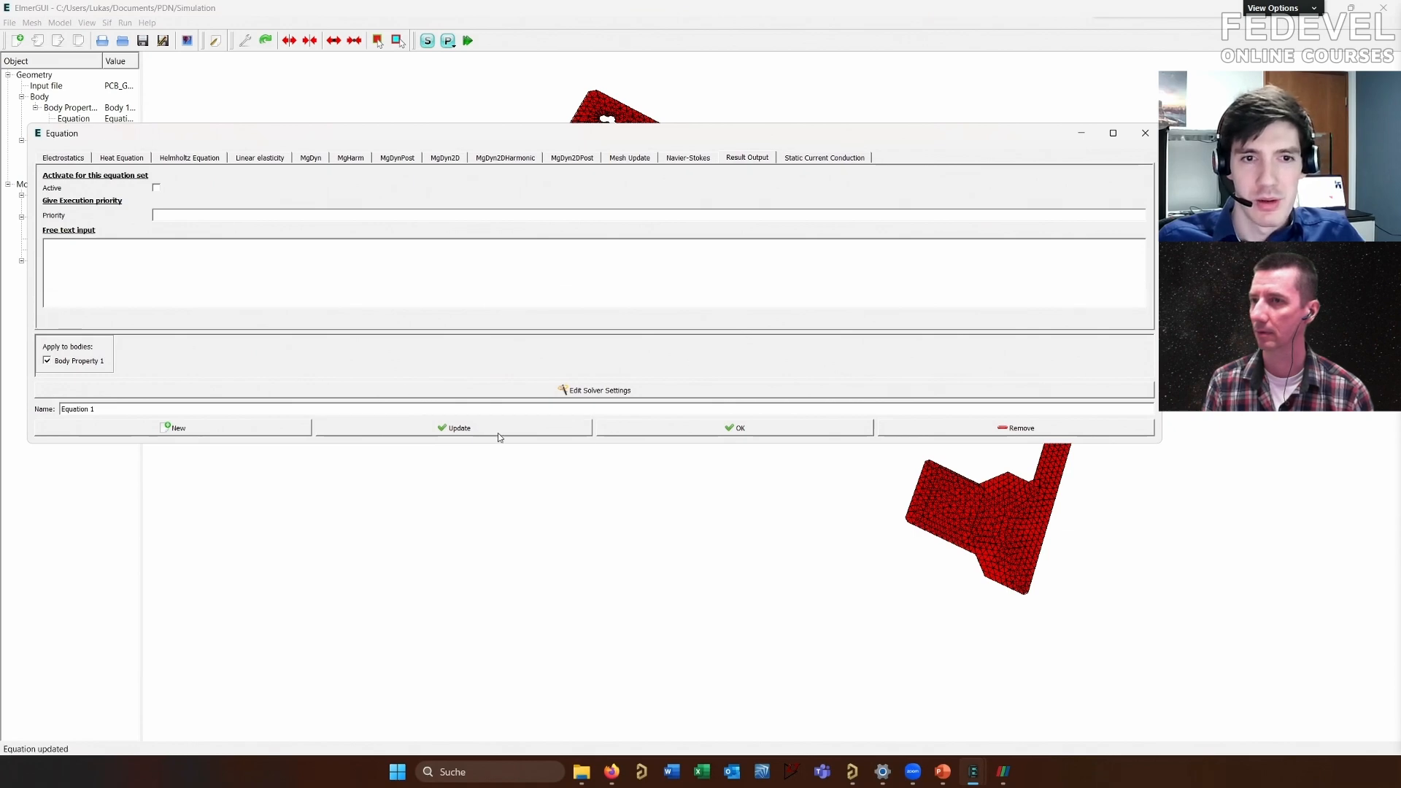
{"action": "left_click", "coordinate": [1145, 133]}
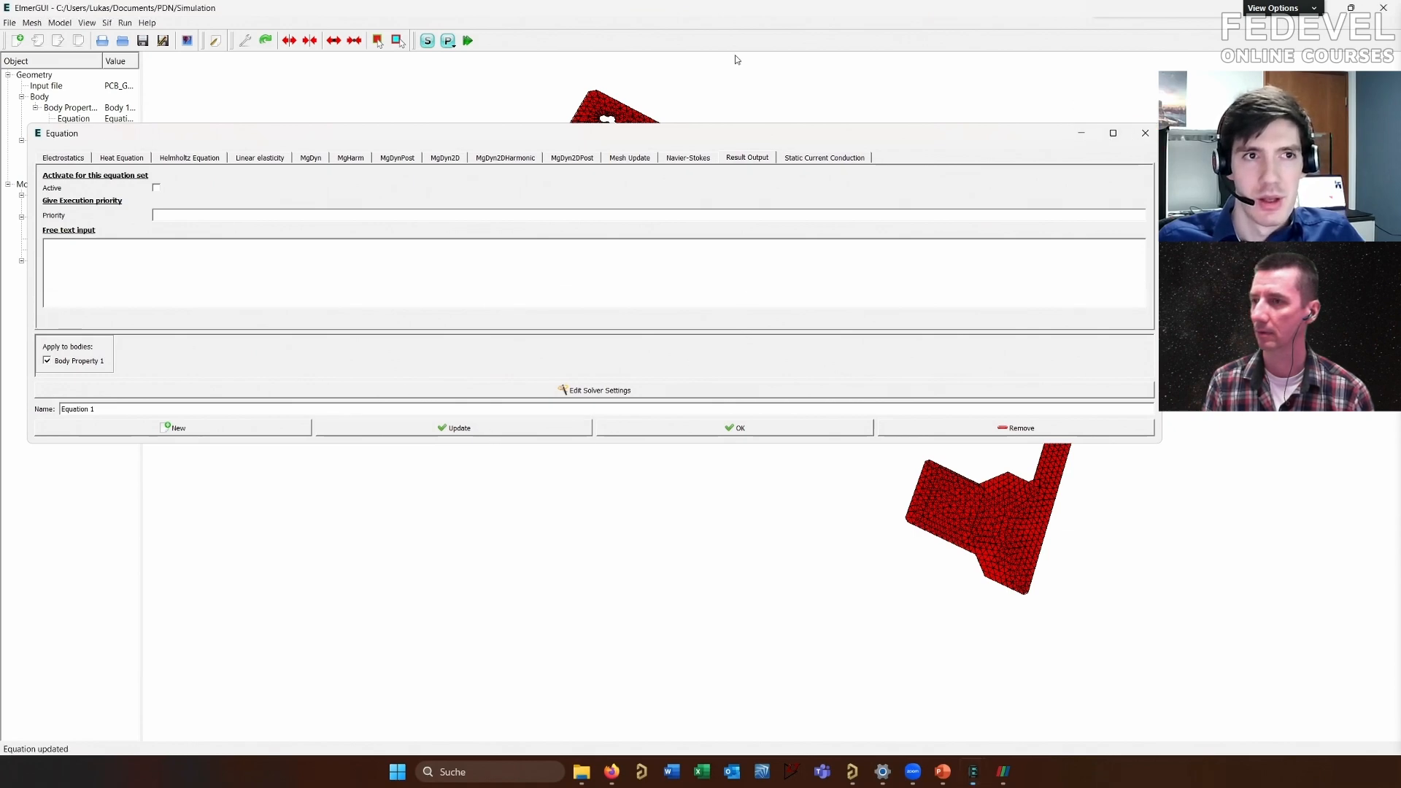
Regenerate the solver input file, check which equation its Solver 1 block uses, and close the file editor
{"action": "left_click", "coordinate": [108, 22]}
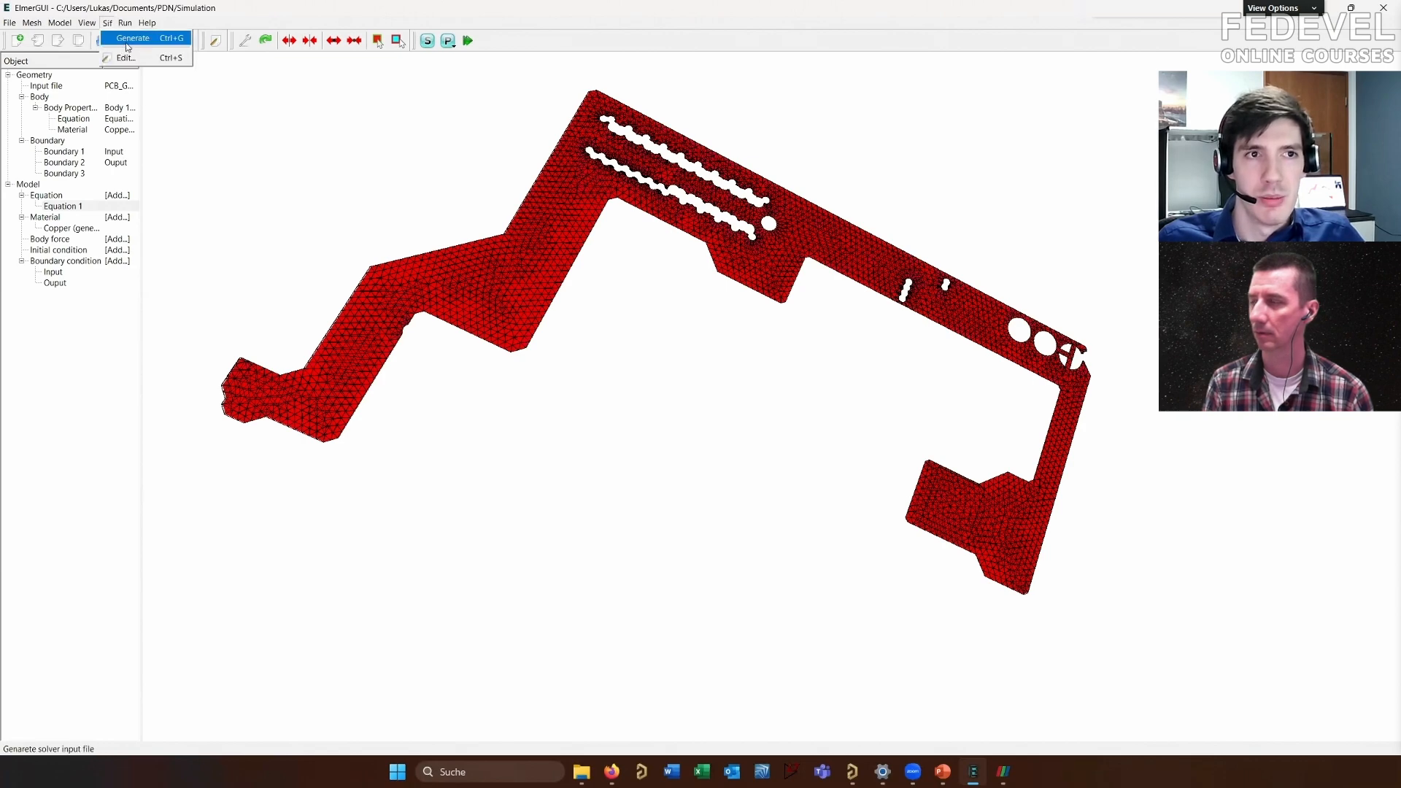
{"action": "left_click", "coordinate": [127, 44]}
{"action": "left_click", "coordinate": [107, 22]}
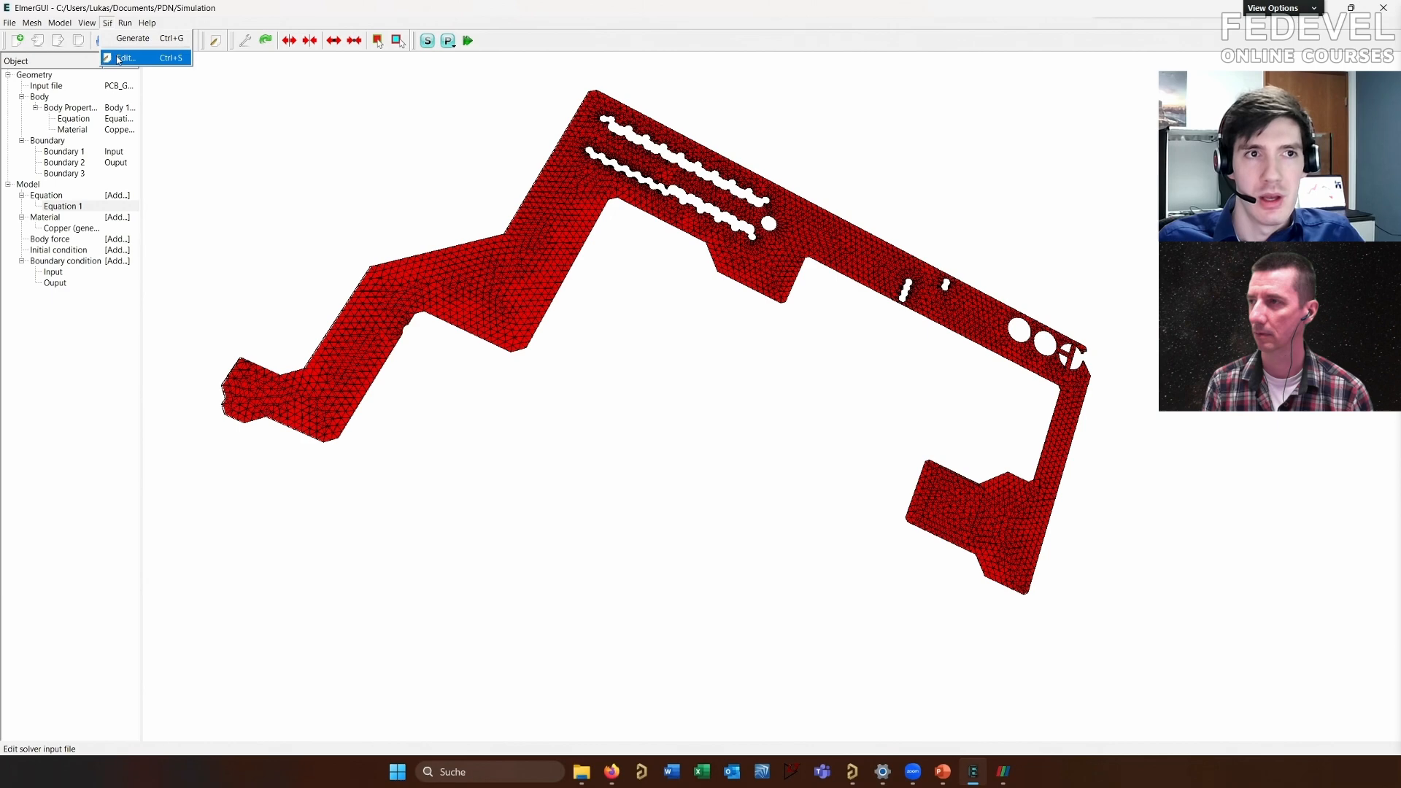
{"action": "left_click", "coordinate": [119, 59]}
{"action": "scroll", "coordinate": [714, 327], "scroll_direction": "down", "scroll_amount": 8}
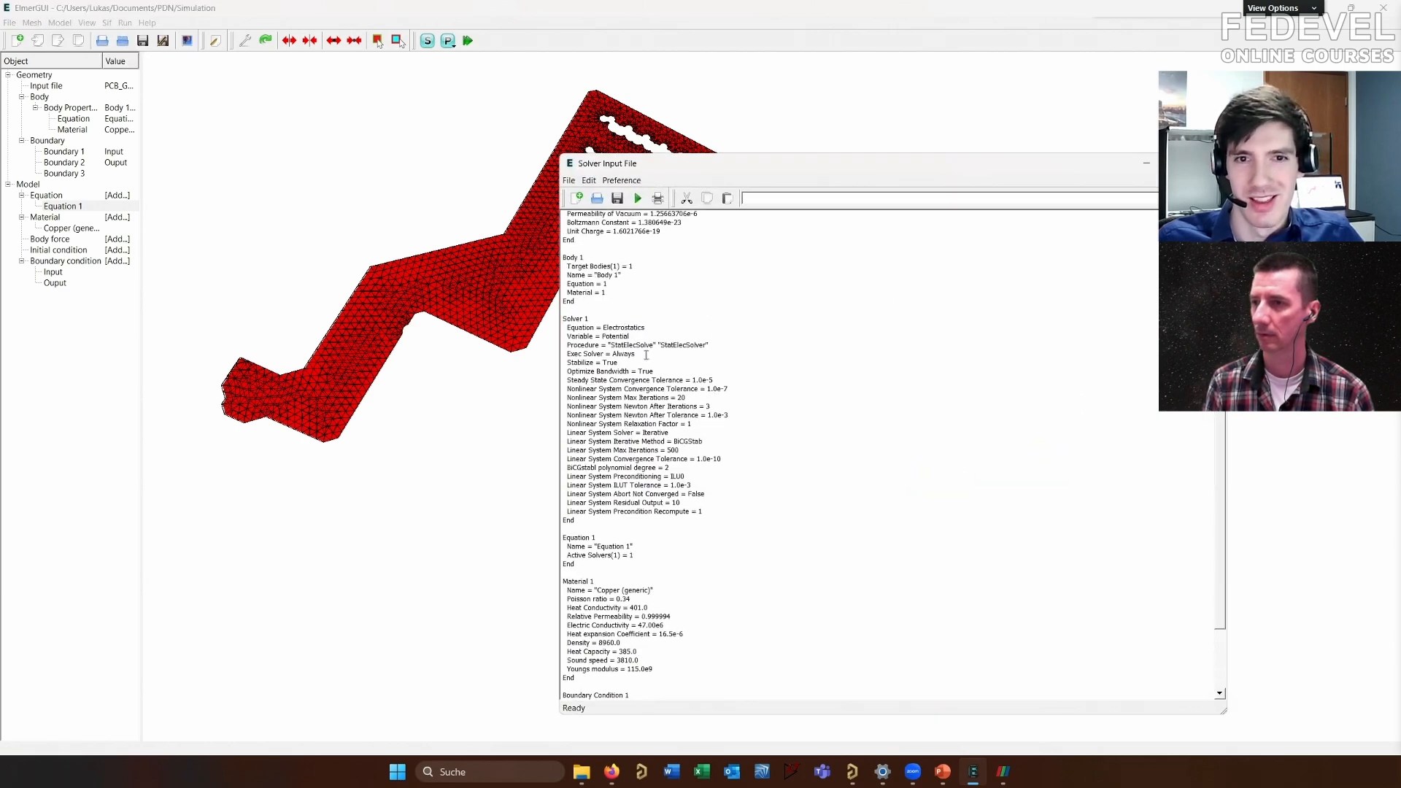
{"action": "left_click", "coordinate": [1210, 163]}
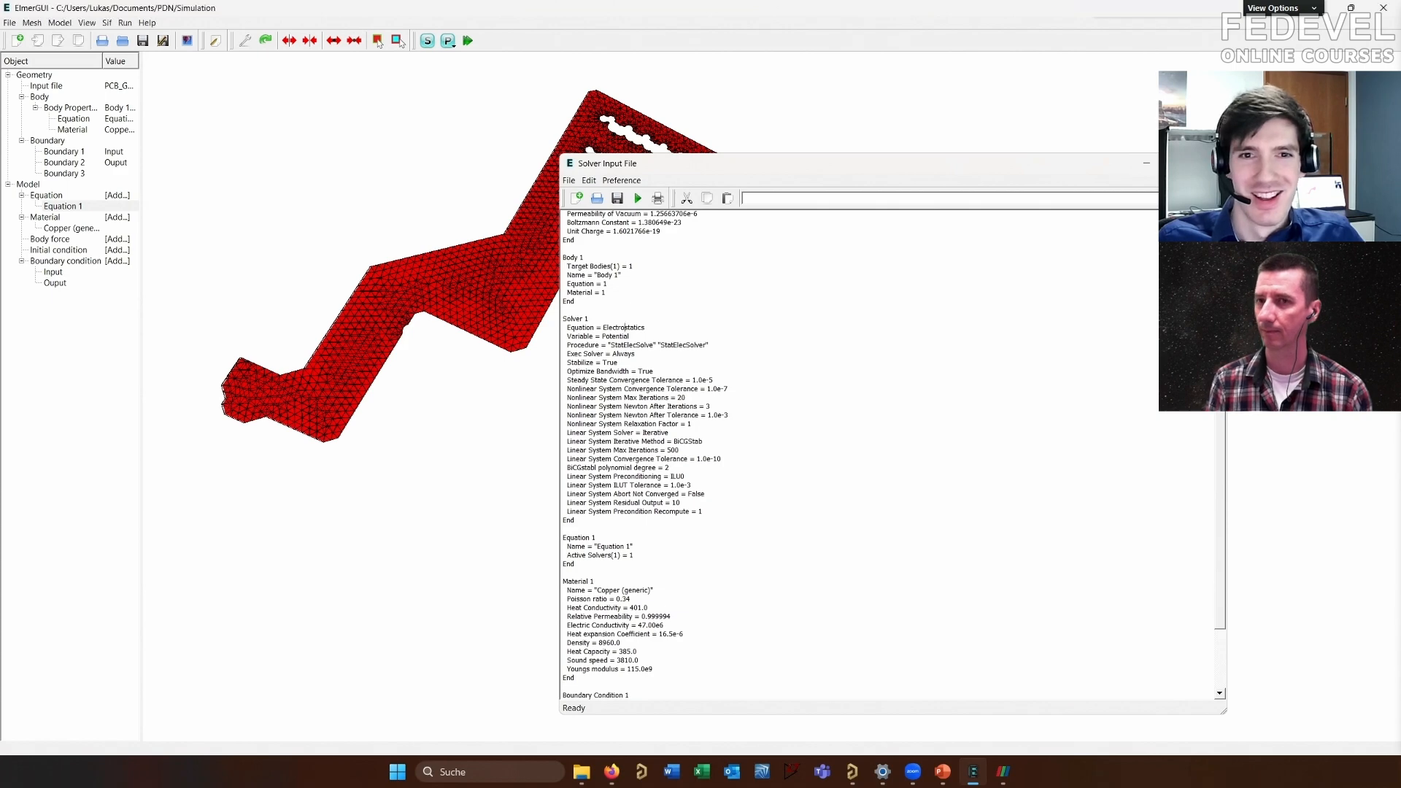
Reopen Equation 1, activate Static Current Conduction, deactivate Electrostatics, and apply the updated equation
{"action": "left_click", "coordinate": [70, 22]}
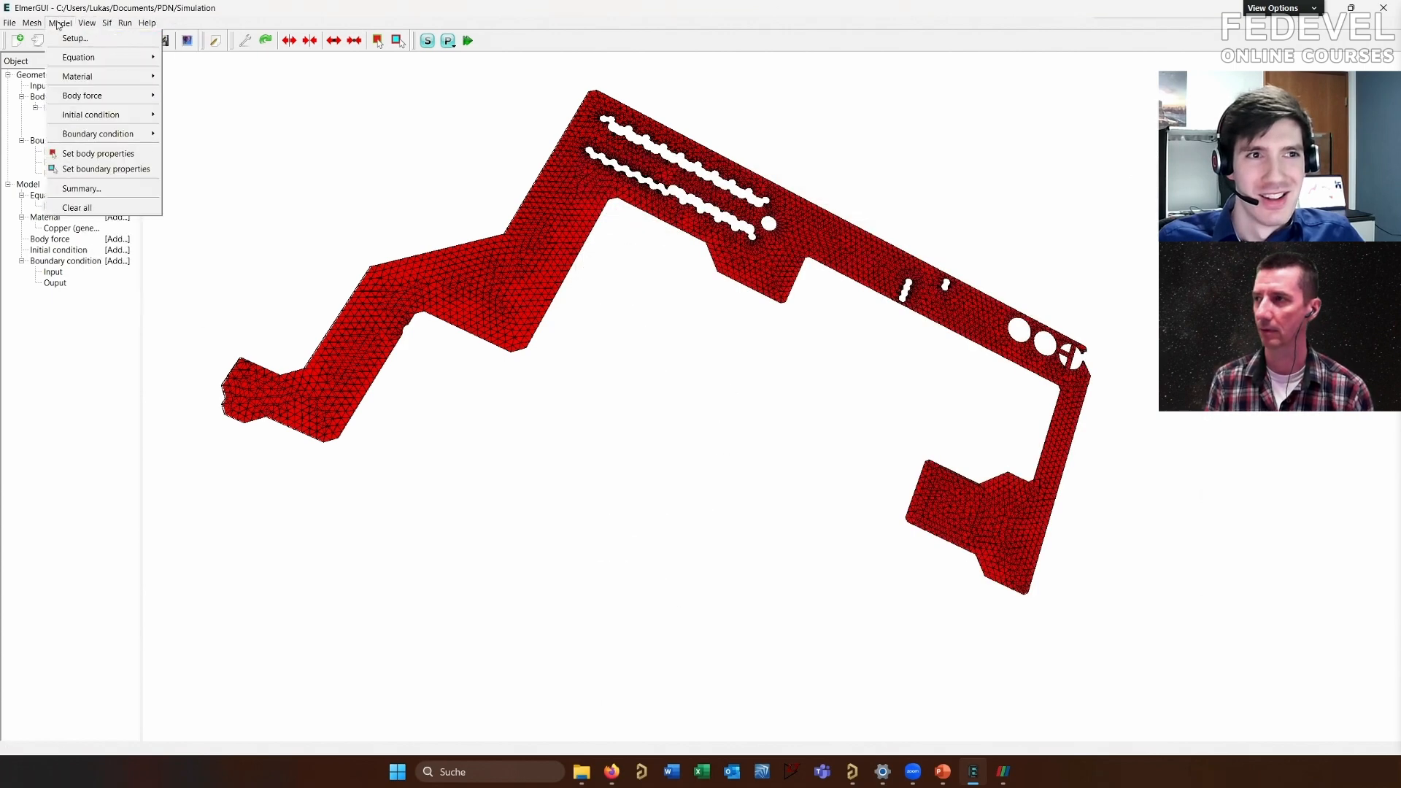
{"action": "mouse_move", "coordinate": [68, 57]}
{"action": "left_click", "coordinate": [190, 76]}
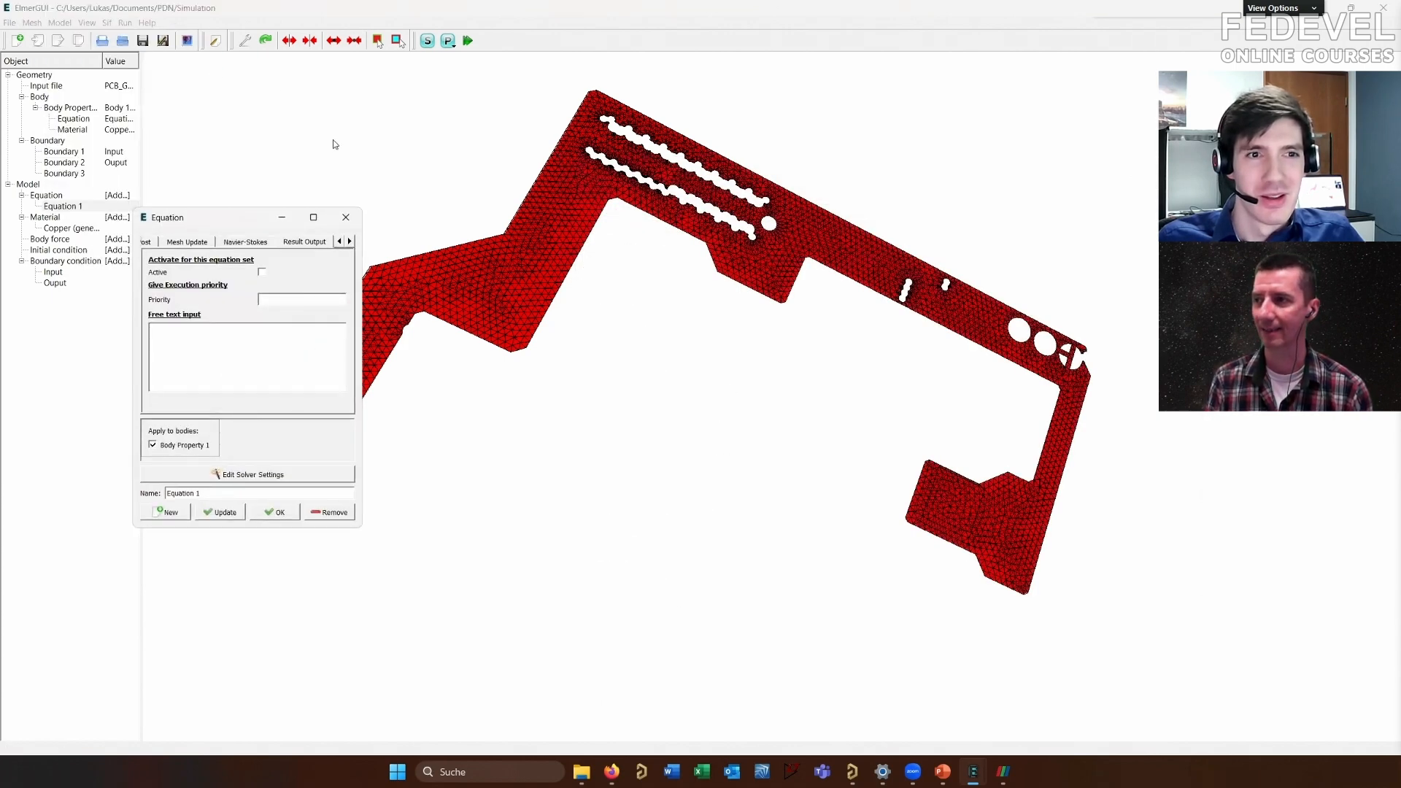
{"action": "left_click_drag", "start_coordinate": [362, 302], "coordinate": [1030, 298]}
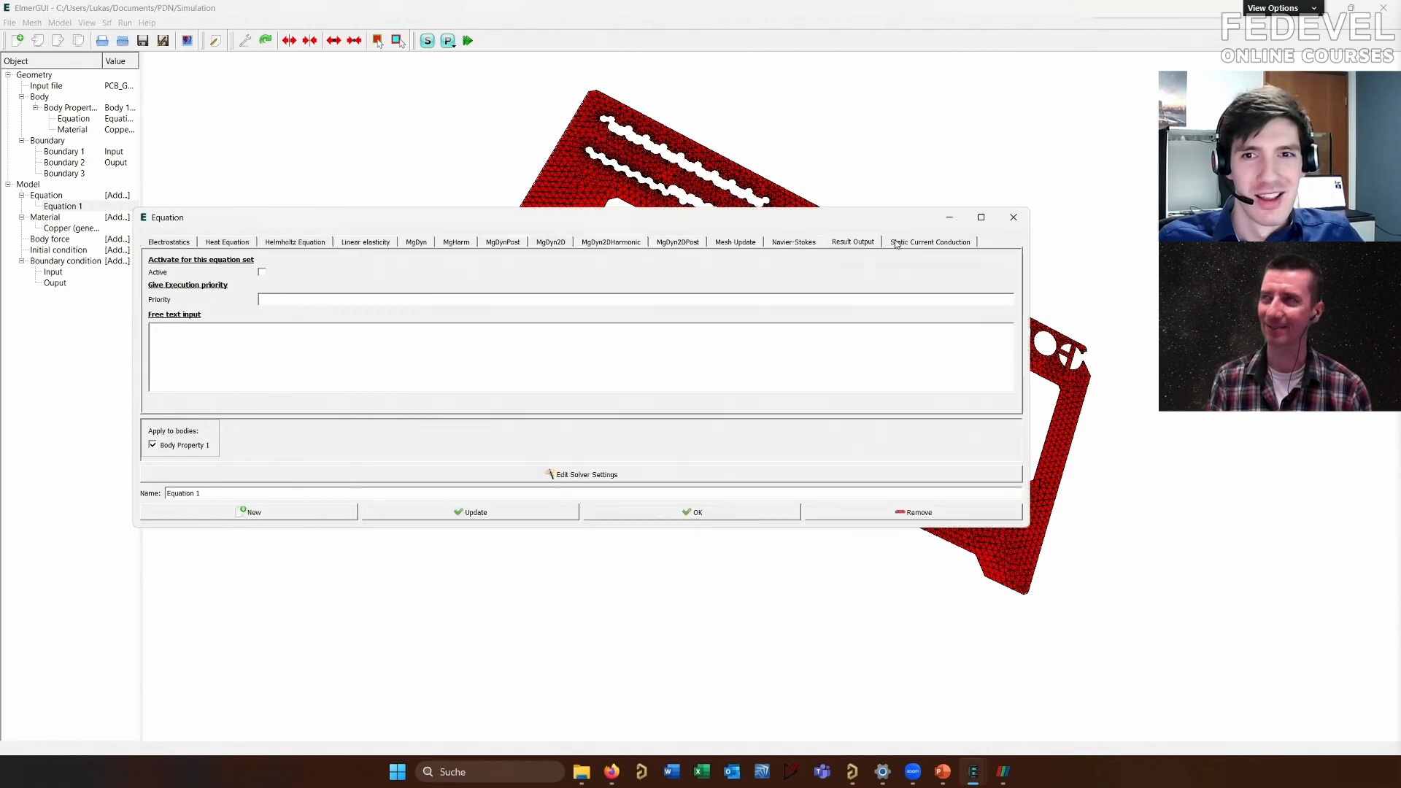
{"action": "left_click", "coordinate": [905, 241]}
{"action": "left_click", "coordinate": [262, 272]}
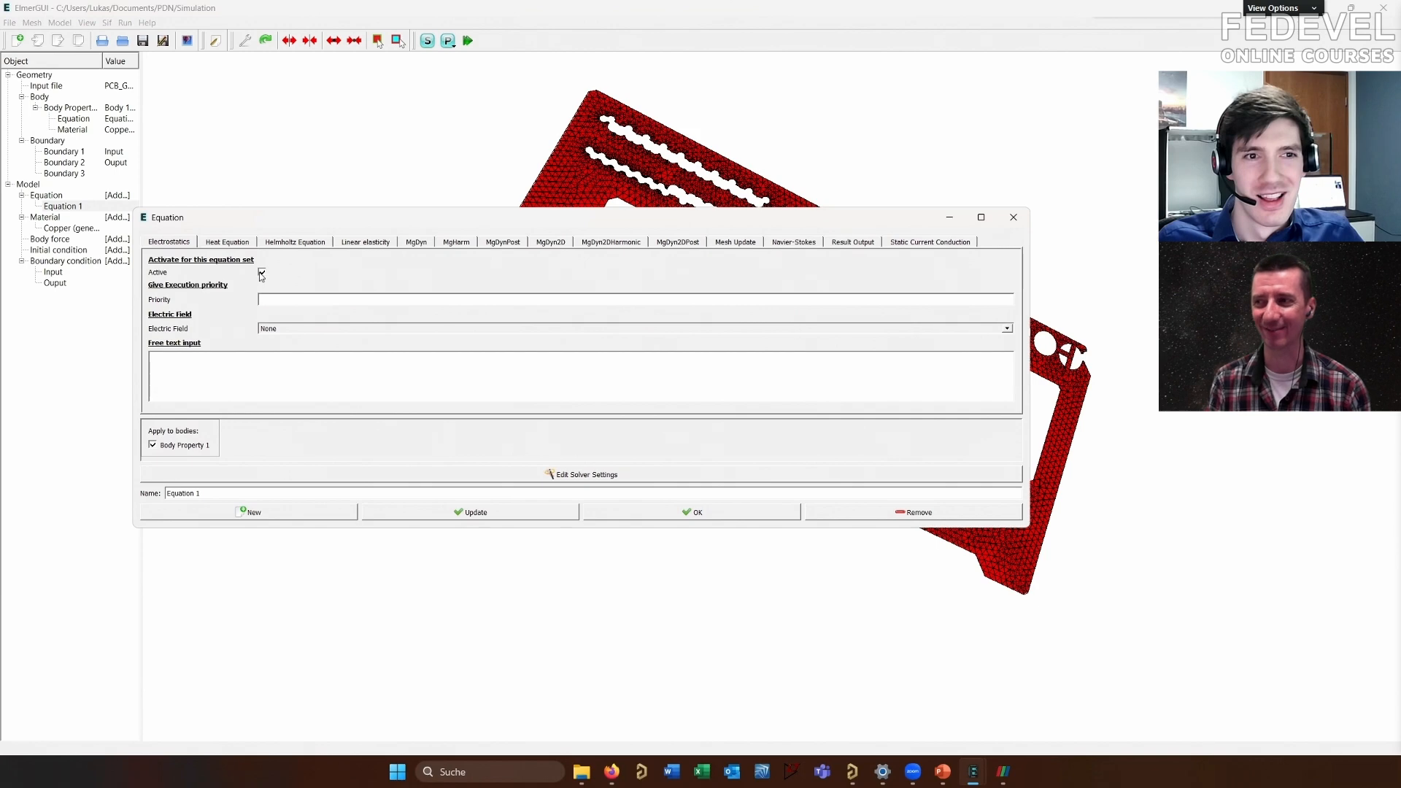
{"action": "left_click", "coordinate": [515, 513]}
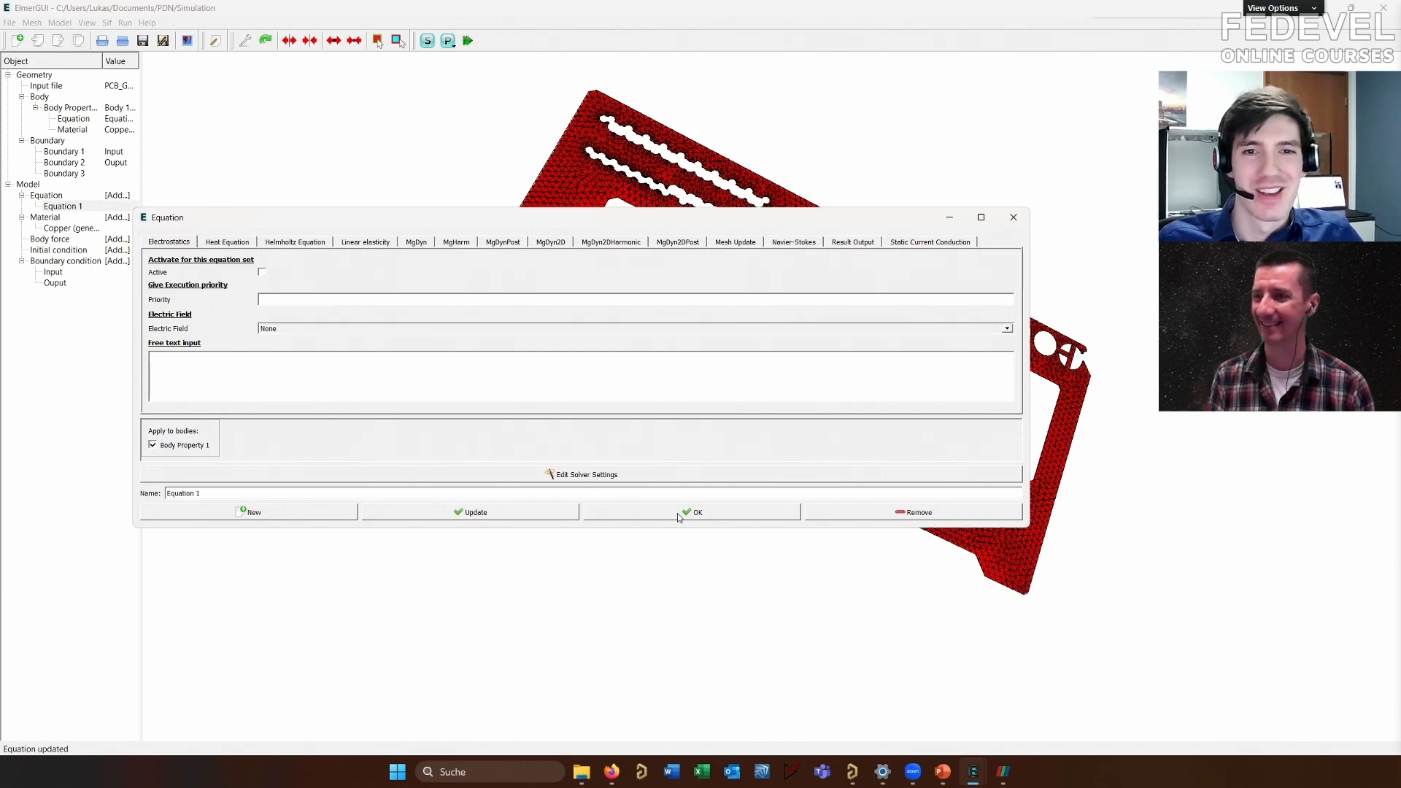
{"action": "left_click", "coordinate": [678, 515]}
Regenerate the solver input file from the updated equation and open it for editing
{"action": "left_click", "coordinate": [108, 24]}
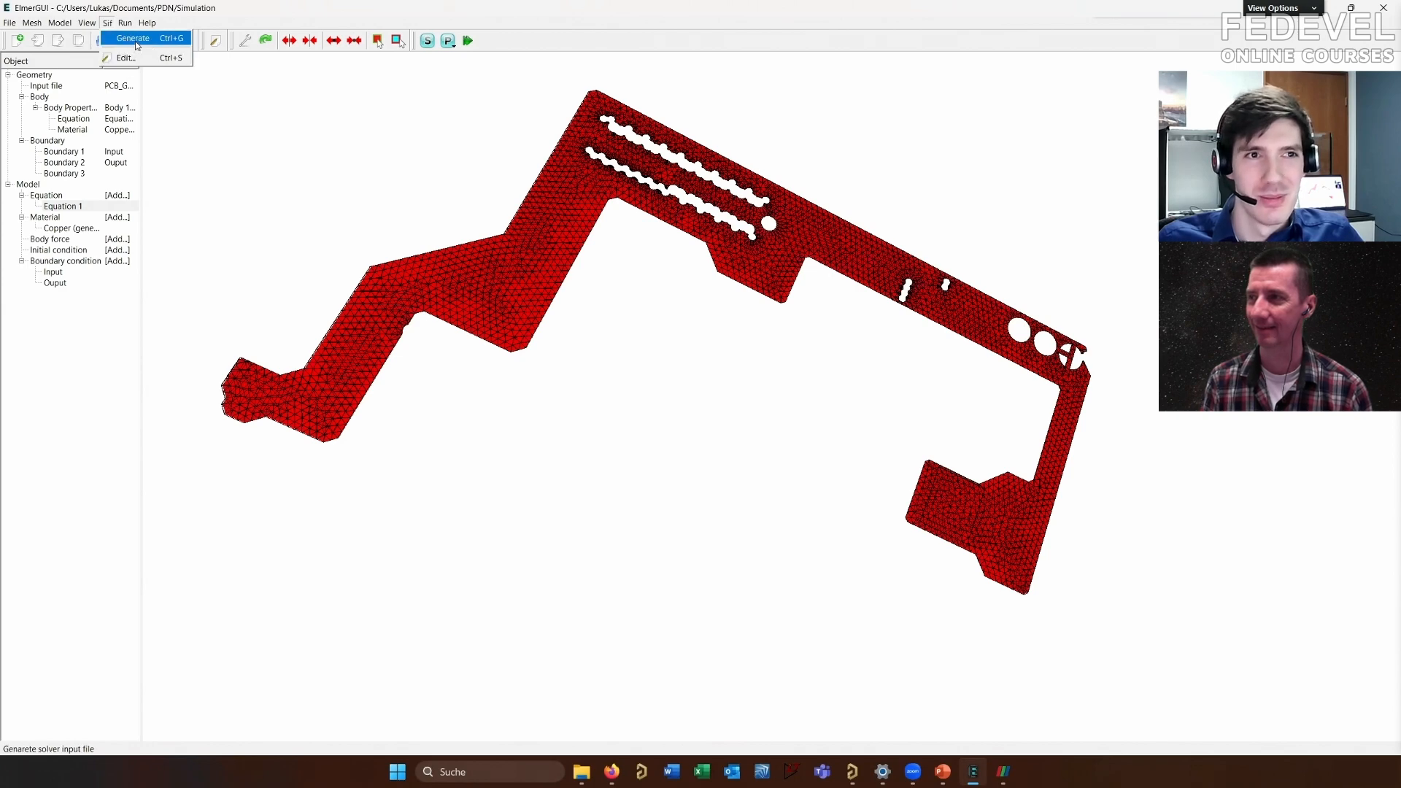
{"action": "left_click", "coordinate": [134, 38]}
{"action": "left_click", "coordinate": [108, 23]}
{"action": "left_click", "coordinate": [126, 57]}
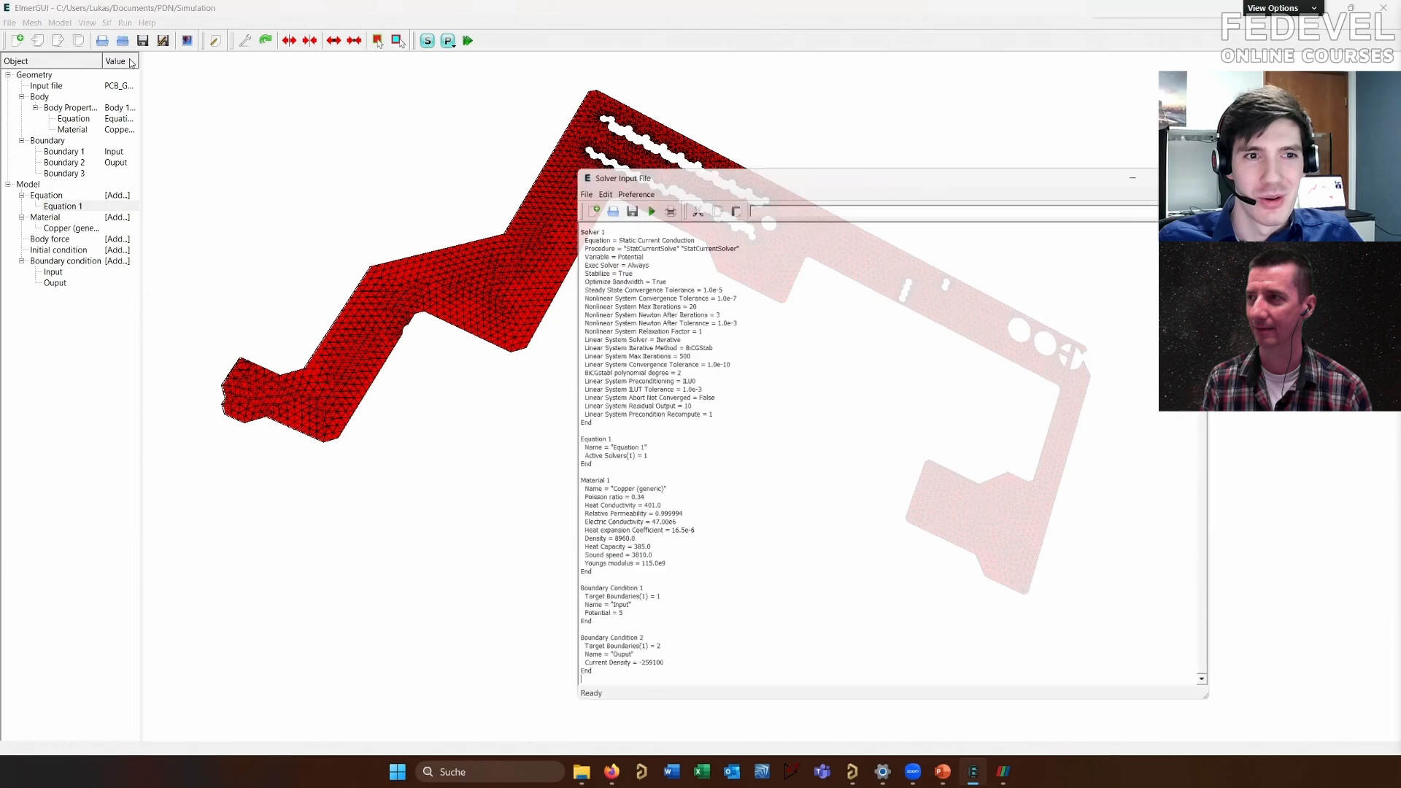
Review the Body 1, Solver 1 and Equation 1 blocks in the solver input file
{"action": "scroll", "coordinate": [675, 442], "scroll_direction": "up", "scroll_amount": 1}
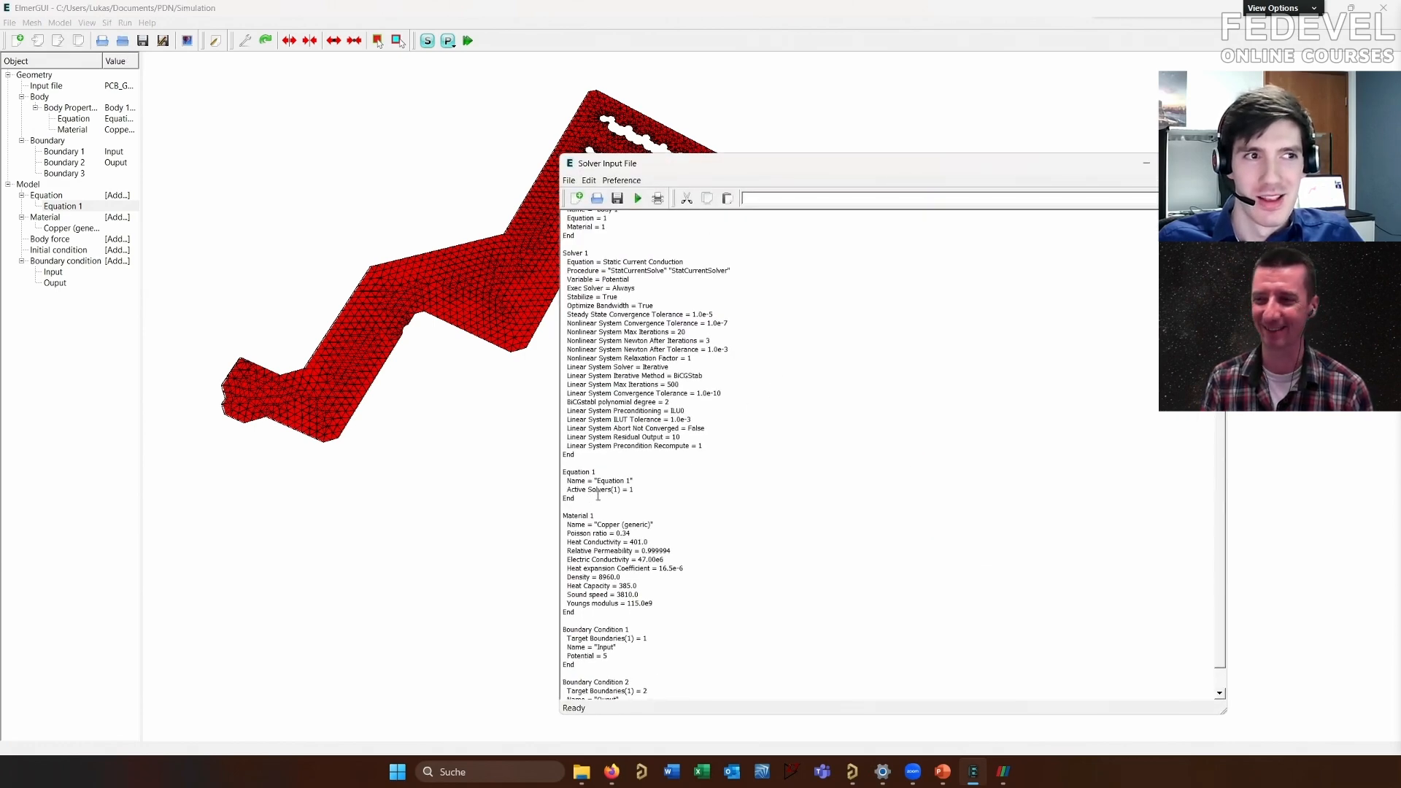
{"action": "scroll", "coordinate": [609, 437], "scroll_direction": "up", "scroll_amount": 4}
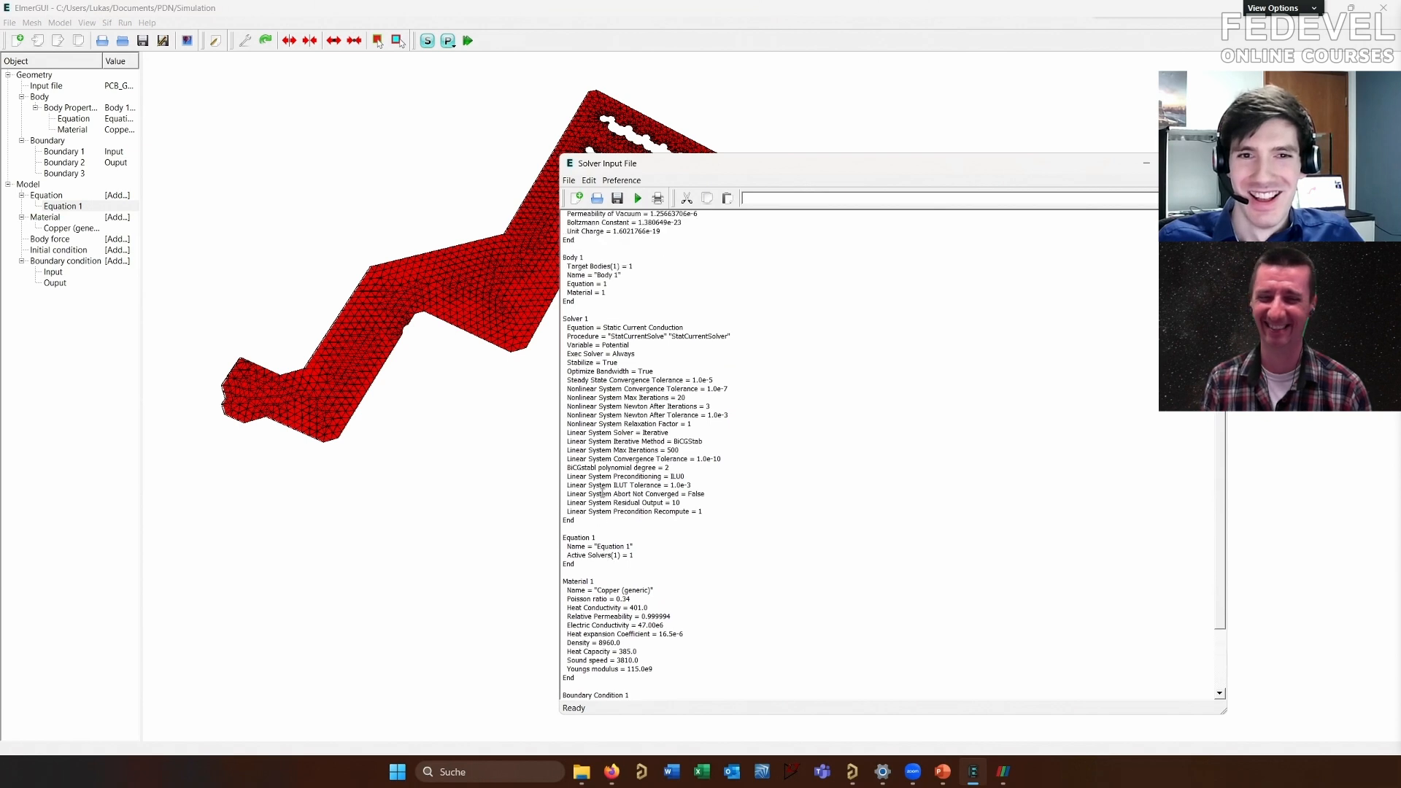
{"action": "left_click", "coordinate": [582, 342]}
{"action": "left_click", "coordinate": [575, 283]}
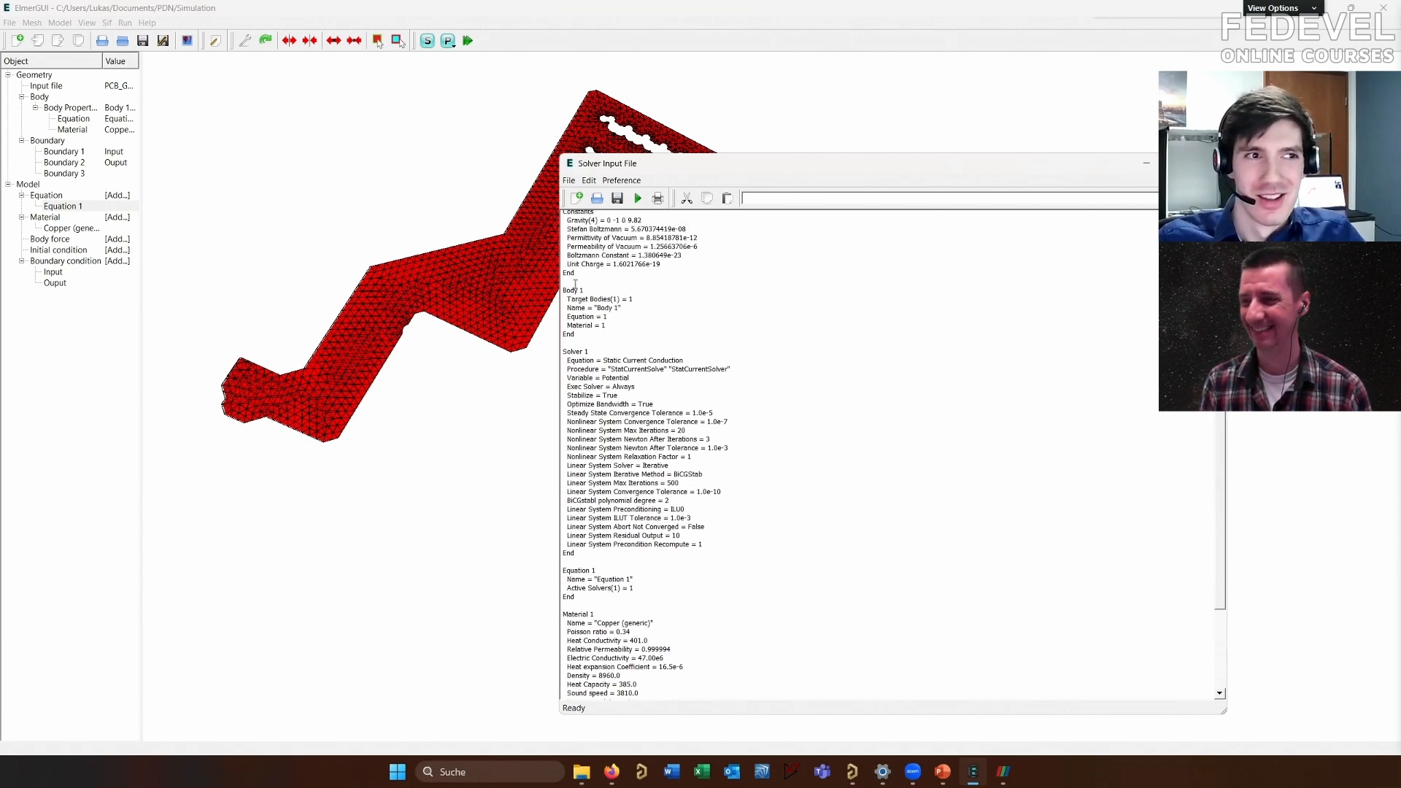
{"action": "left_click", "coordinate": [584, 341]}
{"action": "scroll", "coordinate": [595, 474], "scroll_direction": "down", "scroll_amount": 1}
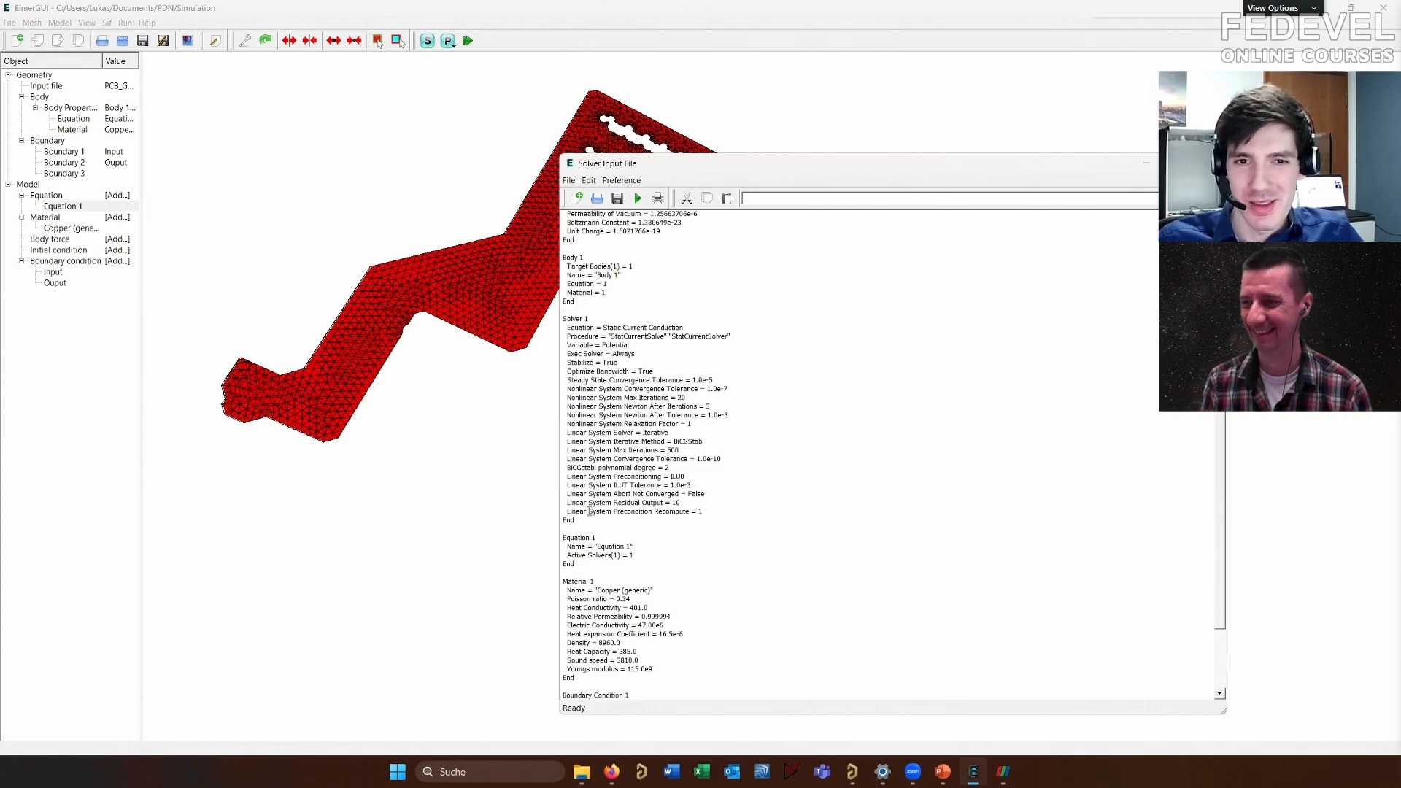
{"action": "left_click", "coordinate": [583, 564]}
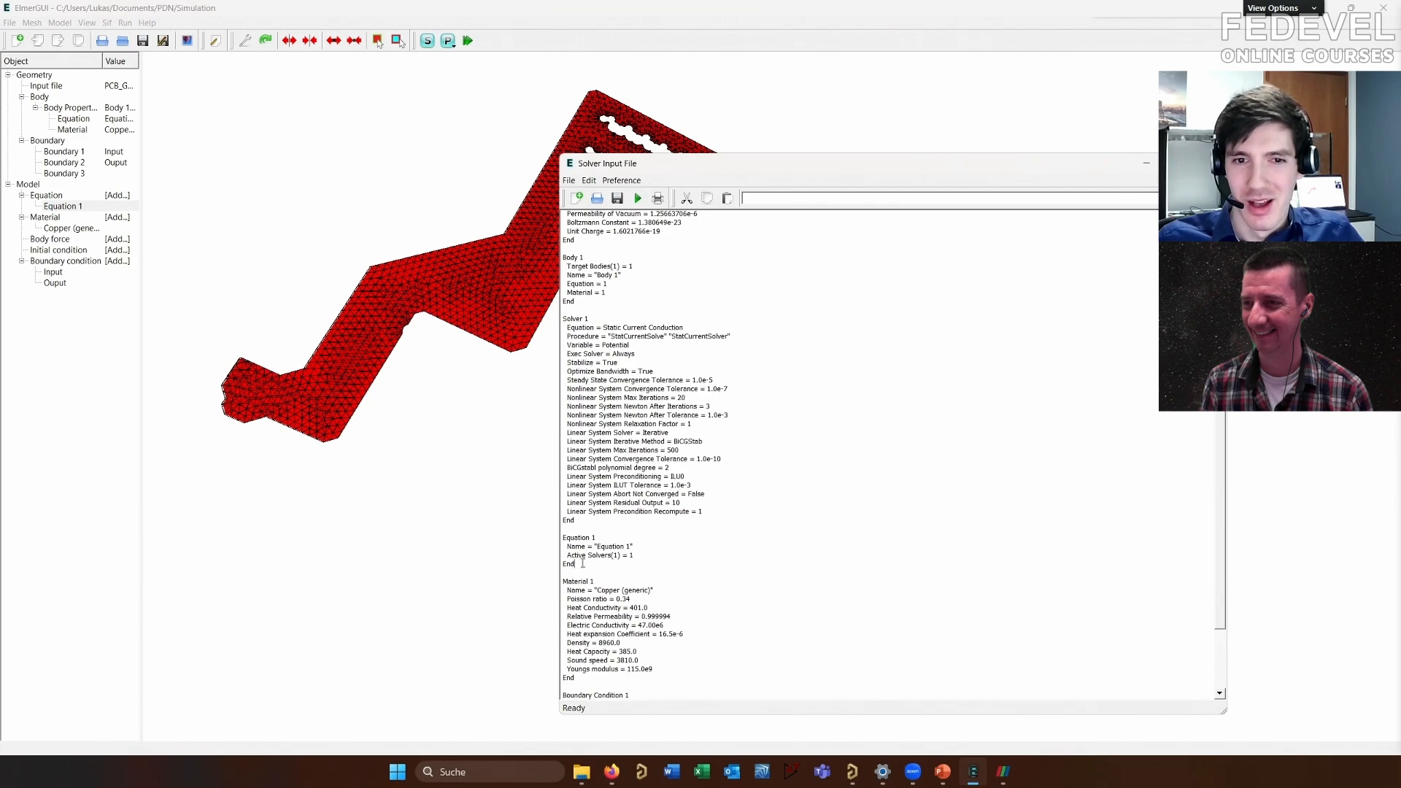
{"action": "left_click_drag", "start_coordinate": [583, 520], "coordinate": [565, 319]}
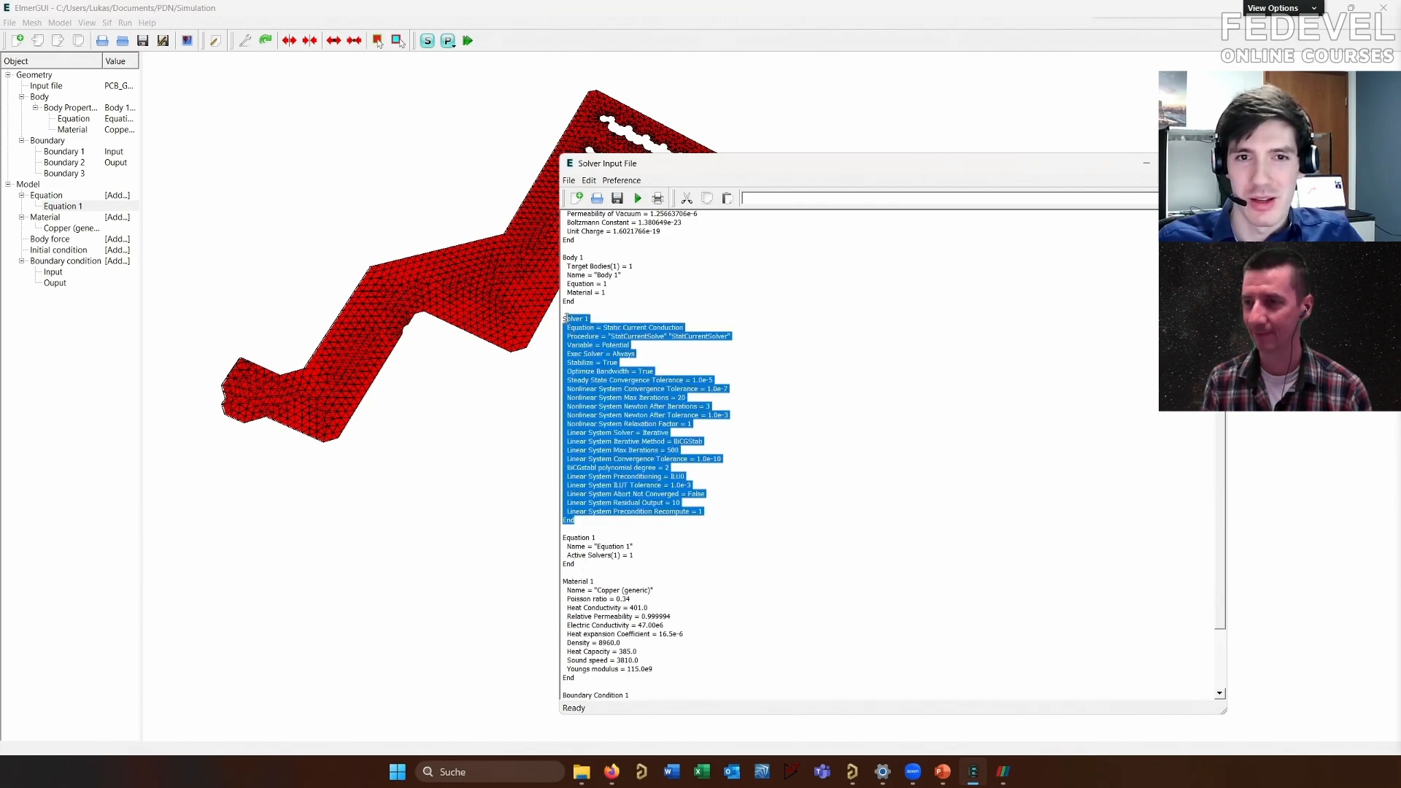
{"action": "left_click", "coordinate": [592, 573]}
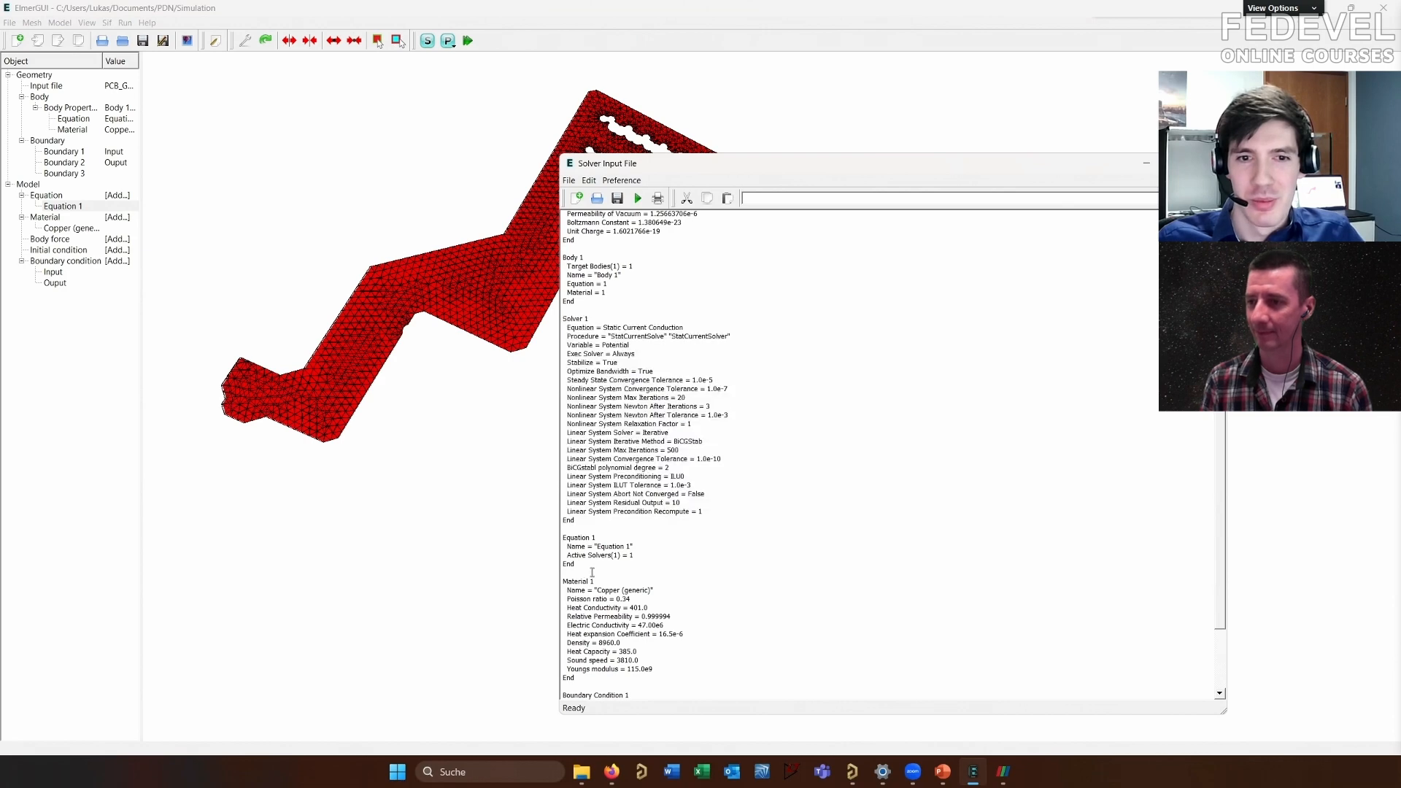
{"action": "left_click_drag", "start_coordinate": [580, 564], "coordinate": [562, 538]}
{"action": "left_click", "coordinate": [629, 557]}
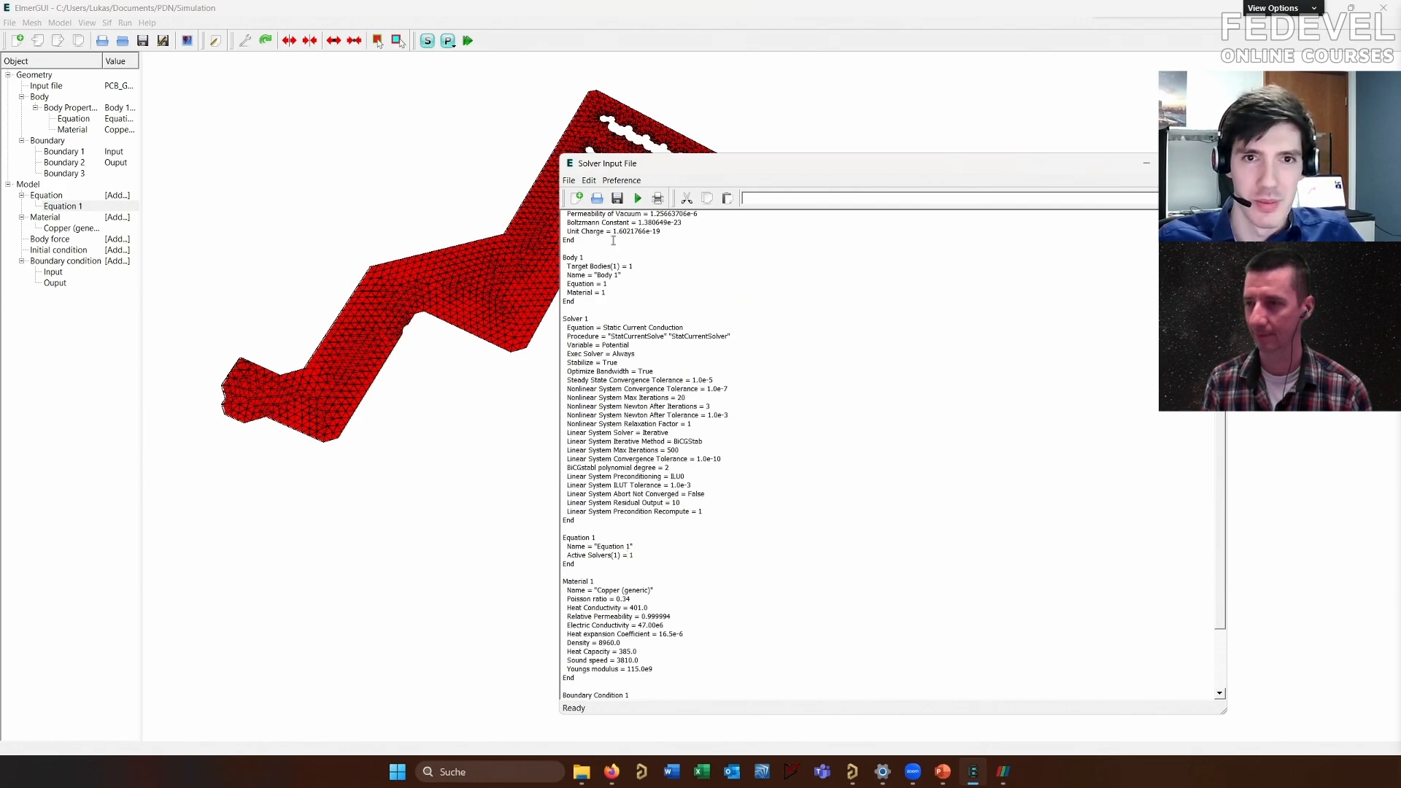
Save the solver input file as case.sif in the Simulation folder, replacing the existing file, and close the file editor
{"action": "left_click", "coordinate": [617, 197]}
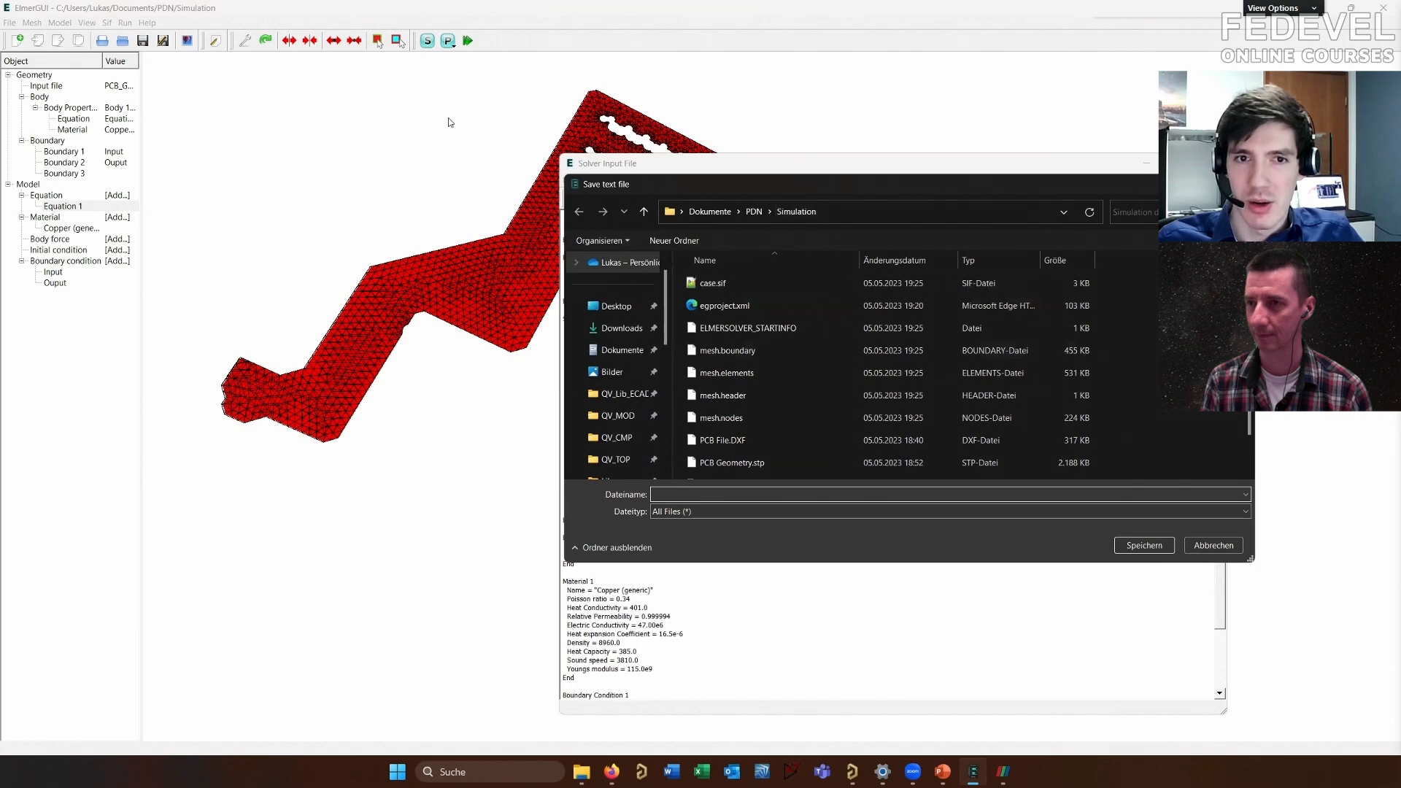
{"action": "left_click_drag", "start_coordinate": [450, 122], "coordinate": [450, 121]}
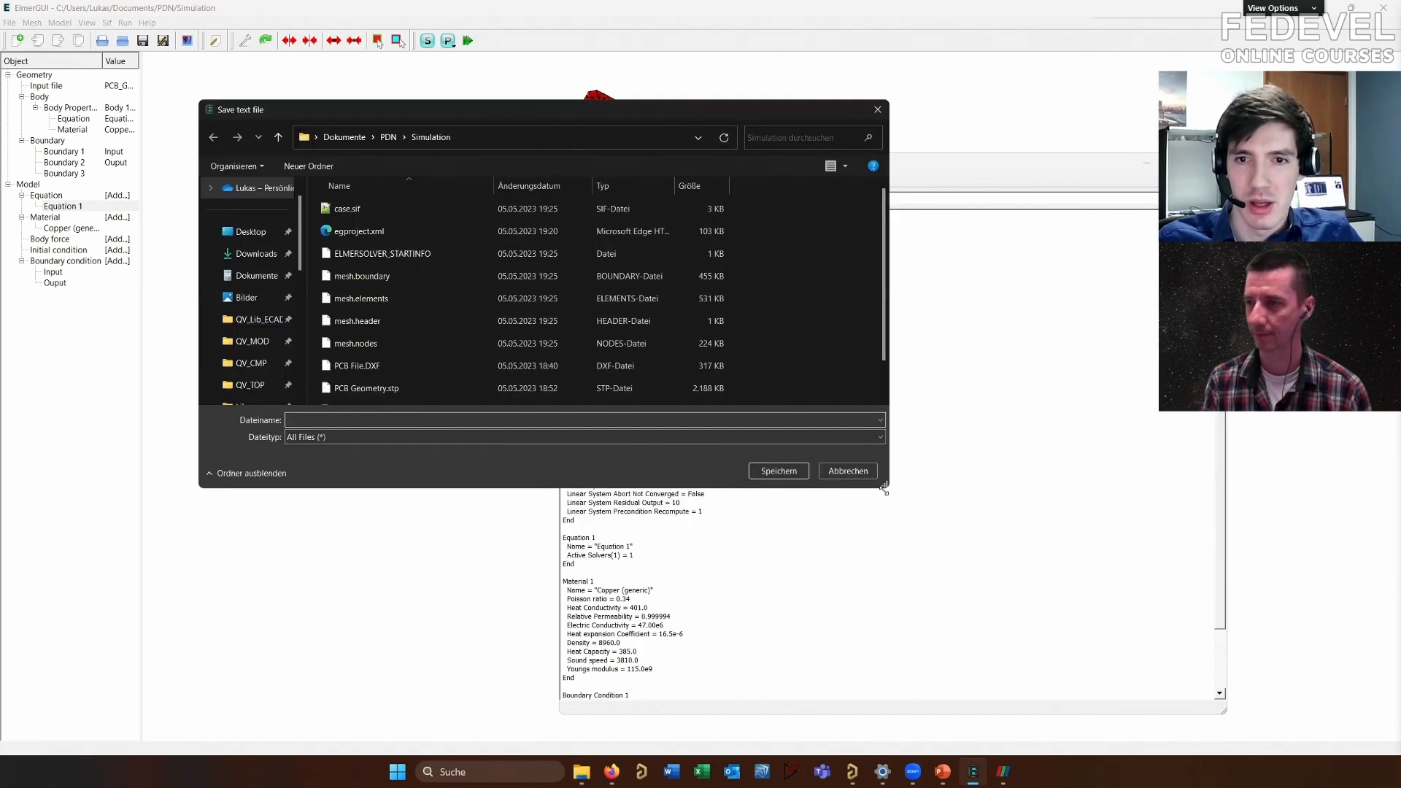
{"action": "left_click_drag", "start_coordinate": [883, 488], "coordinate": [1085, 597]}
{"action": "left_click", "coordinate": [540, 208]}
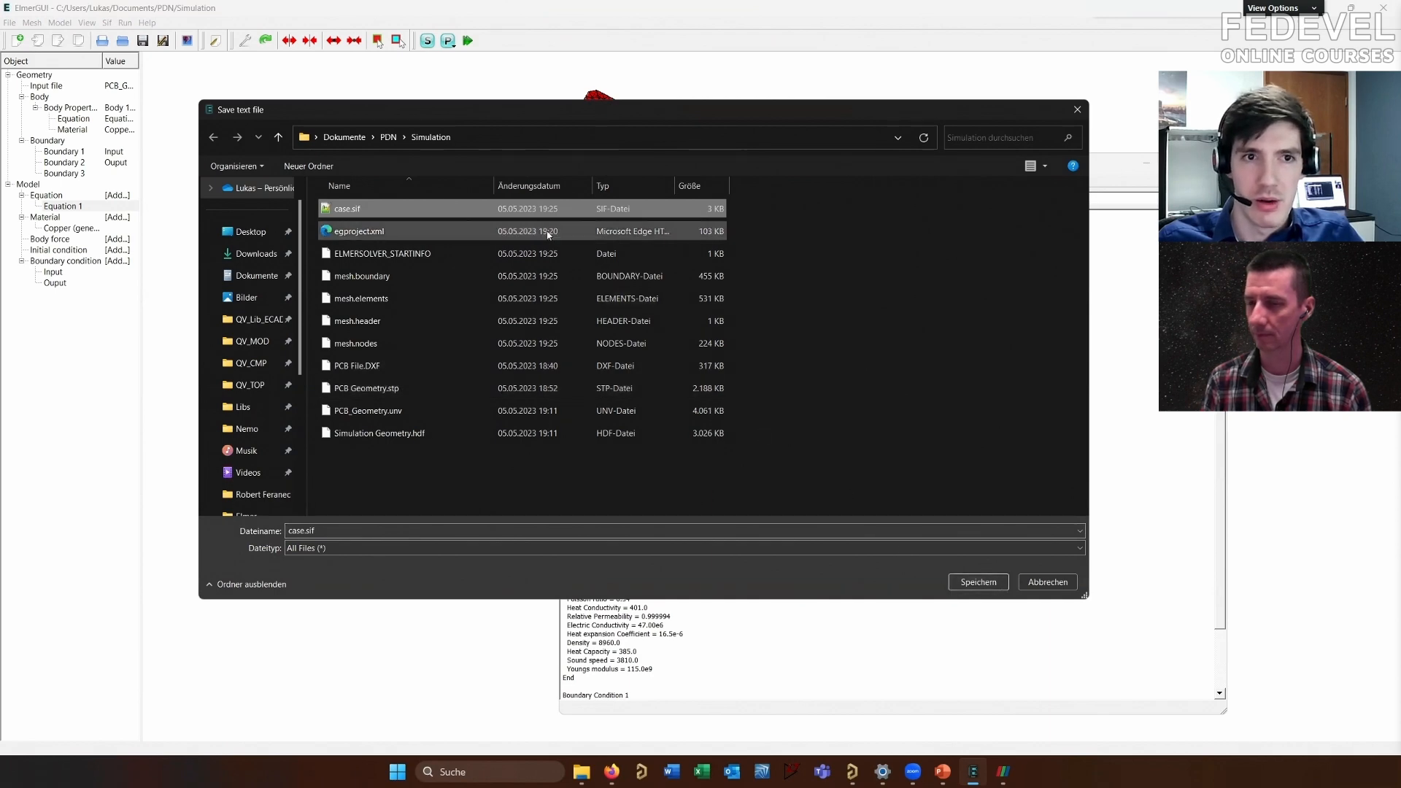
{"action": "left_click", "coordinate": [981, 583]}
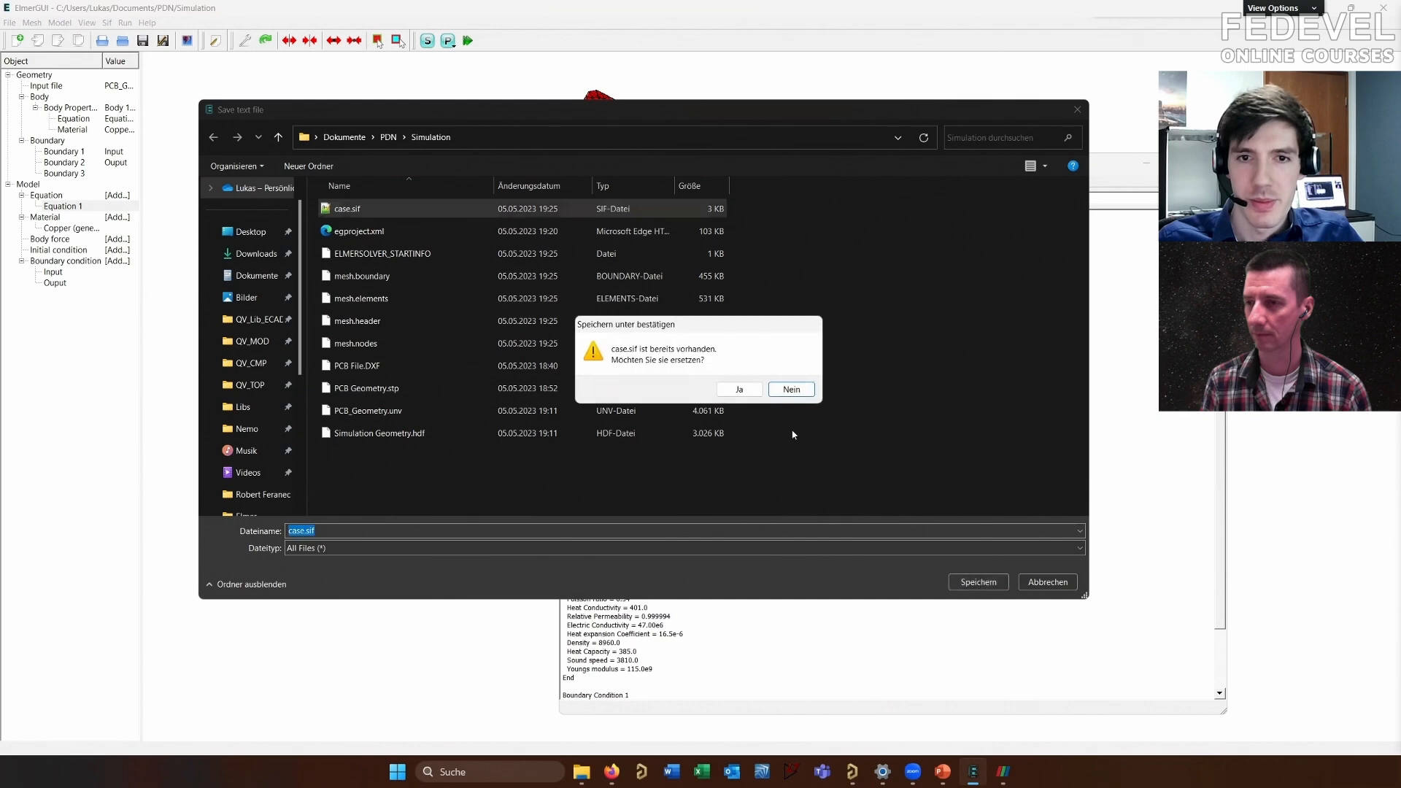
{"action": "left_click", "coordinate": [737, 388]}
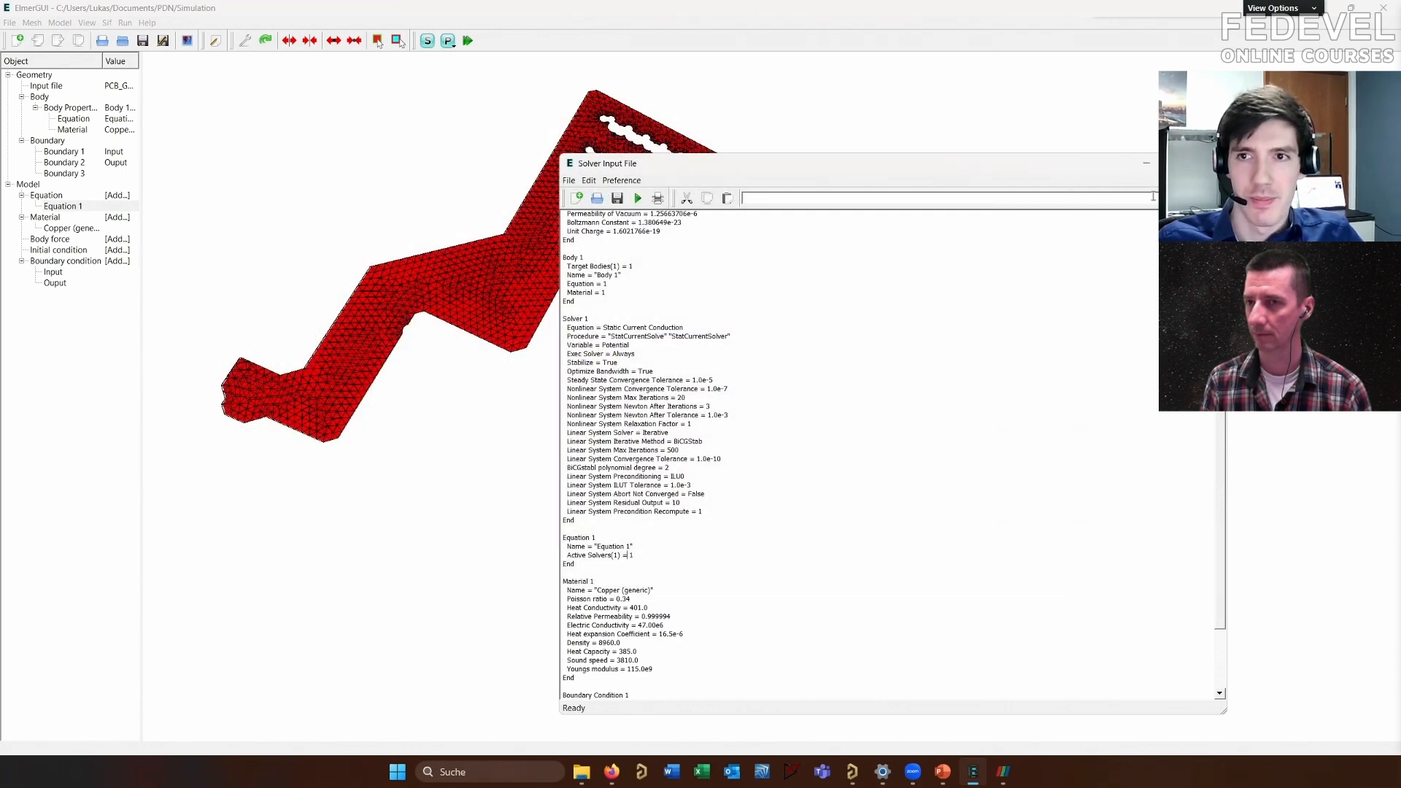
{"action": "left_click", "coordinate": [1208, 163]}
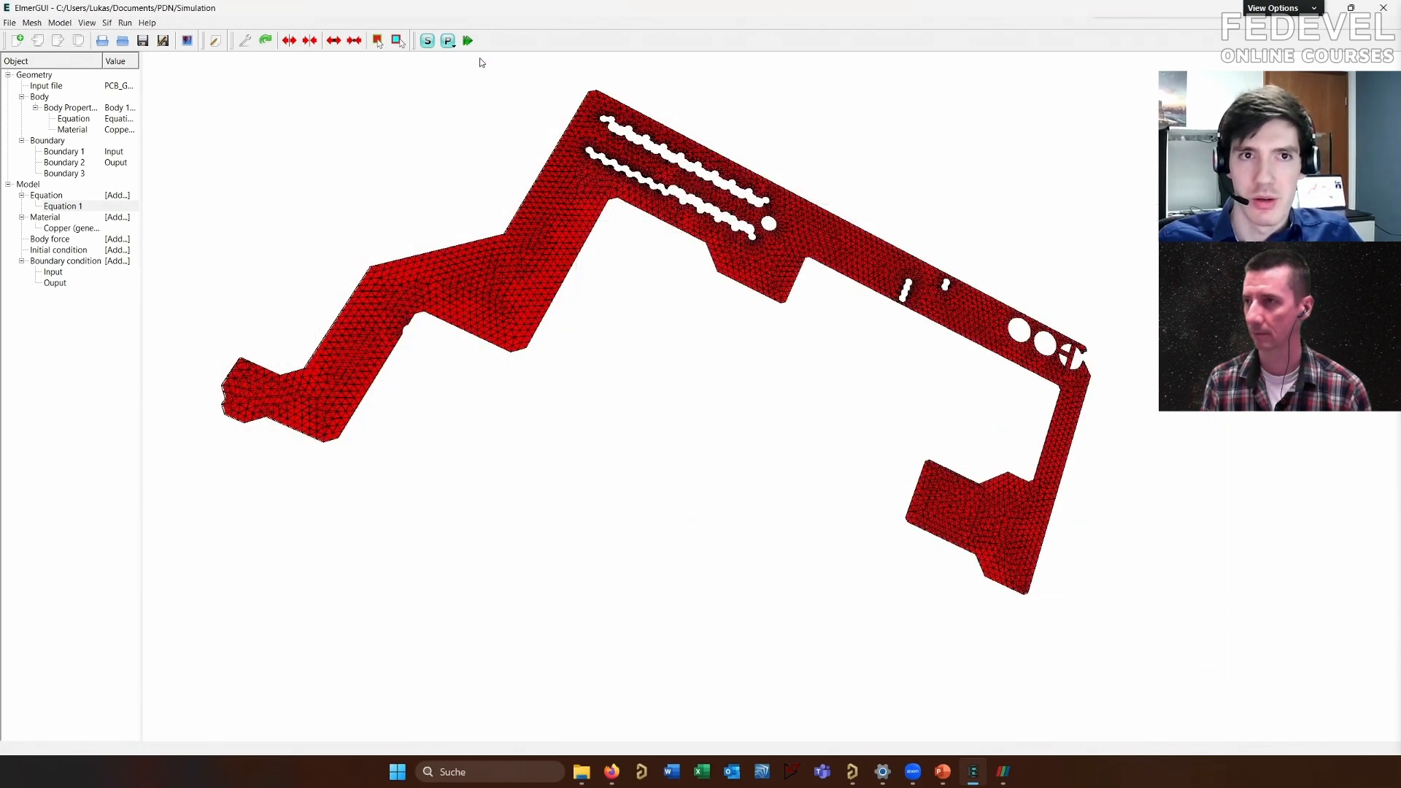
Run the solver and arrange the solver log beside an enlarged convergence monitor
{"action": "left_click", "coordinate": [423, 43]}
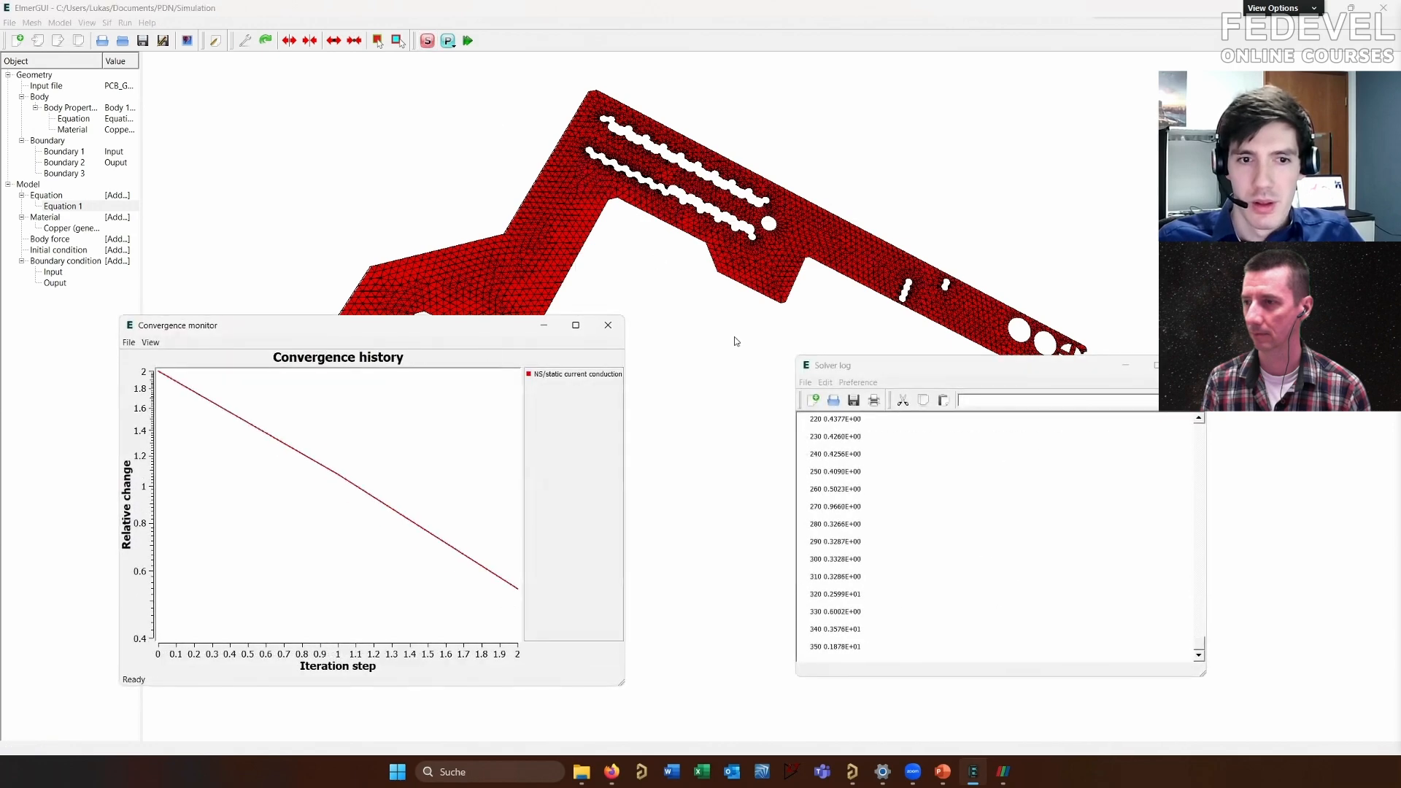
{"action": "left_click", "coordinate": [887, 363]}
{"action": "left_click_drag", "start_coordinate": [887, 365], "coordinate": [832, 259]}
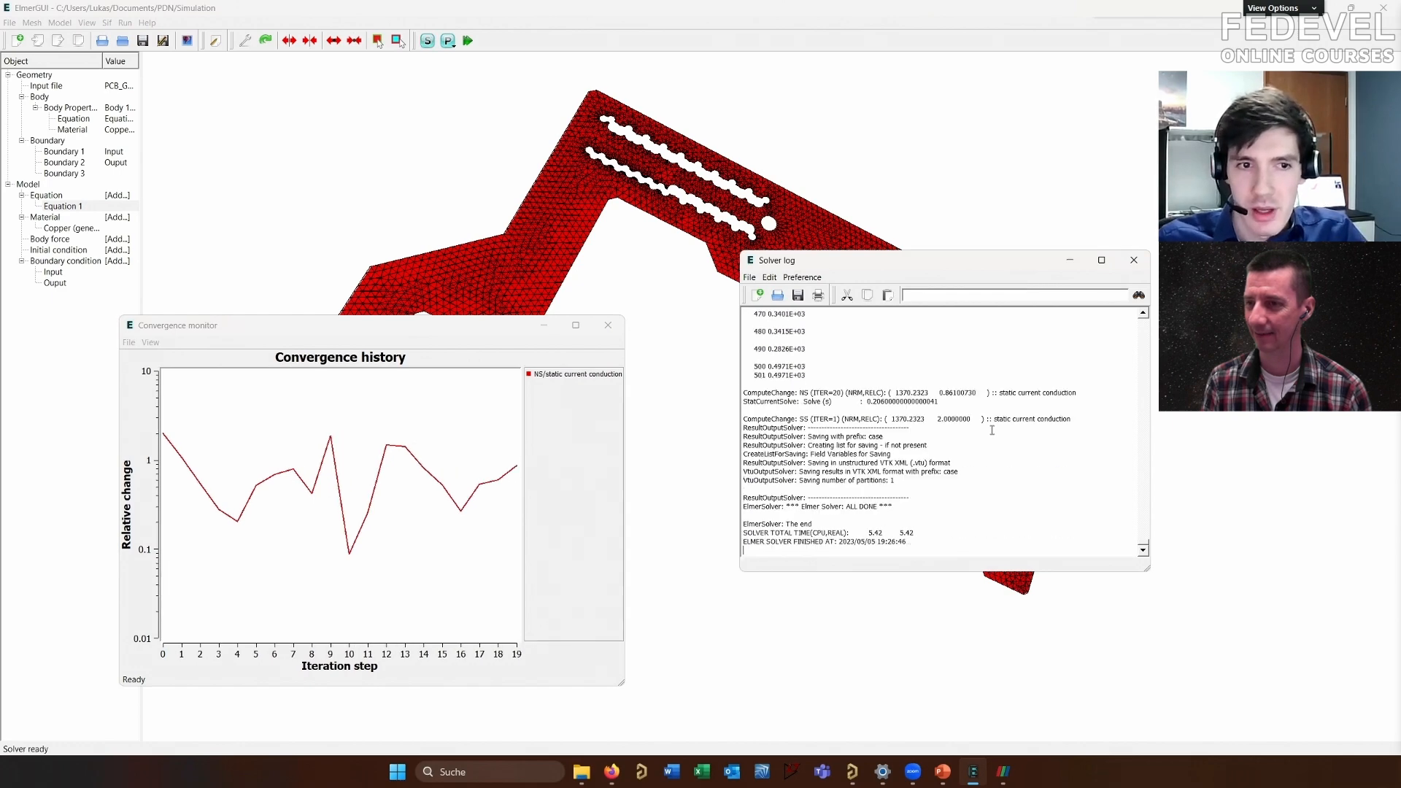
{"action": "left_click_drag", "start_coordinate": [183, 327], "coordinate": [213, 147]}
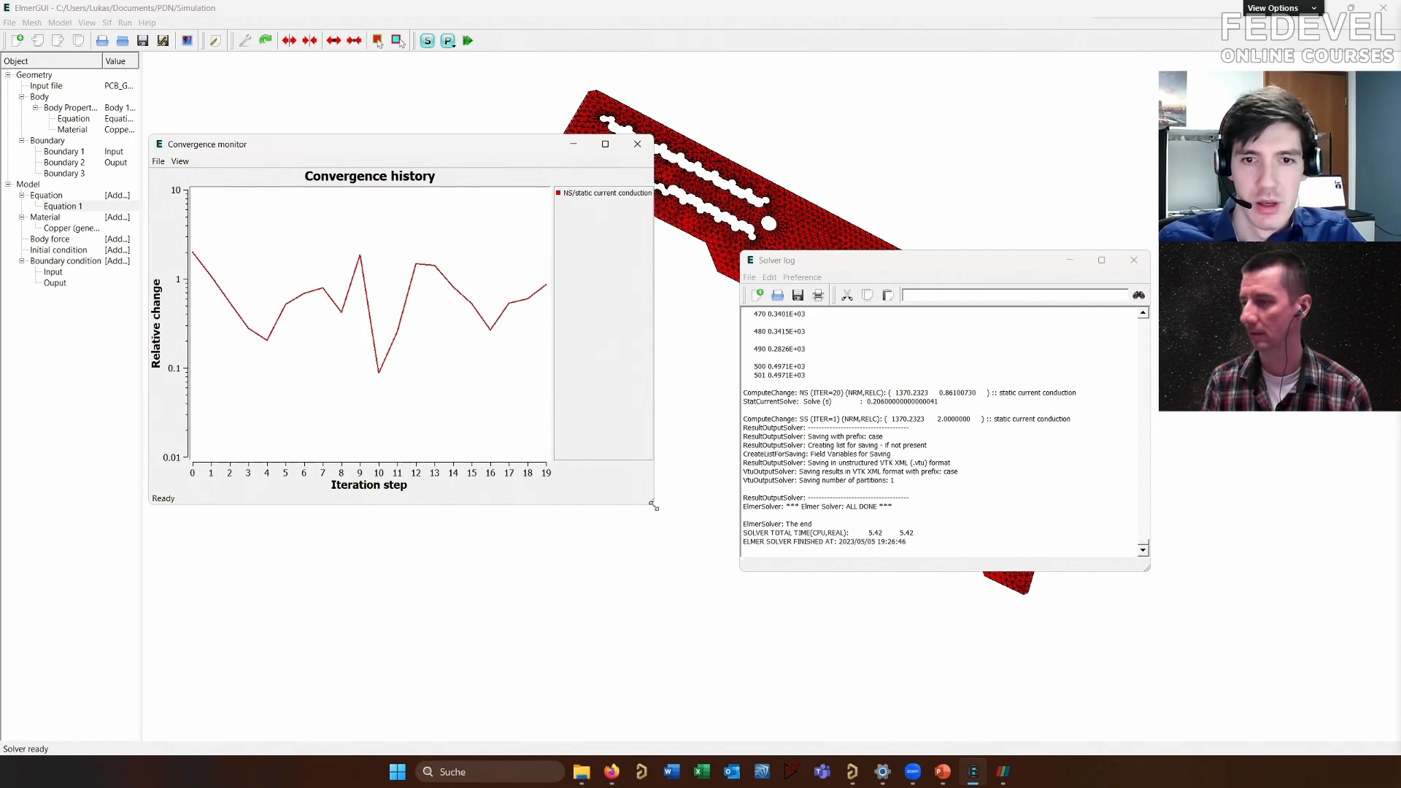
{"action": "left_click_drag", "start_coordinate": [653, 505], "coordinate": [737, 569]}
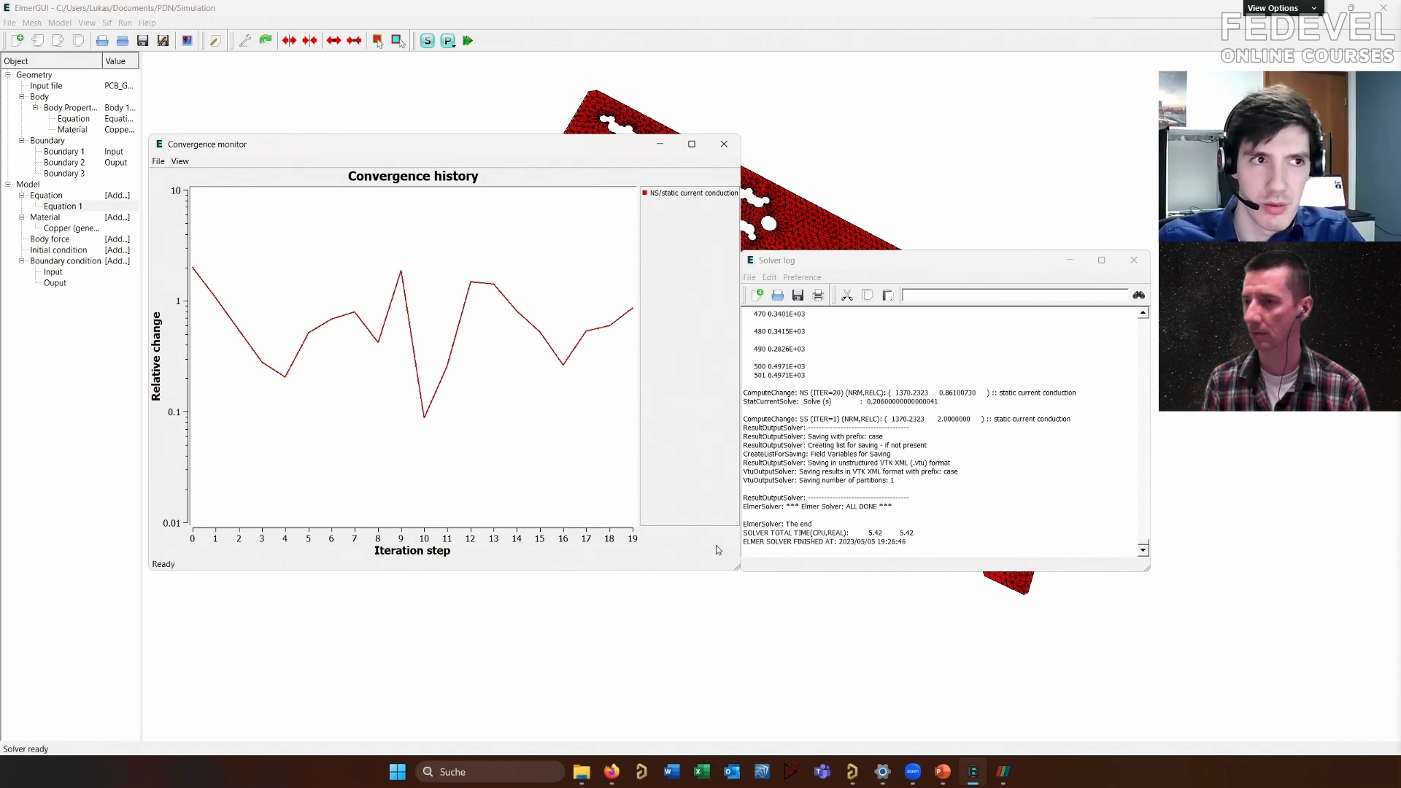
Close the solver log and convergence monitor, rerun the solver, and review the log beside the convergence history
{"action": "left_click", "coordinate": [863, 527]}
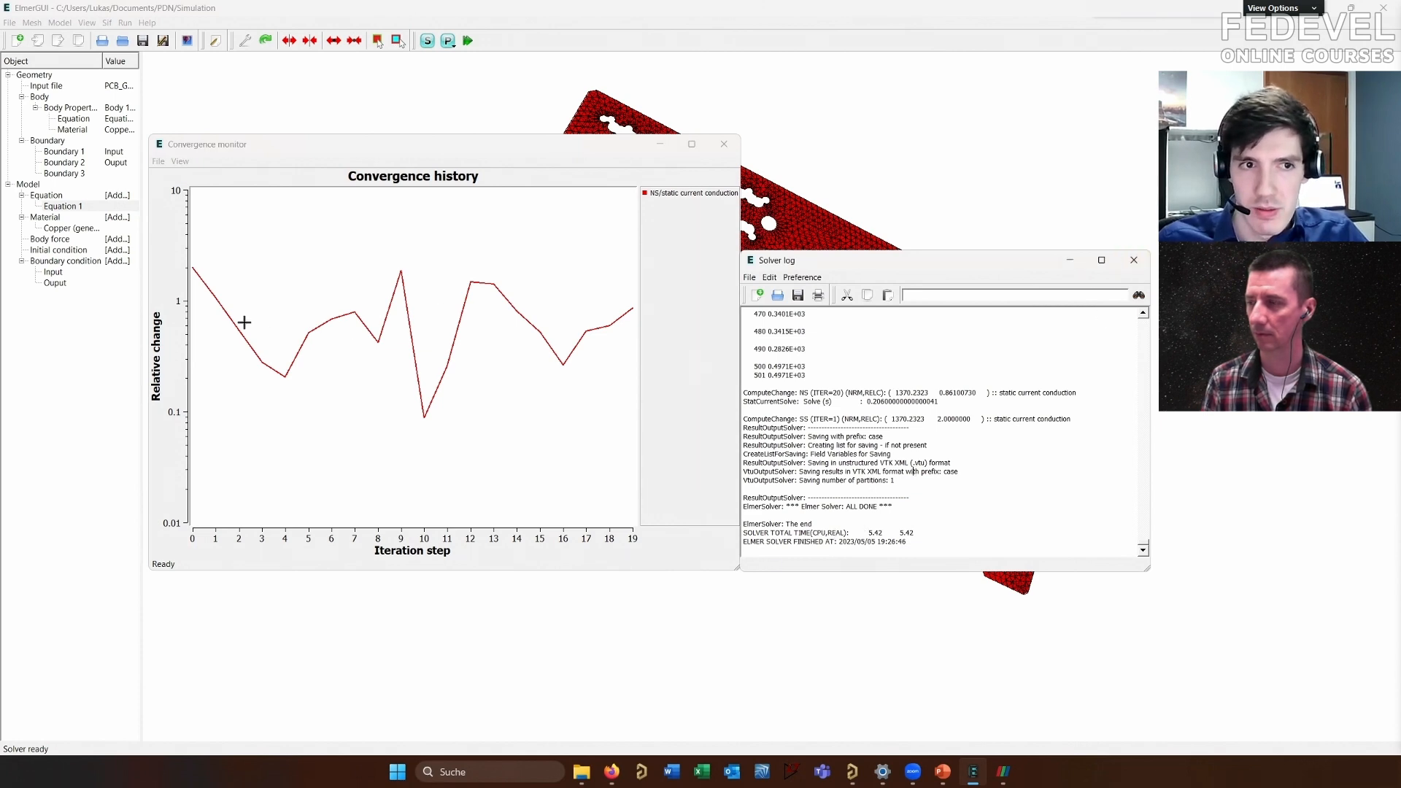
{"action": "left_click", "coordinate": [1133, 259]}
{"action": "left_click", "coordinate": [724, 144]}
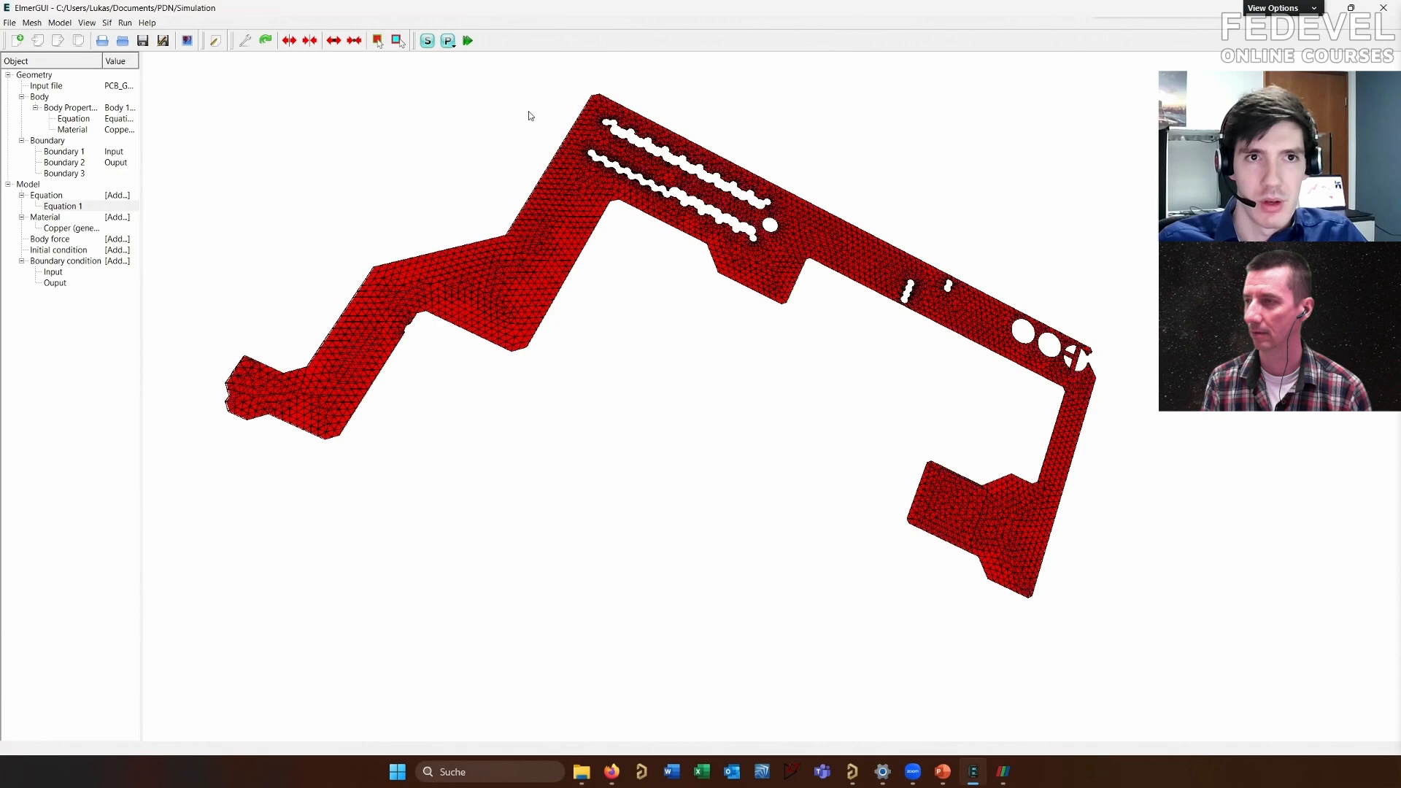
{"action": "left_click", "coordinate": [427, 40]}
{"action": "left_click_drag", "start_coordinate": [807, 261], "coordinate": [845, 257]}
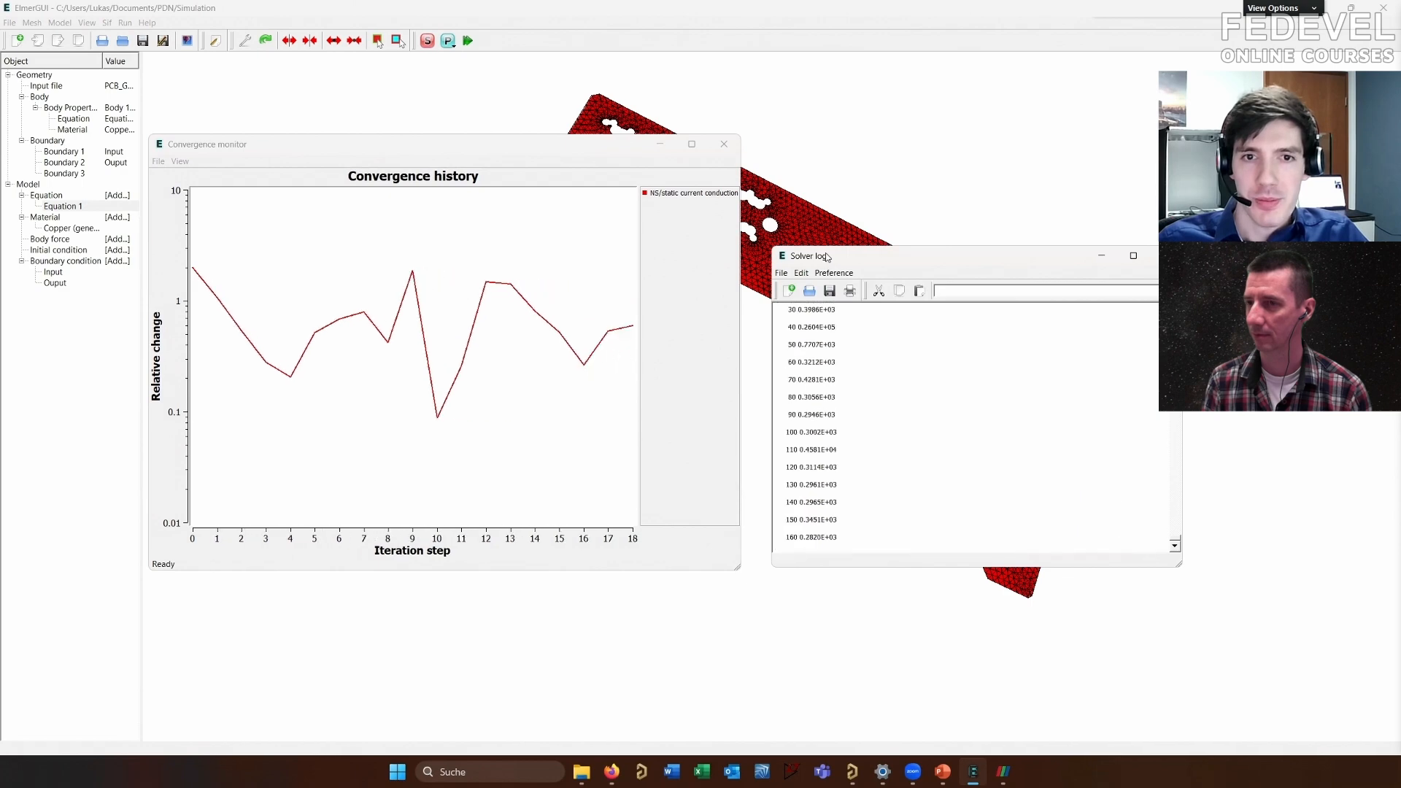
{"action": "scroll", "coordinate": [881, 373], "scroll_direction": "up", "scroll_amount": 13}
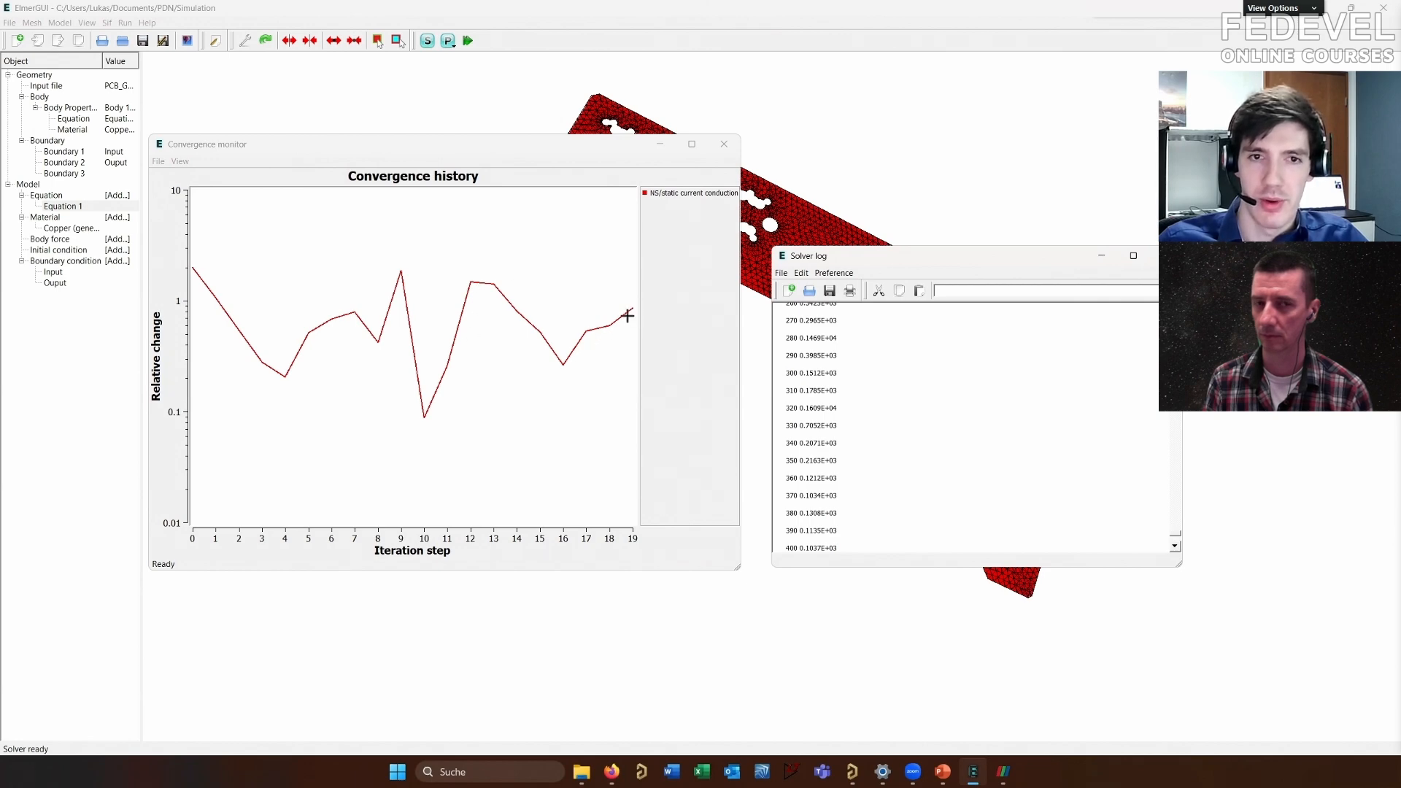
Close both solver windows and examine the mesh around the slots, holes and narrow sections of the copper shape
{"action": "left_click", "coordinate": [1166, 255]}
{"action": "left_click", "coordinate": [724, 144]}
{"action": "scroll", "coordinate": [826, 200], "scroll_direction": "up", "scroll_amount": 3}
{"action": "scroll", "coordinate": [826, 201], "scroll_direction": "up", "scroll_amount": 3}
{"action": "middle_click_drag", "start_coordinate": [832, 207], "coordinate": [424, 304]}
{"action": "scroll", "coordinate": [424, 304], "scroll_direction": "up", "scroll_amount": 2}
{"action": "left_click_drag", "start_coordinate": [769, 256], "coordinate": [709, 203]}
{"action": "middle_click_drag", "start_coordinate": [709, 203], "coordinate": [571, 404]}
{"action": "scroll", "coordinate": [572, 403], "scroll_direction": "up", "scroll_amount": 4}
{"action": "middle_click_drag", "start_coordinate": [698, 420], "coordinate": [518, 523]}
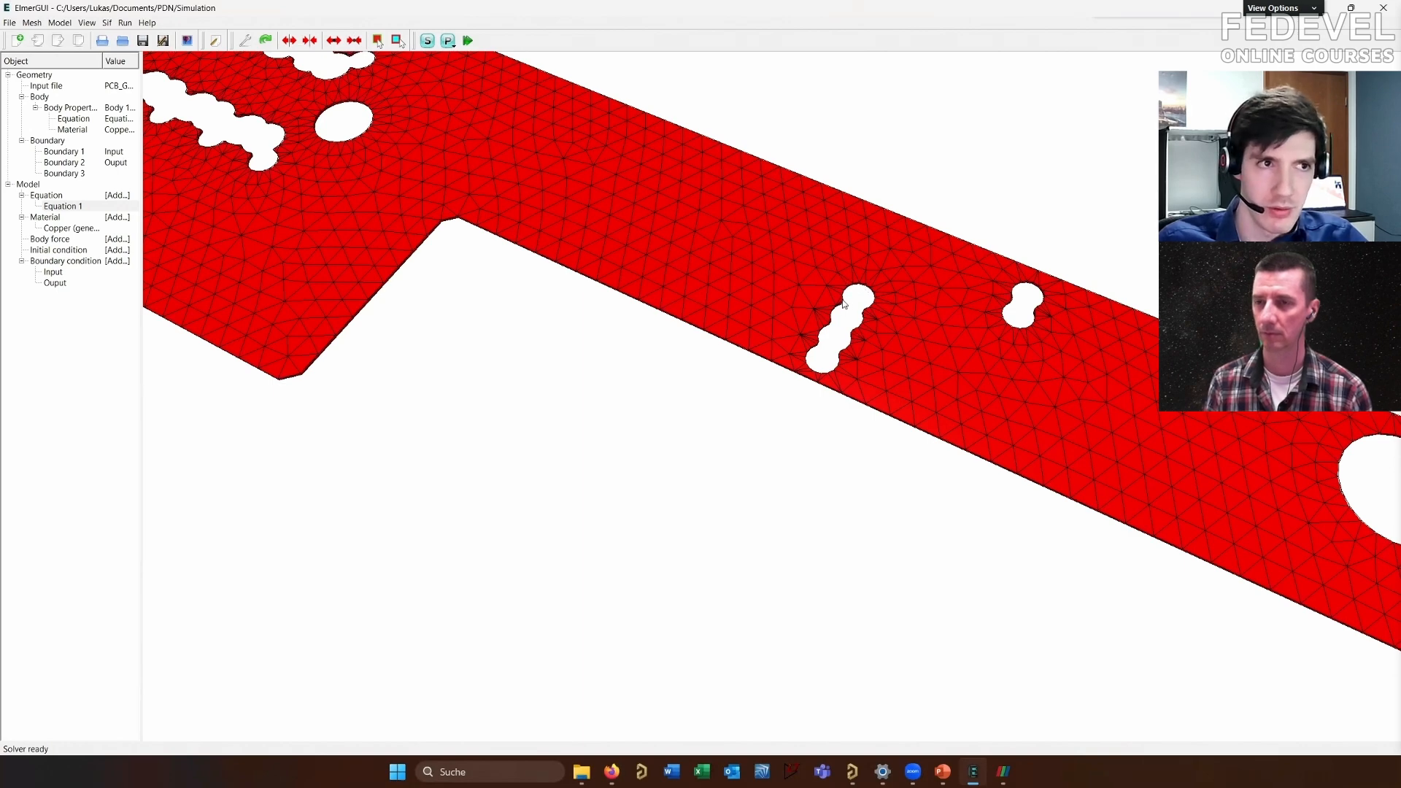
{"action": "middle_click_drag", "start_coordinate": [847, 301], "coordinate": [528, 401]}
{"action": "scroll", "coordinate": [788, 297], "scroll_direction": "down", "scroll_amount": 2}
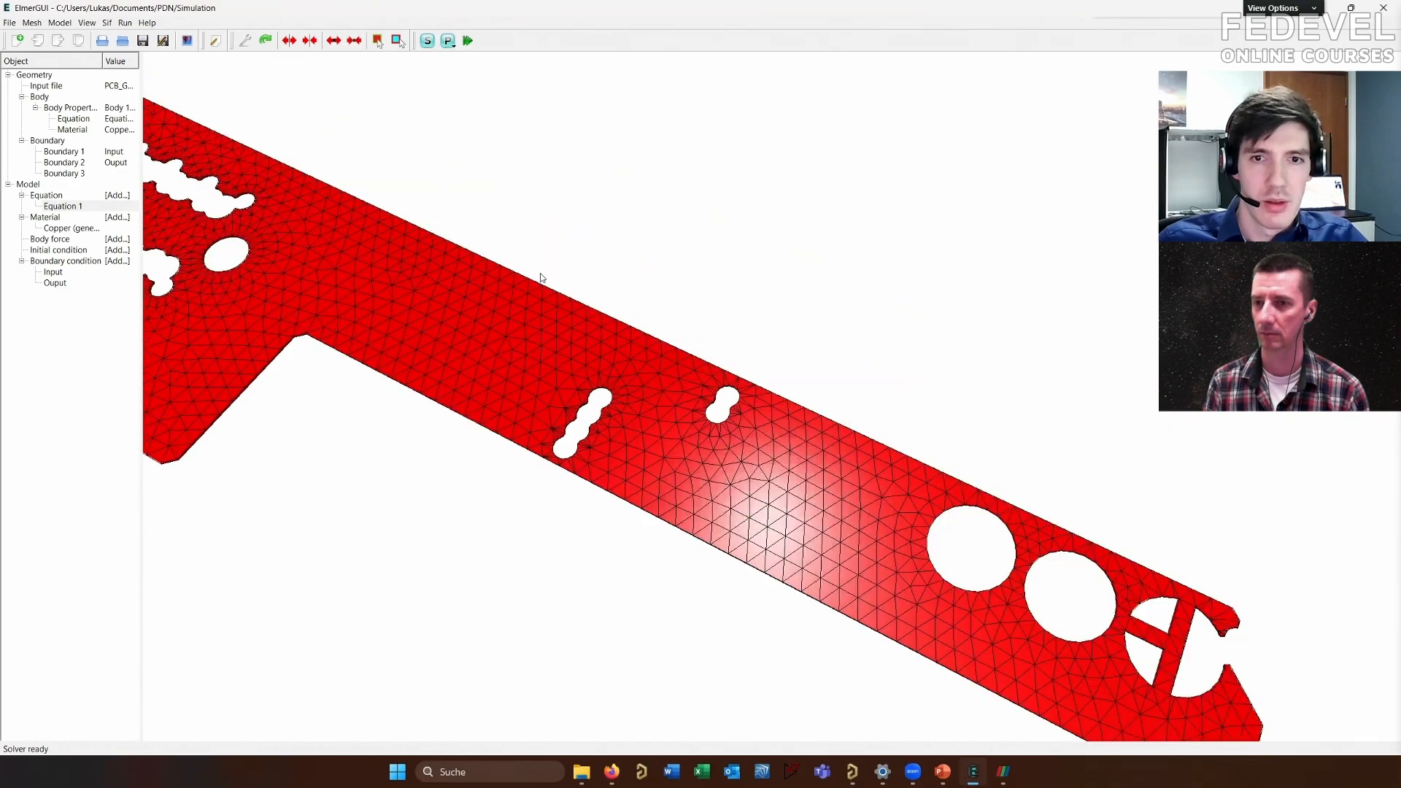
{"action": "middle_click_drag", "start_coordinate": [541, 278], "coordinate": [812, 242]}
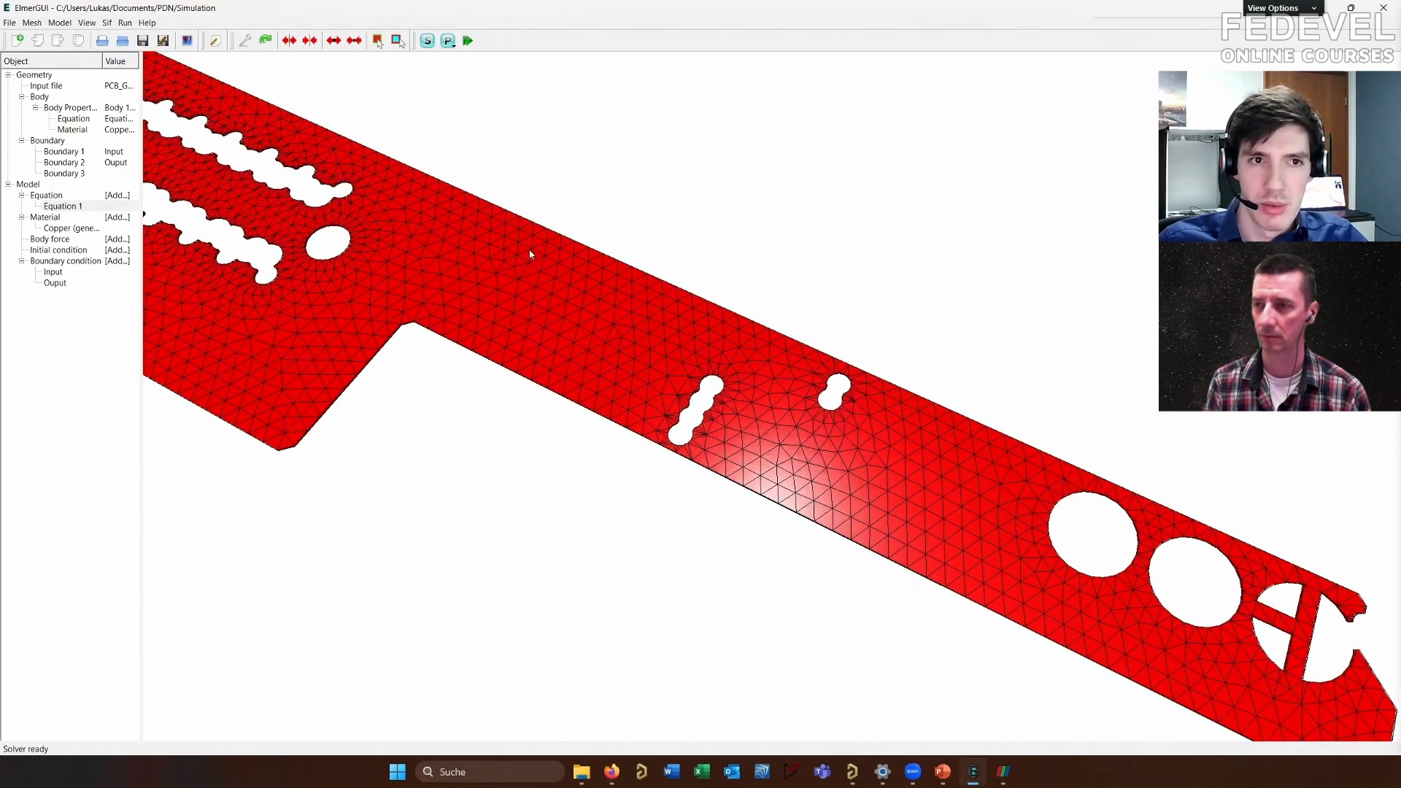
{"action": "middle_click_drag", "start_coordinate": [489, 254], "coordinate": [1036, 274]}
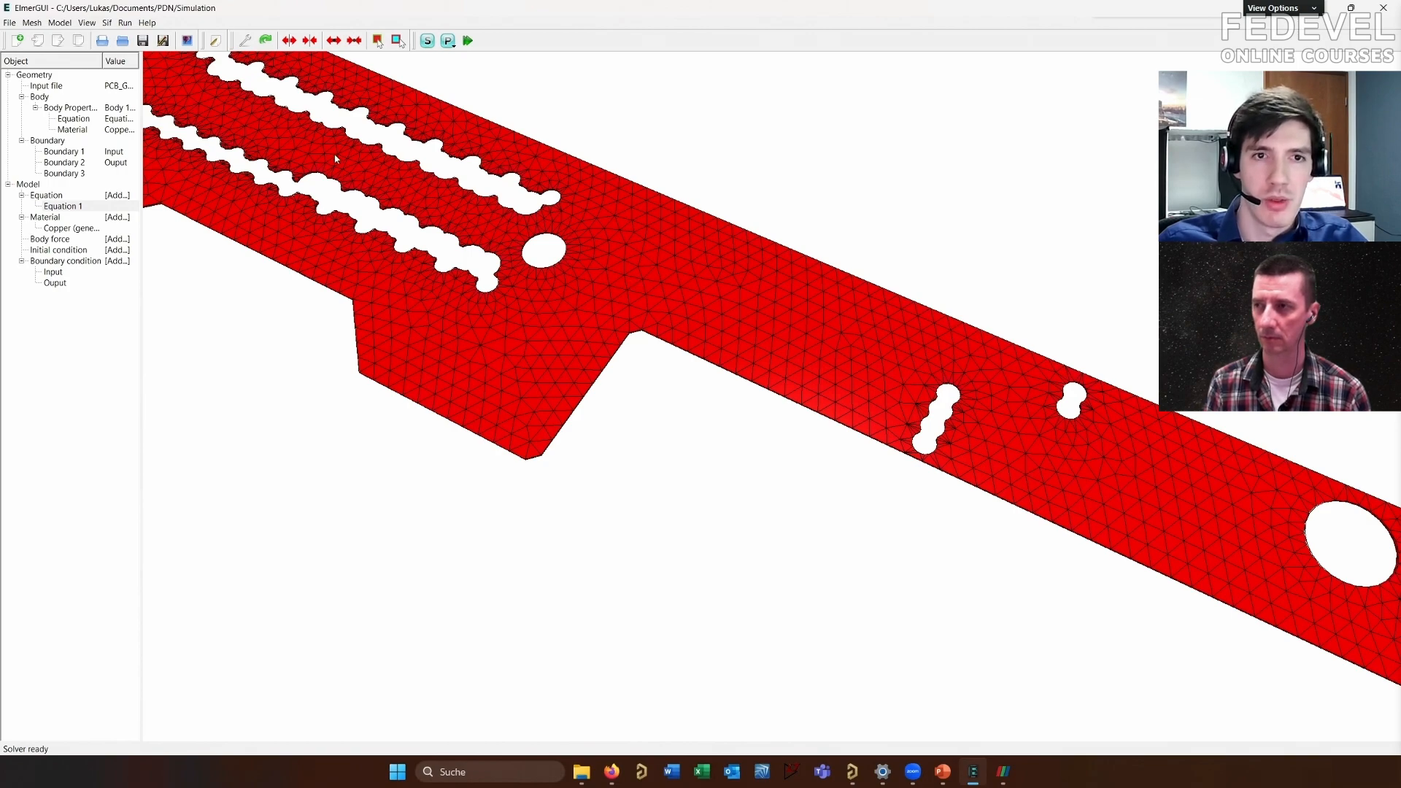
{"action": "middle_click_drag", "start_coordinate": [363, 167], "coordinate": [1022, 387]}
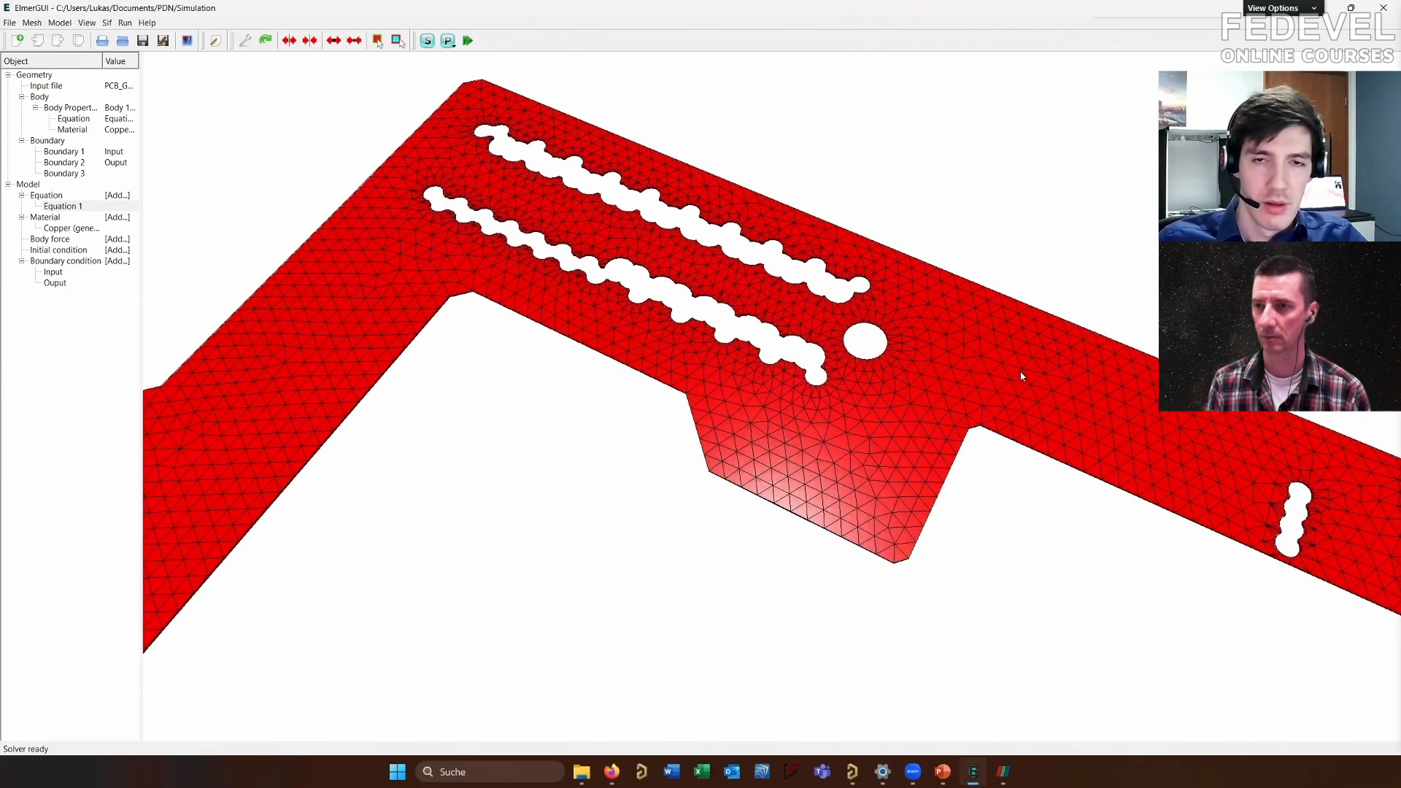
{"action": "scroll", "coordinate": [800, 318], "scroll_direction": "down", "scroll_amount": 1}
{"action": "middle_click_drag", "start_coordinate": [664, 259], "coordinate": [720, 224]}
{"action": "scroll", "coordinate": [720, 224], "scroll_direction": "down", "scroll_amount": 1}
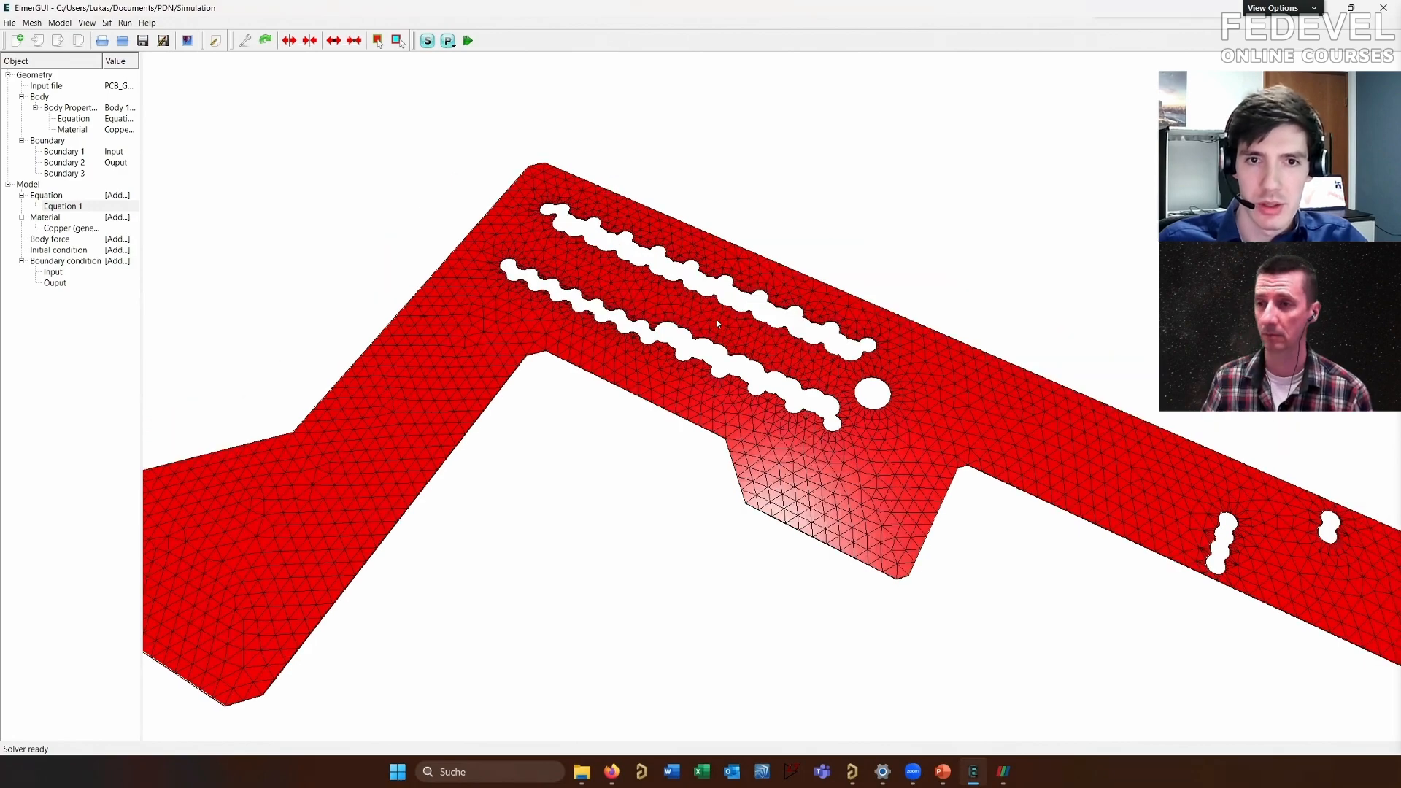
{"action": "scroll", "coordinate": [718, 324], "scroll_direction": "up", "scroll_amount": 3}
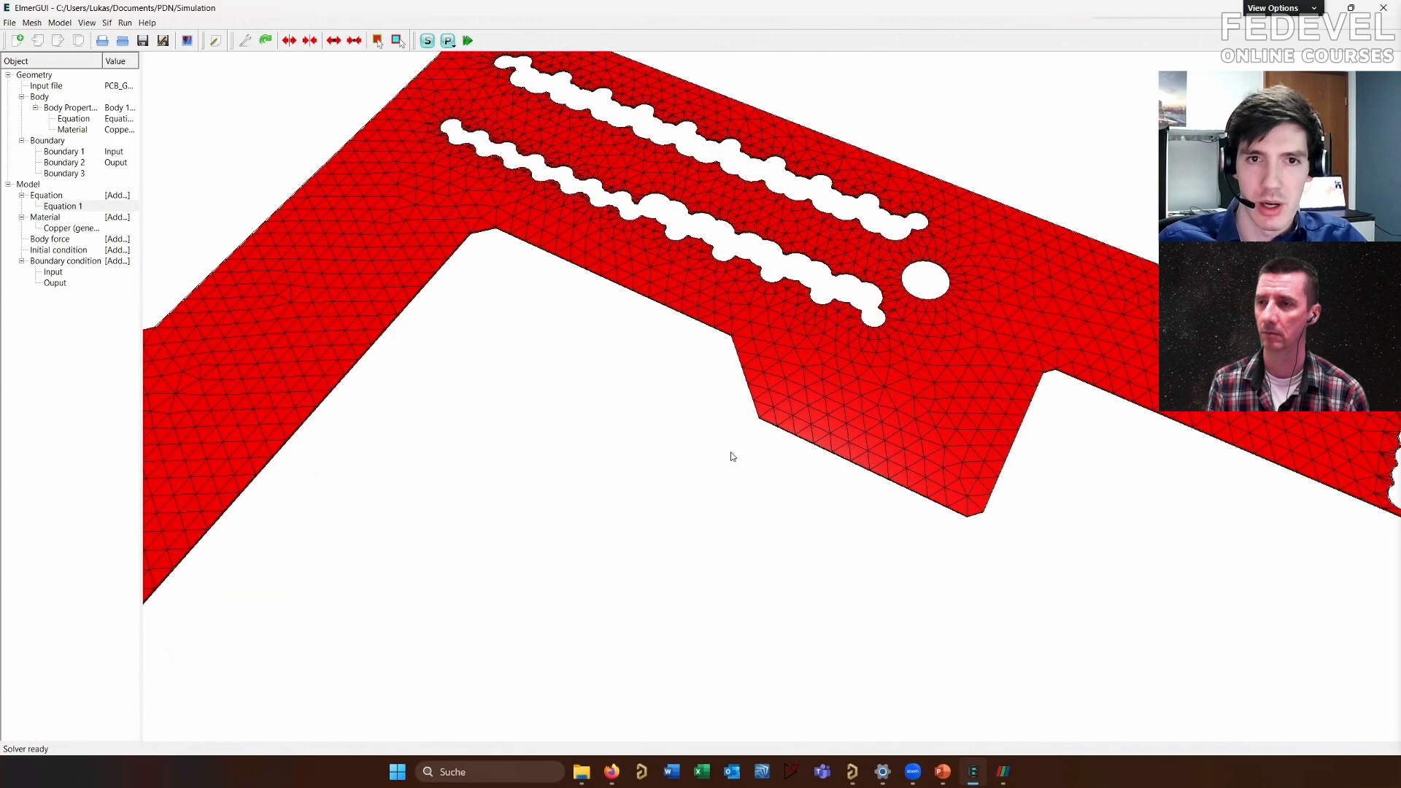
{"action": "middle_click_drag", "start_coordinate": [651, 289], "coordinate": [697, 365]}
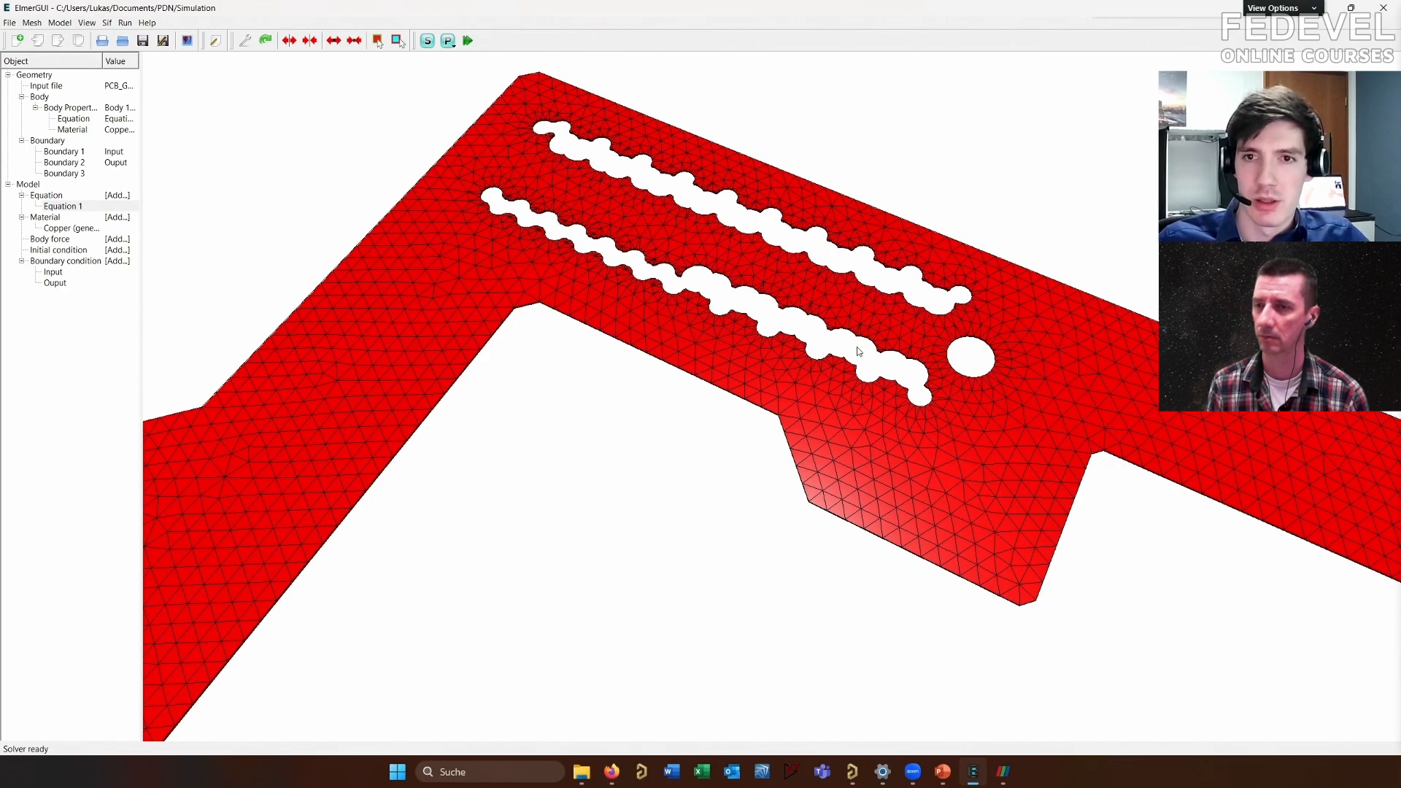
{"action": "middle_click_drag", "start_coordinate": [673, 297], "coordinate": [438, 244]}
{"action": "middle_click_drag", "start_coordinate": [803, 361], "coordinate": [625, 375]}
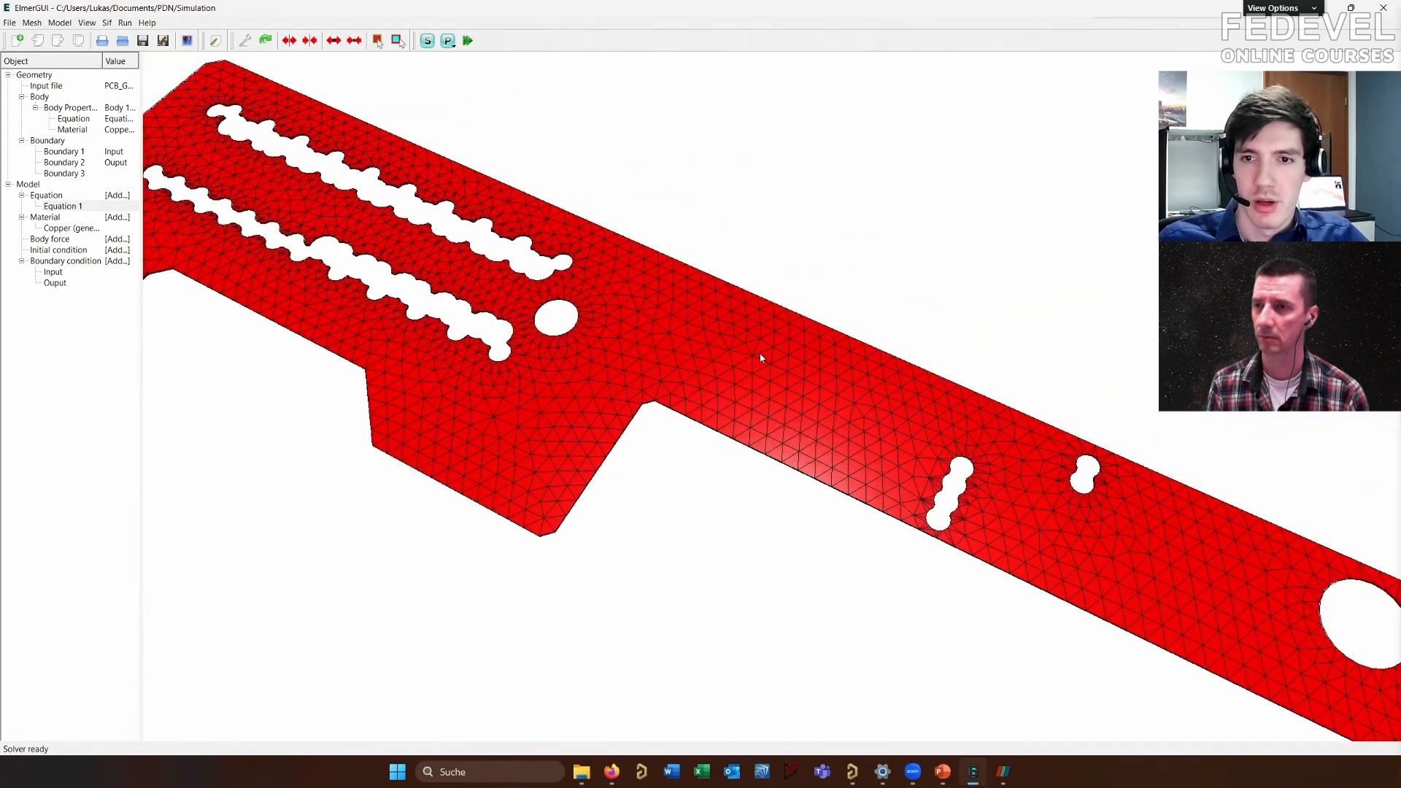
{"action": "middle_click_drag", "start_coordinate": [987, 443], "coordinate": [928, 447]}
{"action": "middle_click_drag", "start_coordinate": [636, 340], "coordinate": [1174, 507]}
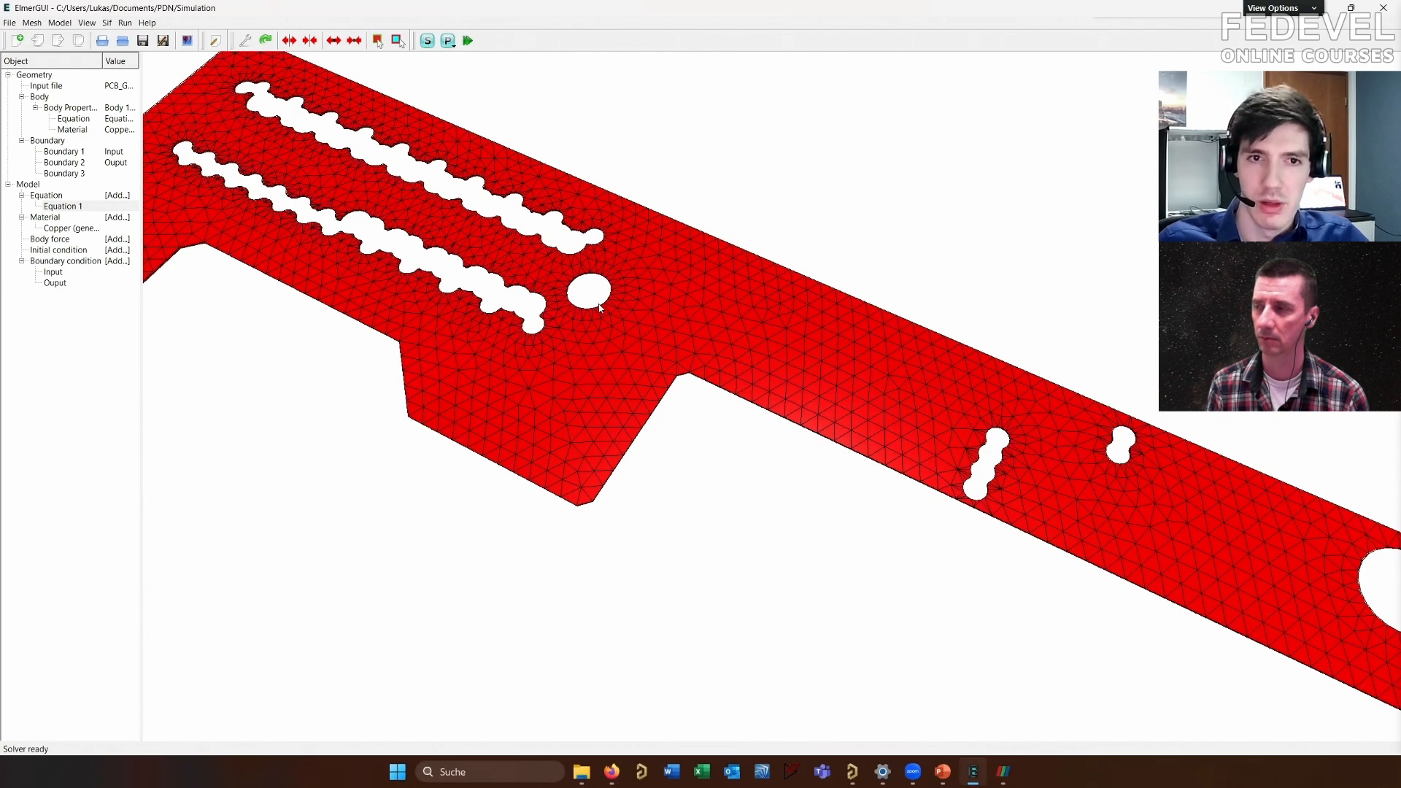
{"action": "left_click_drag", "start_coordinate": [619, 297], "coordinate": [619, 278]}
Open the Static Current Conduction solver settings of Equation 1 and enlarge the dialog to show all linear system options
{"action": "left_click", "coordinate": [66, 24]}
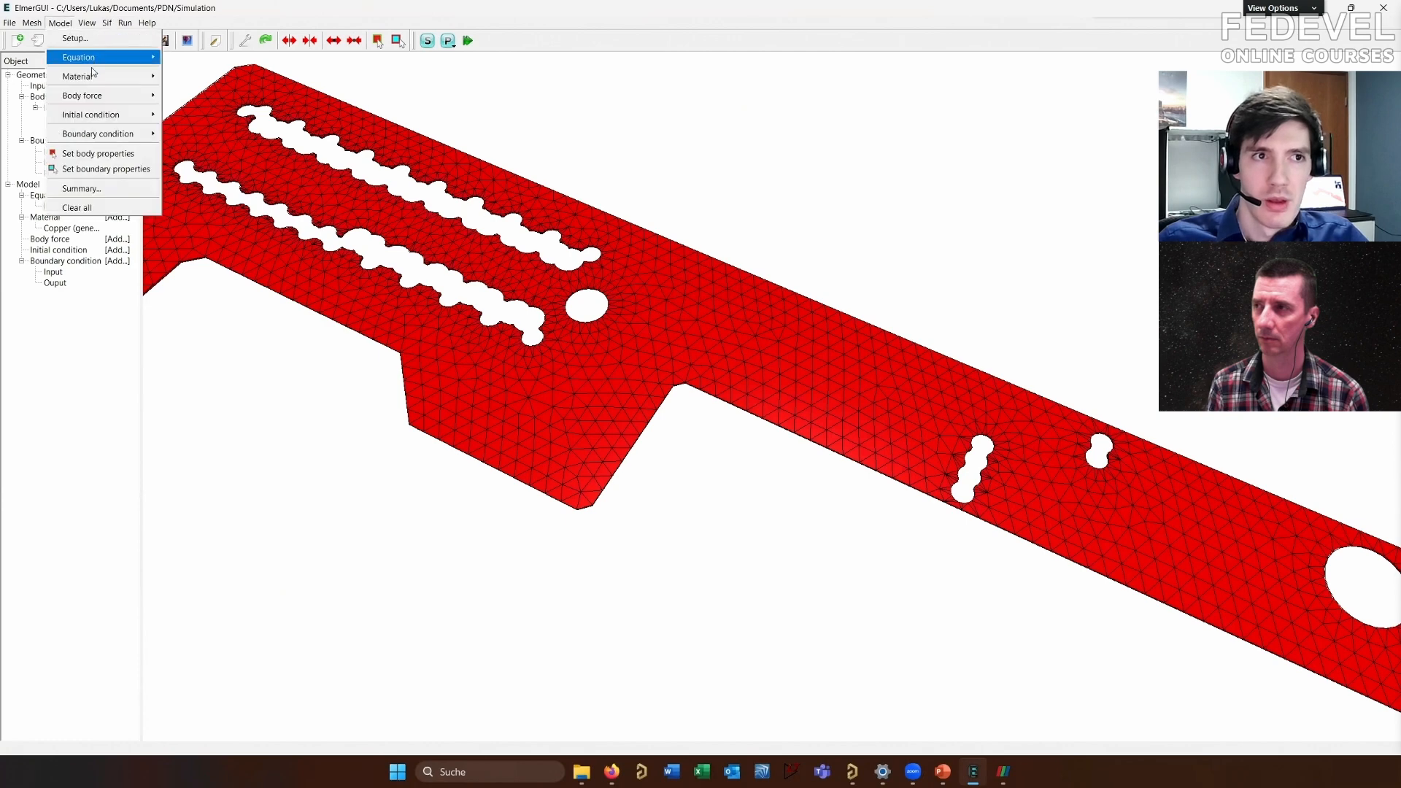
{"action": "mouse_move", "coordinate": [102, 60]}
{"action": "left_click", "coordinate": [180, 76]}
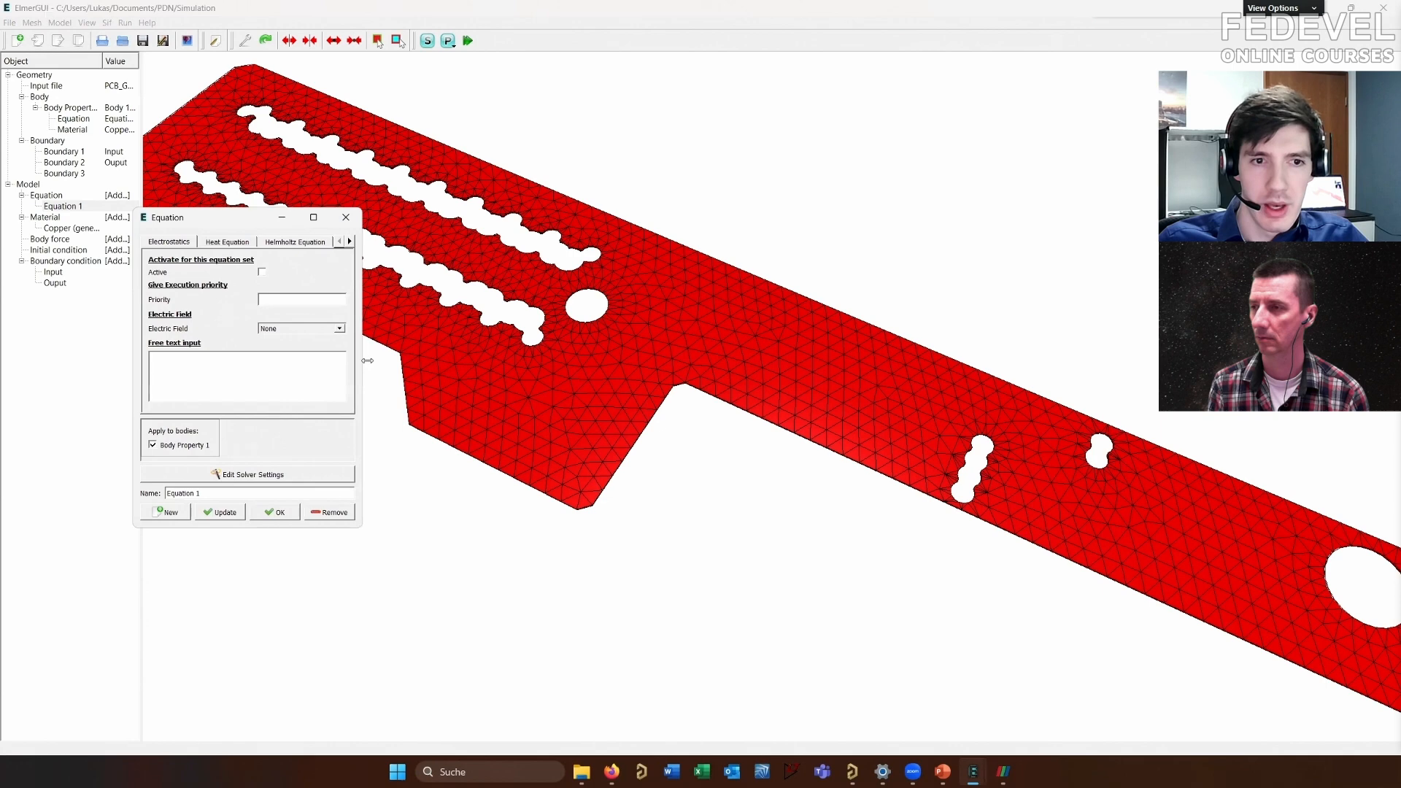
{"action": "left_click_drag", "start_coordinate": [367, 360], "coordinate": [1072, 360]}
{"action": "left_click", "coordinate": [928, 244]}
{"action": "left_click", "coordinate": [631, 474]}
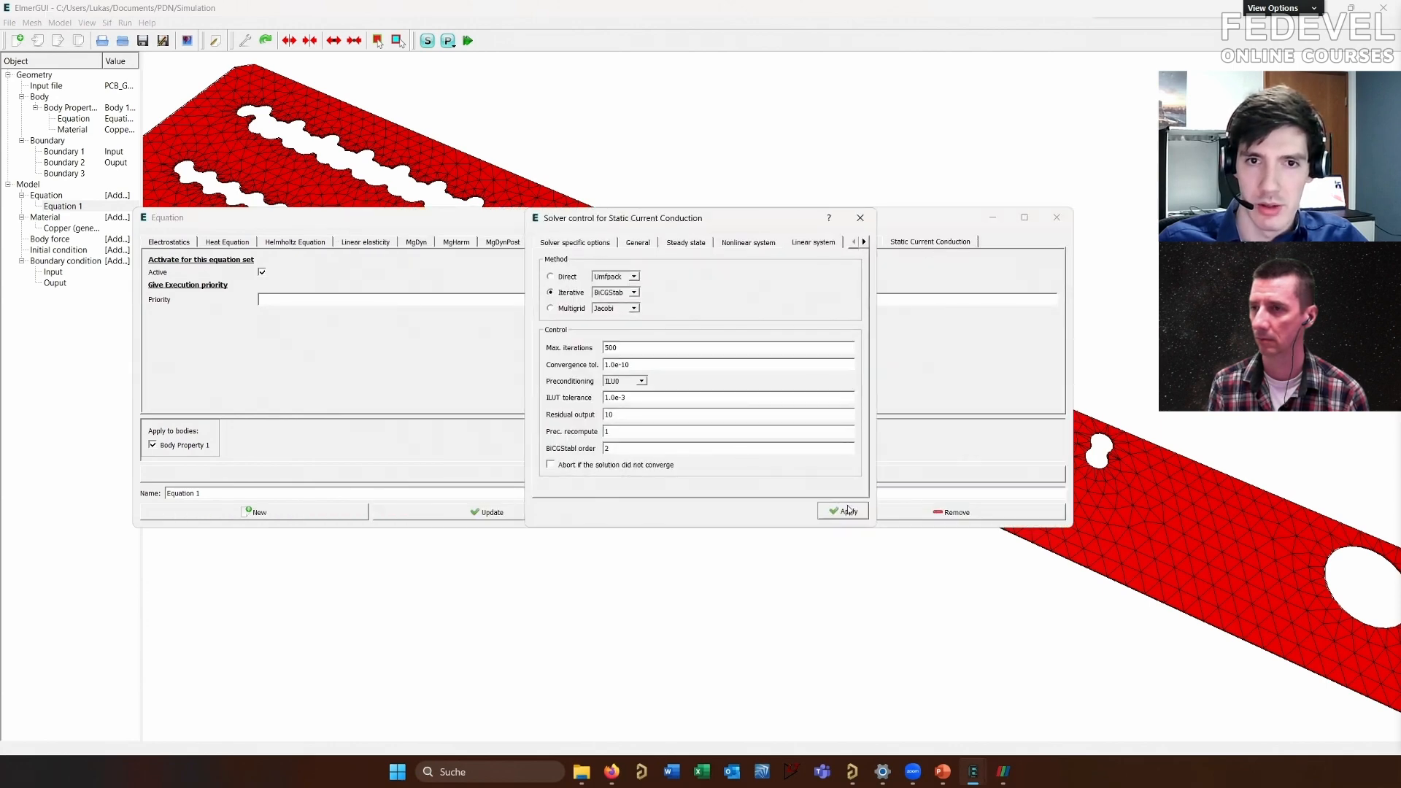
{"action": "left_click_drag", "start_coordinate": [875, 527], "coordinate": [1074, 644]}
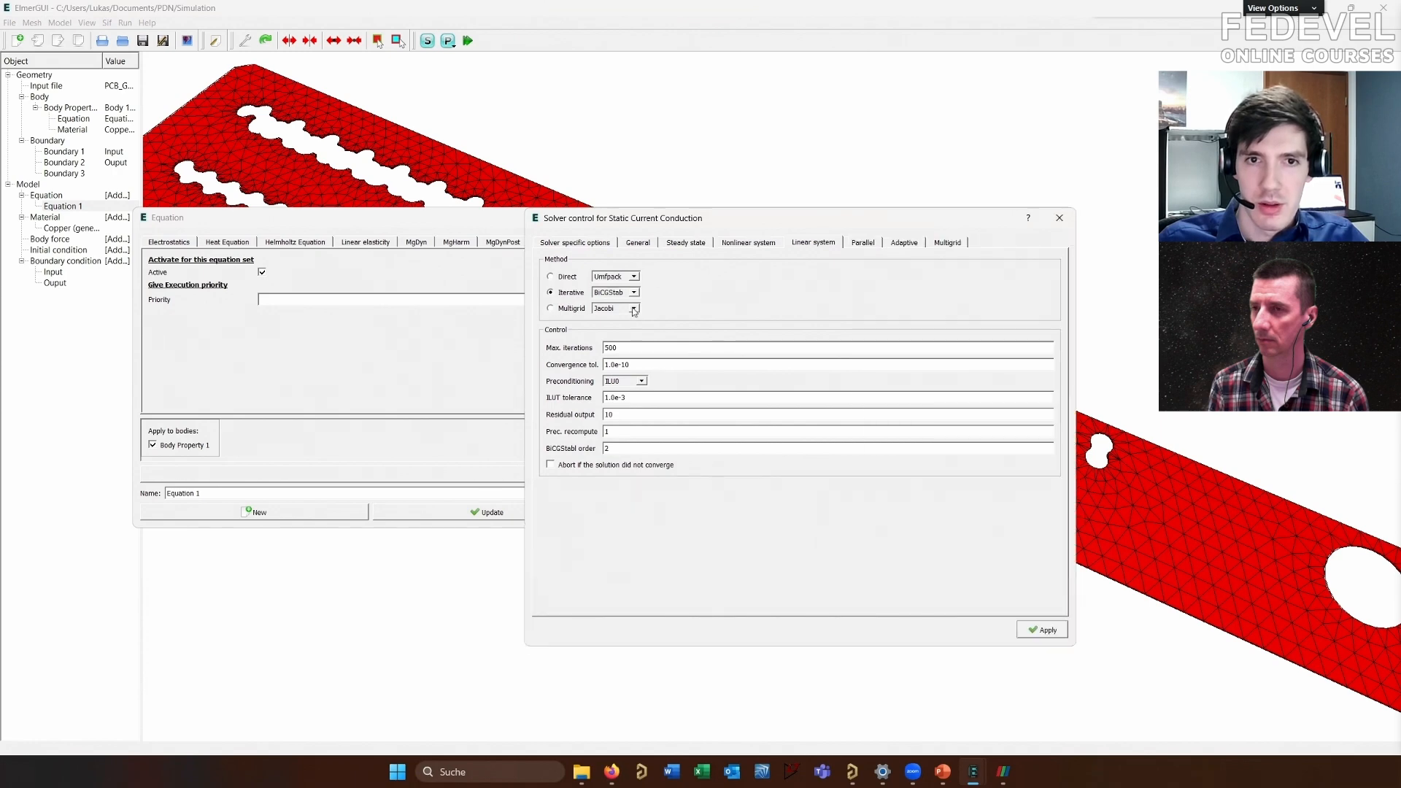
Set the linear system's iterative method to BiCGStabl and its preconditioning to ILU2
{"action": "left_click", "coordinate": [635, 294]}
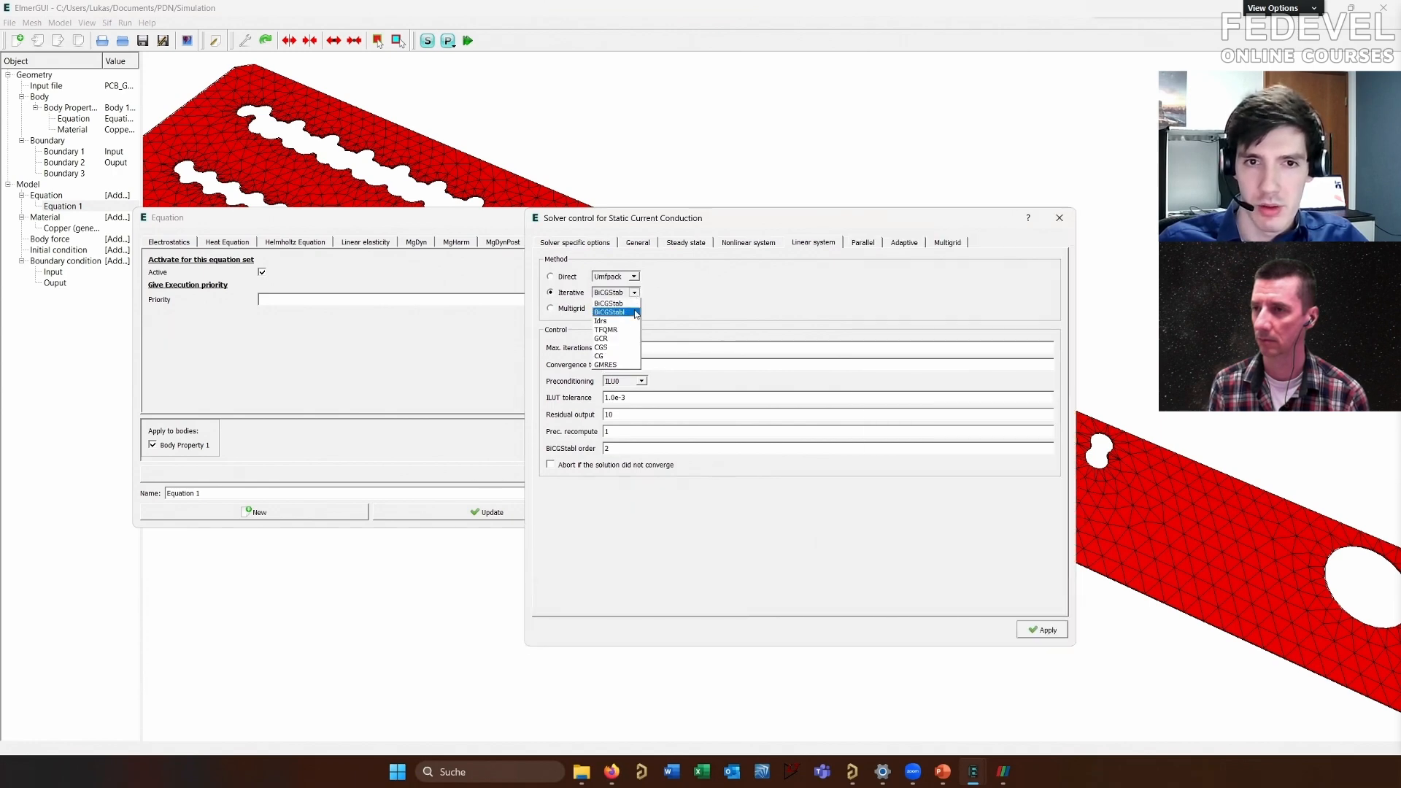
{"action": "left_click", "coordinate": [635, 312]}
{"action": "left_click", "coordinate": [642, 382]}
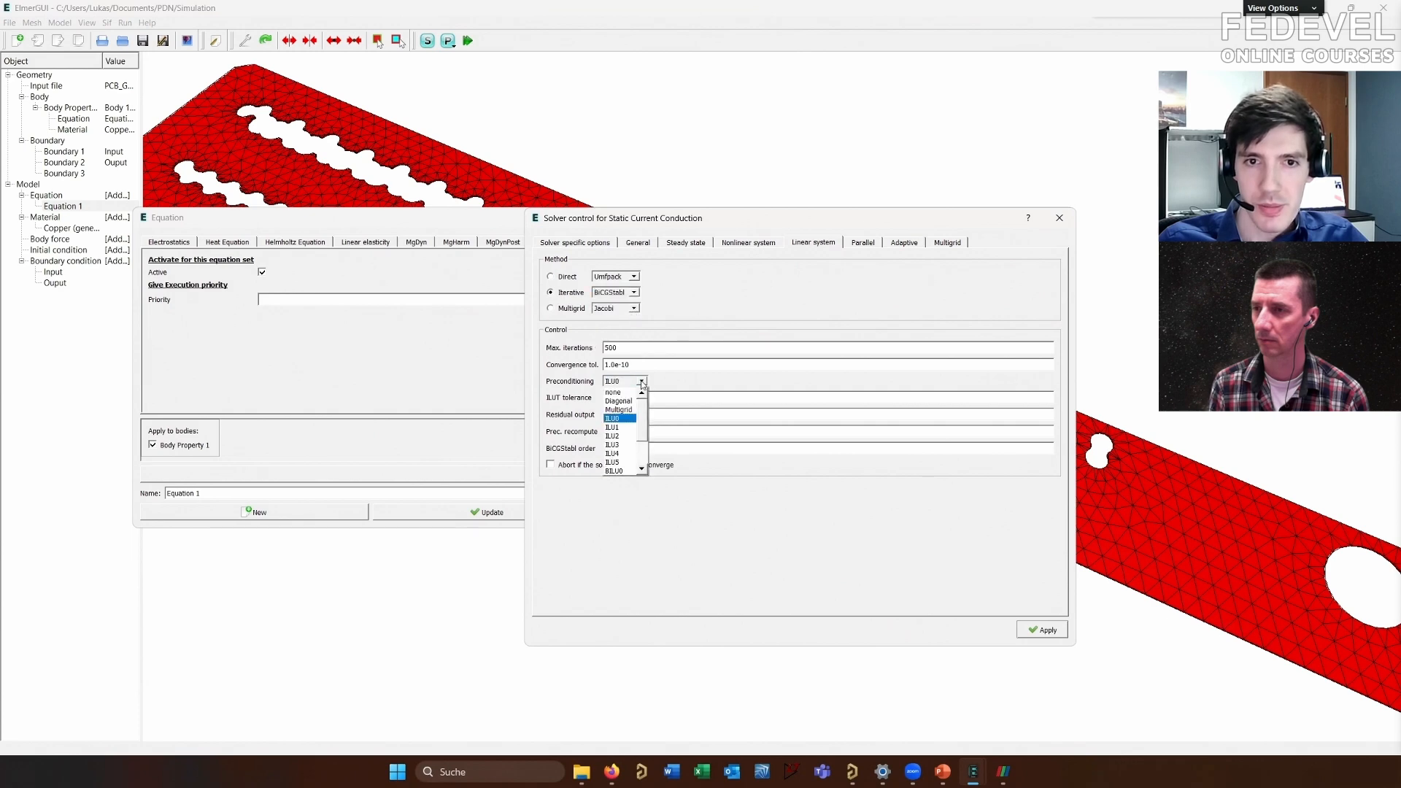
{"action": "left_click", "coordinate": [631, 426]}
{"action": "left_click", "coordinate": [650, 401]}
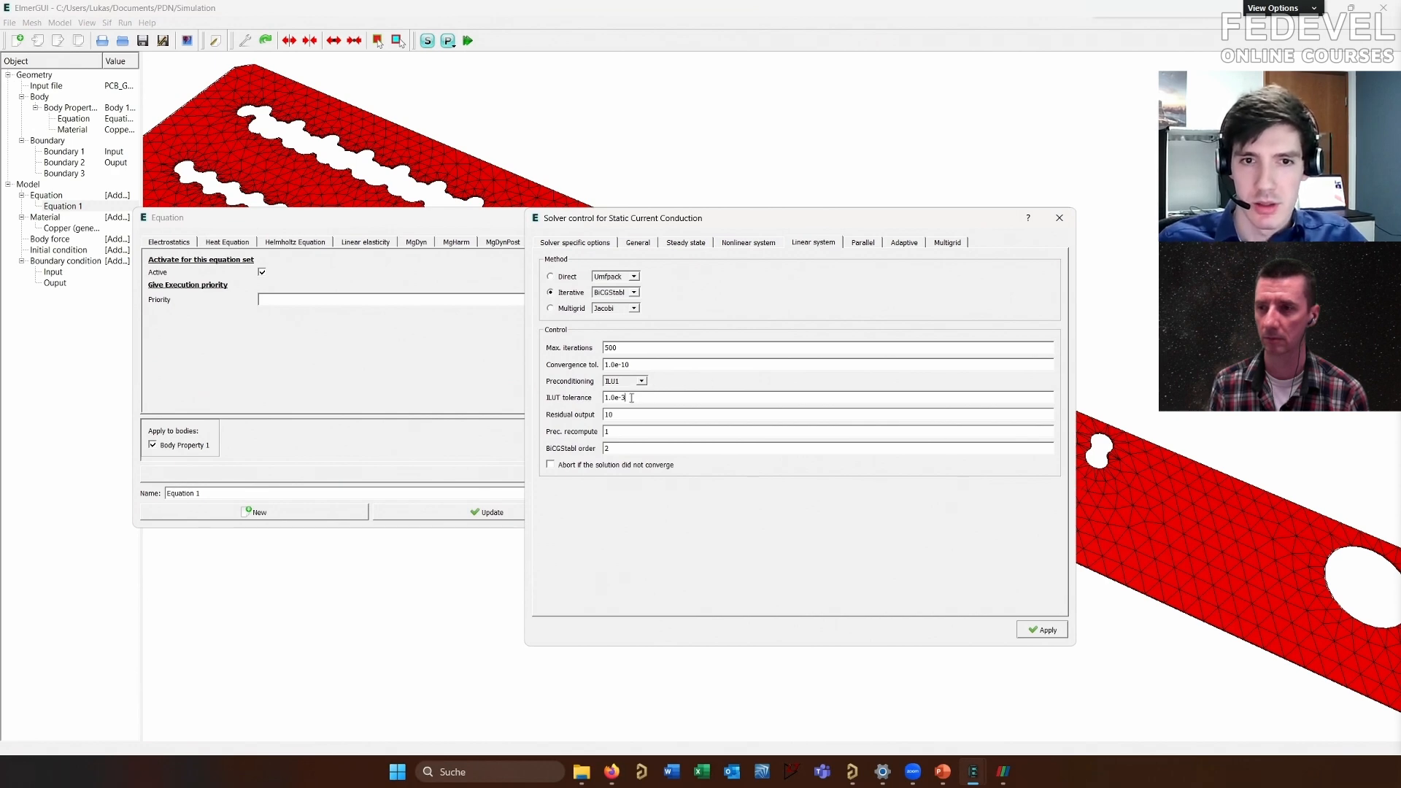
{"action": "left_click", "coordinate": [641, 380]}
{"action": "left_click", "coordinate": [620, 438]}
Set the linear system convergence tolerance to 1.0e-8, apply the solver settings and update Equation 1
{"action": "left_click", "coordinate": [637, 365]}
{"action": "key", "text": "BackSpace"}
{"action": "key", "text": "BackSpace"}
{"action": "type", "text": "8"}
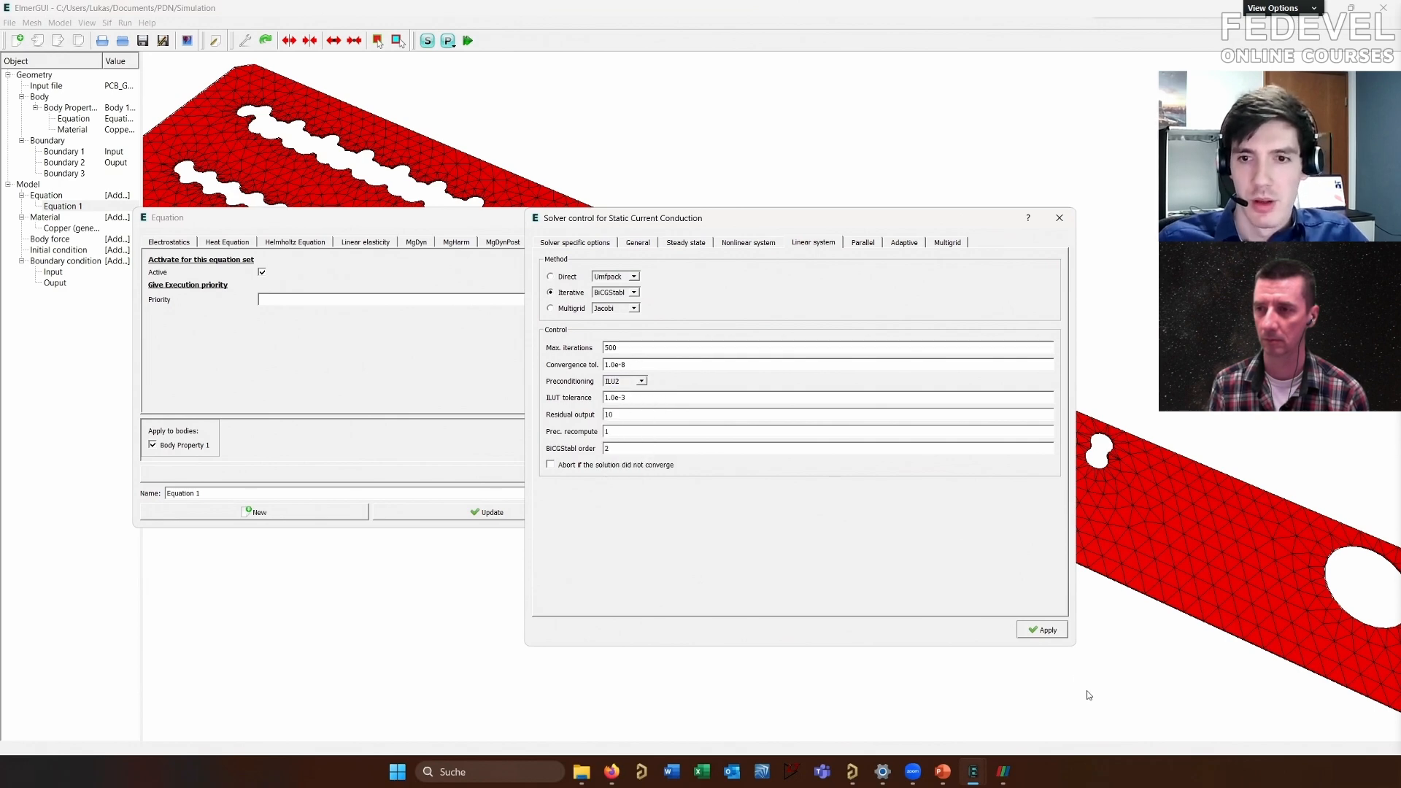
{"action": "left_click", "coordinate": [1058, 629]}
{"action": "left_click", "coordinate": [559, 510]}
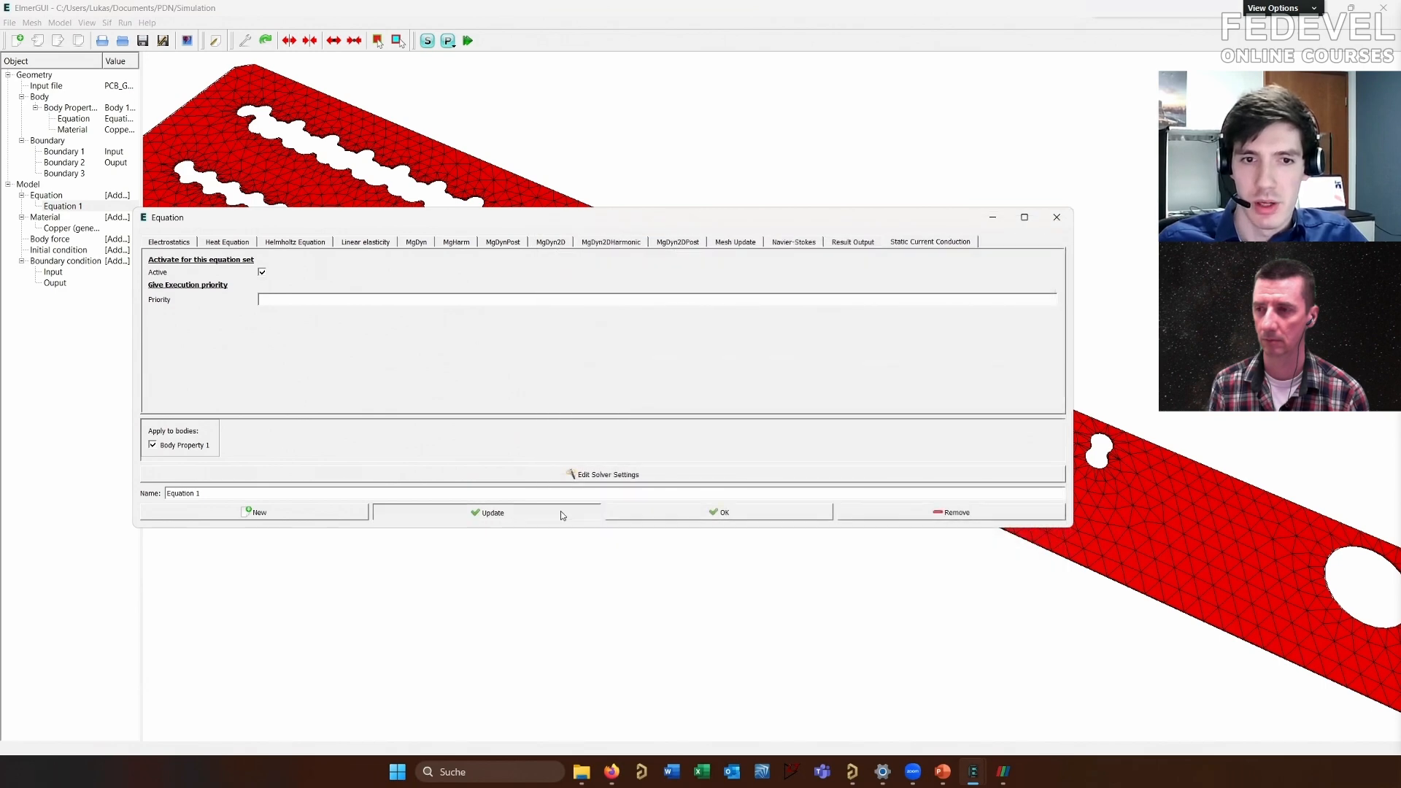
{"action": "left_click", "coordinate": [1057, 216]}
Regenerate the solver input file, open it for editing and save it as case.sif, replacing the existing file
{"action": "left_click", "coordinate": [109, 22]}
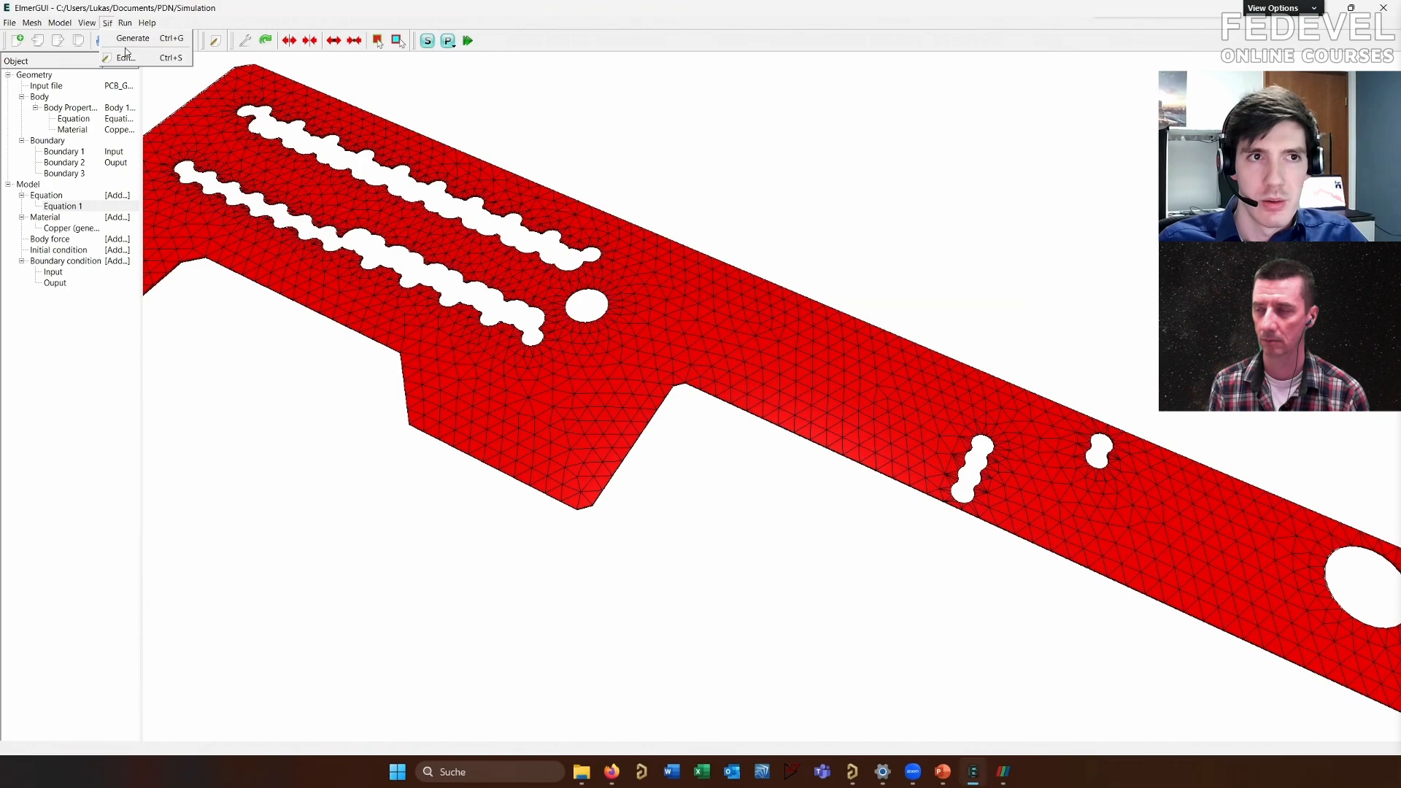
{"action": "left_click", "coordinate": [123, 57]}
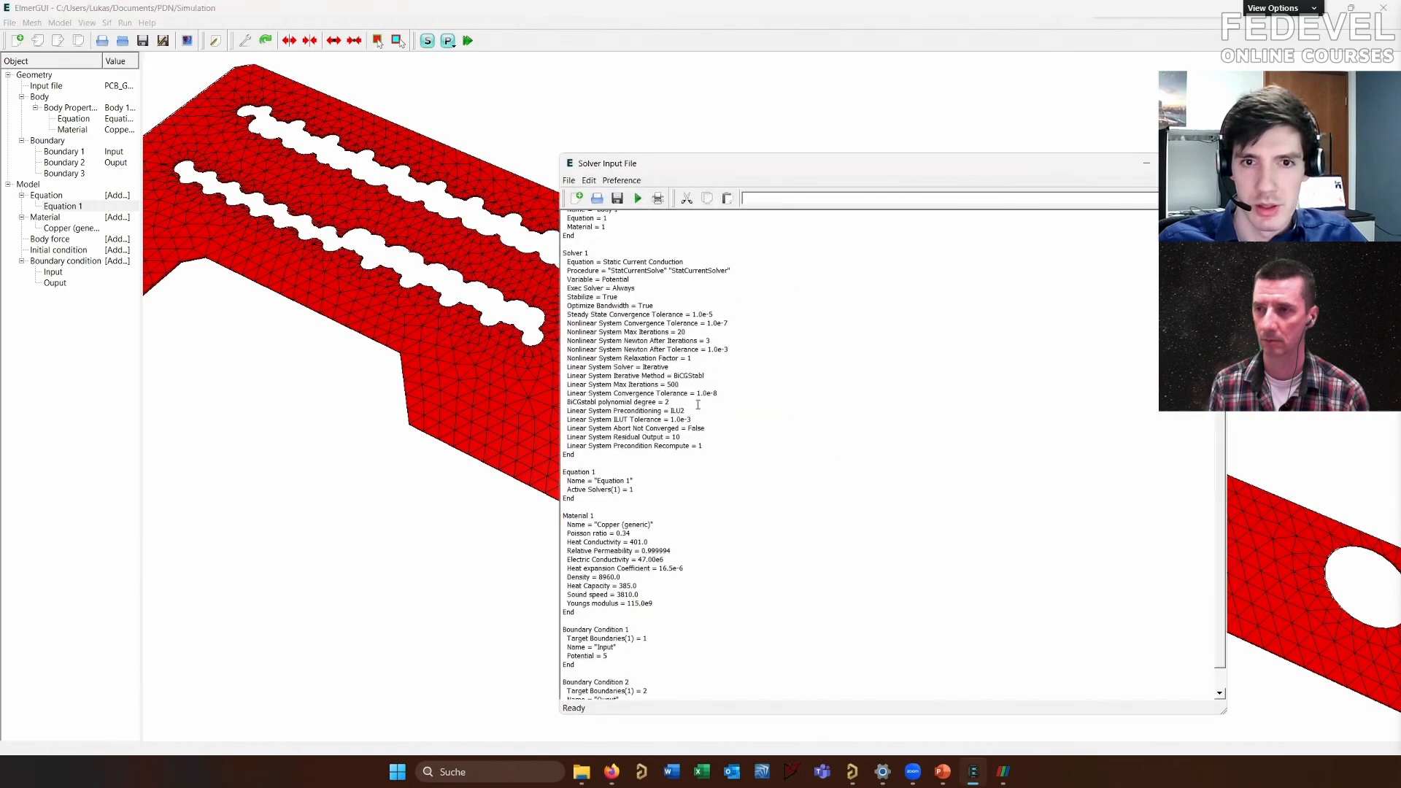
{"action": "left_click", "coordinate": [616, 198]}
{"action": "left_click", "coordinate": [566, 211]}
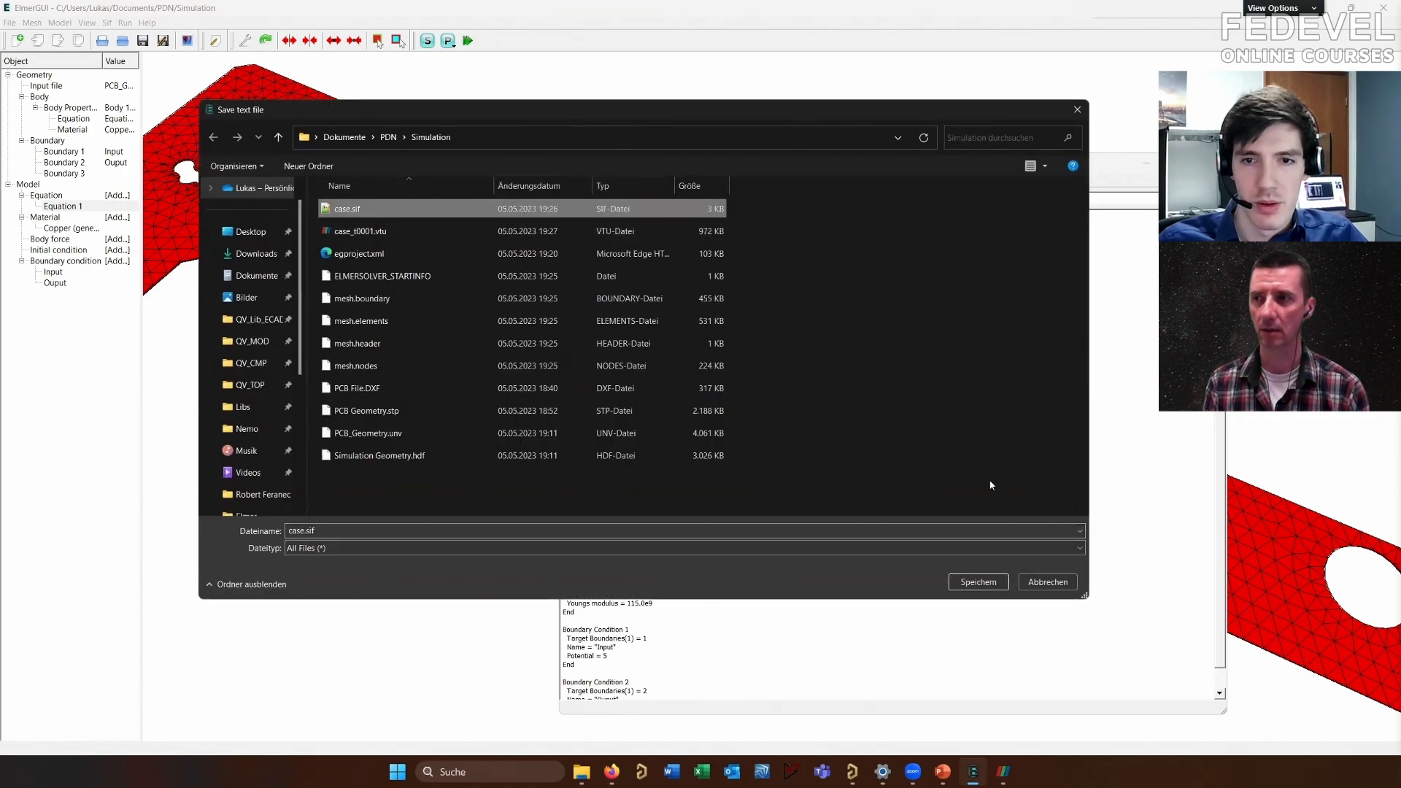
{"action": "left_click", "coordinate": [974, 579]}
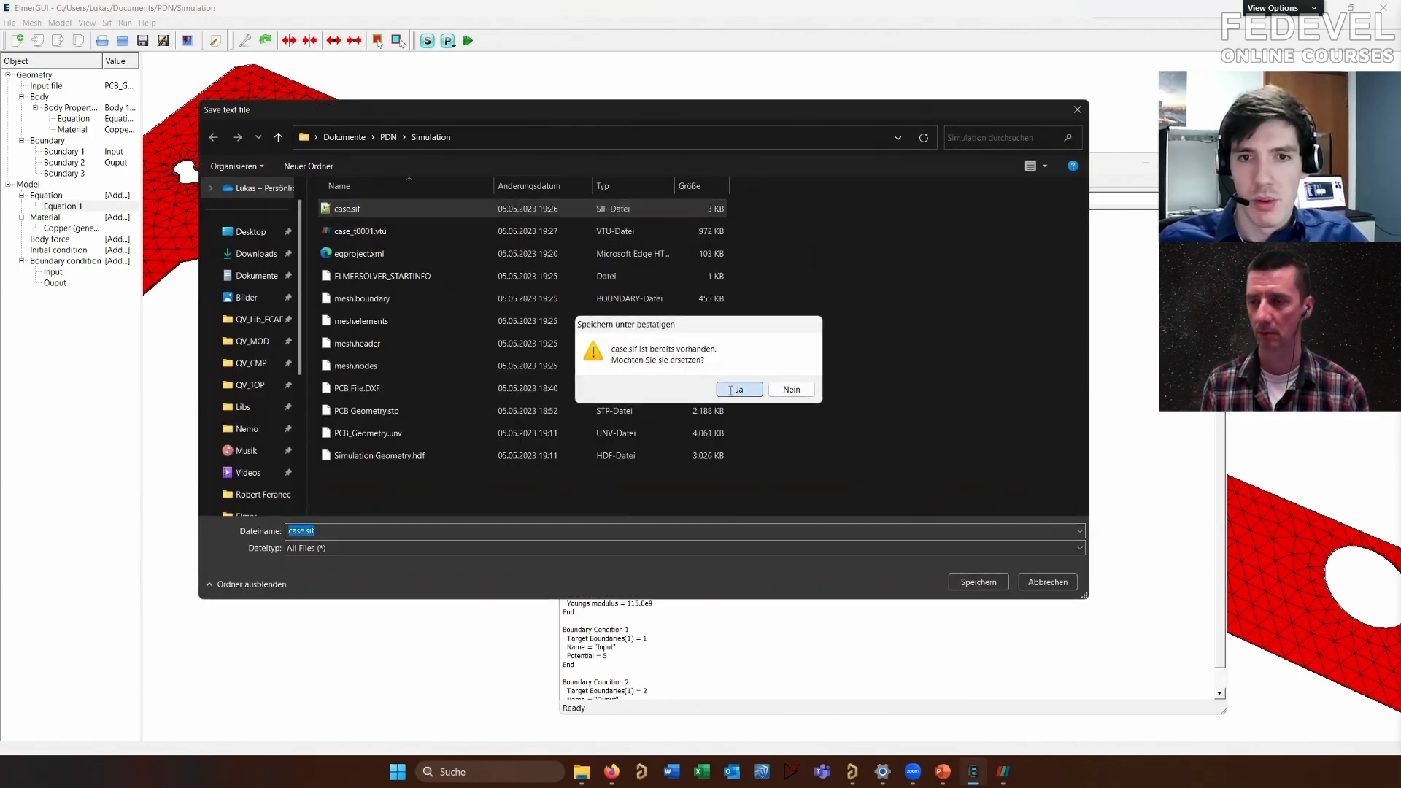
{"action": "left_click", "coordinate": [739, 389]}
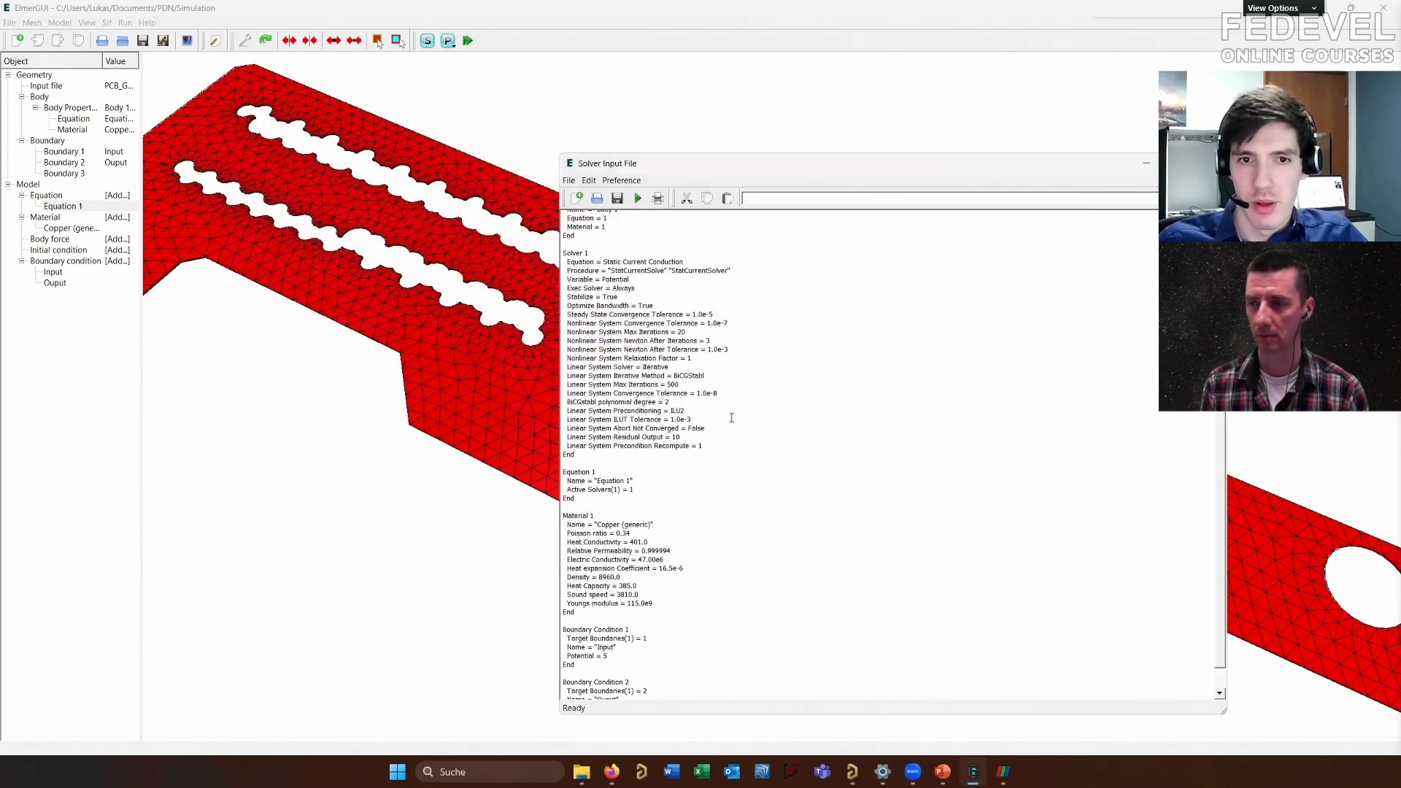
Set Linear System Max Iterations to 1000 in the Solver 1 block of the solver input file
{"action": "mouse_move", "coordinate": [661, 410]}
{"action": "left_mouse_down"}
{"action": "mouse_move", "coordinate": [684, 411]}
{"action": "mouse_move", "coordinate": [671, 411]}
{"action": "left_mouse_up"}
{"action": "left_click", "coordinate": [684, 411]}
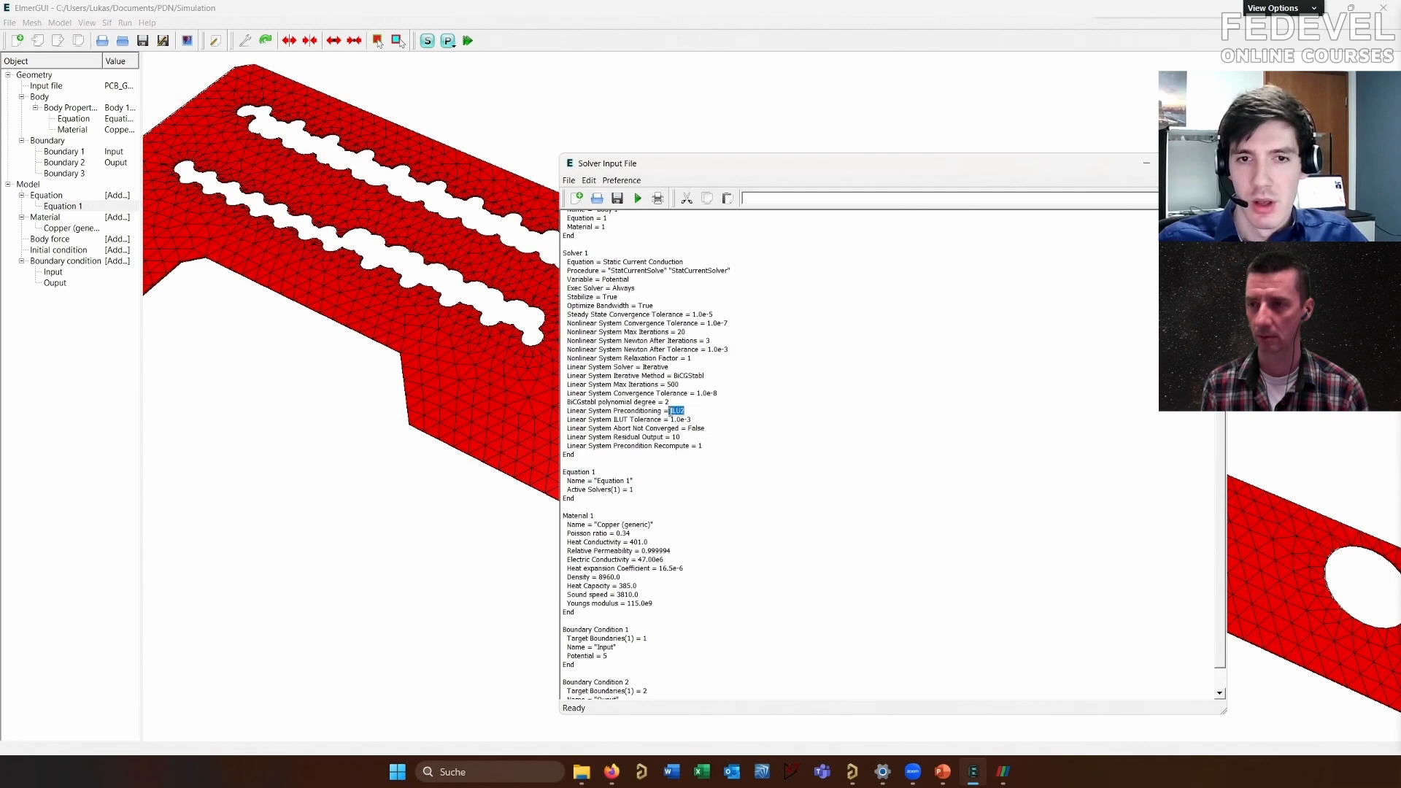
{"action": "left_click", "coordinate": [714, 419]}
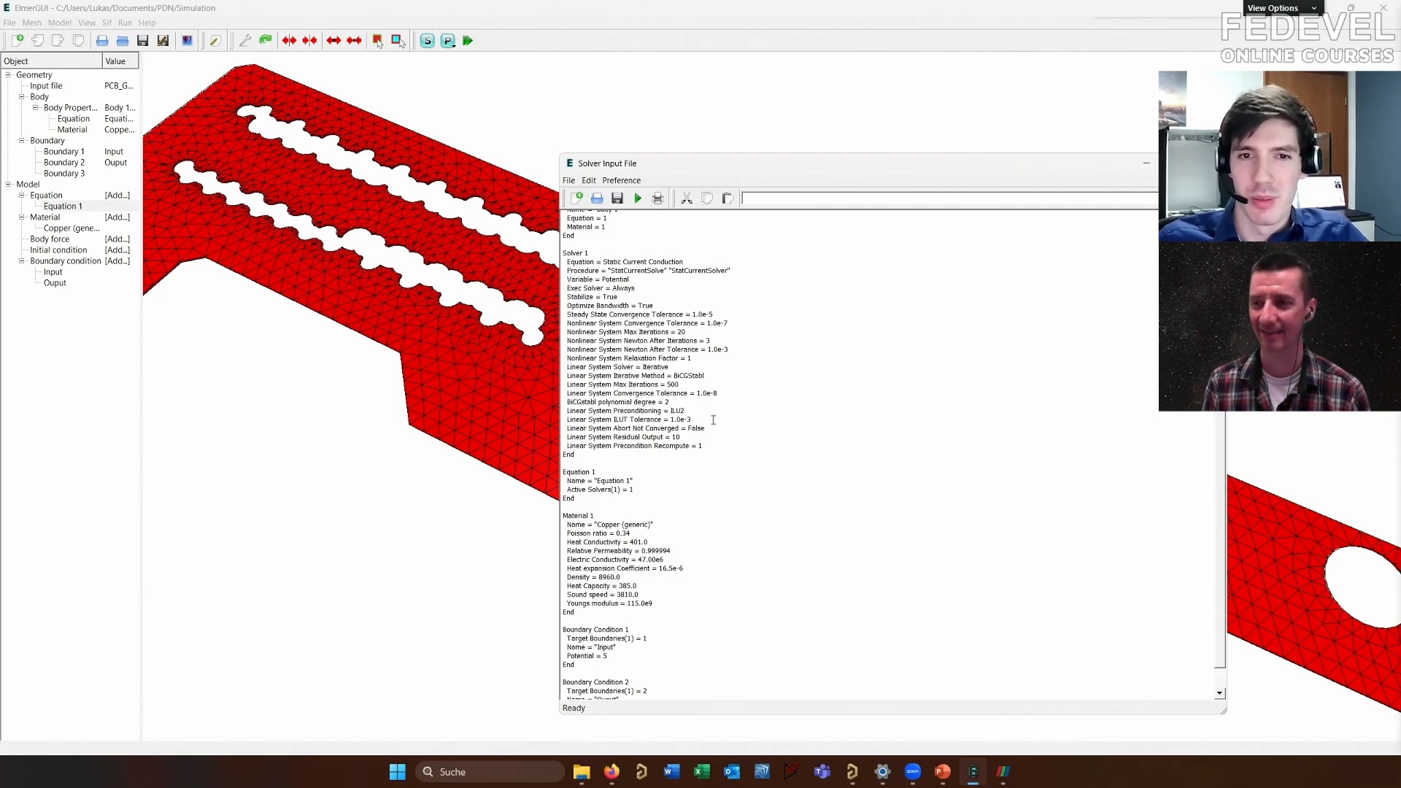
{"action": "left_click_drag", "start_coordinate": [680, 384], "coordinate": [668, 383]}
{"action": "type", "text": "1000"}
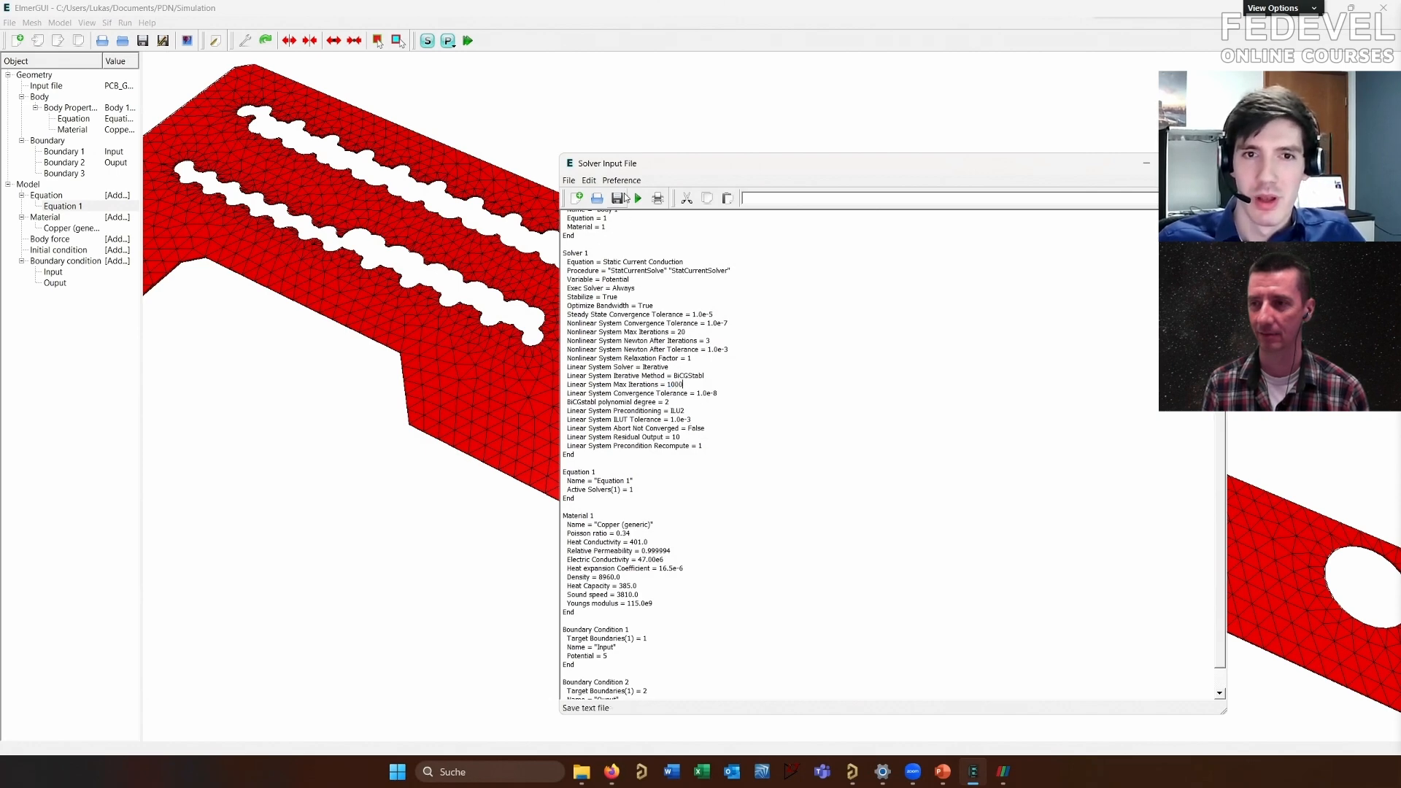
Save the edited solver input file over case.sif and run the solver
{"action": "left_click", "coordinate": [618, 198]}
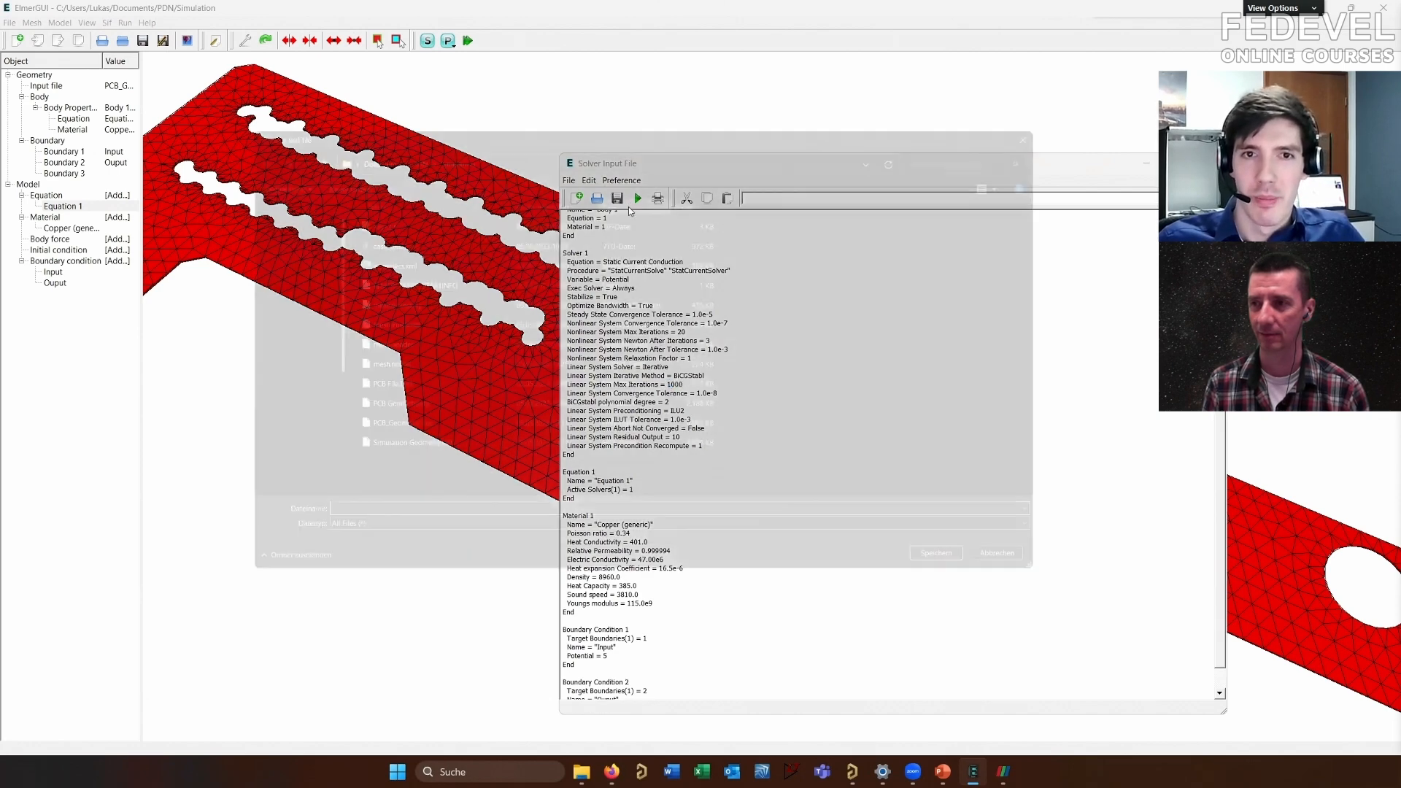
{"action": "double_click", "coordinate": [606, 209]}
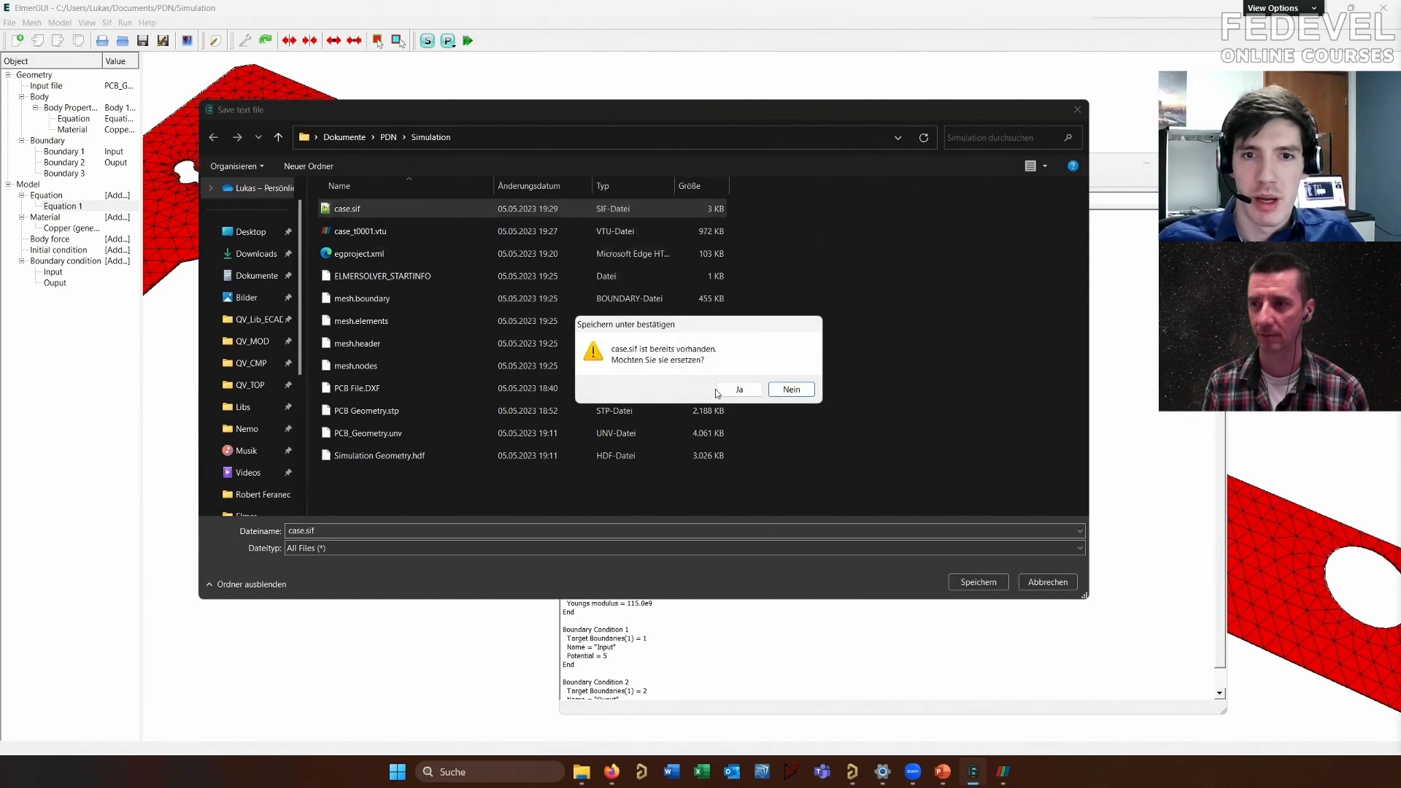
{"action": "left_click", "coordinate": [737, 389]}
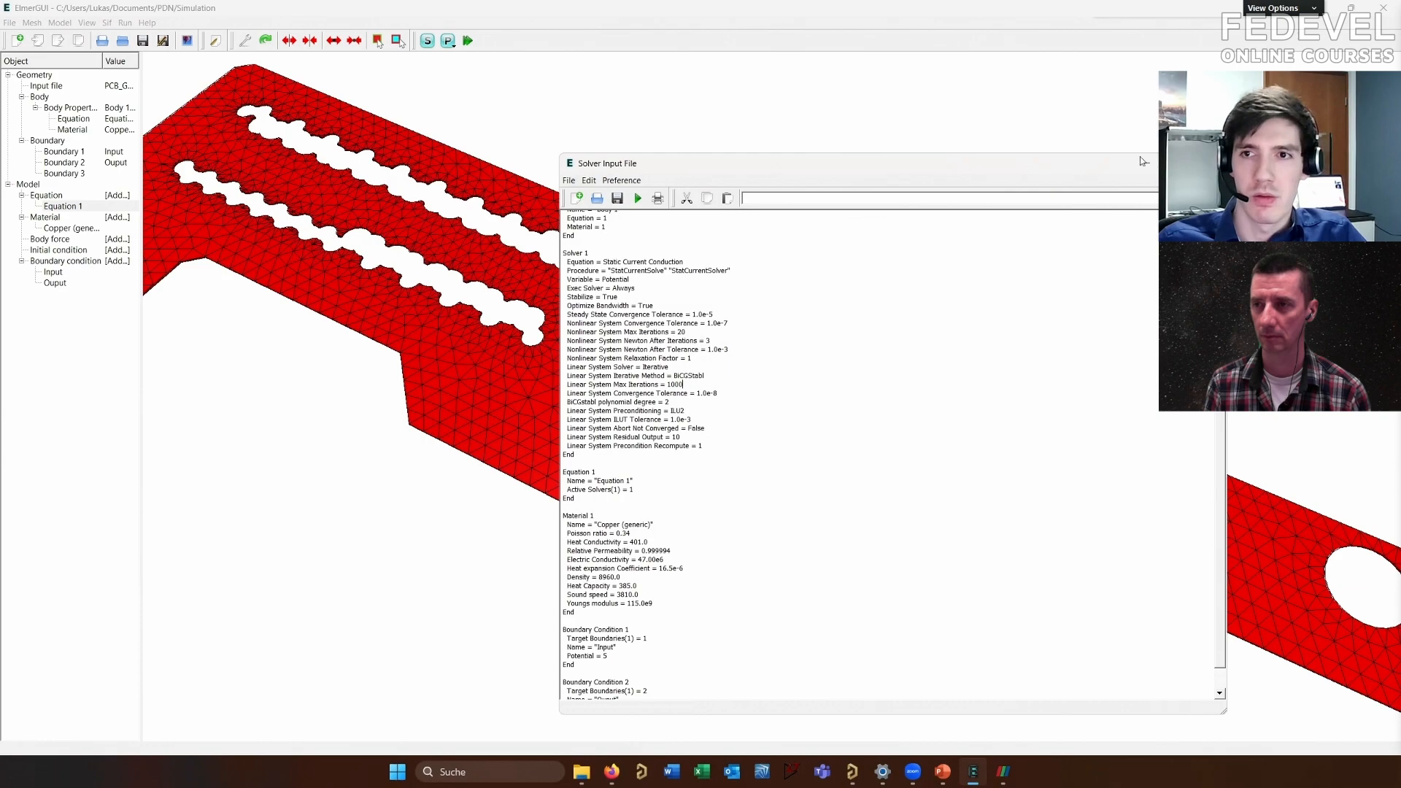
{"action": "left_click", "coordinate": [425, 43]}
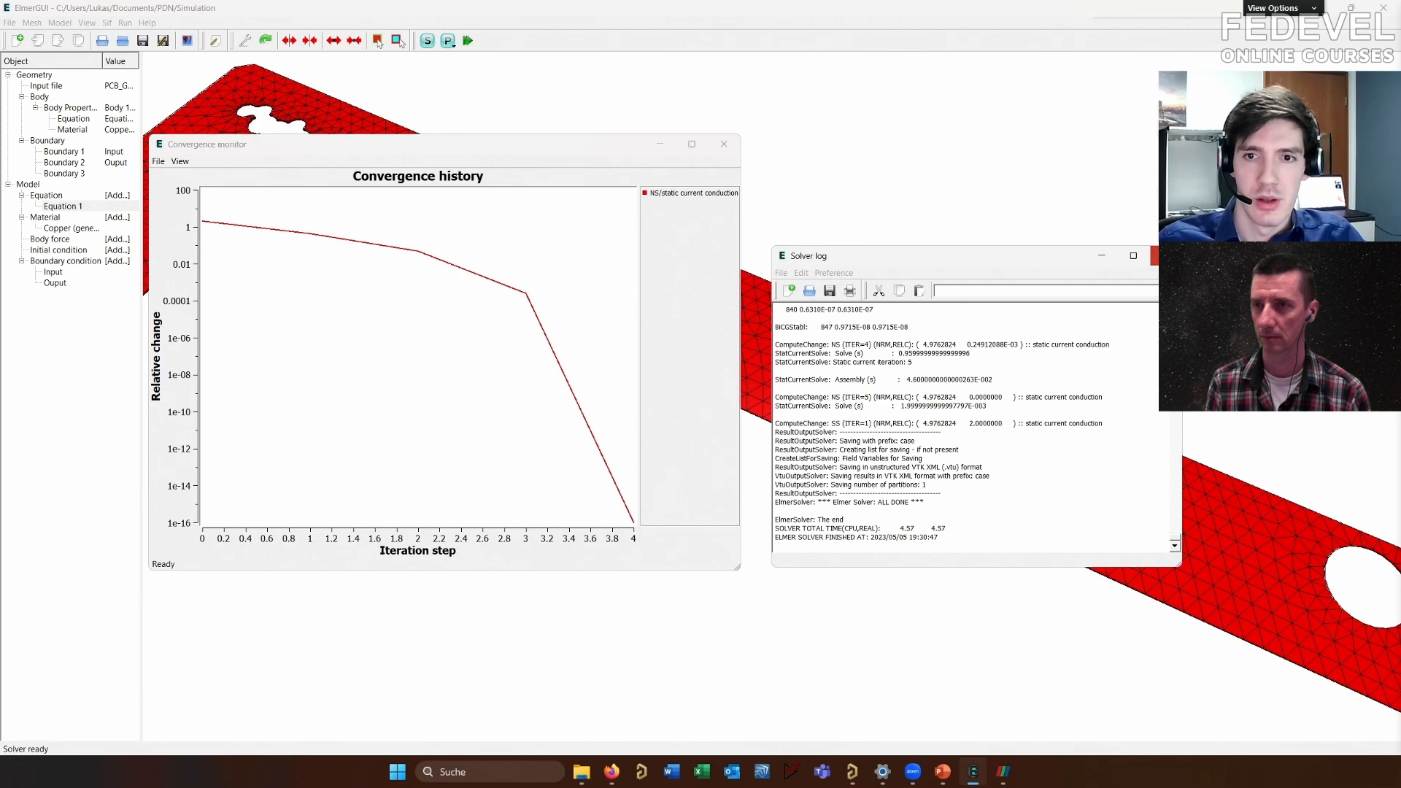
Close the solver log, the convergence monitor and ElmerGUI
{"action": "left_click", "coordinate": [1155, 256]}
{"action": "left_click", "coordinate": [724, 144]}
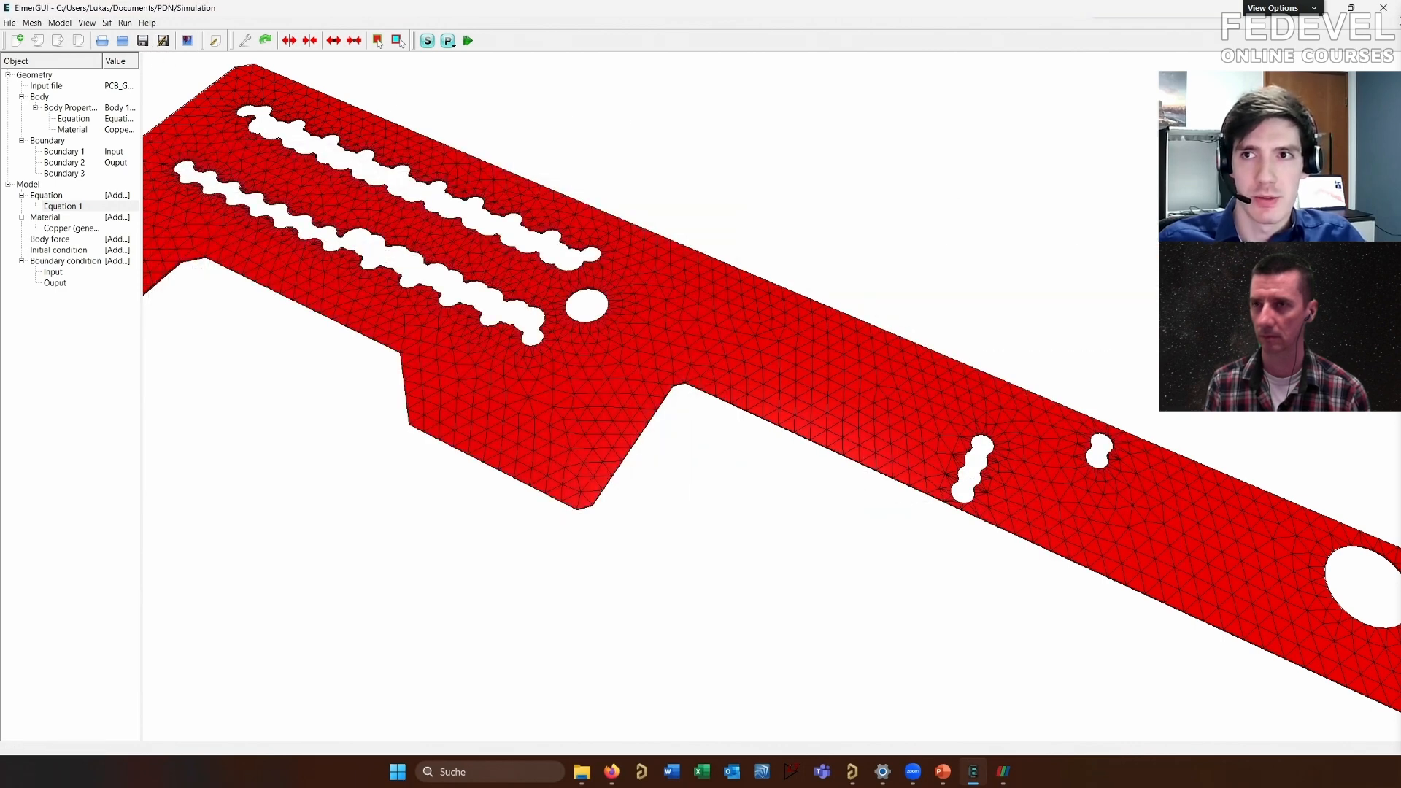
{"action": "left_click", "coordinate": [1384, 8]}
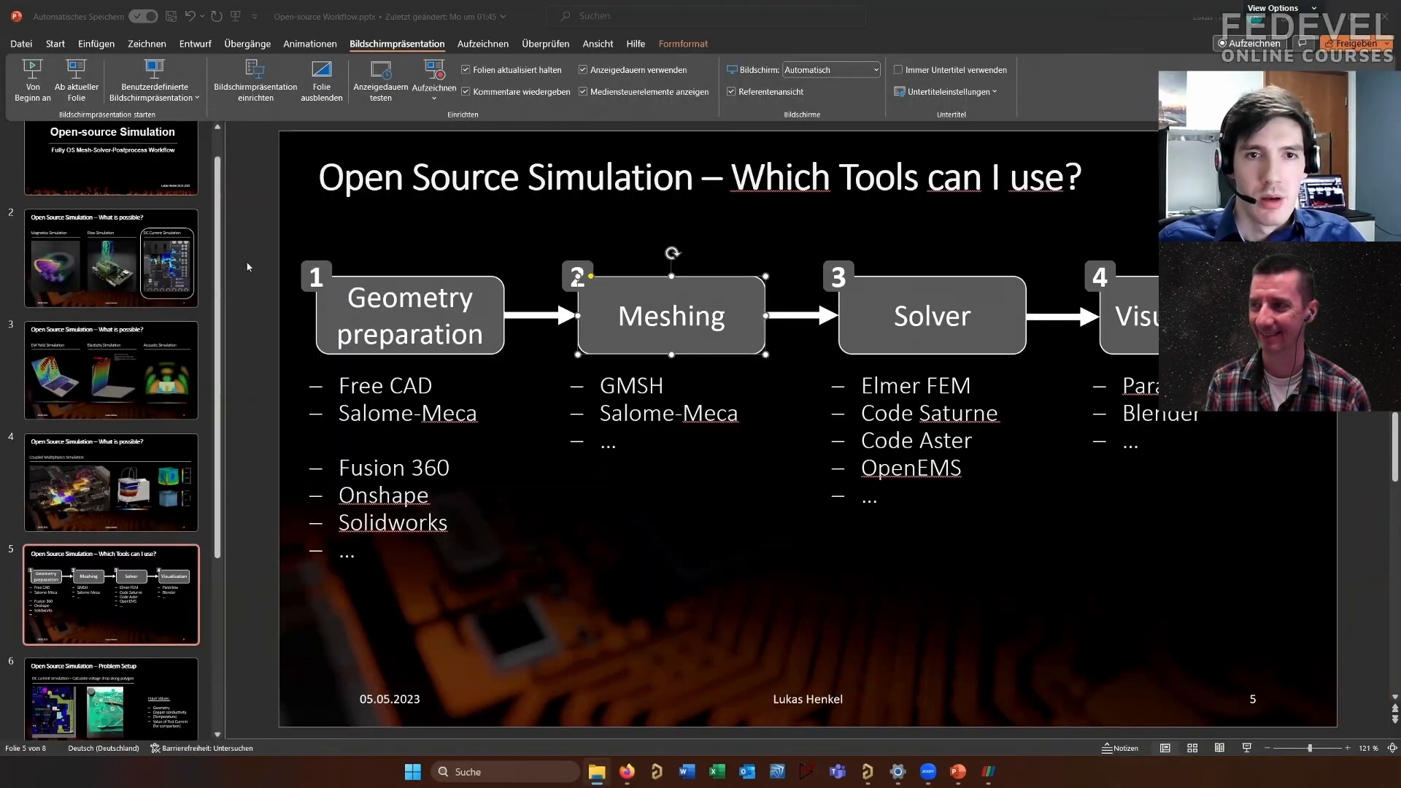
Switch to File Explorer and select the result file case_t0001.vtu in the Simulation folder
{"action": "left_click", "coordinate": [597, 772]}
{"action": "left_click", "coordinate": [400, 170]}
{"action": "left_click", "coordinate": [376, 152]}
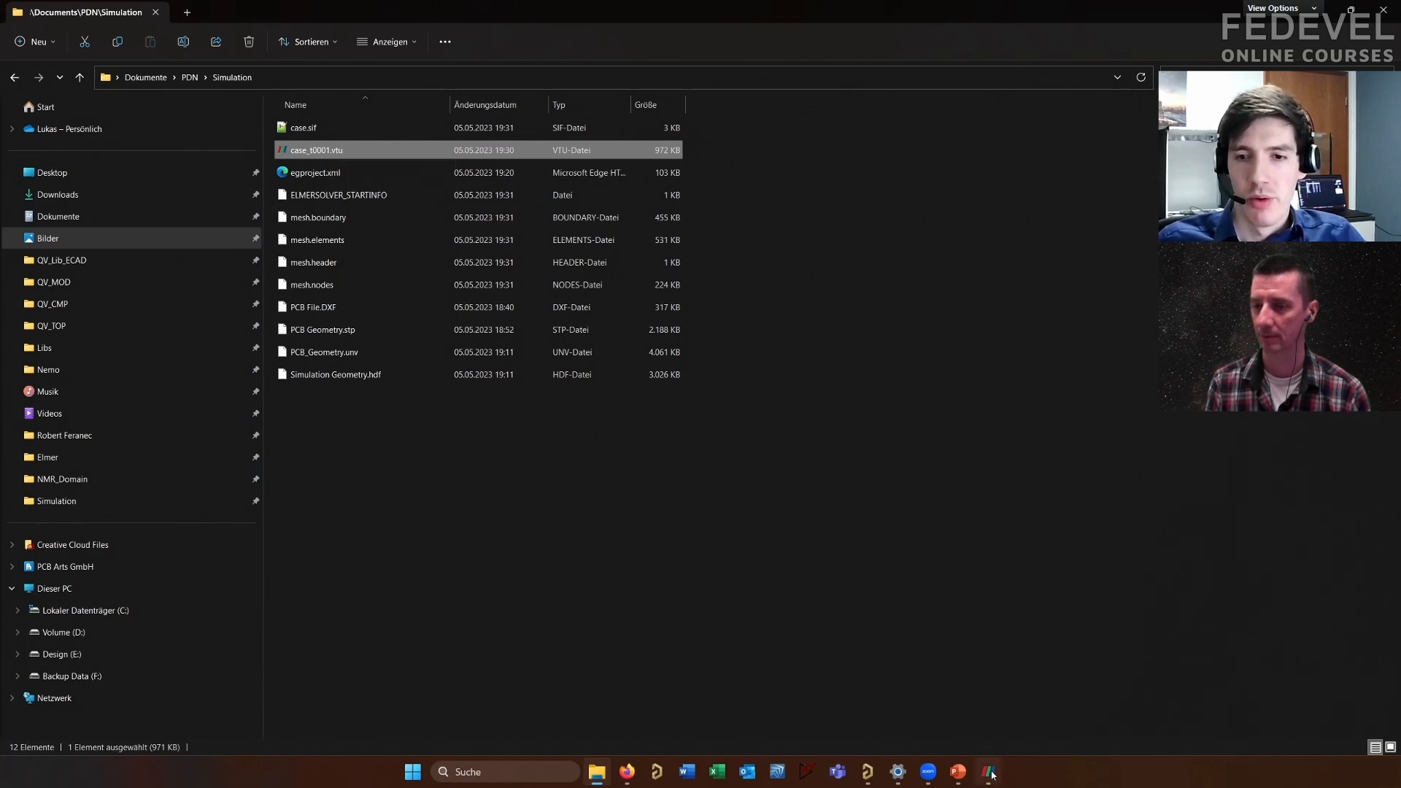
Switch to the already running ParaView session, stop the laptop field animation and close that session
{"action": "mouse_move", "coordinate": [991, 773]}
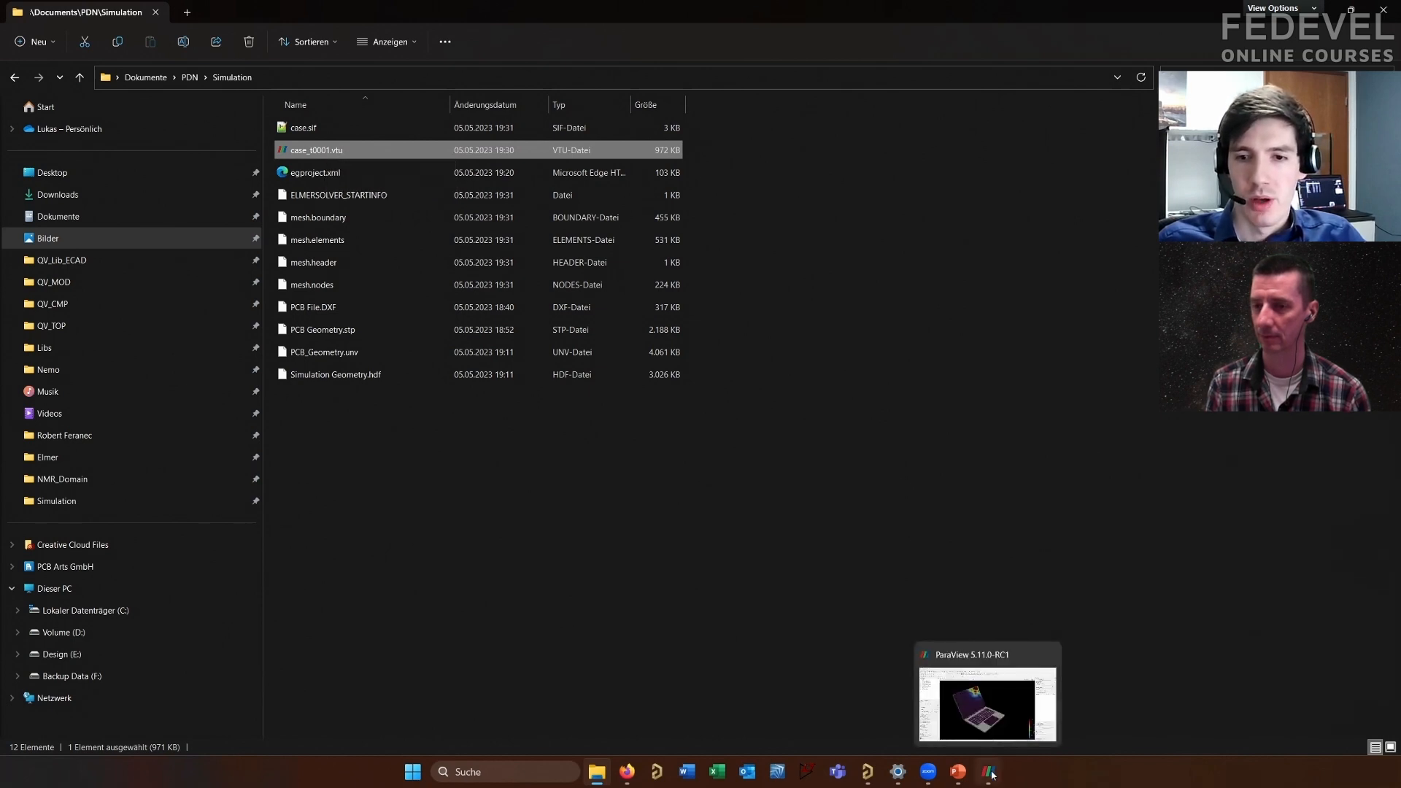
{"action": "left_click", "coordinate": [992, 726]}
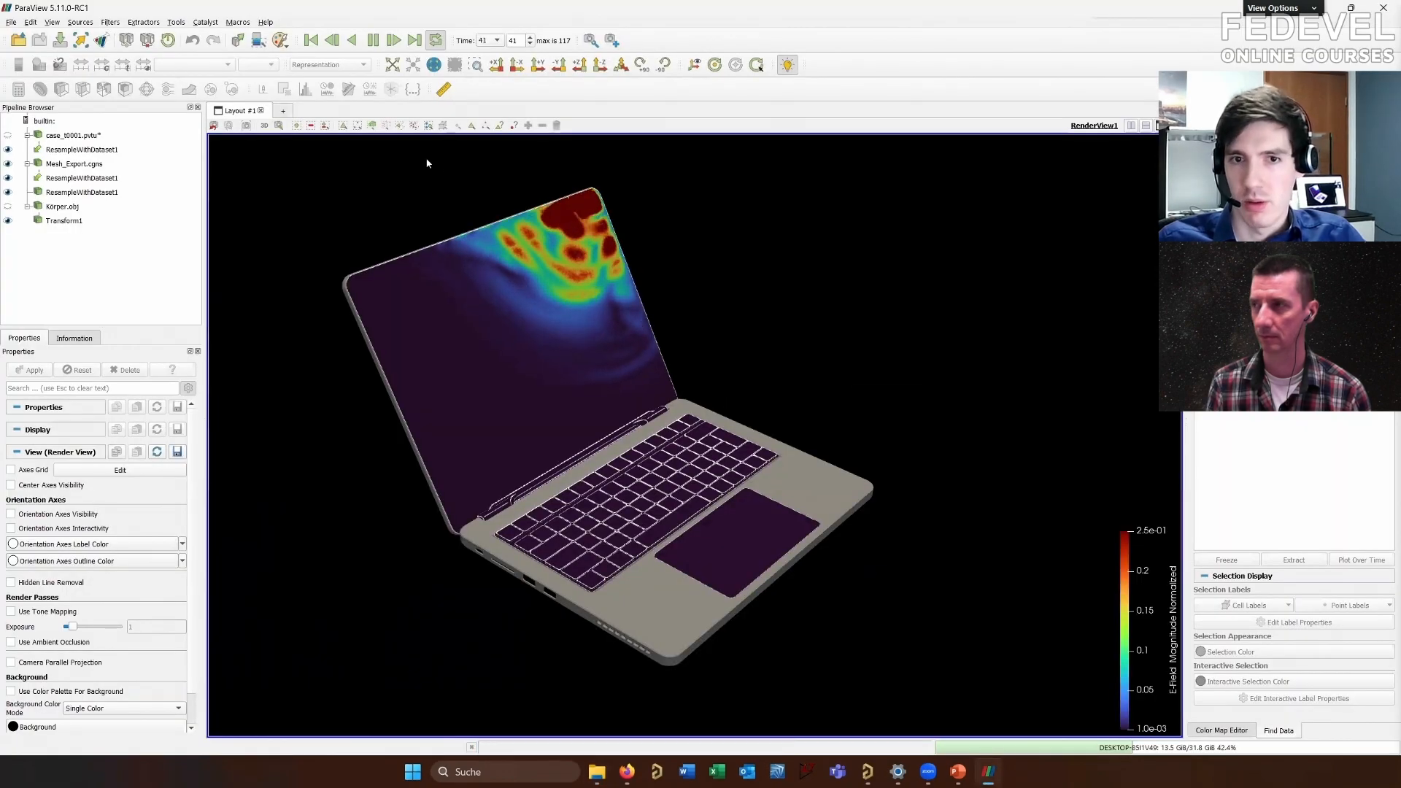
{"action": "left_click", "coordinate": [373, 41]}
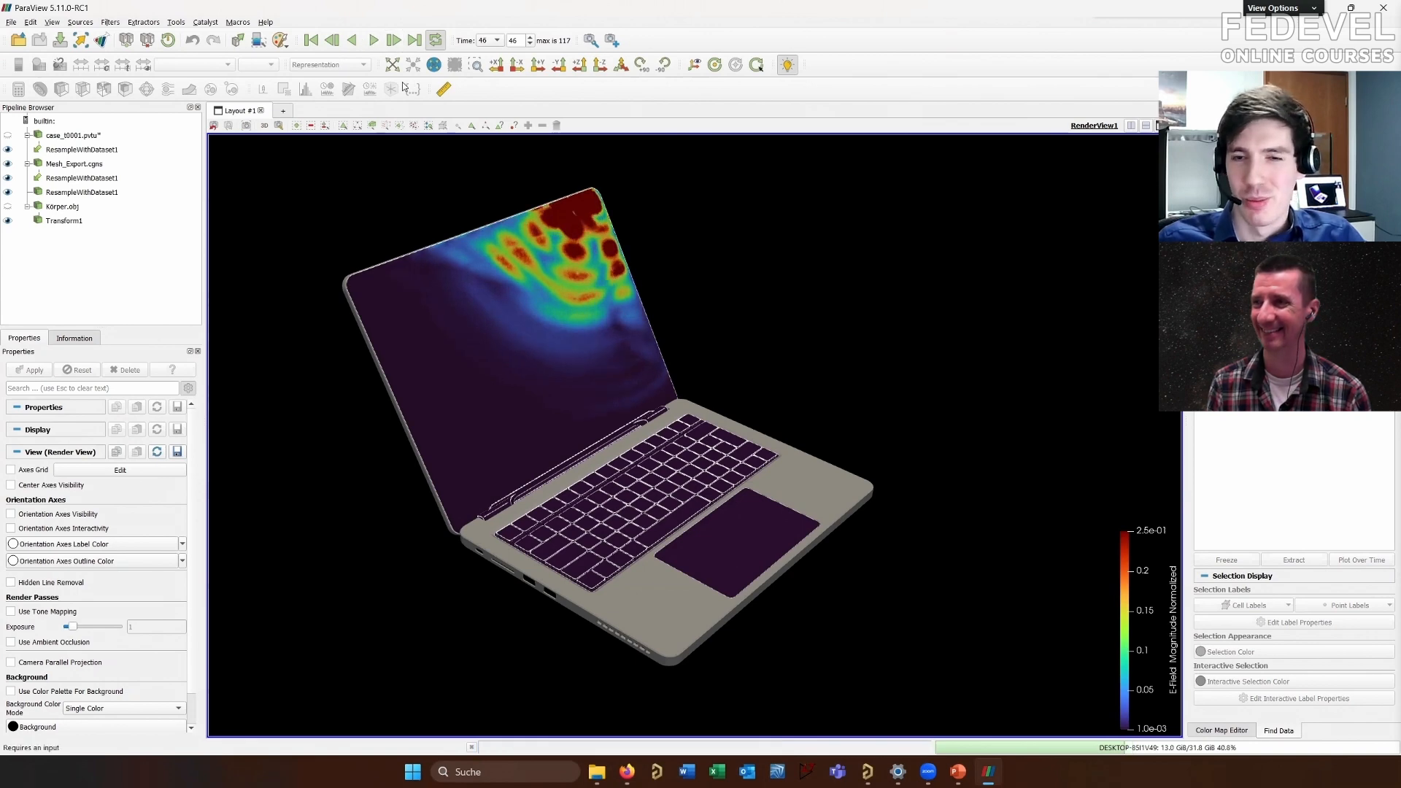
{"action": "right_click", "coordinate": [77, 137]}
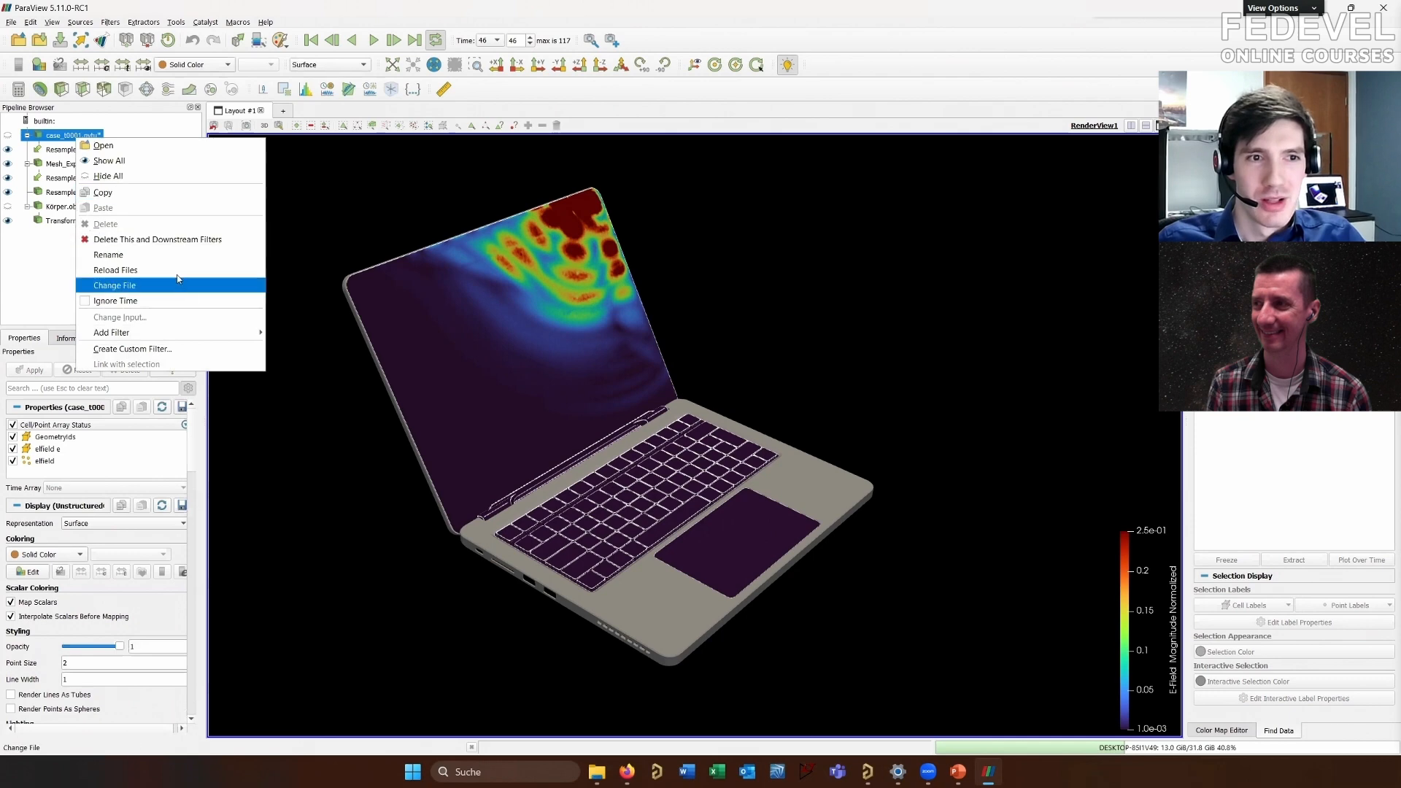
{"action": "left_click", "coordinate": [1382, 7]}
Open case_t0001.vtu in ParaView, load its data arrays and colour the copper shape by potential
{"action": "double_click", "coordinate": [365, 149]}
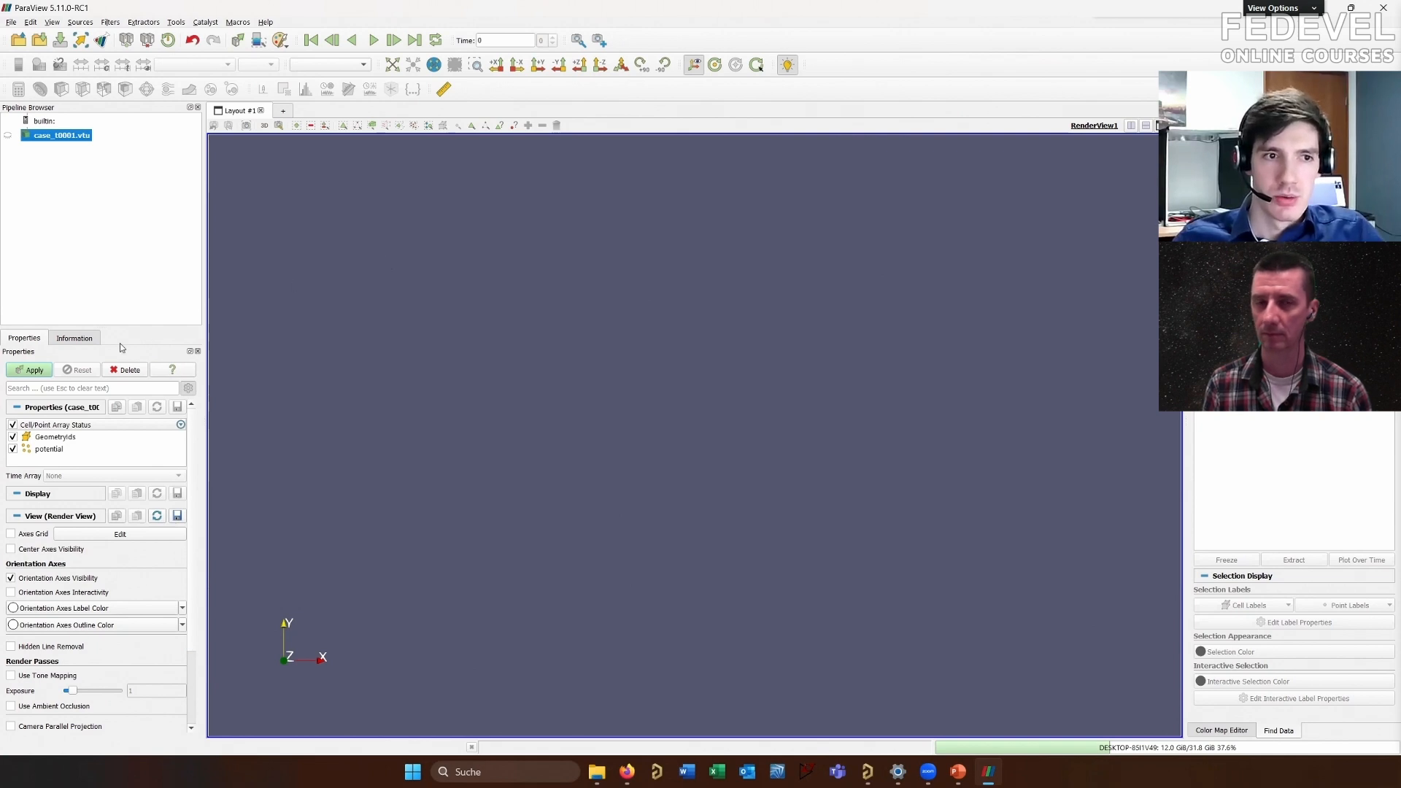
{"action": "left_click", "coordinate": [36, 371]}
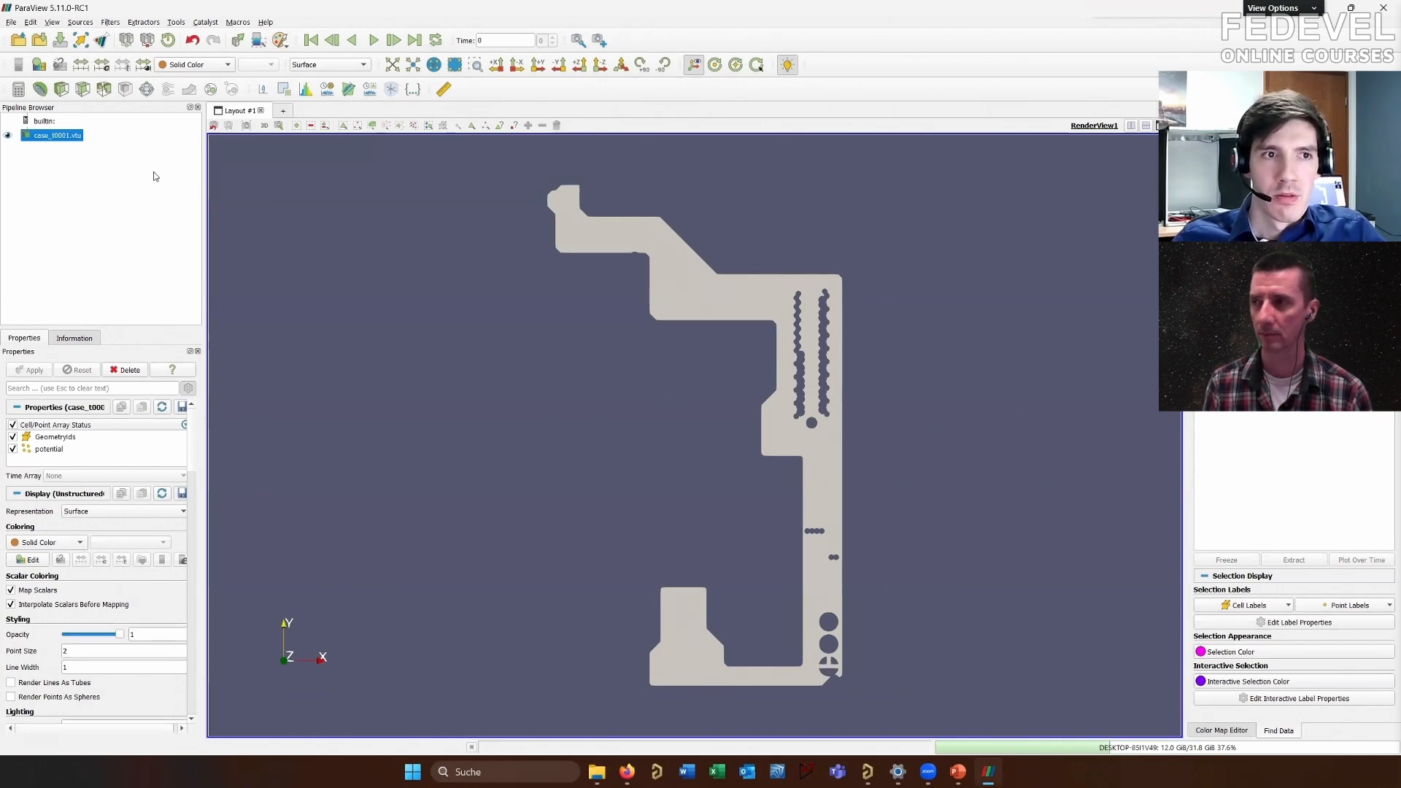
{"action": "left_click", "coordinate": [75, 151]}
{"action": "left_click", "coordinate": [73, 138]}
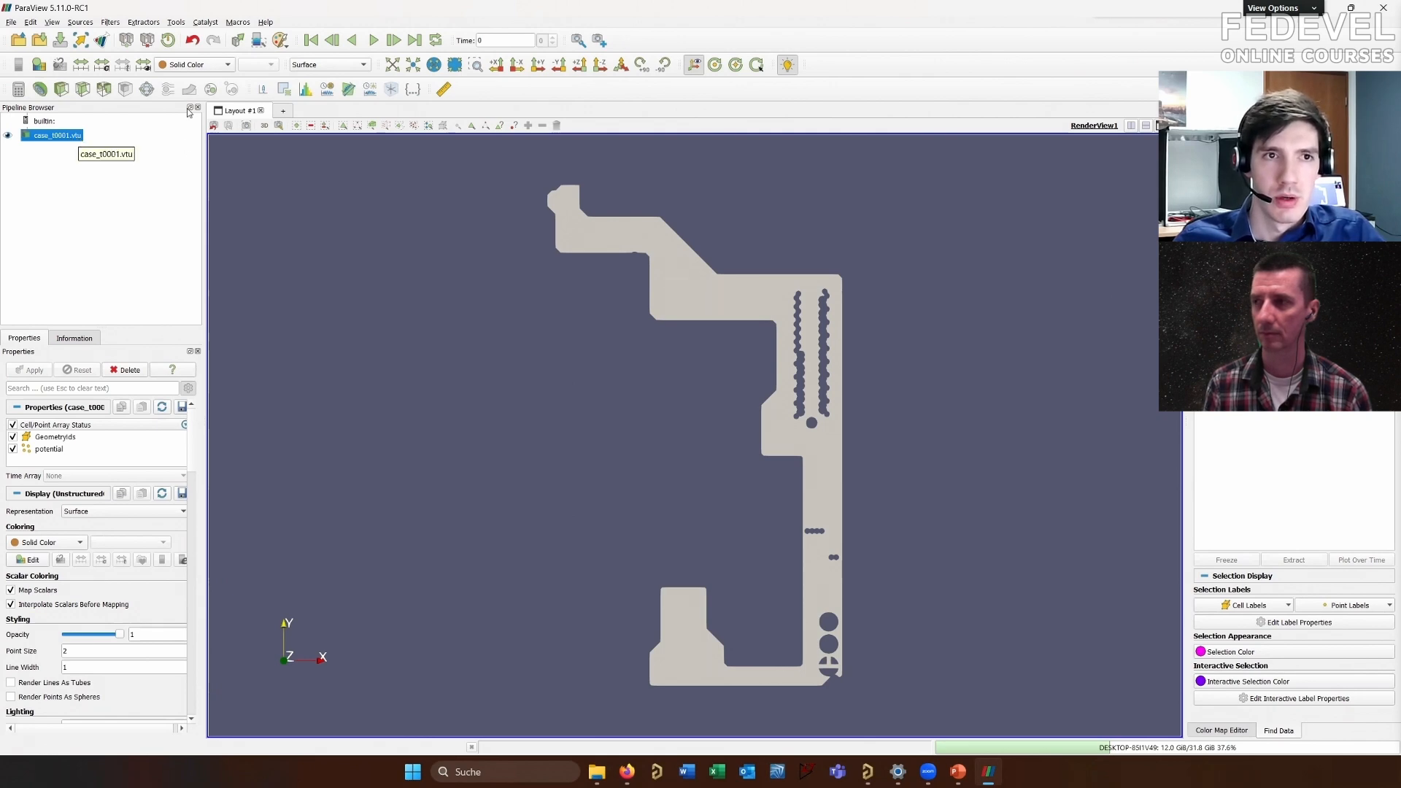
{"action": "left_click", "coordinate": [197, 66]}
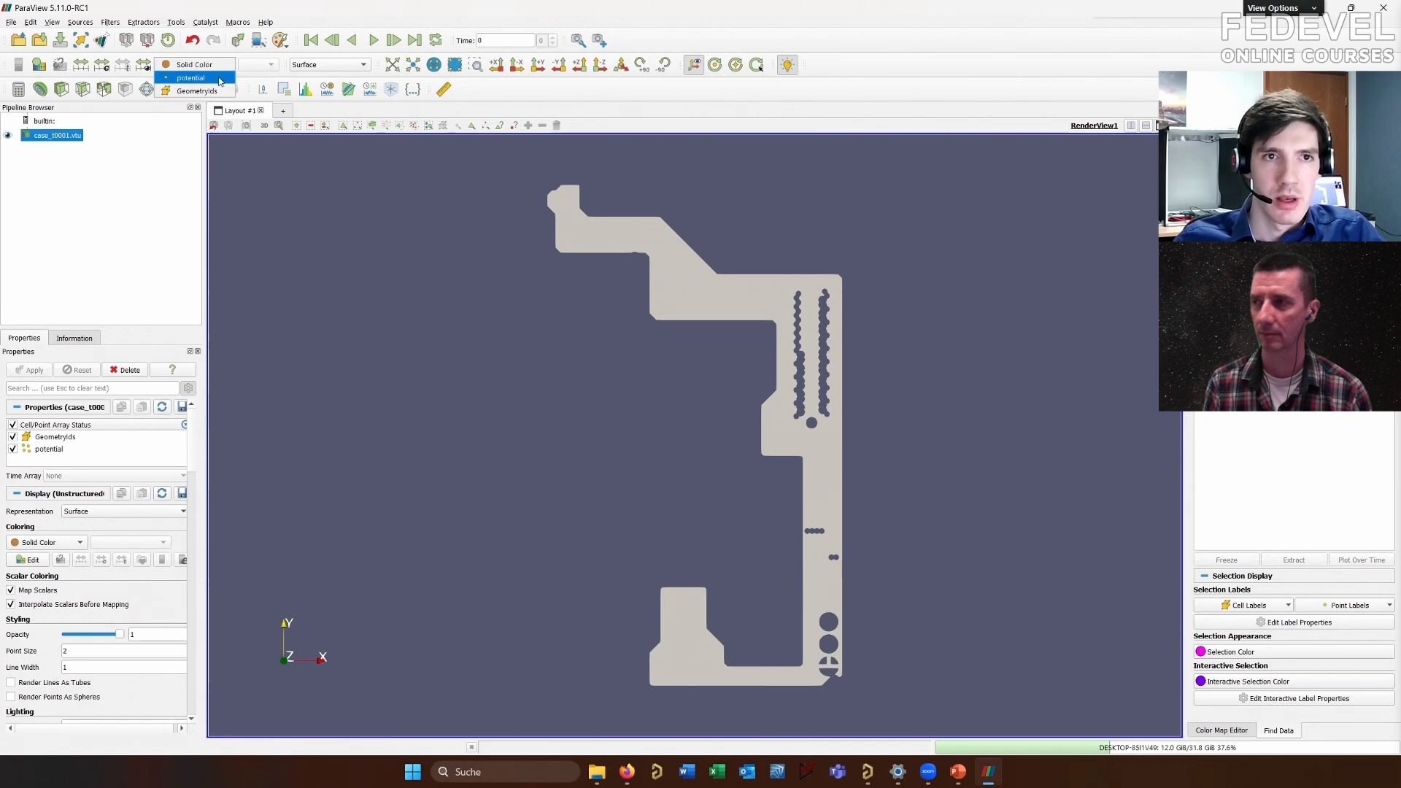
{"action": "left_click", "coordinate": [218, 80]}
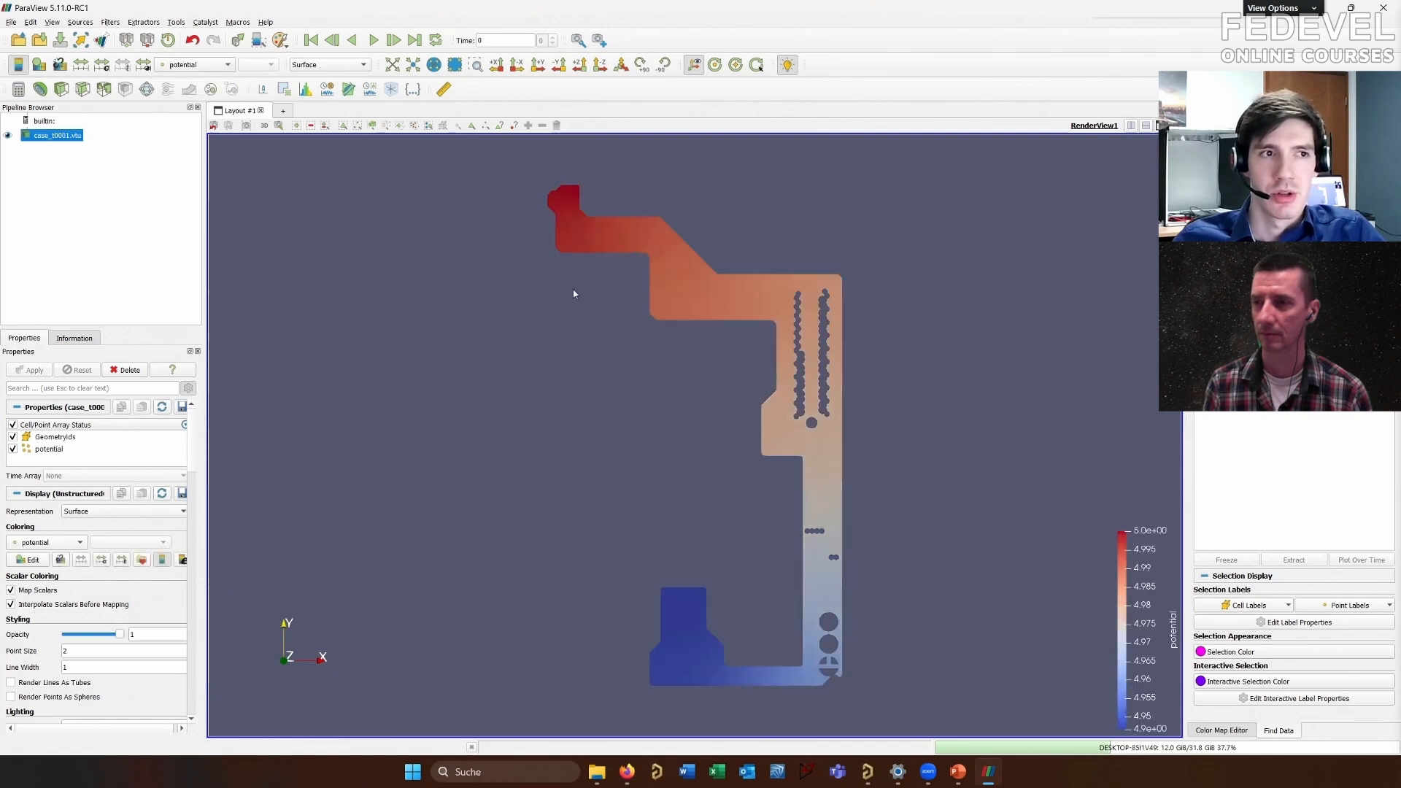
Place the potential colour legend beside the copper shape and stretch it to about the full height of the shape
{"action": "middle_click_drag", "start_coordinate": [702, 342], "coordinate": [654, 353]}
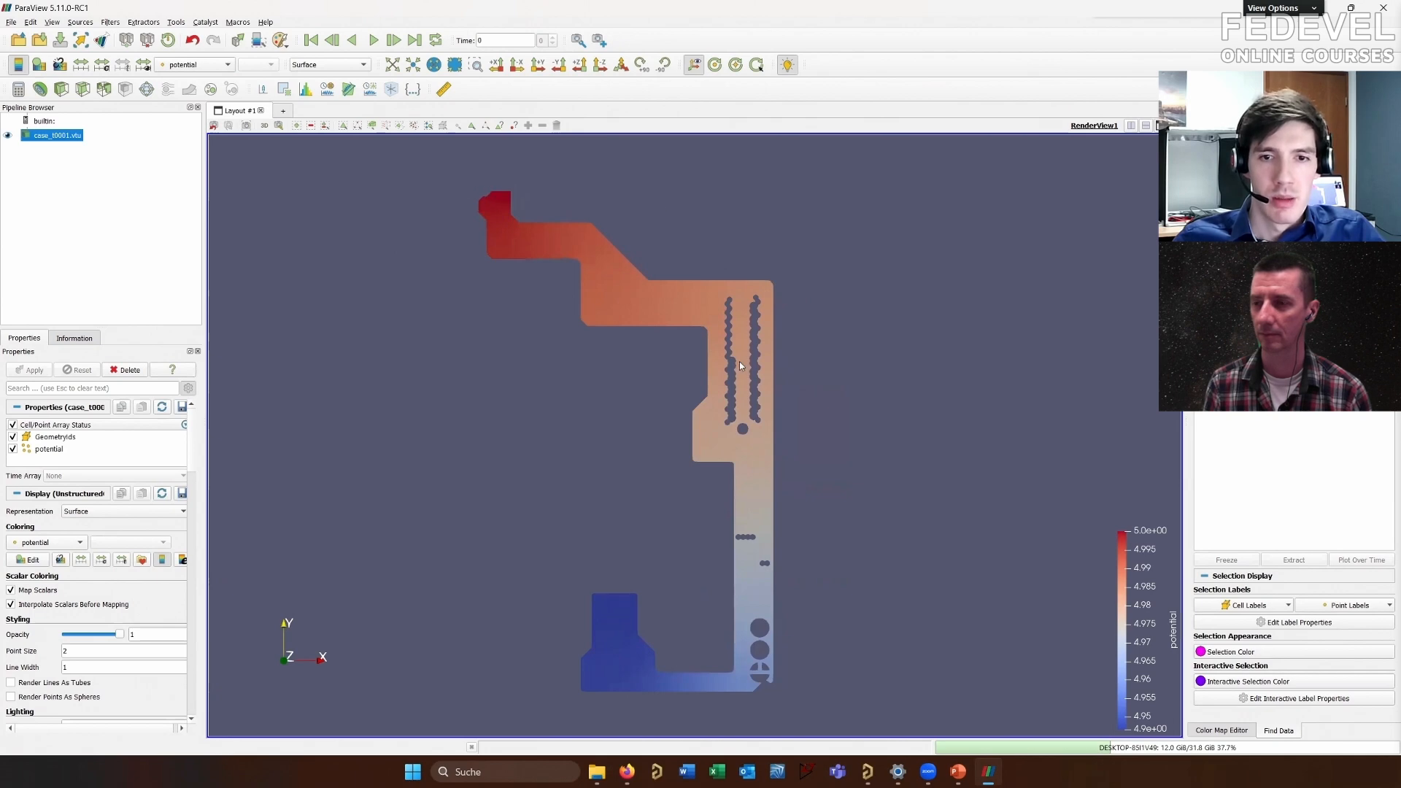
{"action": "left_click_drag", "start_coordinate": [1120, 641], "coordinate": [885, 596]}
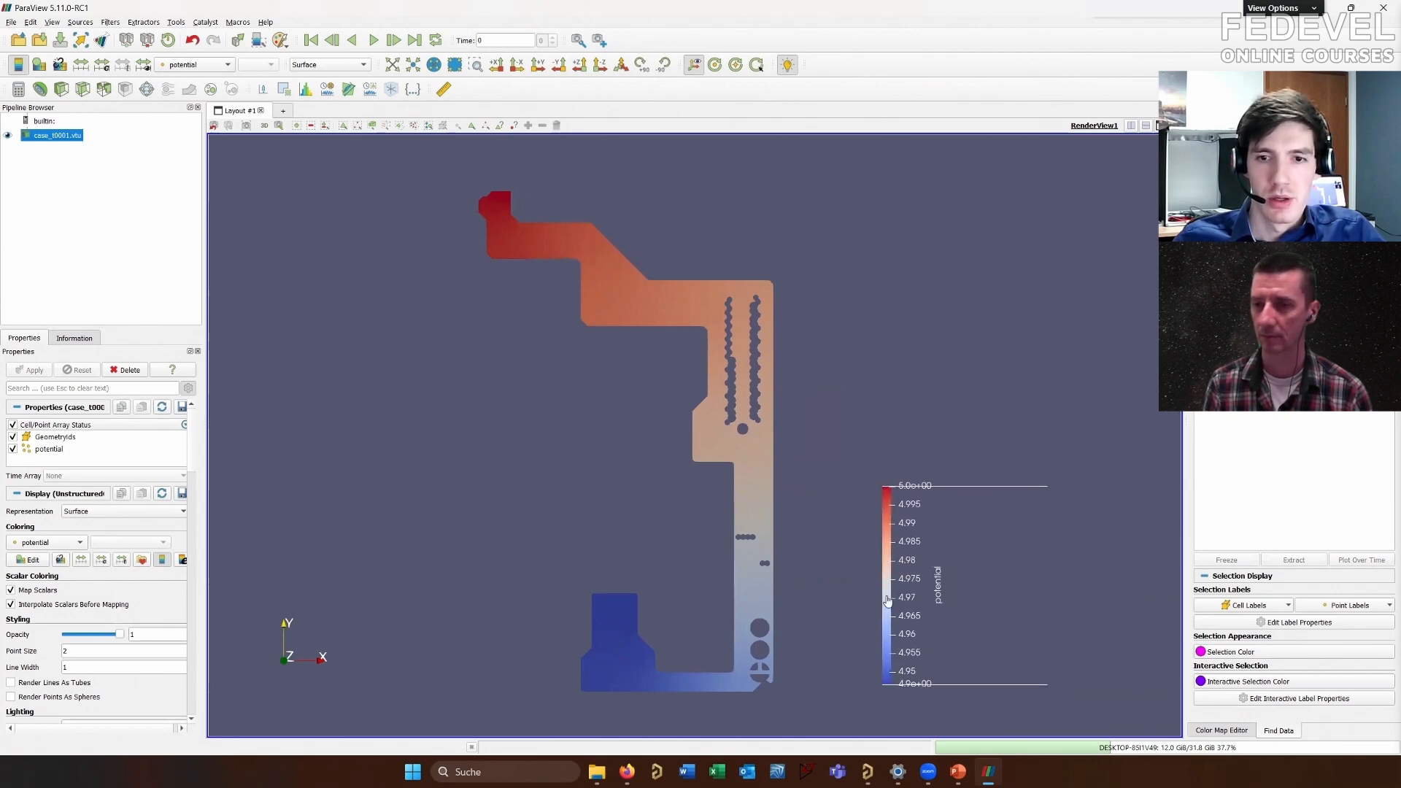
{"action": "left_click_drag", "start_coordinate": [902, 485], "coordinate": [902, 187]}
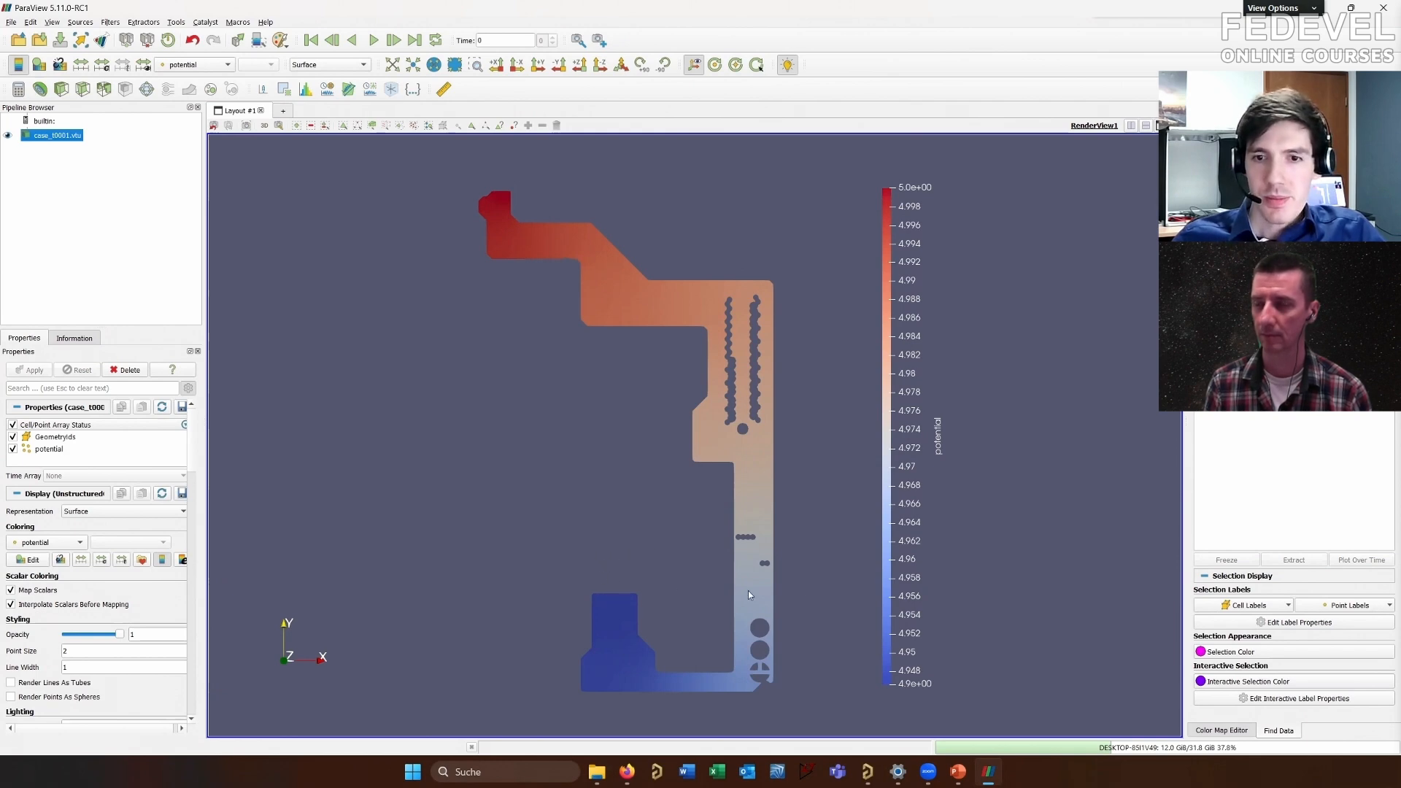
Select a group of mesh points on the dark blue low-potential pad and widen the Find Data table to show their potentials
{"action": "scroll", "coordinate": [660, 626], "scroll_direction": "up", "scroll_amount": 2}
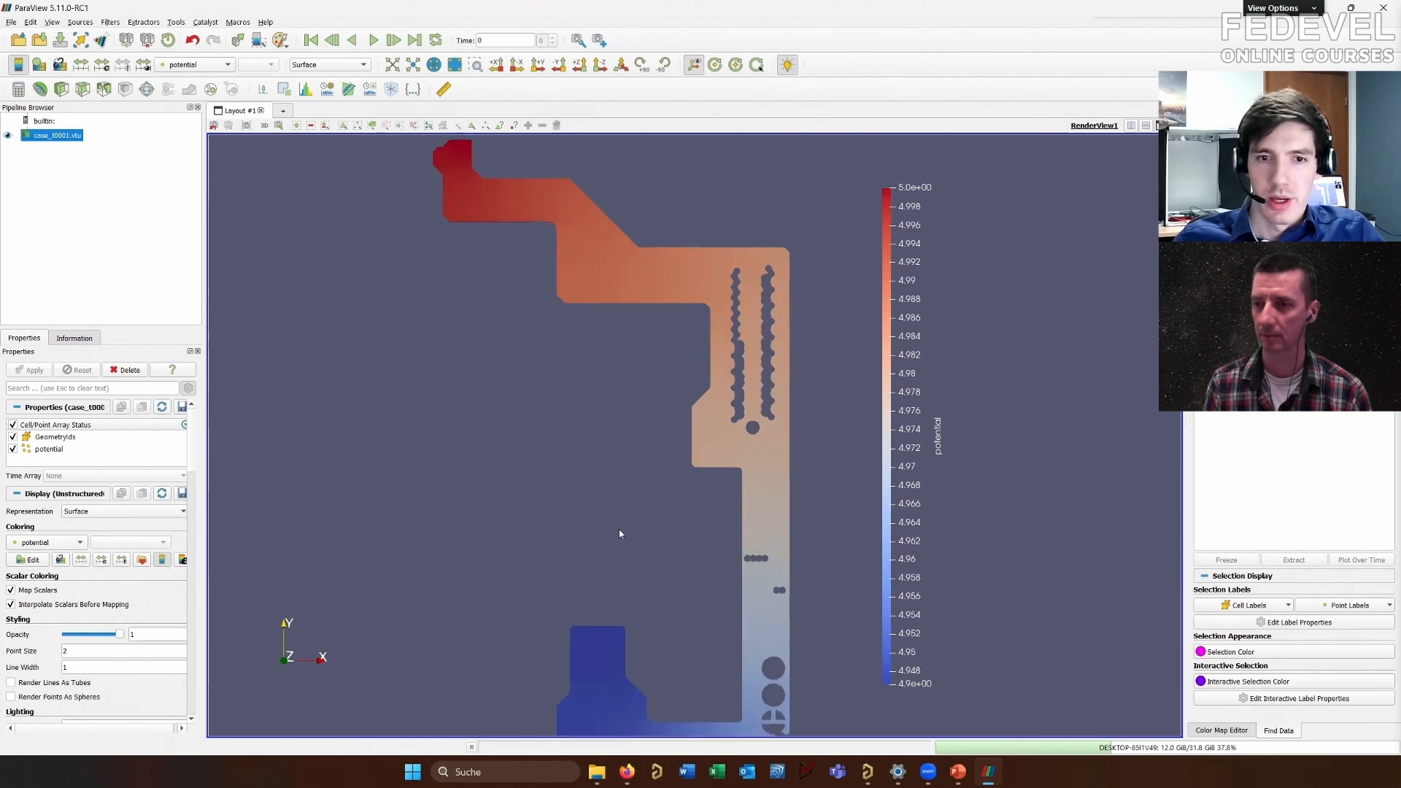
{"action": "middle_click_drag", "start_coordinate": [624, 536], "coordinate": [630, 341]}
{"action": "scroll", "coordinate": [631, 341], "scroll_direction": "up", "scroll_amount": 5}
{"action": "middle_click_drag", "start_coordinate": [450, 478], "coordinate": [525, 452]}
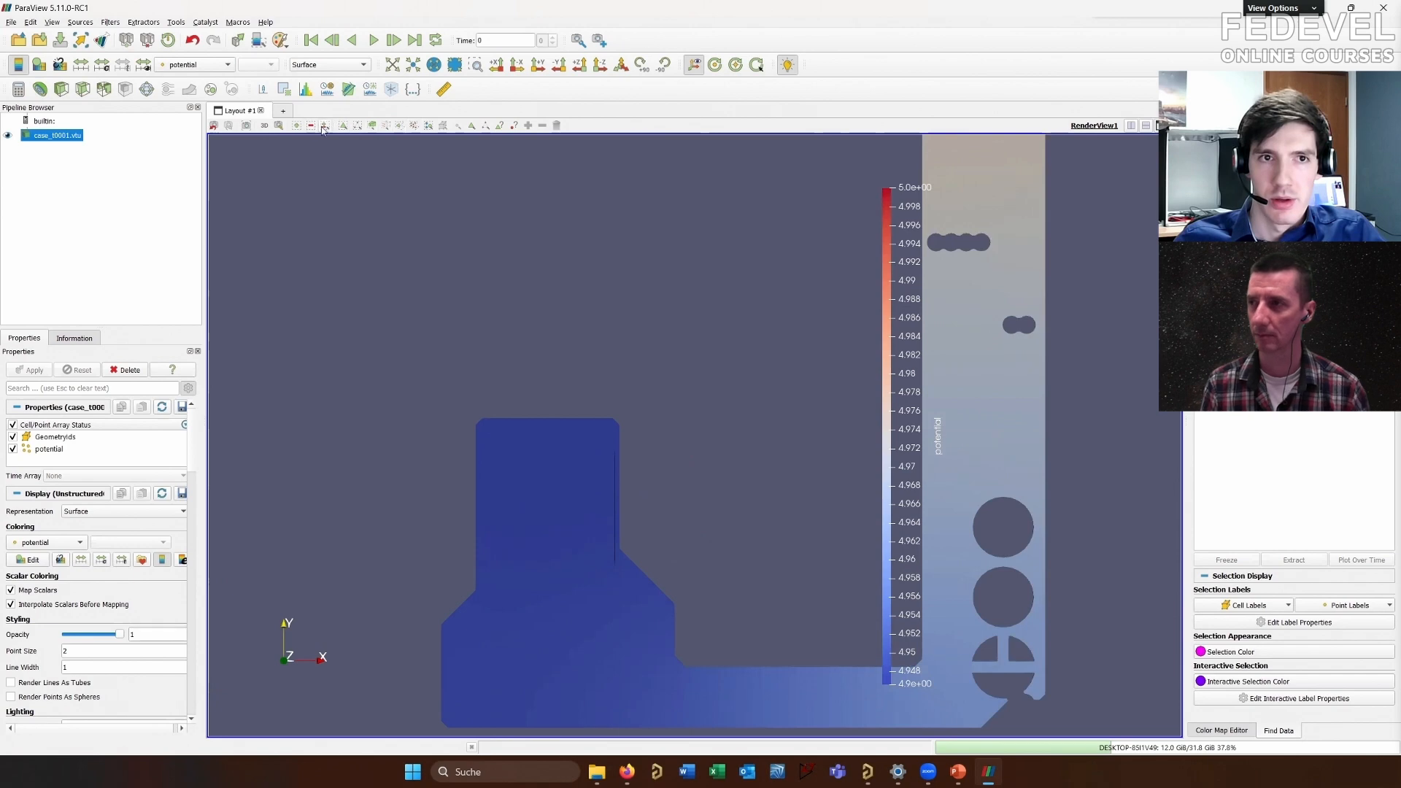
{"action": "left_click", "coordinate": [357, 126]}
{"action": "left_click_drag", "start_coordinate": [522, 455], "coordinate": [593, 518]}
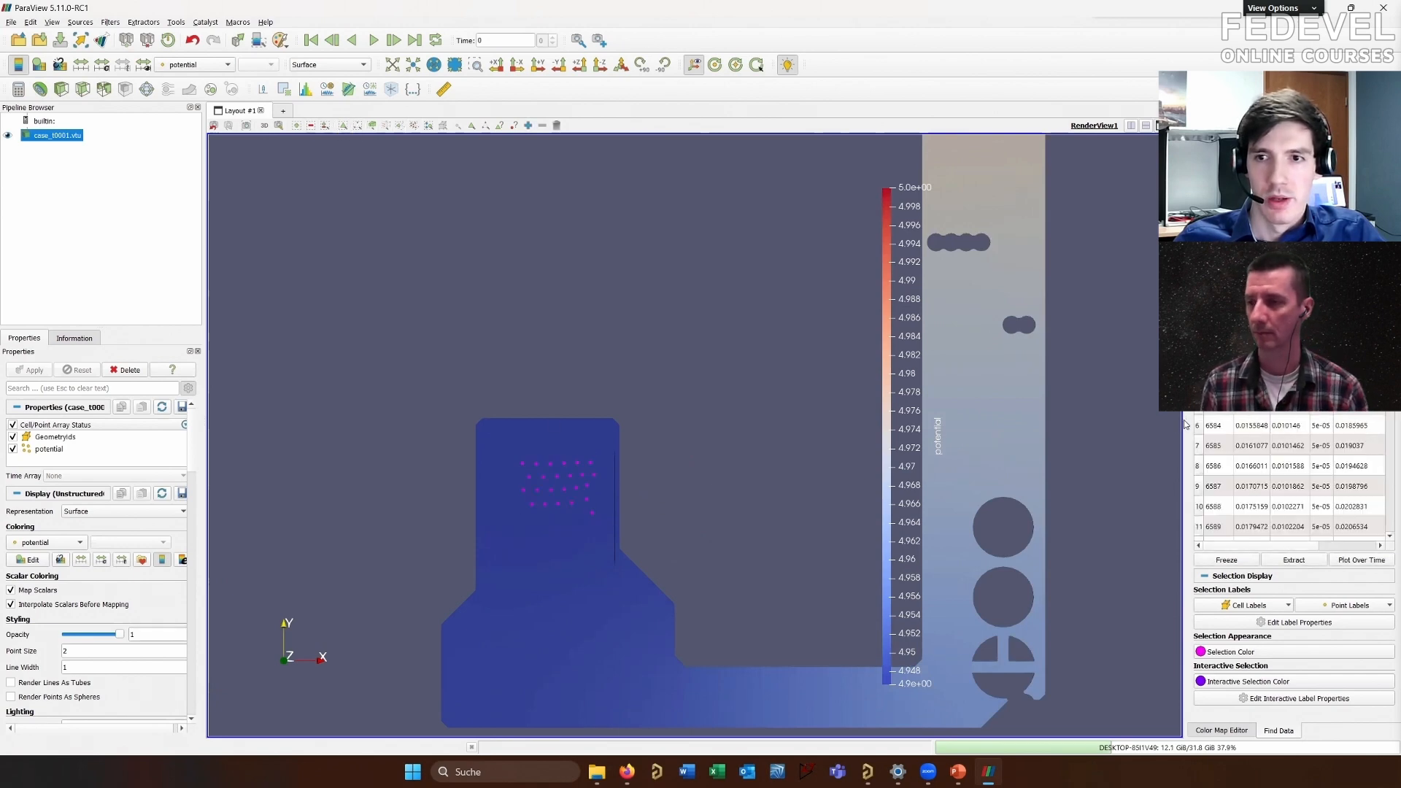
{"action": "left_click_drag", "start_coordinate": [1184, 425], "coordinate": [1008, 420]}
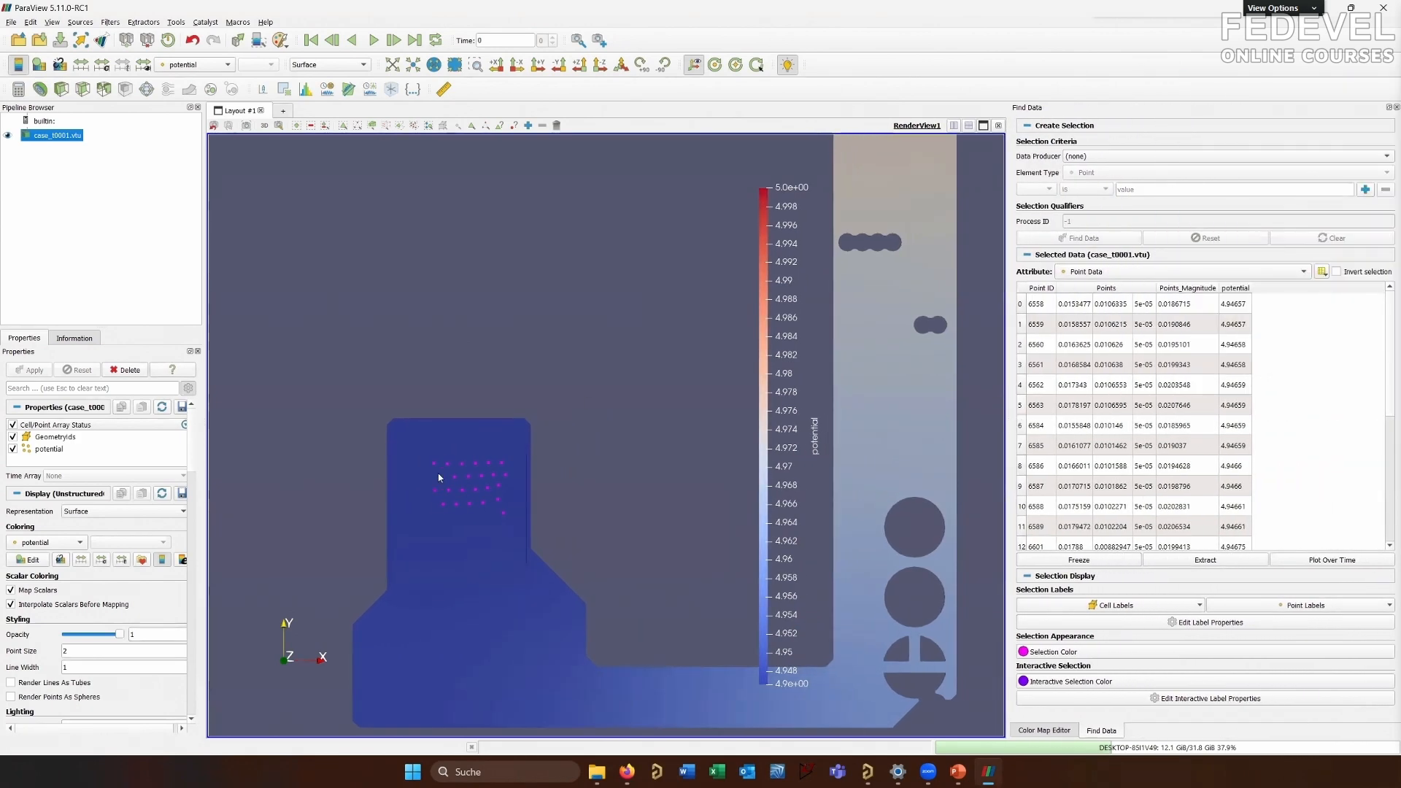
Try the Outline and Wireframe representations on the result and return it to Surface
{"action": "left_click", "coordinate": [349, 65]}
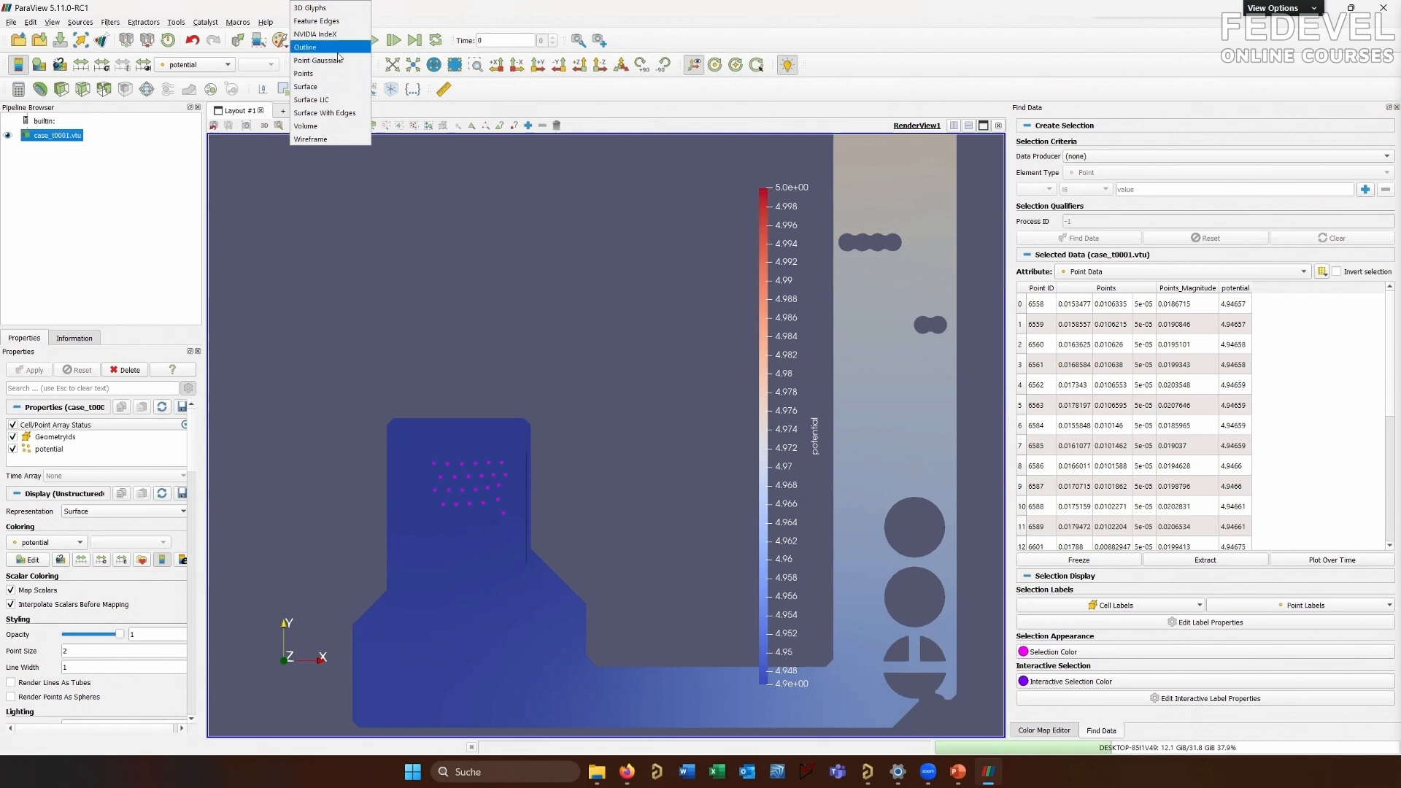
{"action": "left_click", "coordinate": [337, 50]}
{"action": "left_click", "coordinate": [335, 66]}
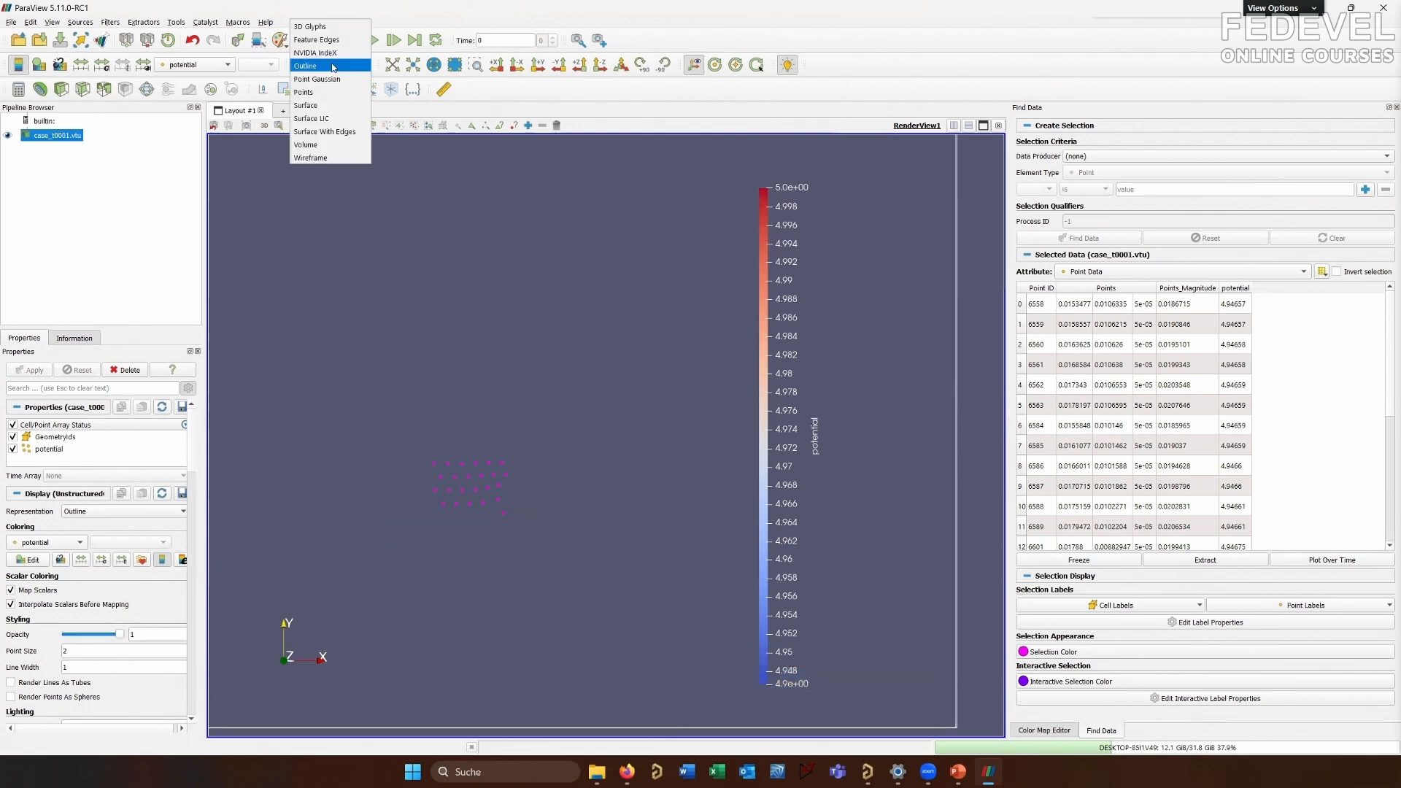
{"action": "left_click", "coordinate": [332, 157]}
{"action": "scroll", "coordinate": [498, 398], "scroll_direction": "up", "scroll_amount": 5}
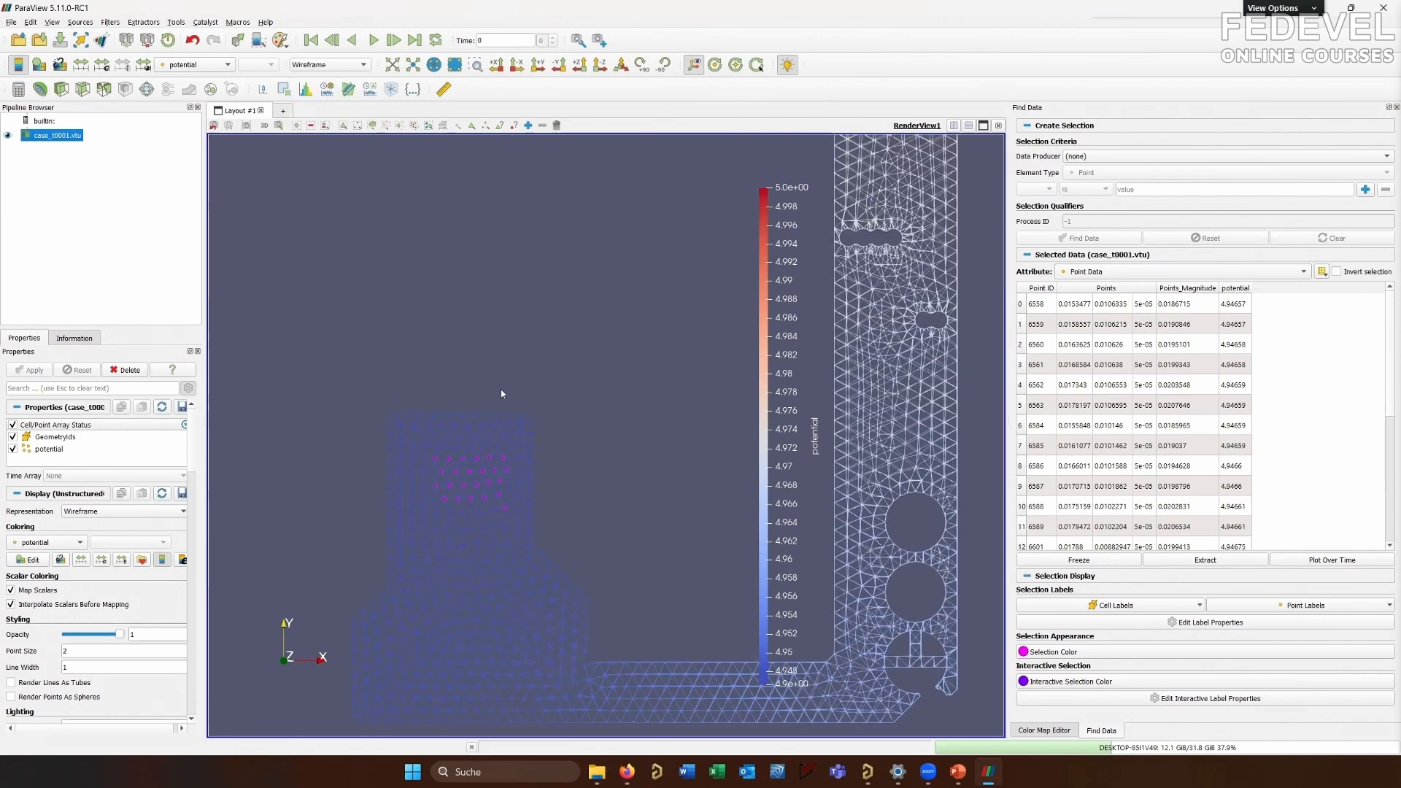
{"action": "scroll", "coordinate": [438, 424], "scroll_direction": "down", "scroll_amount": 3}
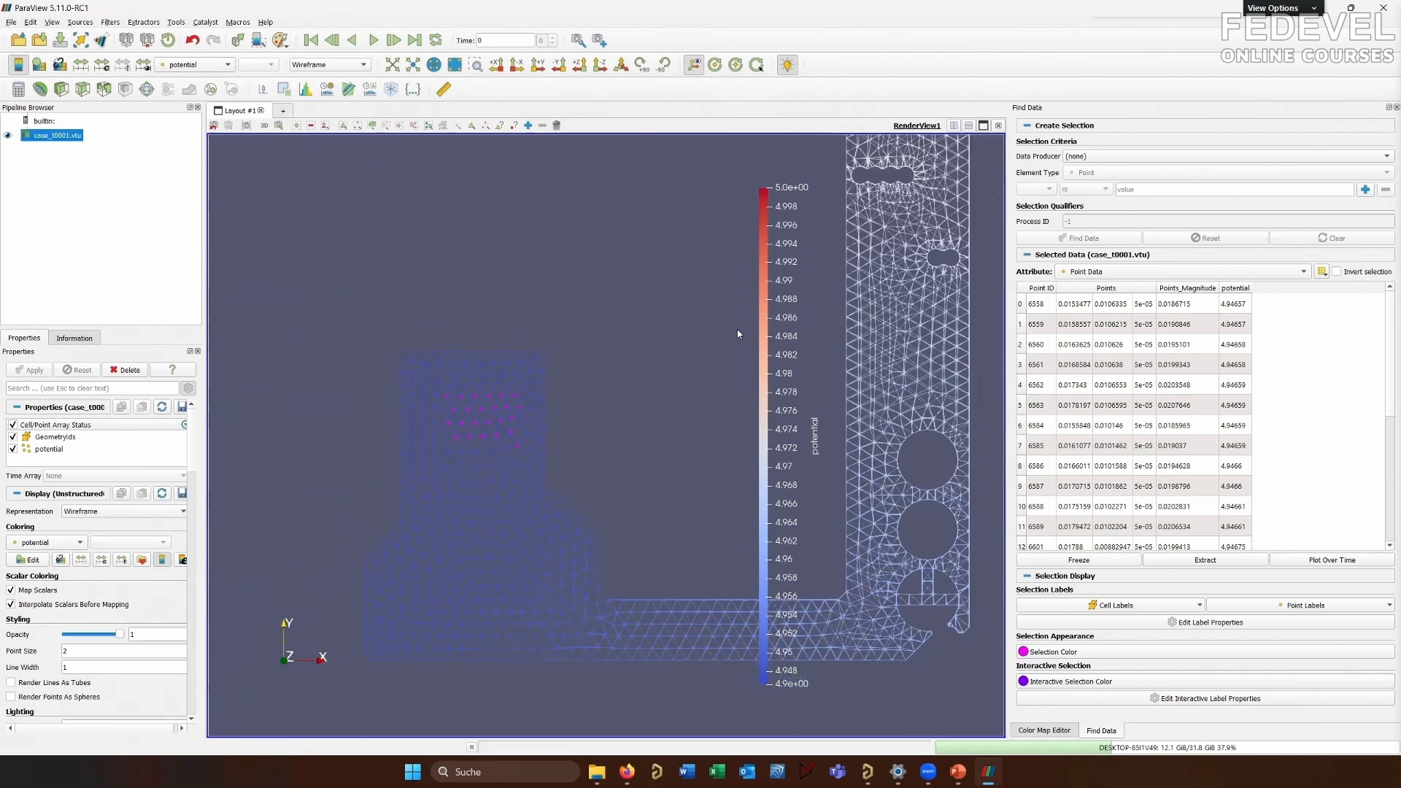
{"action": "scroll", "coordinate": [642, 403], "scroll_direction": "up", "scroll_amount": 2}
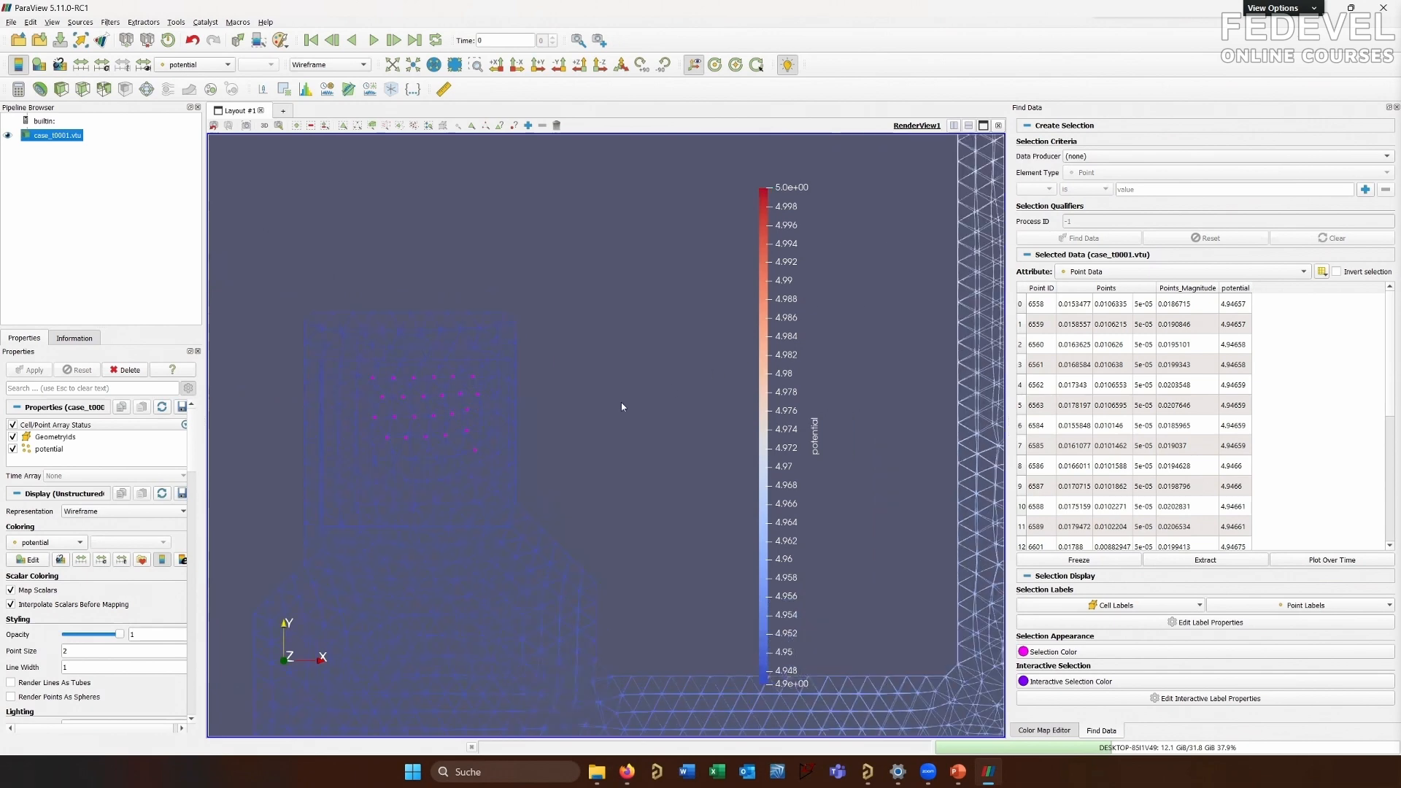
{"action": "left_click", "coordinate": [315, 65]}
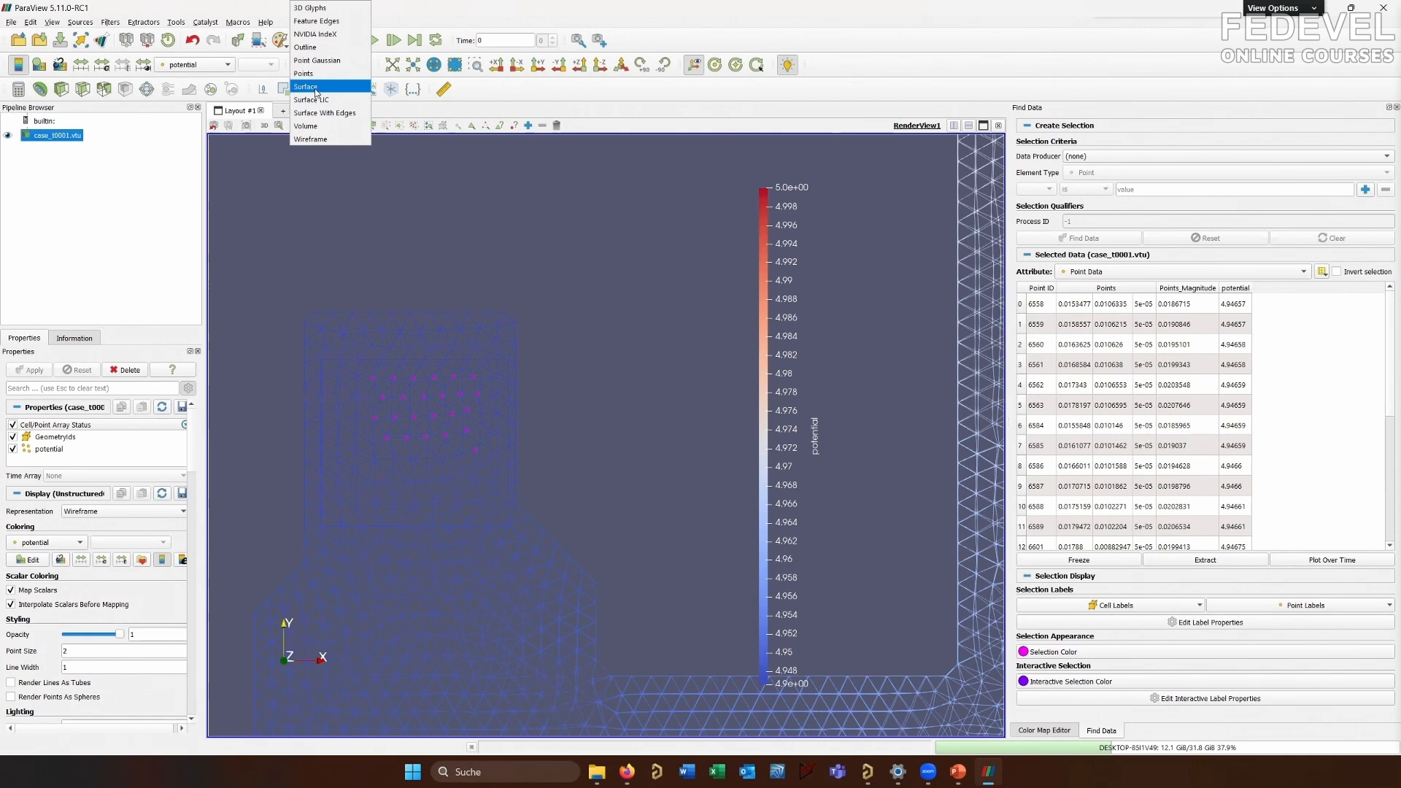
{"action": "left_click", "coordinate": [316, 88]}
{"action": "middle_click_drag", "start_coordinate": [652, 463], "coordinate": [604, 382]}
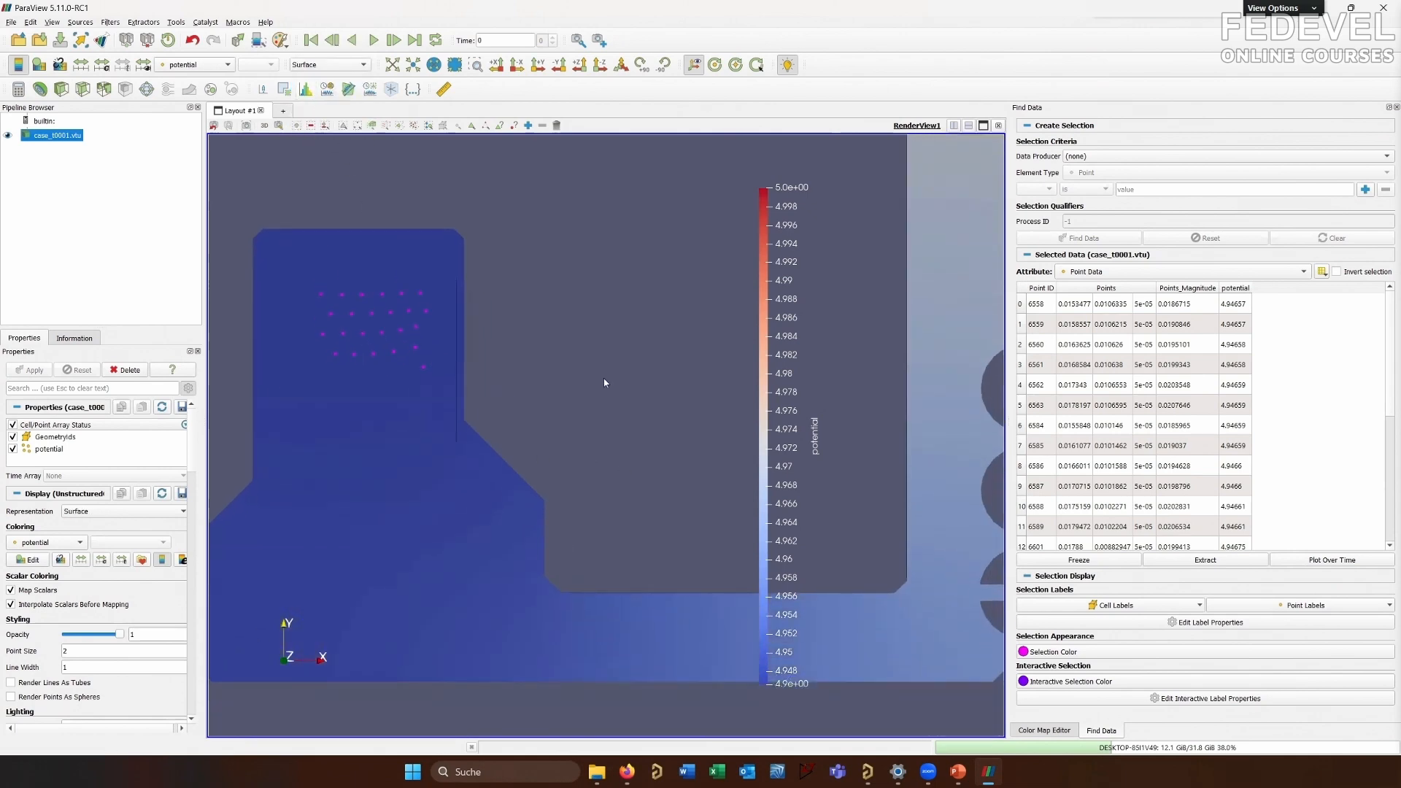
Display the result as Wireframe and inspect the potential values of individual selected points, including point 6562
{"action": "left_click", "coordinate": [328, 64]}
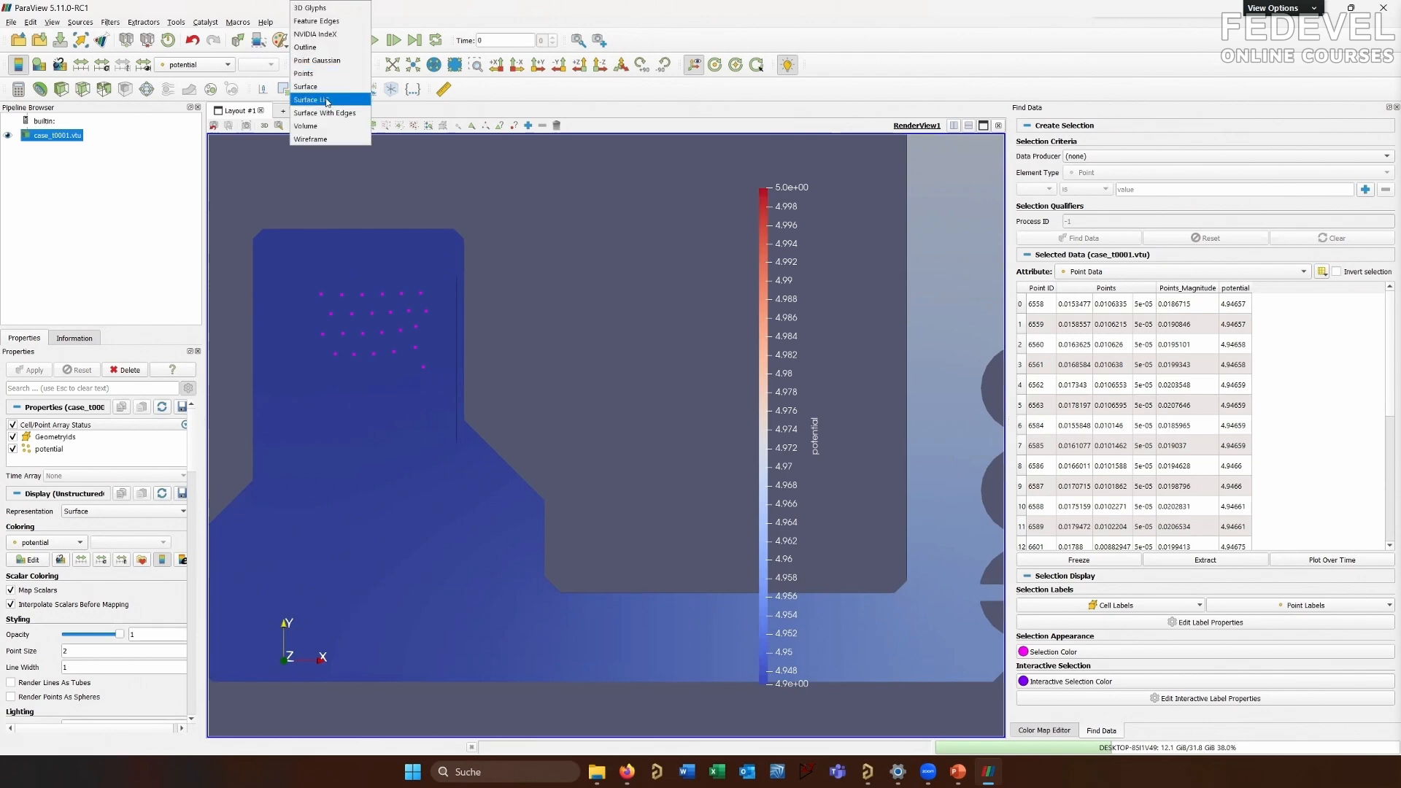
{"action": "left_click", "coordinate": [310, 139]}
{"action": "left_click_drag", "start_coordinate": [504, 409], "coordinate": [604, 413]}
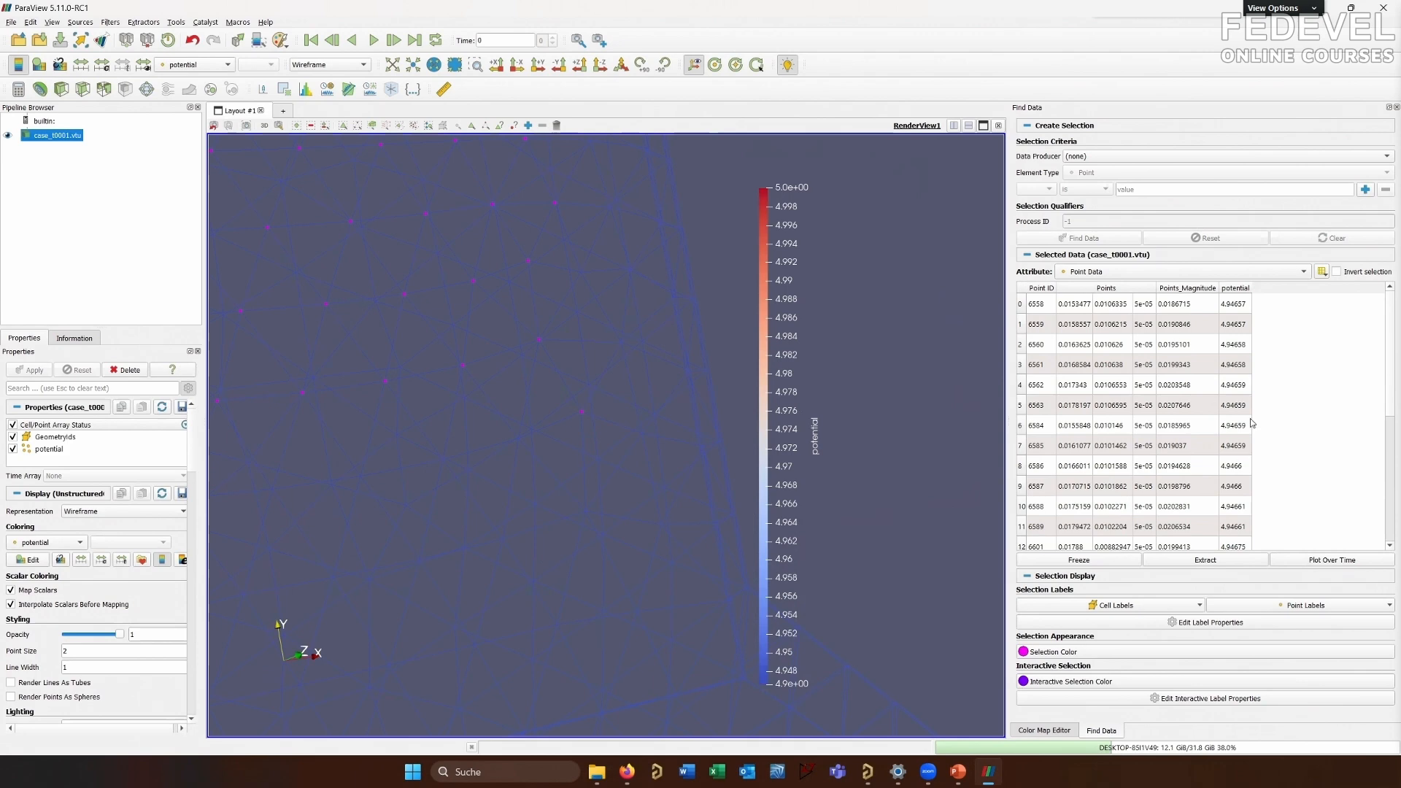
{"action": "left_click", "coordinate": [1235, 312]}
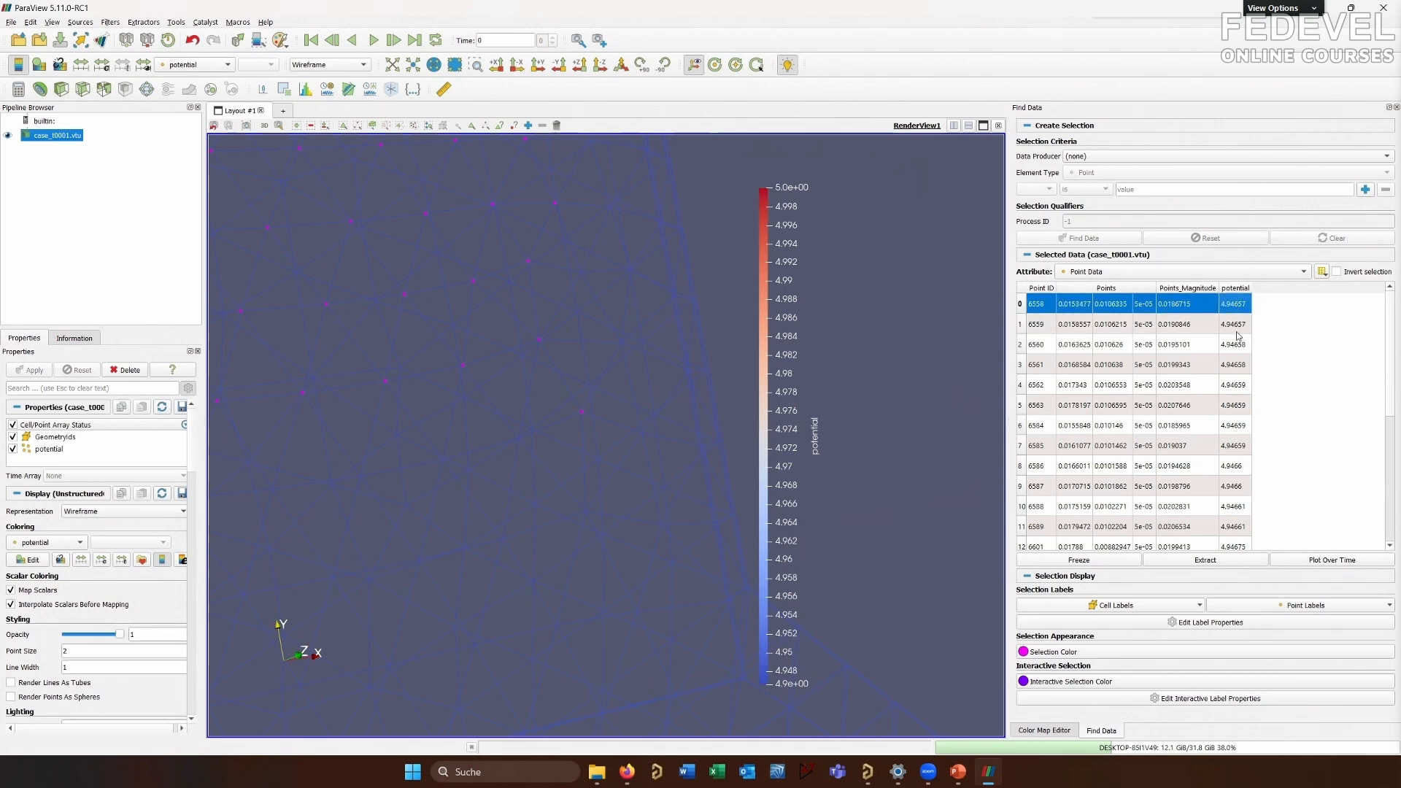
{"action": "left_click", "coordinate": [1243, 388]}
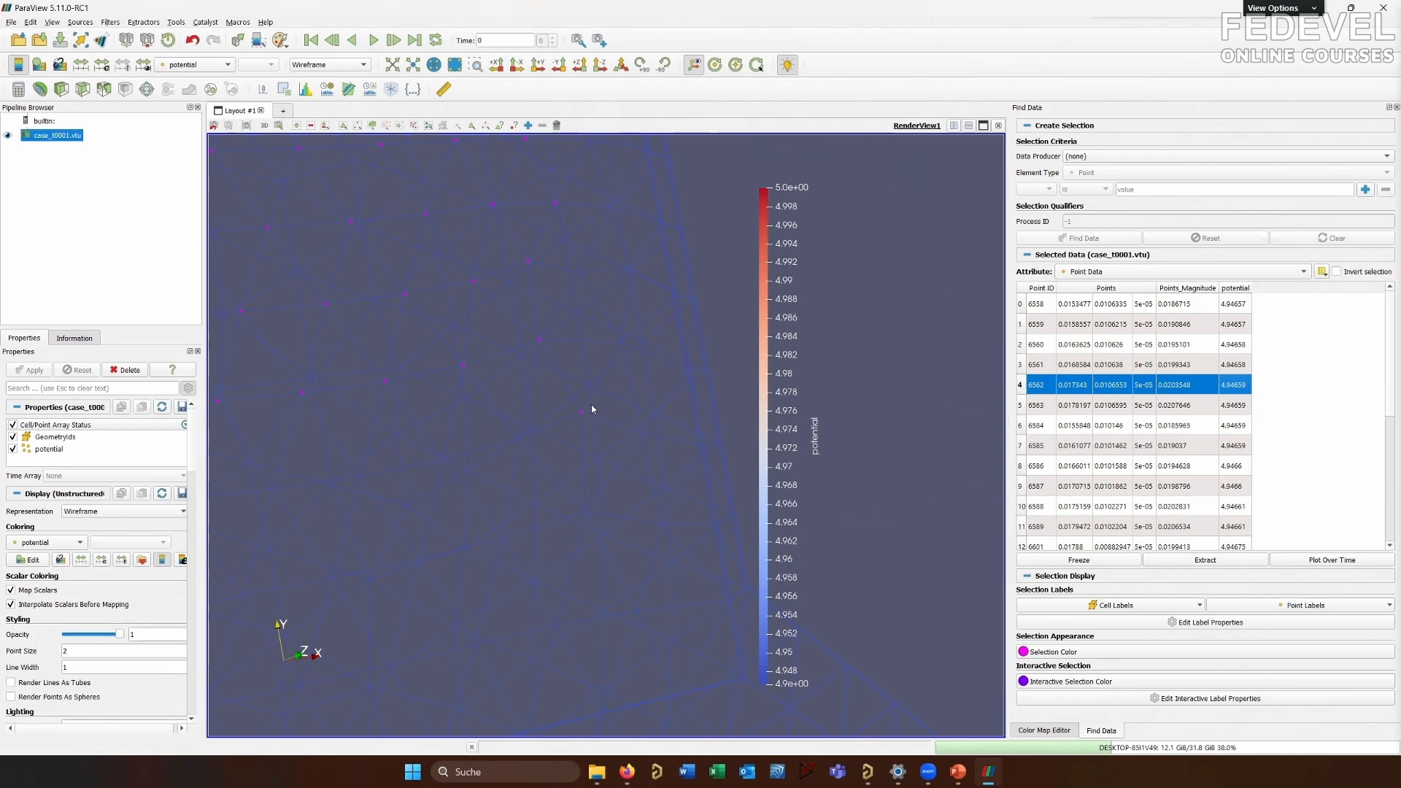
Examine the potential distribution across the whole copper mesh and shorten the potential colour legend from its upper end
{"action": "scroll", "coordinate": [593, 406], "scroll_direction": "down", "scroll_amount": 6}
{"action": "left_click_drag", "start_coordinate": [560, 394], "coordinate": [620, 392]}
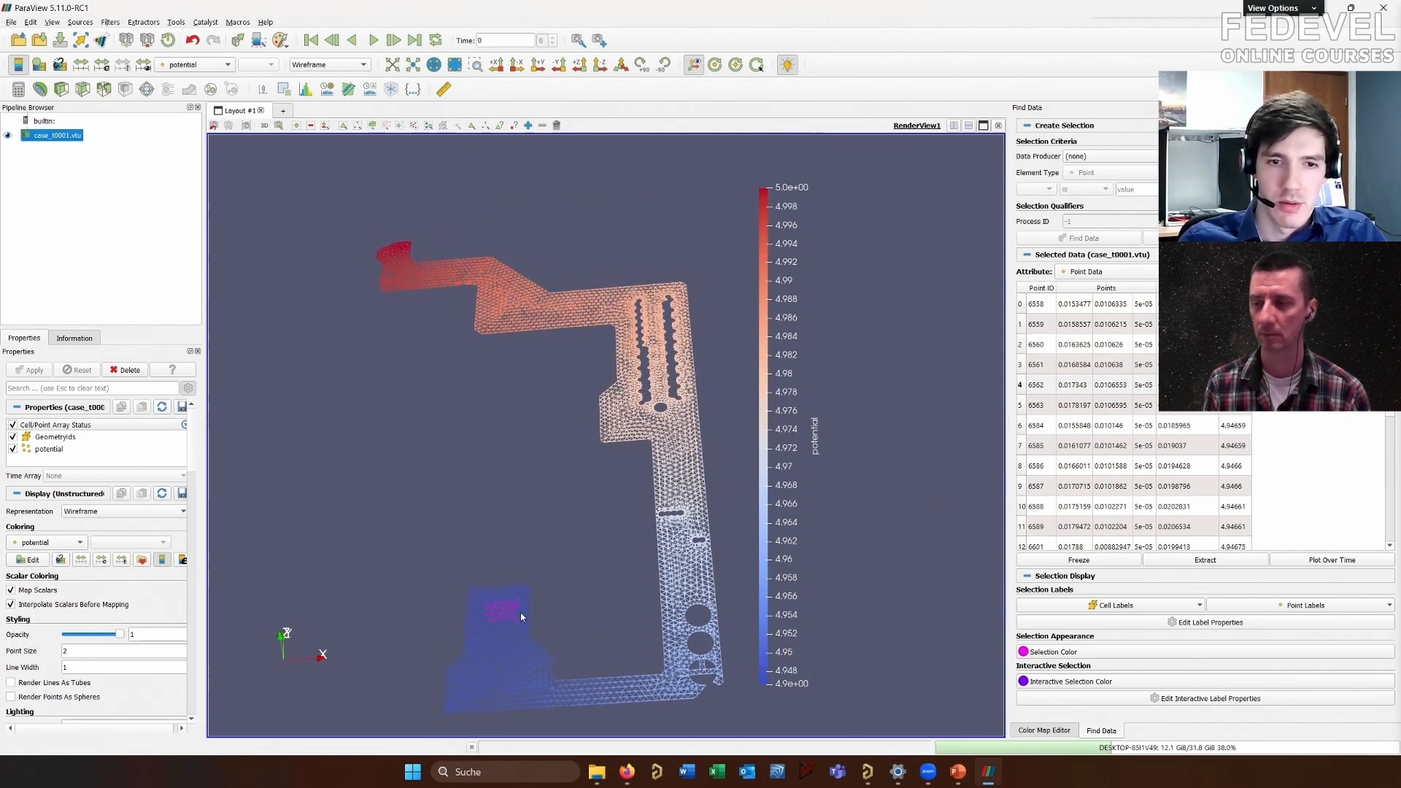
{"action": "left_click_drag", "start_coordinate": [483, 593], "coordinate": [496, 383]}
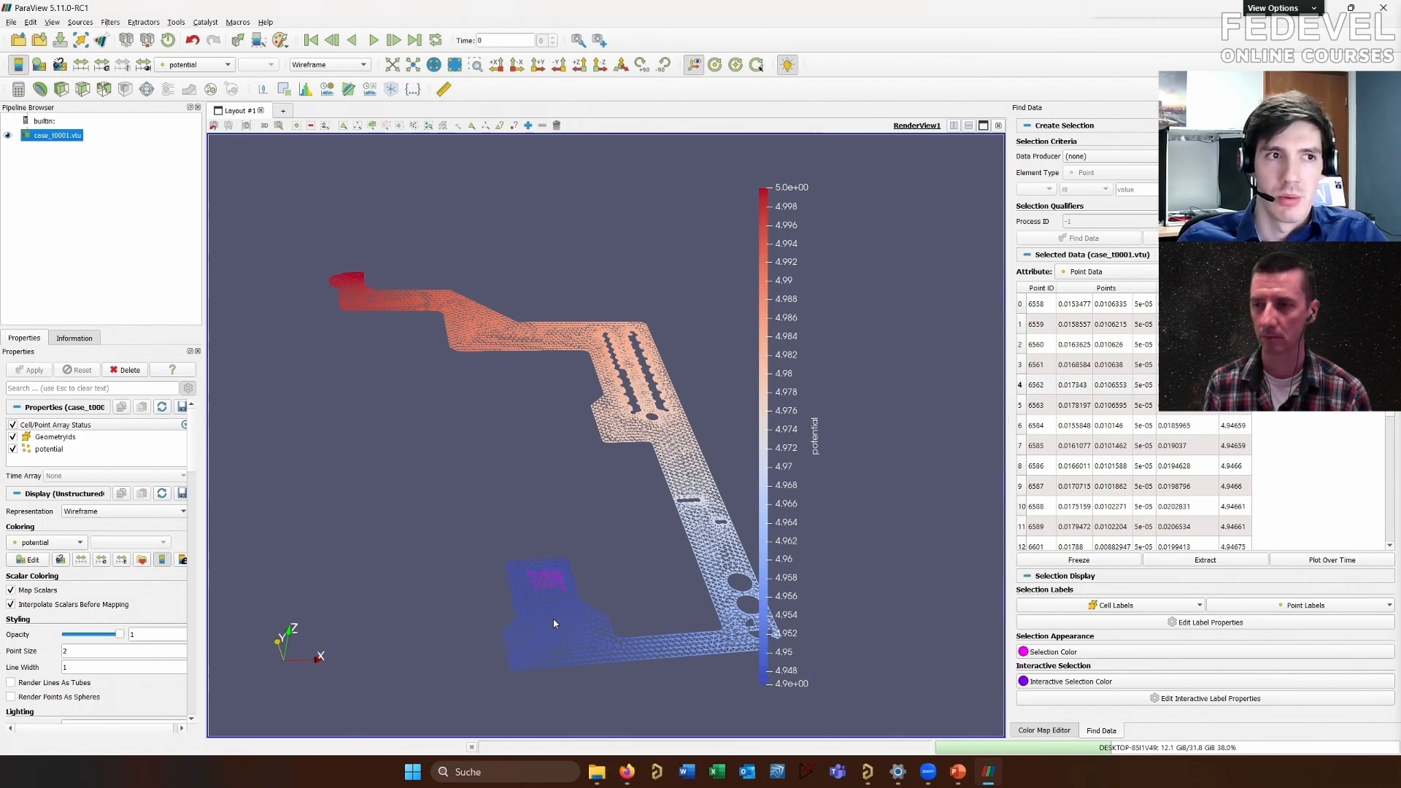
{"action": "left_click_drag", "start_coordinate": [680, 592], "coordinate": [683, 554]}
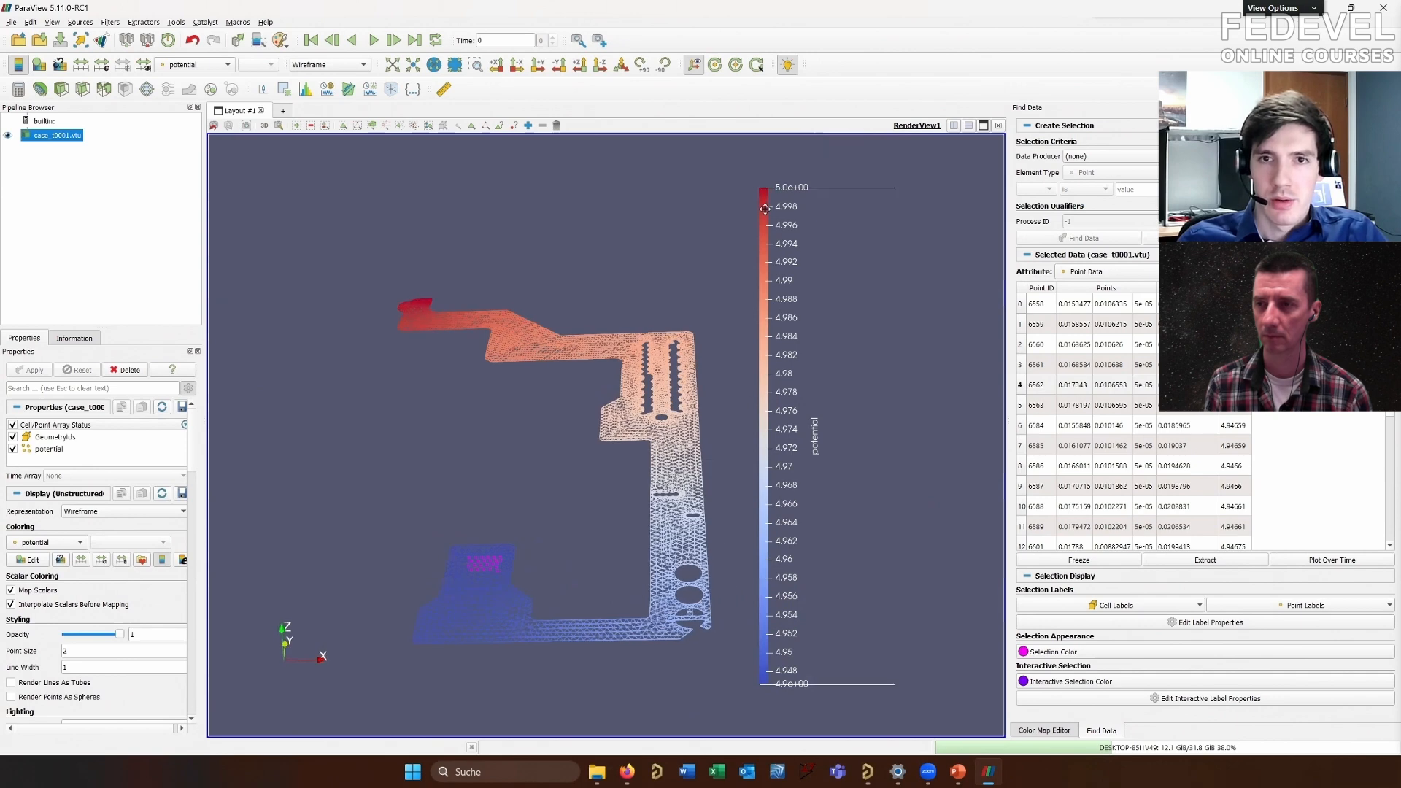
{"action": "left_click_drag", "start_coordinate": [770, 189], "coordinate": [769, 291]}
{"action": "left_click_drag", "start_coordinate": [678, 358], "coordinate": [610, 389]}
{"action": "scroll", "coordinate": [609, 403], "scroll_direction": "up", "scroll_amount": 1}
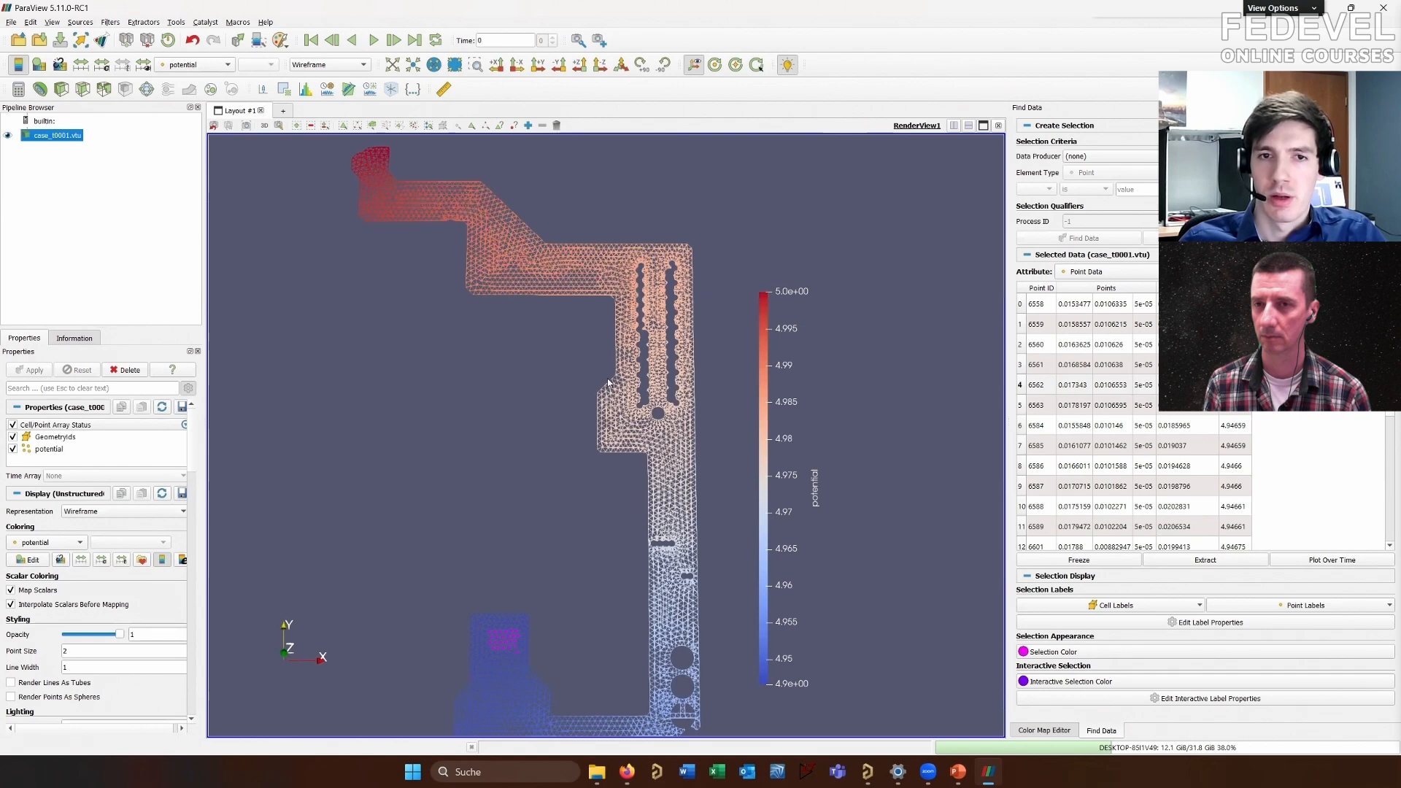
{"action": "scroll", "coordinate": [609, 383], "scroll_direction": "down", "scroll_amount": 1}
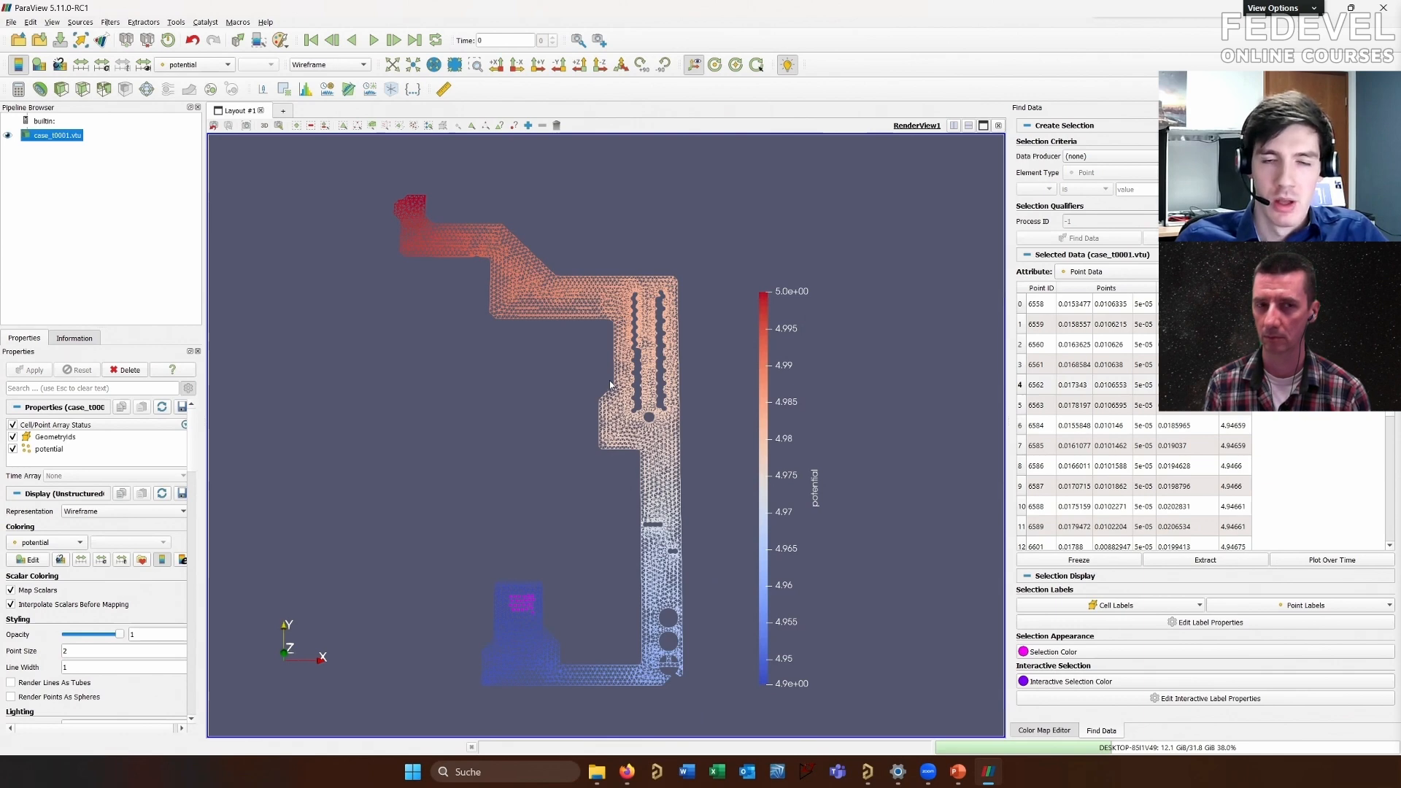
Start ElmerGUI from the recently used applications
{"action": "left_click_drag", "start_coordinate": [609, 380], "coordinate": [624, 410]}
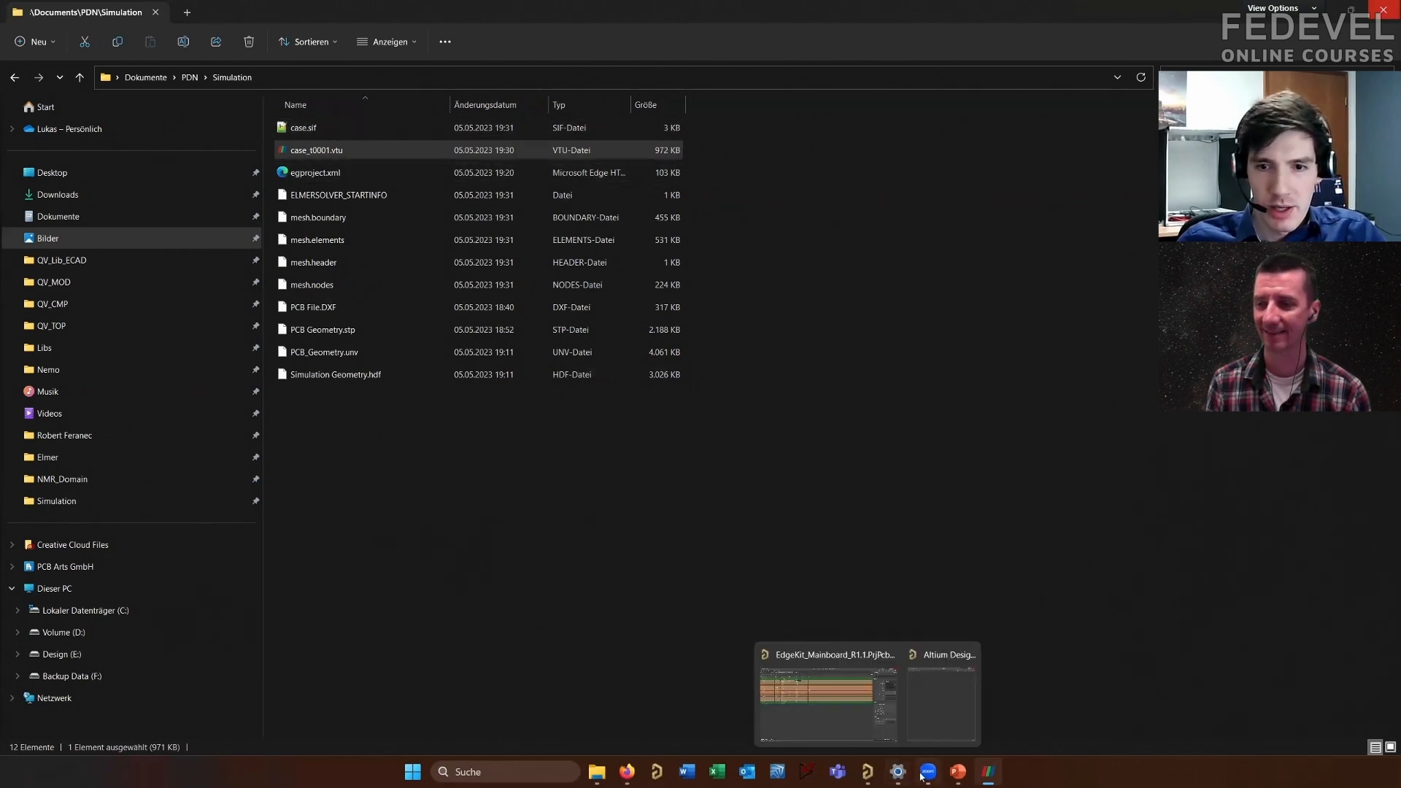
{"action": "left_click", "coordinate": [474, 782]}
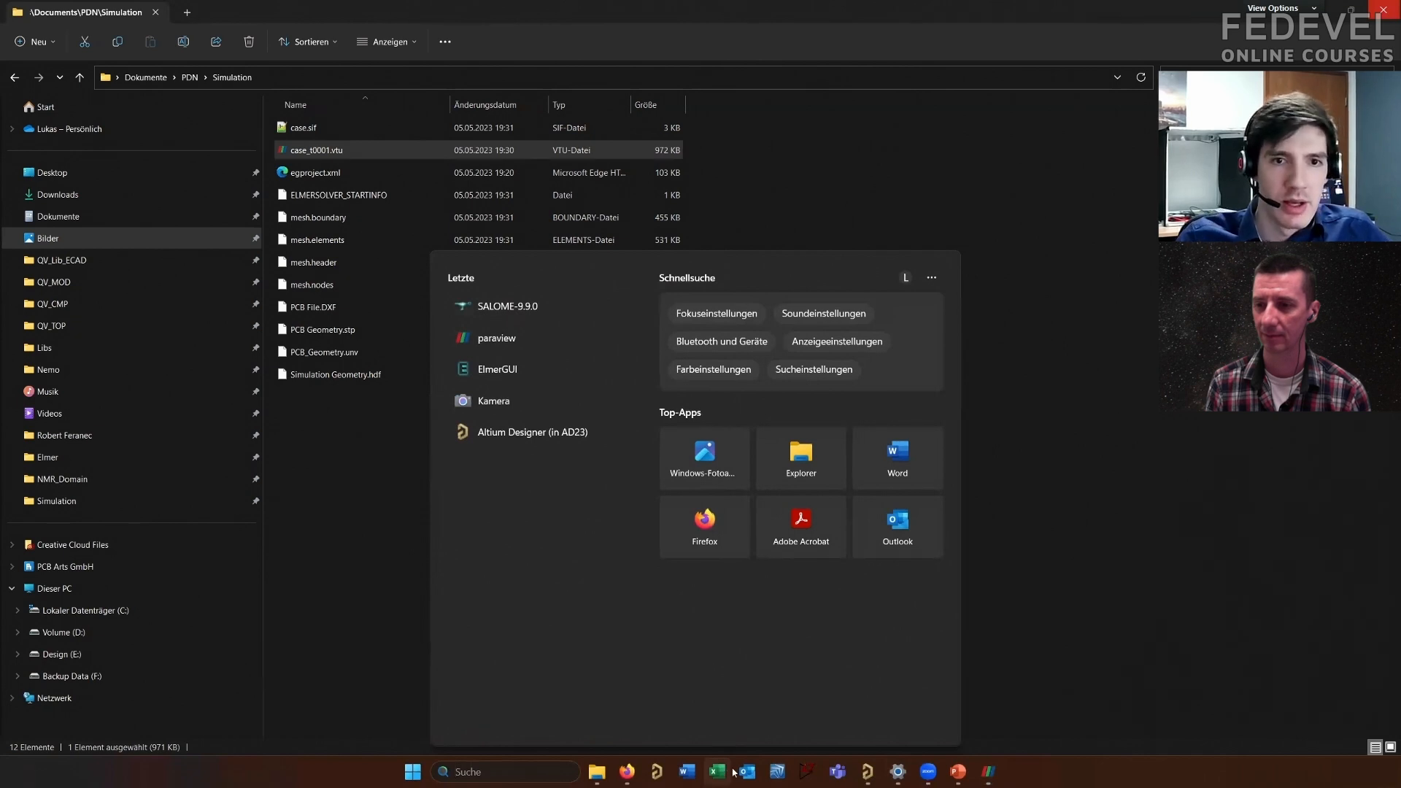
{"action": "left_click", "coordinate": [562, 367]}
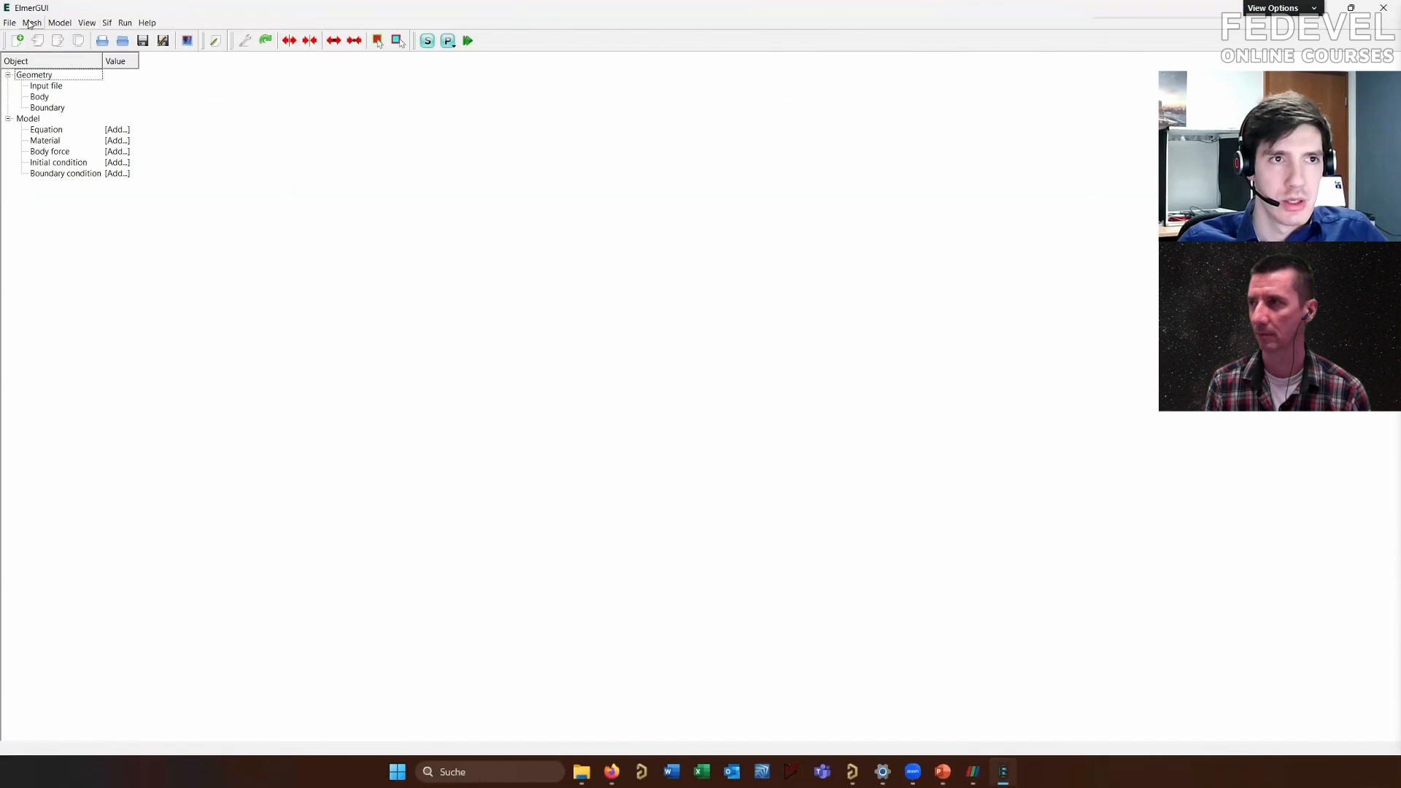
Load the existing project from the Simulation folder inside Documents\PDN
{"action": "left_click", "coordinate": [10, 22]}
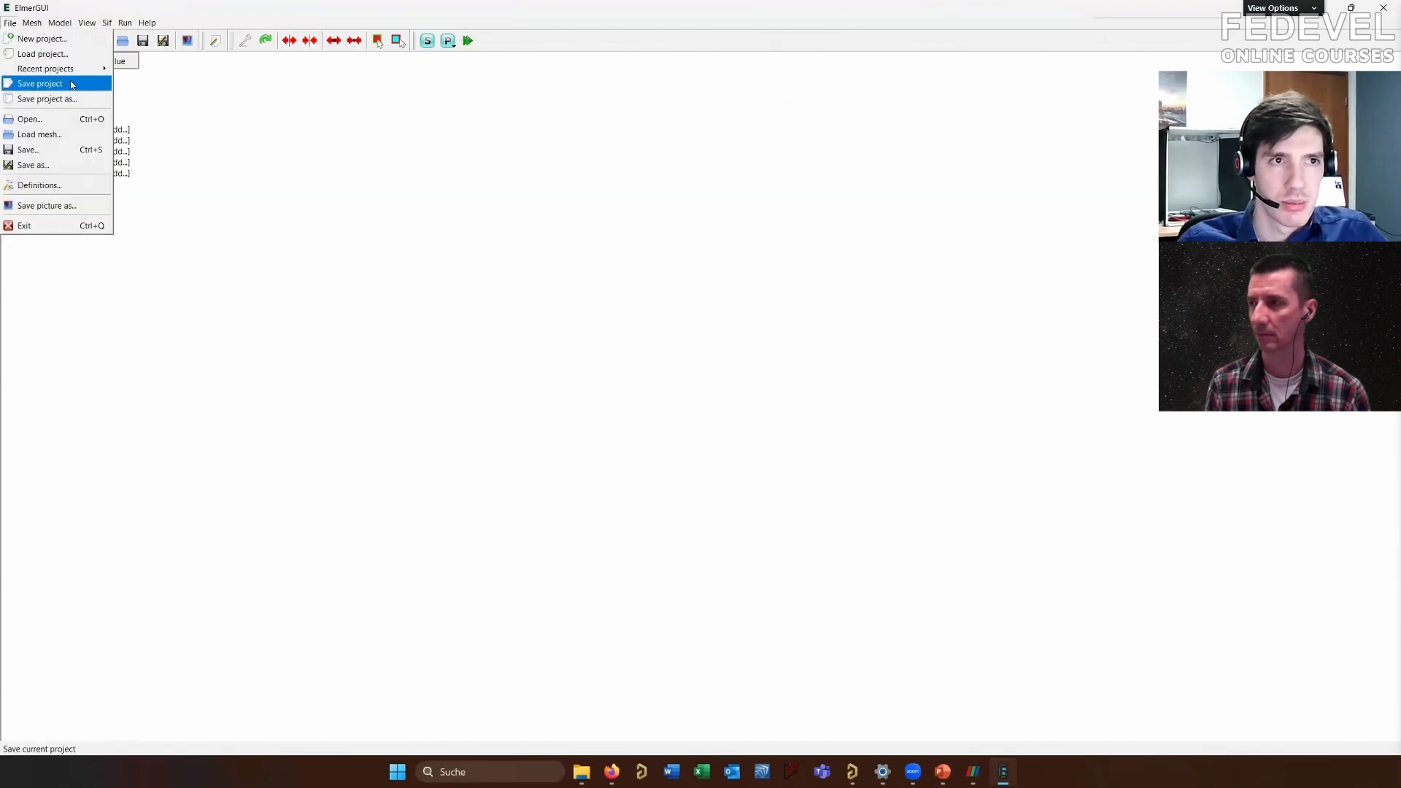
{"action": "left_click", "coordinate": [44, 54]}
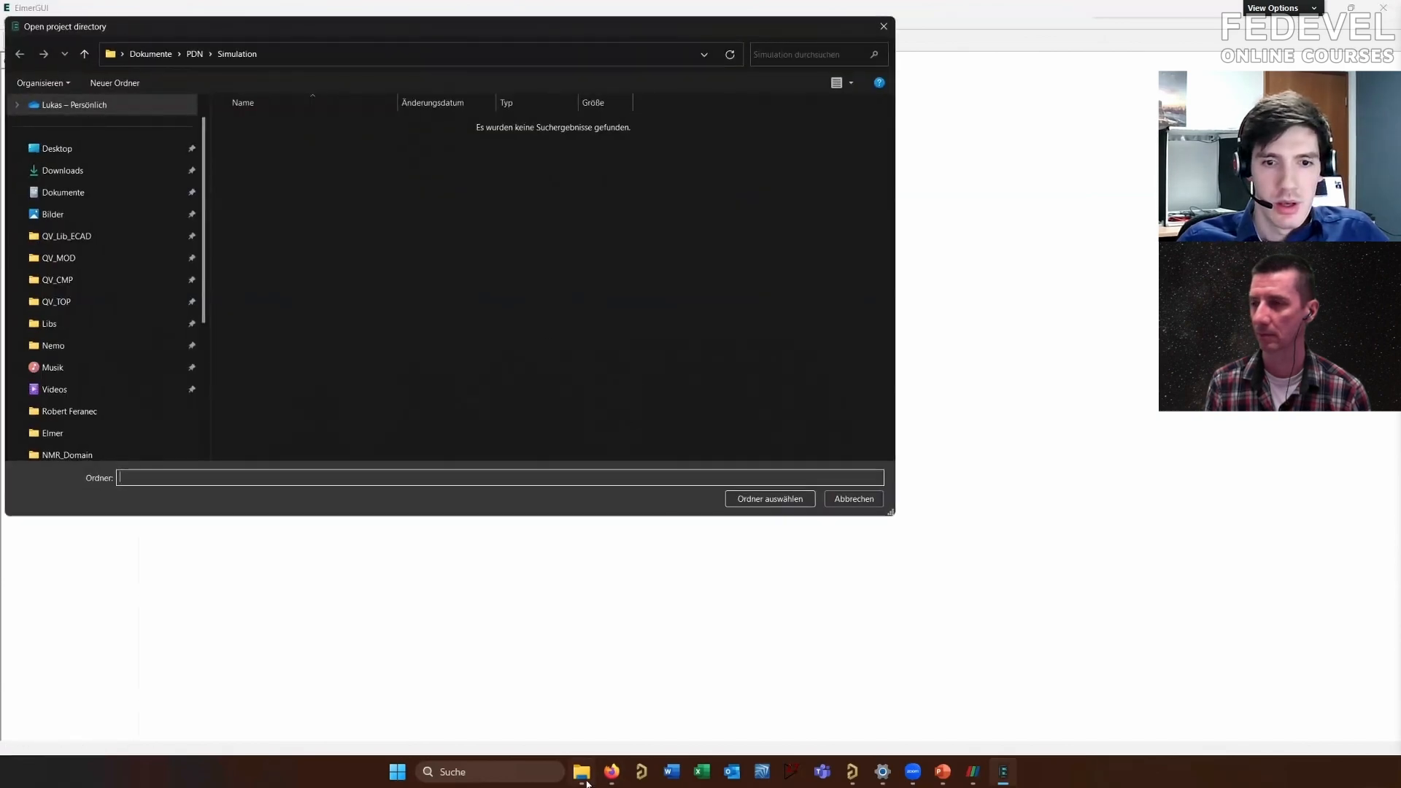
{"action": "left_click", "coordinate": [586, 784]}
{"action": "left_click", "coordinate": [587, 783]}
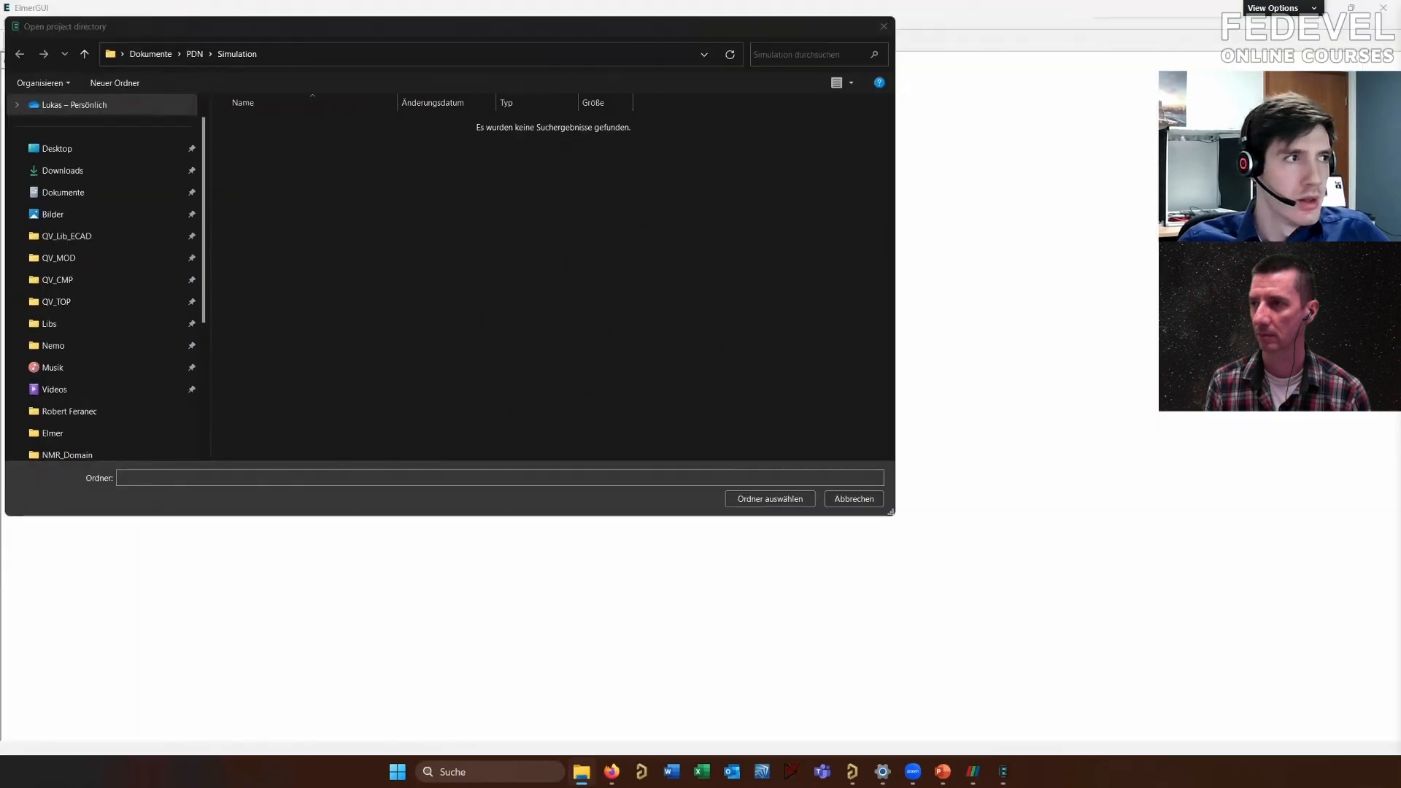
{"action": "left_click", "coordinate": [313, 54]}
{"action": "type", "text": "C:\\Users\\Lukas\\Documents\\PDN"}
{"action": "key", "text": "Return"}
{"action": "double_click", "coordinate": [295, 172]}
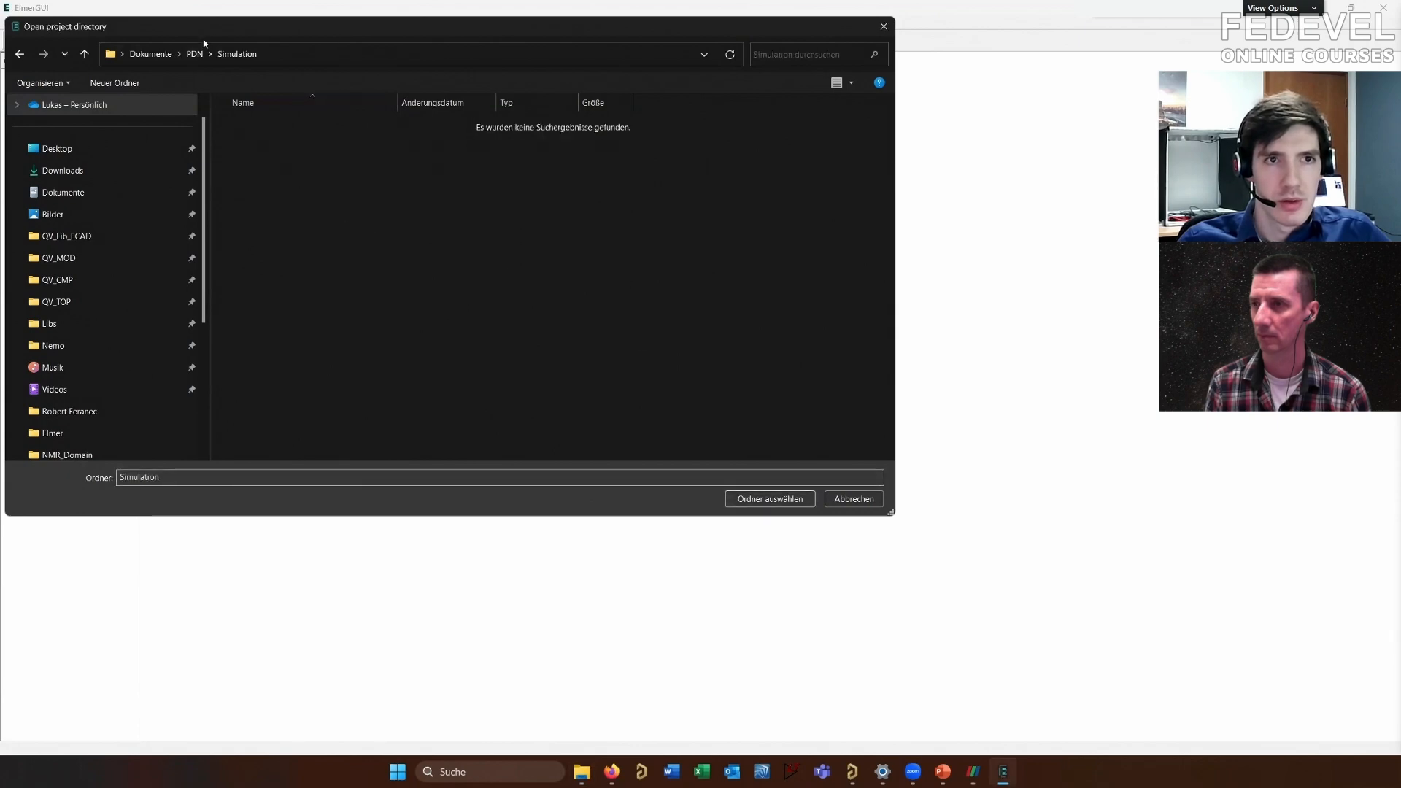
{"action": "left_click", "coordinate": [194, 53]}
{"action": "left_click", "coordinate": [271, 172]}
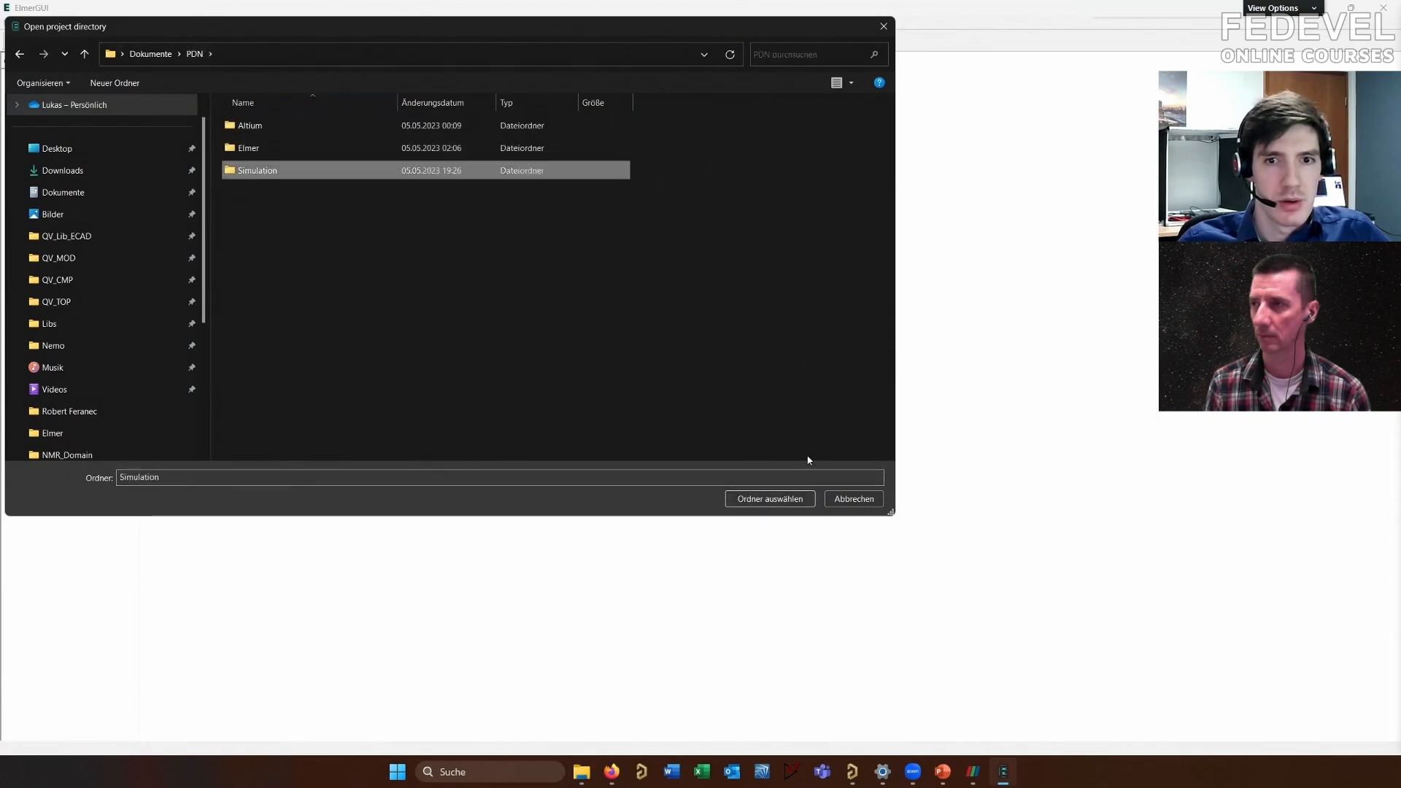
{"action": "left_click", "coordinate": [770, 499]}
Open Equation 1, widen its dialog to reach Static Current Conduction, and open that solver's settings
{"action": "scroll", "coordinate": [735, 332], "scroll_direction": "up", "scroll_amount": 3}
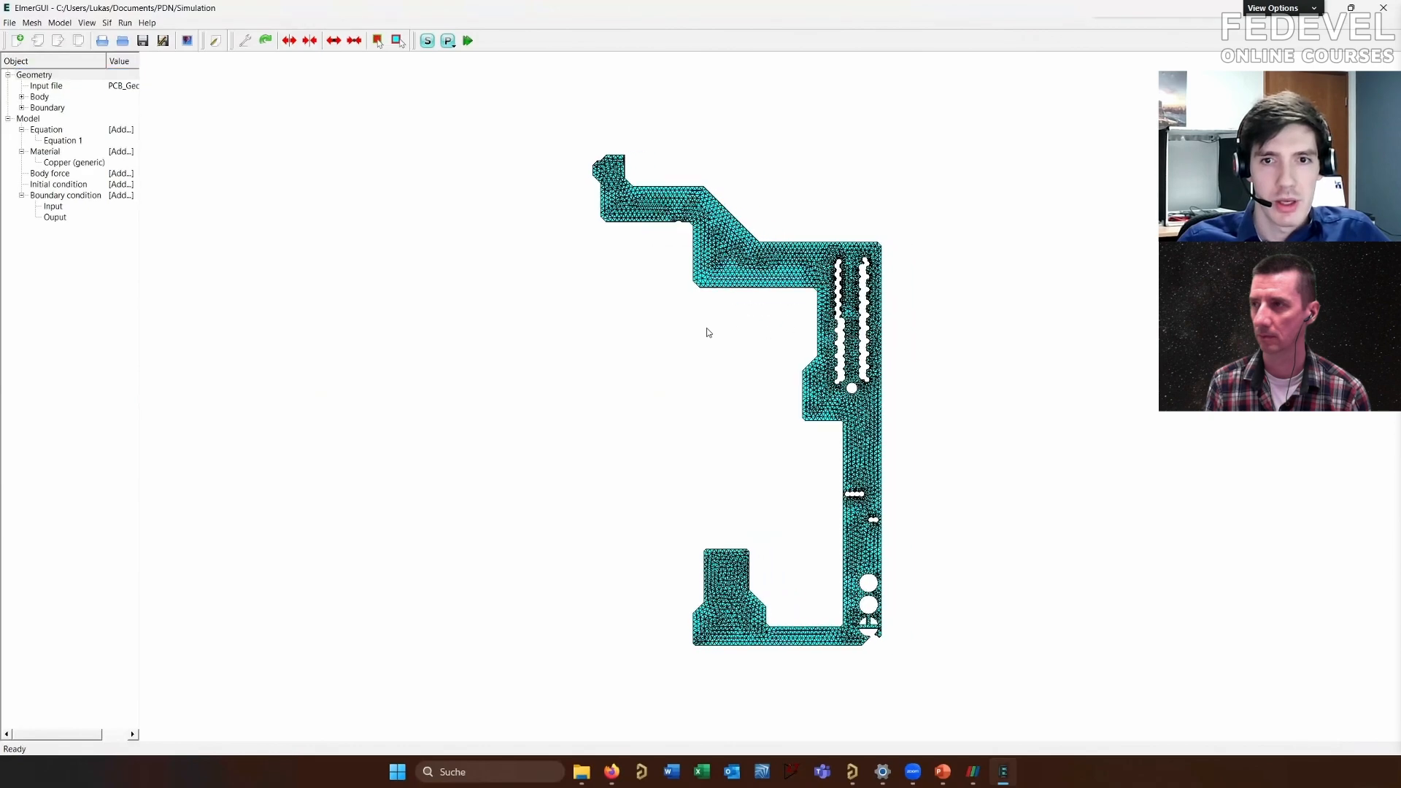
{"action": "right_click_drag", "start_coordinate": [734, 329], "coordinate": [636, 335]}
{"action": "left_click", "coordinate": [60, 24]}
{"action": "mouse_move", "coordinate": [81, 60]}
{"action": "left_click", "coordinate": [187, 75]}
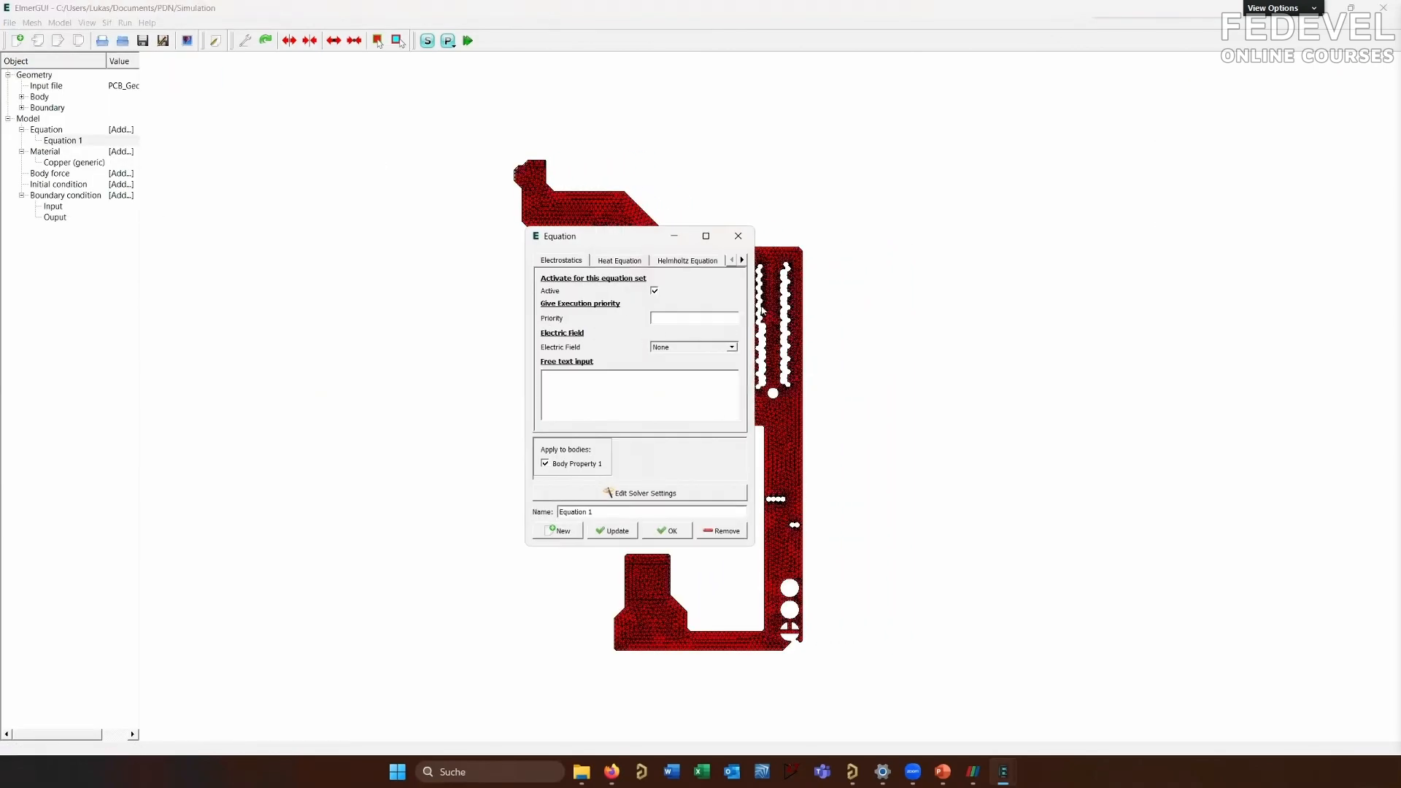
{"action": "left_click_drag", "start_coordinate": [756, 306], "coordinate": [1217, 293]}
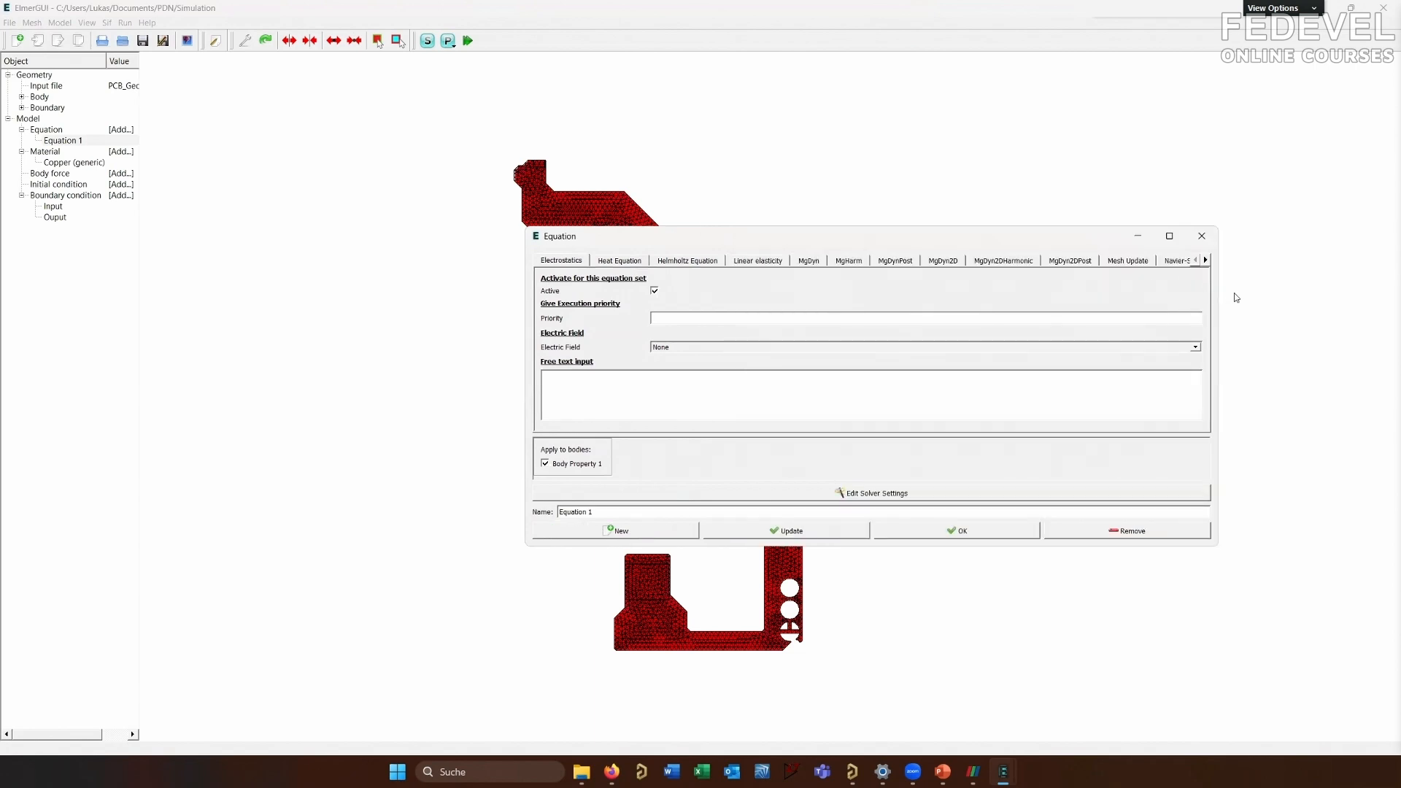
{"action": "left_click_drag", "start_coordinate": [1396, 303], "coordinate": [1394, 303]}
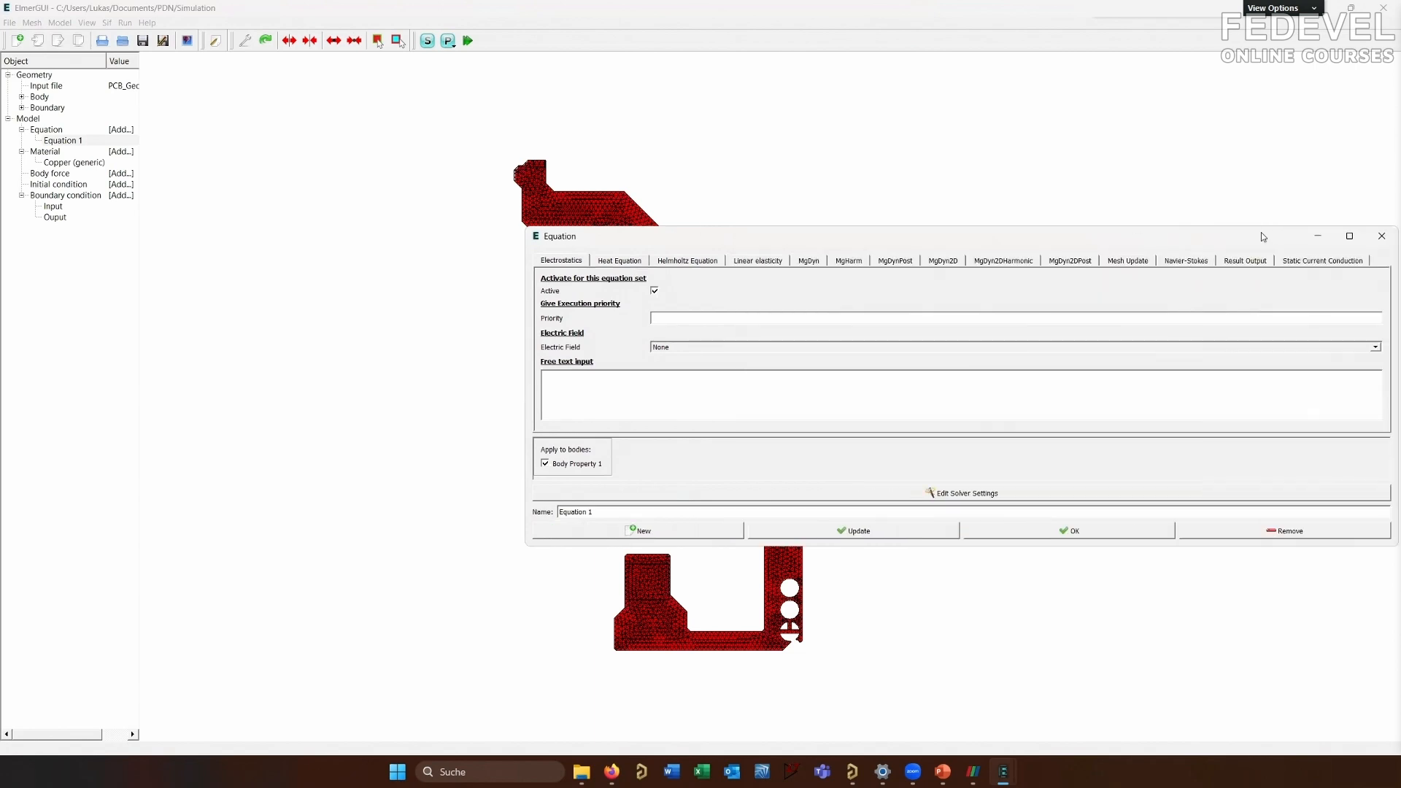
{"action": "left_click_drag", "start_coordinate": [1270, 236], "coordinate": [1002, 228]}
{"action": "left_click", "coordinate": [1046, 254]}
{"action": "left_click", "coordinate": [667, 485]}
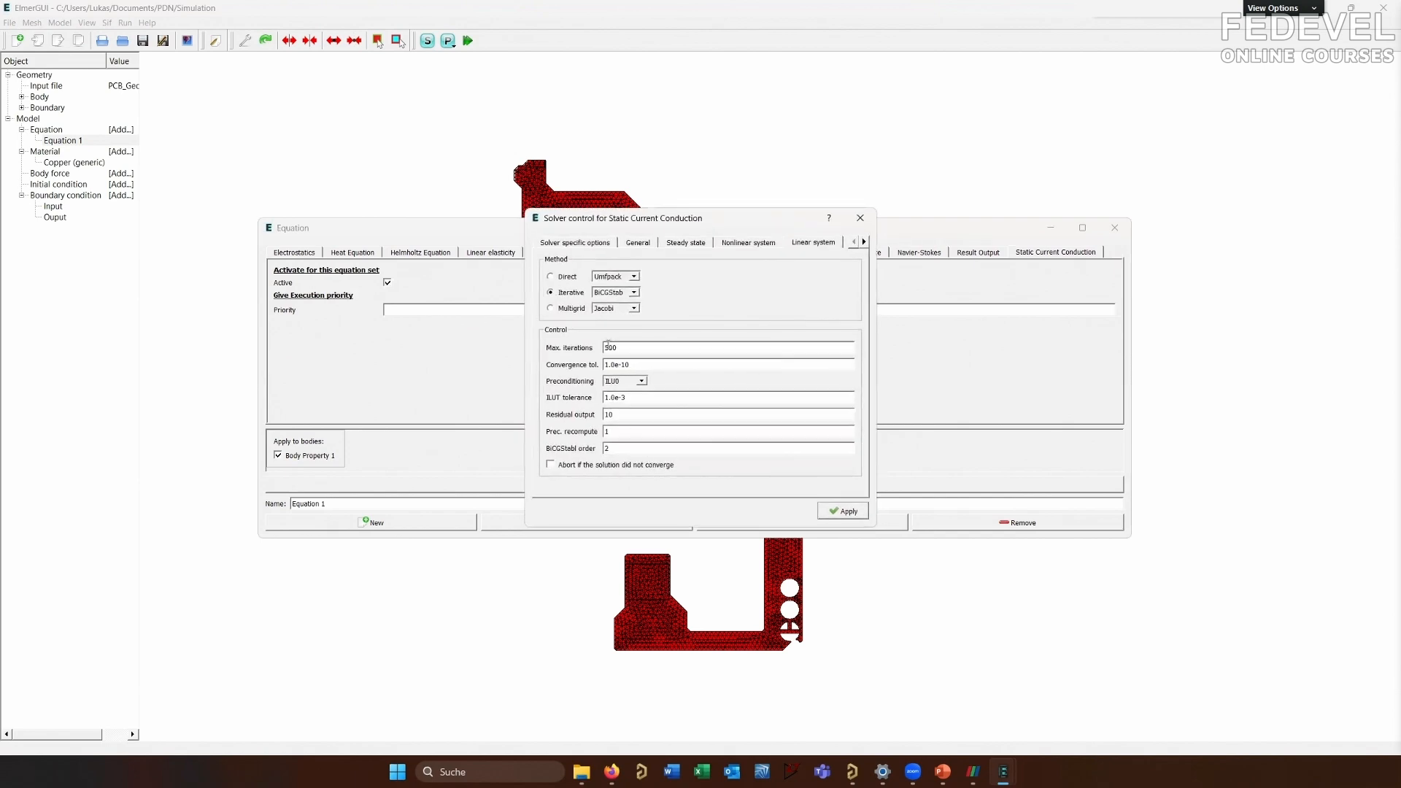
Enable Calculate Joule Heating and Calculate Volume Current in the solver specific options, apply them and update Equation 1
{"action": "left_click", "coordinate": [579, 245]}
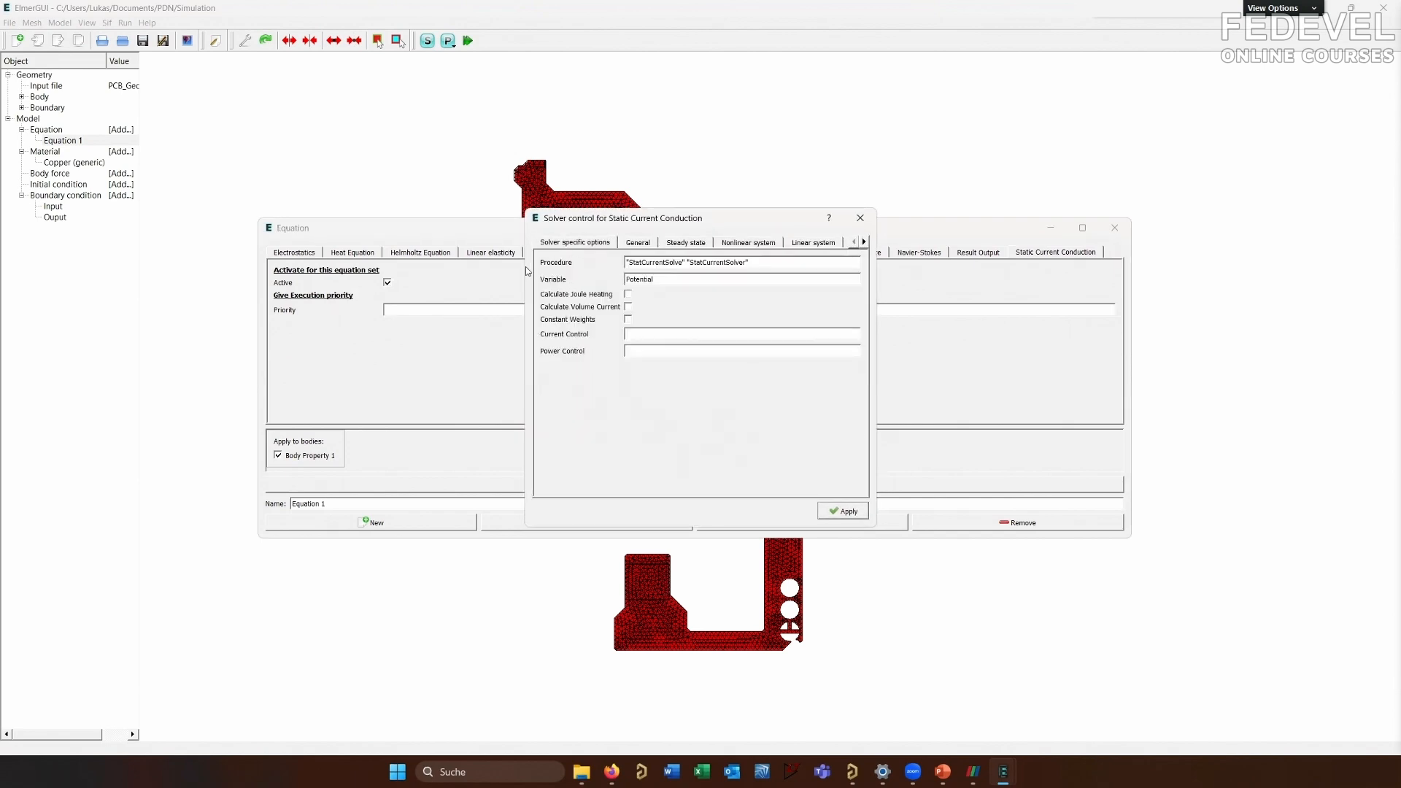
{"action": "left_click", "coordinate": [628, 295]}
{"action": "left_click", "coordinate": [853, 512]}
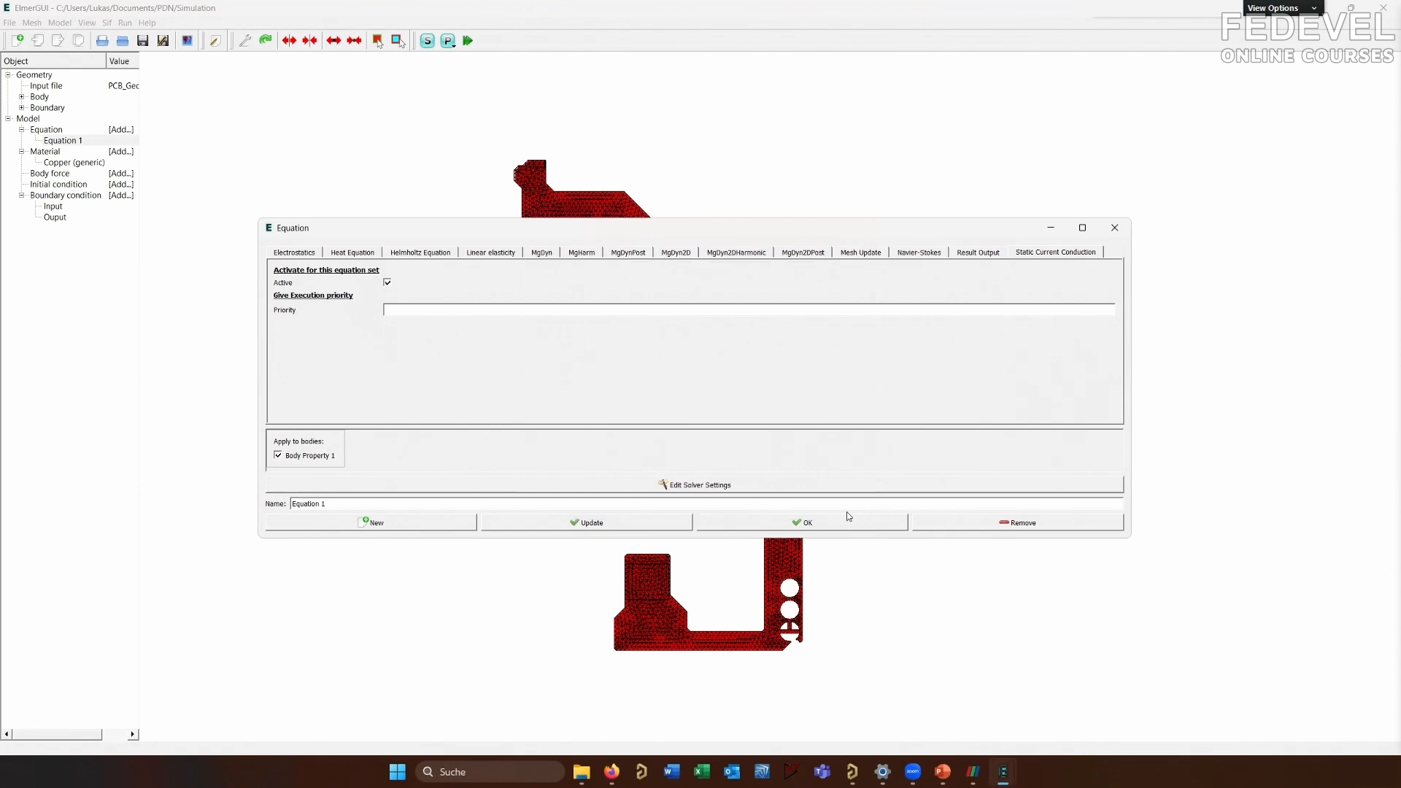
{"action": "left_click", "coordinate": [607, 523]}
{"action": "left_click", "coordinate": [1114, 228]}
Open the solver input file for editing and save it as case.sif in the Simulation folder, replacing the existing file
{"action": "left_click", "coordinate": [108, 23]}
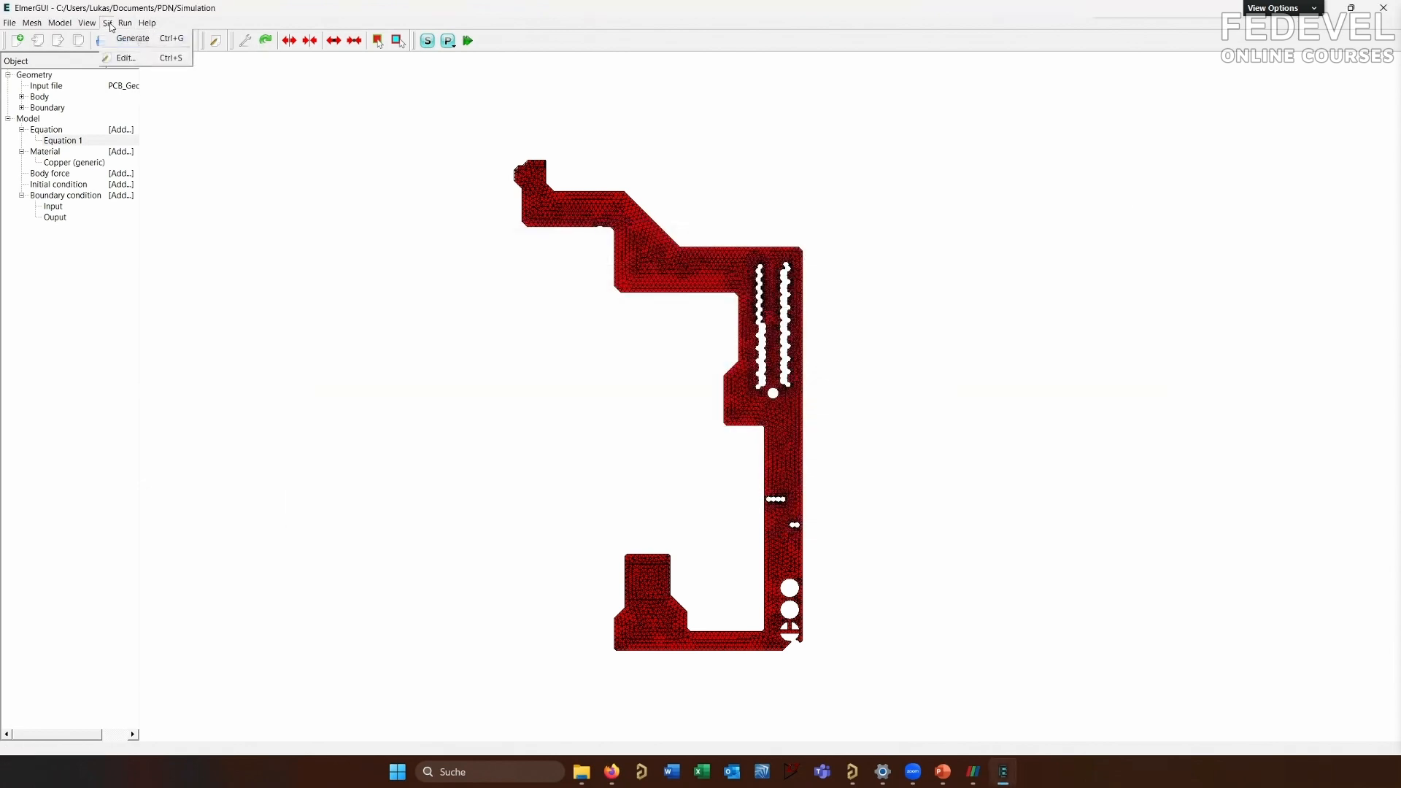
{"action": "left_click", "coordinate": [126, 60]}
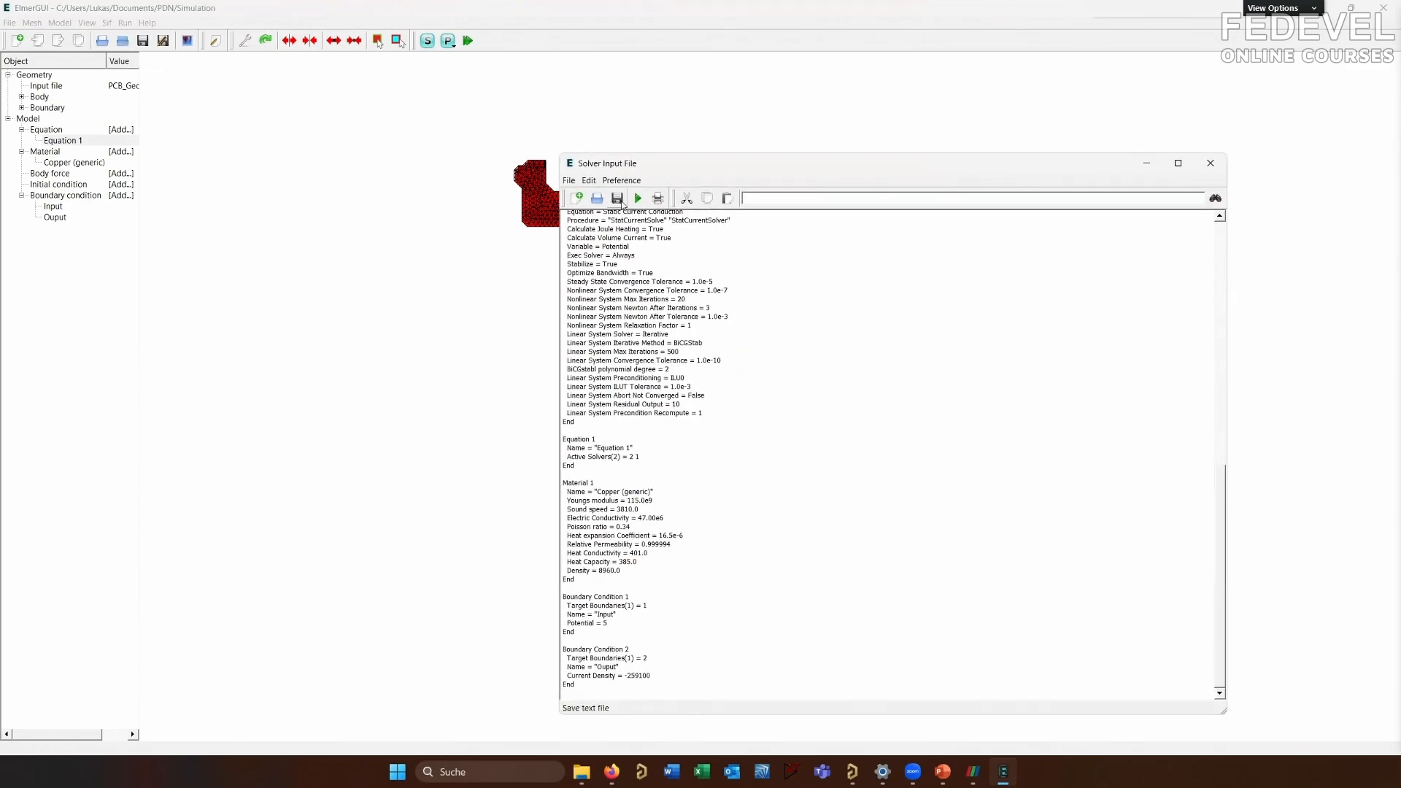
{"action": "left_click", "coordinate": [618, 198]}
{"action": "double_click", "coordinate": [578, 274]}
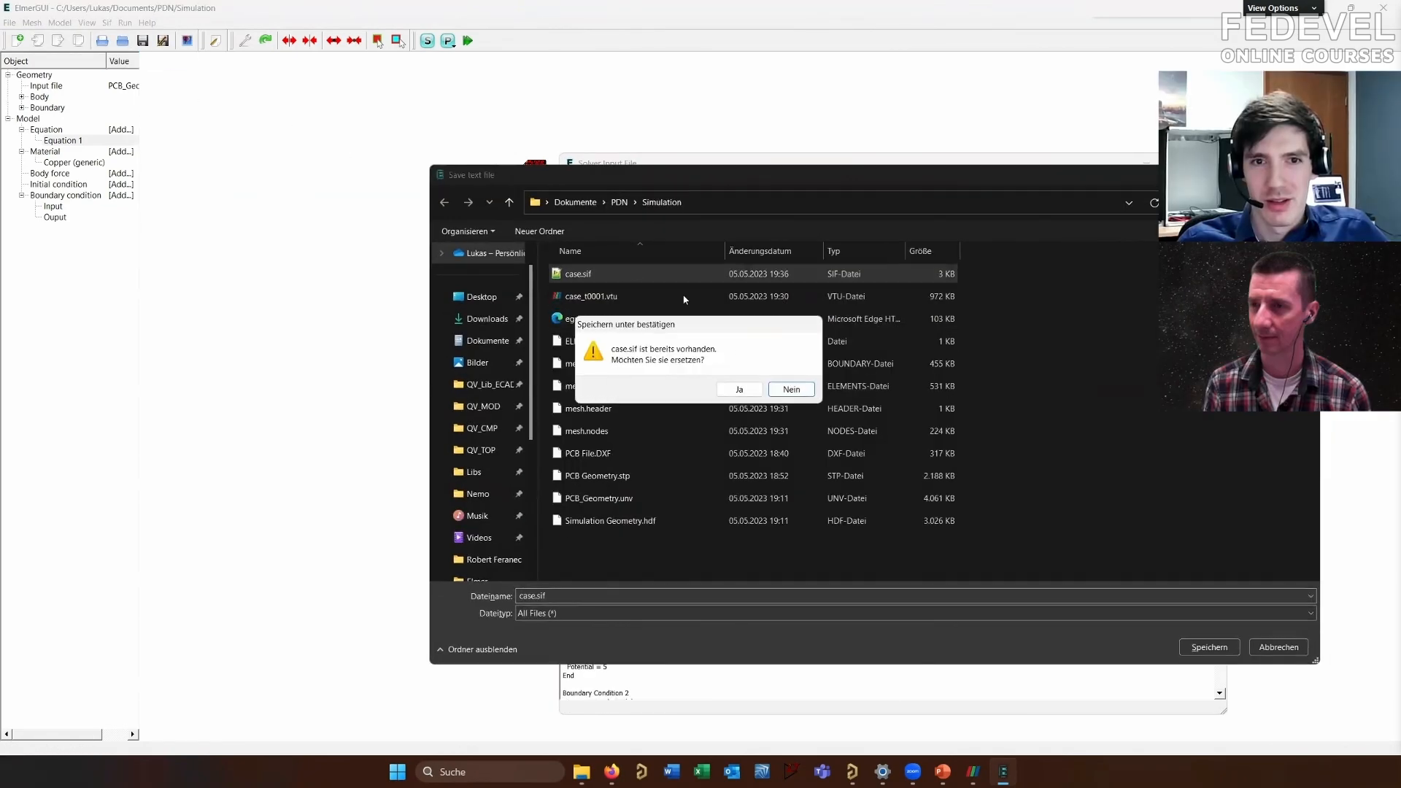
{"action": "left_click", "coordinate": [736, 389]}
Run the solver, check the total heating power in the solver log, and close the log and convergence monitor
{"action": "left_click", "coordinate": [460, 39]}
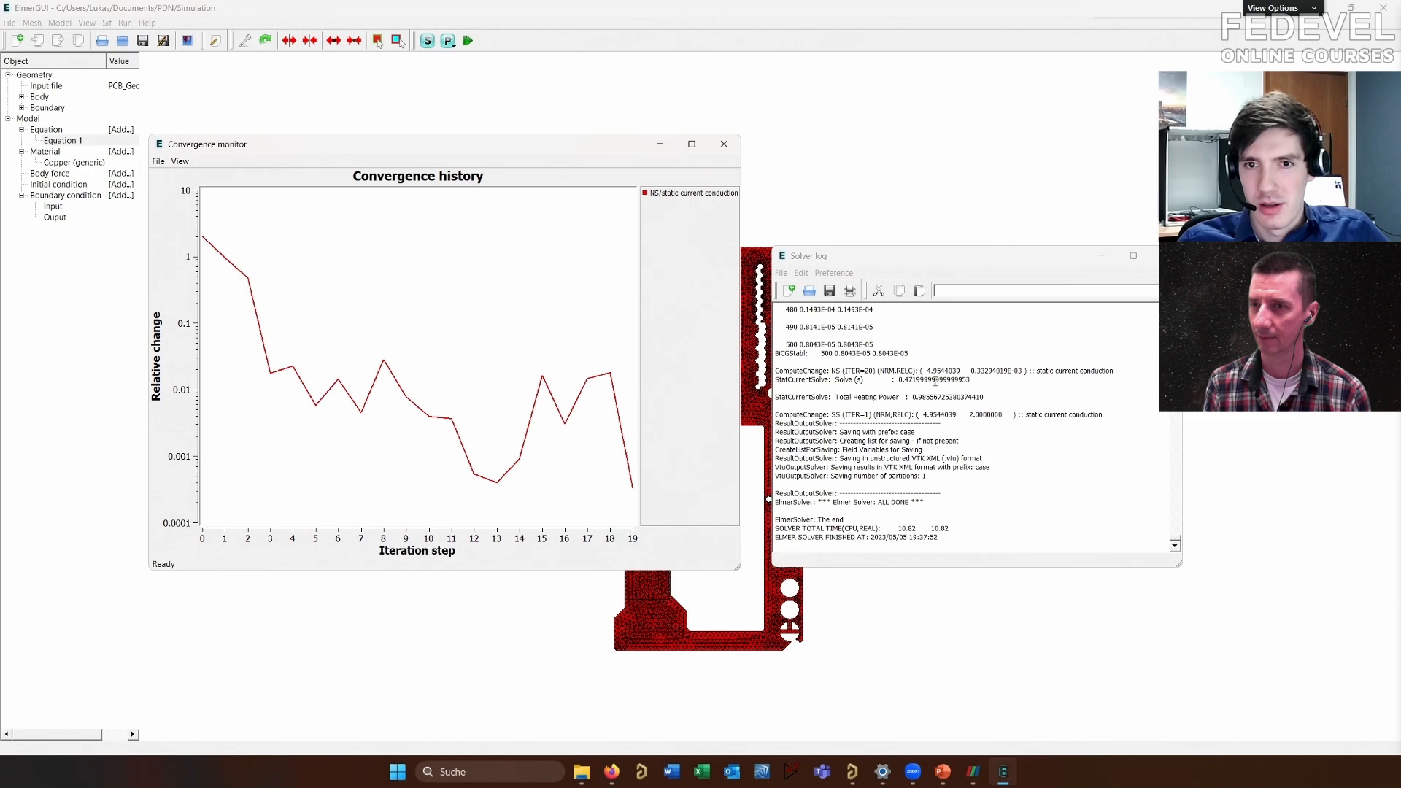
{"action": "scroll", "coordinate": [920, 384], "scroll_direction": "up", "scroll_amount": 1}
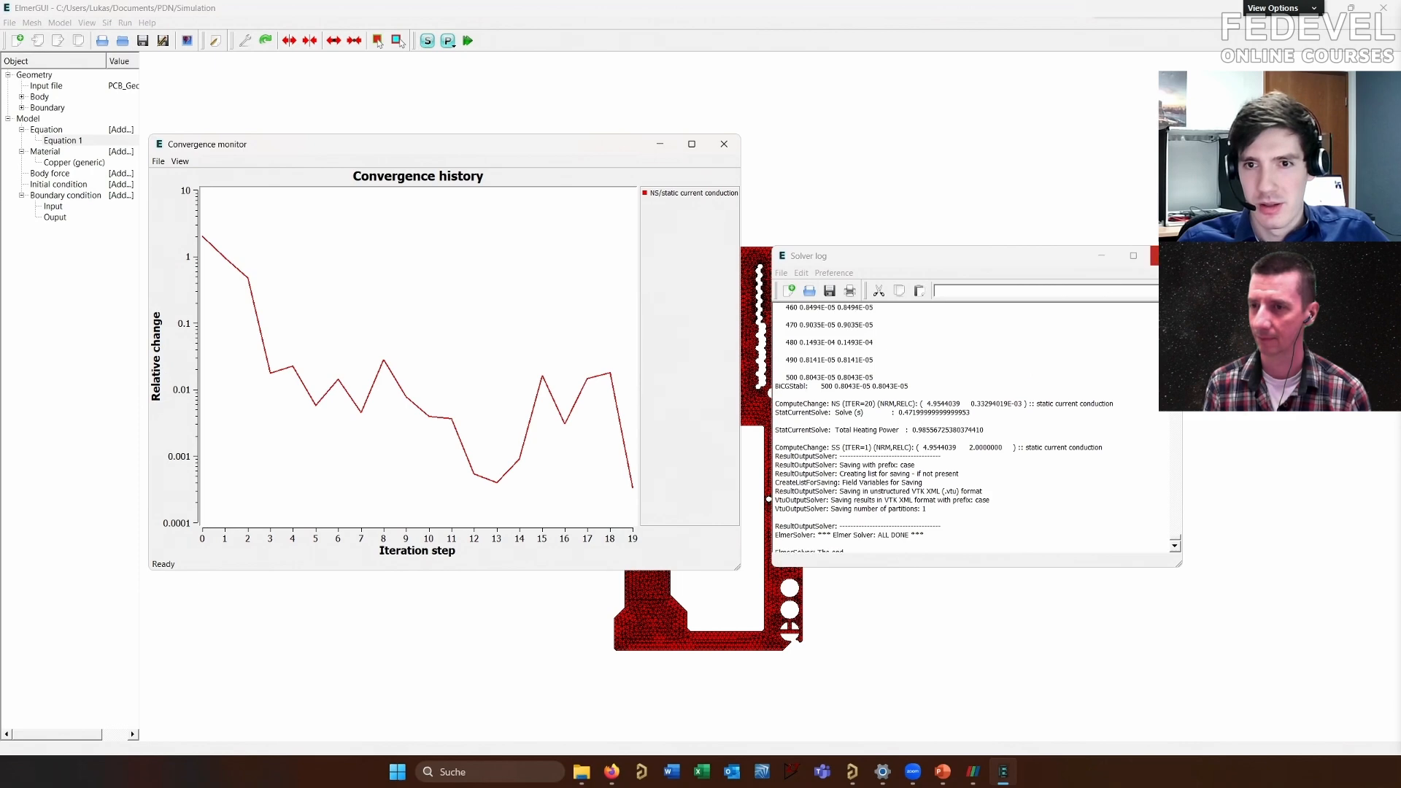
{"action": "left_click", "coordinate": [1154, 255]}
{"action": "left_click", "coordinate": [723, 144]}
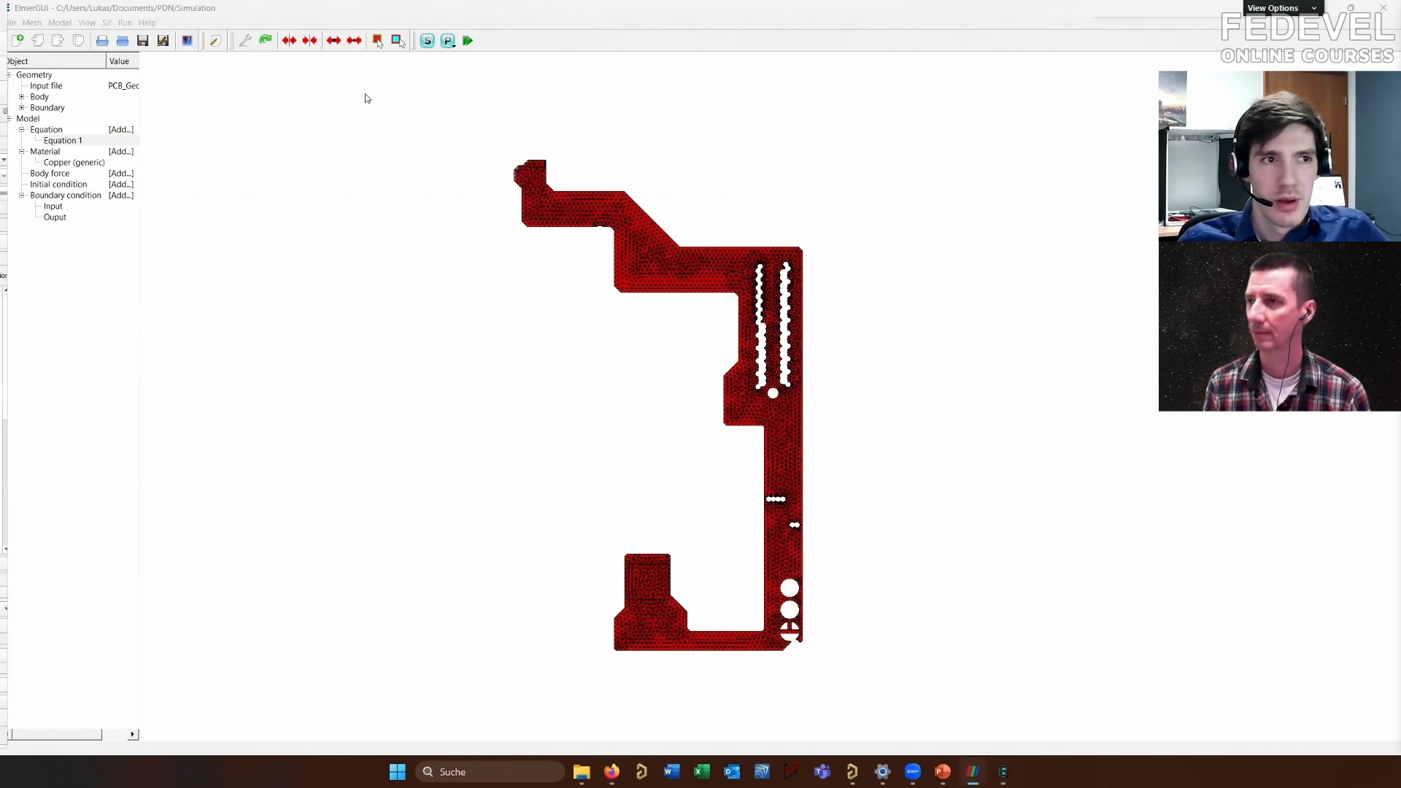
Try to reload case_t0001.vtu in ParaView by looking for new files in the series
{"action": "right_click", "coordinate": [62, 135]}
{"action": "left_click", "coordinate": [235, 266]}
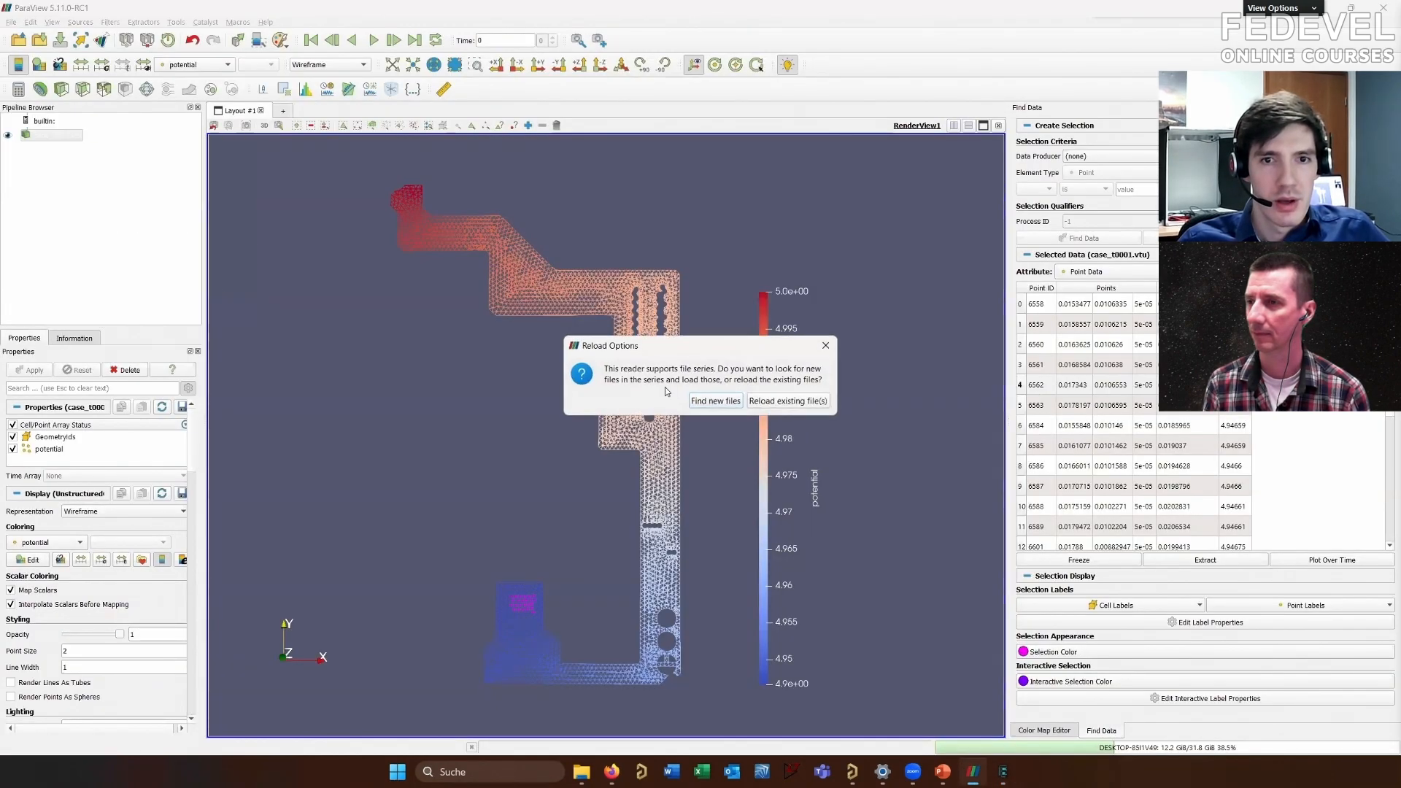
{"action": "left_click", "coordinate": [698, 402]}
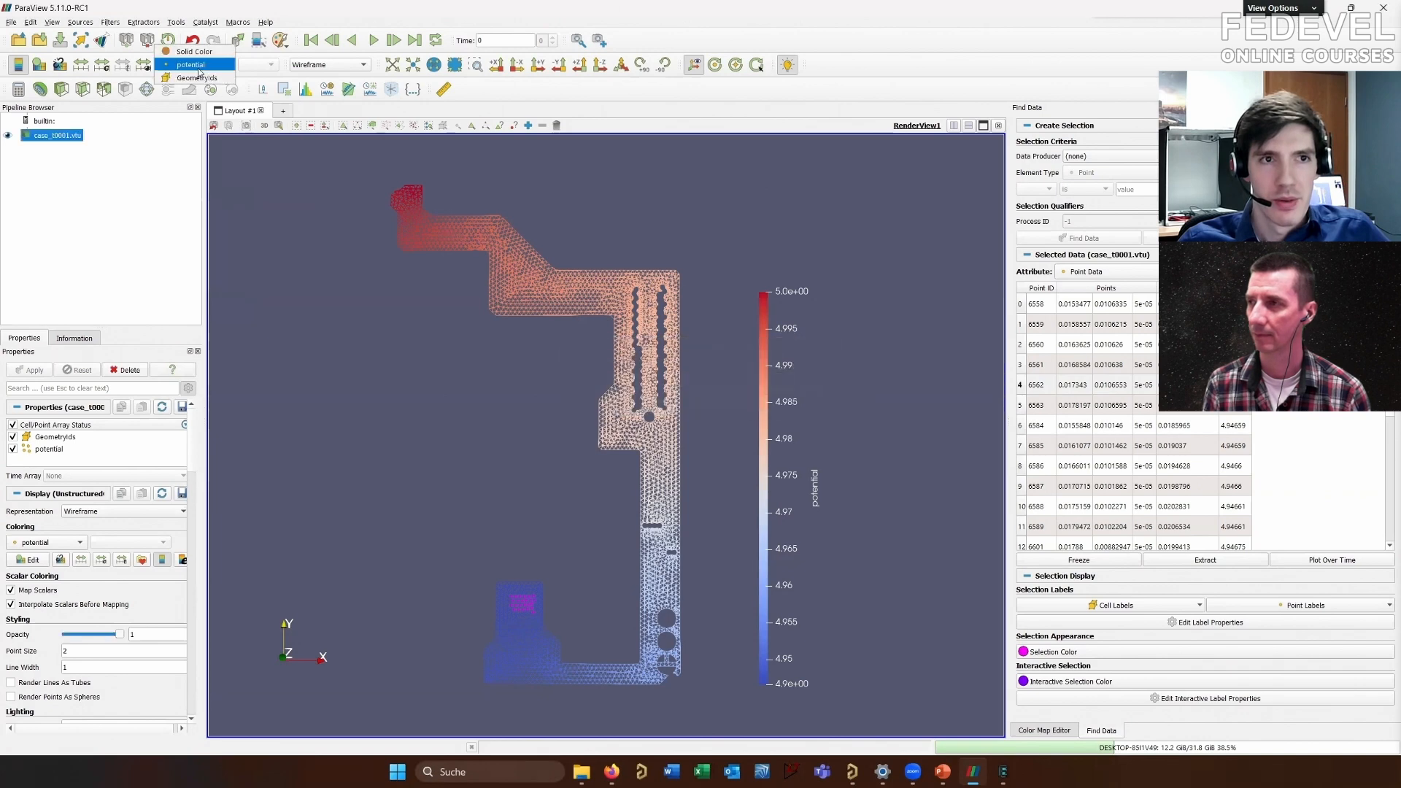
Delete the old case_t0001.vtu result from the pipeline, open the file again and apply it
{"action": "key", "text": "Delete"}
{"action": "left_click", "coordinate": [12, 22]}
{"action": "left_click", "coordinate": [27, 36]}
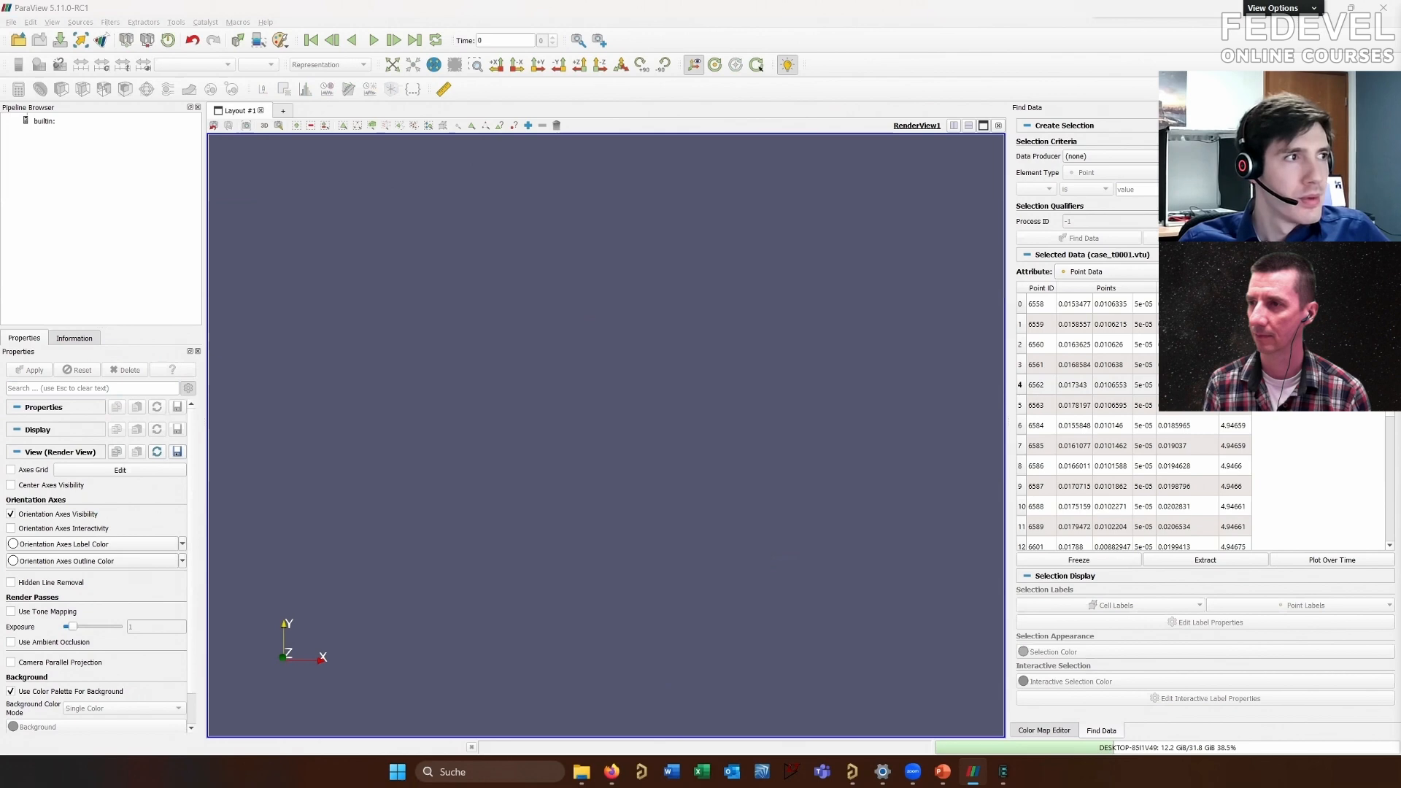
{"action": "double_click", "coordinate": [291, 290]}
{"action": "left_click", "coordinate": [27, 371]}
Colour the result by volume current magnitude and move its colour legend closer to the copper shape
{"action": "left_click", "coordinate": [193, 65]}
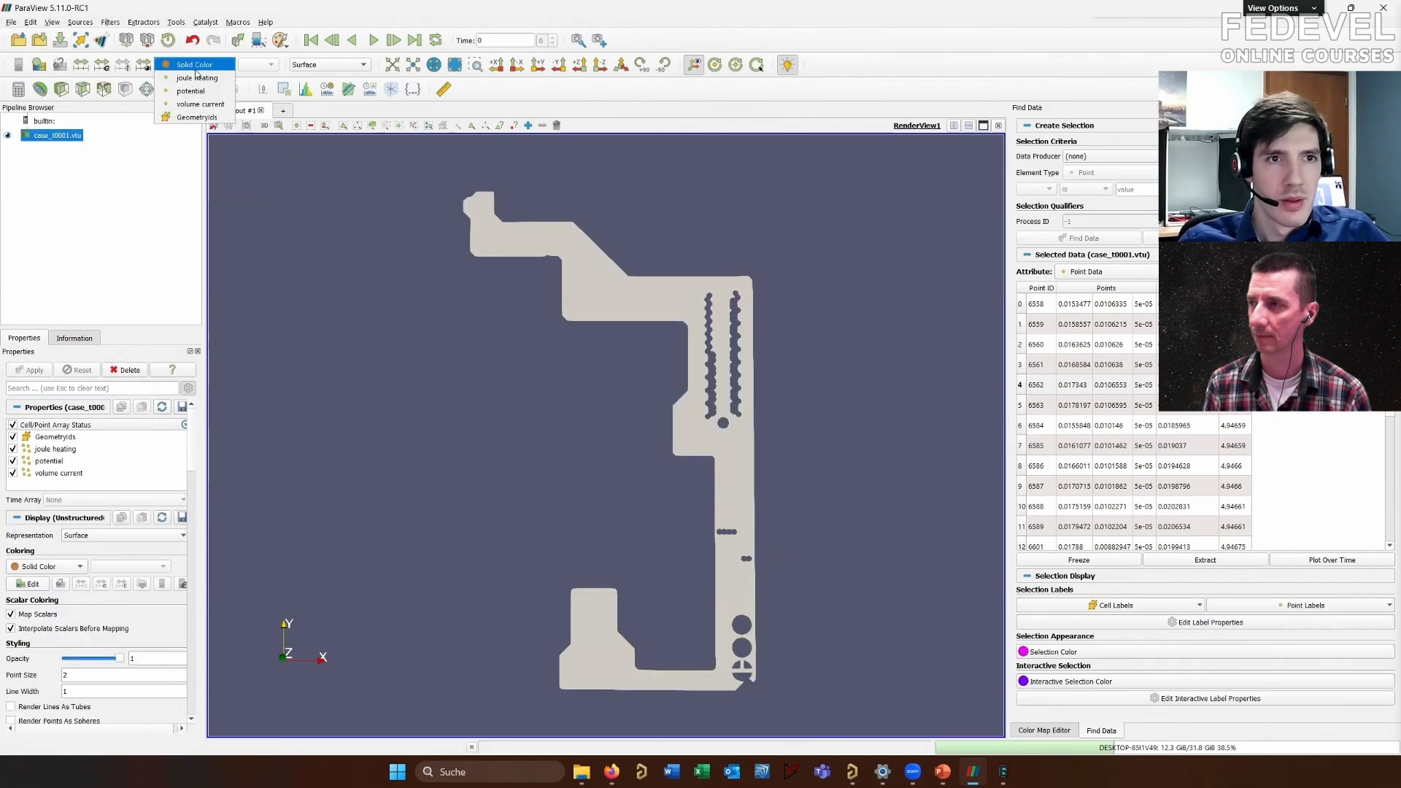
{"action": "left_click", "coordinate": [212, 104]}
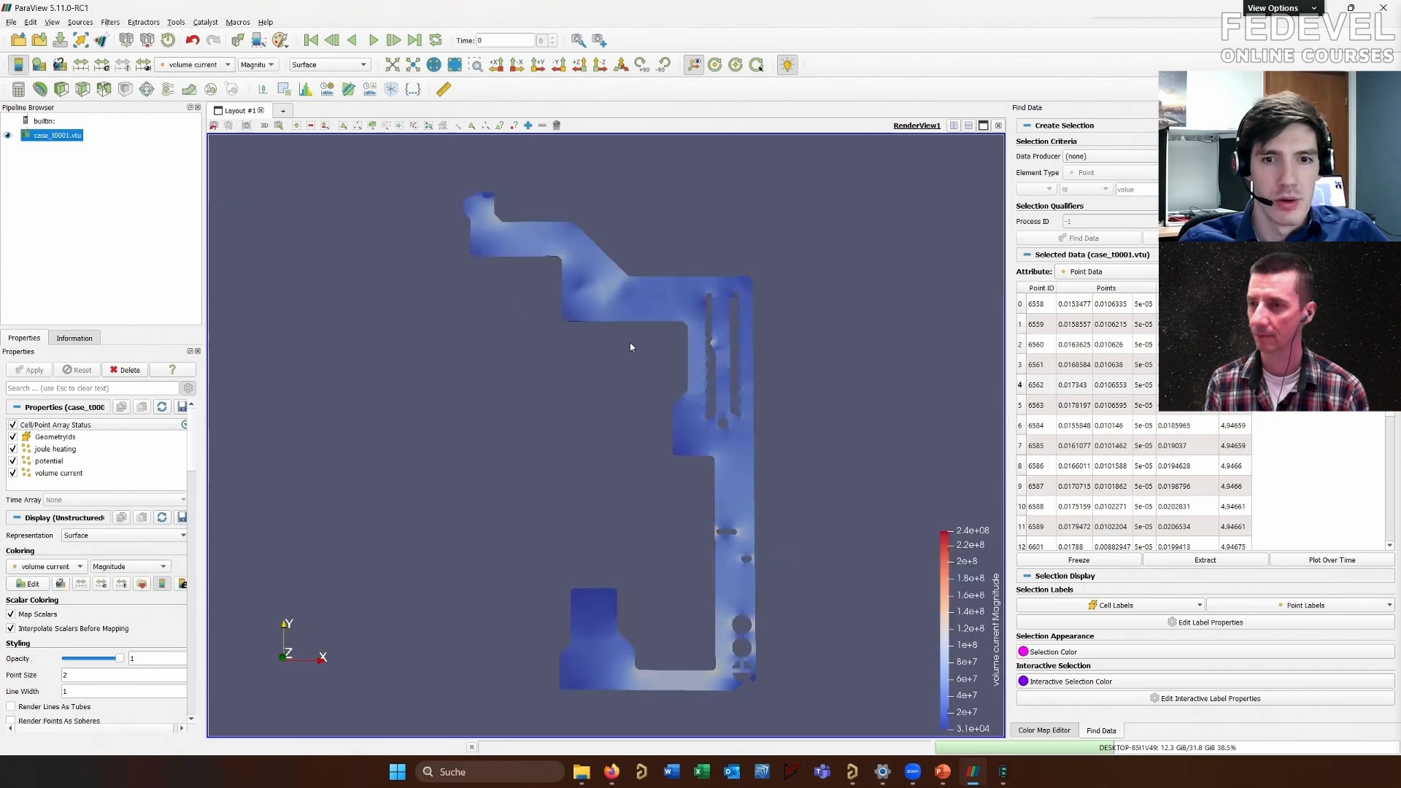
{"action": "middle_click_drag", "start_coordinate": [657, 343], "coordinate": [625, 345]}
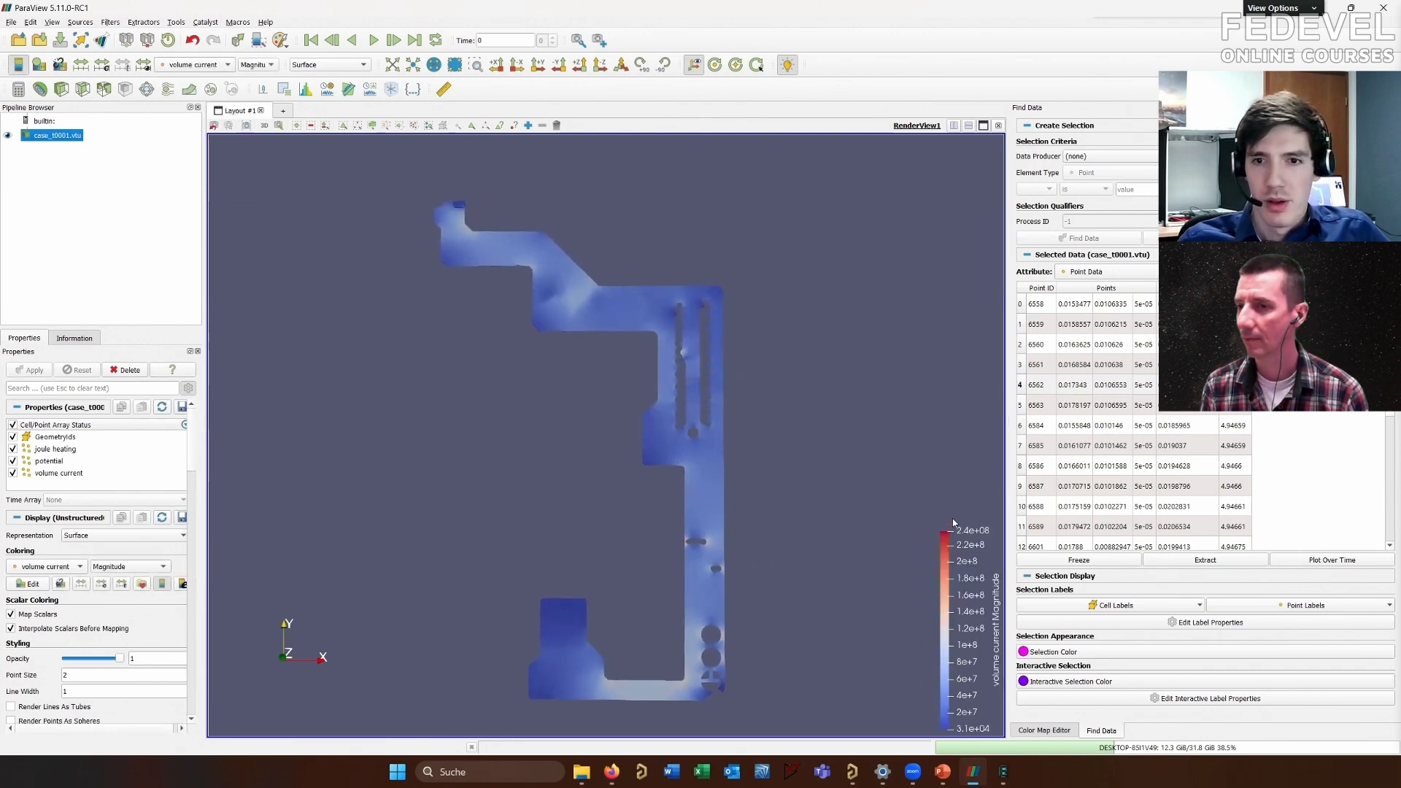
{"action": "left_click_drag", "start_coordinate": [950, 542], "coordinate": [877, 473]}
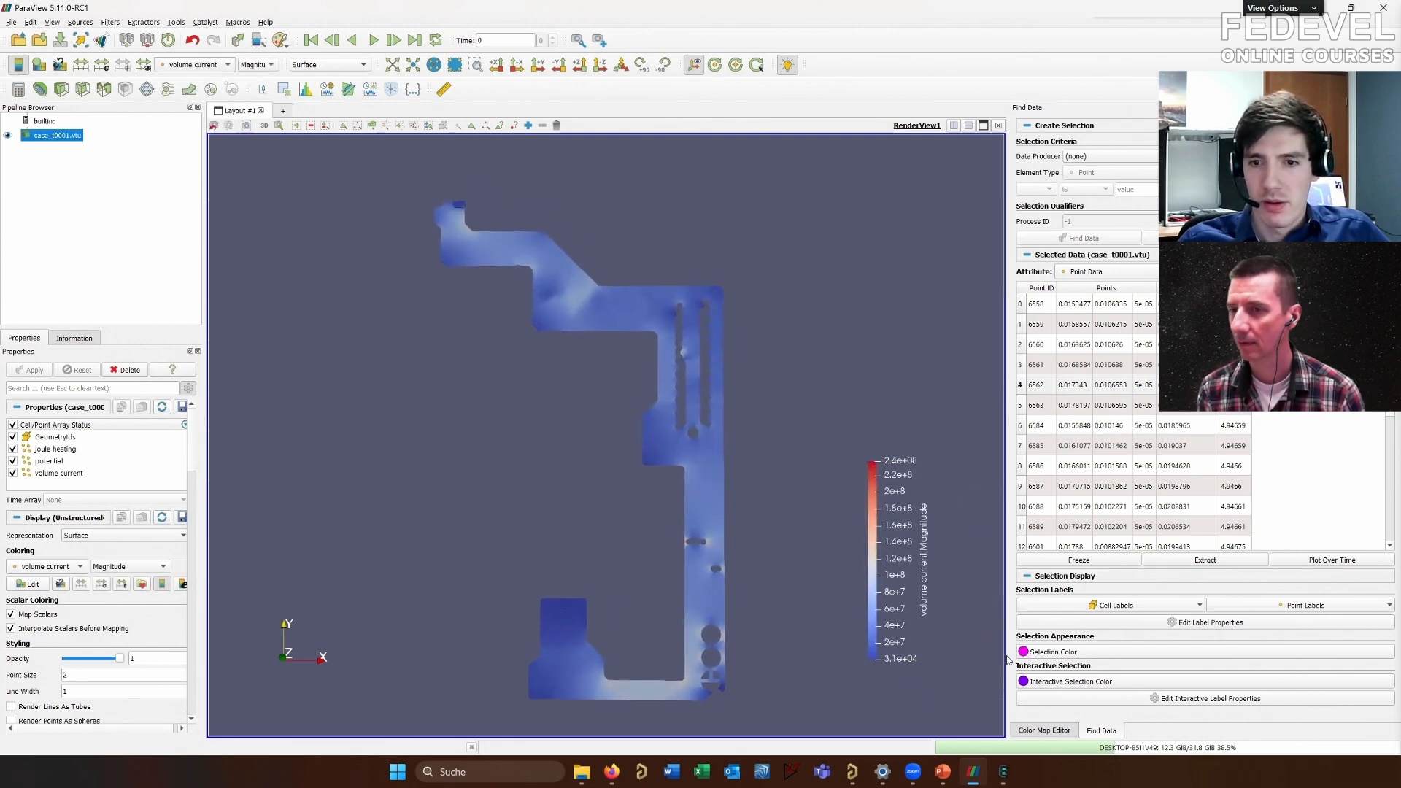
Apply the Turbo colour preset to the volume current and lengthen the colour legend from its upper end
{"action": "left_click", "coordinate": [1048, 731]}
{"action": "left_click", "coordinate": [1386, 219]}
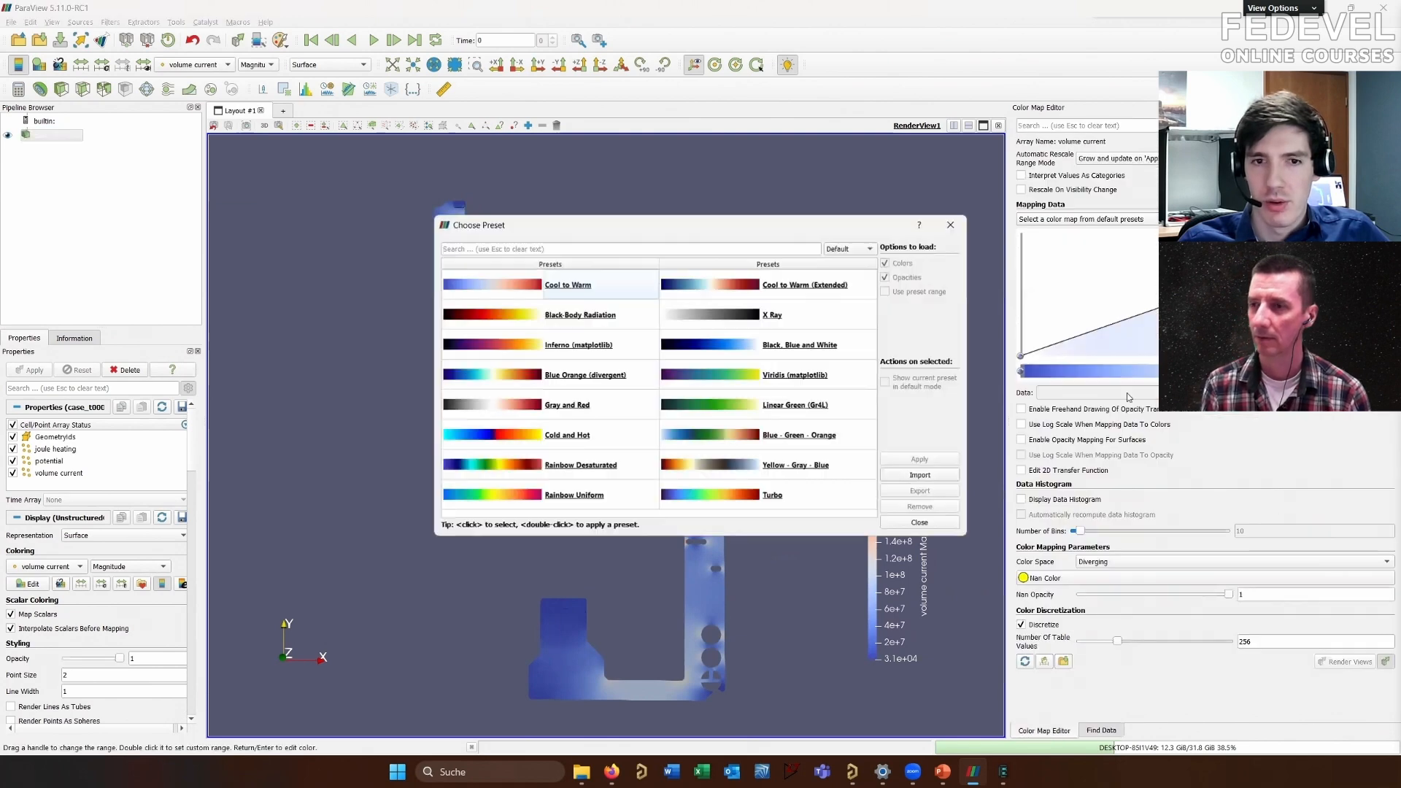
{"action": "left_click", "coordinate": [847, 496]}
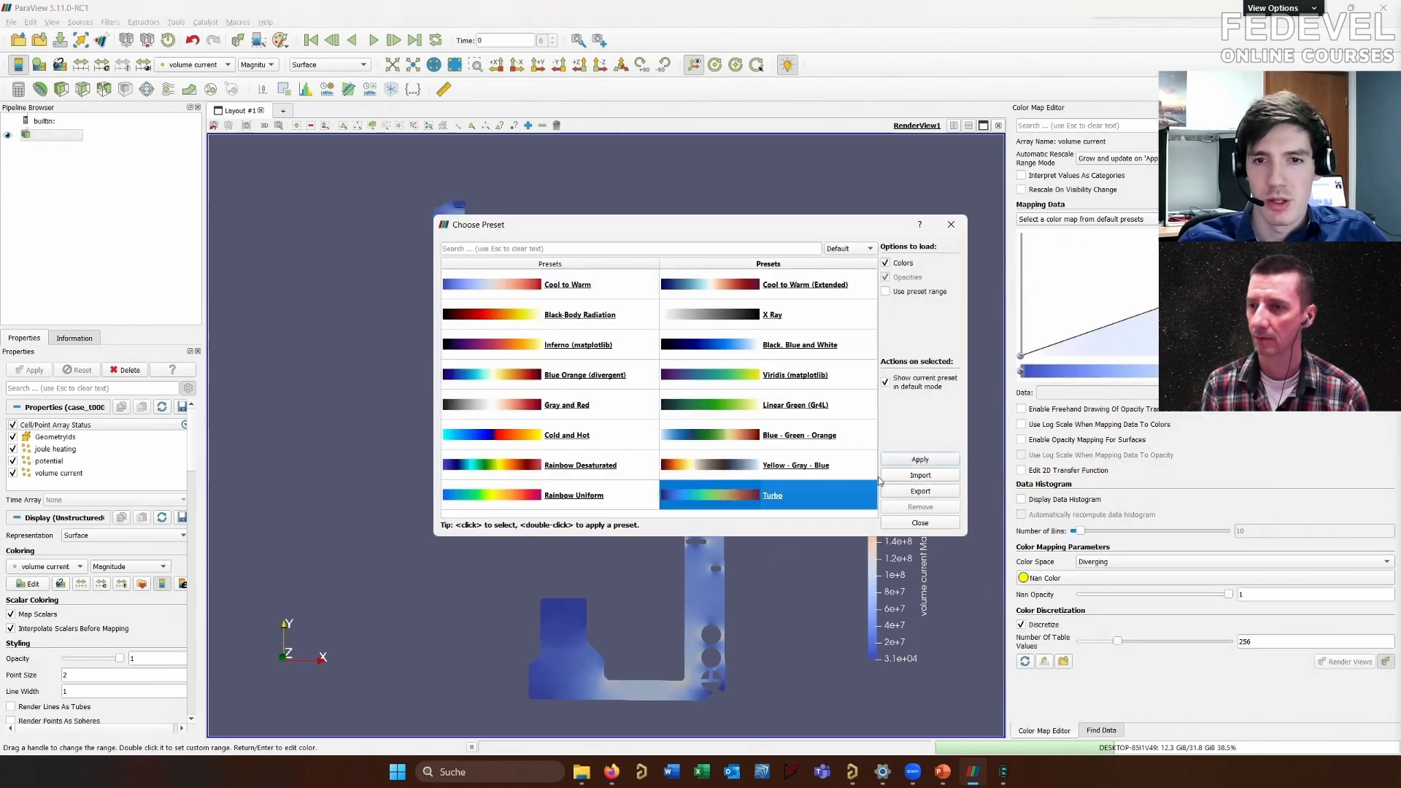
{"action": "left_click", "coordinate": [914, 461]}
{"action": "left_click", "coordinate": [951, 225]}
{"action": "left_click_drag", "start_coordinate": [875, 459], "coordinate": [862, 282]}
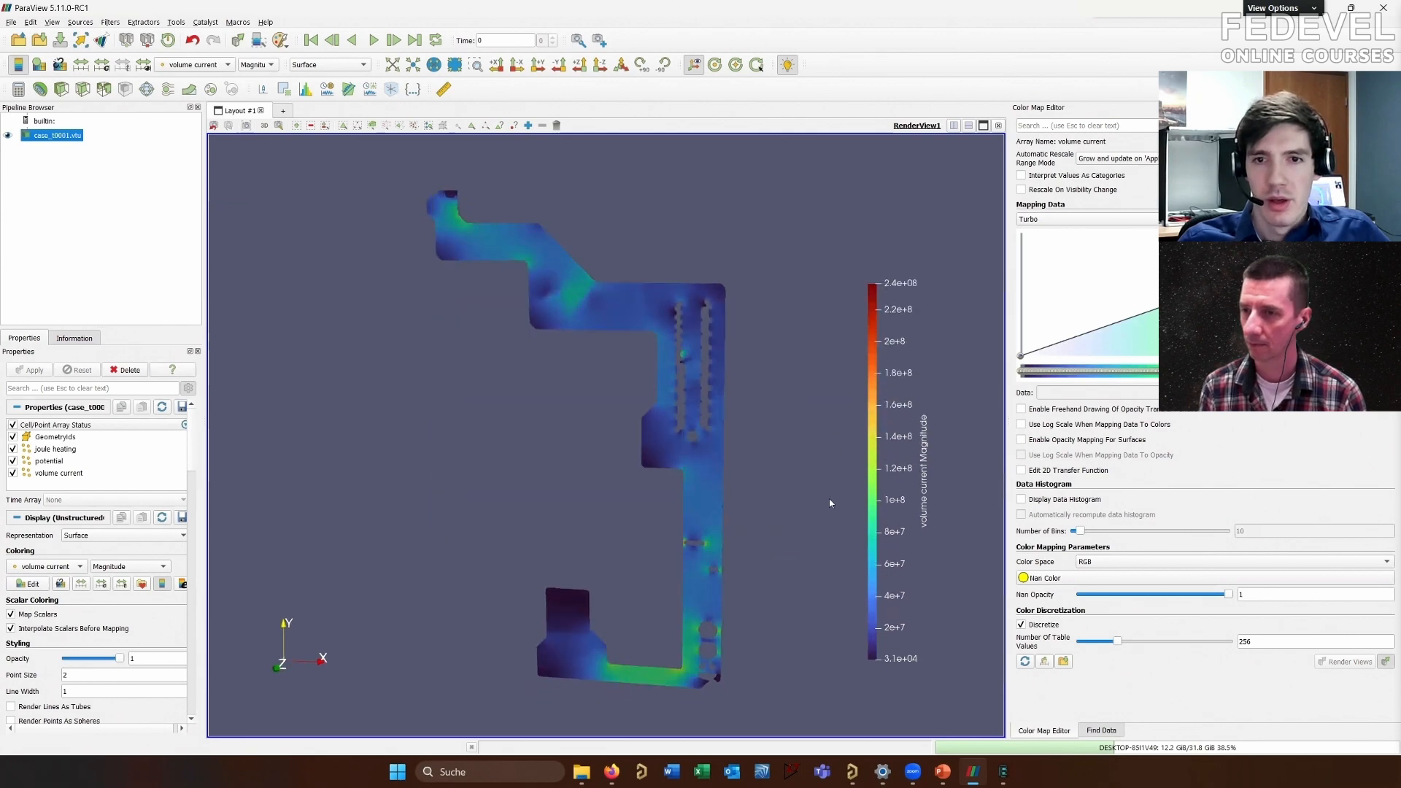
Examine the current density around the small slot-like holes in the long vertical trace and compare it with the repositioned legend
{"action": "scroll", "coordinate": [666, 549], "scroll_direction": "up", "scroll_amount": 5}
{"action": "middle_click_drag", "start_coordinate": [719, 559], "coordinate": [620, 467]}
{"action": "middle_click_drag", "start_coordinate": [648, 575], "coordinate": [648, 372]}
{"action": "scroll", "coordinate": [655, 380], "scroll_direction": "up", "scroll_amount": 2}
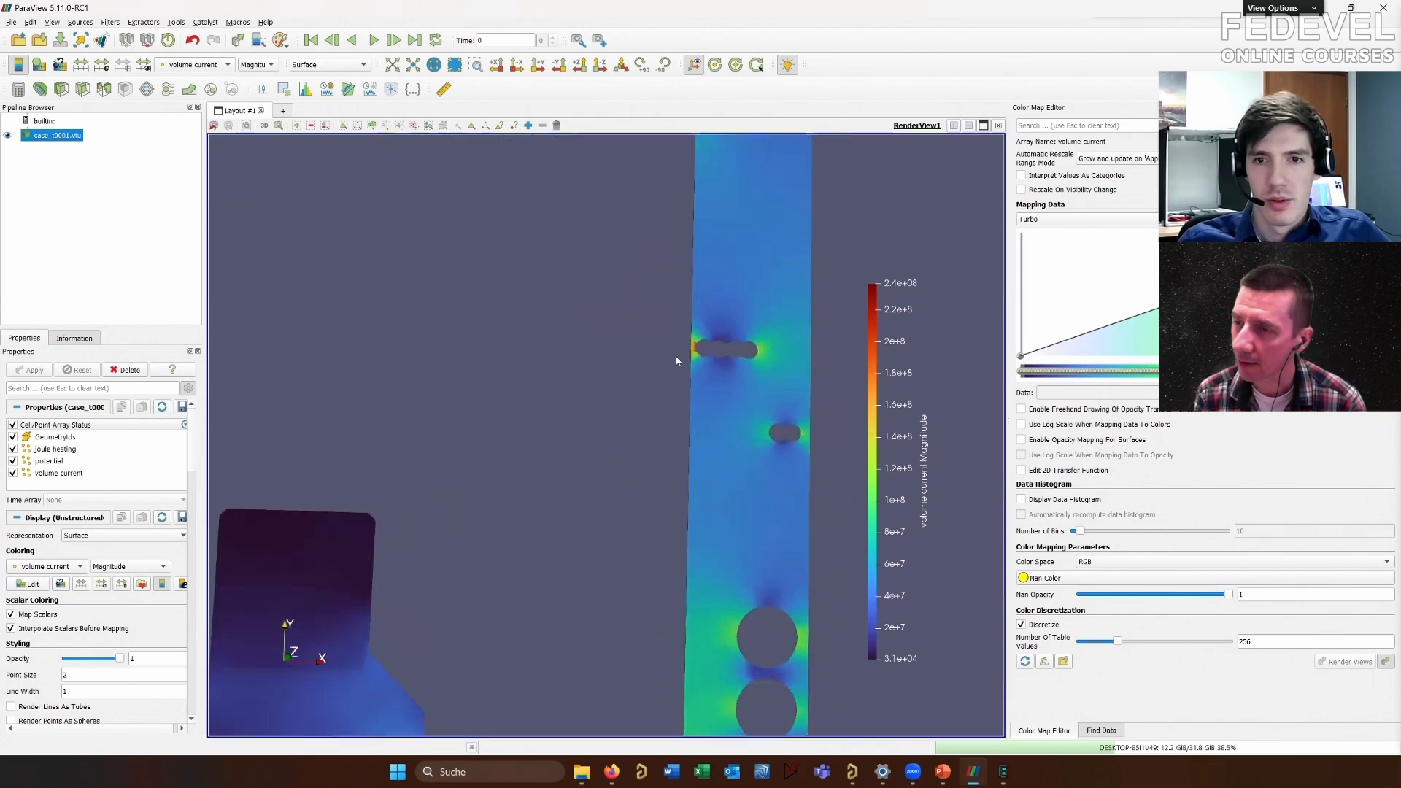
{"action": "scroll", "coordinate": [698, 350], "scroll_direction": "up", "scroll_amount": 3}
{"action": "middle_click_drag", "start_coordinate": [711, 348], "coordinate": [473, 506]}
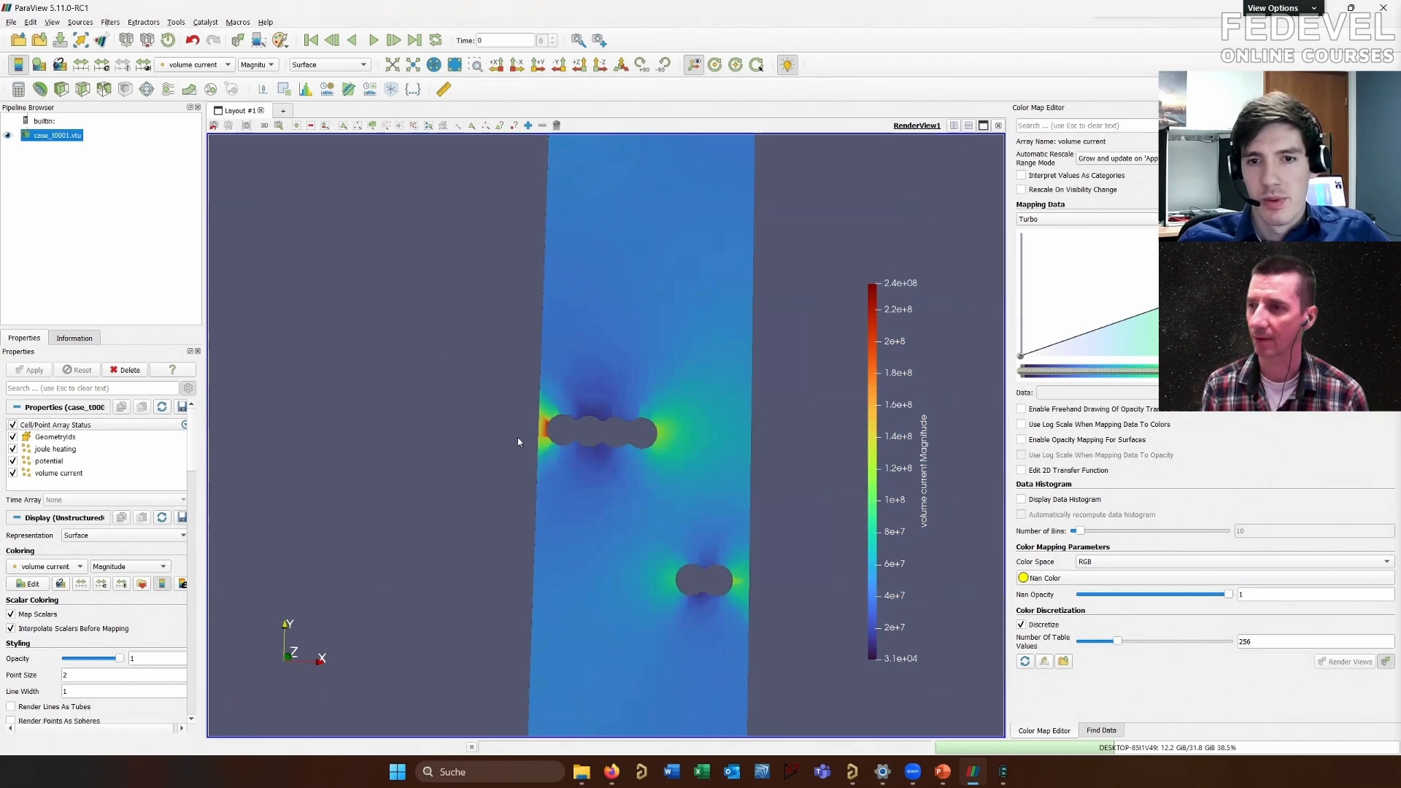
{"action": "scroll", "coordinate": [518, 439], "scroll_direction": "down", "scroll_amount": 4}
{"action": "left_click_drag", "start_coordinate": [545, 434], "coordinate": [612, 448]}
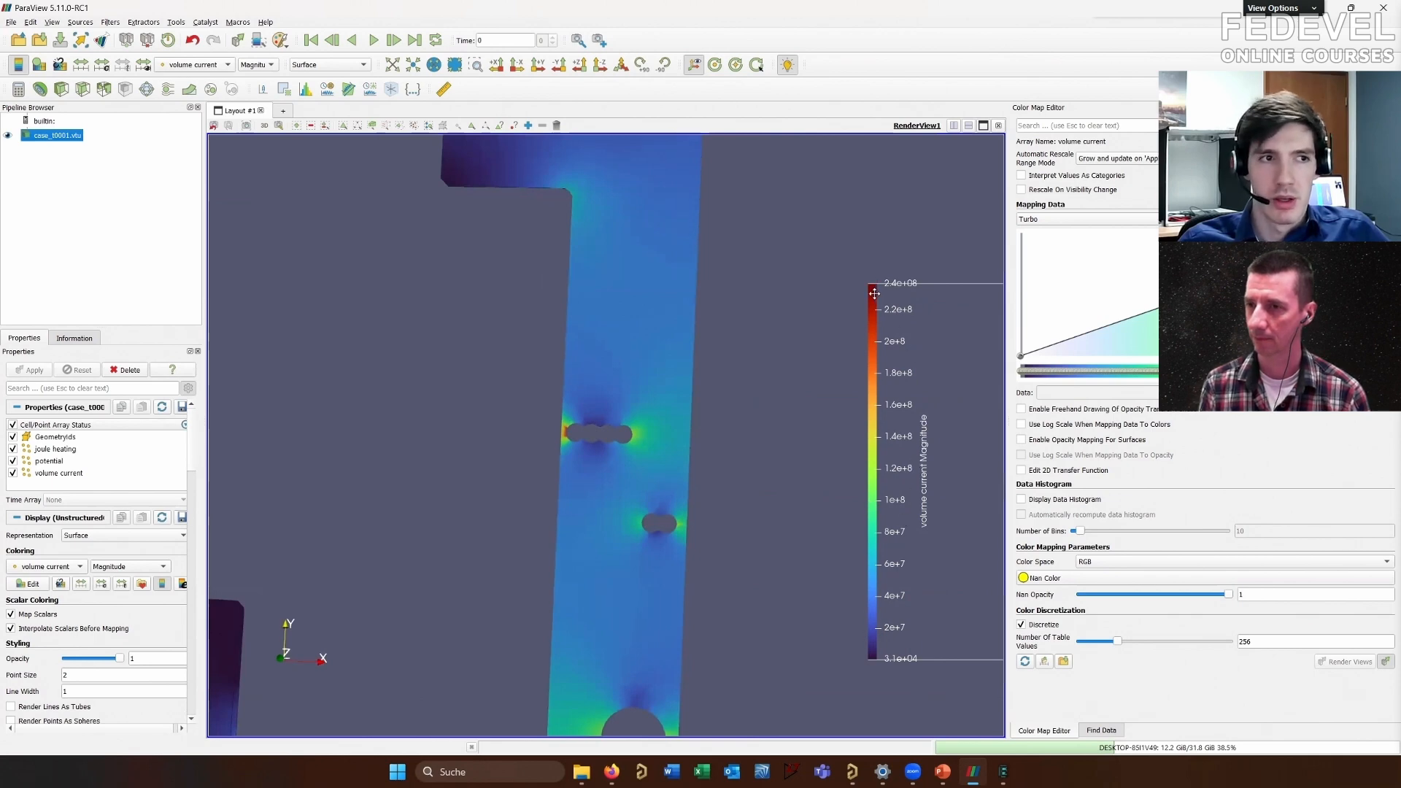
{"action": "left_click_drag", "start_coordinate": [874, 292], "coordinate": [858, 287]}
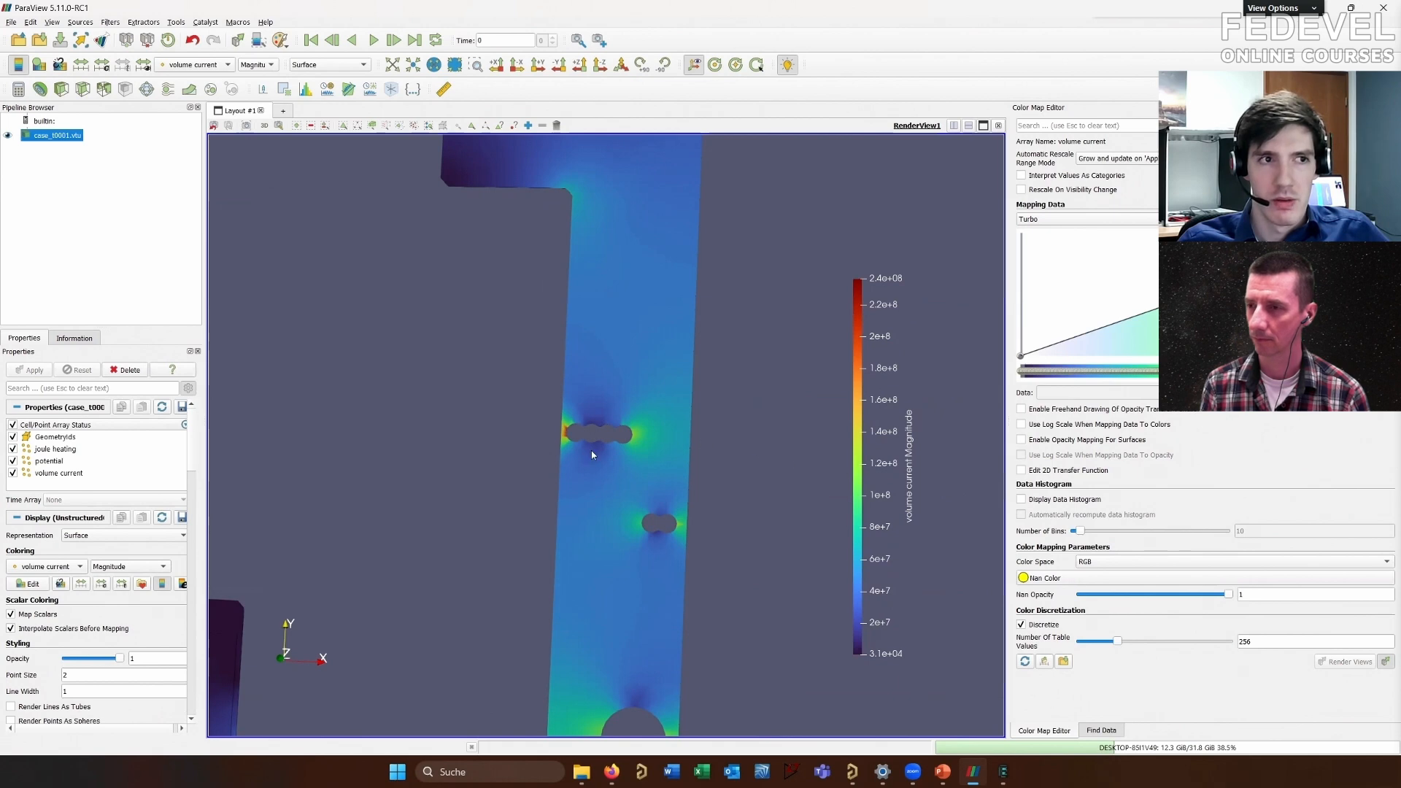
Examine the current density peak between the two long perforated hole rows near the upper corner of the copper shape
{"action": "scroll", "coordinate": [591, 454], "scroll_direction": "down", "scroll_amount": 4}
{"action": "left_click_drag", "start_coordinate": [591, 465], "coordinate": [552, 436]}
{"action": "middle_click_drag", "start_coordinate": [558, 483], "coordinate": [594, 553]}
{"action": "scroll", "coordinate": [581, 502], "scroll_direction": "up", "scroll_amount": 1}
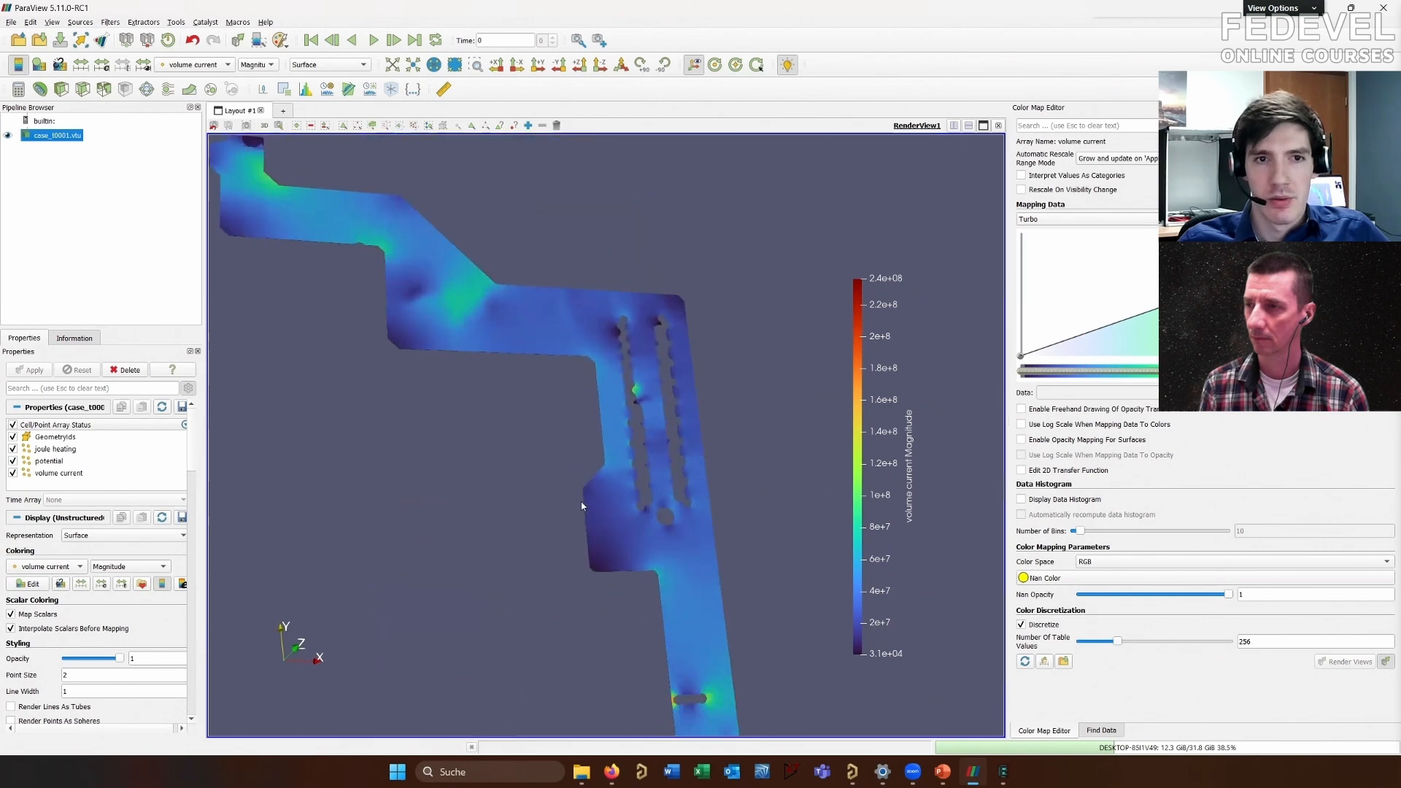
{"action": "left_click_drag", "start_coordinate": [606, 498], "coordinate": [562, 519]}
{"action": "scroll", "coordinate": [696, 423], "scroll_direction": "up", "scroll_amount": 5}
{"action": "middle_click_drag", "start_coordinate": [685, 303], "coordinate": [584, 454]}
{"action": "scroll", "coordinate": [461, 528], "scroll_direction": "up", "scroll_amount": 1}
{"action": "scroll", "coordinate": [580, 473], "scroll_direction": "up", "scroll_amount": 2}
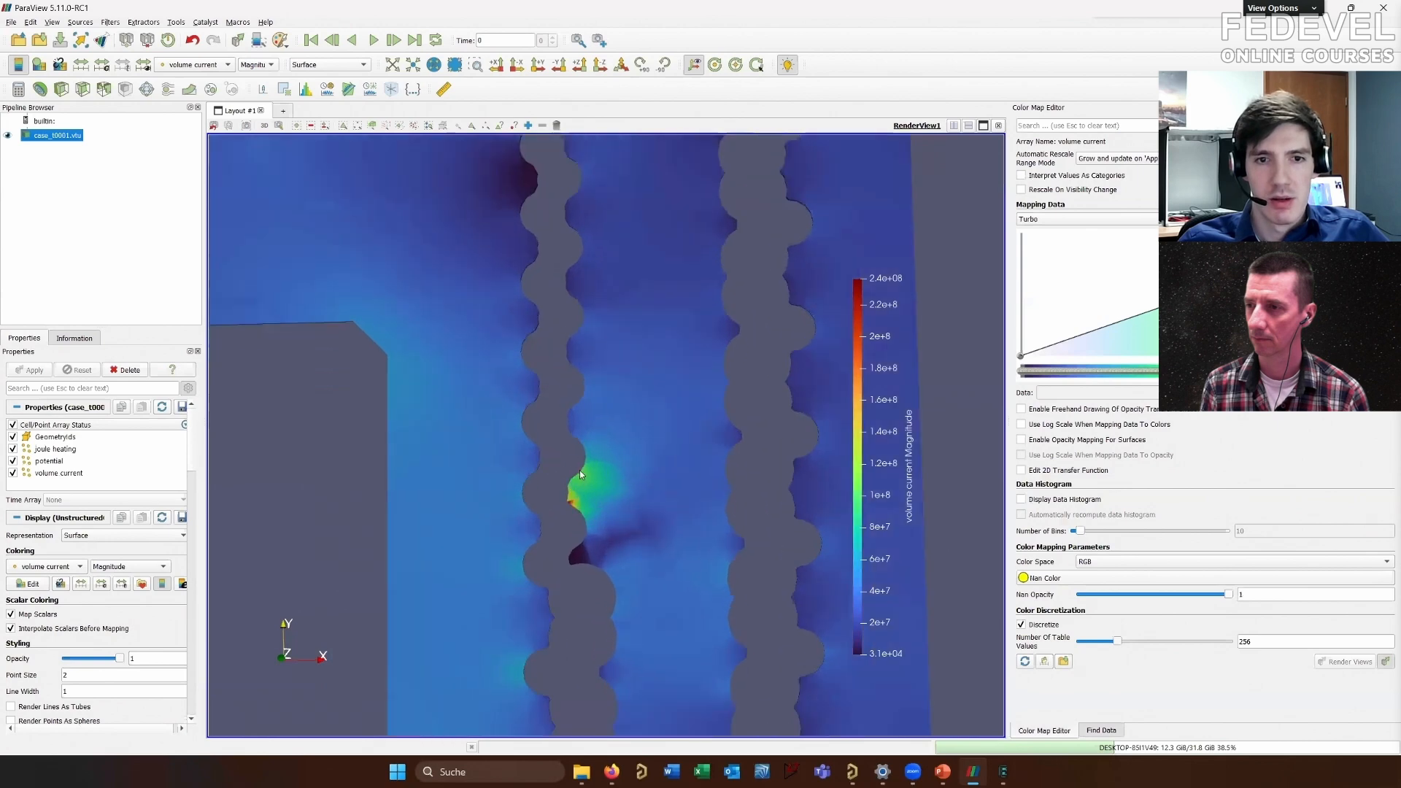
{"action": "scroll", "coordinate": [593, 493], "scroll_direction": "up", "scroll_amount": 1}
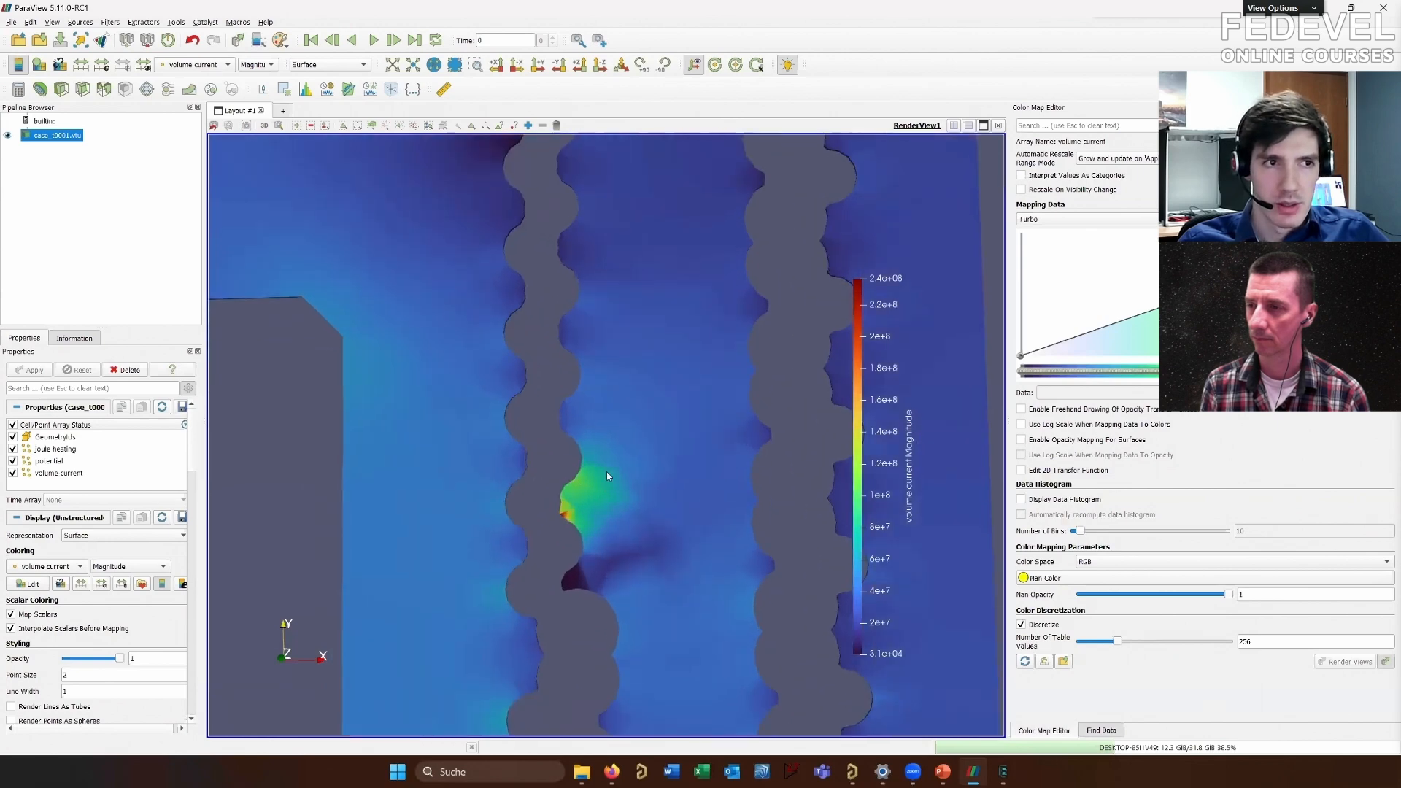
{"action": "middle_click_drag", "start_coordinate": [582, 527], "coordinate": [645, 437]}
{"action": "scroll", "coordinate": [645, 442], "scroll_direction": "up", "scroll_amount": 5}
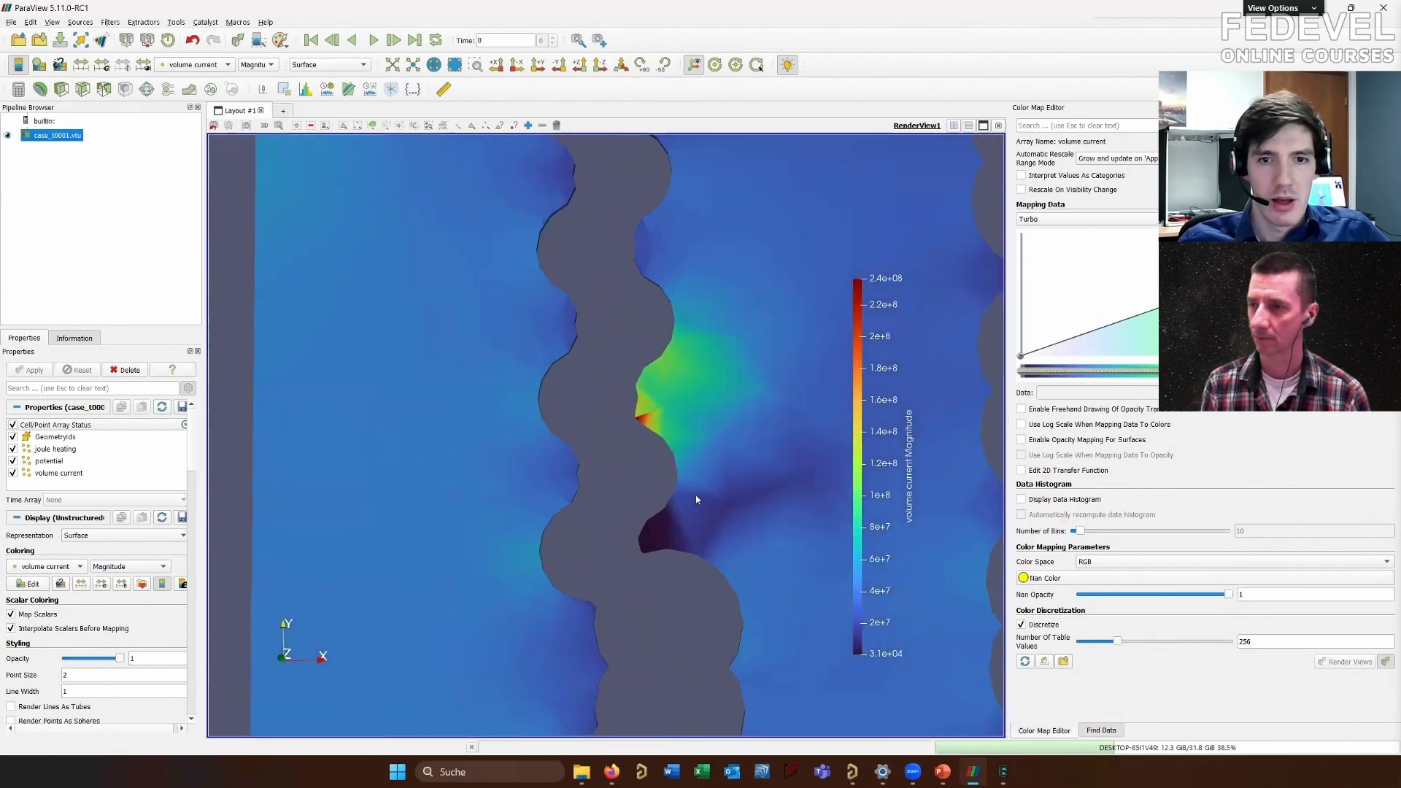
{"action": "middle_click_drag", "start_coordinate": [675, 397], "coordinate": [531, 614]}
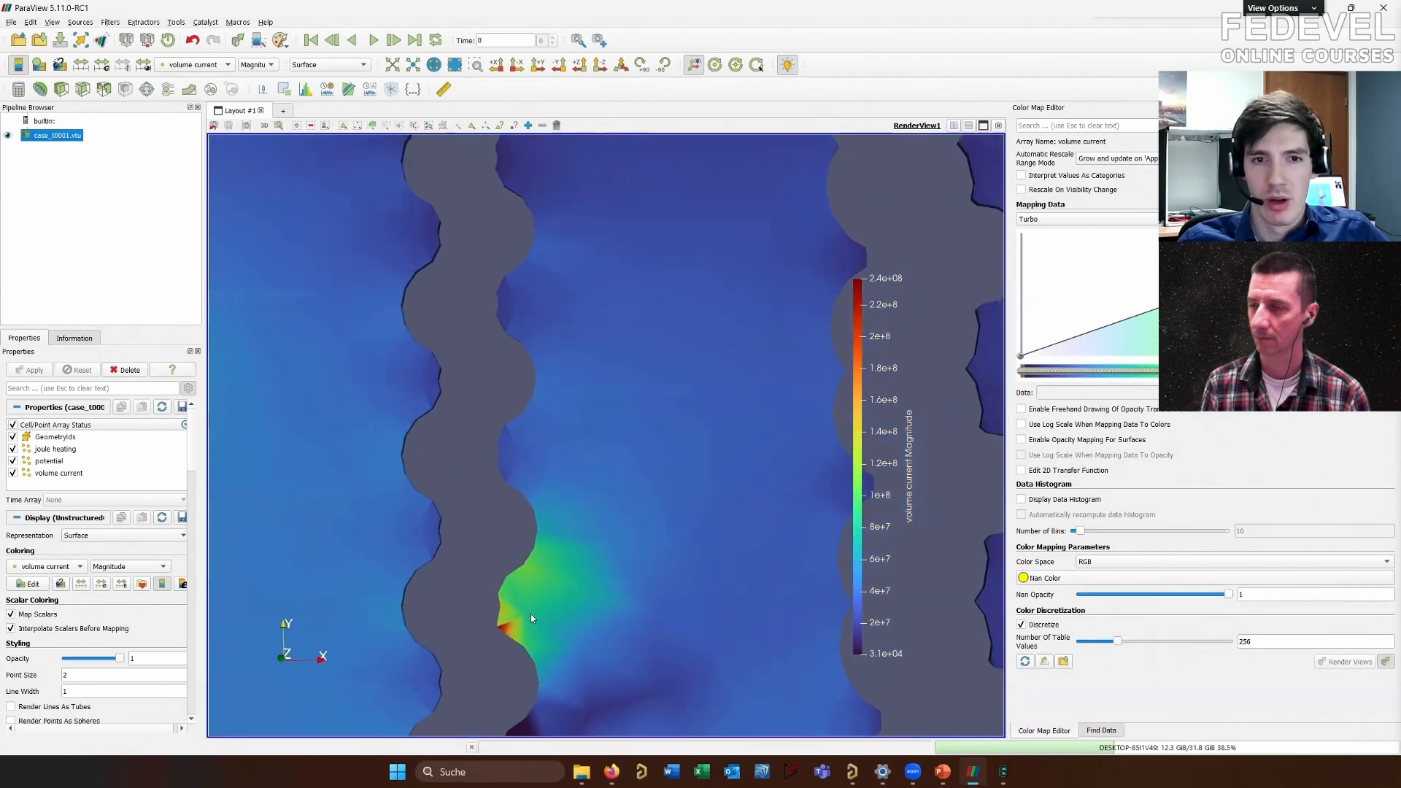
Compare the peak at the notched edge of the inner hole row with the current density in the surrounding copper
{"action": "scroll", "coordinate": [523, 593], "scroll_direction": "down", "scroll_amount": 8}
{"action": "scroll", "coordinate": [566, 520], "scroll_direction": "up", "scroll_amount": 1}
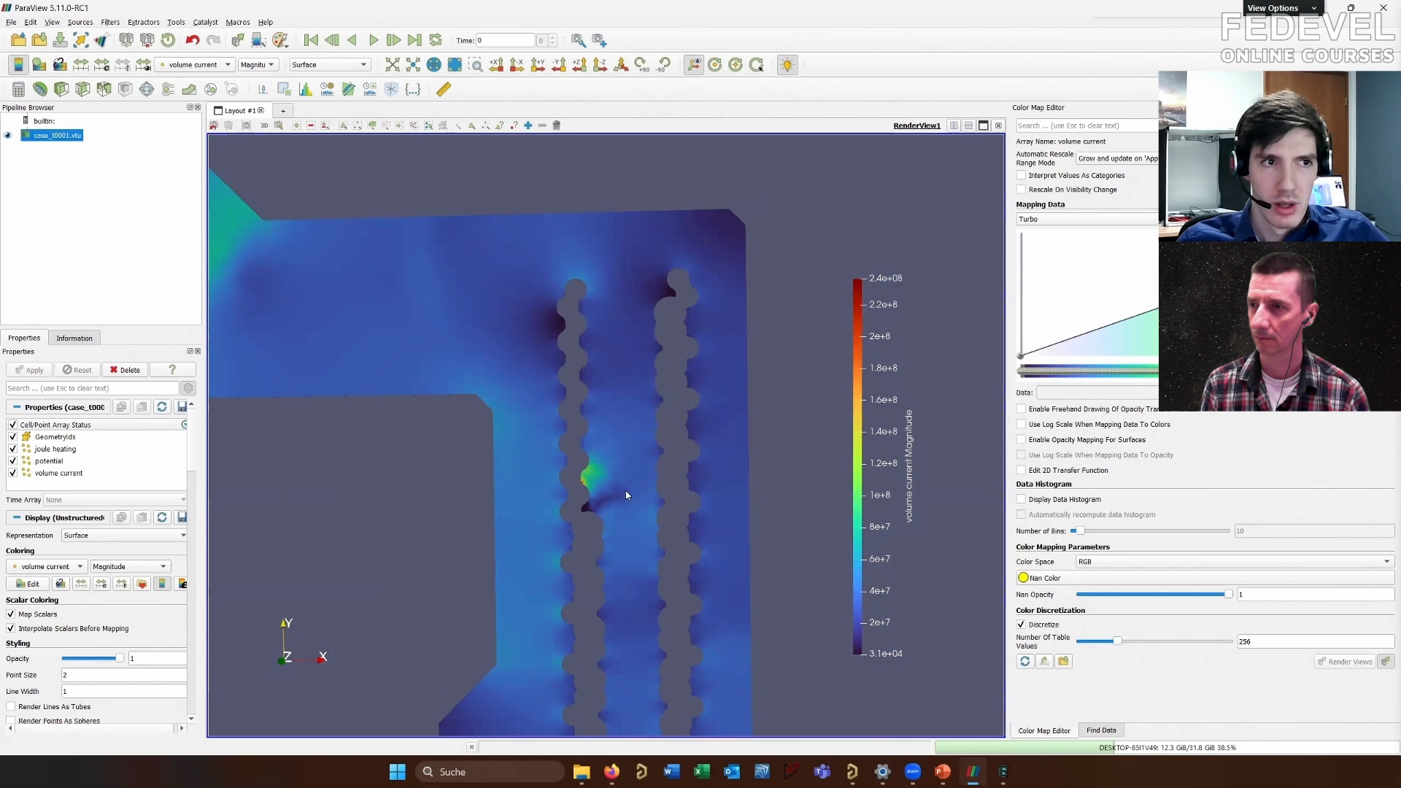
{"action": "scroll", "coordinate": [632, 498], "scroll_direction": "up", "scroll_amount": 4}
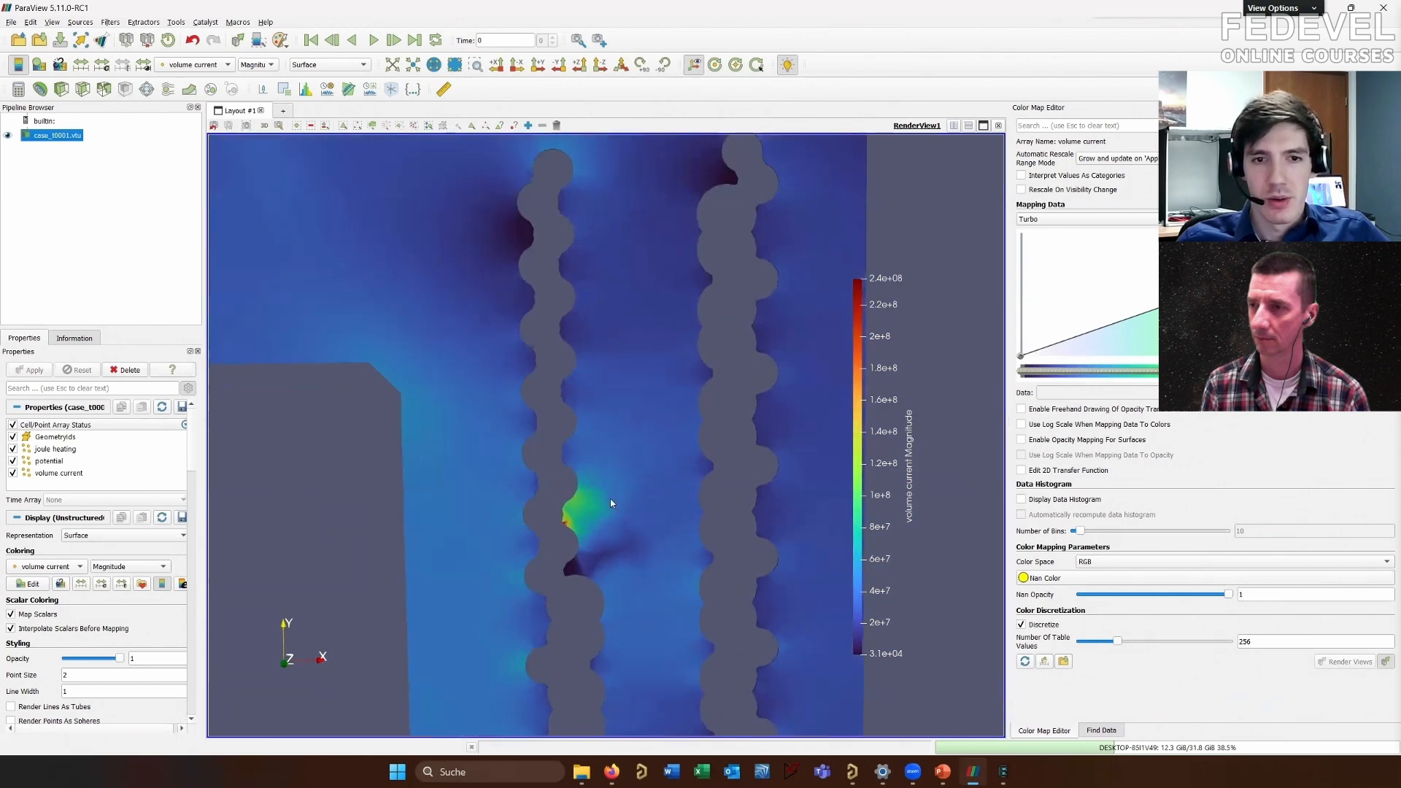
{"action": "scroll", "coordinate": [618, 490], "scroll_direction": "down", "scroll_amount": 4}
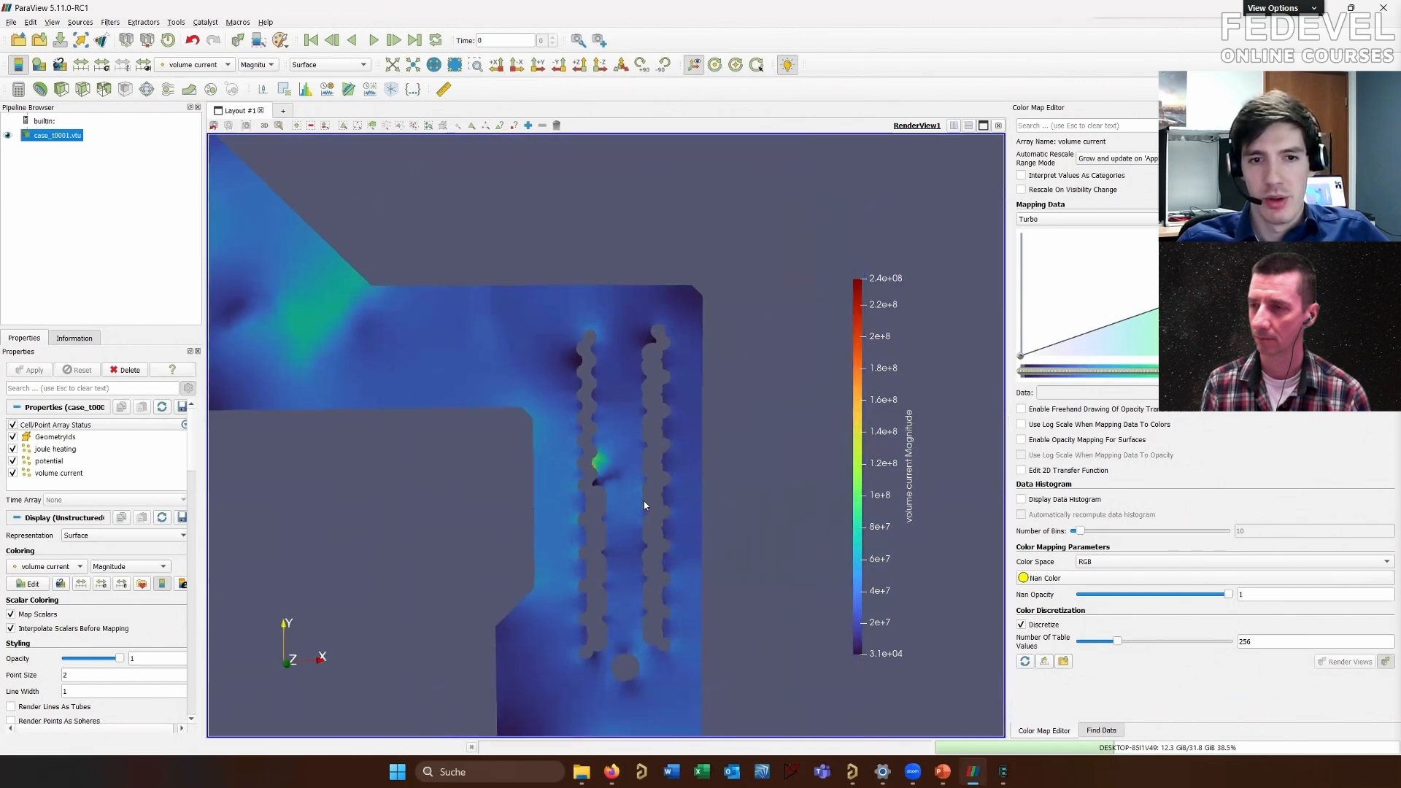
{"action": "middle_click_drag", "start_coordinate": [611, 527], "coordinate": [685, 454]}
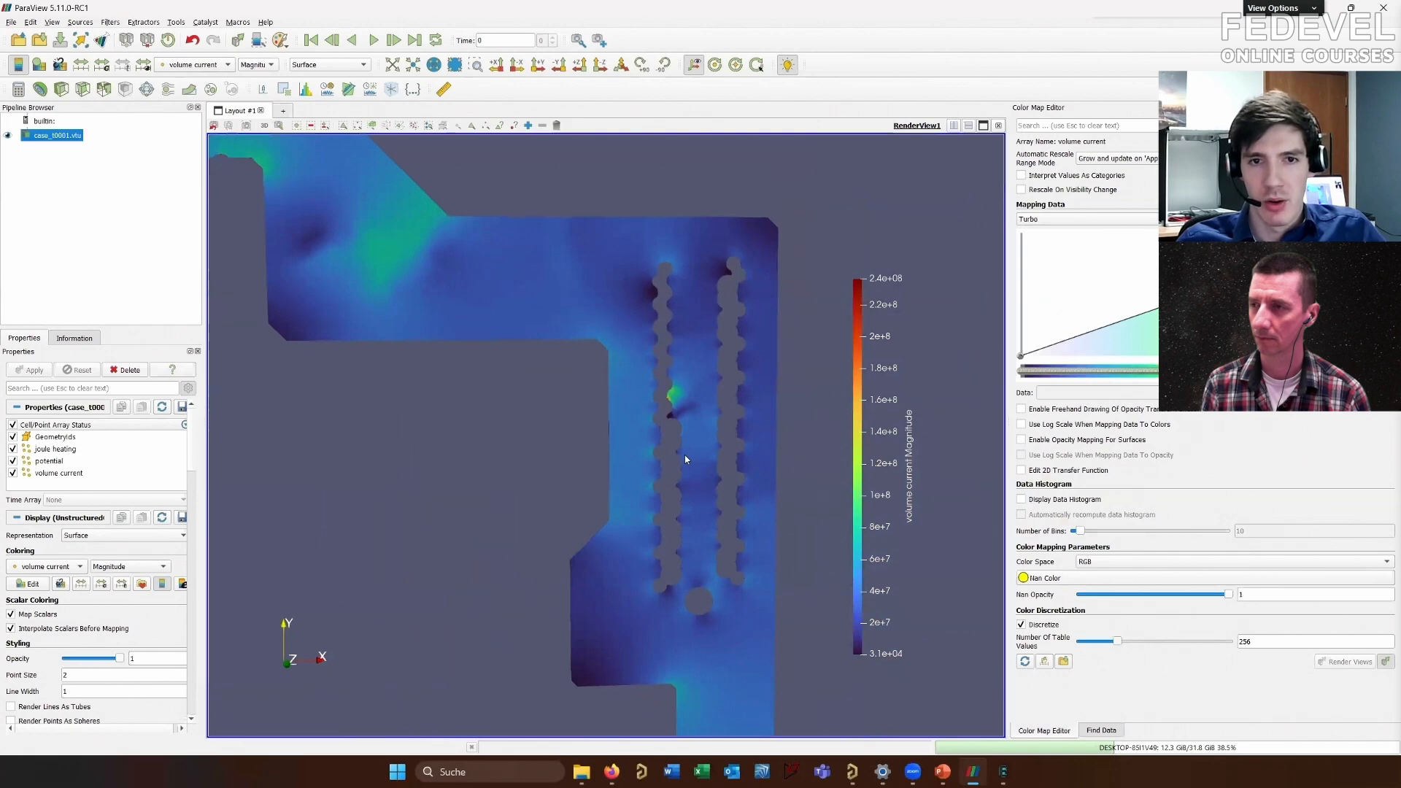
{"action": "scroll", "coordinate": [655, 424], "scroll_direction": "up", "scroll_amount": 3}
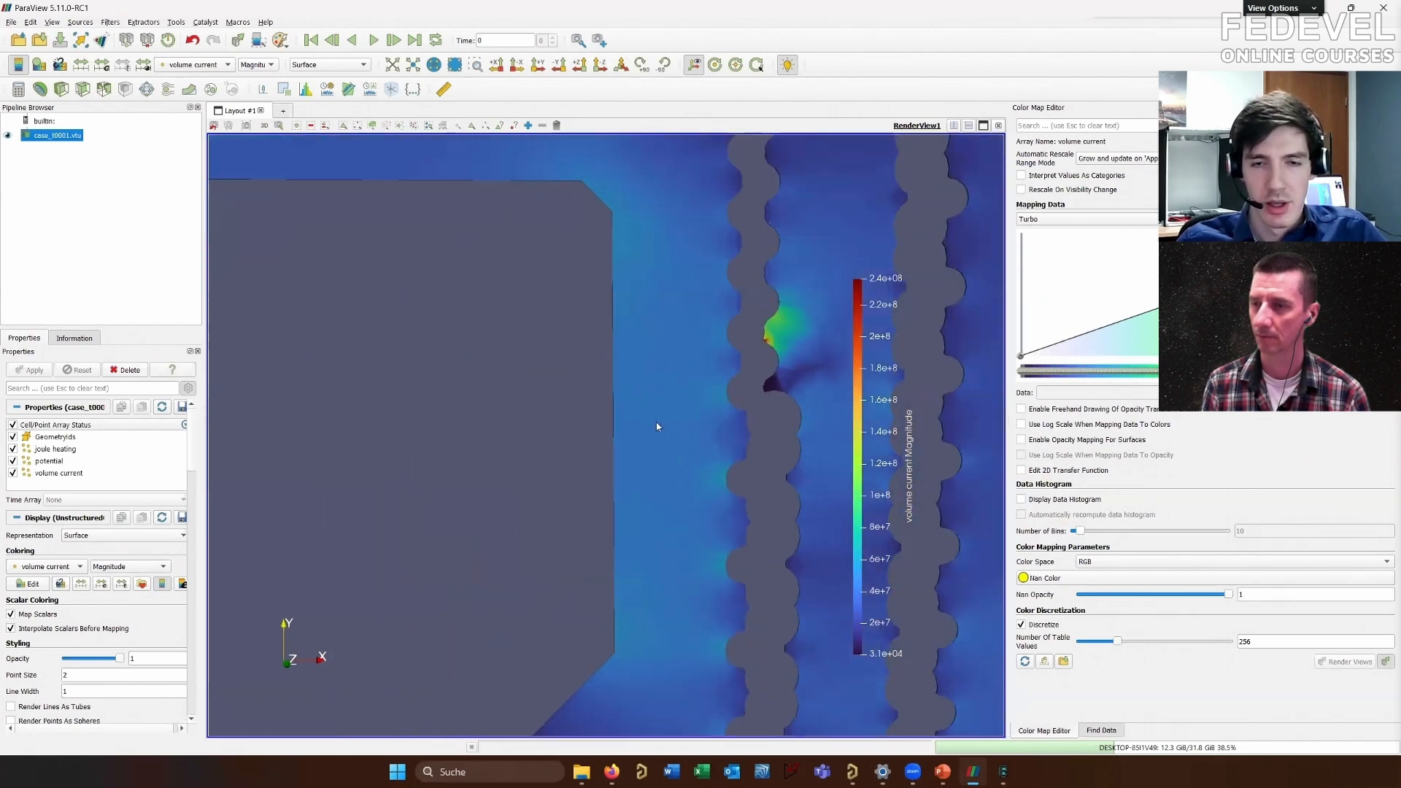
{"action": "scroll", "coordinate": [655, 431], "scroll_direction": "down", "scroll_amount": 1}
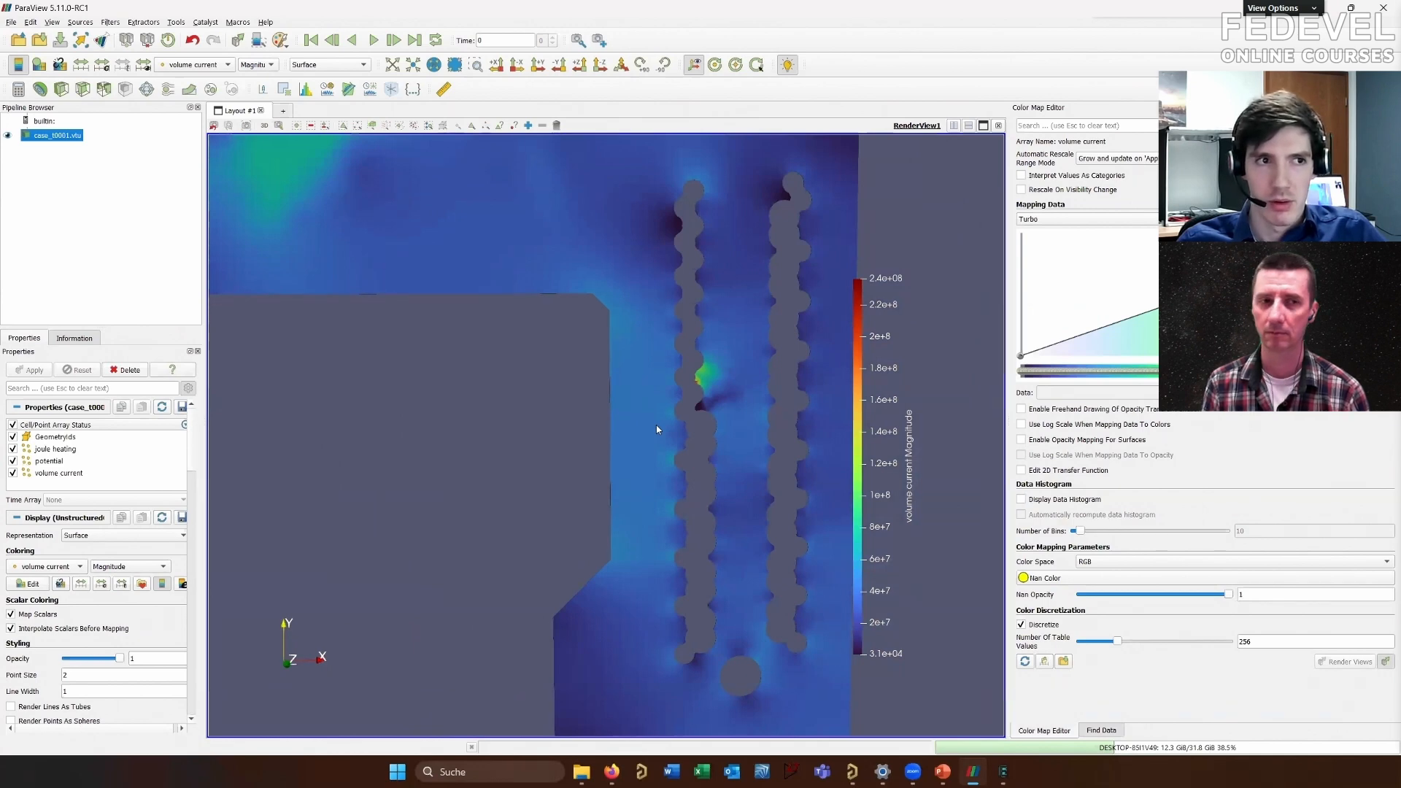
{"action": "scroll", "coordinate": [655, 429], "scroll_direction": "down", "scroll_amount": 1}
{"action": "scroll", "coordinate": [662, 405], "scroll_direction": "down", "scroll_amount": 1}
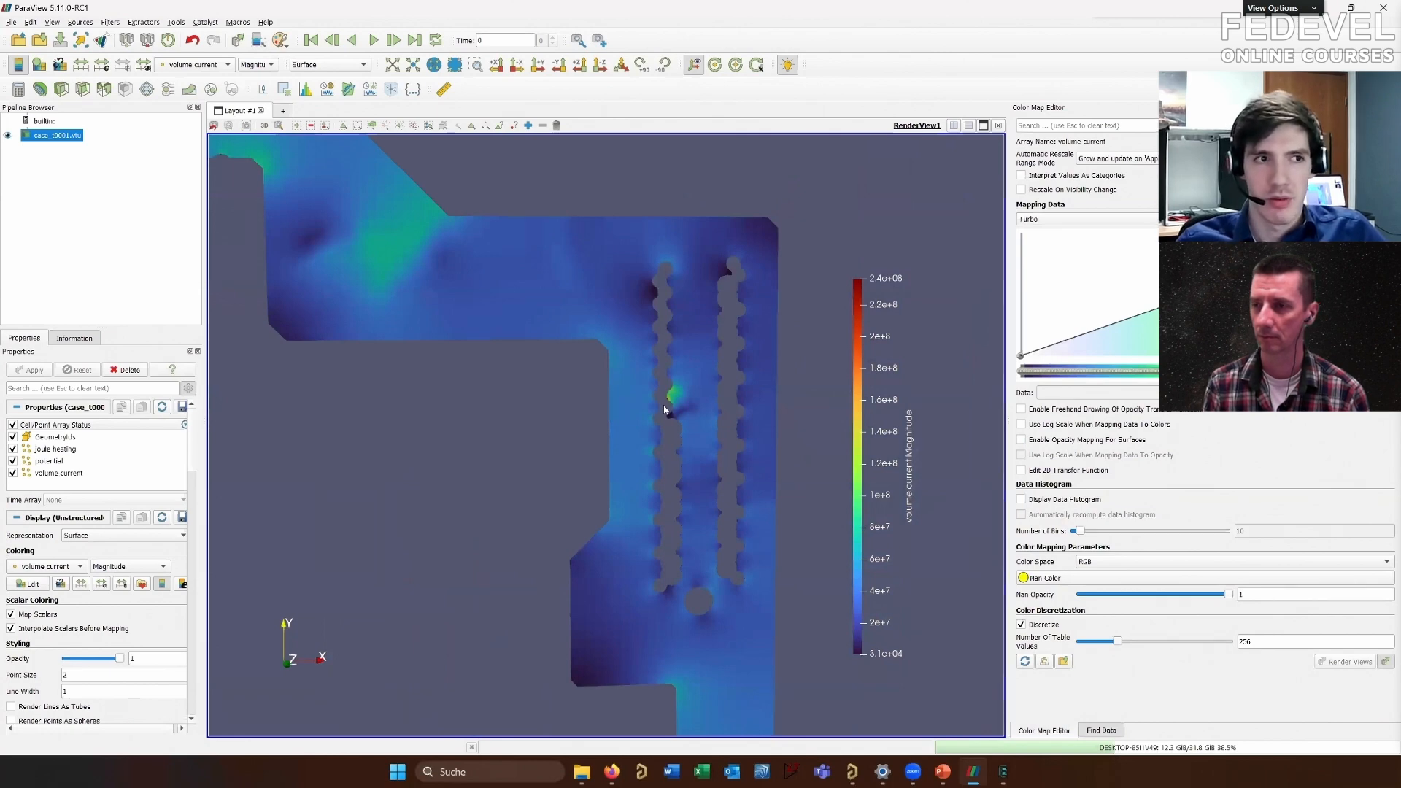
{"action": "scroll", "coordinate": [663, 401], "scroll_direction": "down", "scroll_amount": 2}
{"action": "middle_click_drag", "start_coordinate": [632, 433], "coordinate": [664, 327]}
{"action": "mouse_move", "coordinate": [605, 433]}
{"action": "left_mouse_down"}
{"action": "mouse_move", "coordinate": [578, 428]}
{"action": "mouse_move", "coordinate": [599, 415]}
{"action": "left_mouse_up"}
{"action": "scroll", "coordinate": [599, 415], "scroll_direction": "up", "scroll_amount": 6}
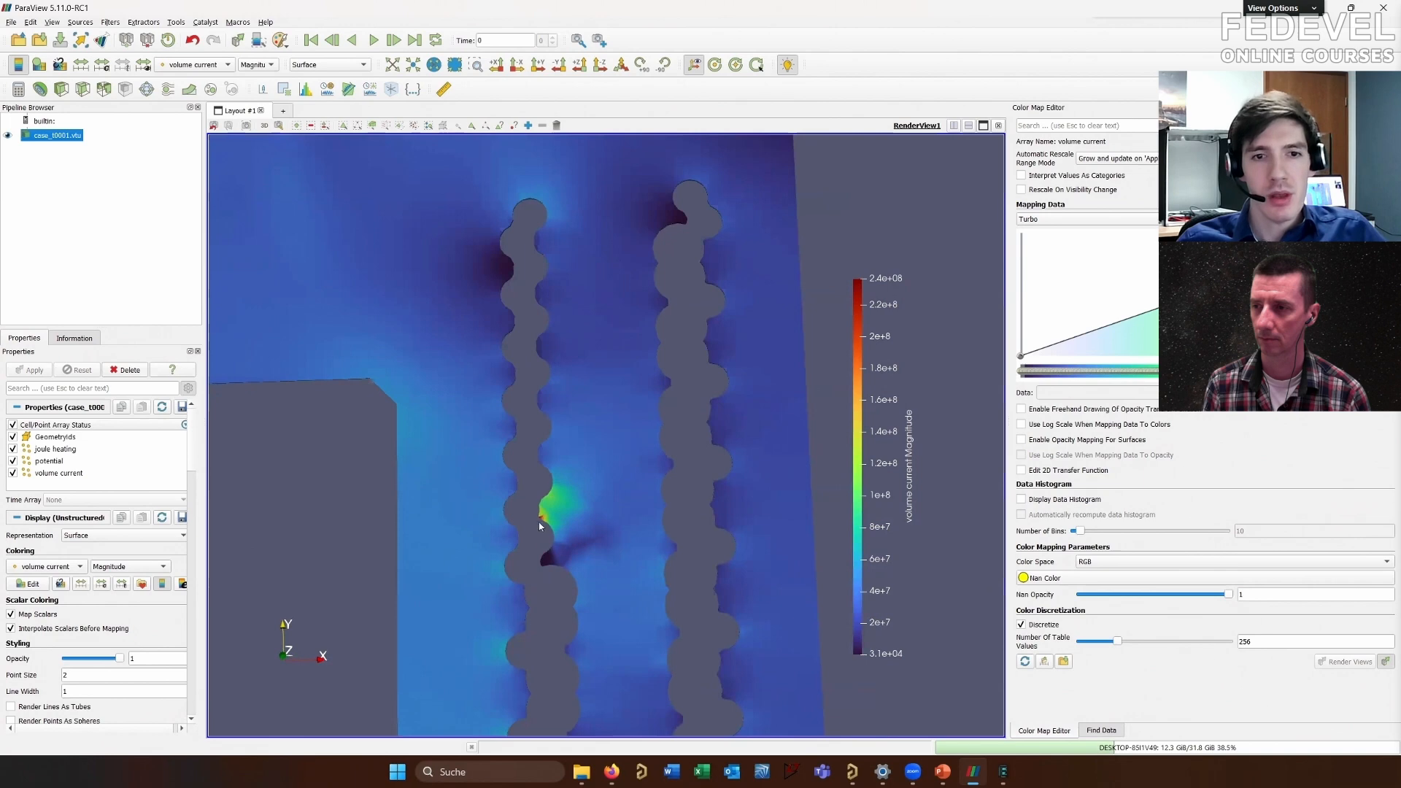
{"action": "left_click_drag", "start_coordinate": [551, 515], "coordinate": [566, 535]}
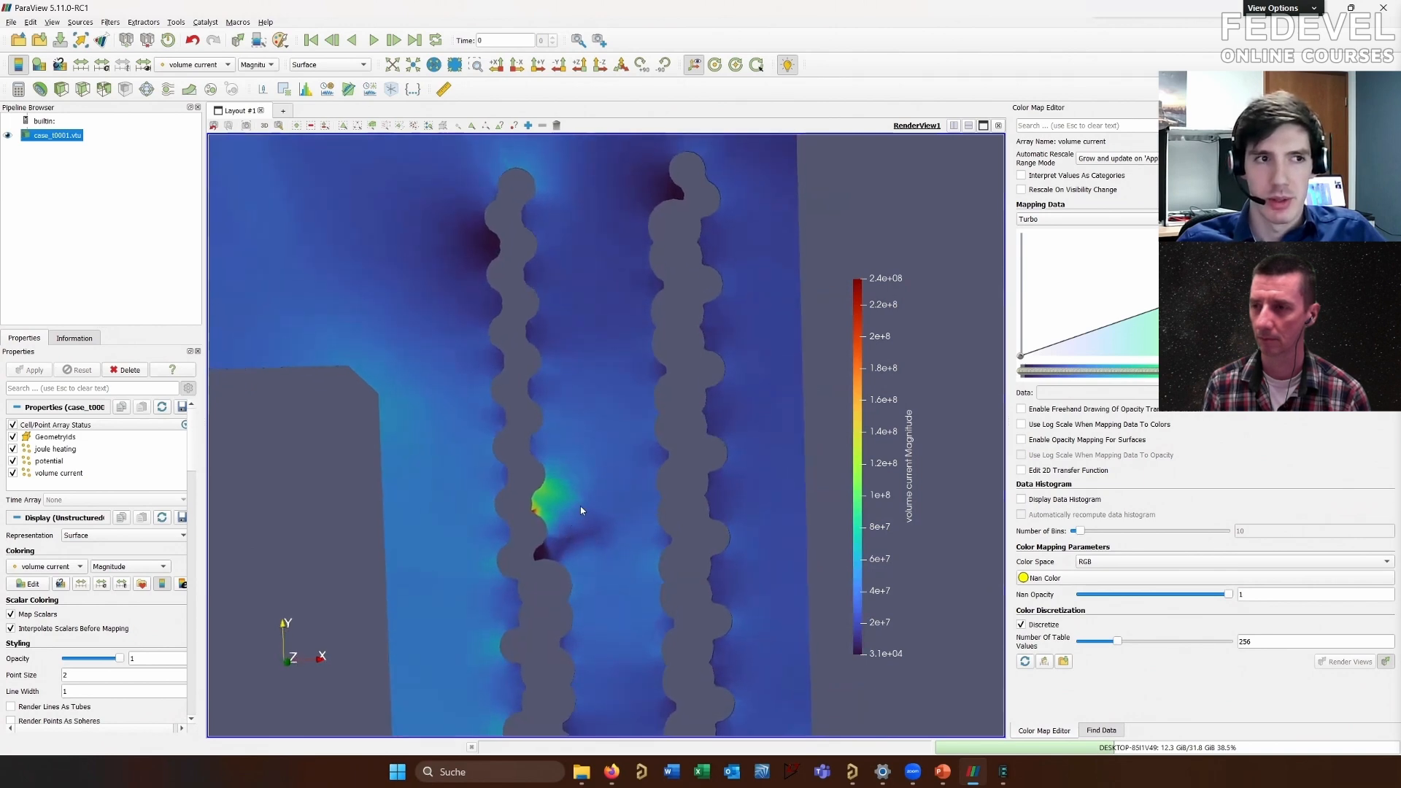
{"action": "scroll", "coordinate": [577, 514], "scroll_direction": "down", "scroll_amount": 5}
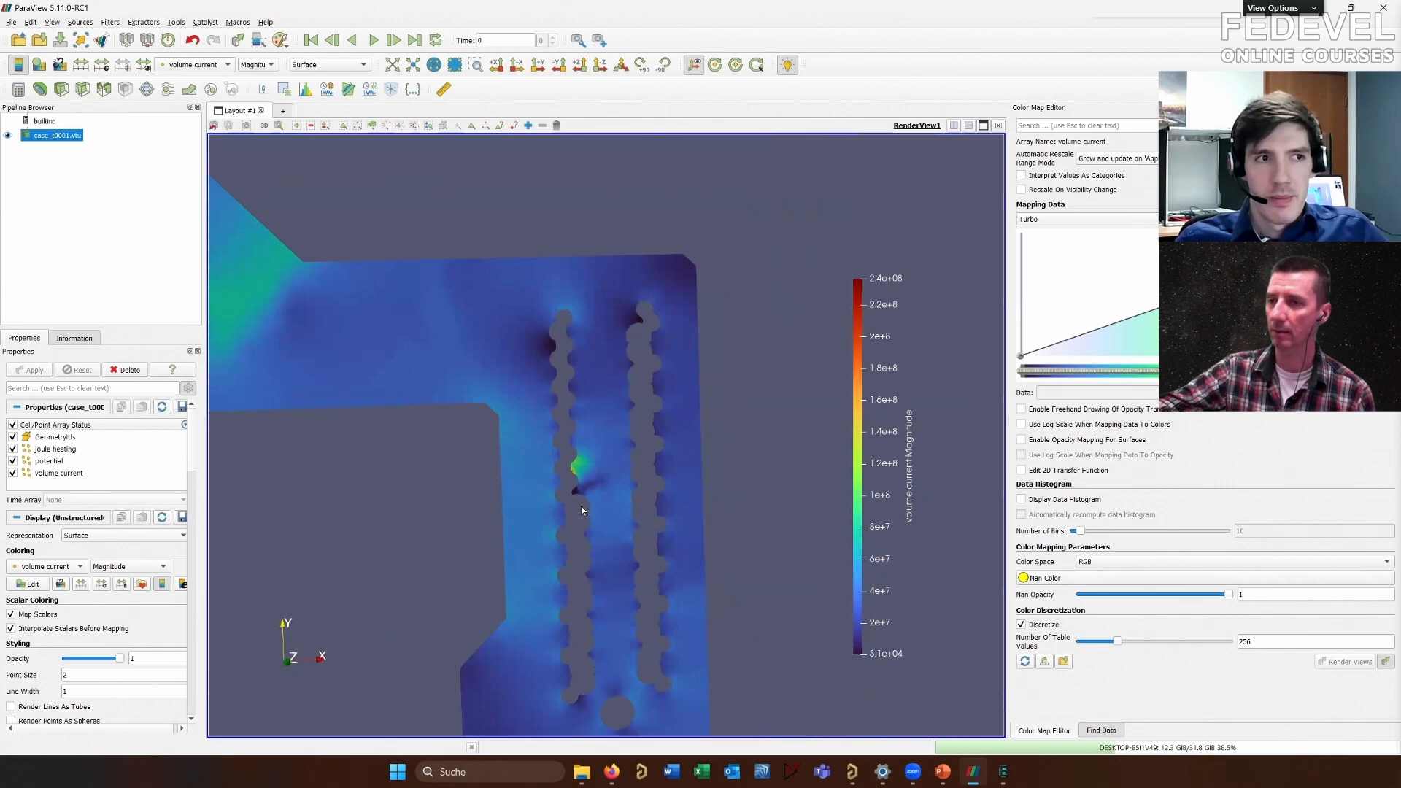
Rescale the volume current colour map to a custom range from 0 to 1e7
{"action": "scroll", "coordinate": [581, 507], "scroll_direction": "down", "scroll_amount": 6}
{"action": "middle_click_drag", "start_coordinate": [595, 509], "coordinate": [593, 450]}
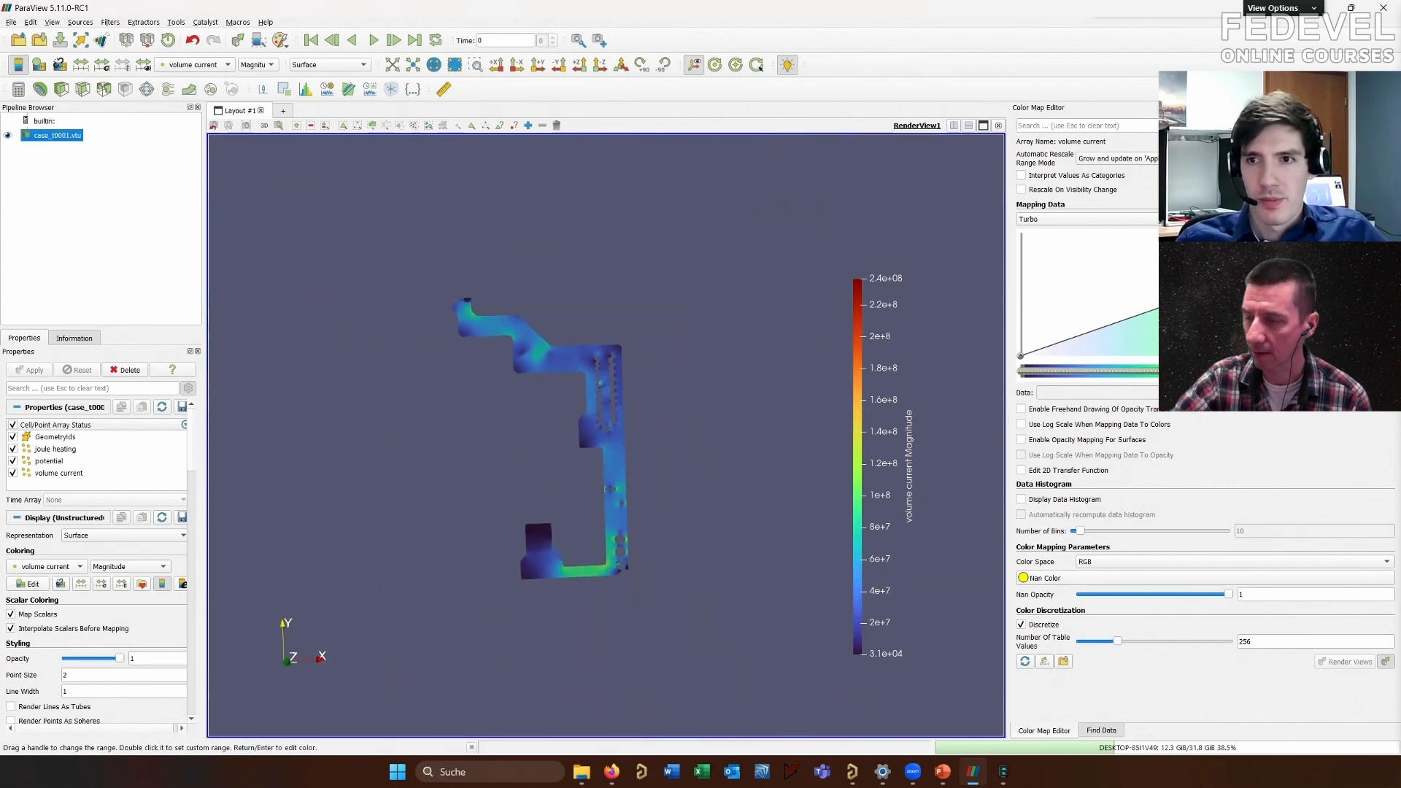
{"action": "left_click", "coordinate": [1386, 257]}
{"action": "double_click", "coordinate": [634, 369]}
{"action": "key", "text": "ctrl+a"}
{"action": "type", "text": "0"}
{"action": "double_click", "coordinate": [734, 364]}
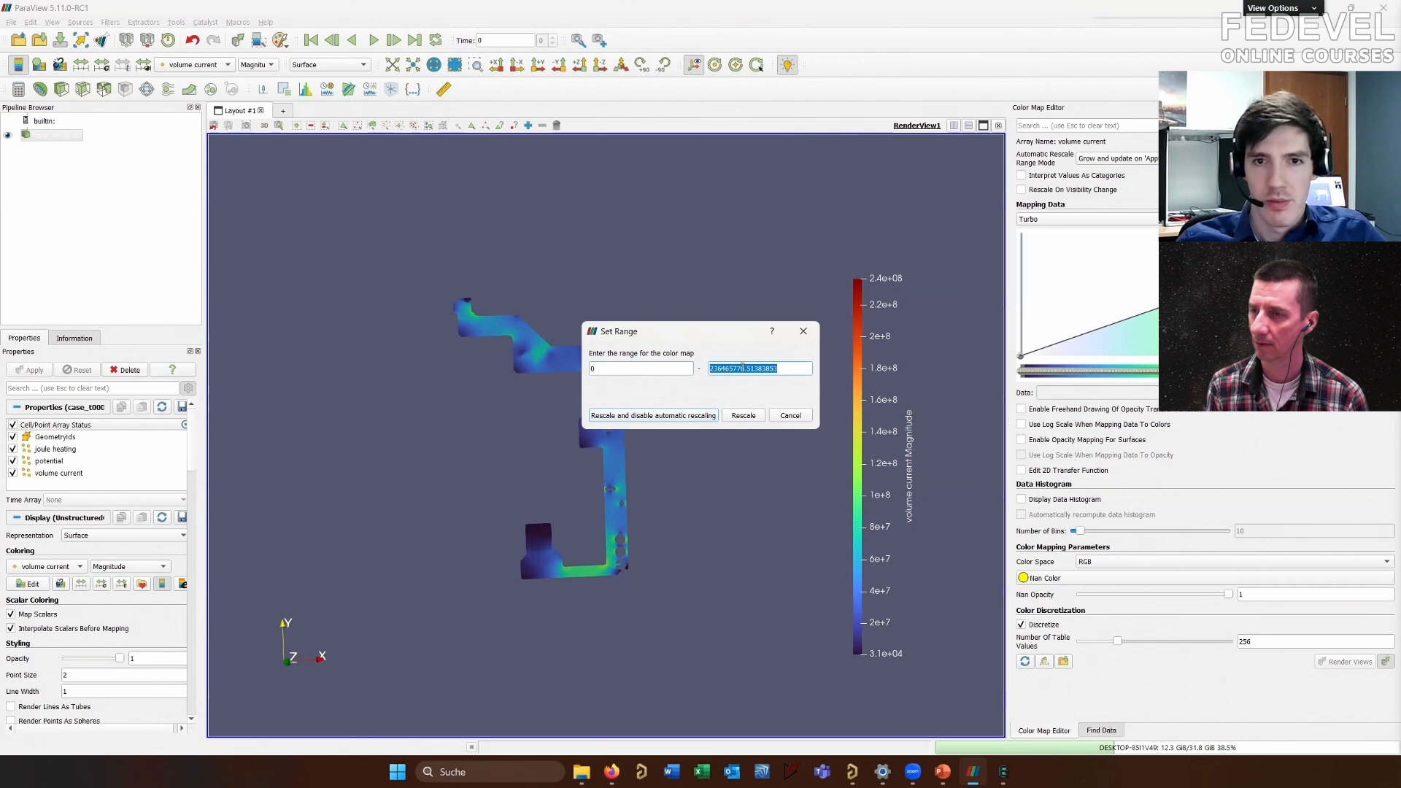
{"action": "left_click", "coordinate": [784, 368]}
{"action": "key", "text": "ctrl+a"}
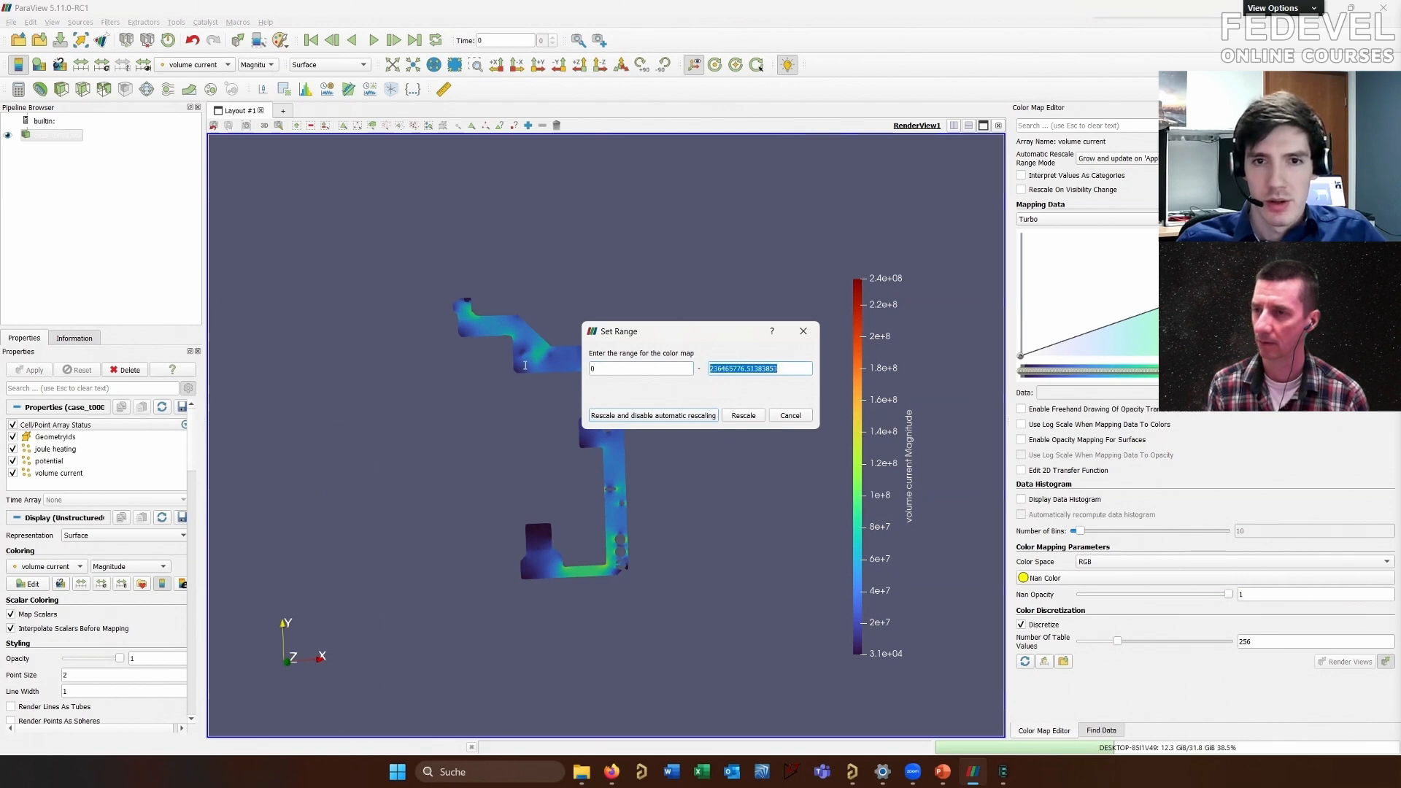
{"action": "type", "text": "1e"}
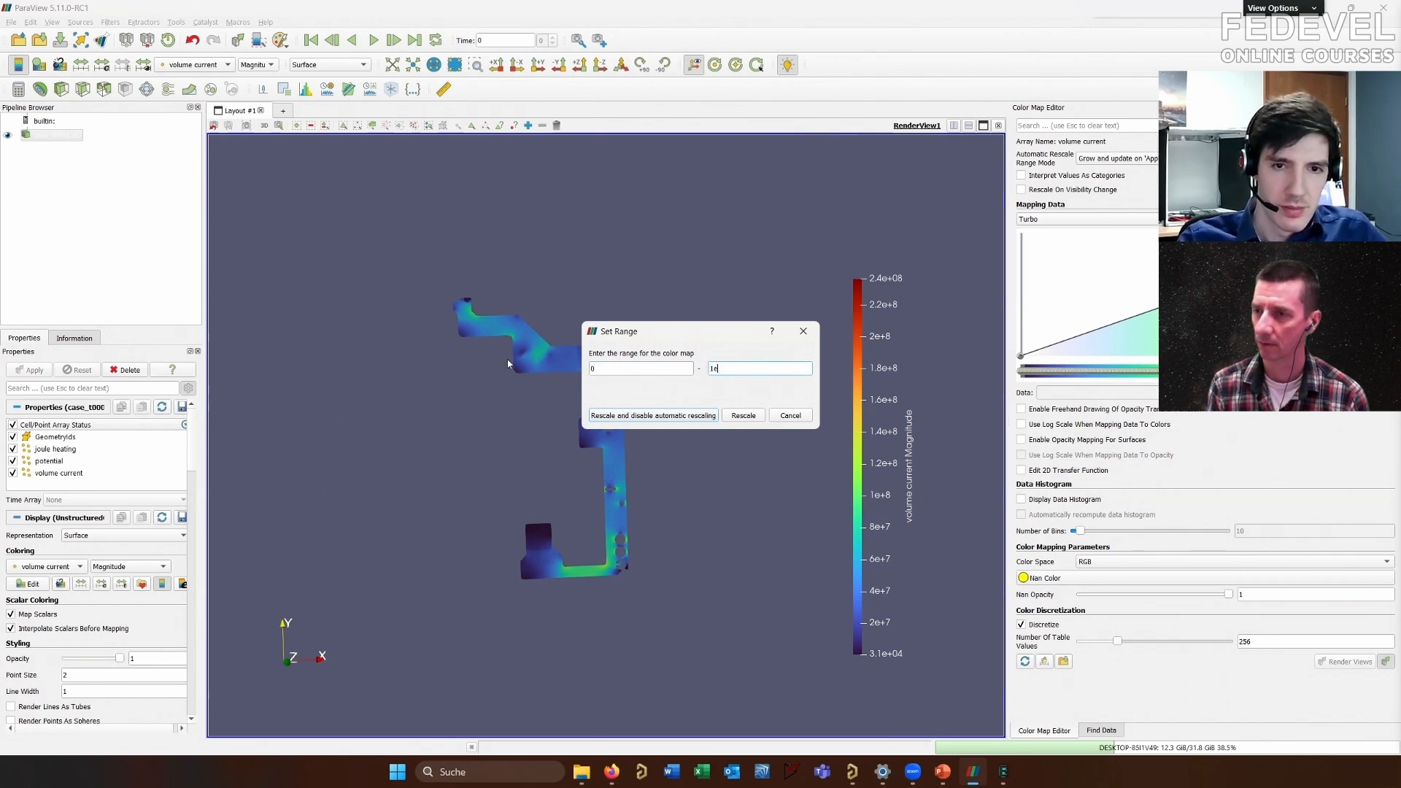
{"action": "type", "text": "7"}
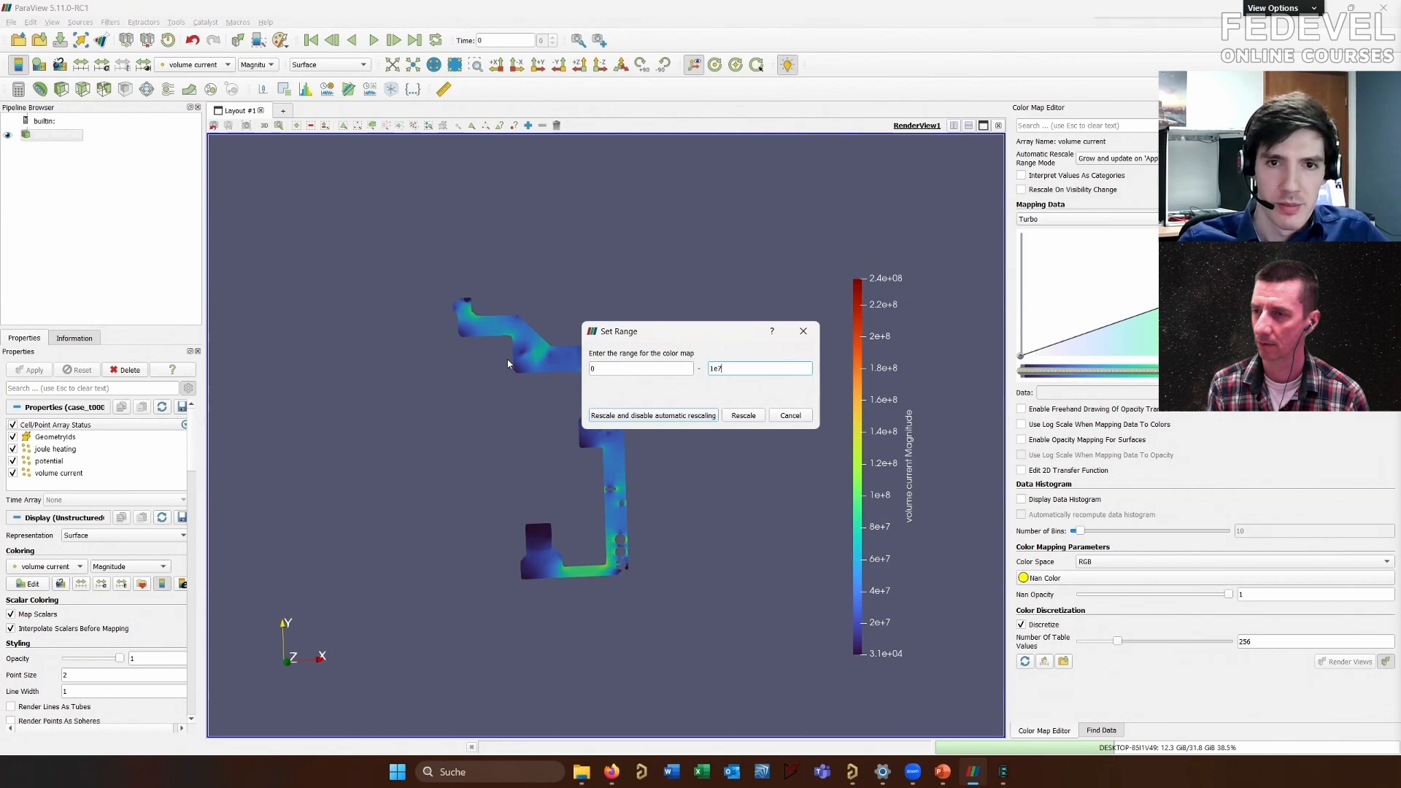
{"action": "left_click", "coordinate": [751, 416]}
Raise the upper limit of the volume current colour range to 50000000
{"action": "double_click", "coordinate": [1372, 370]}
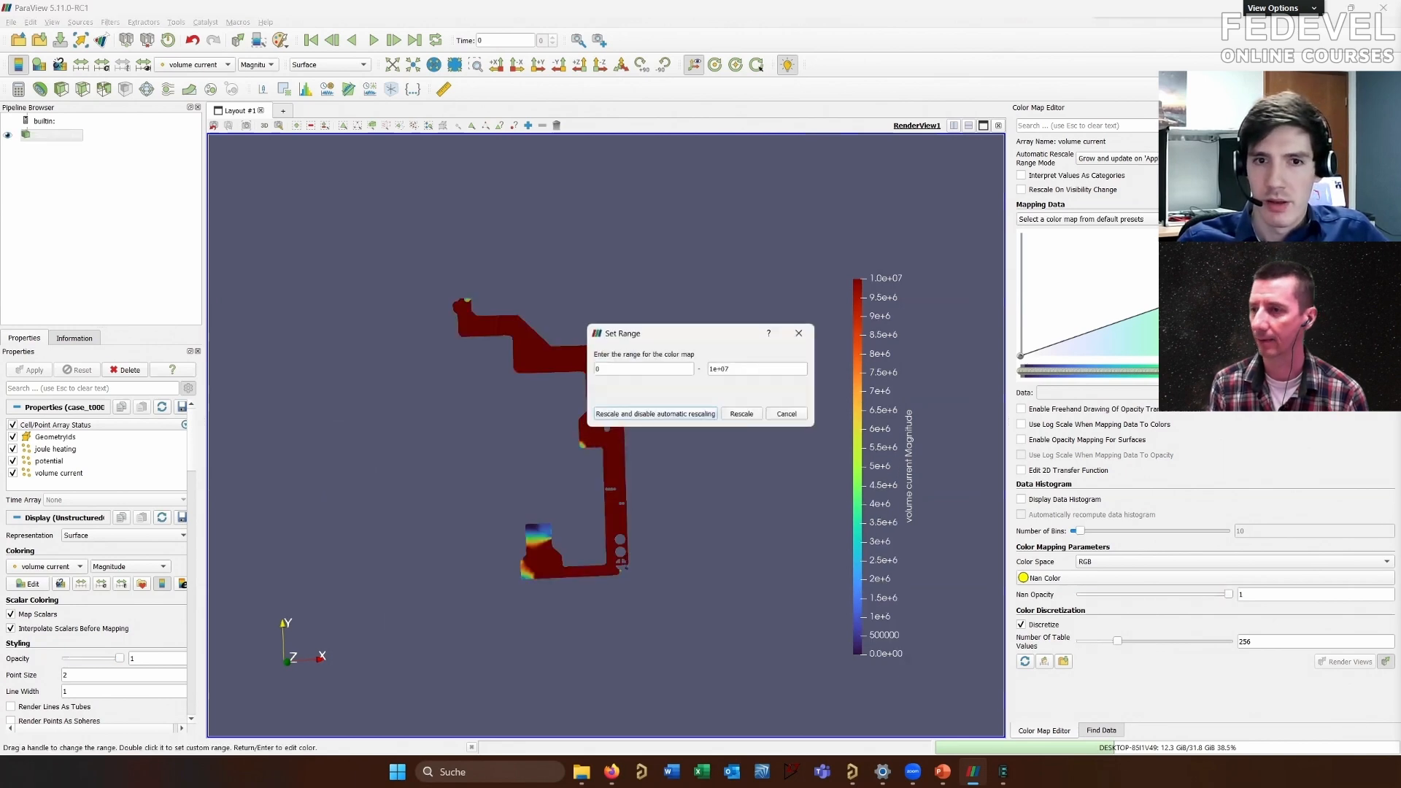
{"action": "double_click", "coordinate": [719, 369]}
{"action": "left_click", "coordinate": [706, 368]}
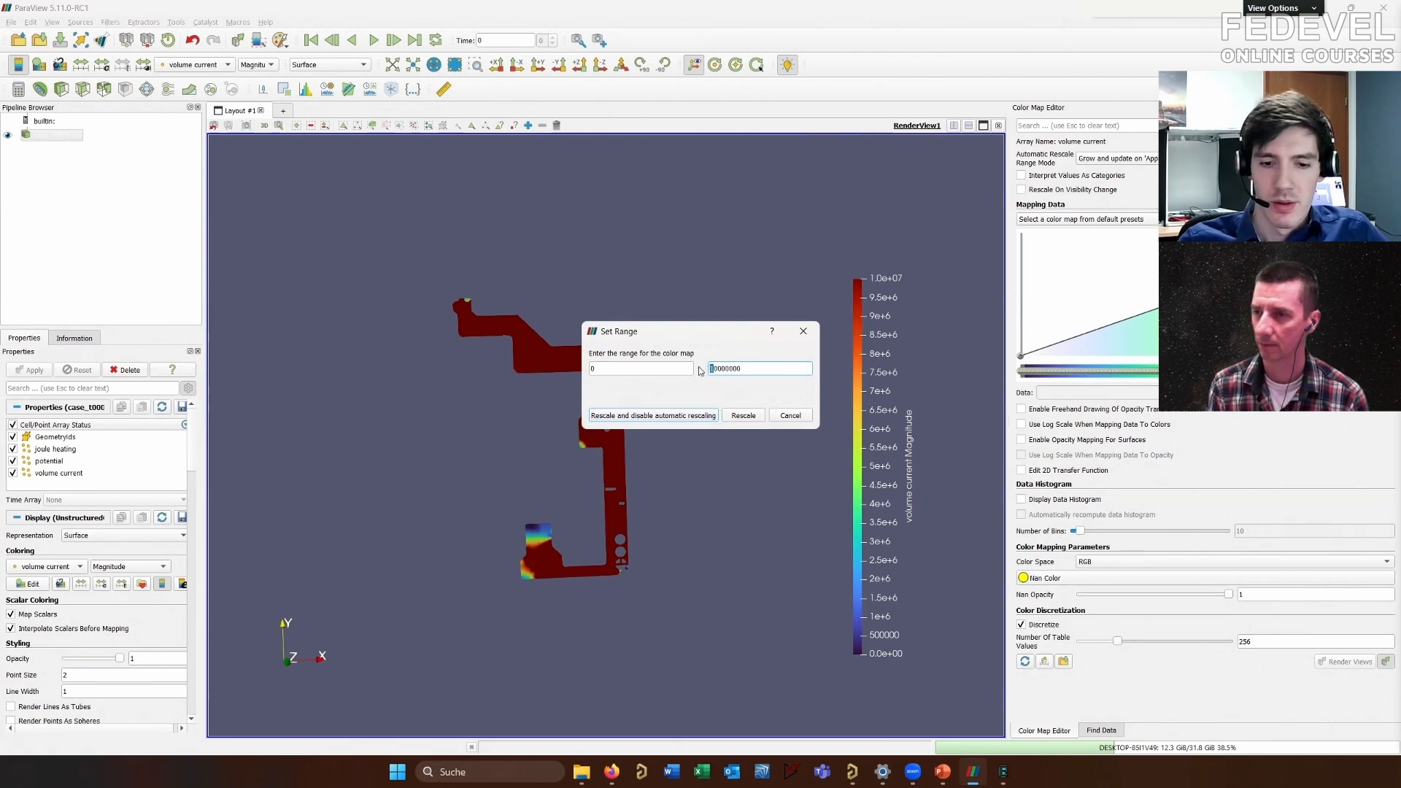
{"action": "type", "text": "5"}
{"action": "key", "text": "Return"}
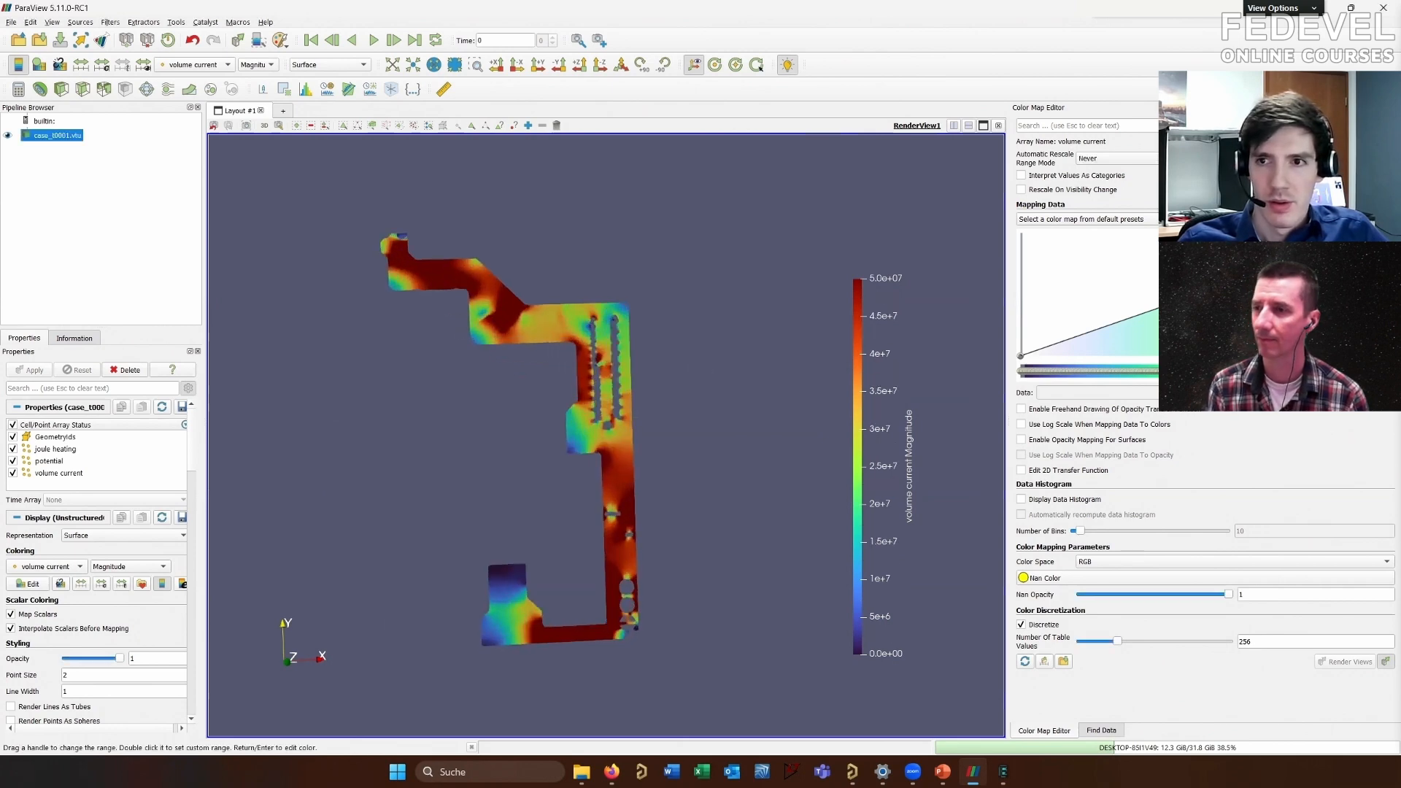
Set the upper limit of the volume current colour range to 80000000
{"action": "double_click", "coordinate": [1372, 371]}
{"action": "double_click", "coordinate": [719, 370]}
{"action": "left_click", "coordinate": [712, 370]}
{"action": "type", "text": "8"}
{"action": "key", "text": "Return"}
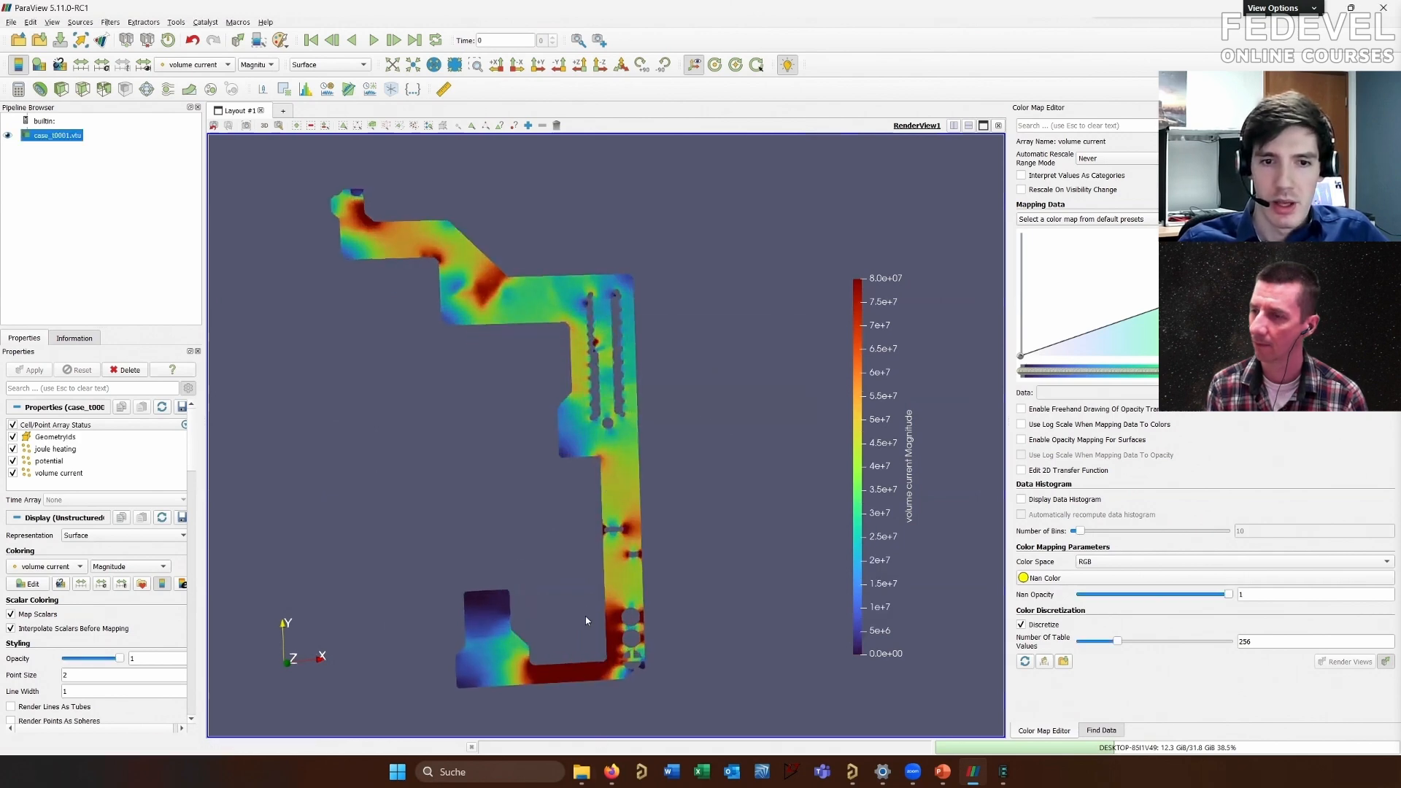
Examine the rescaled current density along the vertical trace, the narrow lower connection and the whole copper shape
{"action": "scroll", "coordinate": [585, 618], "scroll_direction": "up", "scroll_amount": 2}
{"action": "middle_click_drag", "start_coordinate": [575, 572], "coordinate": [585, 467]}
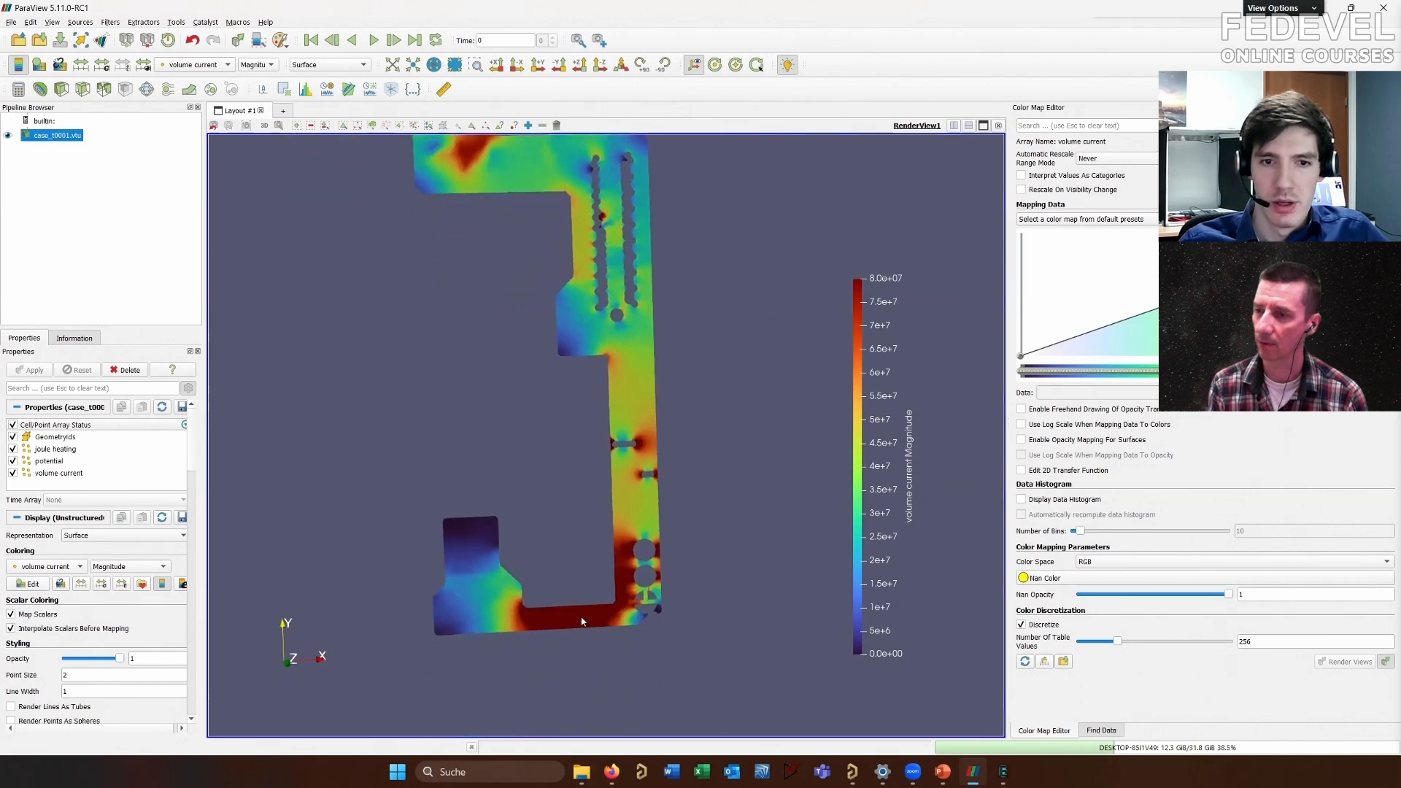
{"action": "middle_click_drag", "start_coordinate": [562, 549], "coordinate": [570, 607]}
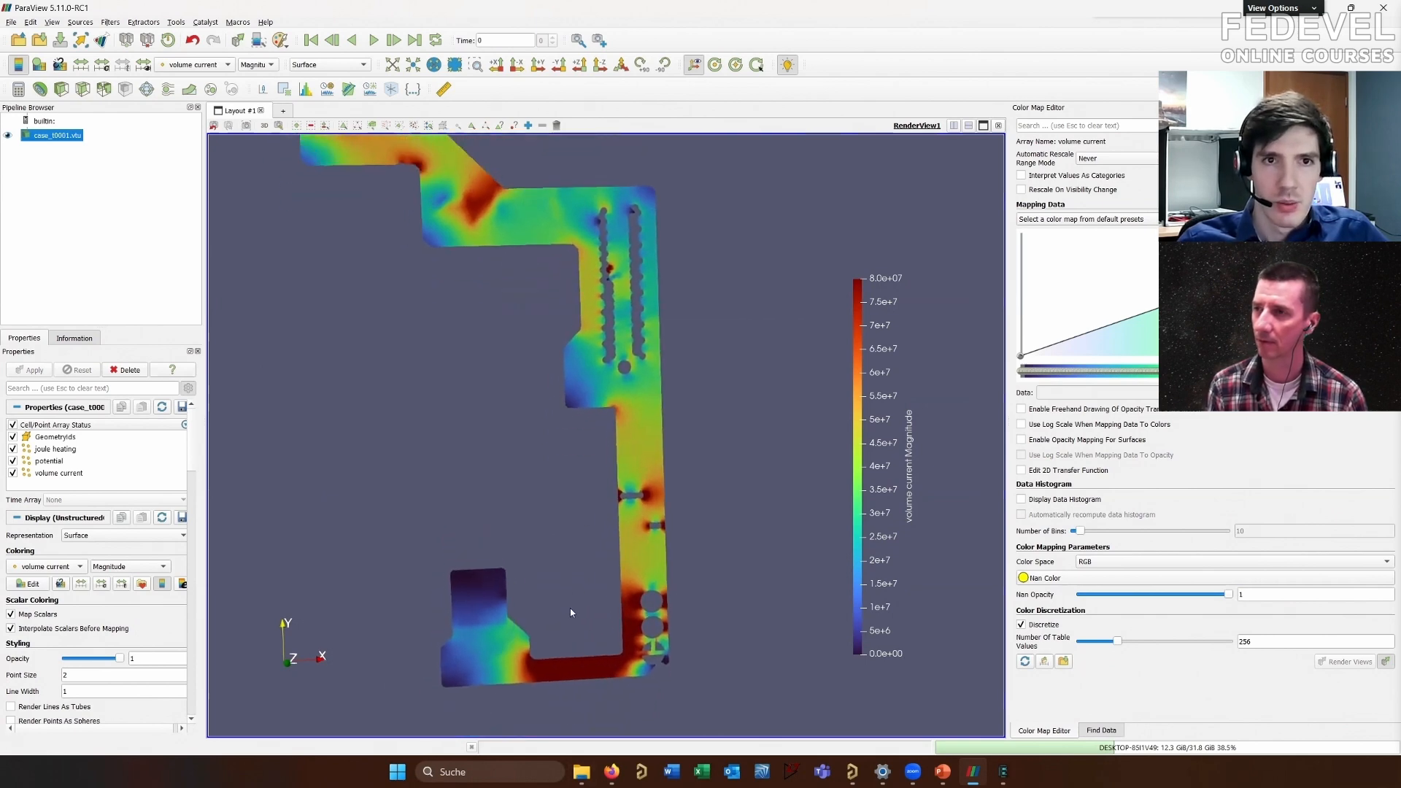
{"action": "scroll", "coordinate": [591, 562], "scroll_direction": "down", "scroll_amount": 2}
{"action": "middle_click_drag", "start_coordinate": [578, 493], "coordinate": [557, 472]}
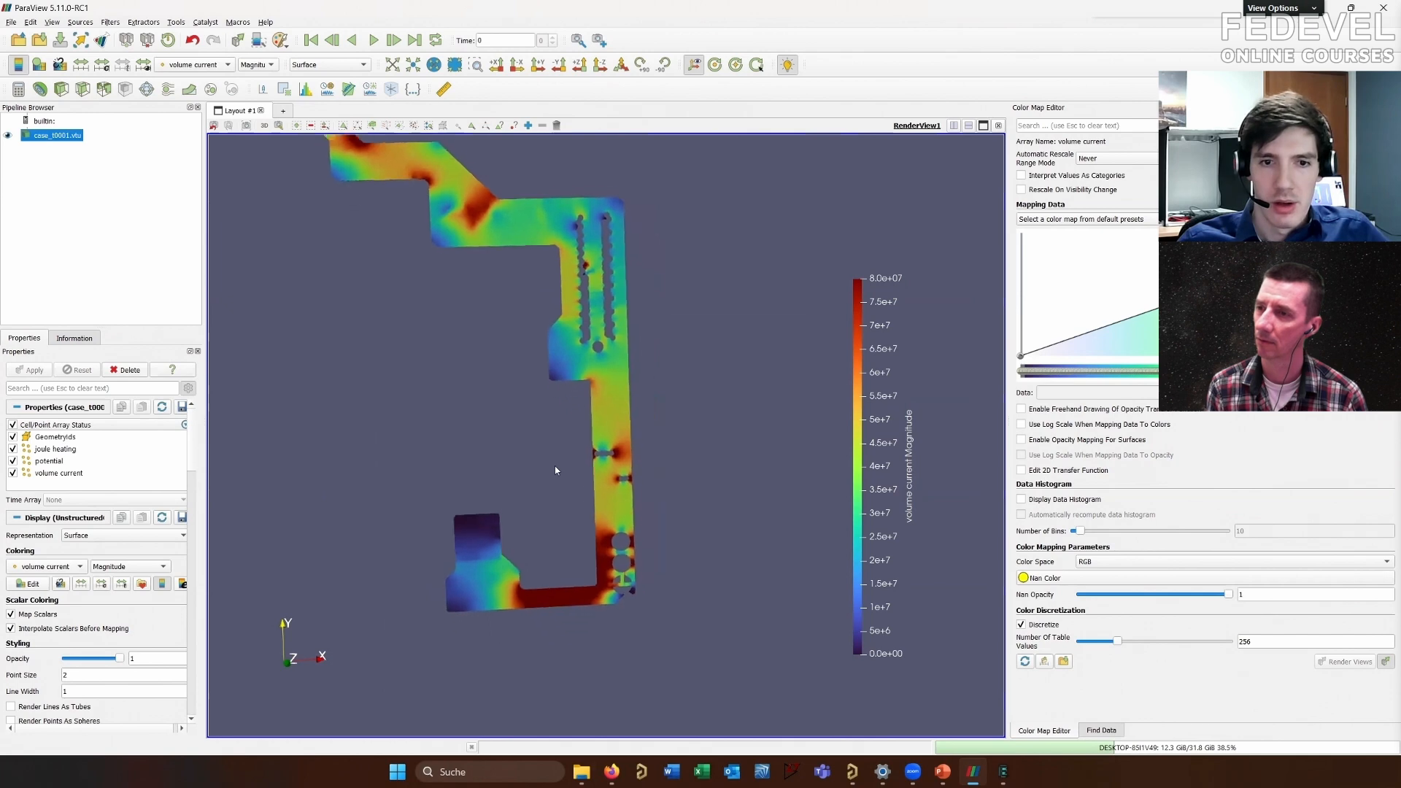
{"action": "scroll", "coordinate": [572, 609], "scroll_direction": "up", "scroll_amount": 4}
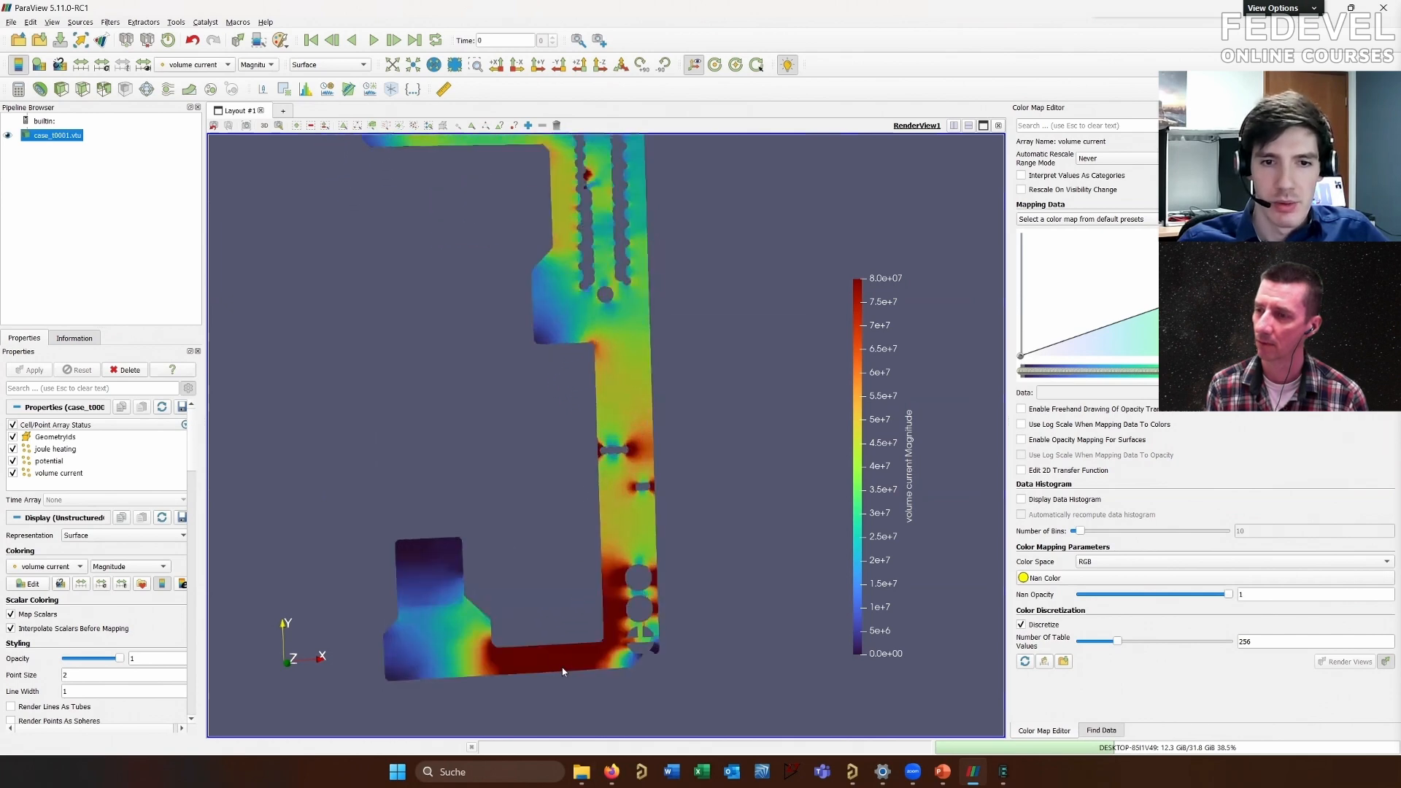
{"action": "scroll", "coordinate": [563, 670], "scroll_direction": "down", "scroll_amount": 4}
{"action": "middle_click_drag", "start_coordinate": [545, 513], "coordinate": [642, 581]}
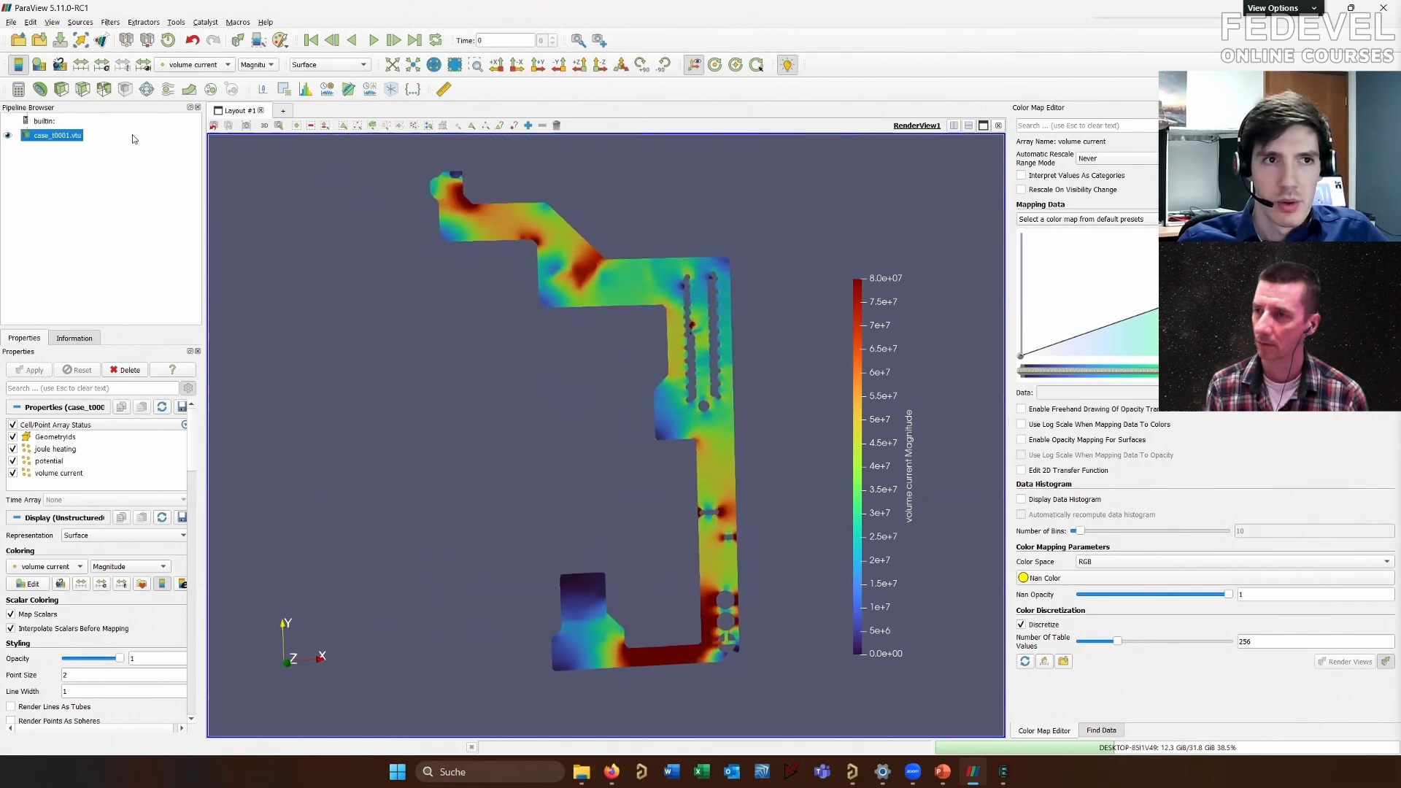
Add an Arrow glyph filter to case_t0001.vtu with volume current as both the orientation array and the scale array
{"action": "left_click", "coordinate": [147, 89]}
{"action": "left_click", "coordinate": [114, 443]}
{"action": "left_click", "coordinate": [115, 443]}
{"action": "left_click", "coordinate": [133, 576]}
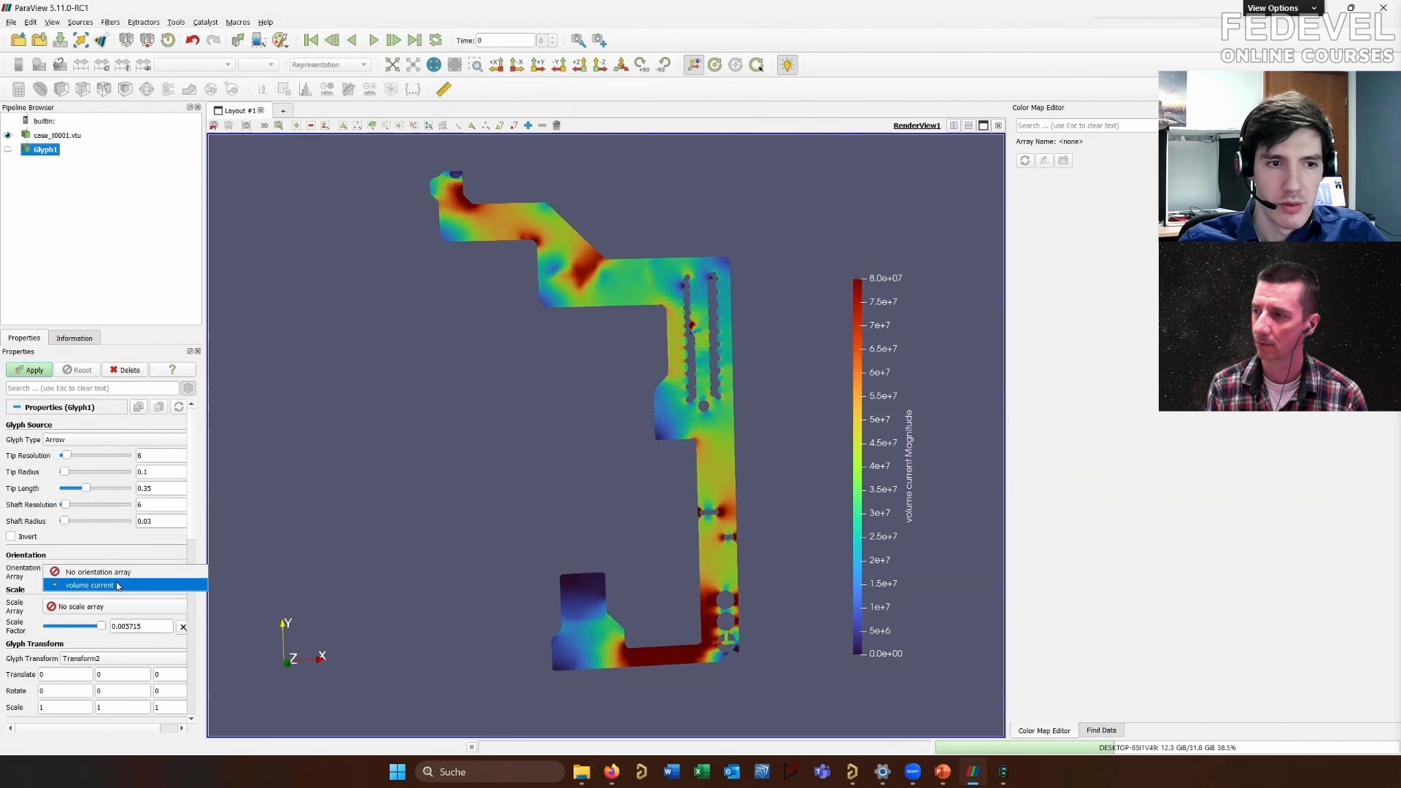
{"action": "left_click", "coordinate": [117, 586]}
{"action": "left_click", "coordinate": [117, 610]}
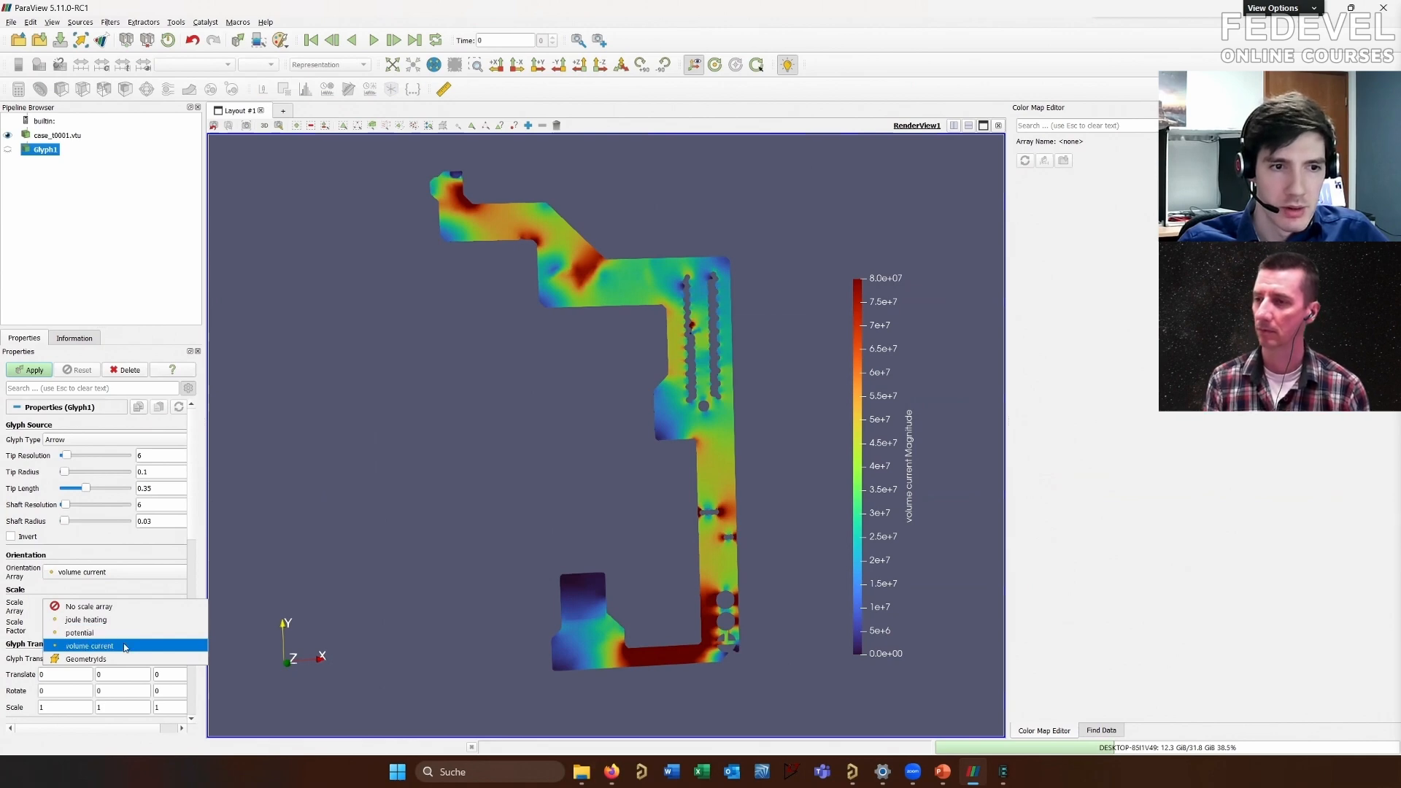
{"action": "left_click", "coordinate": [162, 647]}
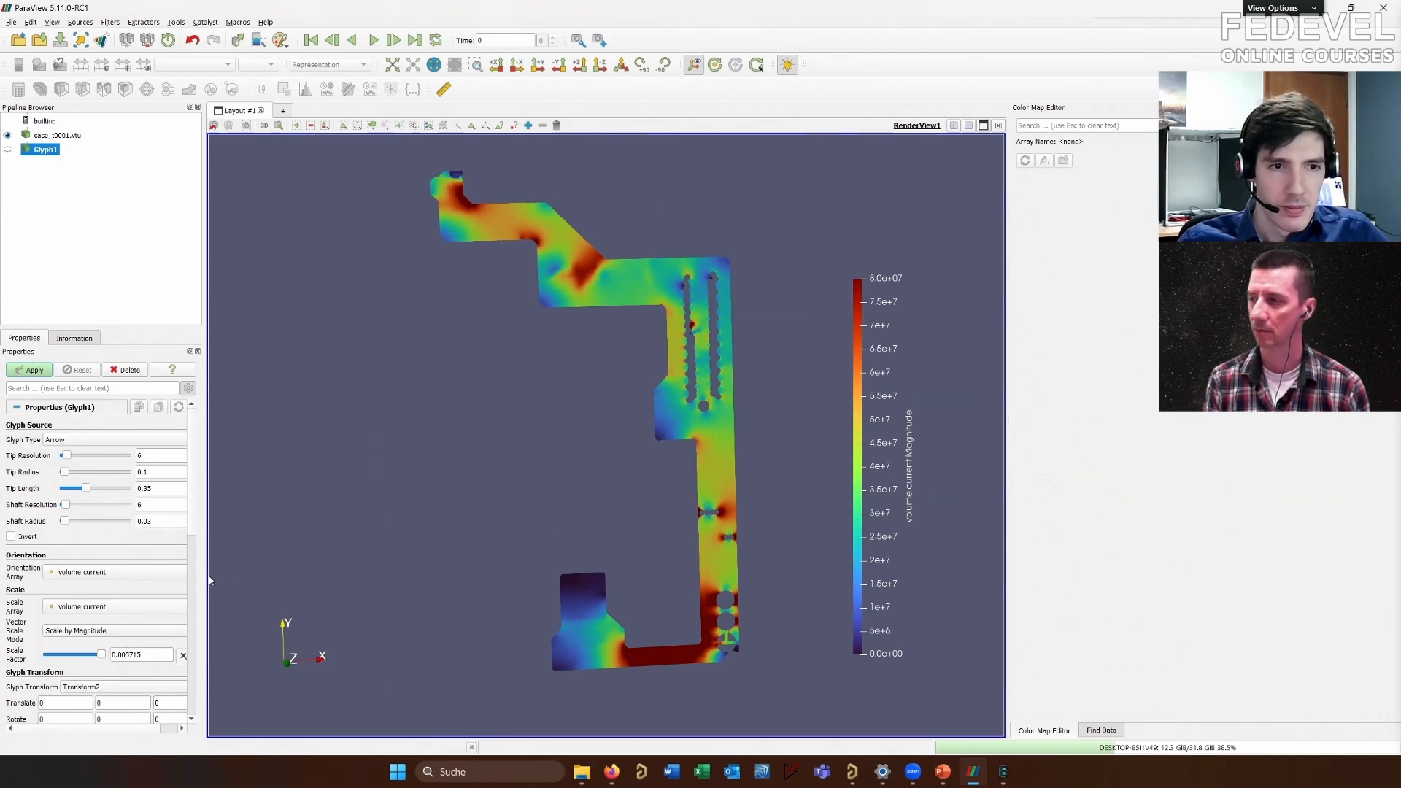
Widen the glyph settings area, reset the scale factor from the current data values, and apply the glyphs to show the current arrows
{"action": "left_click_drag", "start_coordinate": [205, 576], "coordinate": [328, 582]}
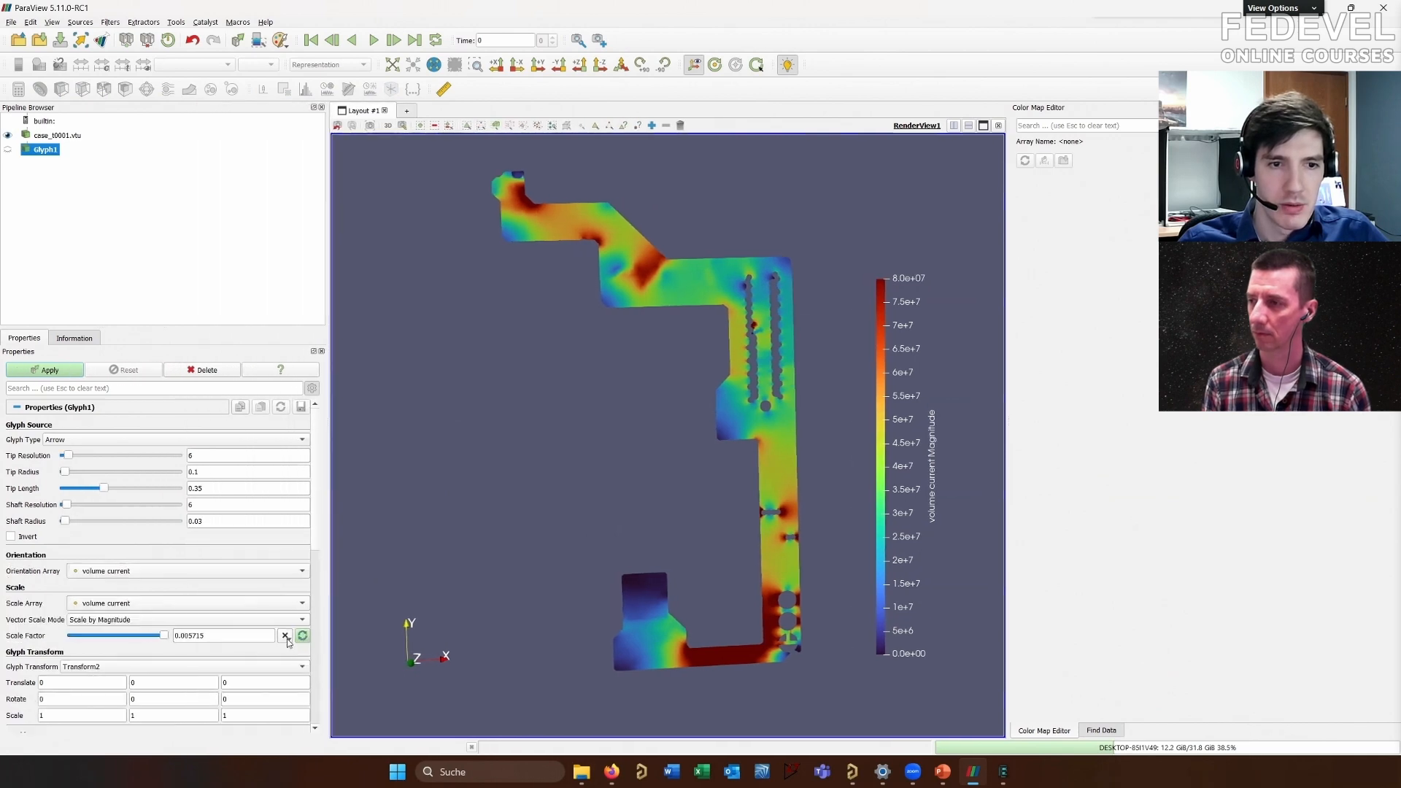
{"action": "left_click", "coordinate": [303, 637]}
{"action": "left_click", "coordinate": [29, 371]}
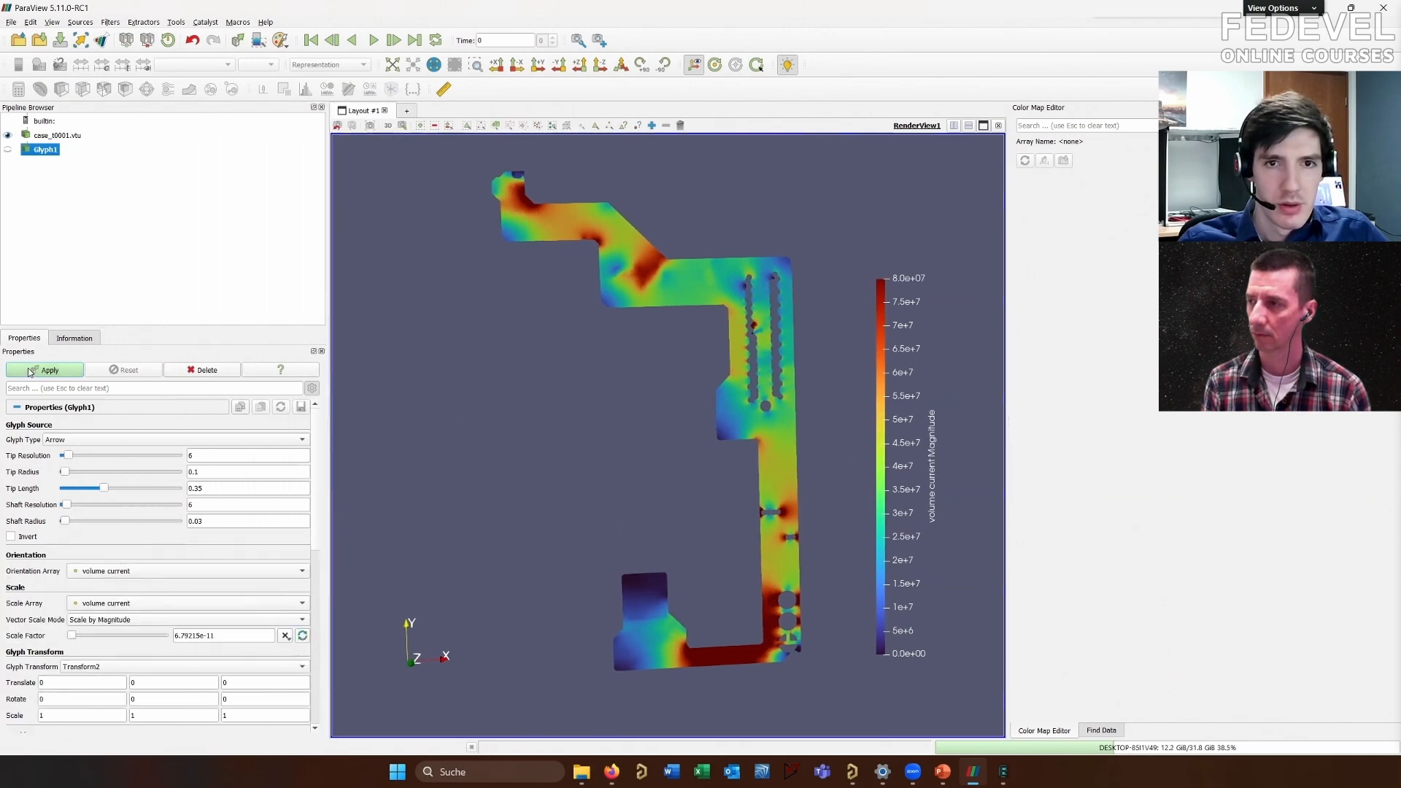
{"action": "scroll", "coordinate": [703, 228], "scroll_direction": "up", "scroll_amount": 3}
{"action": "left_click_drag", "start_coordinate": [724, 444], "coordinate": [601, 309]}
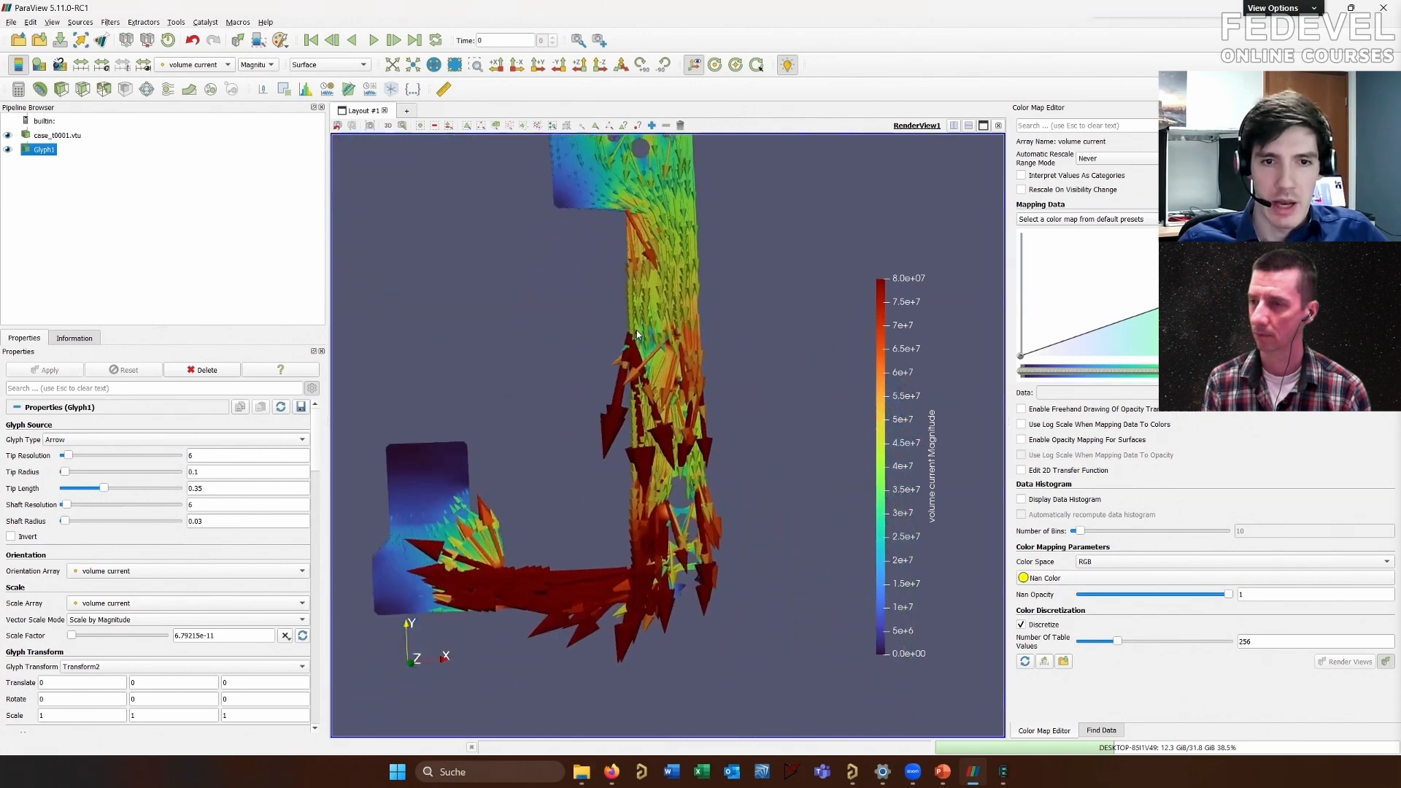
Remove the scale array from the Arrow glyphs, reset their scale factor from the current data, and apply the changes
{"action": "left_click", "coordinate": [137, 603]}
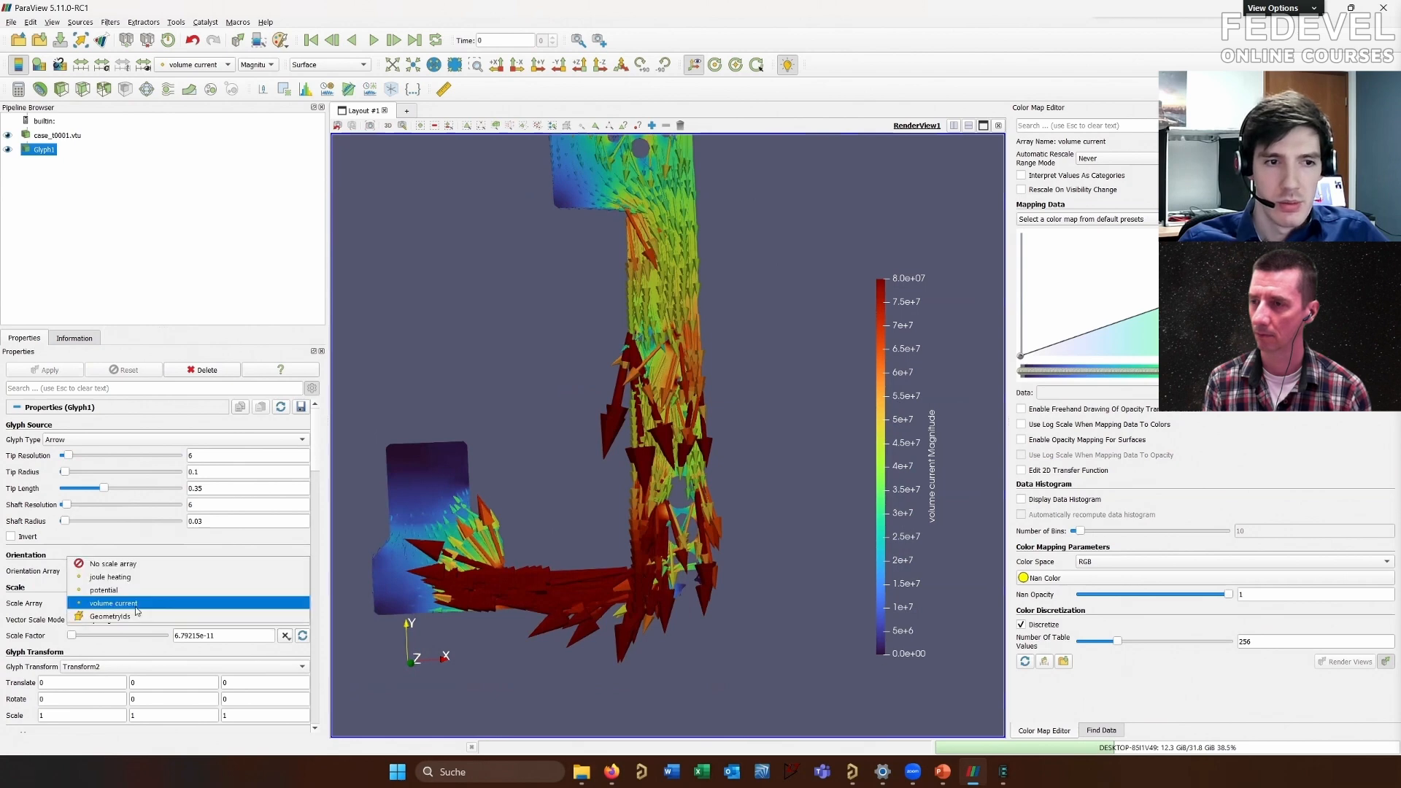
{"action": "left_click", "coordinate": [146, 567]}
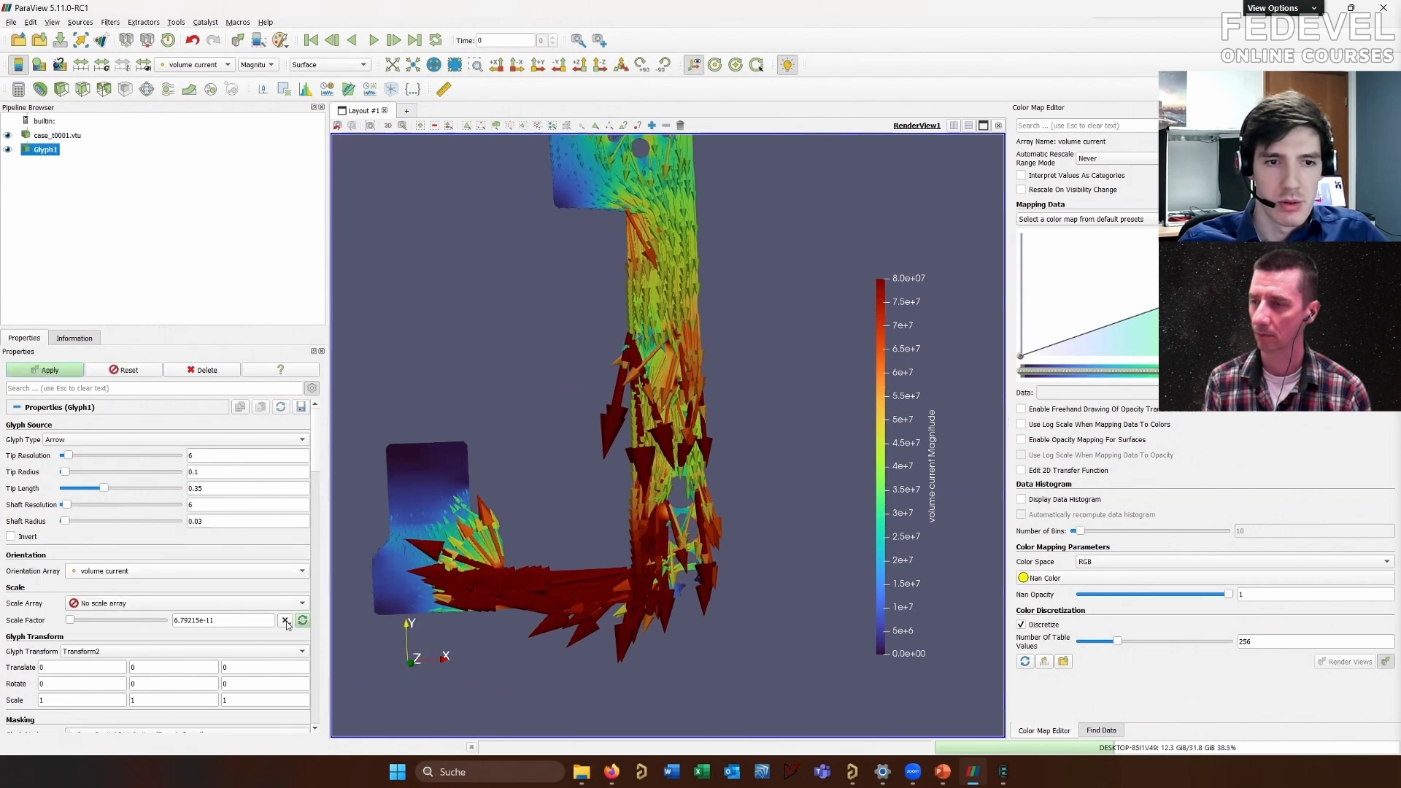
{"action": "left_click", "coordinate": [63, 374]}
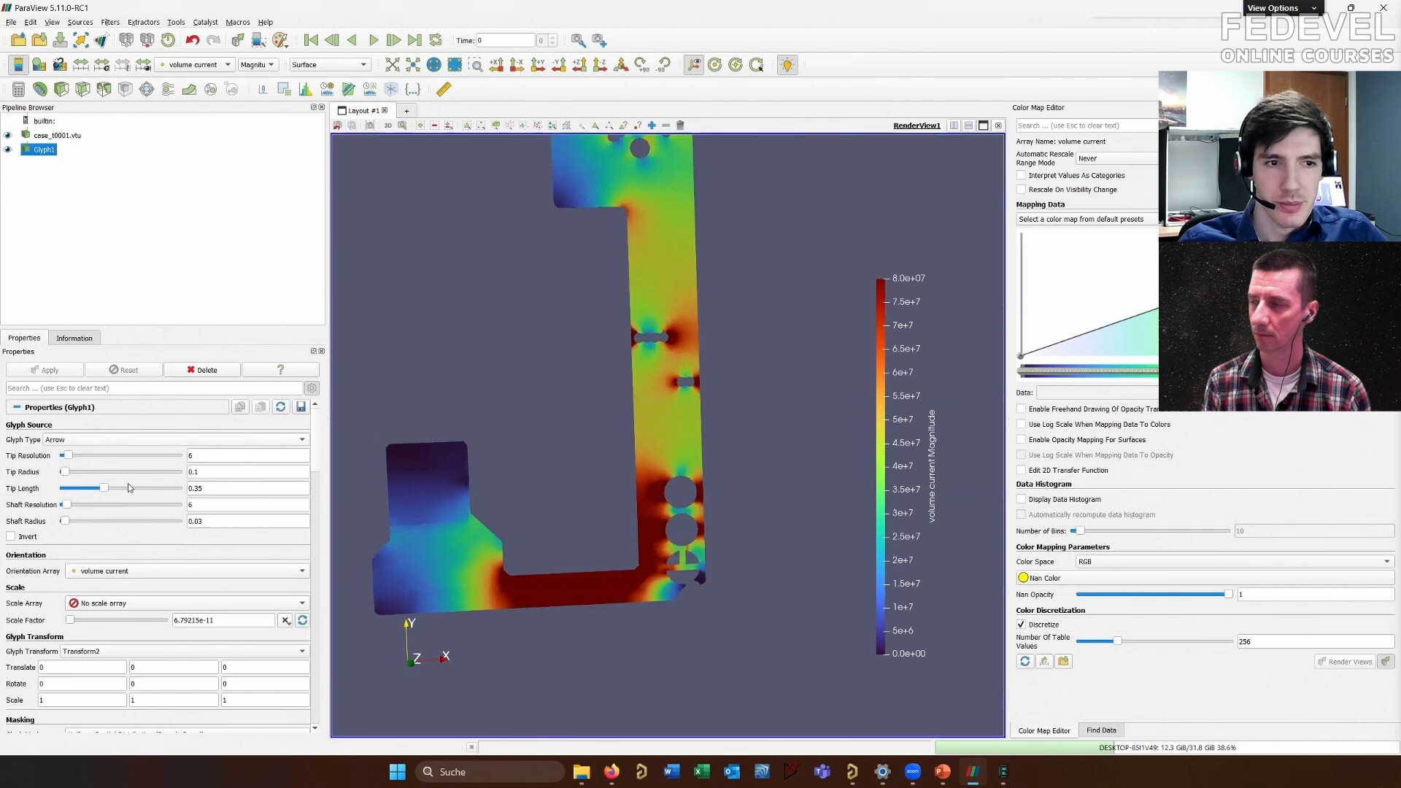
{"action": "left_click", "coordinate": [302, 620]}
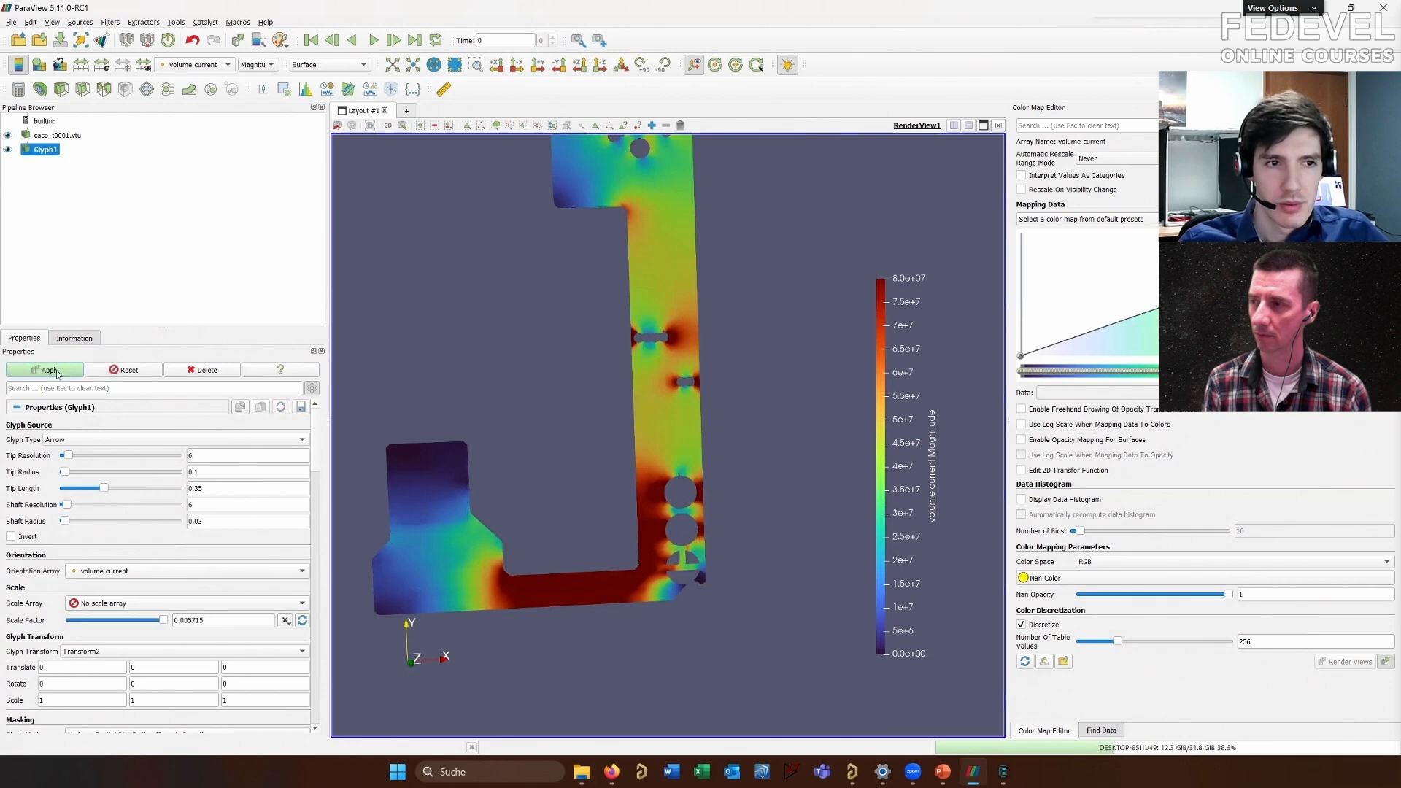
{"action": "left_click", "coordinate": [58, 373]}
Set the Arrow glyphs' scale factor to 0.001 and apply it
{"action": "double_click", "coordinate": [211, 620]}
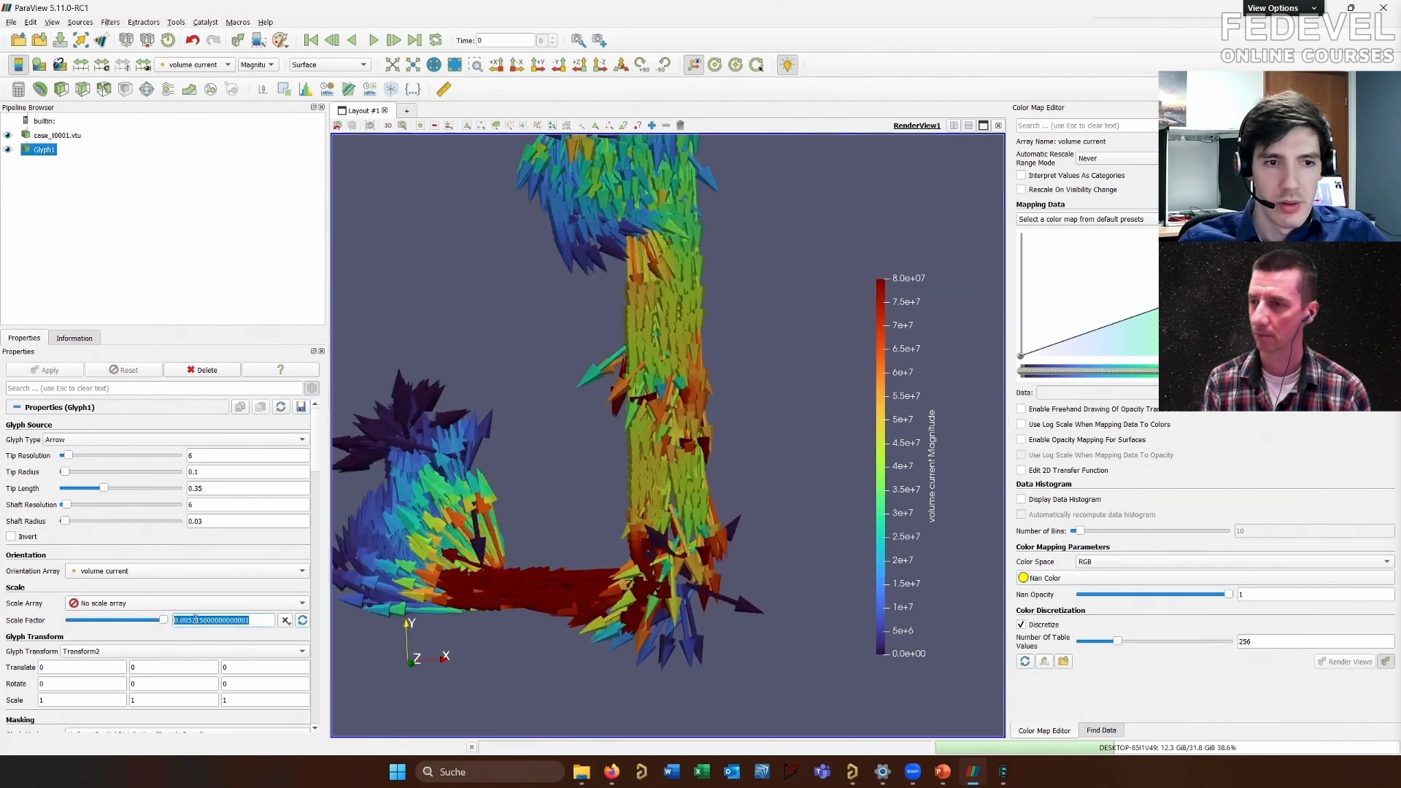
{"action": "type", "text": "0.00"}
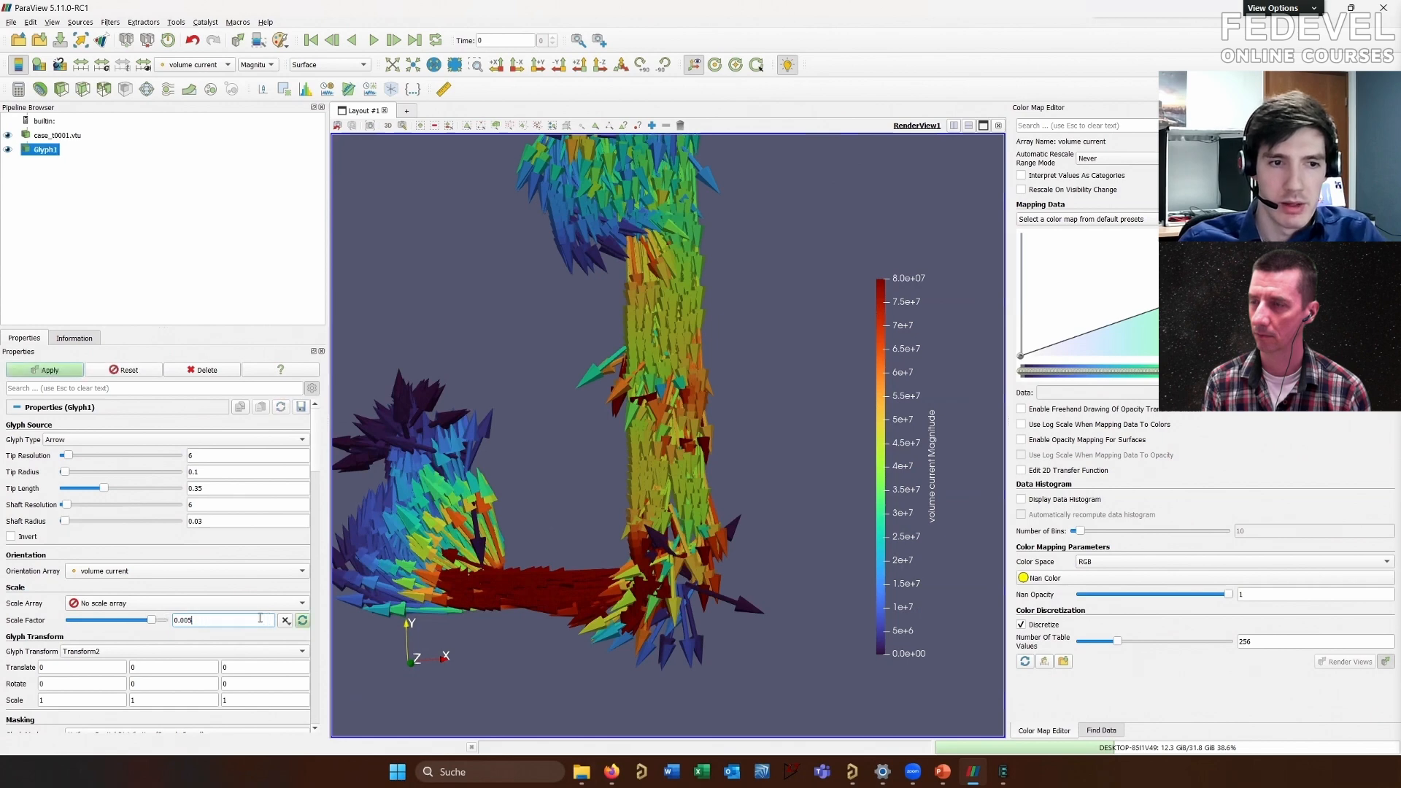
{"action": "type", "text": "1"}
{"action": "left_click", "coordinate": [59, 370]}
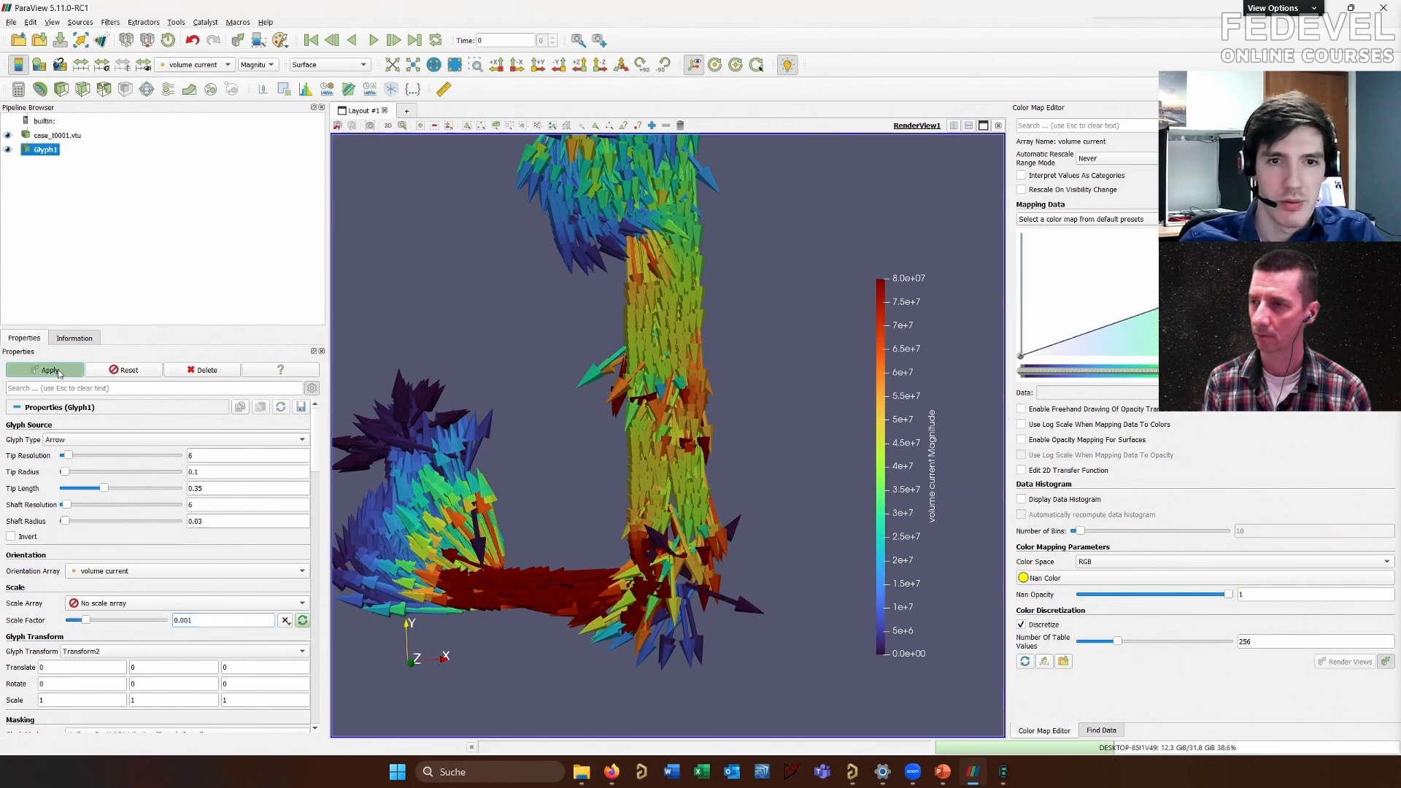
Hide case_t0001.vtu to view the current arrows alone, and show and select the coloured copper surface again
{"action": "left_click", "coordinate": [8, 135]}
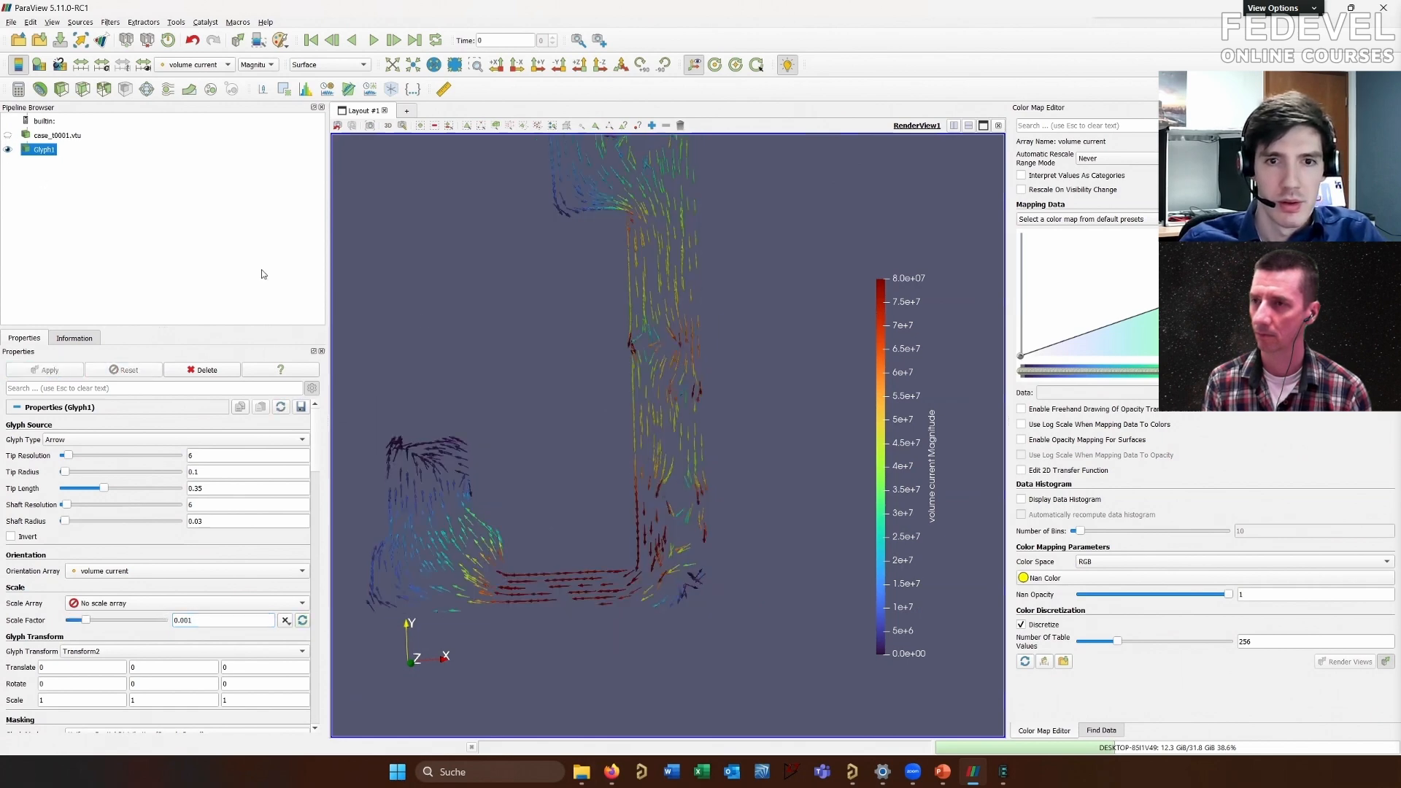
{"action": "right_click_drag", "start_coordinate": [620, 308], "coordinate": [390, 390]}
{"action": "left_click", "coordinate": [8, 135]}
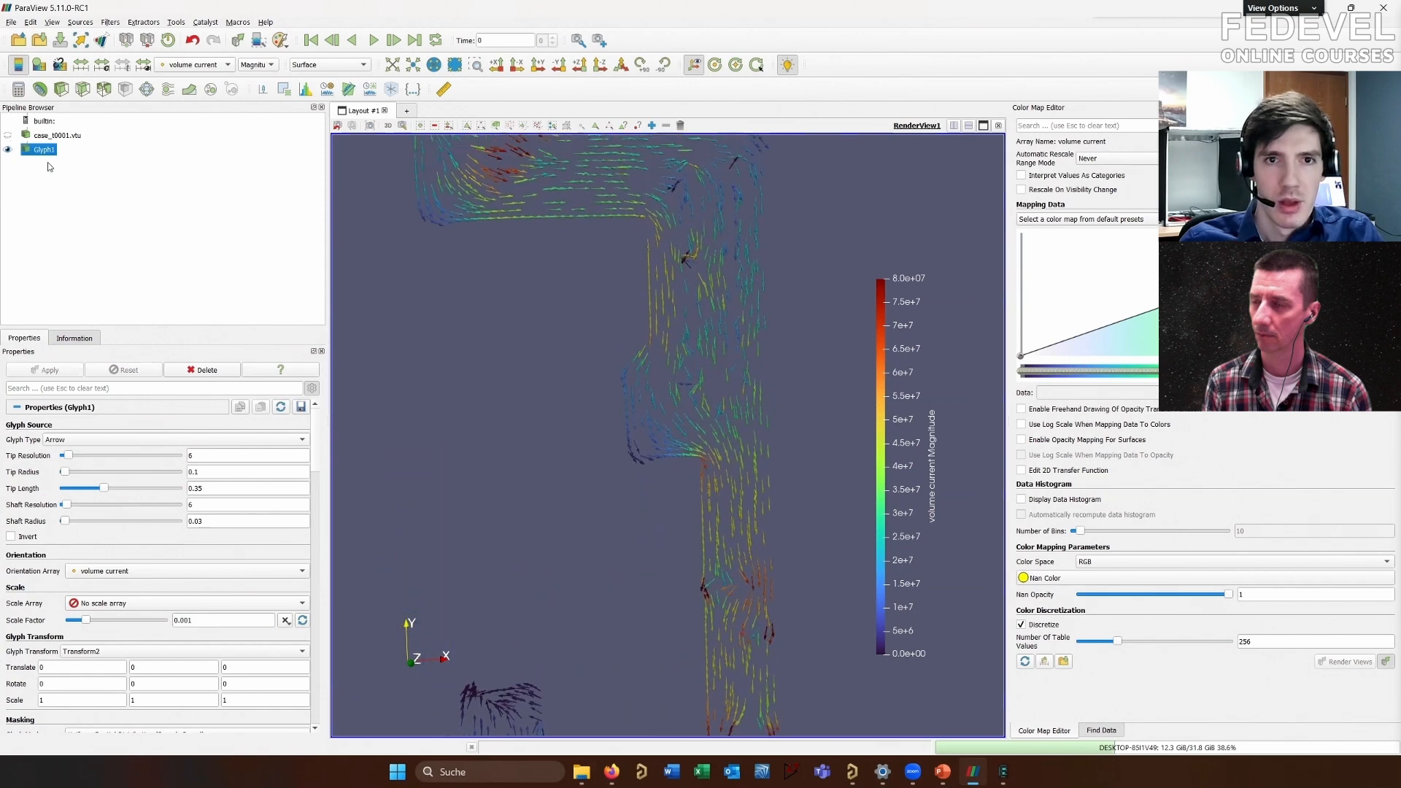
{"action": "left_click", "coordinate": [57, 135]}
Examine the current direction arrows over the coloured copper shape, from the upper bends through the vertical trace to the lower connection
{"action": "middle_click_drag", "start_coordinate": [598, 277], "coordinate": [563, 461]}
{"action": "middle_click_drag", "start_coordinate": [474, 362], "coordinate": [741, 370]}
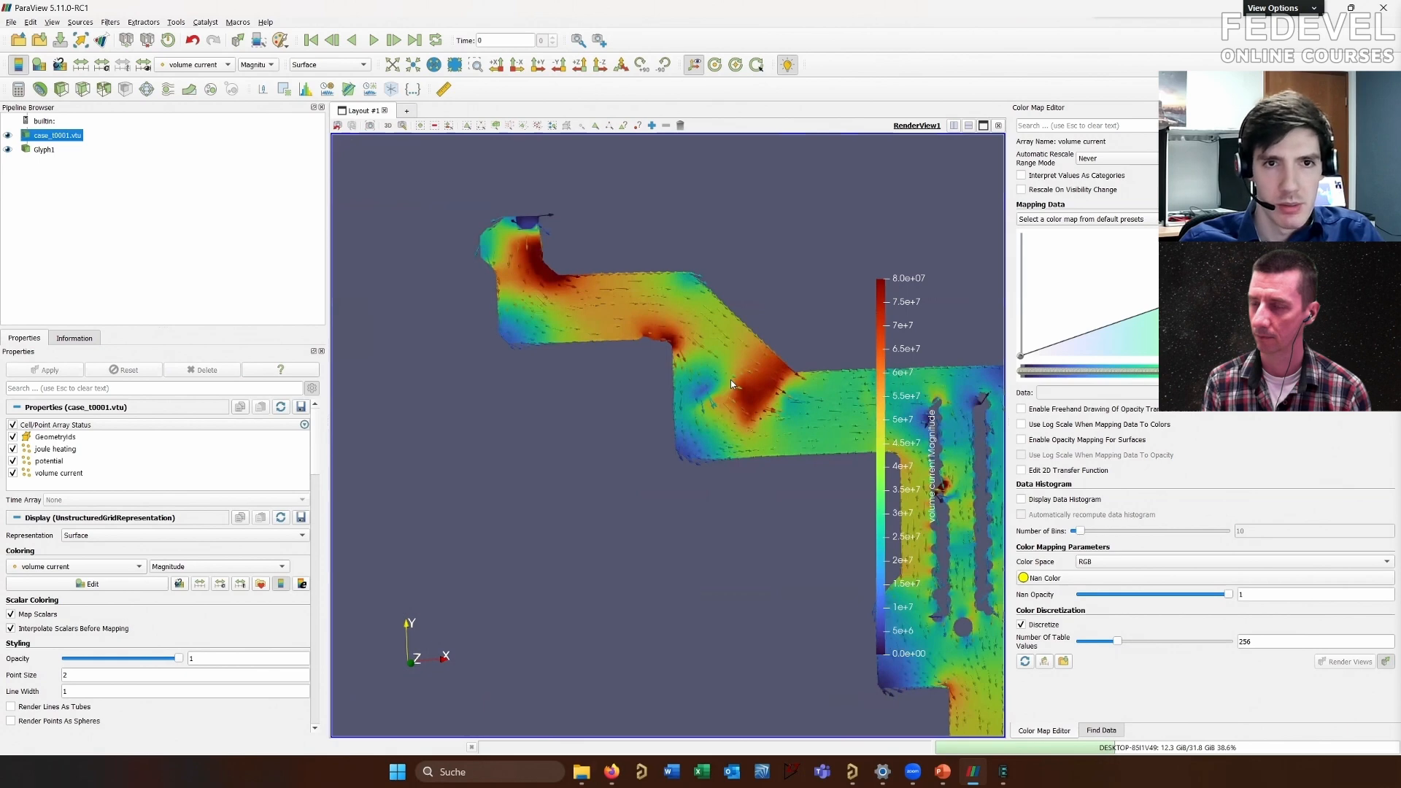
{"action": "middle_click_drag", "start_coordinate": [729, 379], "coordinate": [581, 298]}
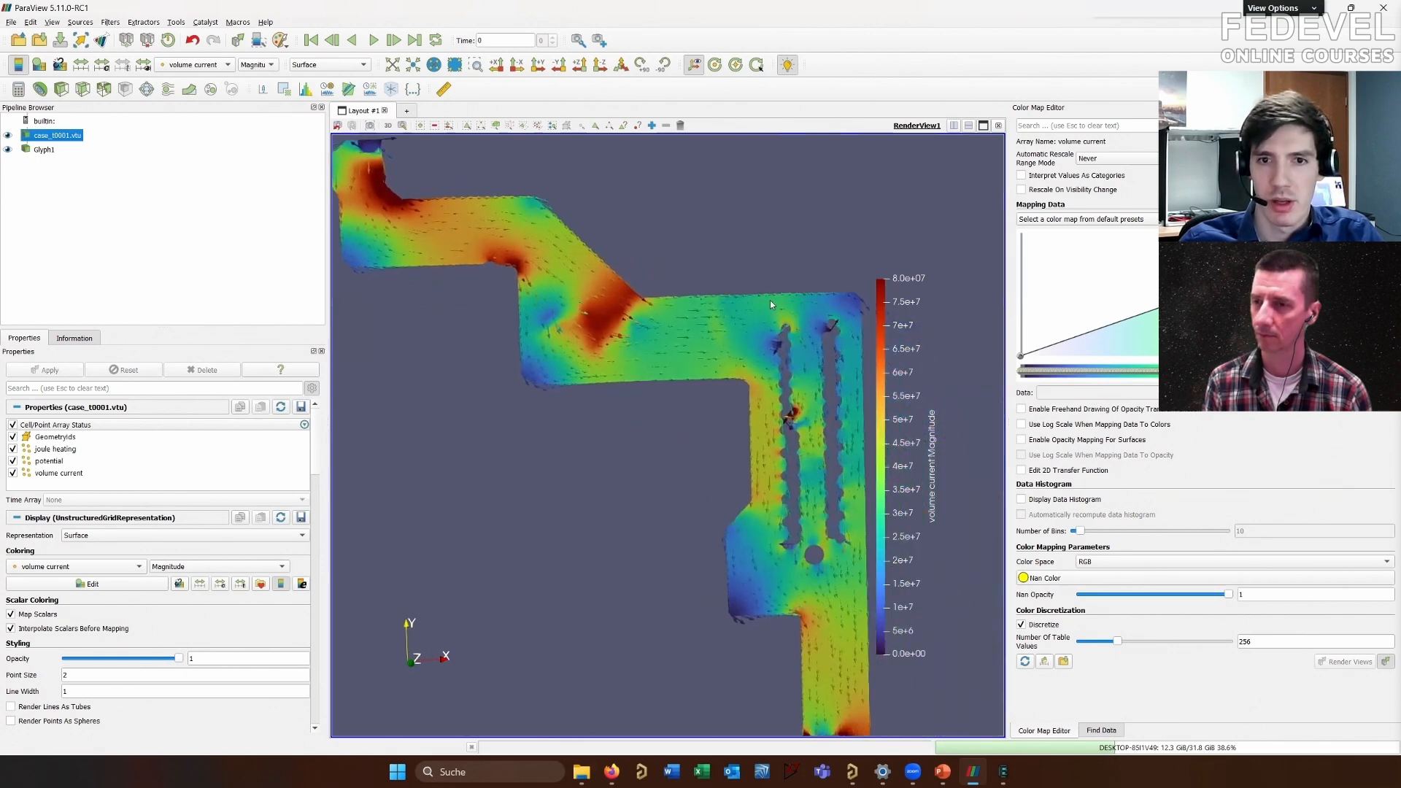
{"action": "middle_click_drag", "start_coordinate": [756, 485], "coordinate": [671, 311]}
{"action": "mouse_move", "coordinate": [718, 507]}
{"action": "middle_mouse_down"}
{"action": "mouse_move", "coordinate": [708, 349]}
{"action": "mouse_move", "coordinate": [716, 362]}
{"action": "middle_mouse_up"}
{"action": "scroll", "coordinate": [728, 465], "scroll_direction": "up", "scroll_amount": 1}
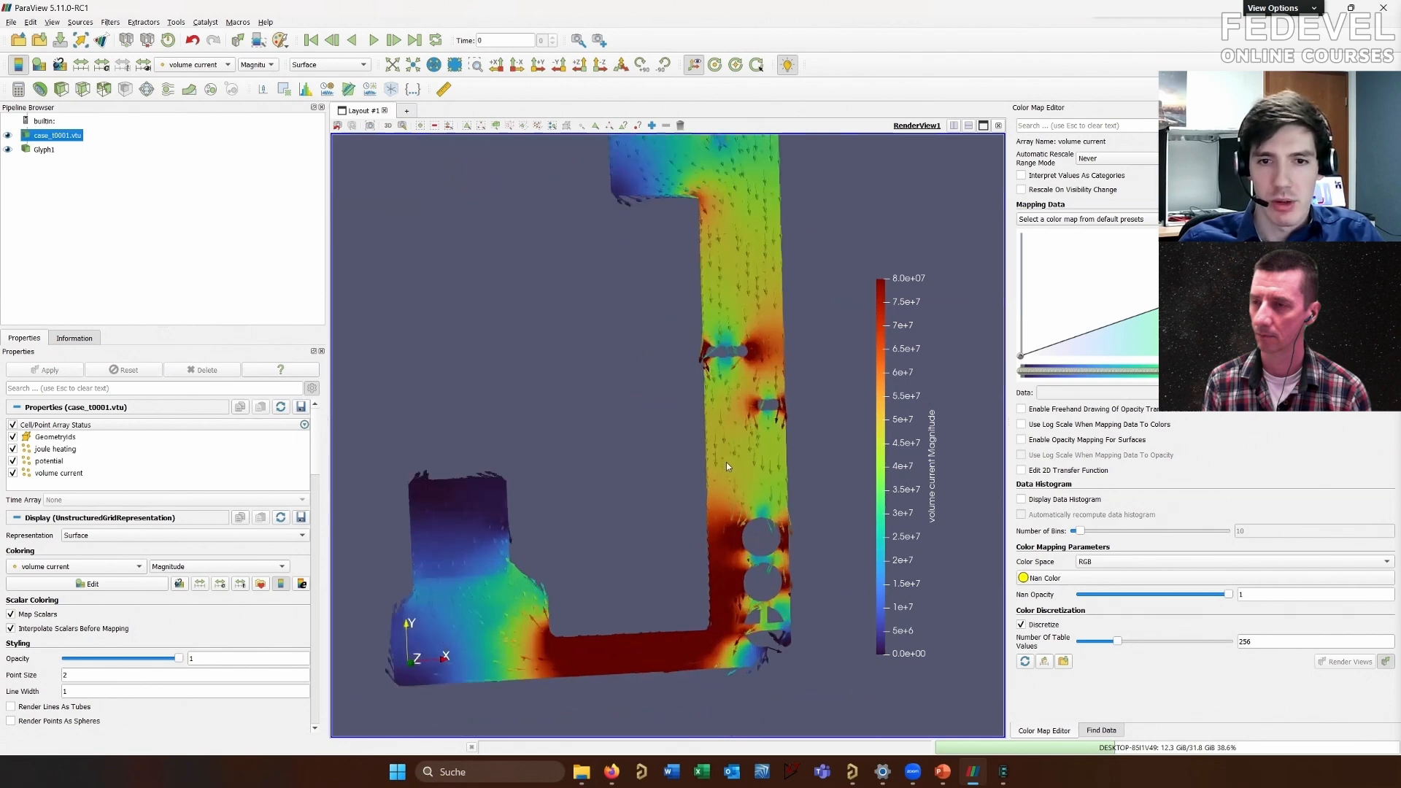
{"action": "middle_click_drag", "start_coordinate": [684, 422], "coordinate": [693, 453]}
{"action": "scroll", "coordinate": [697, 452], "scroll_direction": "down", "scroll_amount": 1}
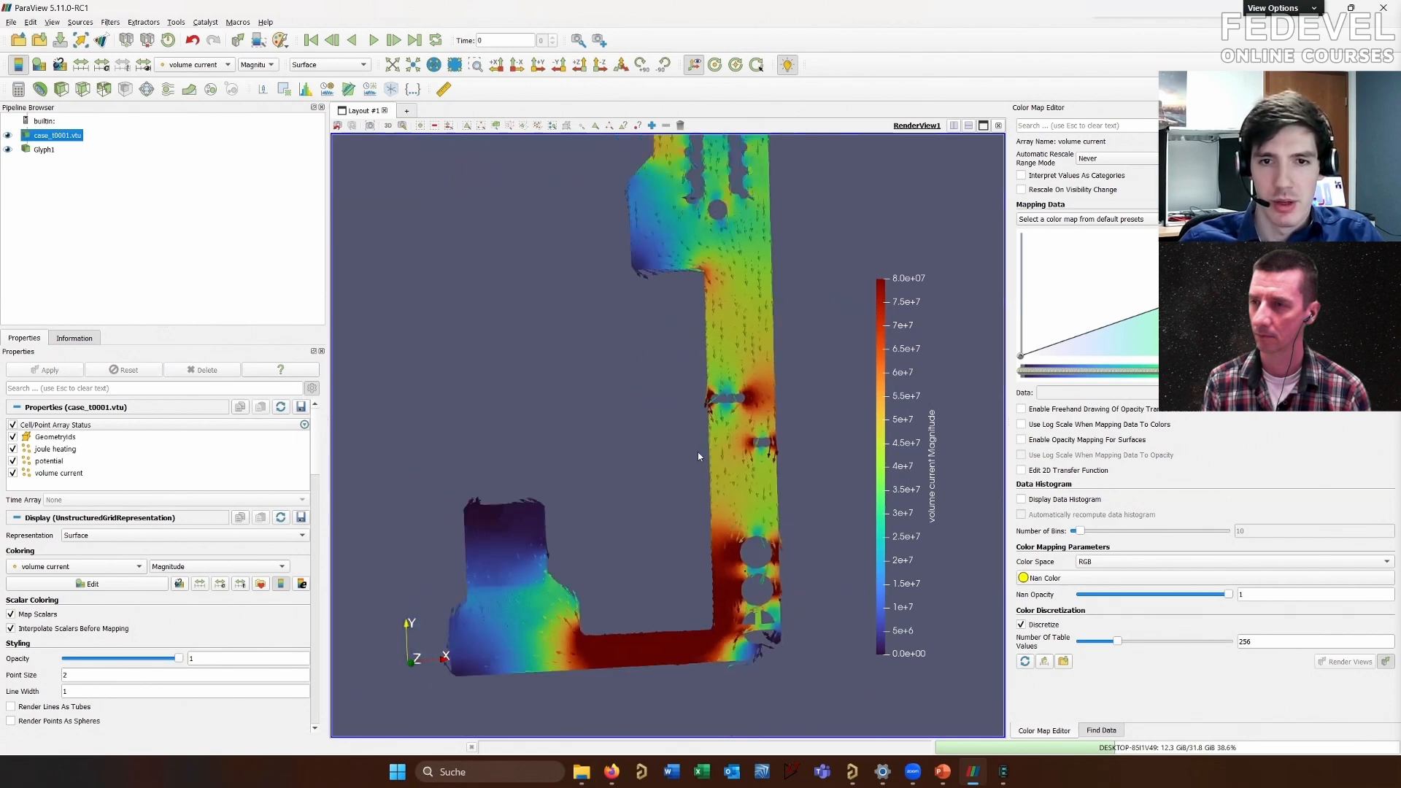
{"action": "scroll", "coordinate": [697, 452], "scroll_direction": "down", "scroll_amount": 3}
{"action": "middle_click_drag", "start_coordinate": [617, 429], "coordinate": [672, 553]}
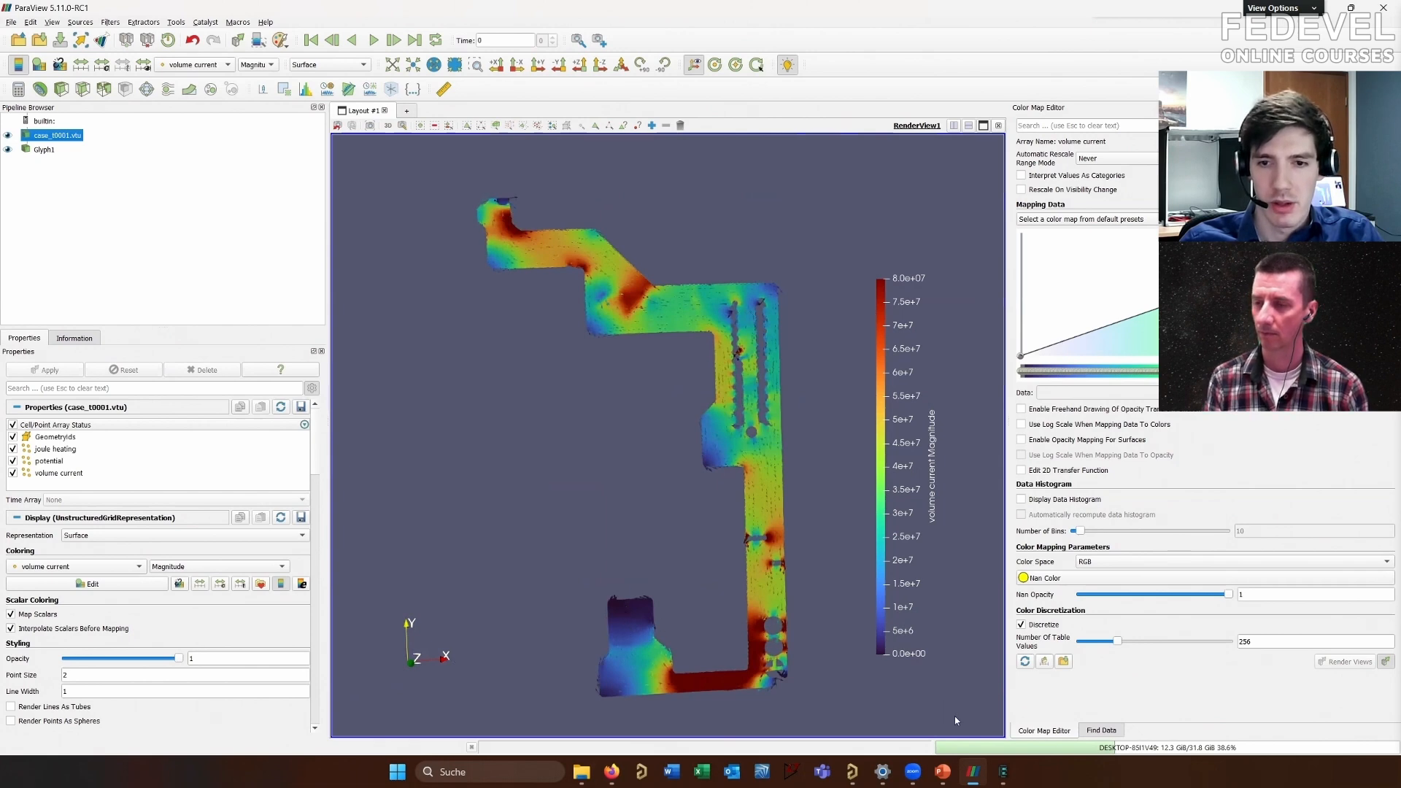
Examine the current flow around the via rows and the widened area of the vertical trace, and the copper shape overall
{"action": "mouse_move", "coordinate": [1005, 778]}
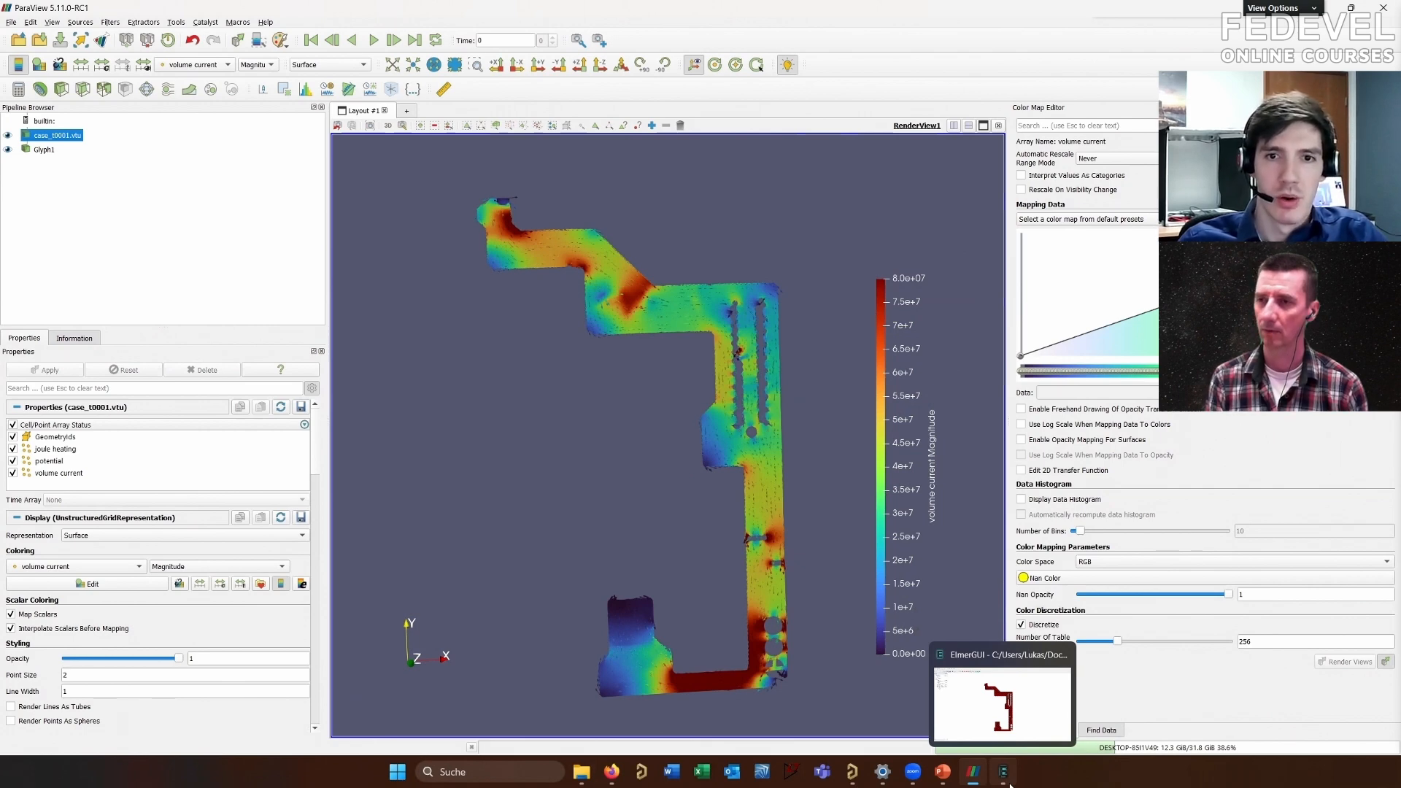
{"action": "scroll", "coordinate": [769, 513], "scroll_direction": "up", "scroll_amount": 5}
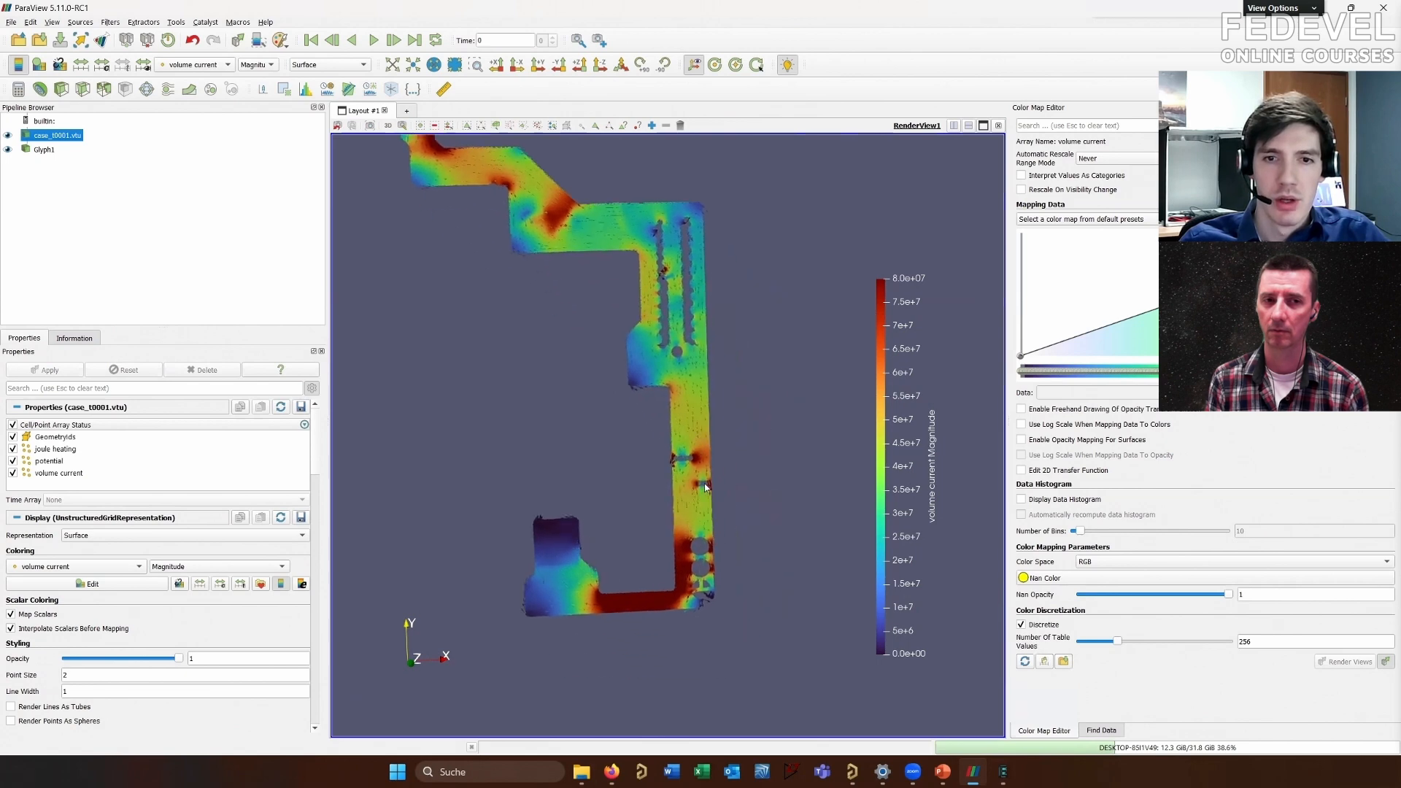
{"action": "middle_click_drag", "start_coordinate": [669, 367], "coordinate": [668, 414]}
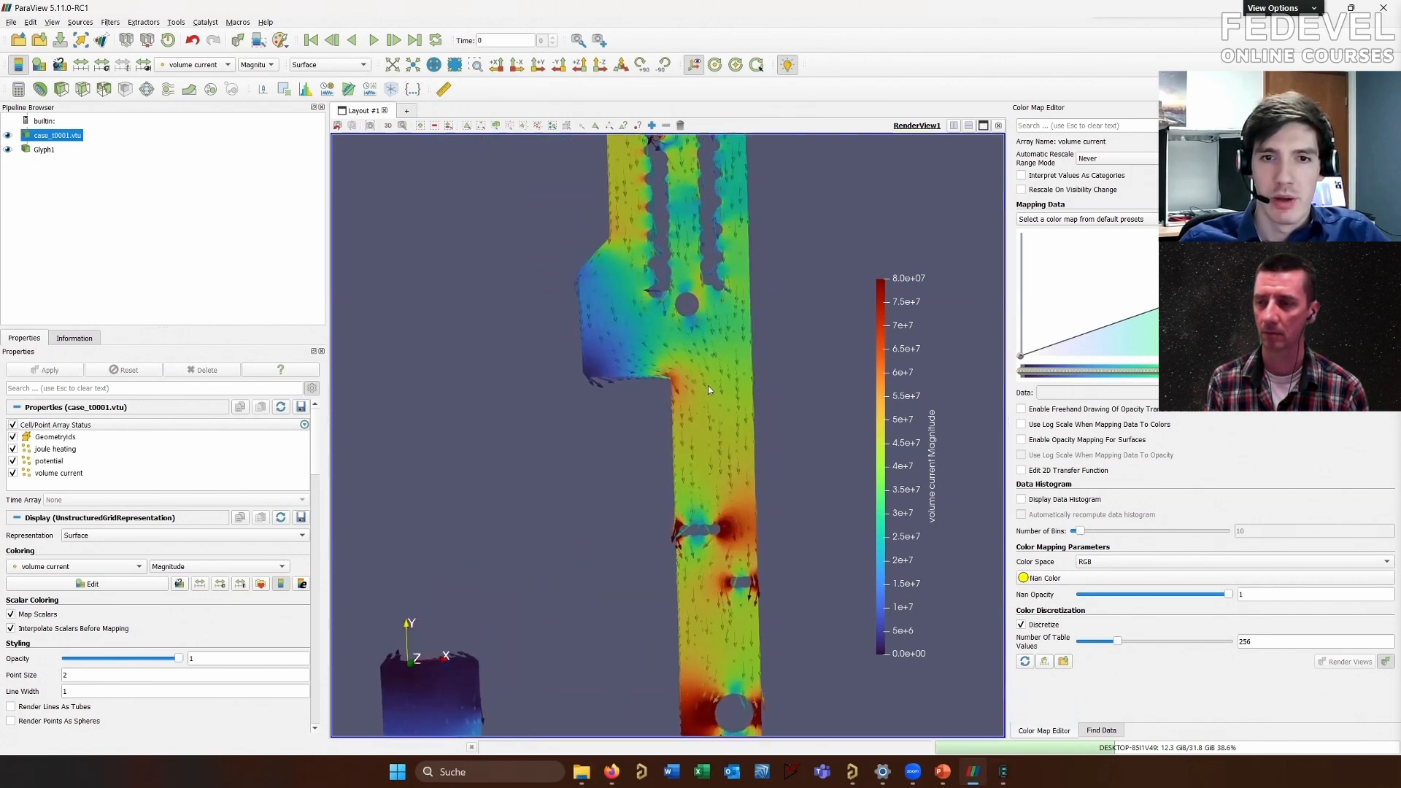
{"action": "middle_click_drag", "start_coordinate": [689, 365], "coordinate": [698, 499]}
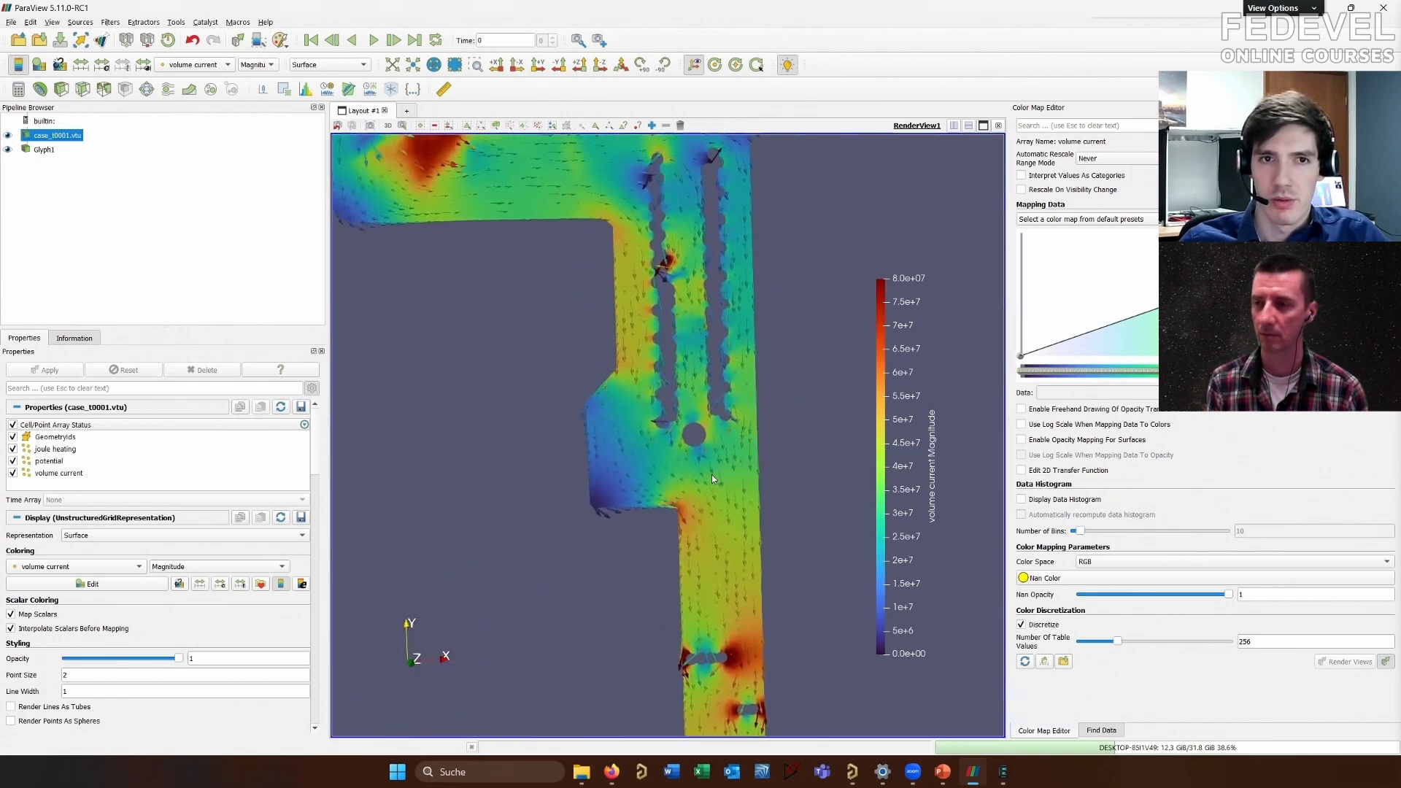
{"action": "scroll", "coordinate": [762, 444], "scroll_direction": "down", "scroll_amount": 3}
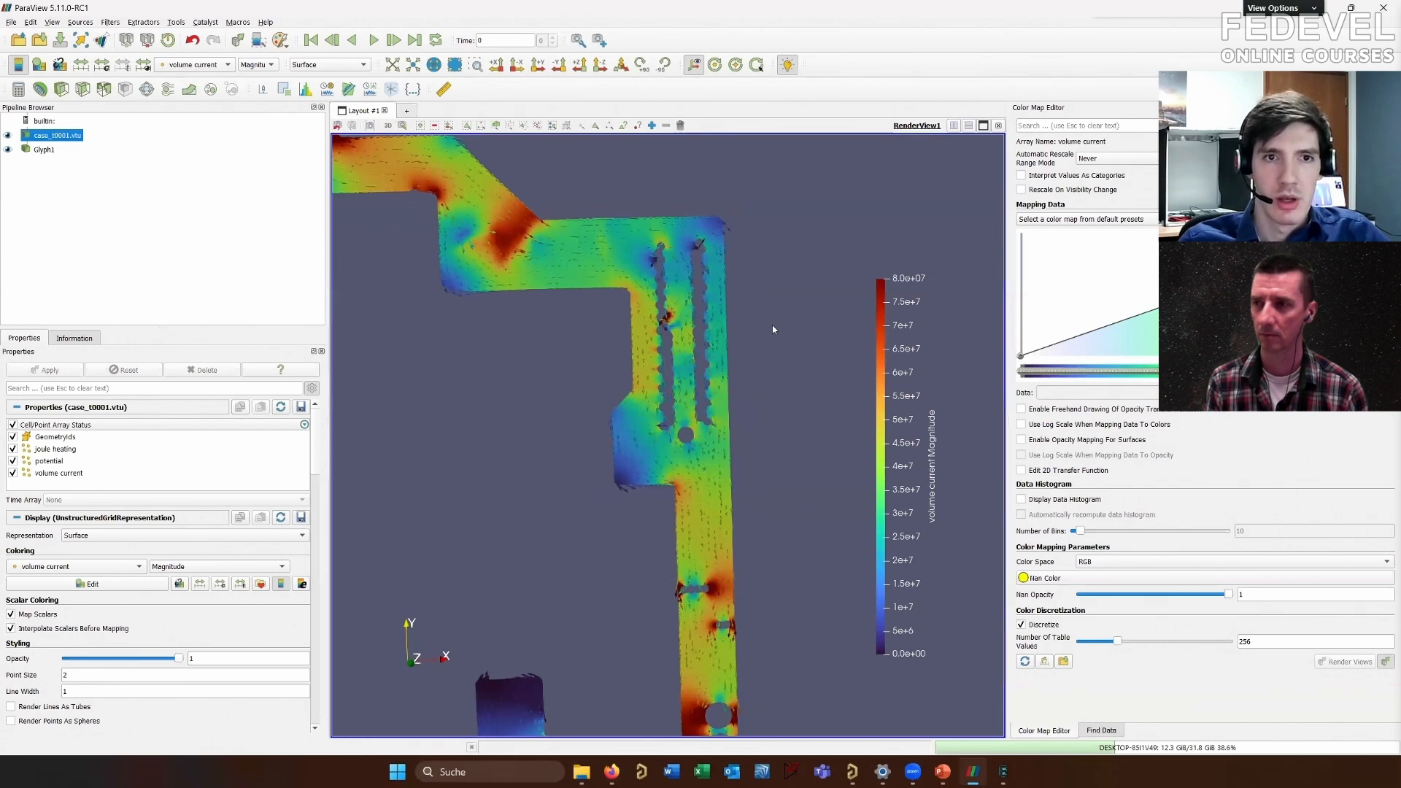
{"action": "middle_click_drag", "start_coordinate": [592, 249], "coordinate": [717, 274]}
{"action": "scroll", "coordinate": [717, 273], "scroll_direction": "down", "scroll_amount": 1}
{"action": "middle_click_drag", "start_coordinate": [759, 370], "coordinate": [699, 318]}
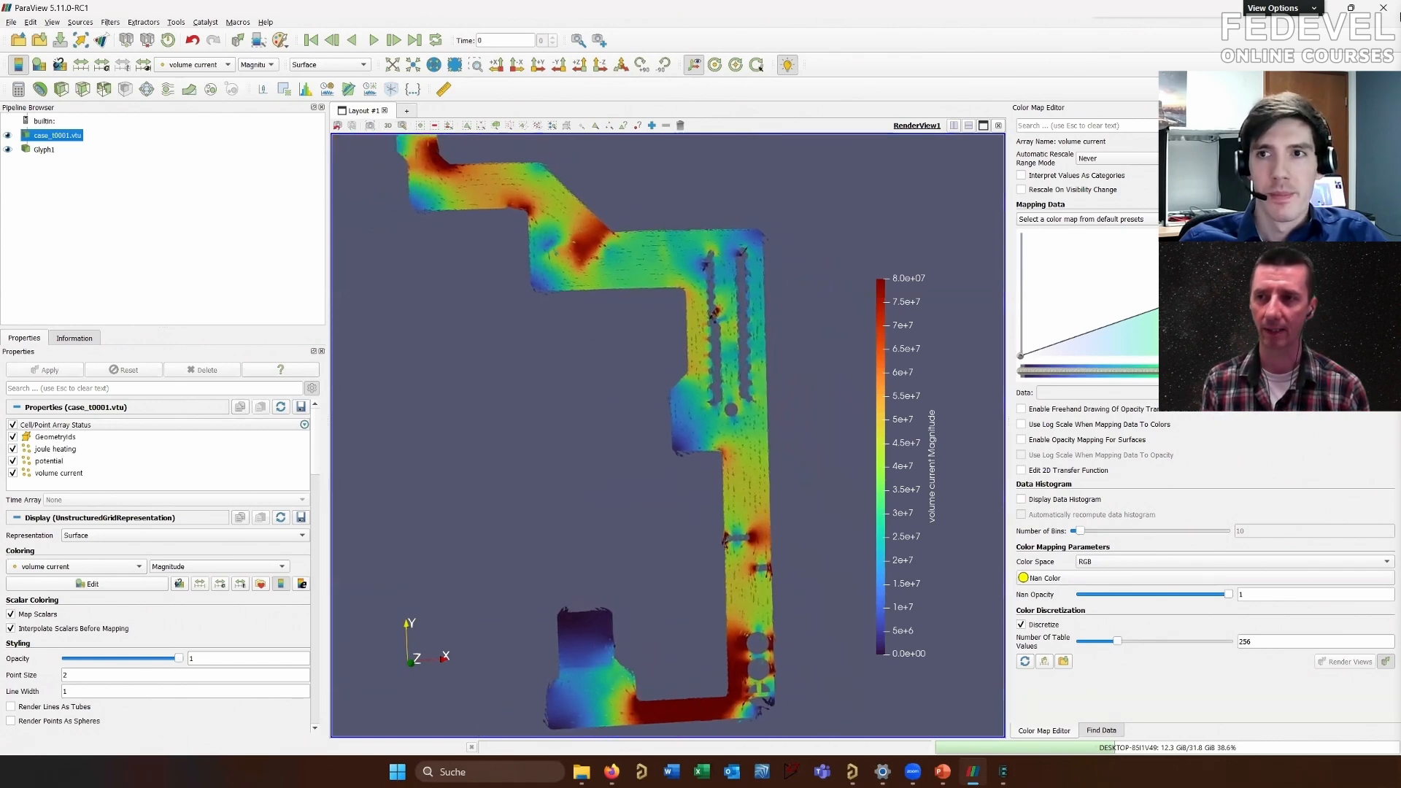
Close ParaView and ElmerGUI and switch to the EdgeKit_Mainboard_R1.1 project in Altium Designer
{"action": "left_click", "coordinate": [1390, 11]}
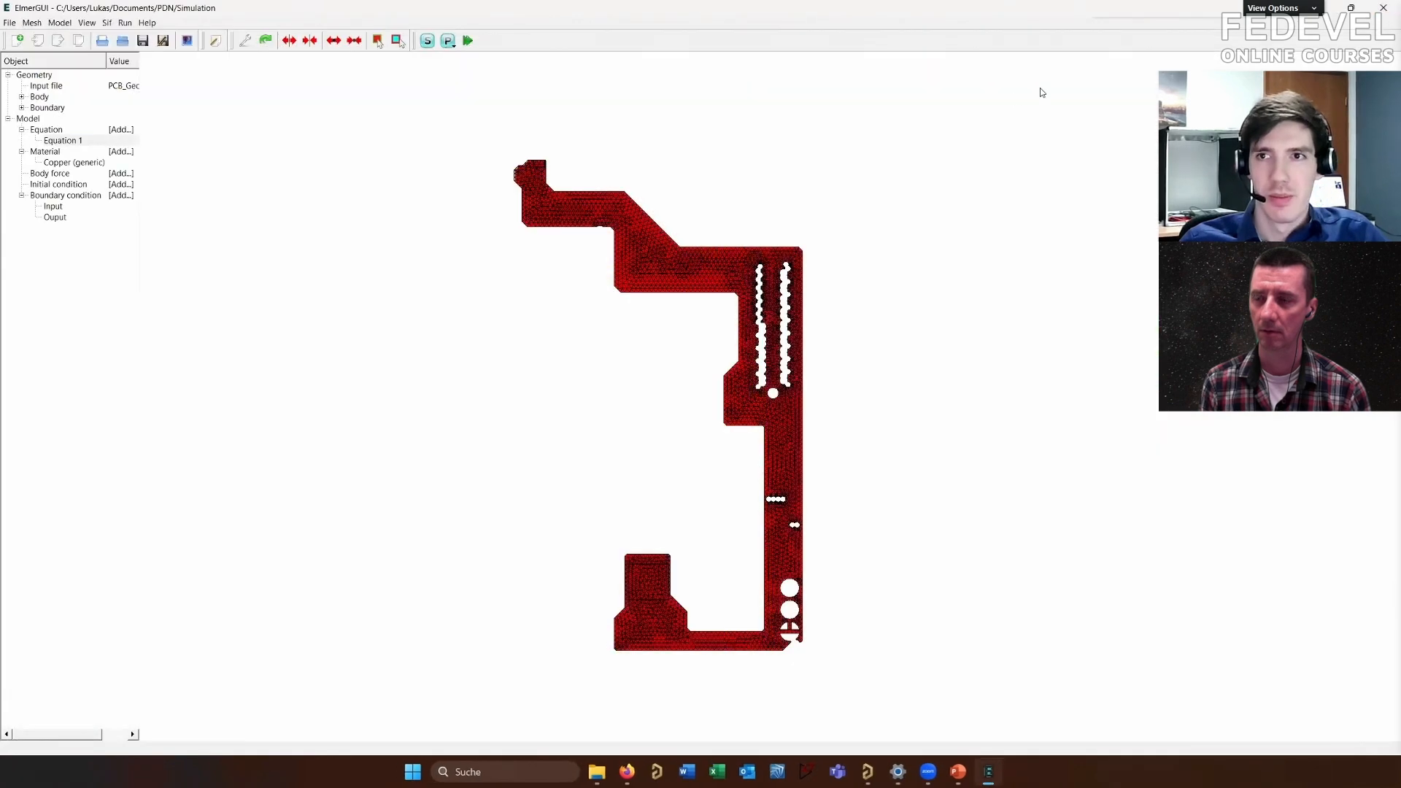
{"action": "left_click", "coordinate": [1383, 9]}
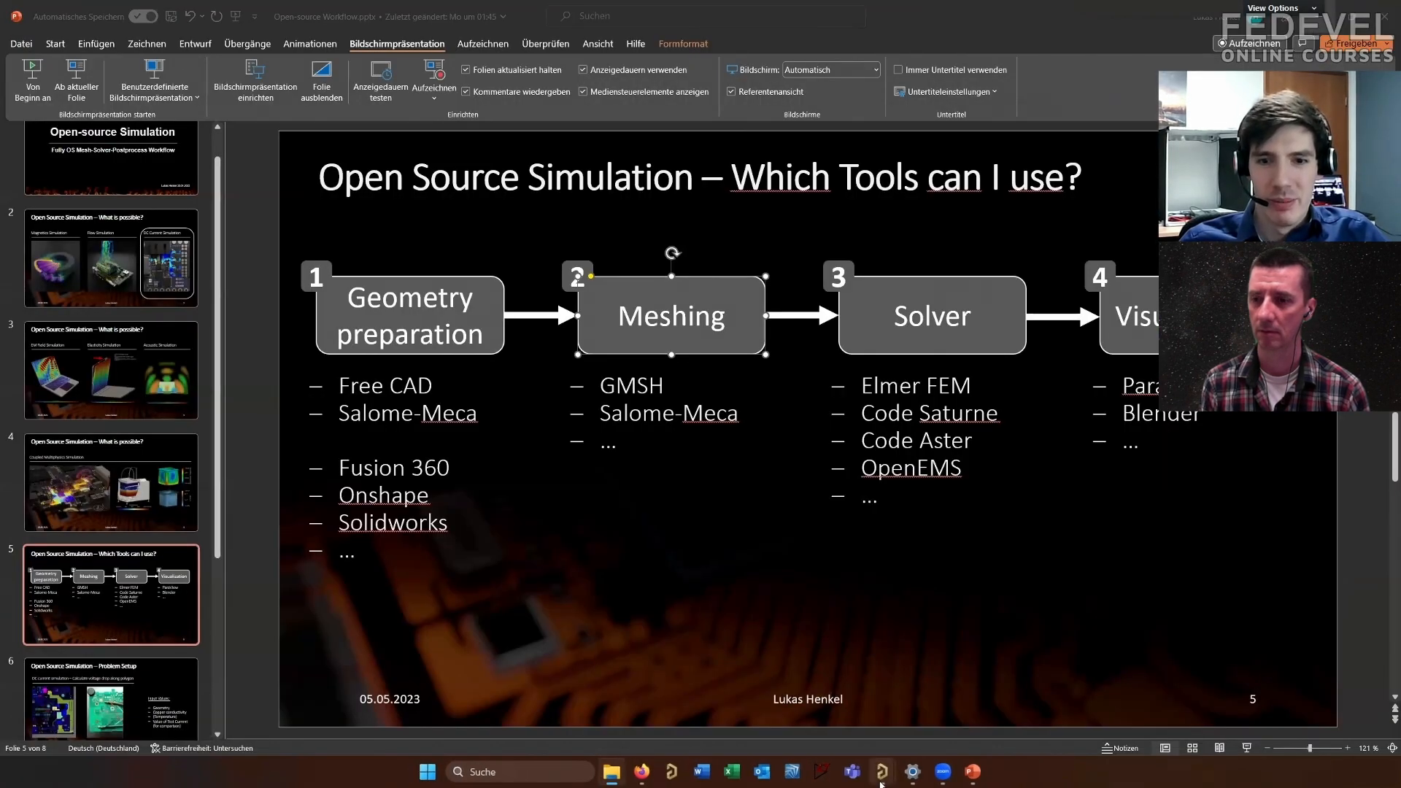
{"action": "mouse_move", "coordinate": [882, 771]}
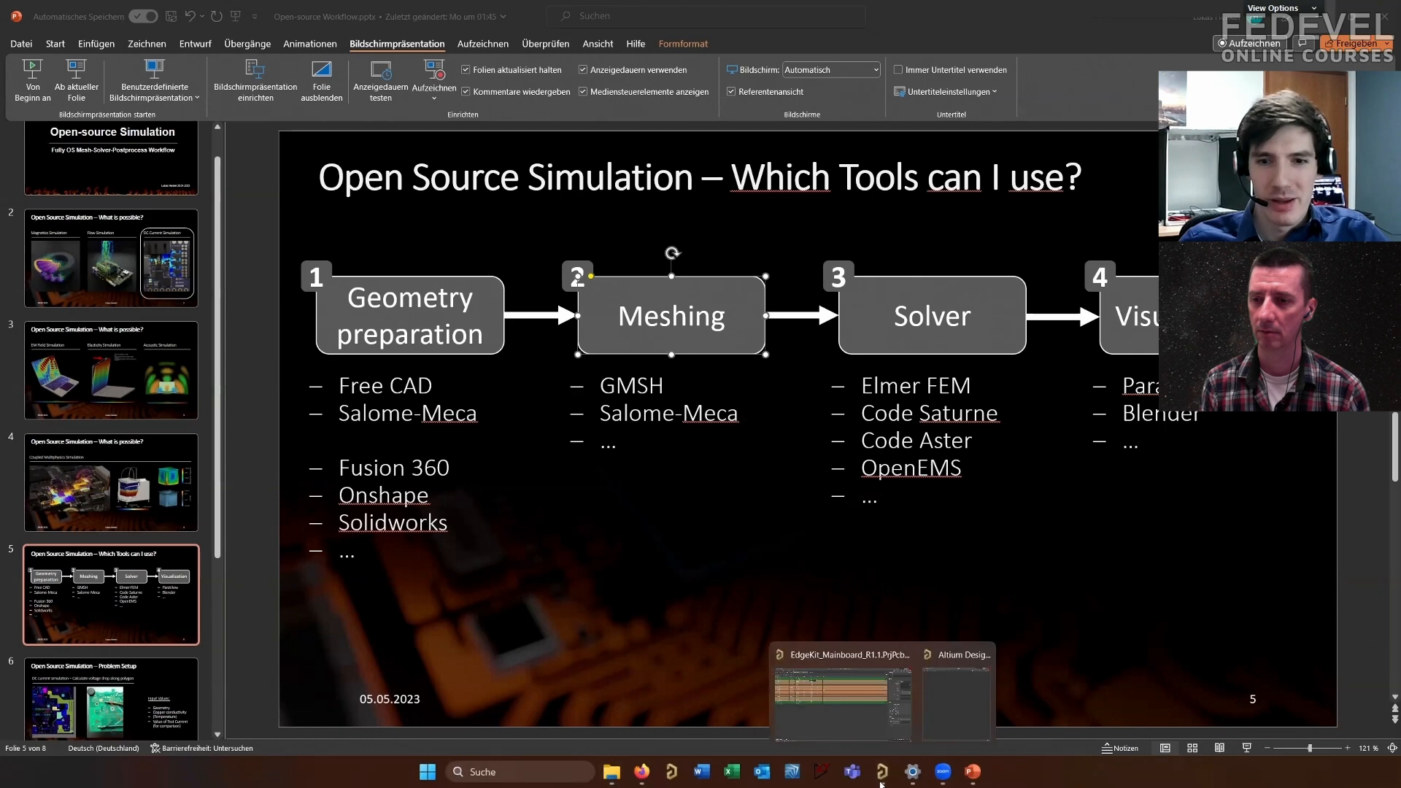
{"action": "left_click", "coordinate": [852, 730]}
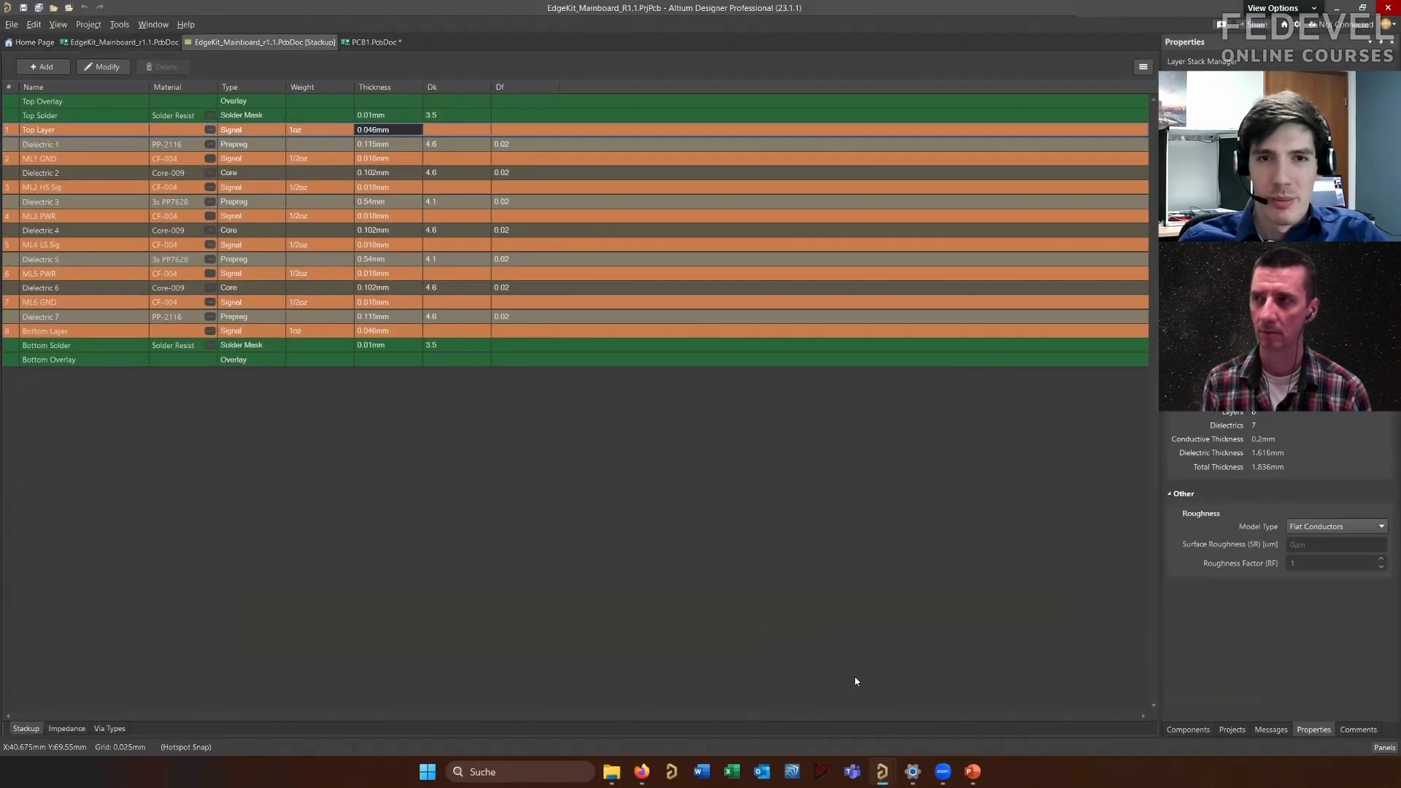
Close PCB1.PcbDoc without saving its changes and bring up the EdgeKit_Mainboard_r1.1.PcbDoc board layout
{"action": "right_click", "coordinate": [376, 42]}
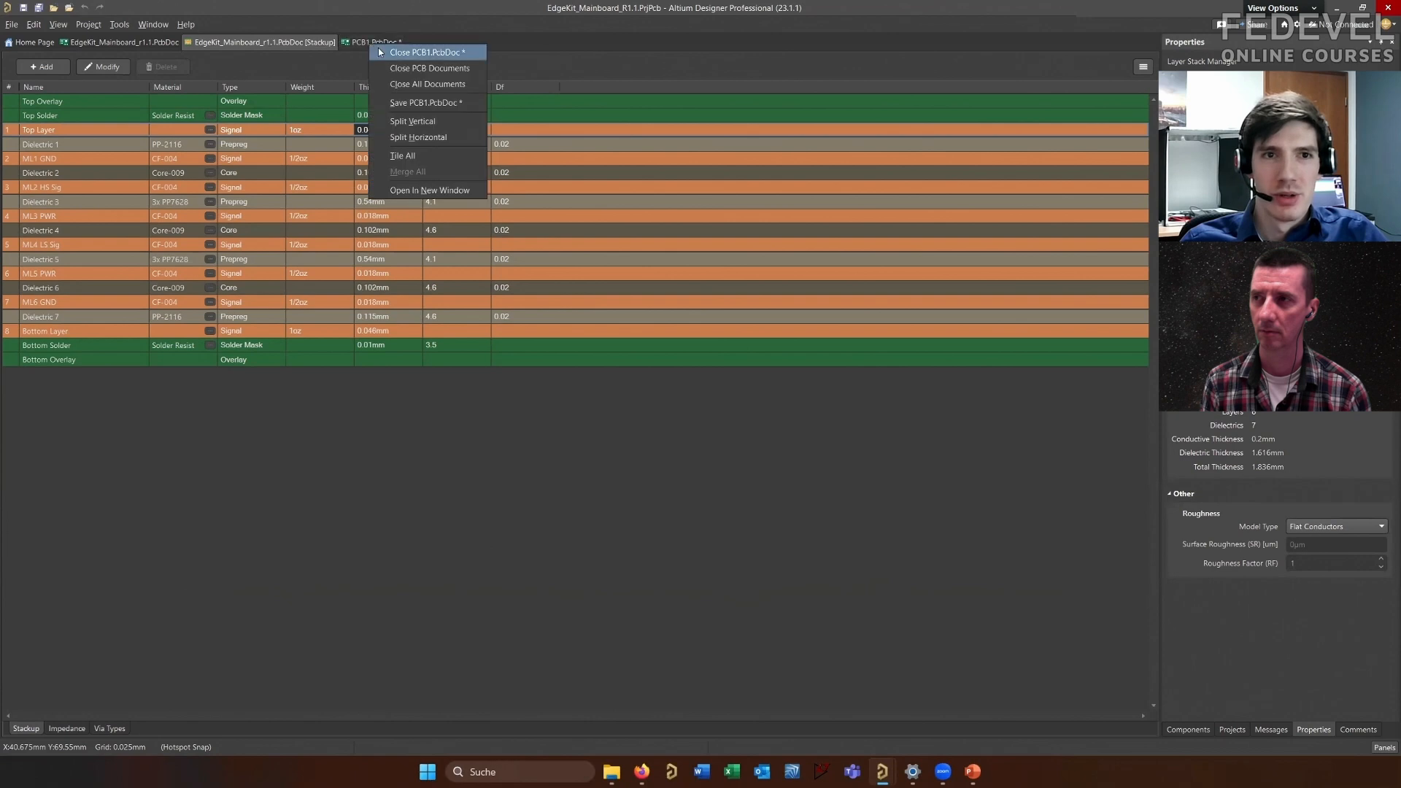
{"action": "left_click", "coordinate": [388, 52]}
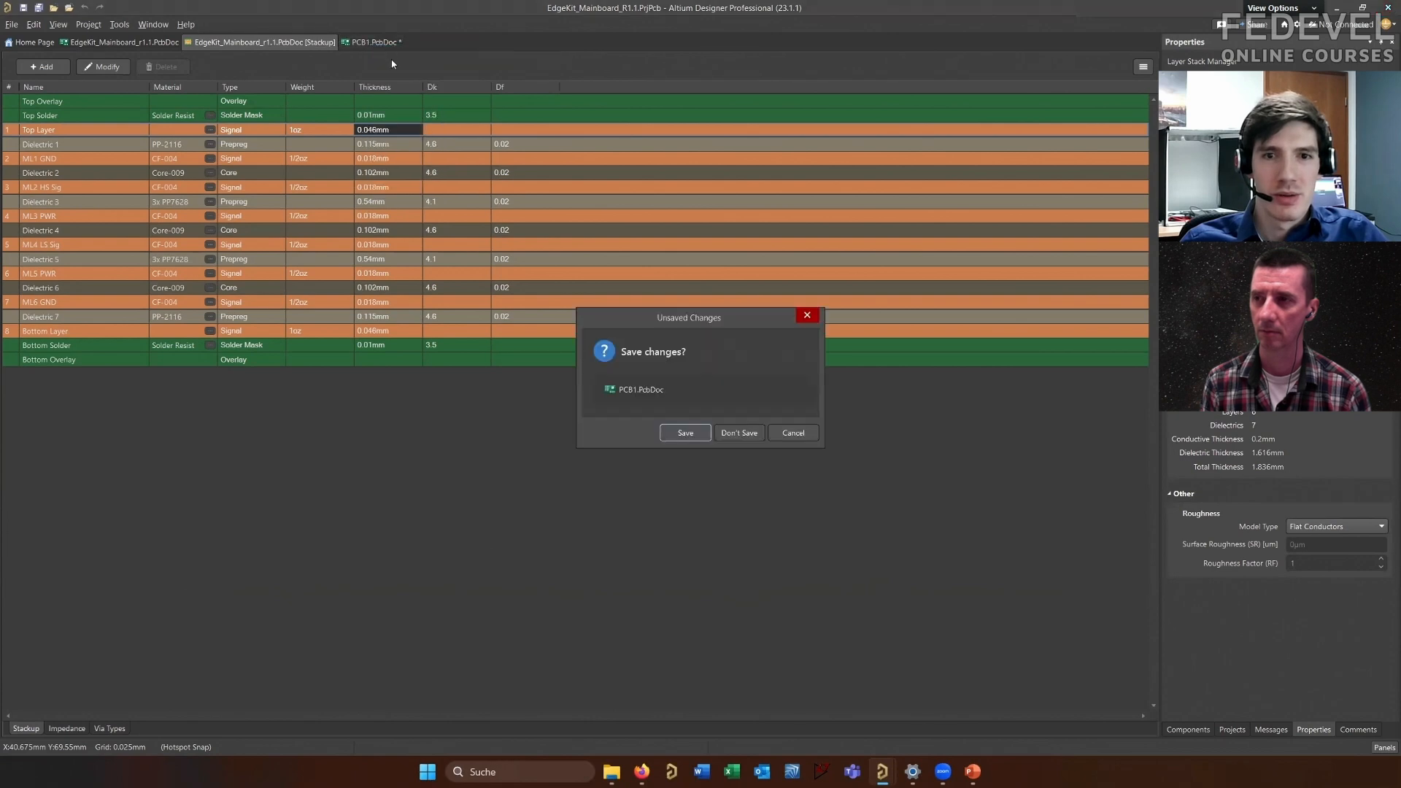
{"action": "left_click", "coordinate": [748, 437]}
{"action": "left_click", "coordinate": [129, 42]}
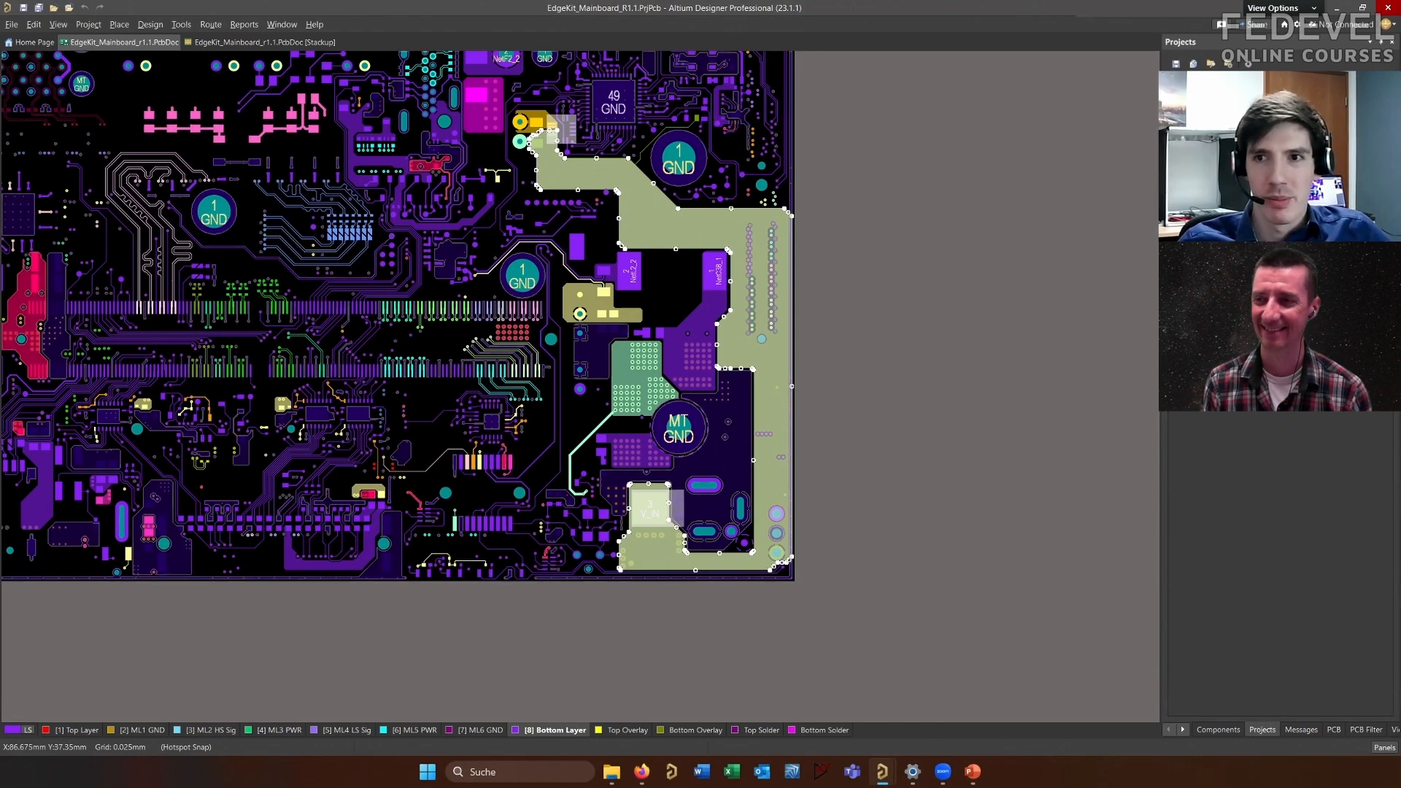
Review the complete mainboard layout with the V_IN copper shape on the bottom layer
{"action": "scroll", "coordinate": [476, 292], "scroll_direction": "down", "scroll_amount": 2, "text": "ctrl"}
{"action": "scroll", "coordinate": [772, 447], "scroll_direction": "up", "scroll_amount": 2, "text": "ctrl"}
{"action": "right_click_drag", "start_coordinate": [608, 357], "coordinate": [795, 426]}
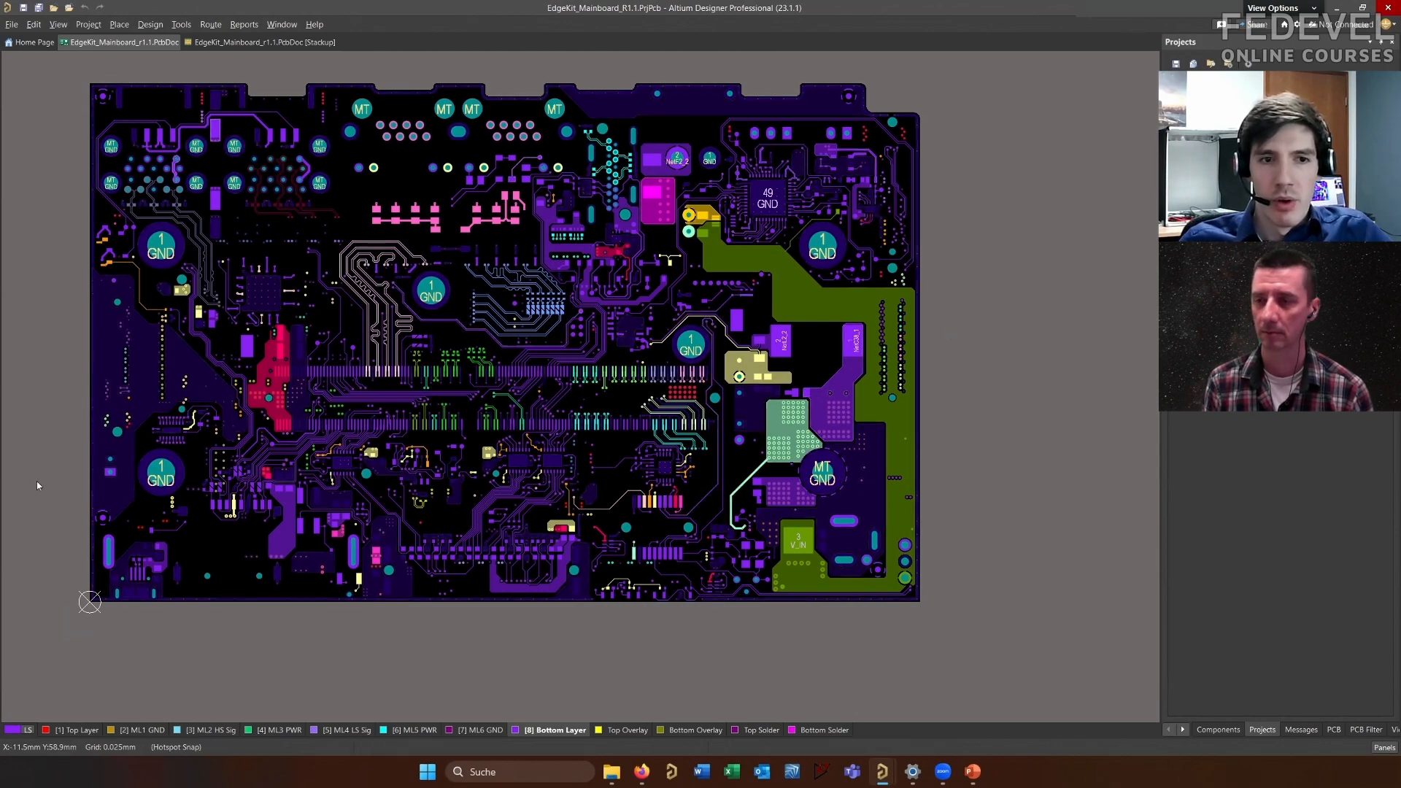
{"action": "right_click_drag", "start_coordinate": [294, 647], "coordinate": [323, 667]}
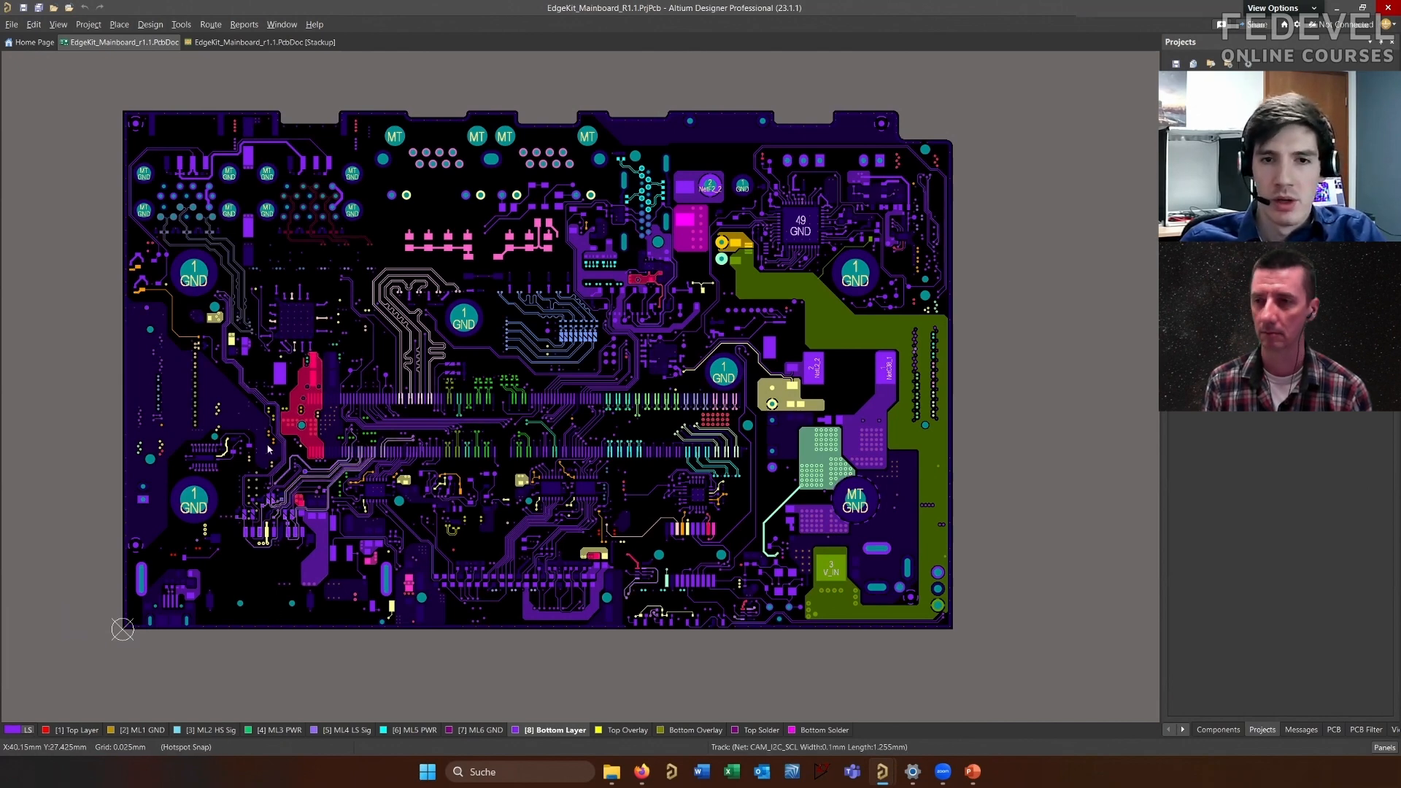
{"action": "right_click_drag", "start_coordinate": [1019, 469], "coordinate": [1007, 480]}
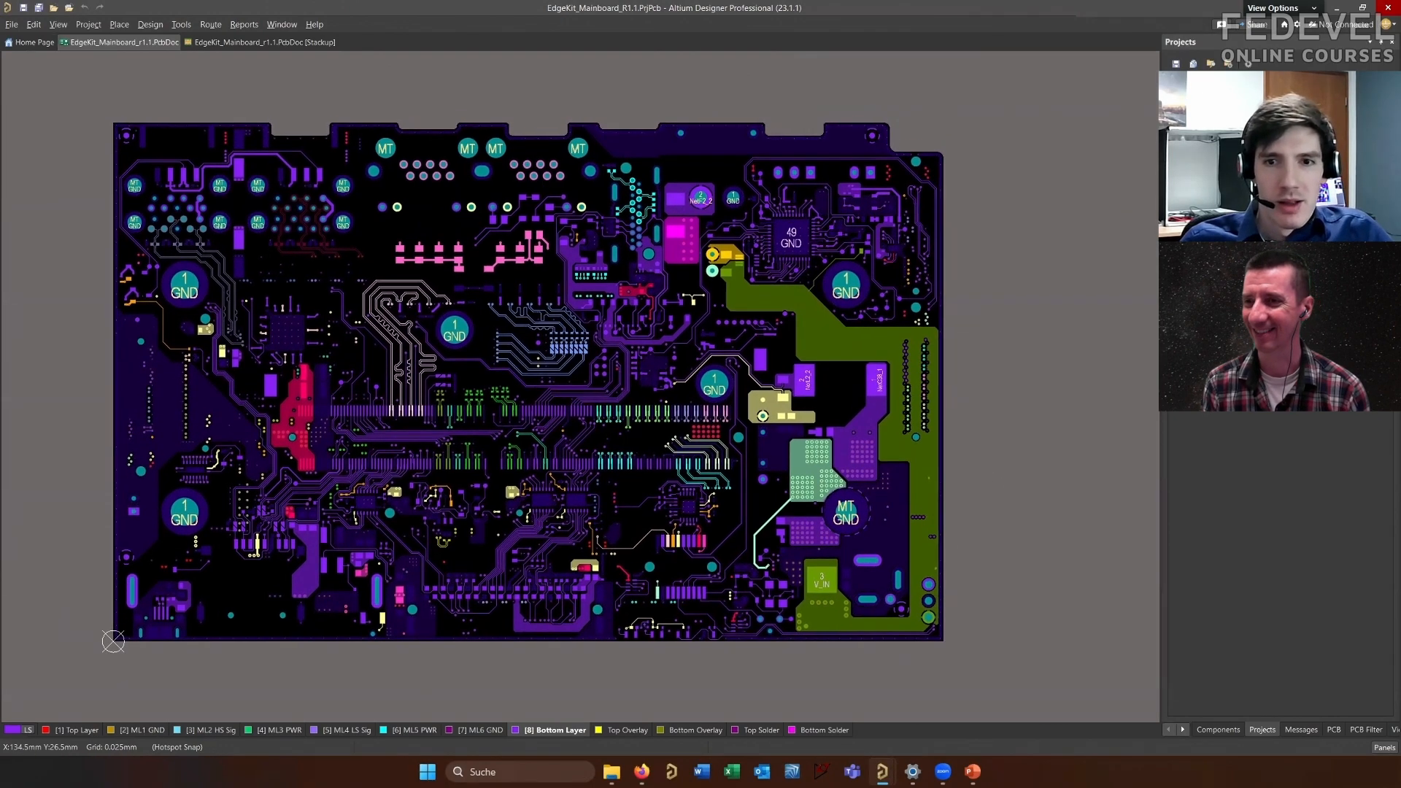
Select the V_IN copper polygon on the bottom layer and inspect its course from the V_IN pad to its upper end
{"action": "scroll", "coordinate": [1009, 470], "scroll_direction": "up", "scroll_amount": 1, "text": "ctrl"}
{"action": "scroll", "coordinate": [955, 469], "scroll_direction": "up", "scroll_amount": 1, "text": "ctrl"}
{"action": "right_click_drag", "start_coordinate": [1035, 477], "coordinate": [957, 481]}
{"action": "scroll", "coordinate": [956, 492], "scroll_direction": "up", "scroll_amount": 1, "text": "ctrl"}
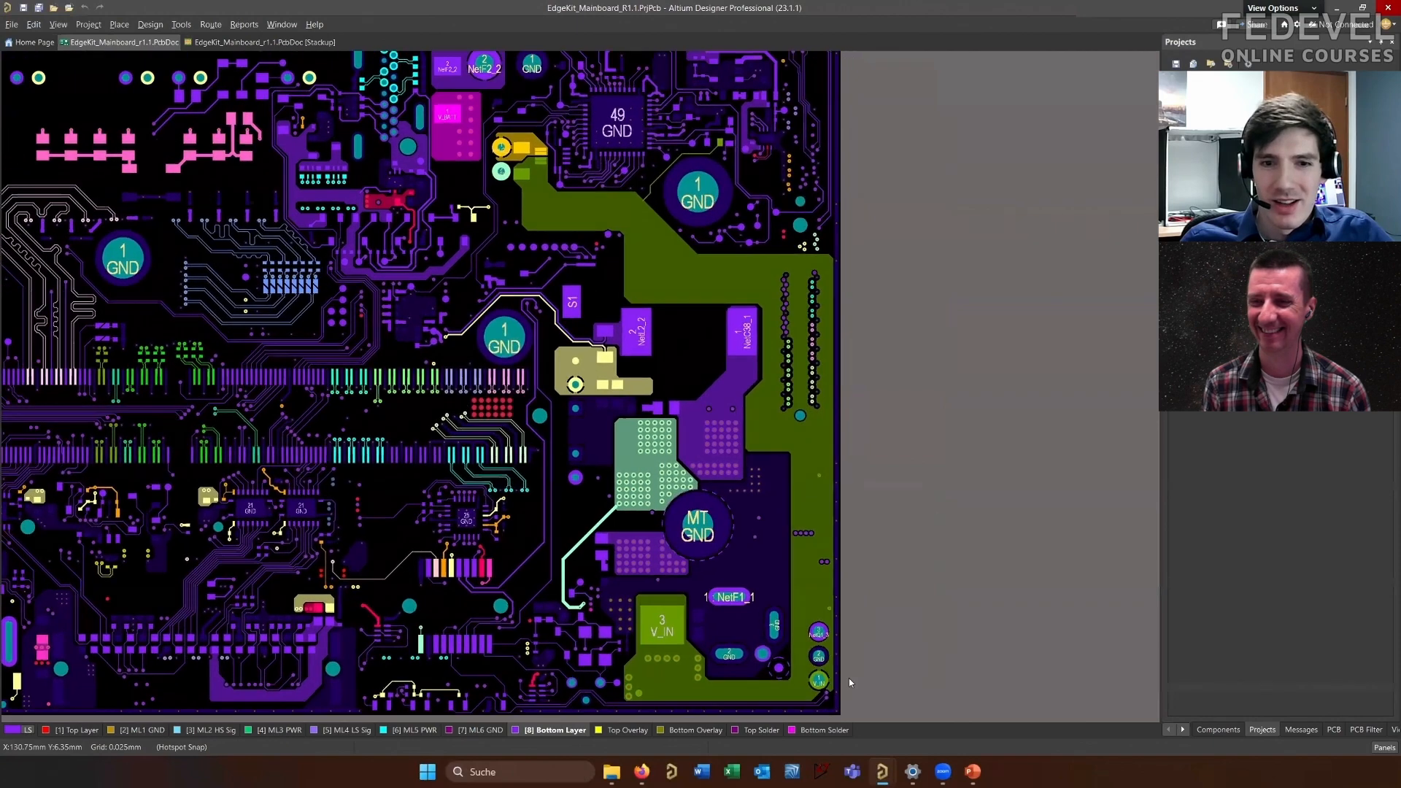
{"action": "scroll", "coordinate": [849, 677], "scroll_direction": "up", "scroll_amount": 1, "text": "ctrl"}
{"action": "scroll", "coordinate": [848, 676], "scroll_direction": "up", "scroll_amount": 1, "text": "ctrl"}
{"action": "right_click_drag", "start_coordinate": [849, 677], "coordinate": [816, 707]}
{"action": "left_click", "coordinate": [765, 432]}
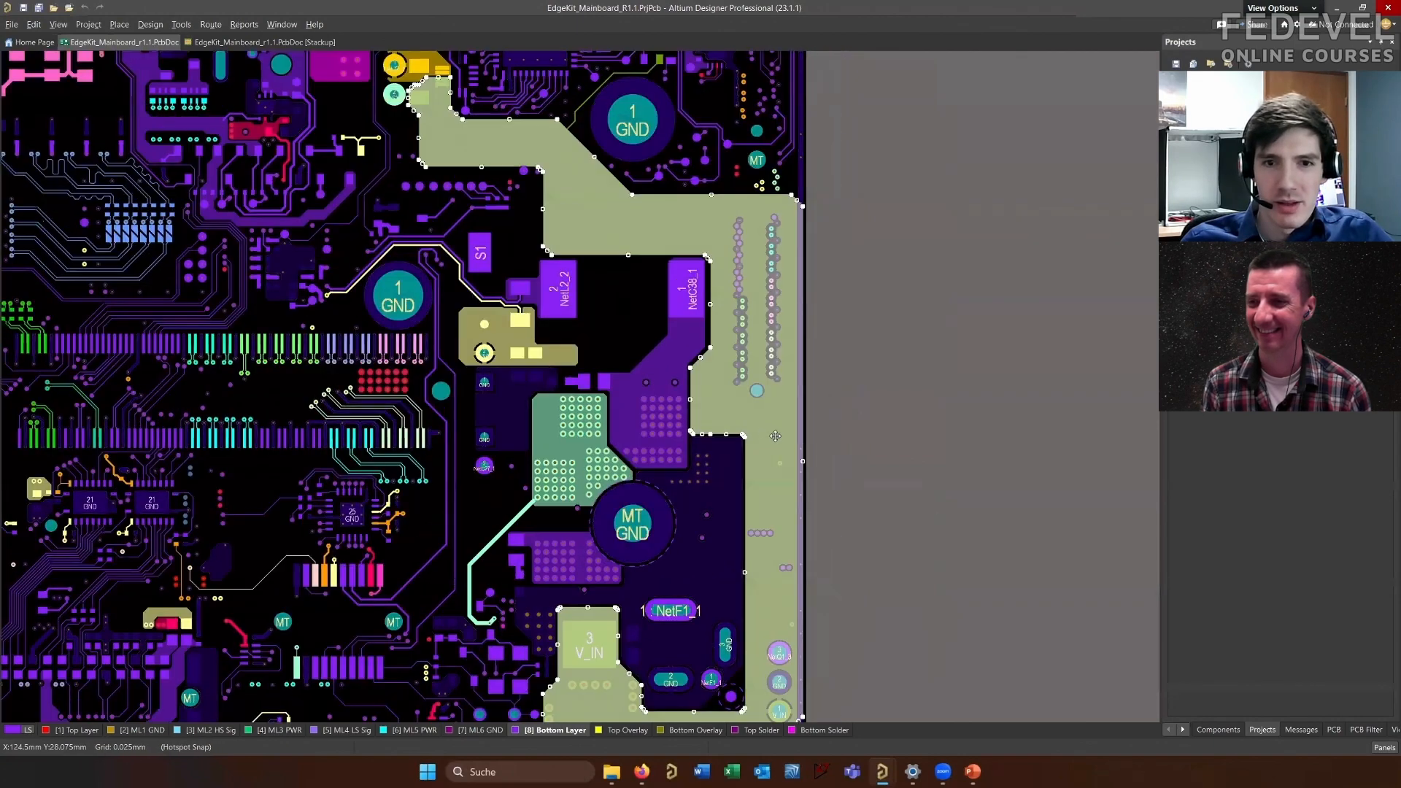
{"action": "right_click_drag", "start_coordinate": [938, 508], "coordinate": [940, 427]}
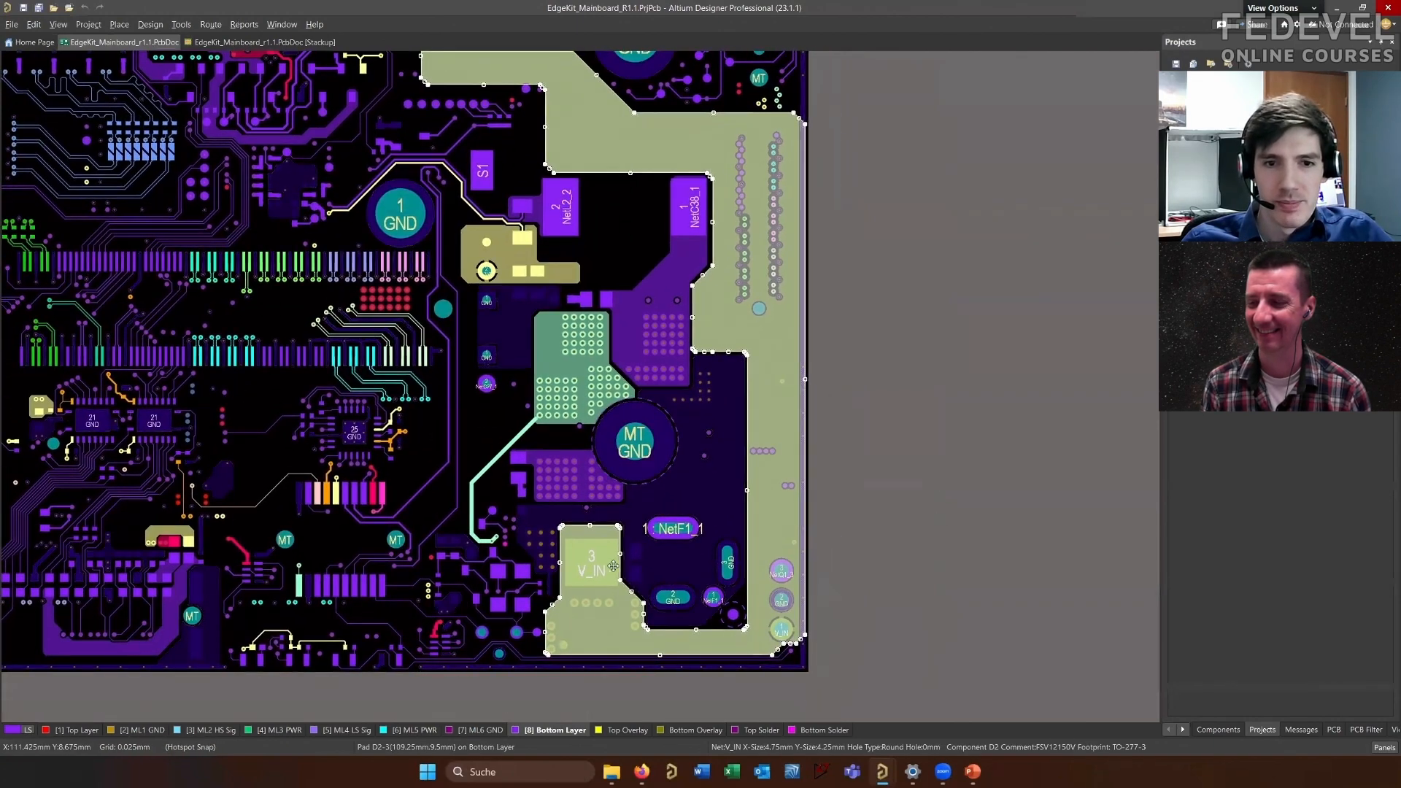
{"action": "right_click_drag", "start_coordinate": [602, 547], "coordinate": [605, 608]}
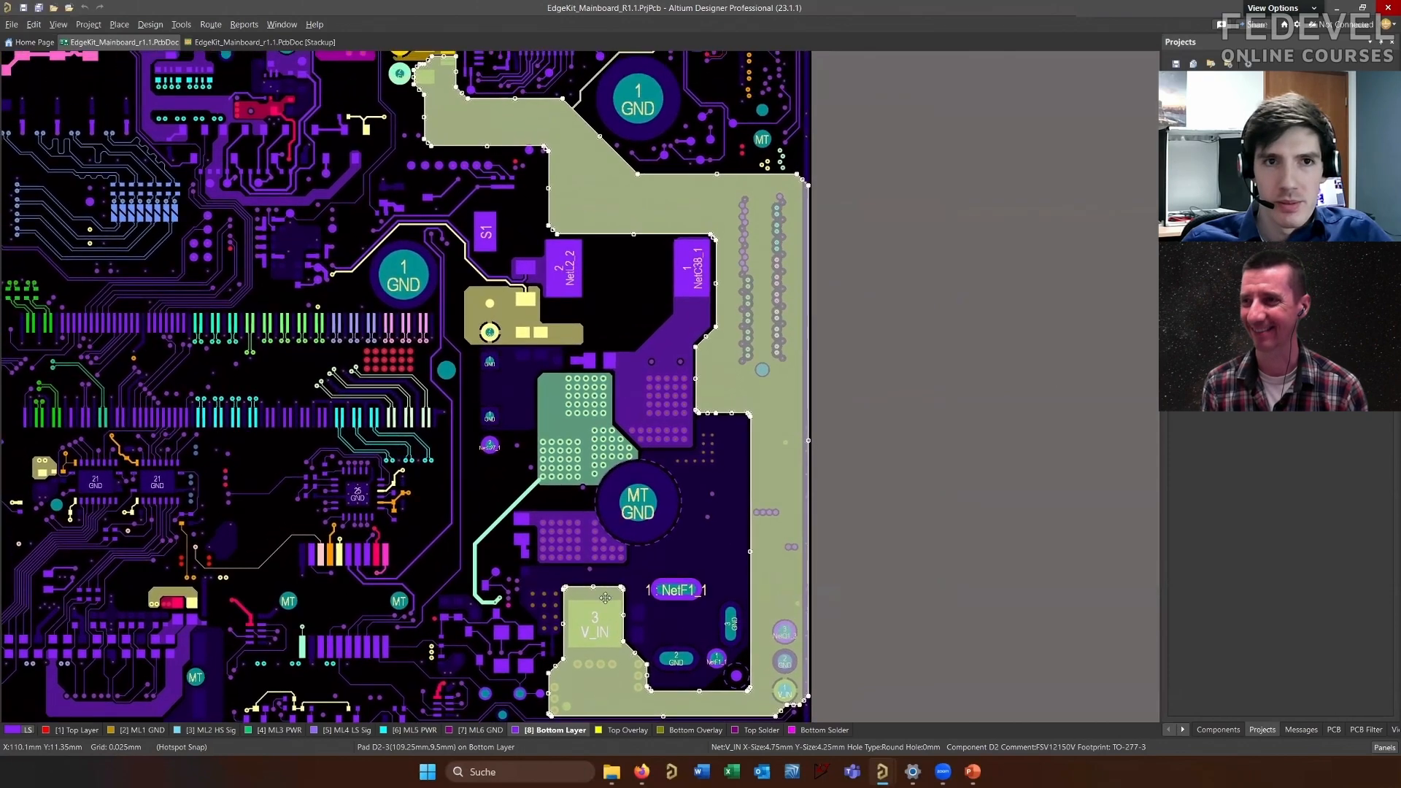
{"action": "scroll", "coordinate": [501, 399], "scroll_direction": "down", "scroll_amount": 2, "text": "ctrl"}
{"action": "left_click", "coordinate": [149, 24]}
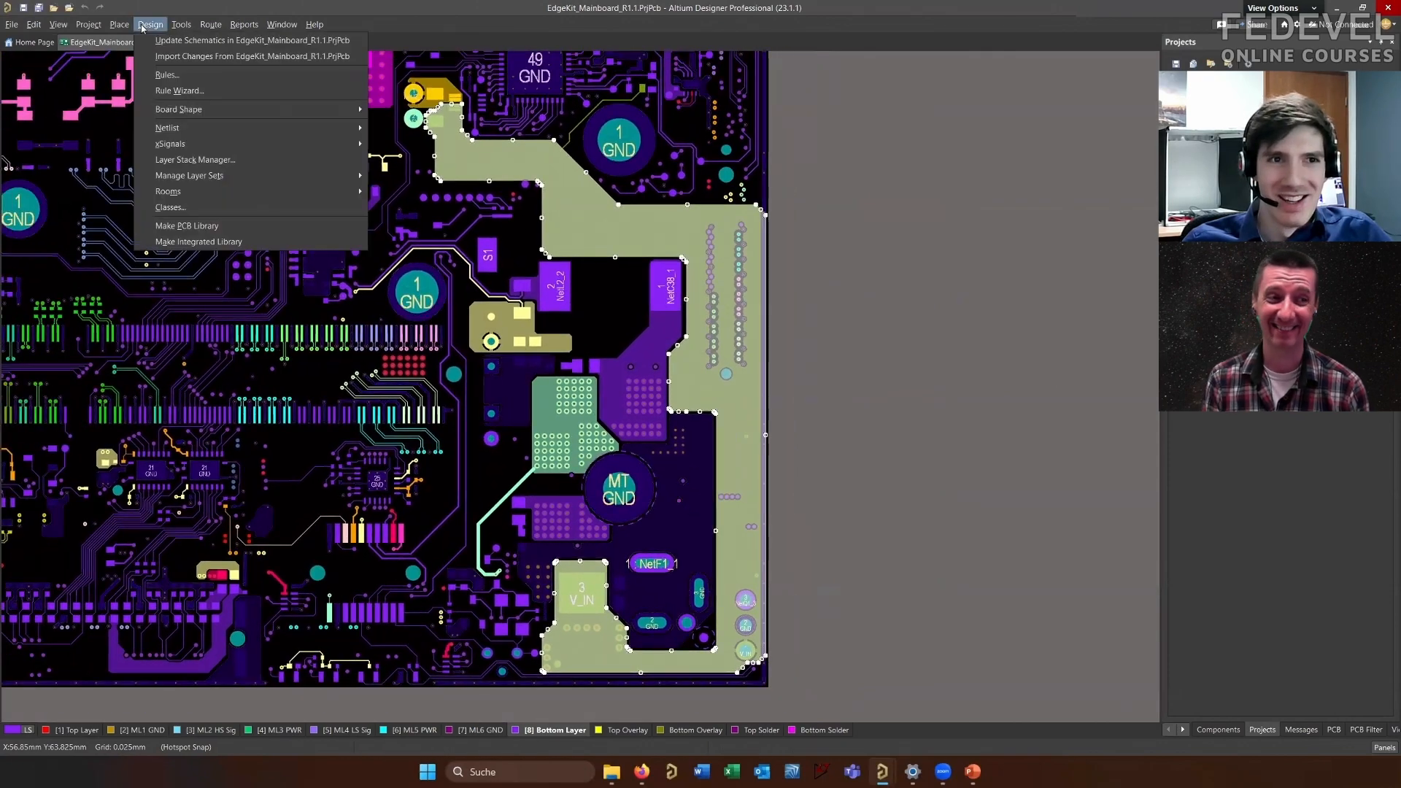
Start Power Analyzer by Keysight and manually add the V_IN power net with GND as its reference
{"action": "mouse_move", "coordinate": [171, 28]}
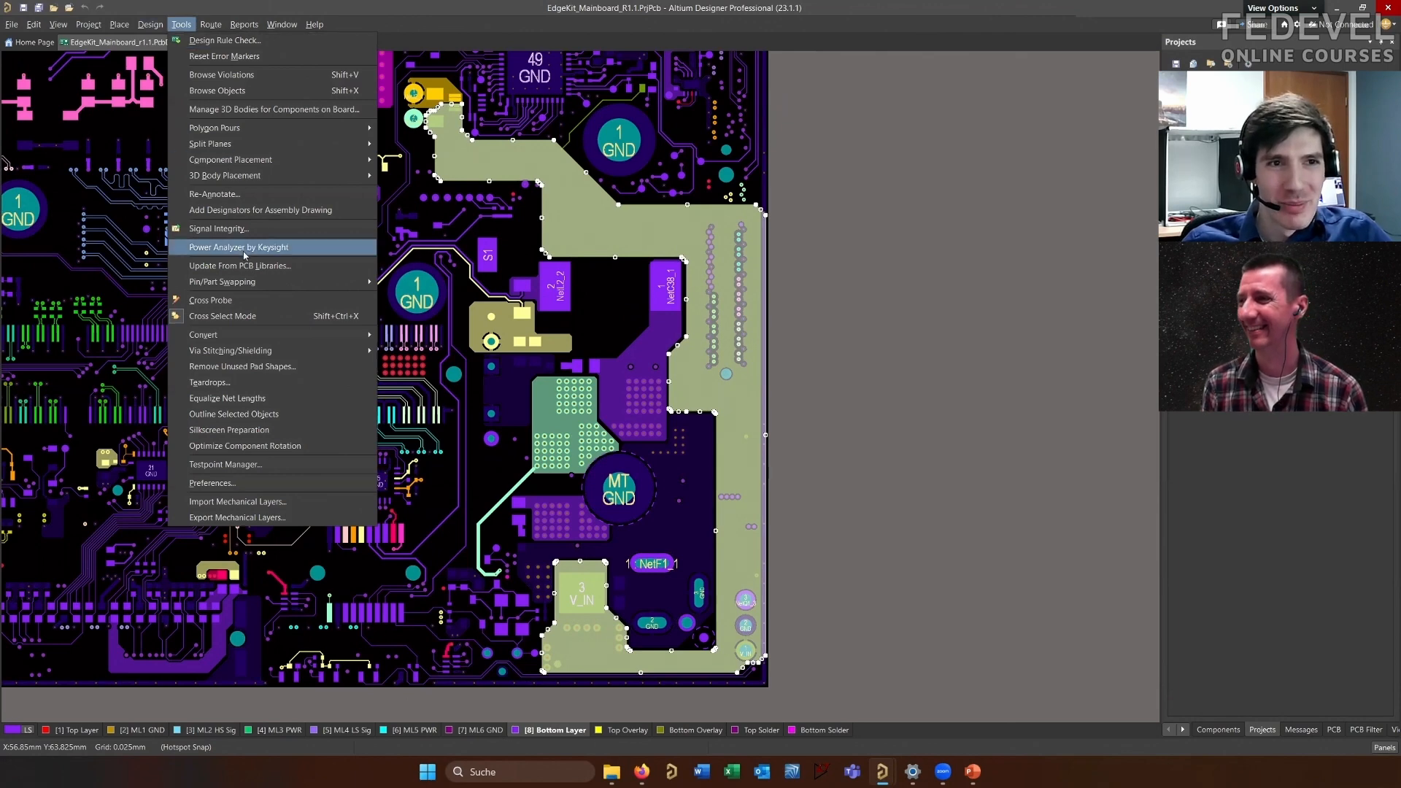
{"action": "left_click", "coordinate": [252, 250]}
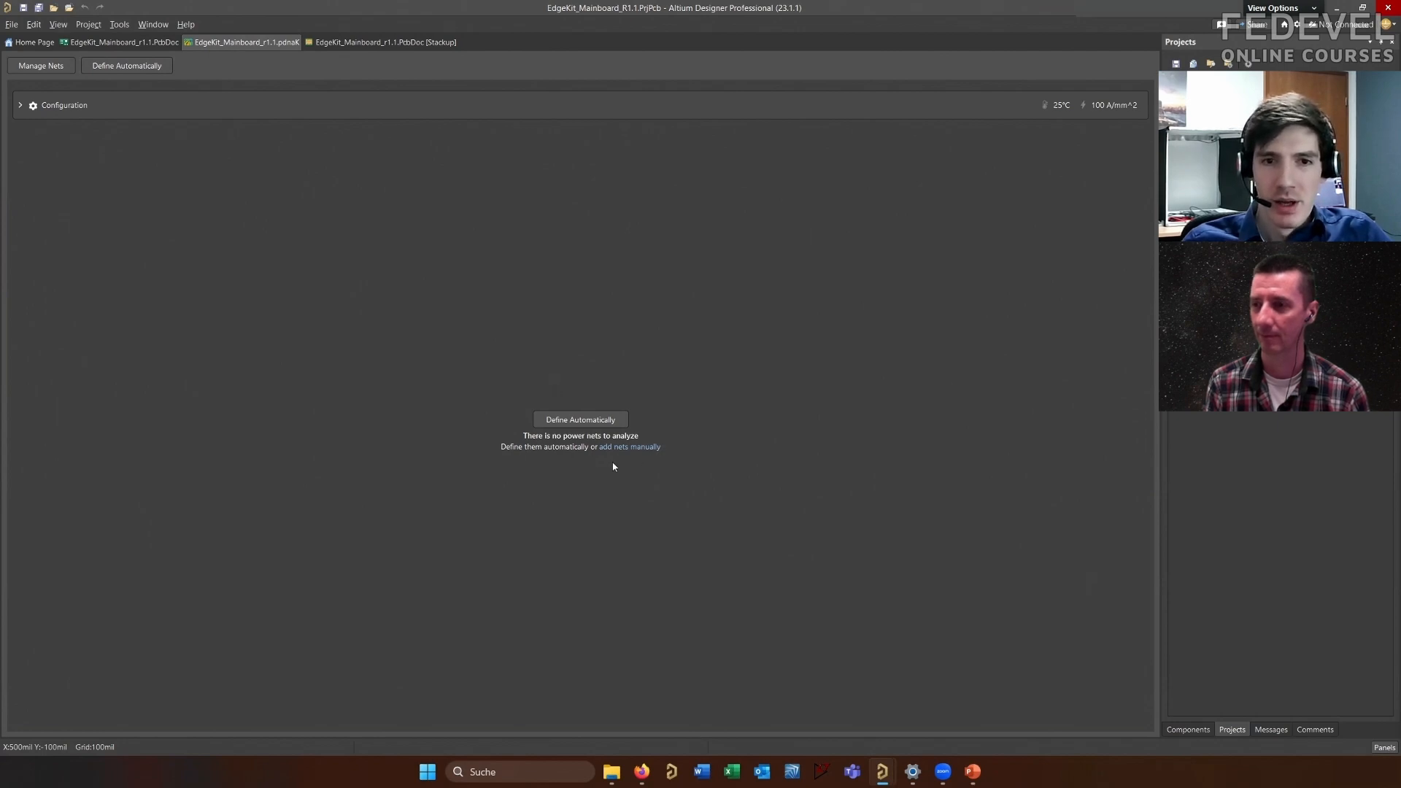
{"action": "left_click", "coordinate": [624, 447]}
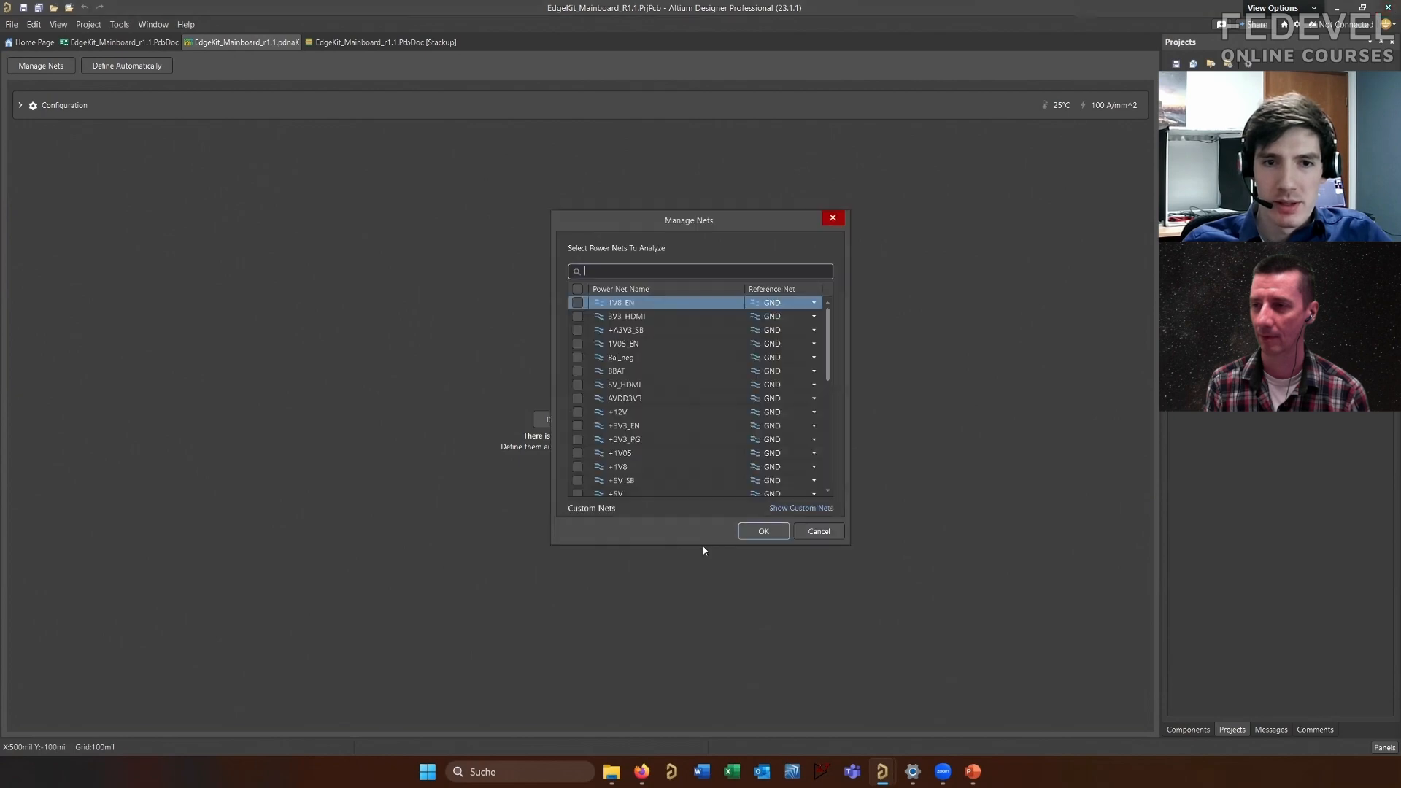
{"action": "type", "text": "VIN"}
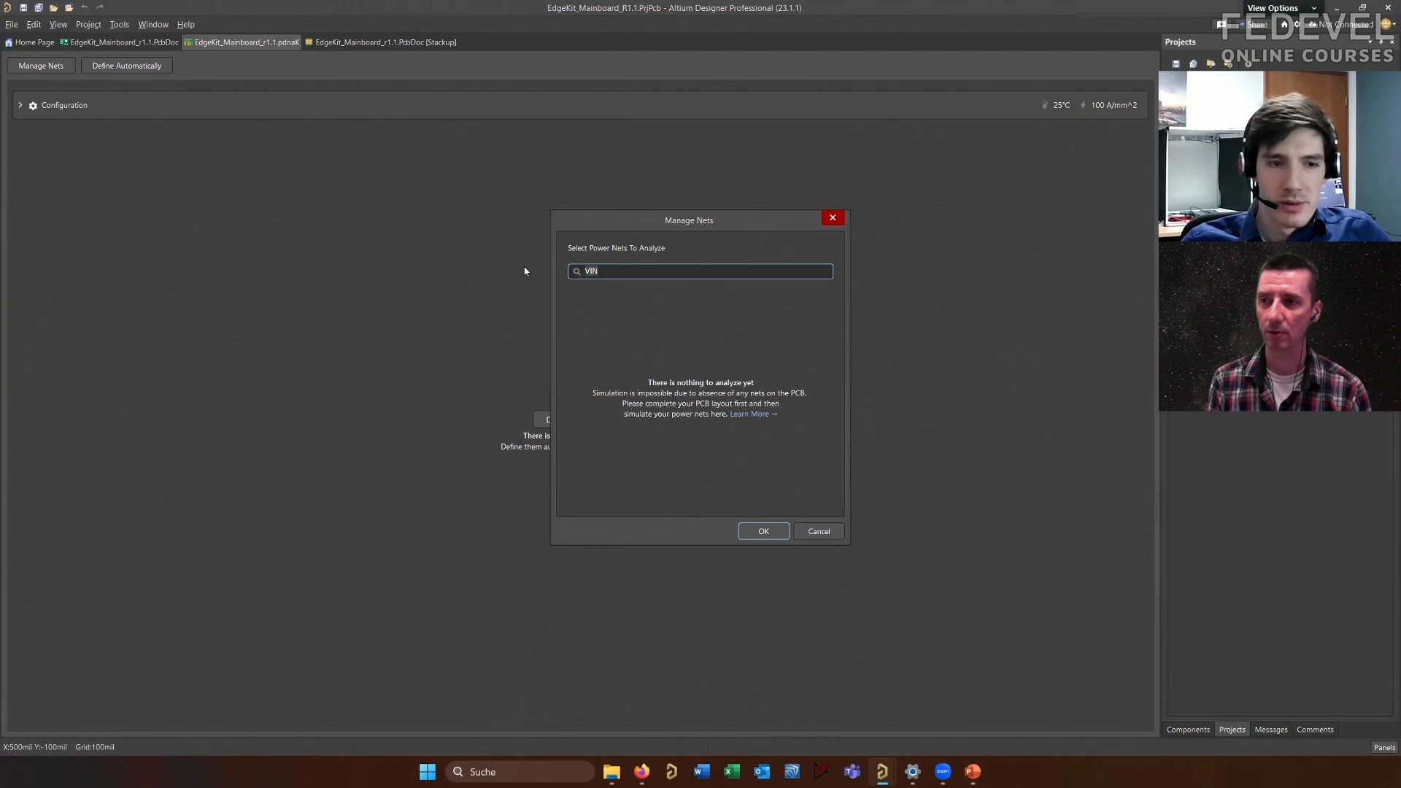
{"action": "key", "text": "BackSpace"}
{"action": "key", "text": "BackSpace"}
{"action": "type", "text": "_I"}
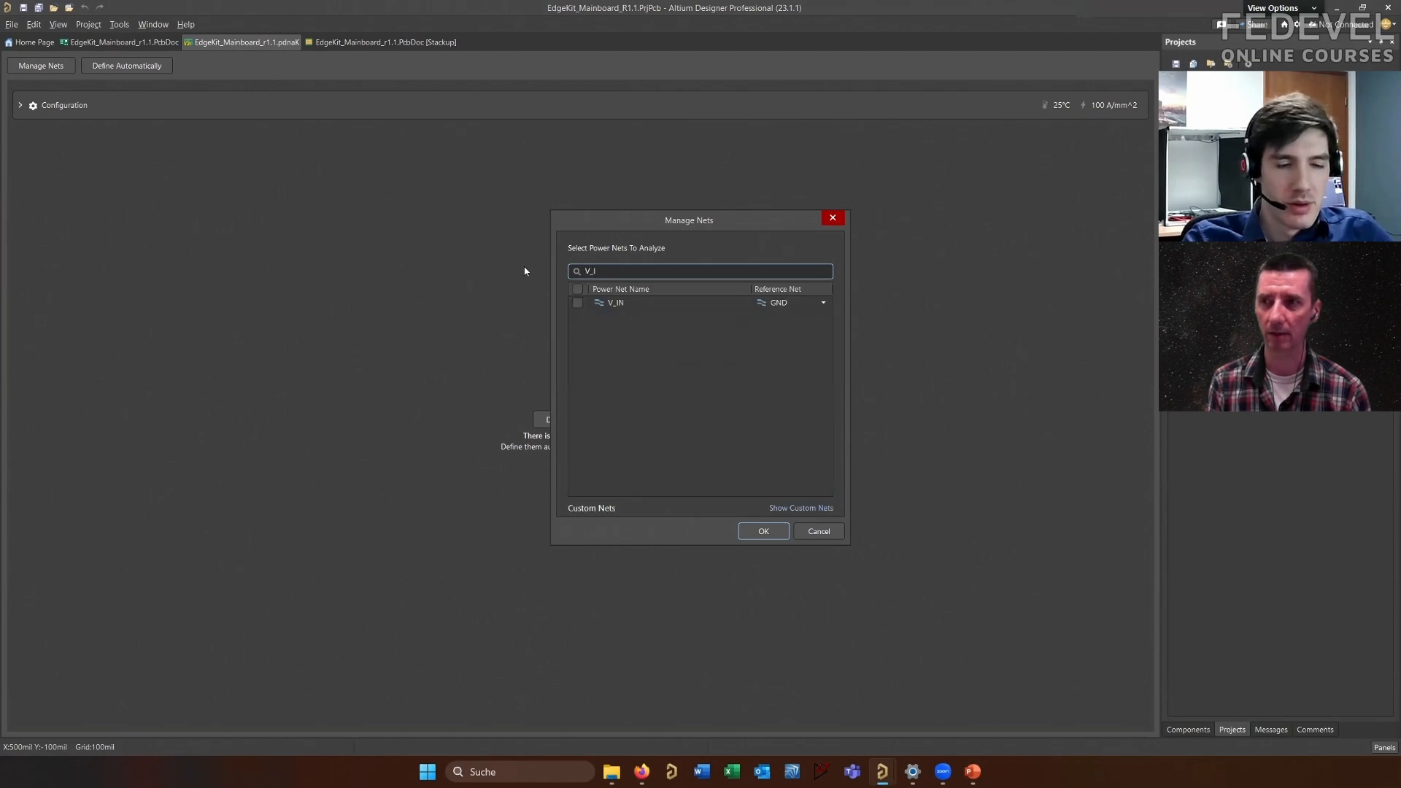
{"action": "left_click", "coordinate": [577, 303]}
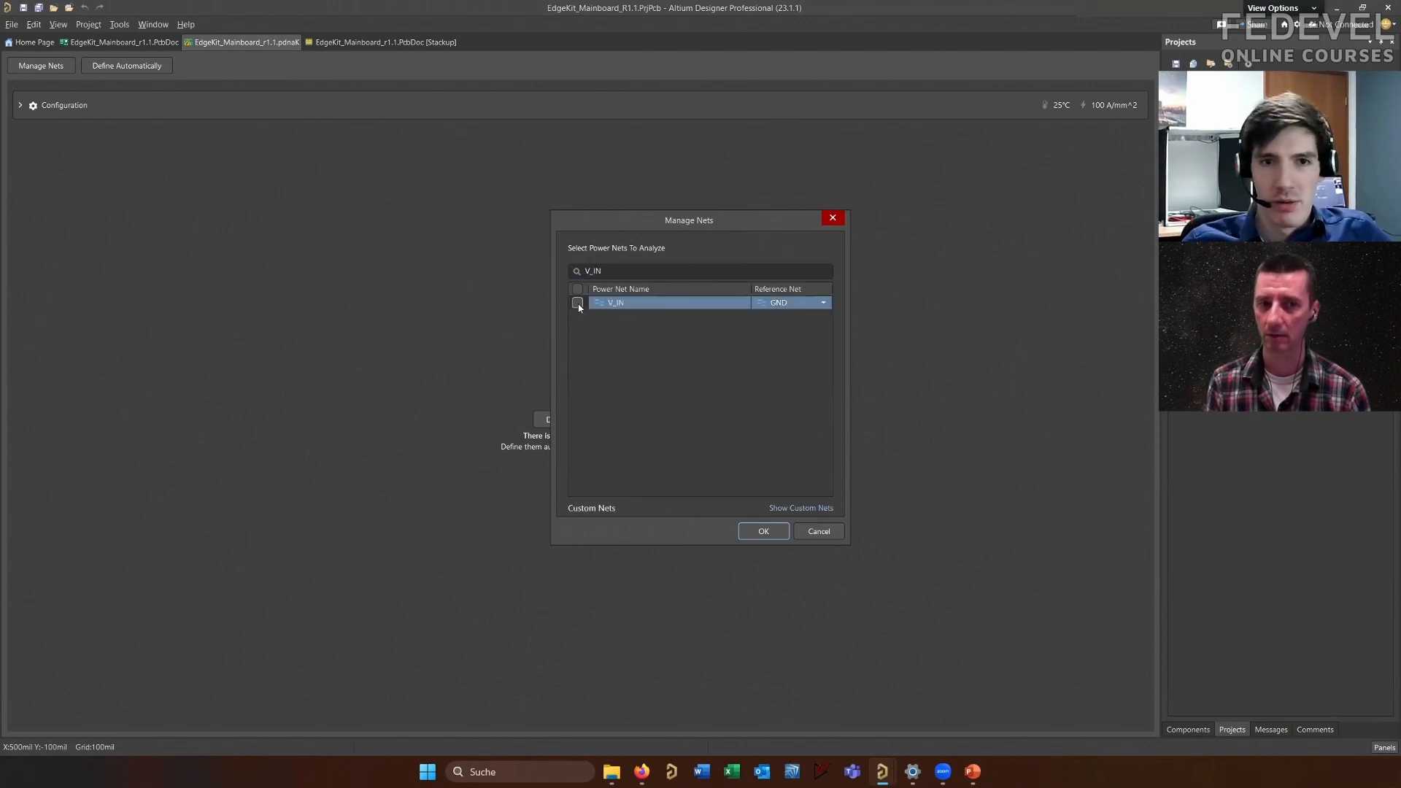
{"action": "left_click", "coordinate": [777, 537]}
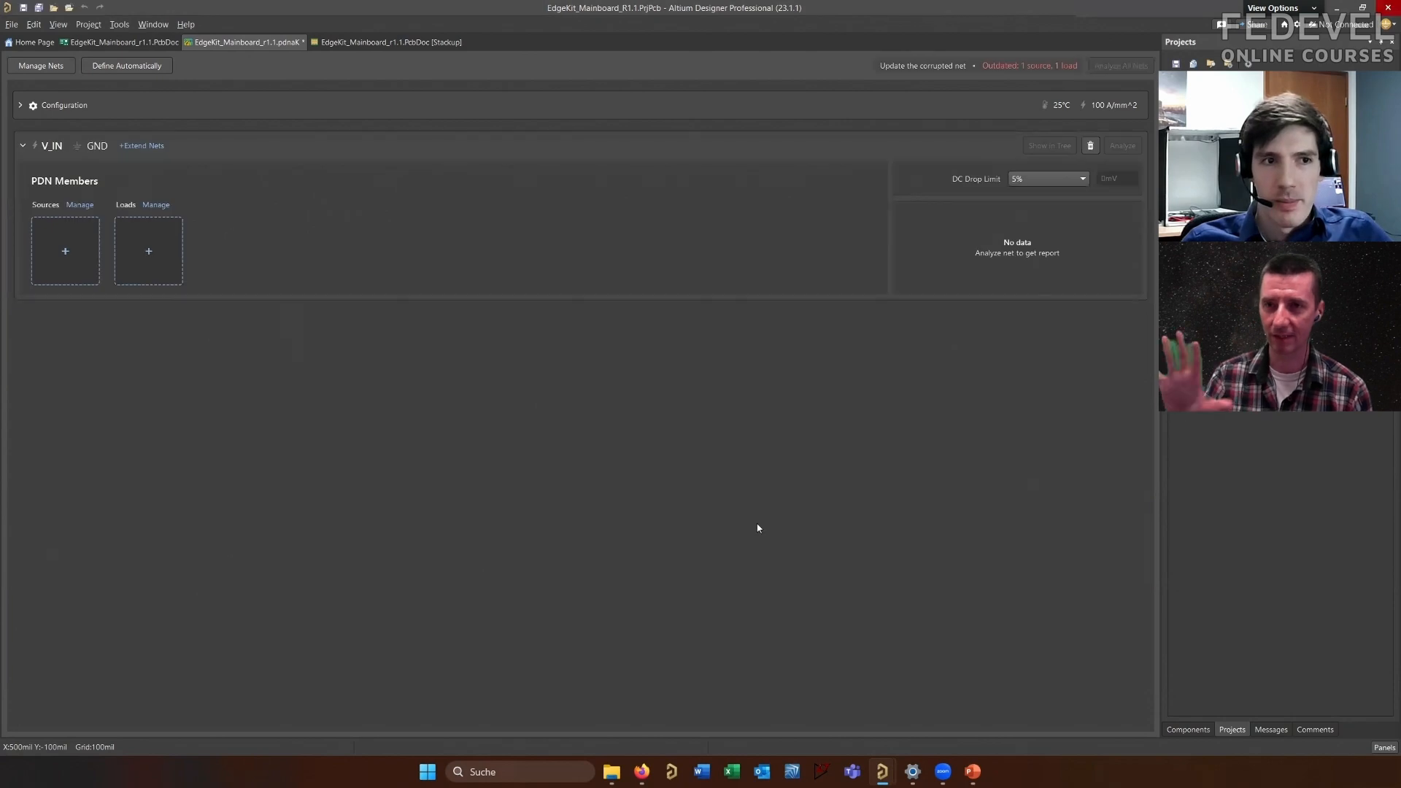
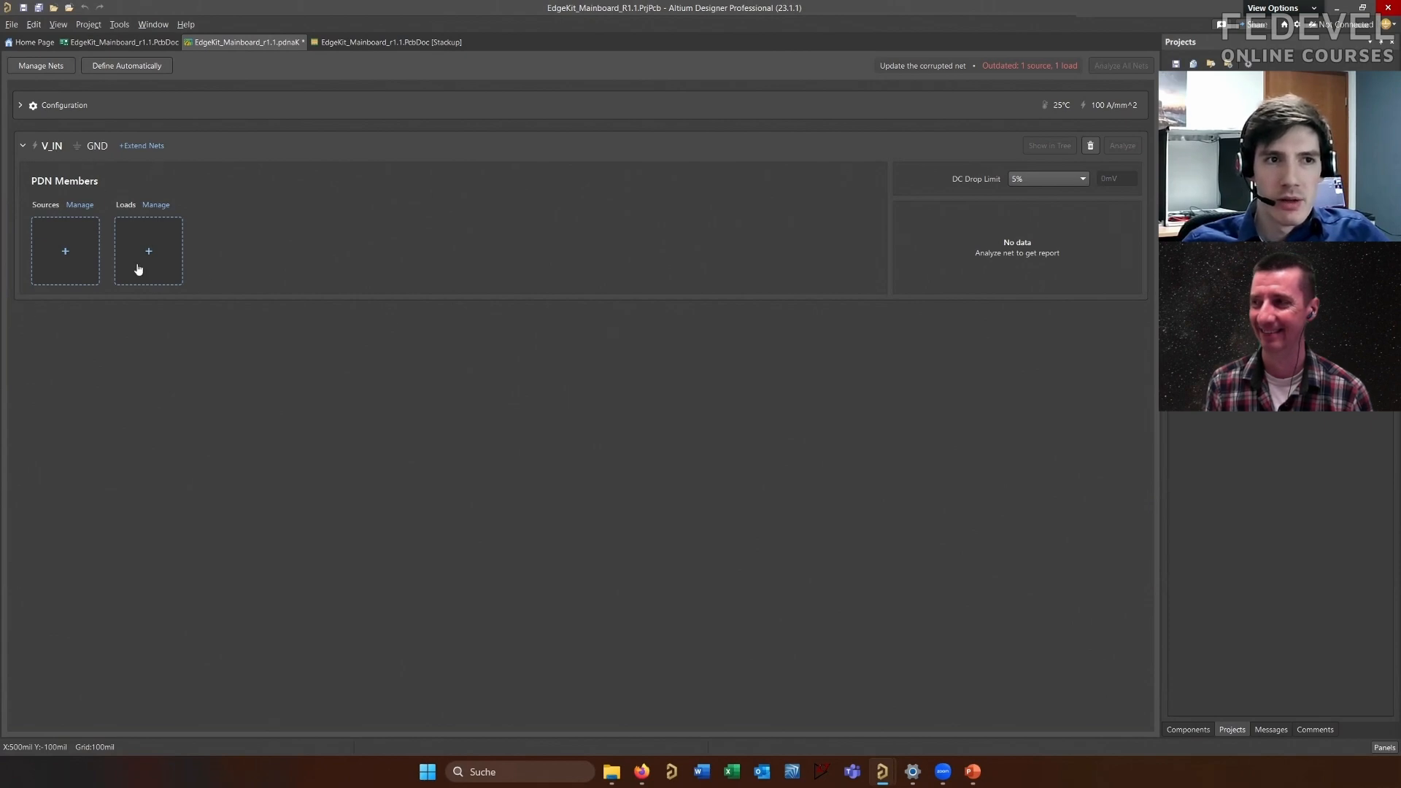
Add component U2 as the source of the V_IN net and set its voltage to 5 V
{"action": "left_click", "coordinate": [86, 251]}
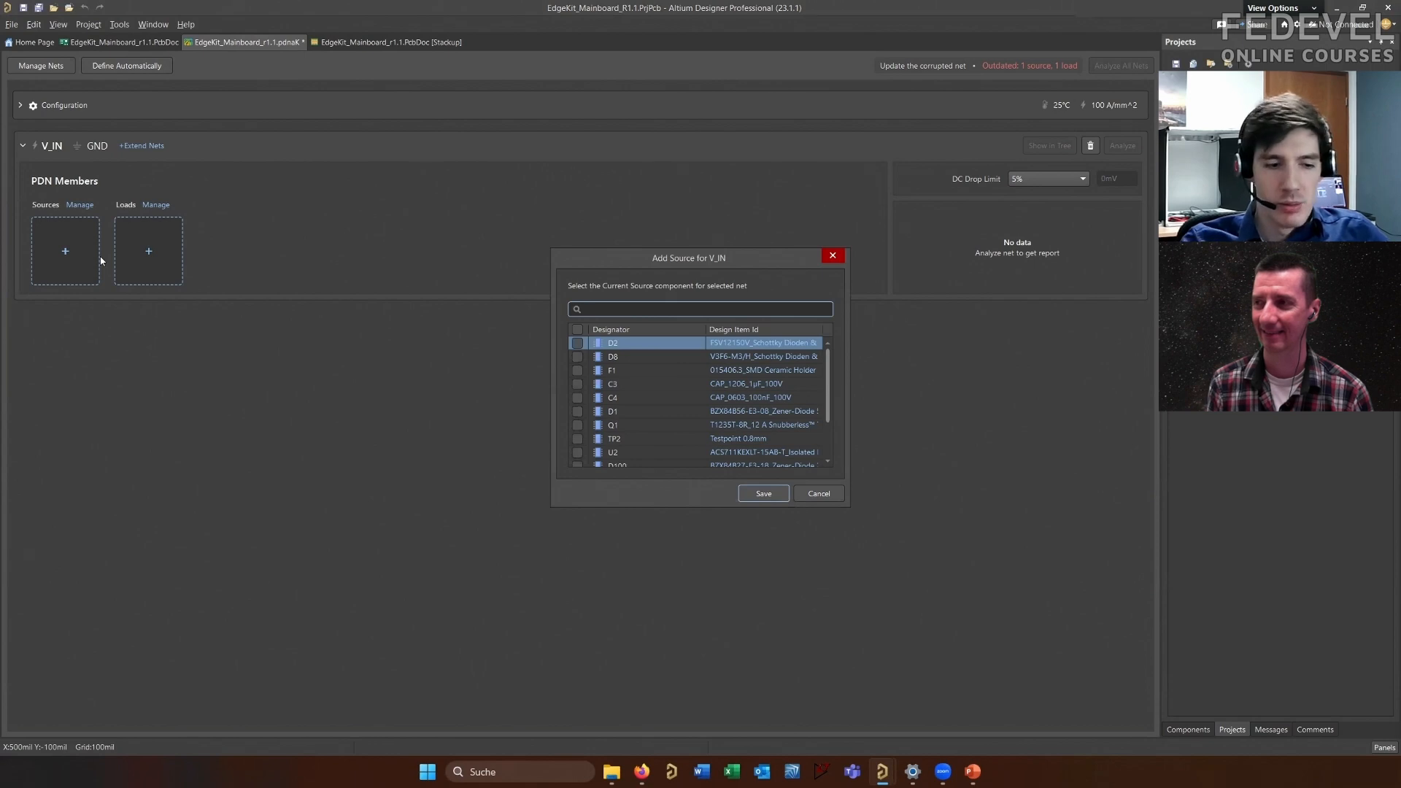
{"action": "type", "text": "U2"}
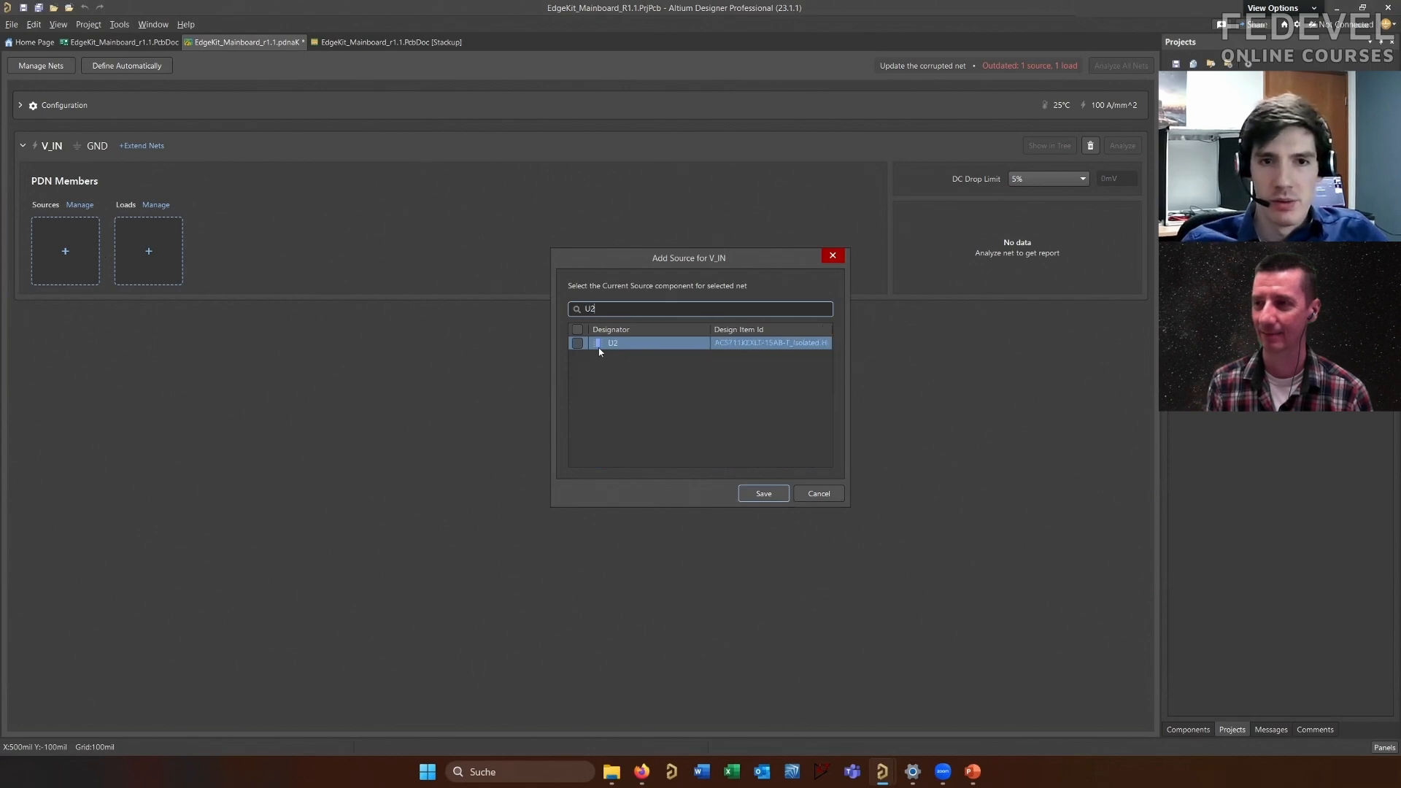
{"action": "left_click", "coordinate": [577, 343]}
{"action": "left_click", "coordinate": [762, 494]}
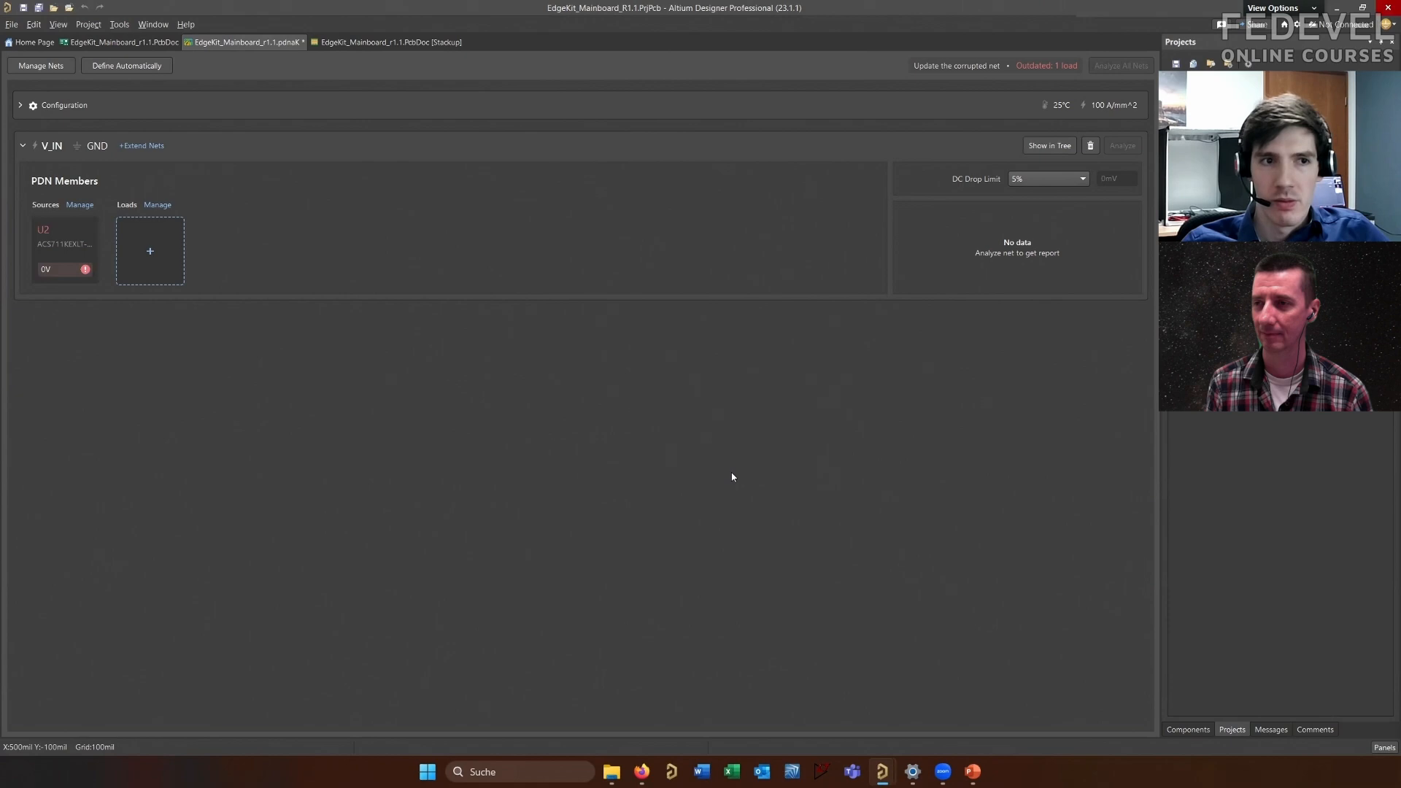
{"action": "type", "text": "5V"}
{"action": "left_click", "coordinate": [157, 351]}
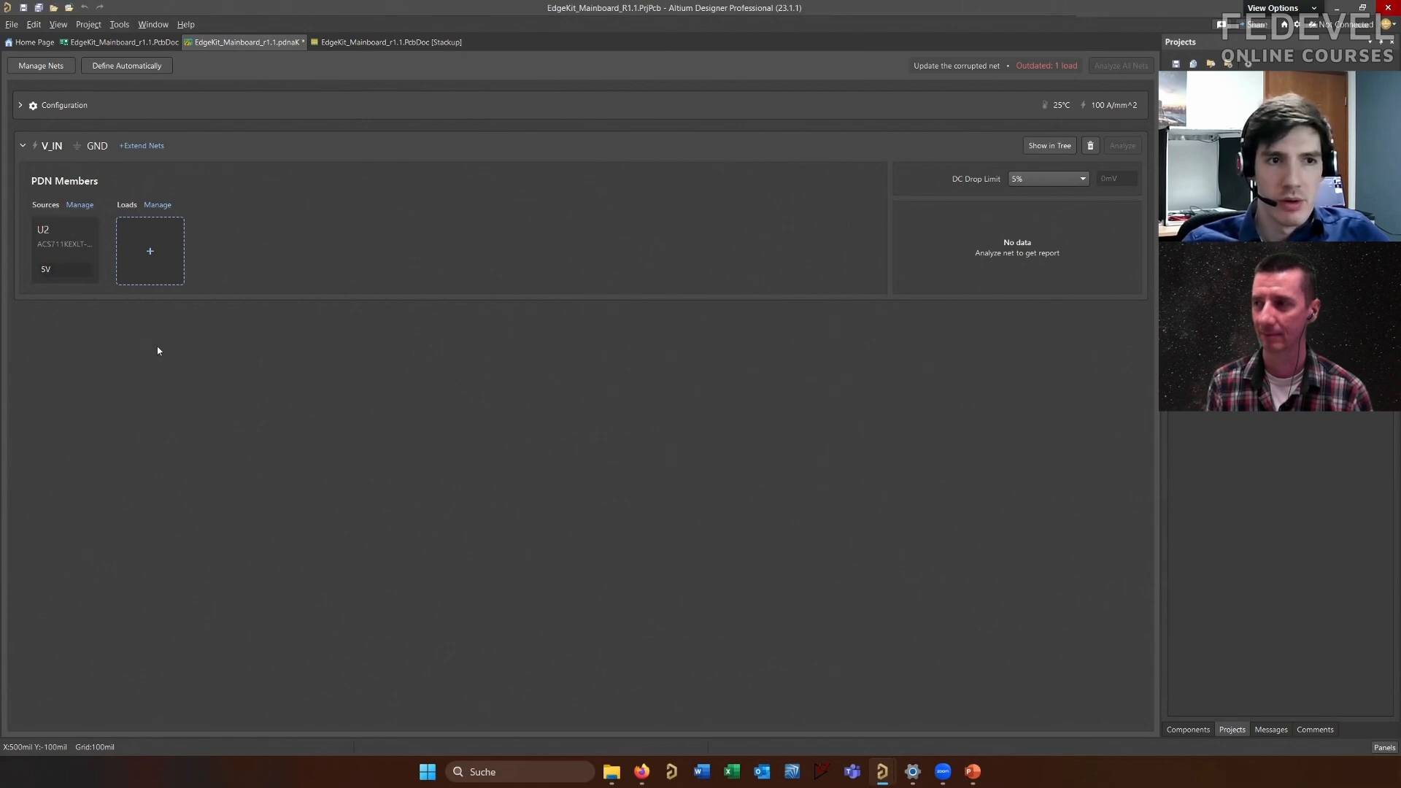
Add component D2 as the load of the V_IN net and set its current to 5 A
{"action": "left_click", "coordinate": [161, 273]}
{"action": "type", "text": "D2"}
{"action": "left_click", "coordinate": [577, 343]}
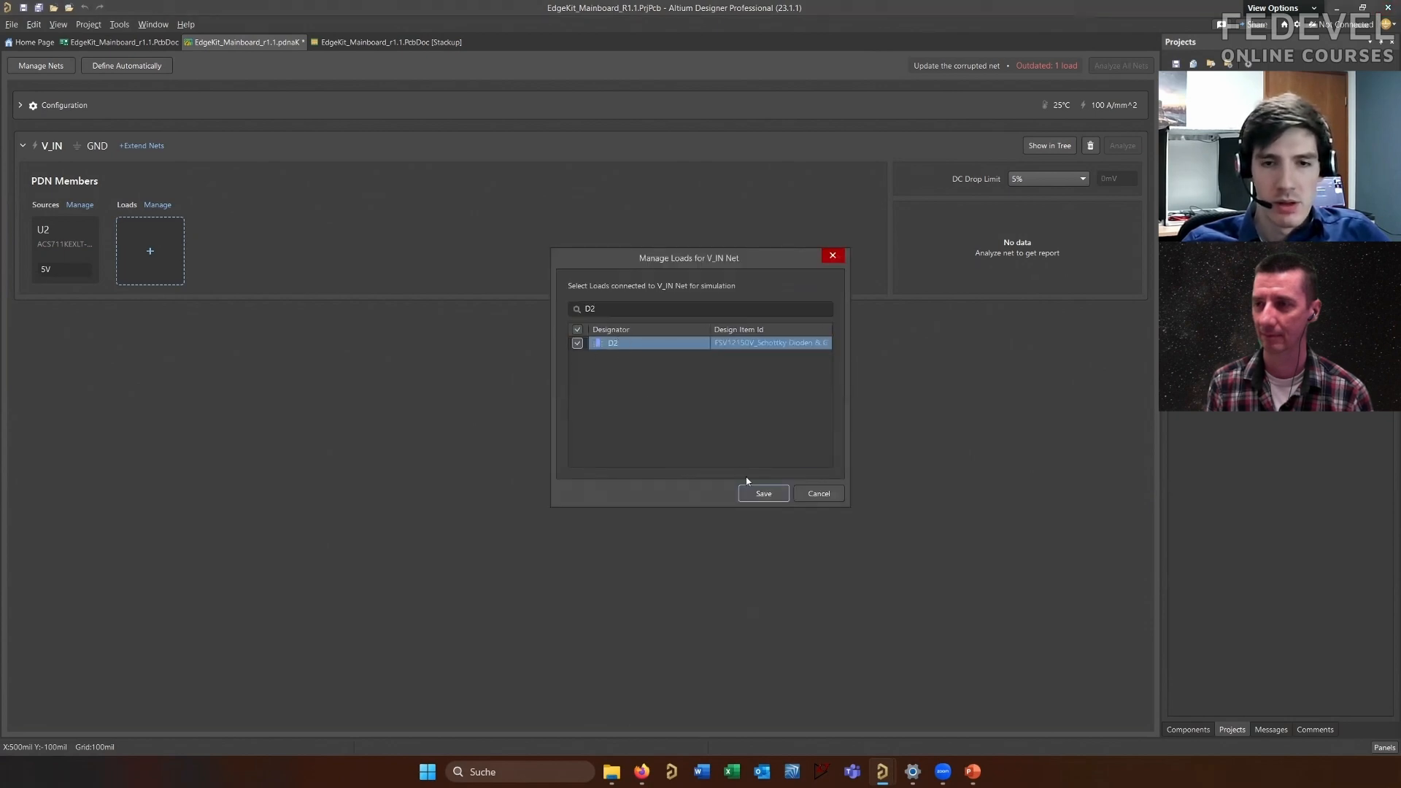
{"action": "left_click", "coordinate": [763, 495]}
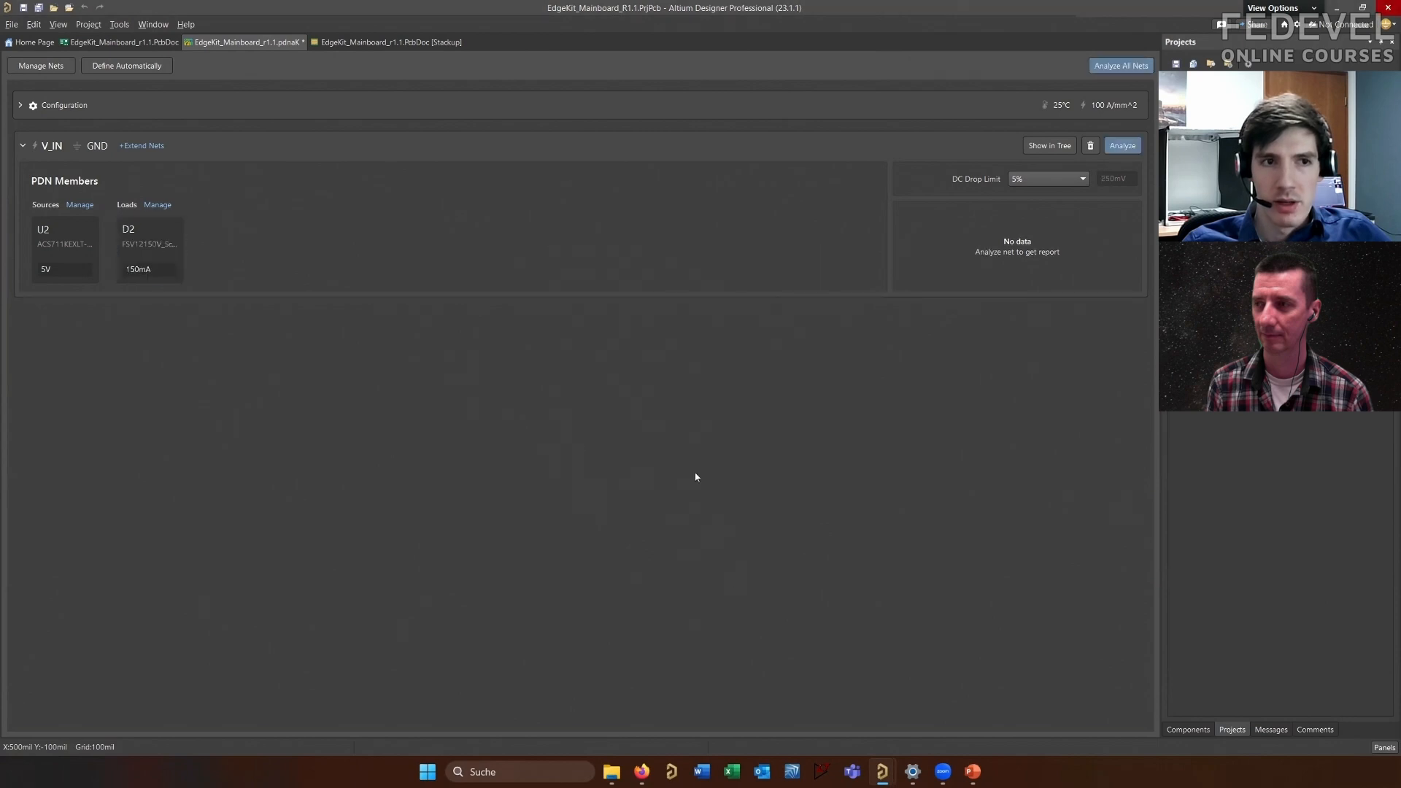
{"action": "double_click", "coordinate": [168, 270]}
{"action": "type", "text": "5"}
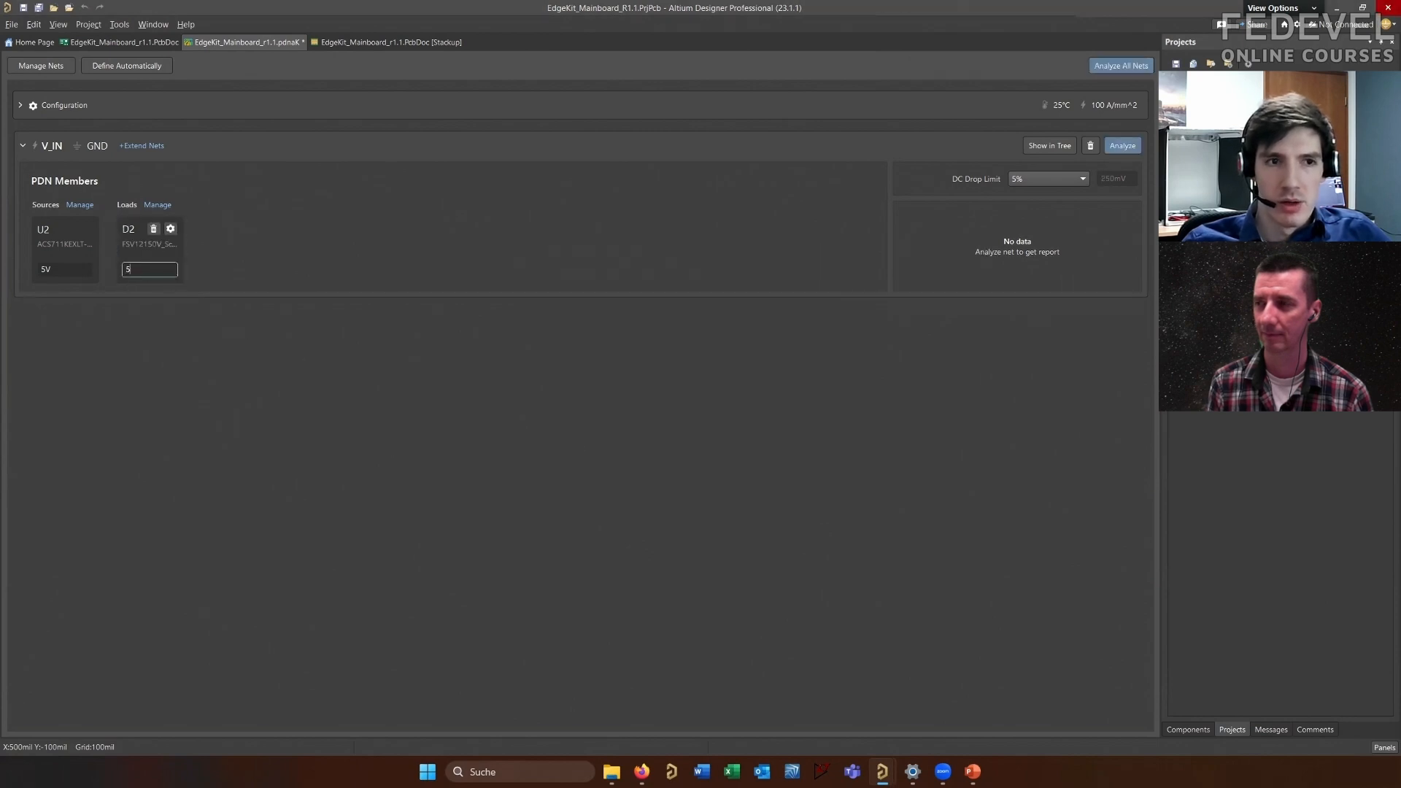
{"action": "left_click", "coordinate": [176, 328]}
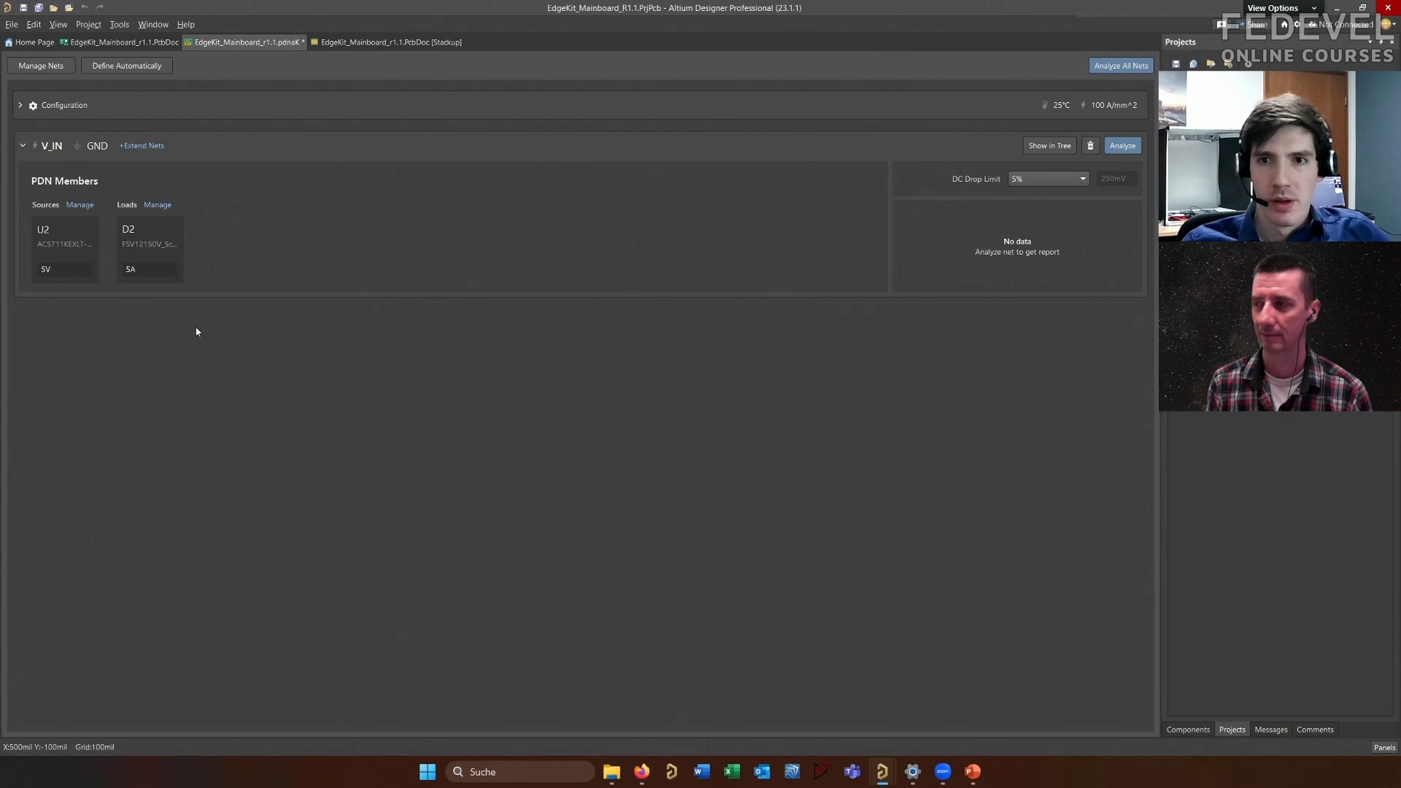
Compare the Pure Copper and PCB Copper conductivities in the analysis configuration and set the copper type to PCB Copper
{"action": "left_click", "coordinate": [21, 106]}
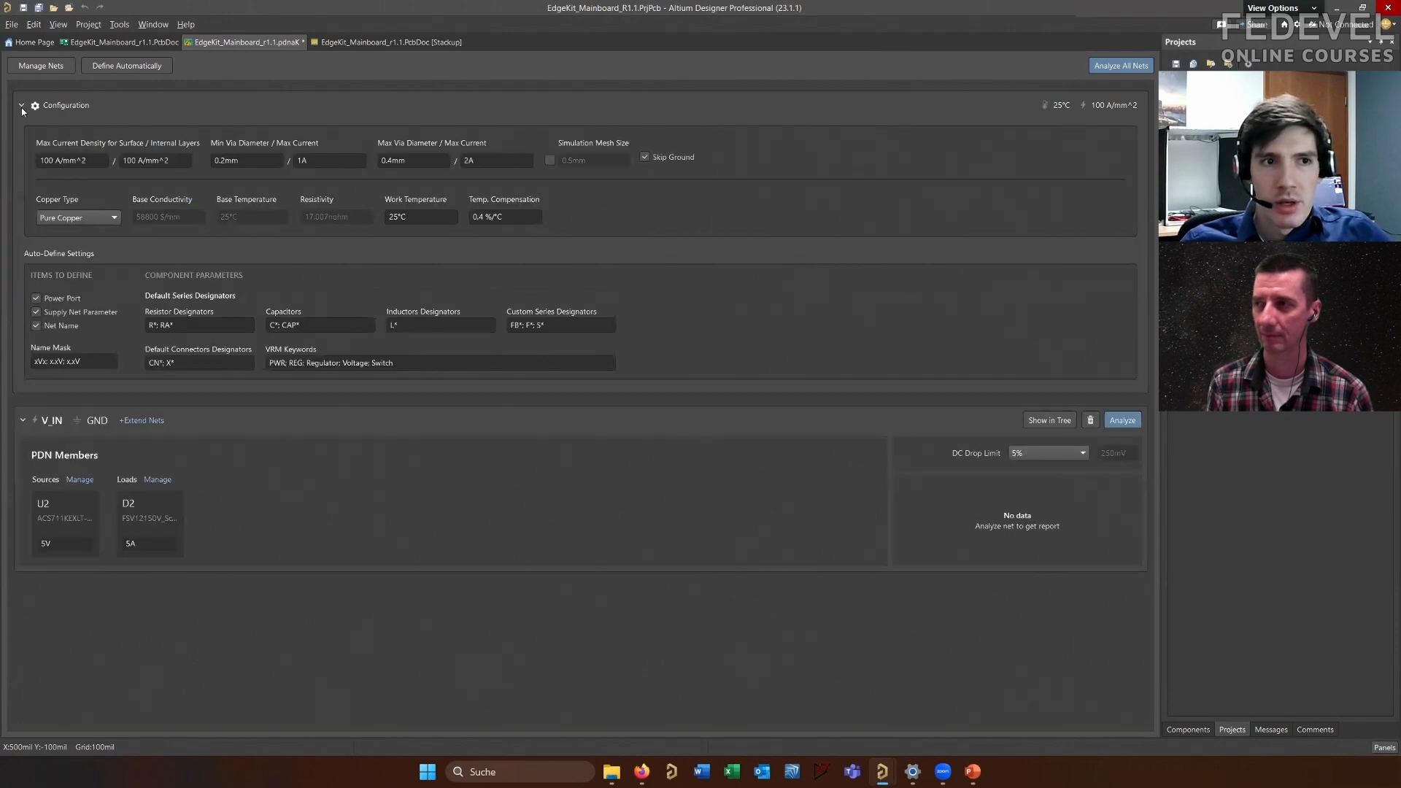
{"action": "left_click", "coordinate": [105, 217]}
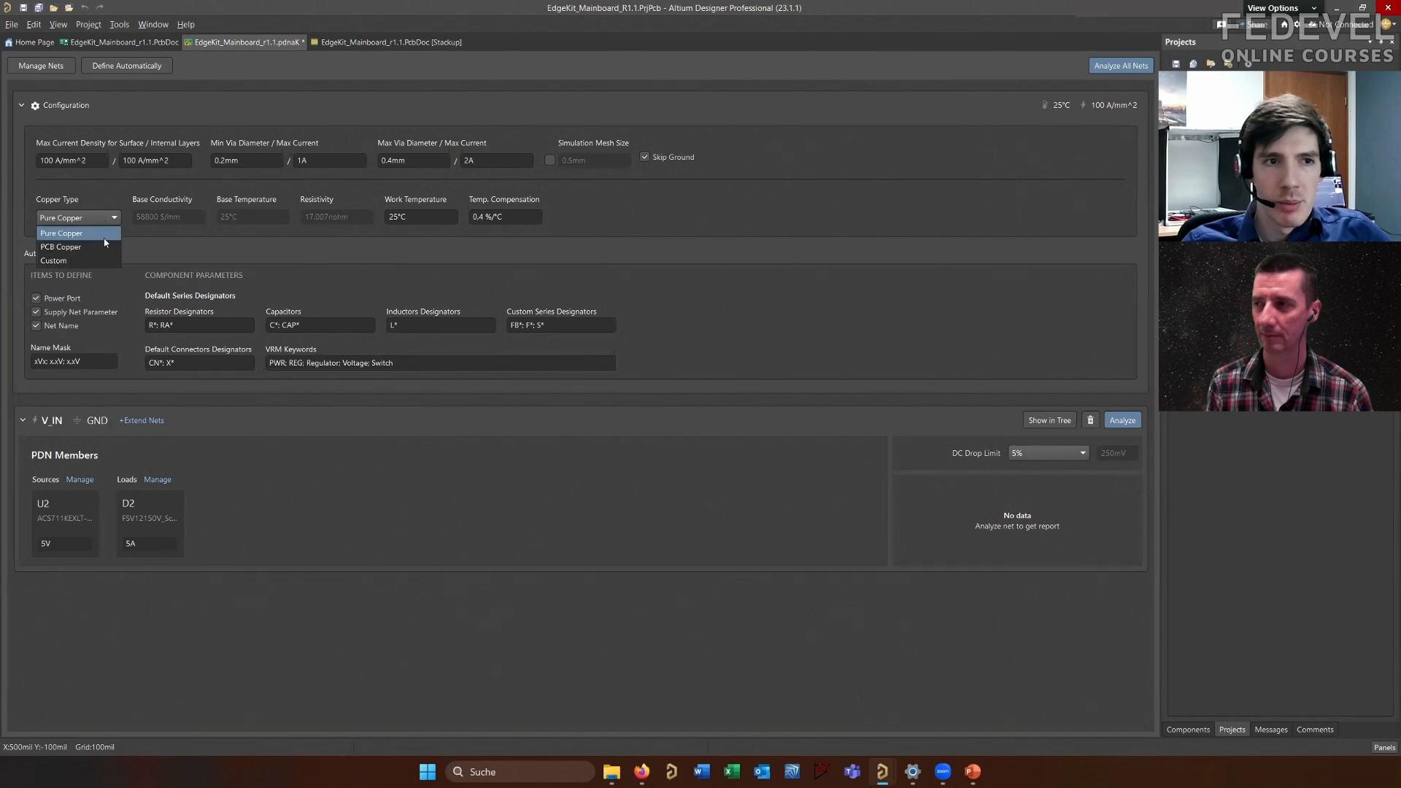
{"action": "left_click", "coordinate": [104, 247]}
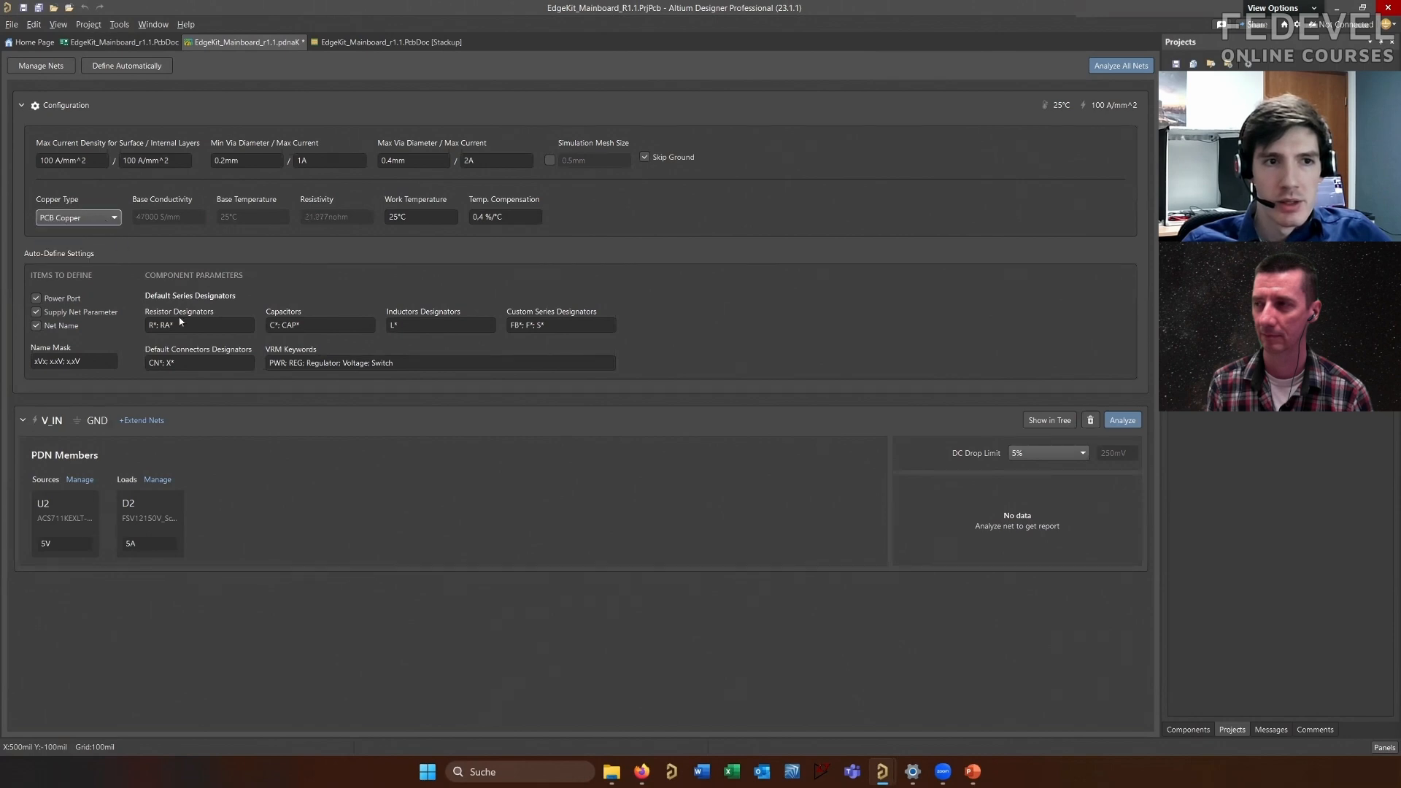
{"action": "left_click", "coordinate": [100, 219]}
{"action": "left_click", "coordinate": [84, 232]}
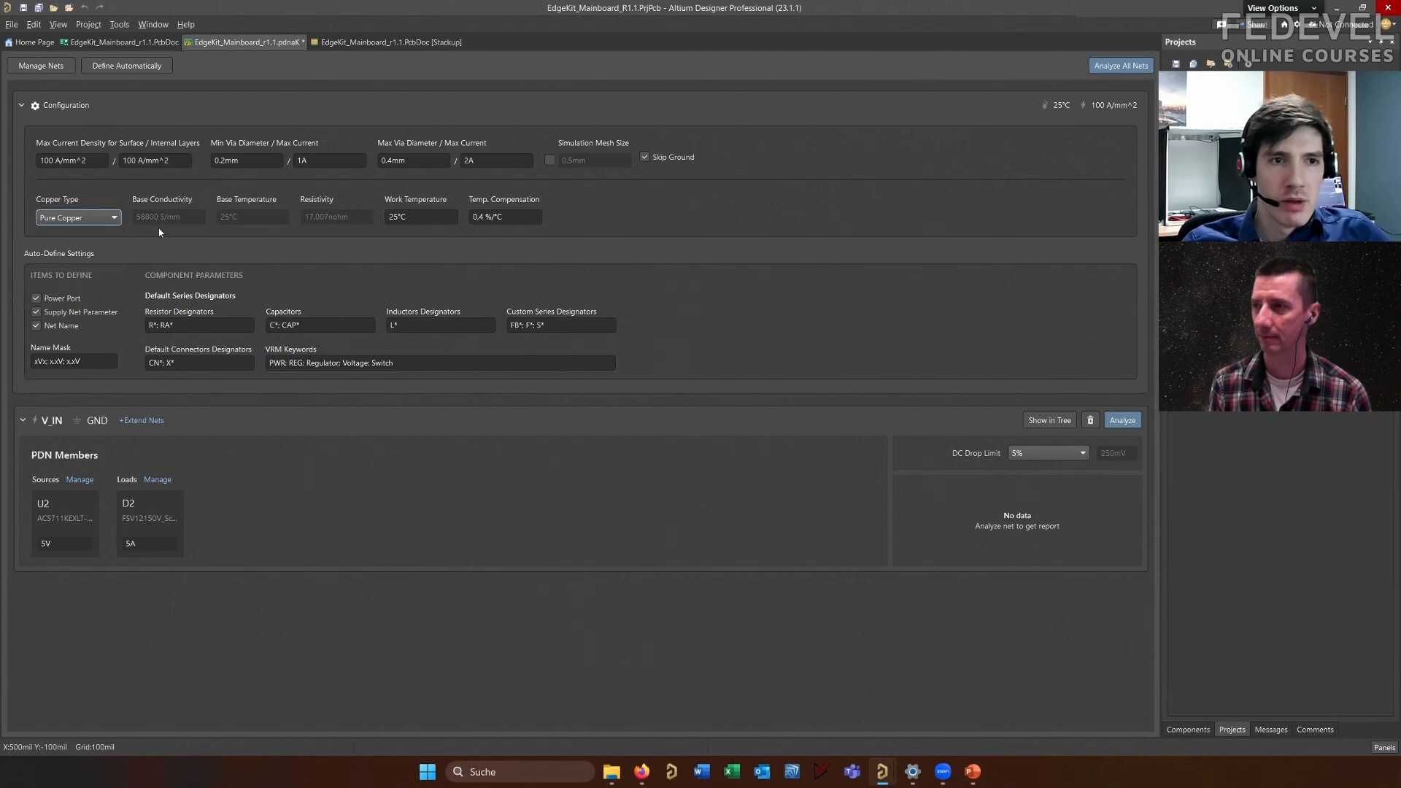
{"action": "left_click", "coordinate": [86, 219]}
{"action": "left_click", "coordinate": [97, 248]}
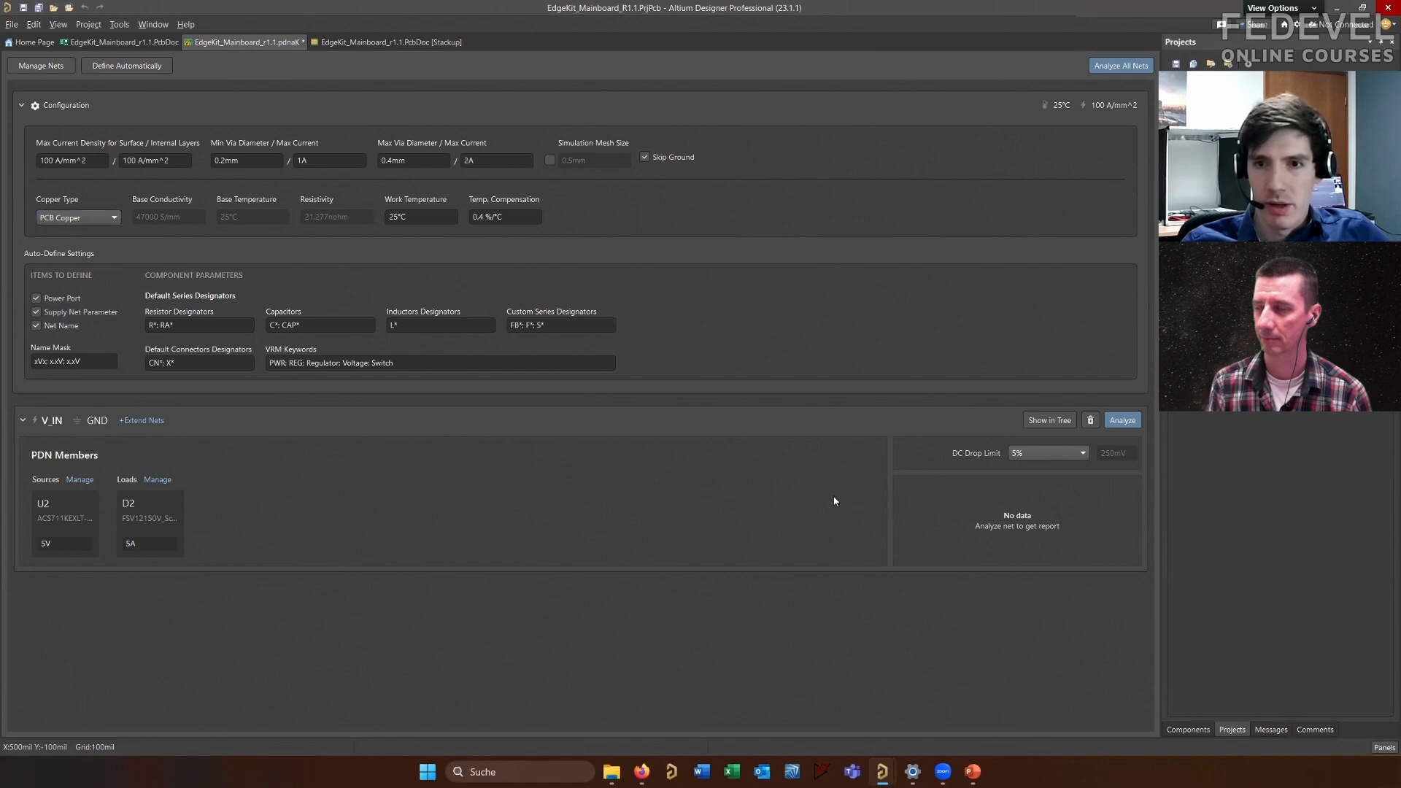
Analyze the V_IN net and show its voltage drop heatmap on the PCB
{"action": "left_click", "coordinate": [1124, 422]}
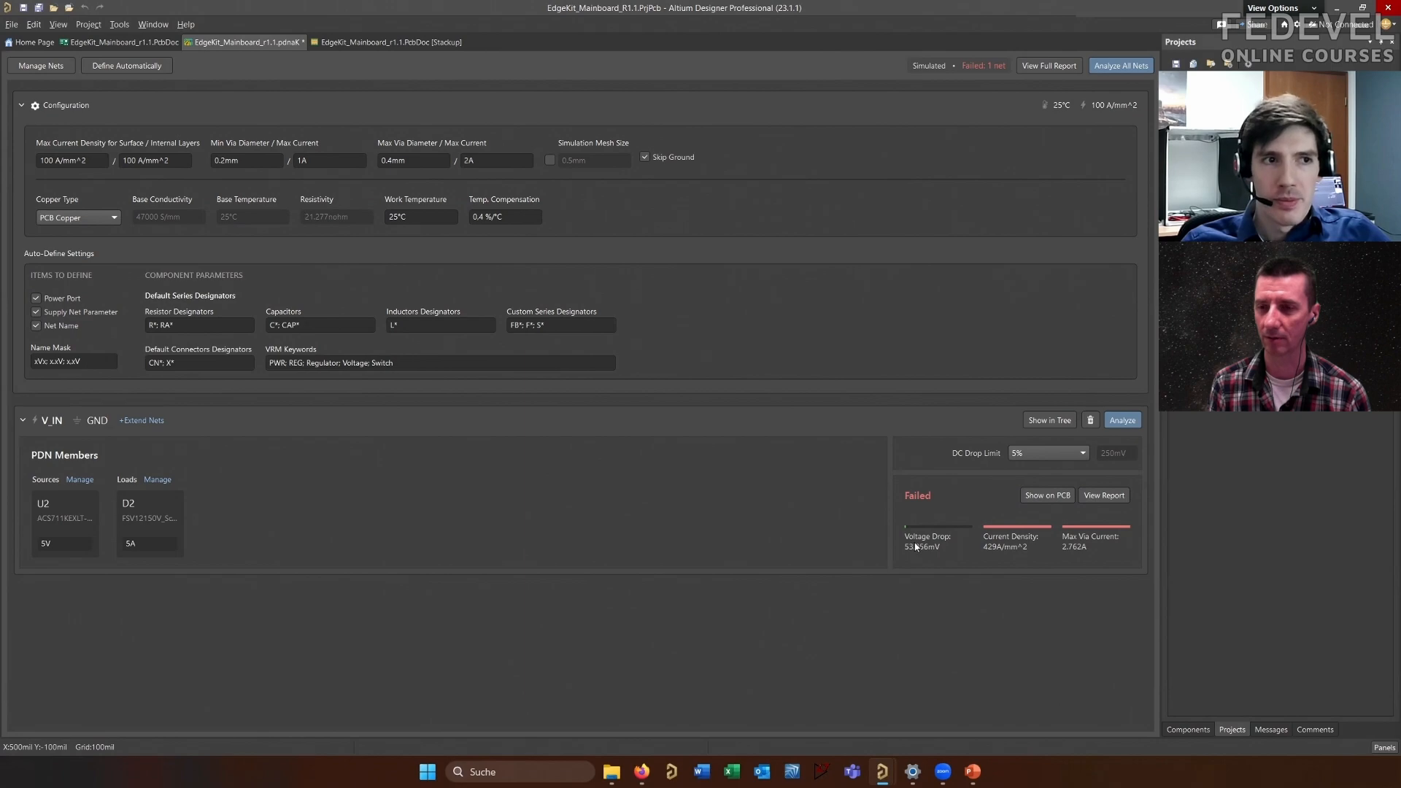
{"action": "left_click", "coordinate": [1059, 503]}
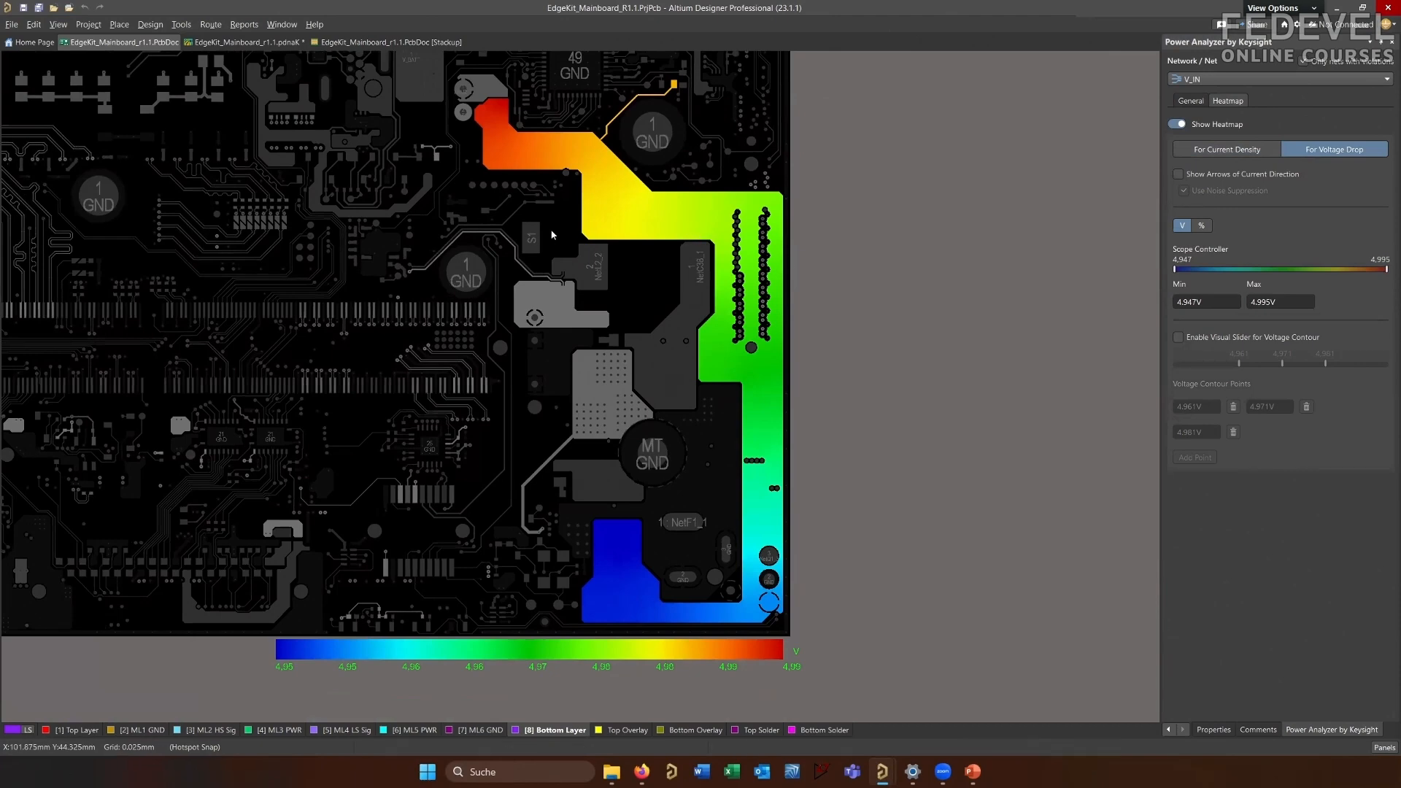
Launch ParaView side by side with the Altium Designer heatmap, and close its Color Map Editor and Find Data views
{"action": "key", "text": "super+Right"}
{"action": "left_click", "coordinate": [701, 671]}
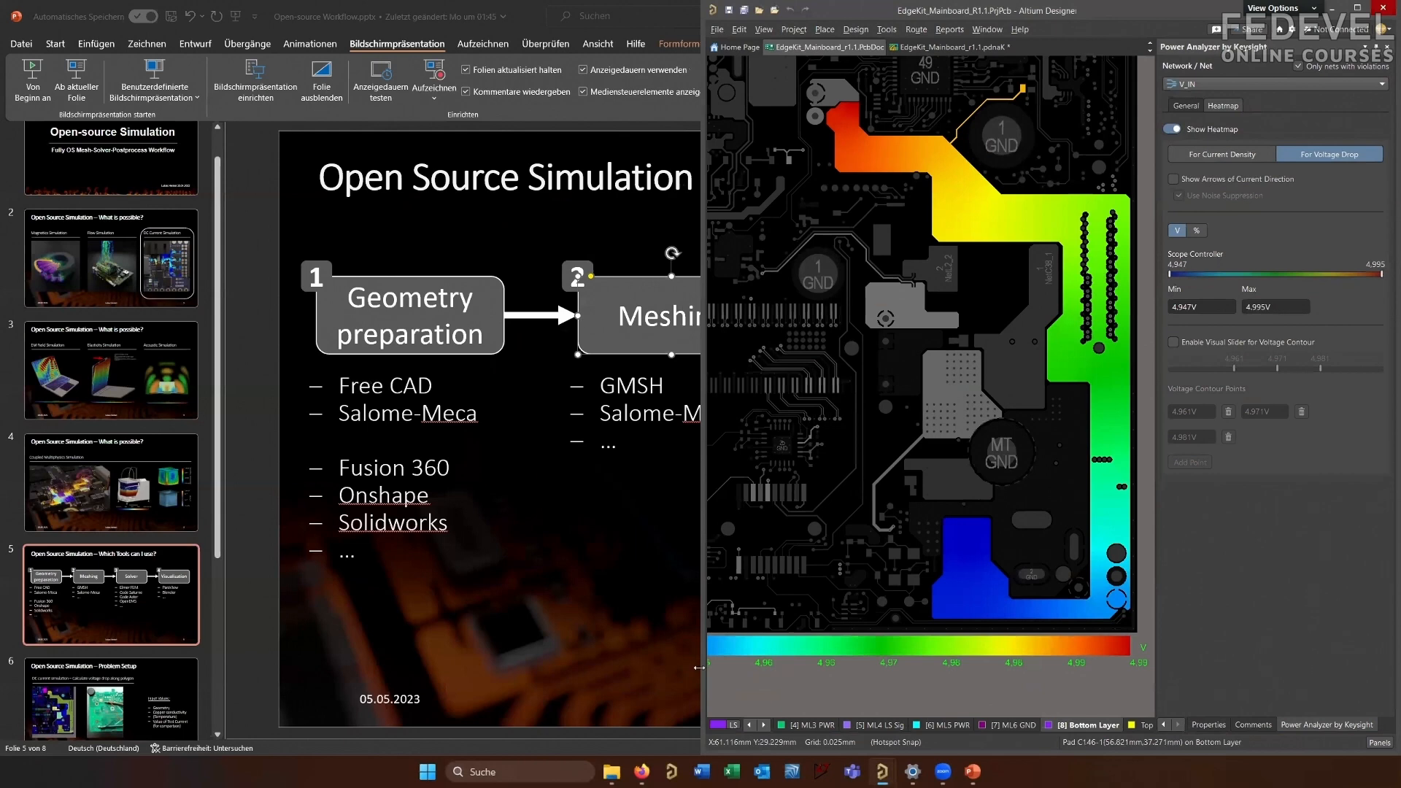
{"action": "left_click", "coordinate": [554, 772]}
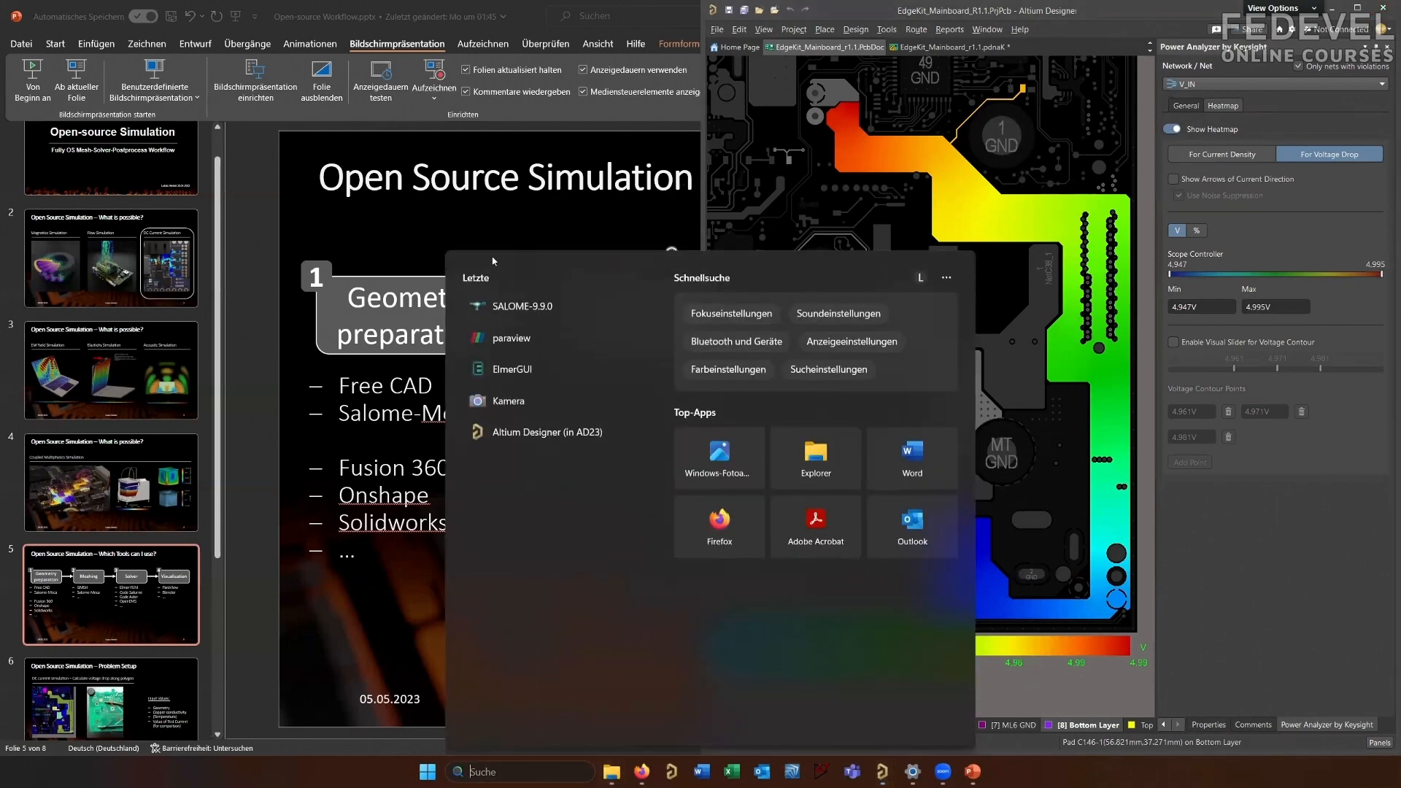
{"action": "left_click", "coordinate": [534, 340]}
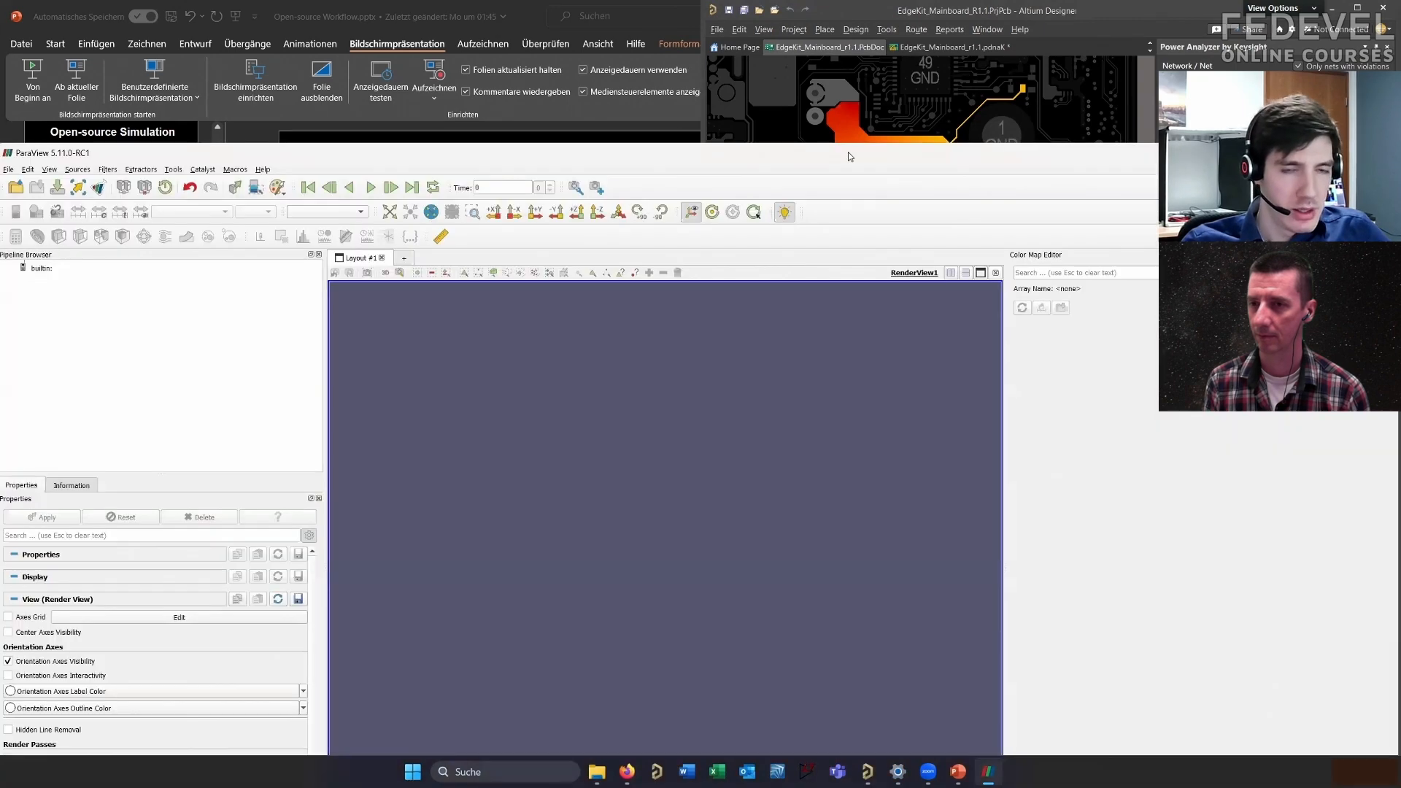
{"action": "key", "text": "super+Left"}
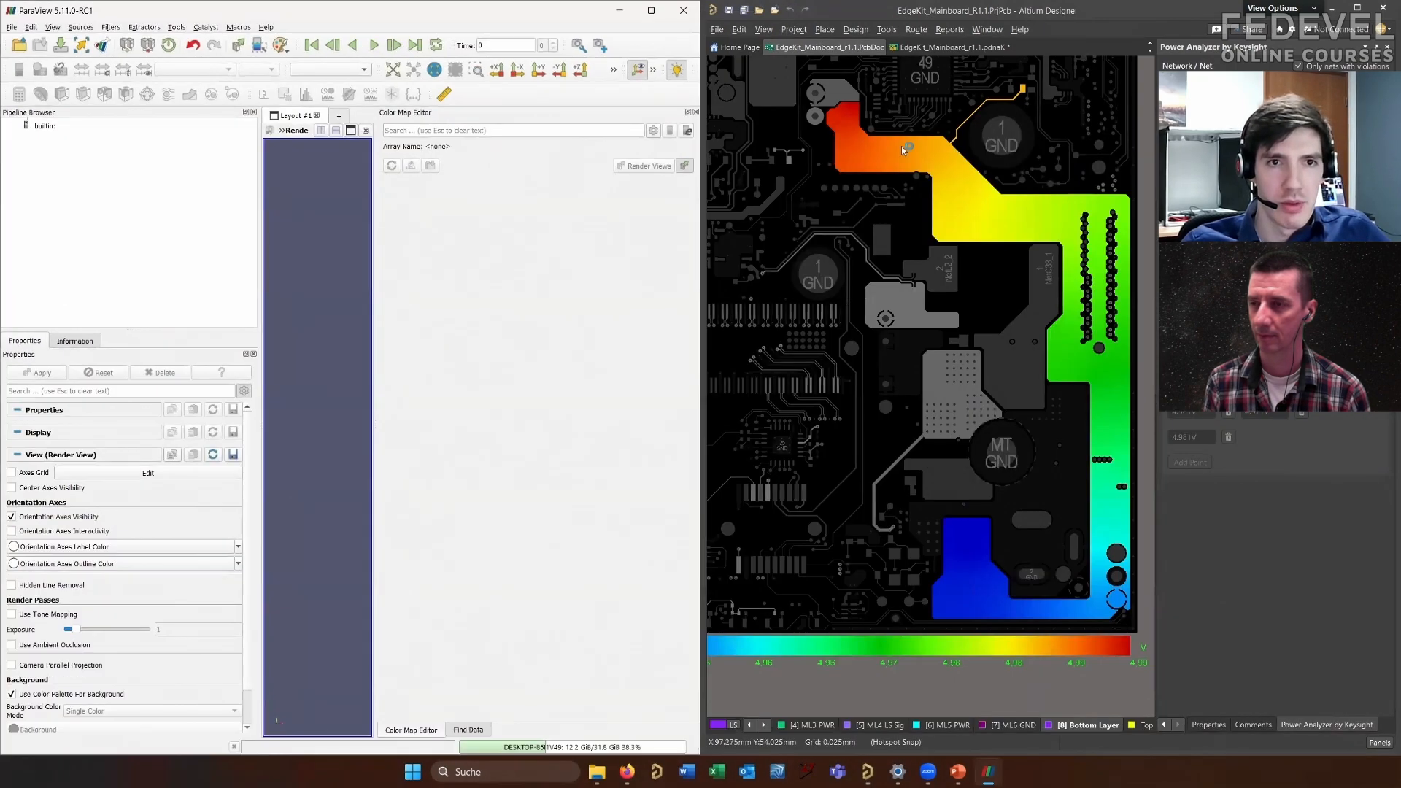
{"action": "left_click", "coordinate": [695, 113]}
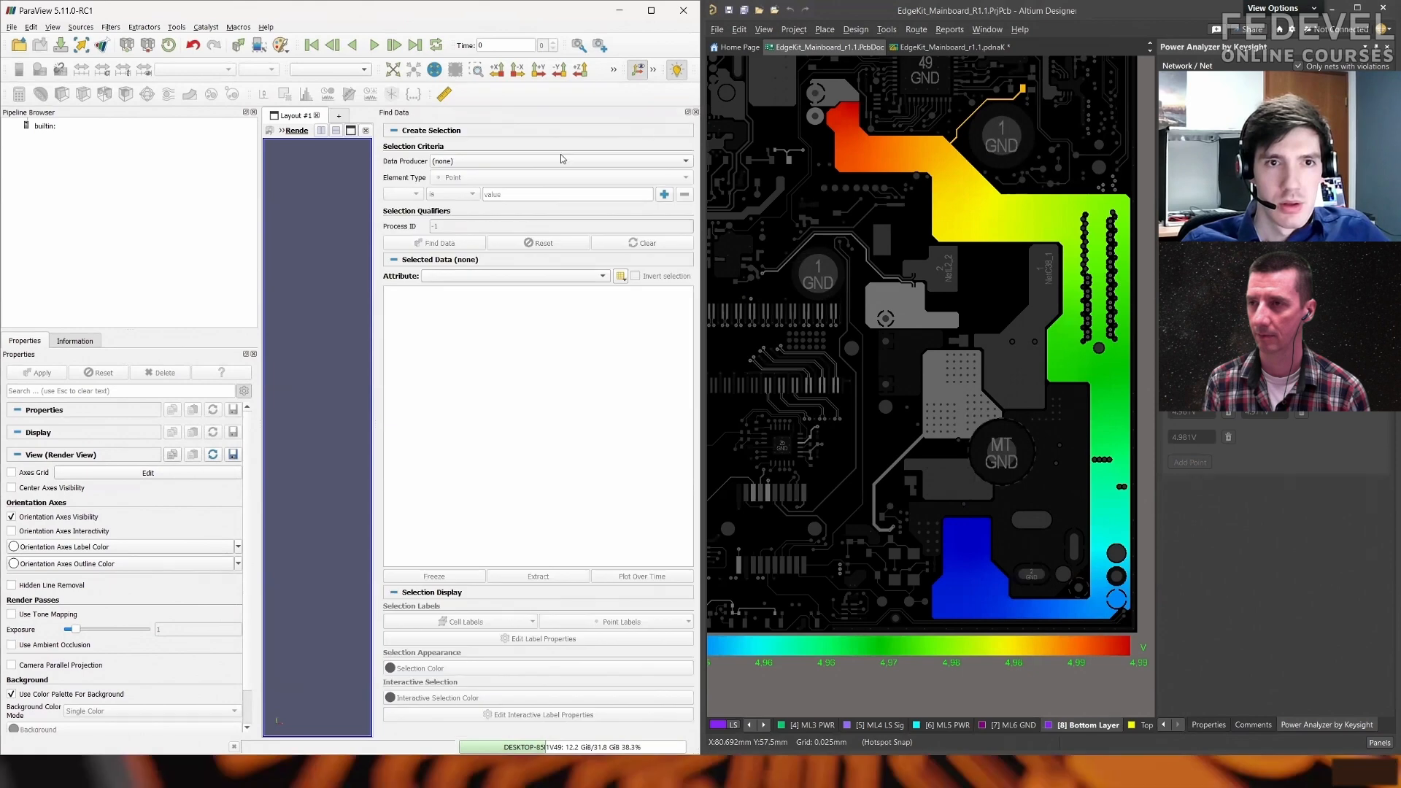
{"action": "left_click", "coordinate": [695, 112]}
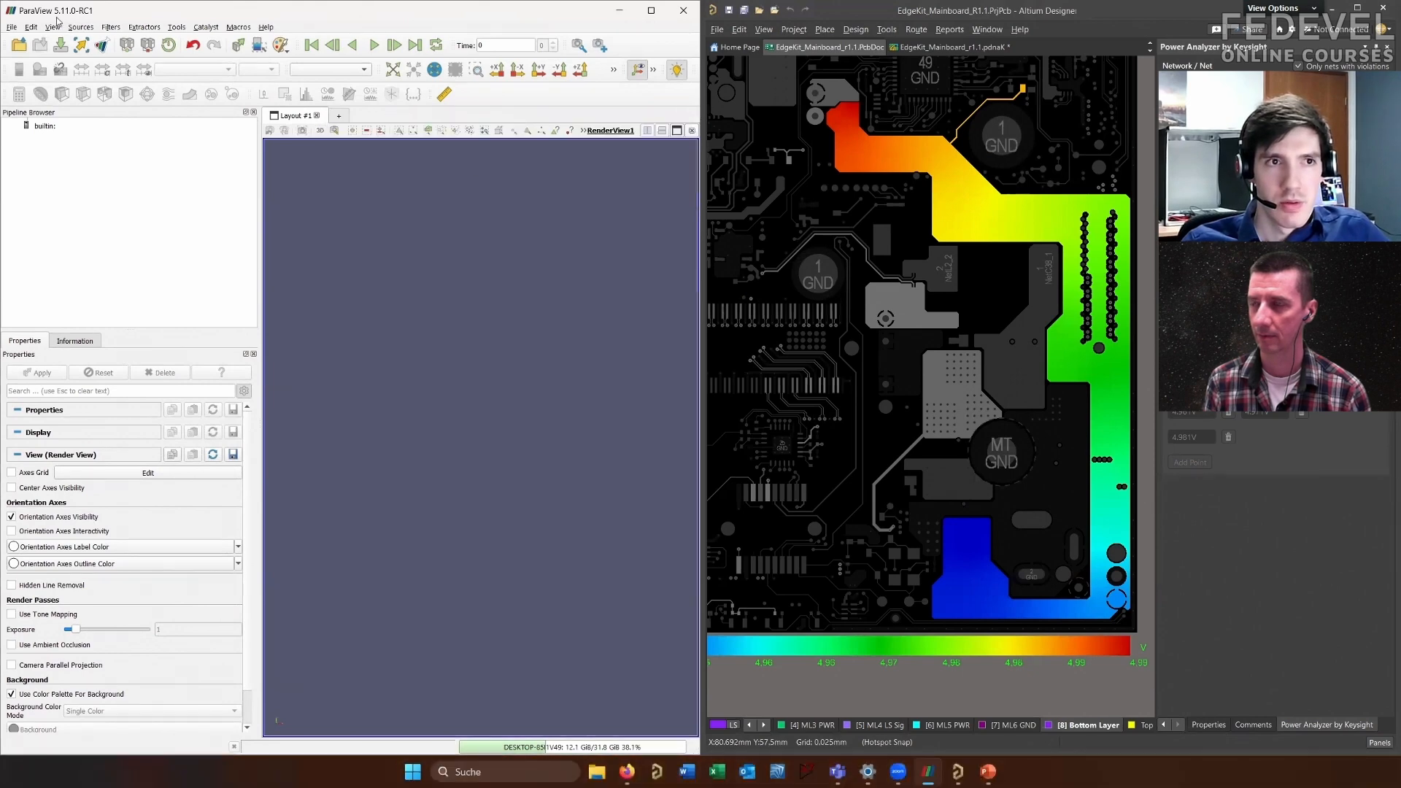
Load case_t0001.vtu from the Simulation folder into ParaView and color the geometry by potential
{"action": "left_click", "coordinate": [12, 29]}
{"action": "left_click", "coordinate": [21, 43]}
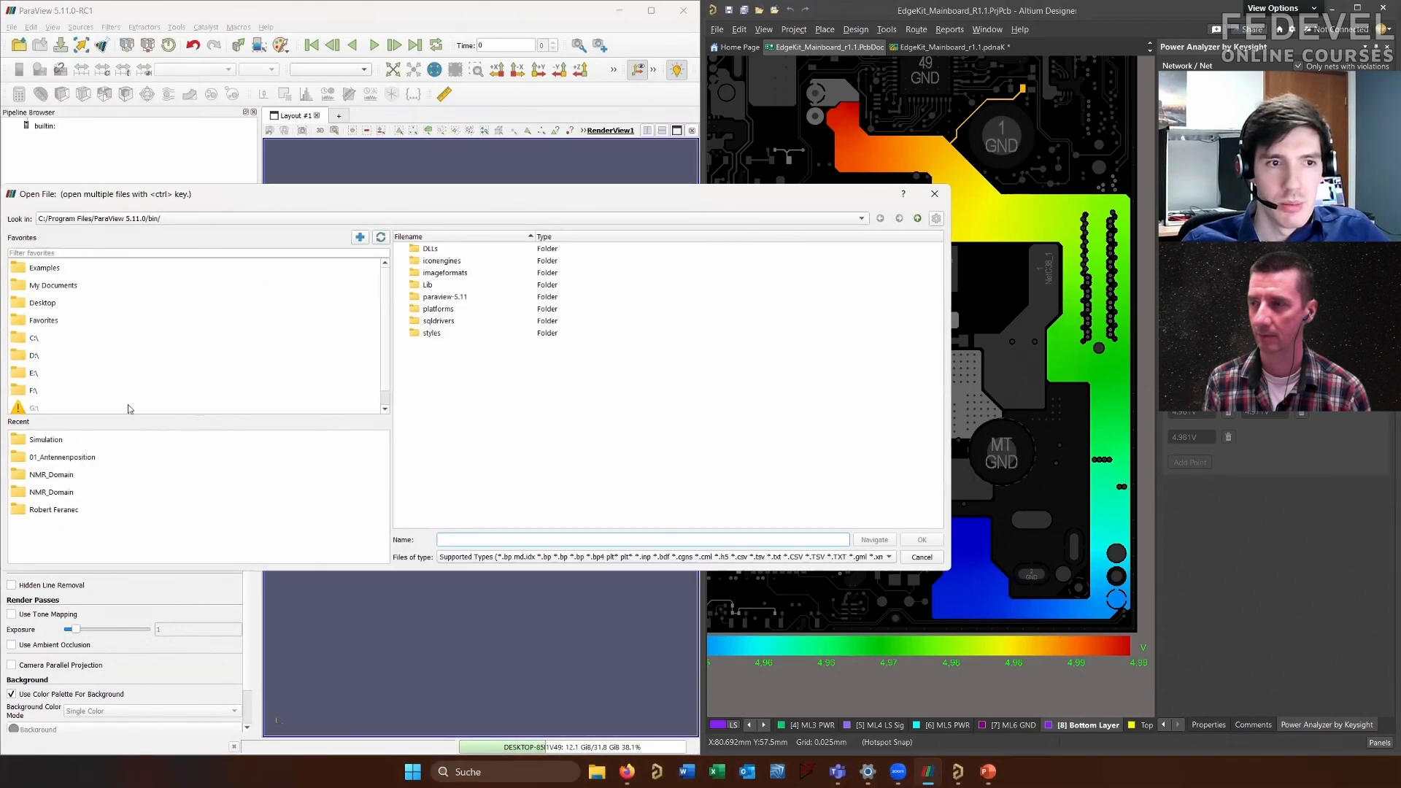
{"action": "left_click", "coordinate": [51, 440]}
{"action": "double_click", "coordinate": [483, 260]}
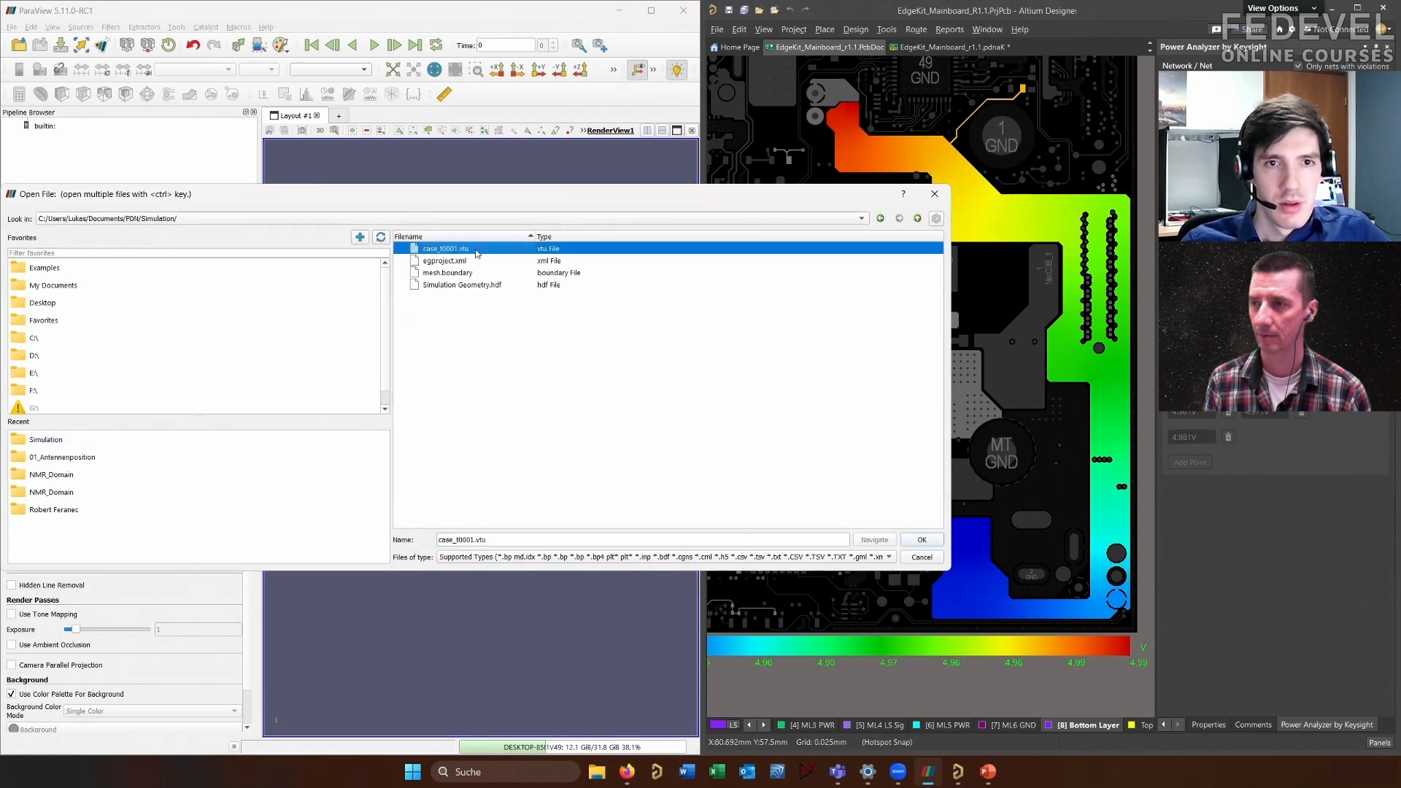
{"action": "left_click", "coordinate": [36, 373]}
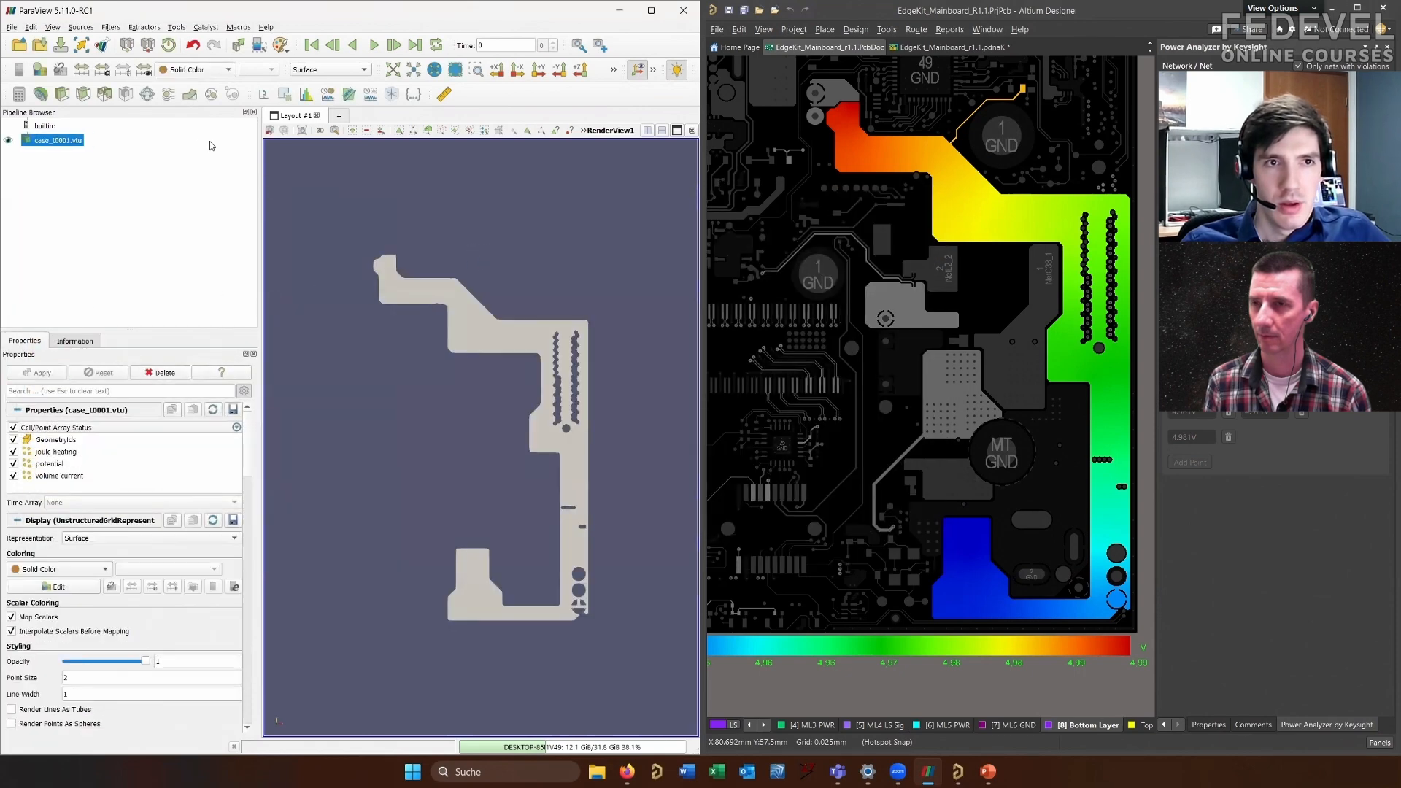
{"action": "left_click", "coordinate": [178, 68]}
{"action": "left_click", "coordinate": [183, 107]}
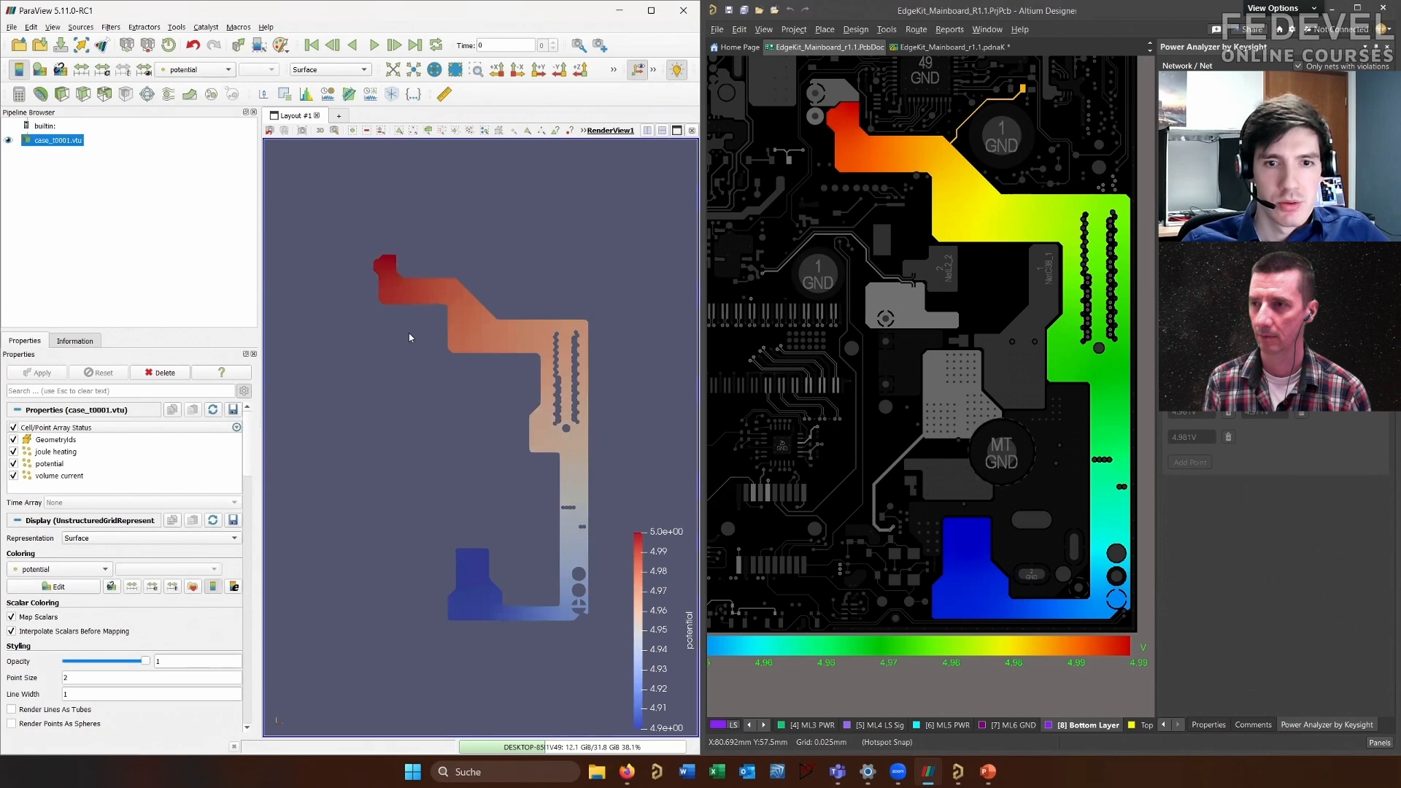
Apply the Turbo preset to the color map of the potential result
{"action": "scroll", "coordinate": [419, 347], "scroll_direction": "up", "scroll_amount": 2}
{"action": "left_click", "coordinate": [39, 69]}
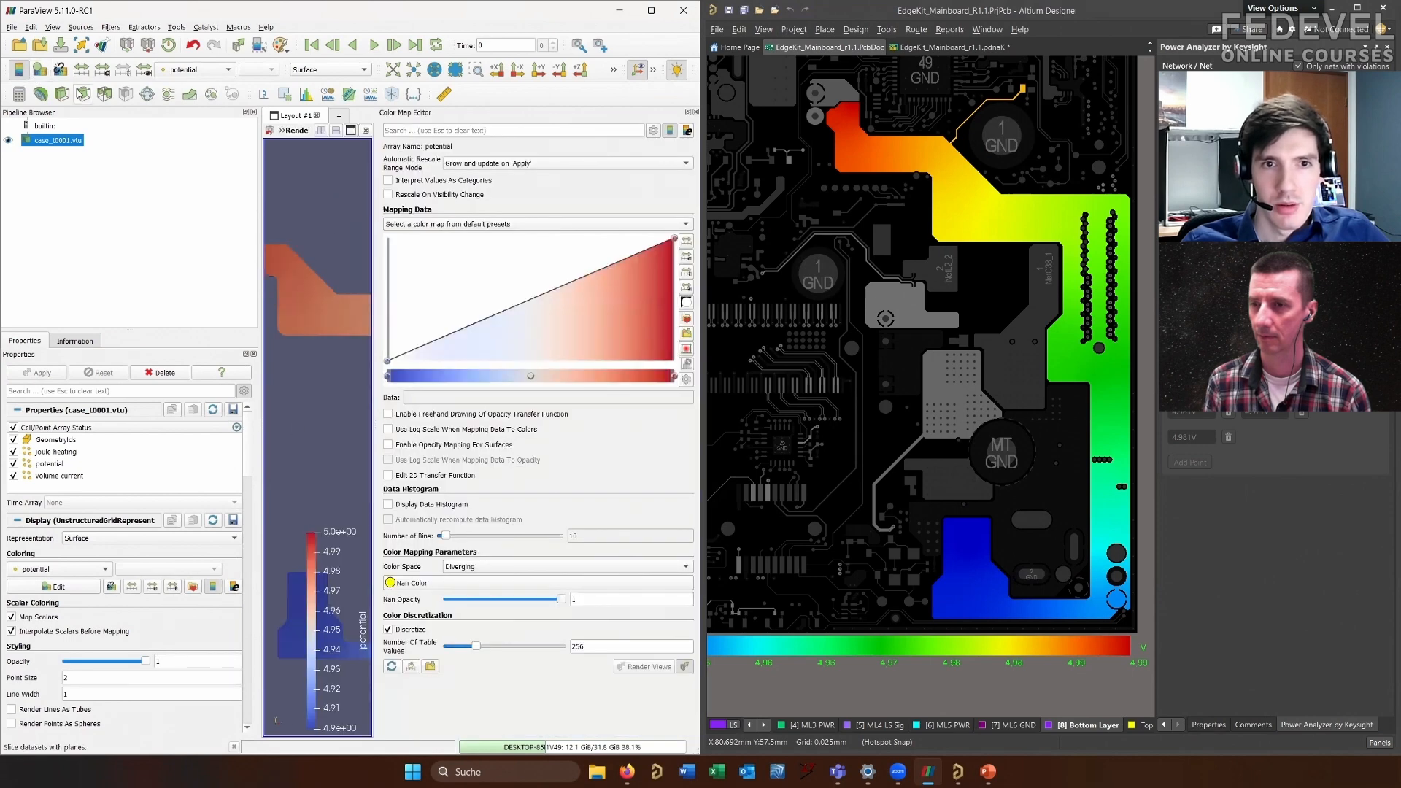
{"action": "left_click", "coordinate": [686, 319]}
{"action": "left_click", "coordinate": [467, 498]}
{"action": "left_click", "coordinate": [567, 464]}
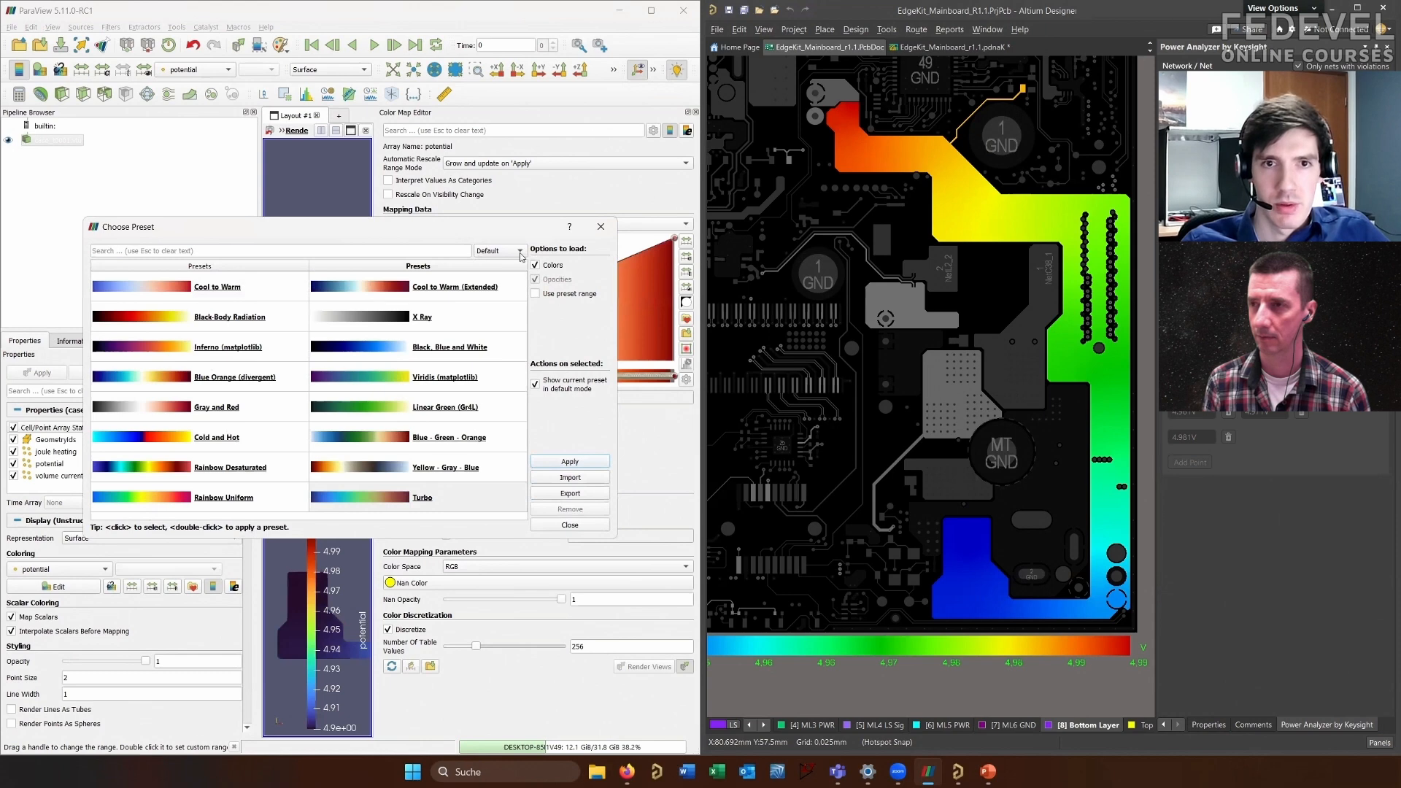
Close the preset chooser and the Color Map Editor in ParaView, and collapse the Power Analyzer panel in Altium Designer
{"action": "left_click", "coordinate": [594, 231]}
{"action": "left_click", "coordinate": [695, 112]}
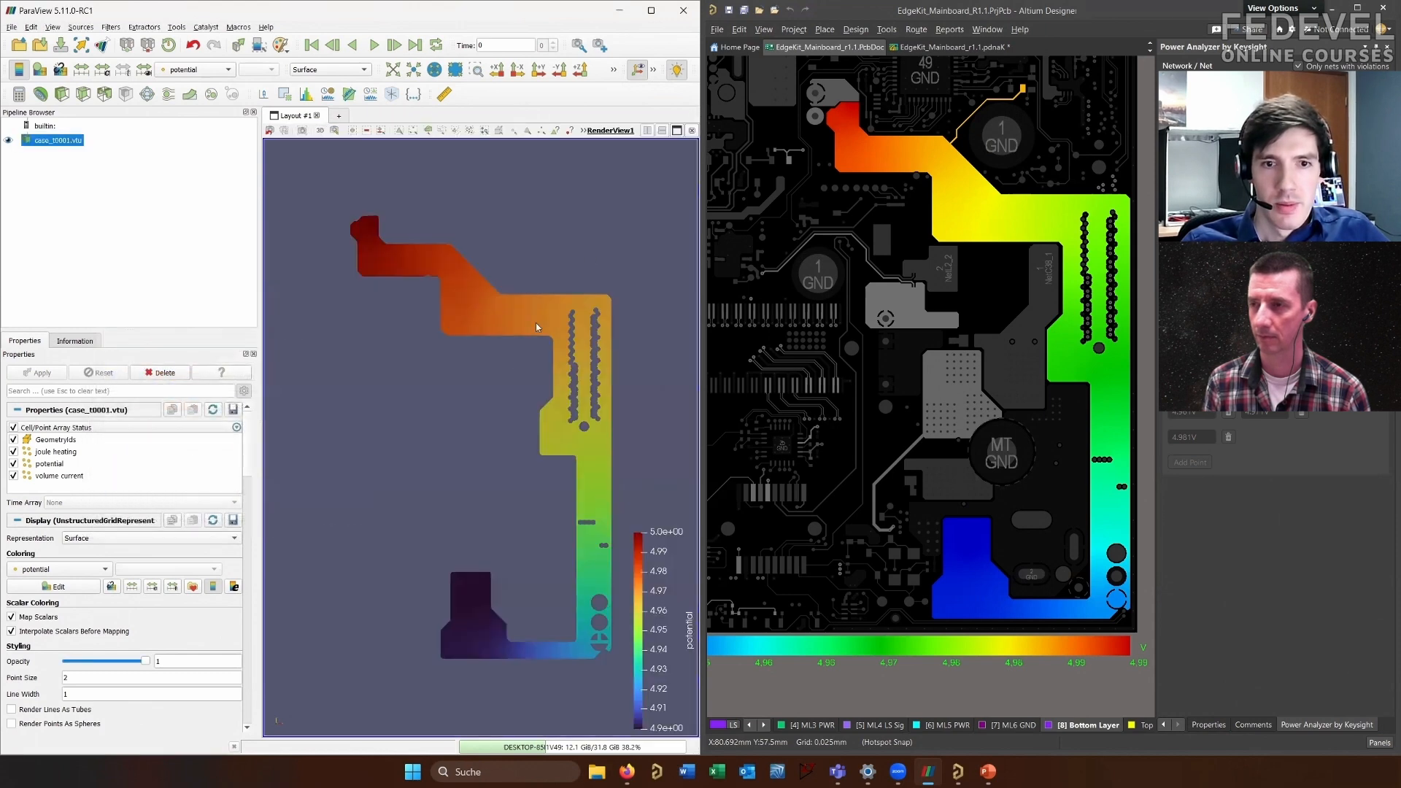
{"action": "middle_click_drag", "start_coordinate": [478, 383], "coordinate": [461, 356]}
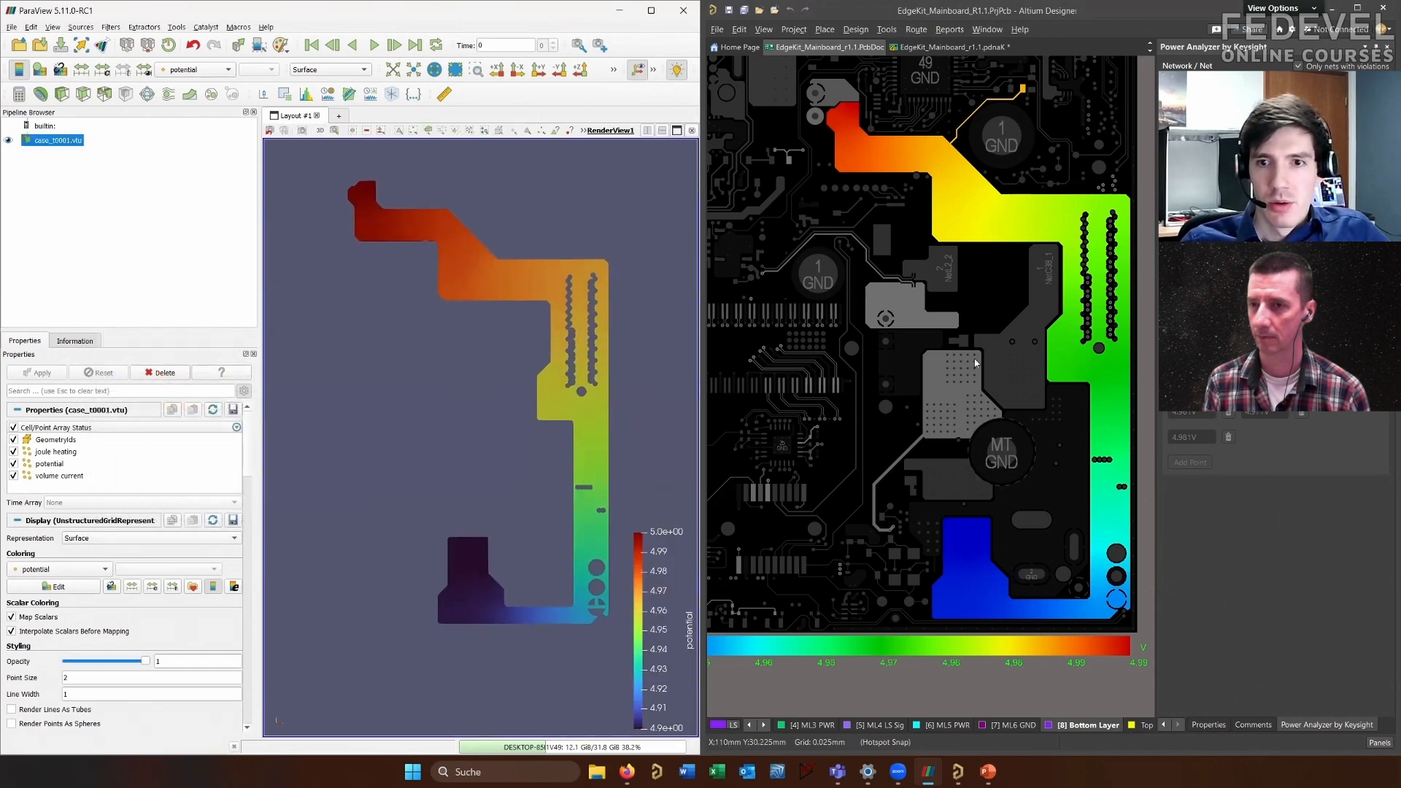
{"action": "left_click", "coordinate": [1377, 48]}
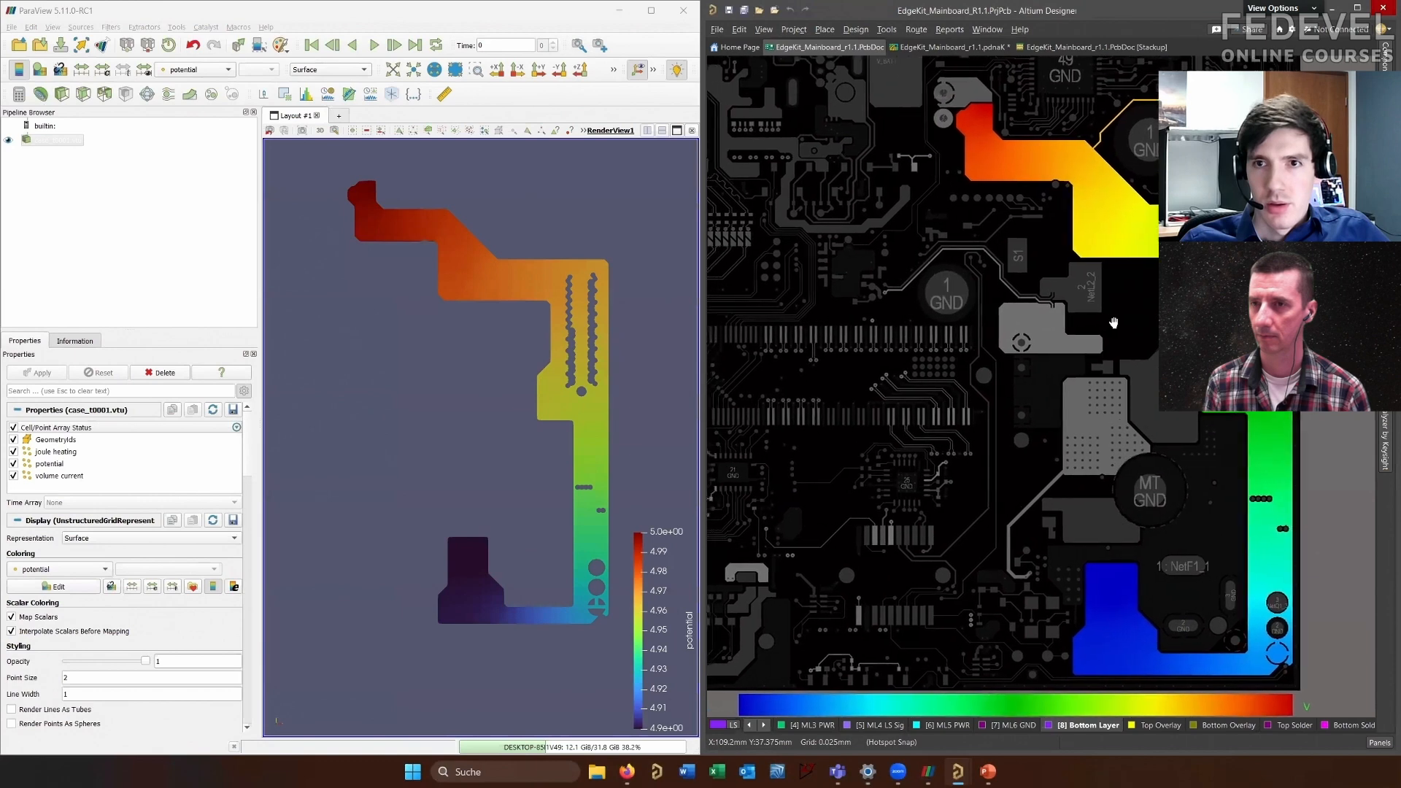
Compare the voltage distribution along the V_IN polygon between the ParaView potential result and the Altium voltage drop heatmap
{"action": "left_click", "coordinate": [449, 327]}
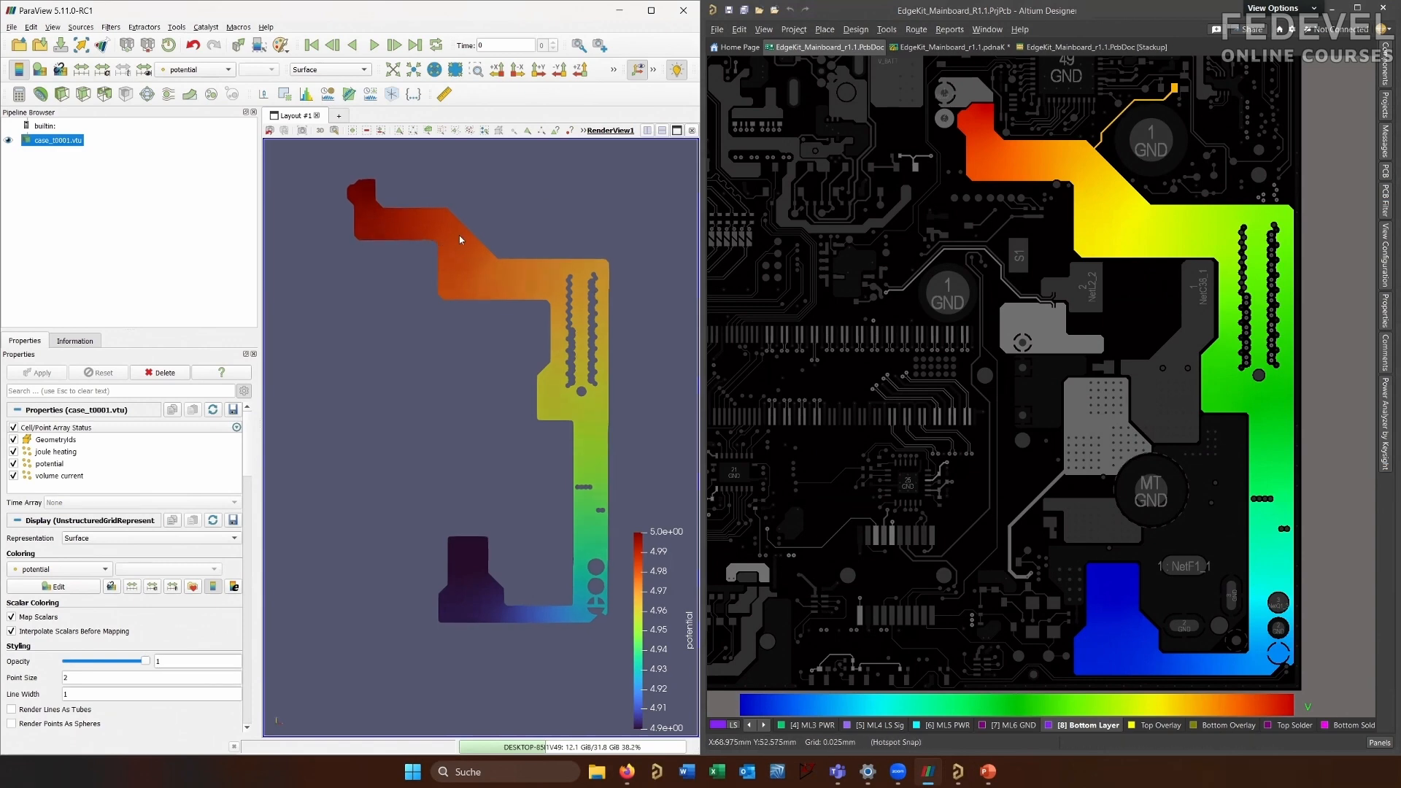
{"action": "middle_click_drag", "start_coordinate": [458, 235], "coordinate": [433, 277]}
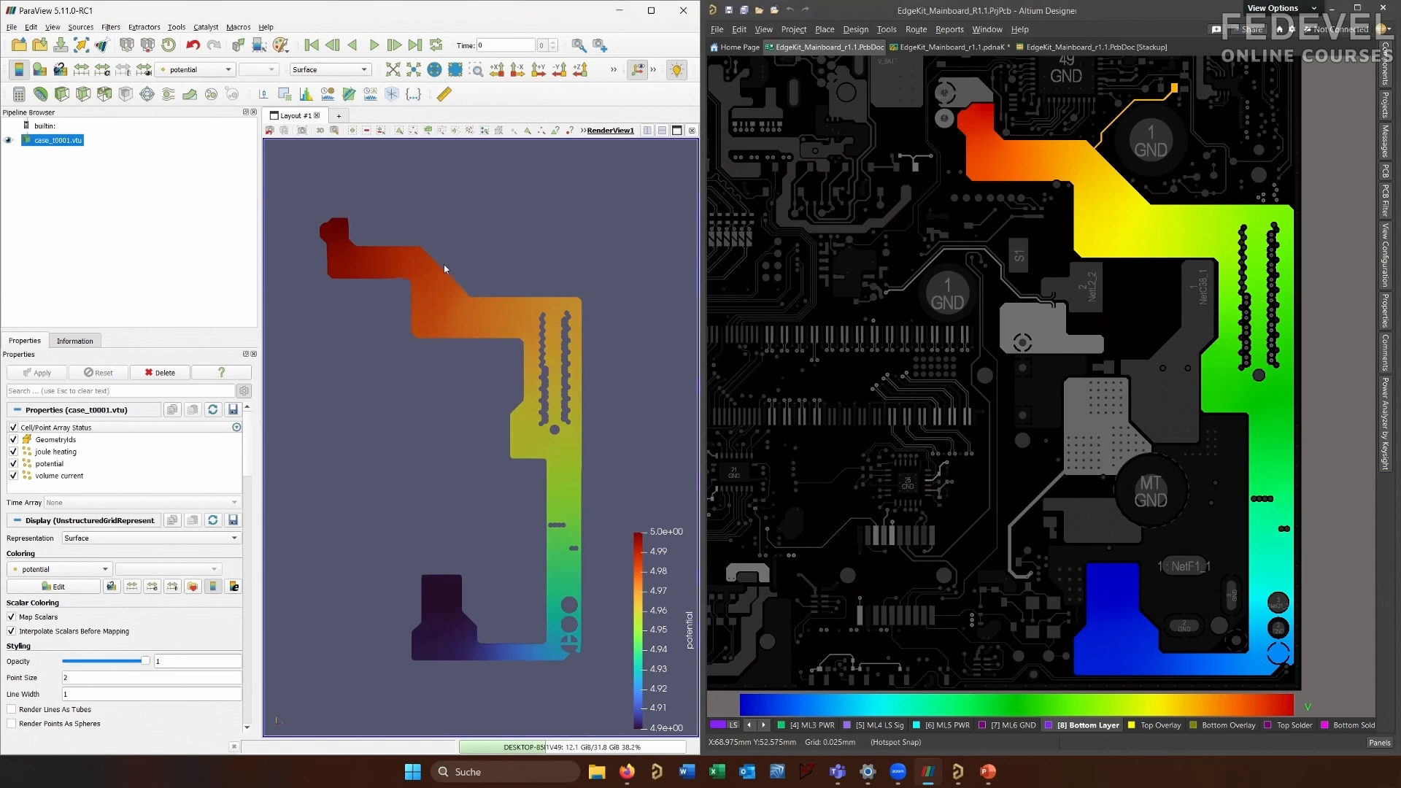
{"action": "scroll", "coordinate": [1118, 104], "scroll_direction": "up", "scroll_amount": 5, "text": "ctrl"}
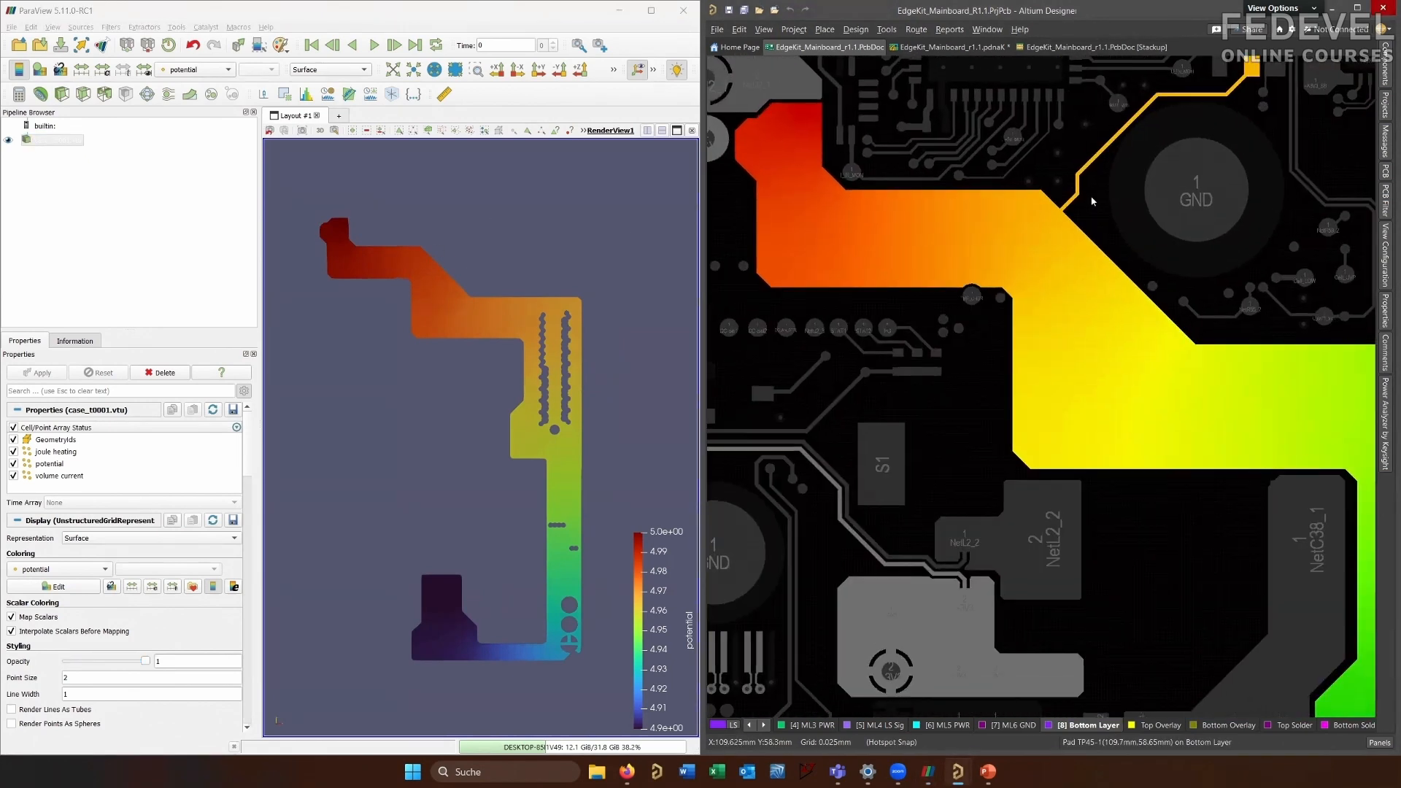
{"action": "scroll", "coordinate": [959, 195], "scroll_direction": "down", "scroll_amount": 5, "text": "ctrl"}
{"action": "right_click_drag", "start_coordinate": [957, 198], "coordinate": [1030, 192]}
{"action": "scroll", "coordinate": [976, 179], "scroll_direction": "down", "scroll_amount": 1, "text": "ctrl"}
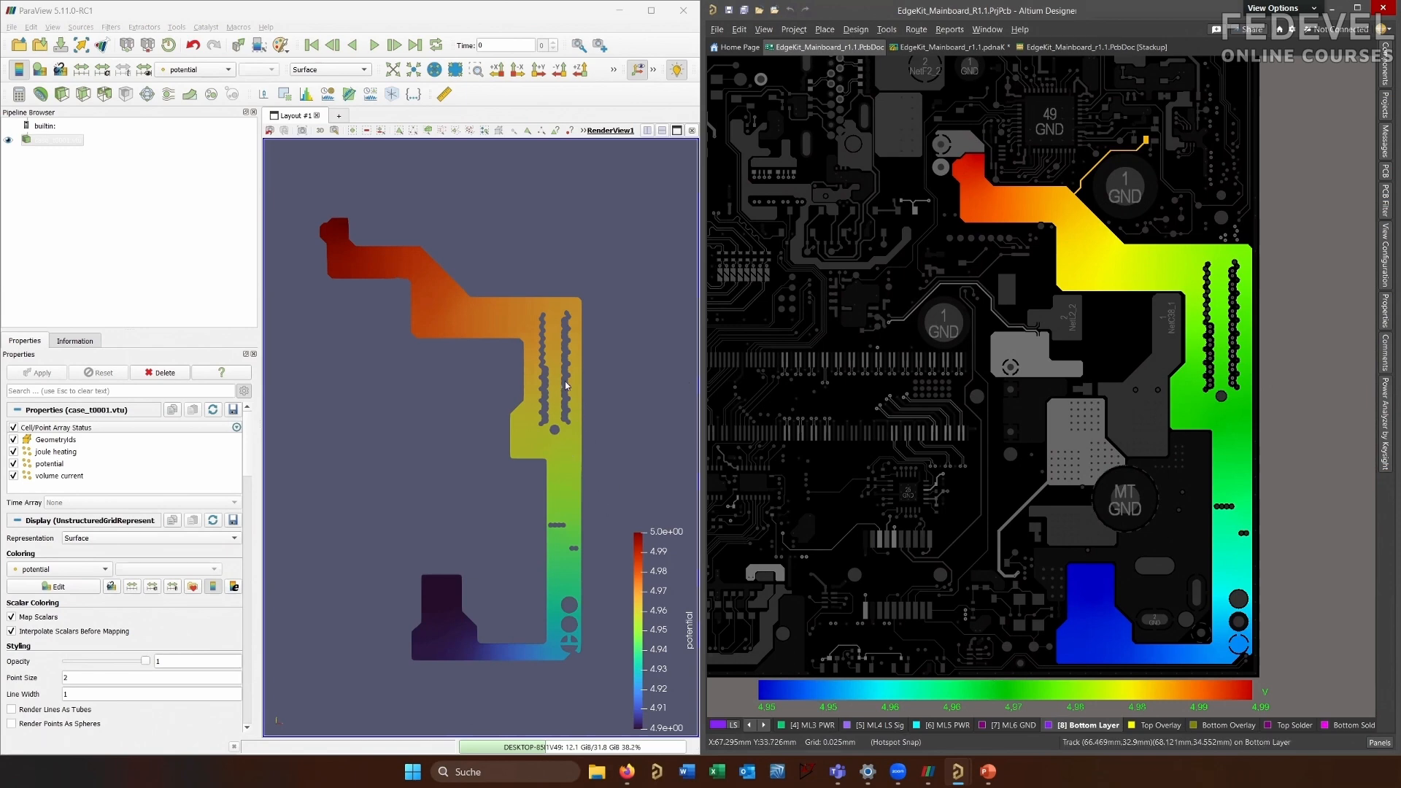
Rescale ParaView's potential color map to a custom range of 4.95 to 5 and disable automatic rescaling
{"action": "left_click", "coordinate": [52, 141]}
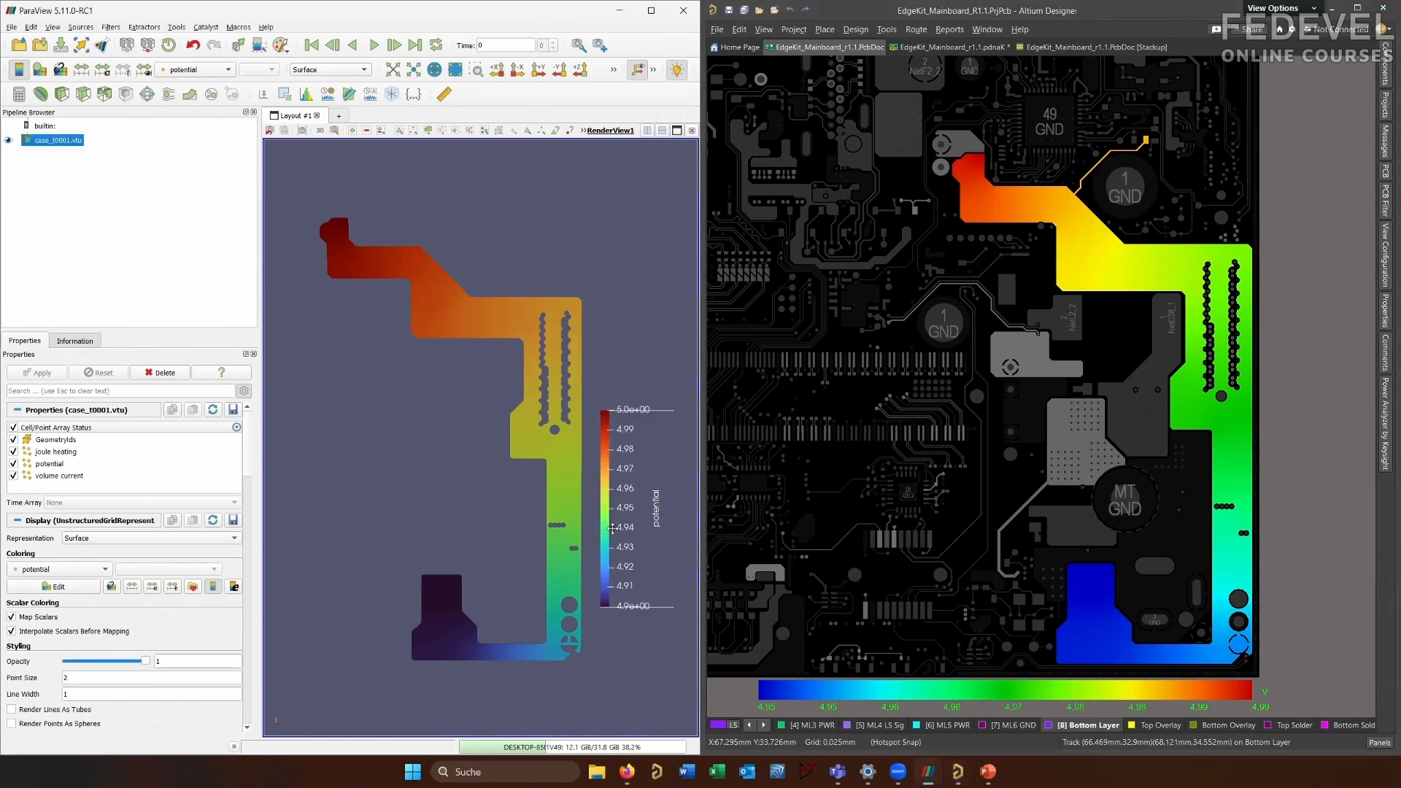
{"action": "left_click", "coordinate": [39, 70]}
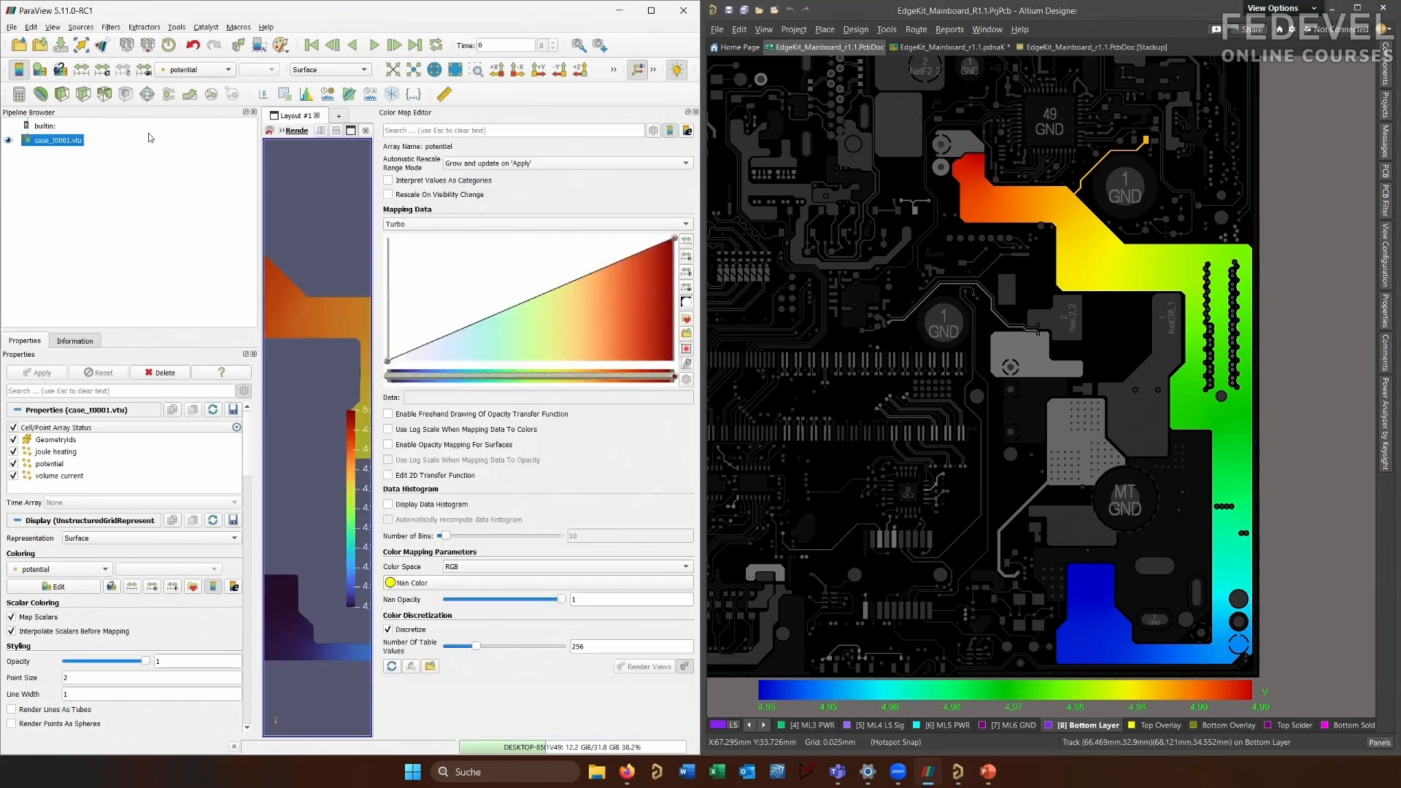
{"action": "left_click", "coordinate": [687, 257]}
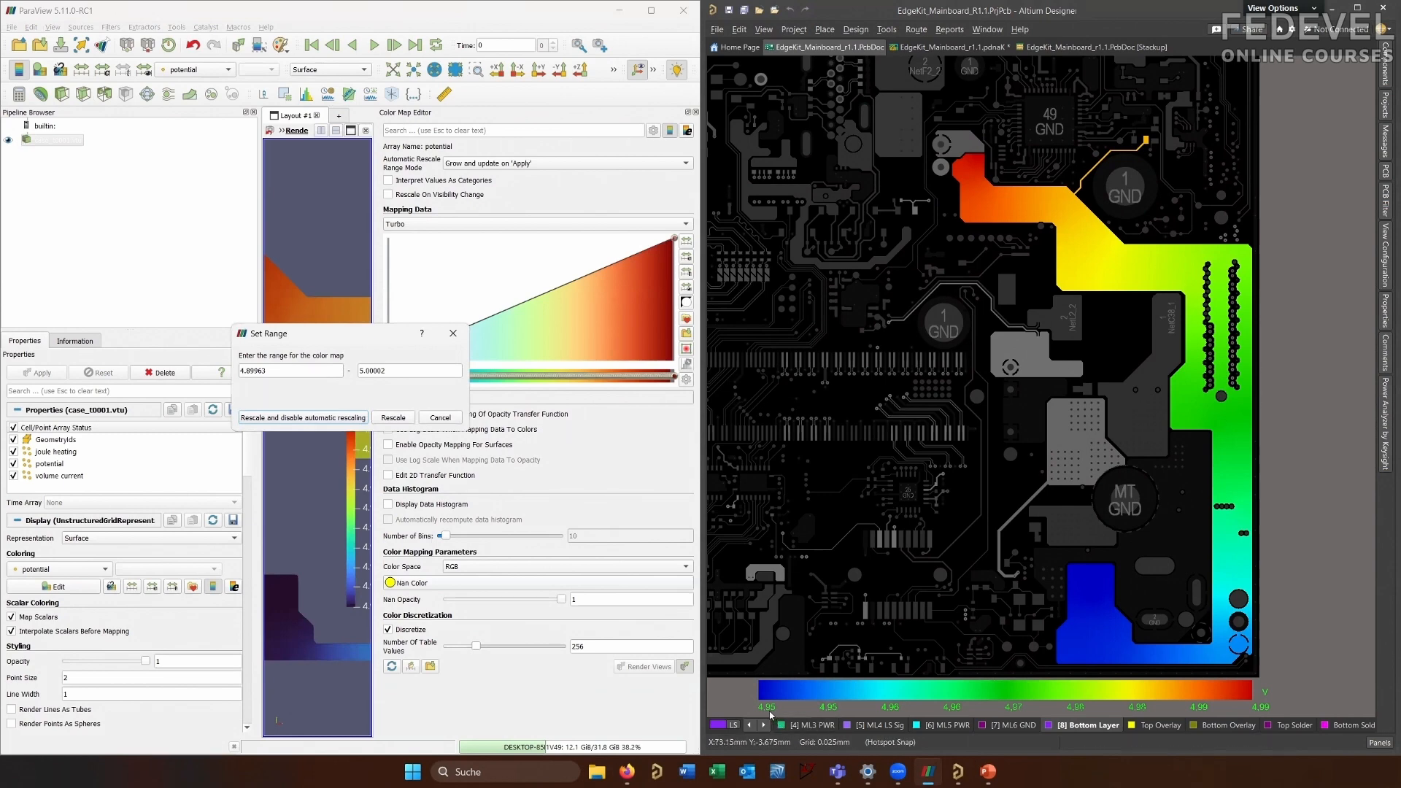
{"action": "left_click_drag", "start_coordinate": [325, 373], "coordinate": [483, 372]}
{"action": "type", "text": "4.95"}
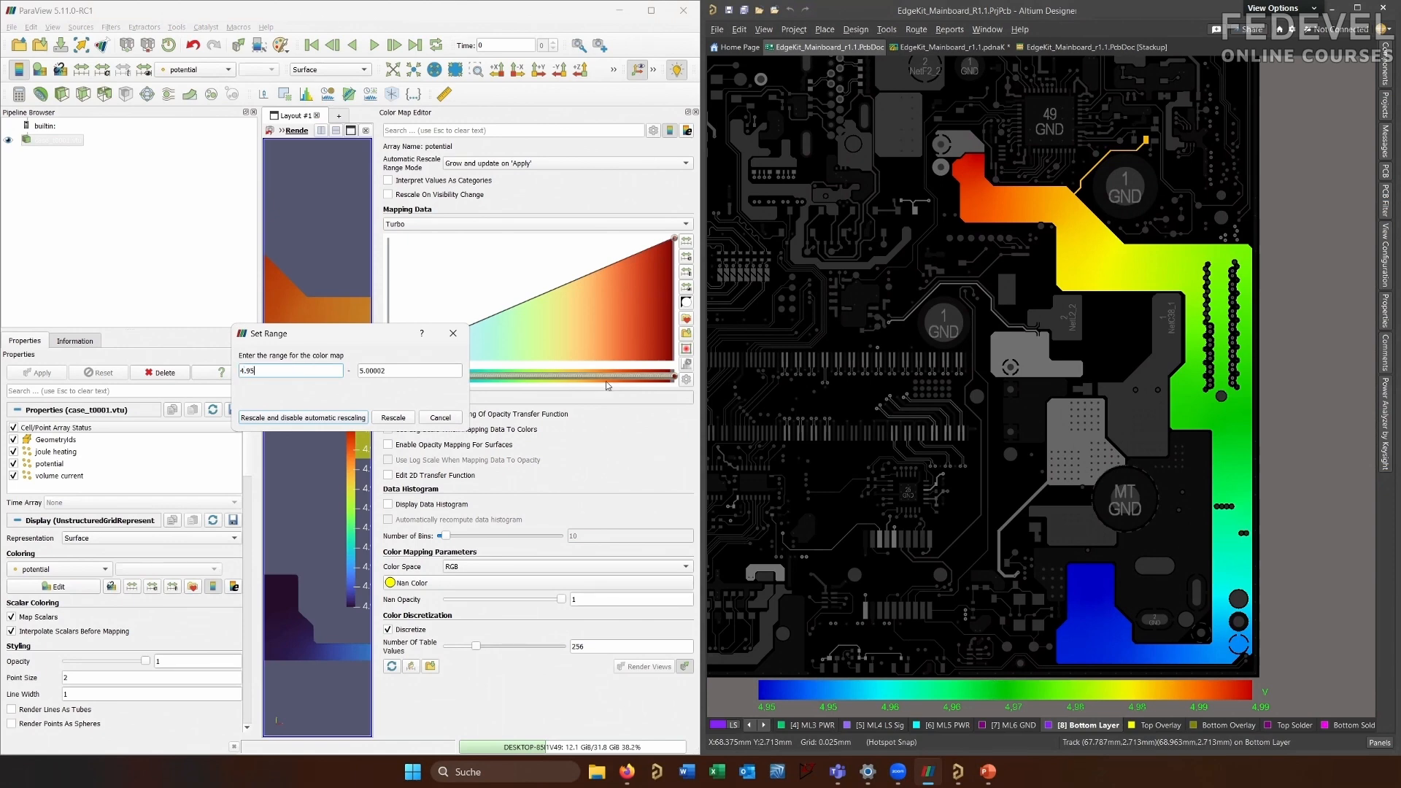
{"action": "left_click", "coordinate": [409, 372]}
{"action": "double_click", "coordinate": [408, 371]}
{"action": "type", "text": "5"}
{"action": "left_click", "coordinate": [367, 418]}
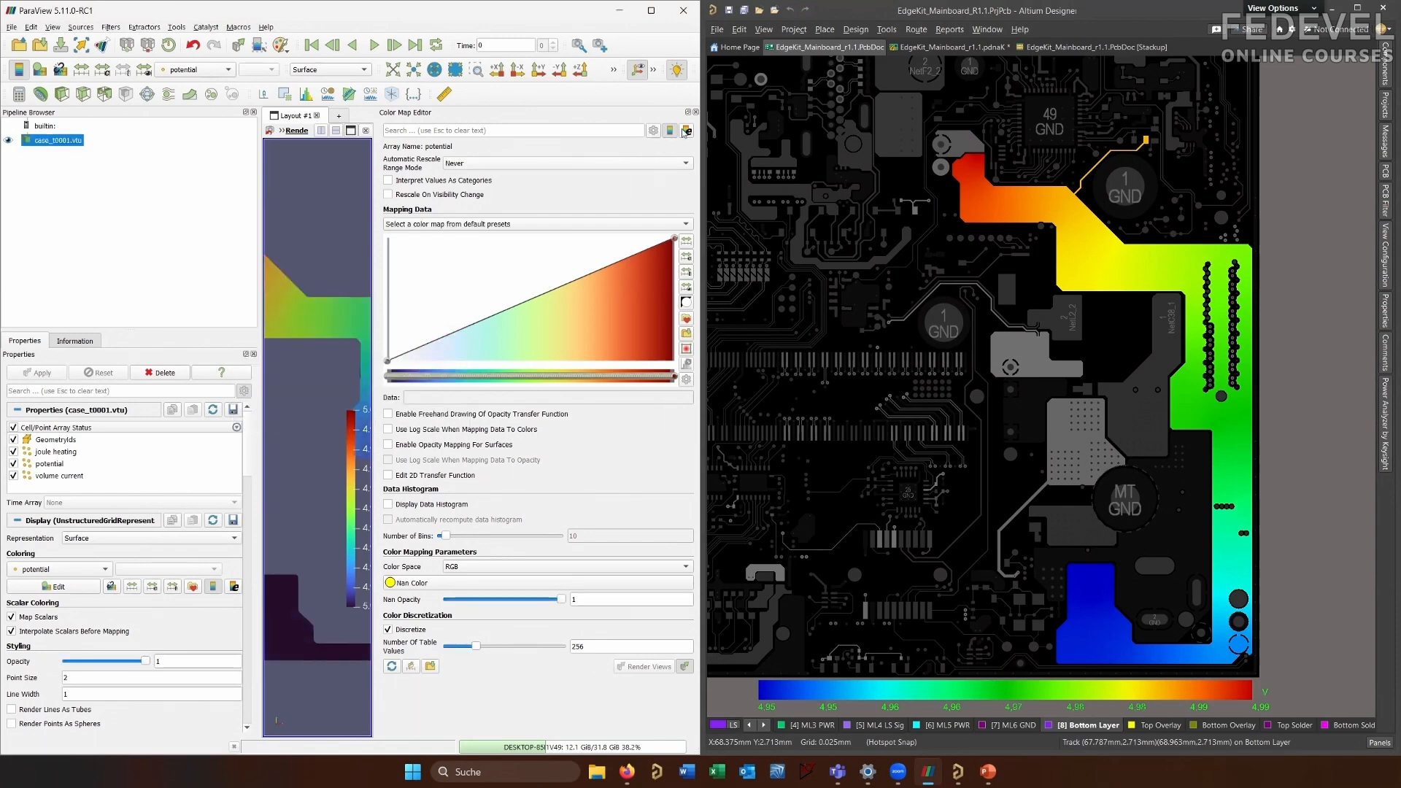
Reposition the potential color legend beside the polygon in ParaView and stretch it to about the polygon's full height
{"action": "middle_click_drag", "start_coordinate": [491, 311], "coordinate": [497, 318]}
{"action": "scroll", "coordinate": [498, 318], "scroll_direction": "up", "scroll_amount": 2}
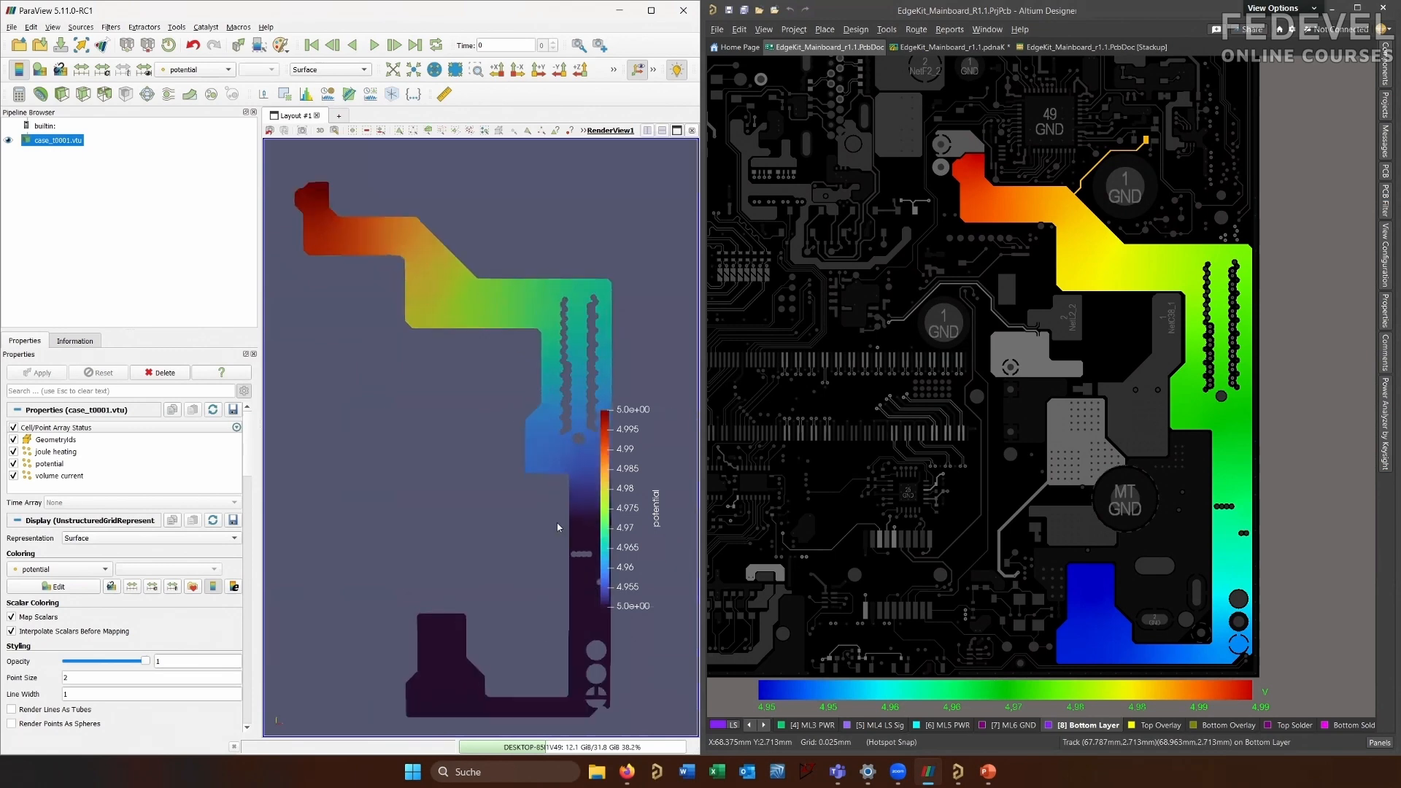
{"action": "middle_click_drag", "start_coordinate": [468, 469], "coordinate": [465, 461]}
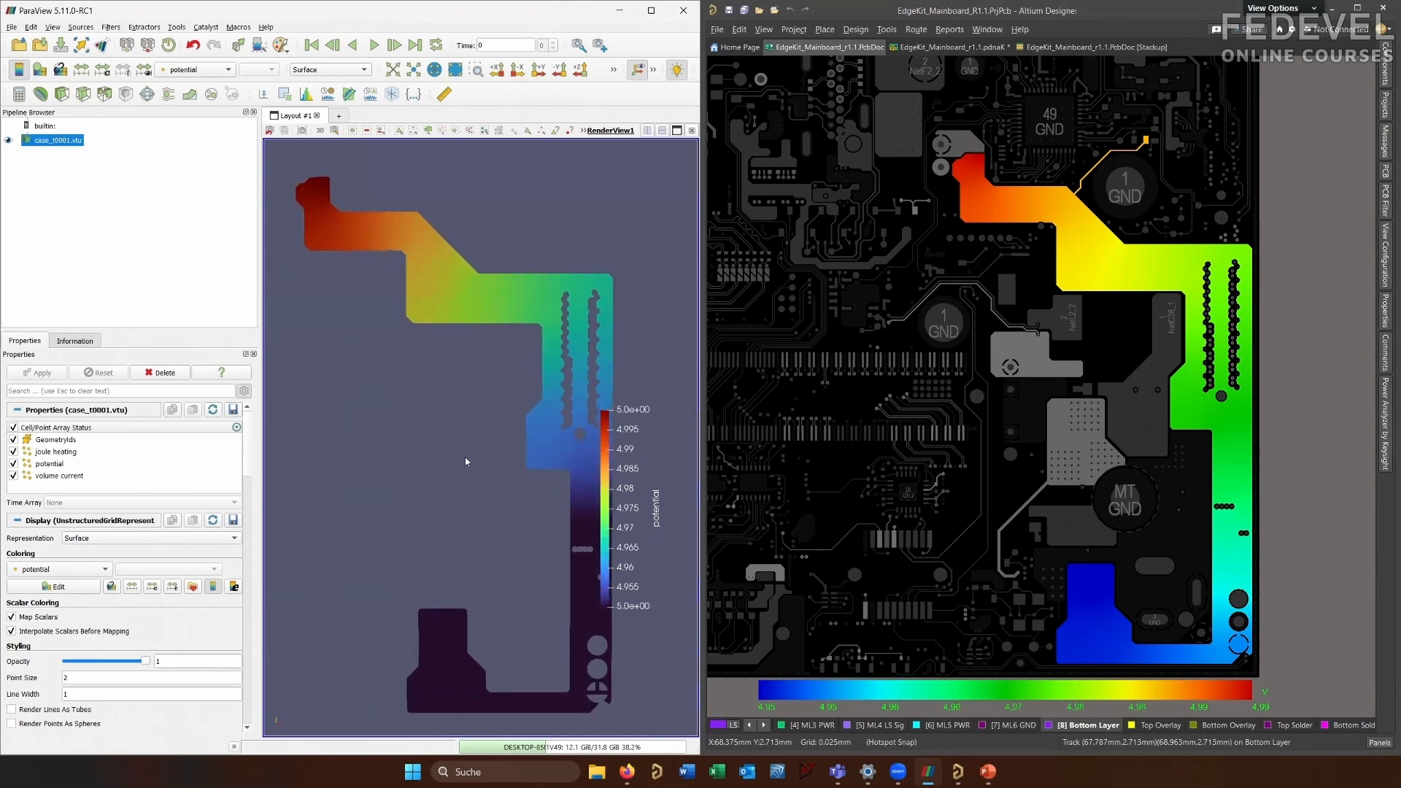
{"action": "scroll", "coordinate": [465, 456], "scroll_direction": "down", "scroll_amount": 2}
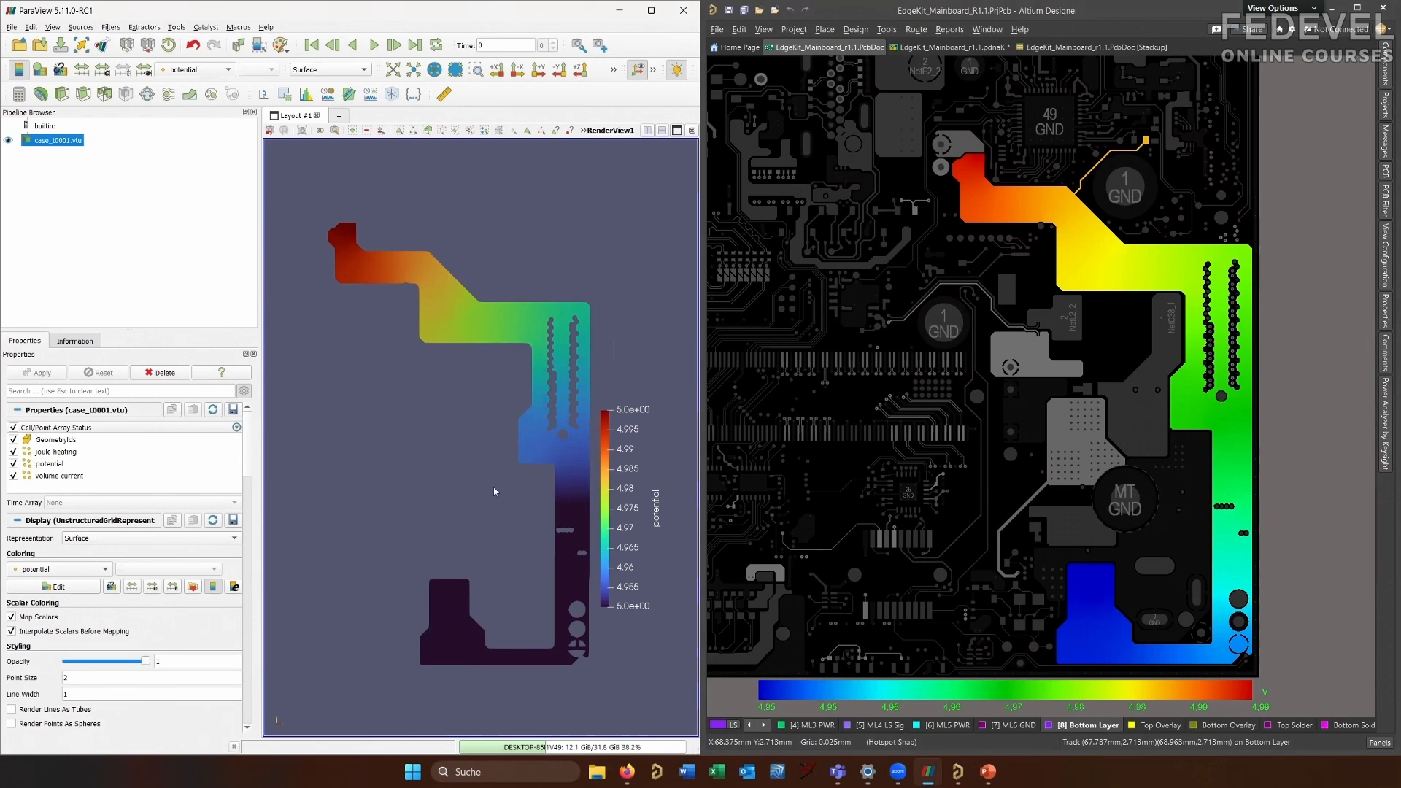
{"action": "middle_click_drag", "start_coordinate": [528, 485], "coordinate": [536, 456]}
{"action": "left_click_drag", "start_coordinate": [609, 496], "coordinate": [623, 518]}
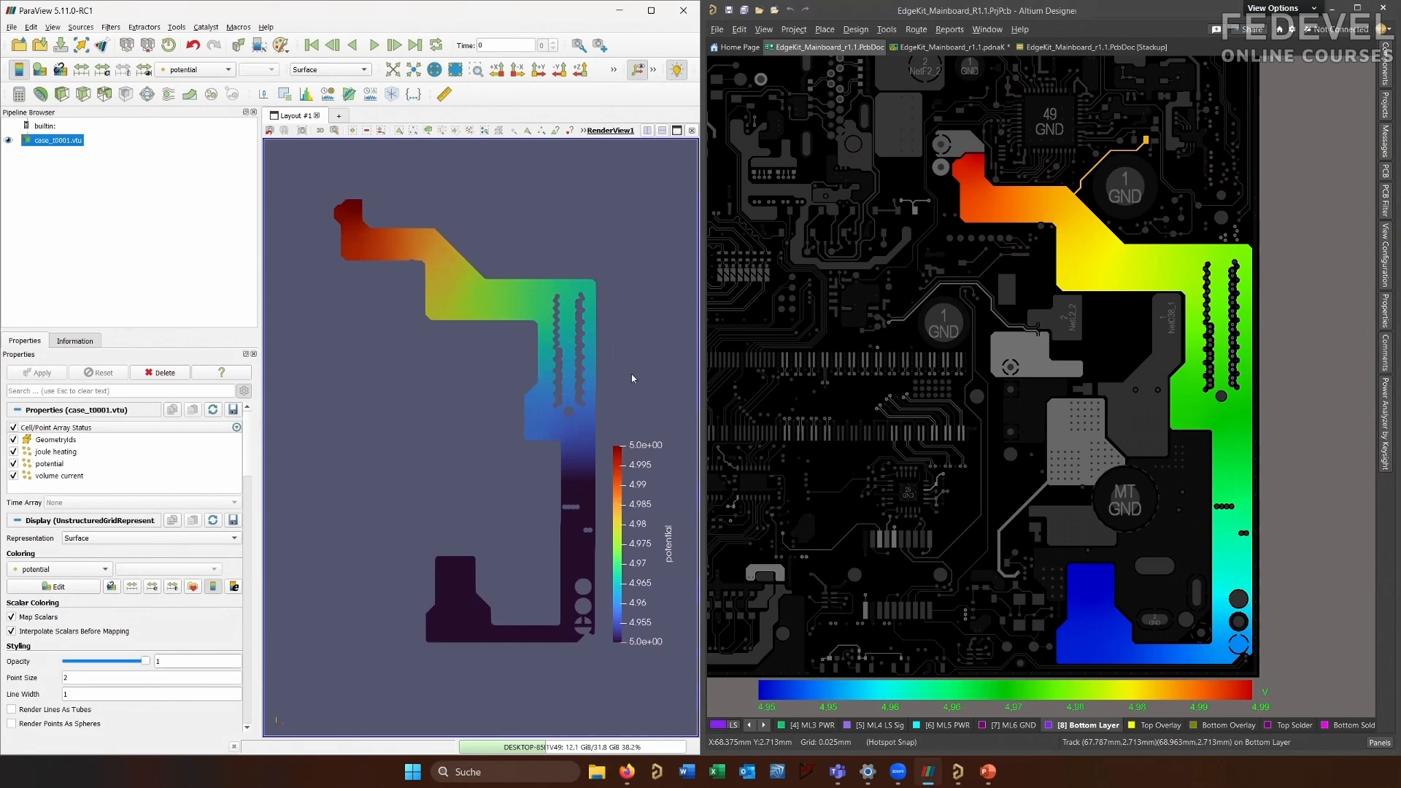
{"action": "left_click_drag", "start_coordinate": [633, 445], "coordinate": [632, 223]}
Color the ParaView geometry by volume current and switch Altium's V_IN heatmap to current density
{"action": "left_click", "coordinate": [193, 69]}
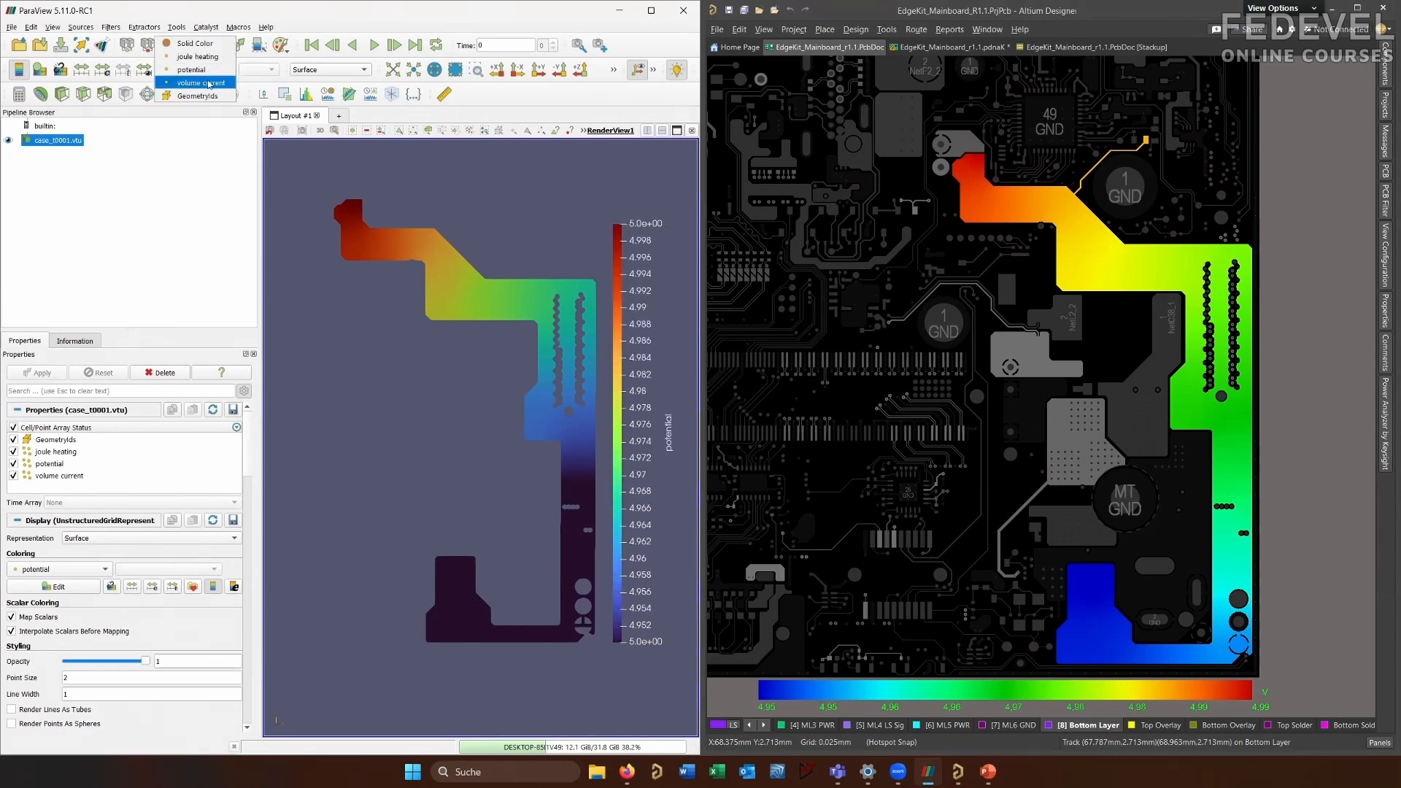
{"action": "left_click", "coordinate": [201, 83]}
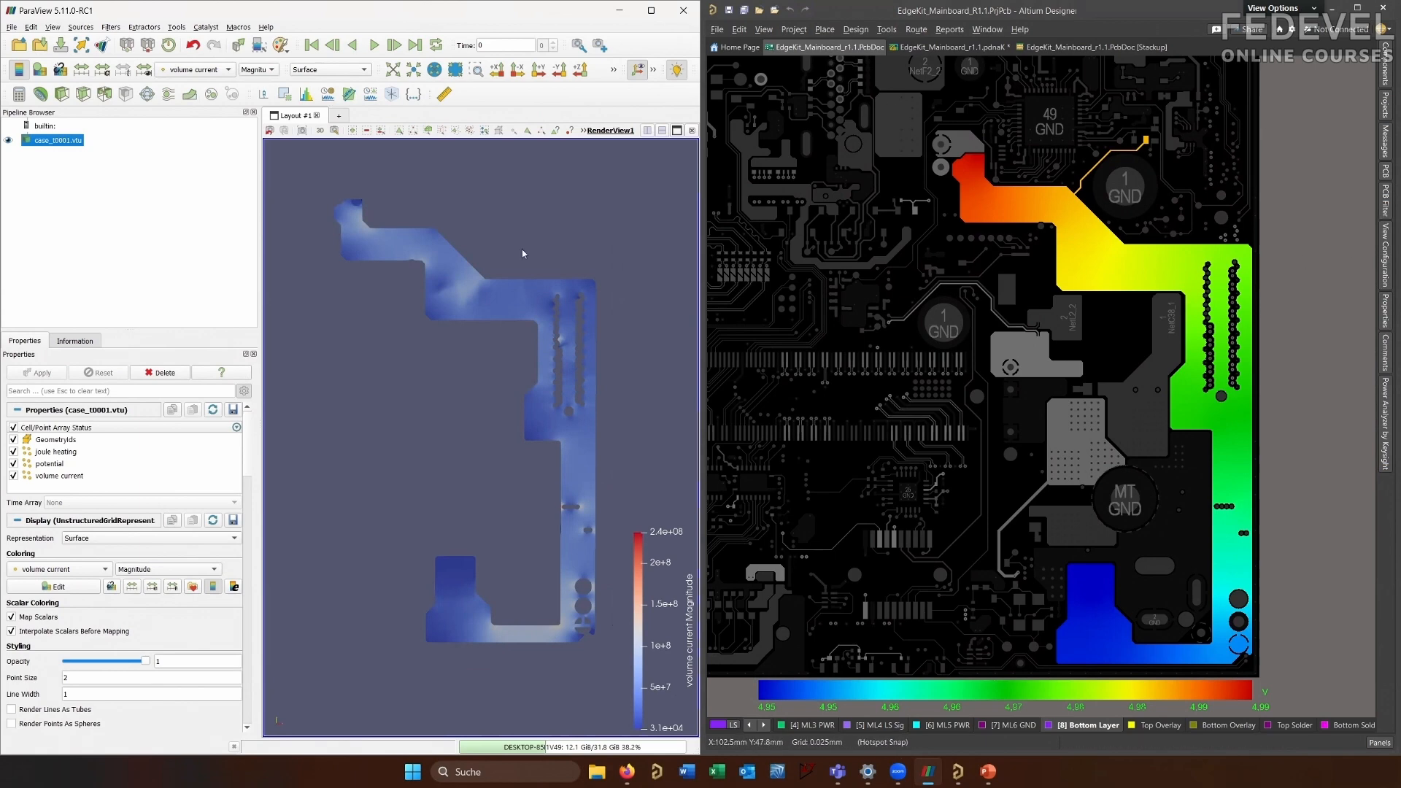
{"action": "left_click", "coordinate": [1383, 422]}
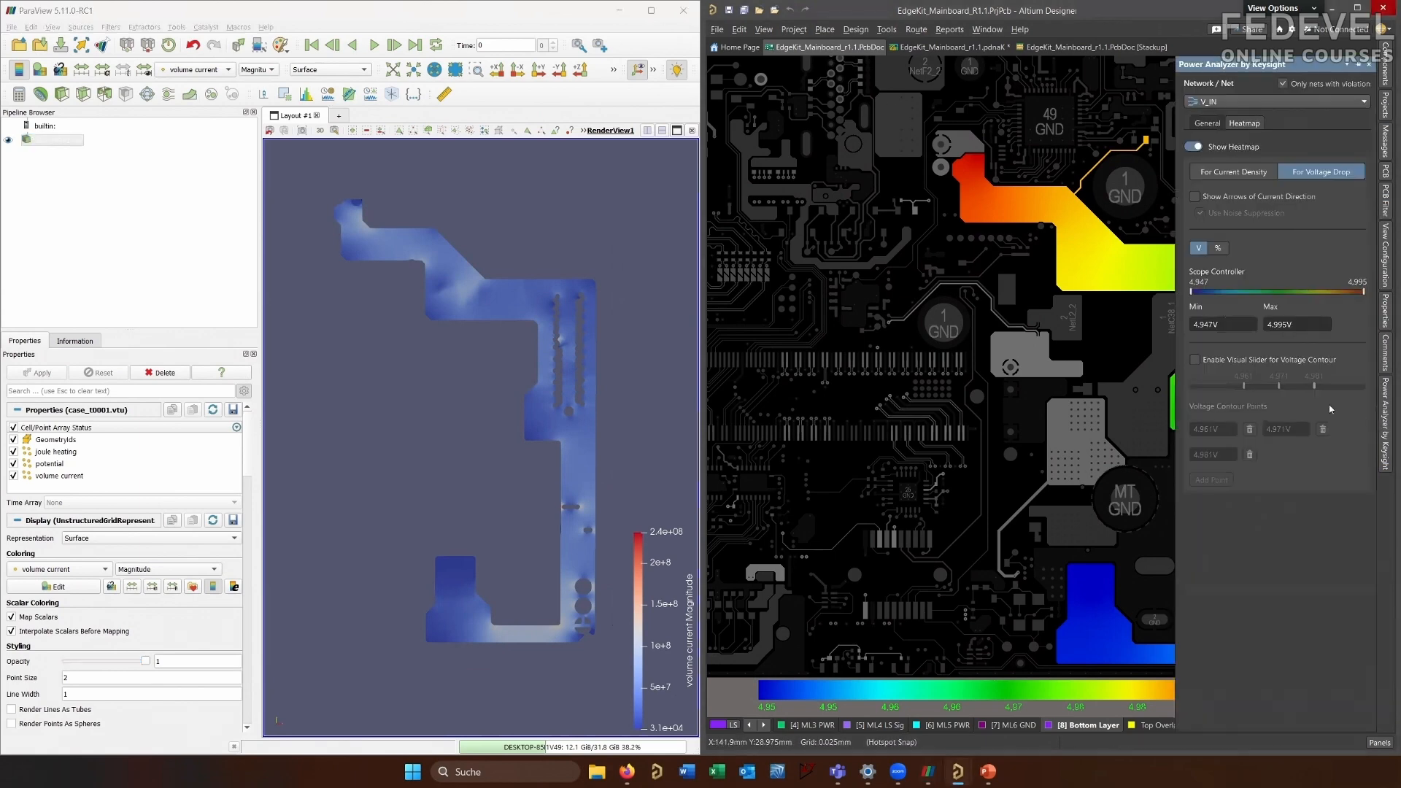
{"action": "left_click", "coordinate": [1238, 169]}
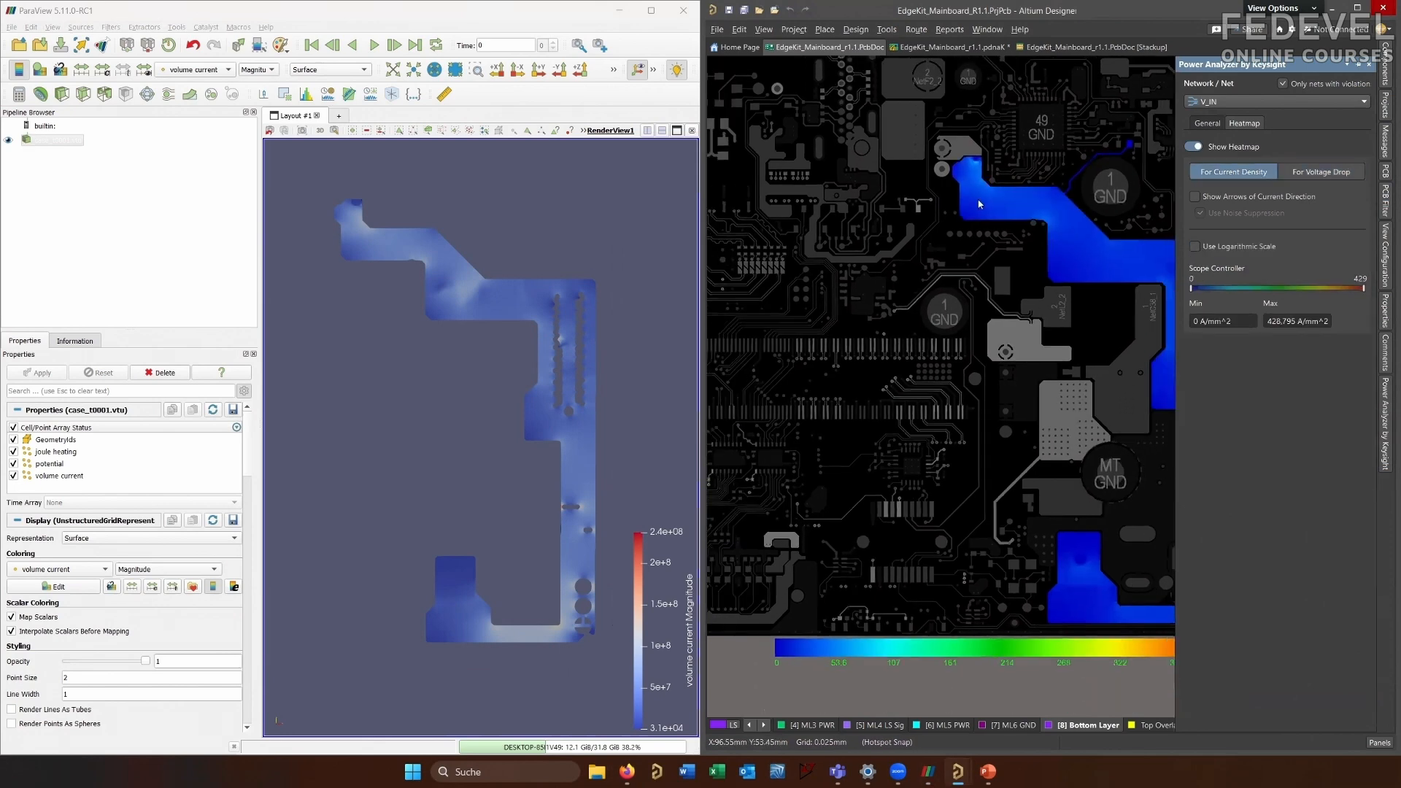
{"action": "right_click_drag", "start_coordinate": [973, 206], "coordinate": [886, 201]}
{"action": "scroll", "coordinate": [905, 237], "scroll_direction": "up", "scroll_amount": 2, "text": "ctrl"}
{"action": "right_click_drag", "start_coordinate": [1025, 335], "coordinate": [1099, 285]}
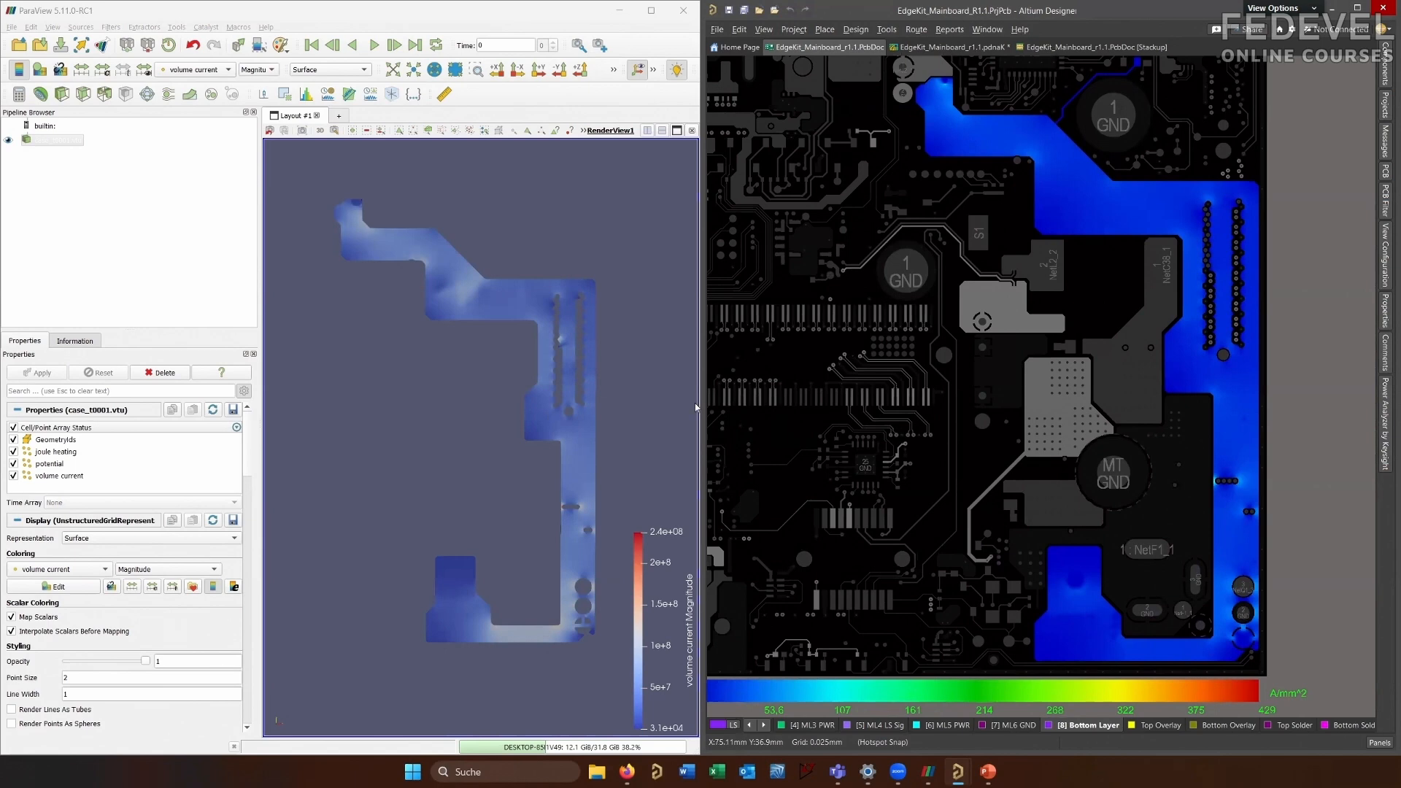
Compare the current density around the row of GPIO MUX SEL vias in the Altium and ParaView results
{"action": "scroll", "coordinate": [1276, 491], "scroll_direction": "up", "scroll_amount": 5, "text": "ctrl"}
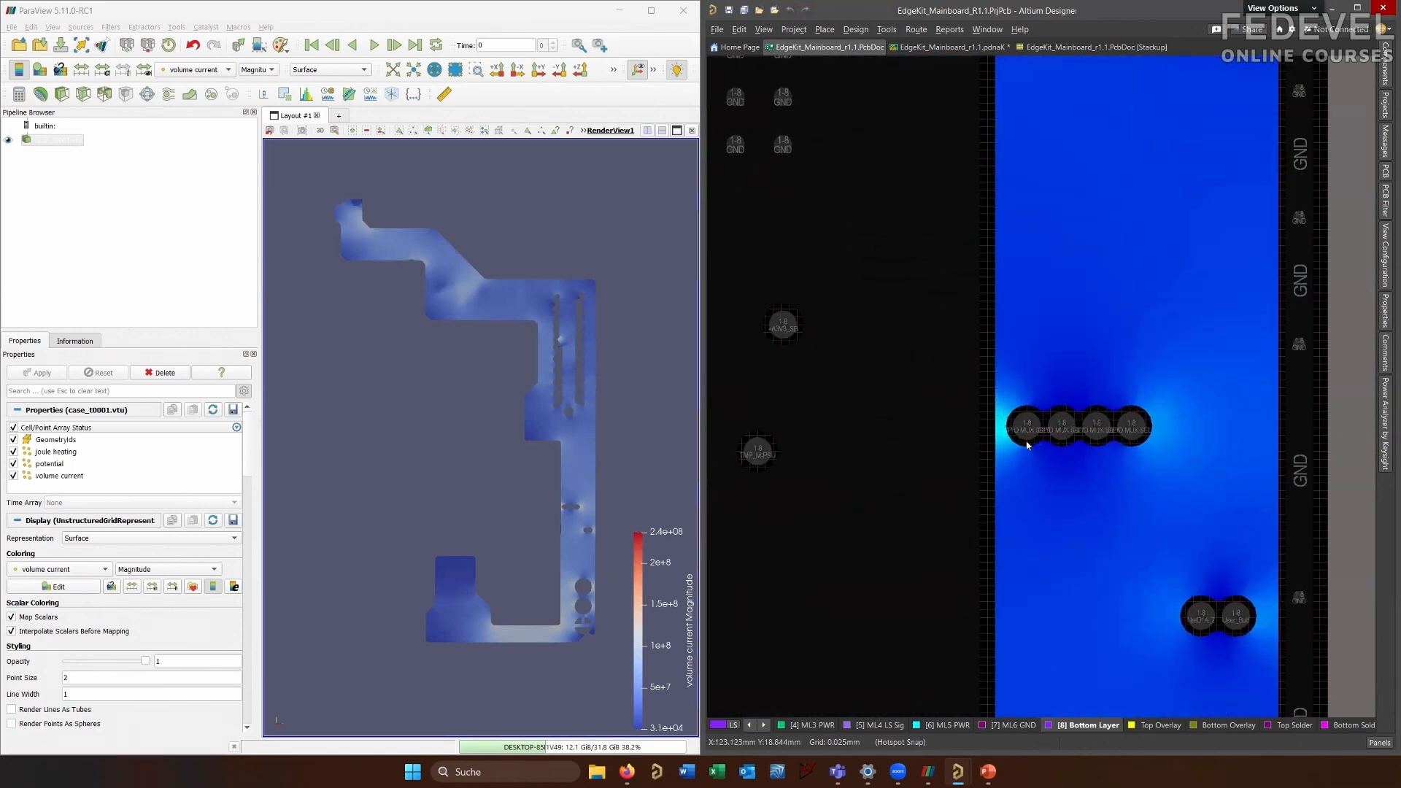
{"action": "scroll", "coordinate": [988, 423], "scroll_direction": "up", "scroll_amount": 4, "text": "ctrl"}
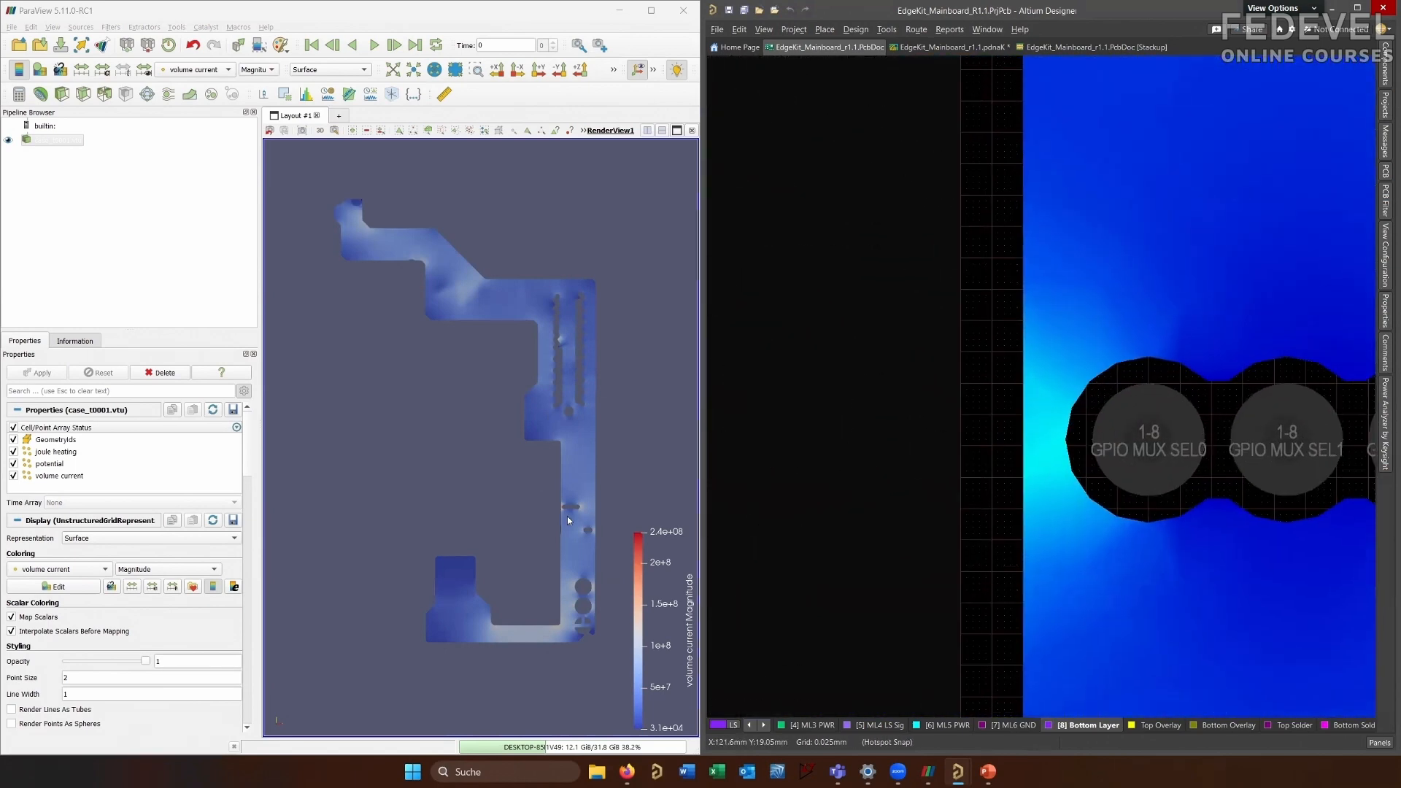
{"action": "left_click", "coordinate": [518, 483]}
{"action": "scroll", "coordinate": [518, 484], "scroll_direction": "up", "scroll_amount": 5}
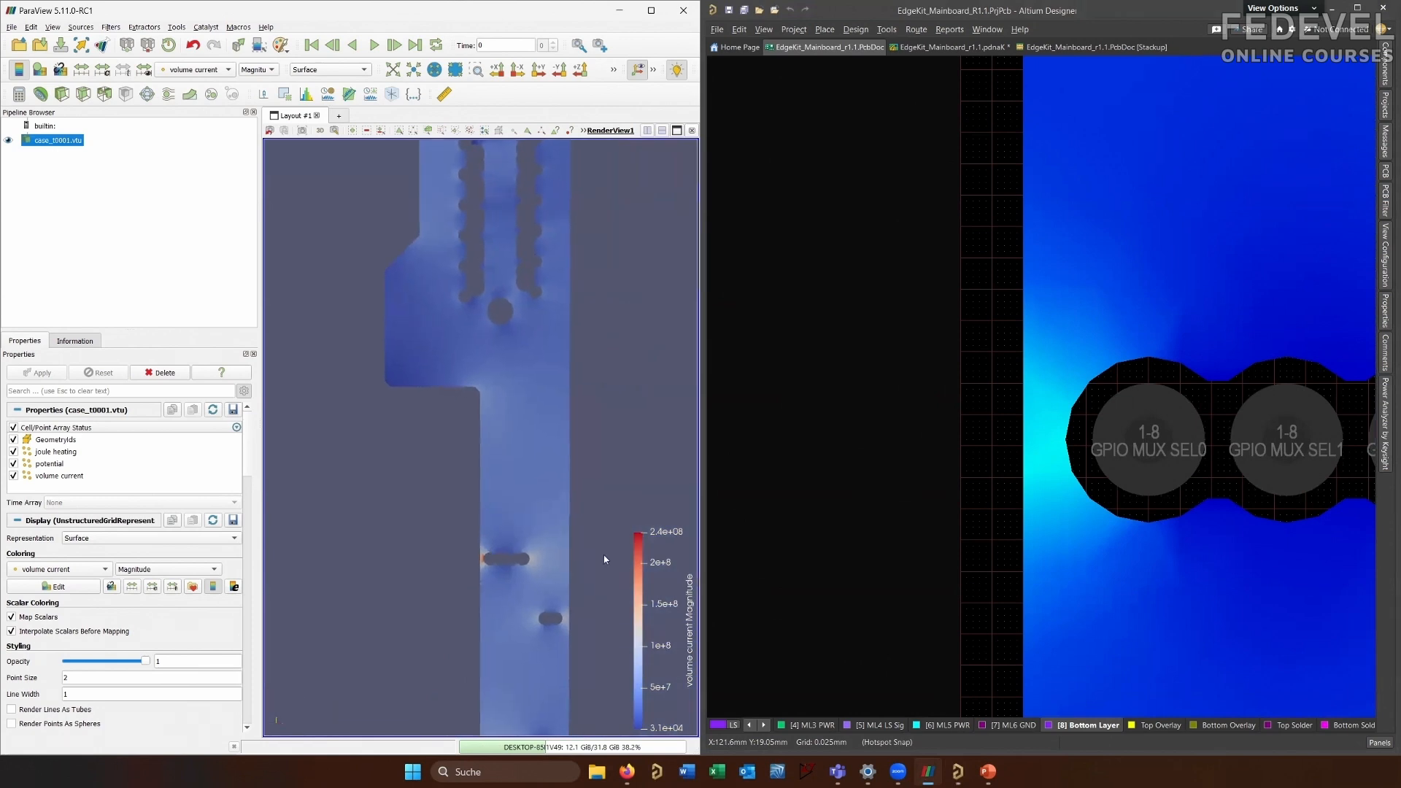
{"action": "left_click", "coordinate": [871, 487]}
{"action": "scroll", "coordinate": [870, 486], "scroll_direction": "down", "scroll_amount": 4, "text": "ctrl"}
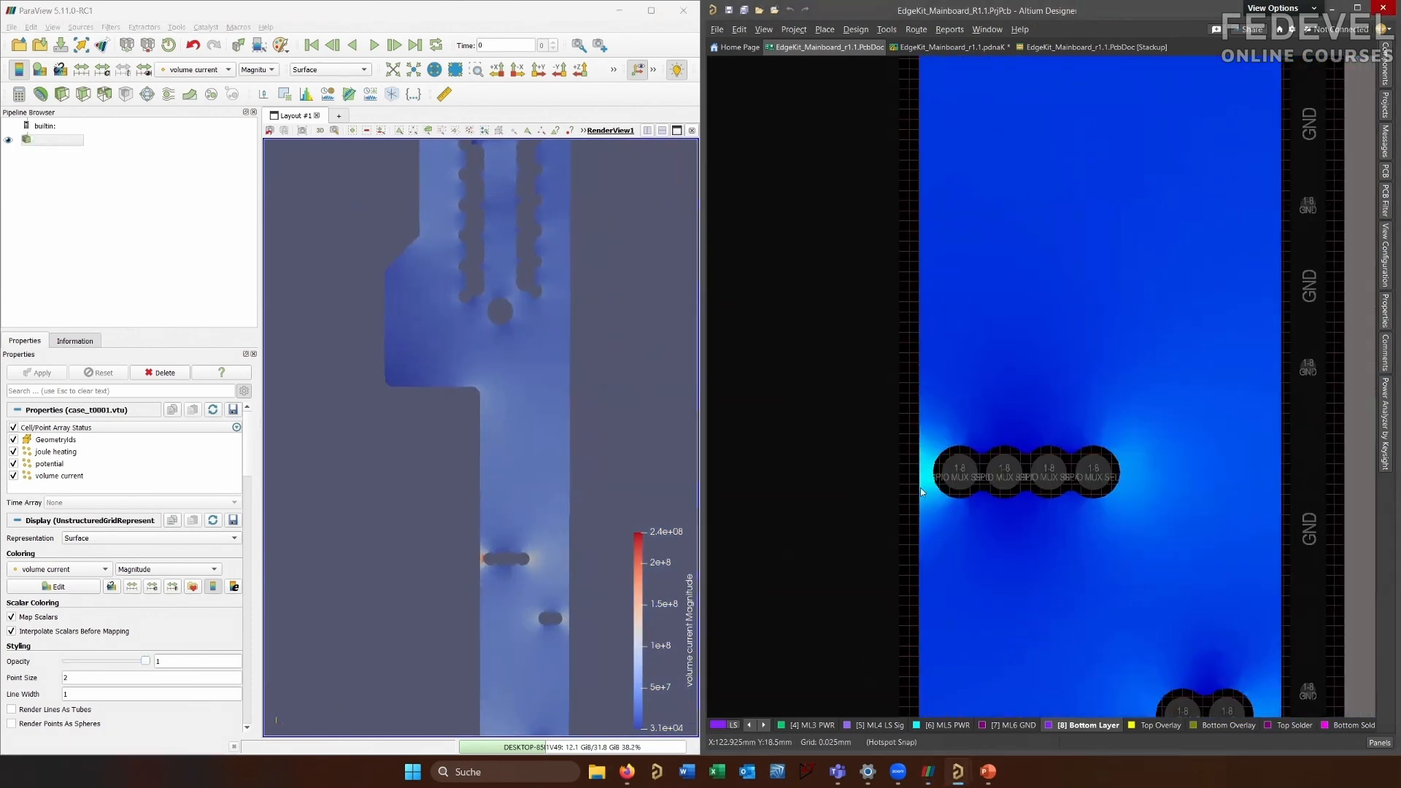
{"action": "scroll", "coordinate": [985, 454], "scroll_direction": "down", "scroll_amount": 1, "text": "ctrl"}
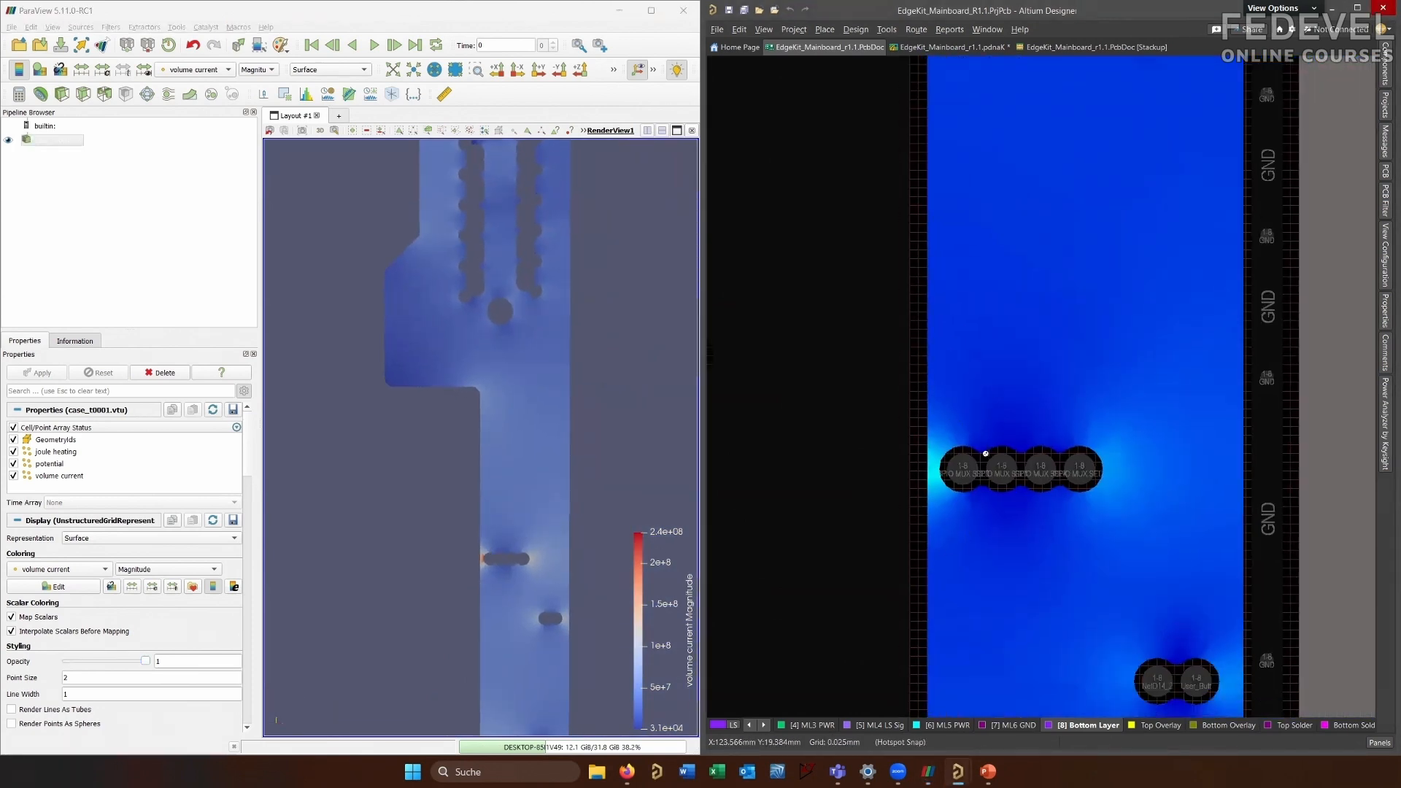
Compare the current density at the connector row and the upper end of the V_IN polygon in both results
{"action": "scroll", "coordinate": [985, 454], "scroll_direction": "down", "scroll_amount": 4, "text": "ctrl"}
{"action": "scroll", "coordinate": [562, 434], "scroll_direction": "down", "scroll_amount": 1}
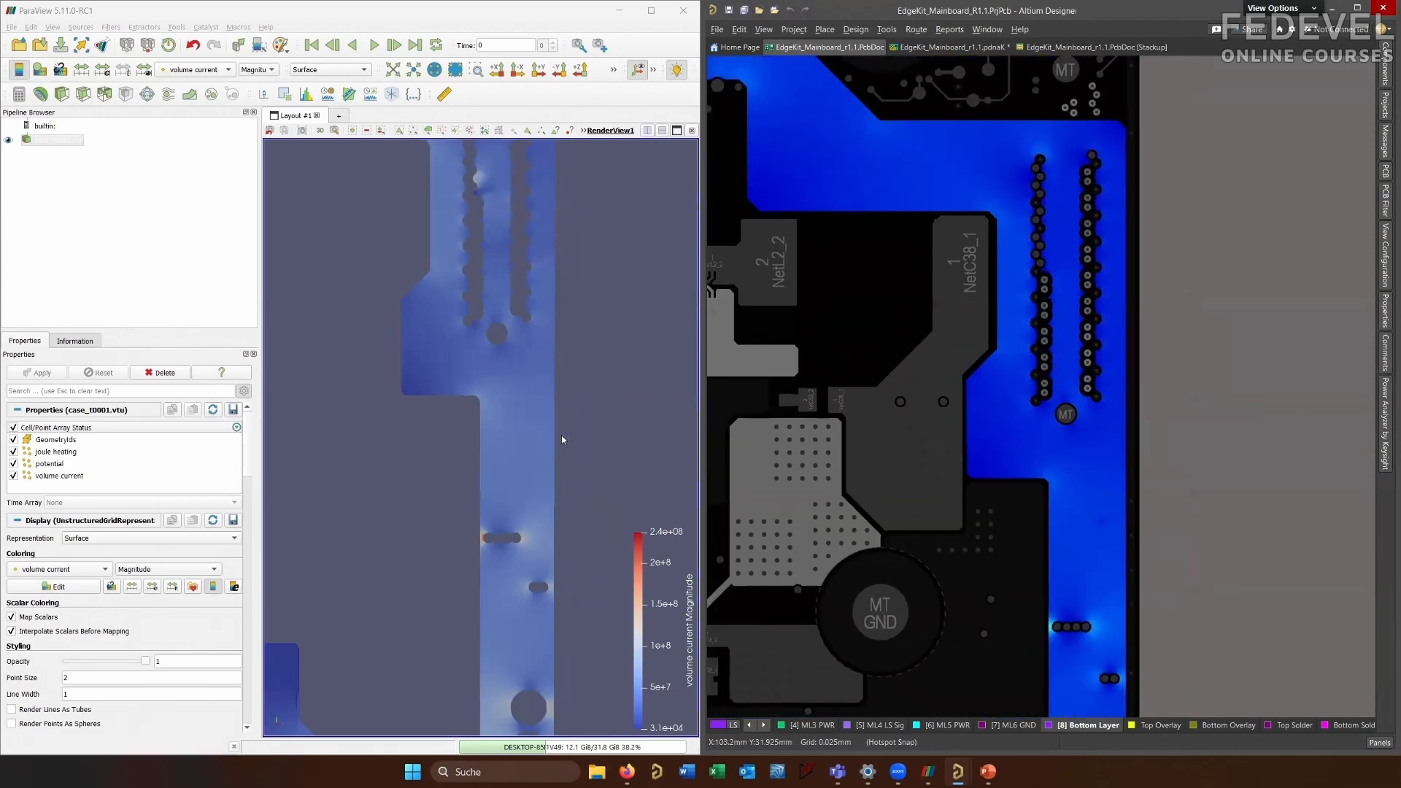
{"action": "scroll", "coordinate": [562, 434], "scroll_direction": "down", "scroll_amount": 2}
{"action": "middle_click_drag", "start_coordinate": [478, 278], "coordinate": [578, 436]}
{"action": "scroll", "coordinate": [963, 231], "scroll_direction": "down", "scroll_amount": 1, "text": "ctrl"}
{"action": "right_click_drag", "start_coordinate": [1012, 277], "coordinate": [1075, 322]}
{"action": "scroll", "coordinate": [1021, 289], "scroll_direction": "up", "scroll_amount": 3, "text": "ctrl"}
{"action": "right_click_drag", "start_coordinate": [795, 224], "coordinate": [883, 273]}
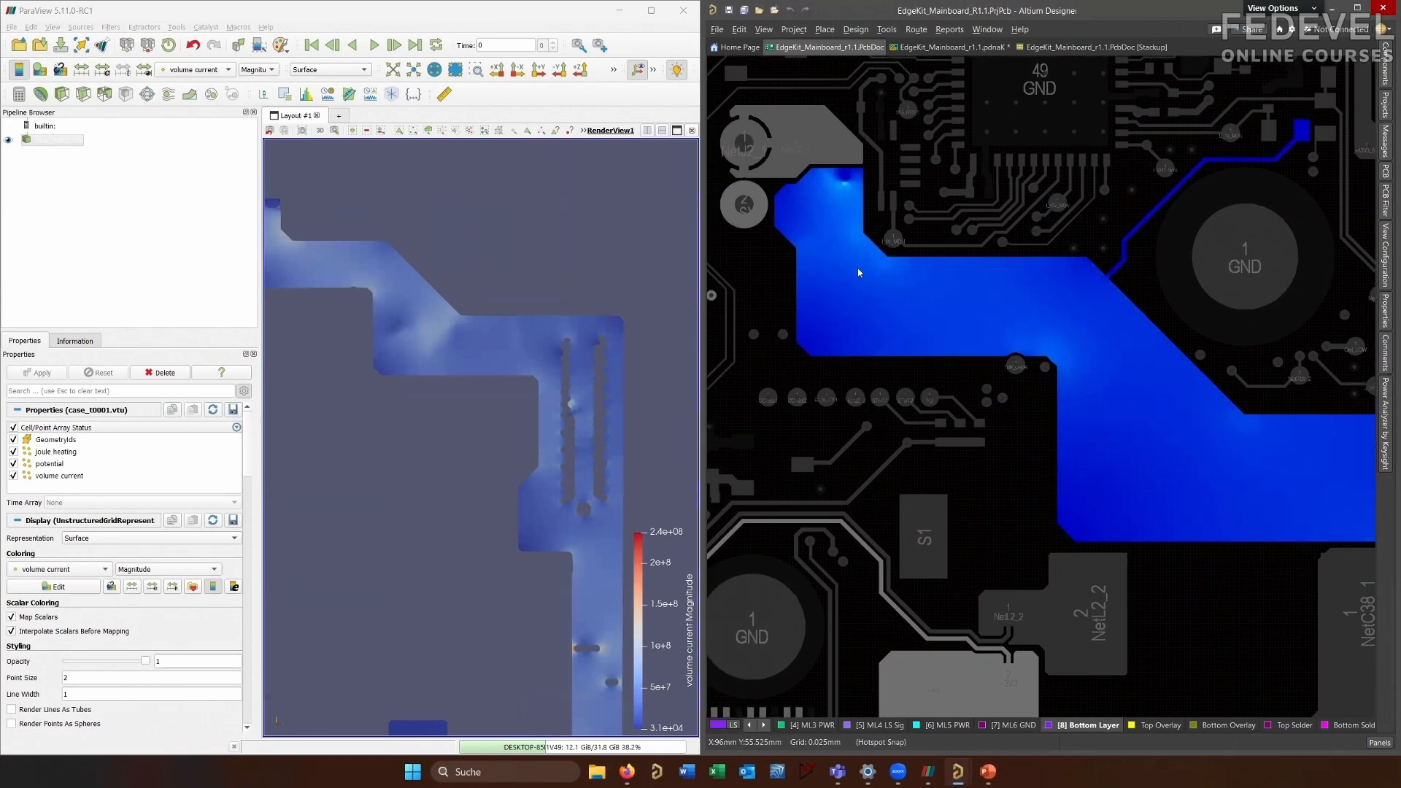
{"action": "scroll", "coordinate": [858, 273], "scroll_direction": "up", "scroll_amount": 1}
{"action": "middle_click_drag", "start_coordinate": [309, 242], "coordinate": [425, 264]}
{"action": "scroll", "coordinate": [393, 243], "scroll_direction": "up", "scroll_amount": 2}
{"action": "middle_click_drag", "start_coordinate": [356, 192], "coordinate": [366, 237]}
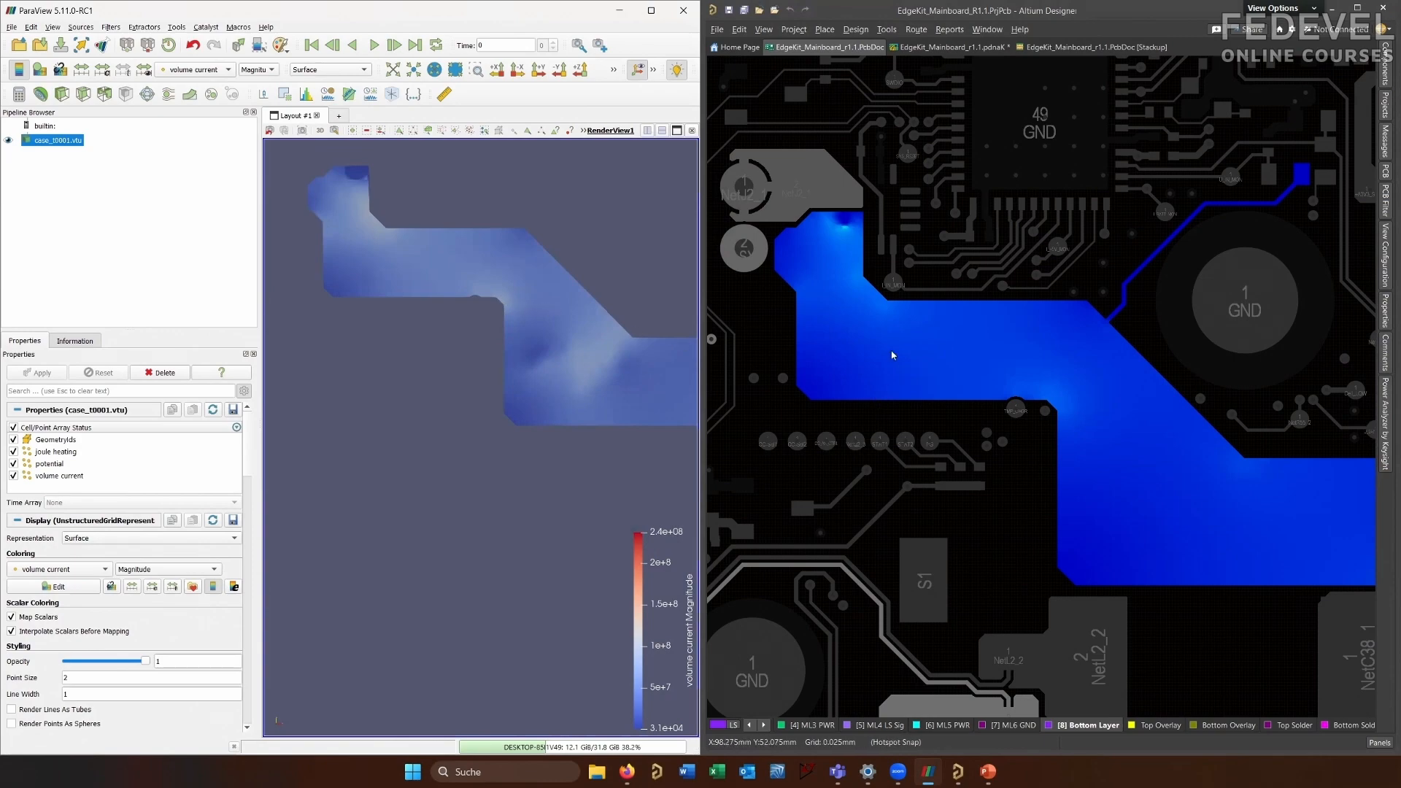
{"action": "scroll", "coordinate": [888, 304], "scroll_direction": "down", "scroll_amount": 1, "text": "ctrl"}
{"action": "scroll", "coordinate": [888, 304], "scroll_direction": "down", "scroll_amount": 3, "text": "ctrl"}
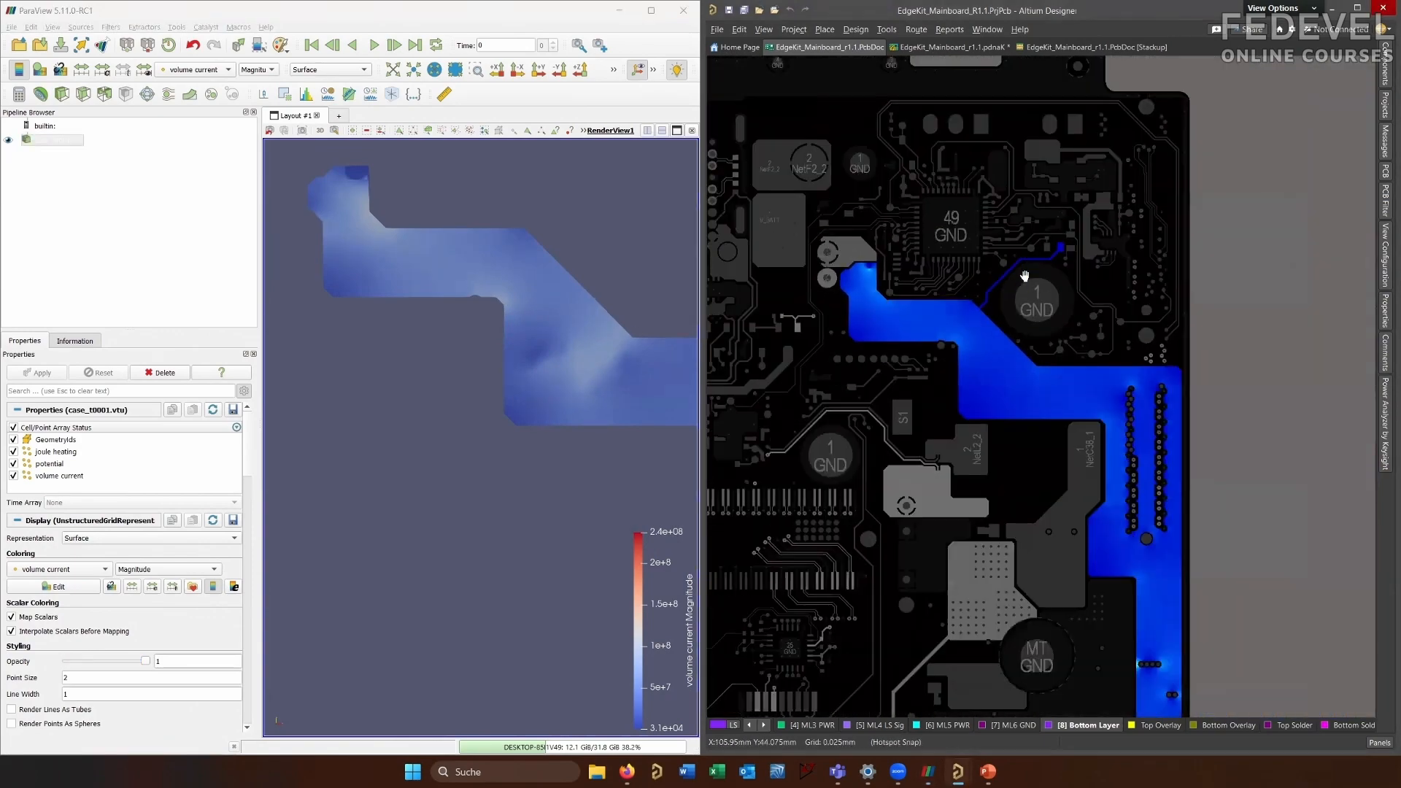